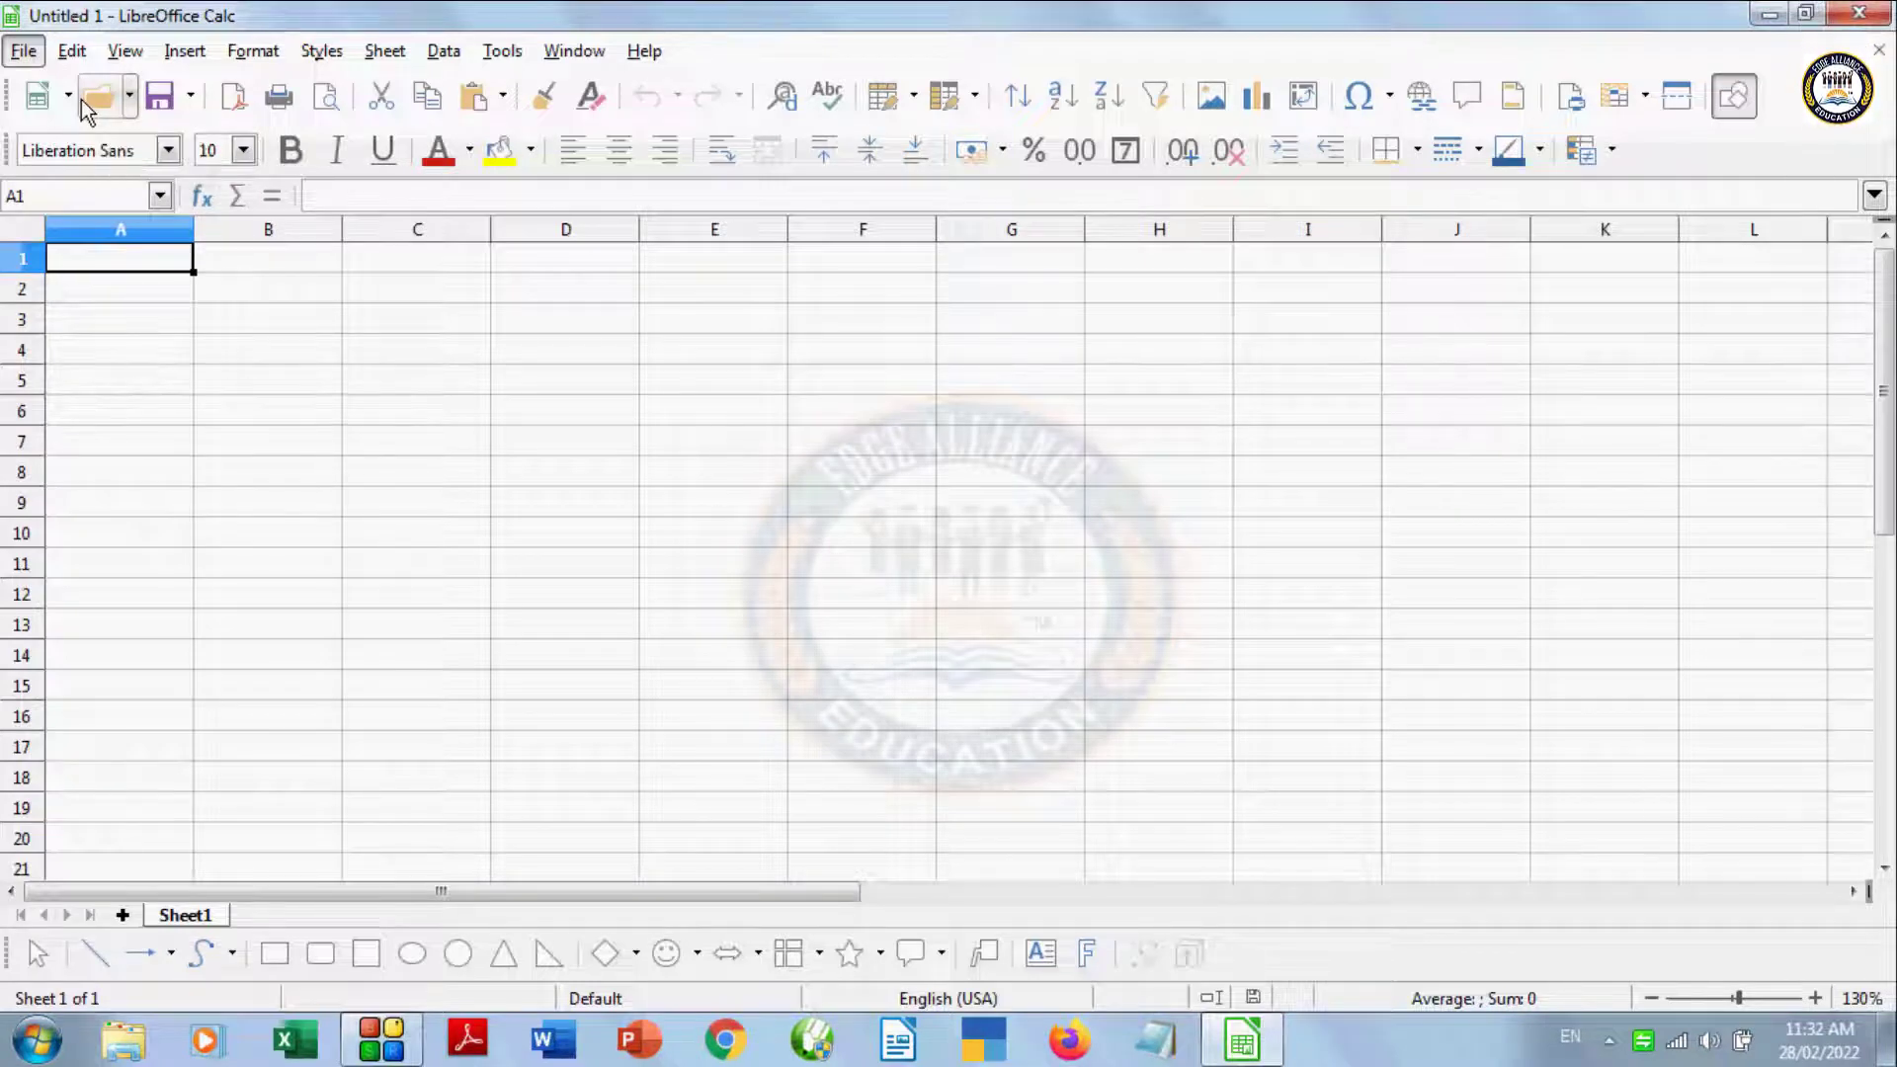
Step: Create and close a new text document and a new blank spreadsheet, then select cell C7
left_click(25, 54)
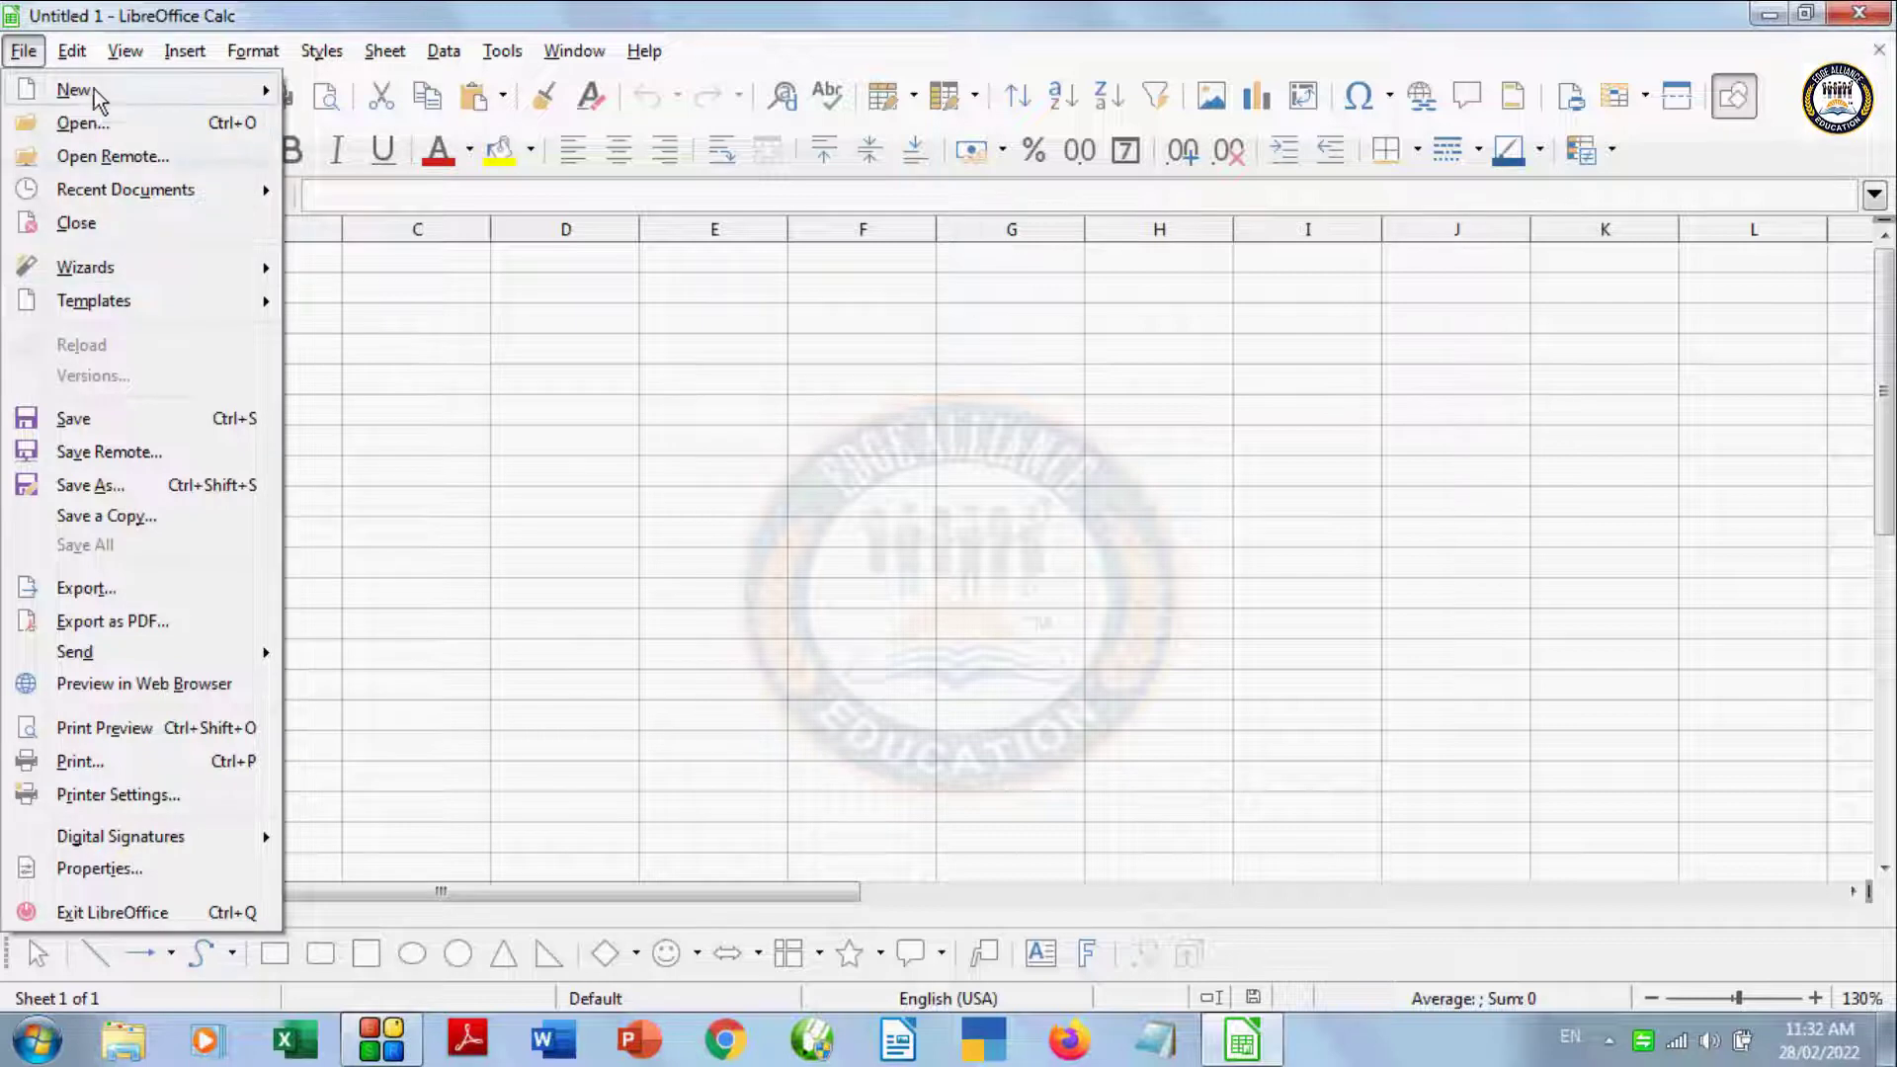
mouse_move(74, 89)
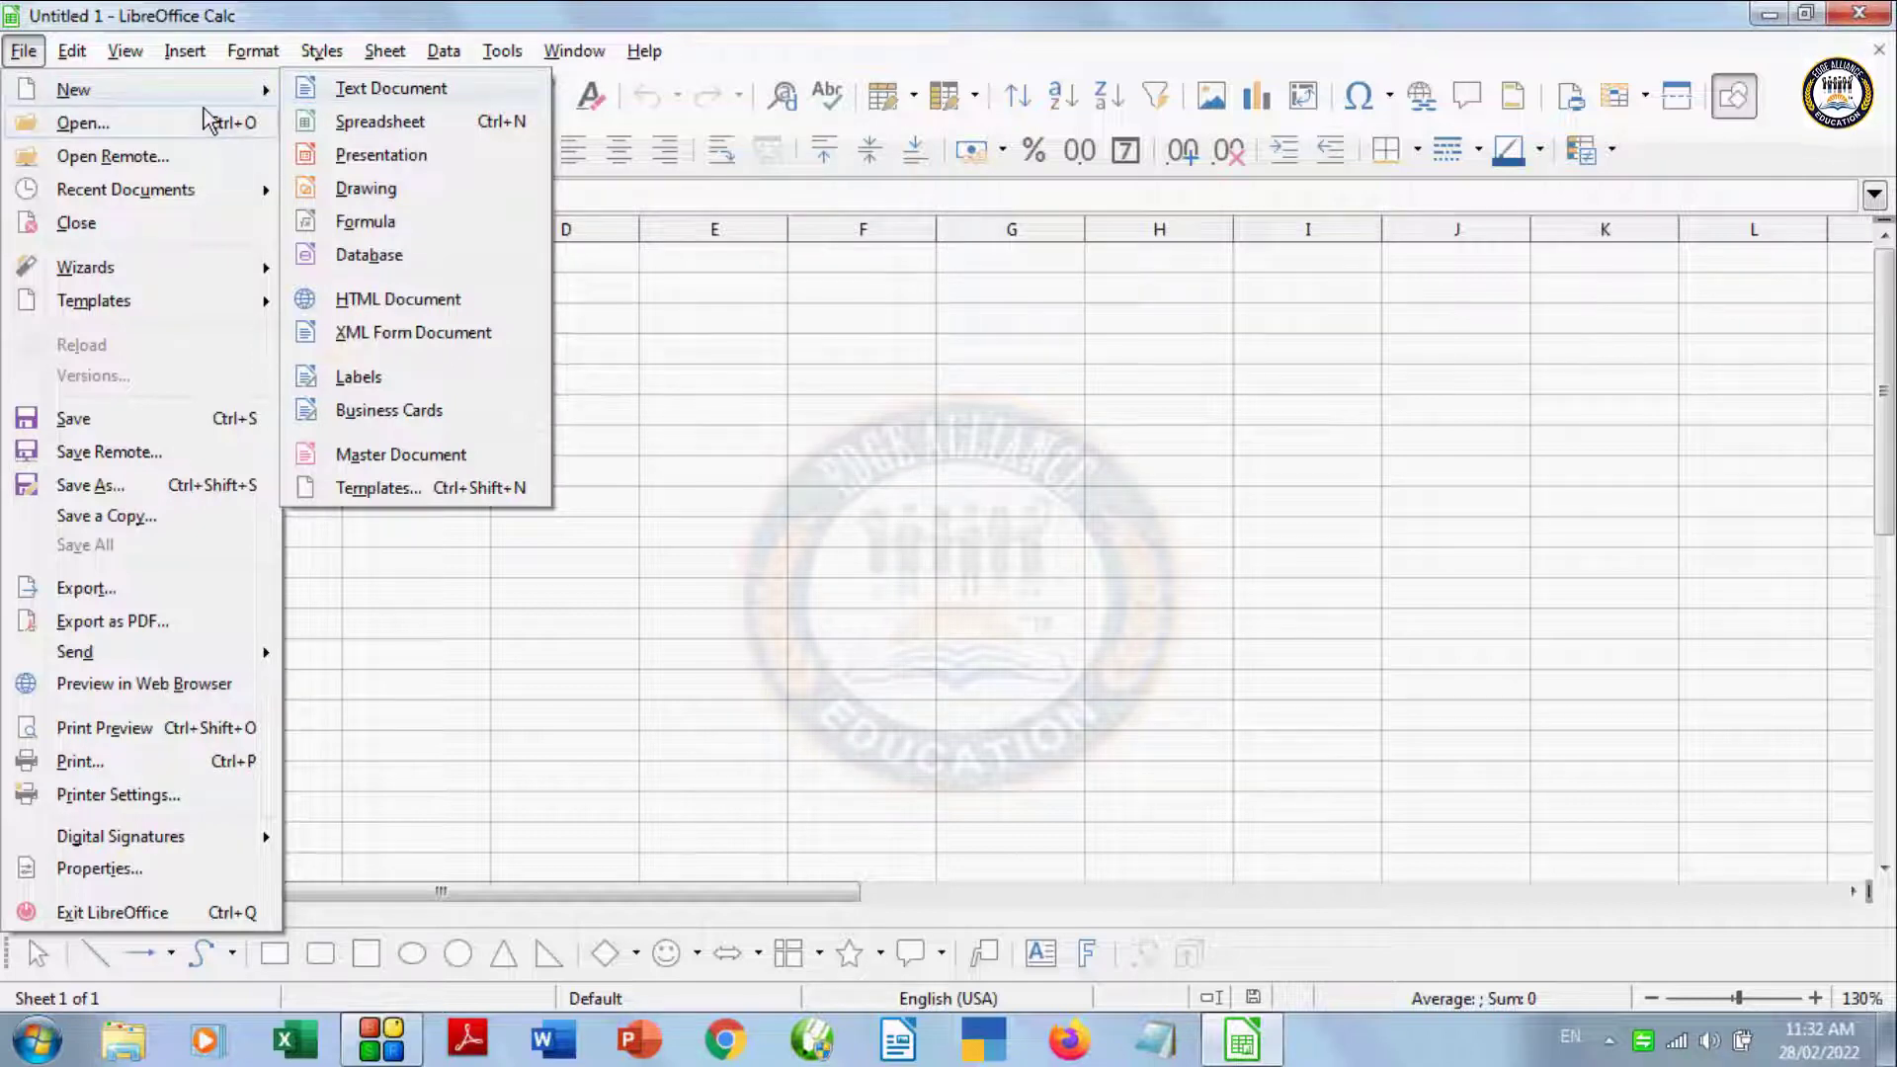
left_click(385, 88)
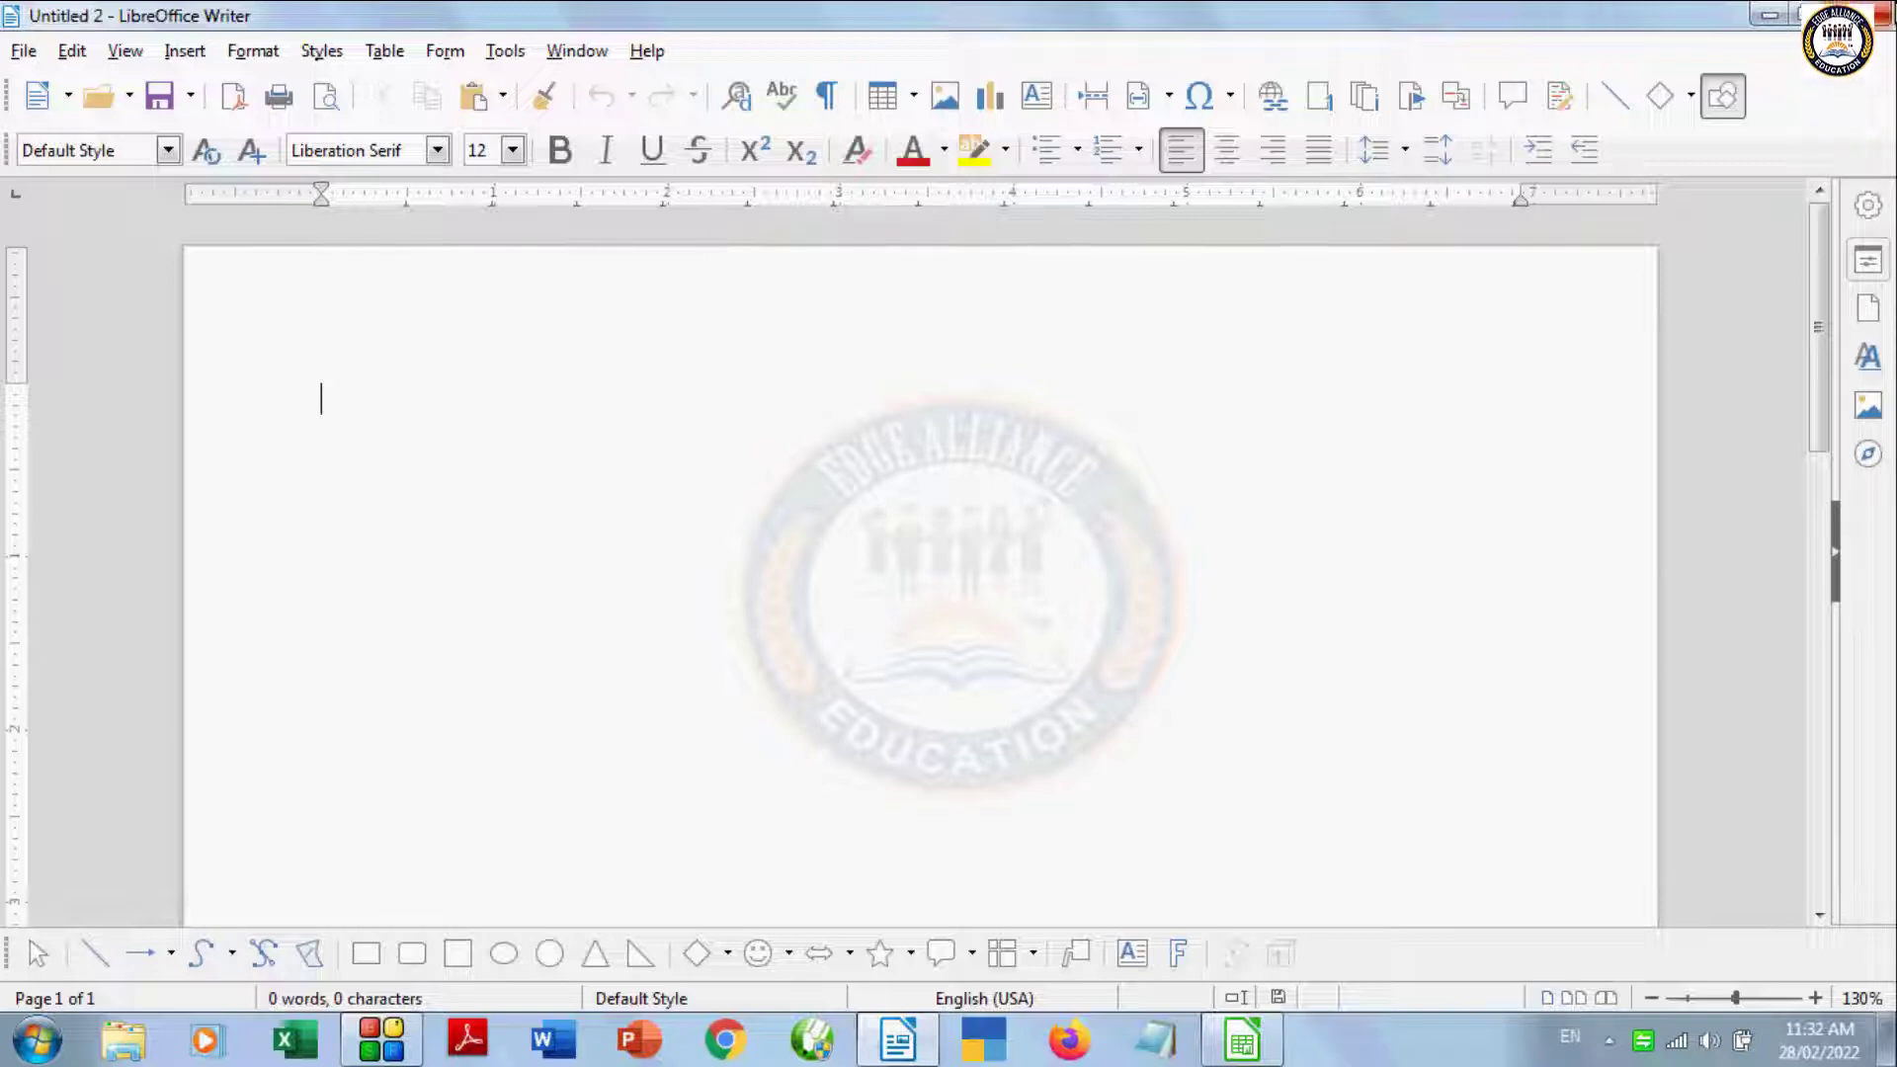
left_click(1859, 14)
left_click(24, 51)
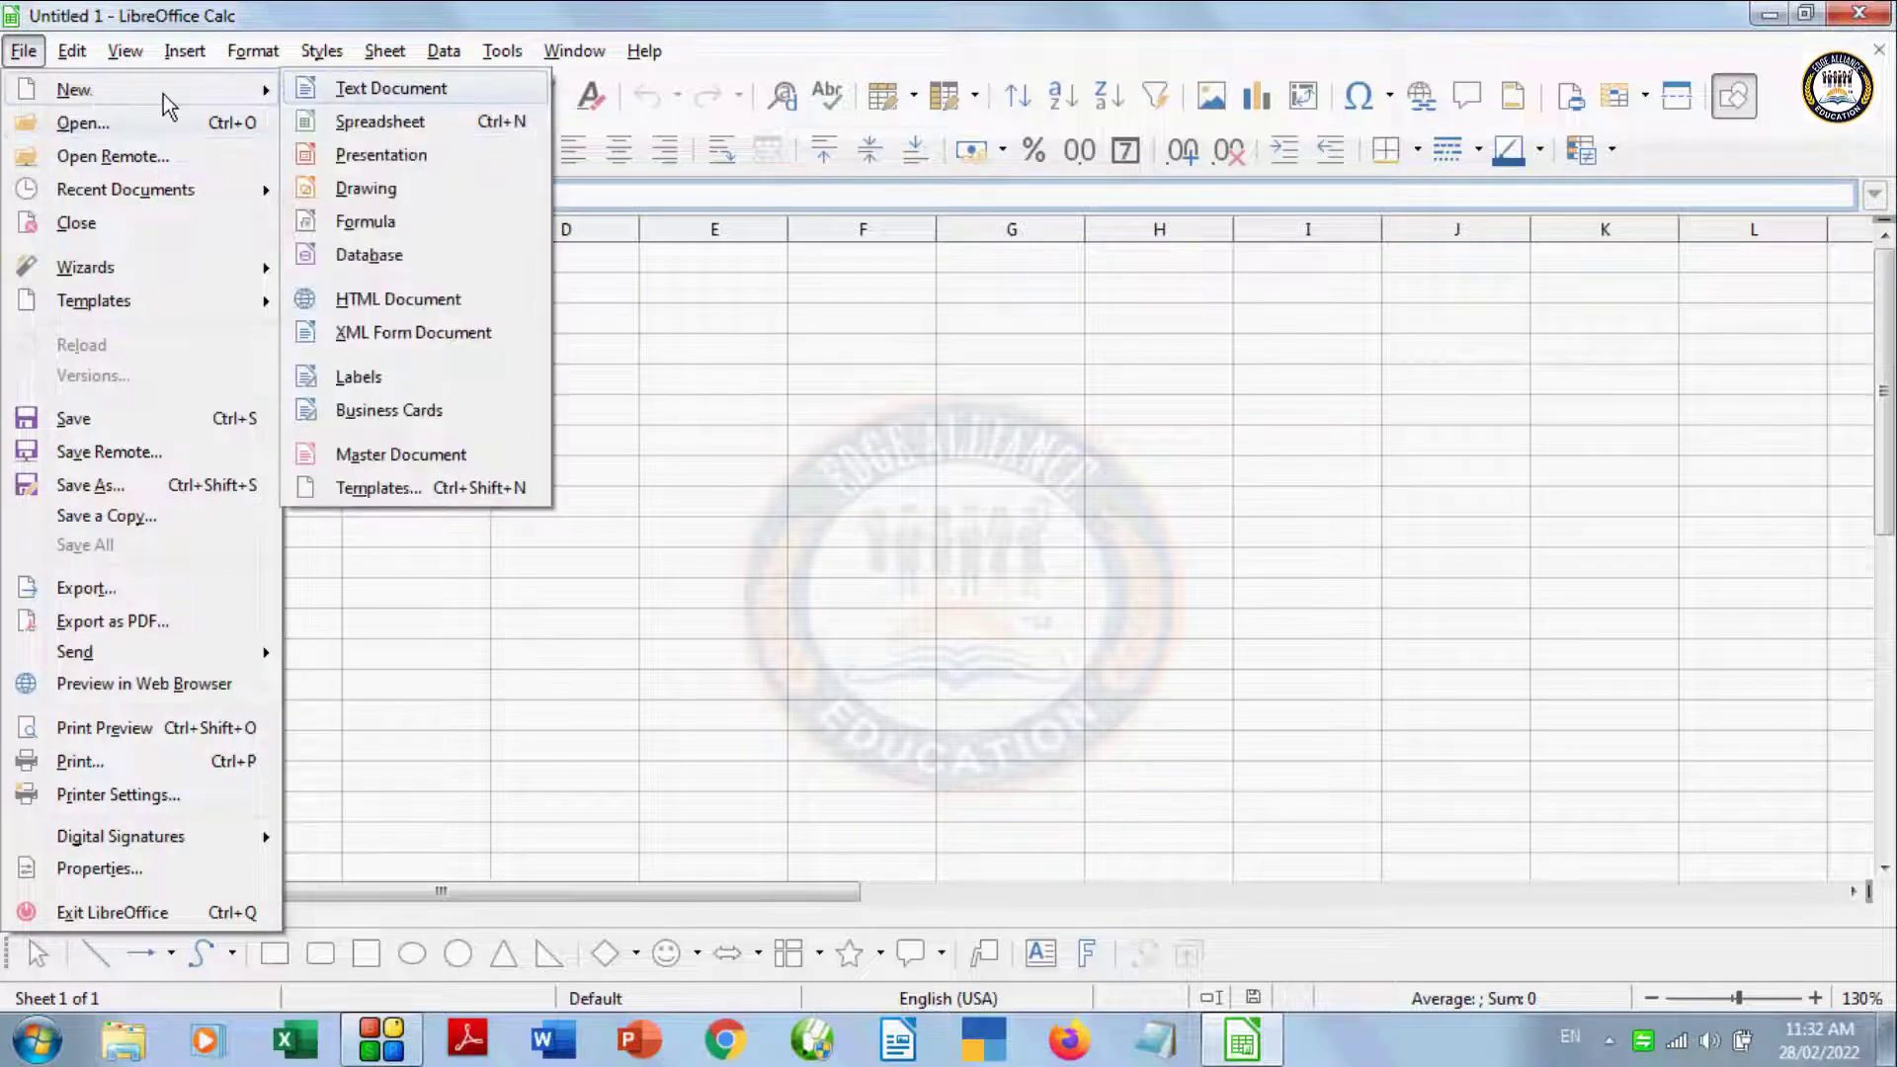
left_click(377, 125)
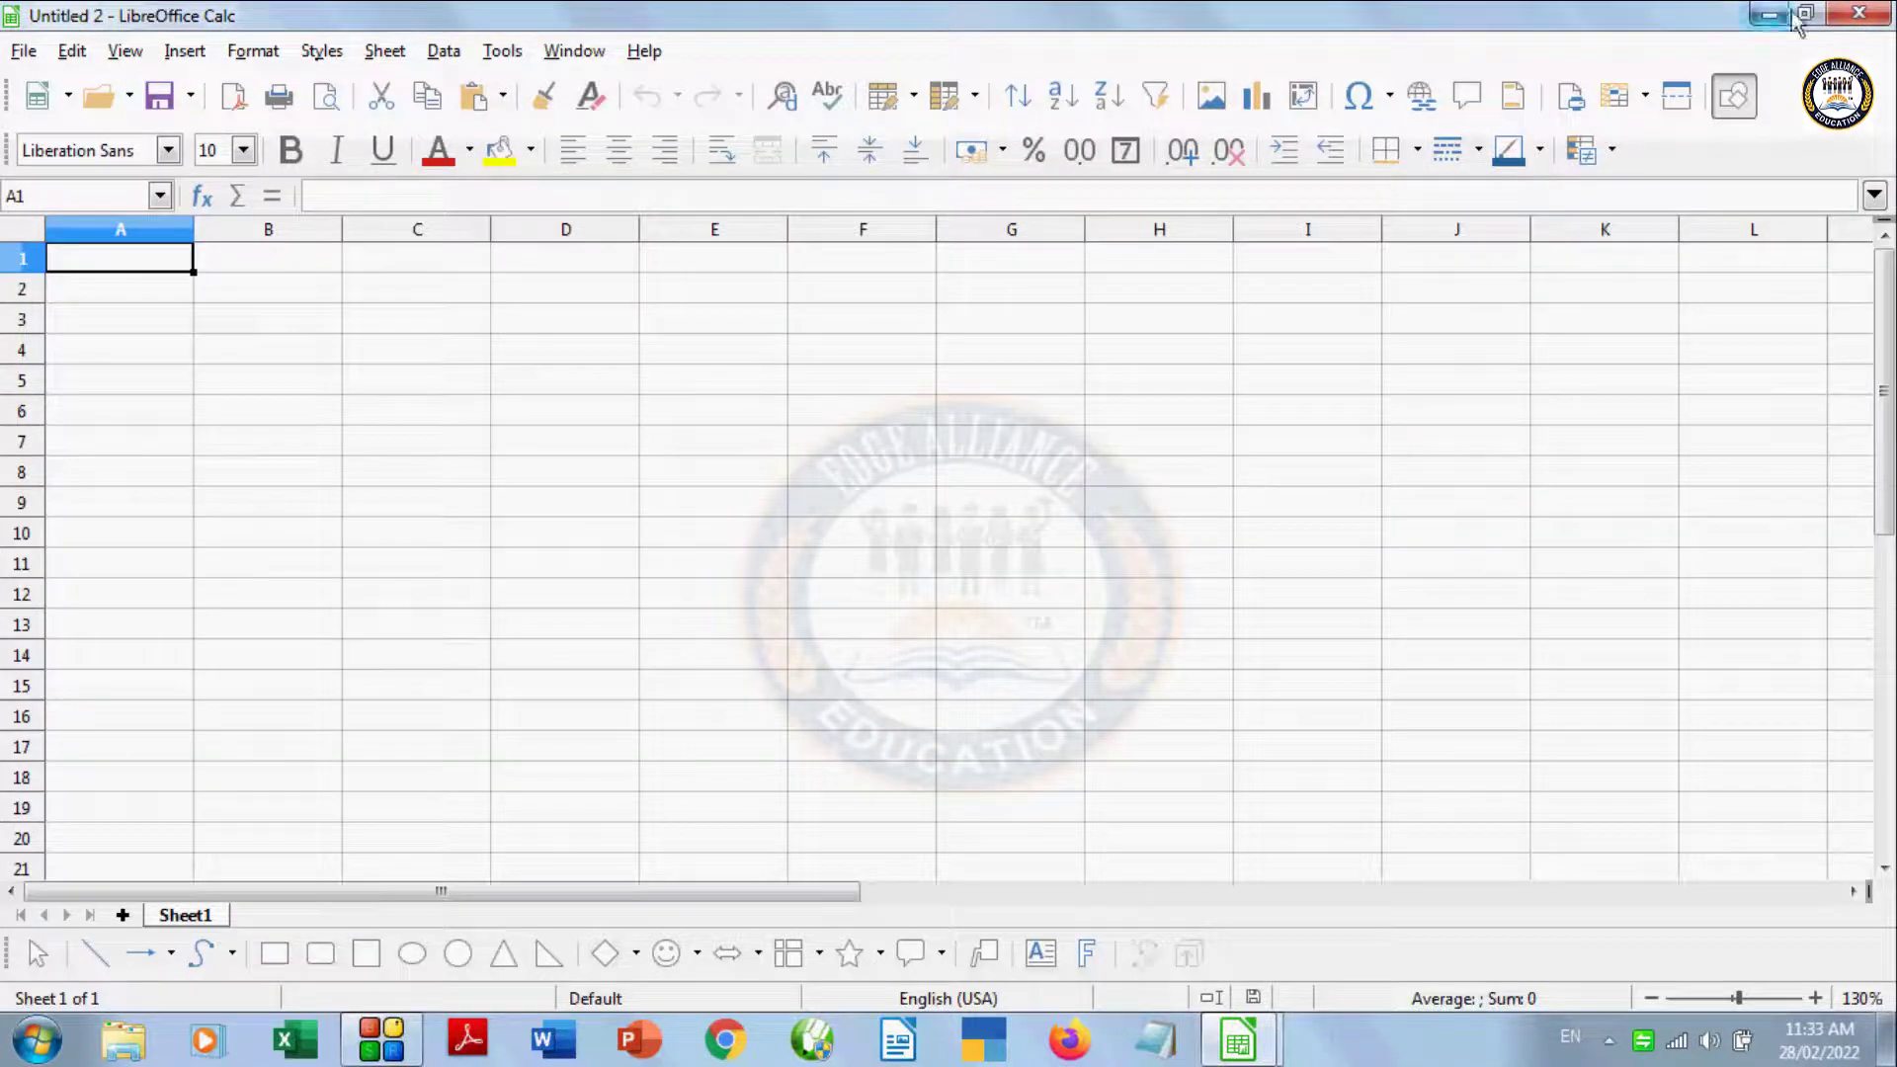
left_click(1877, 12)
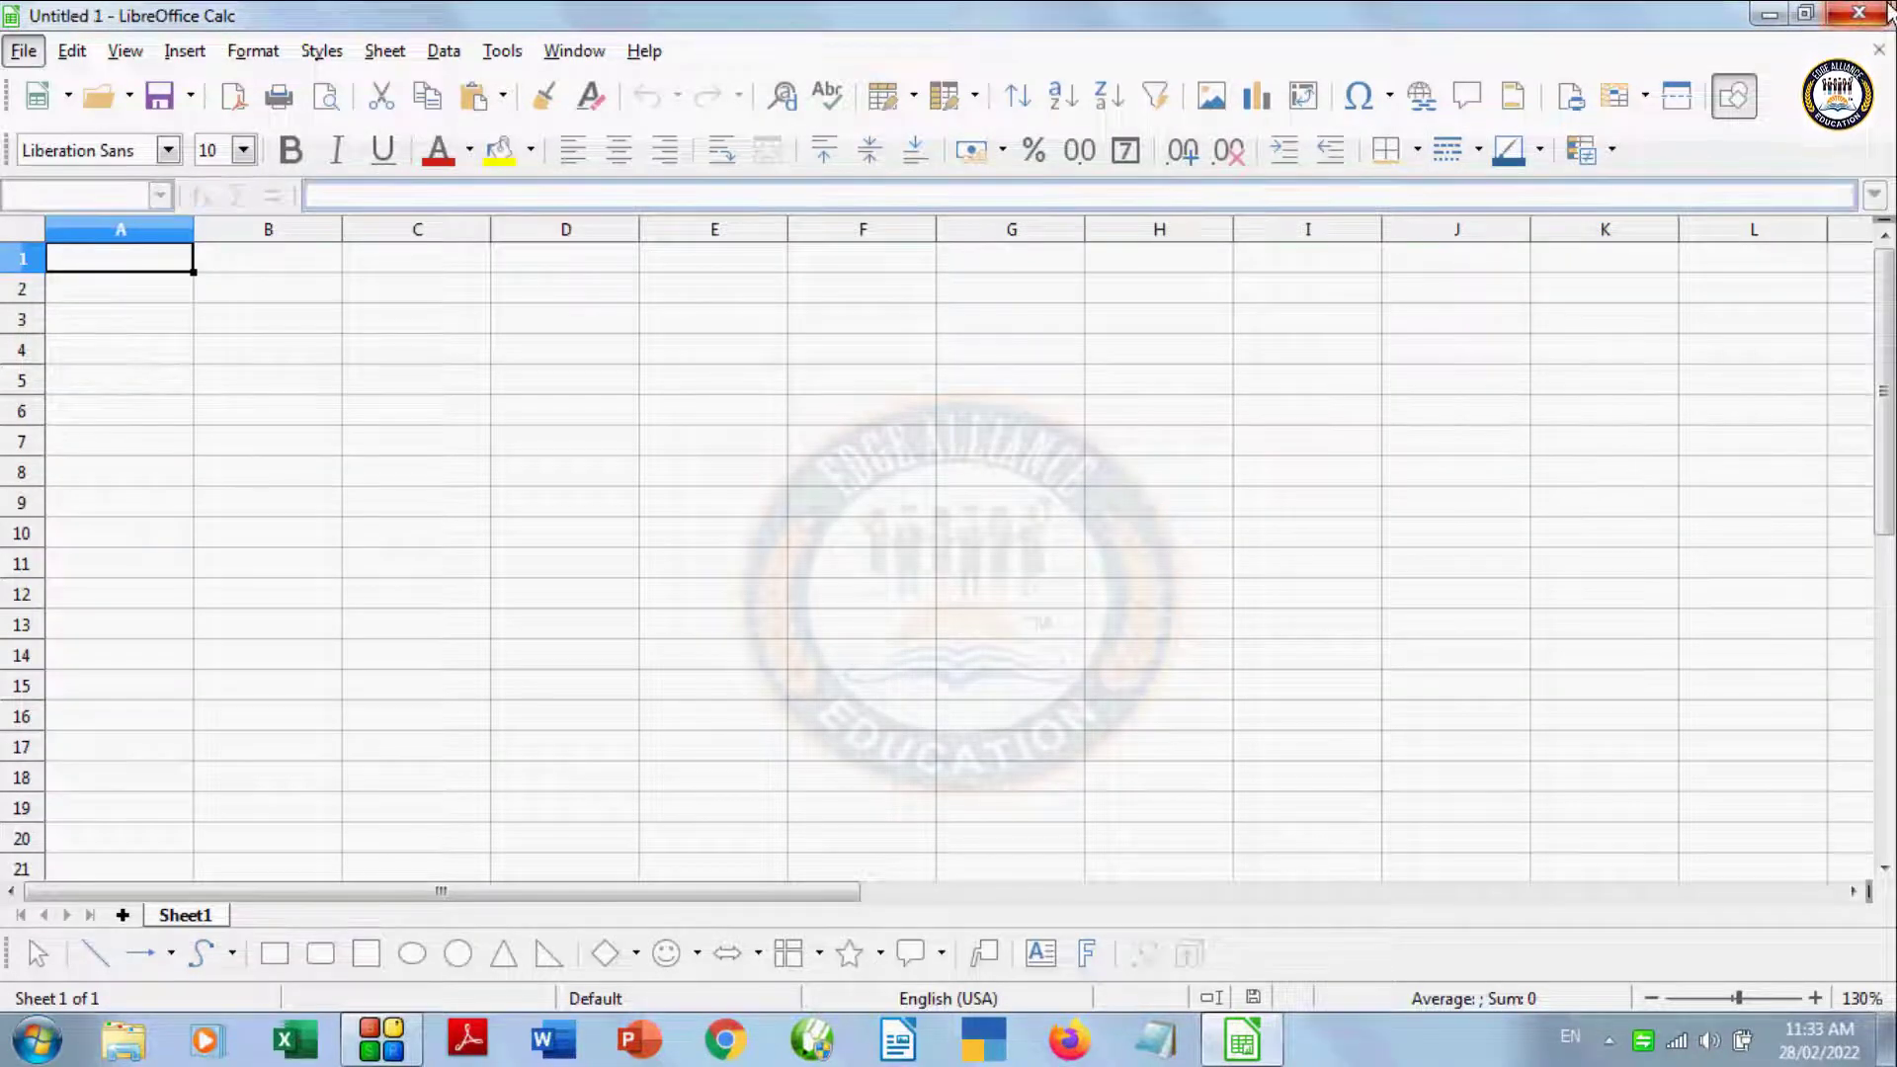
left_click(347, 431)
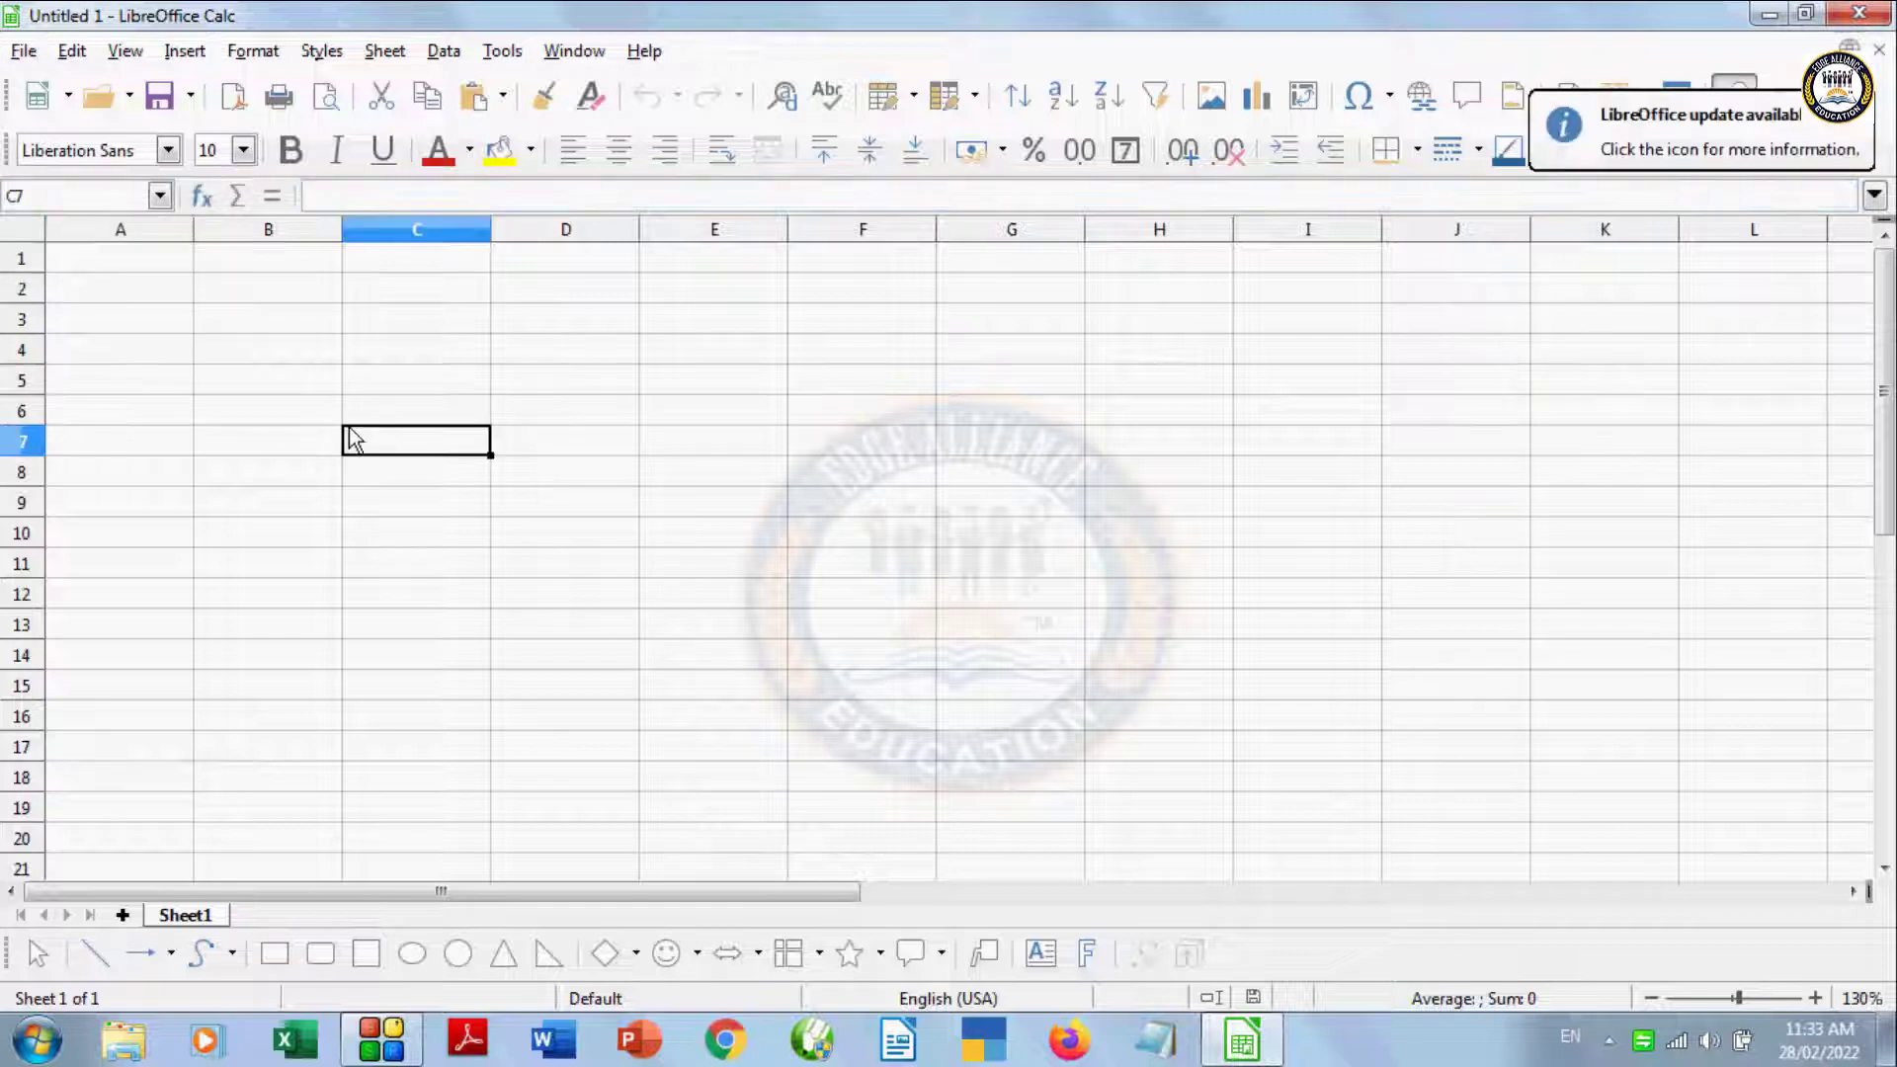
Step: Create and close a new presentation, select cell A10, and browse the new document types
left_click(24, 50)
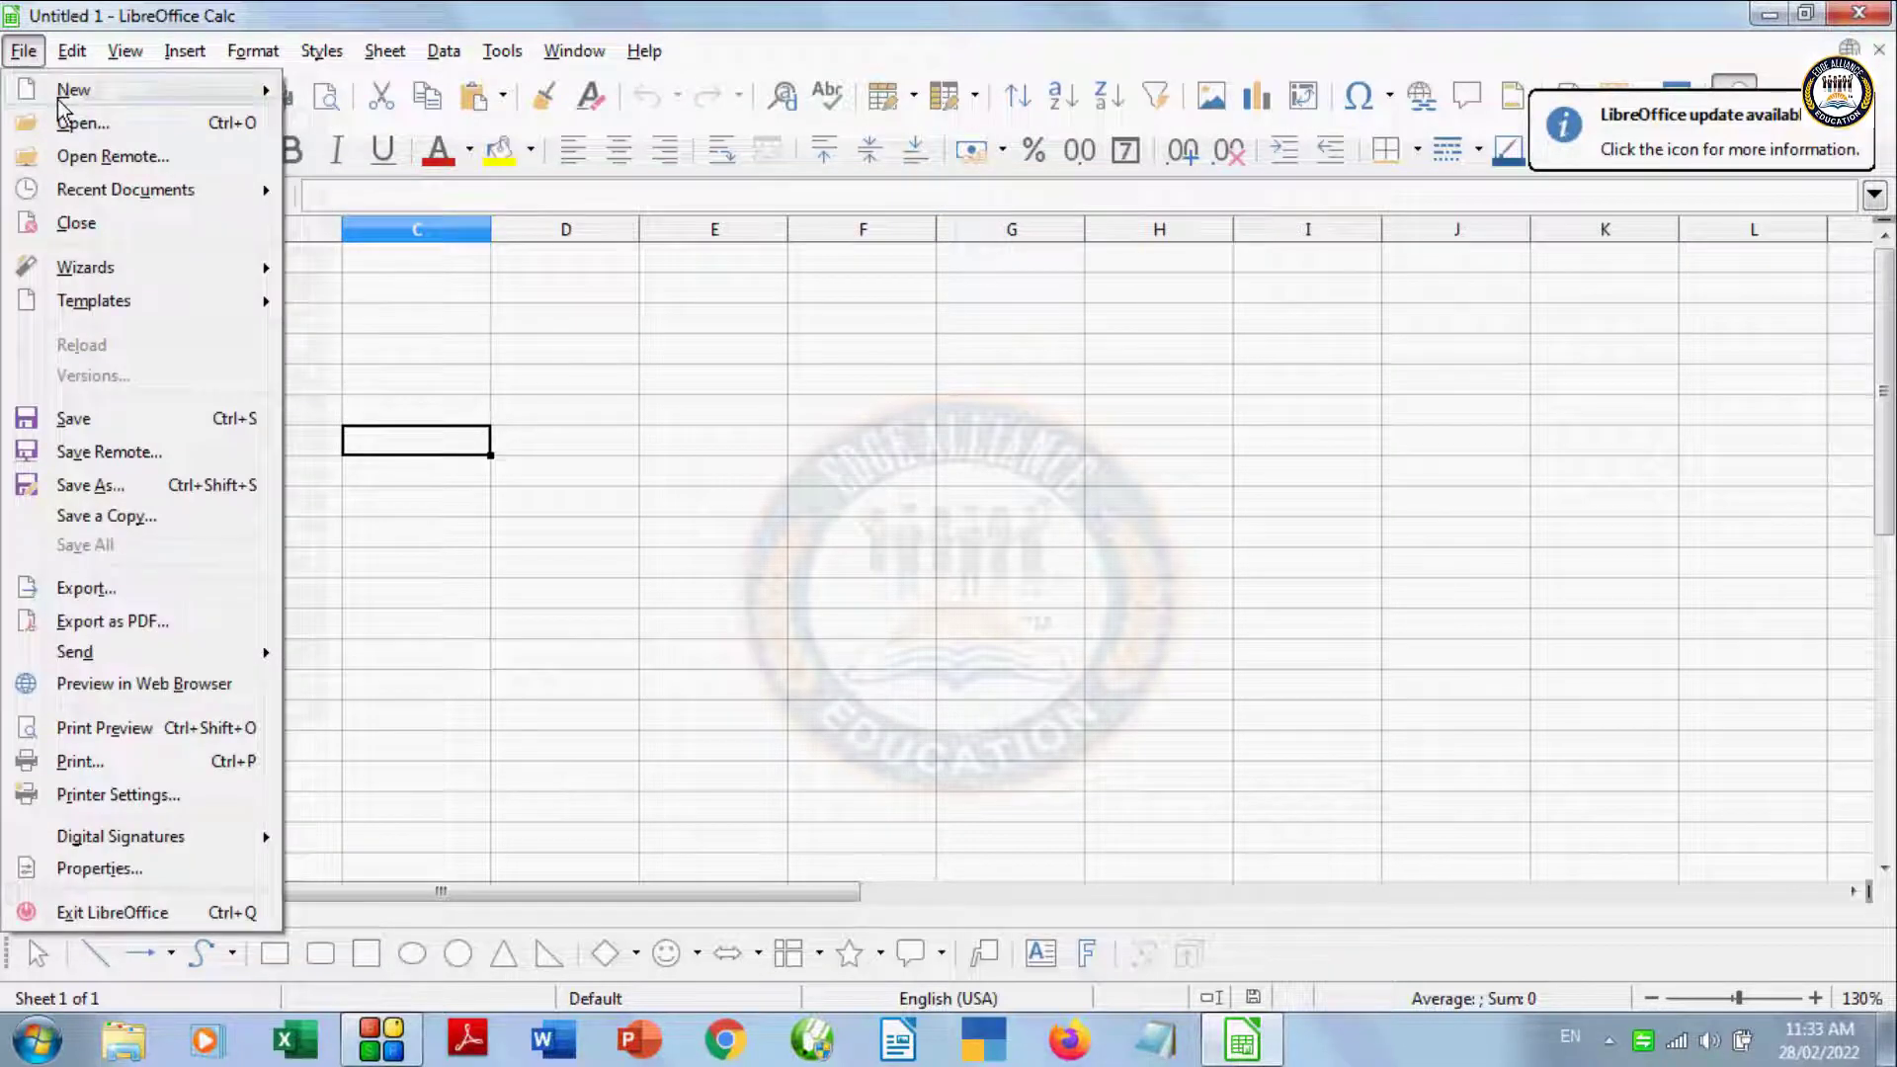
mouse_move(74, 89)
left_click(383, 157)
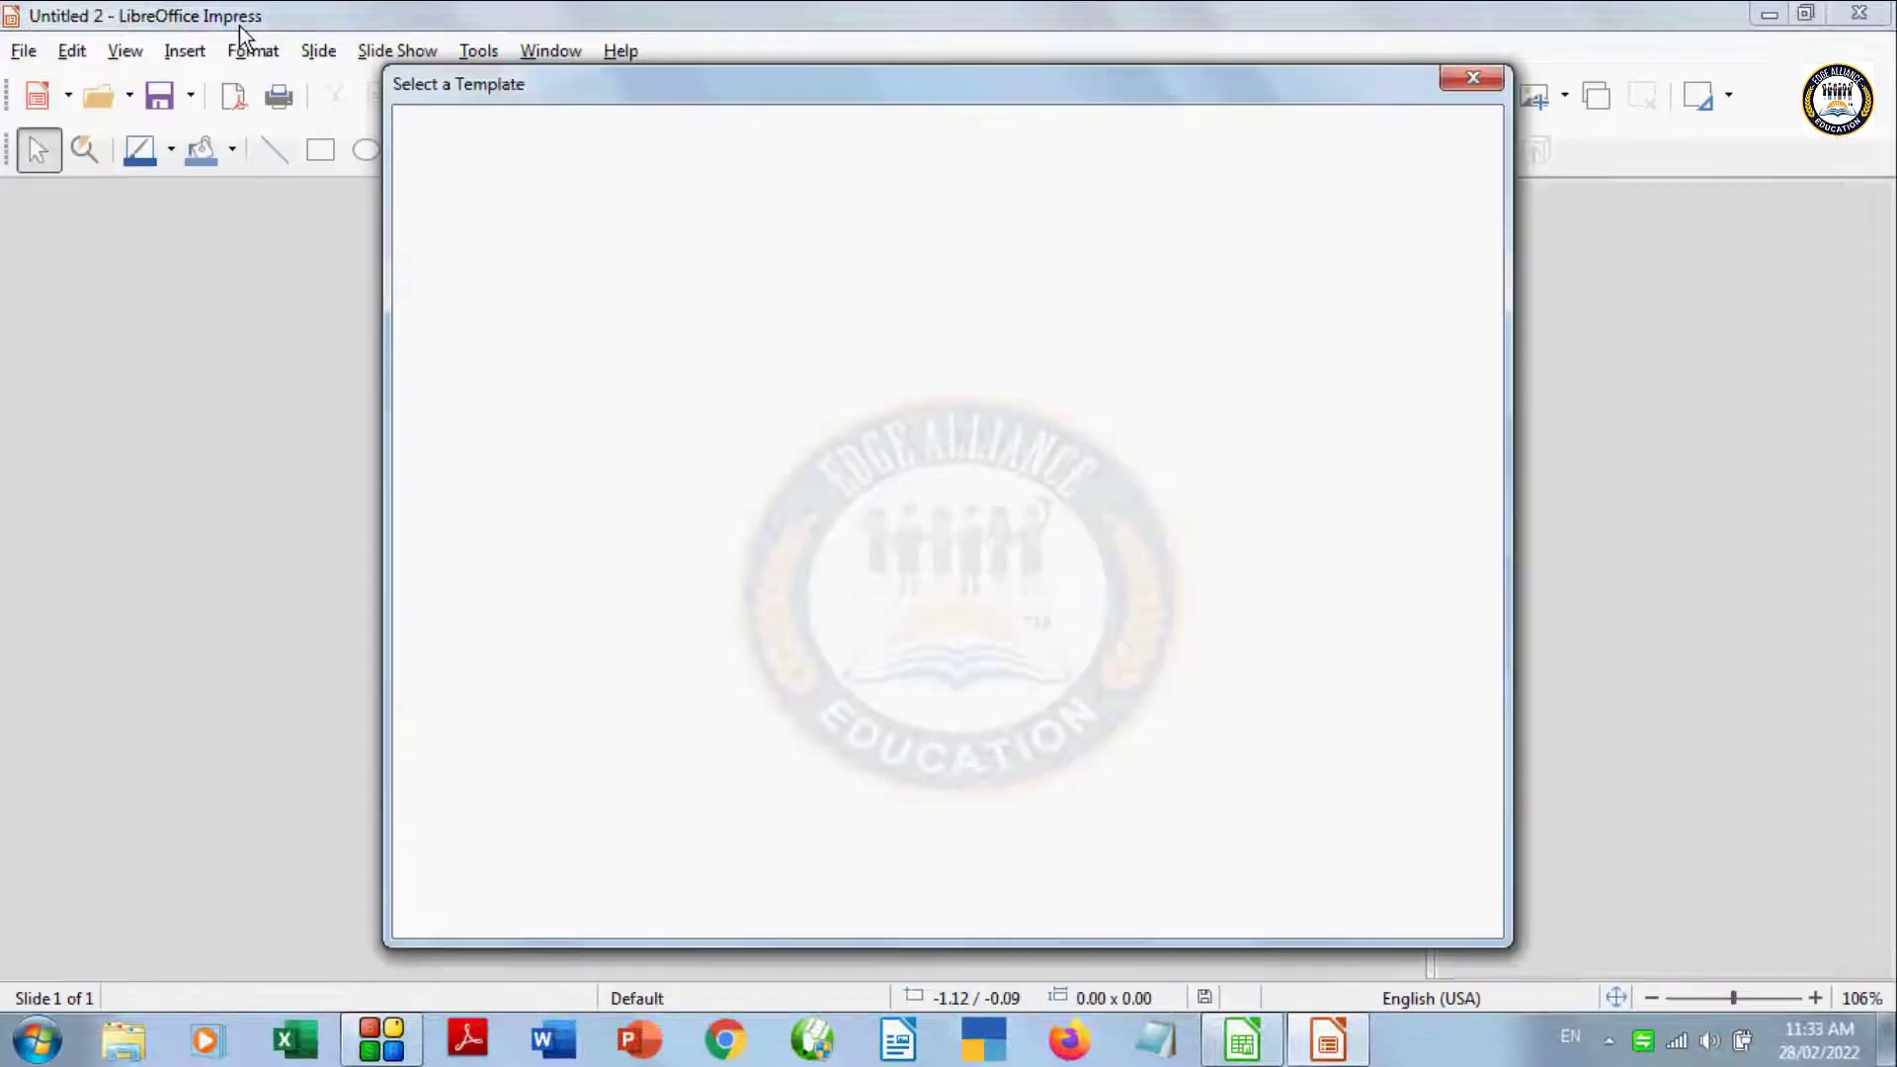
left_click(1475, 79)
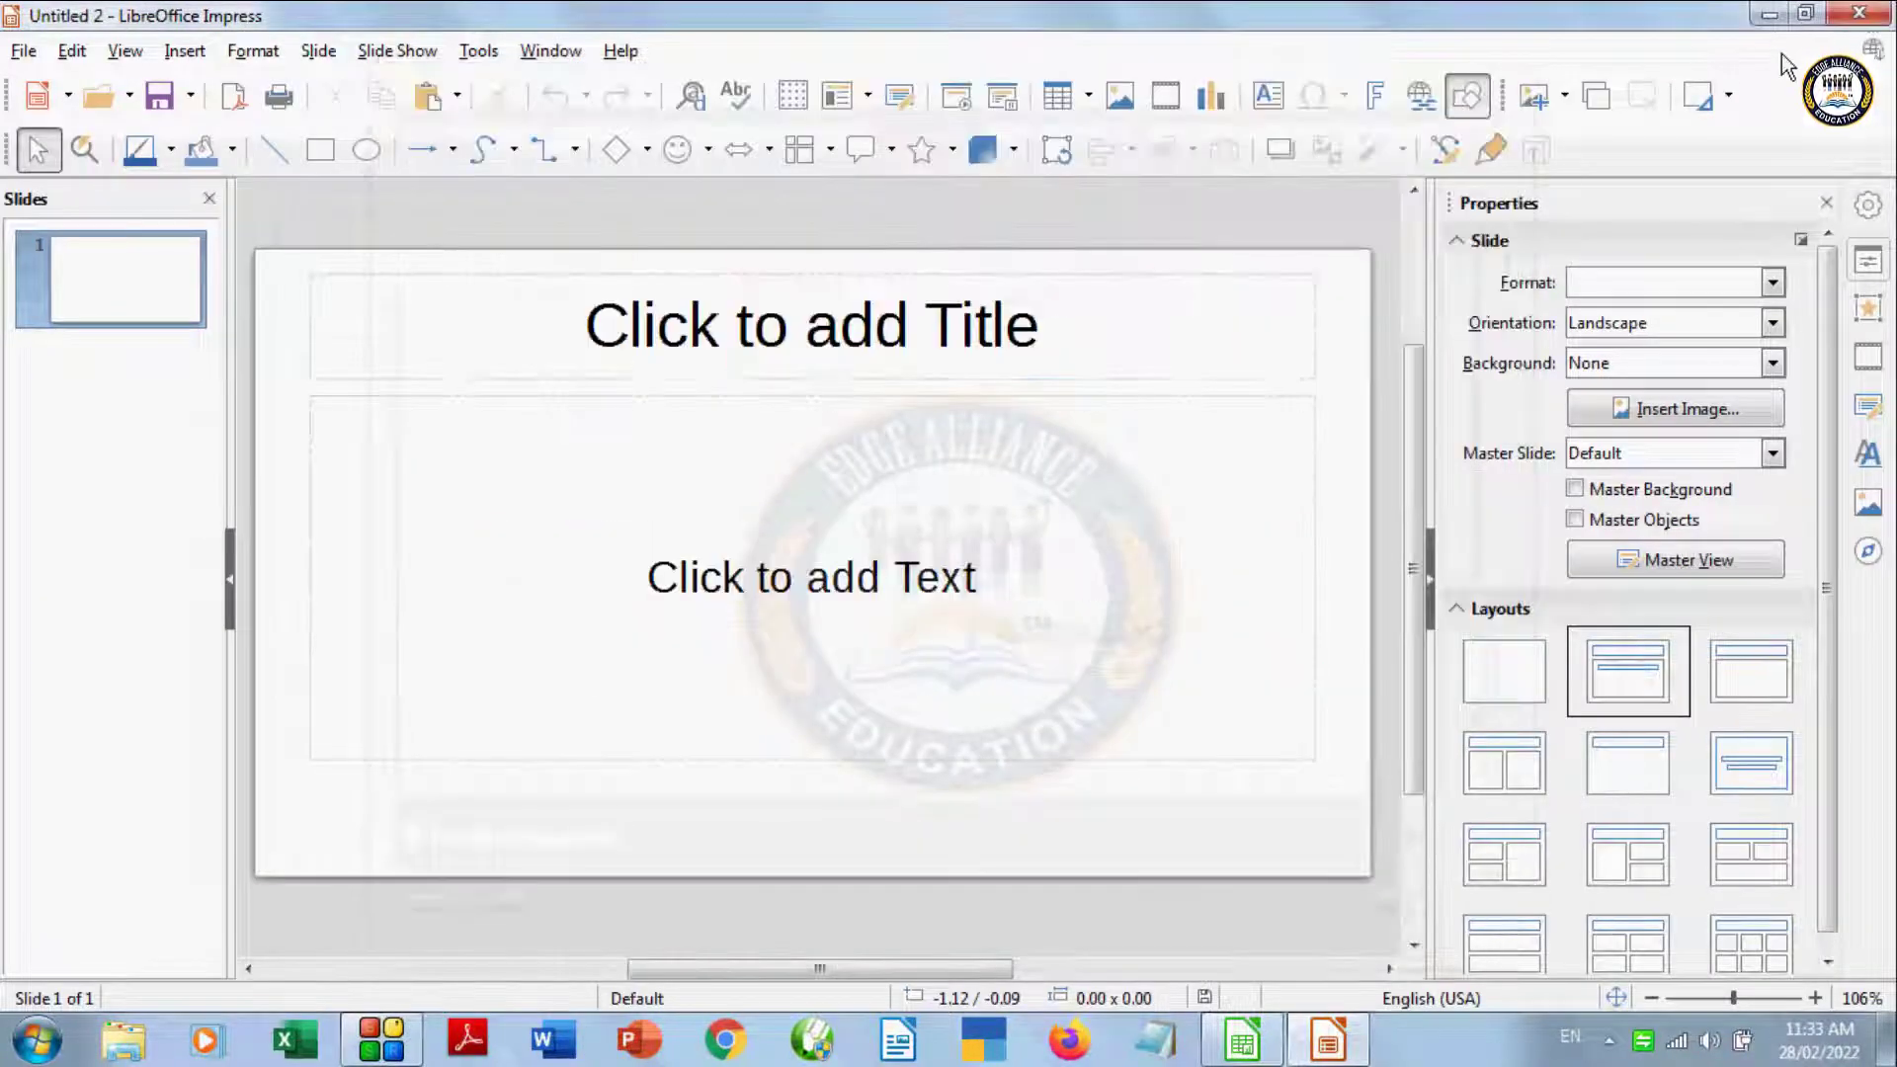
left_click(1858, 12)
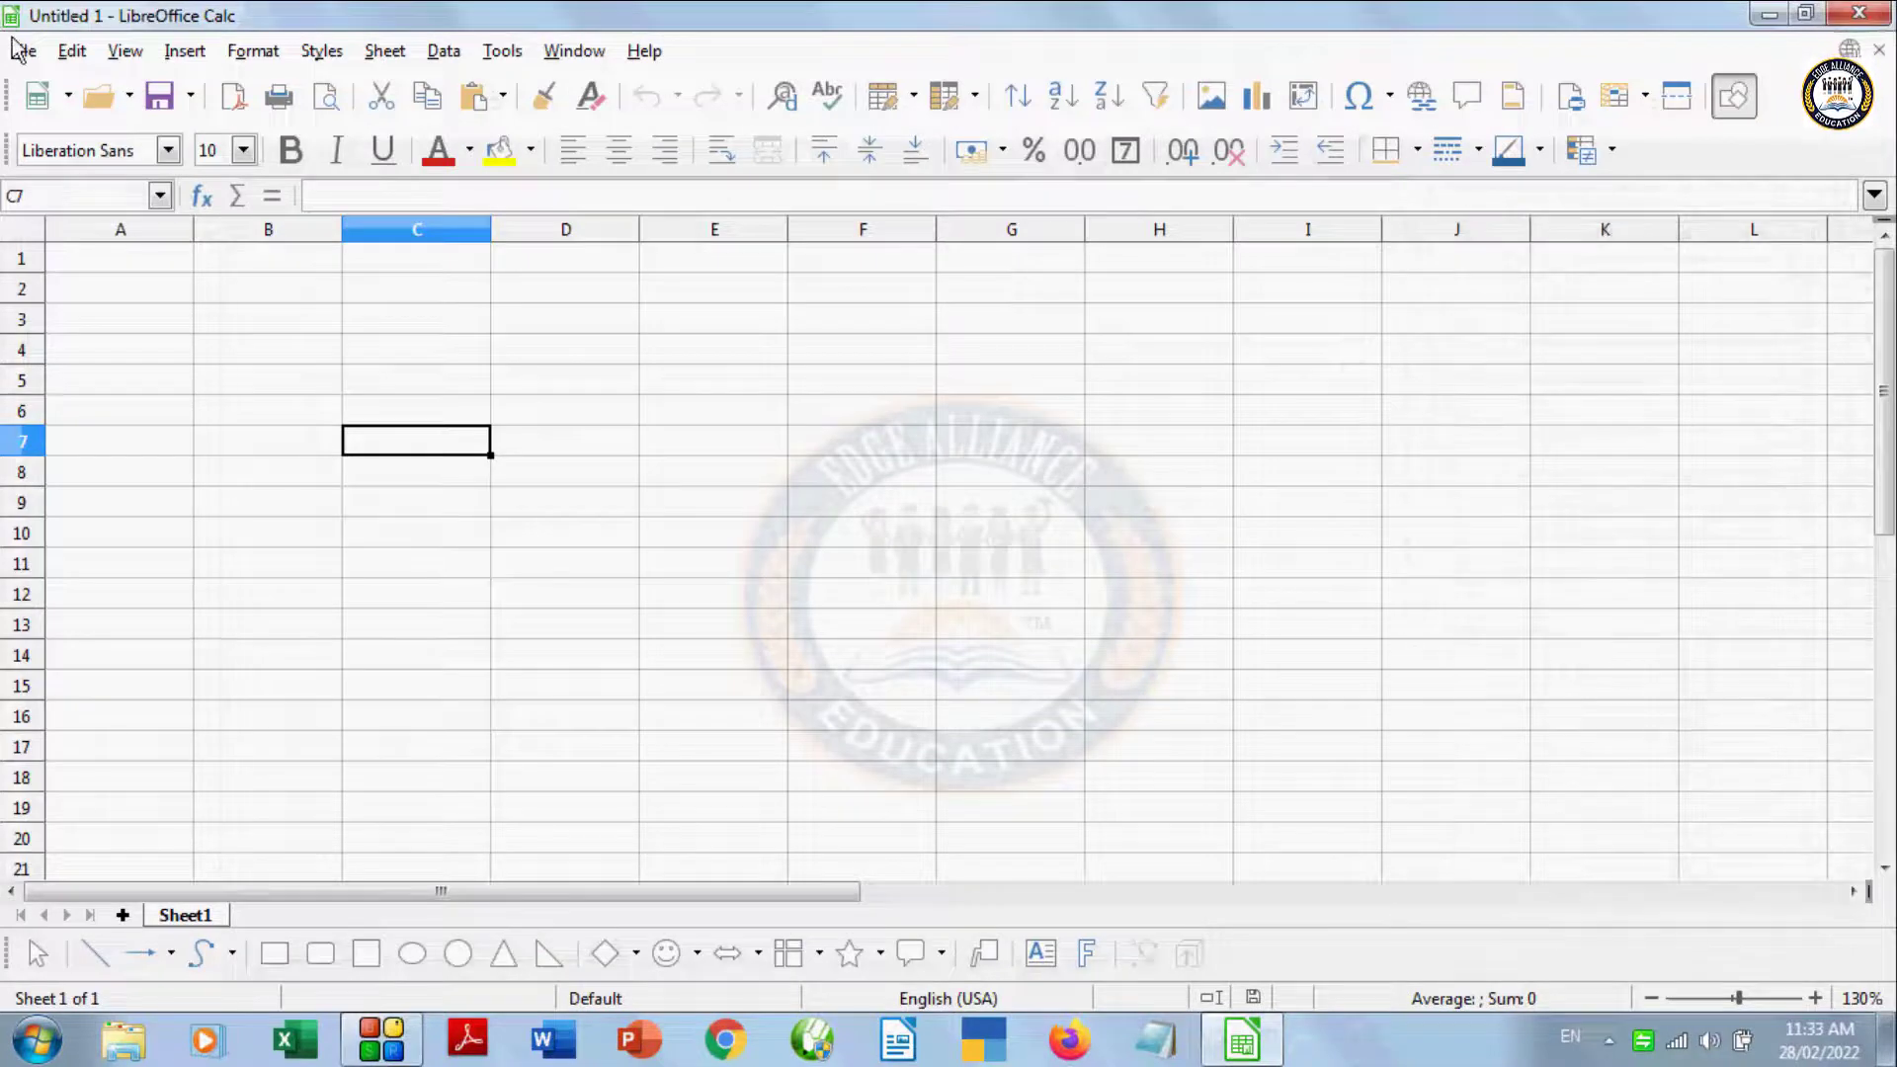
left_click(169, 532)
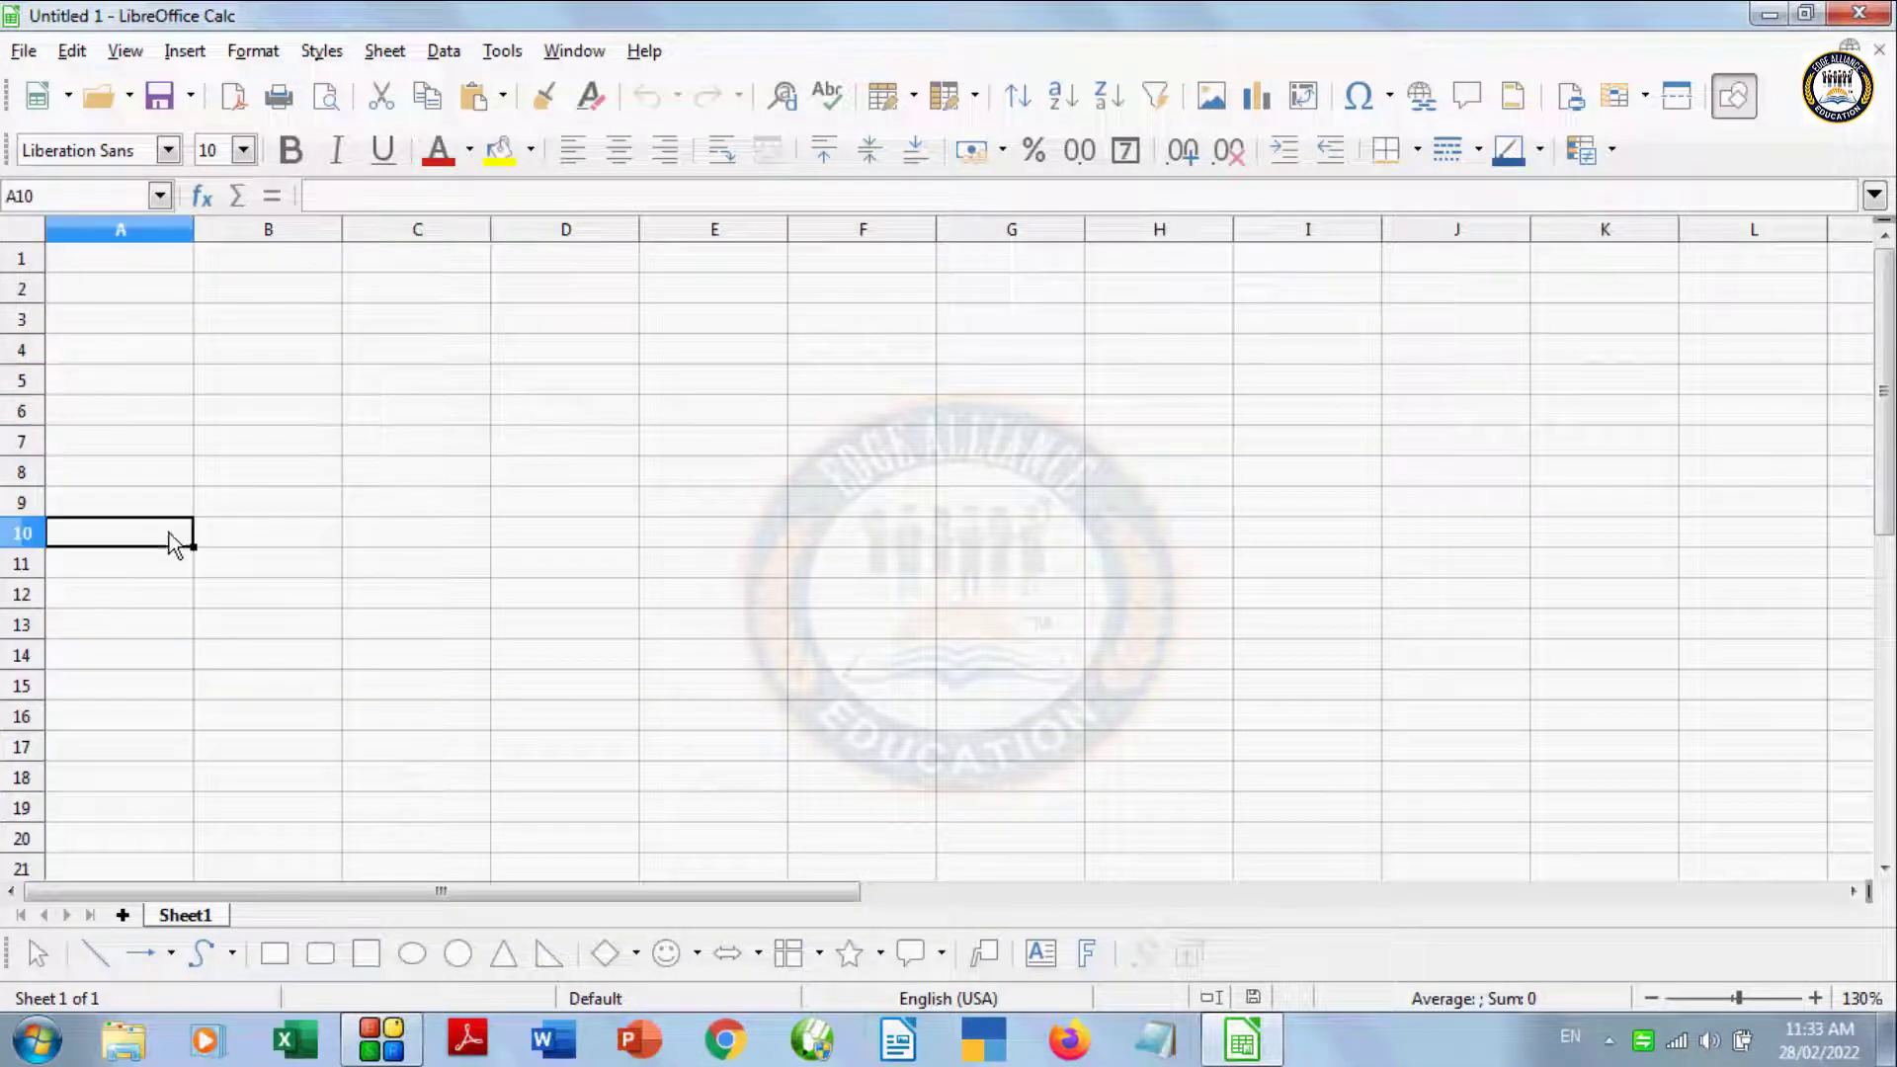
left_click(67, 98)
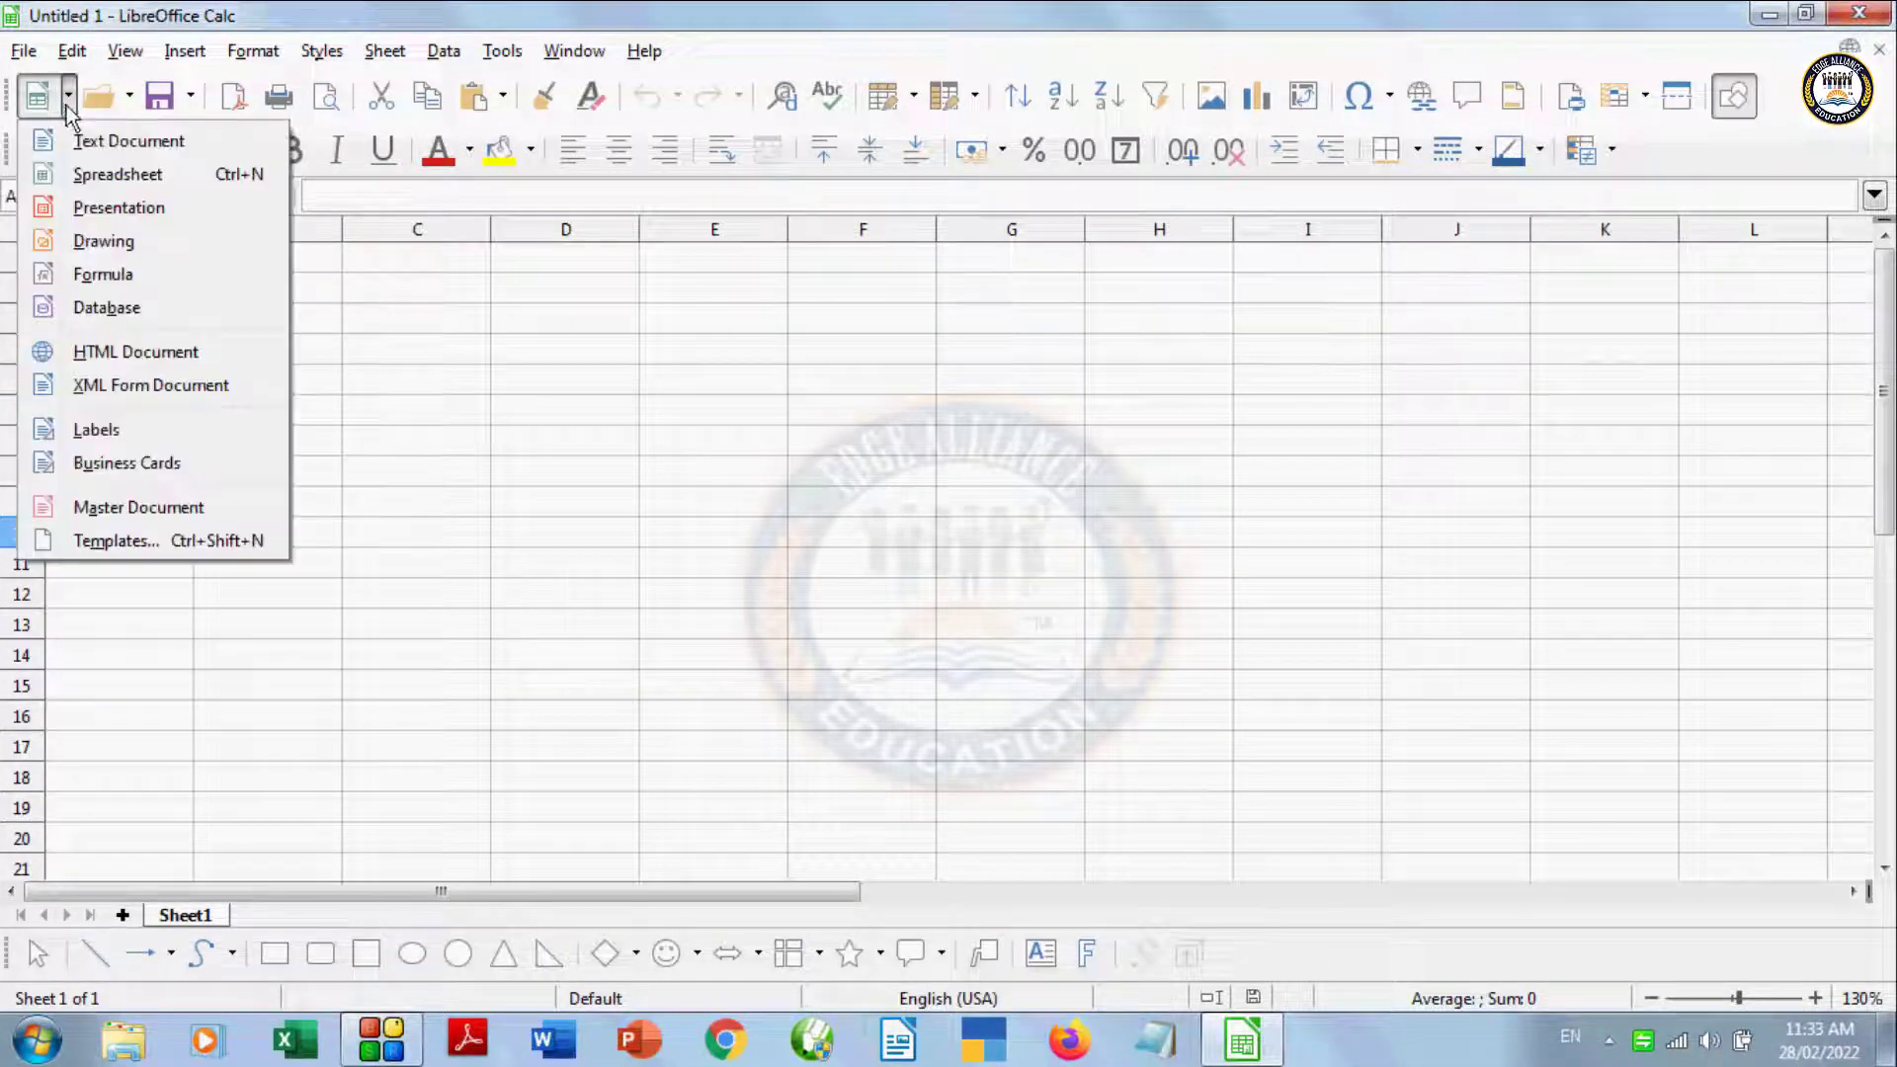
left_click(23, 51)
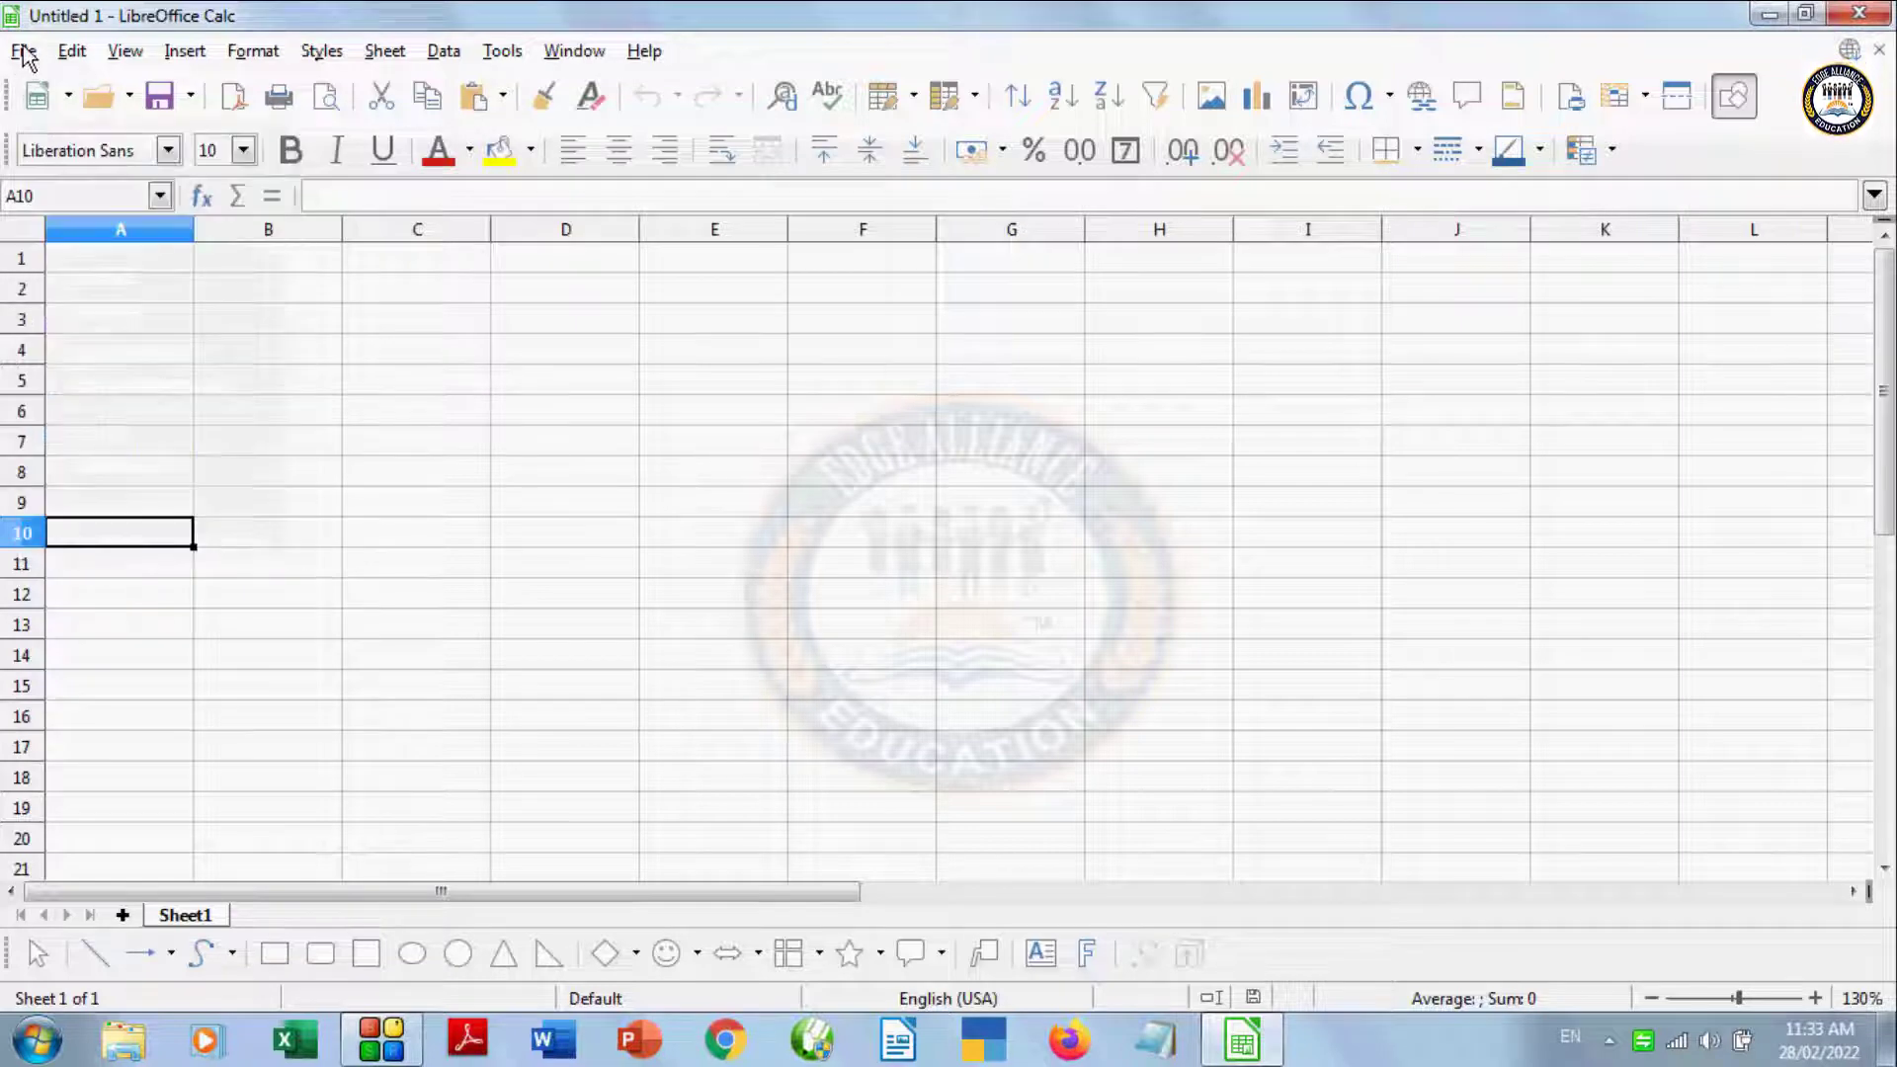
Step: Open Marksheet.ods from Documents by typing 'mar' and picking the autocomplete suggestion
left_click(24, 50)
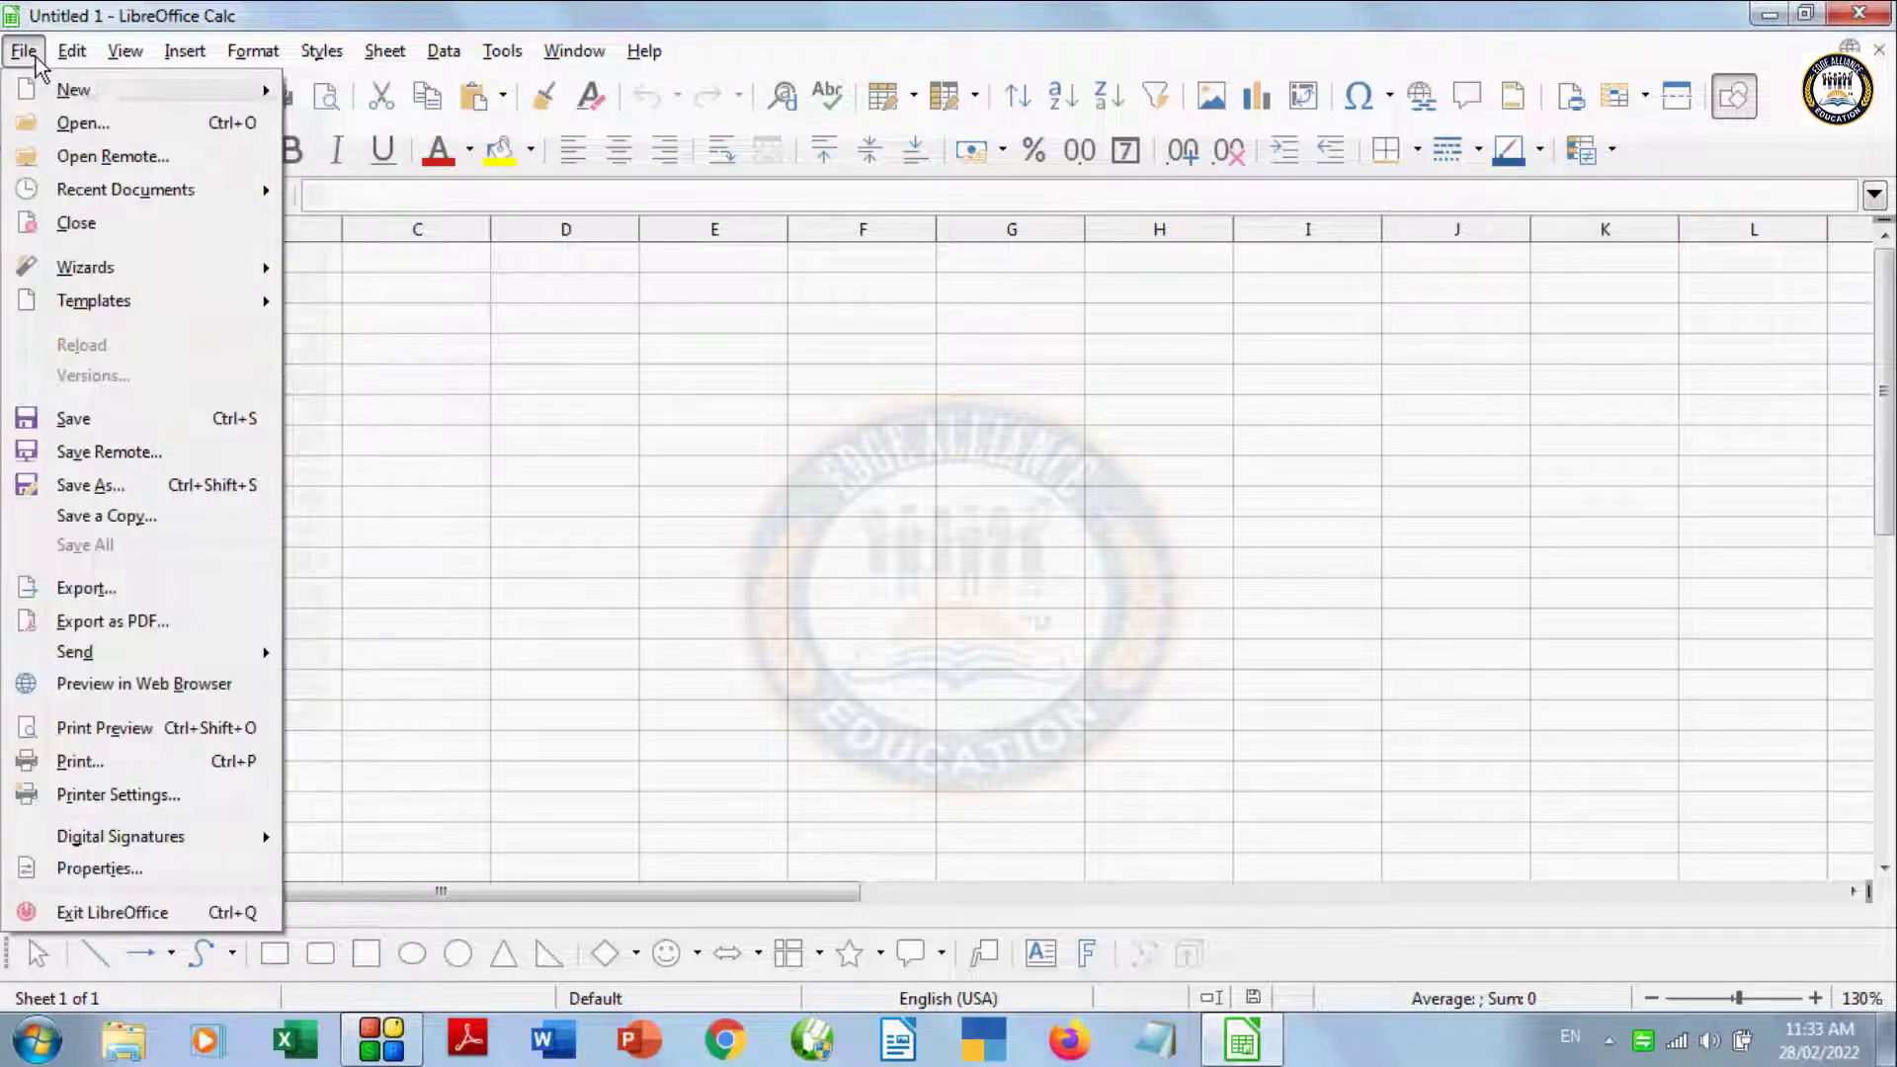
mouse_move(74, 89)
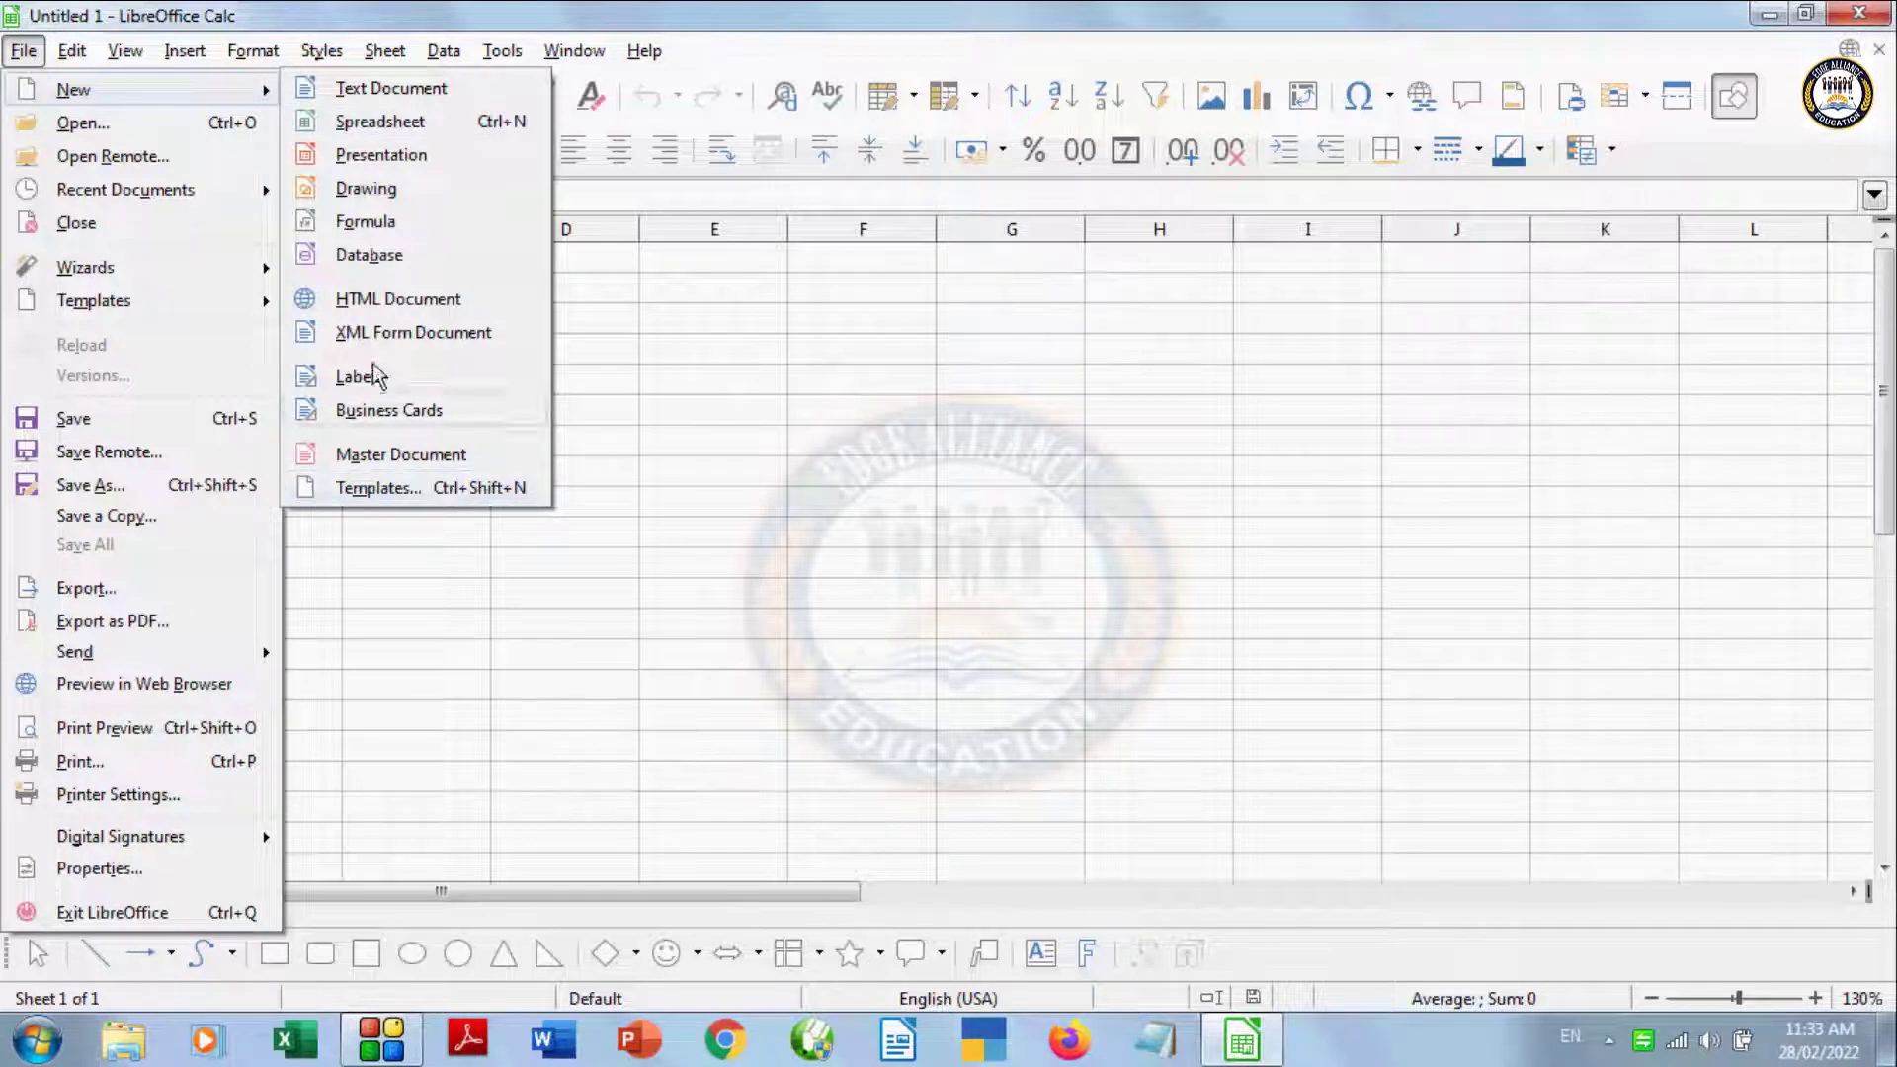
left_click(110, 123)
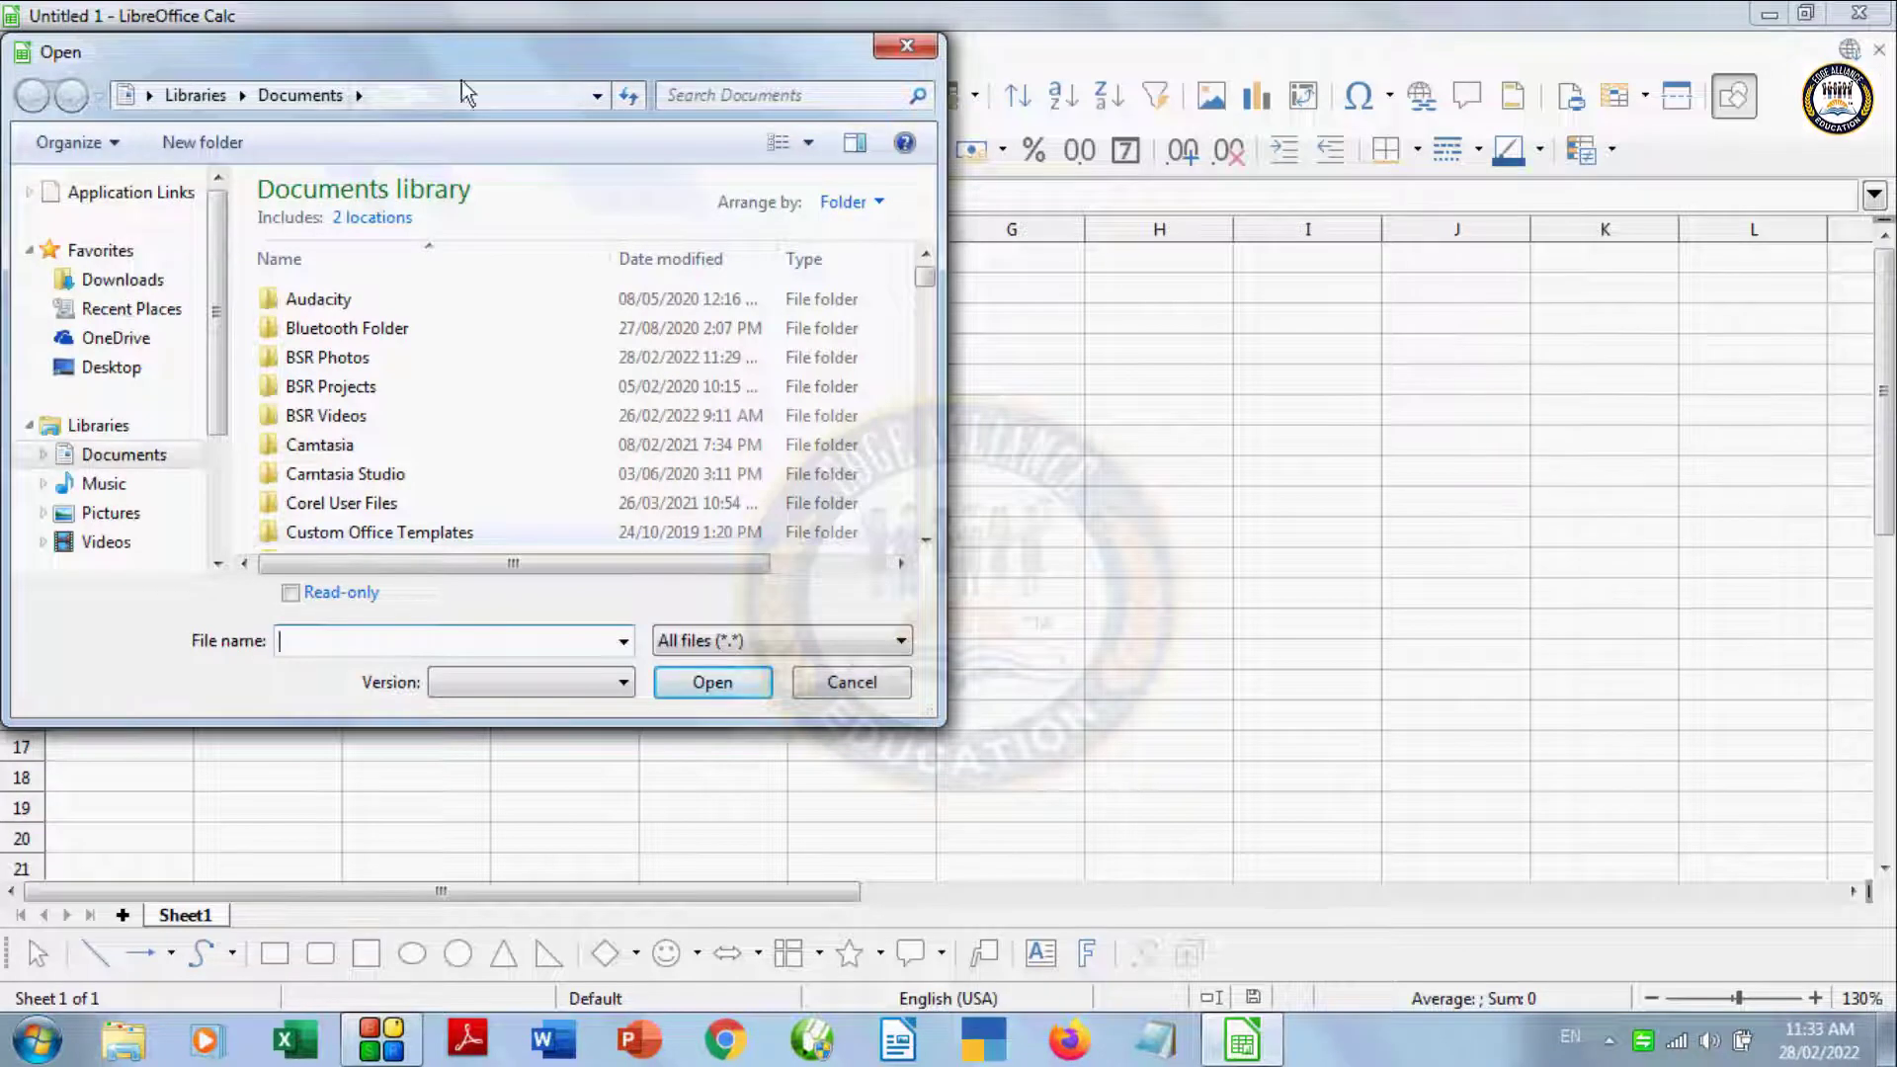
left_click(391, 648)
type("ma")
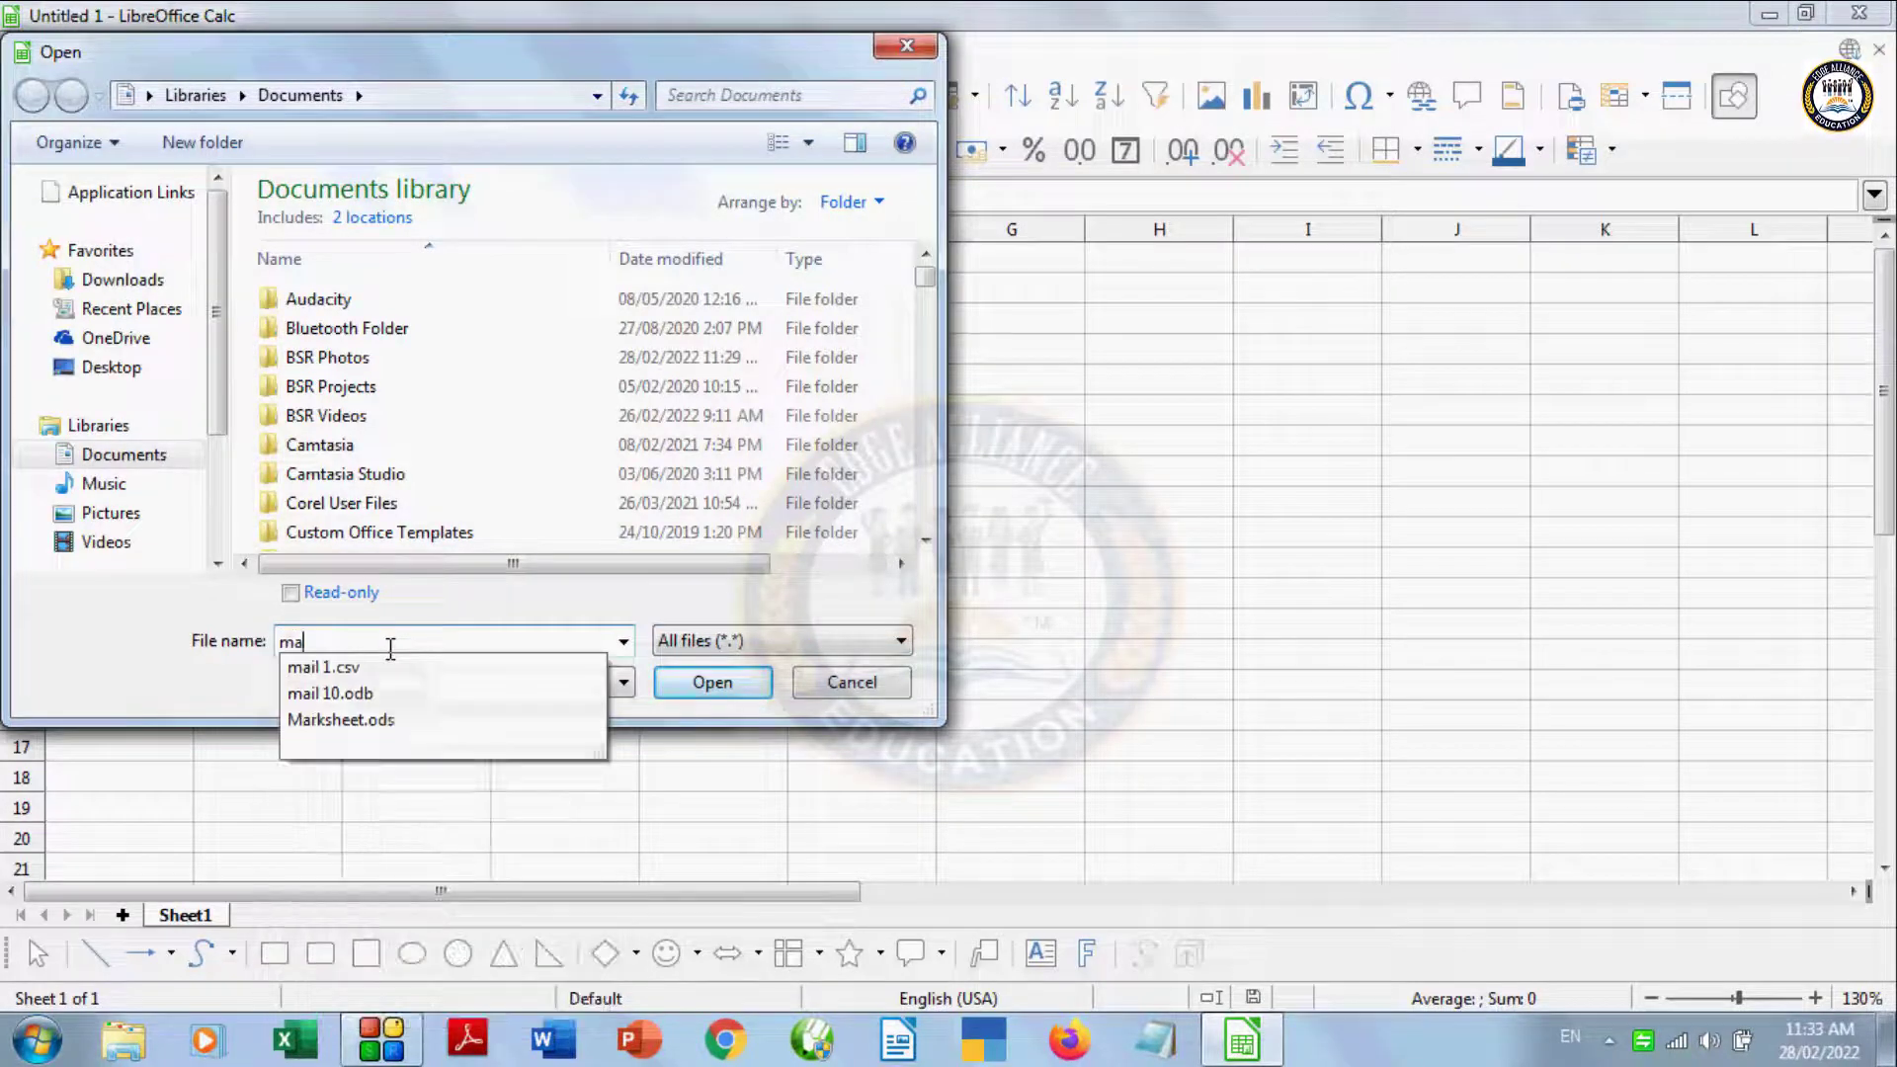
type("rk")
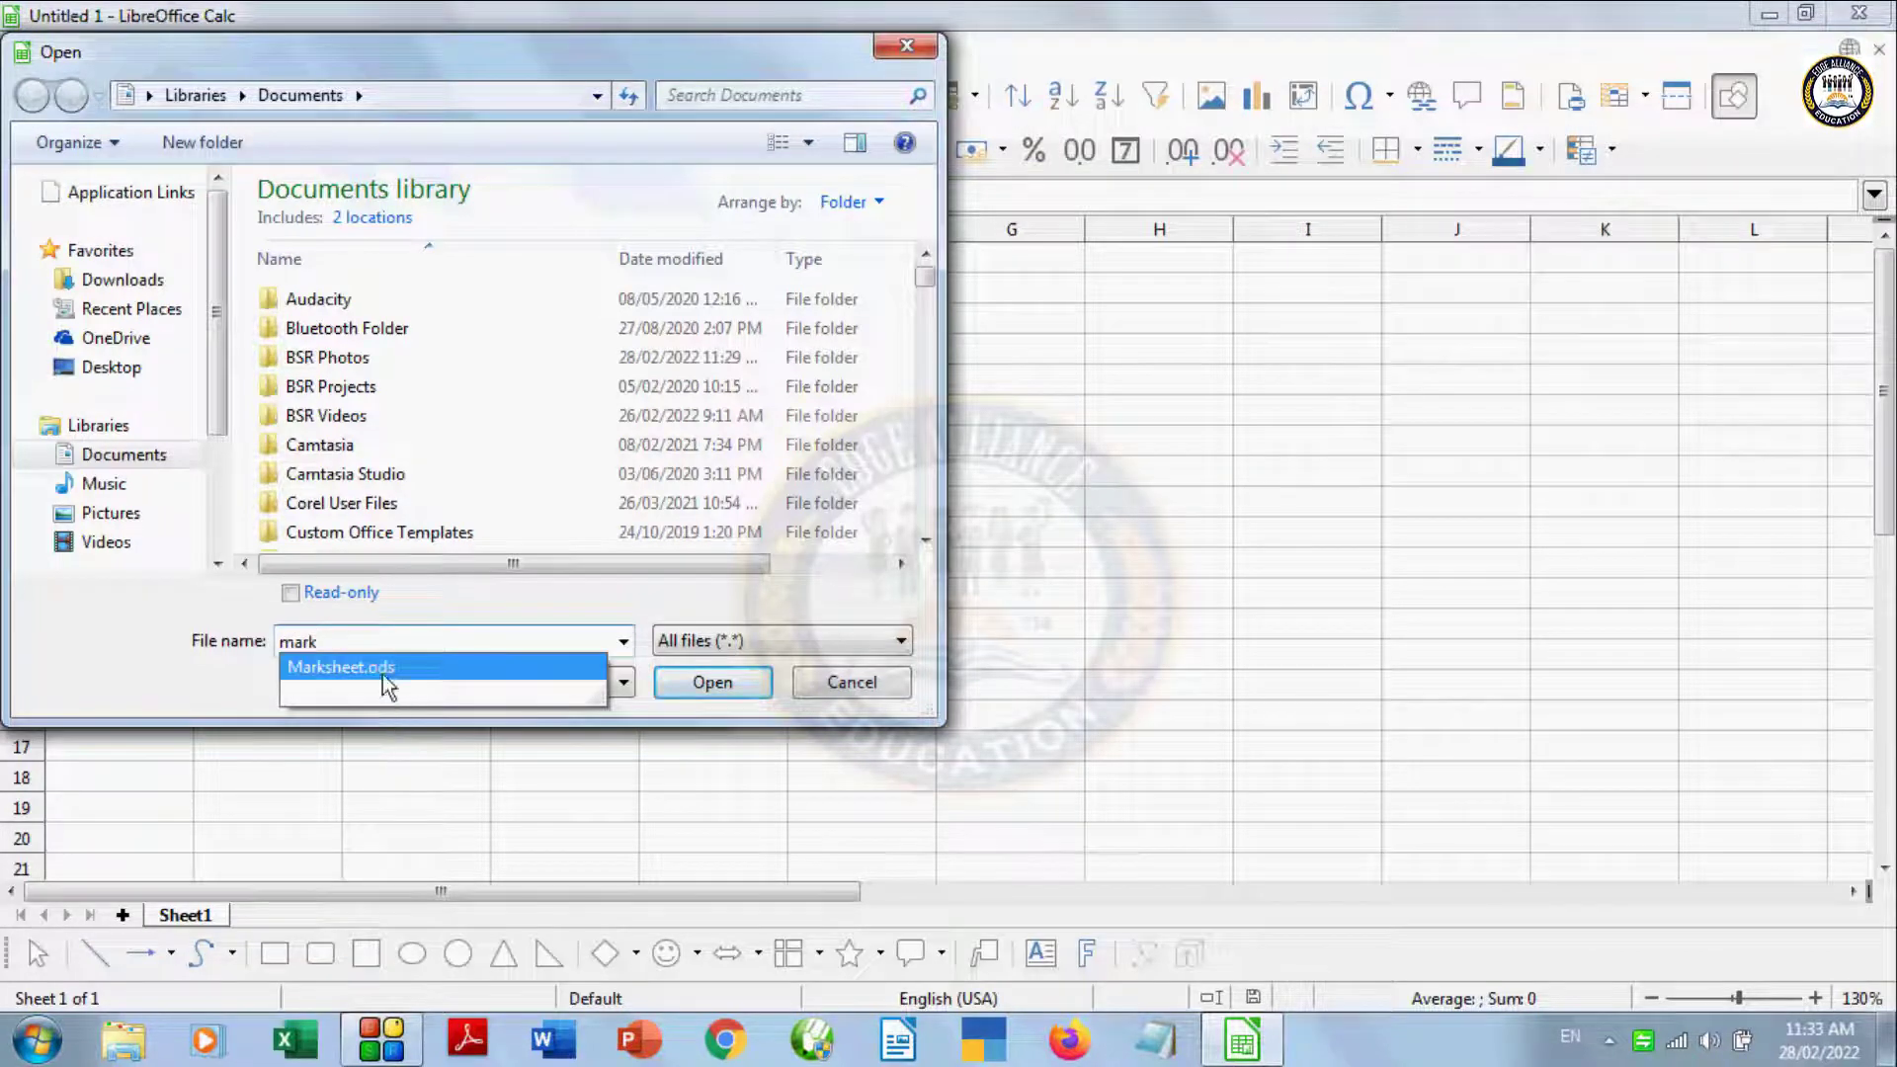
left_click(382, 664)
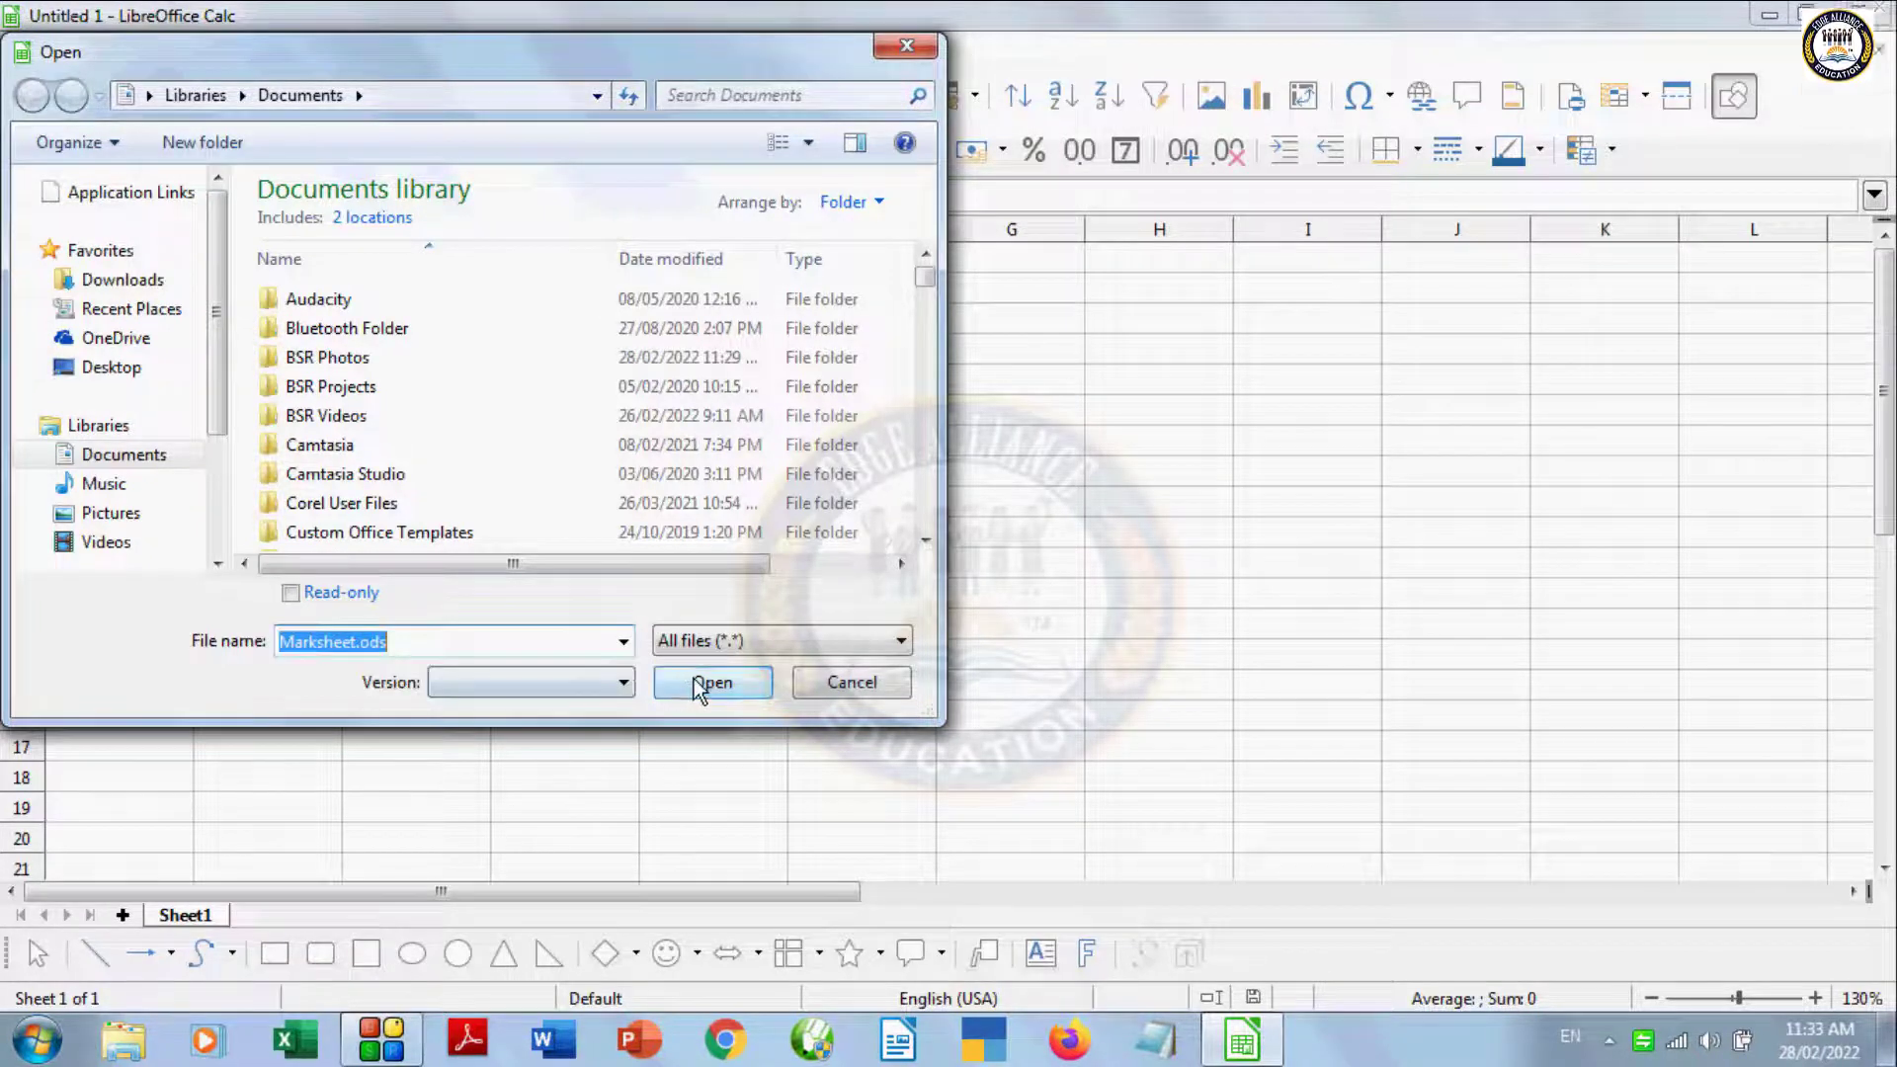
left_click(695, 682)
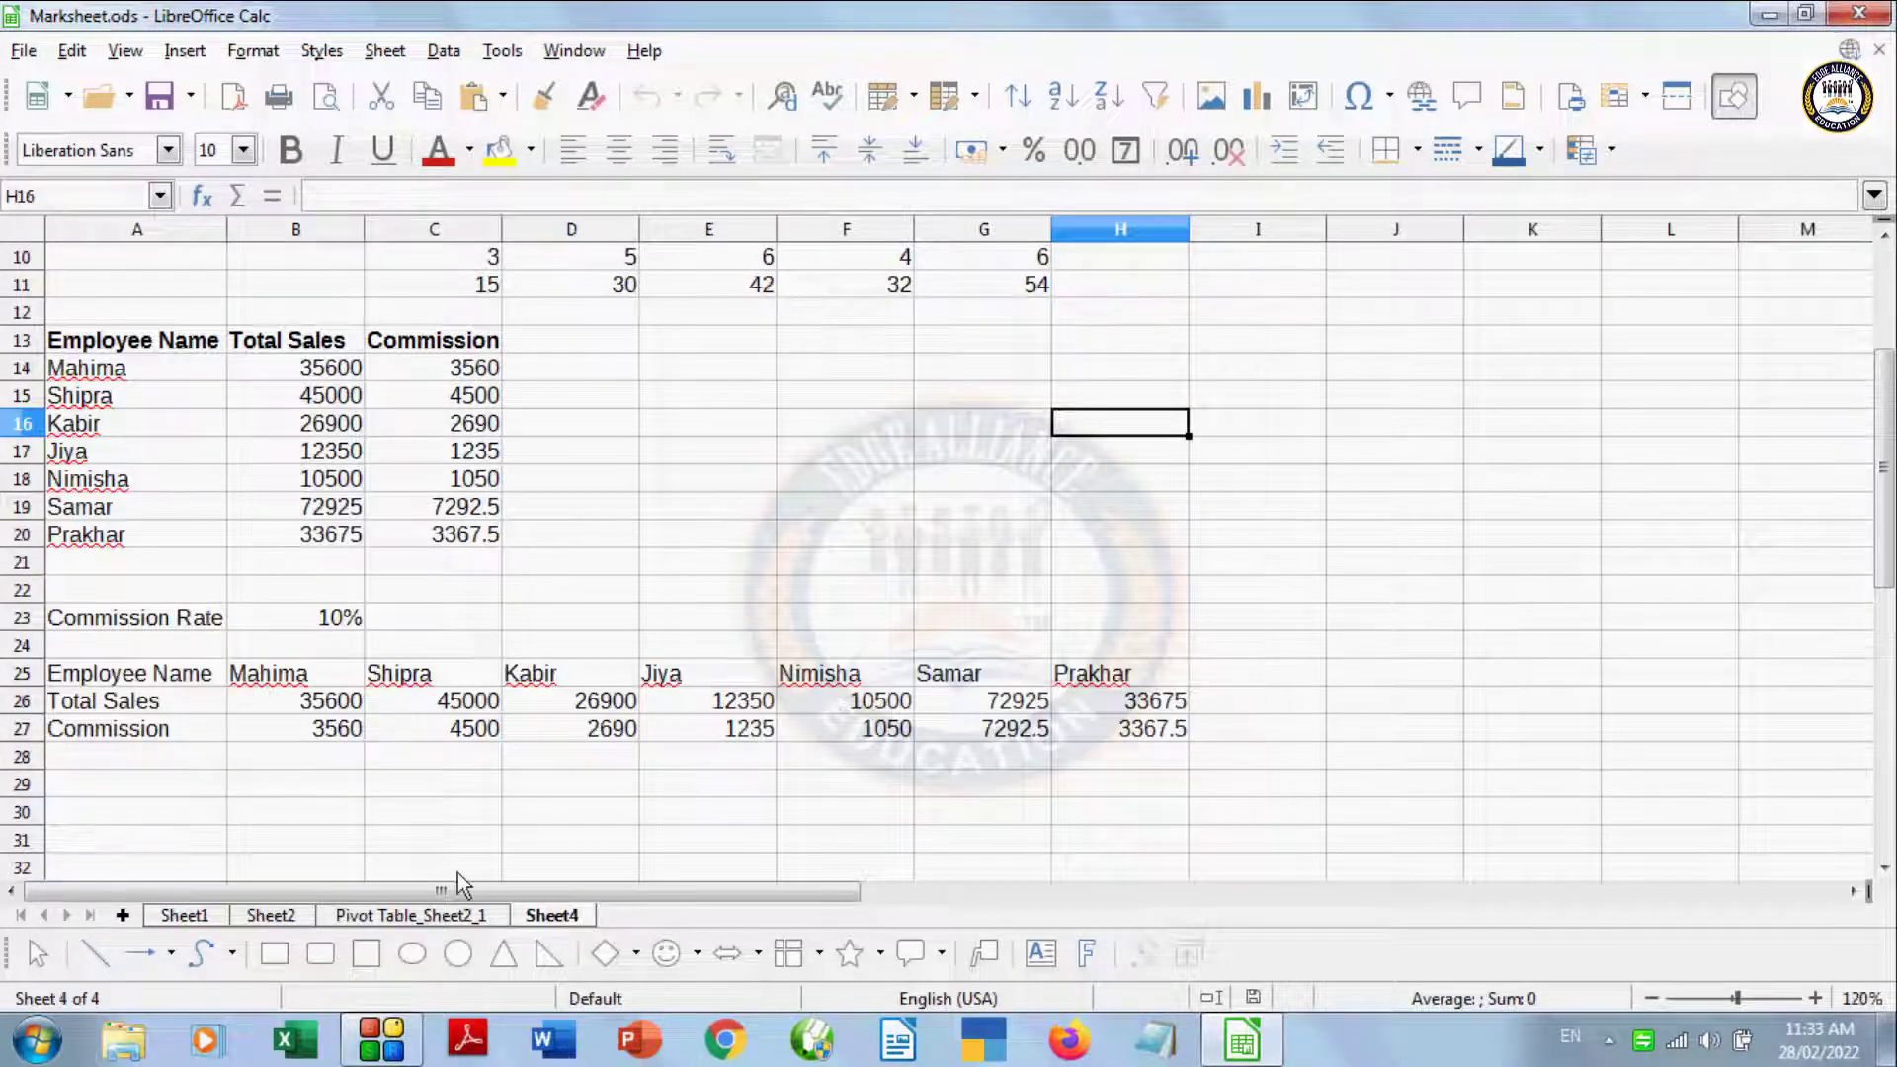
Step: Show Sheet1's marks table and list recent documents (Marksheet.ods, sheet 1.ods, one.ods)
left_click(216, 917)
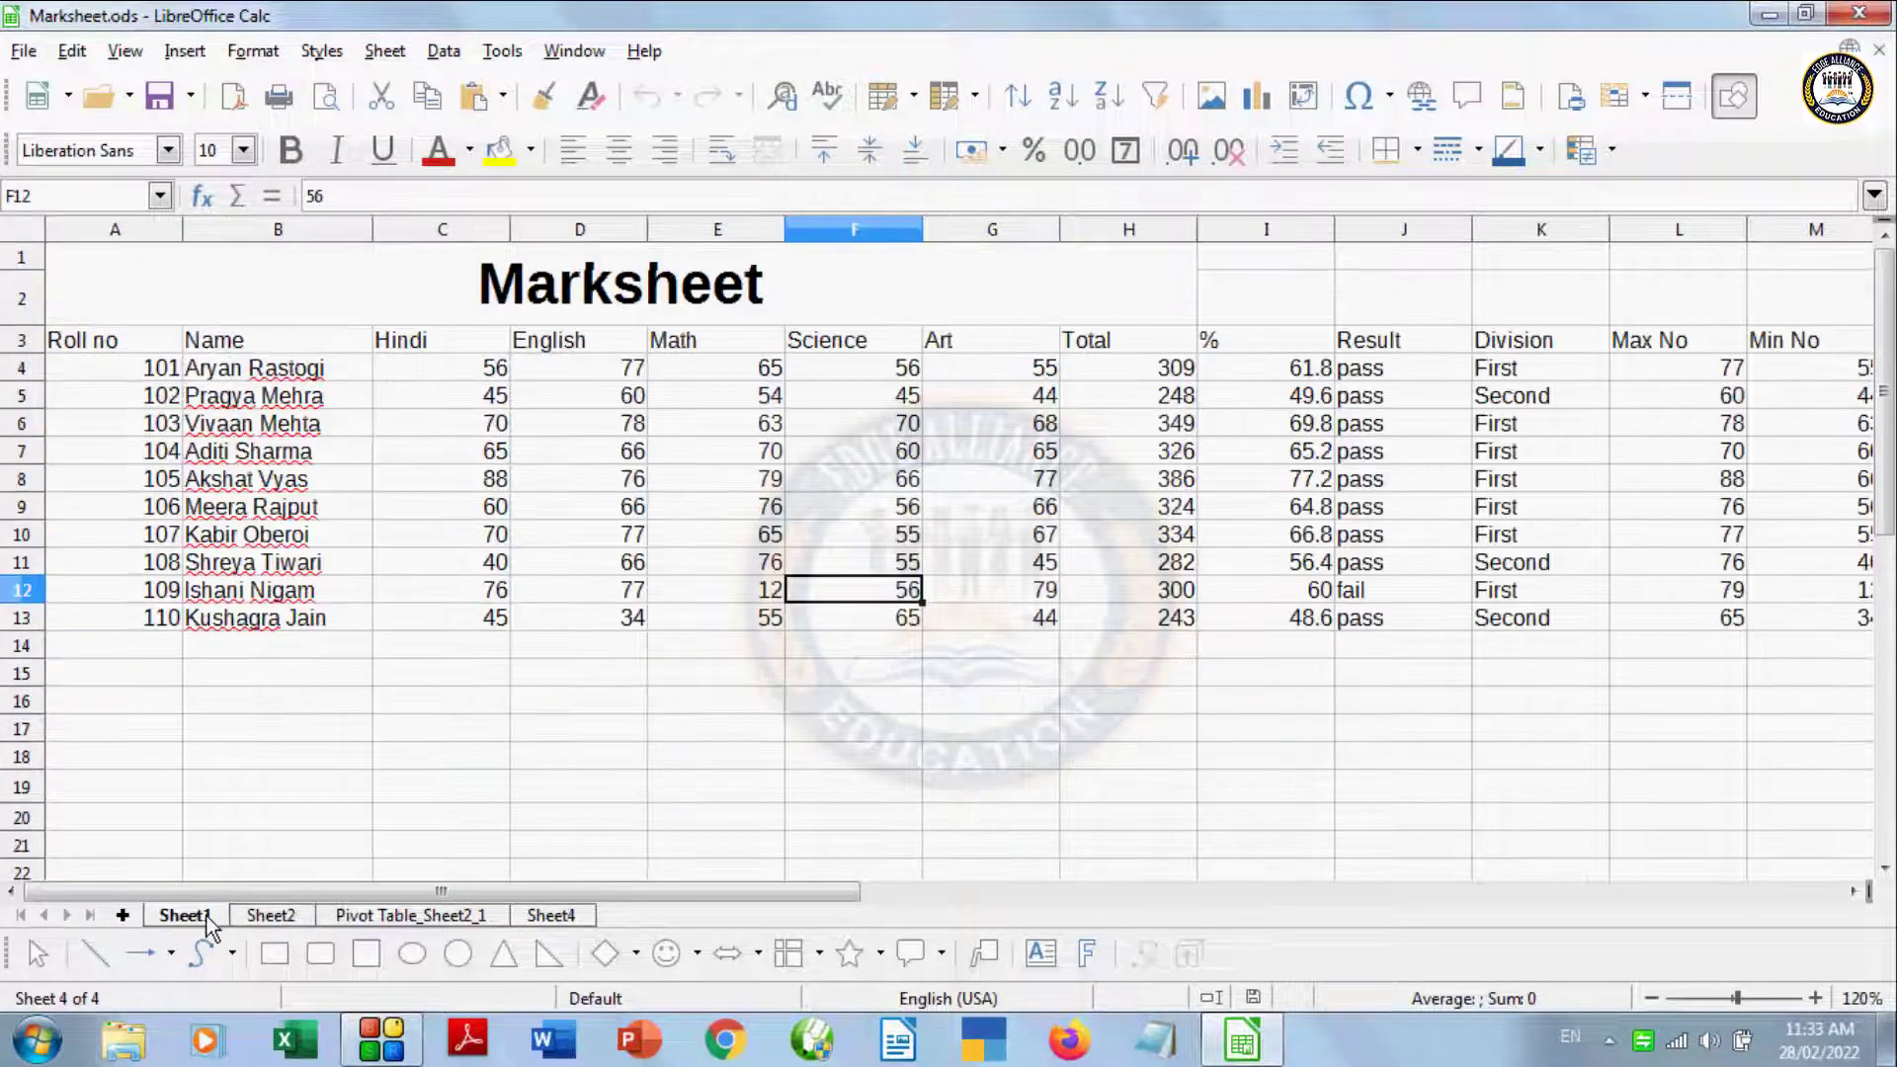
left_click(23, 52)
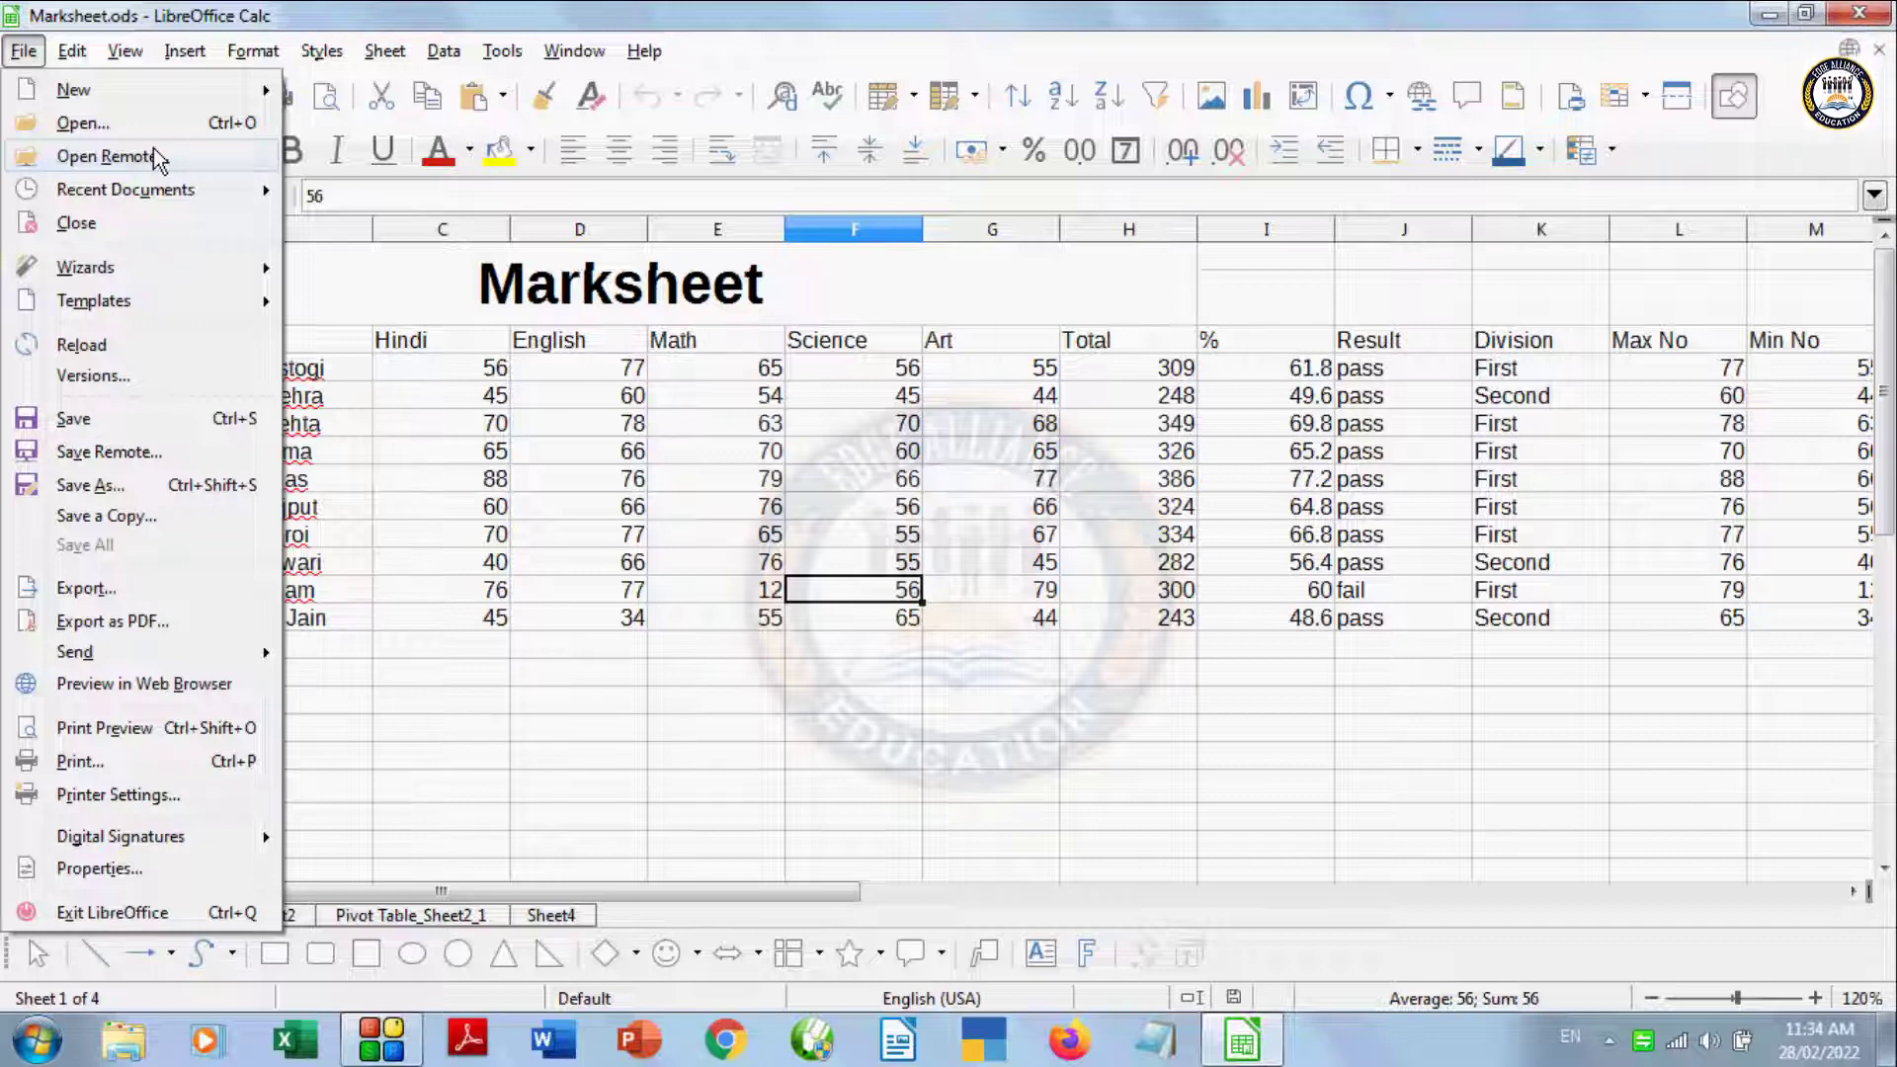
mouse_move(124, 189)
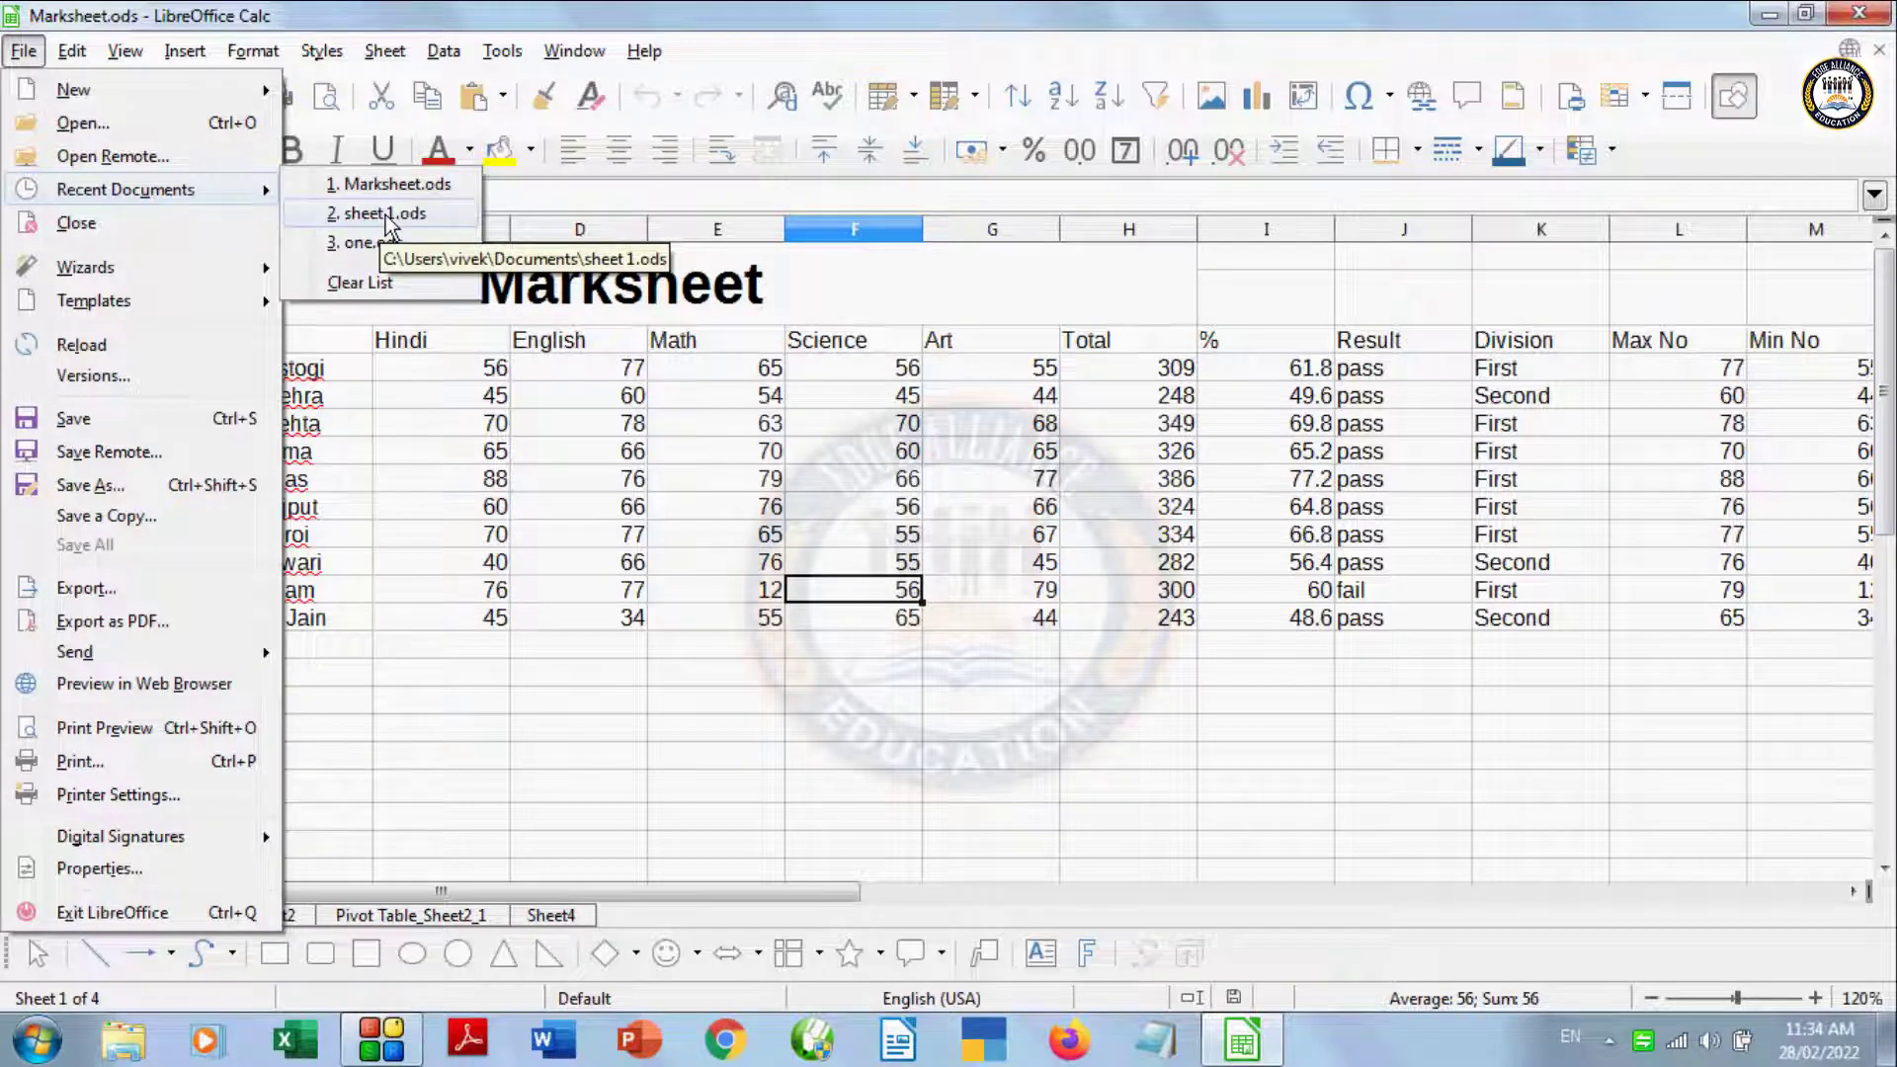
Step: Open and close sheet 1.ods, close Marksheet.ods, and start a new blank Calc spreadsheet
left_click(386, 214)
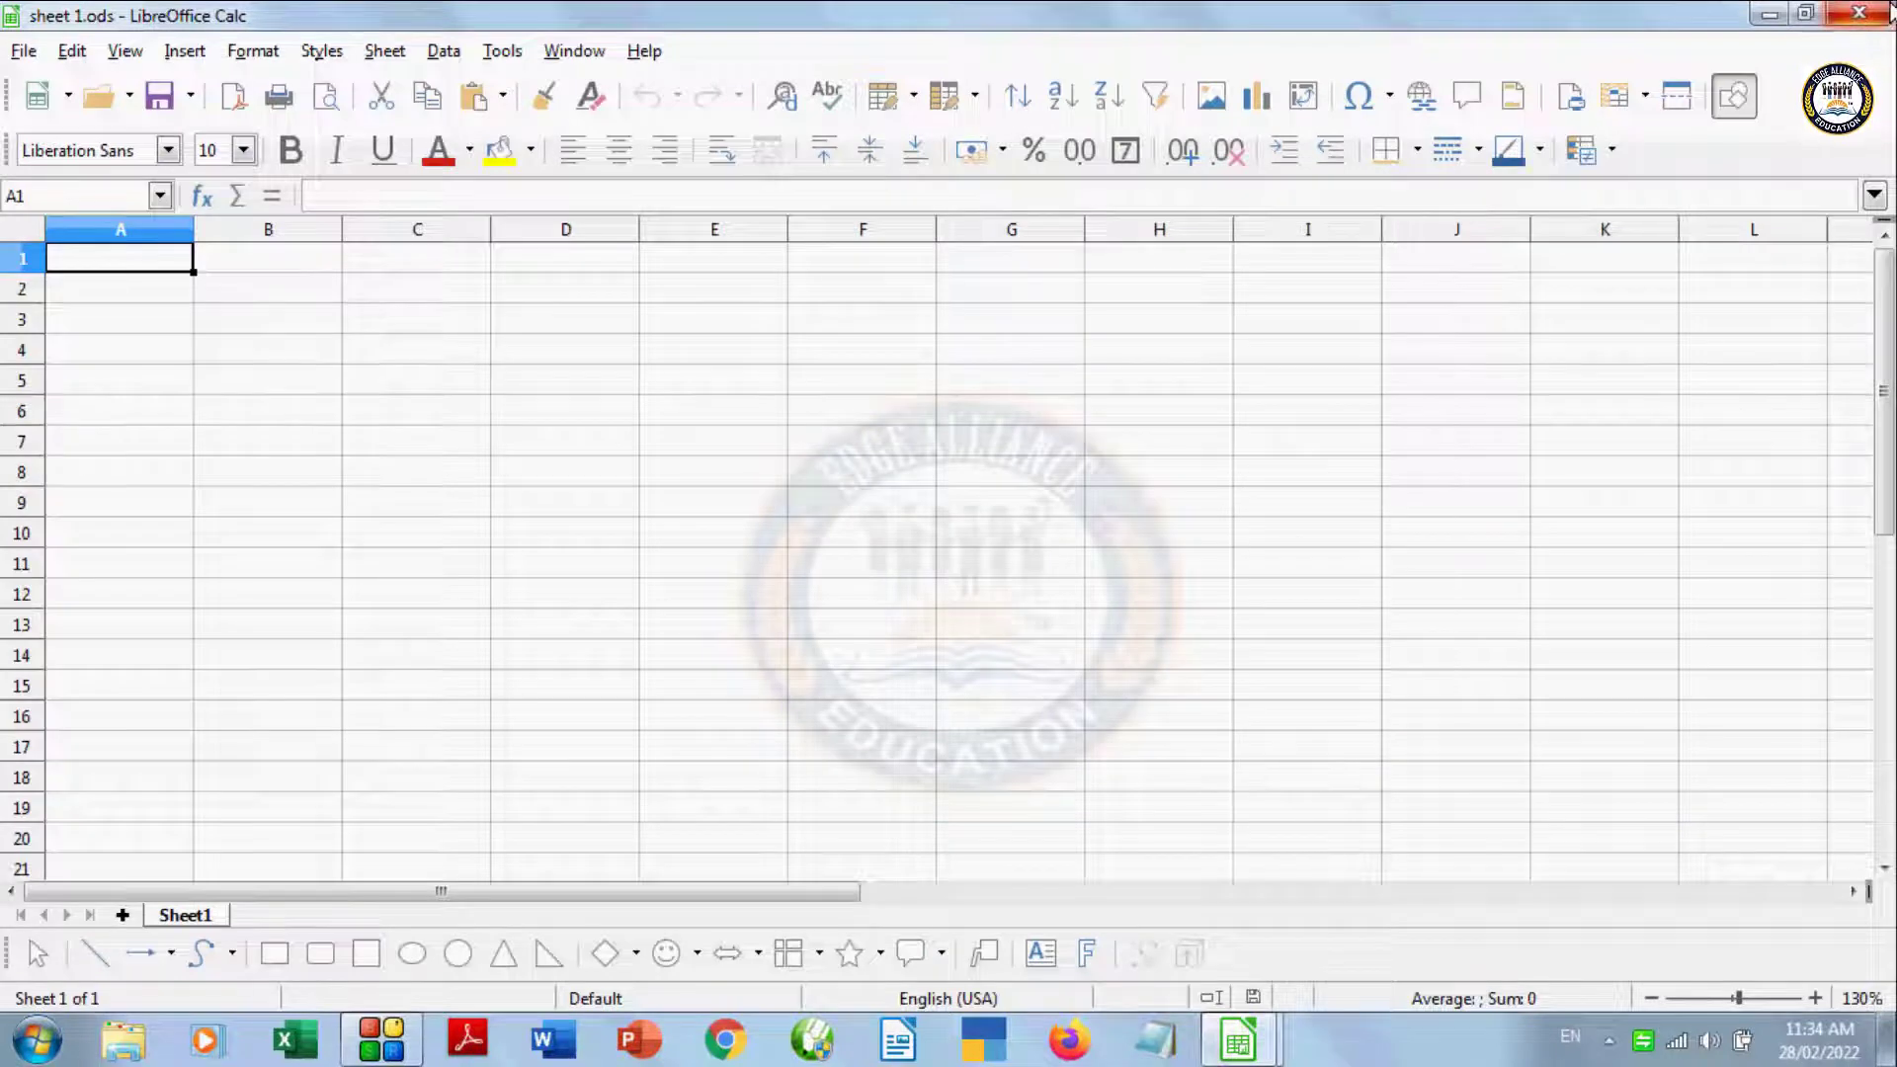
left_click(1858, 14)
left_click(24, 50)
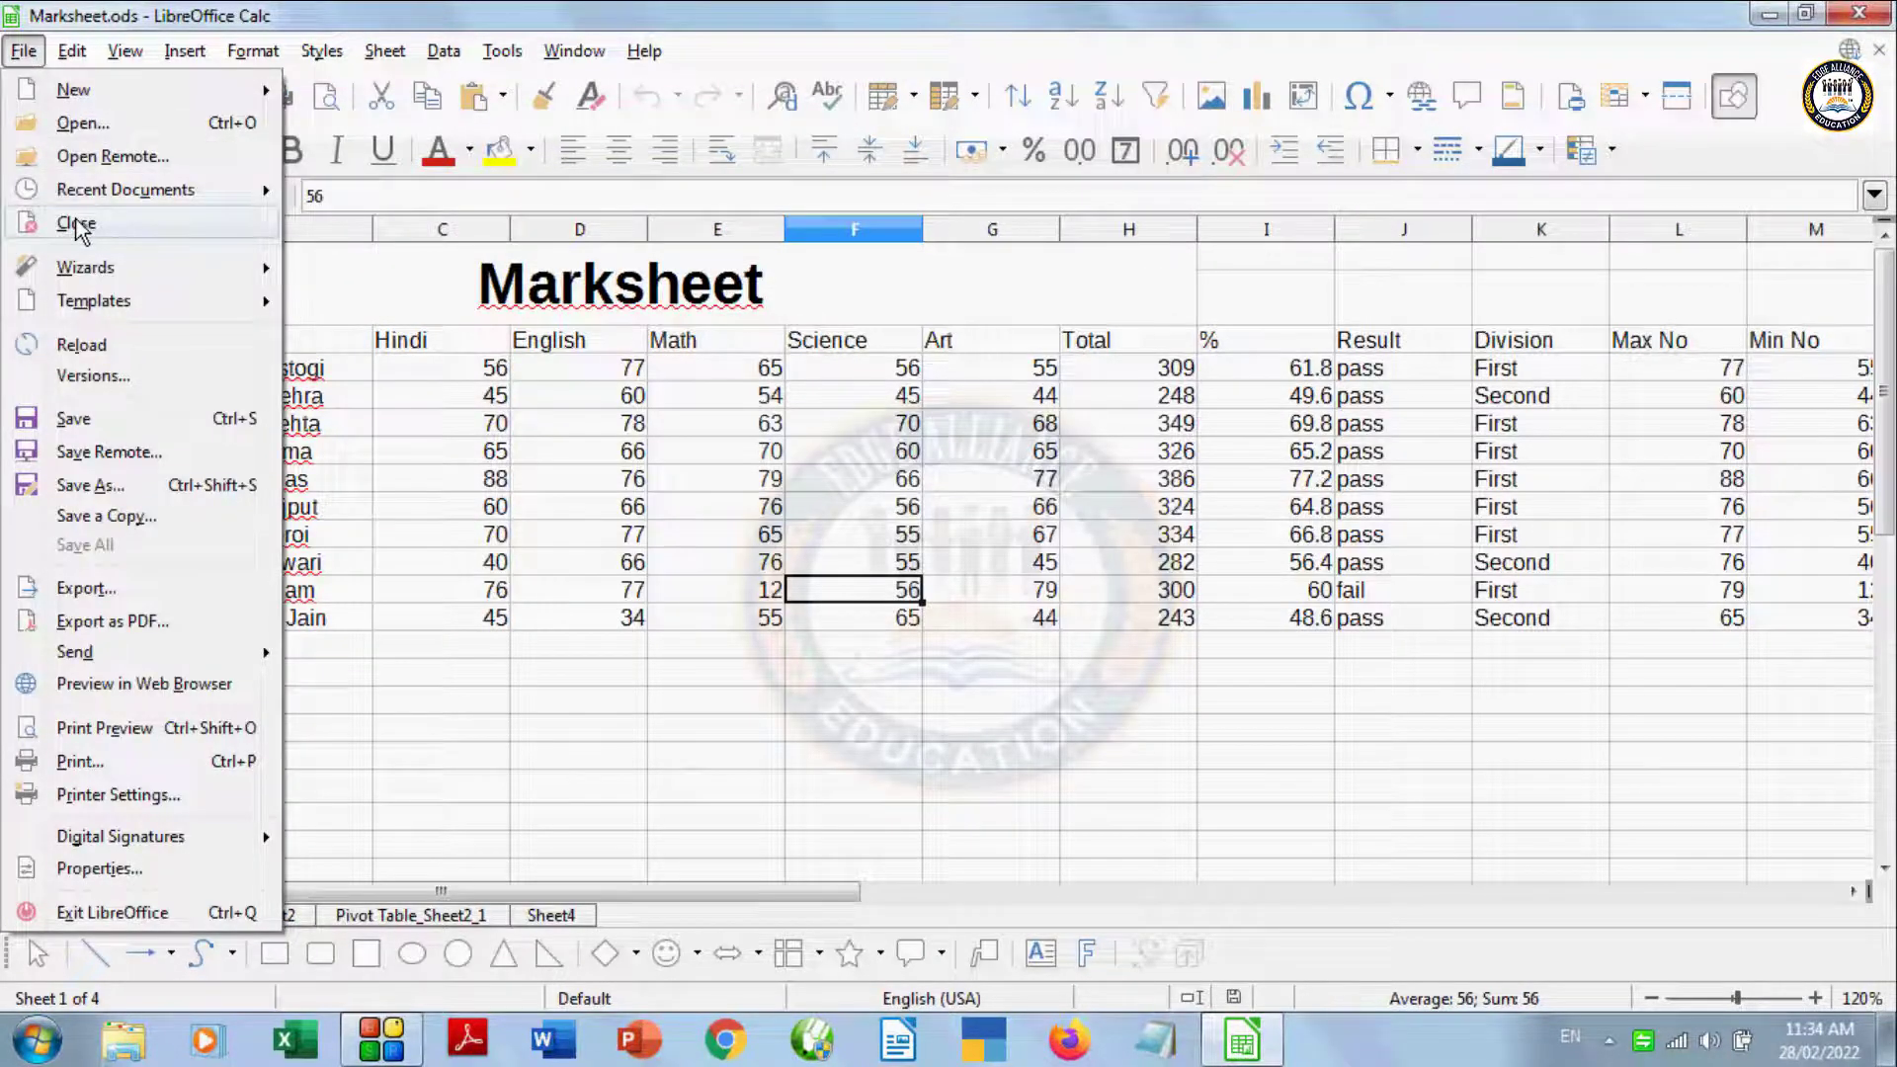
left_click(76, 225)
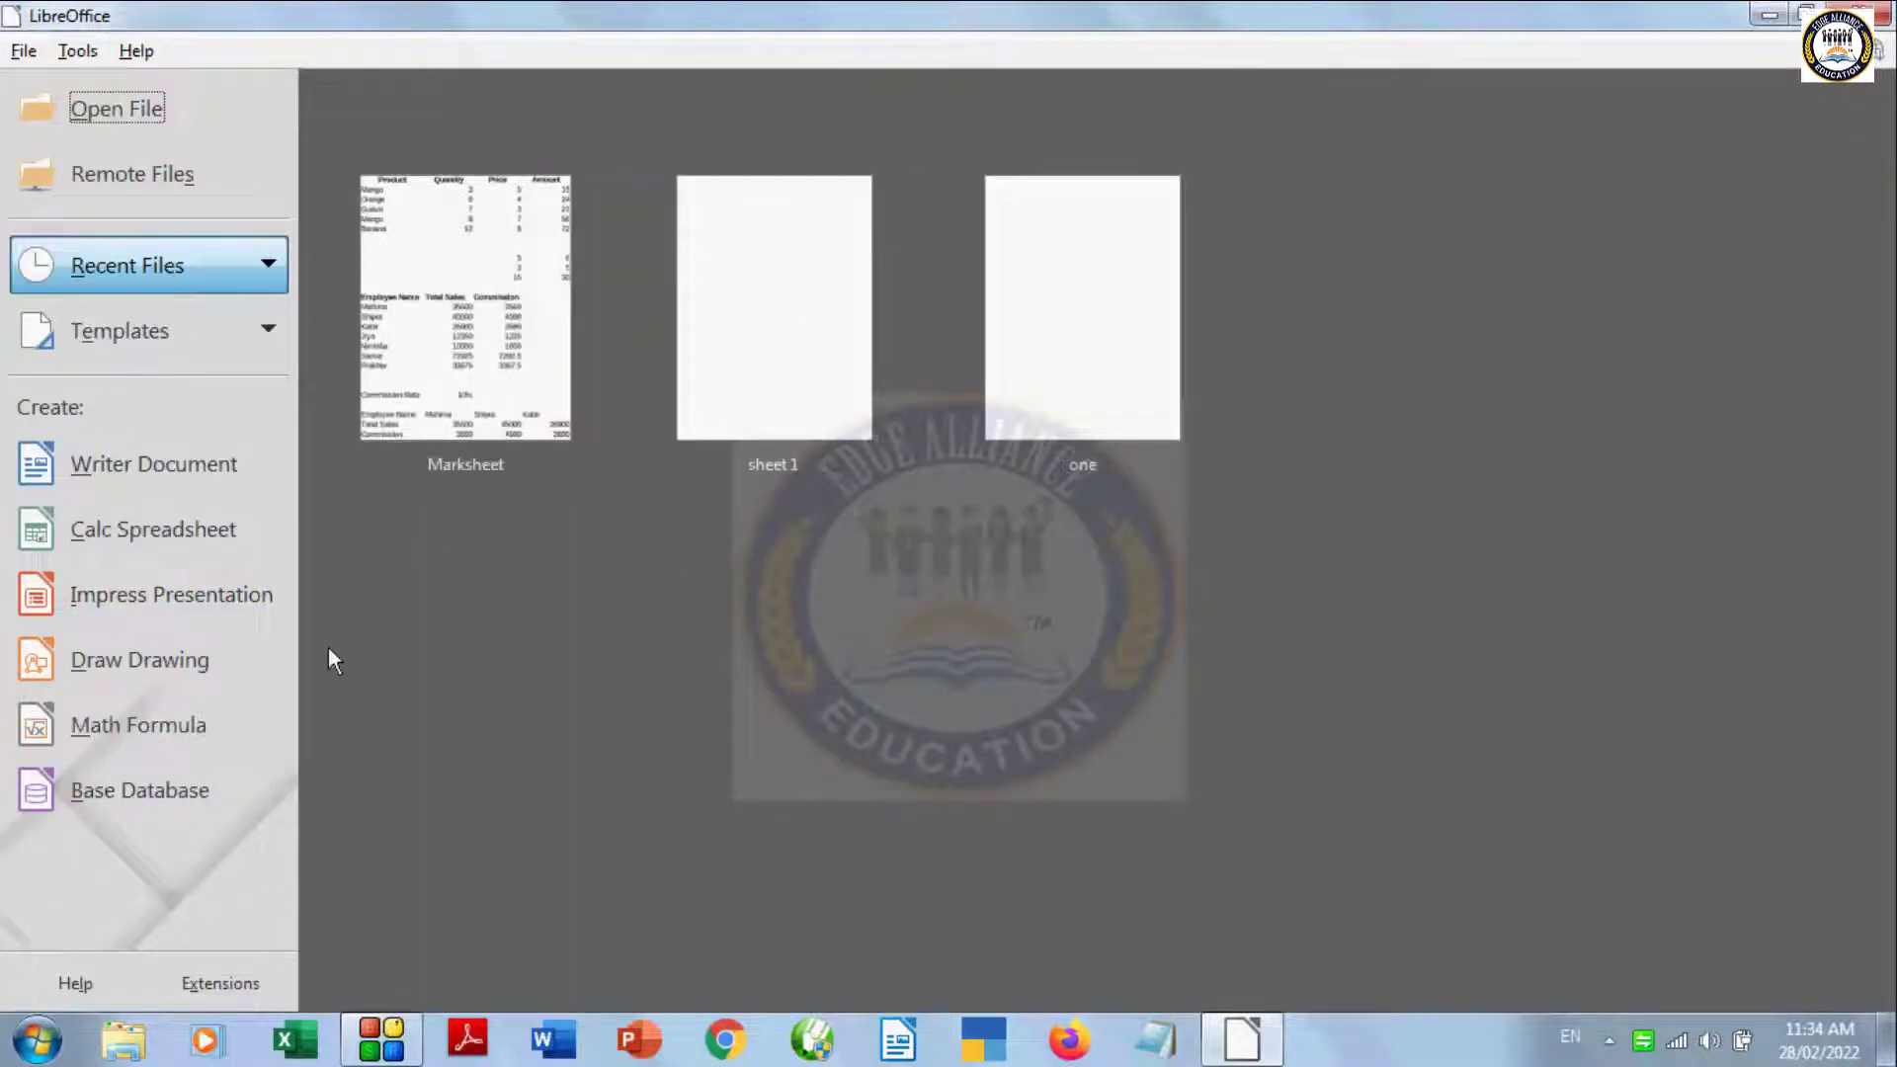
left_click(56, 537)
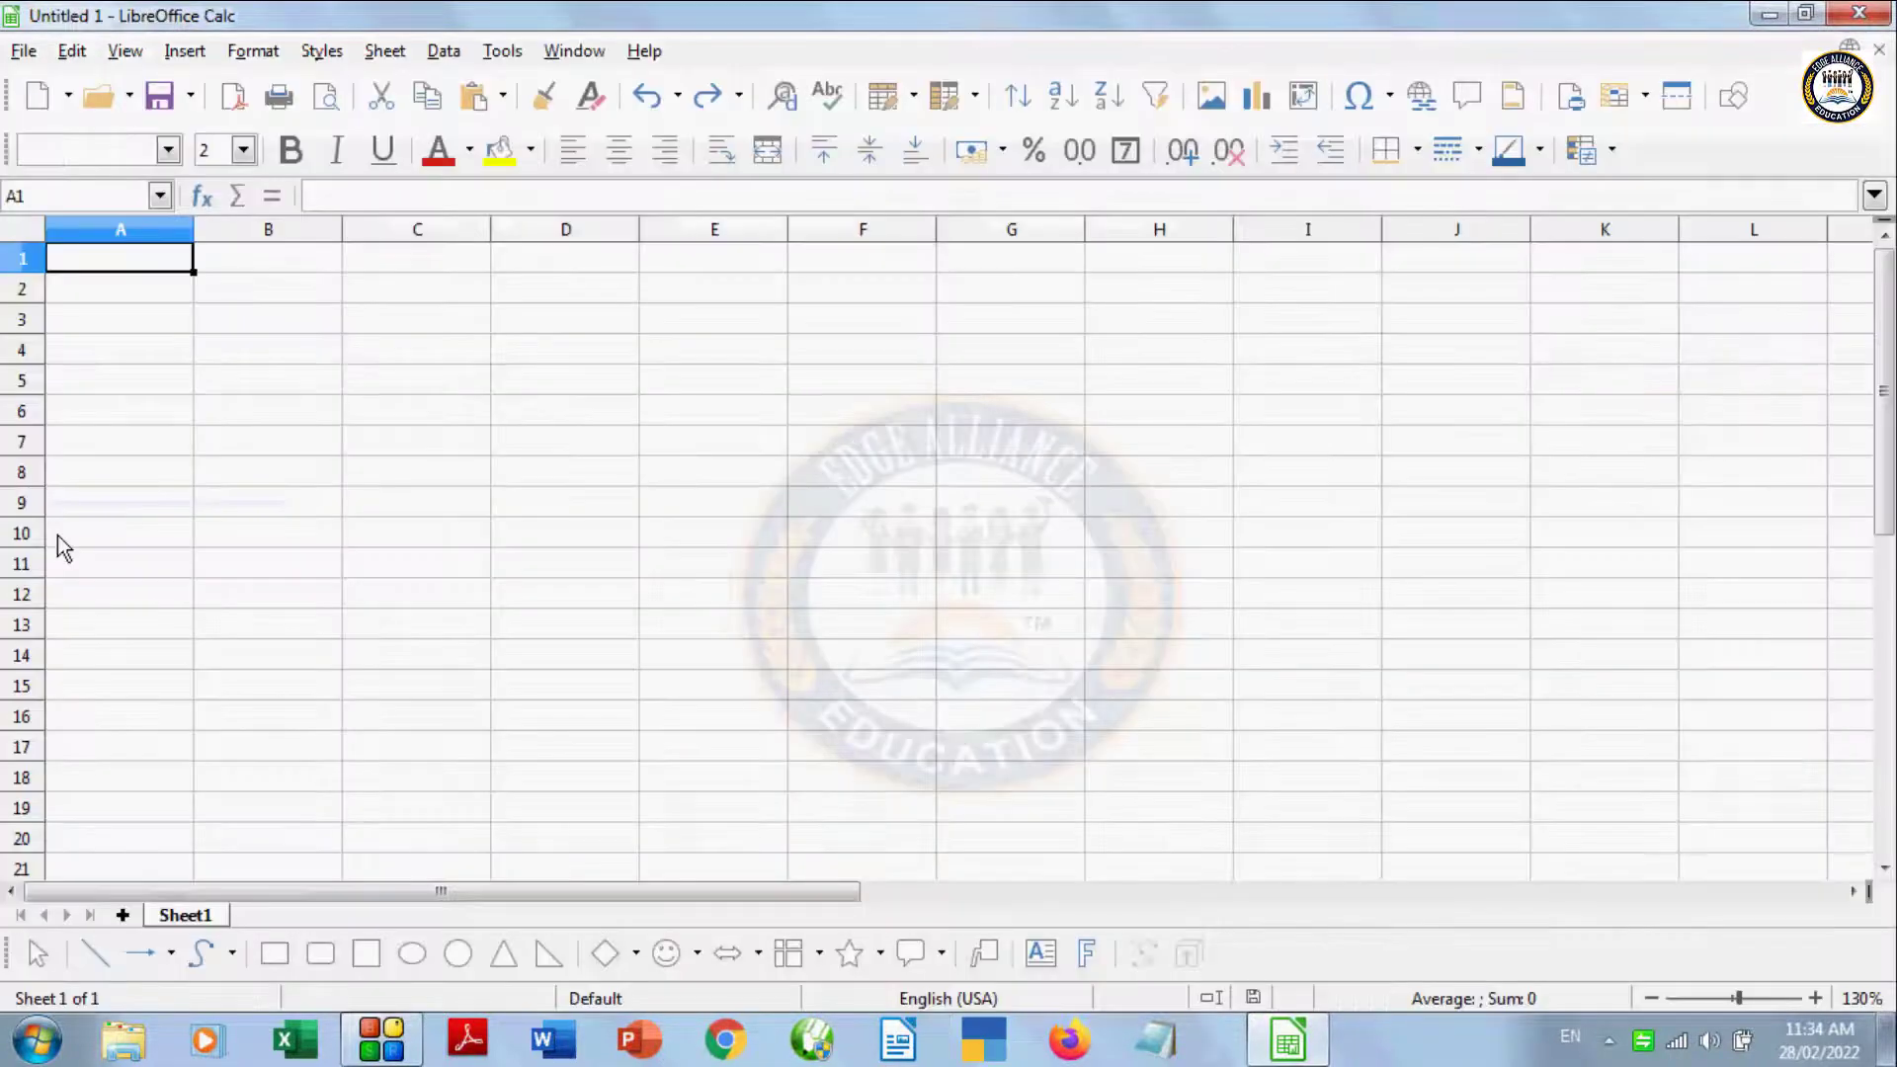
left_click(24, 52)
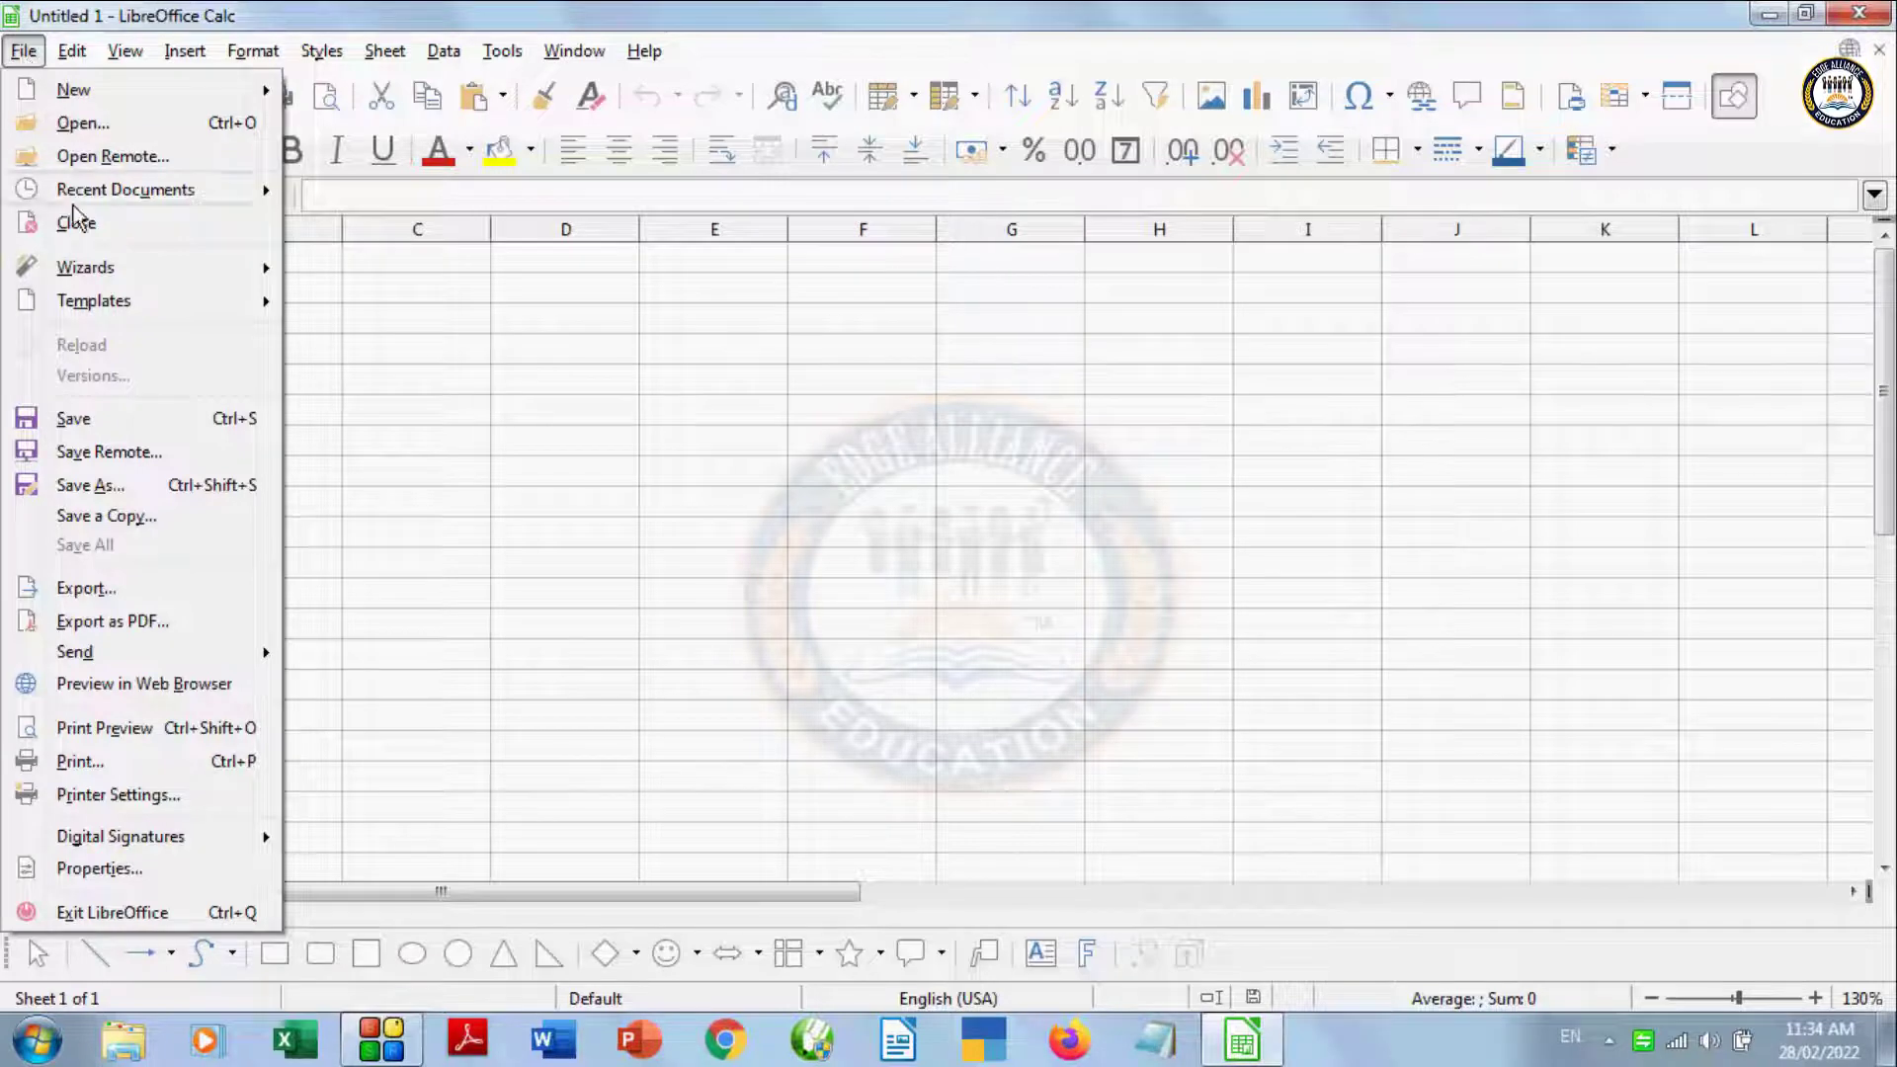
mouse_move(86, 267)
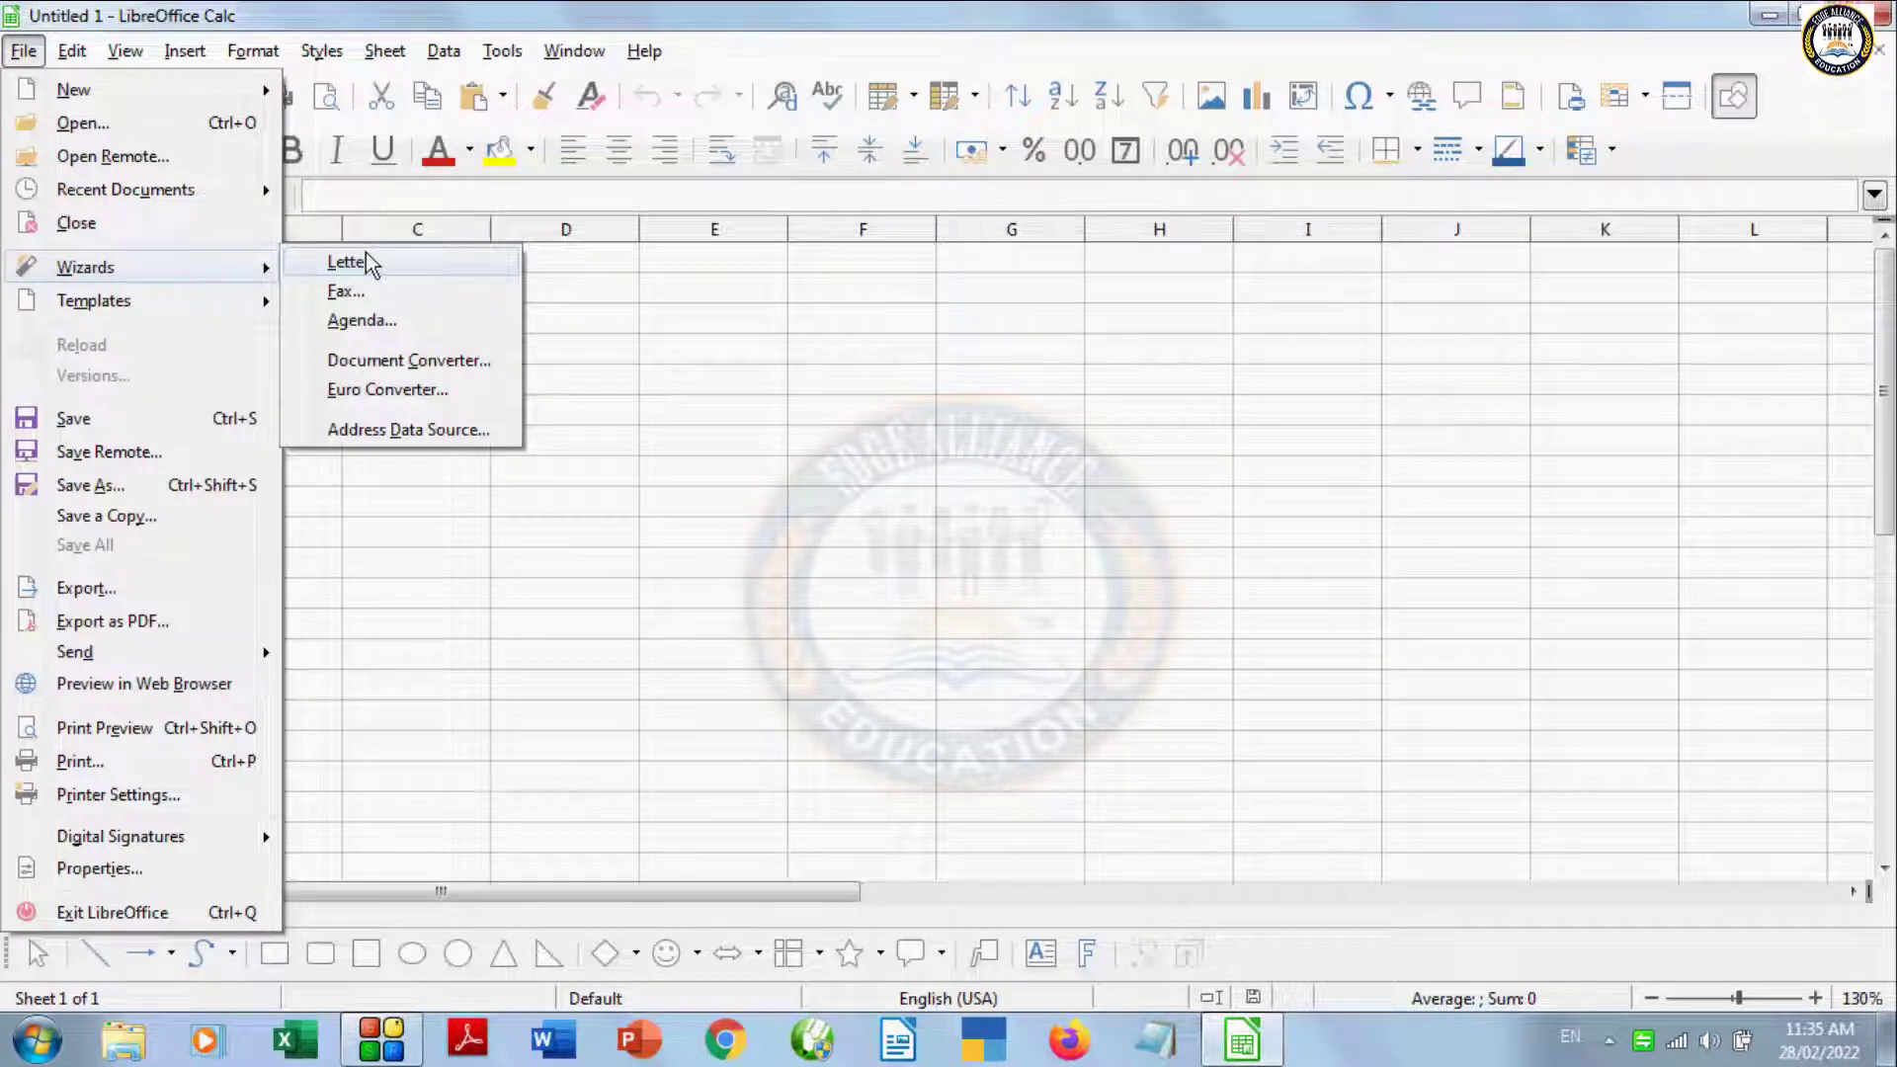
Step: Start the Letter Wizard as a Business letter with the Office page design
left_click(367, 262)
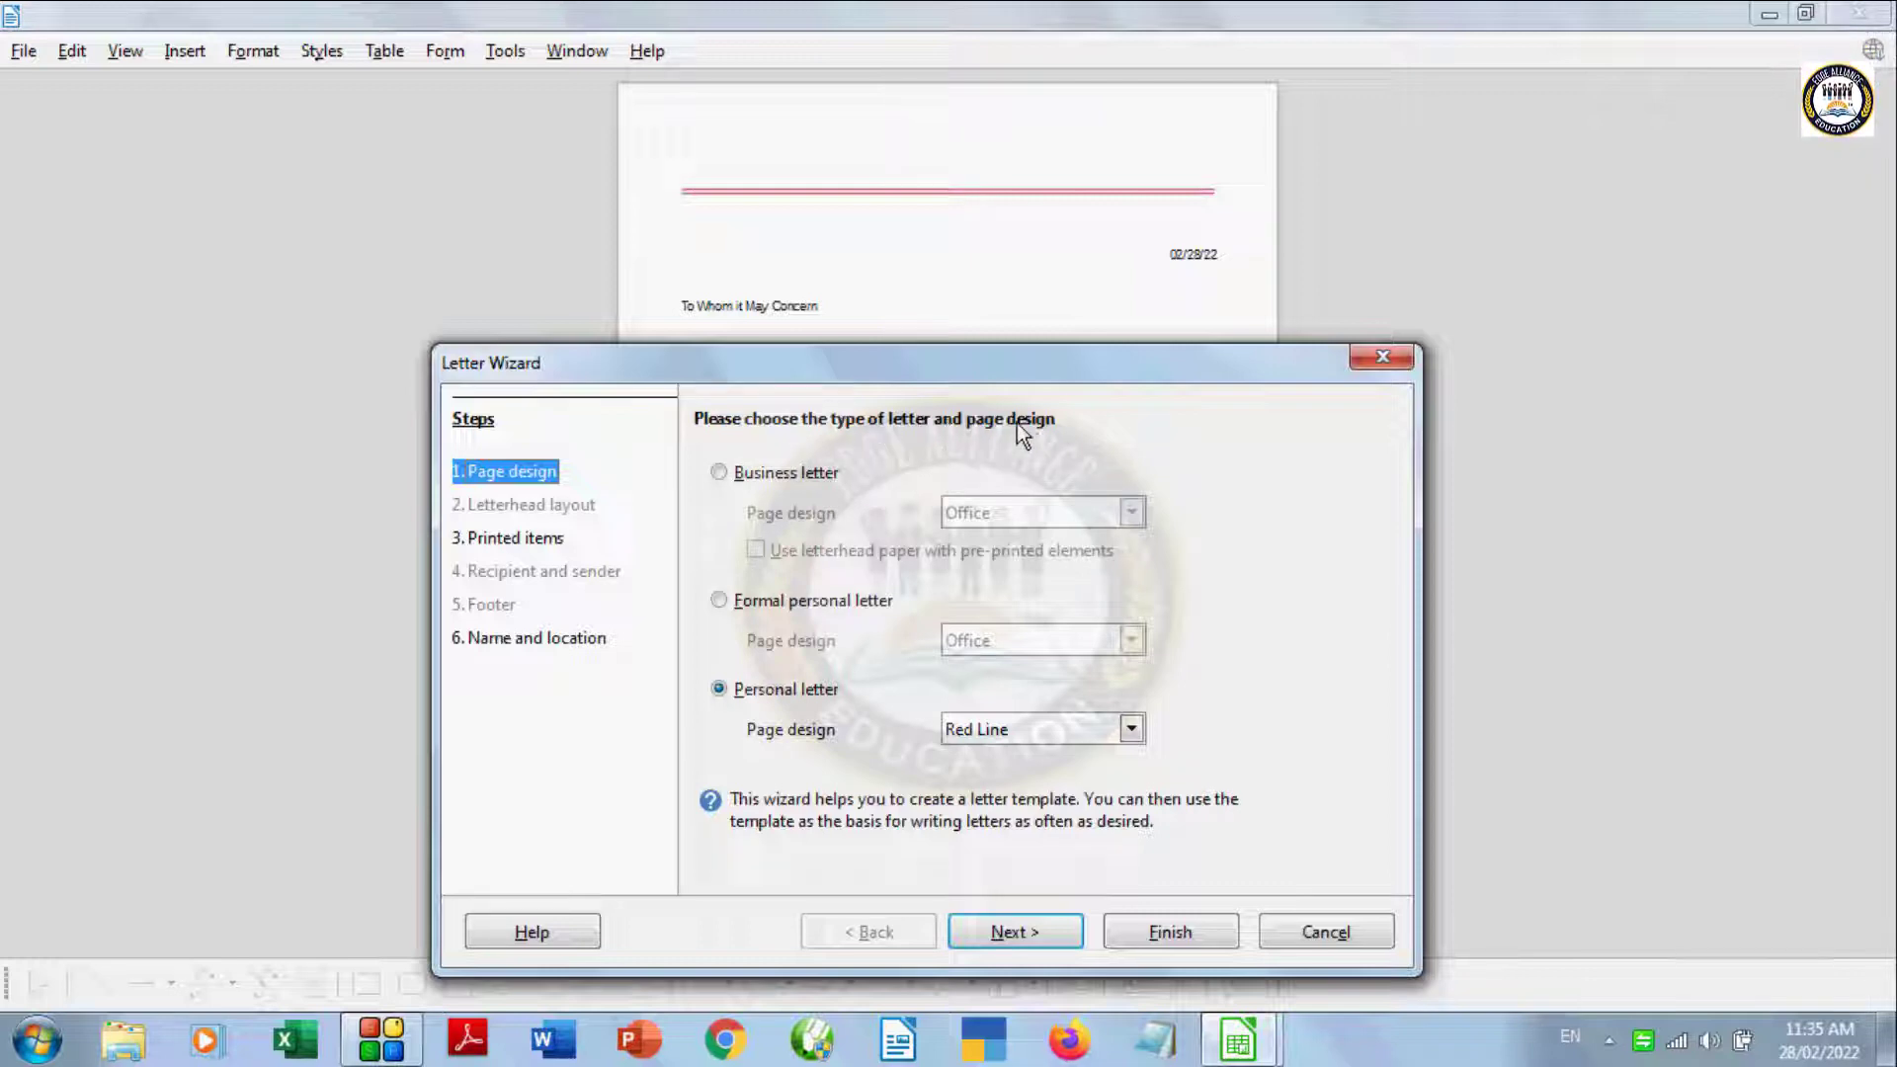
left_click(725, 469)
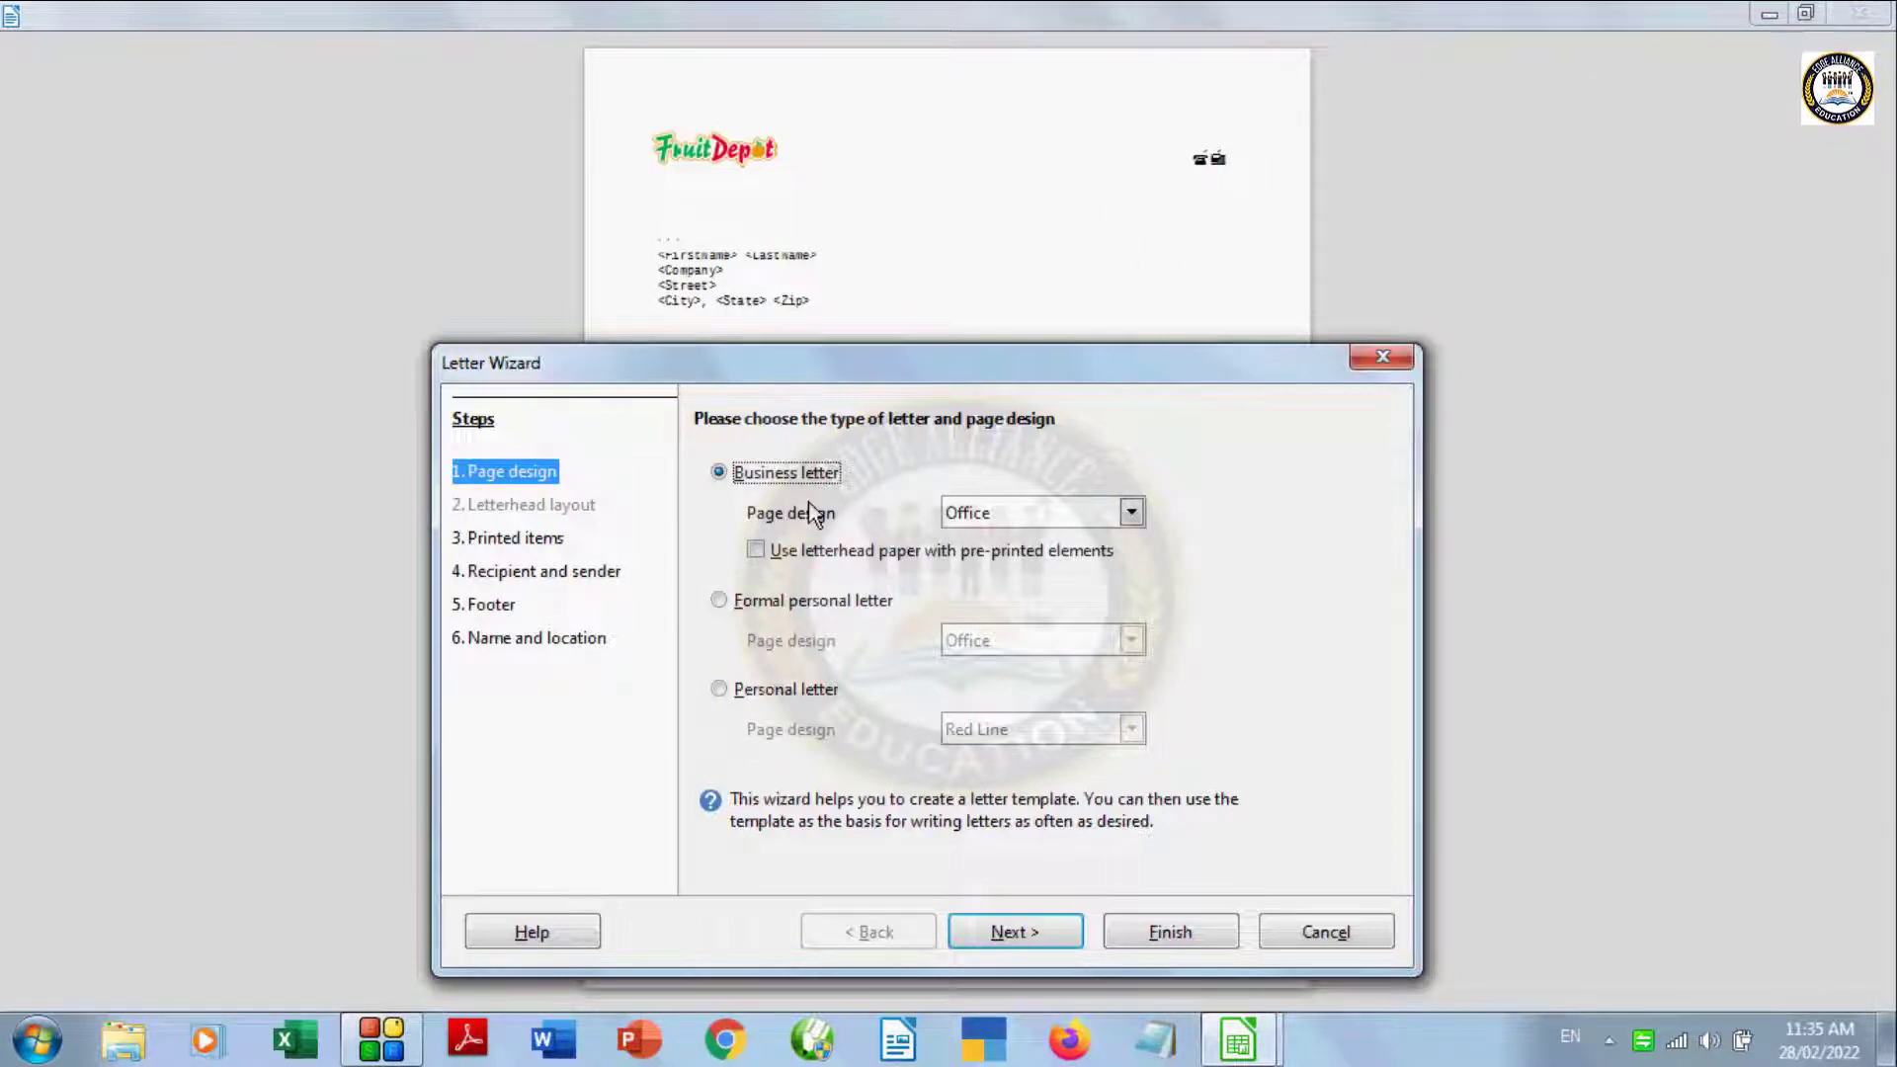
left_click(1018, 509)
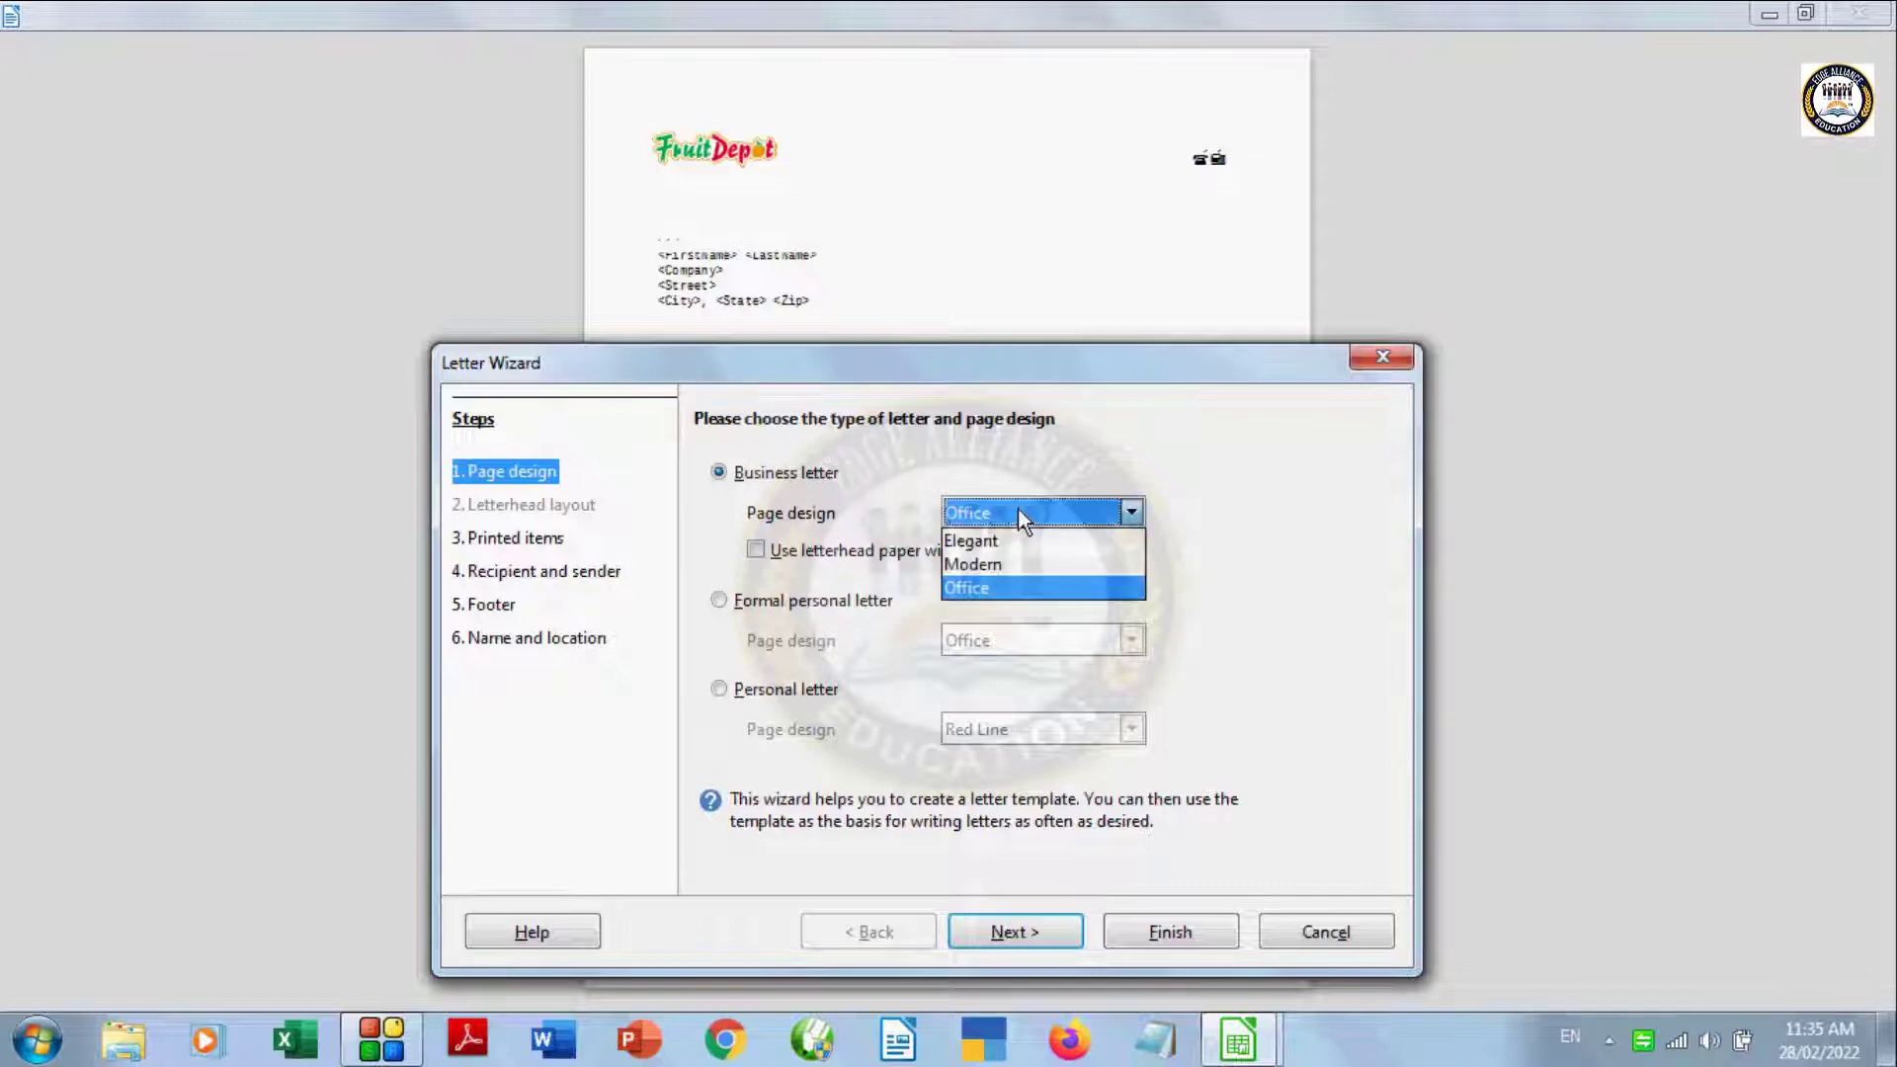
left_click(978, 587)
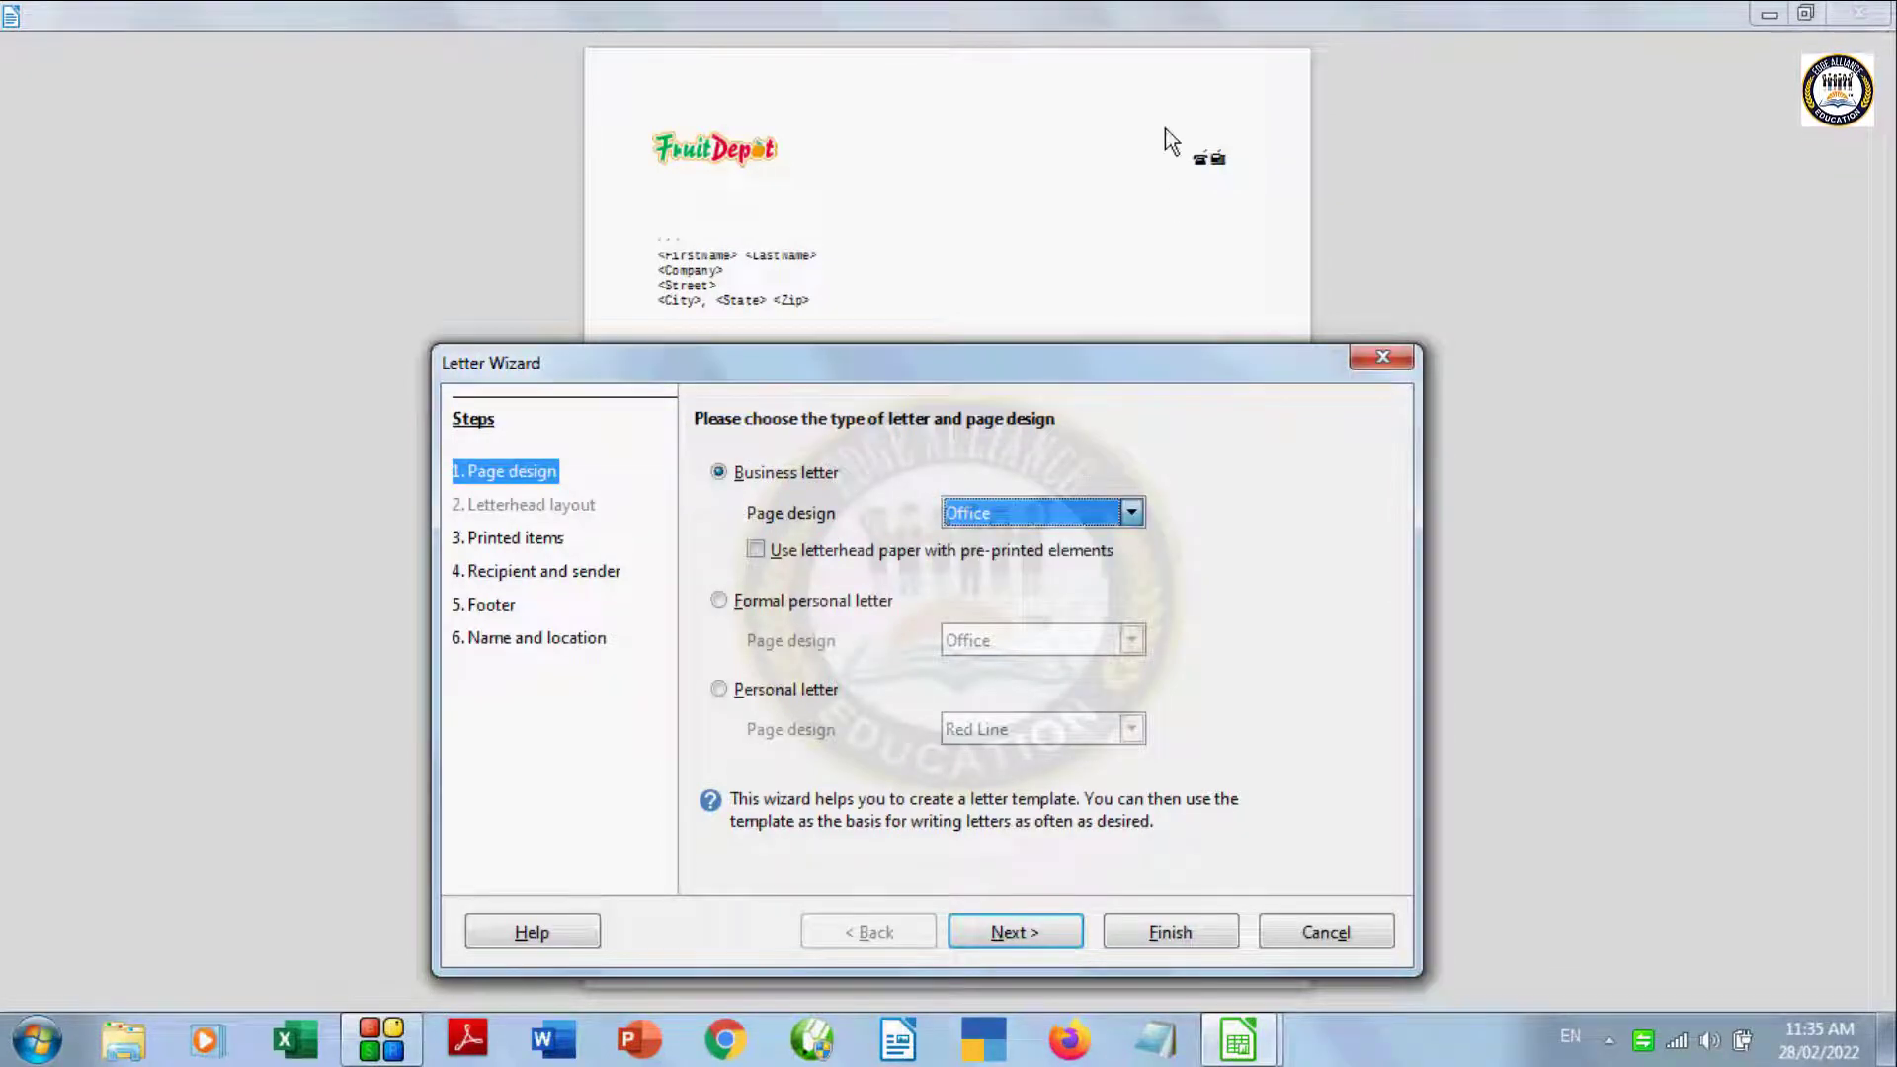
Step: Try the Modern design, revert to Office, and leave 'Use letterhead paper' unchecked
mouse_move(1058, 362)
left_mouse_down()
mouse_move(1628, 358)
mouse_move(1604, 269)
left_mouse_up()
left_click(1673, 428)
key("Escape")
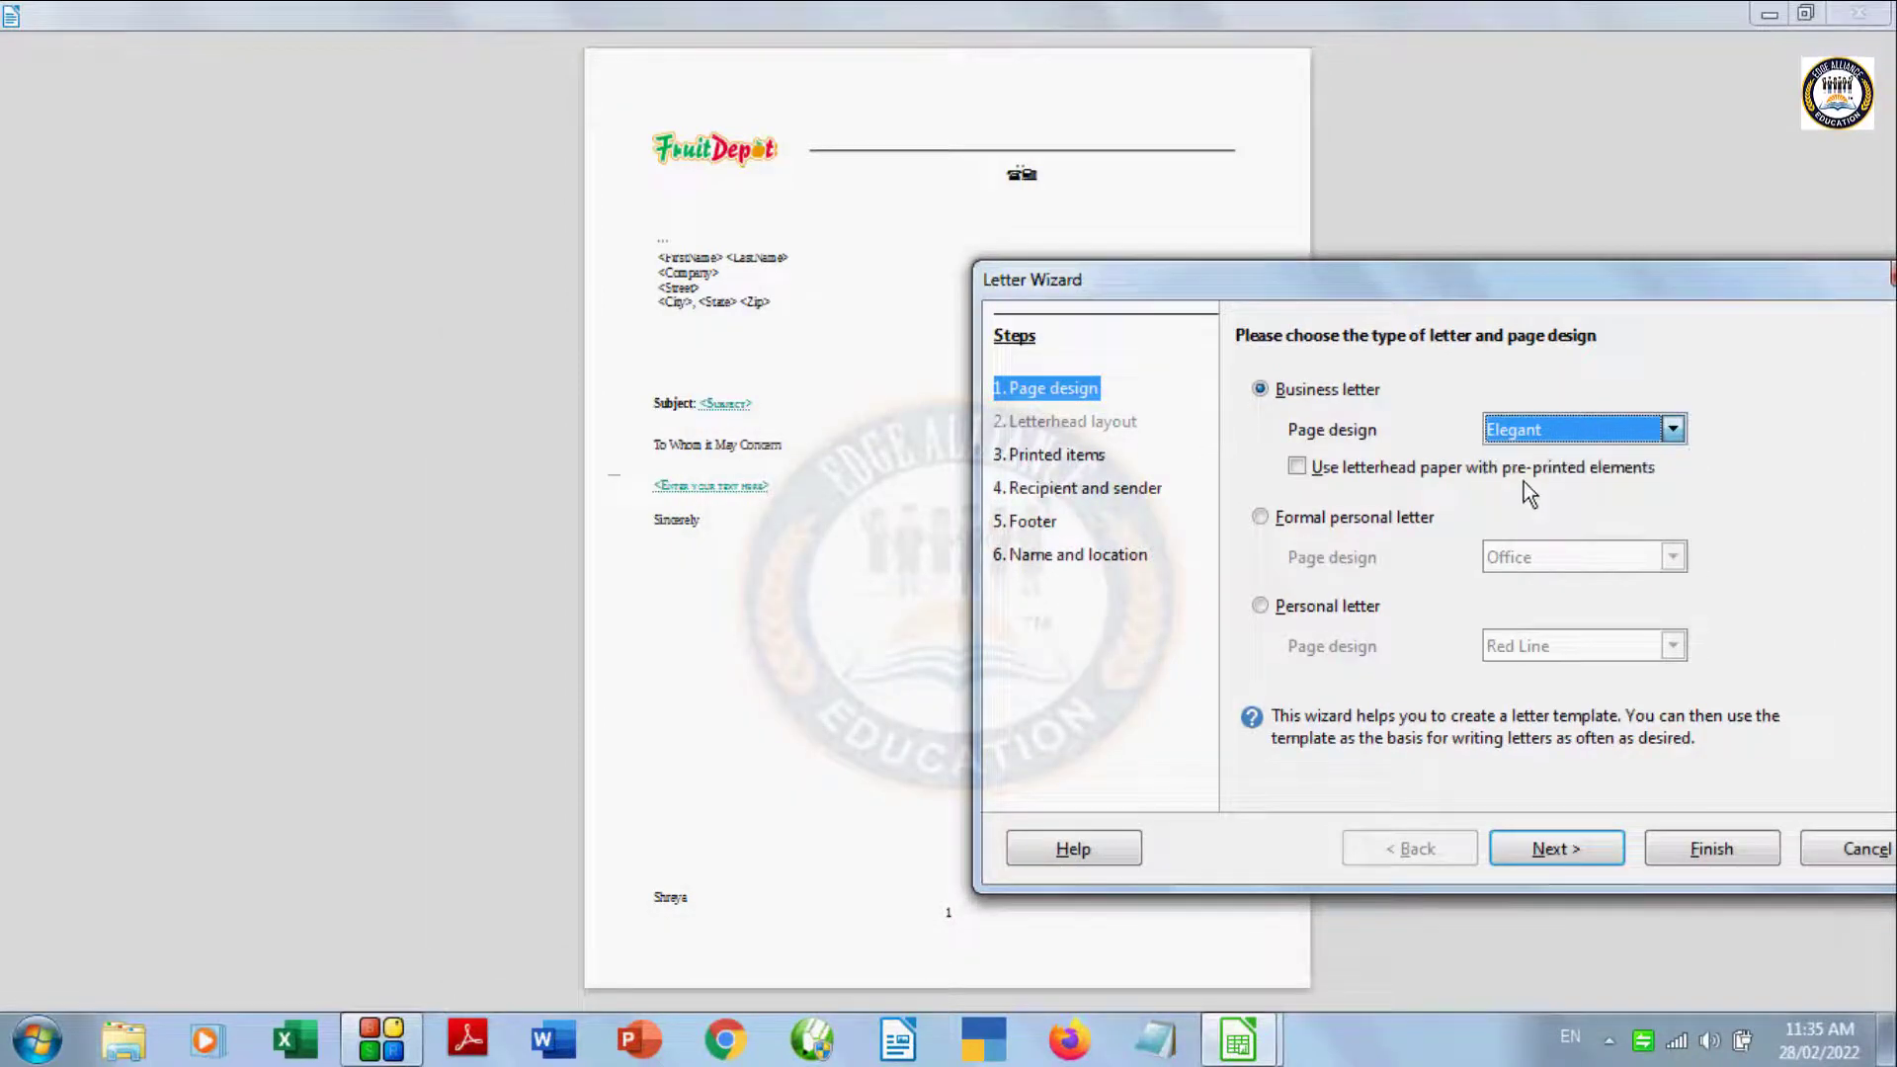
scroll(1519, 427, "down", 1)
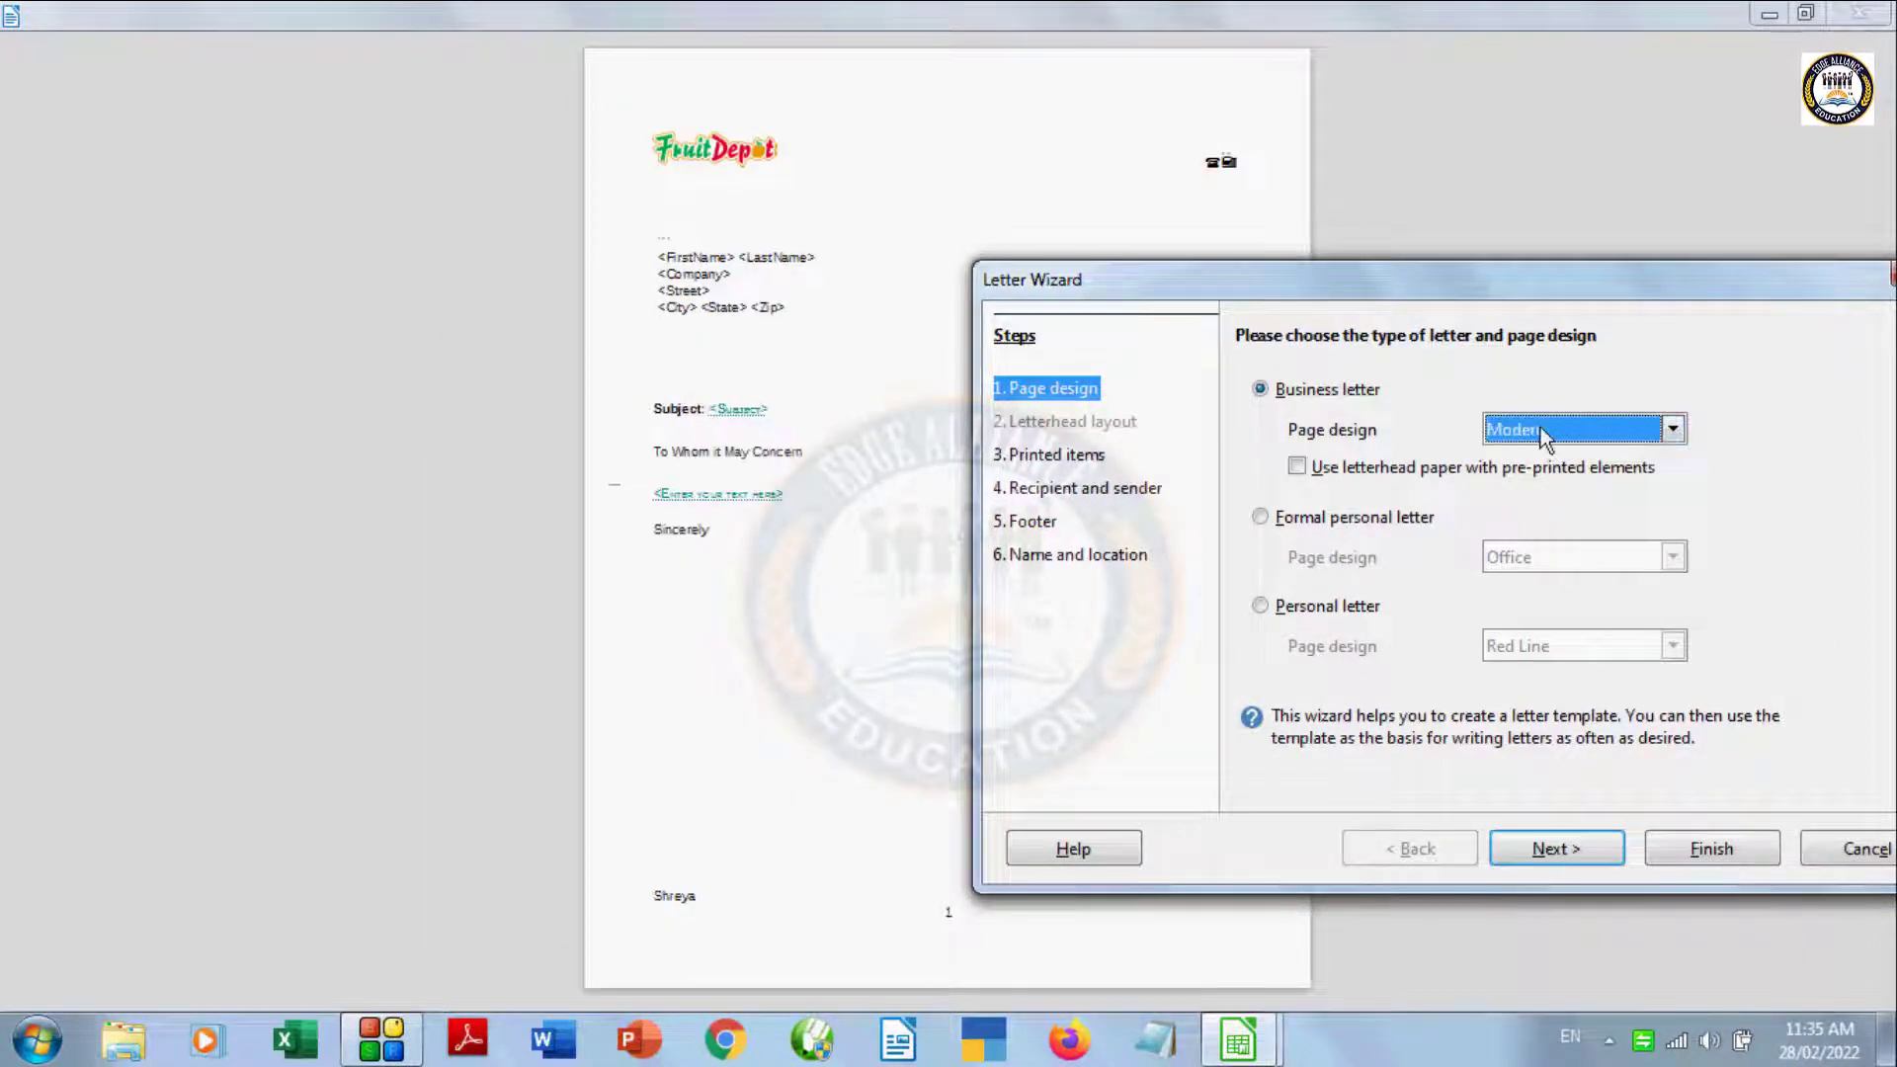
left_click(1539, 427)
key("Escape")
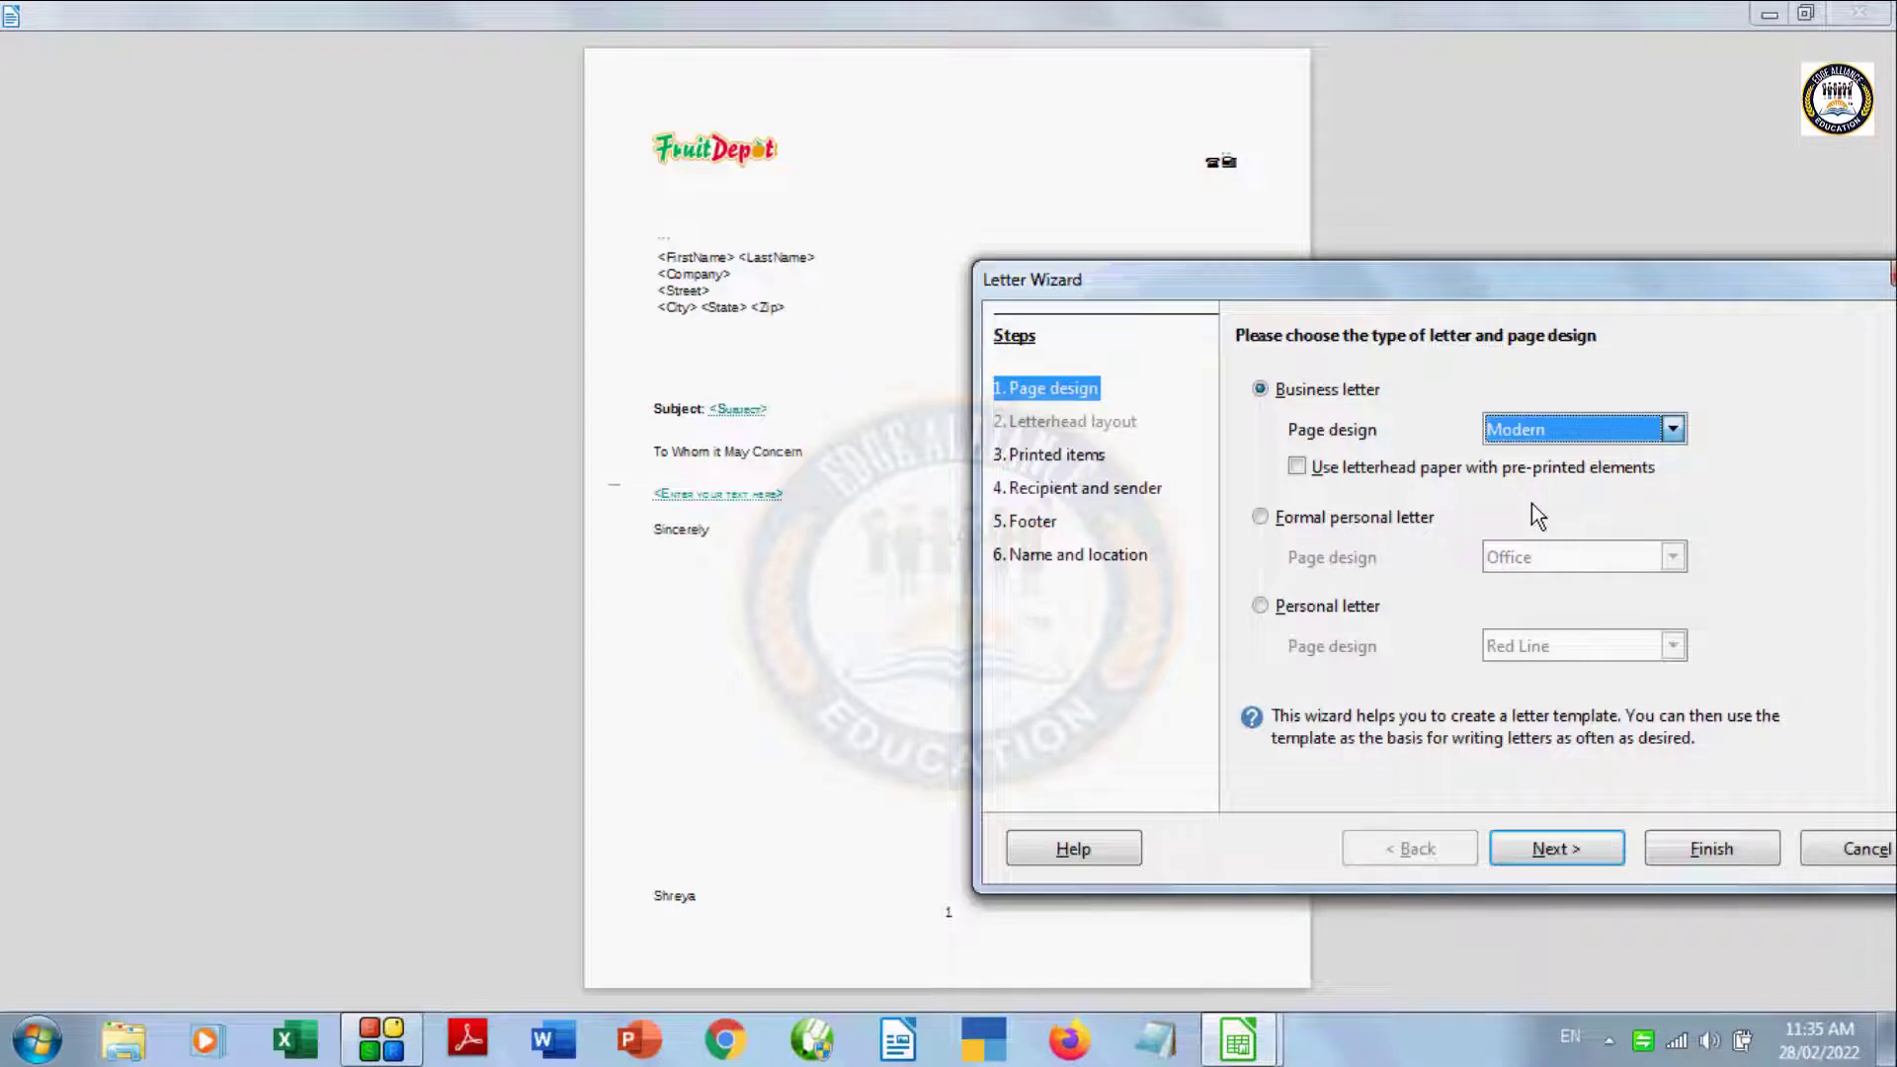
key("Down")
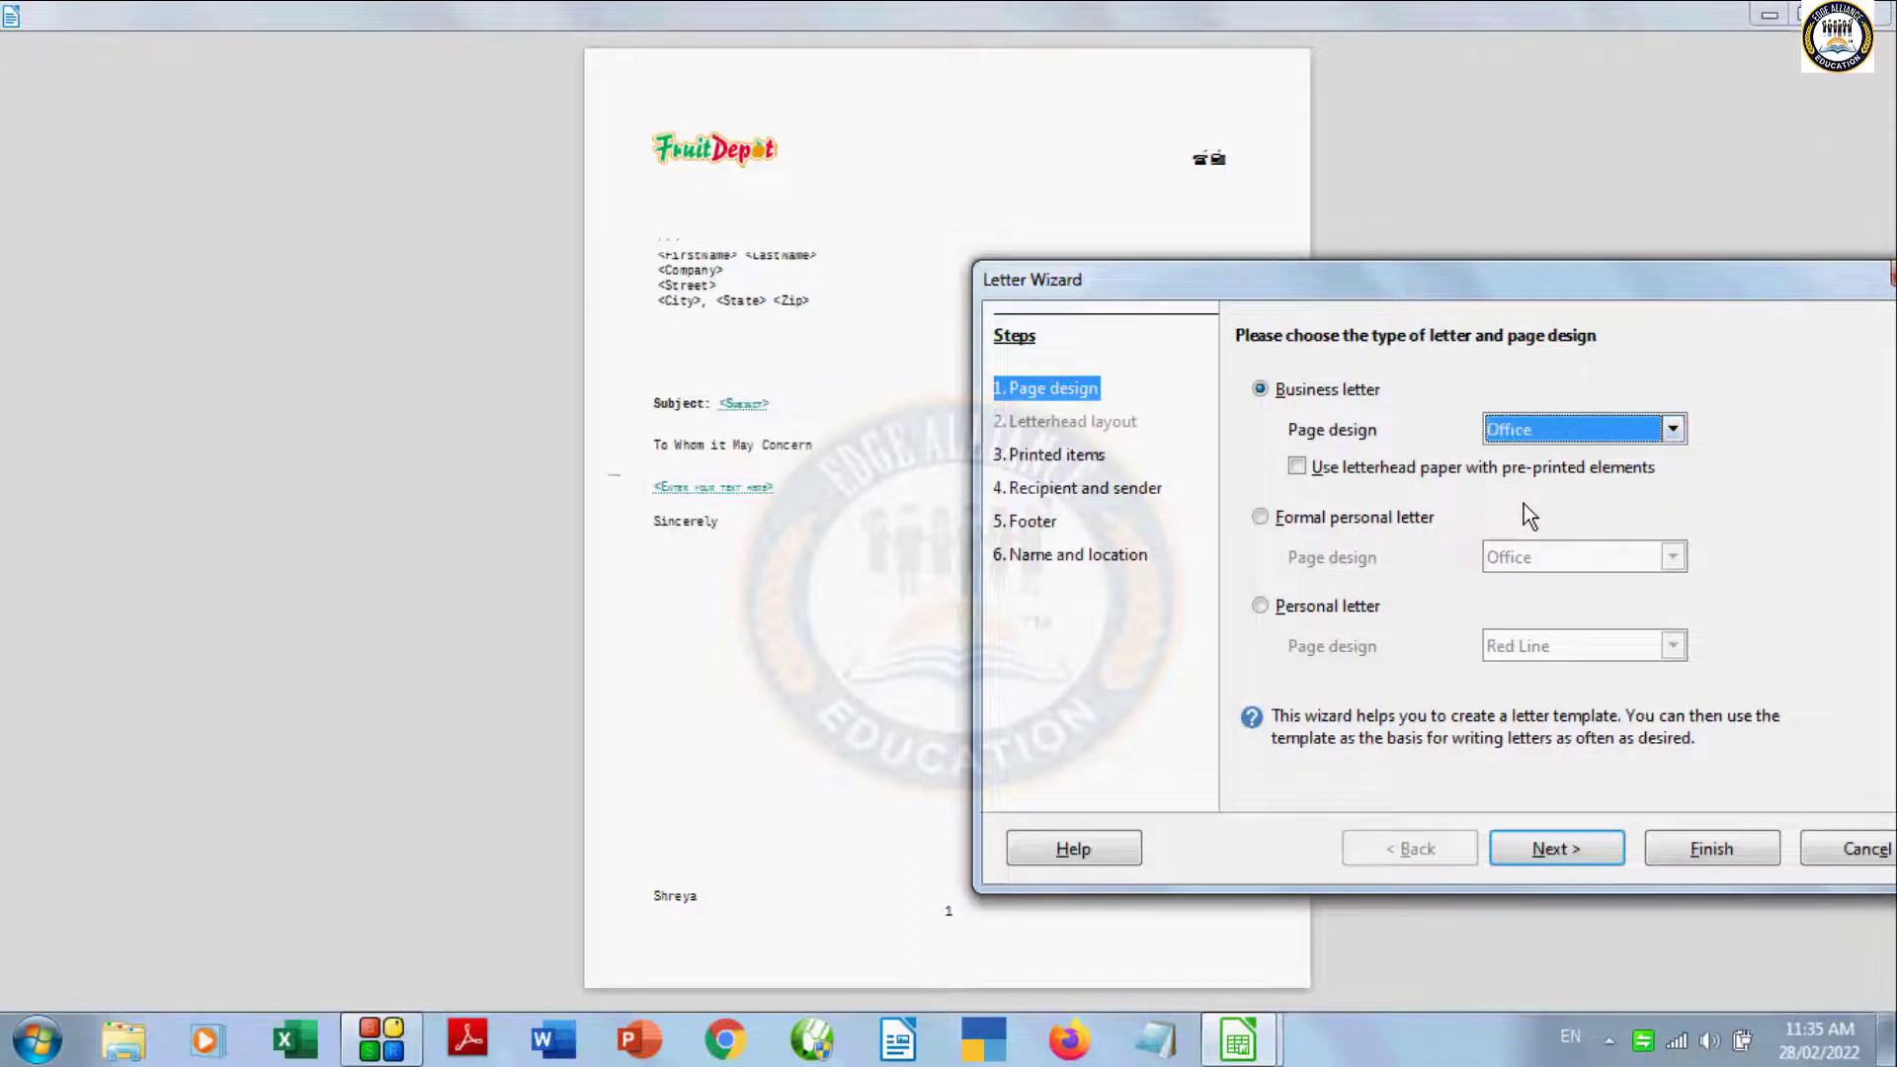
left_click(1297, 469)
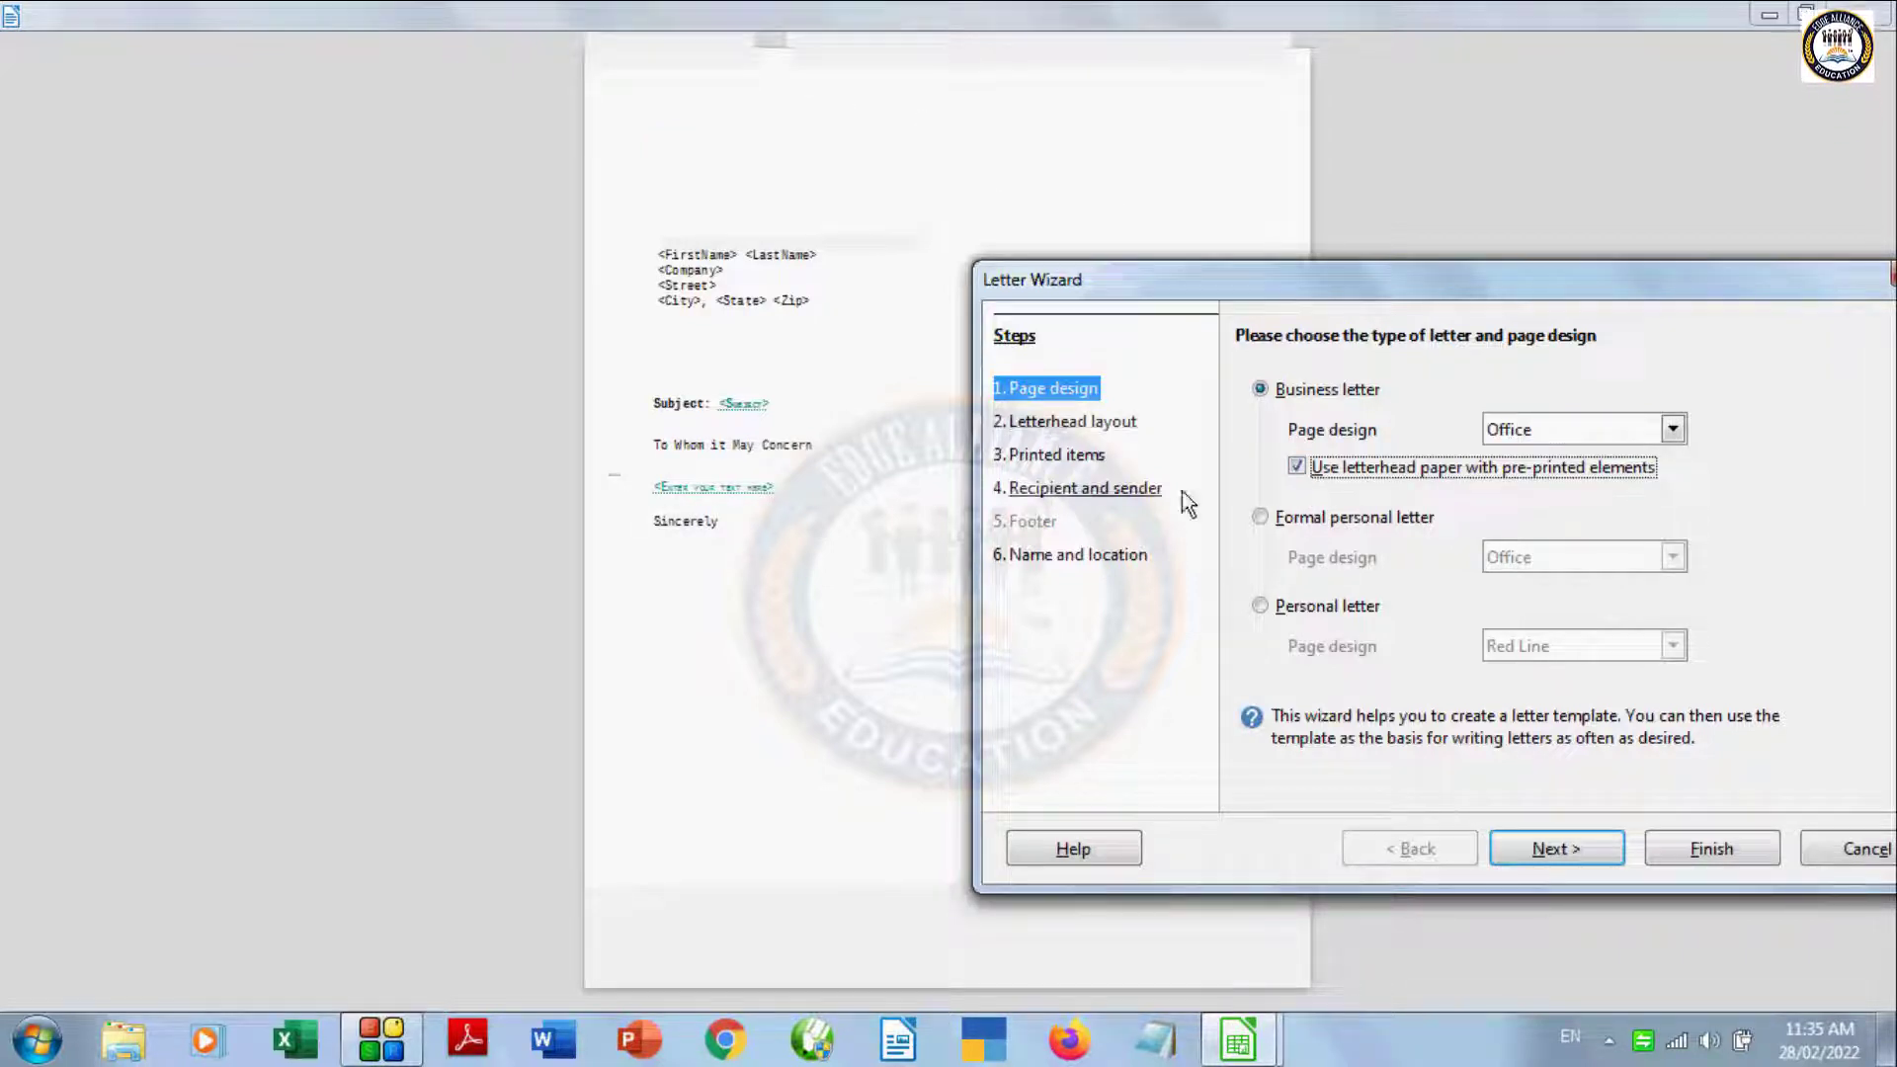
left_click(1314, 464)
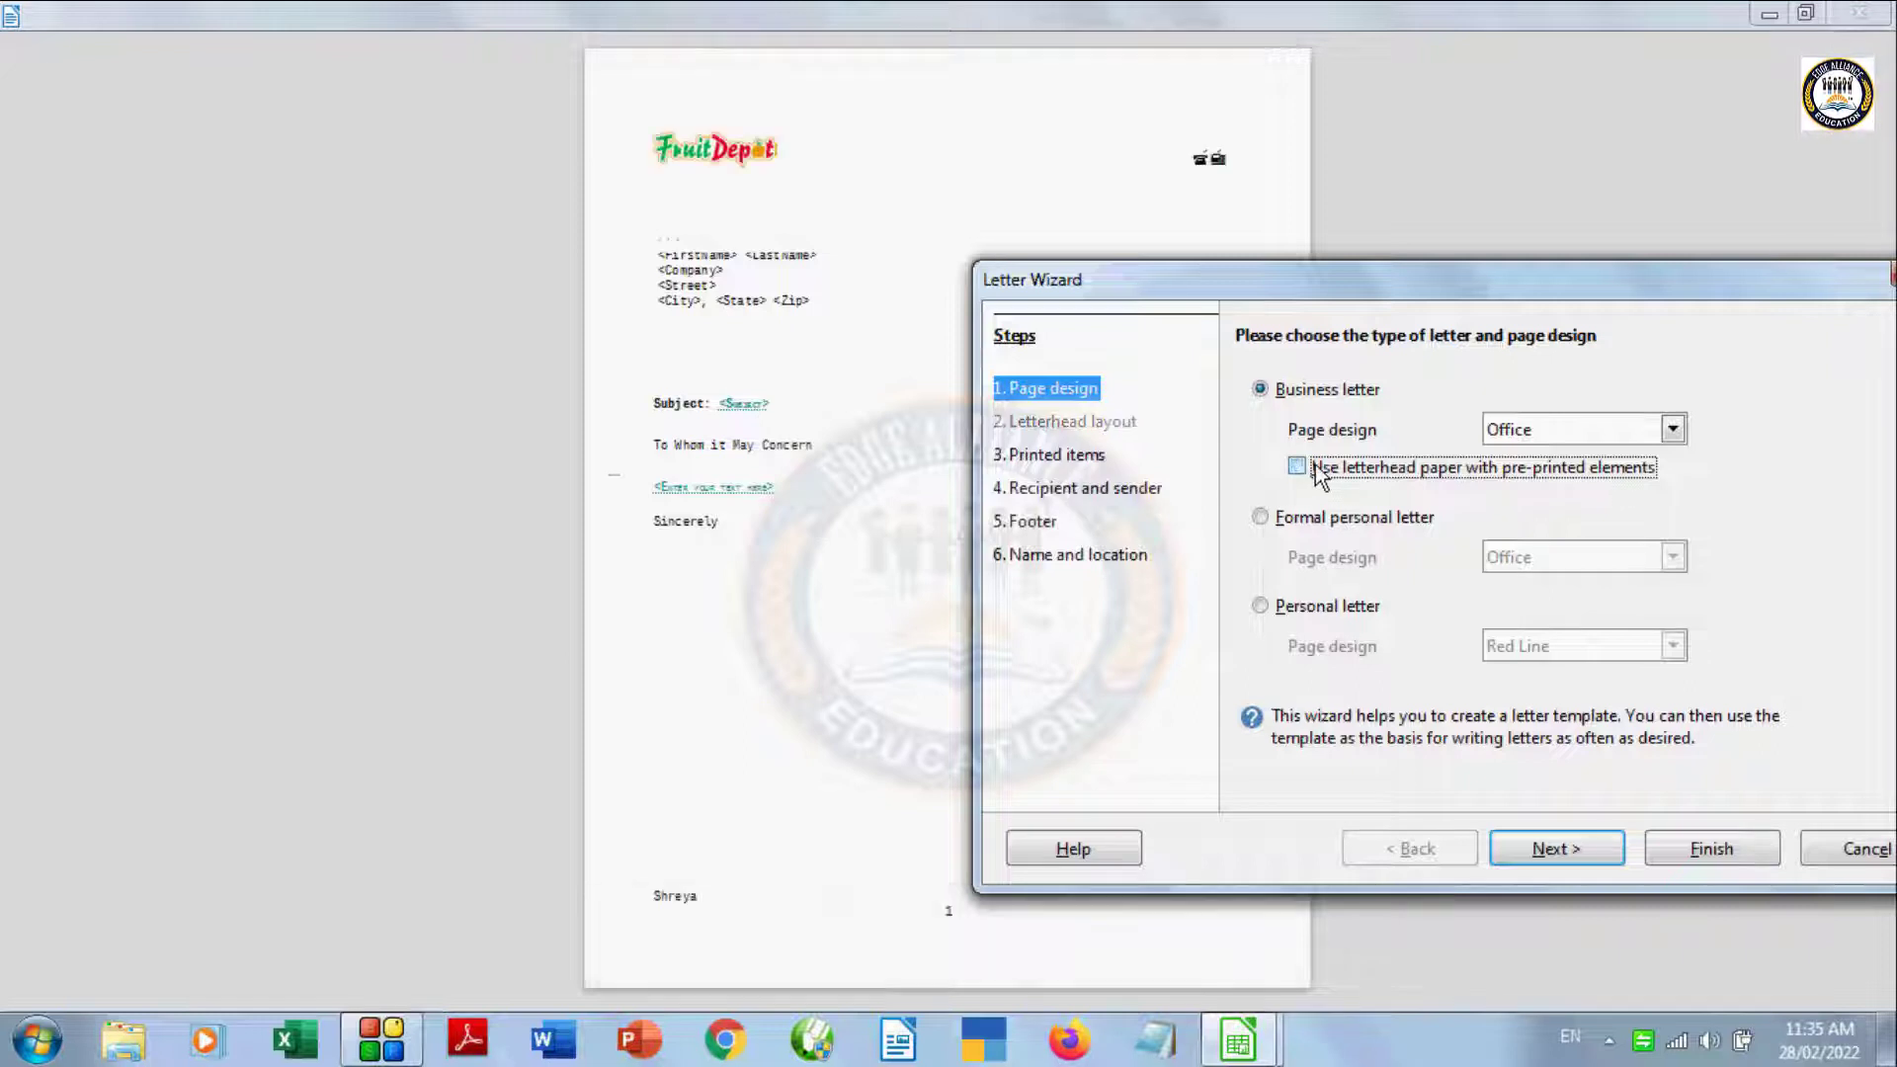
Step: Make it a formal personal letter, trying Elegant and Modern before returning to Office
left_click(1264, 518)
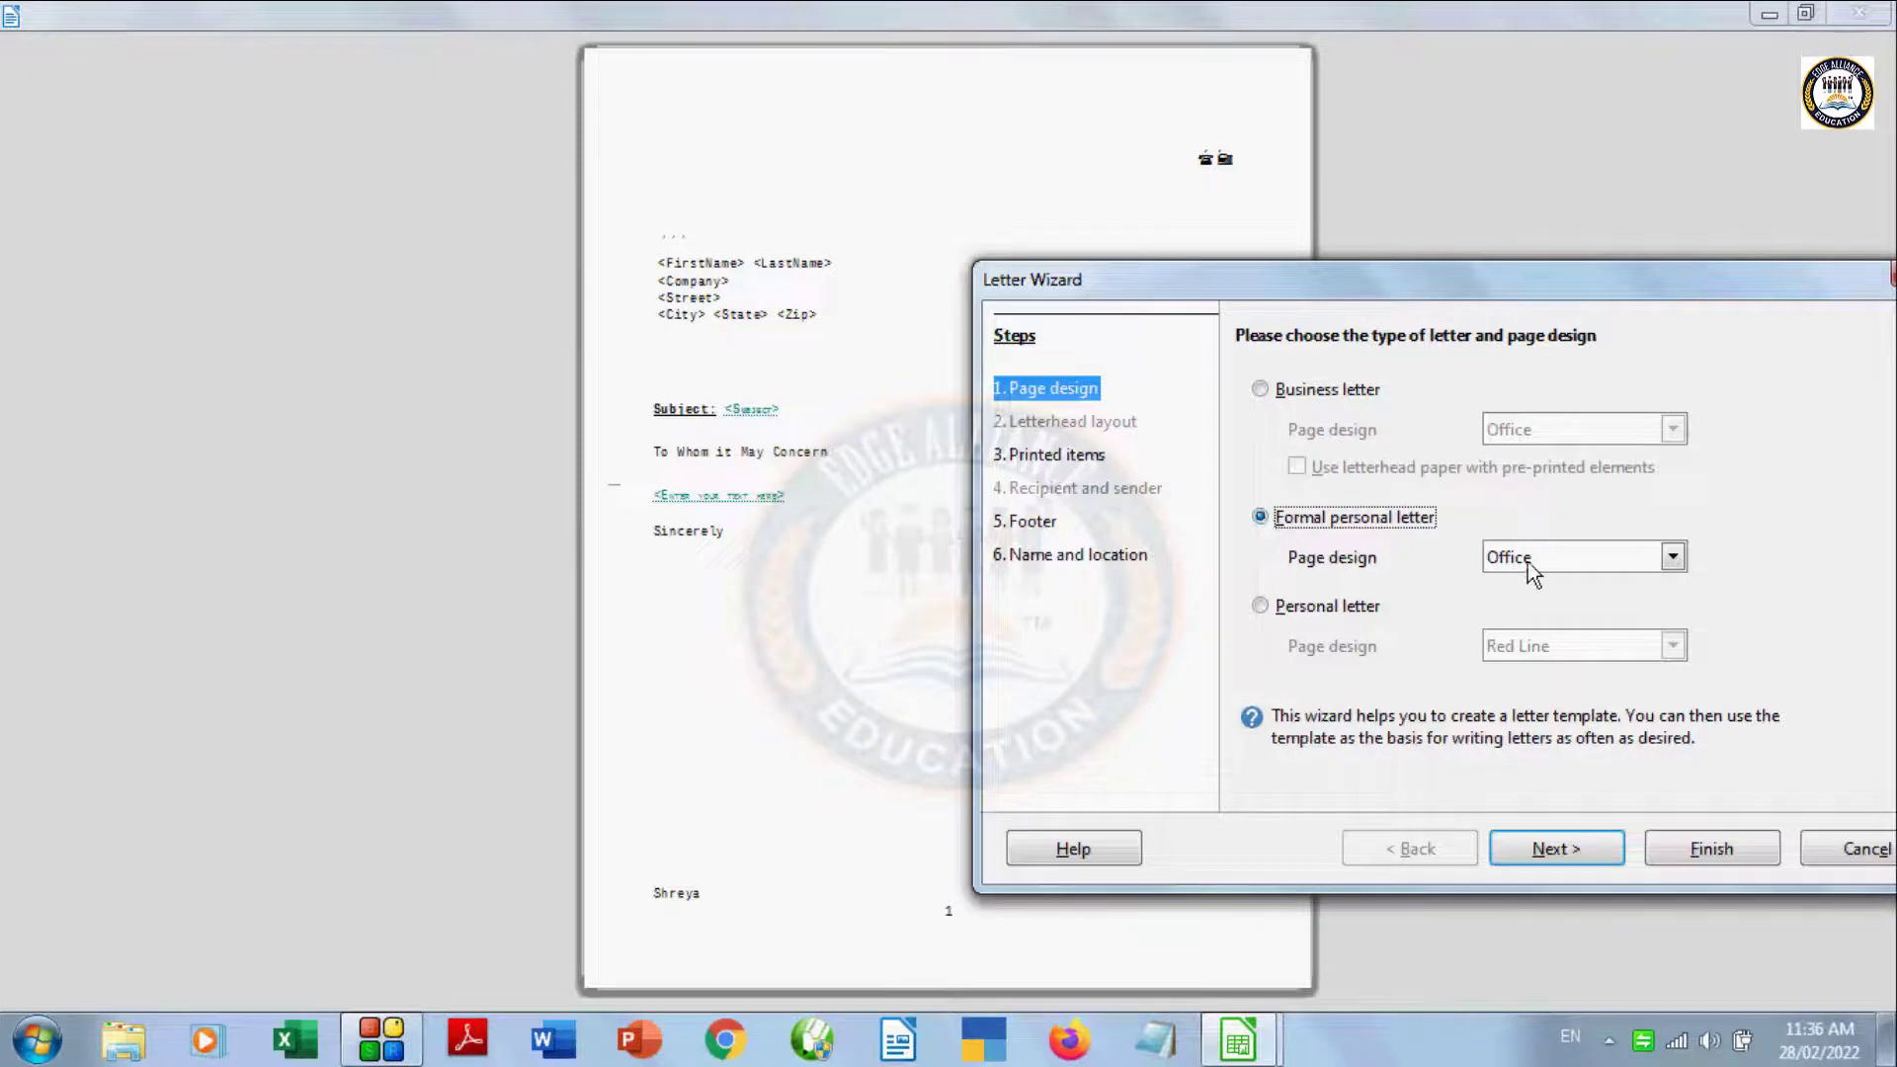
left_click(1539, 561)
left_click(1530, 560)
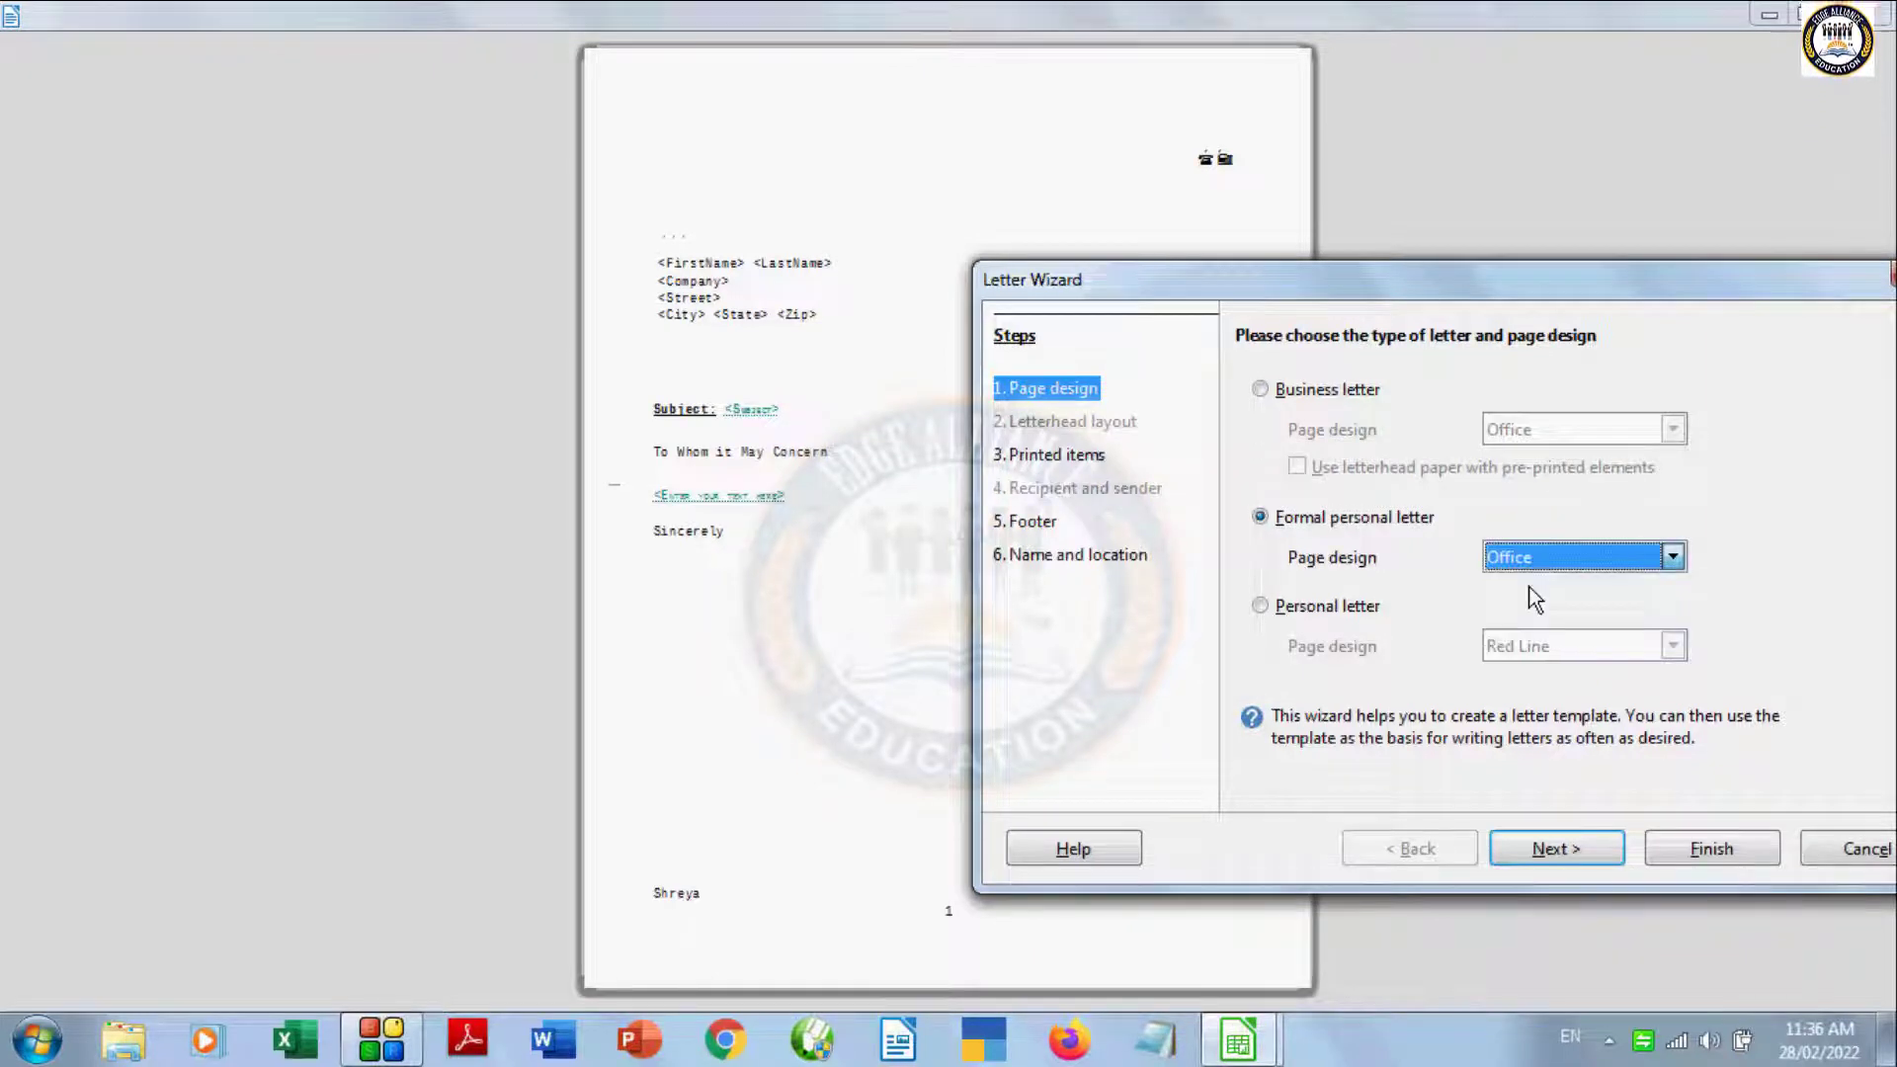
scroll(1525, 553, "up", 2)
left_click(1523, 553)
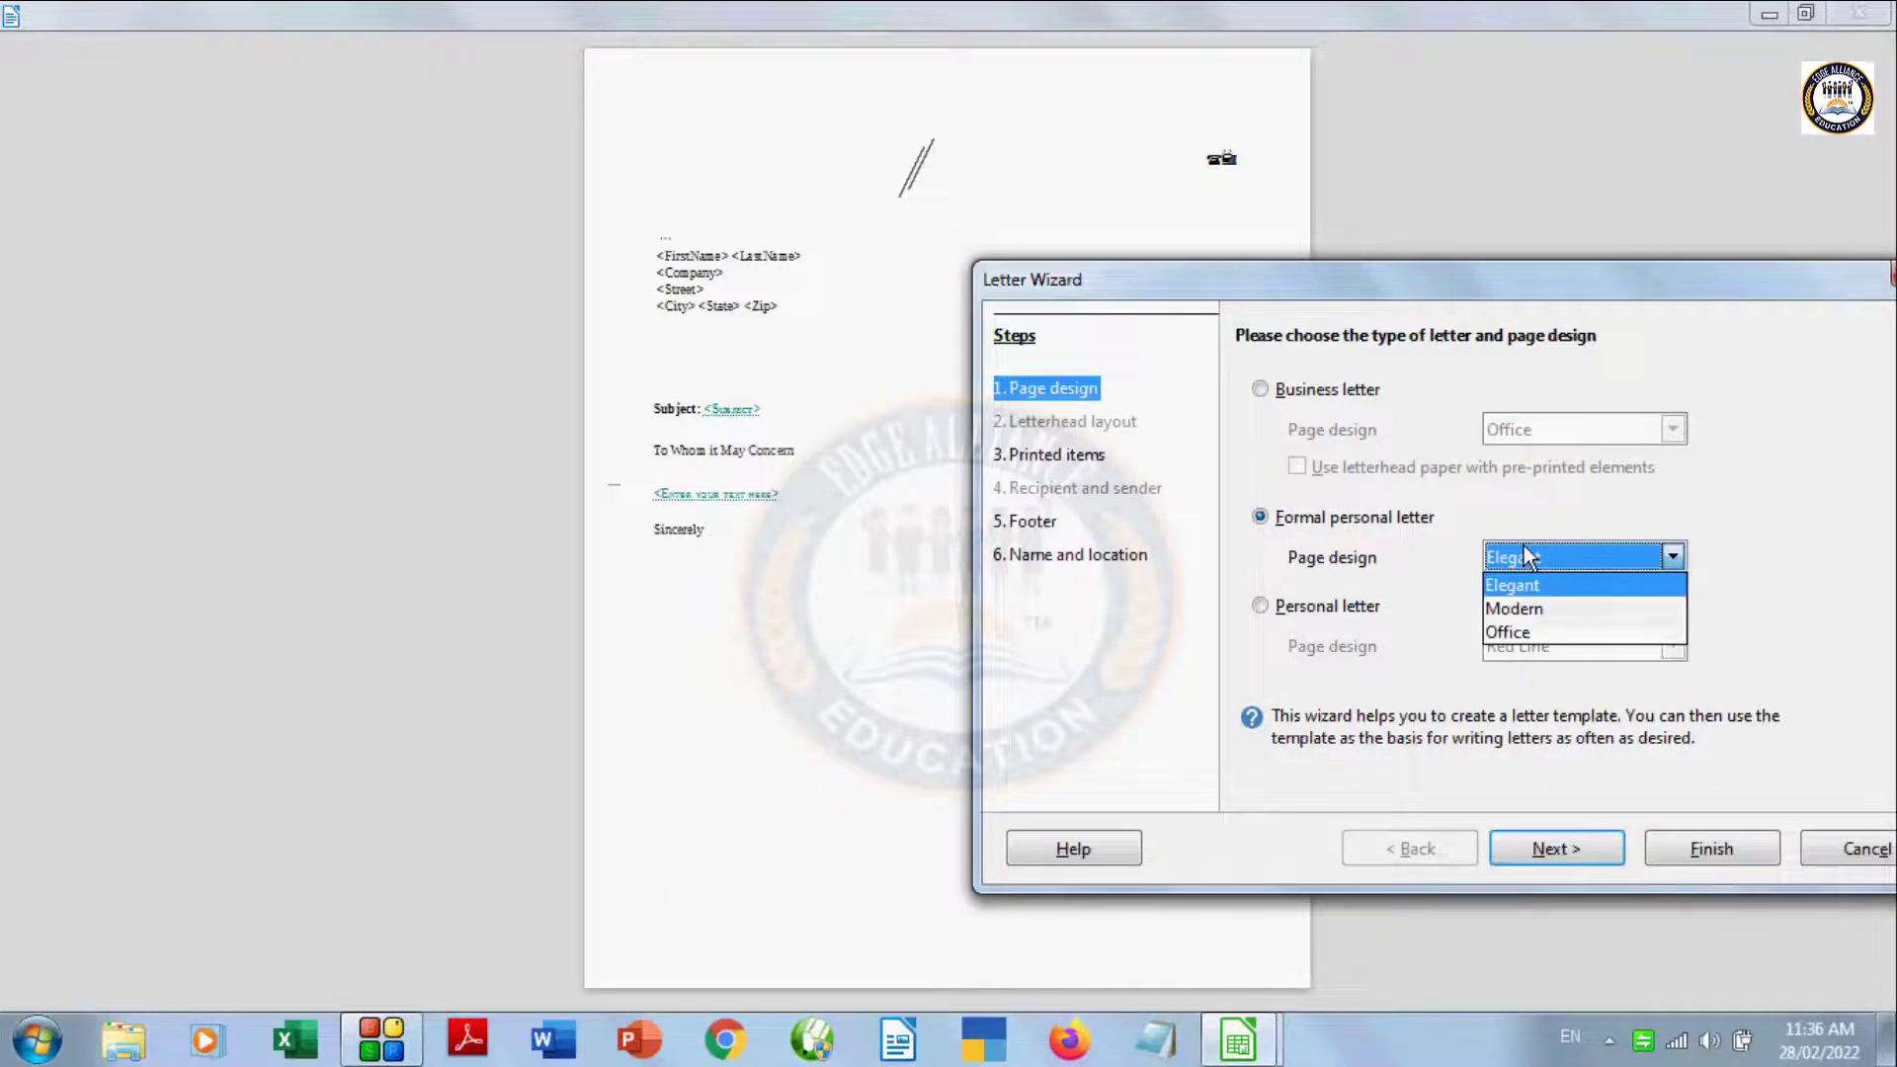
key("Escape")
key("Down")
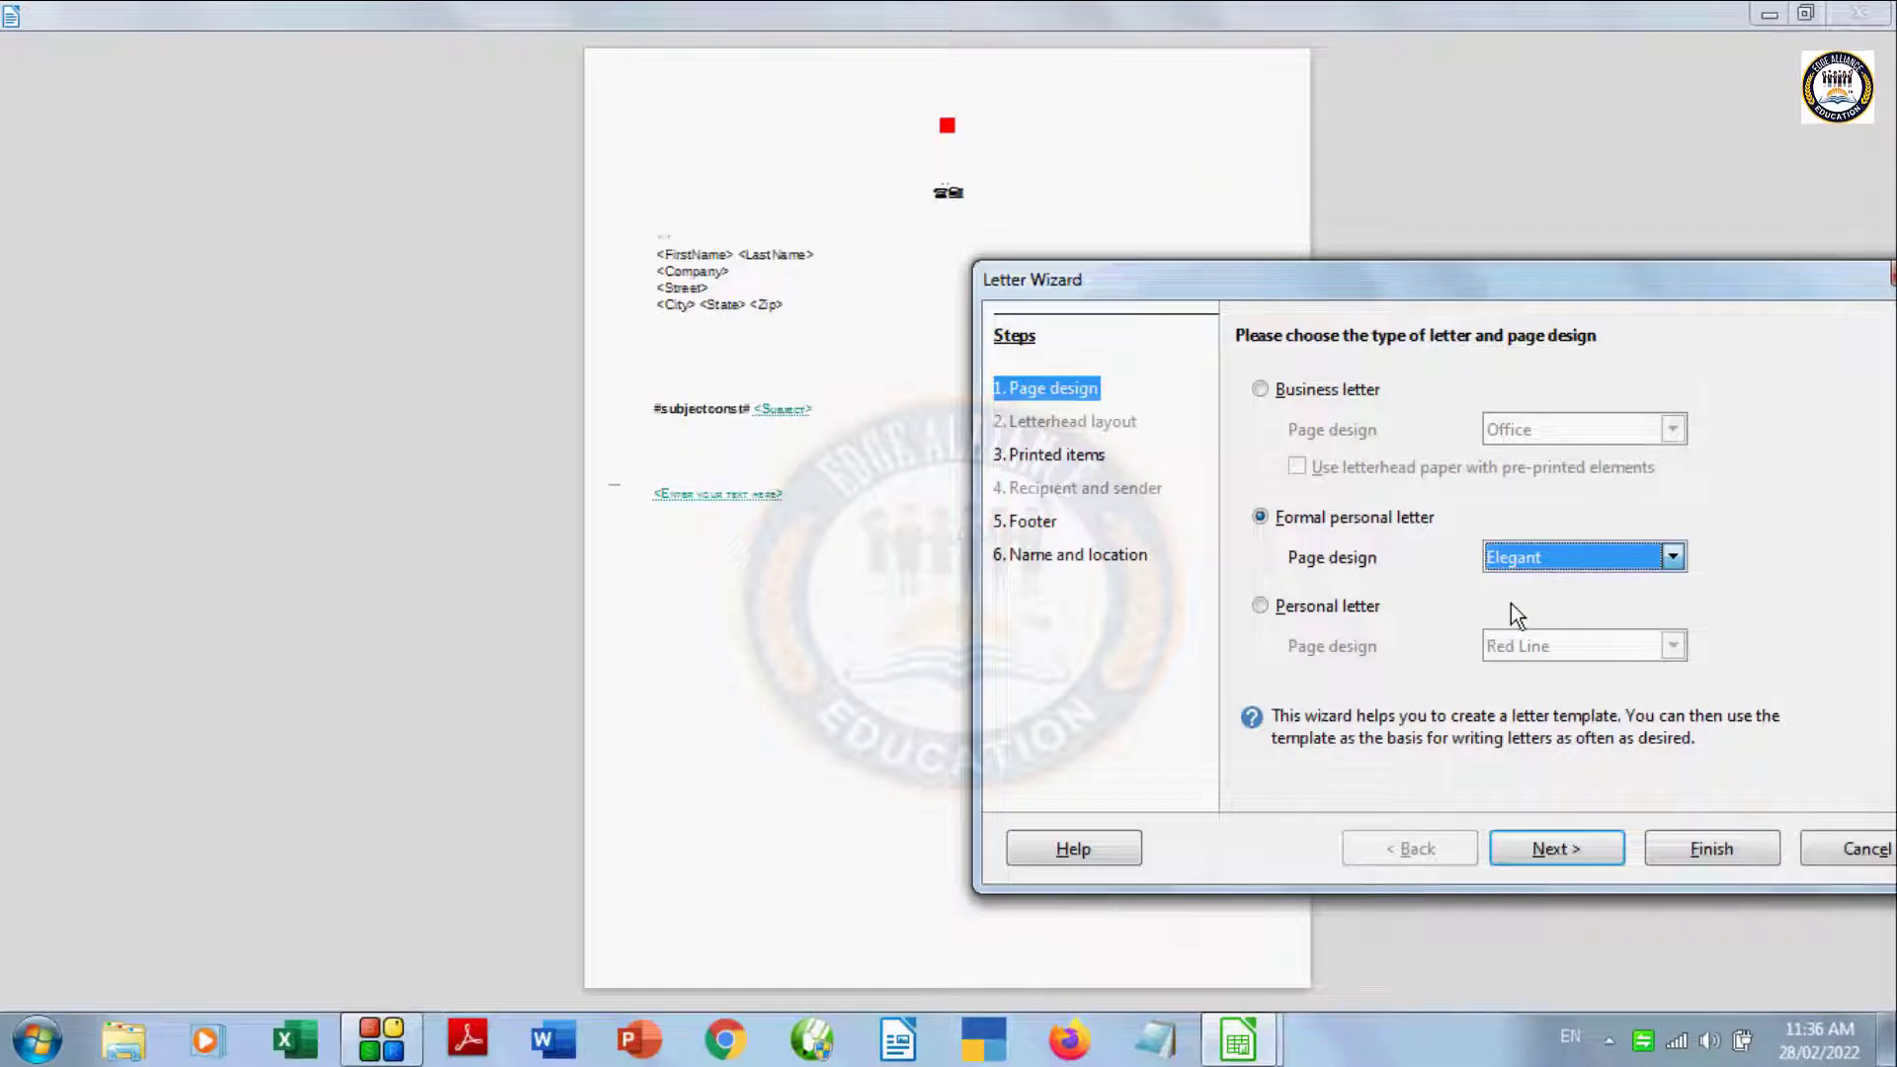
left_click(1521, 556)
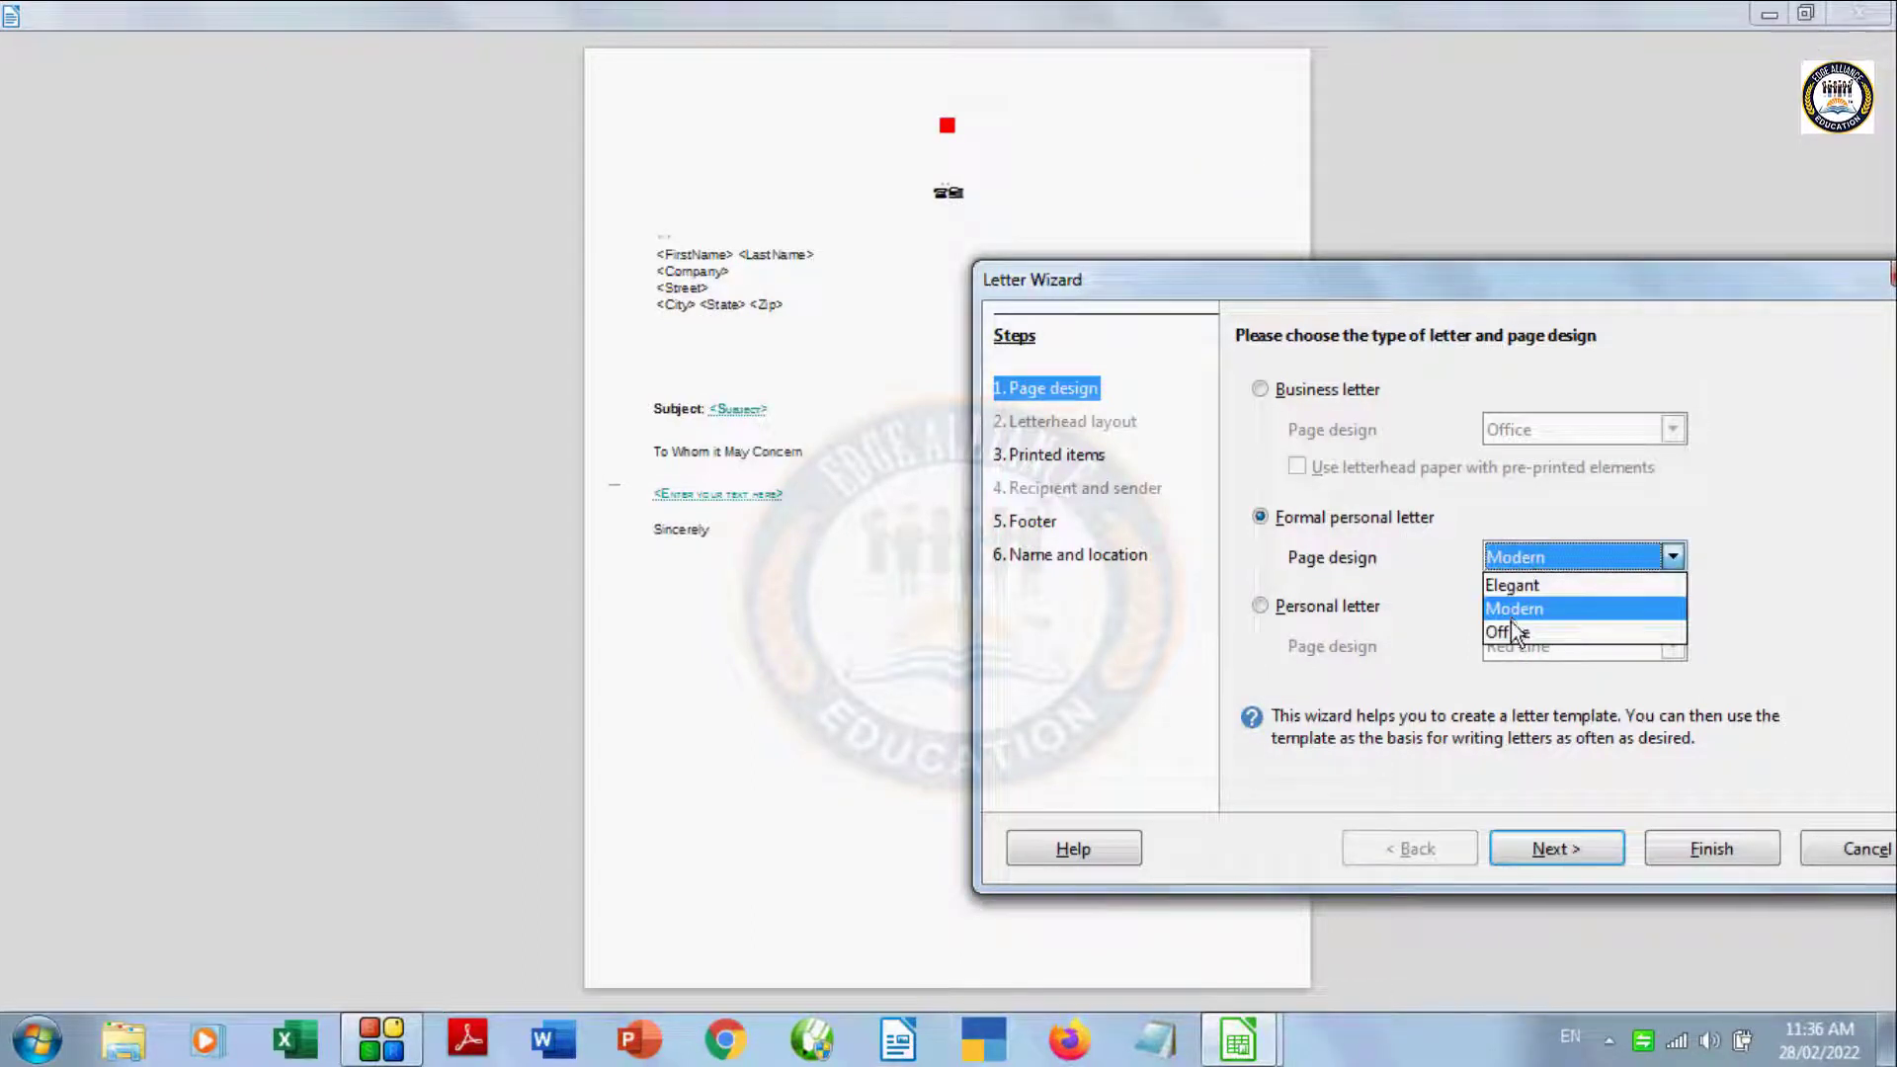
key("Escape")
key("Down")
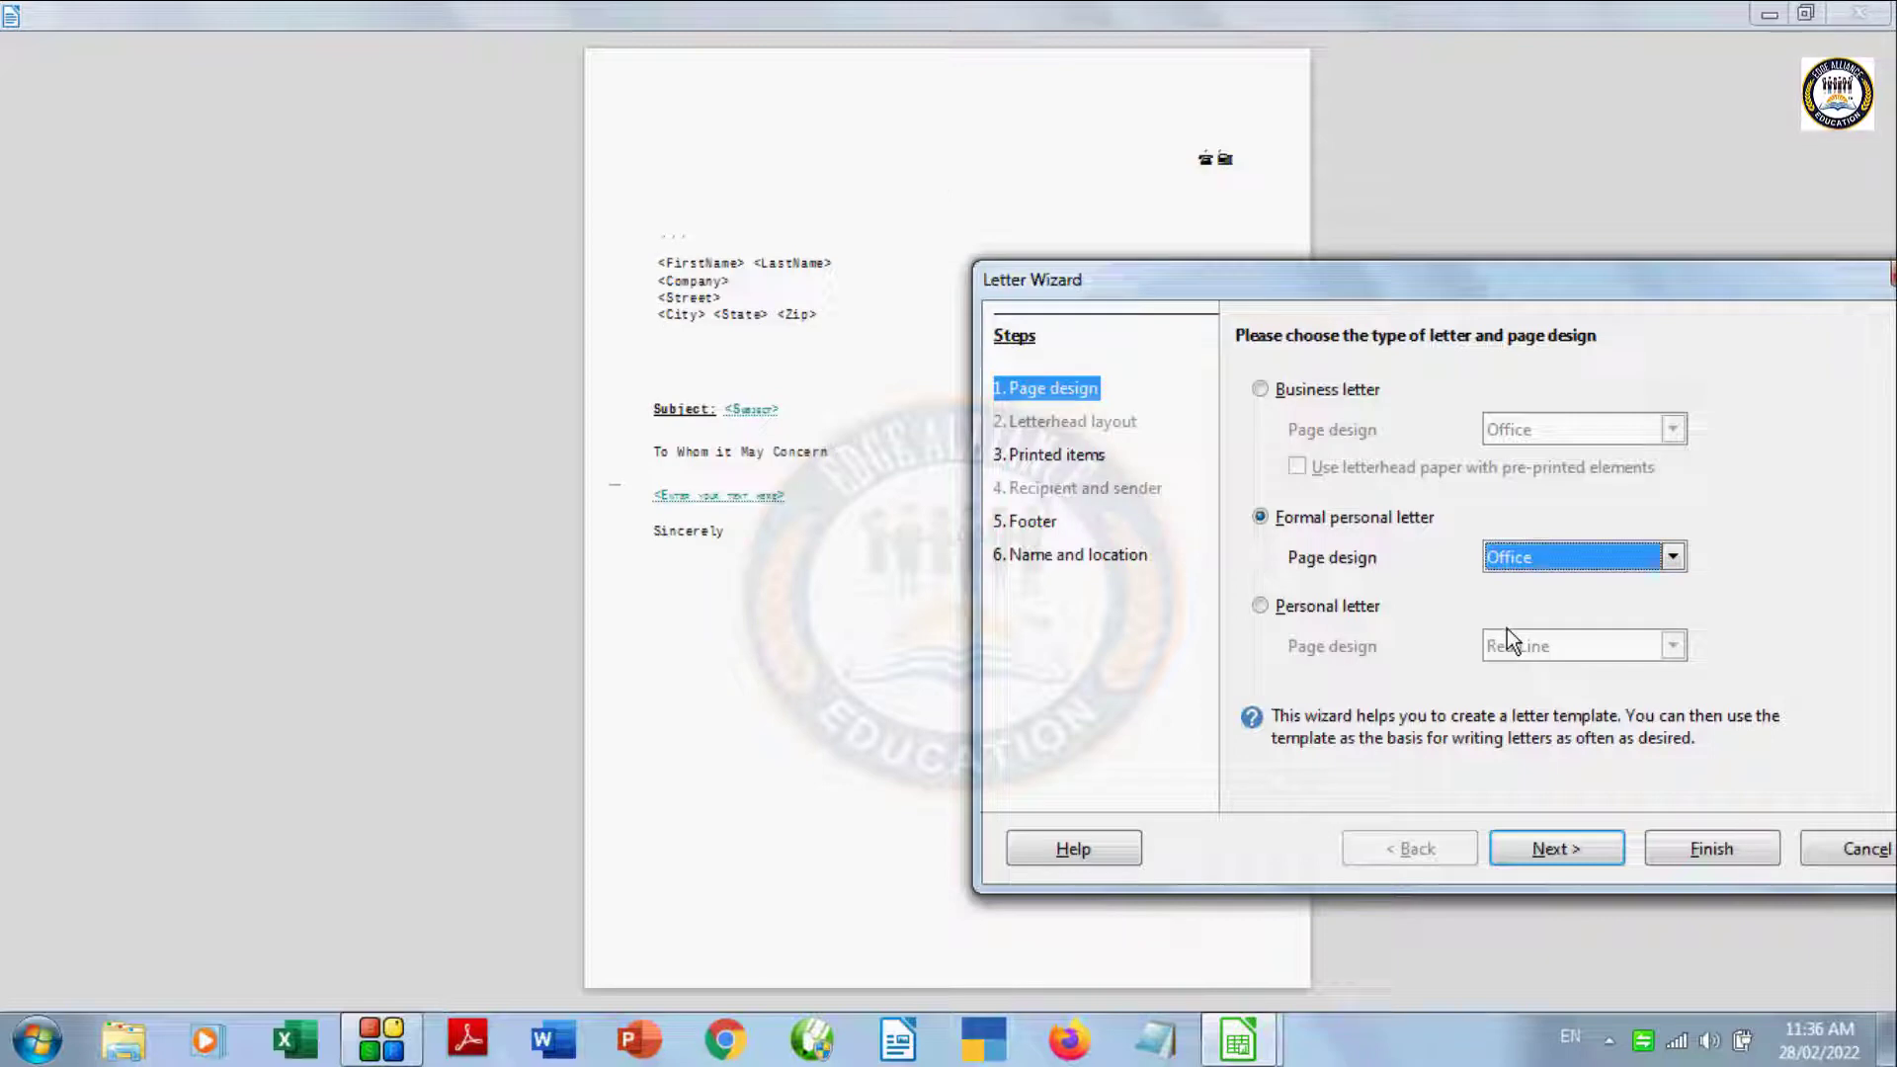
Step: Switch to a Personal letter and, after trying Bottle and Marine, choose the Mail design
left_click(1267, 607)
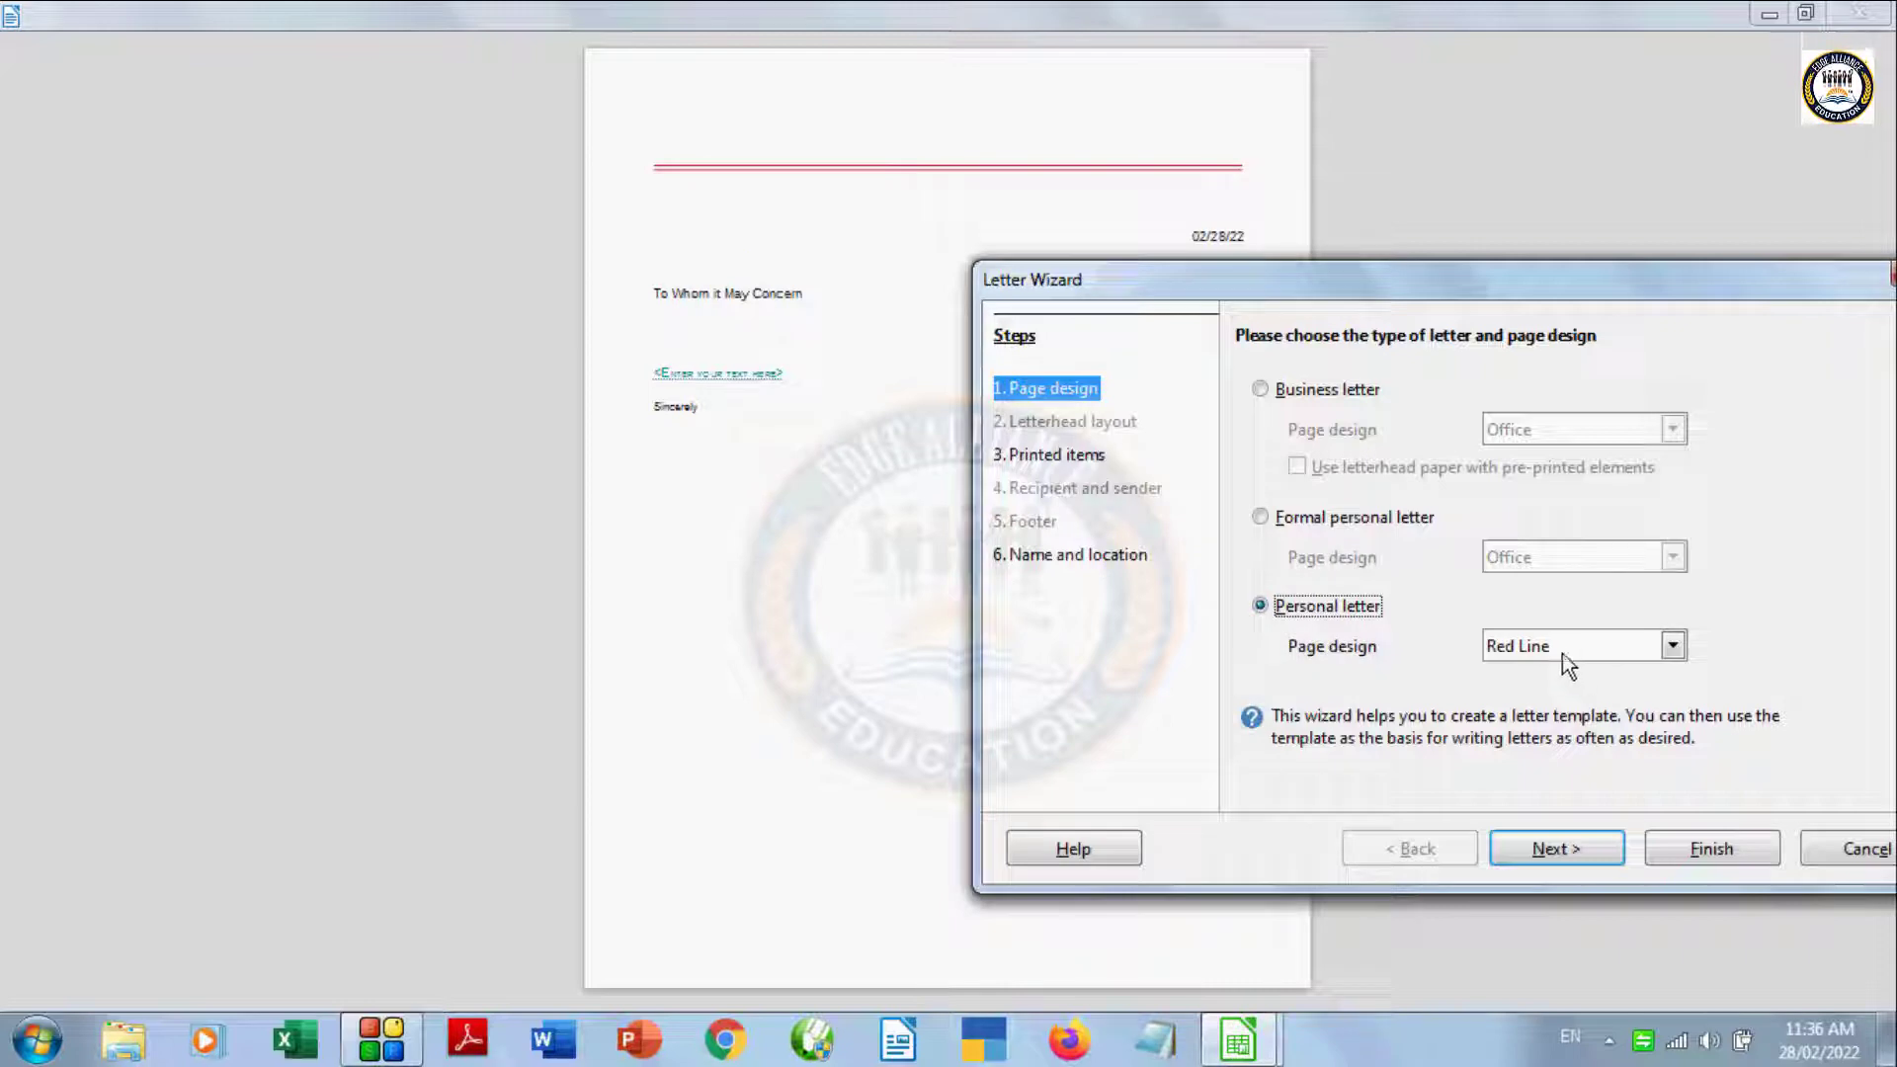
left_click(1548, 638)
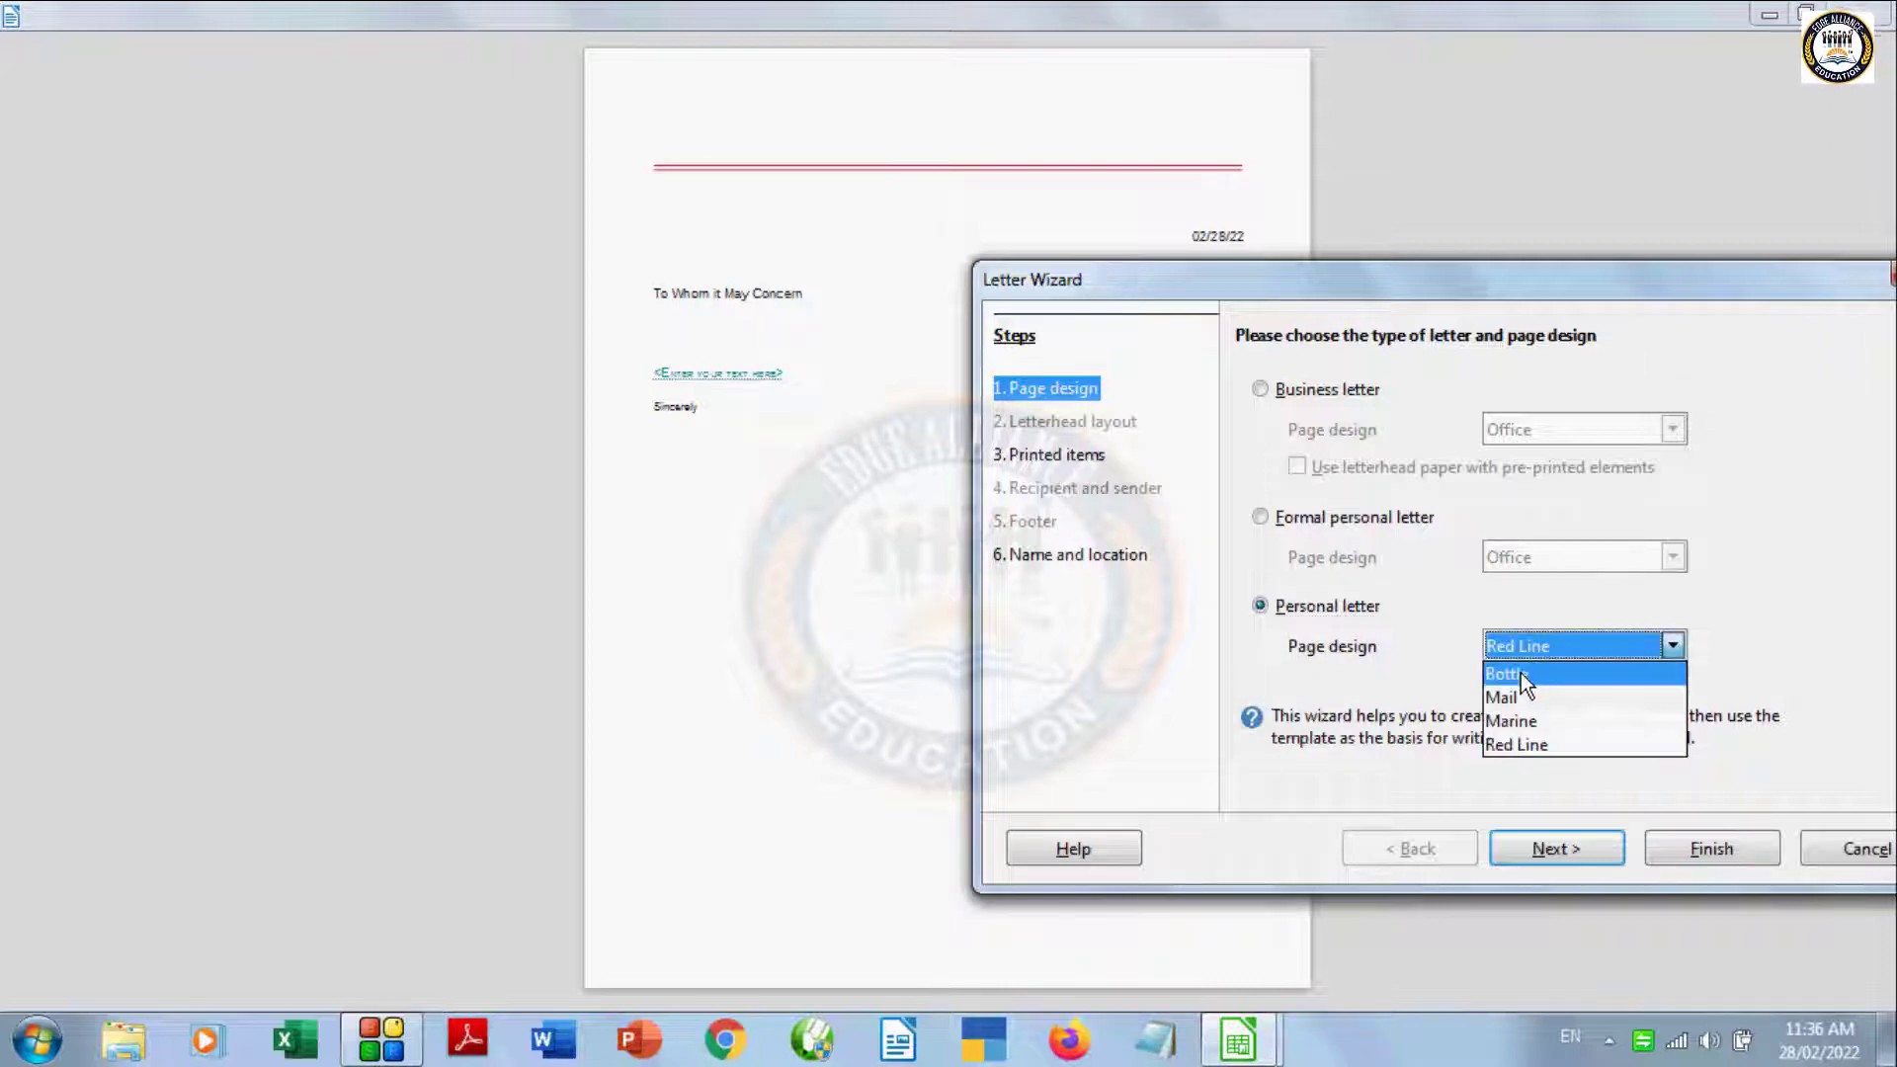
key("Escape")
key("Home")
left_click(1531, 648)
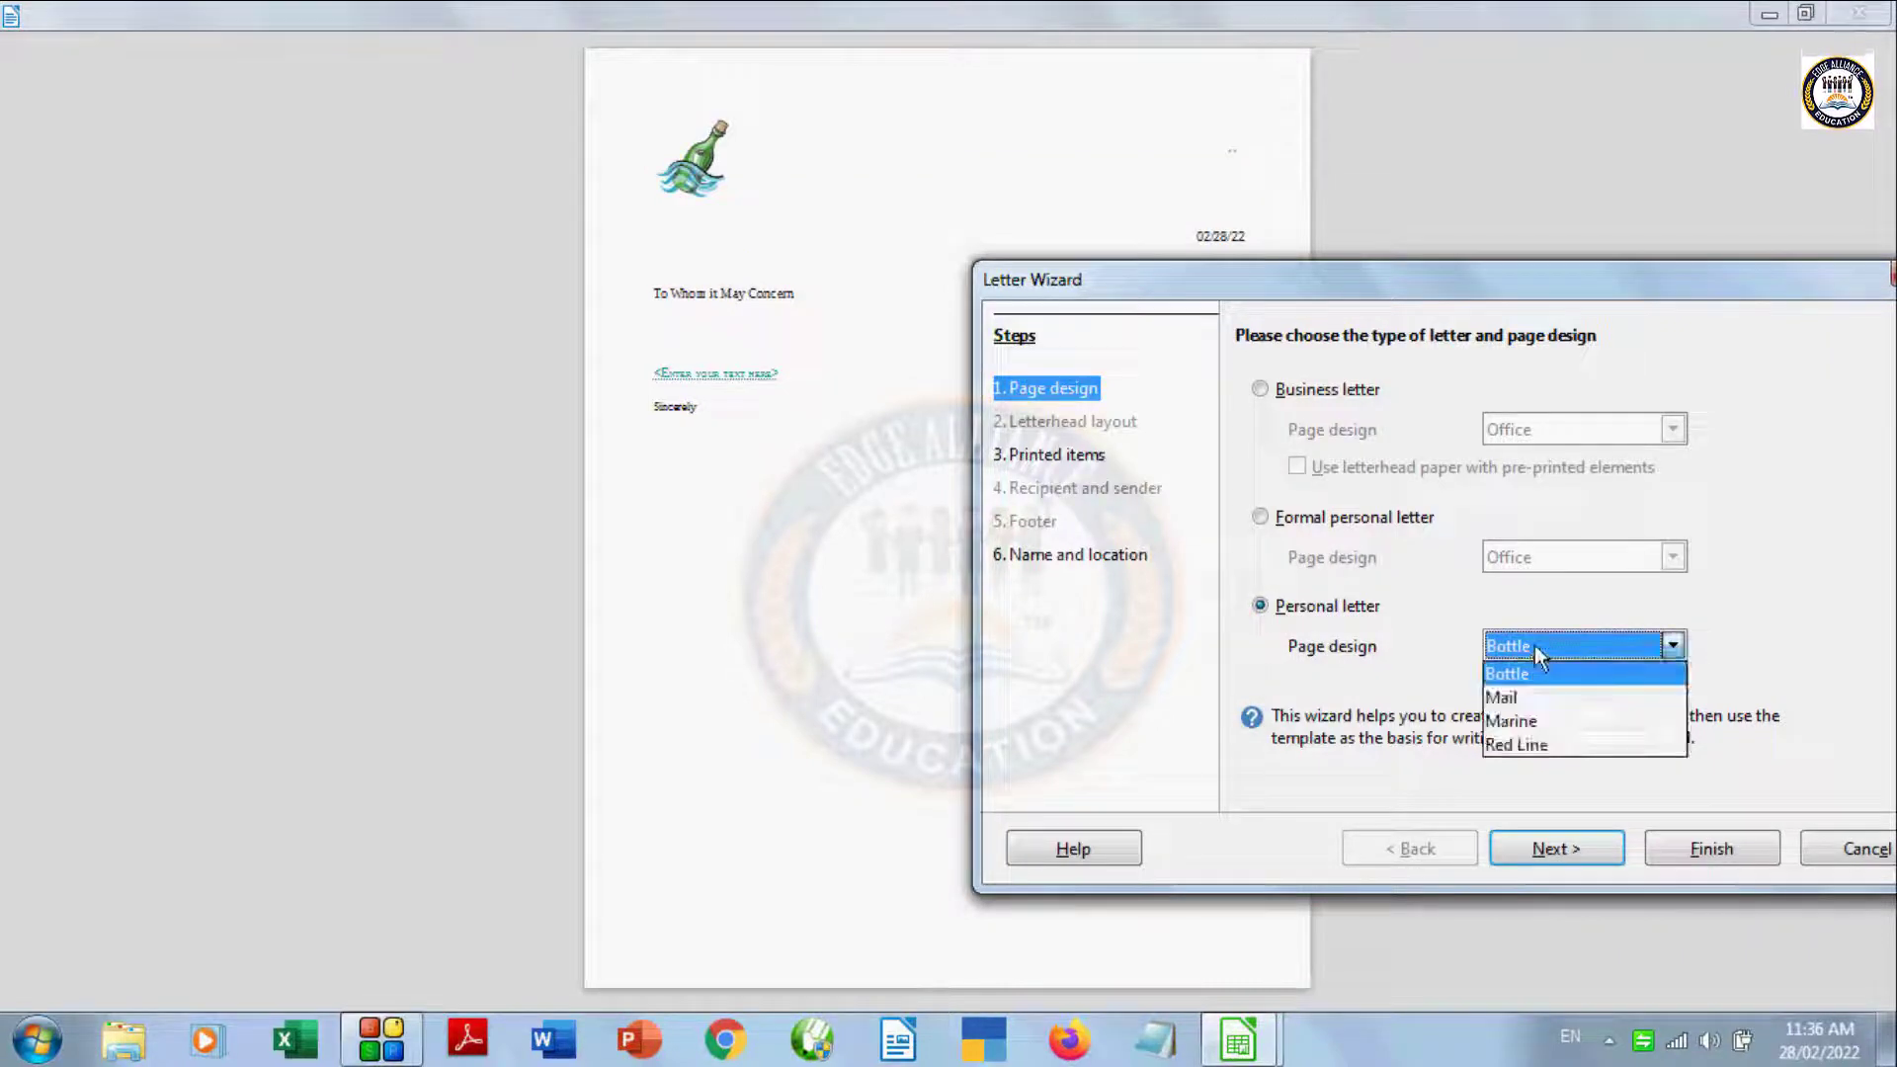
key("Escape")
key("Down")
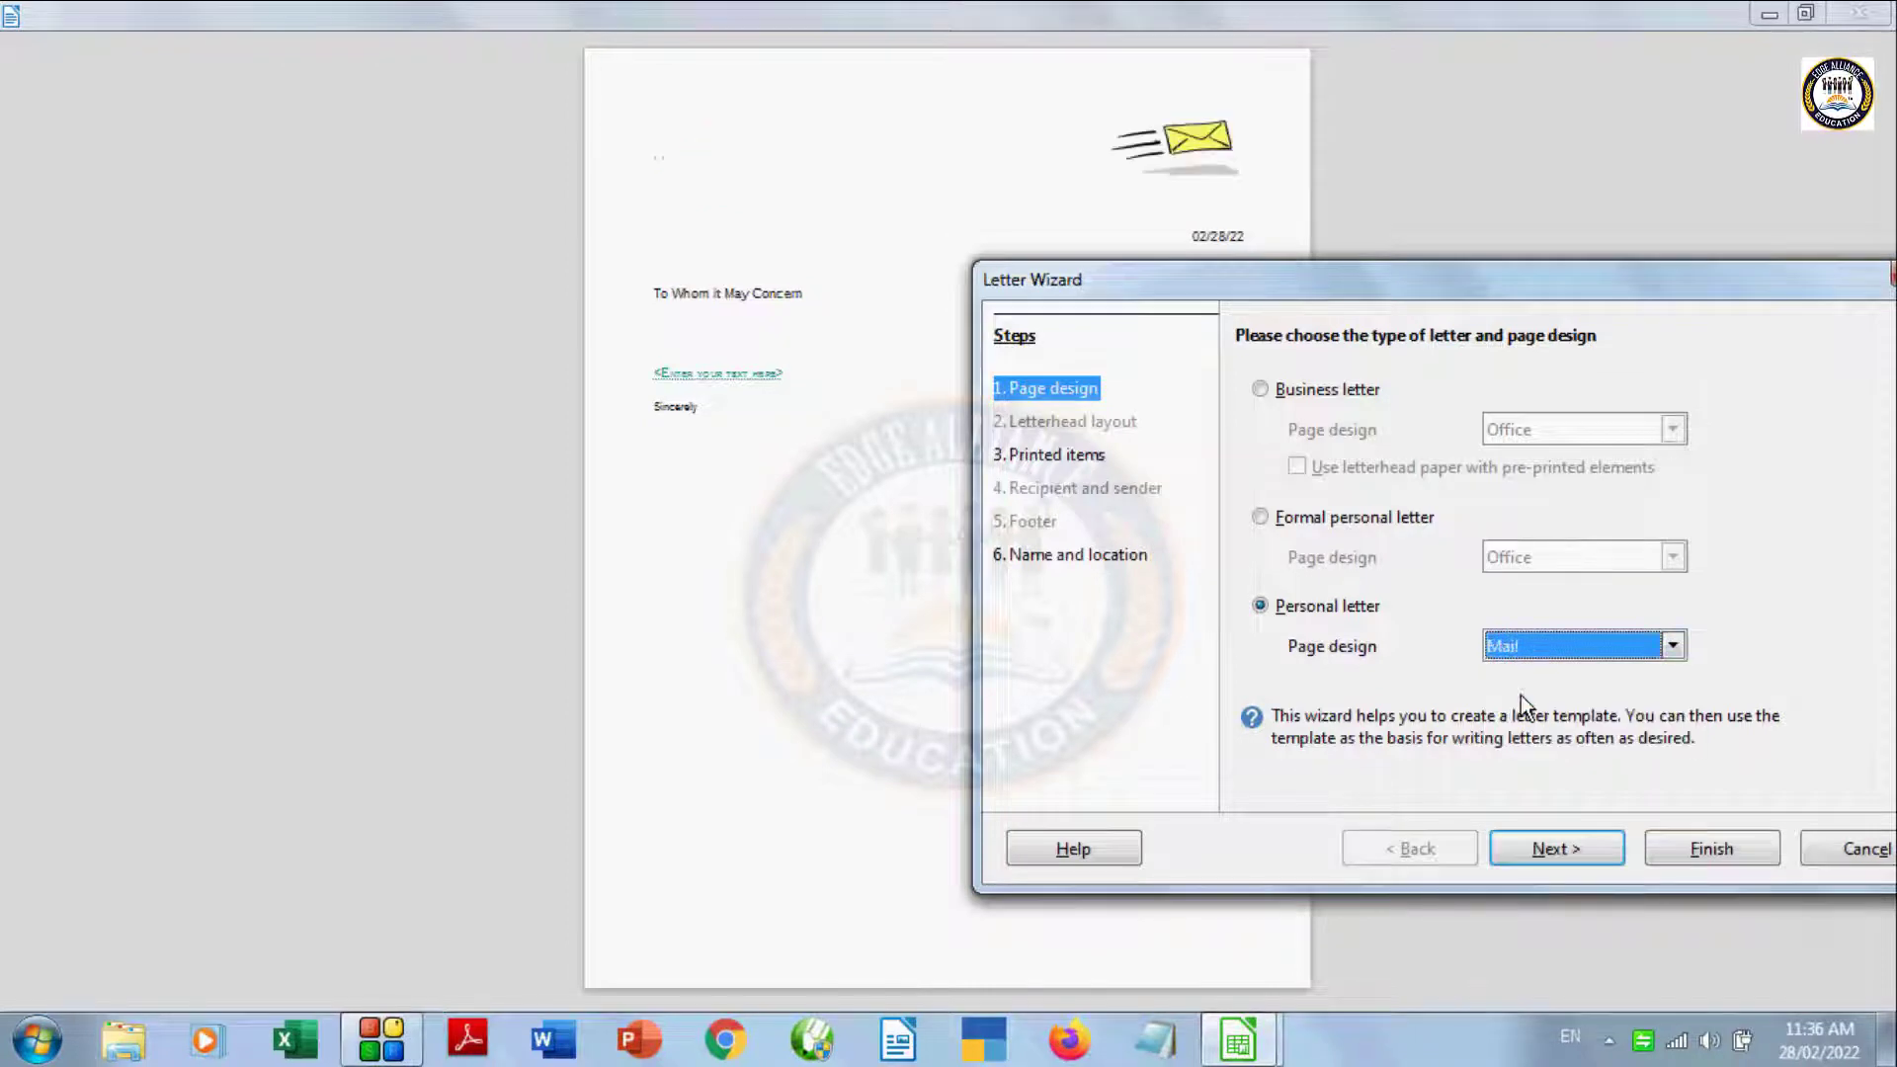
left_click(1538, 647)
left_click(1526, 729)
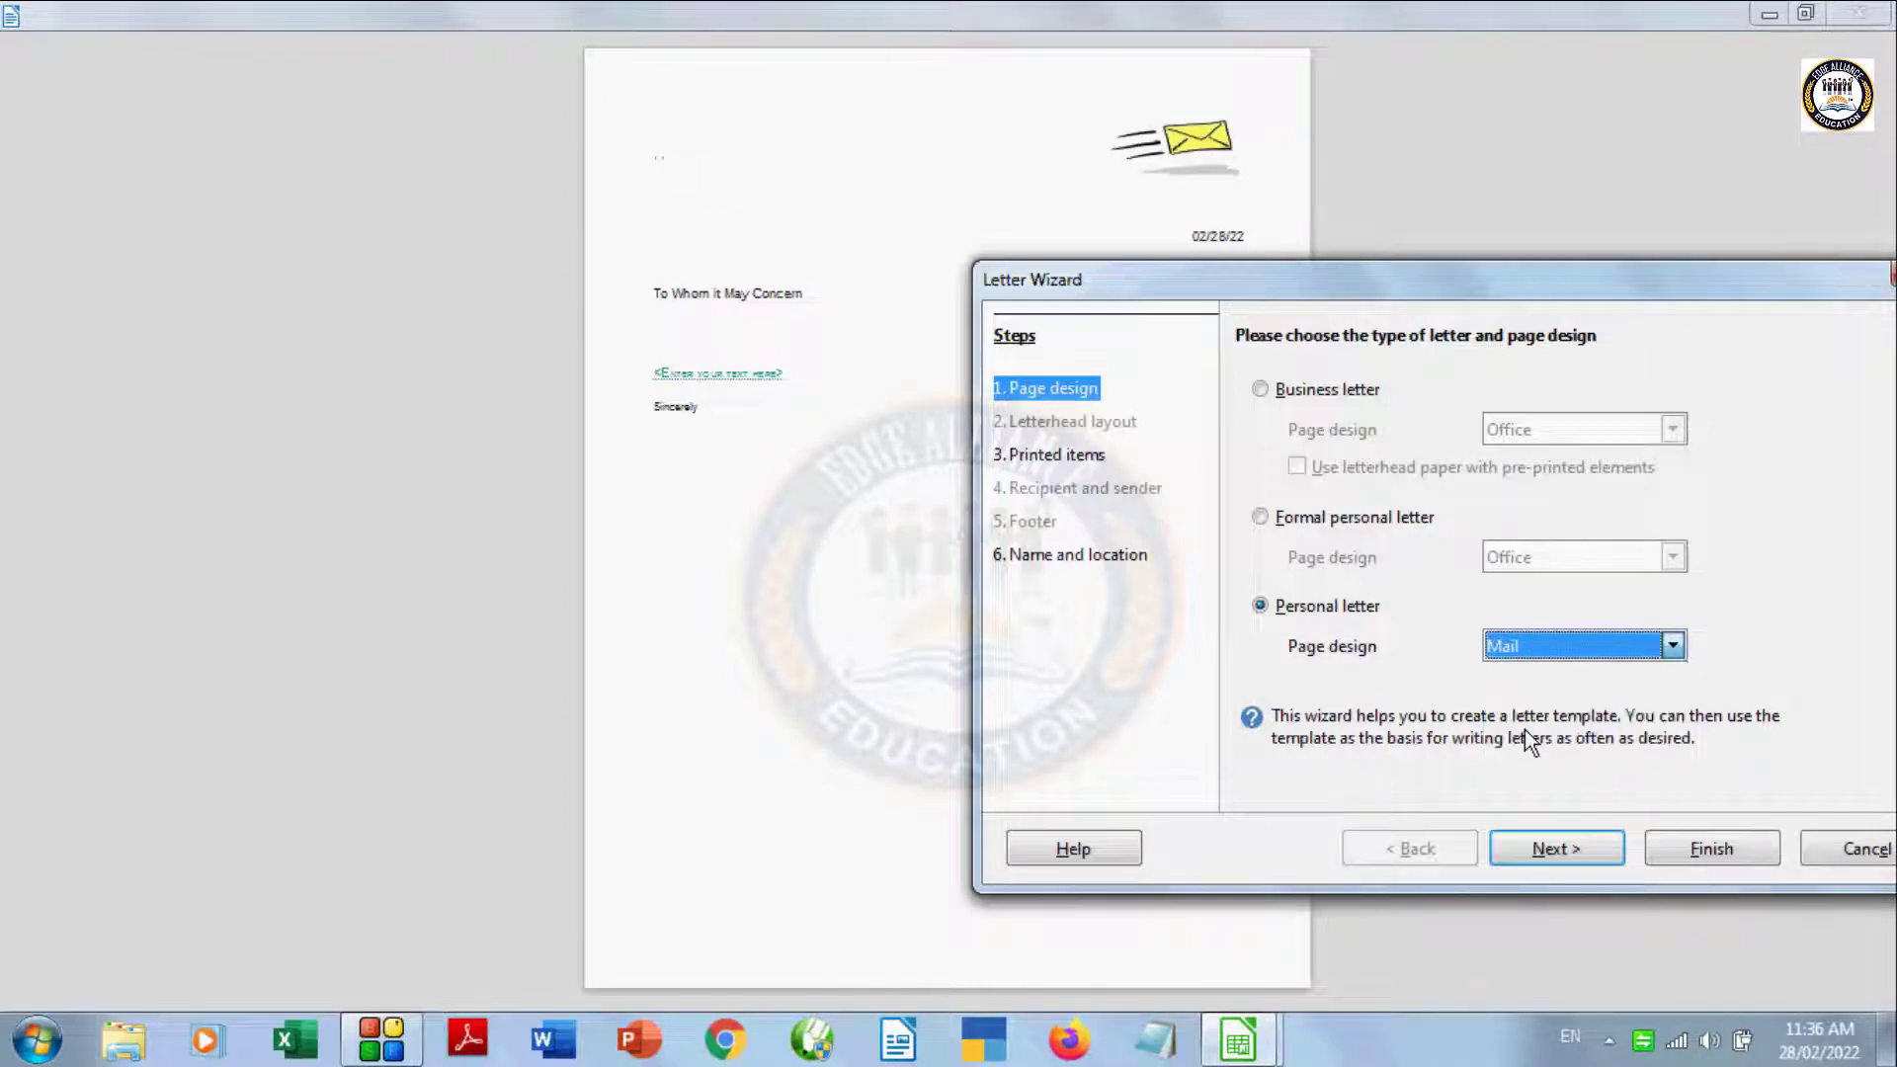
left_click(1516, 650)
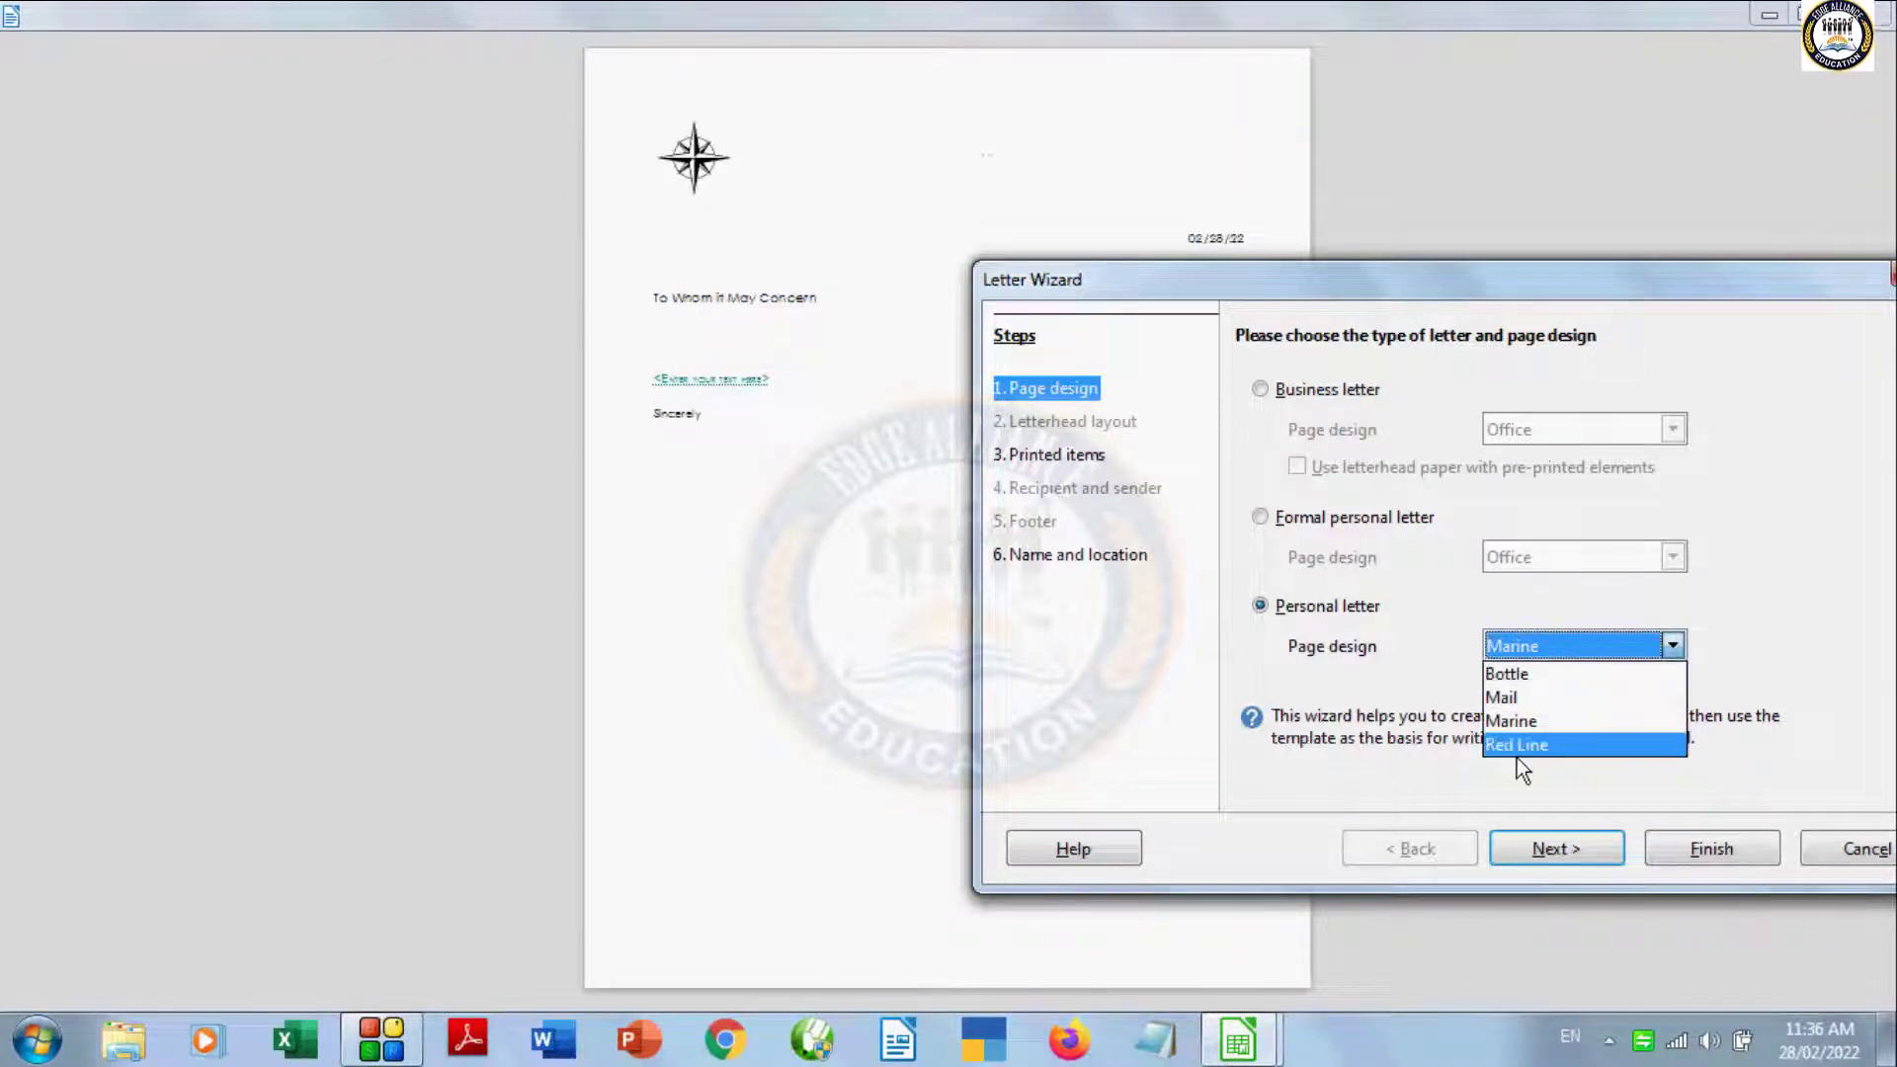
key("Up")
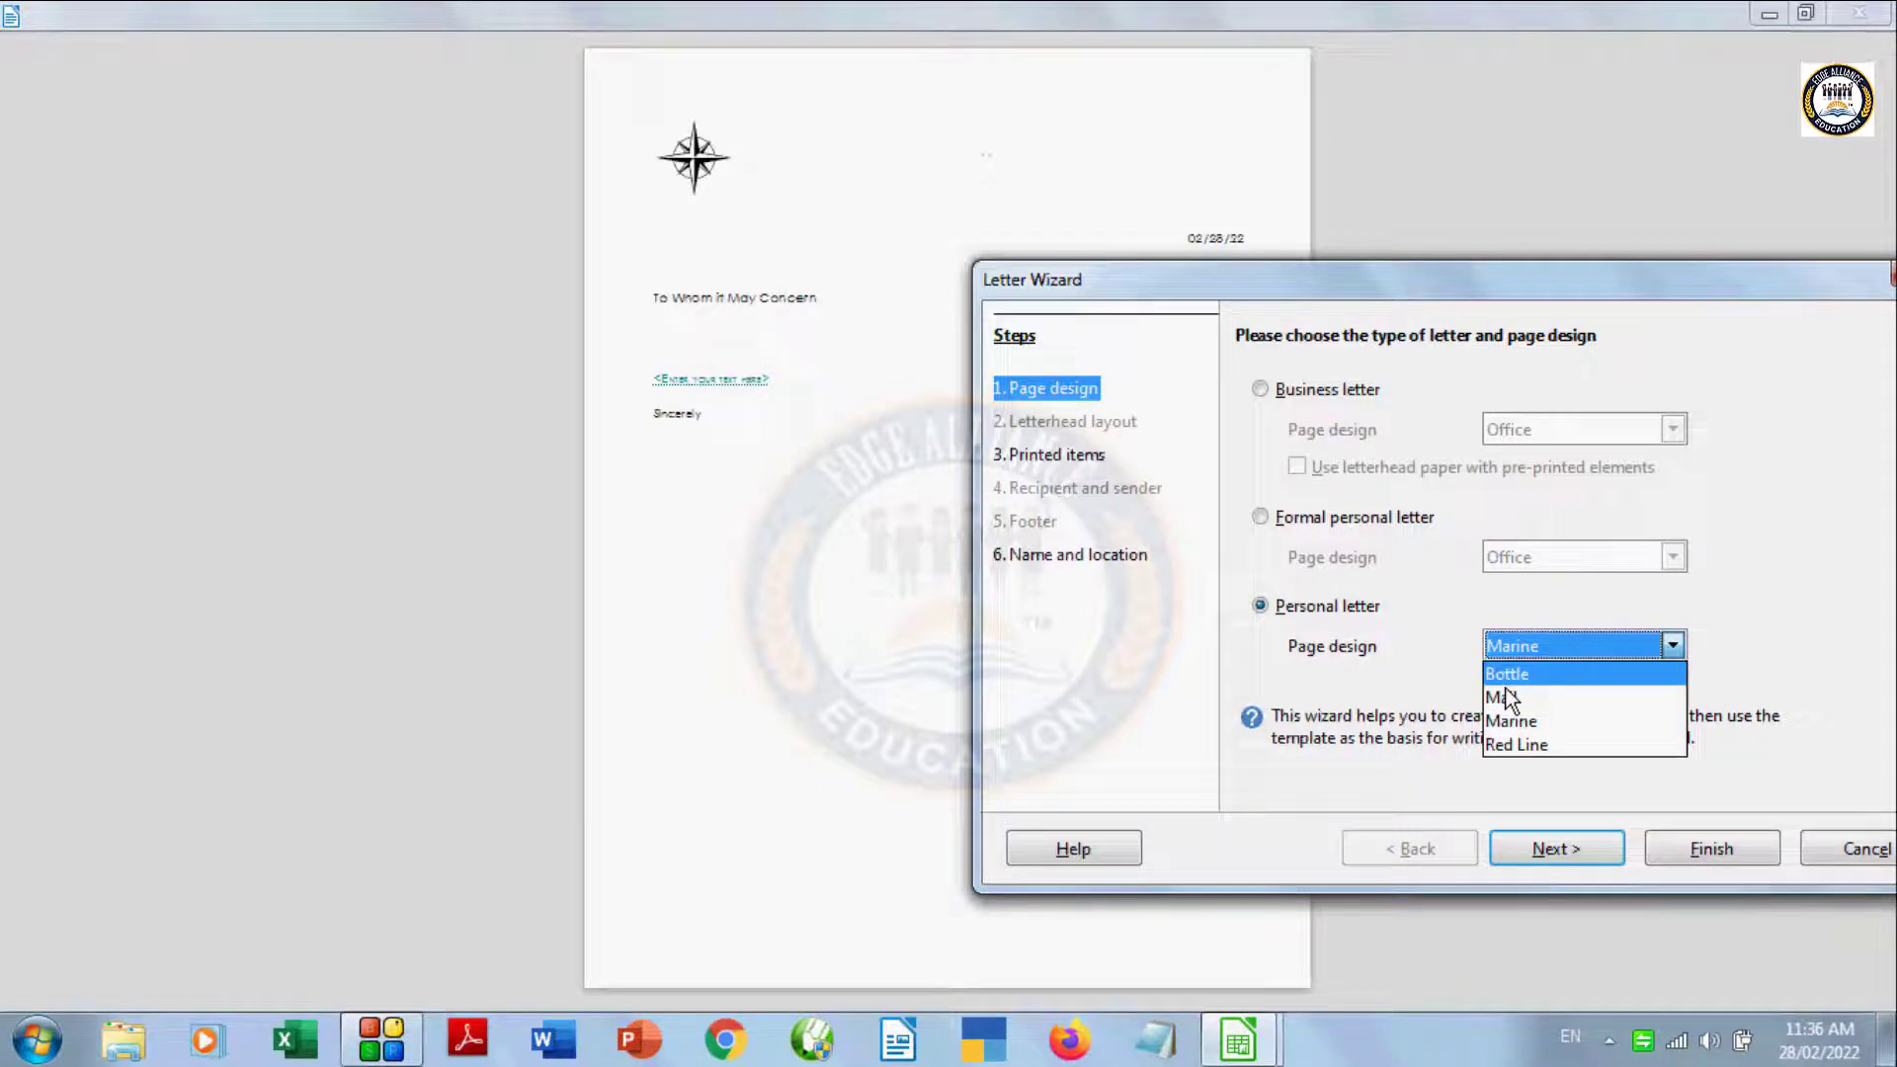
left_click(1504, 698)
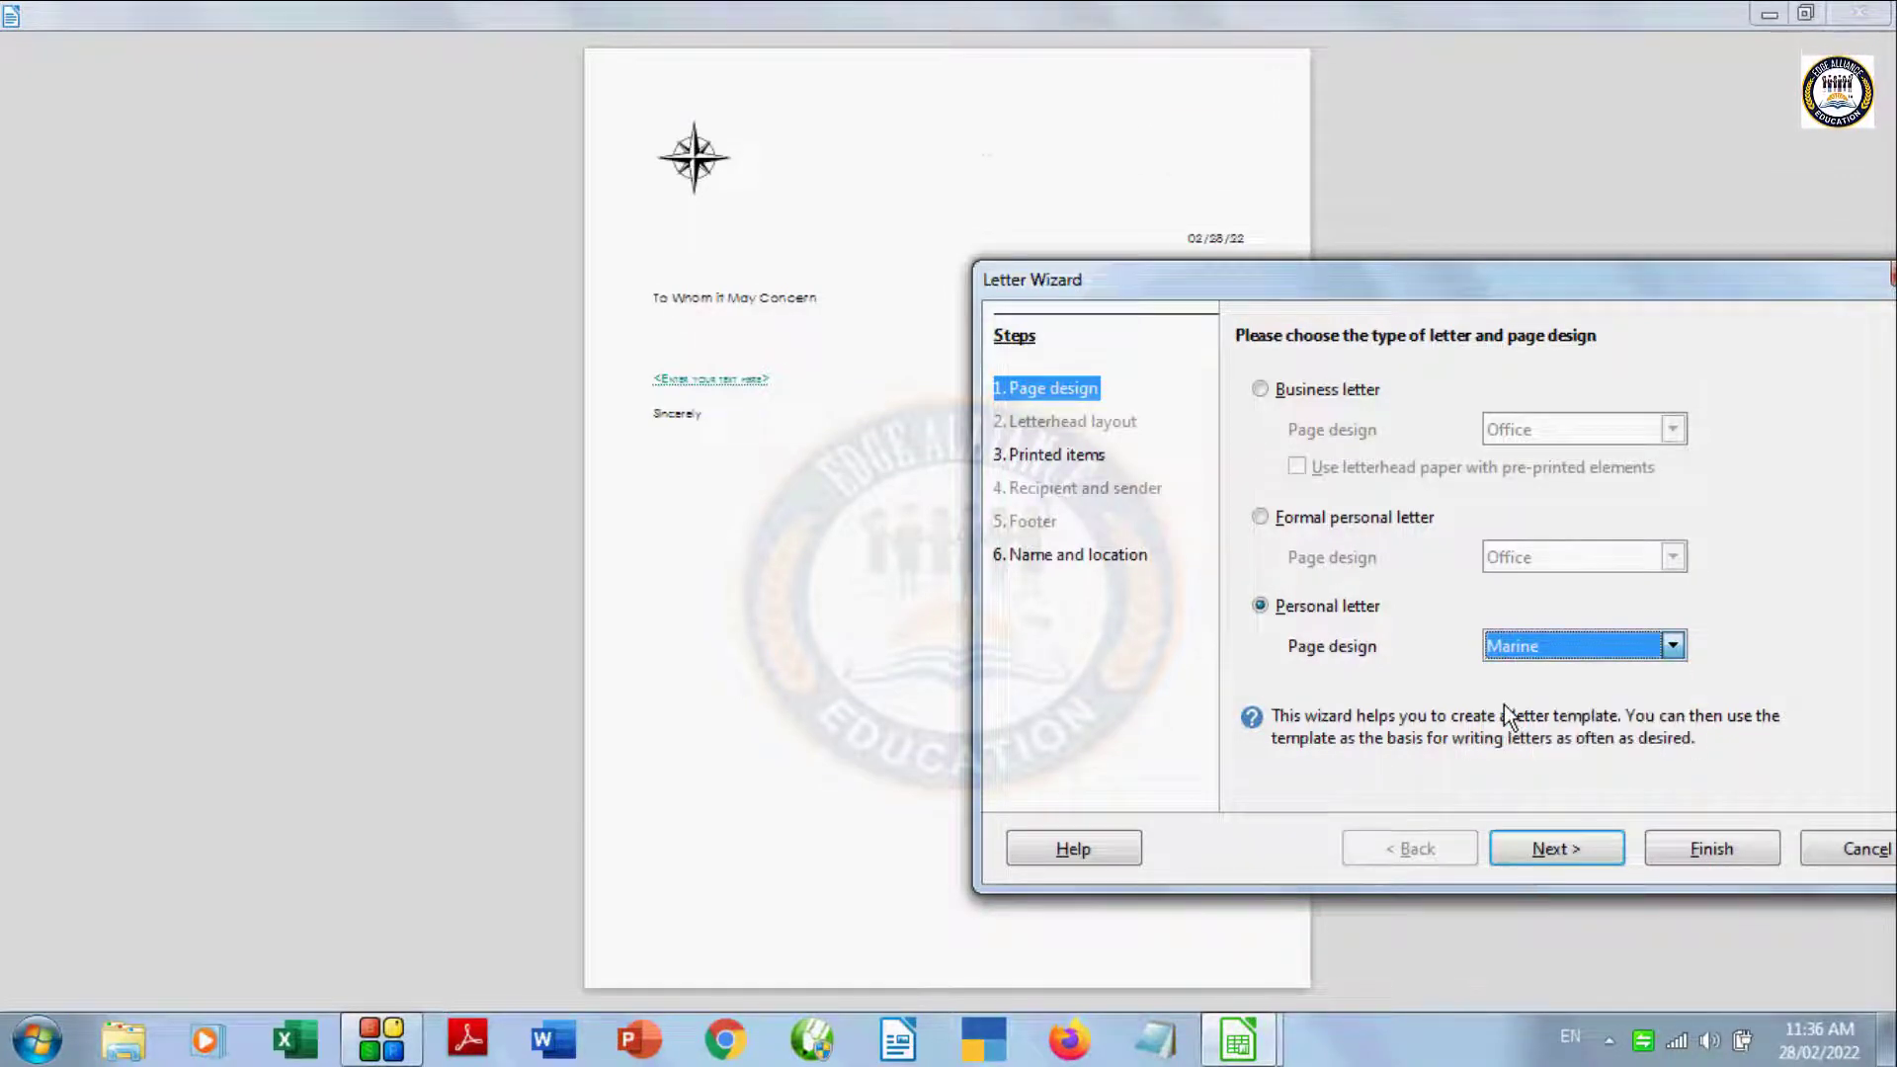
Step: Go to the Printed items step and set the salutation to Hello
left_click(1568, 848)
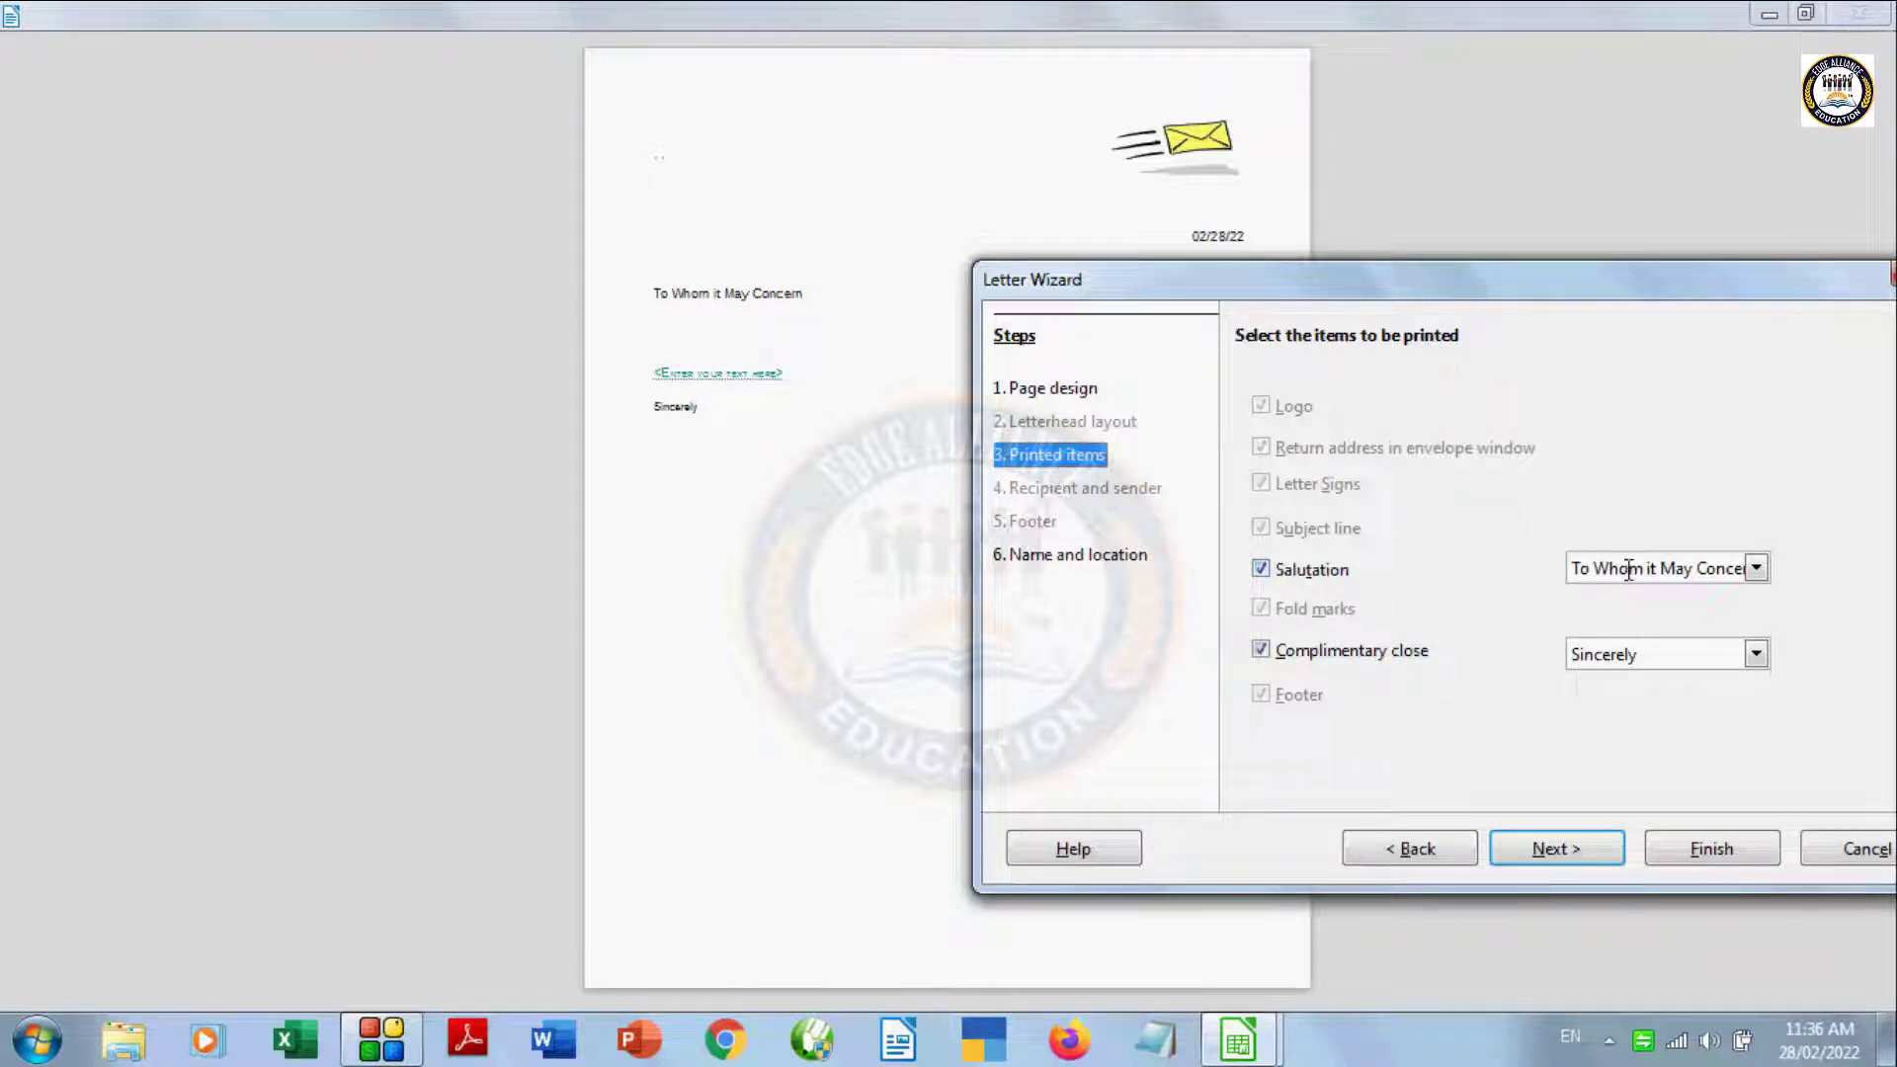
left_click(1757, 568)
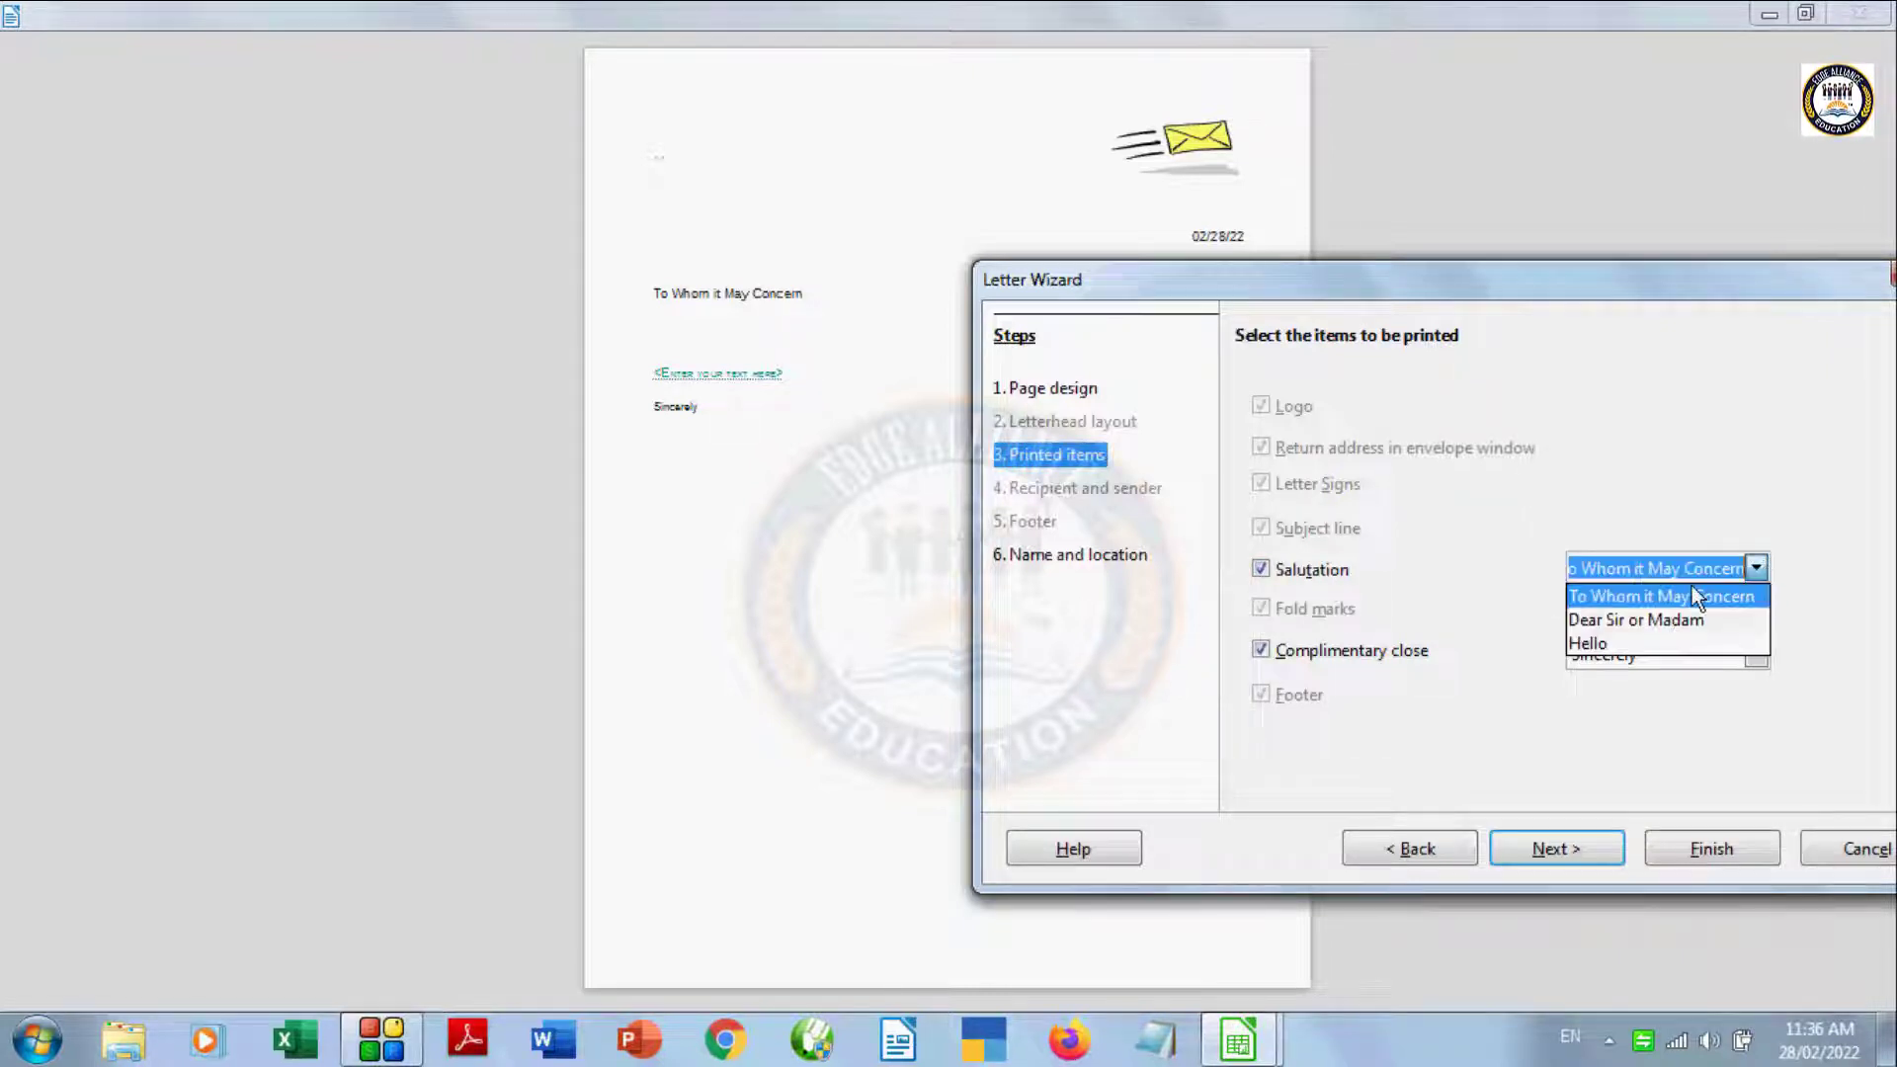
left_click(1649, 622)
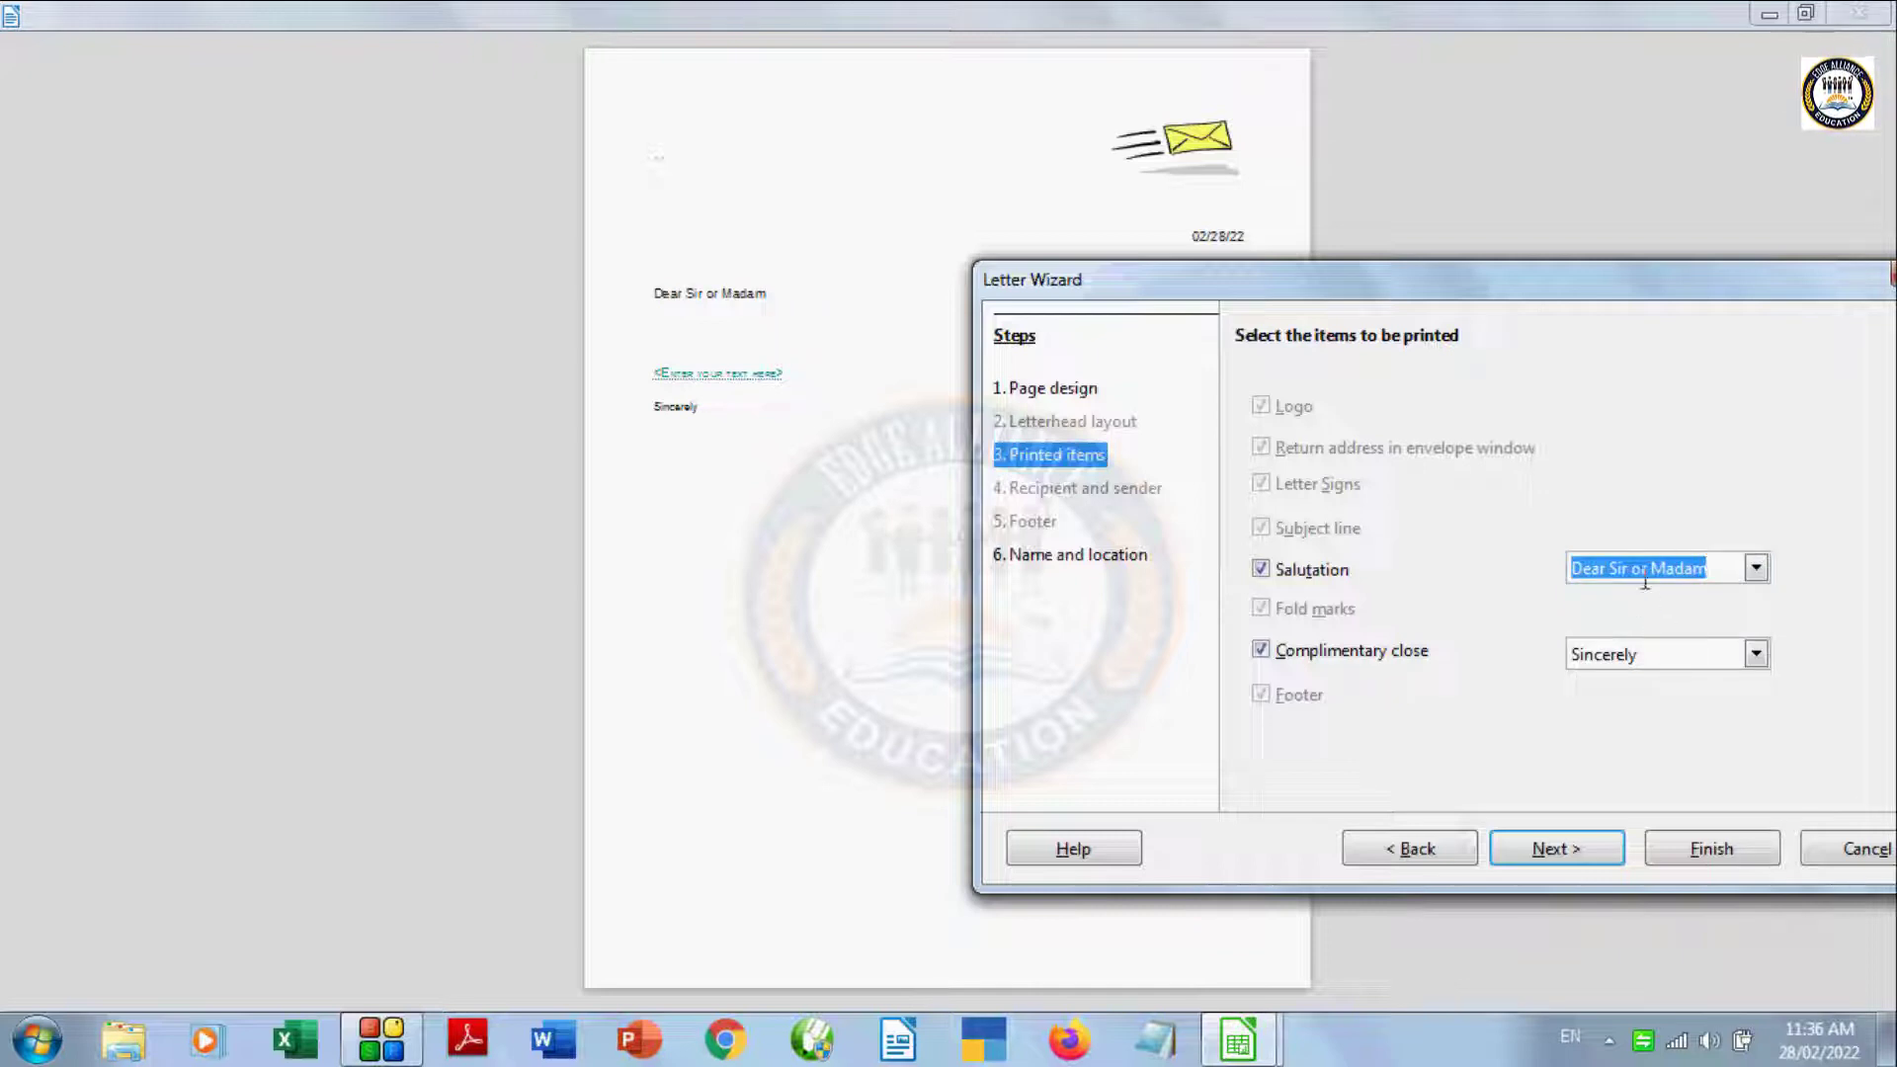
left_click(1755, 568)
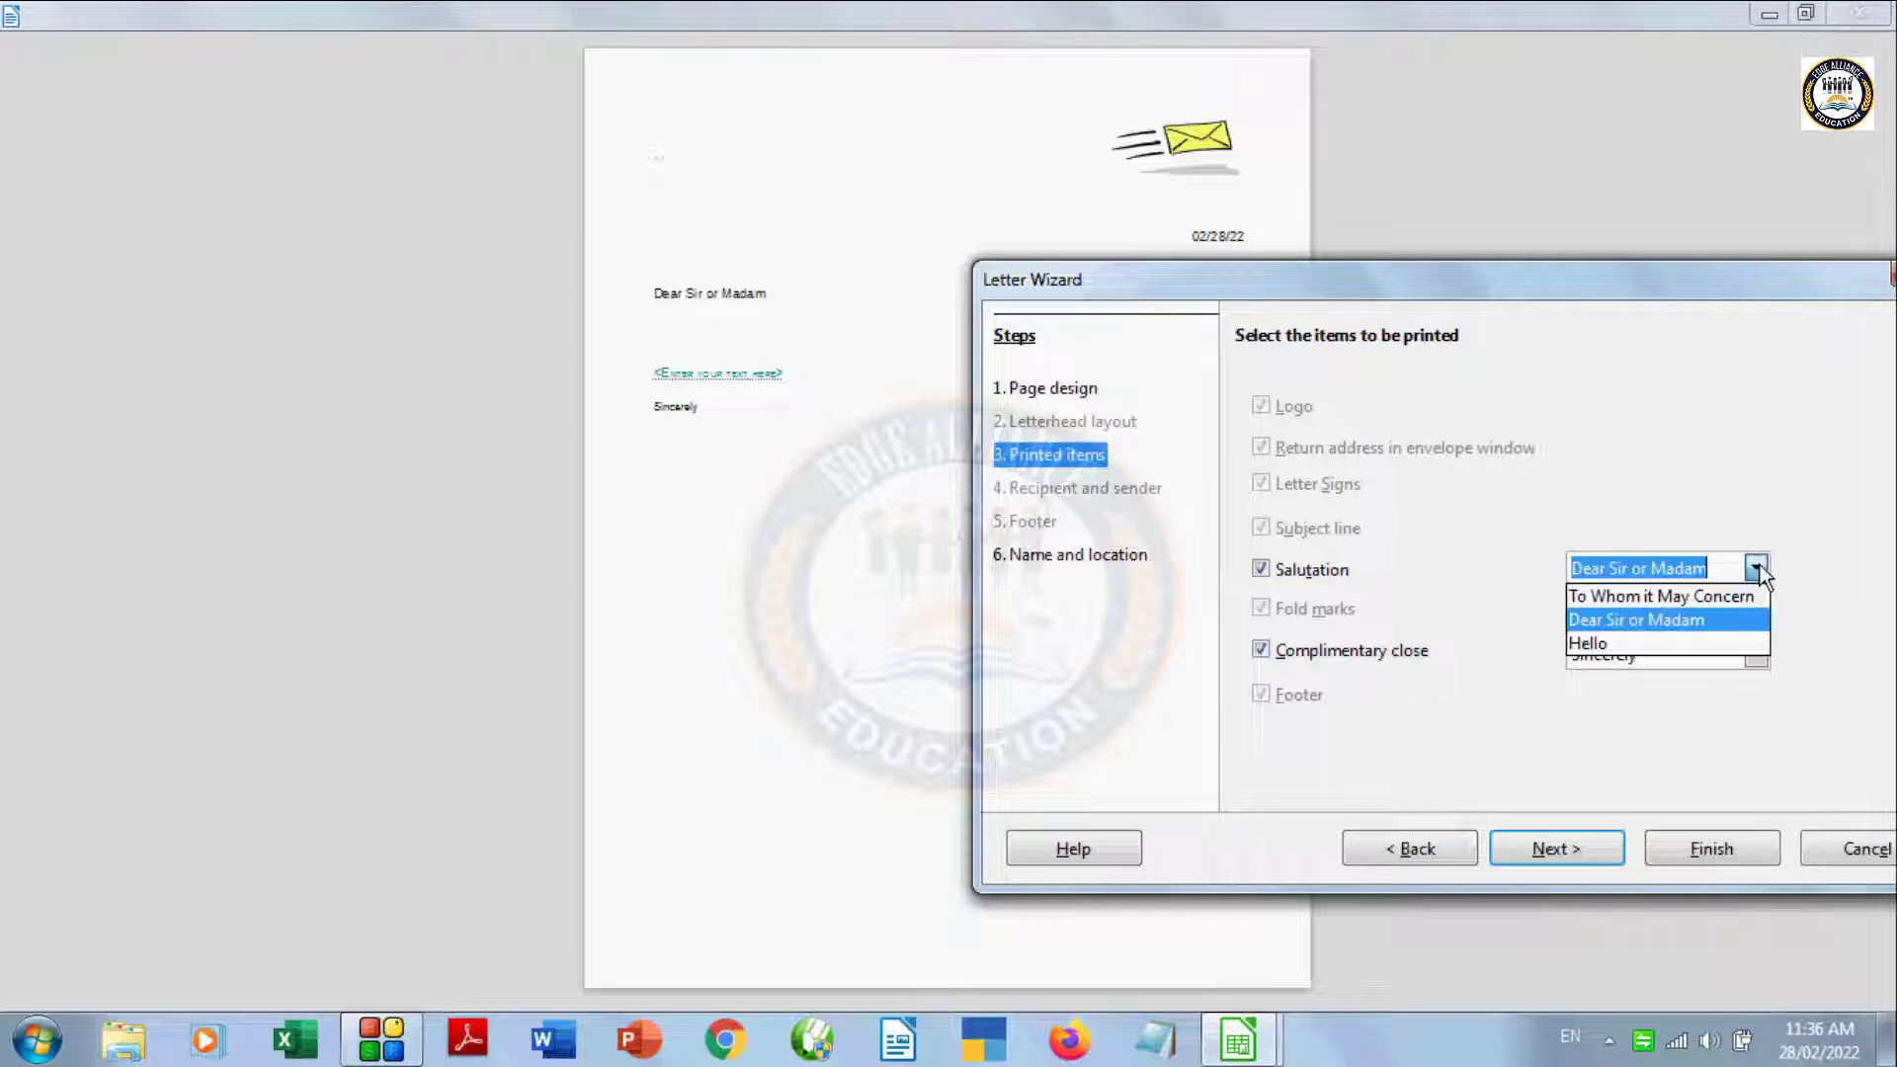
left_click(1657, 644)
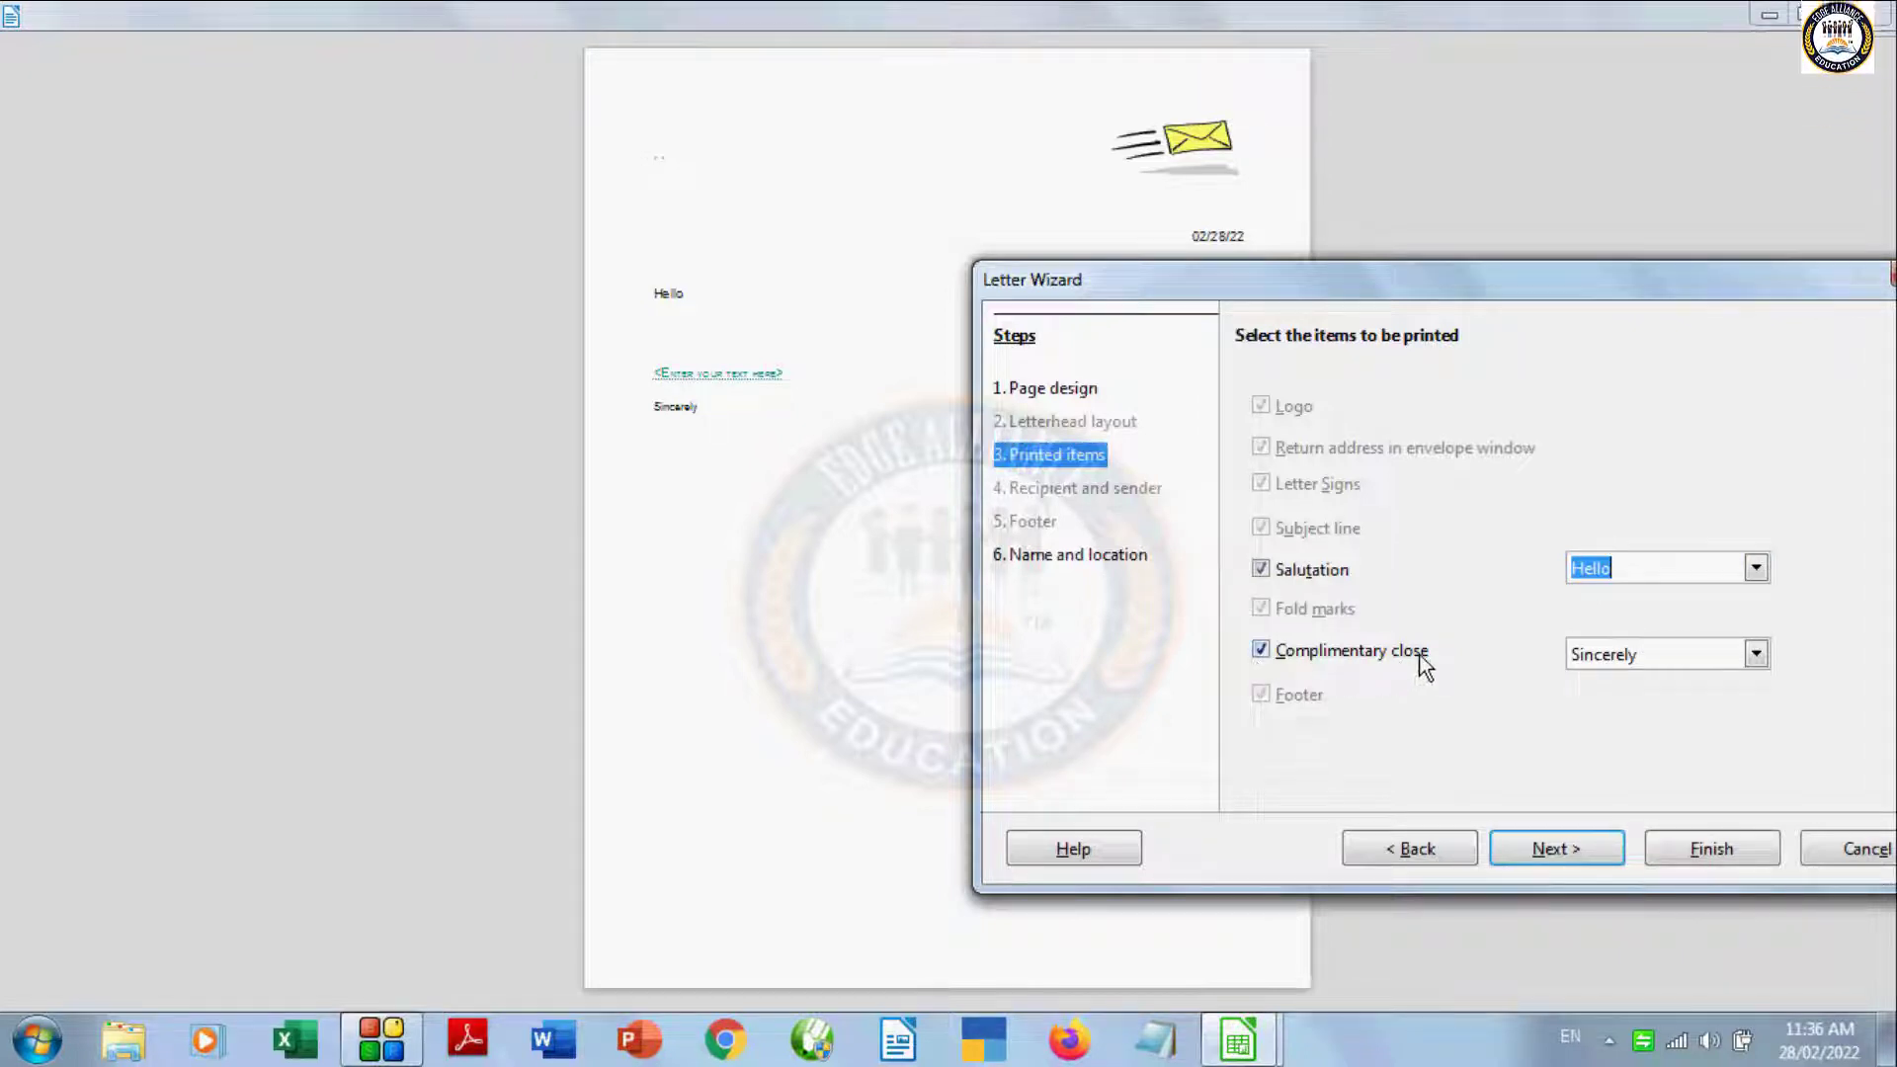
Step: Set the complimentary close to Sincerely after trying Best regards and Cheers
left_click(1756, 654)
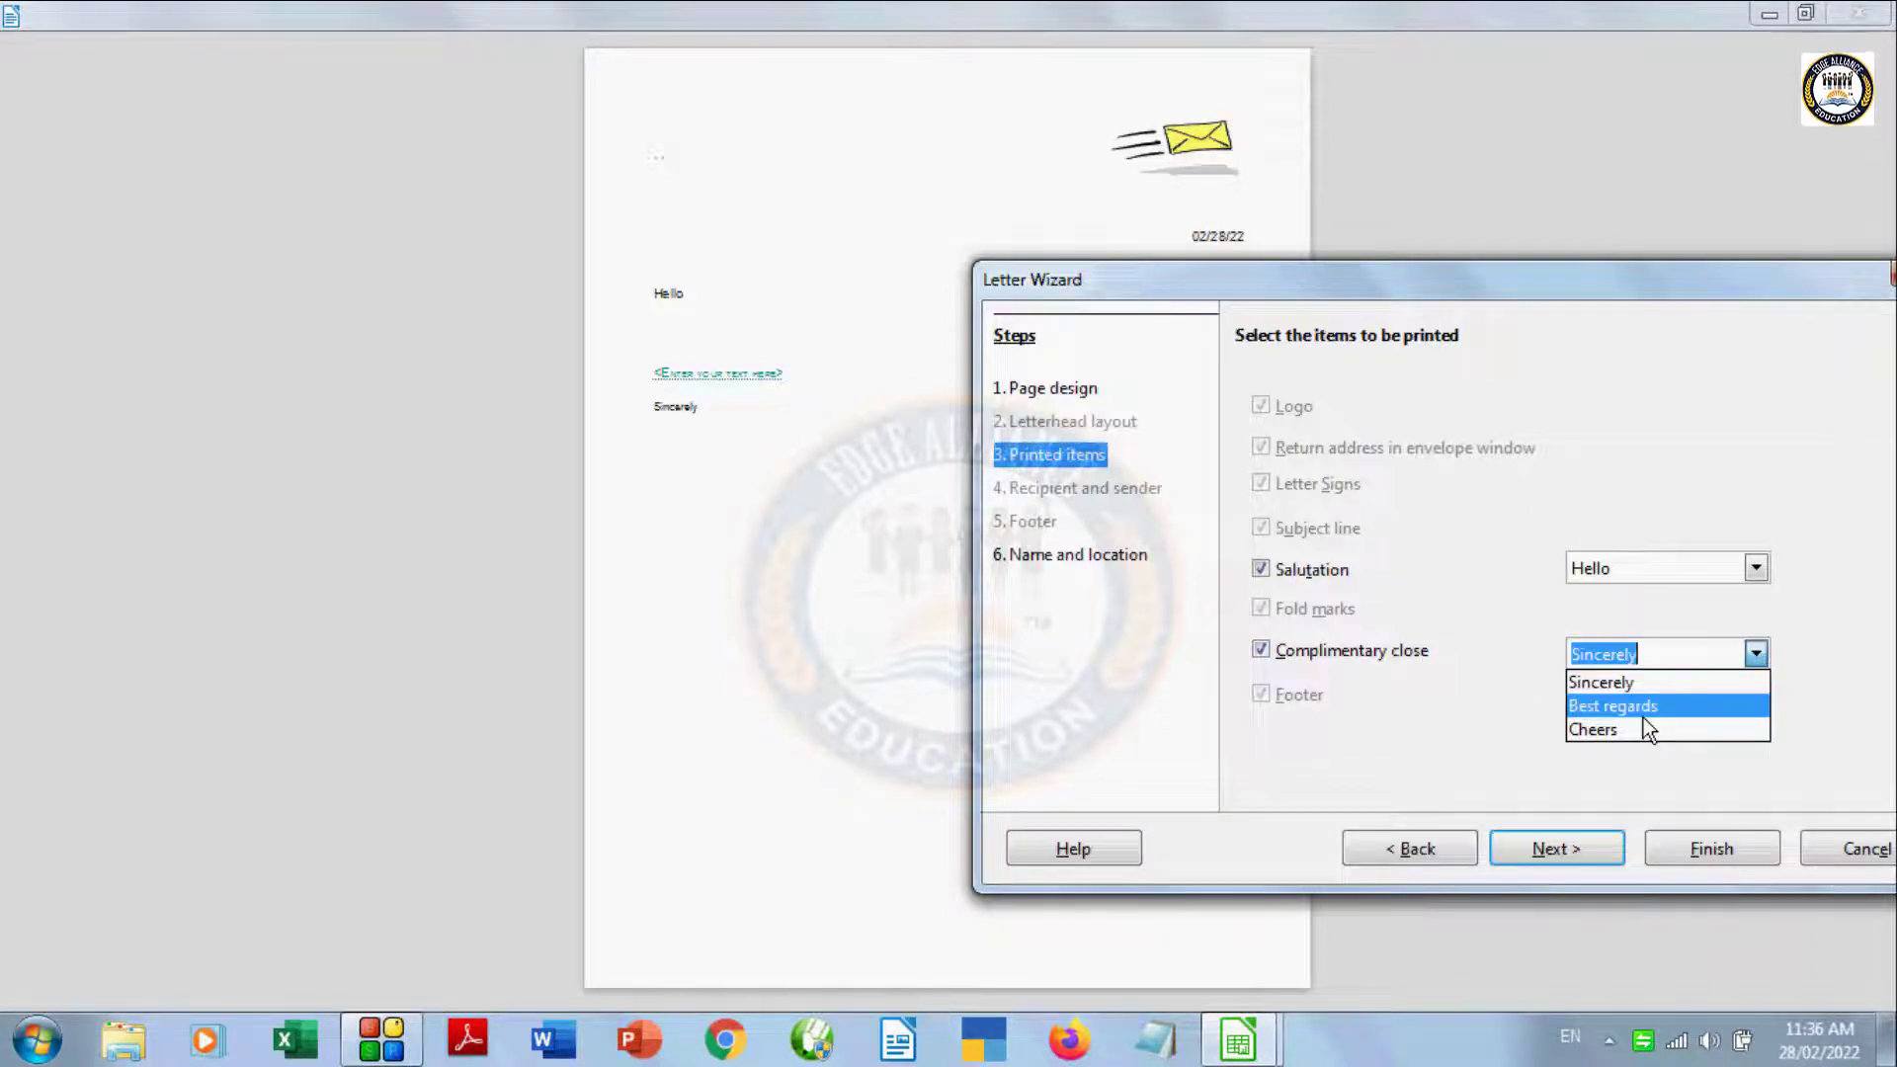
left_click(1642, 708)
left_click(1755, 655)
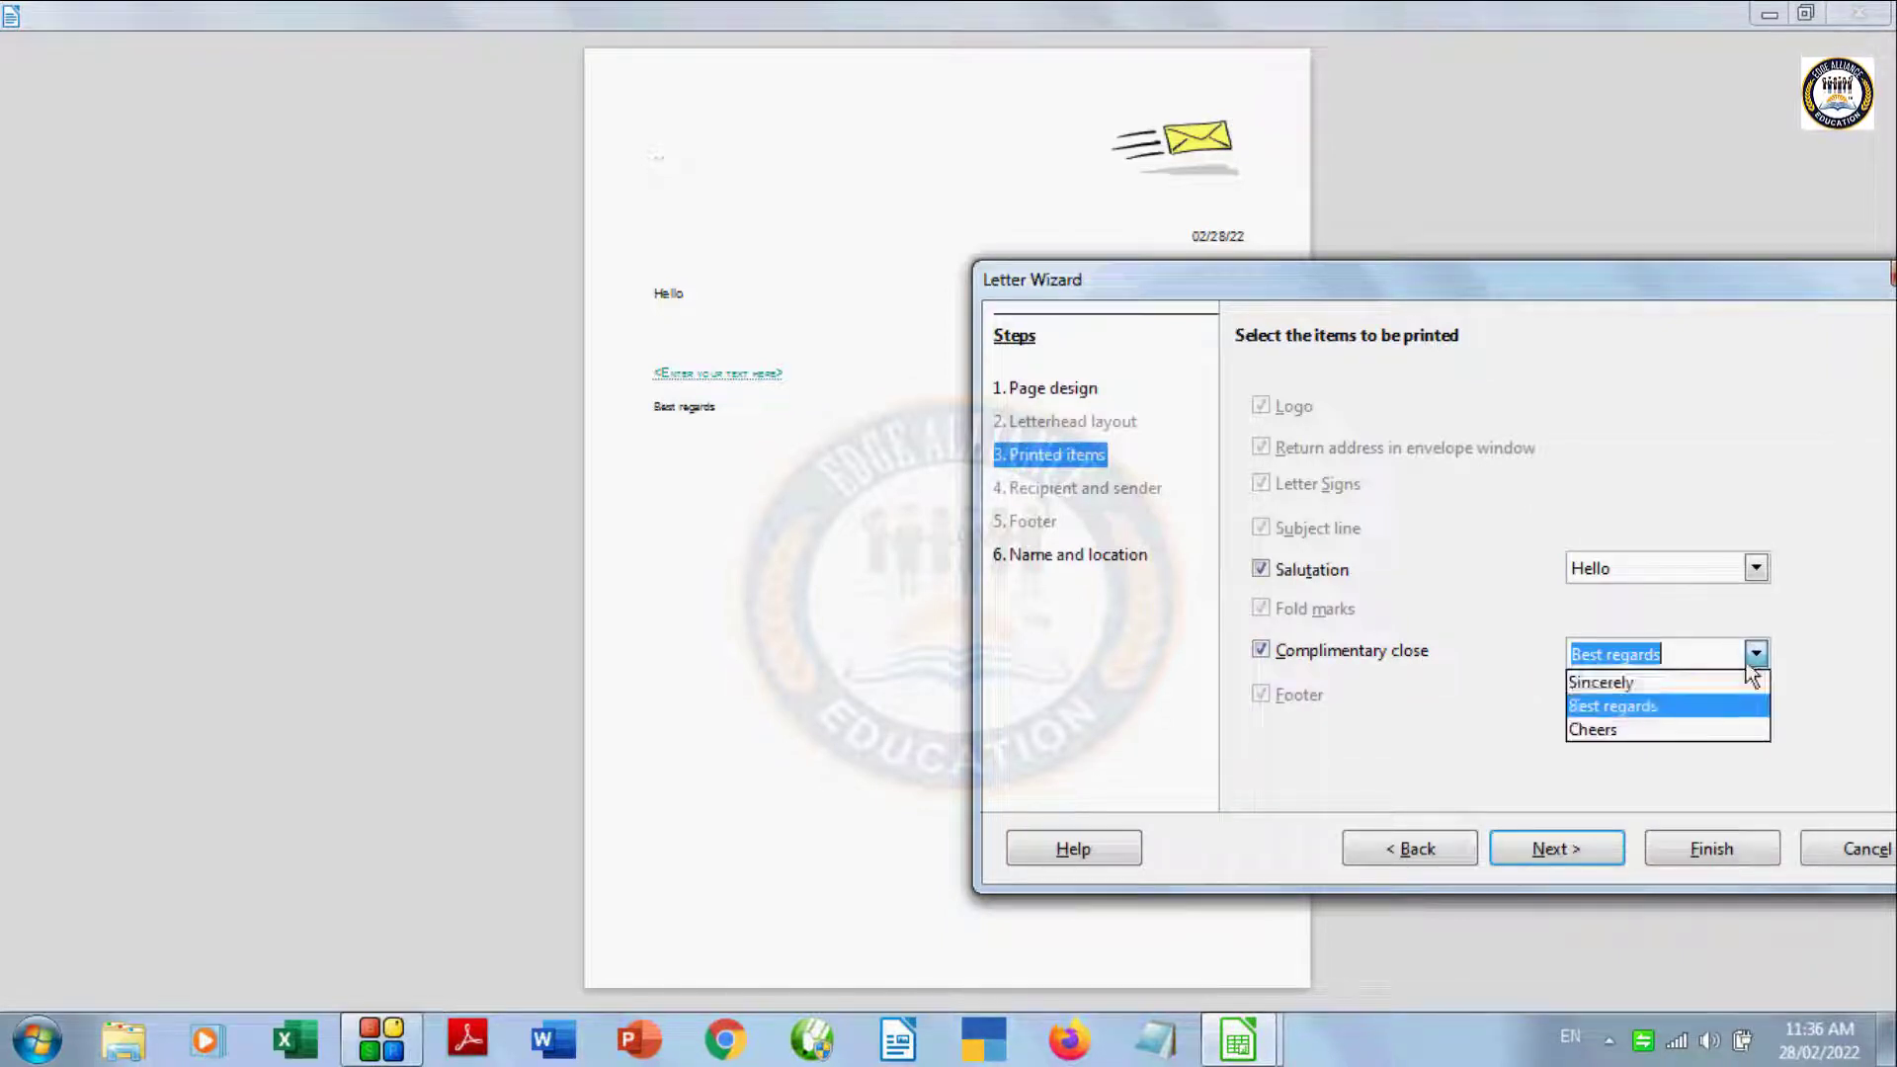
left_click(1644, 728)
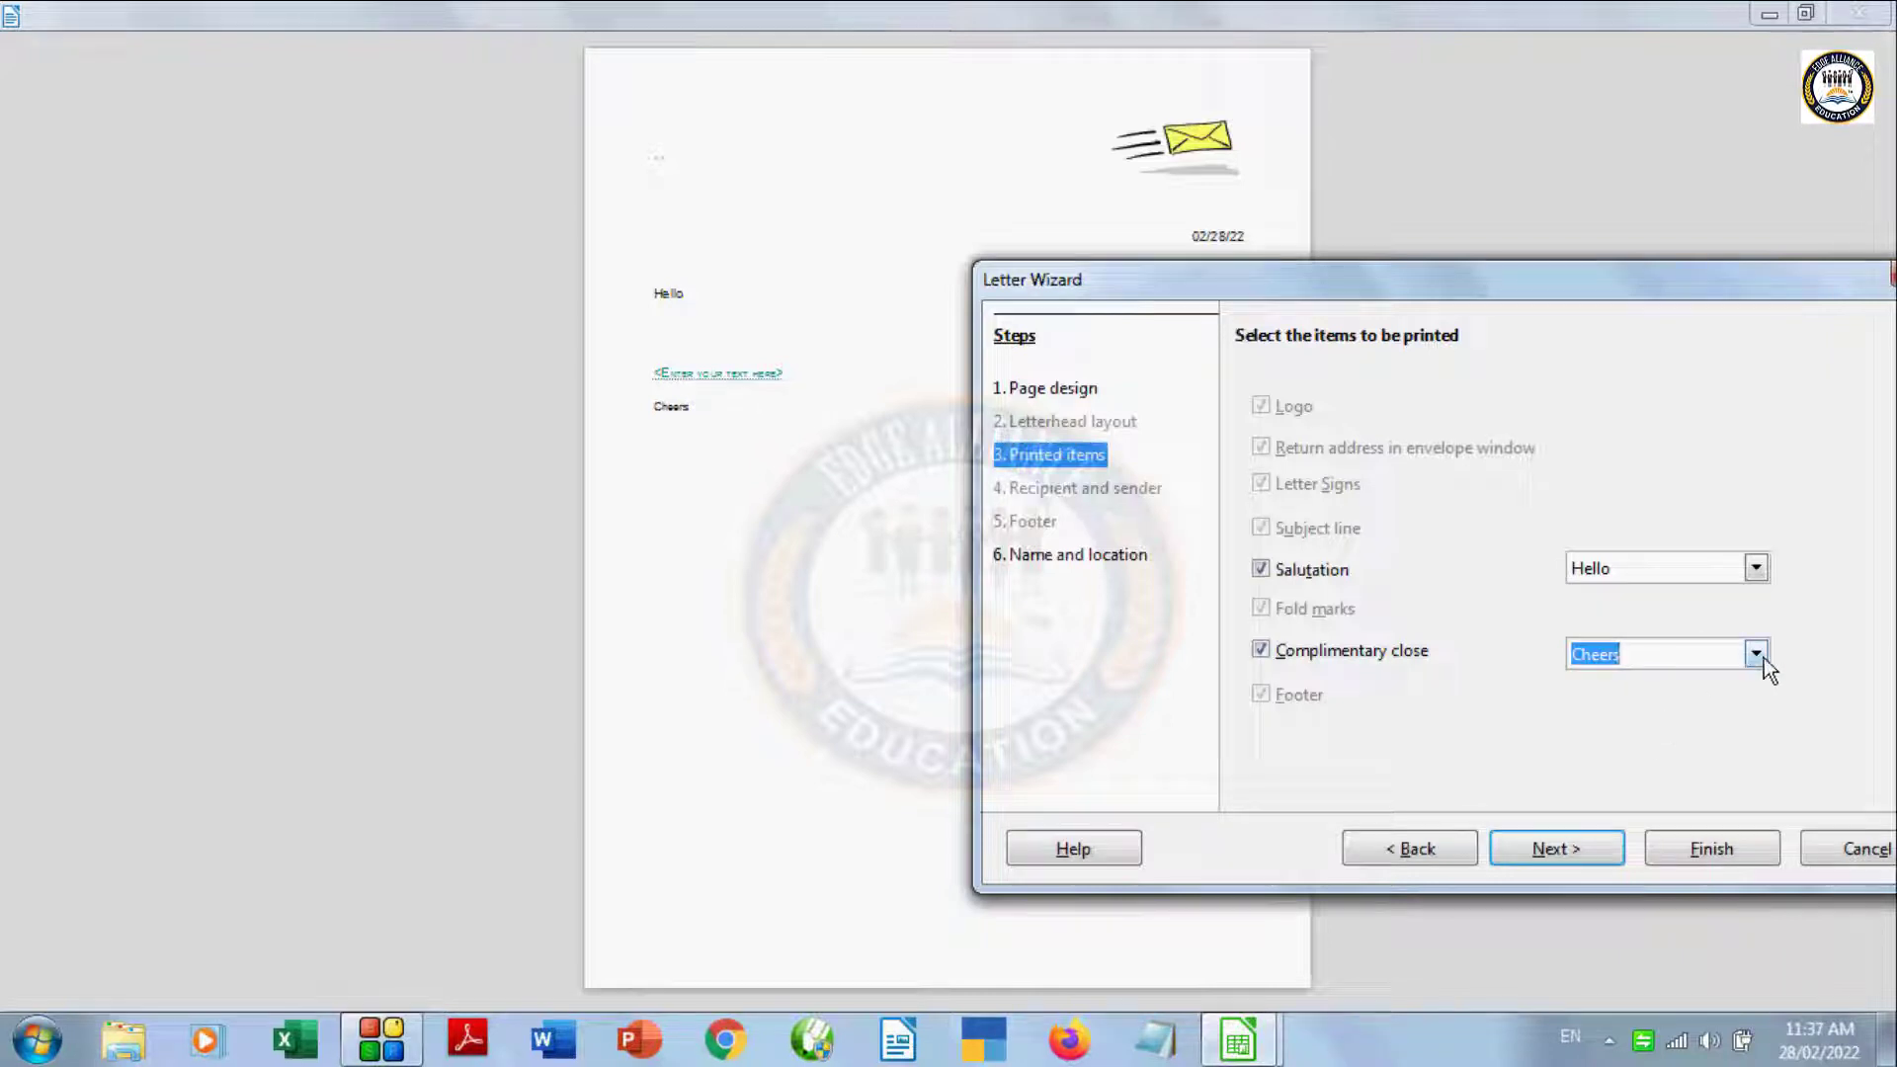
left_click(1757, 656)
left_click(1648, 684)
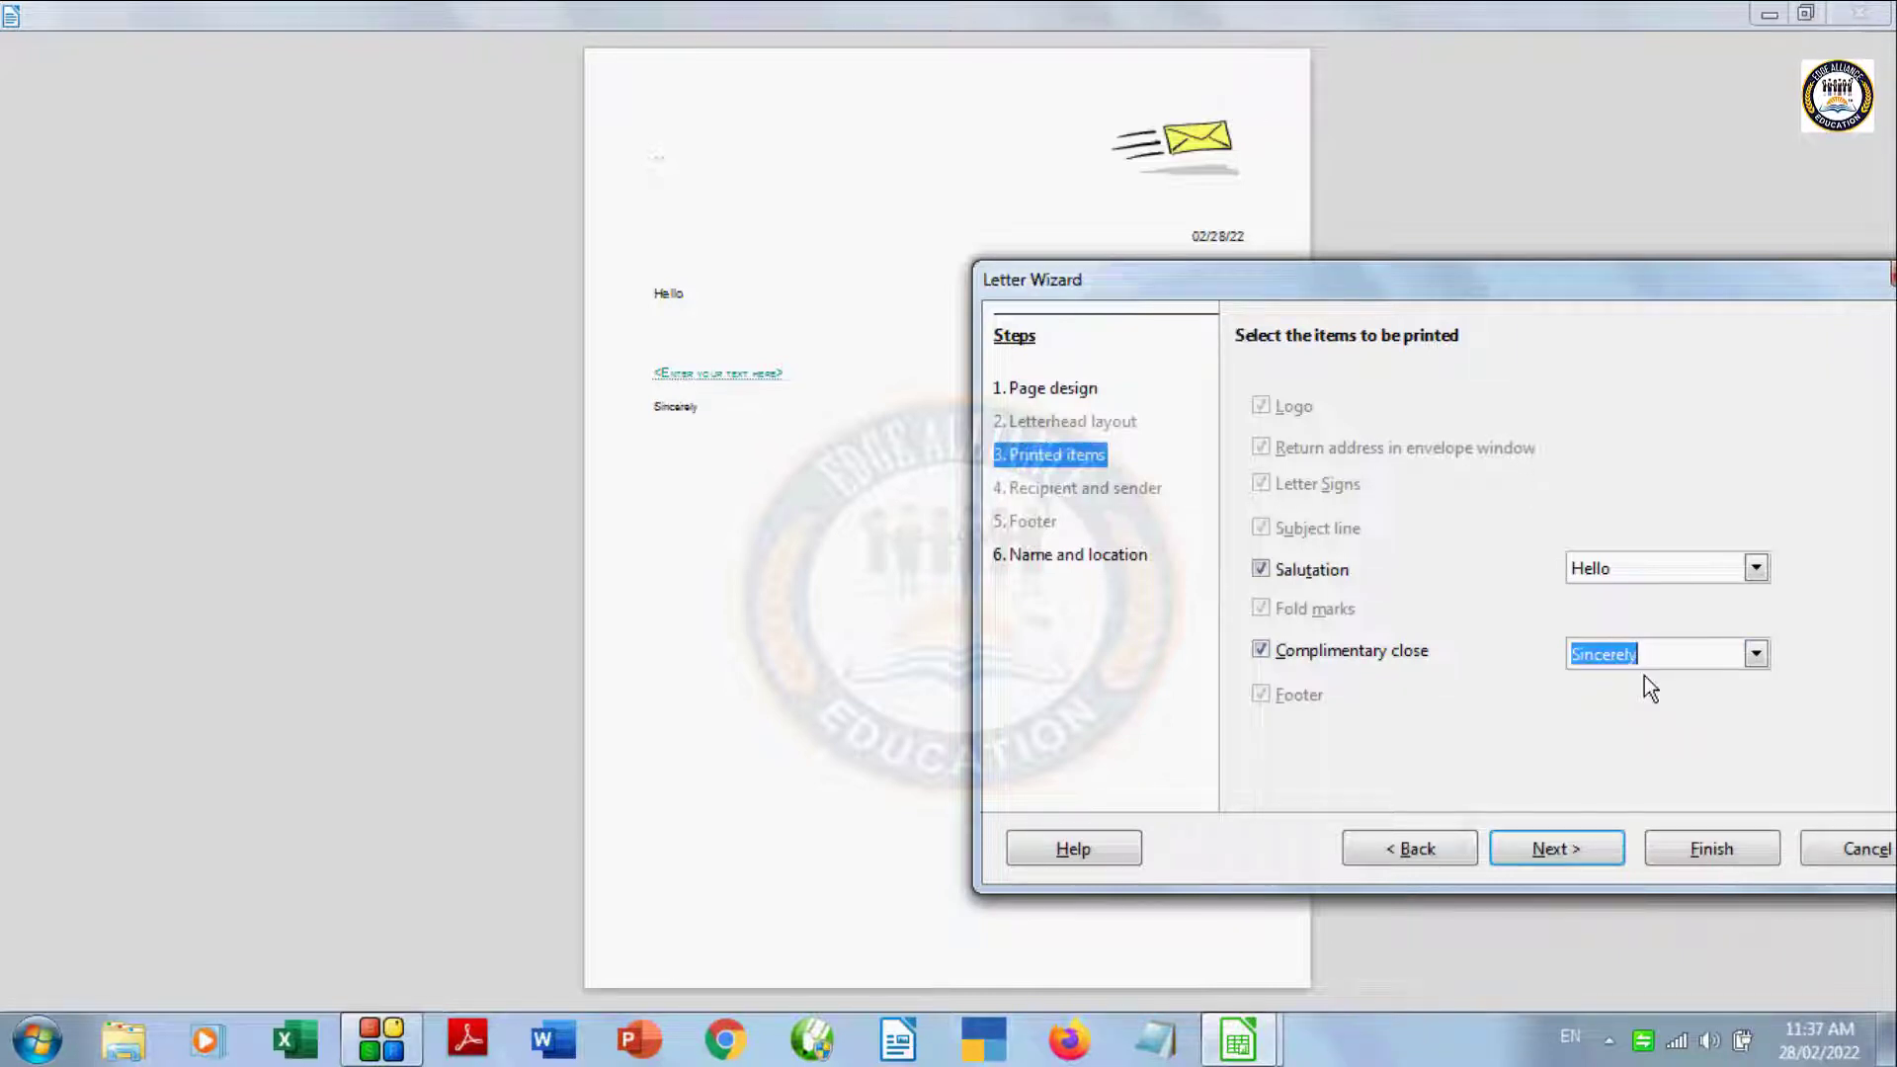
Step: Finish the Letter Wizard and overwrite the existing template, producing Untitled 2
left_click(1591, 850)
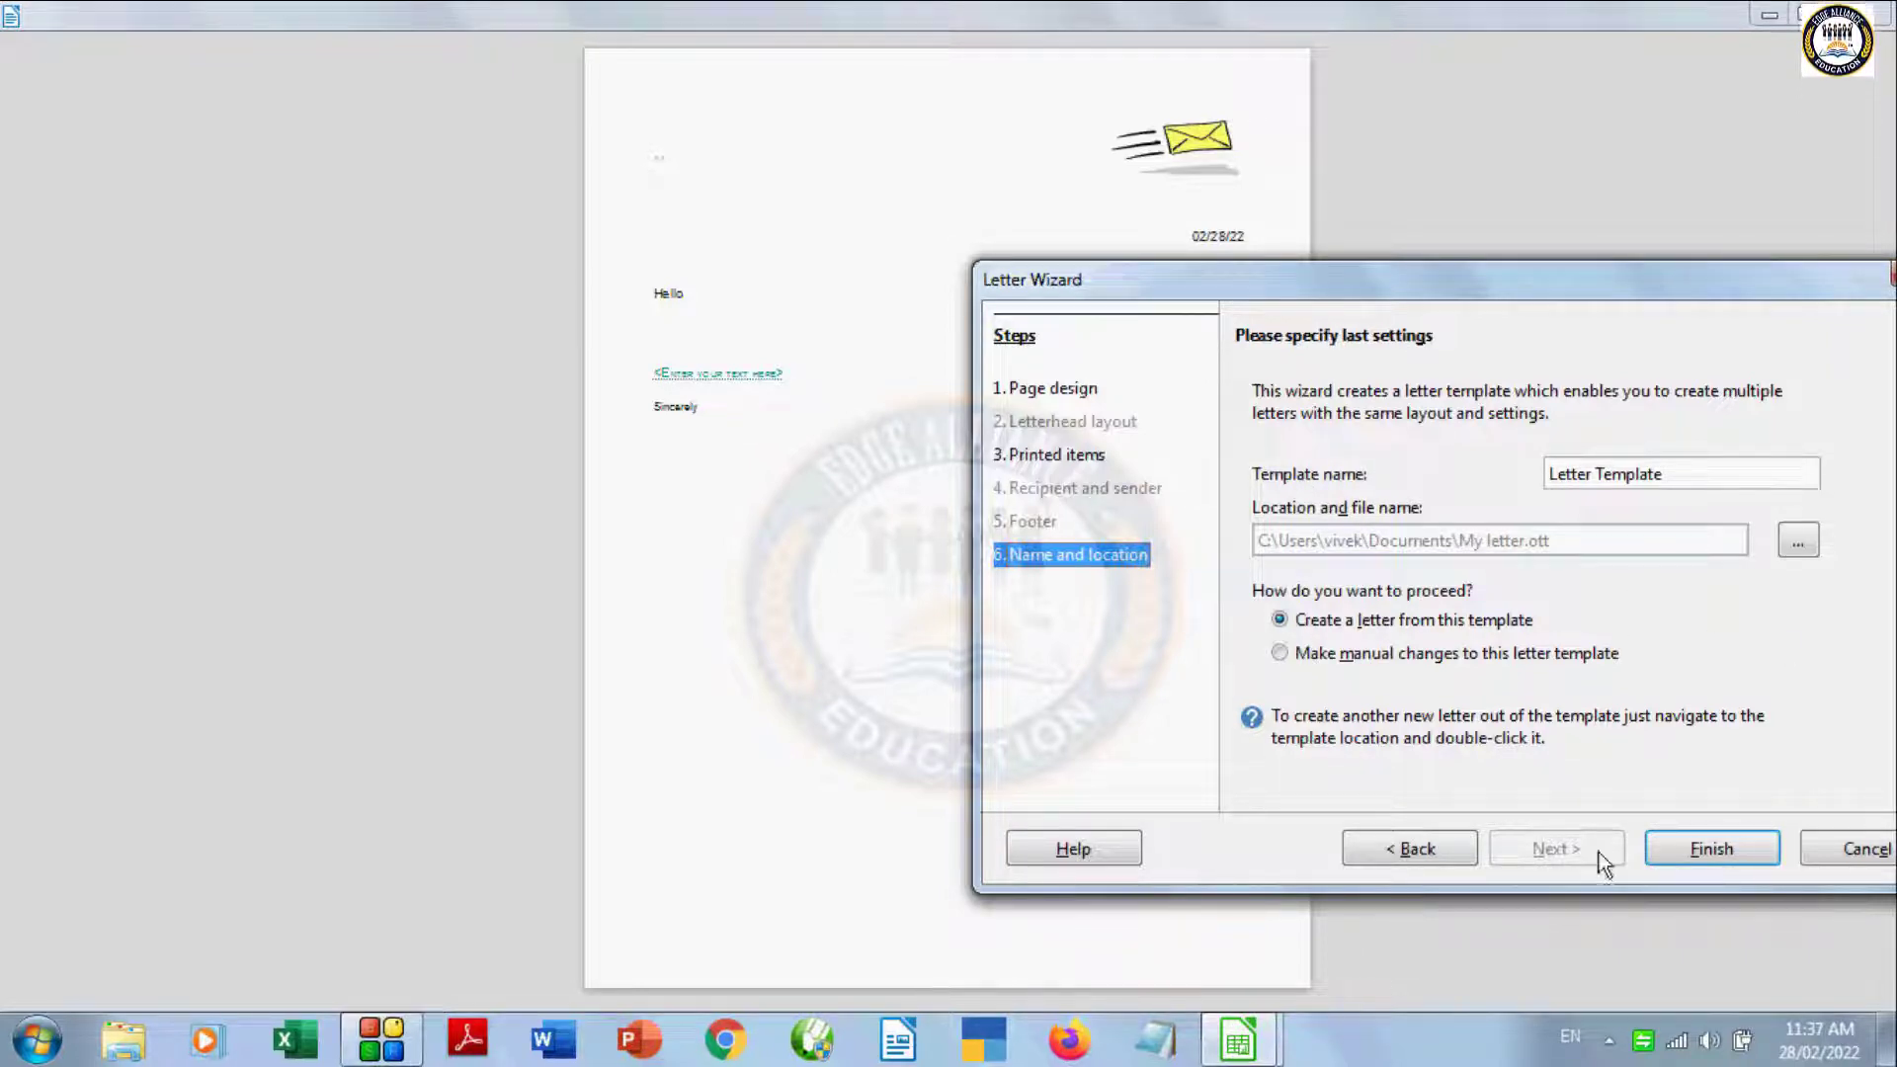
left_click(1690, 847)
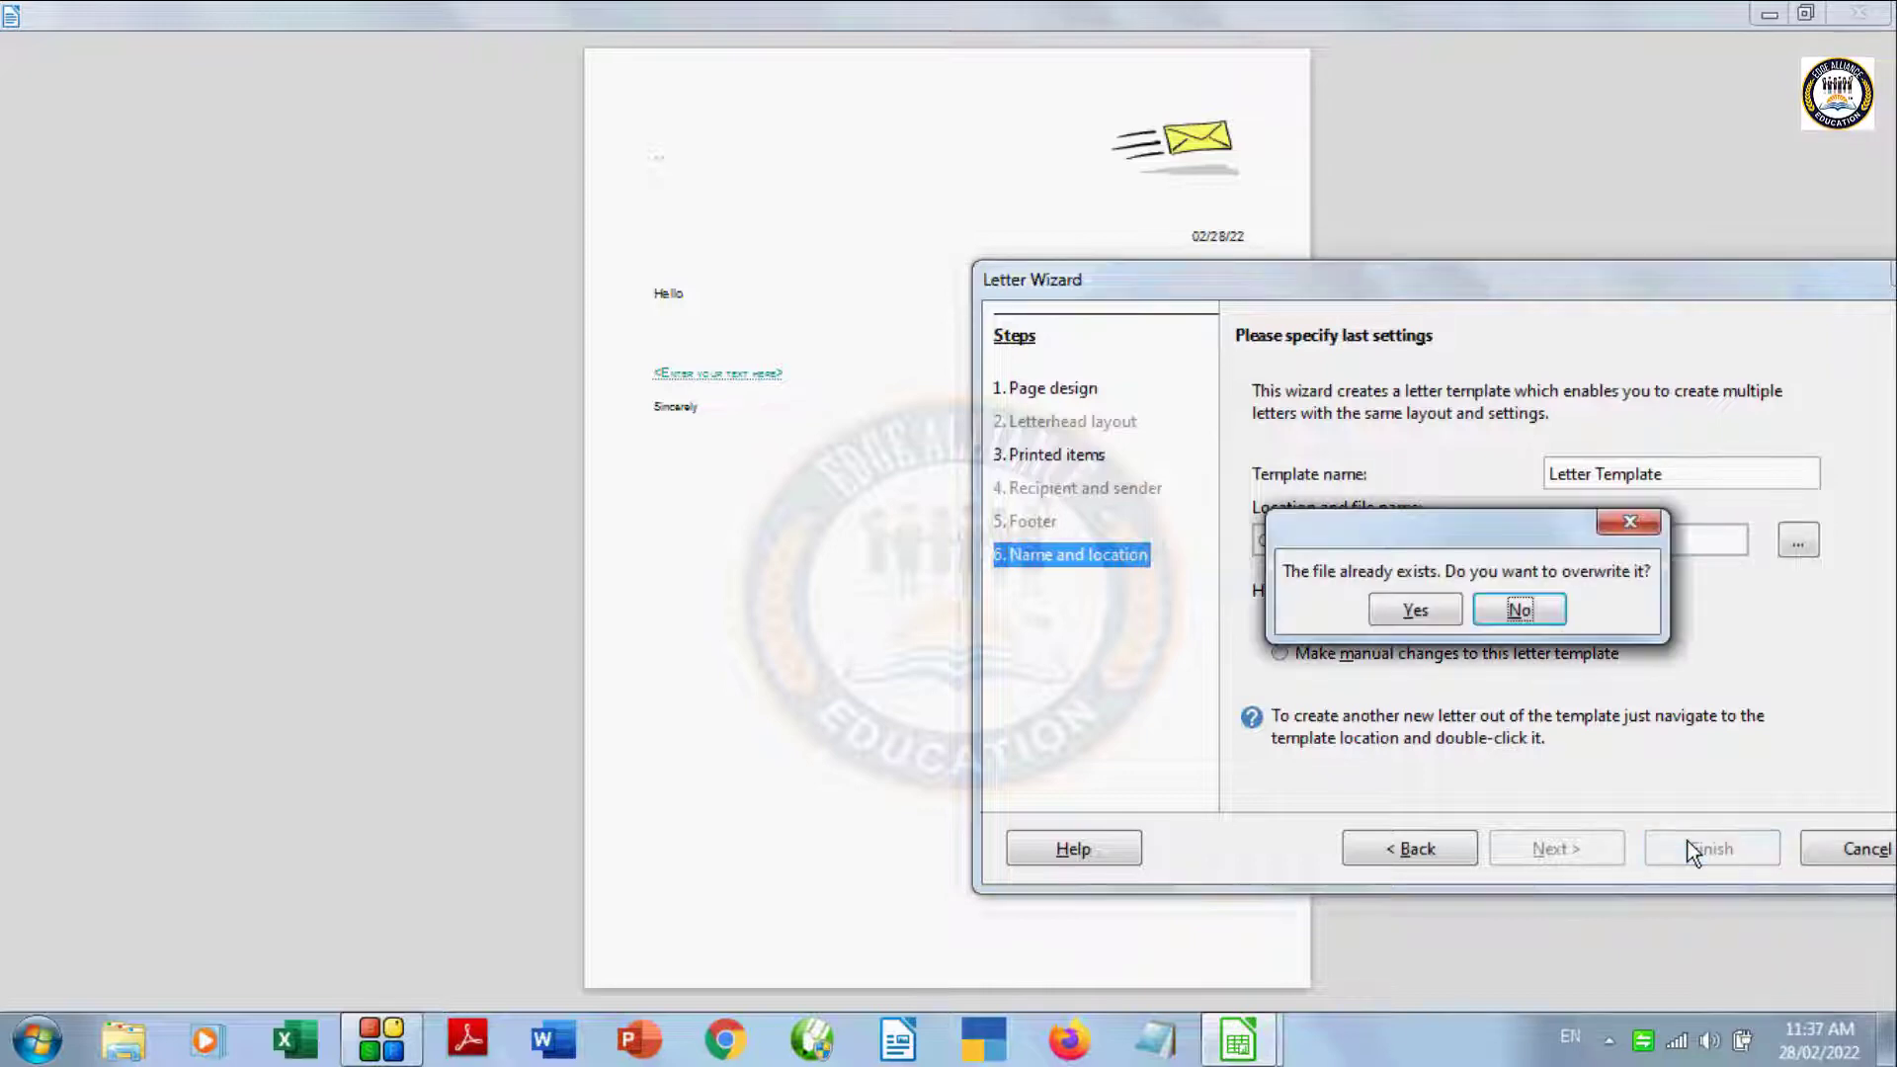
left_click(1404, 605)
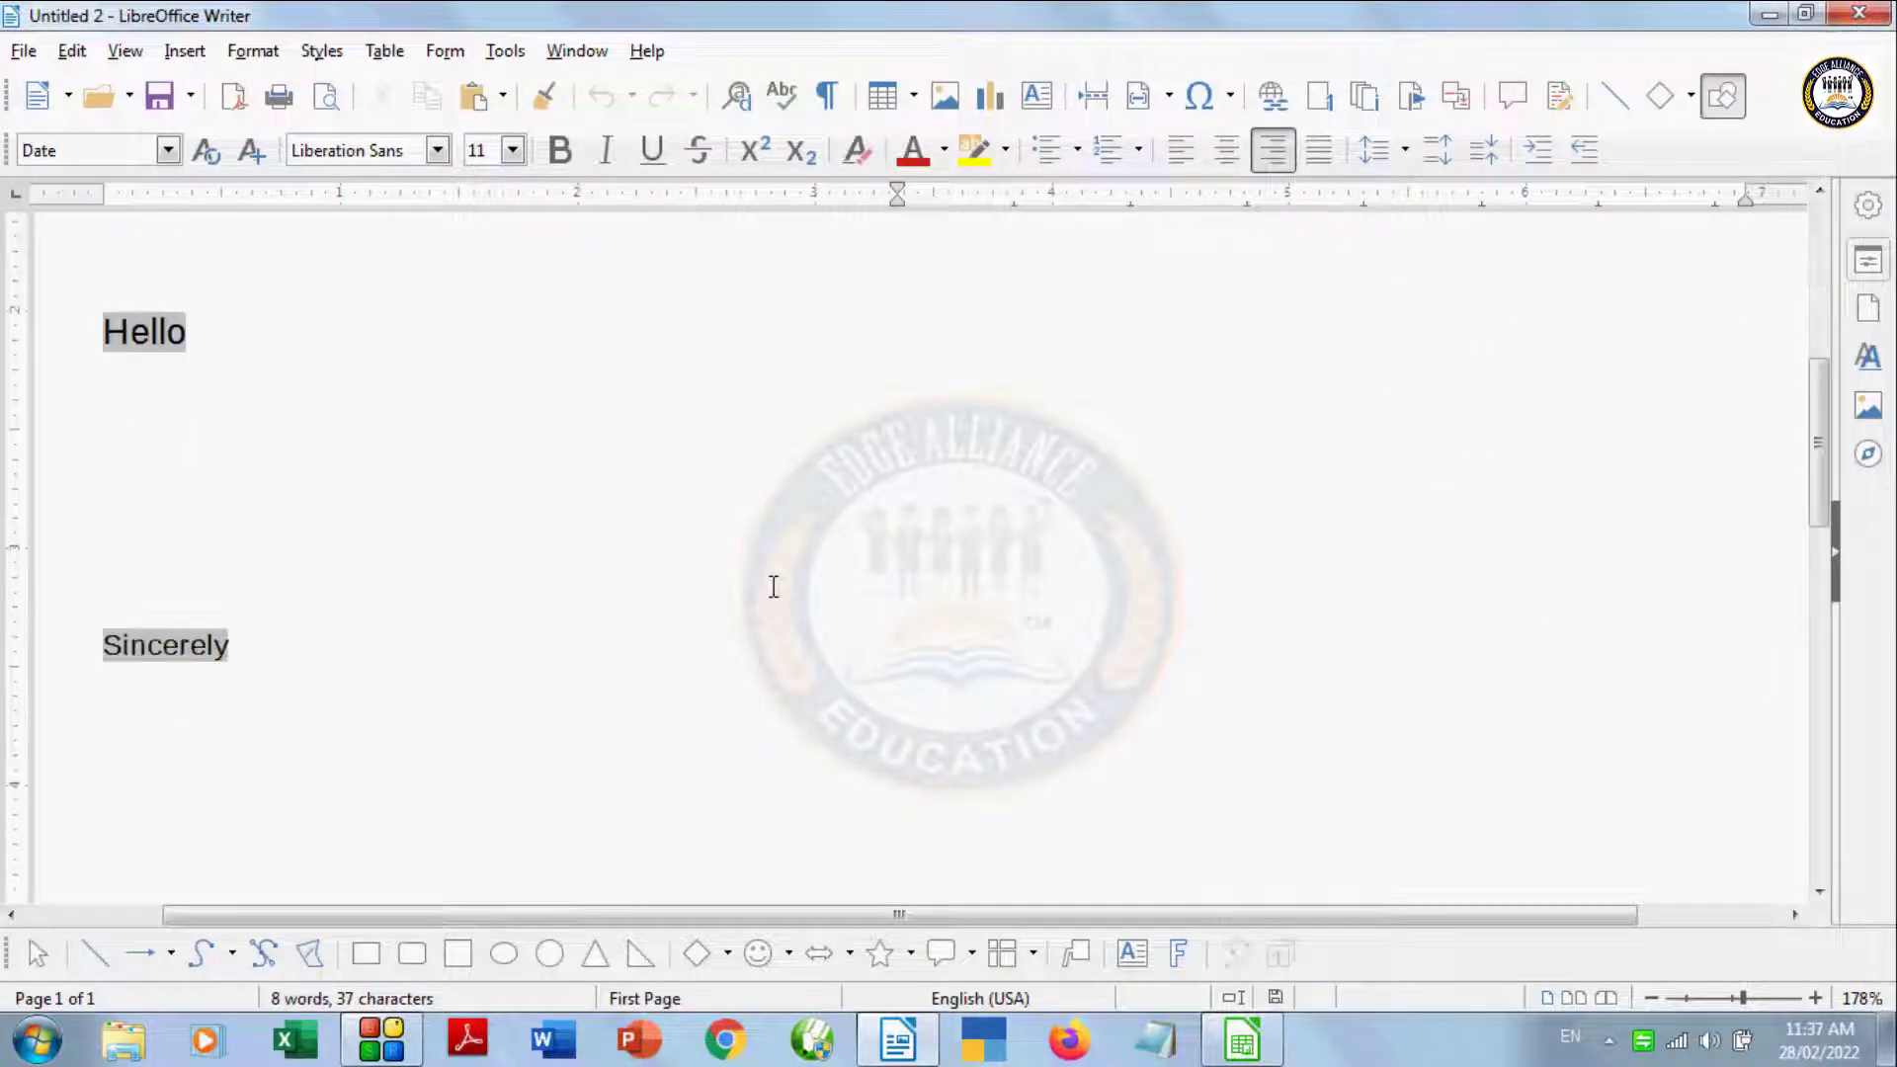
Step: Try =rand() on the blank line under Hello, then delete it
left_click(240, 555)
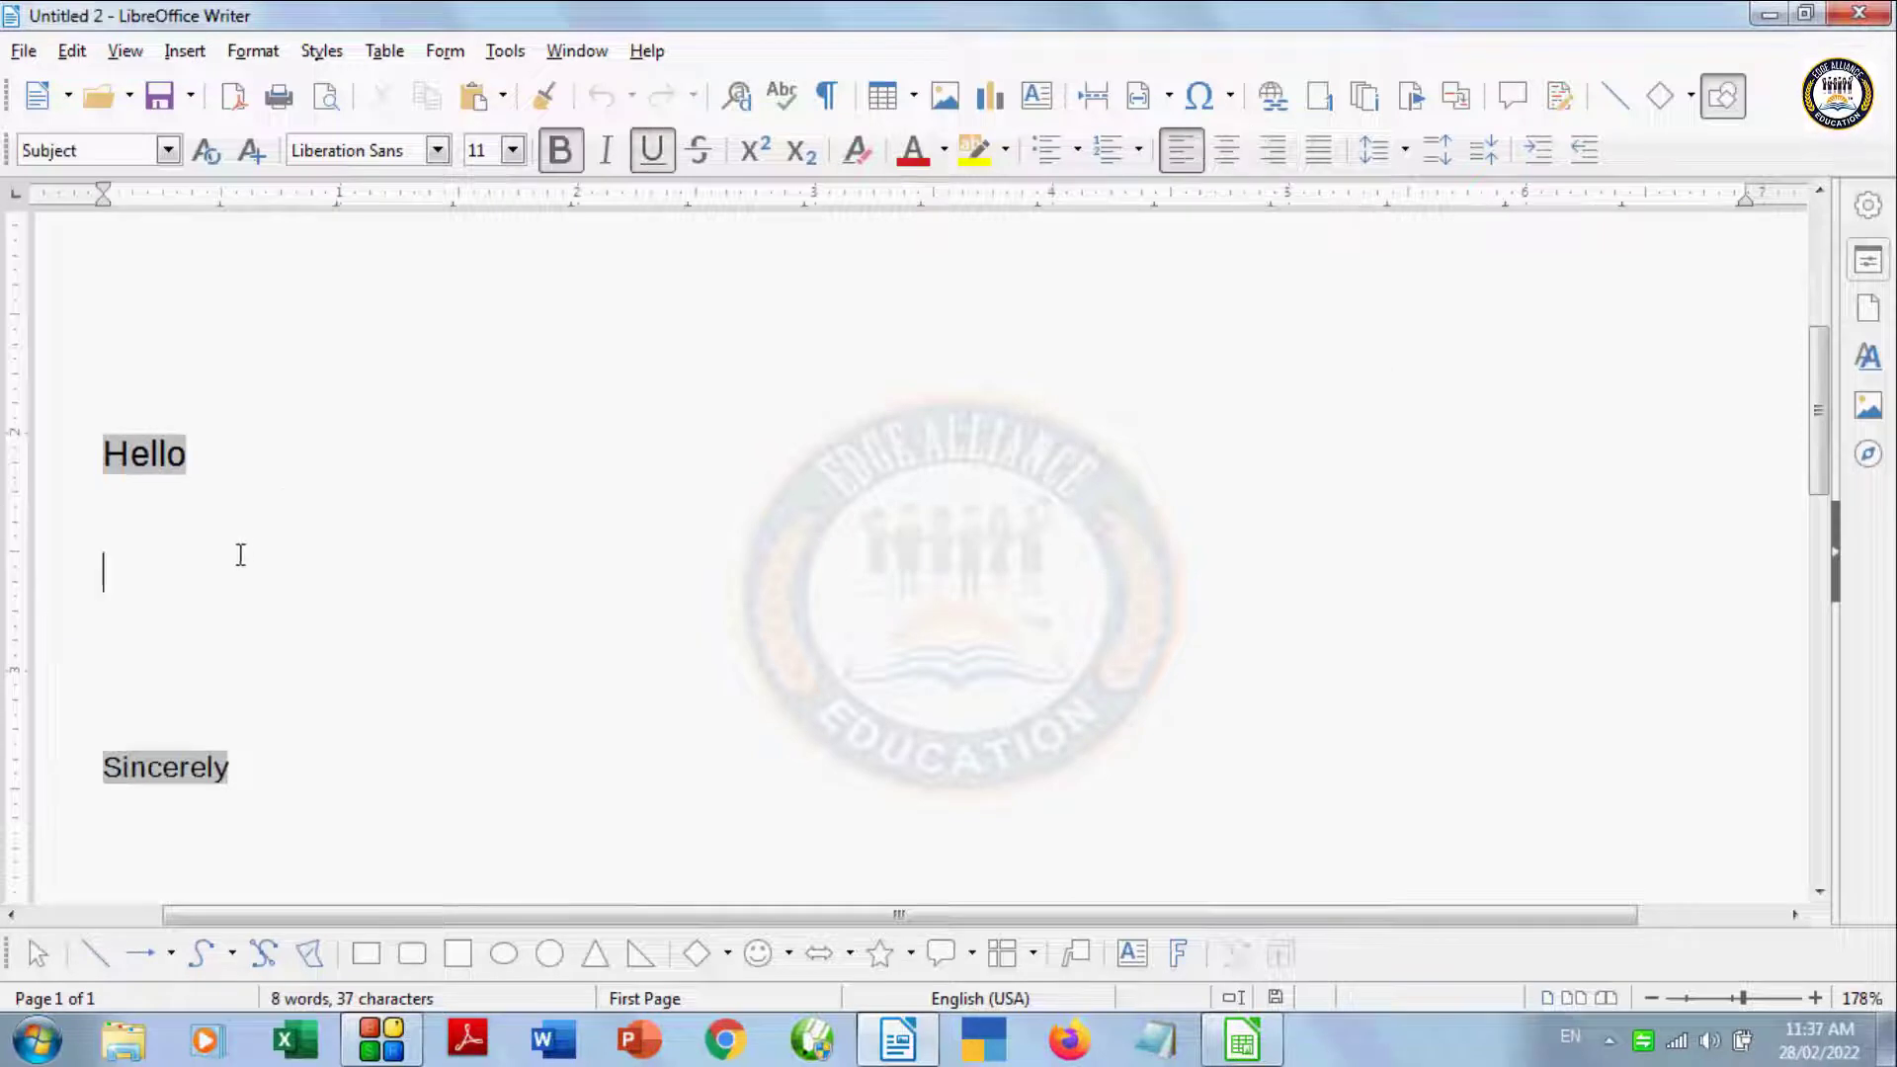
type("=rand")
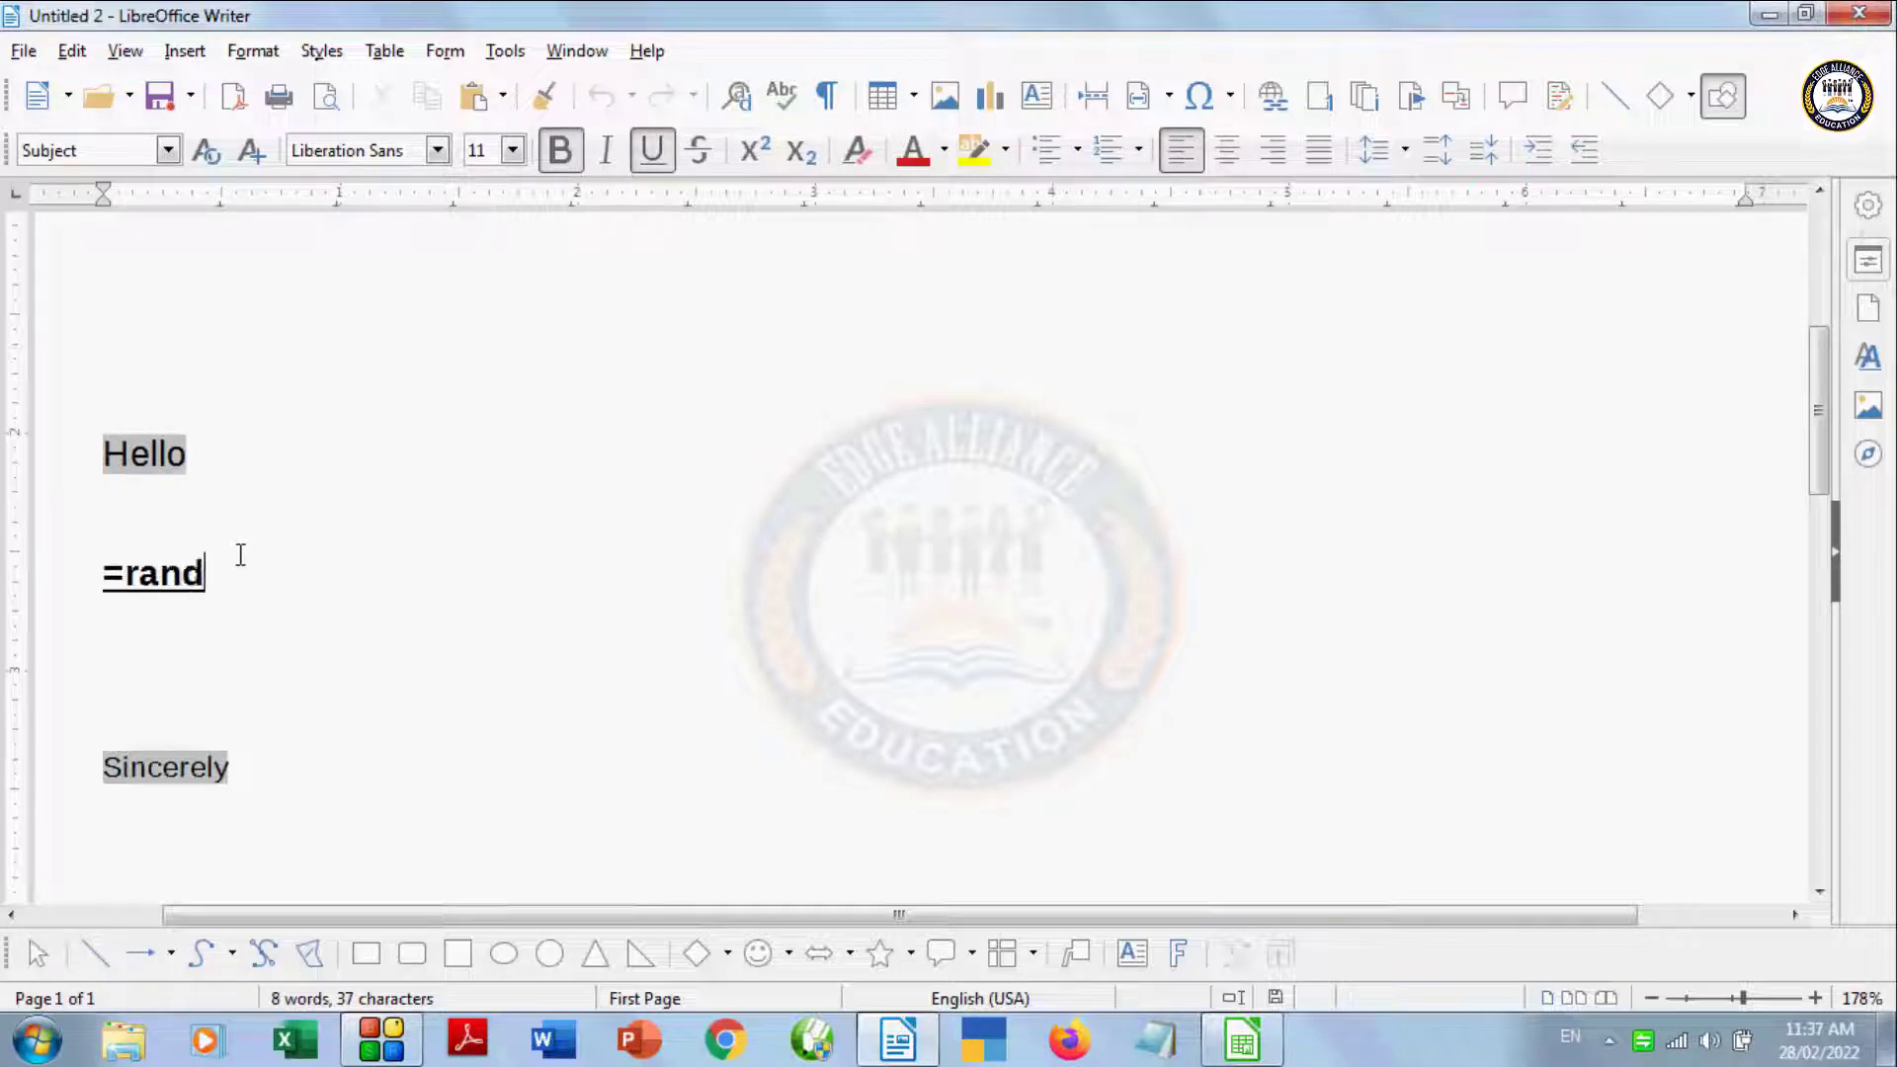
type("()")
key("Return")
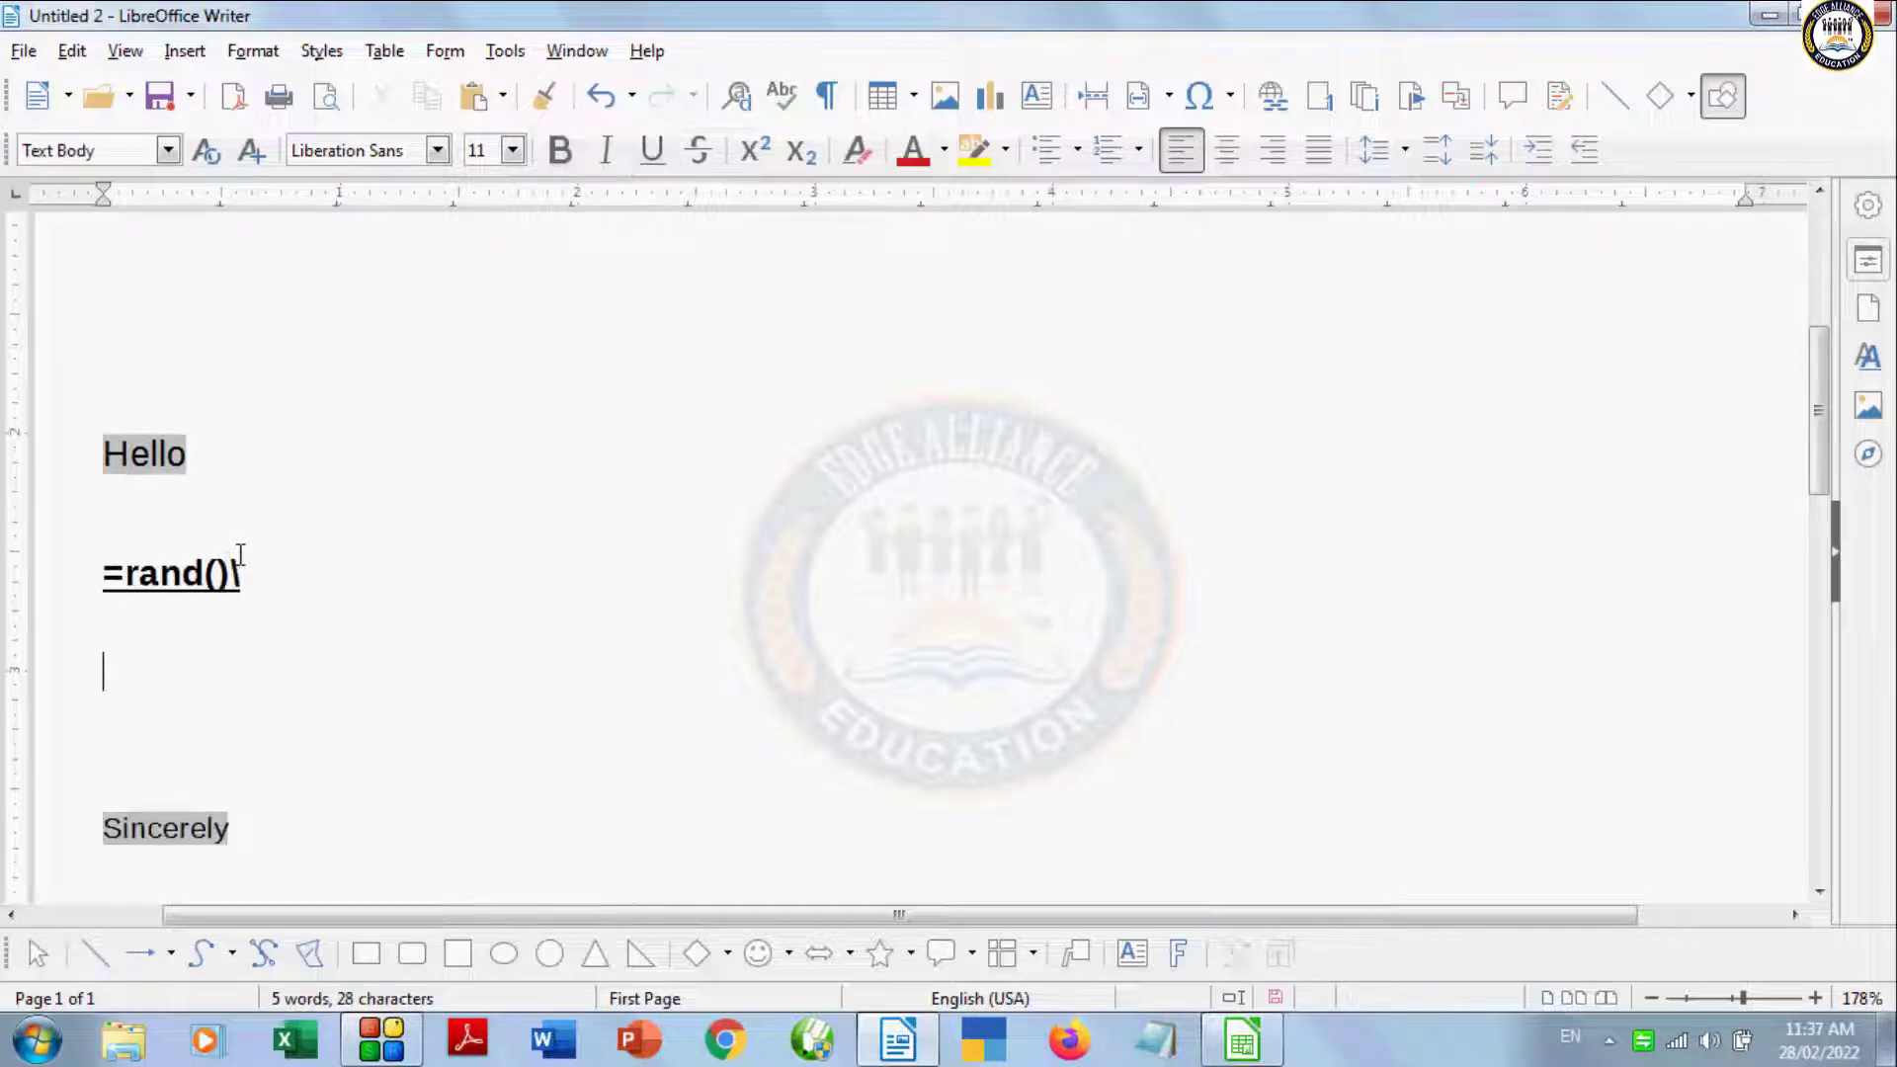
key("BackSpace")
key("BackSpace")
key("BackSpace")
key("BackSpace")
key("BackSpace")
key("BackSpace")
key("BackSpace")
key("BackSpace")
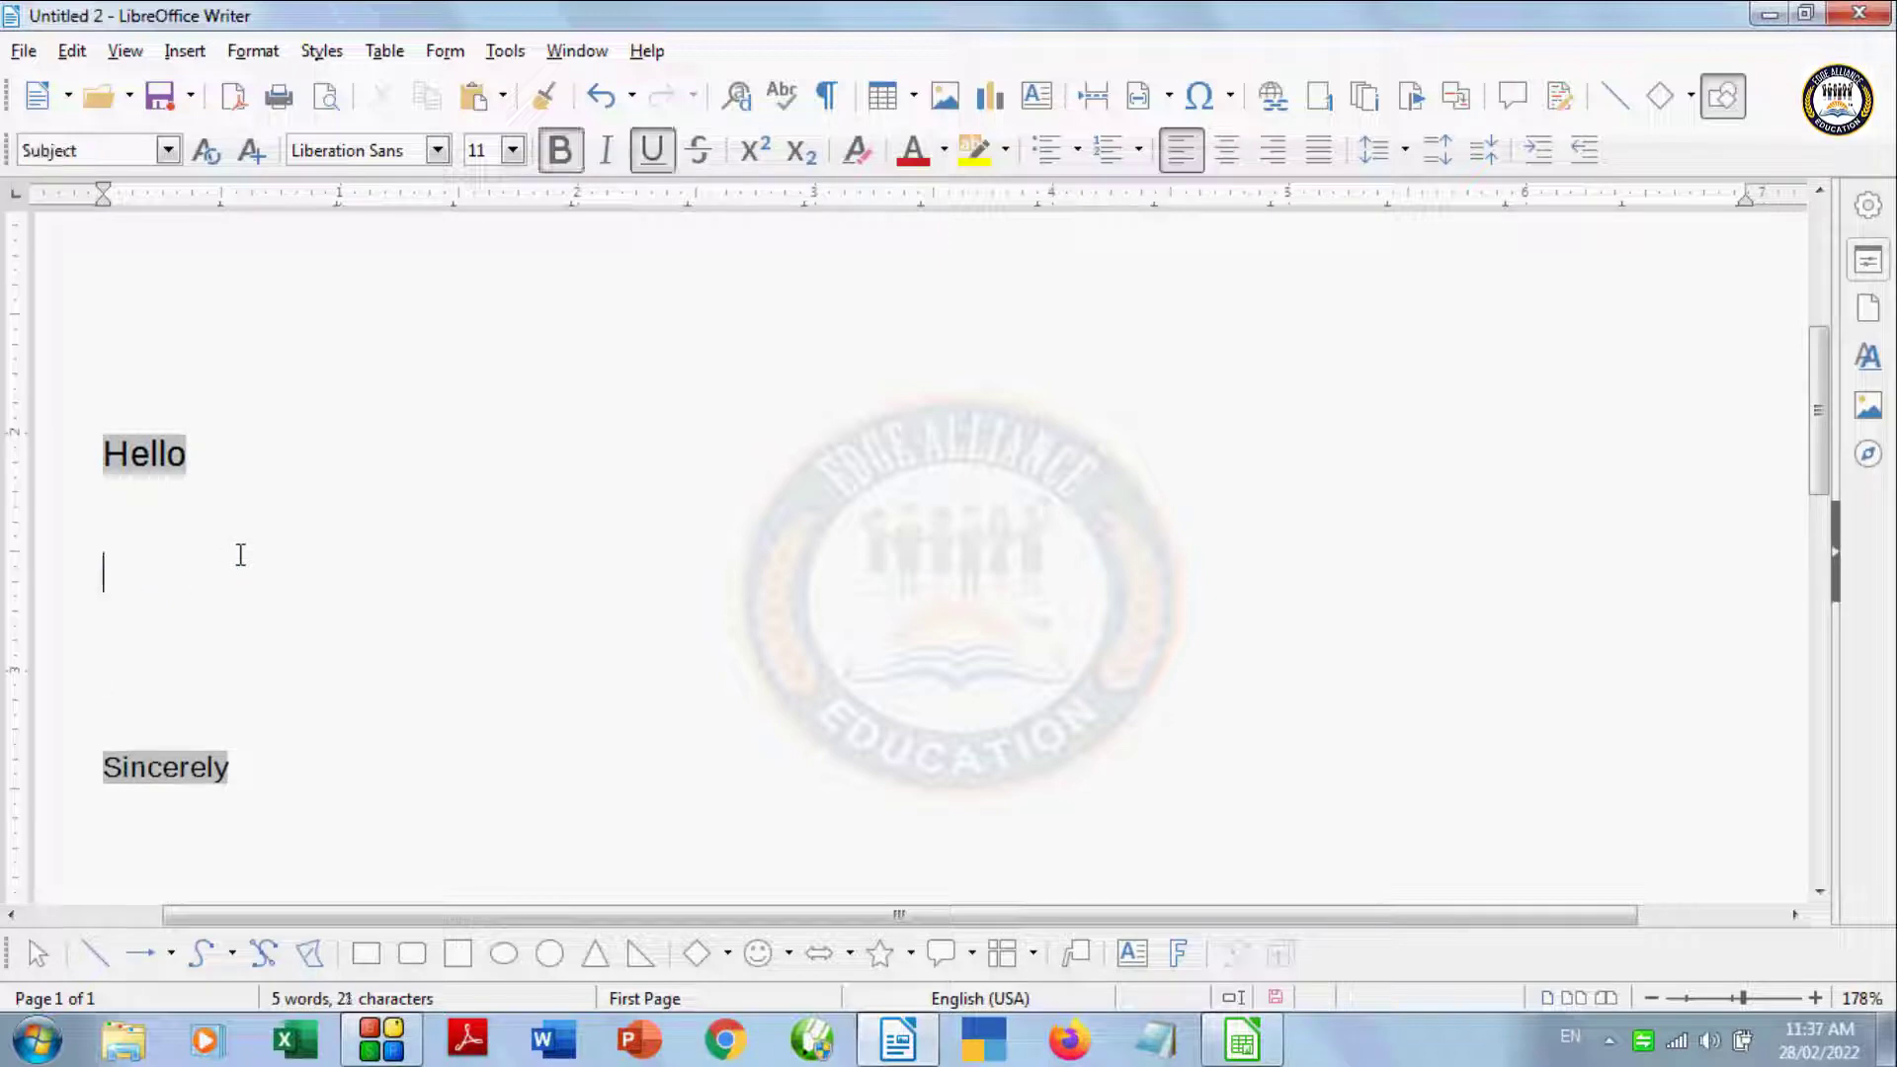
Step: Insert dummy text with dt and F3, dismiss the AutoText message, and review the two pages
type("dt")
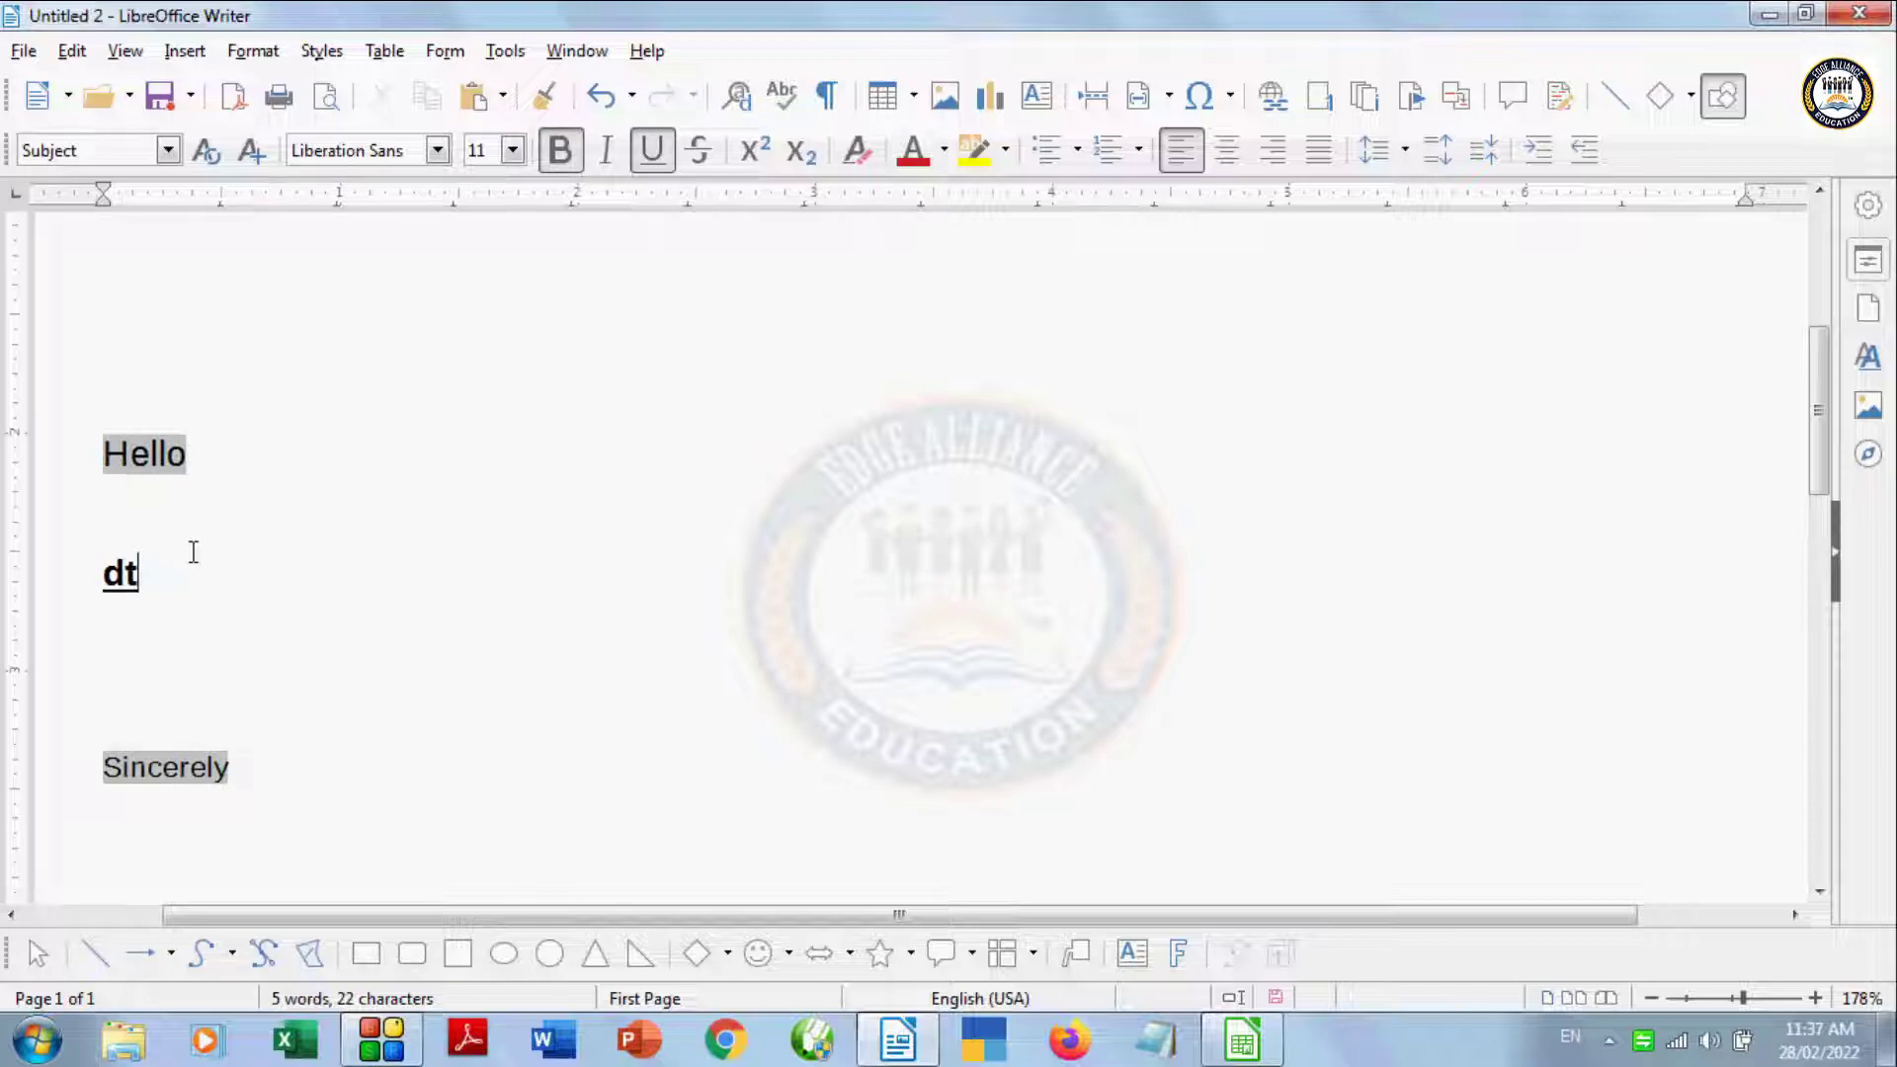
key("F3")
key("F3")
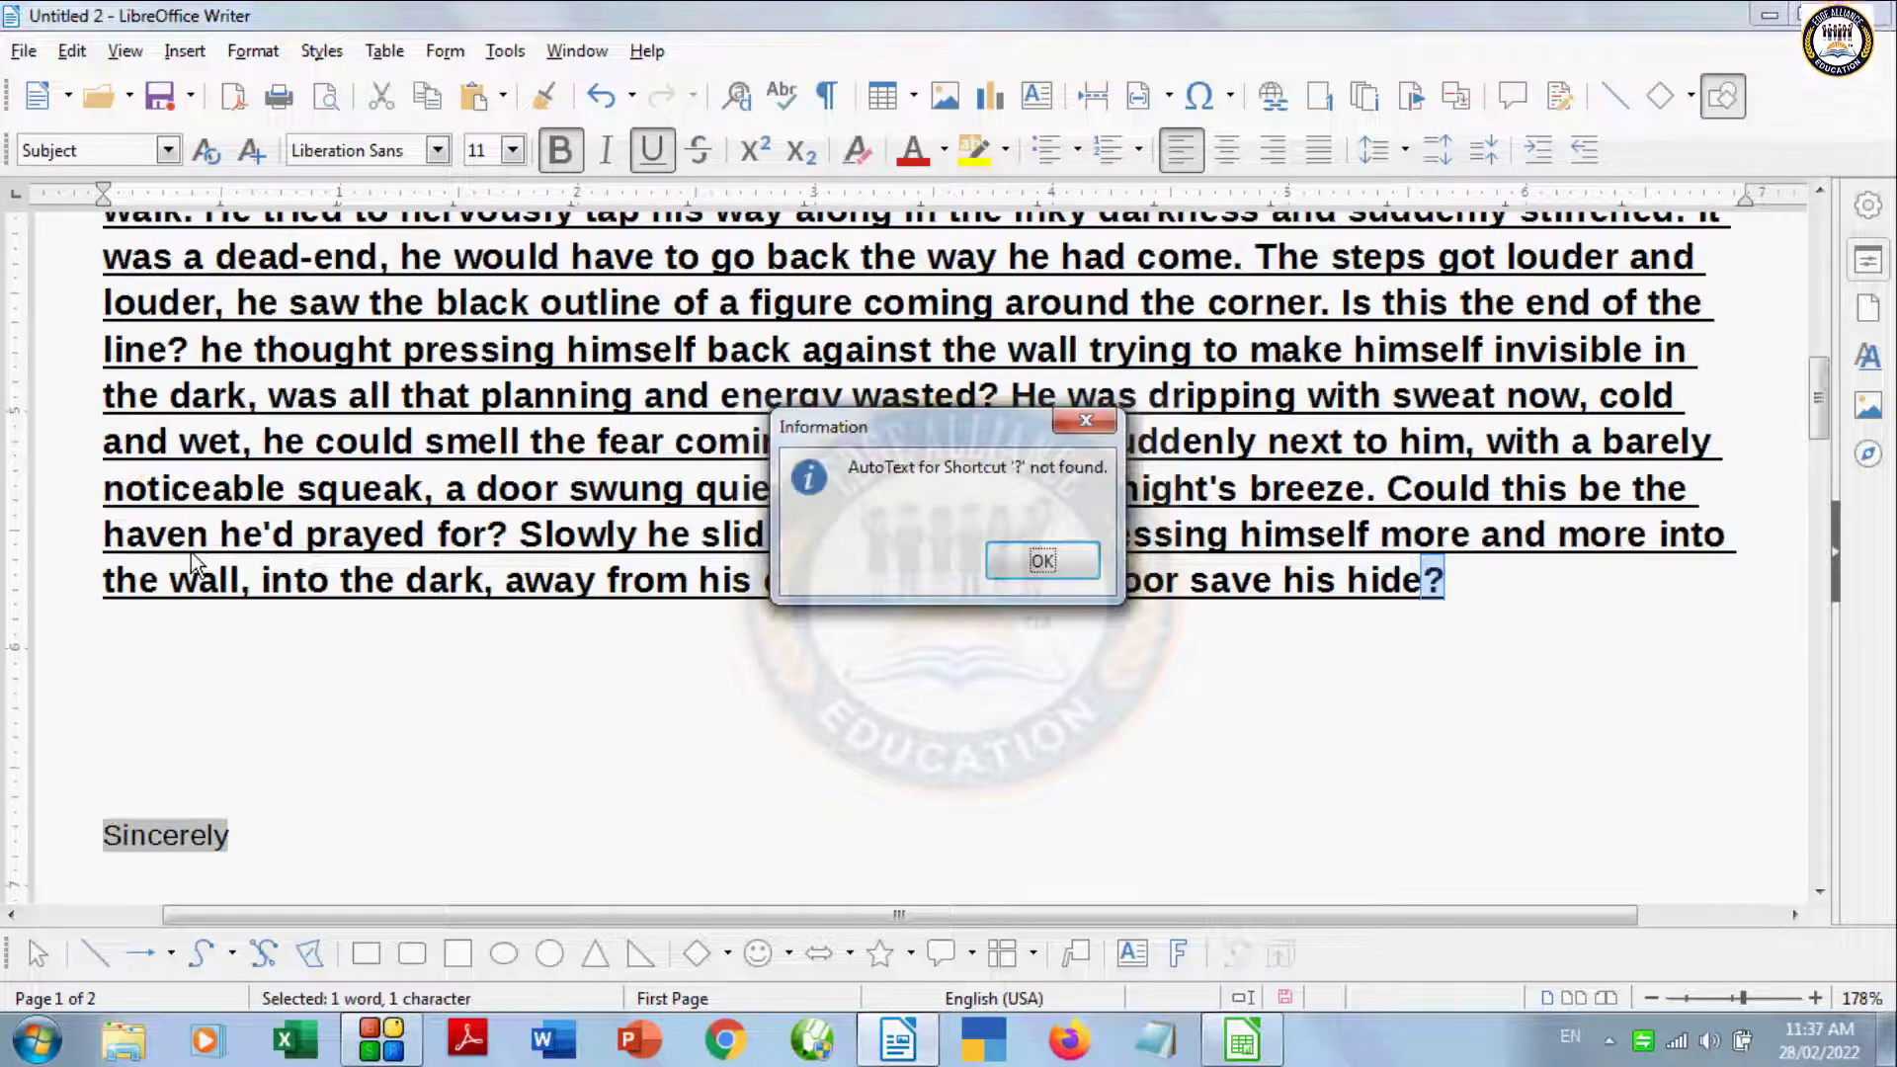
left_click(1081, 565)
scroll(401, 428, "up", 3)
scroll(401, 428, "up", 5)
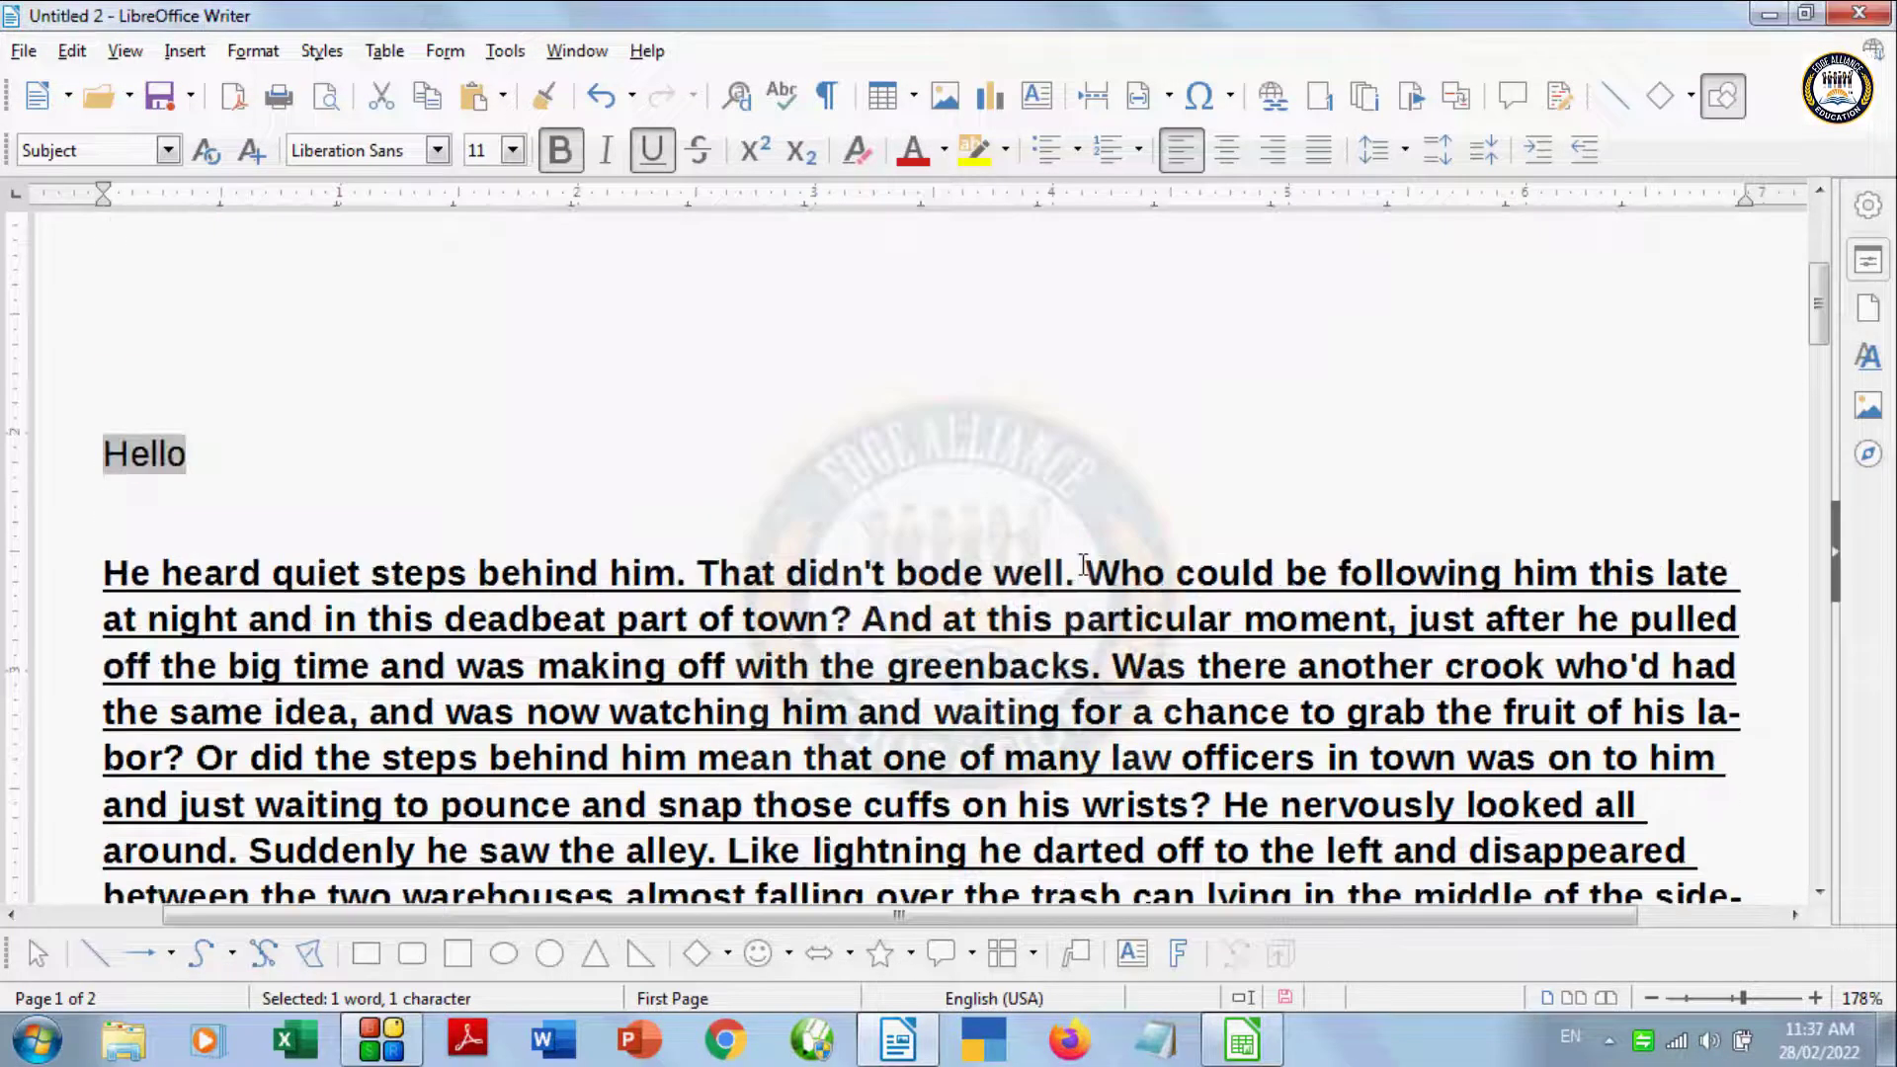
scroll(401, 427, "down", 10)
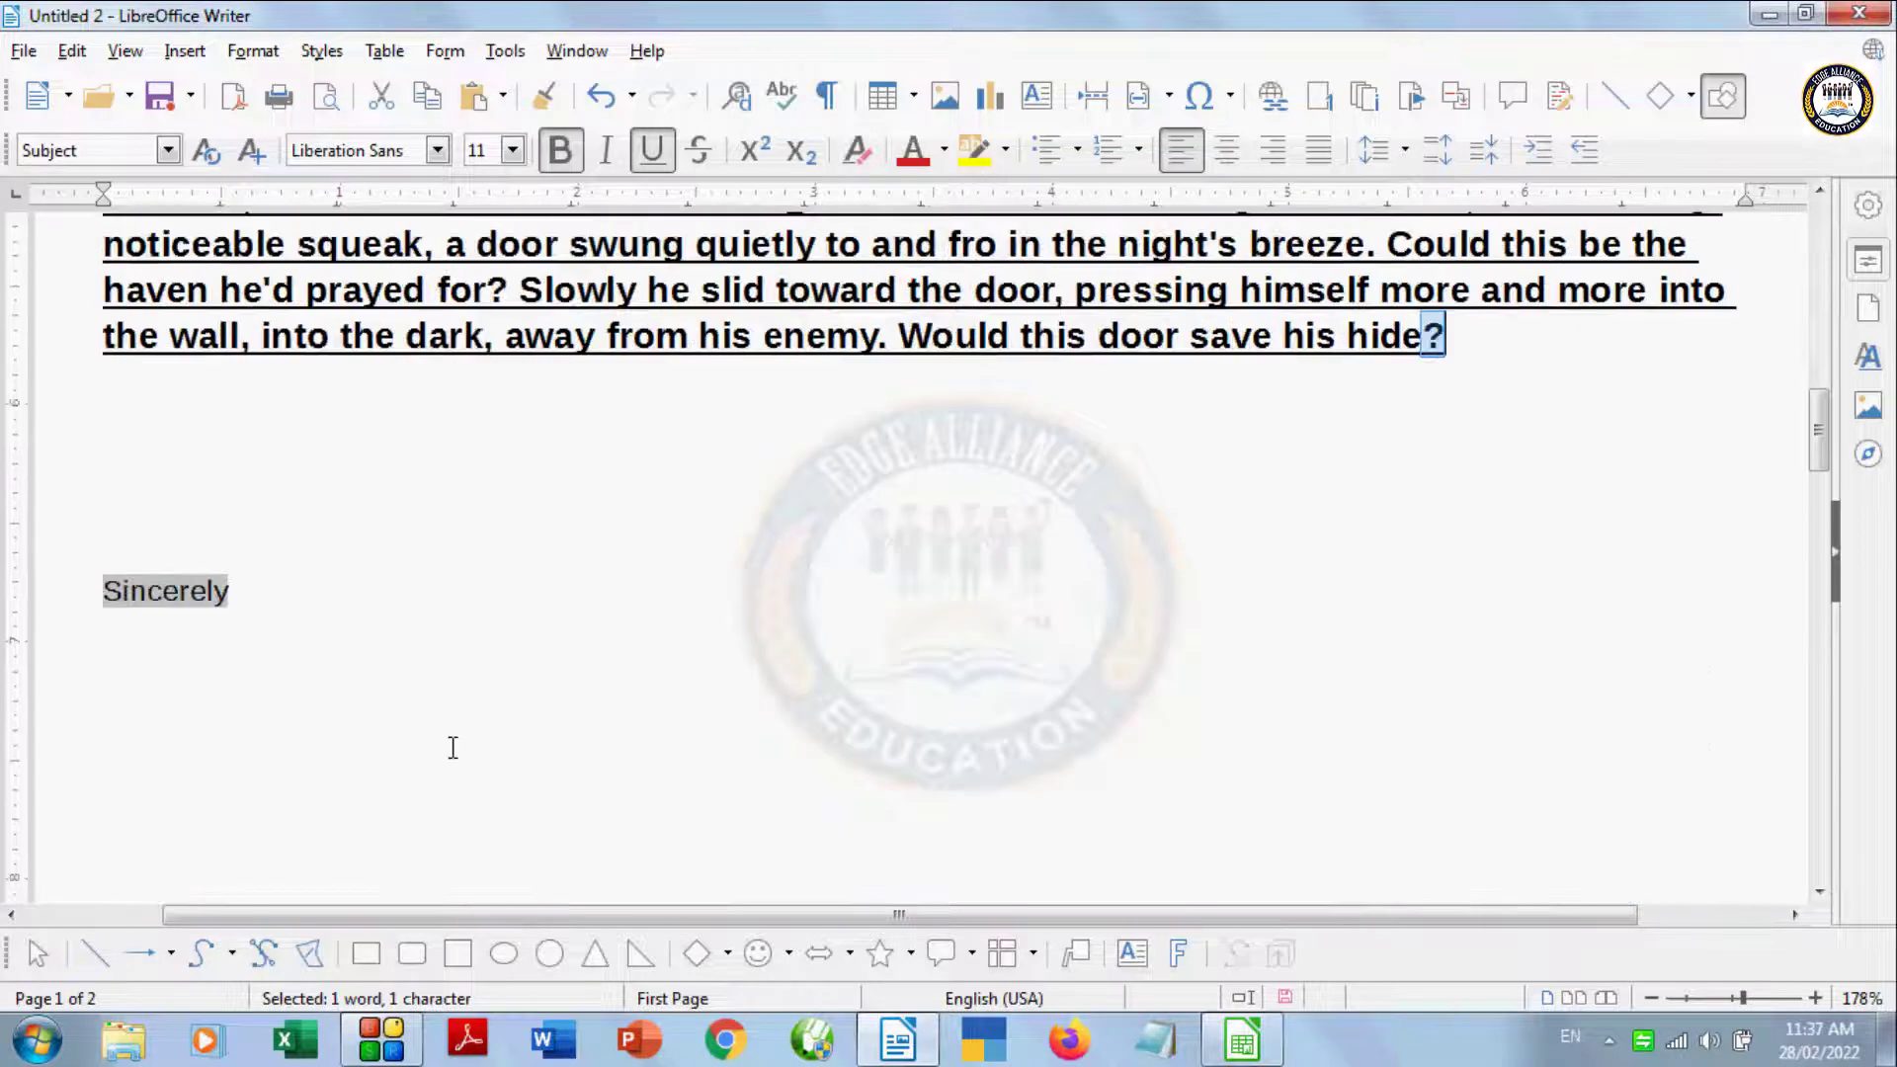
scroll(448, 749, "down", 3)
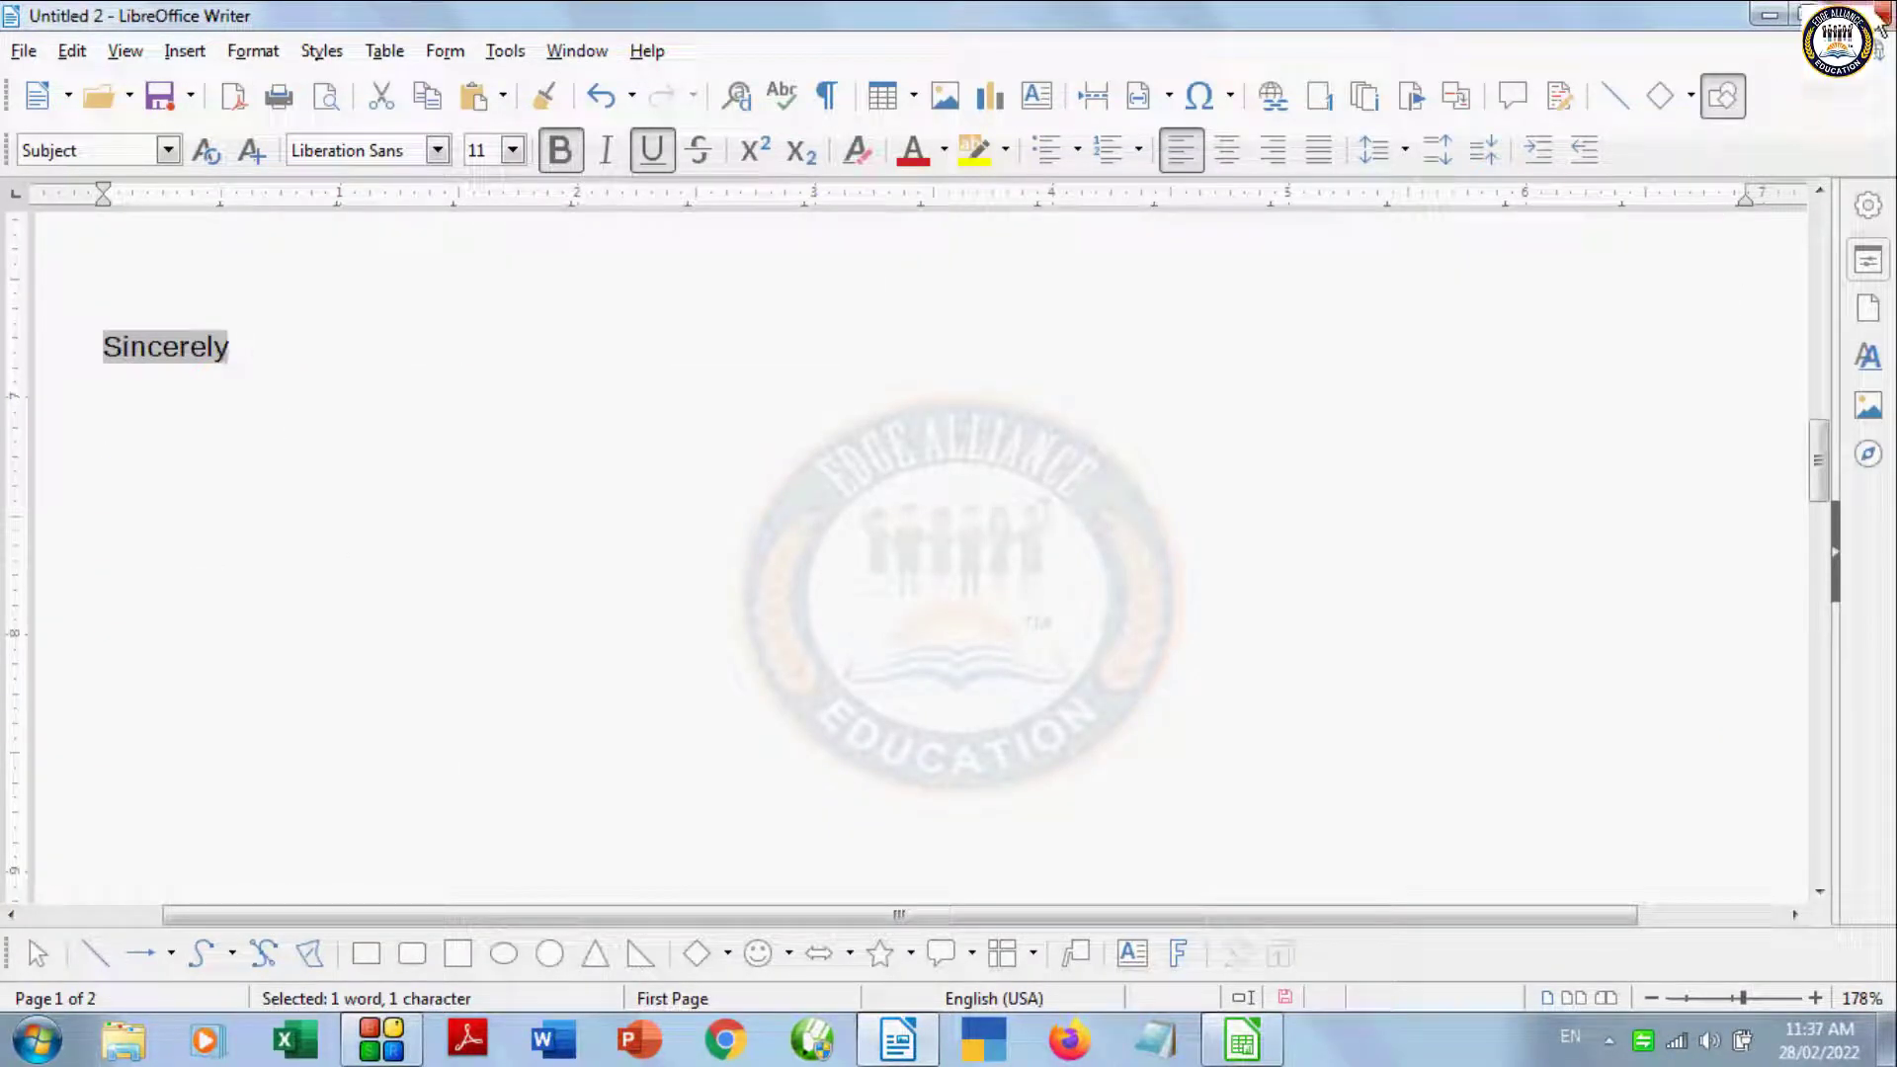
Step: Close the letter without saving and launch the Fax Wizard from Calc's File > Wizards
left_click(1879, 16)
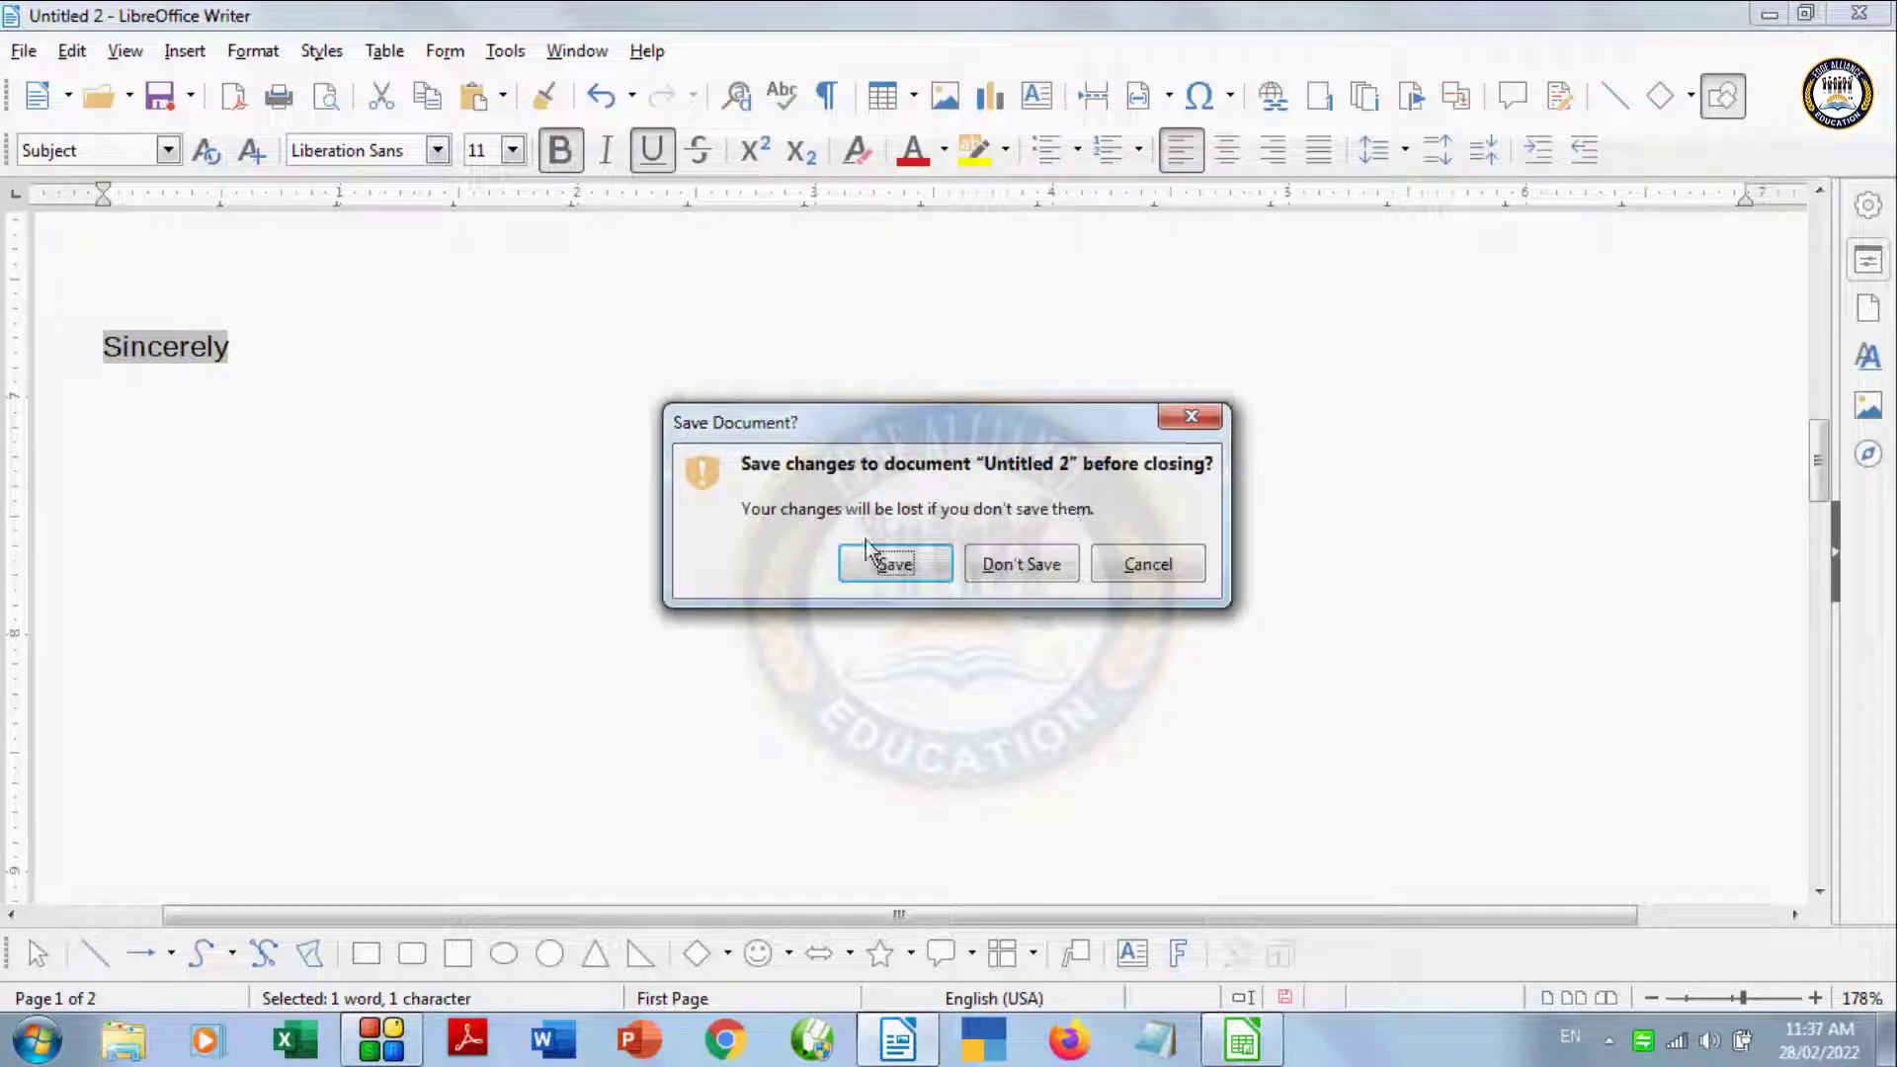
left_click(1062, 565)
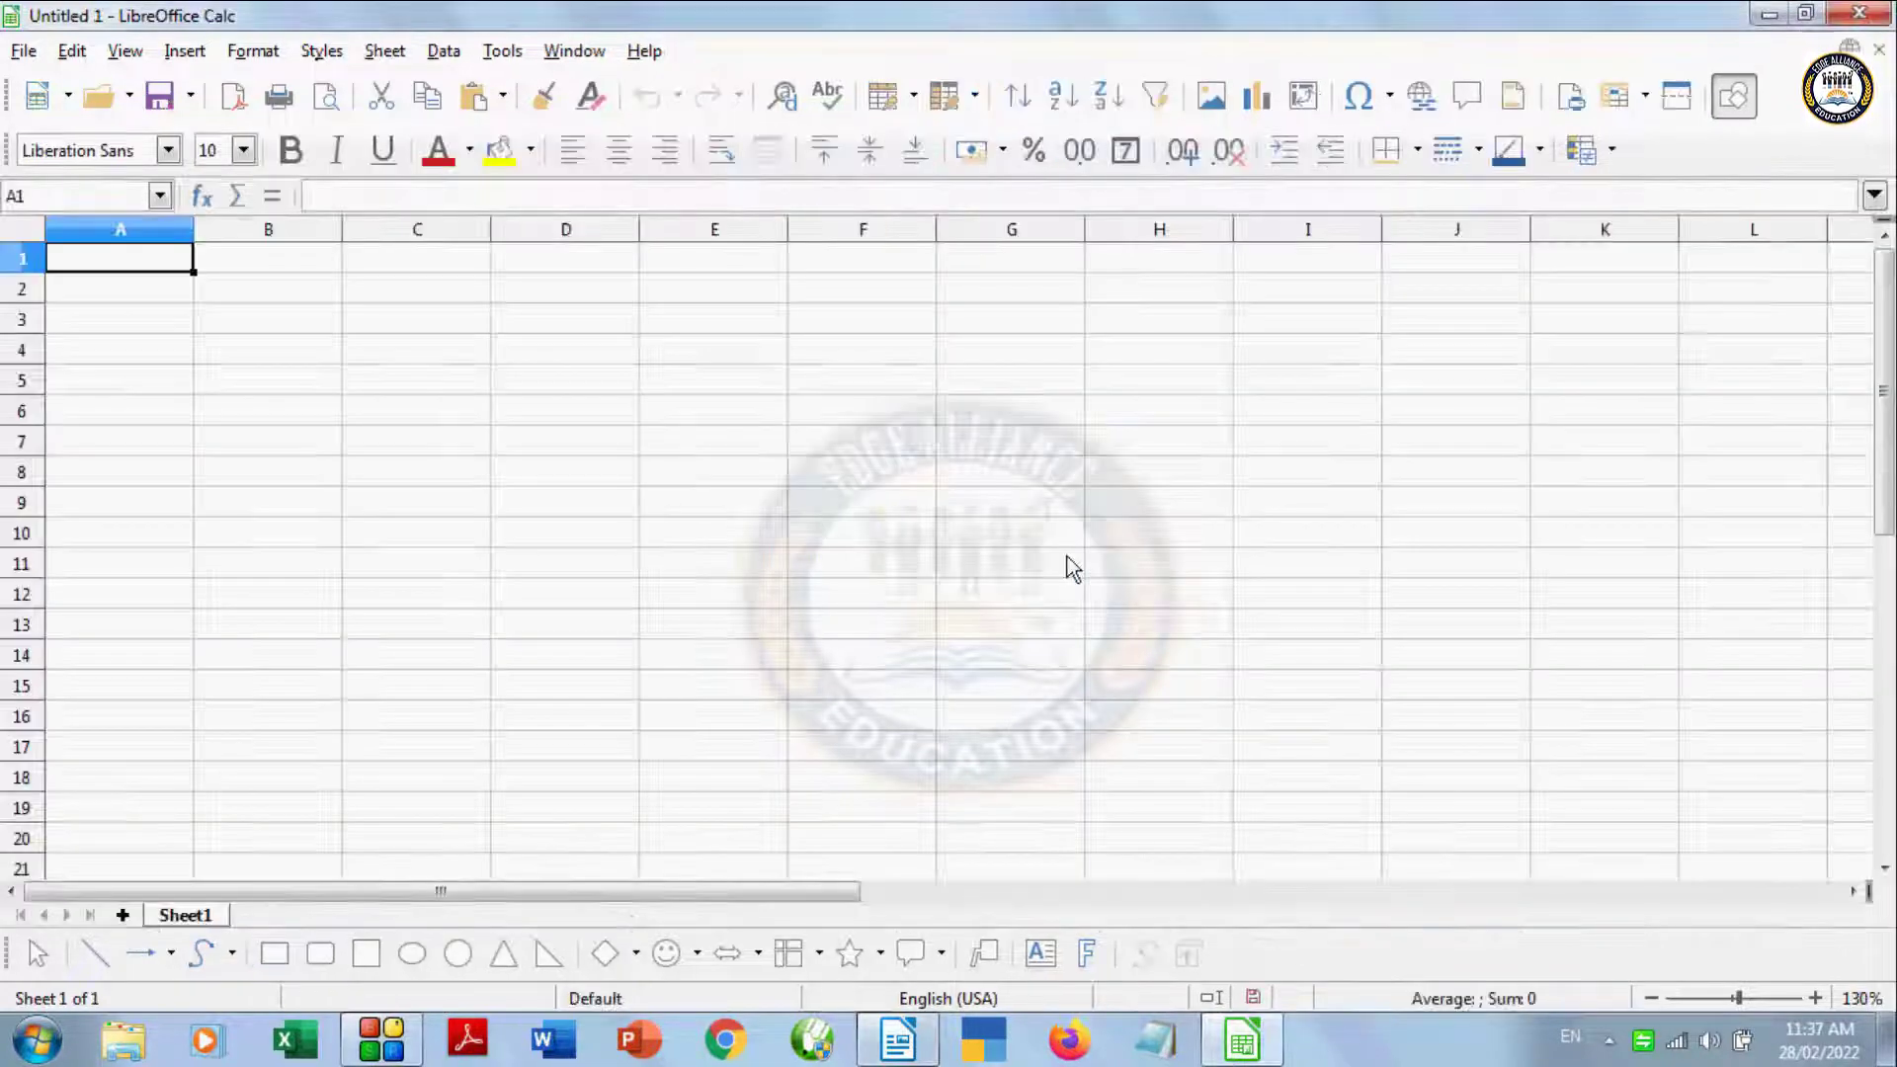
left_click(31, 51)
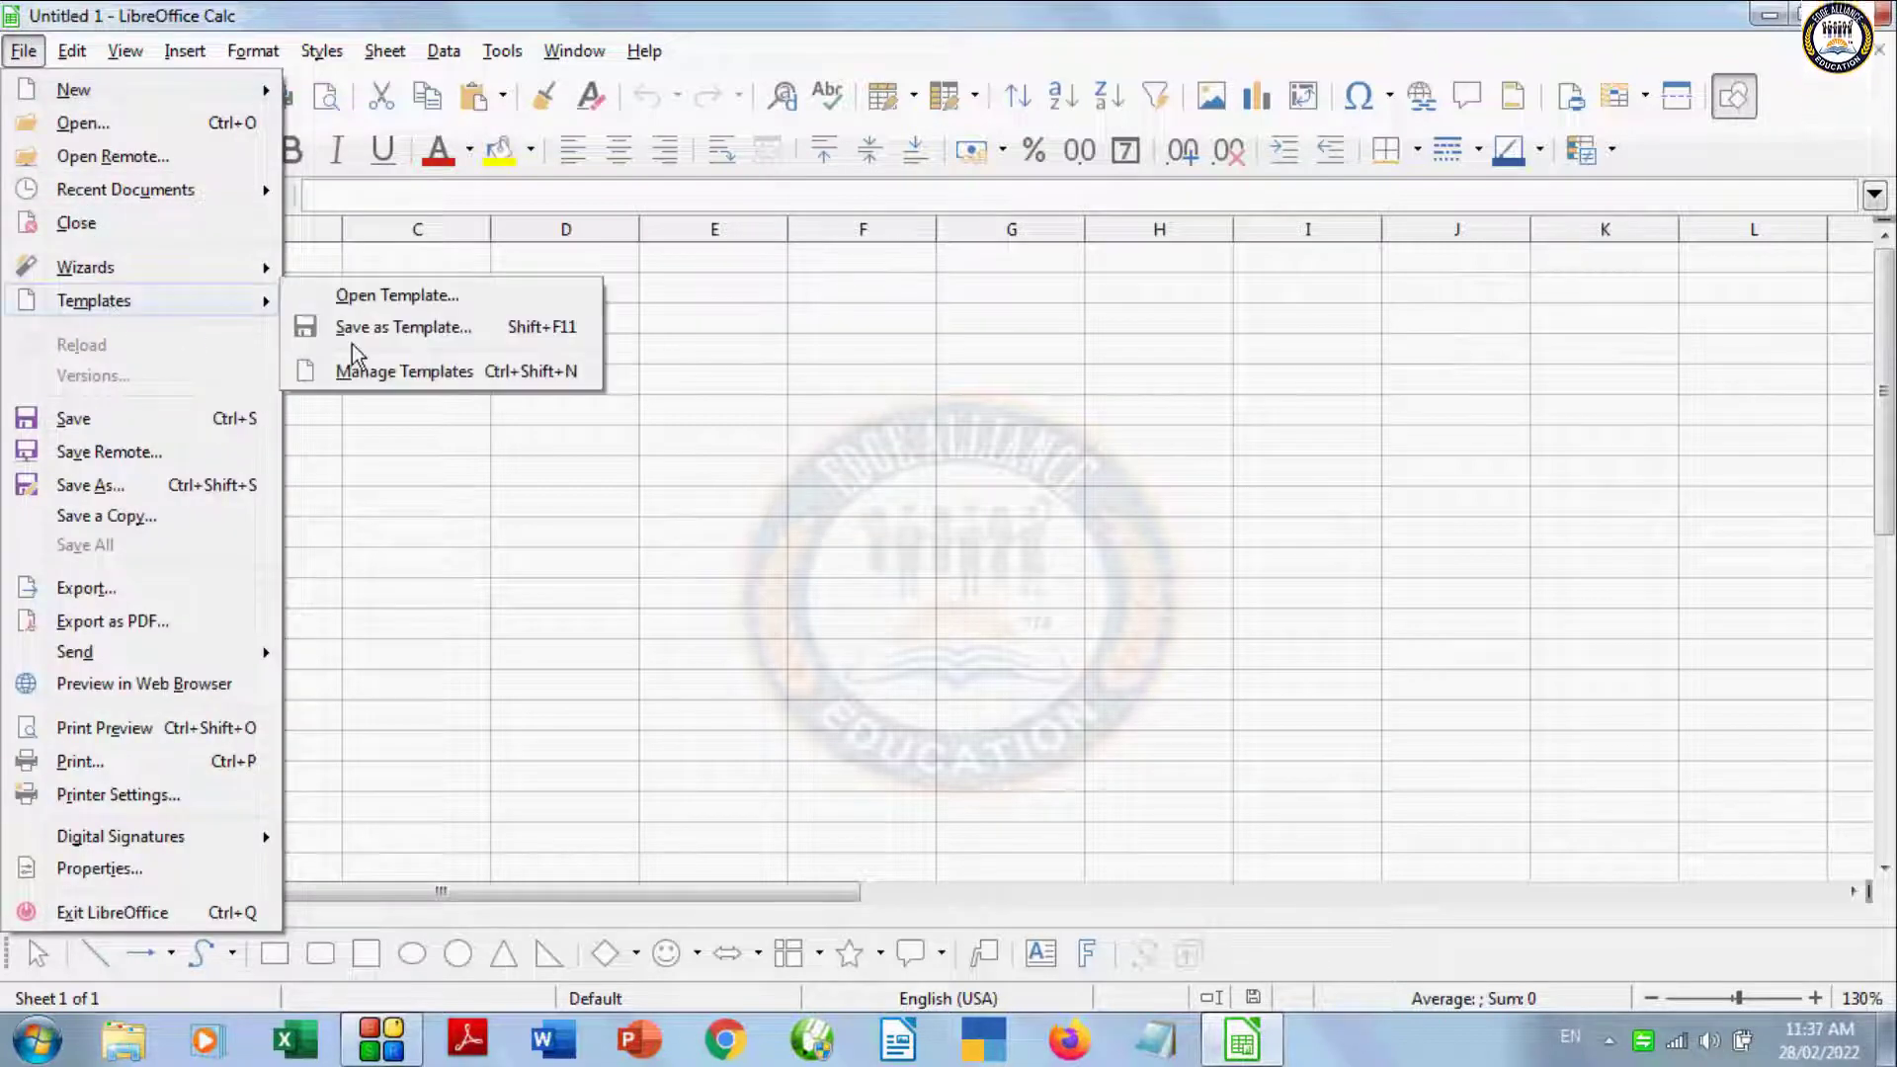
mouse_move(141, 266)
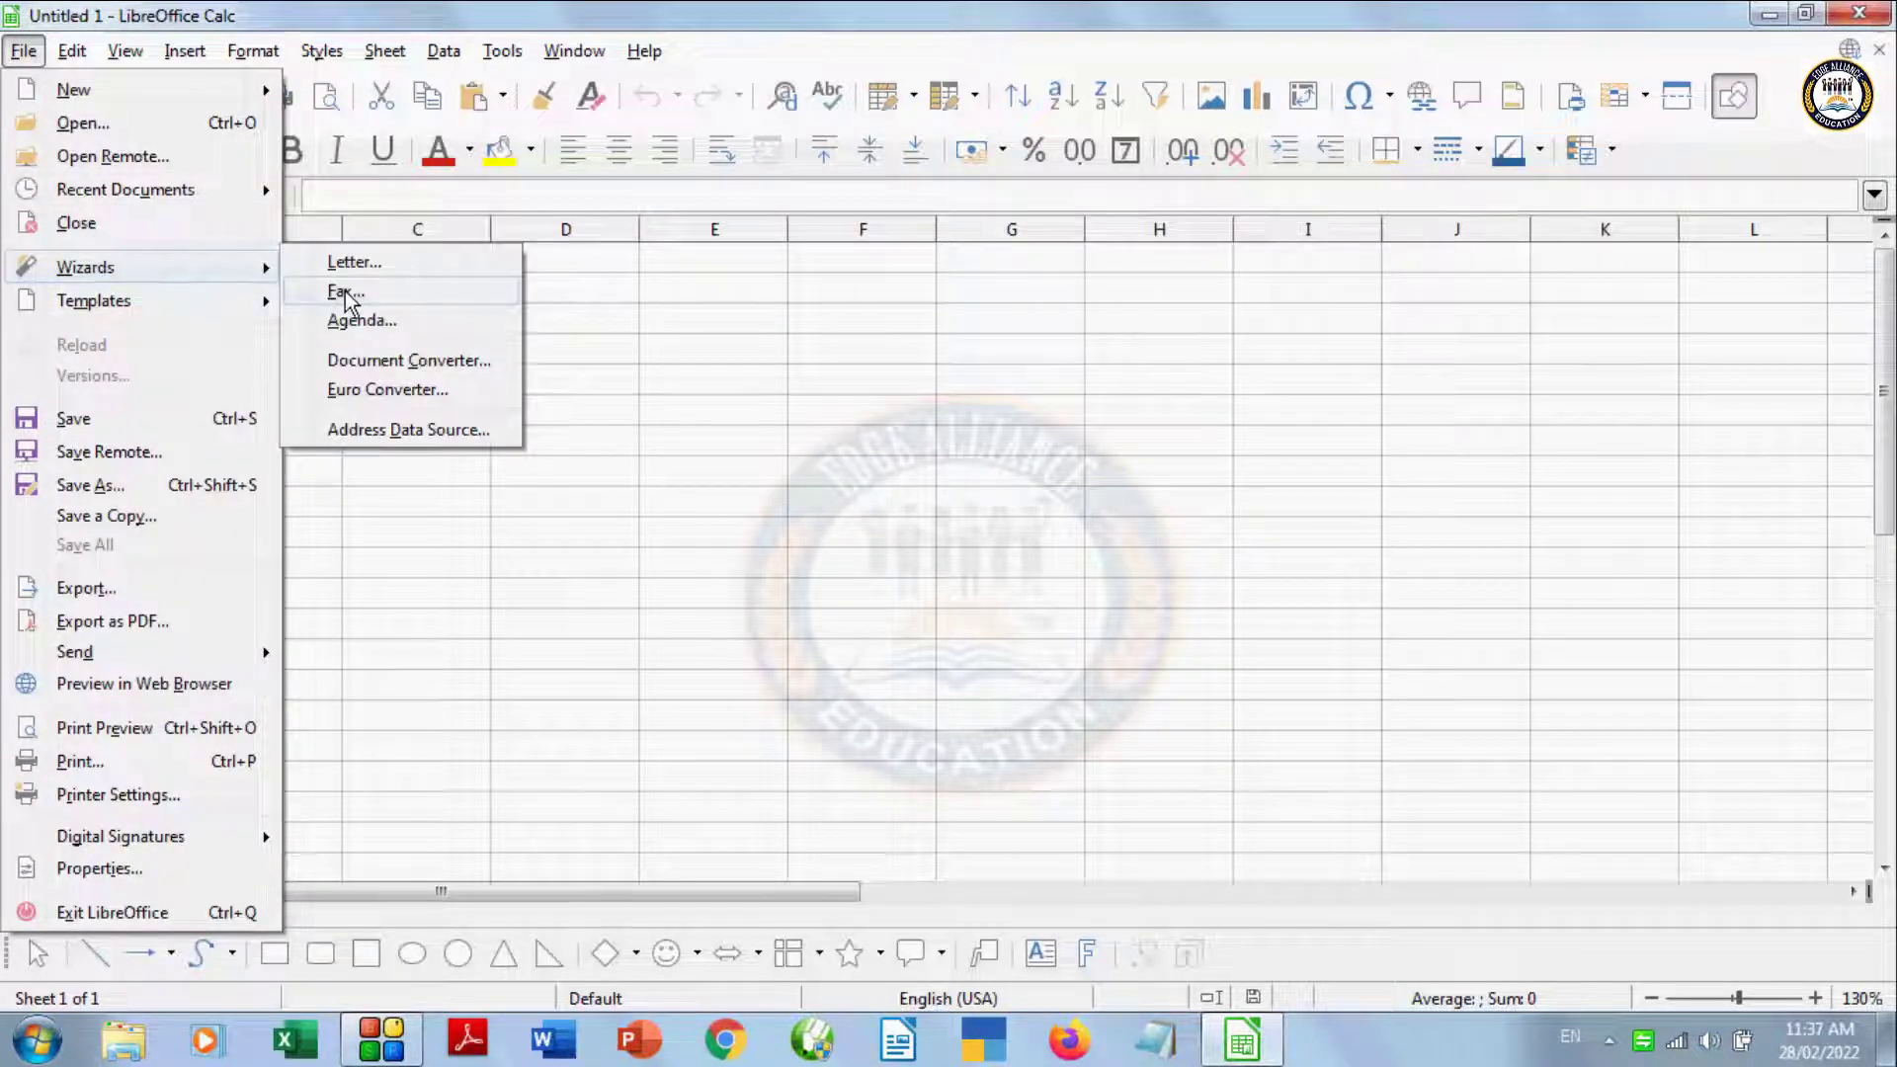
left_click(348, 293)
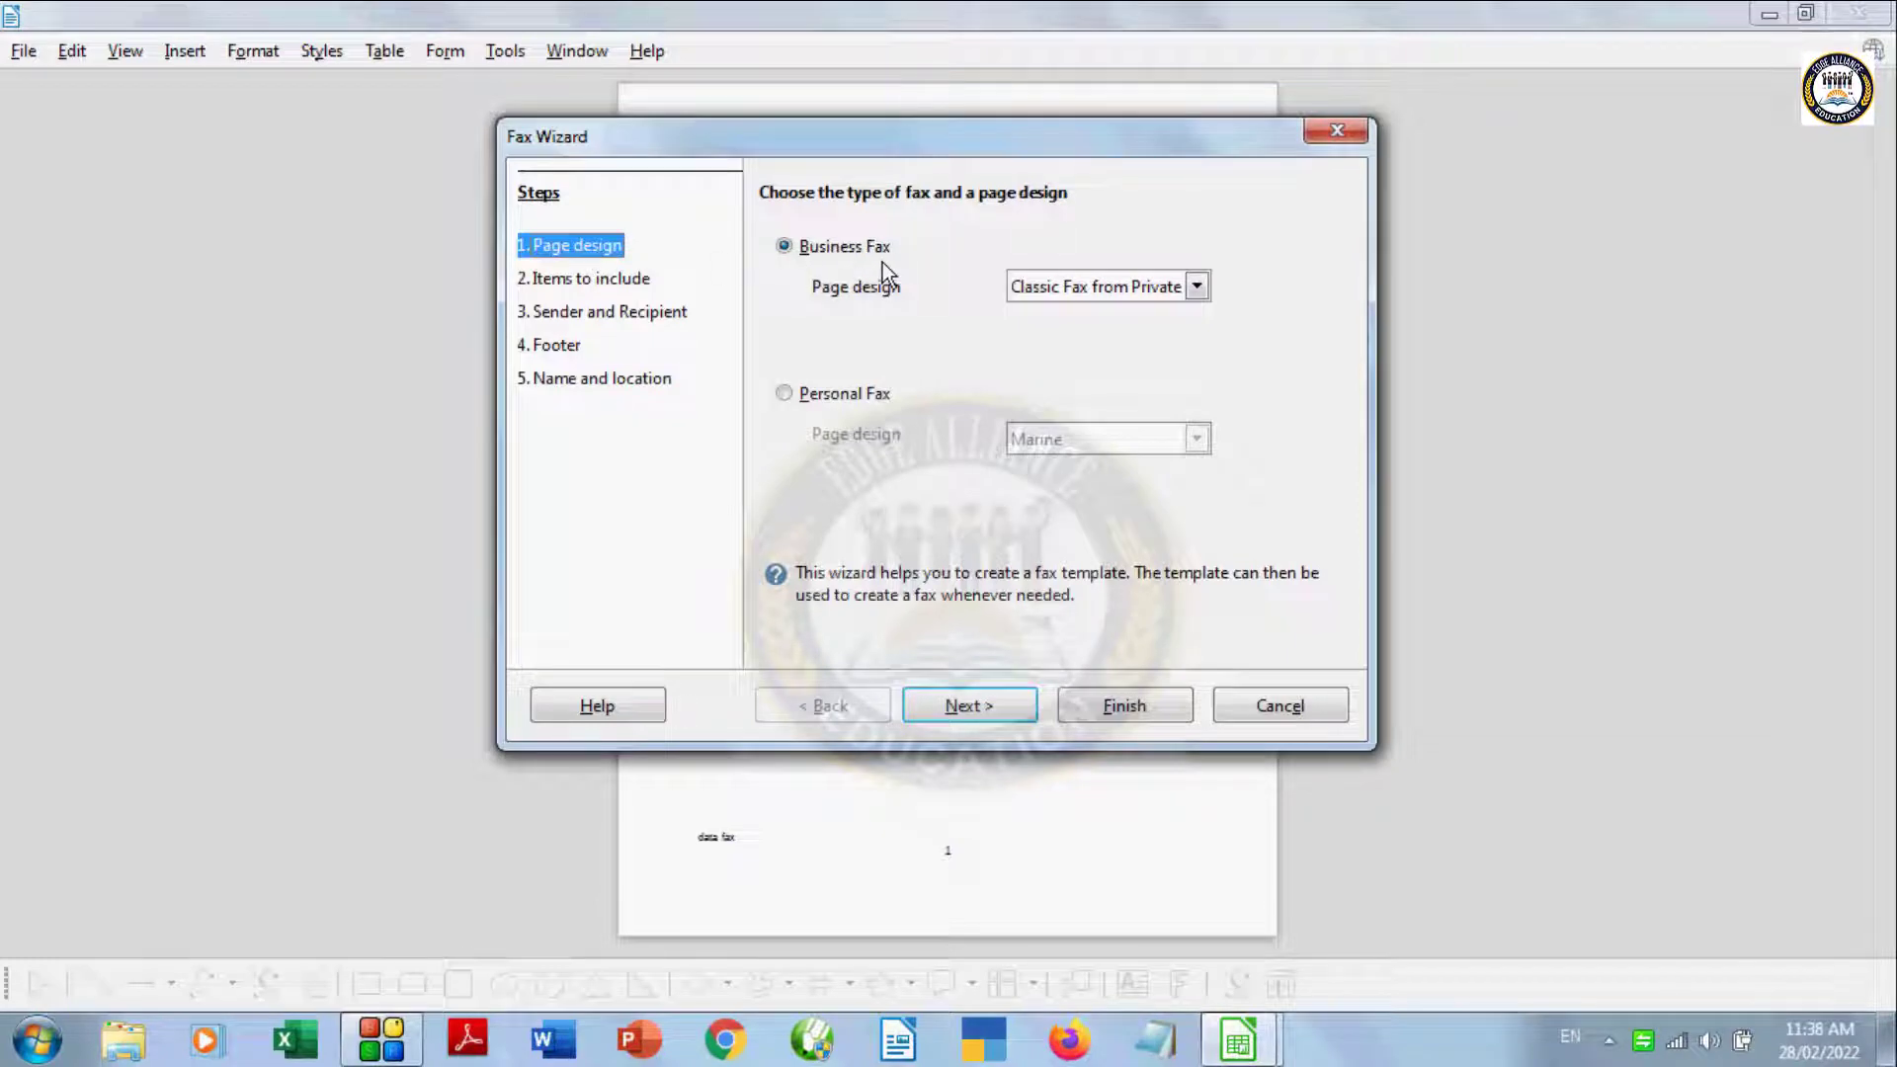
Step: Compare business fax designs, from Classic Fax through Modern Fax to Modern Fax from Private
left_click_drag(937, 133, 924, 507)
left_click(1047, 660)
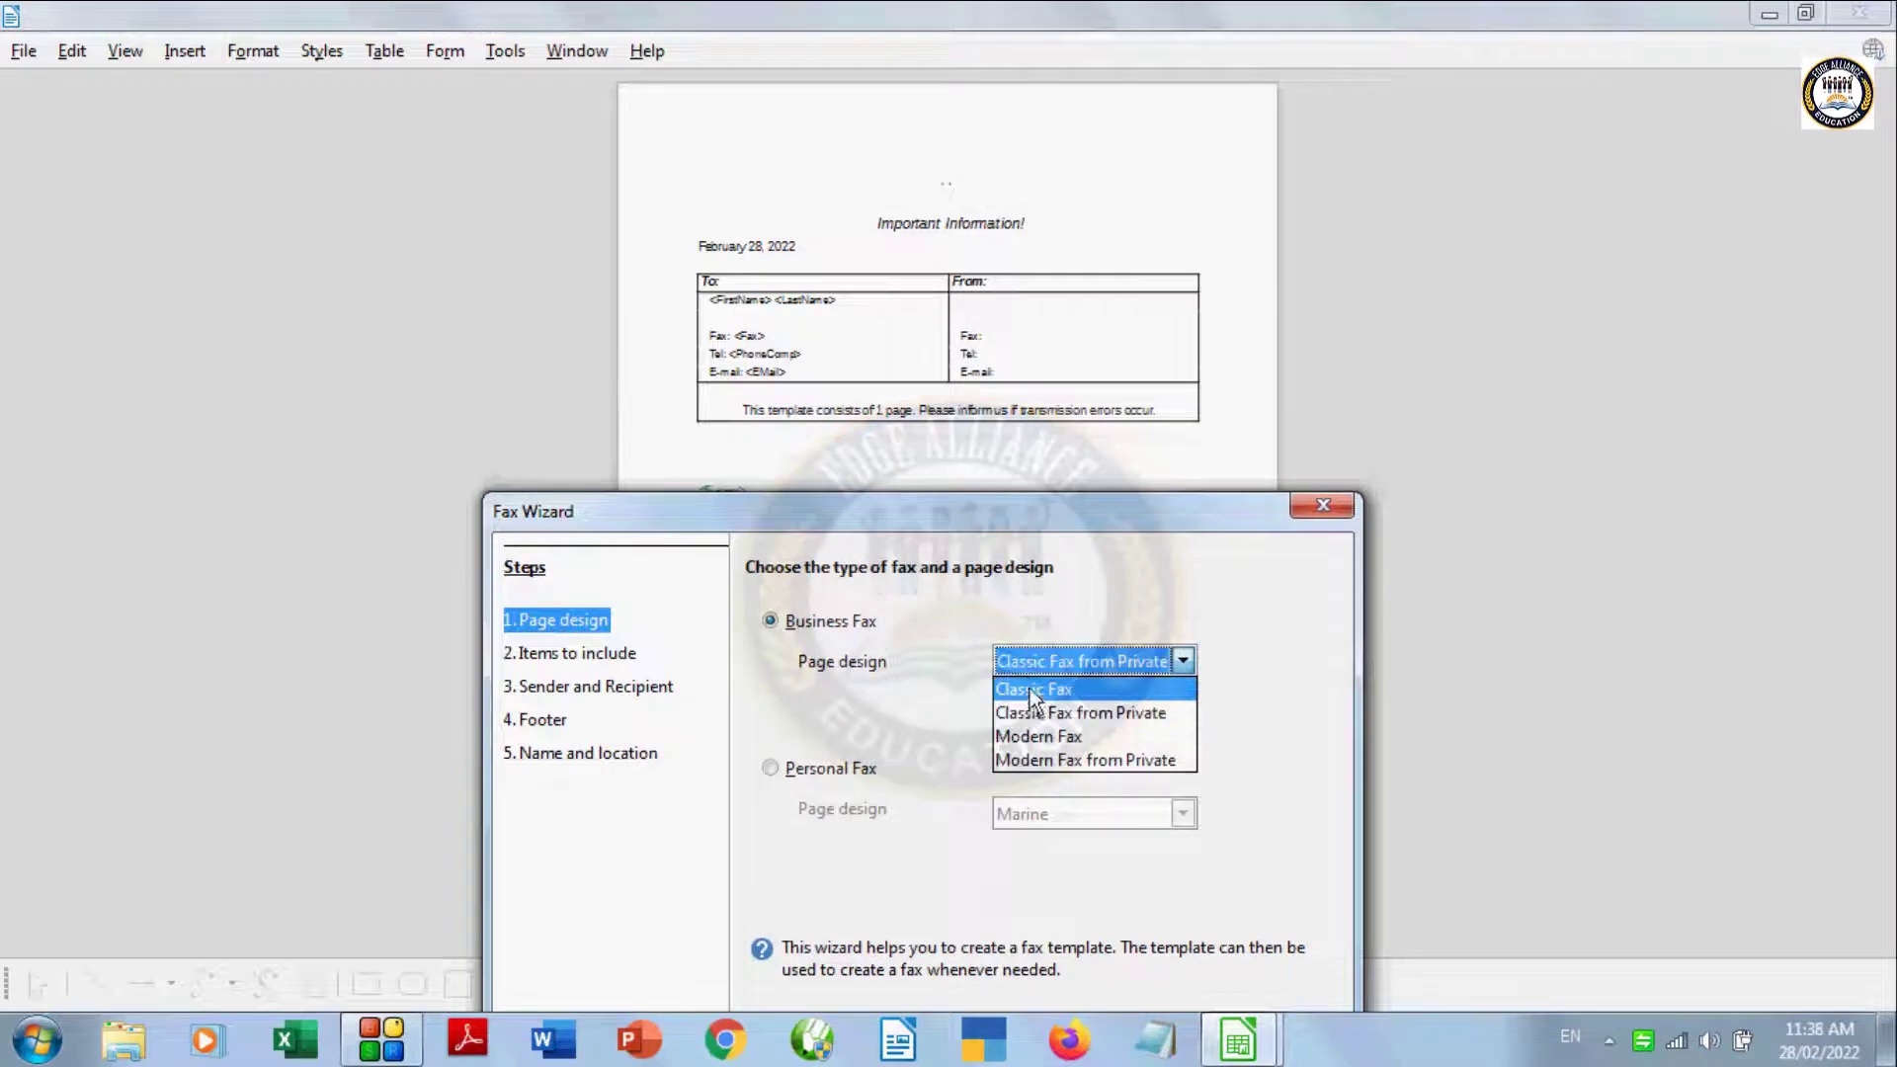
left_click(1030, 692)
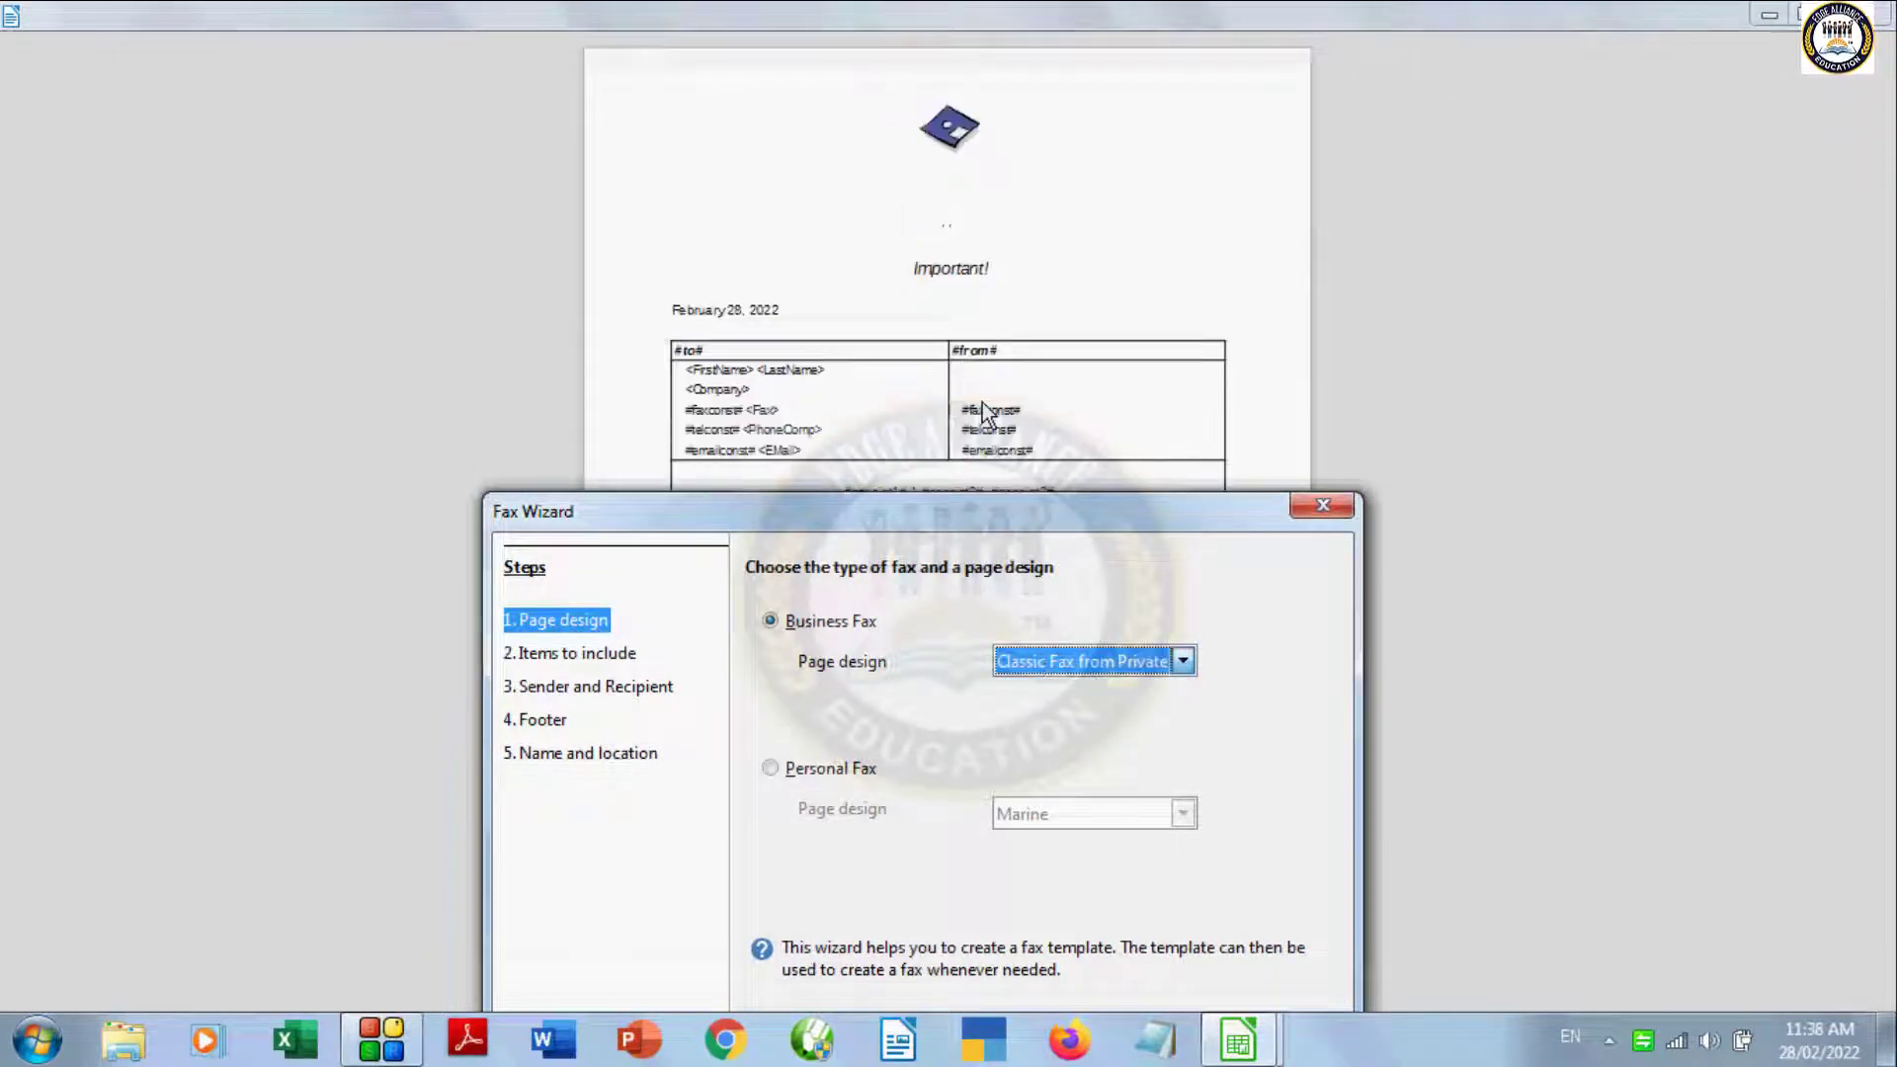
left_click(1027, 667)
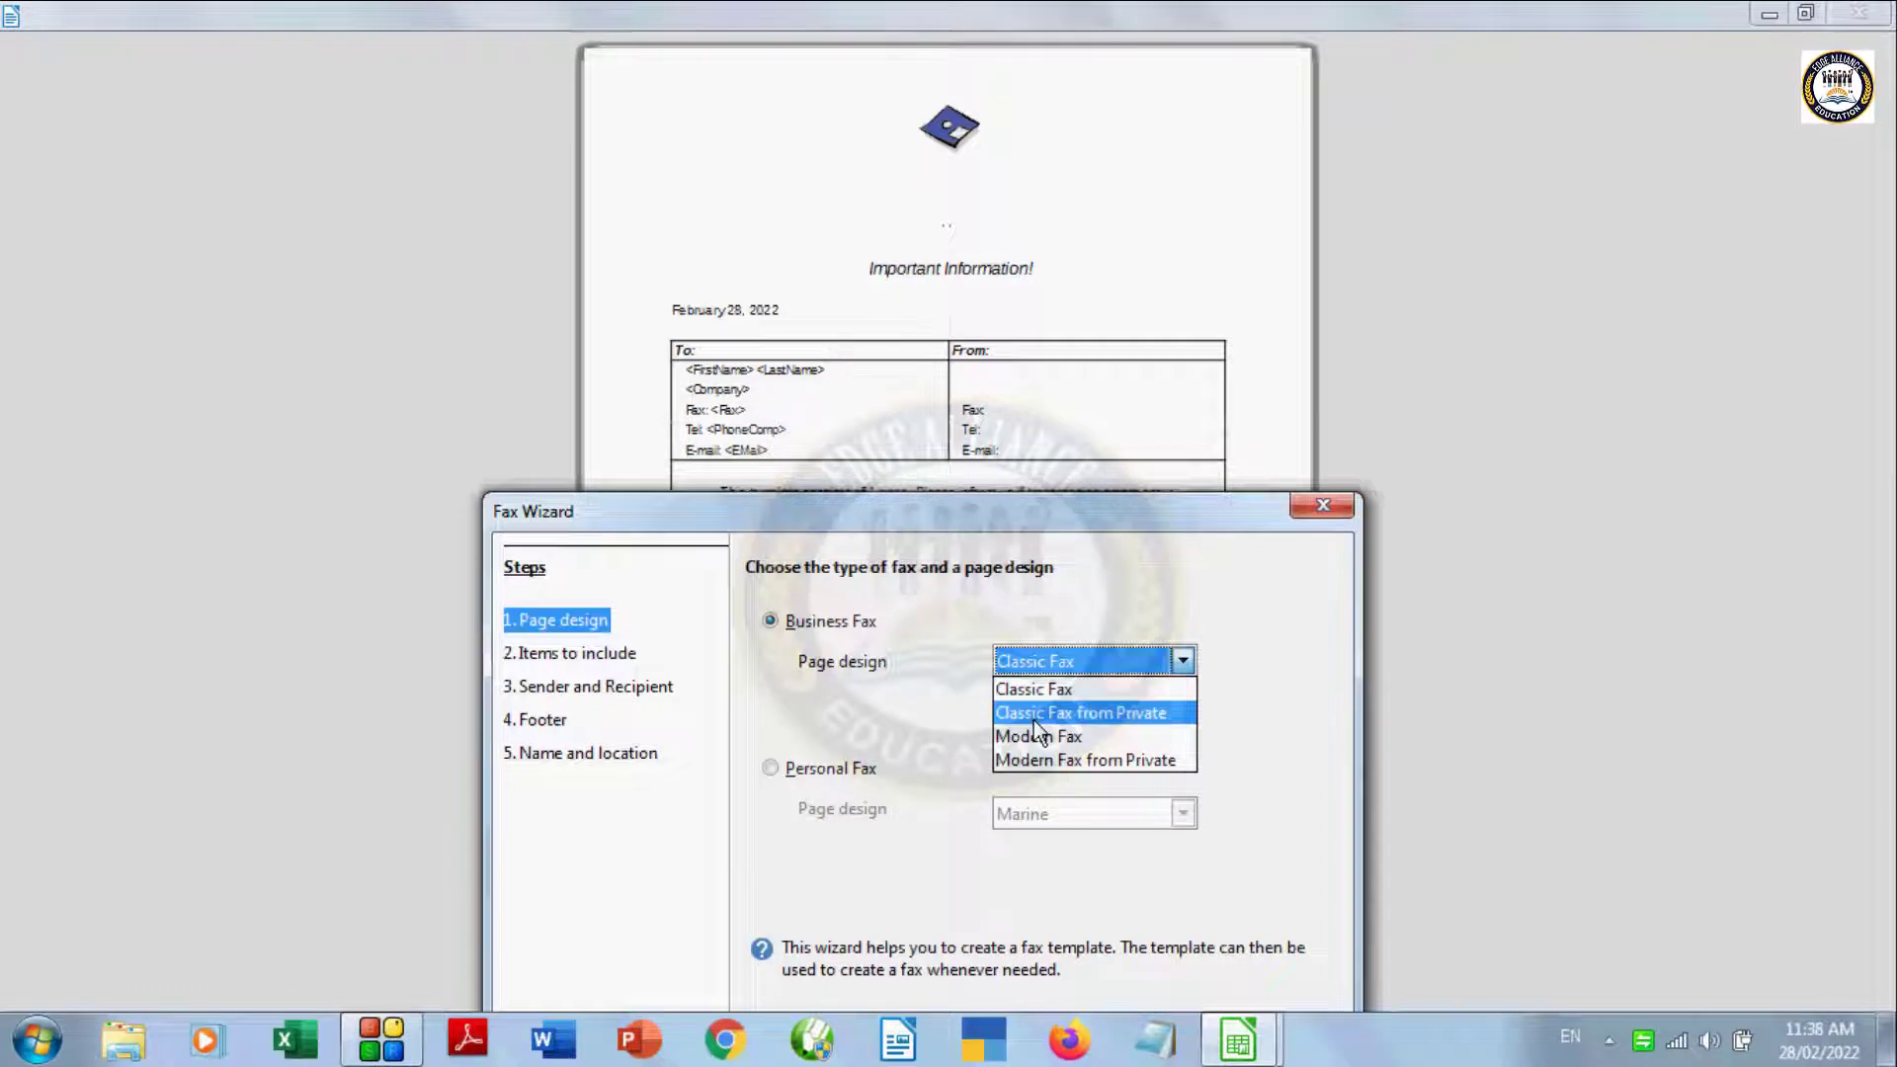
key("Escape")
key("Down")
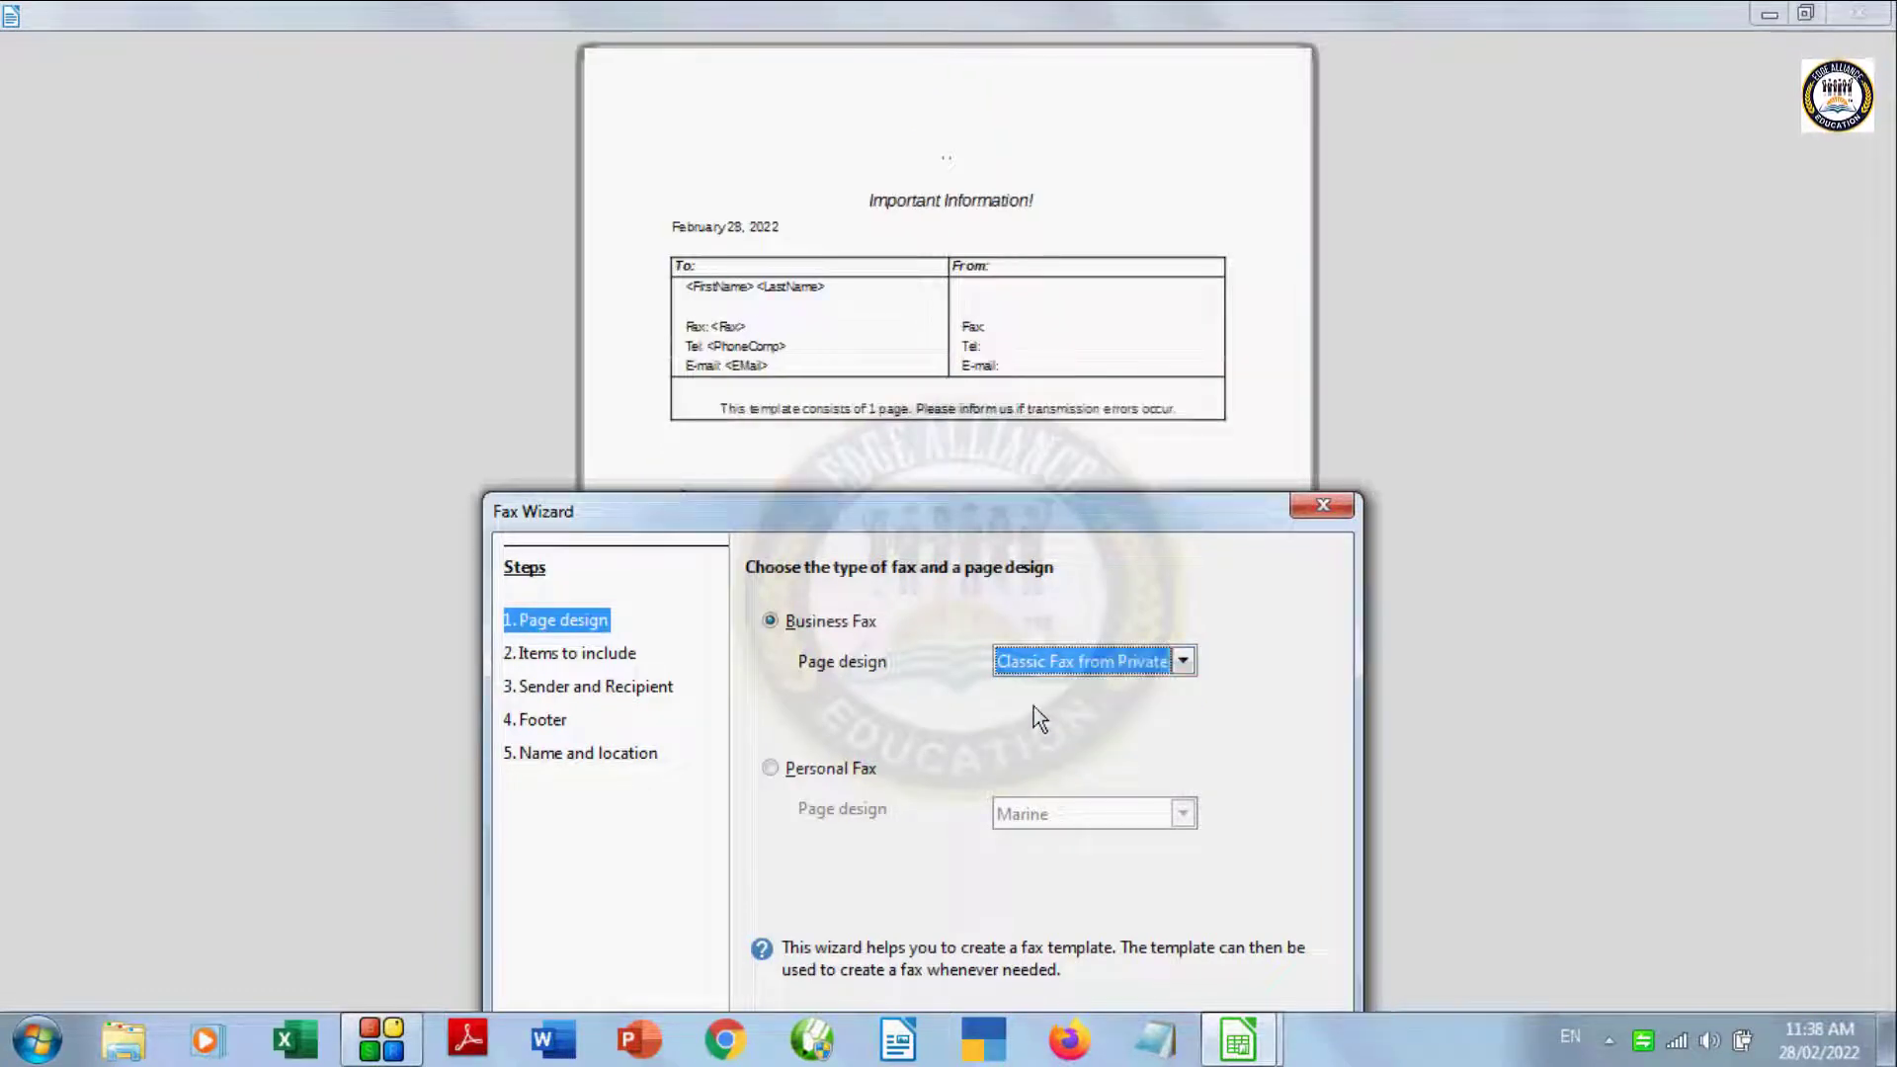
left_click(1033, 662)
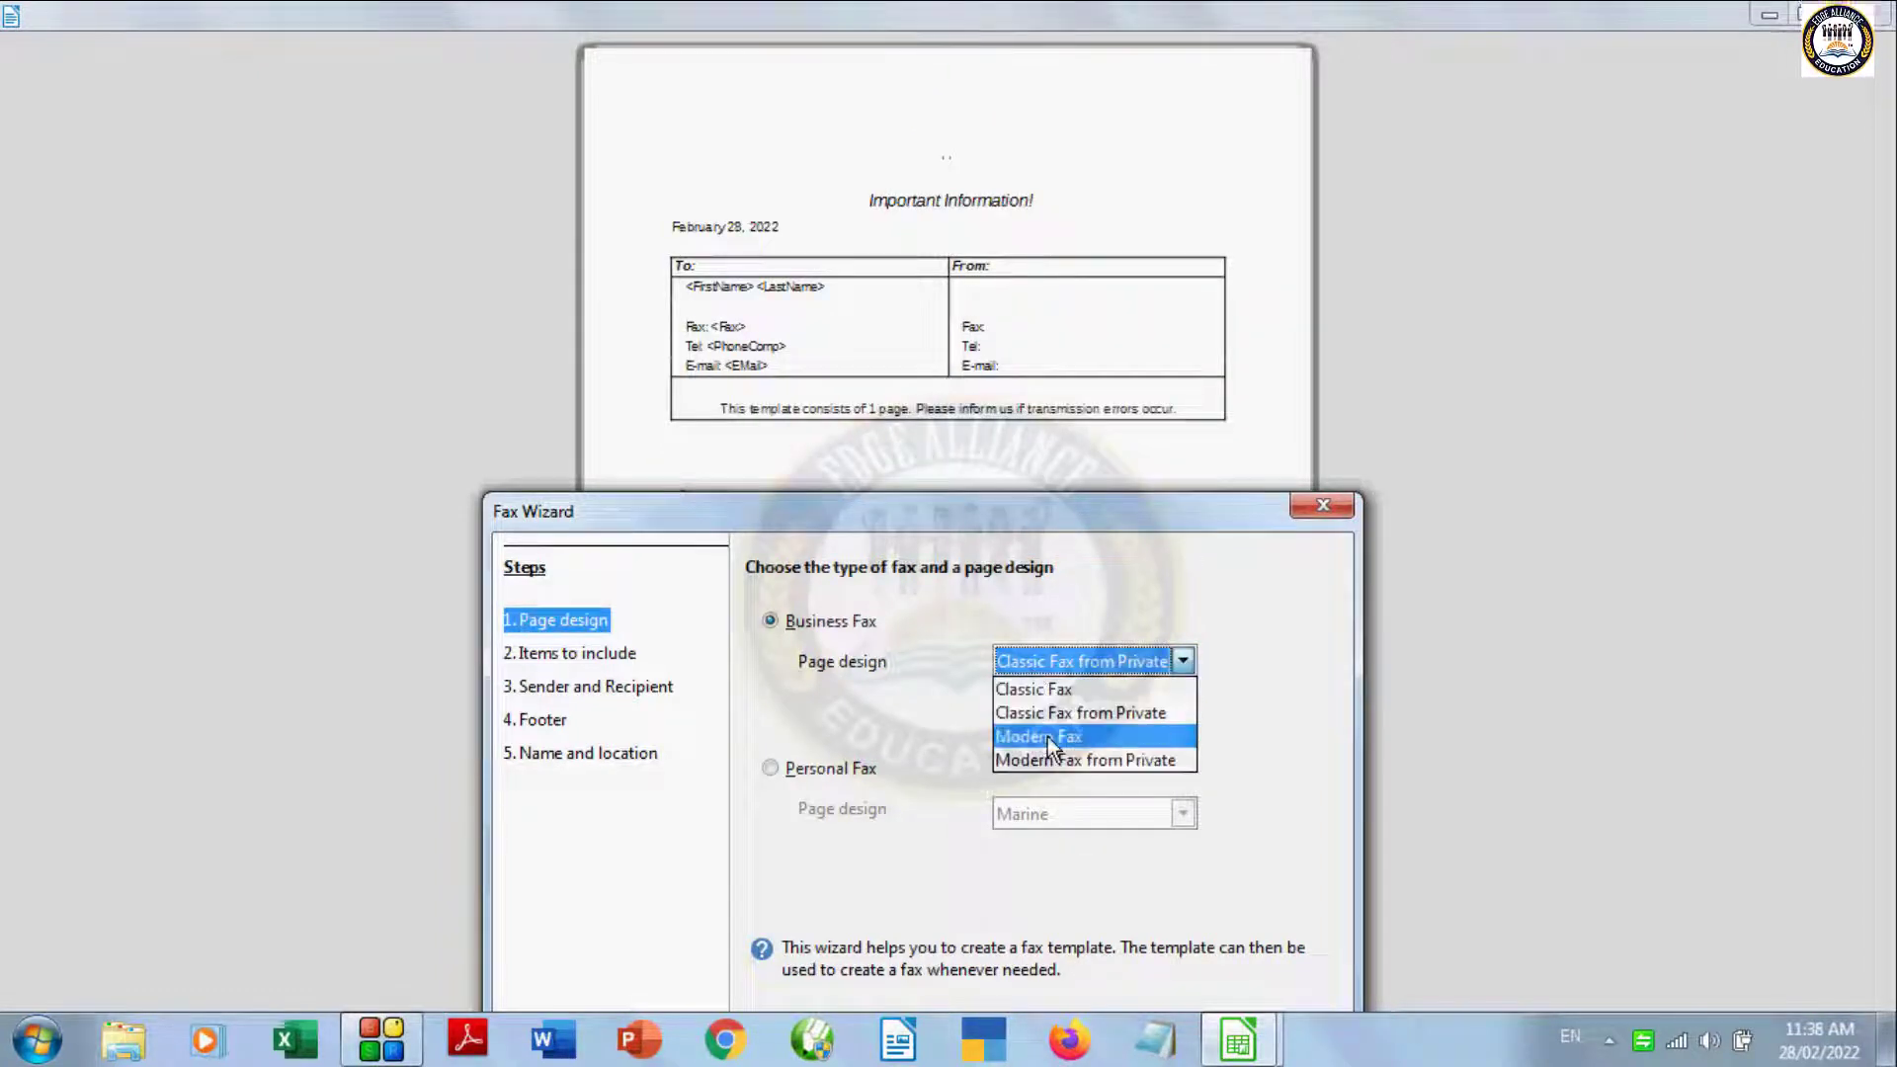
key("Escape")
key("Down")
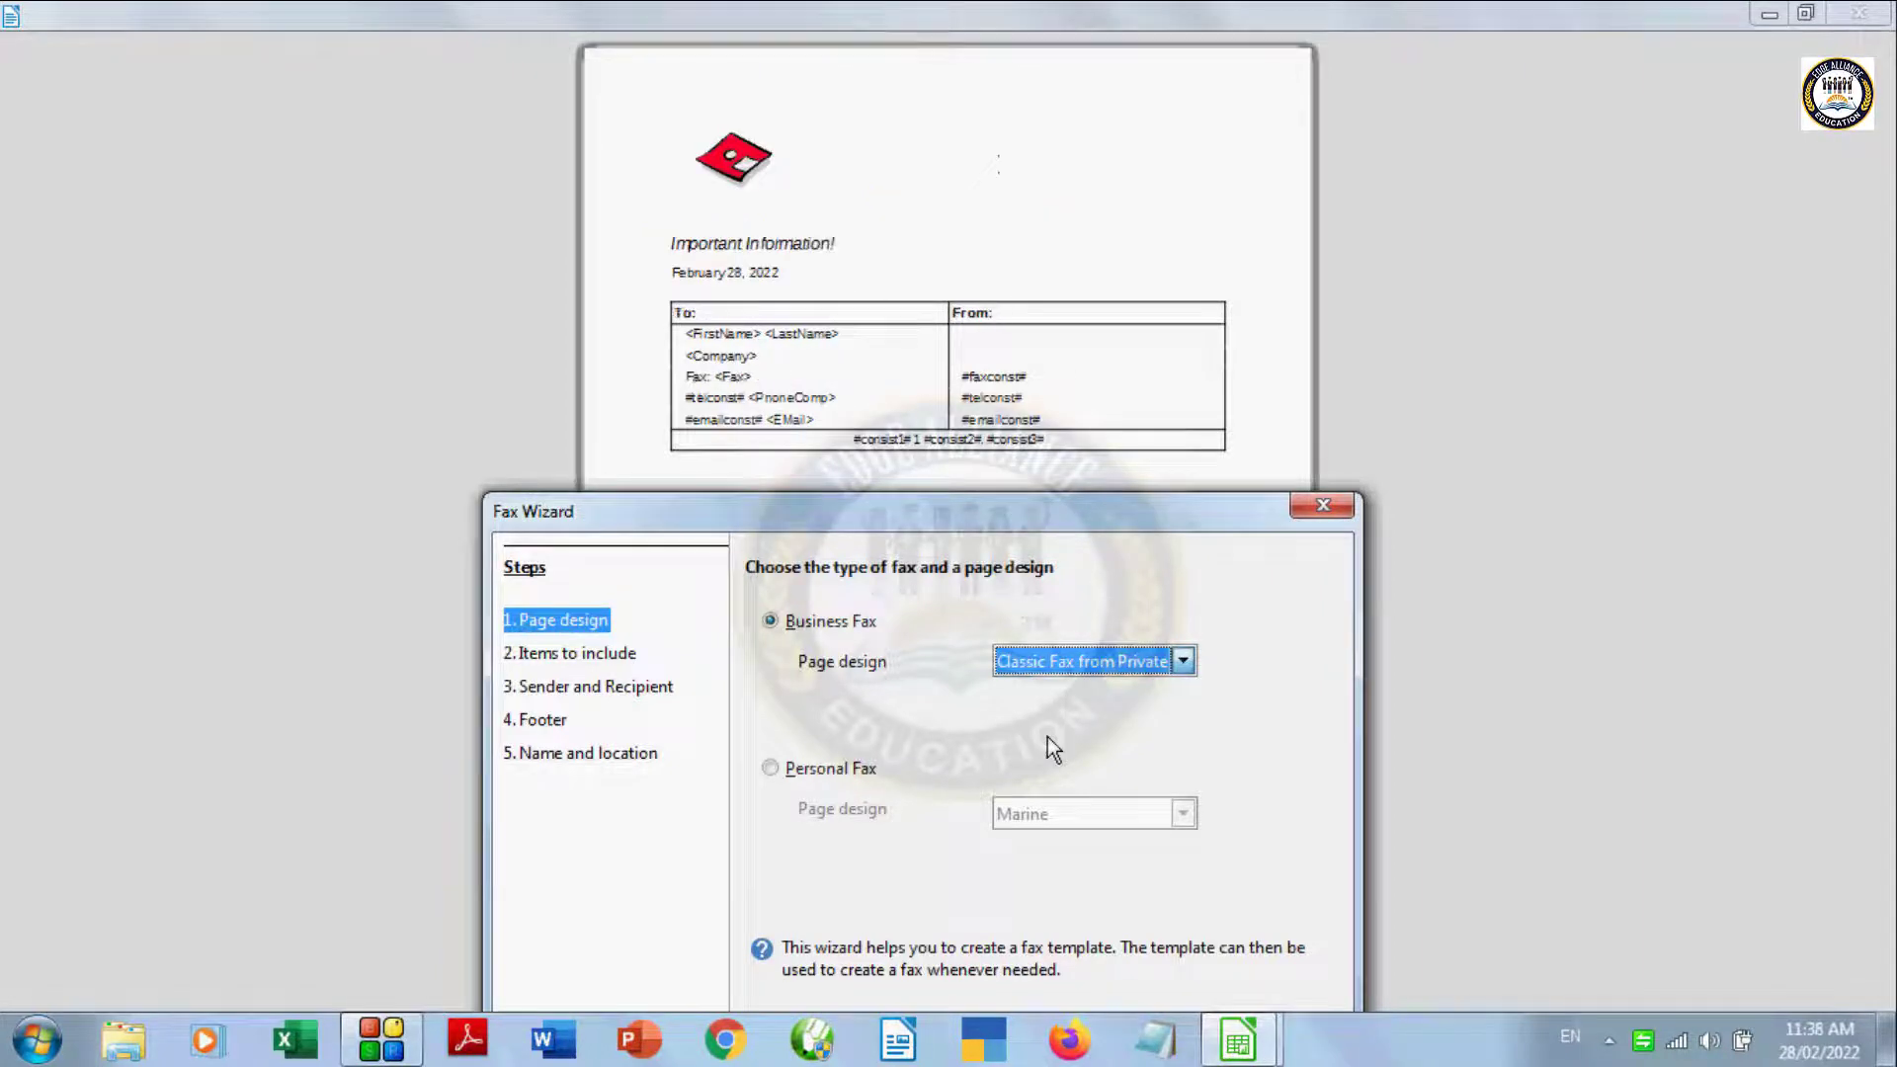
left_click(1047, 665)
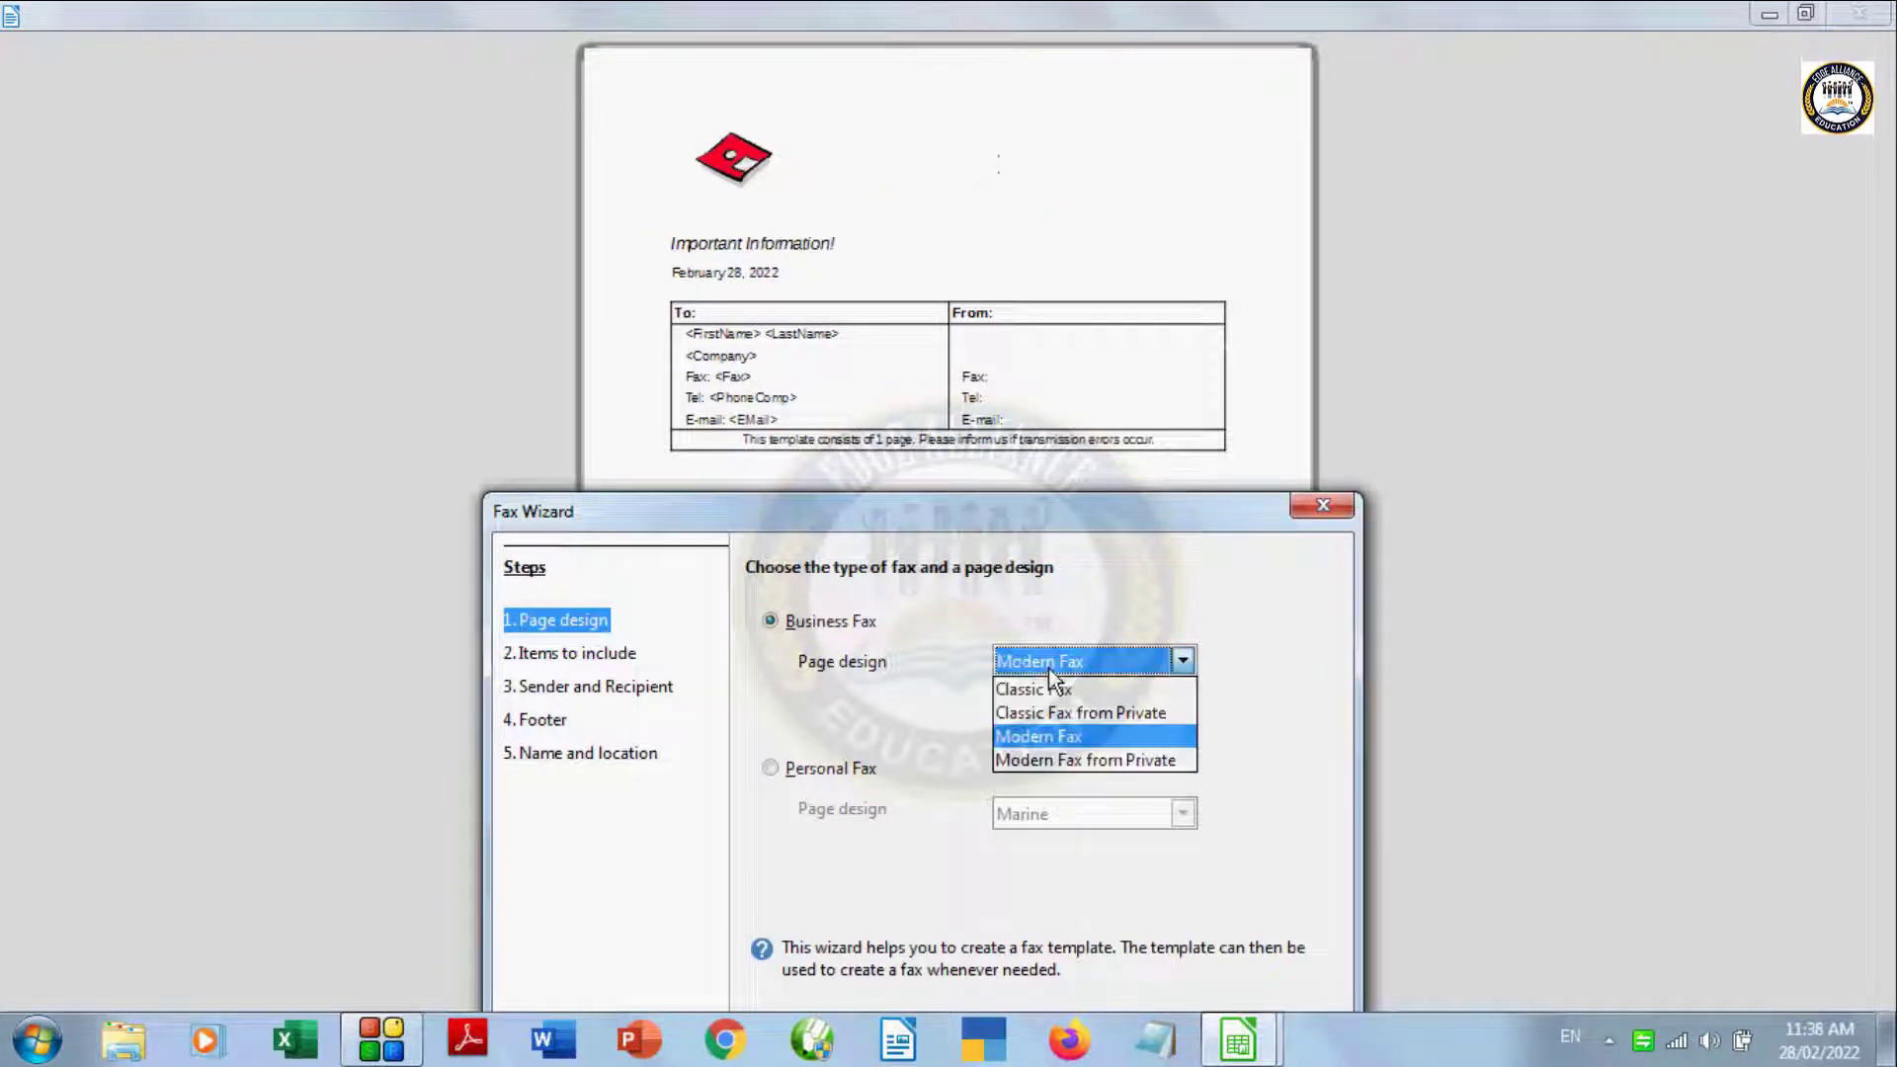
left_click(1041, 760)
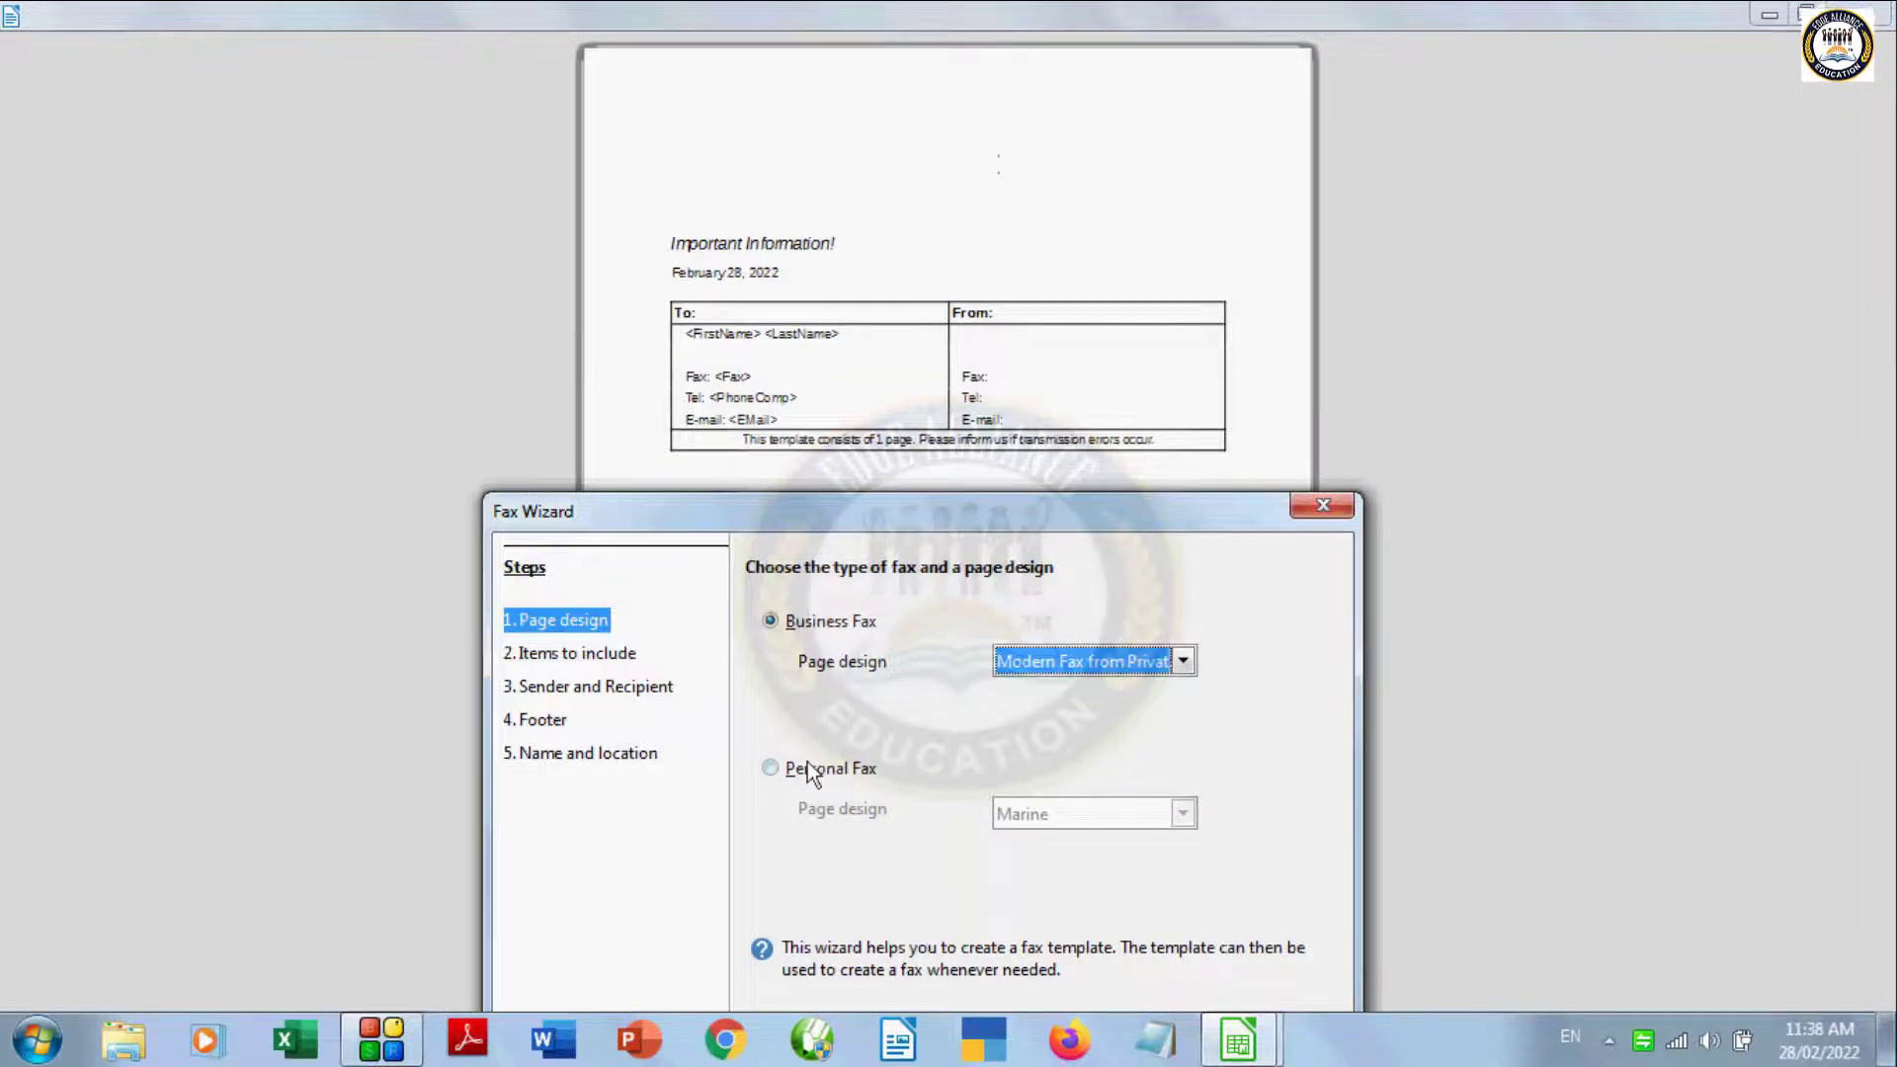
Step: Switch to Personal Fax, try the Bottle and Fax designs, then advance to the items step
left_click(777, 768)
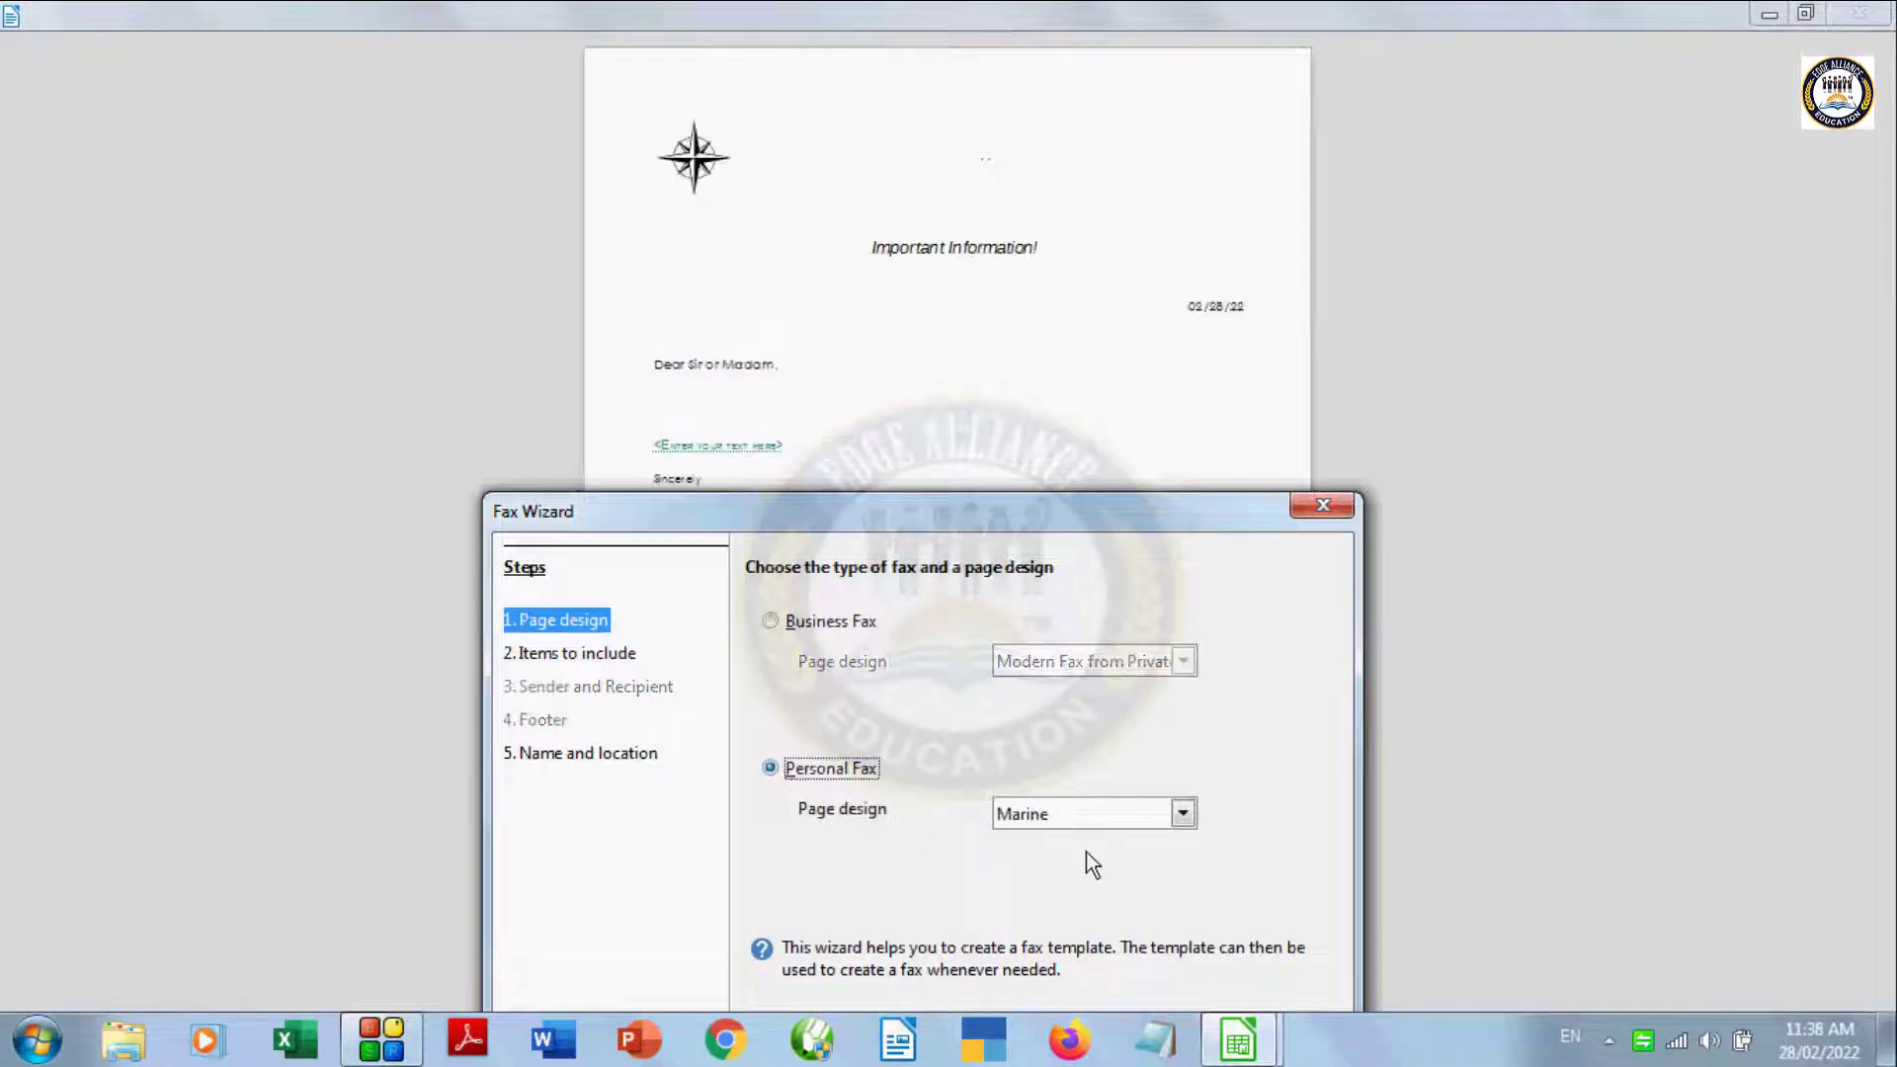
left_click(1070, 816)
left_click(1051, 834)
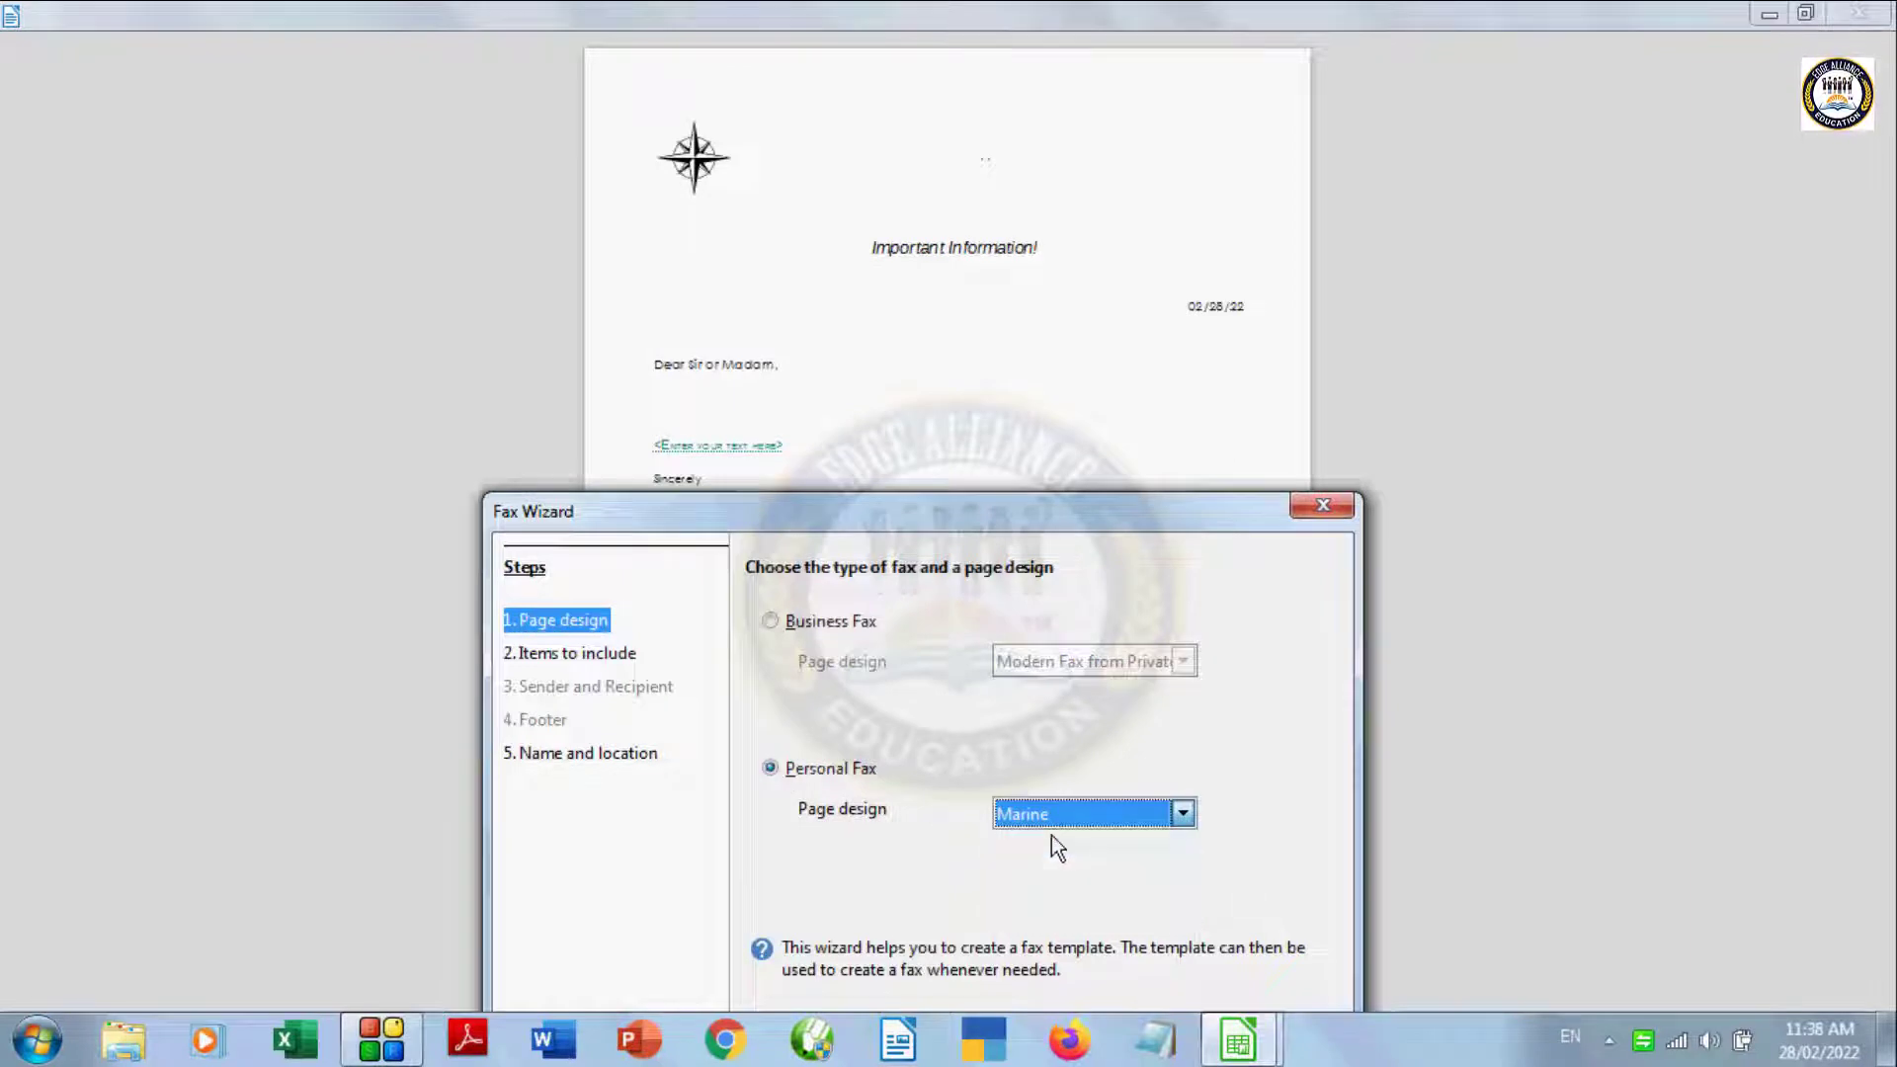
left_click(1045, 815)
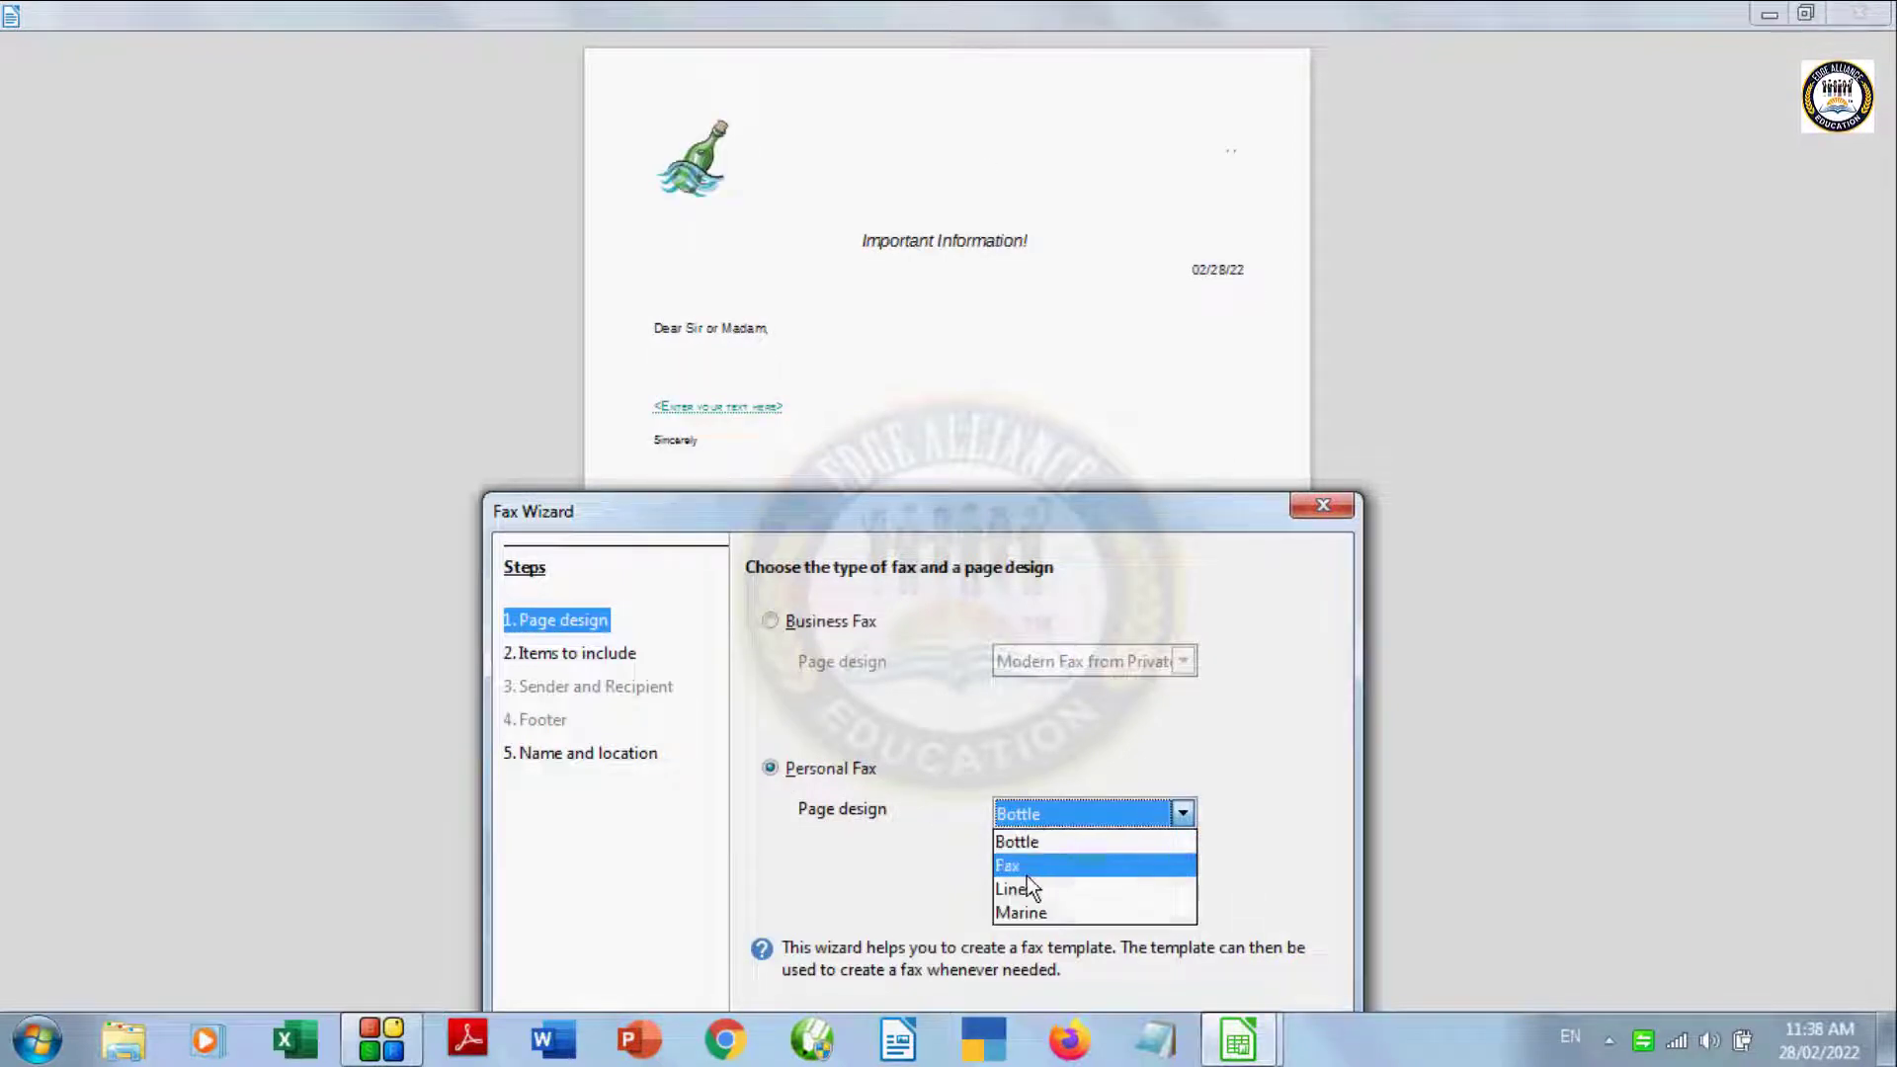
left_click(1024, 843)
scroll(1027, 823, "down", 1)
left_click(1025, 820)
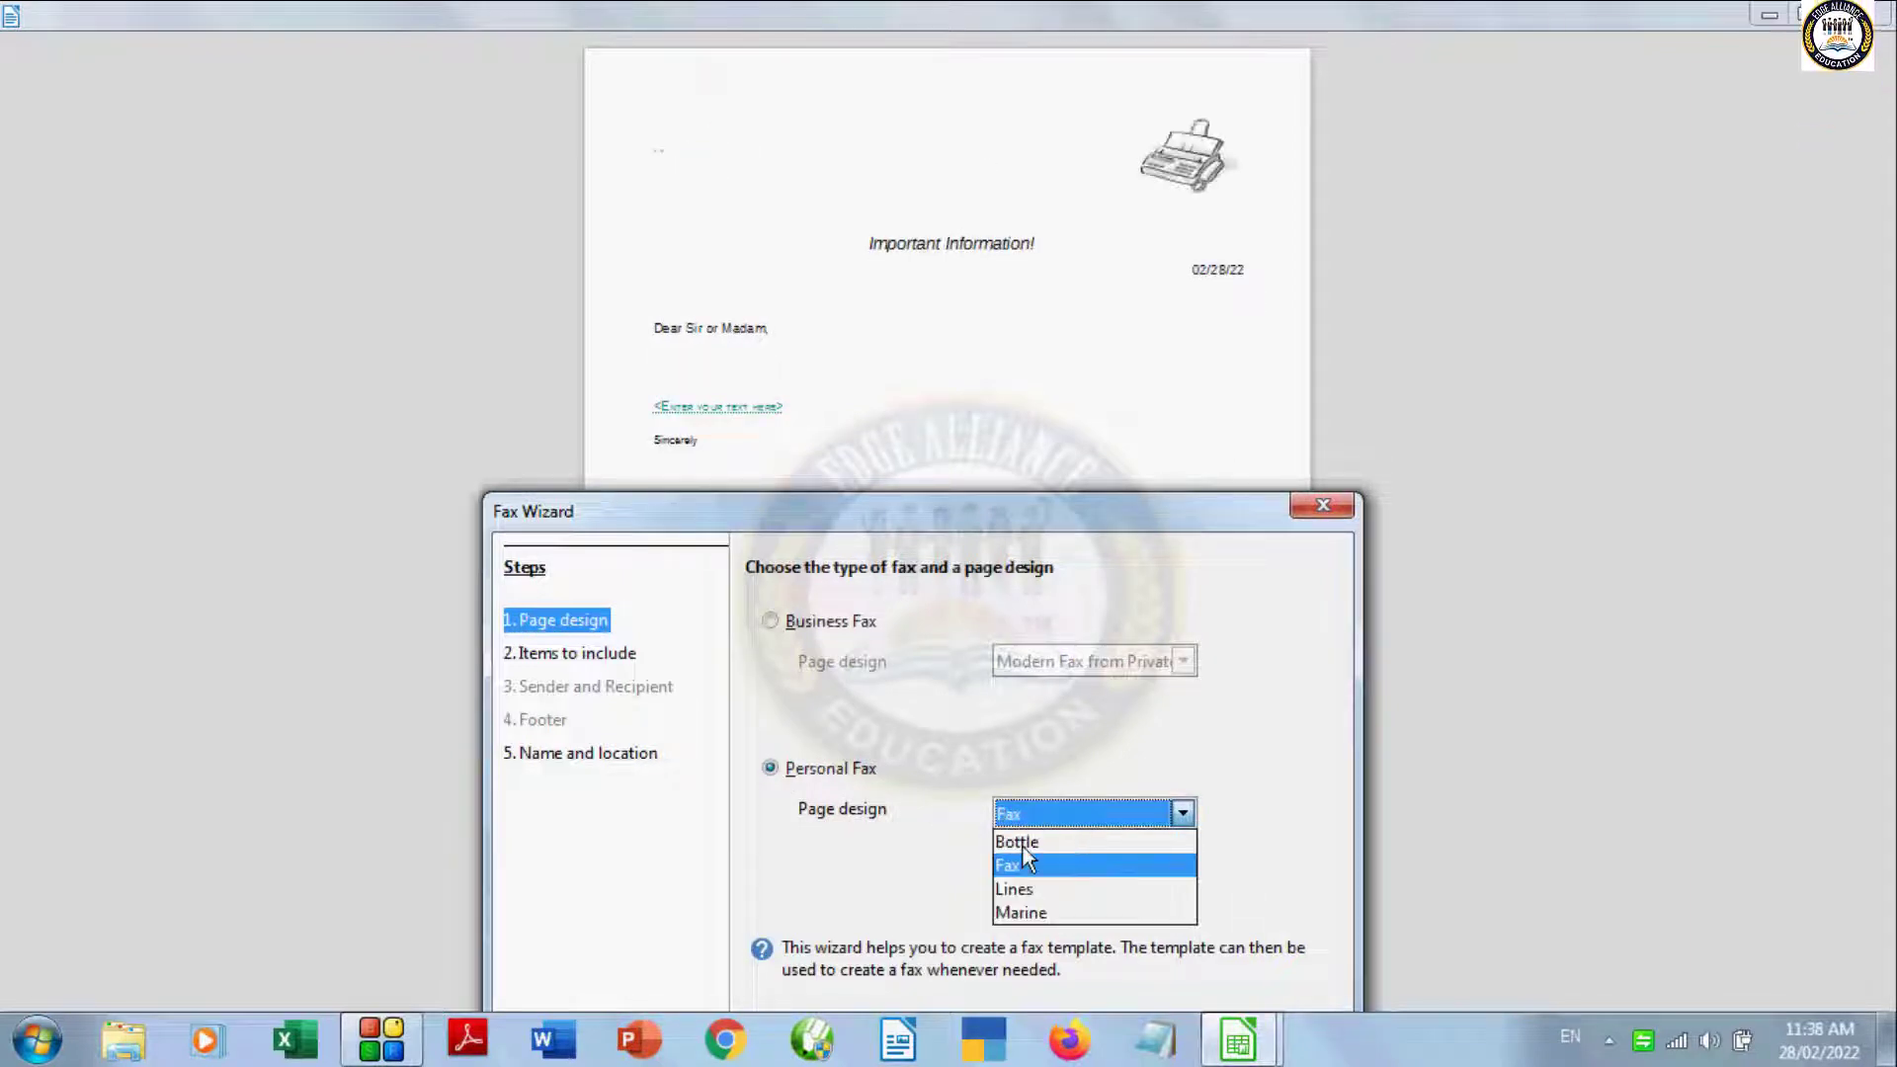
left_click(1022, 842)
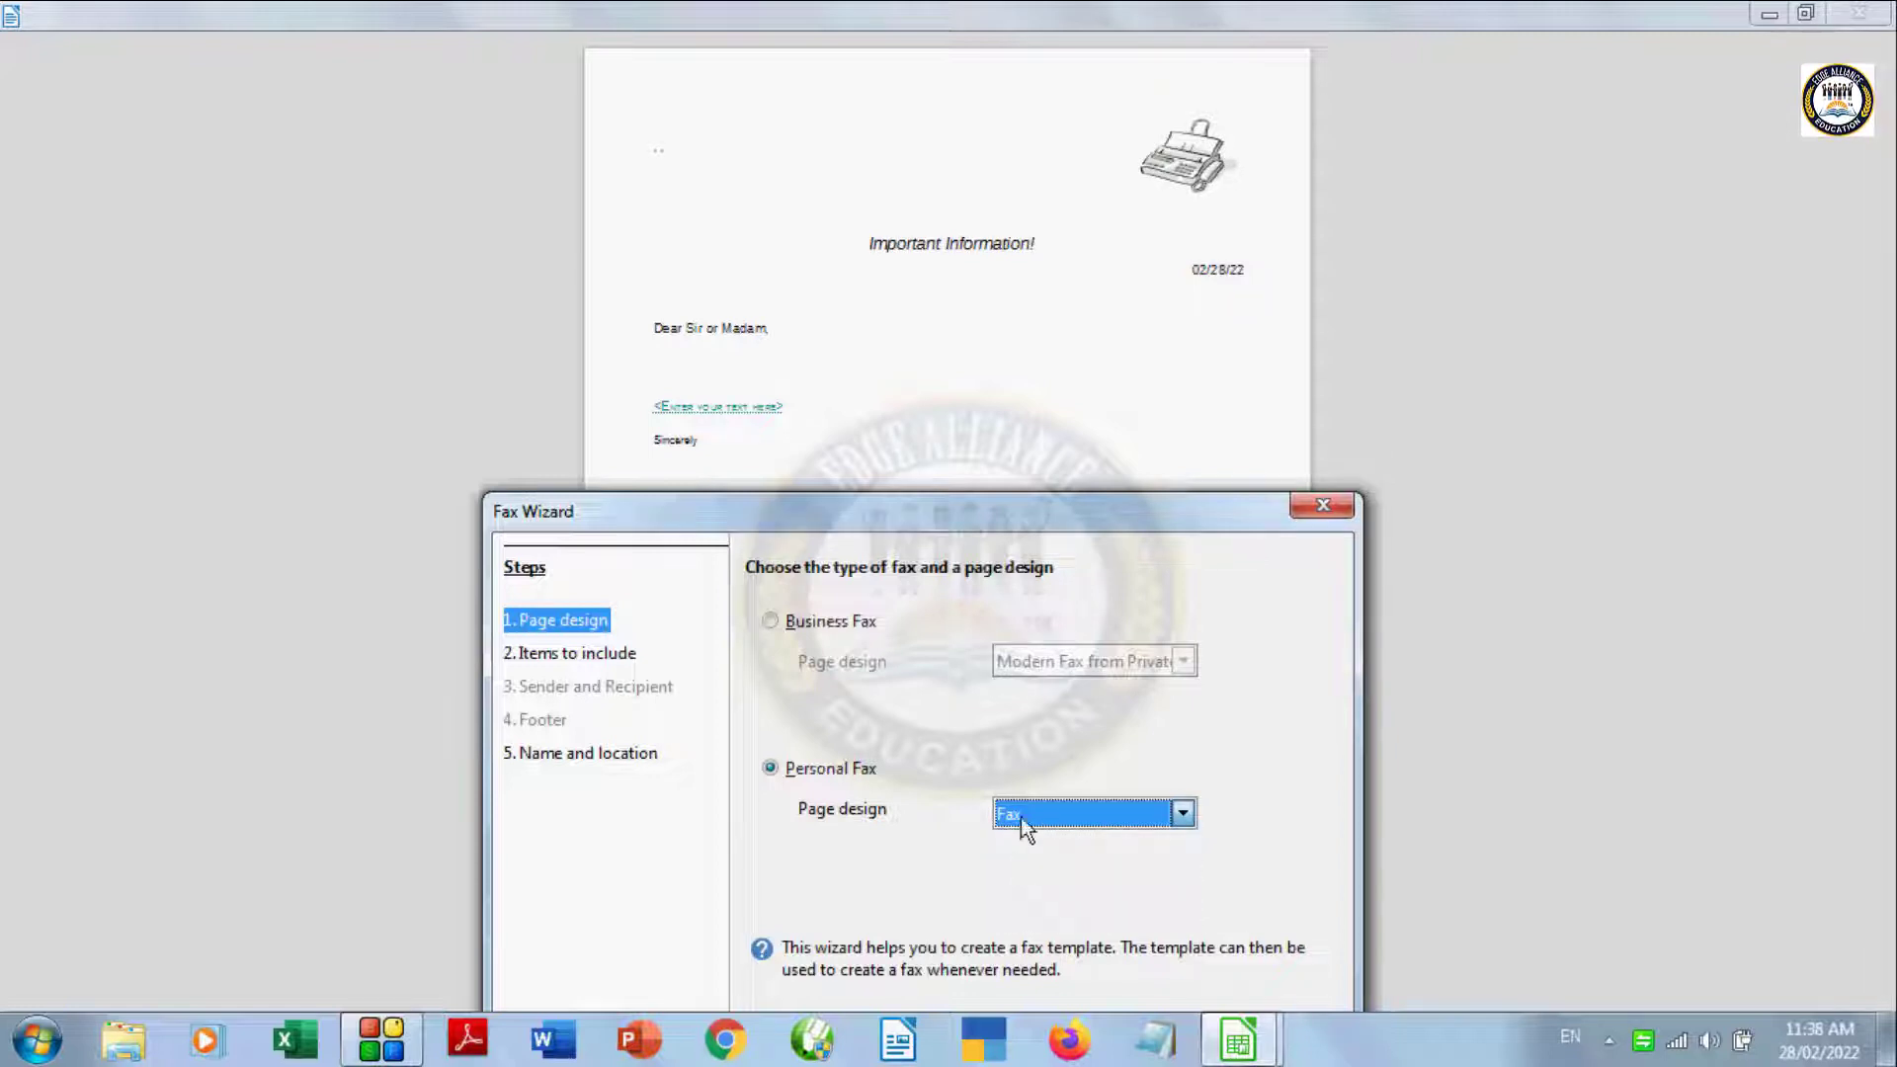
left_click_drag(1029, 519, 1011, 386)
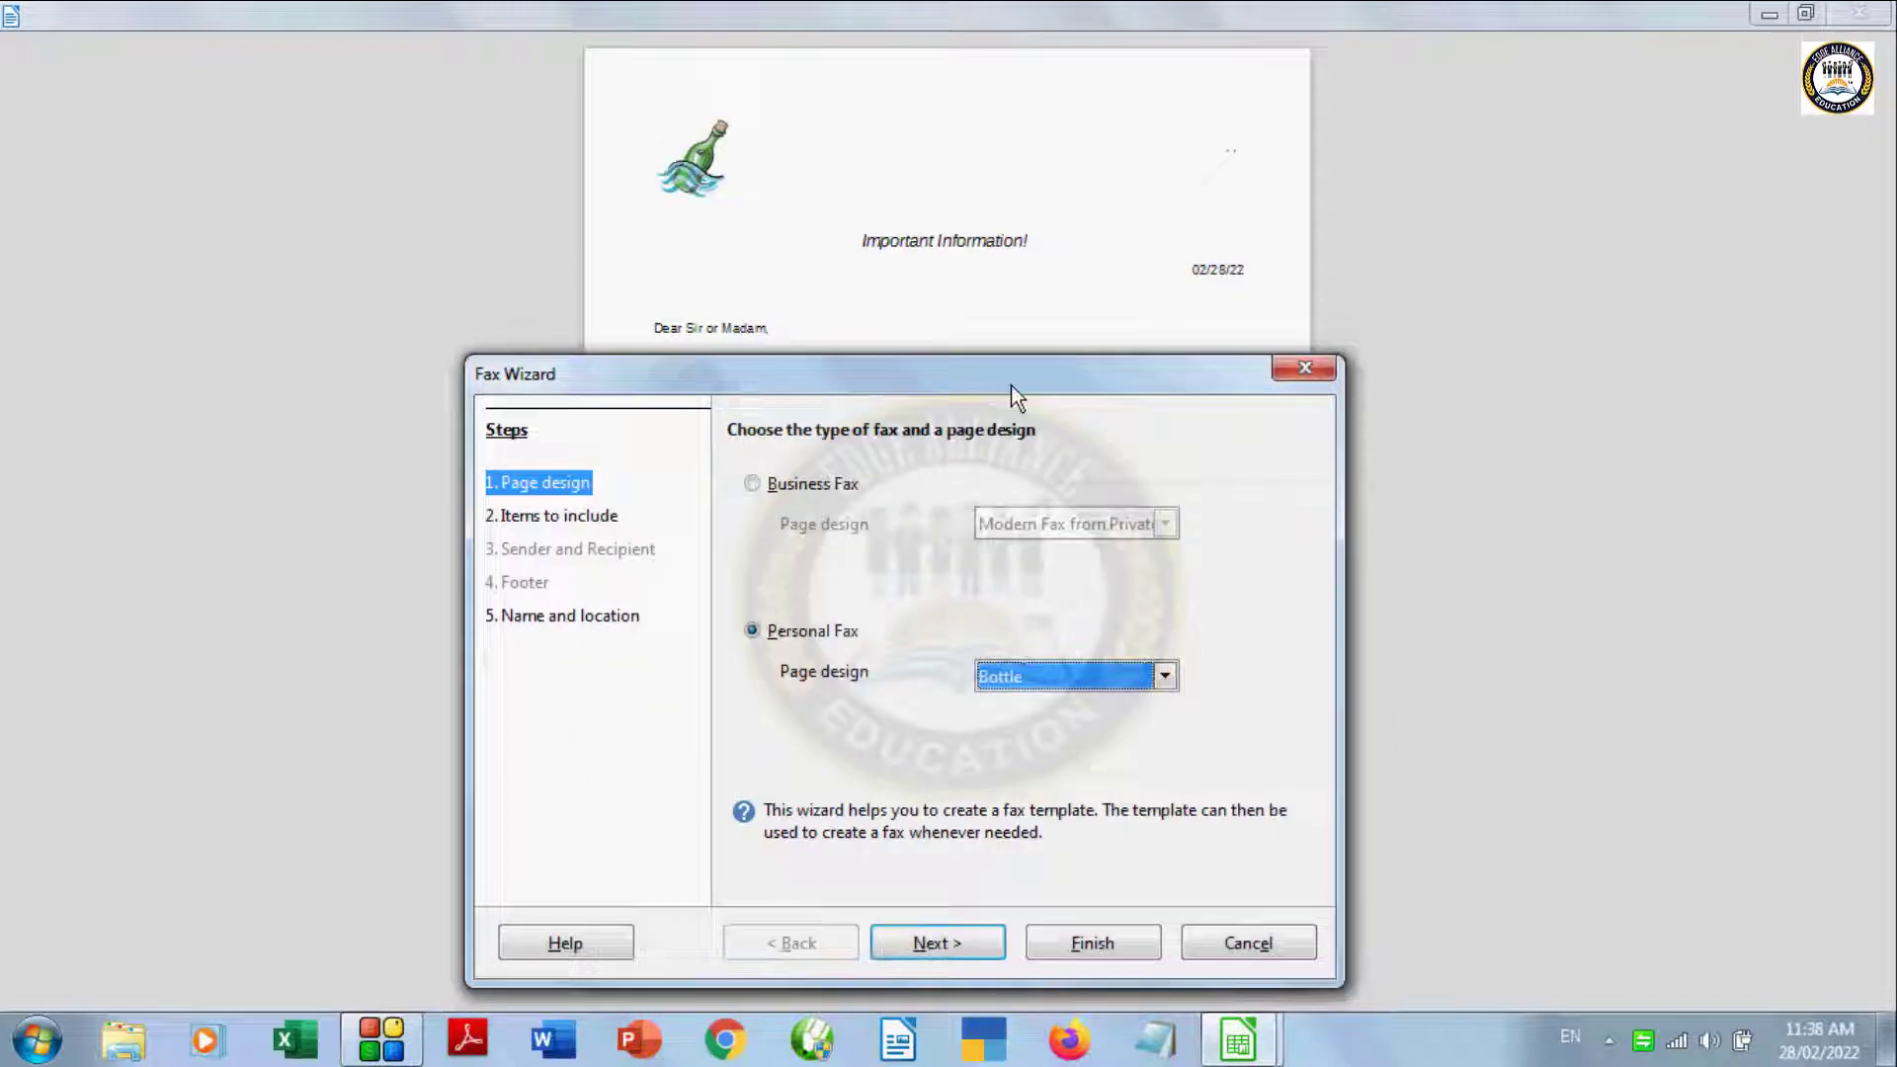
left_click(1025, 680)
left_click(1028, 703)
left_click(964, 955)
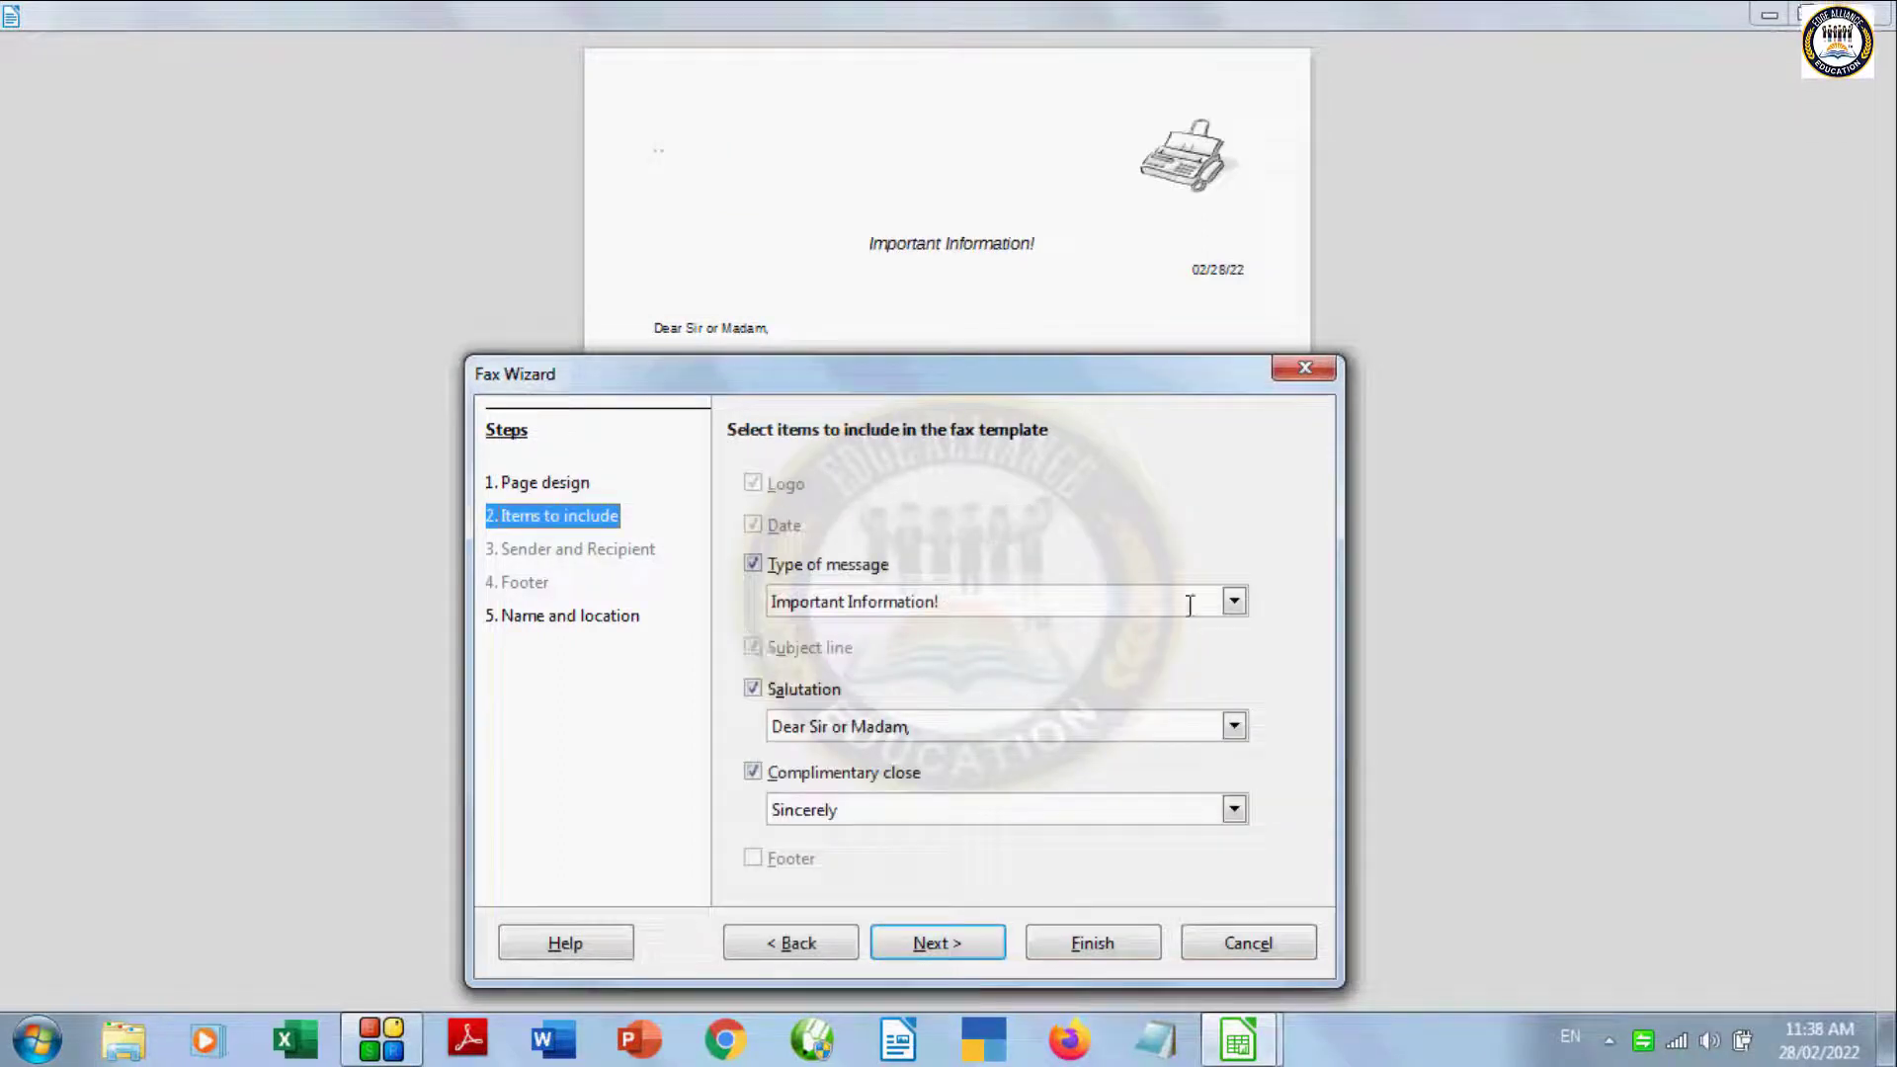
Step: Keep Important Information! and Dear Sir or Madam, choose Yours faithfully as the closing, and continue
left_click(1234, 602)
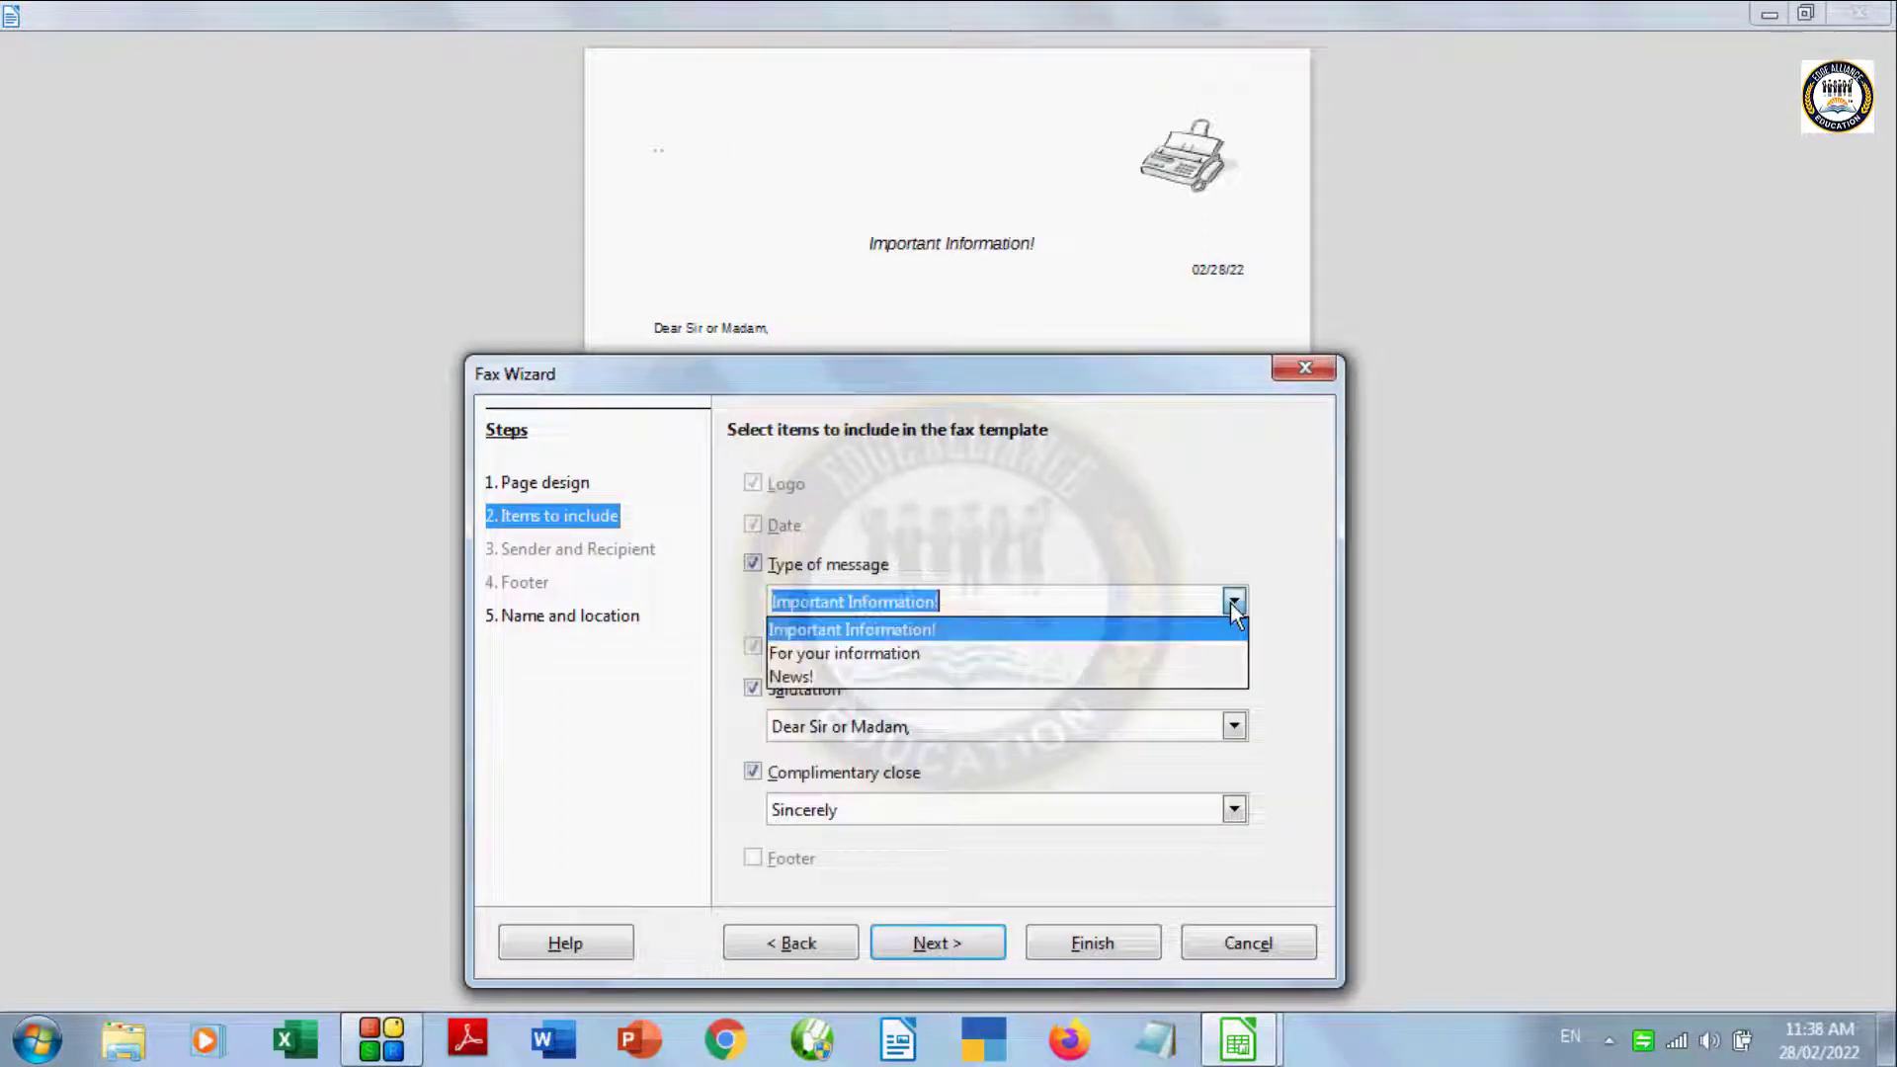
left_click(897, 652)
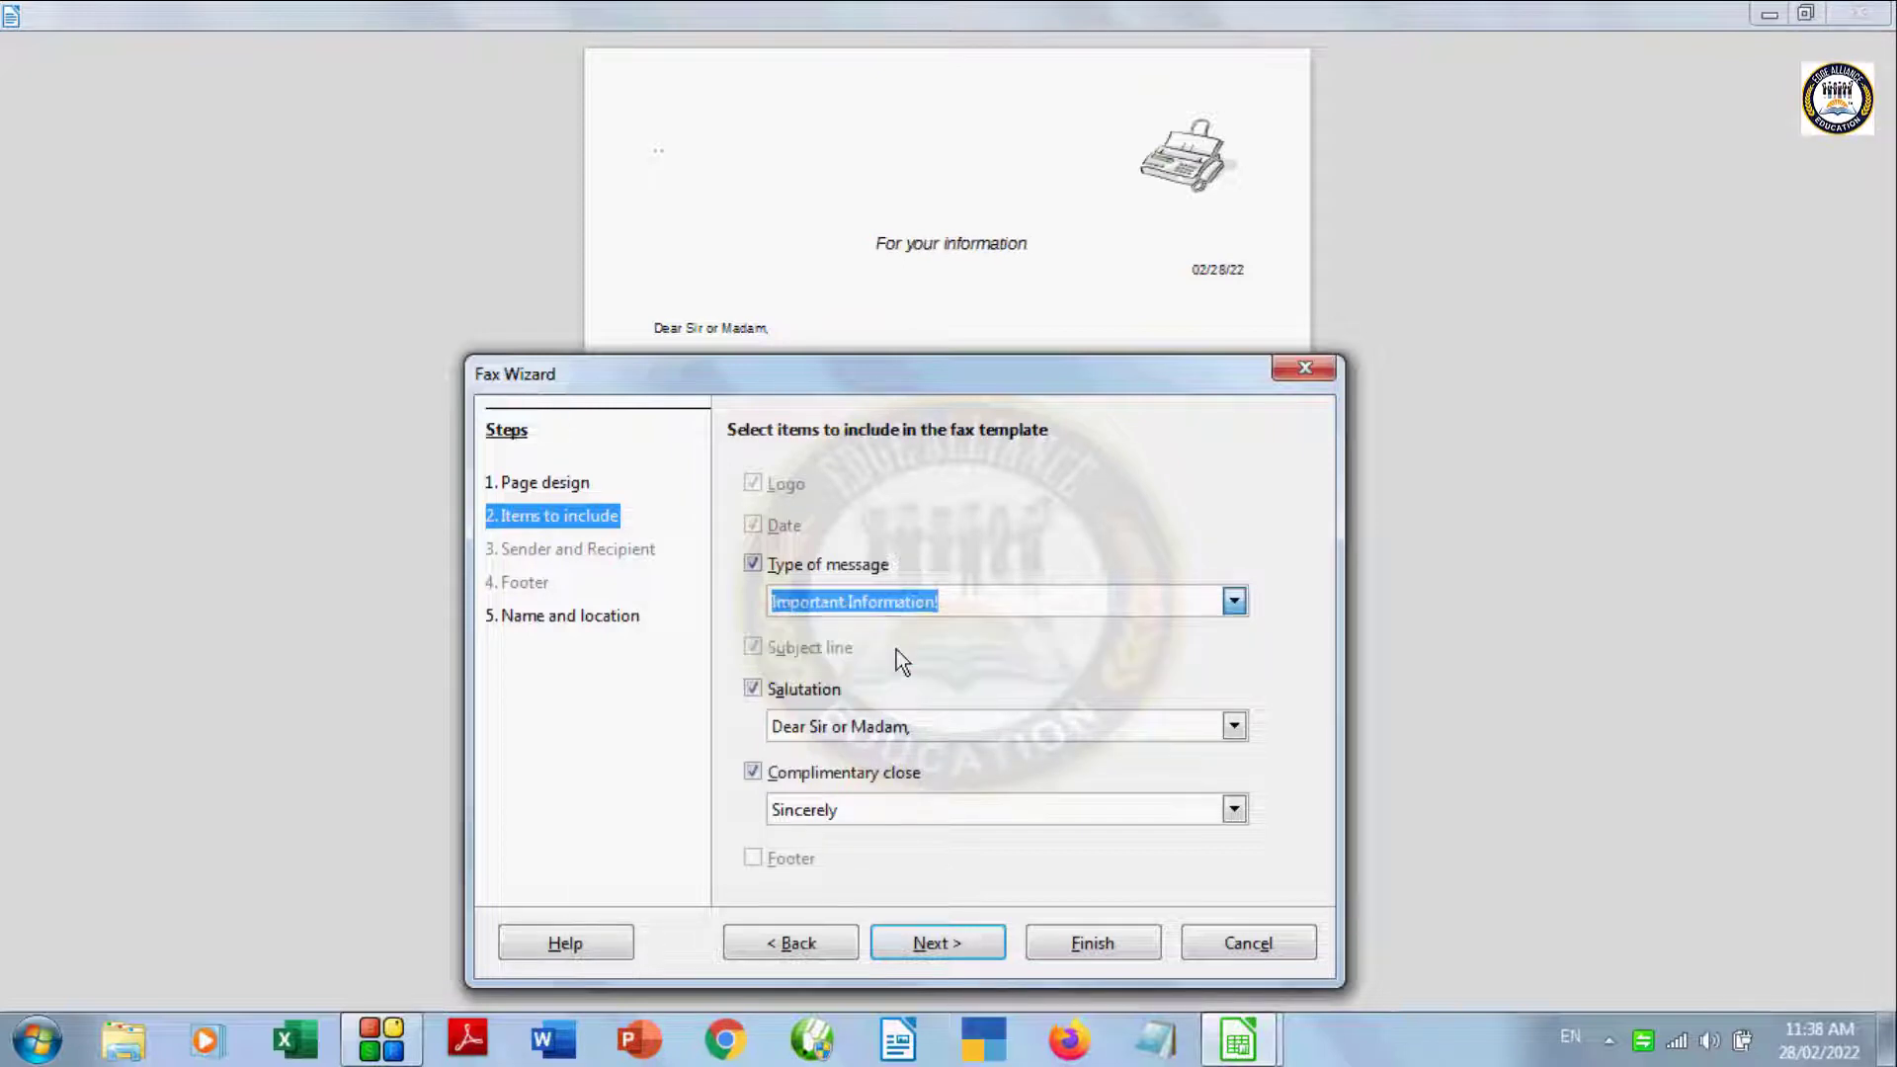
left_click(1234, 602)
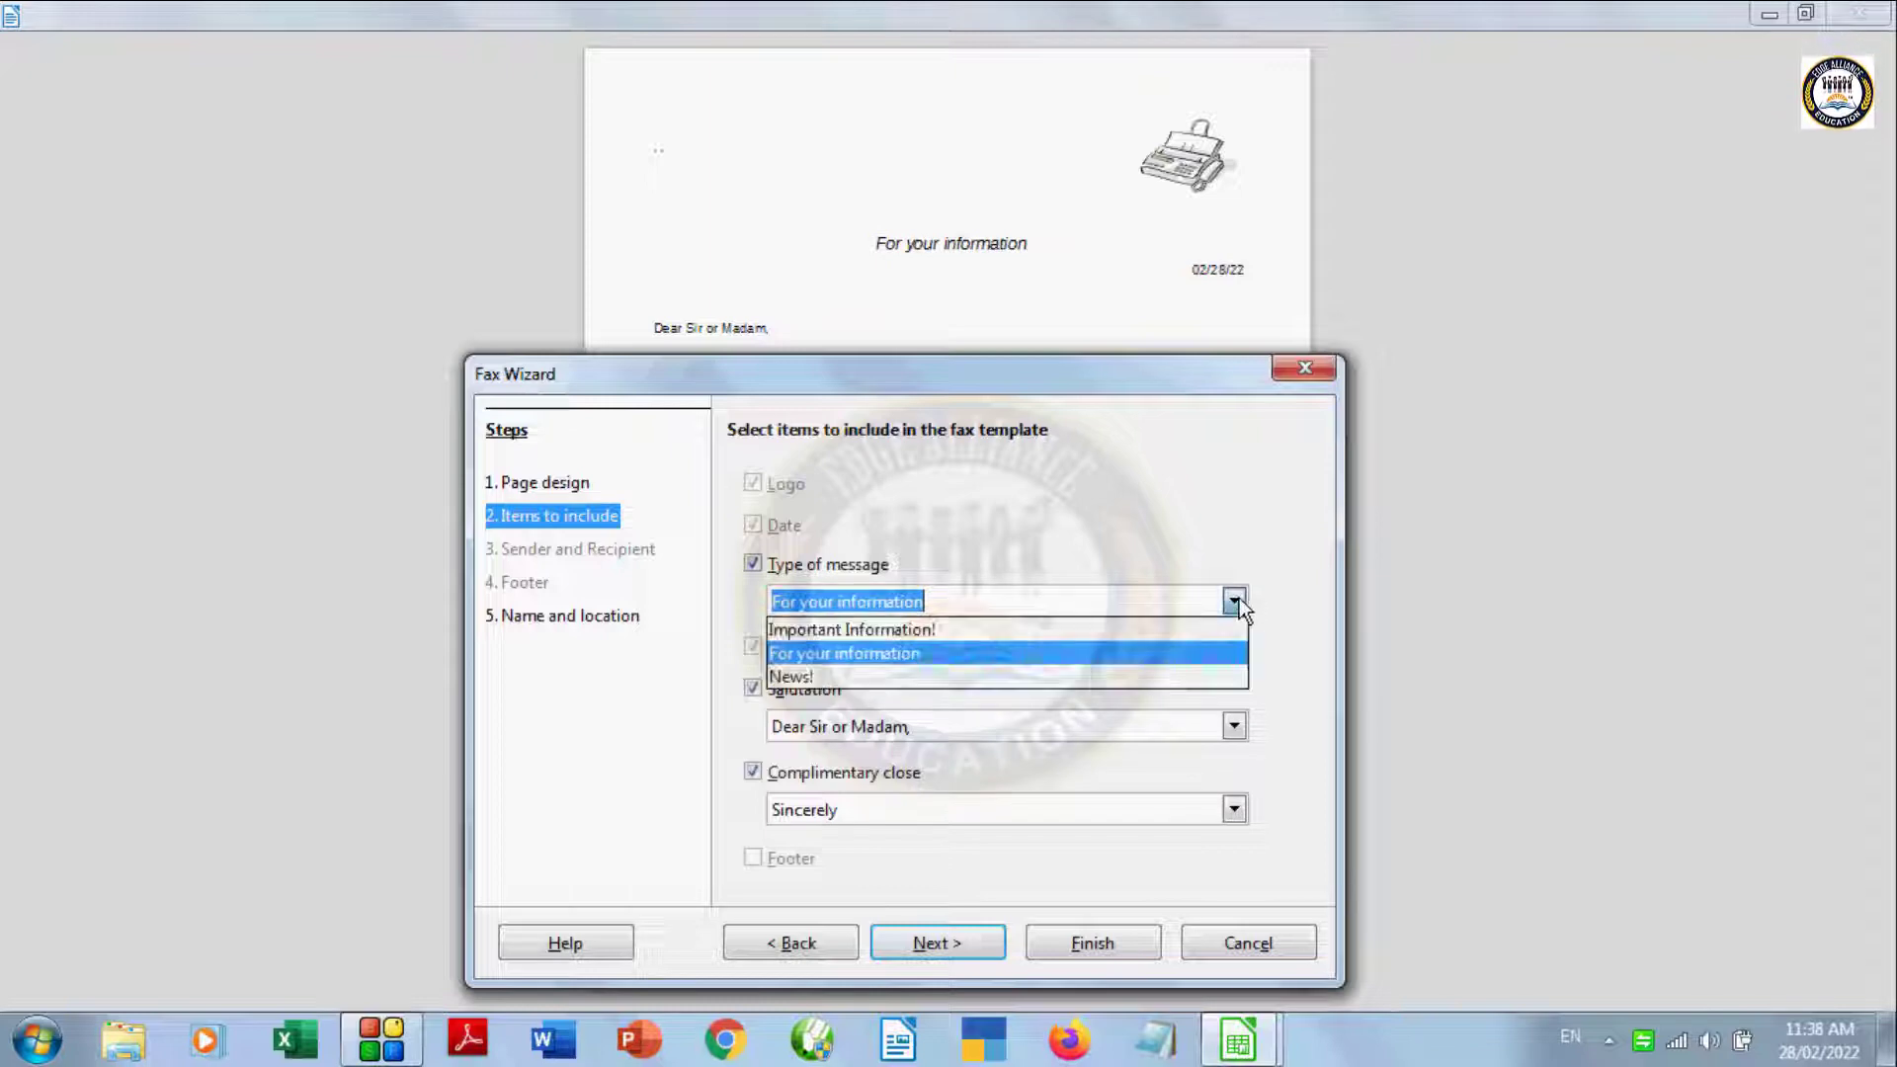
left_click(986, 626)
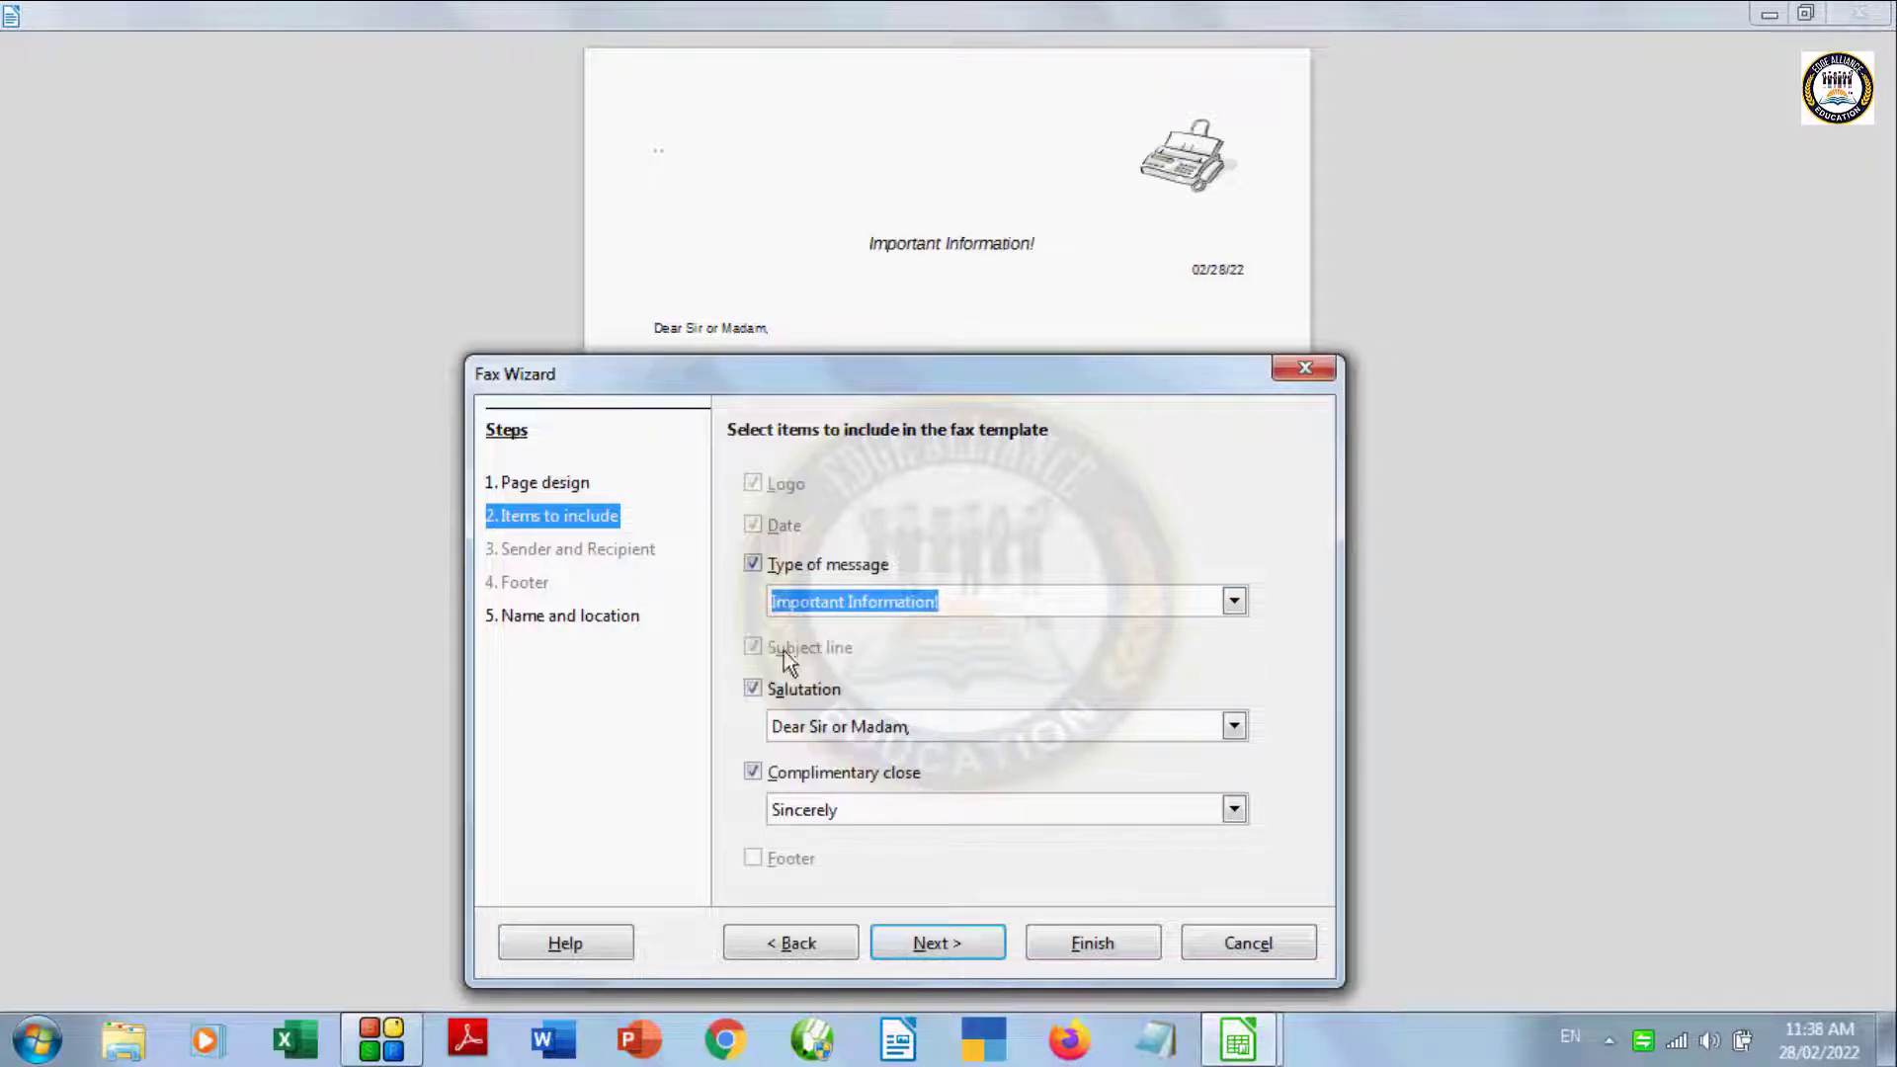
left_click(1234, 727)
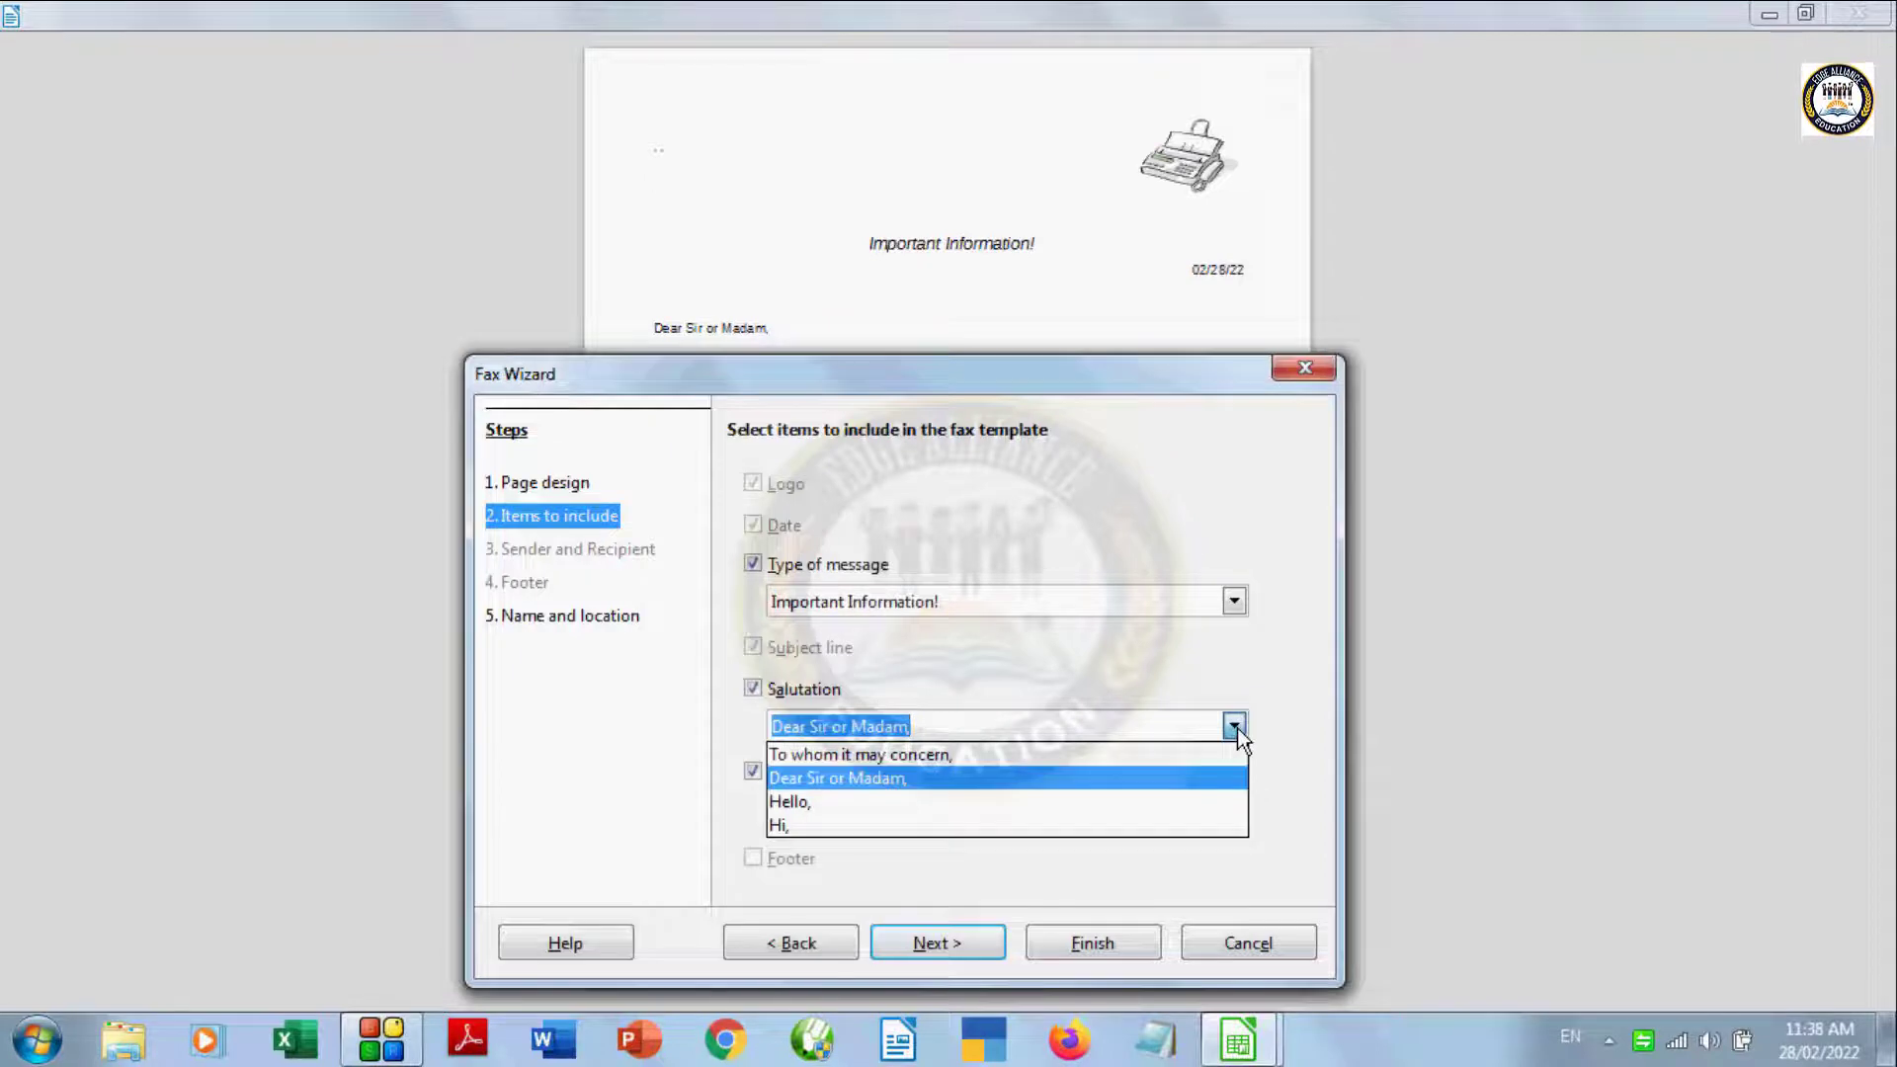
left_click(1237, 727)
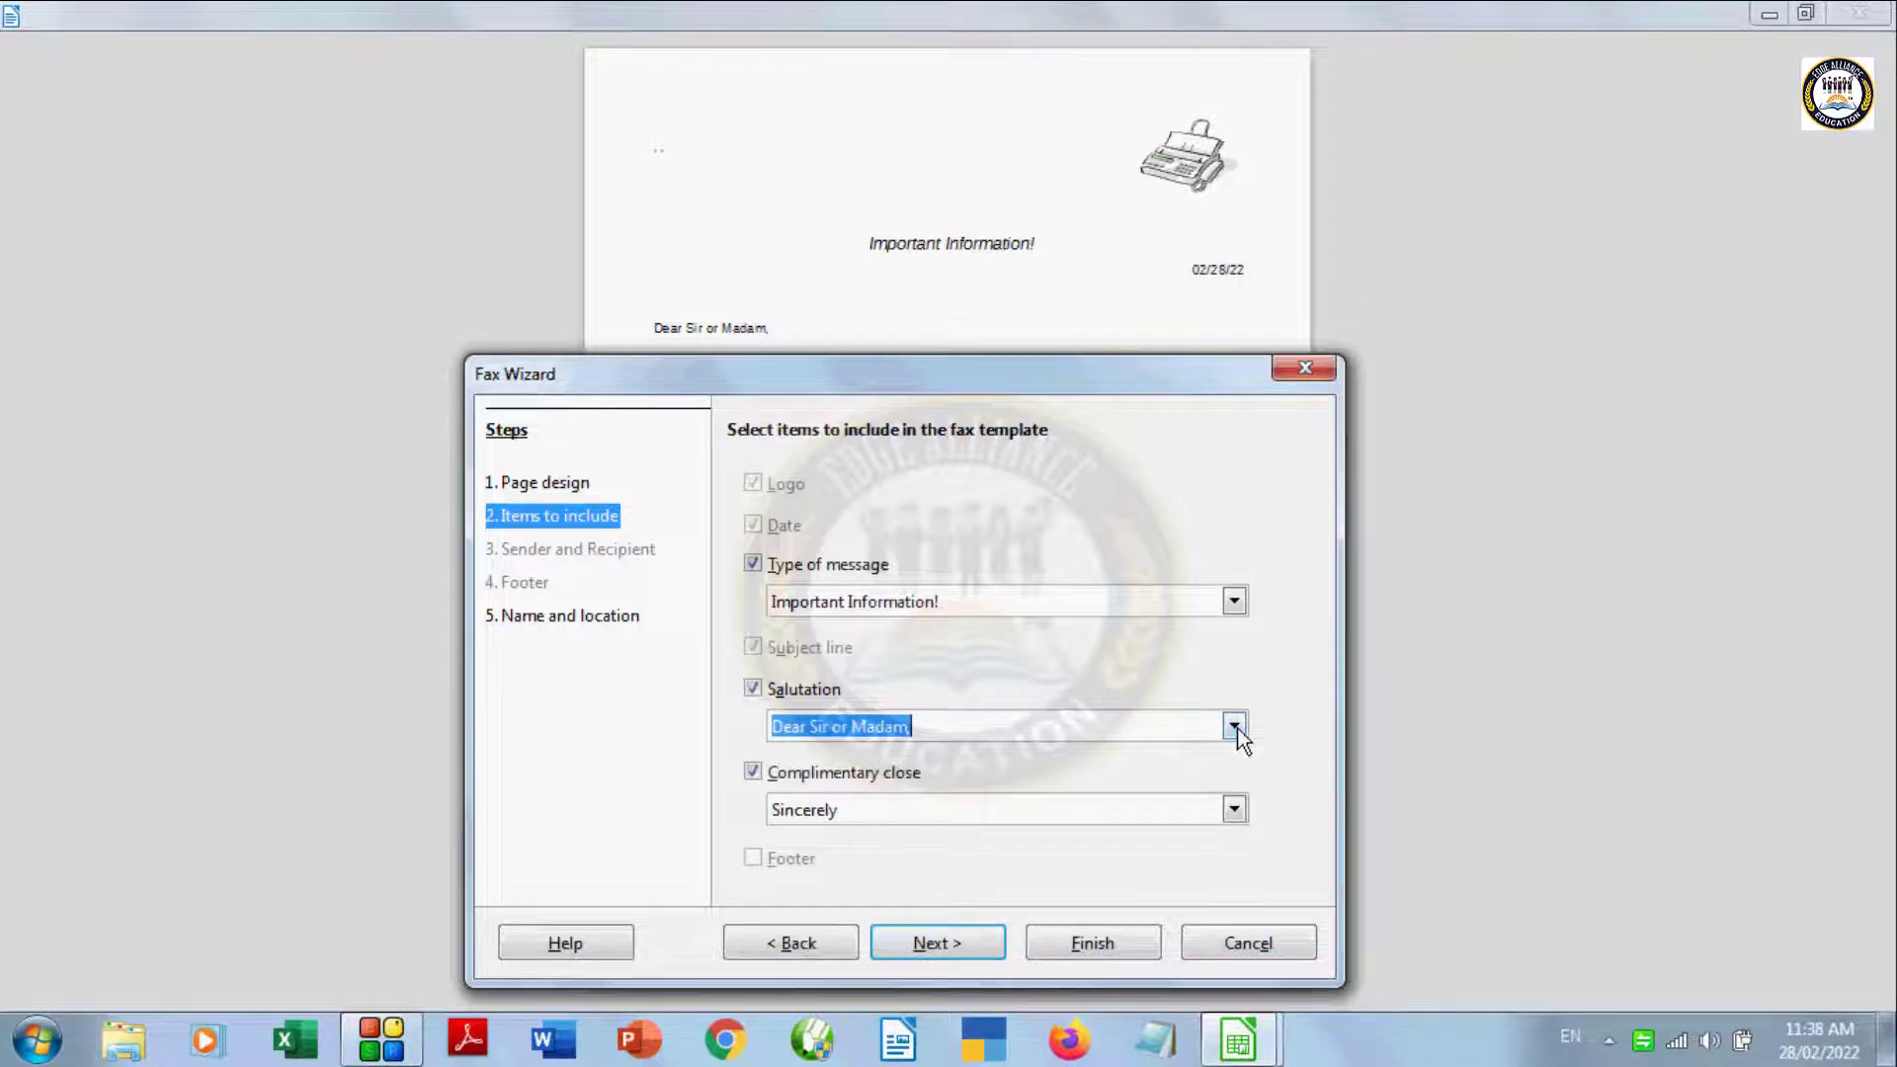
left_click(1235, 810)
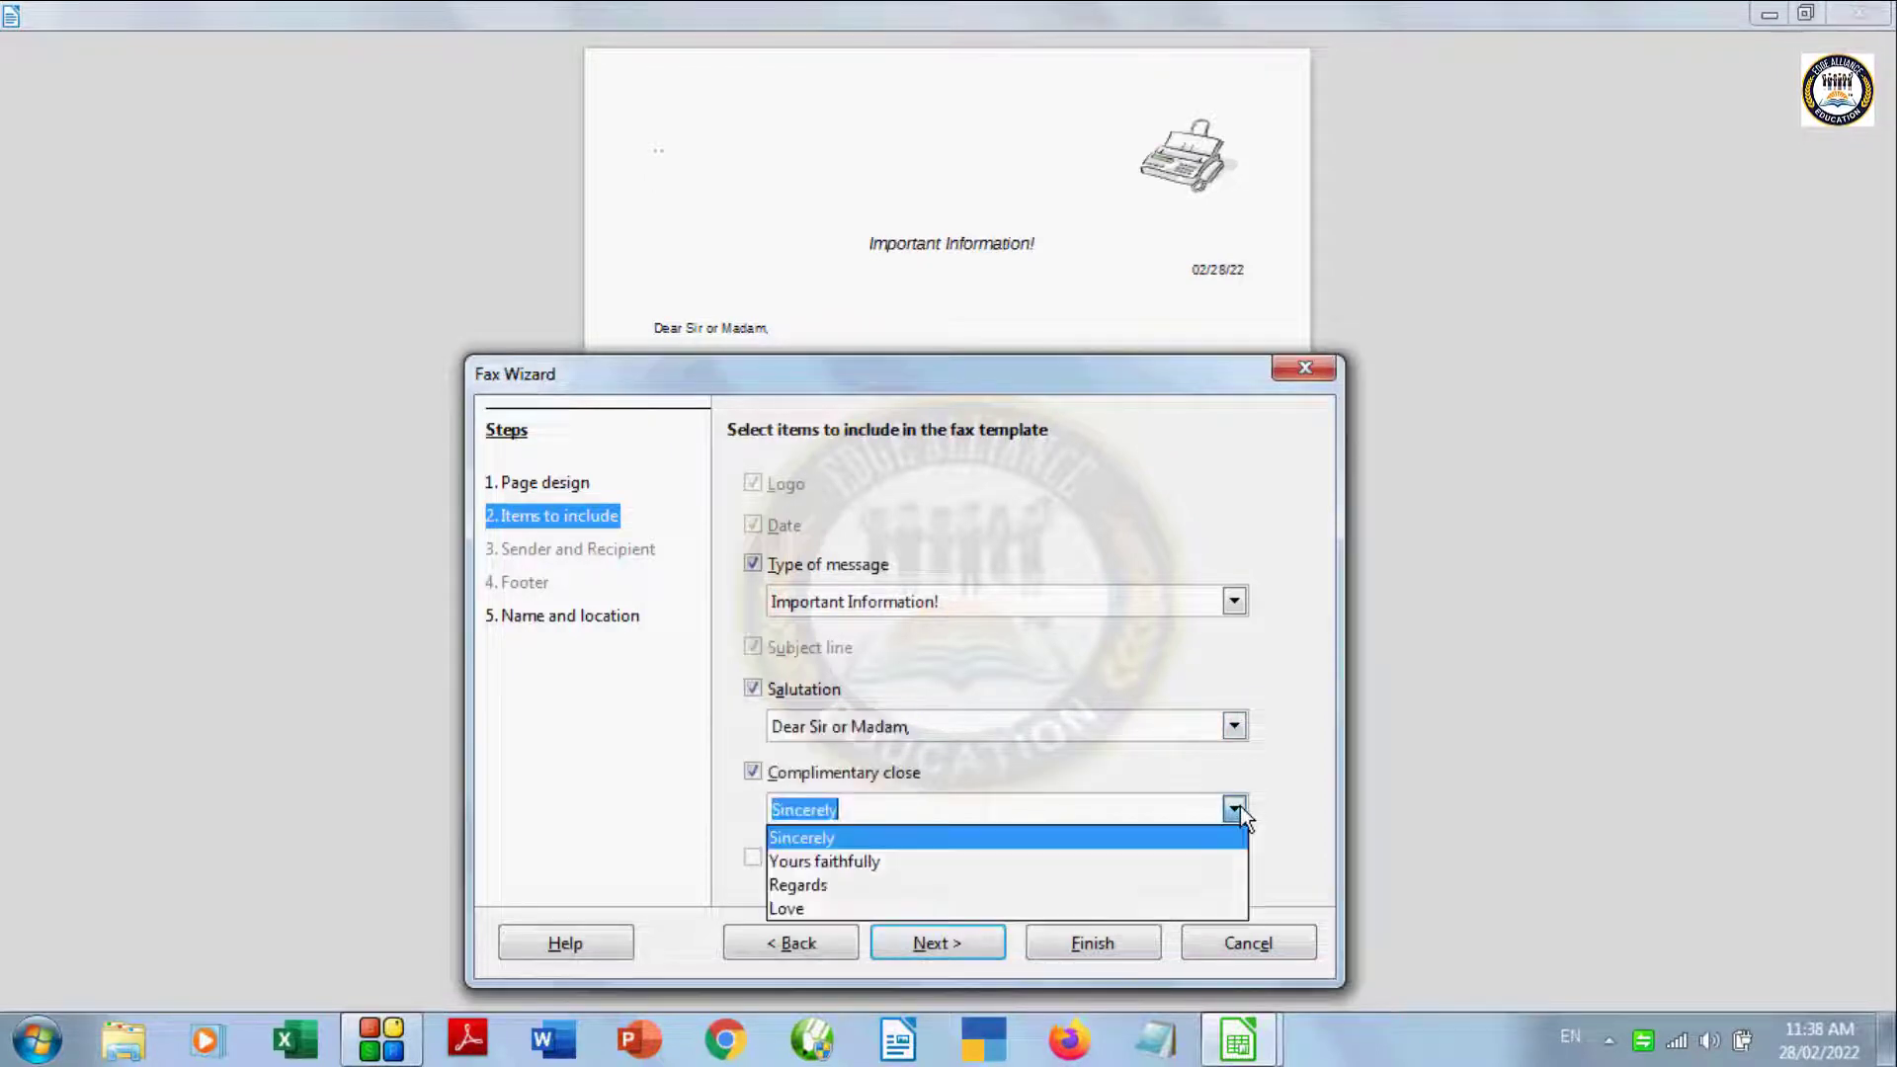
left_click(874, 861)
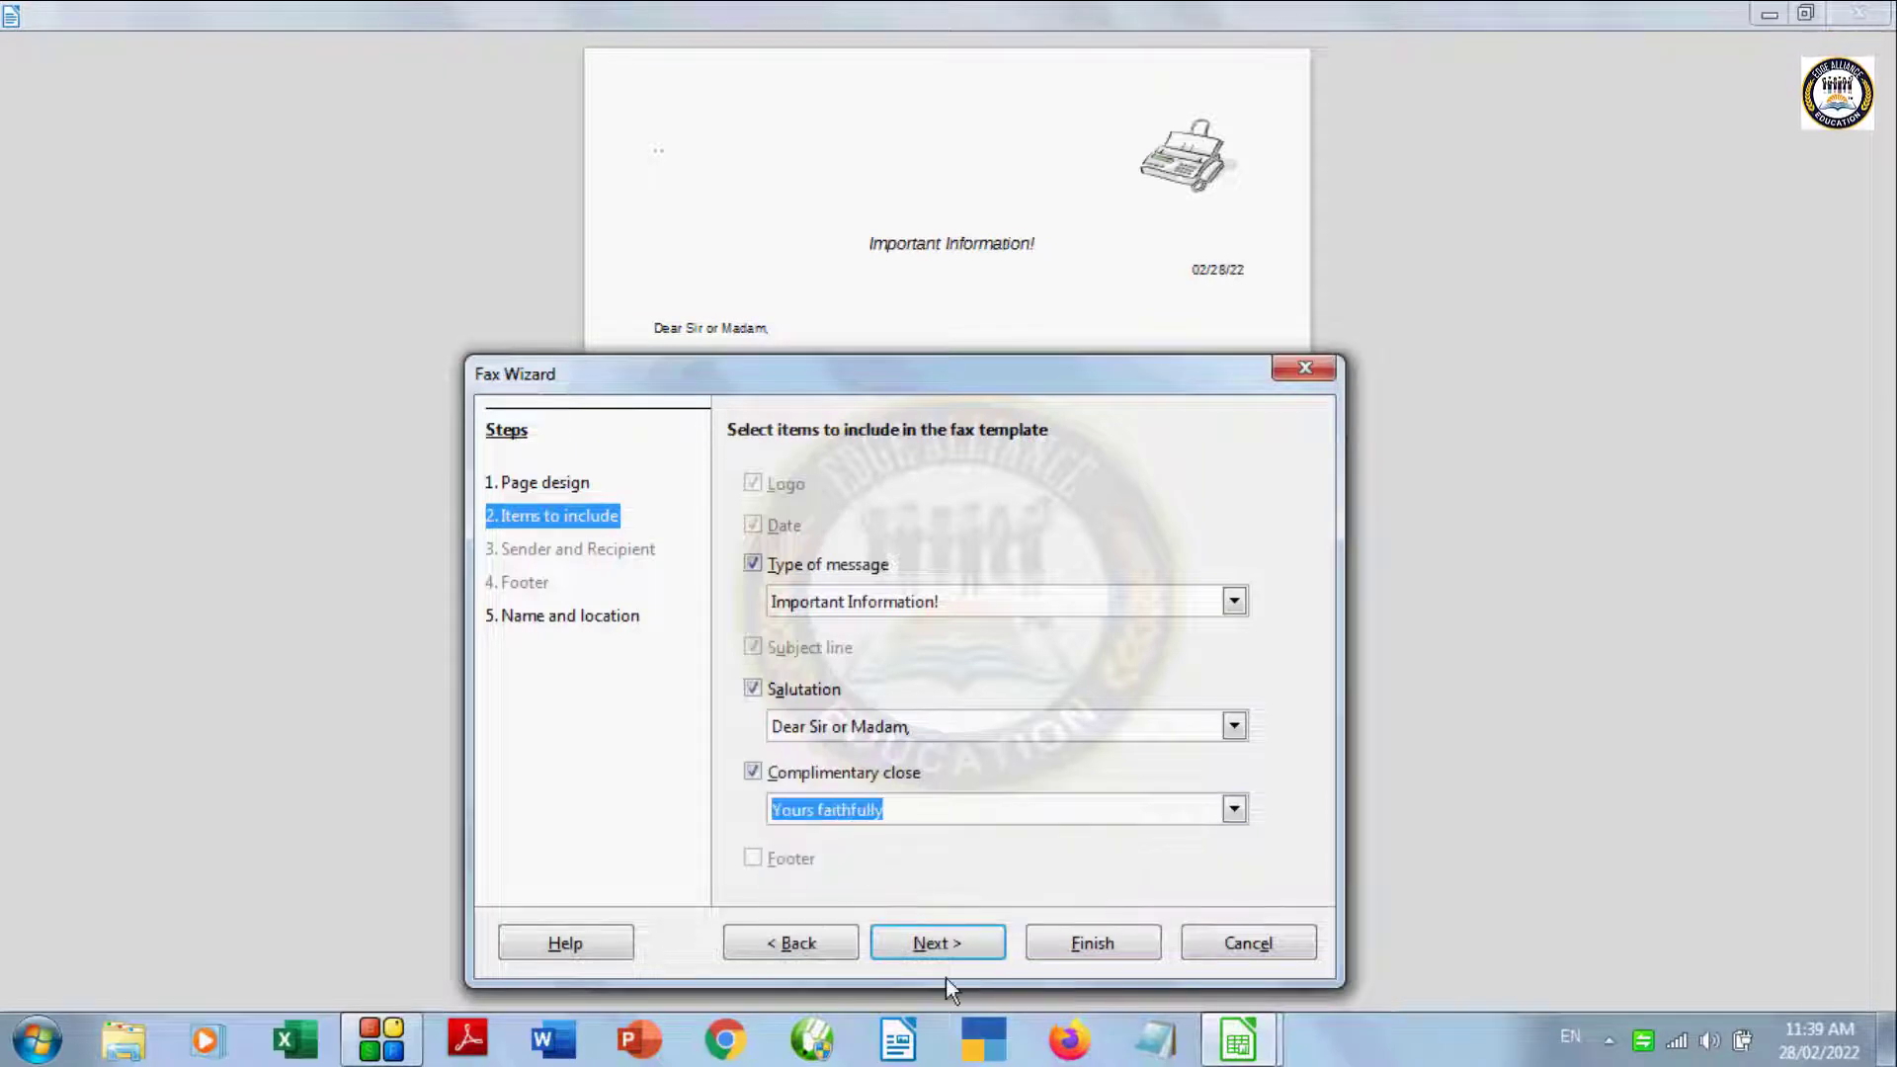
left_click(937, 943)
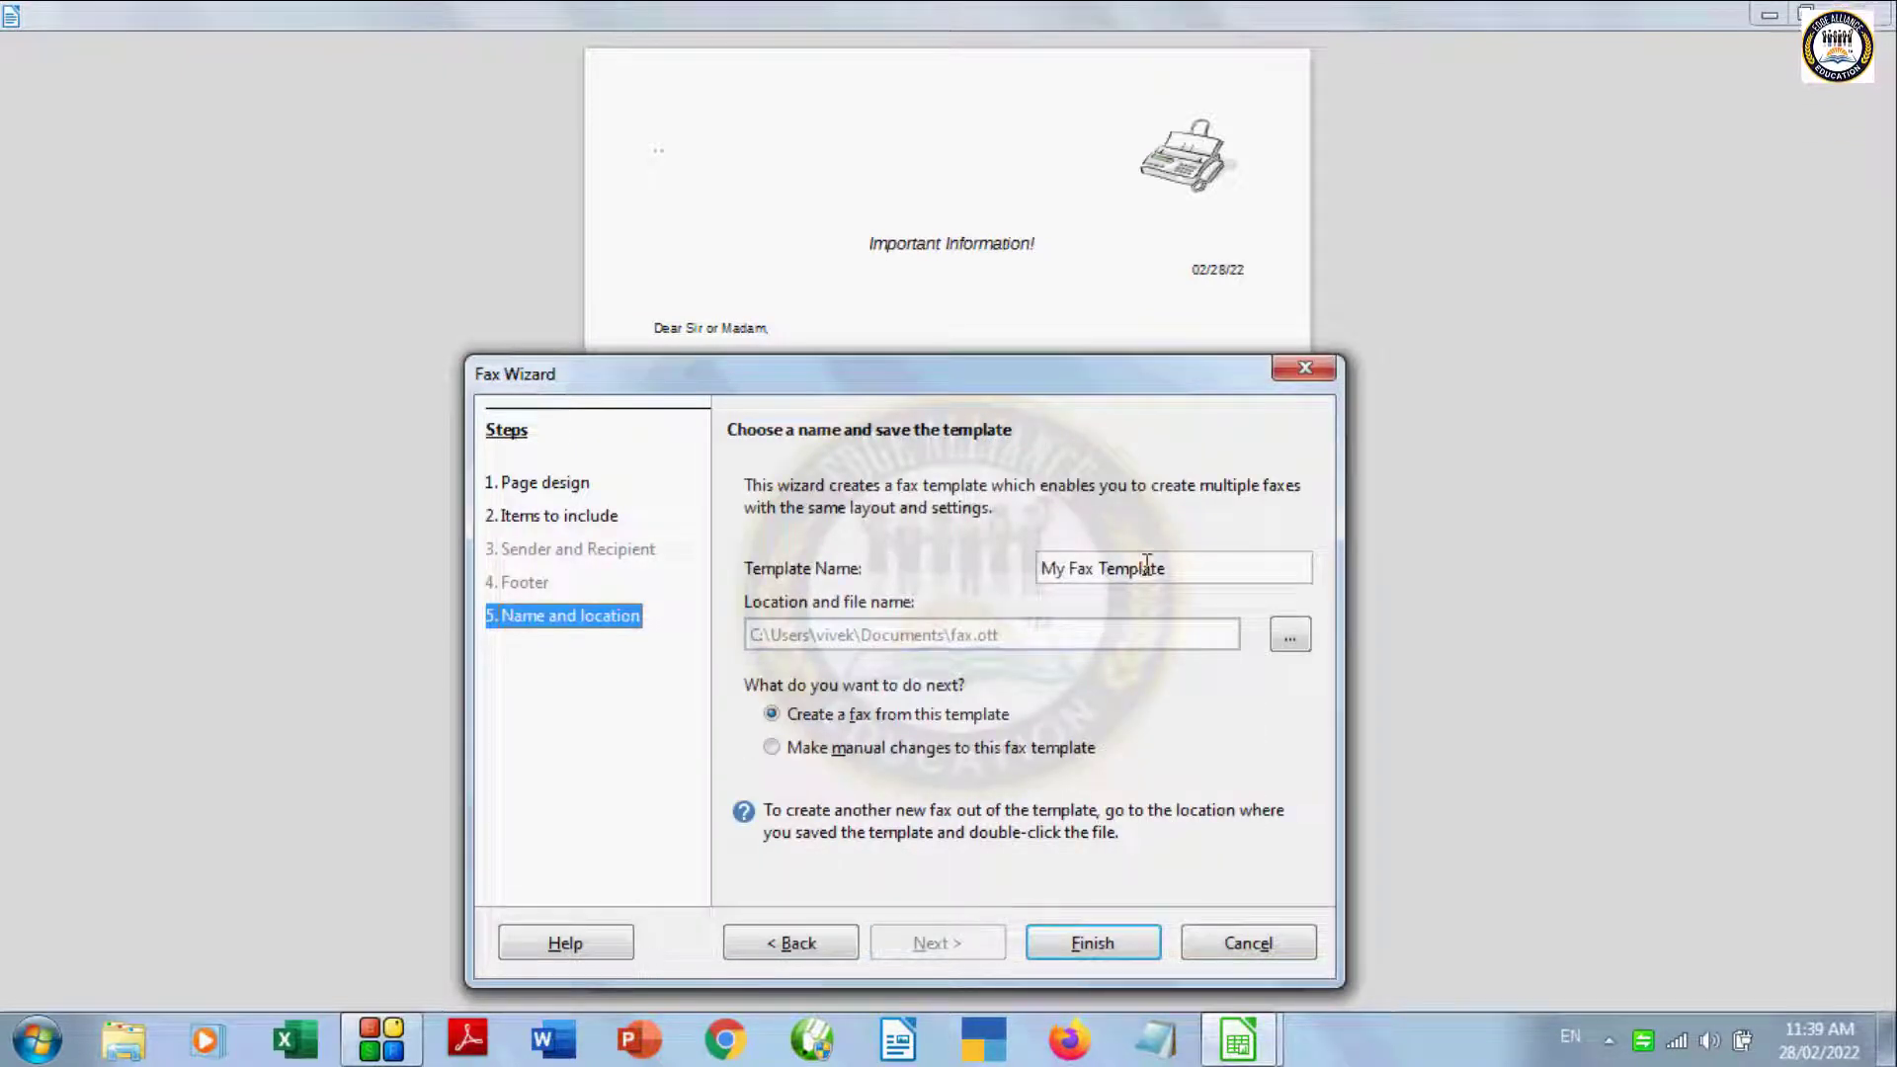
Step: Finish the fax template, overwriting the existing template file
left_click(1093, 943)
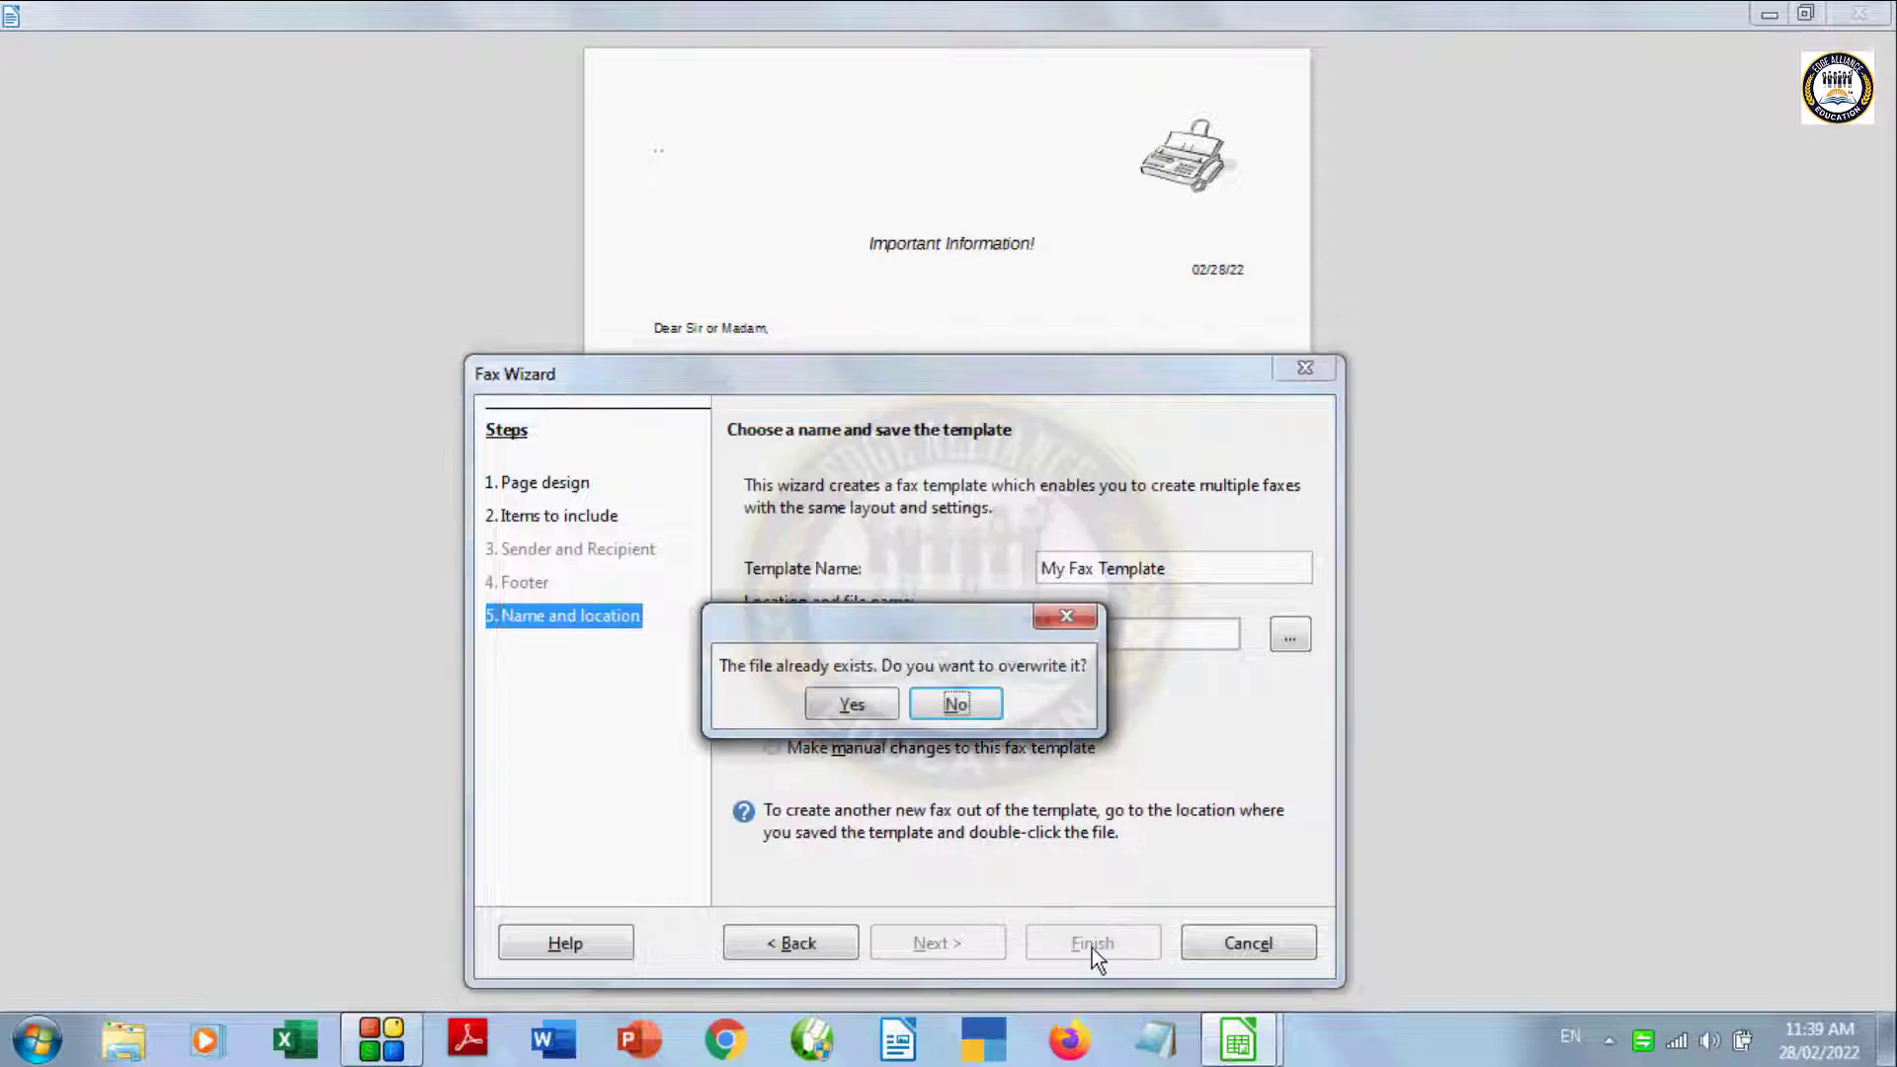
left_click(853, 707)
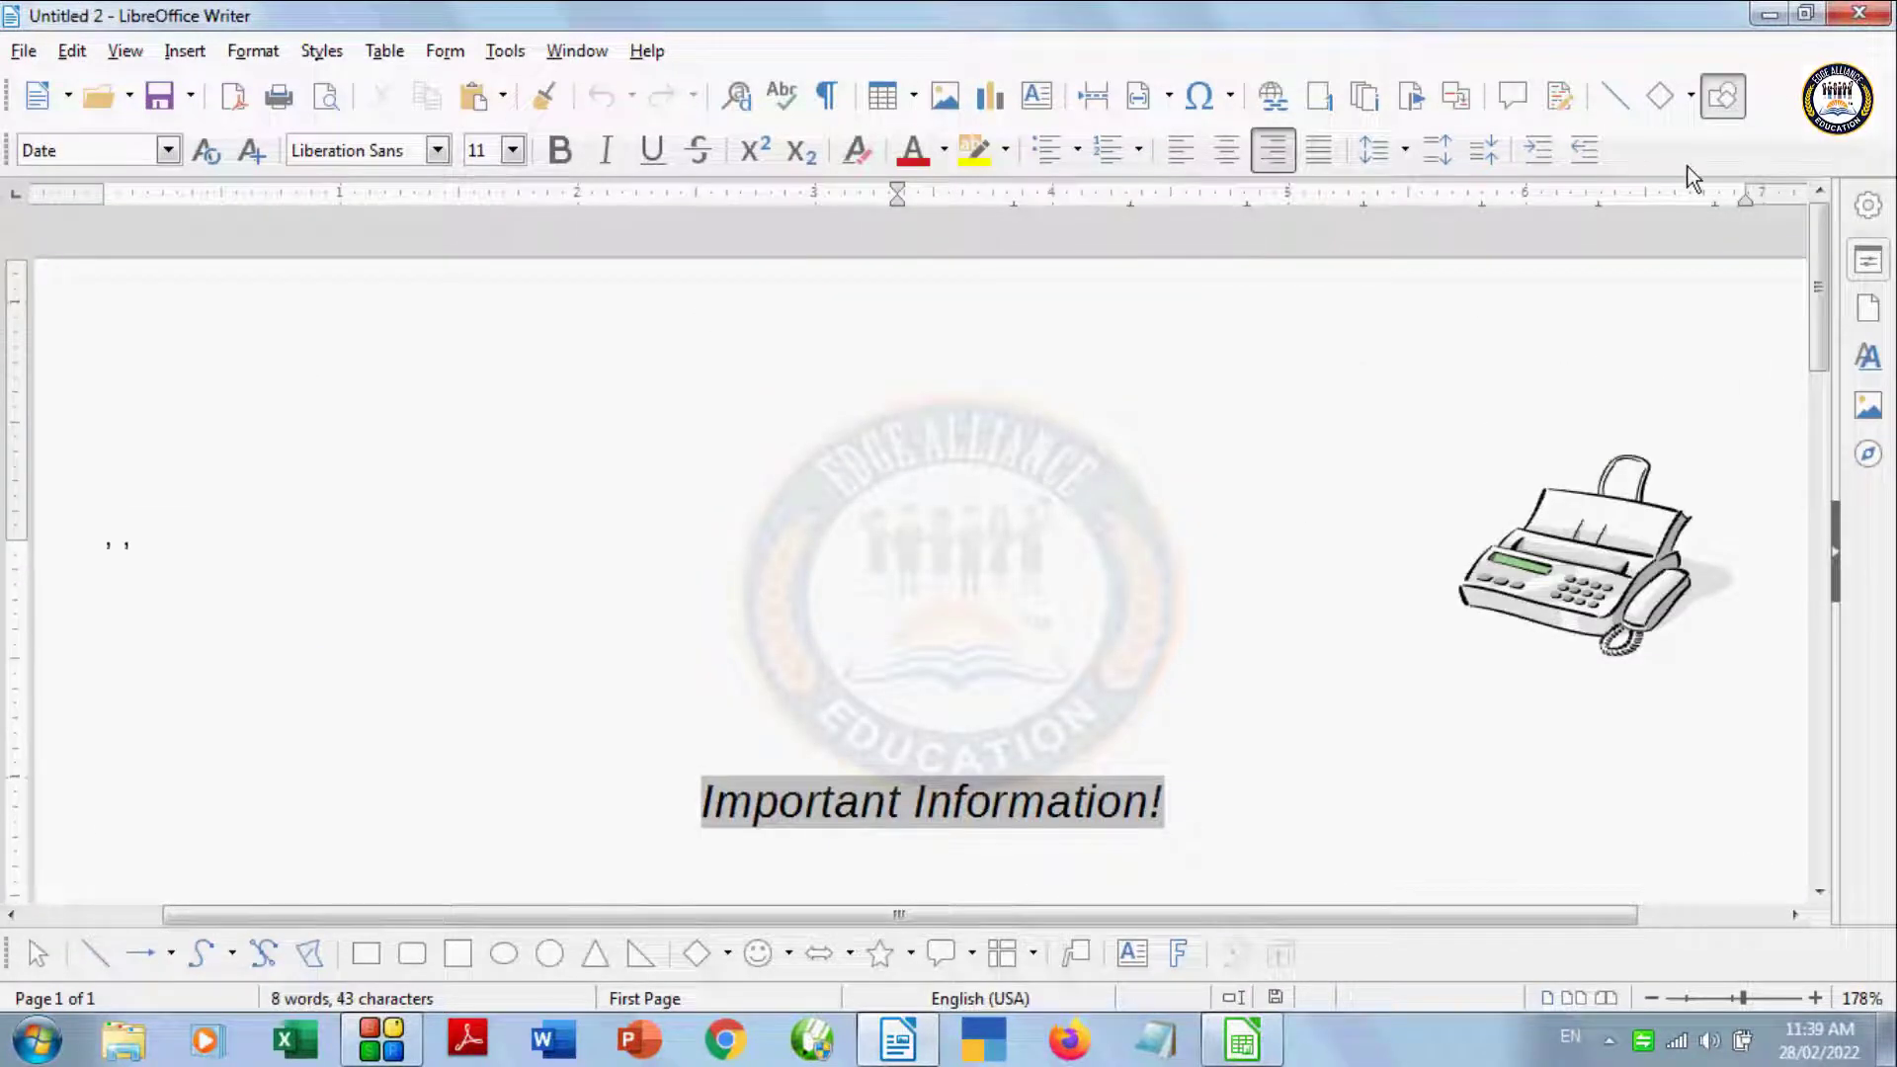
Step: Close the fax document and launch the Agenda Wizard from File > Wizards
left_click(1862, 14)
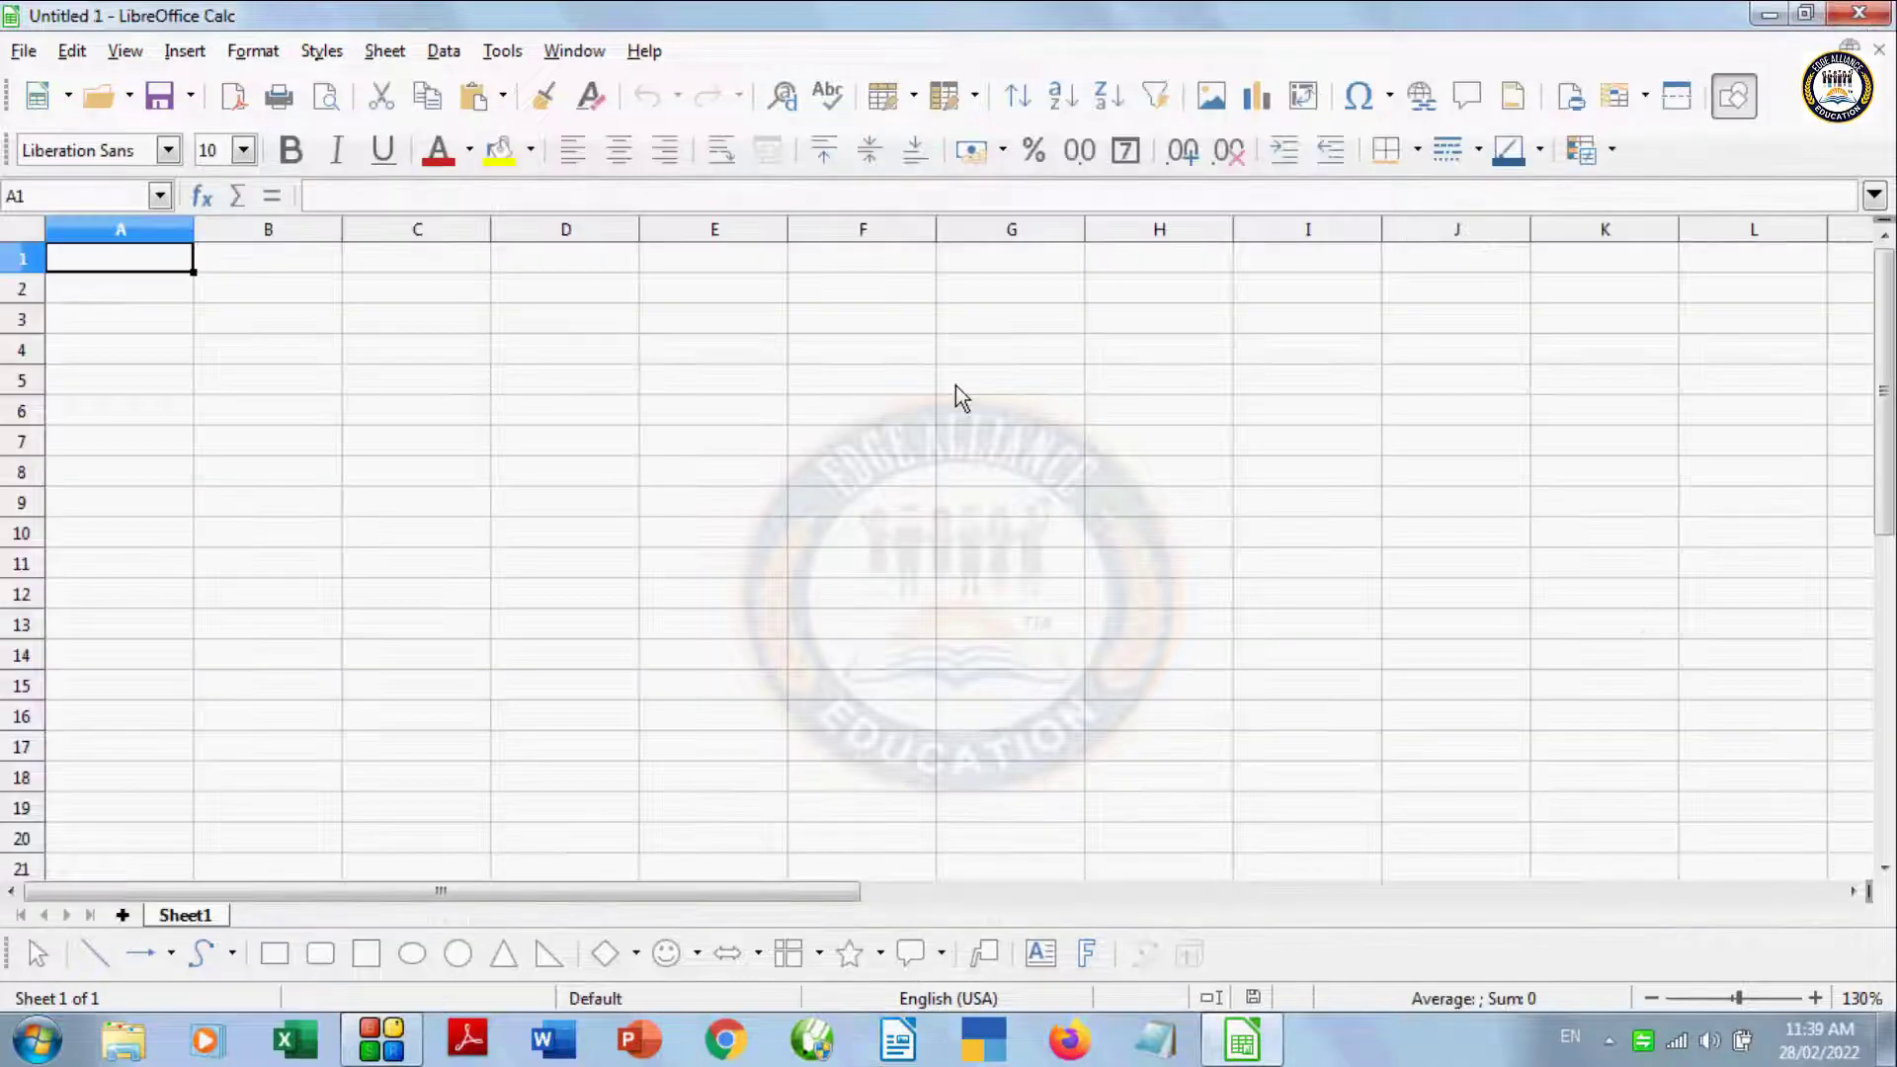
left_click(28, 51)
mouse_move(85, 267)
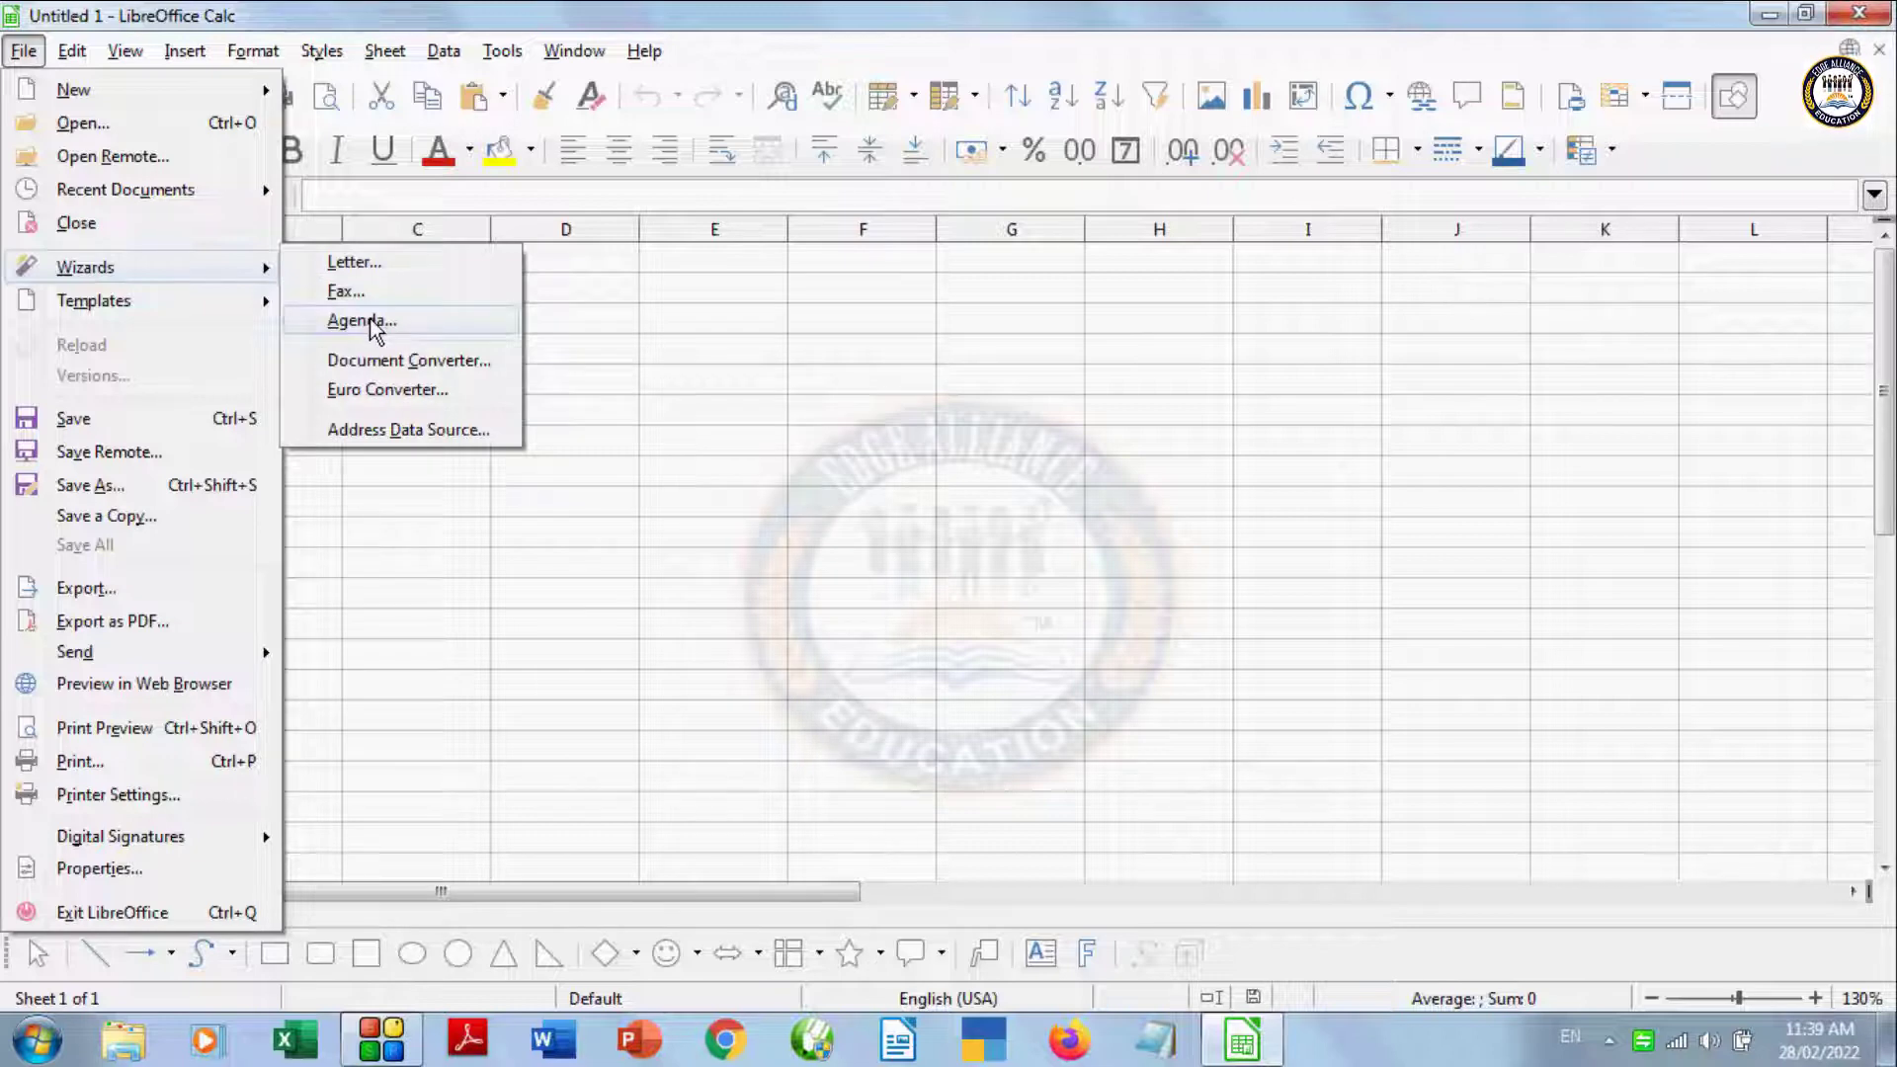
left_click(369, 318)
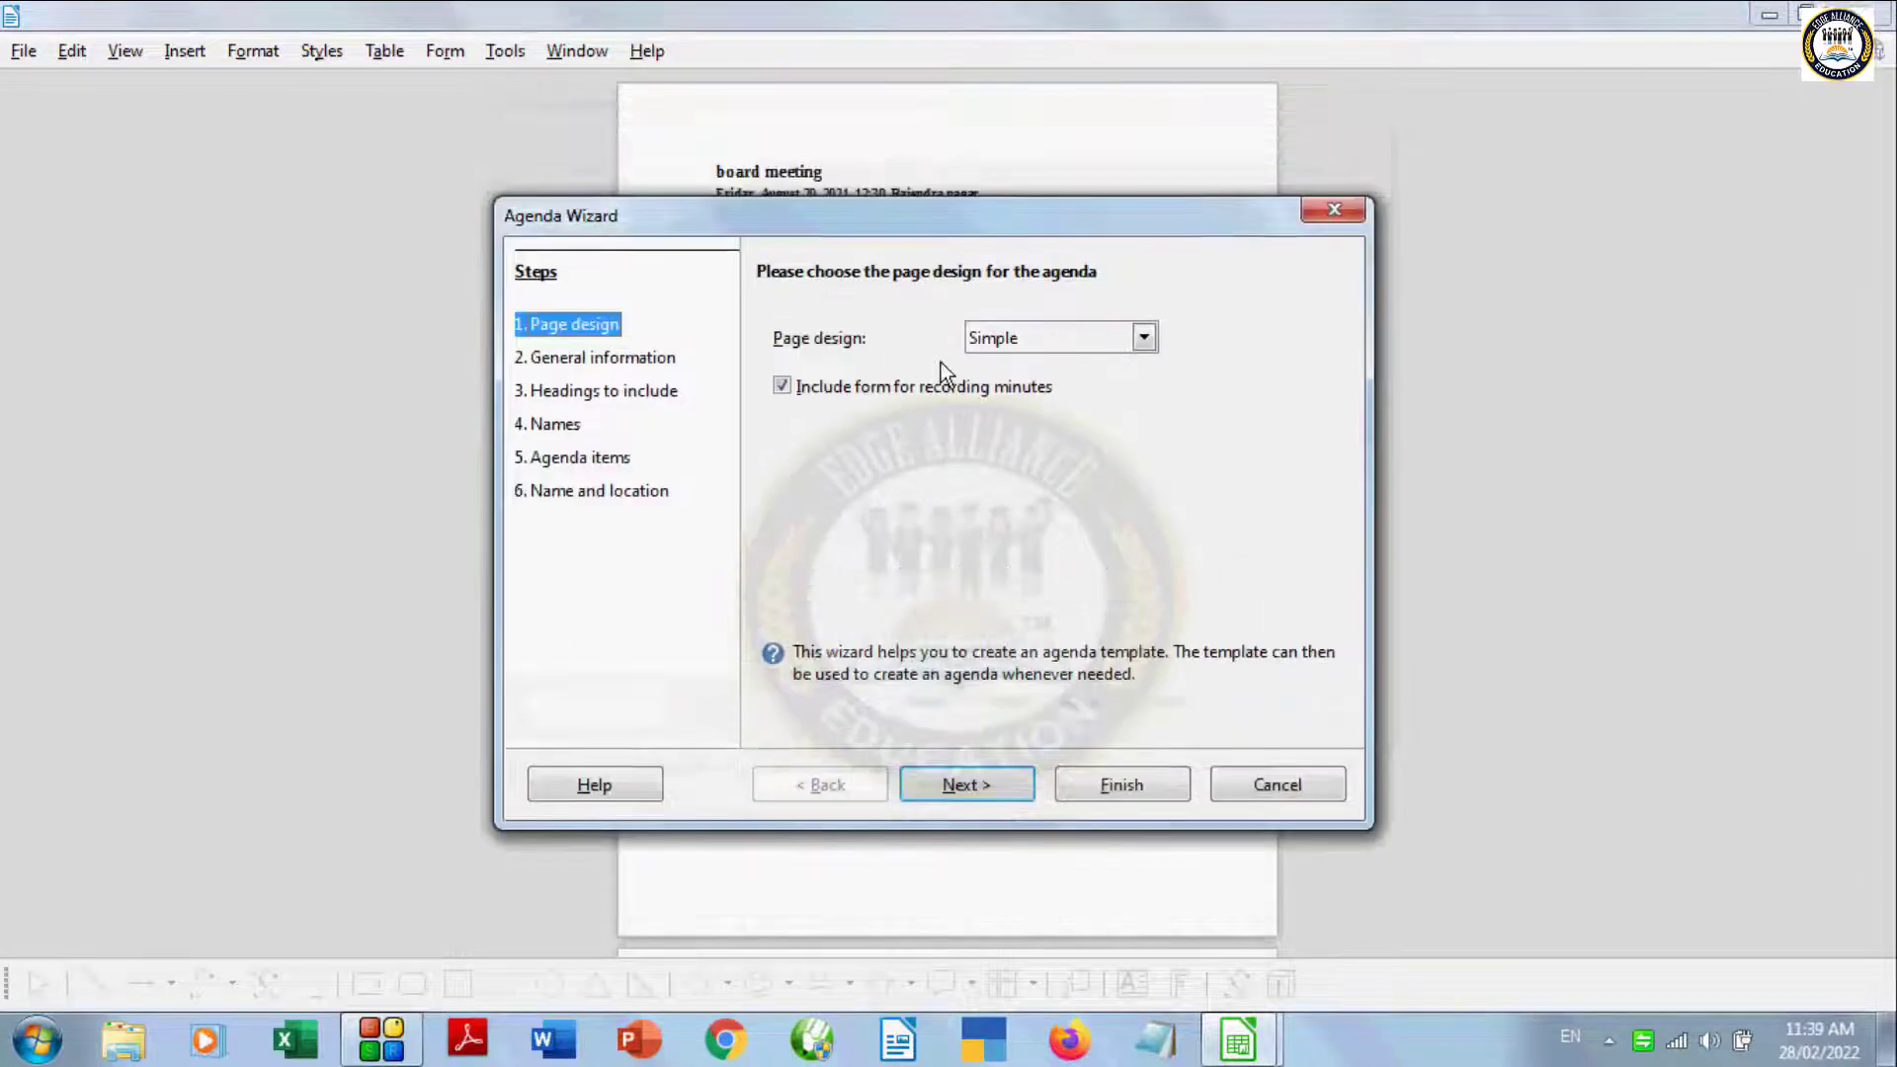
Step: Preview the Grey, Modern and Orange agenda designs, settle on Red, and advance to General information
left_click(998, 625)
left_click(993, 660)
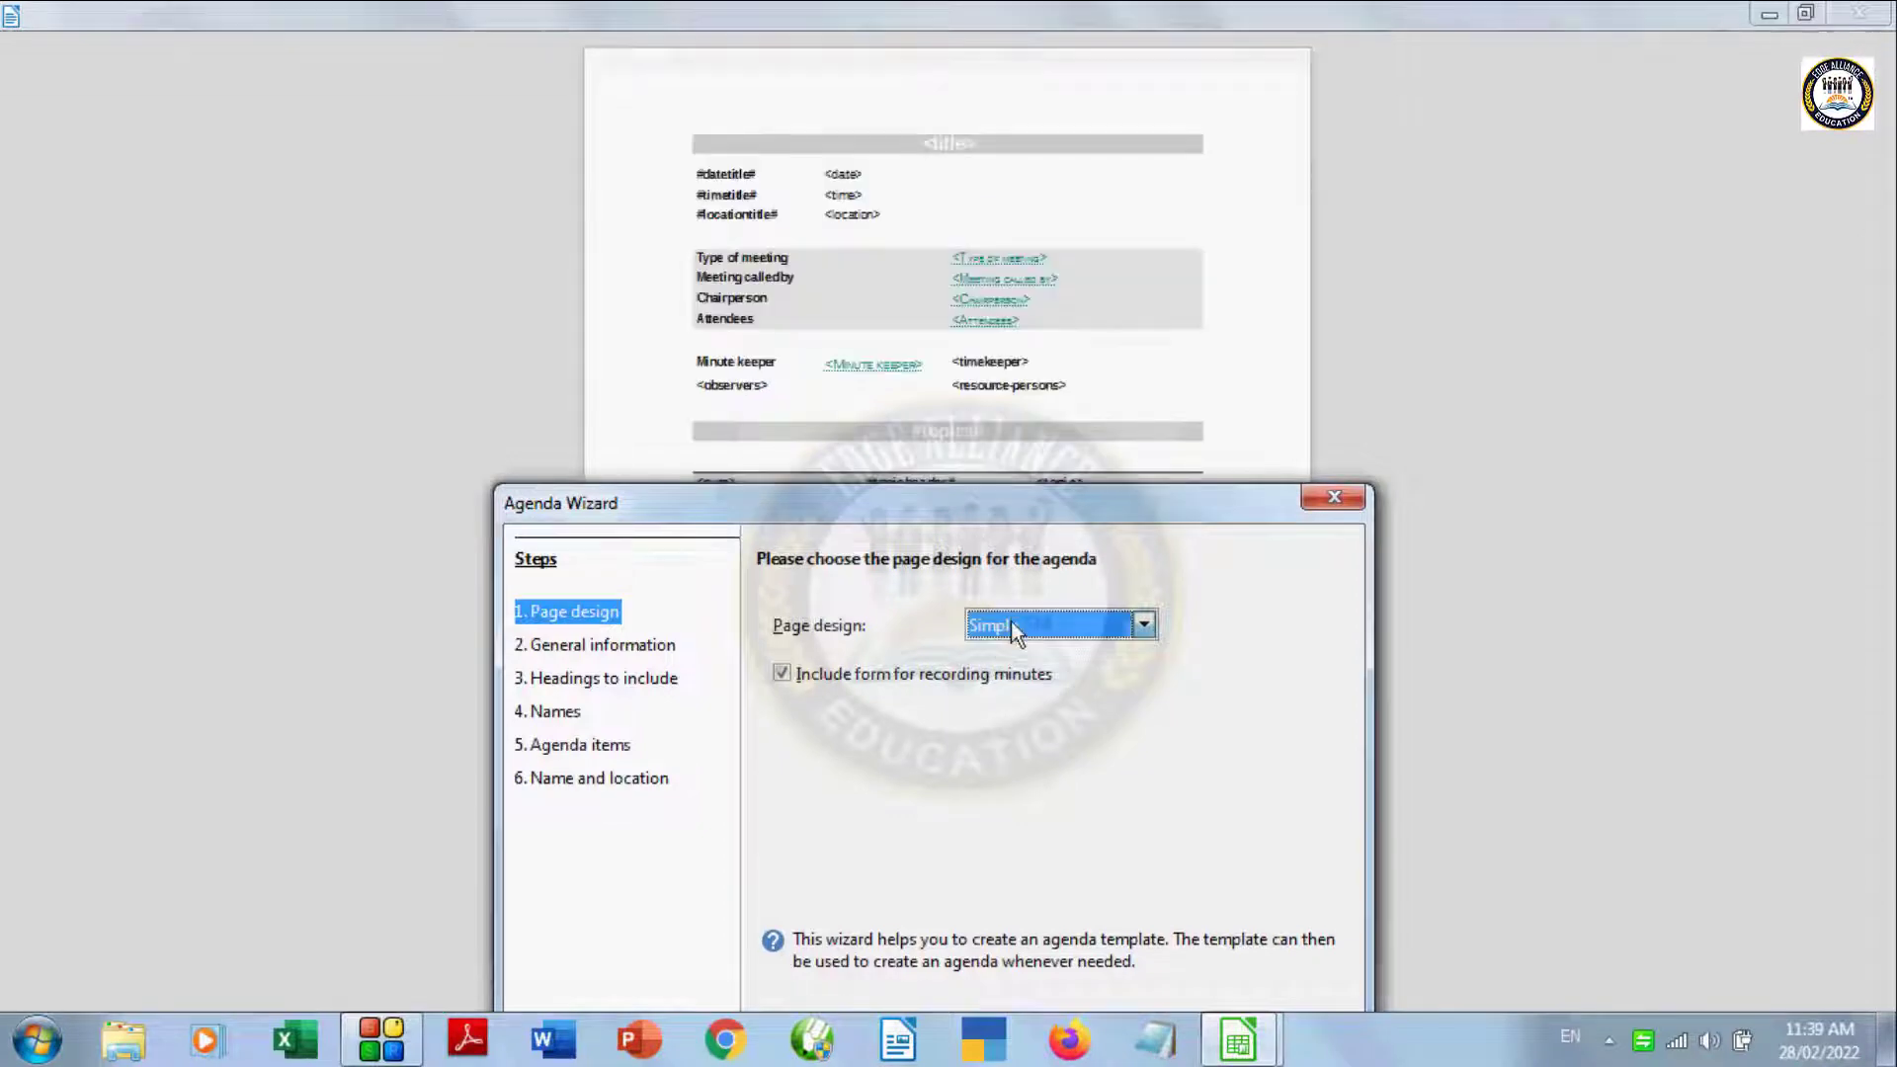
left_click(1144, 625)
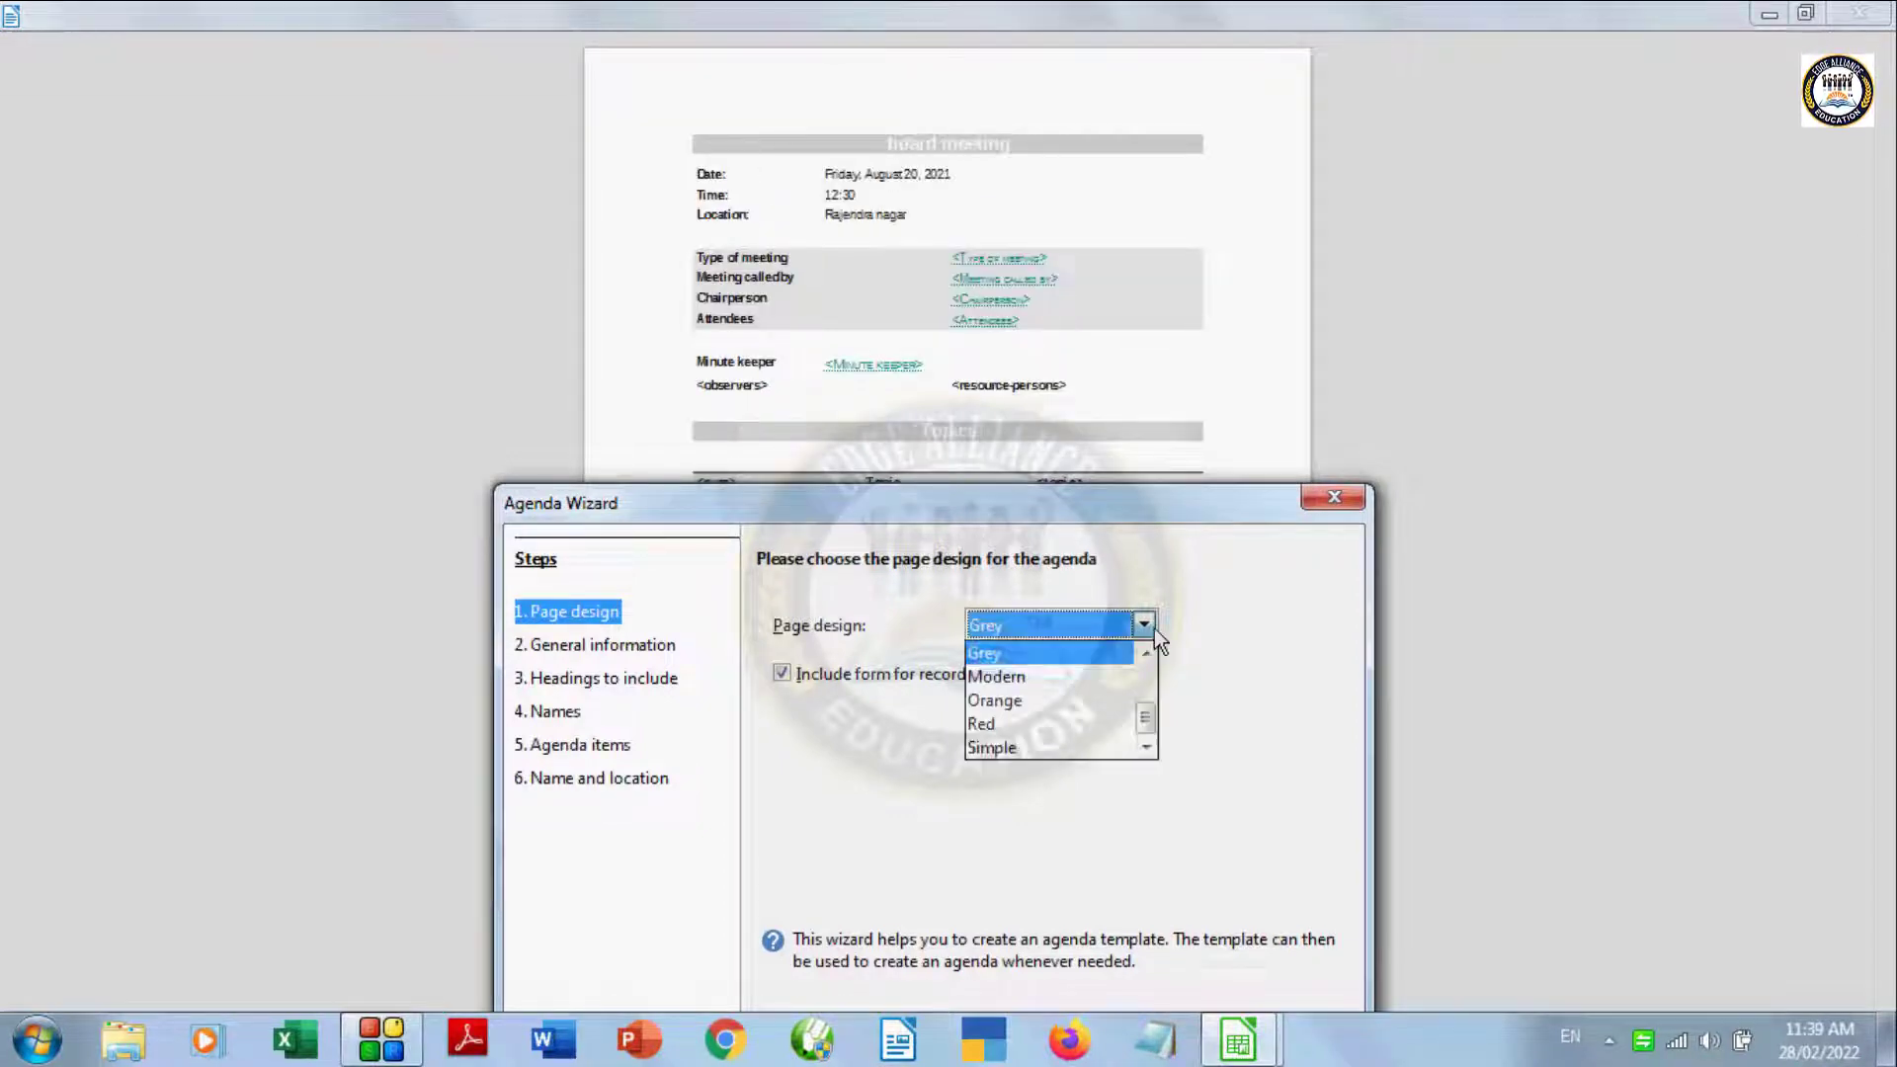
left_click(1013, 680)
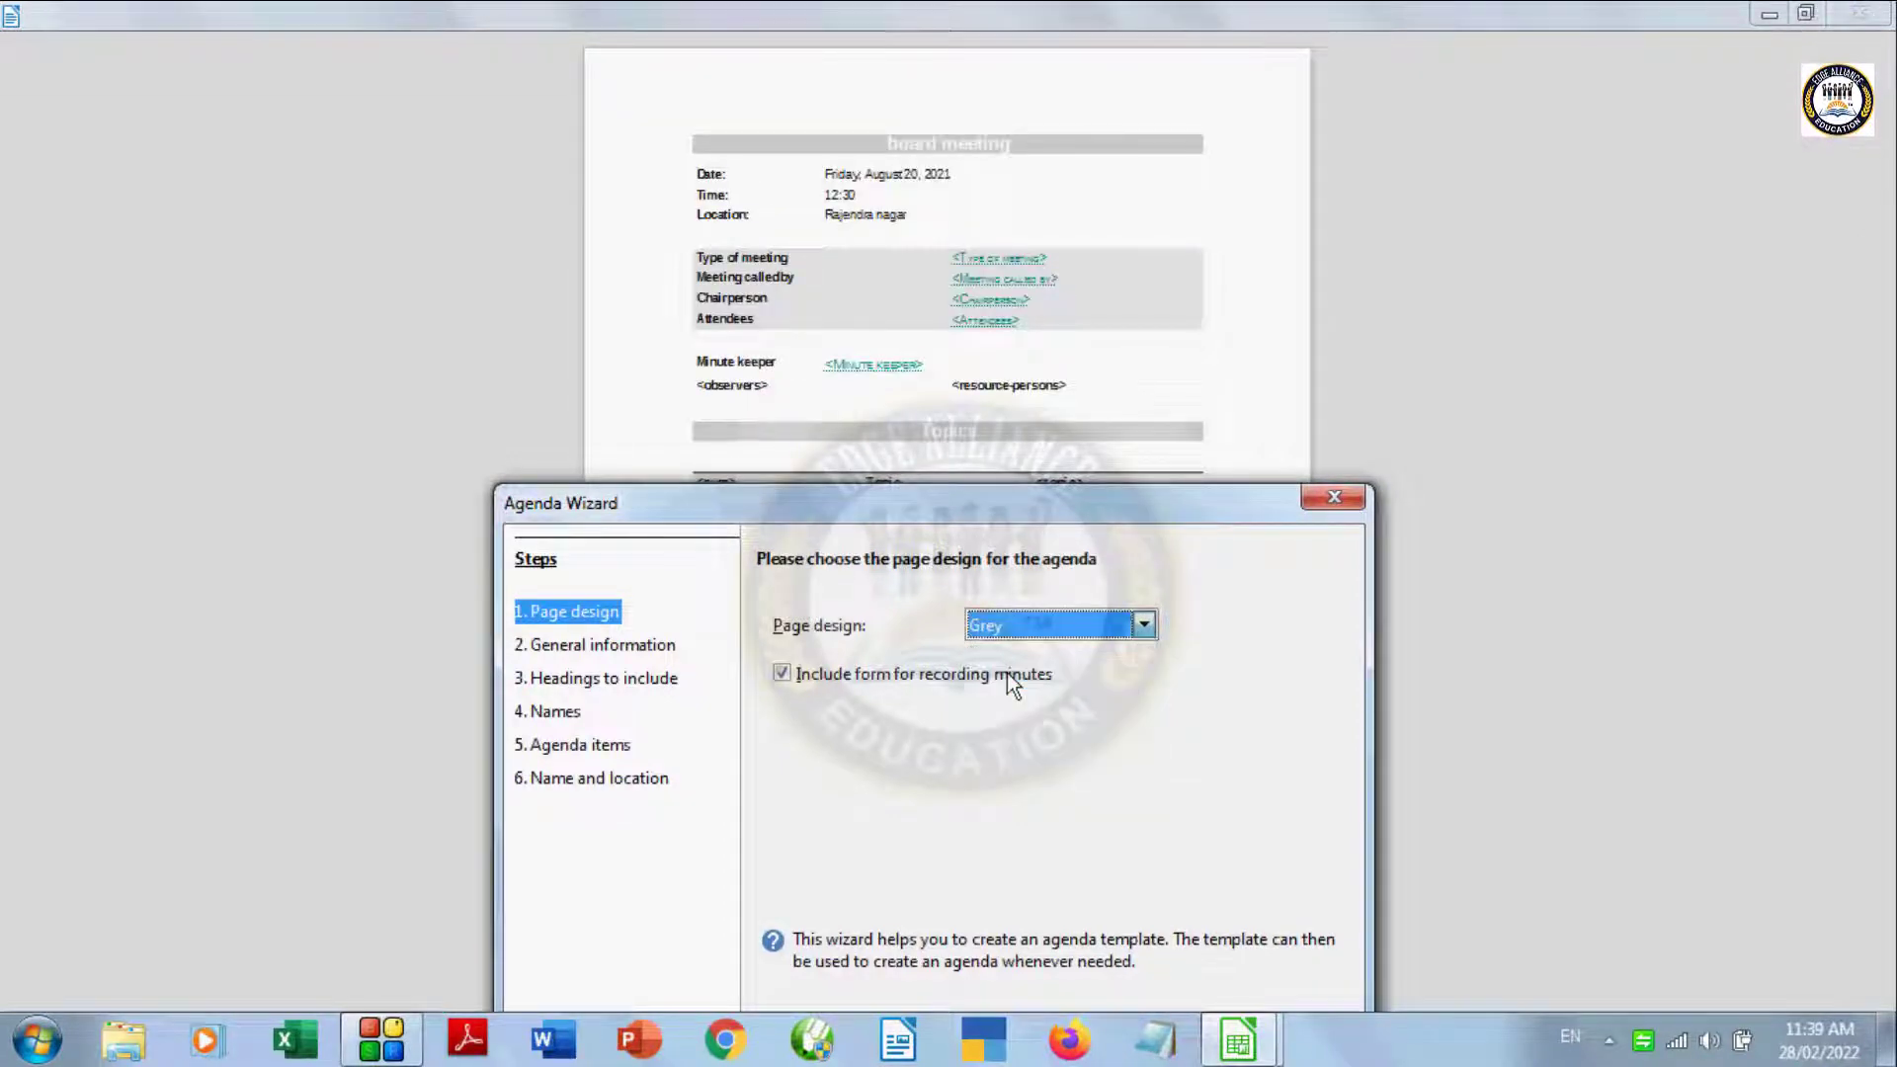
left_click(1144, 626)
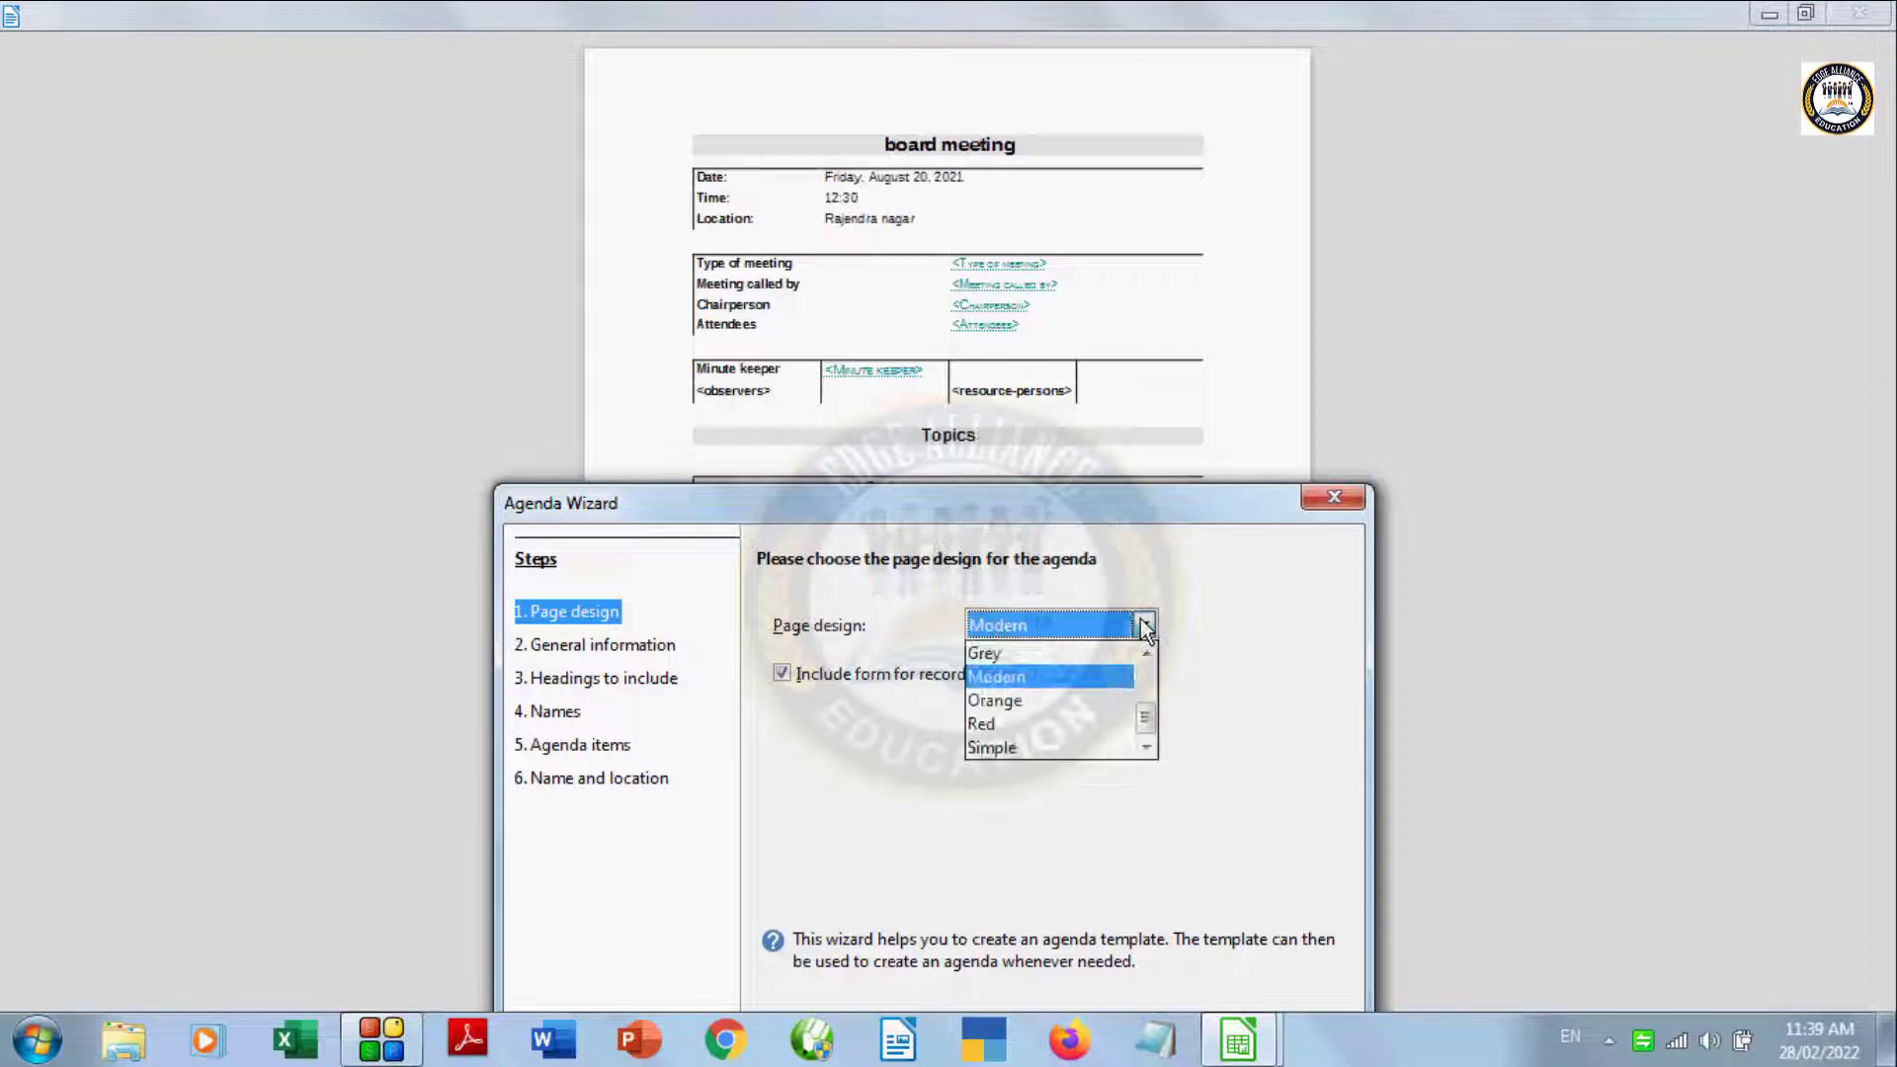
left_click(1009, 702)
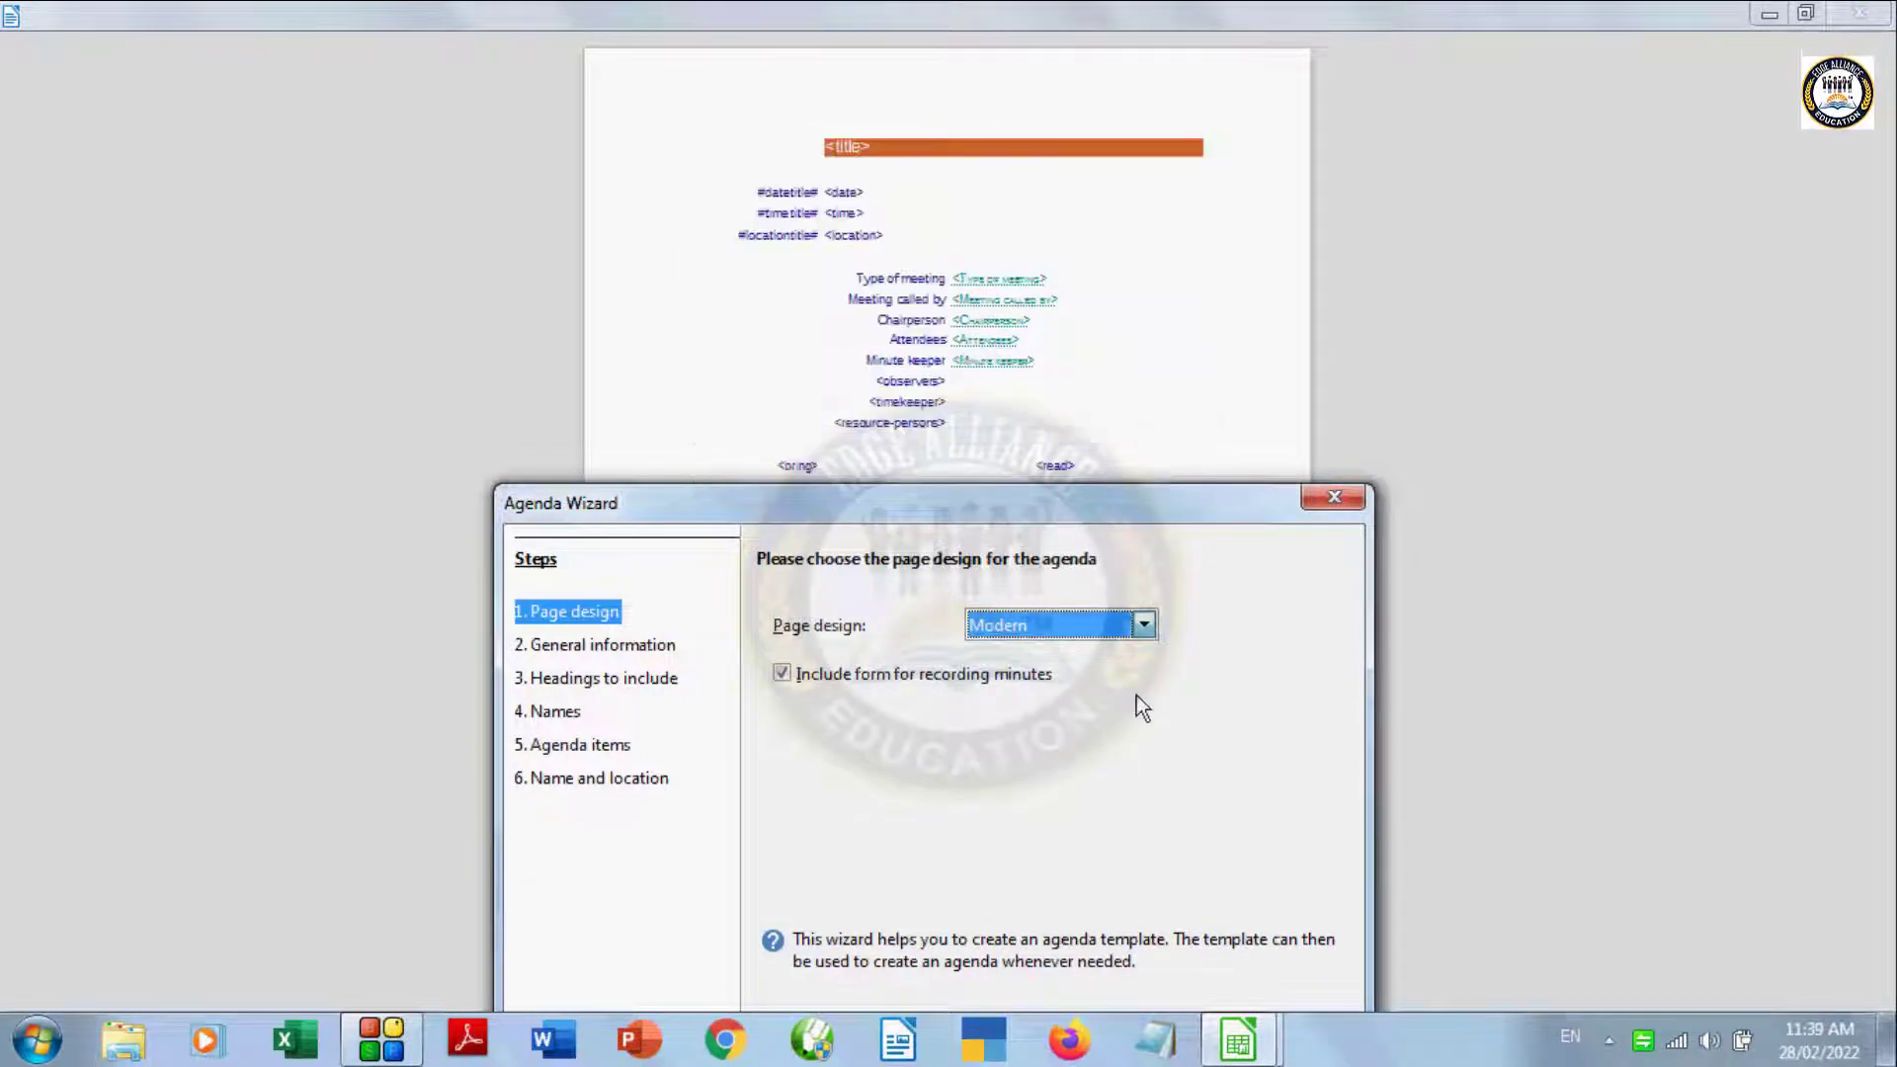
left_click(1143, 618)
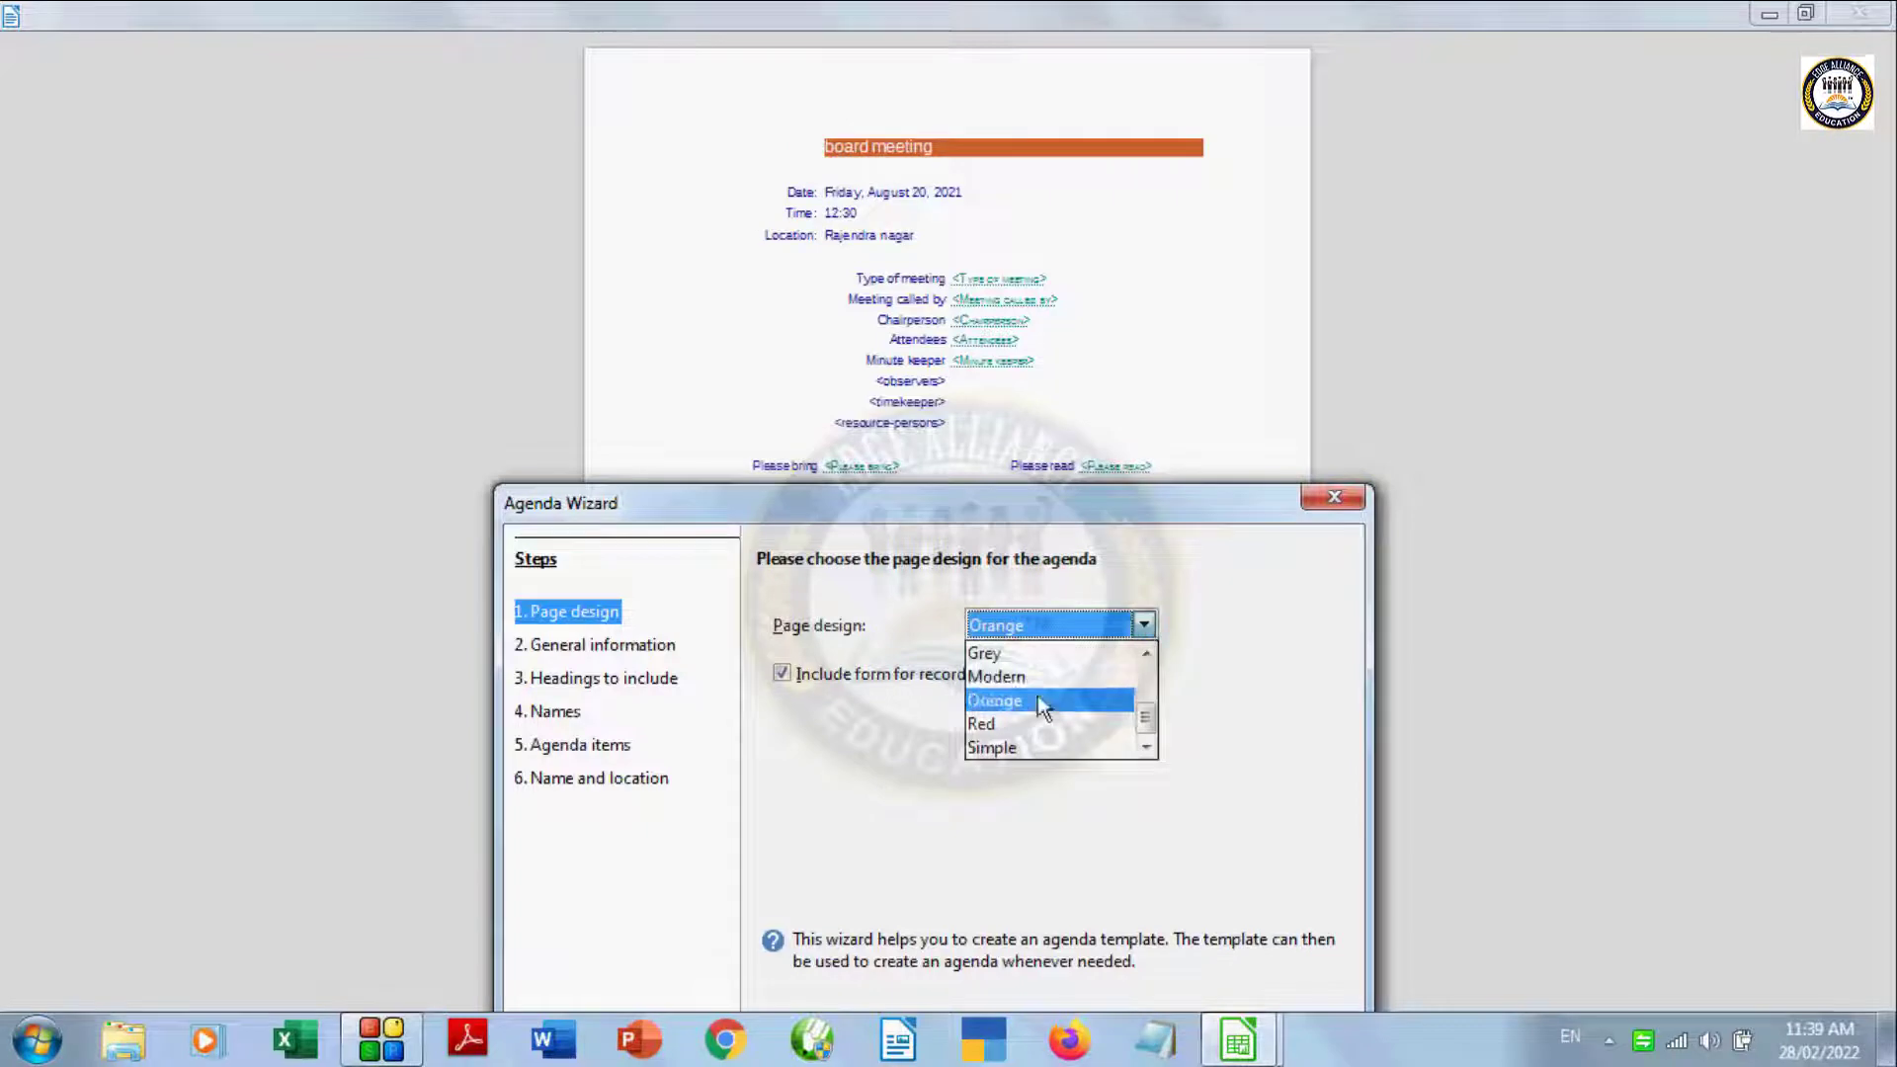
left_click(1005, 733)
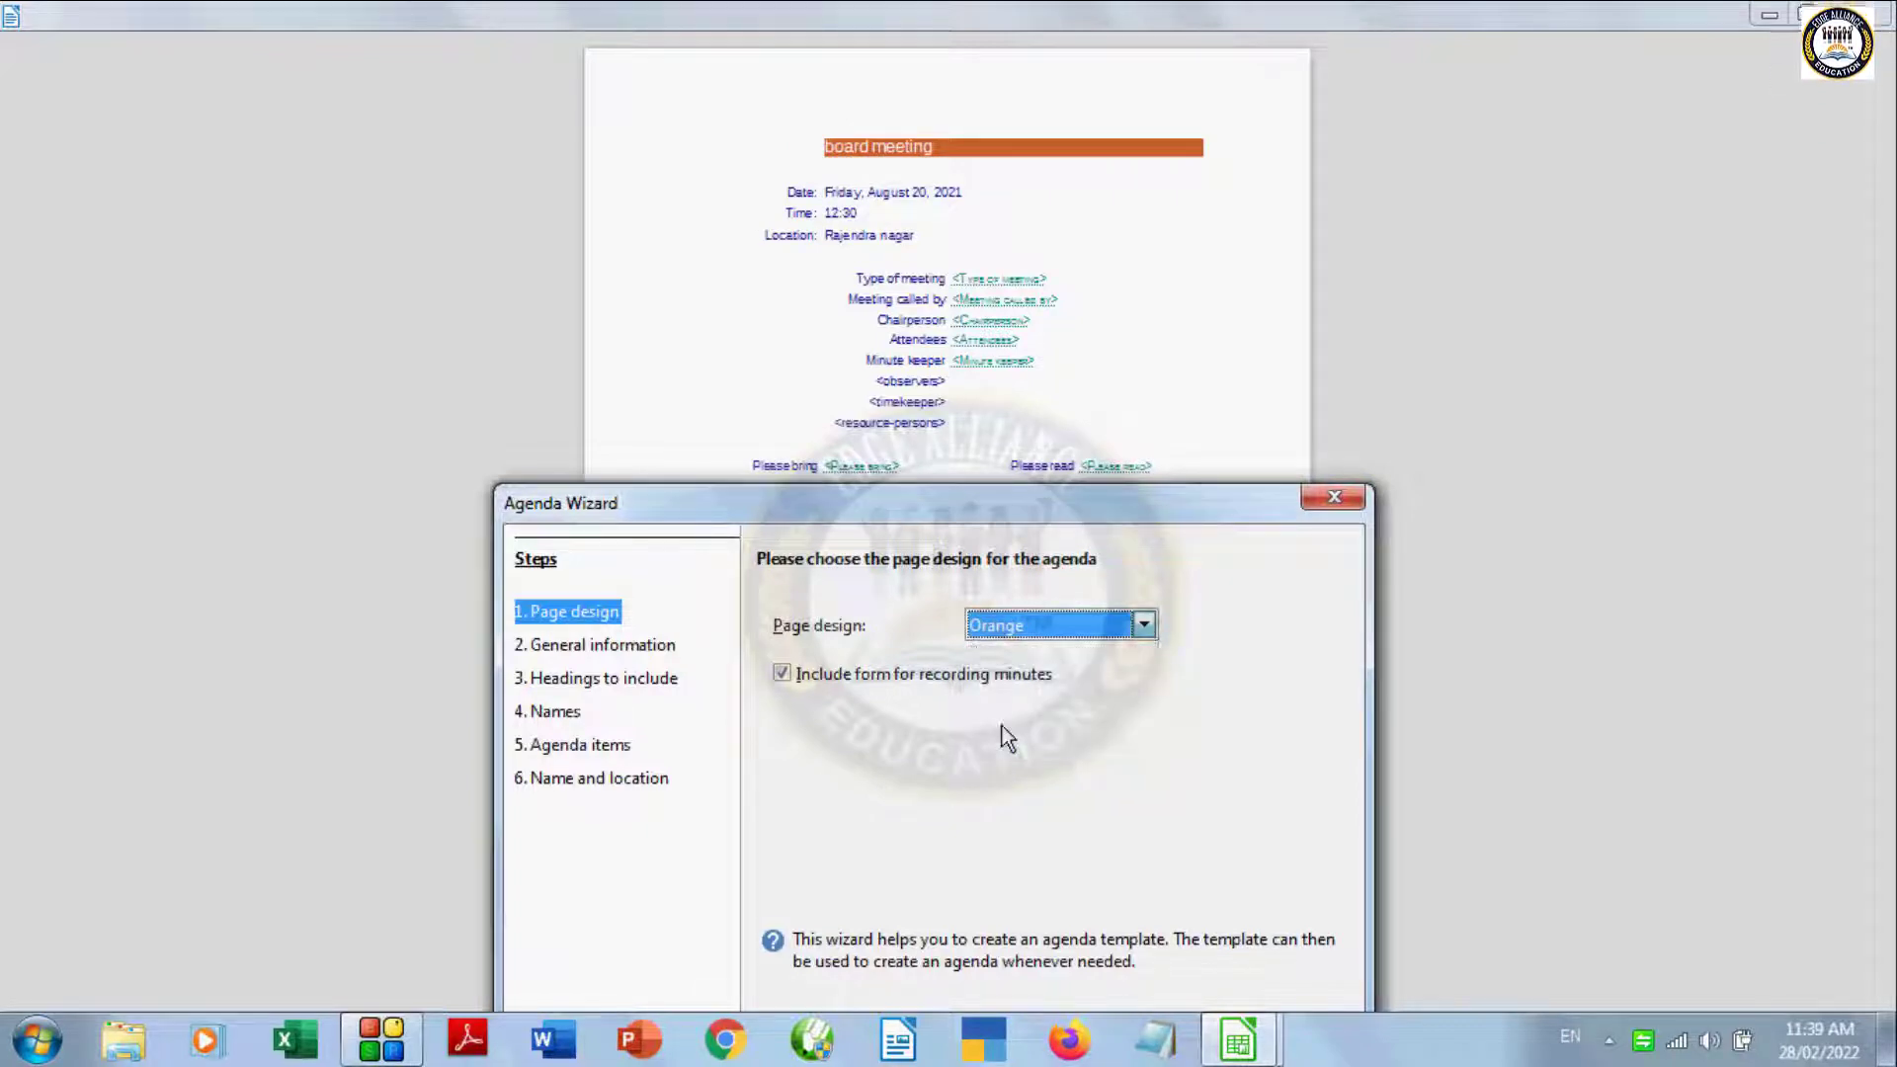
left_click_drag(726, 512, 689, 391)
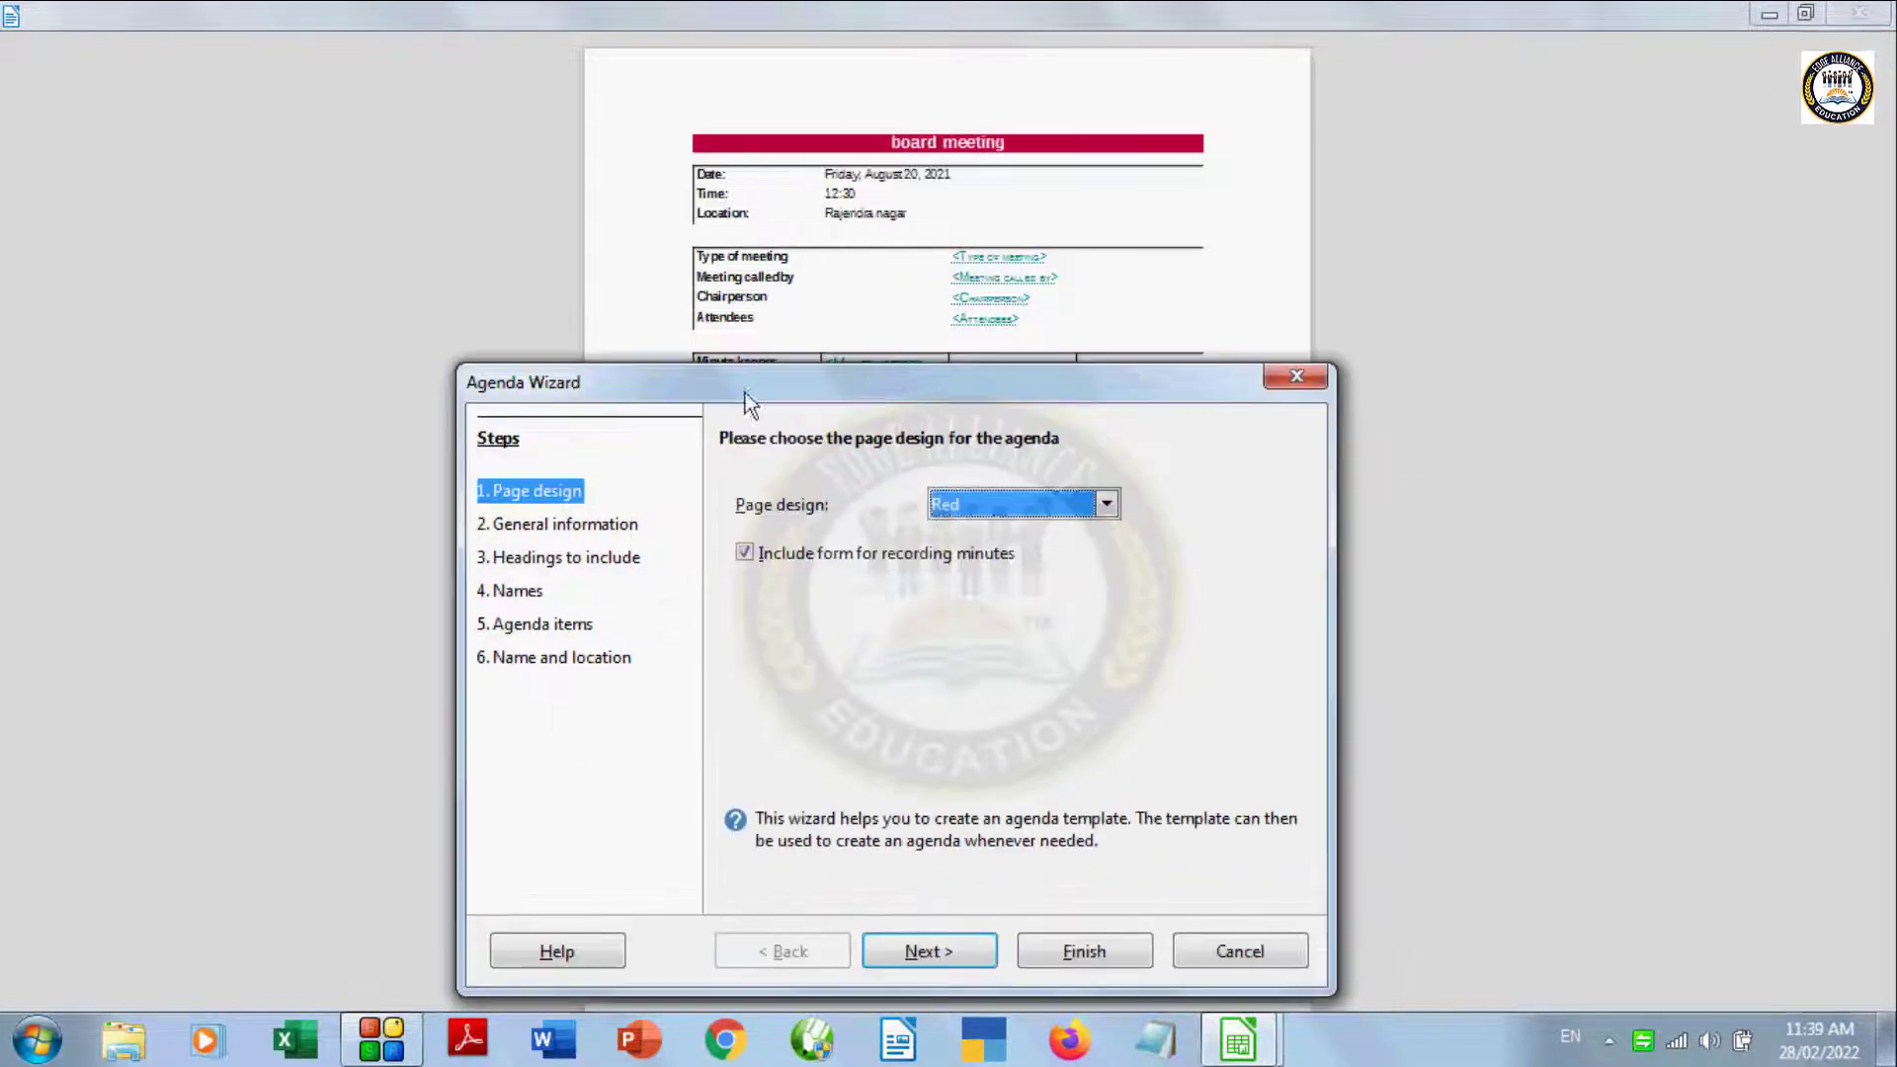
left_click(939, 949)
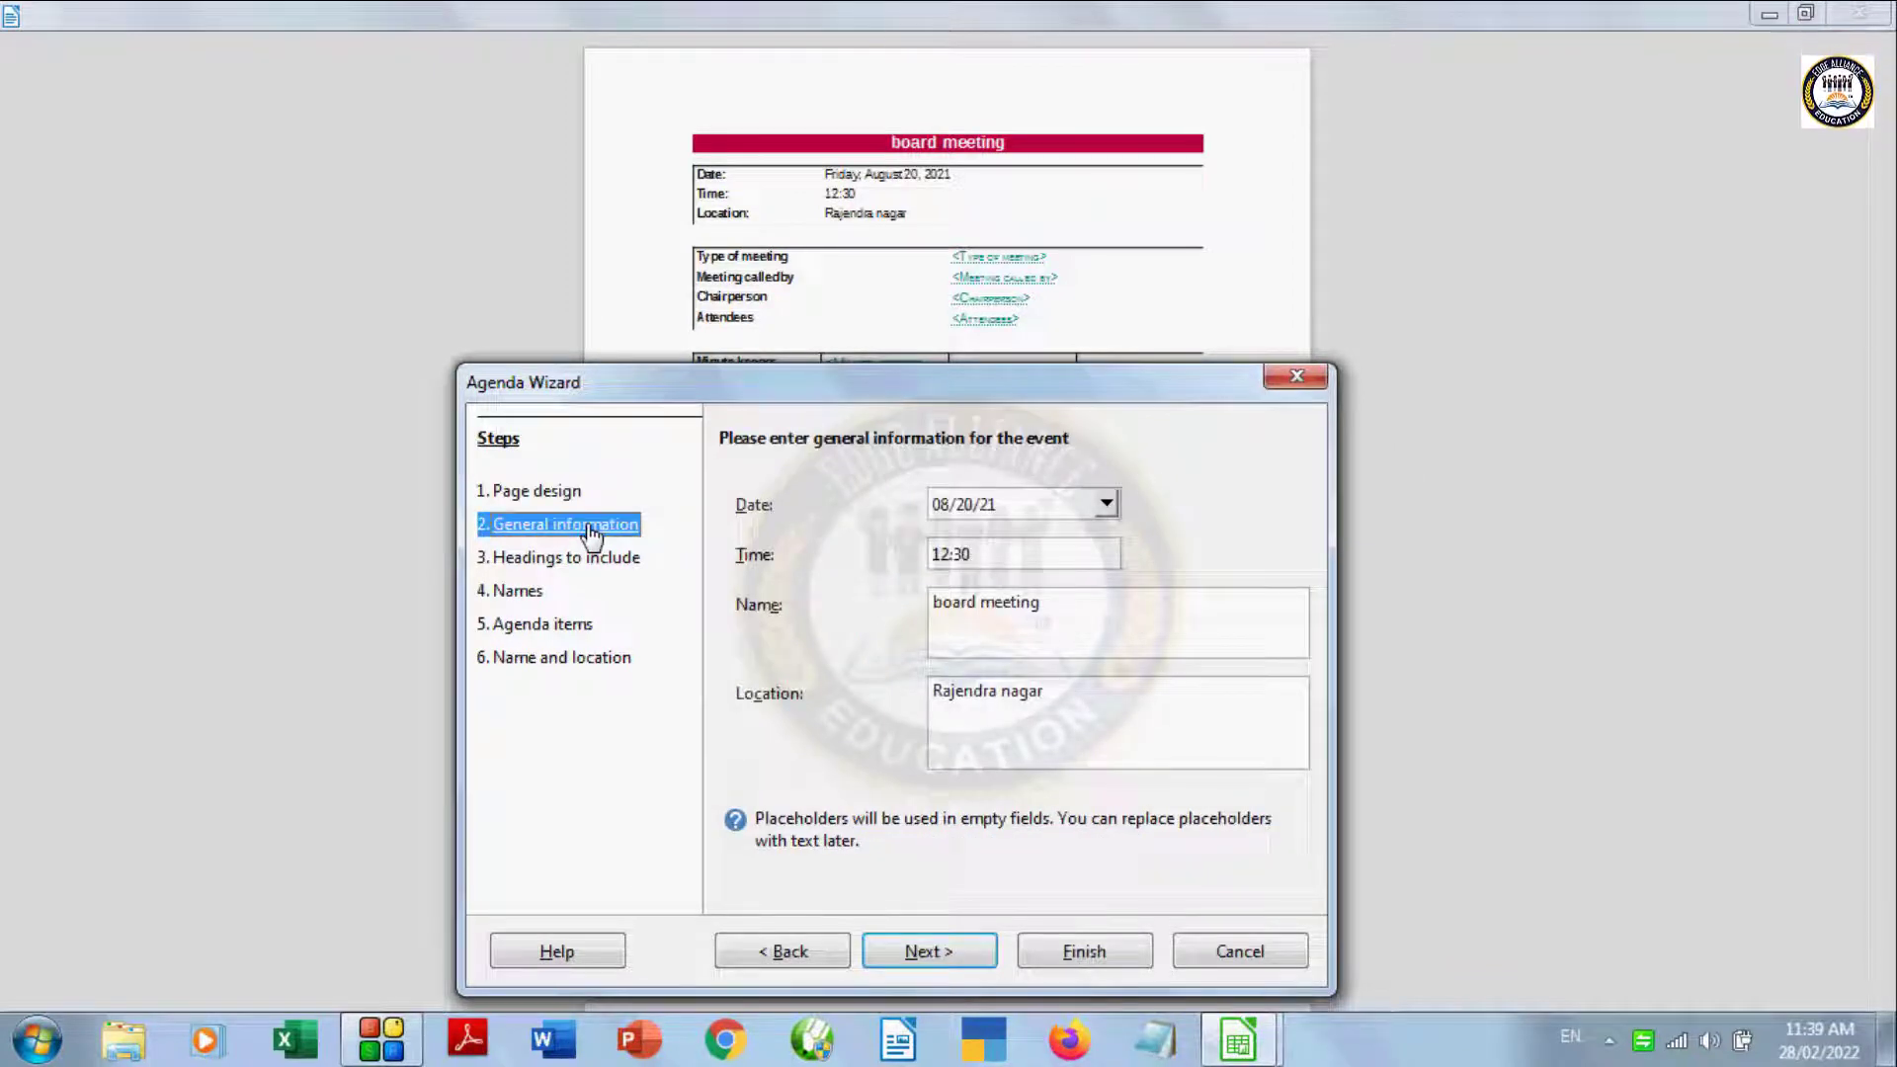
Step: Set the meeting to February 28, 2022 at 01:00 in Gomti Nagar and continue to headings
left_click(1108, 504)
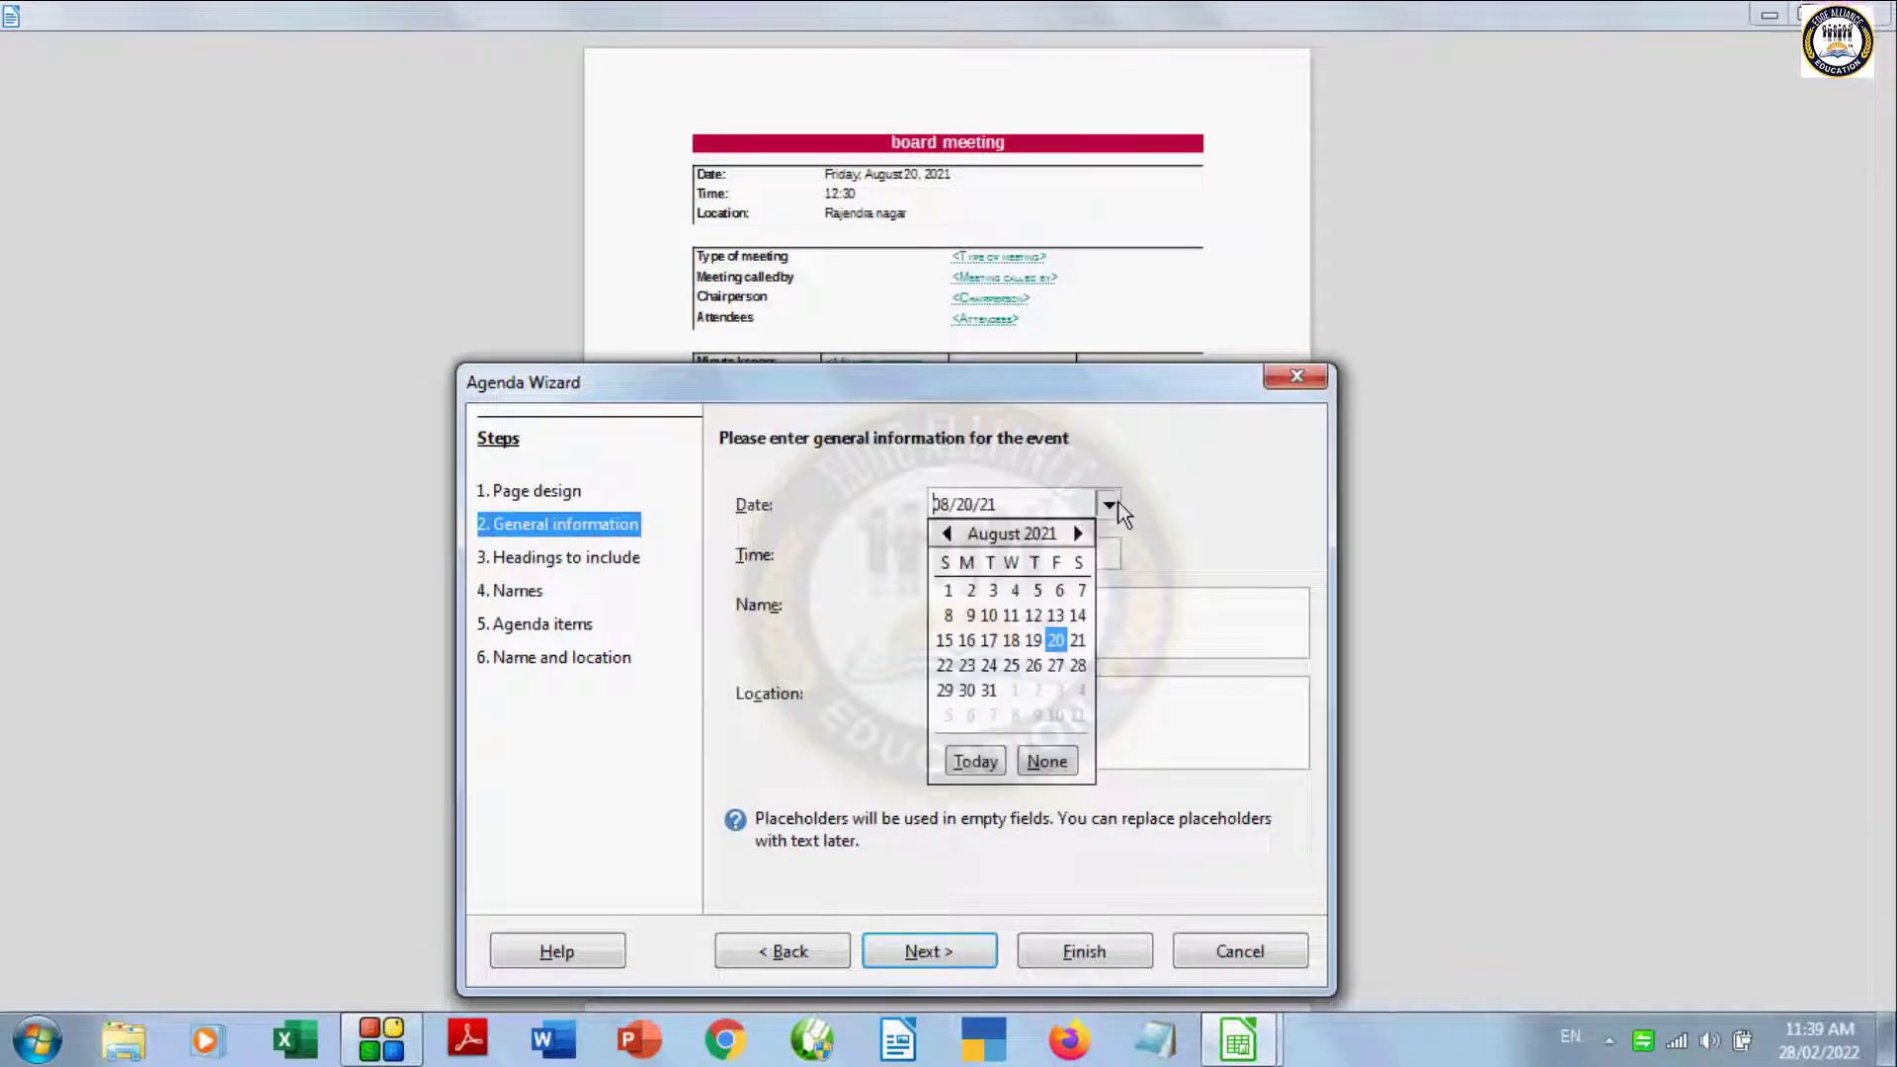
left_click(975, 761)
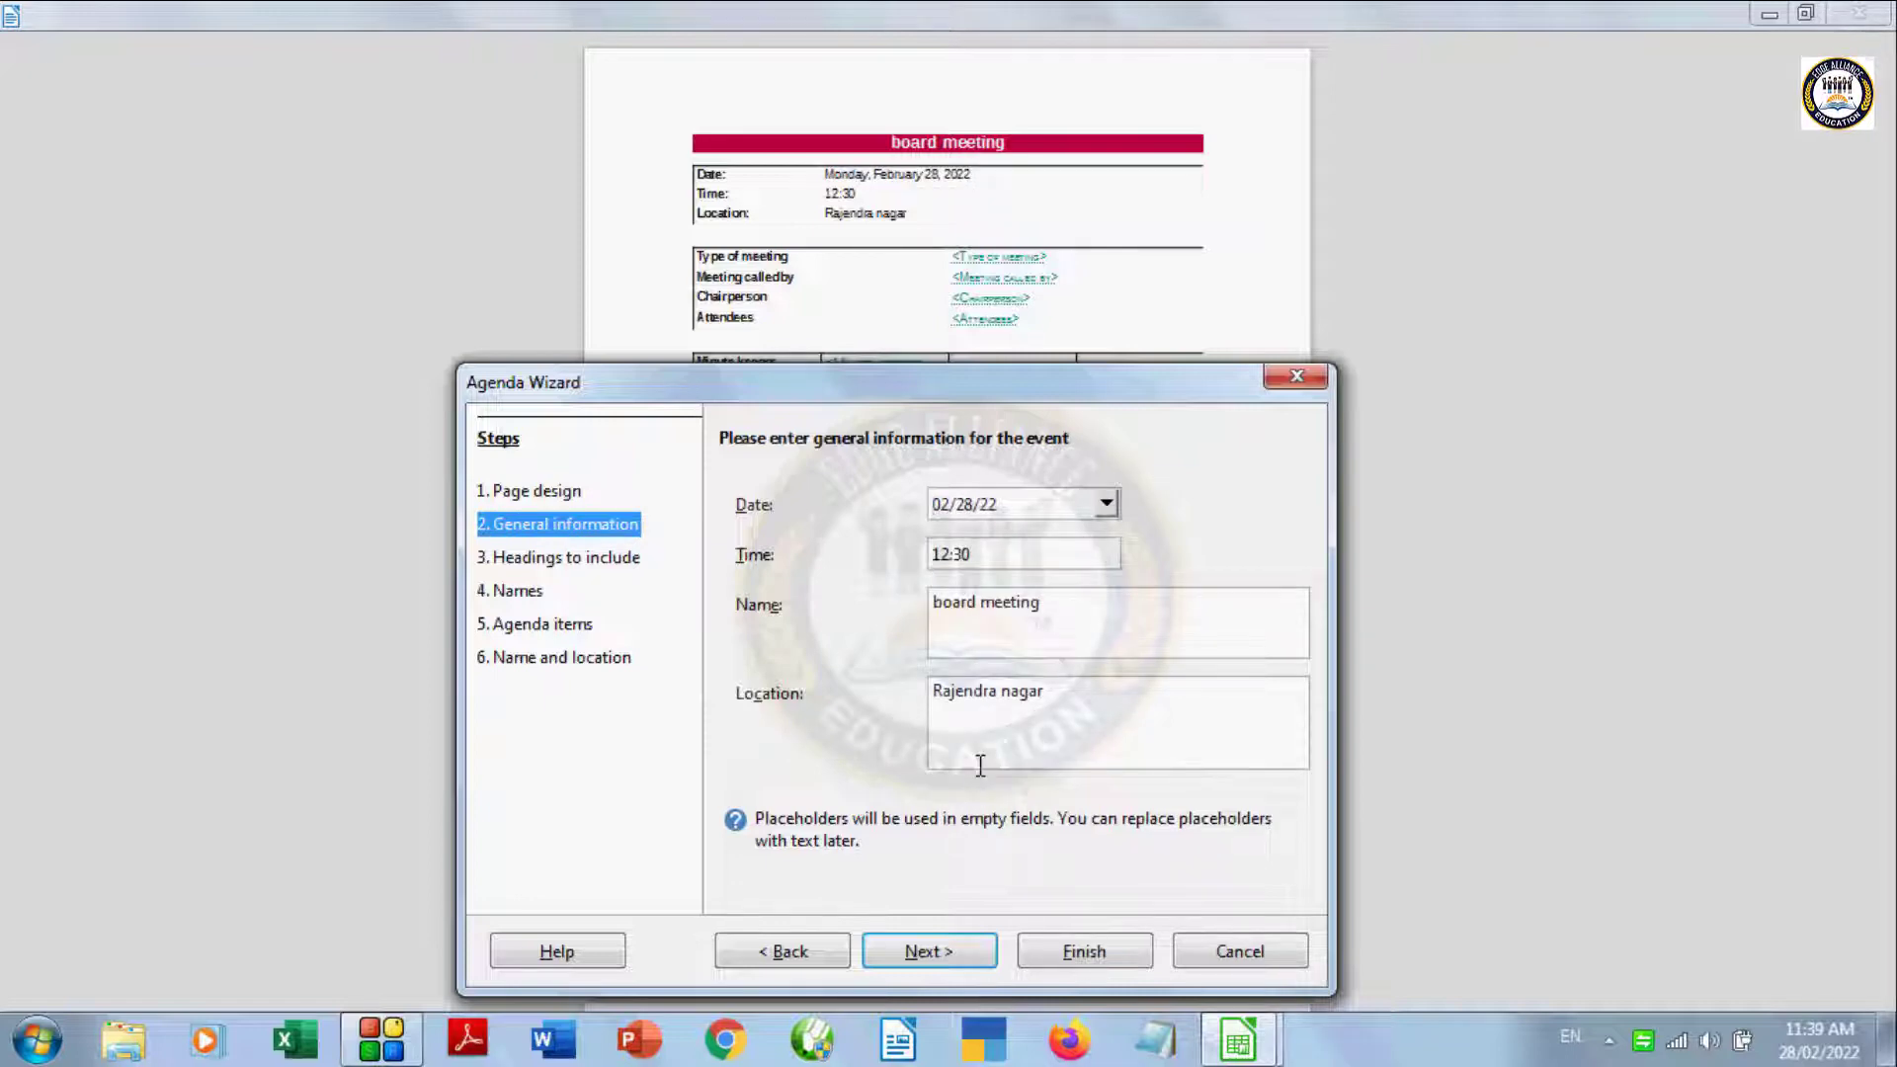
left_click(1006, 545)
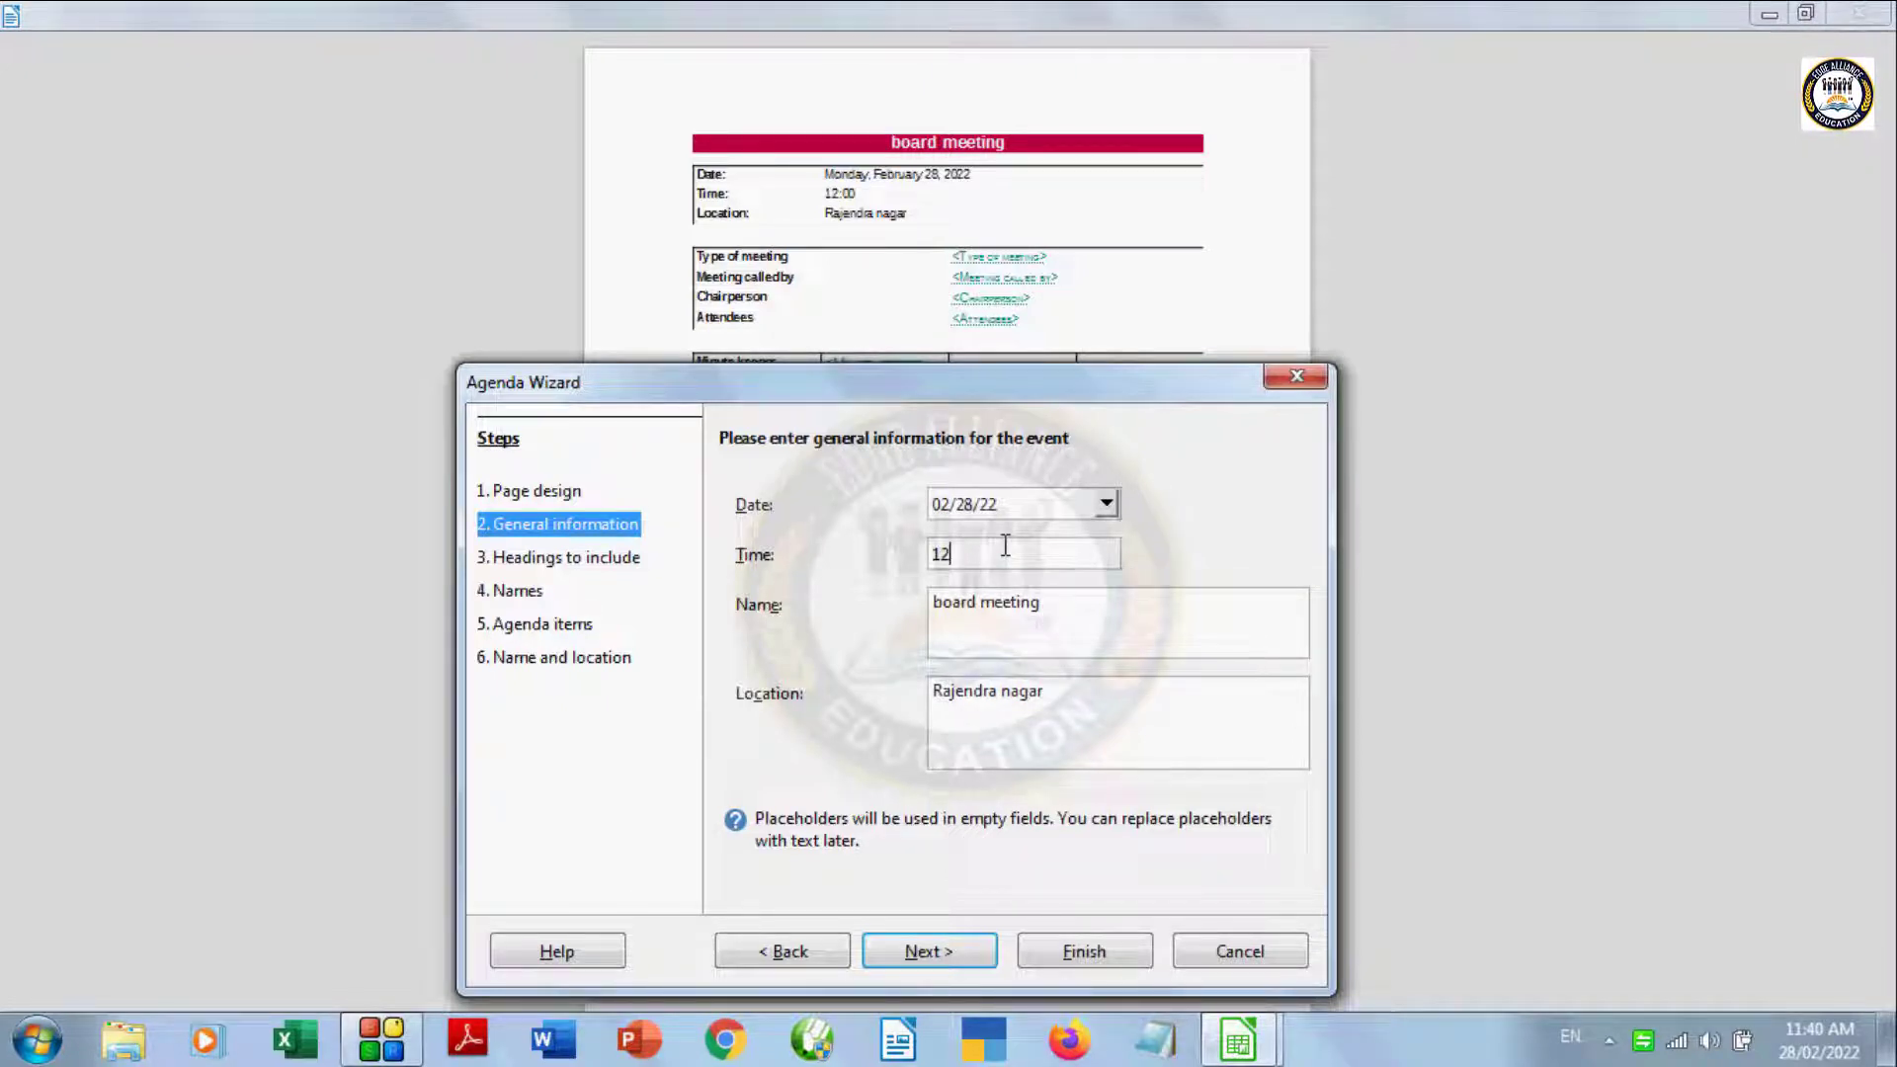
key("BackSpace")
key("BackSpace")
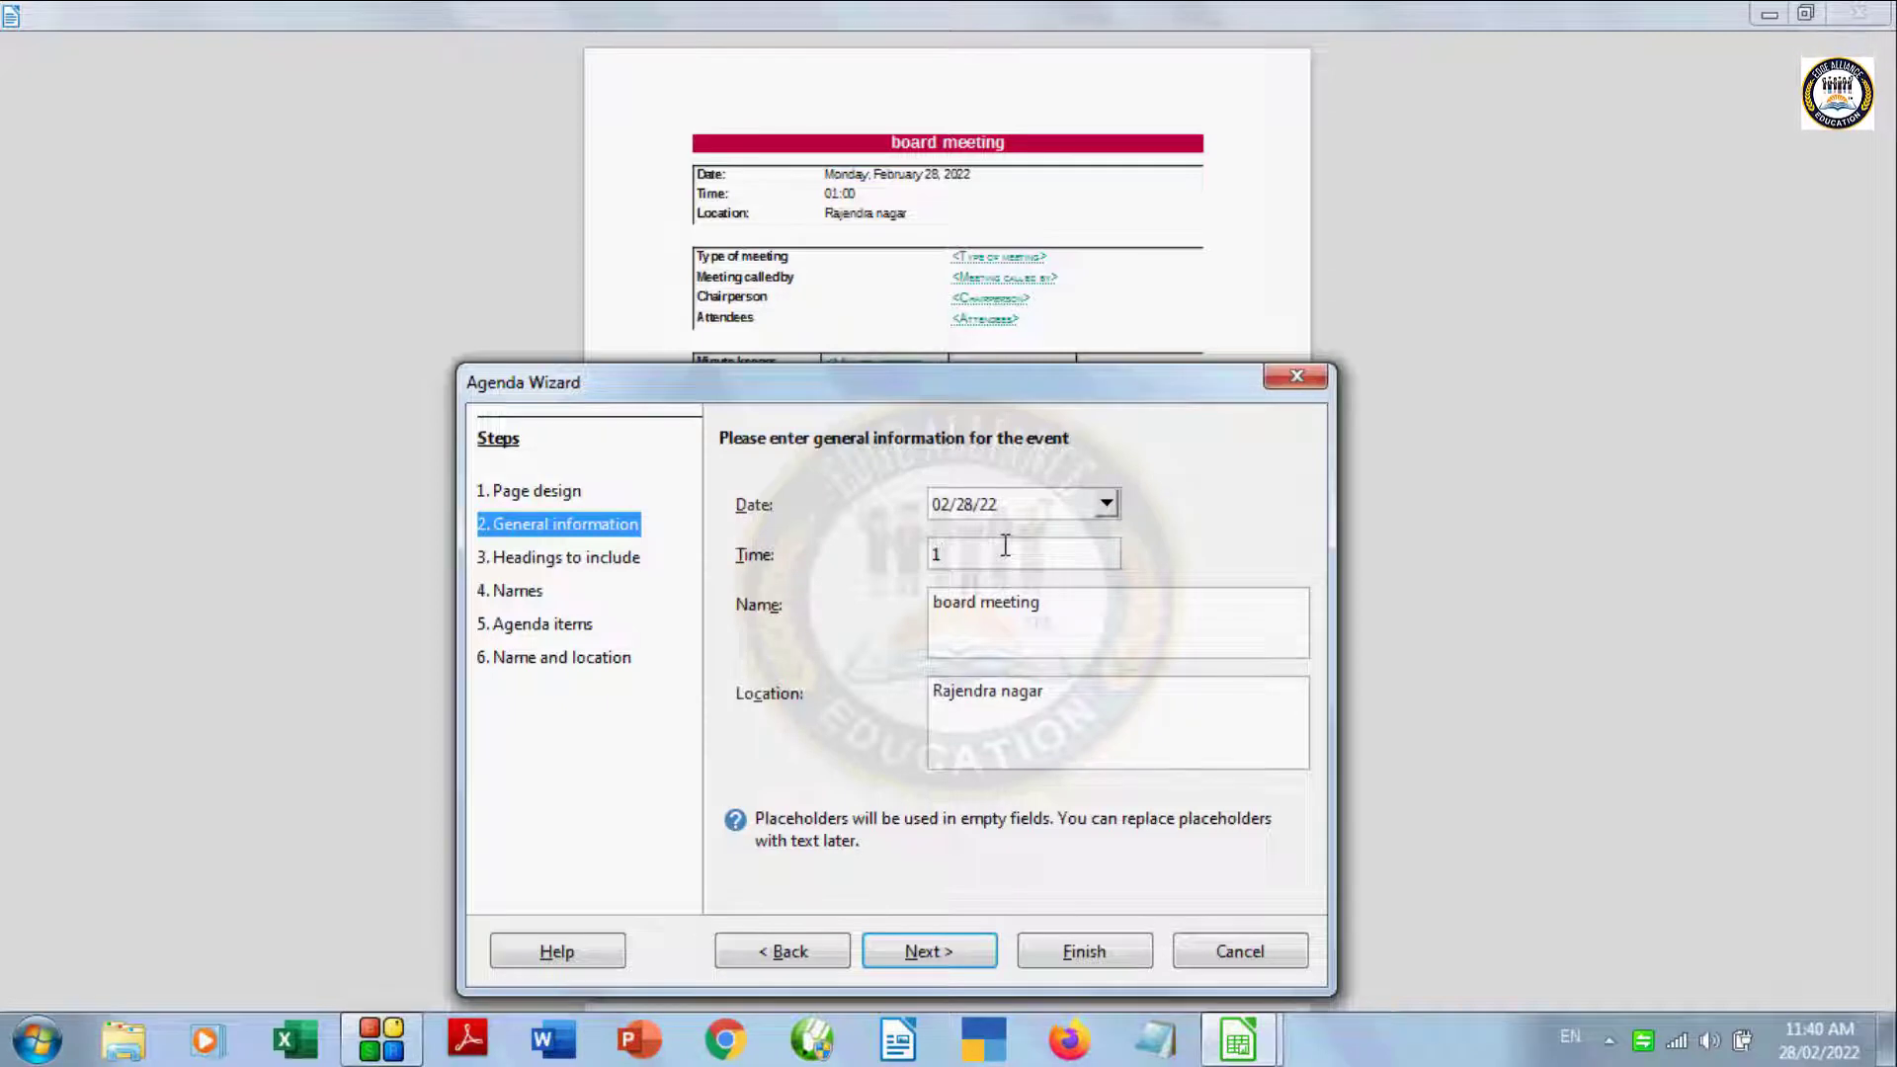
type(":00")
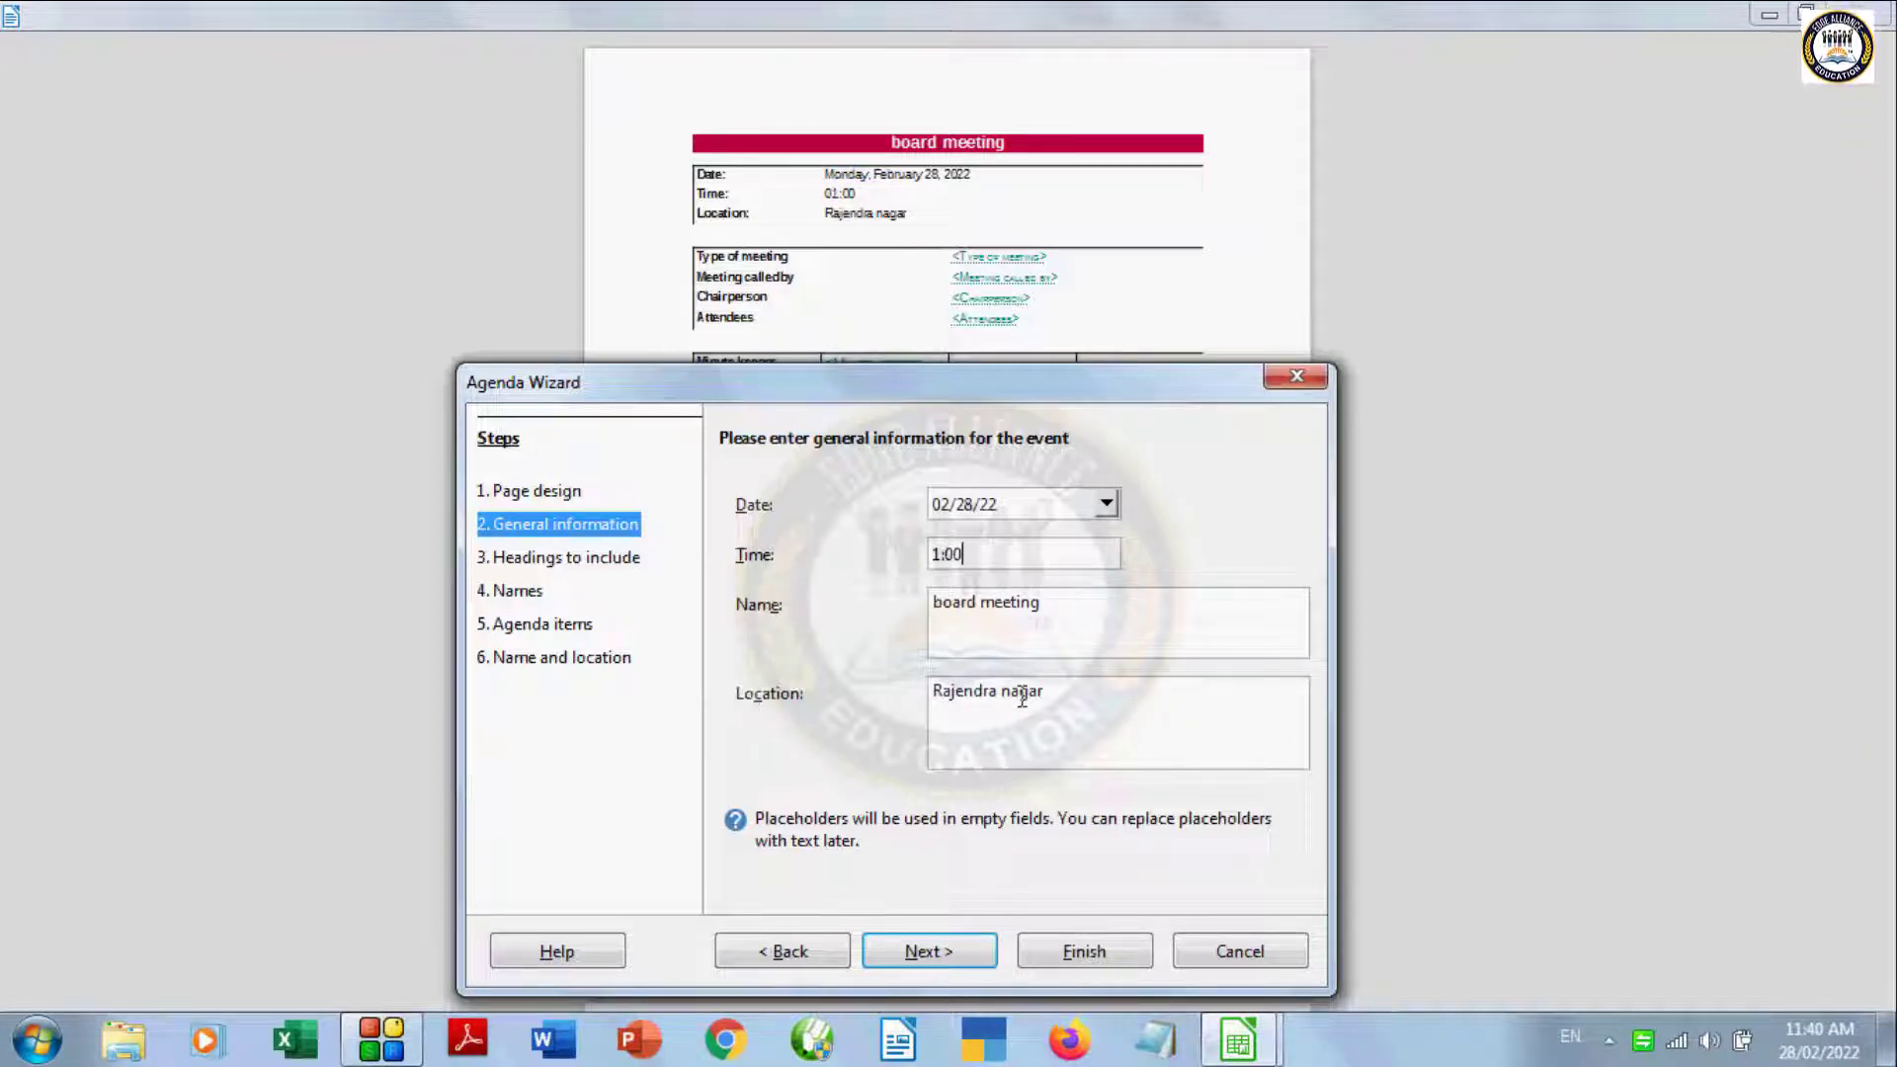
left_click(731, 690)
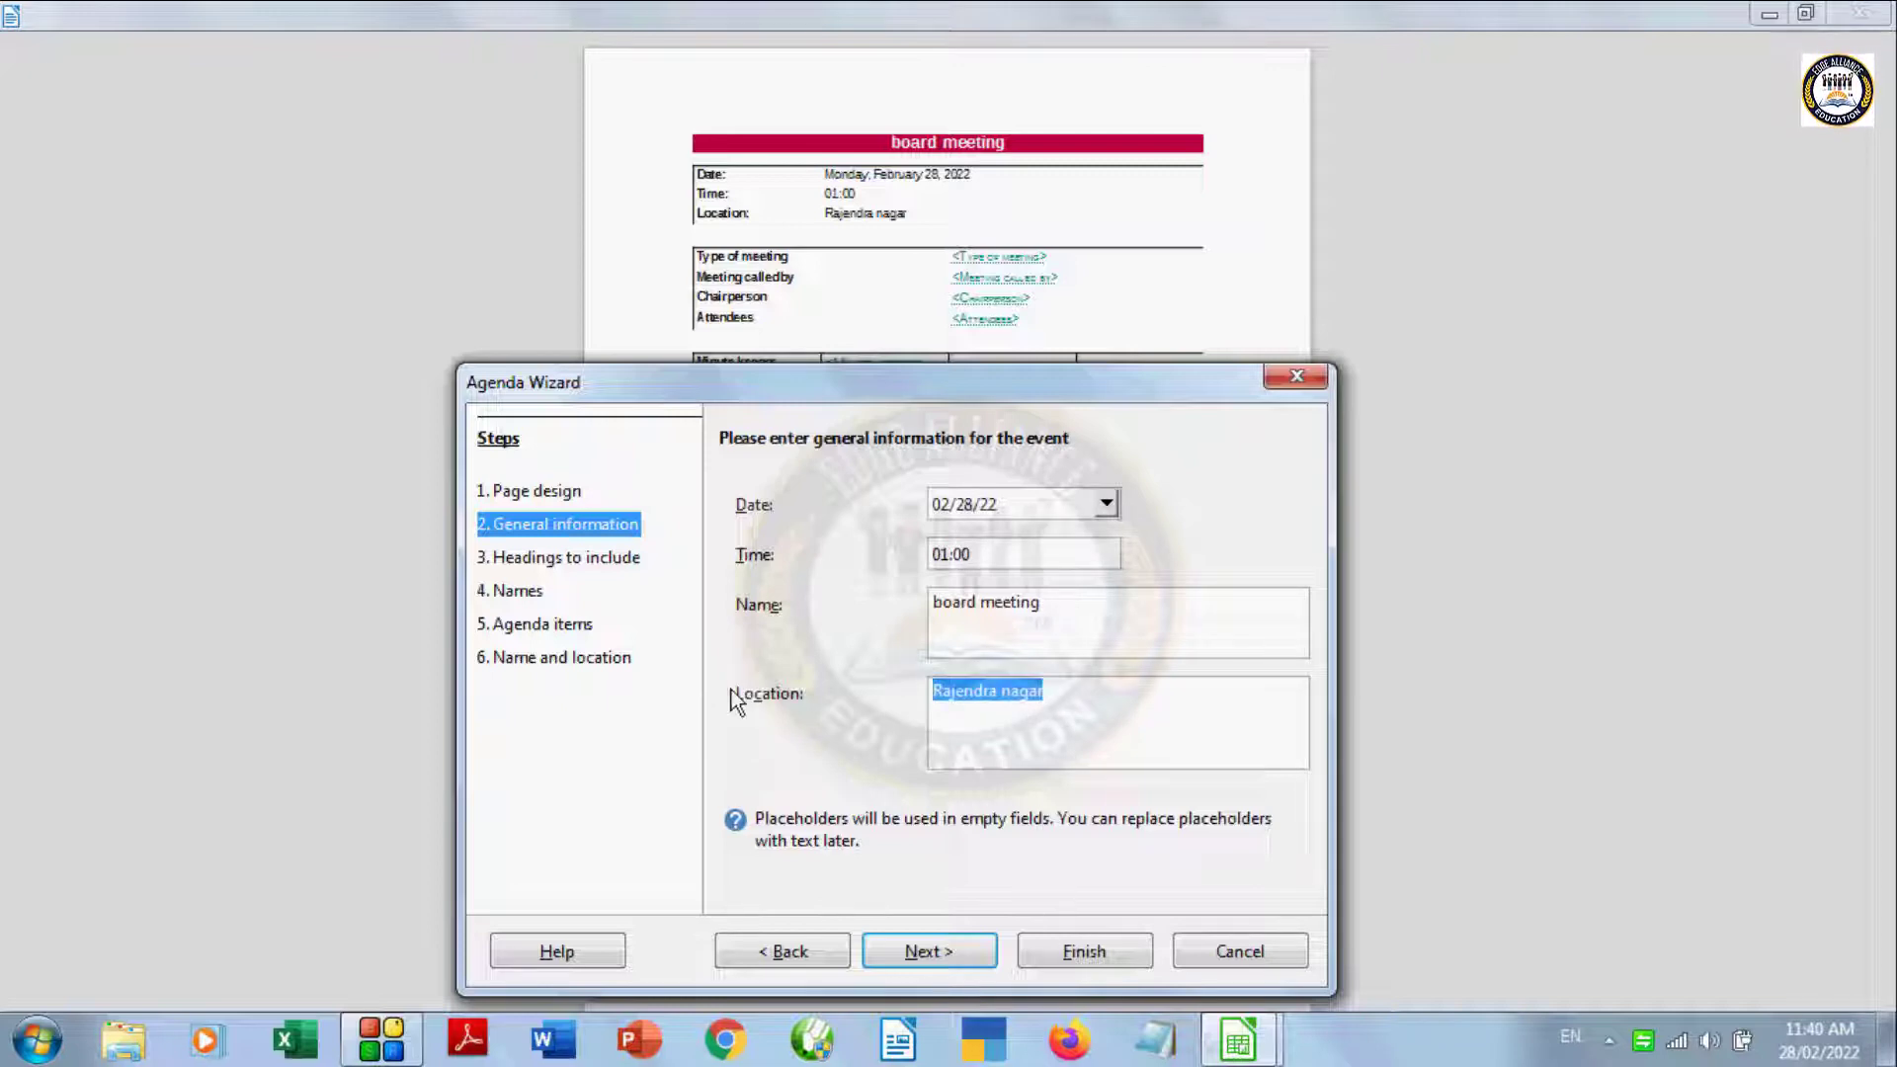
type("Gomti ")
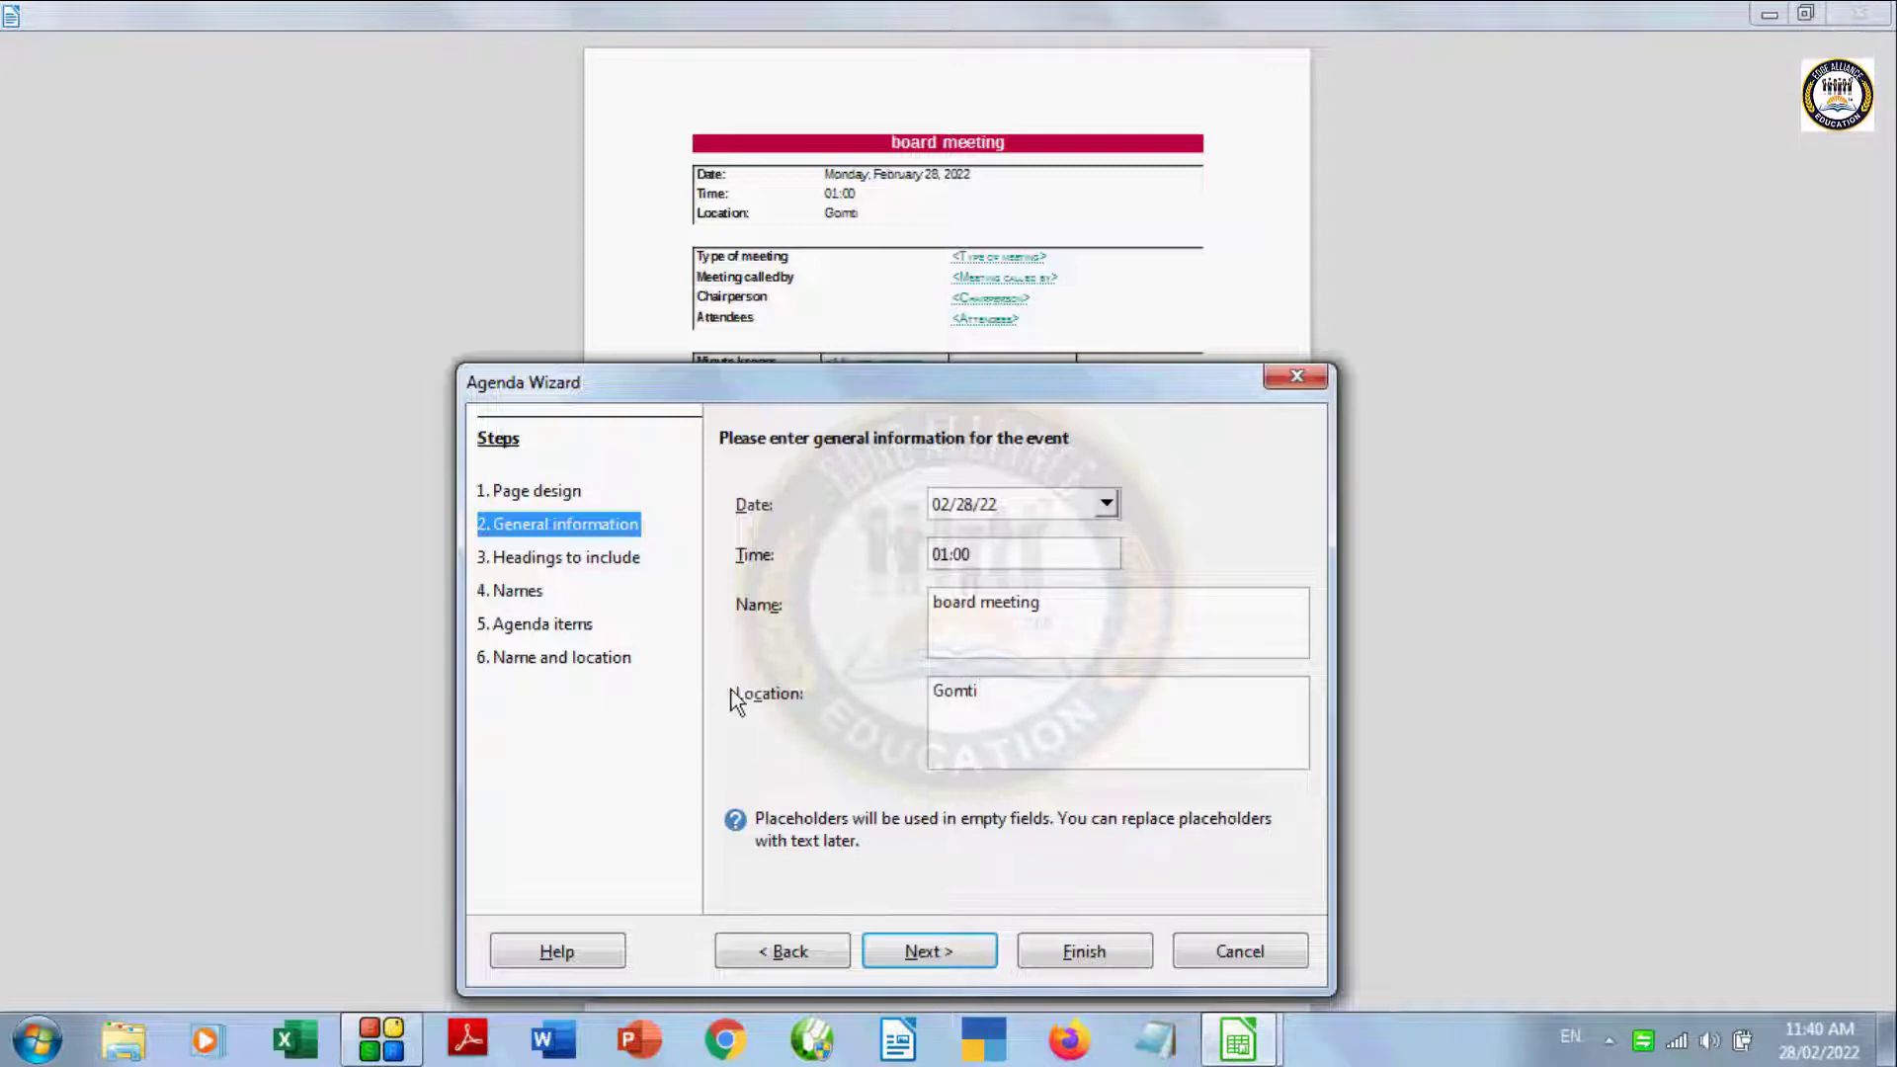
type("Nagar")
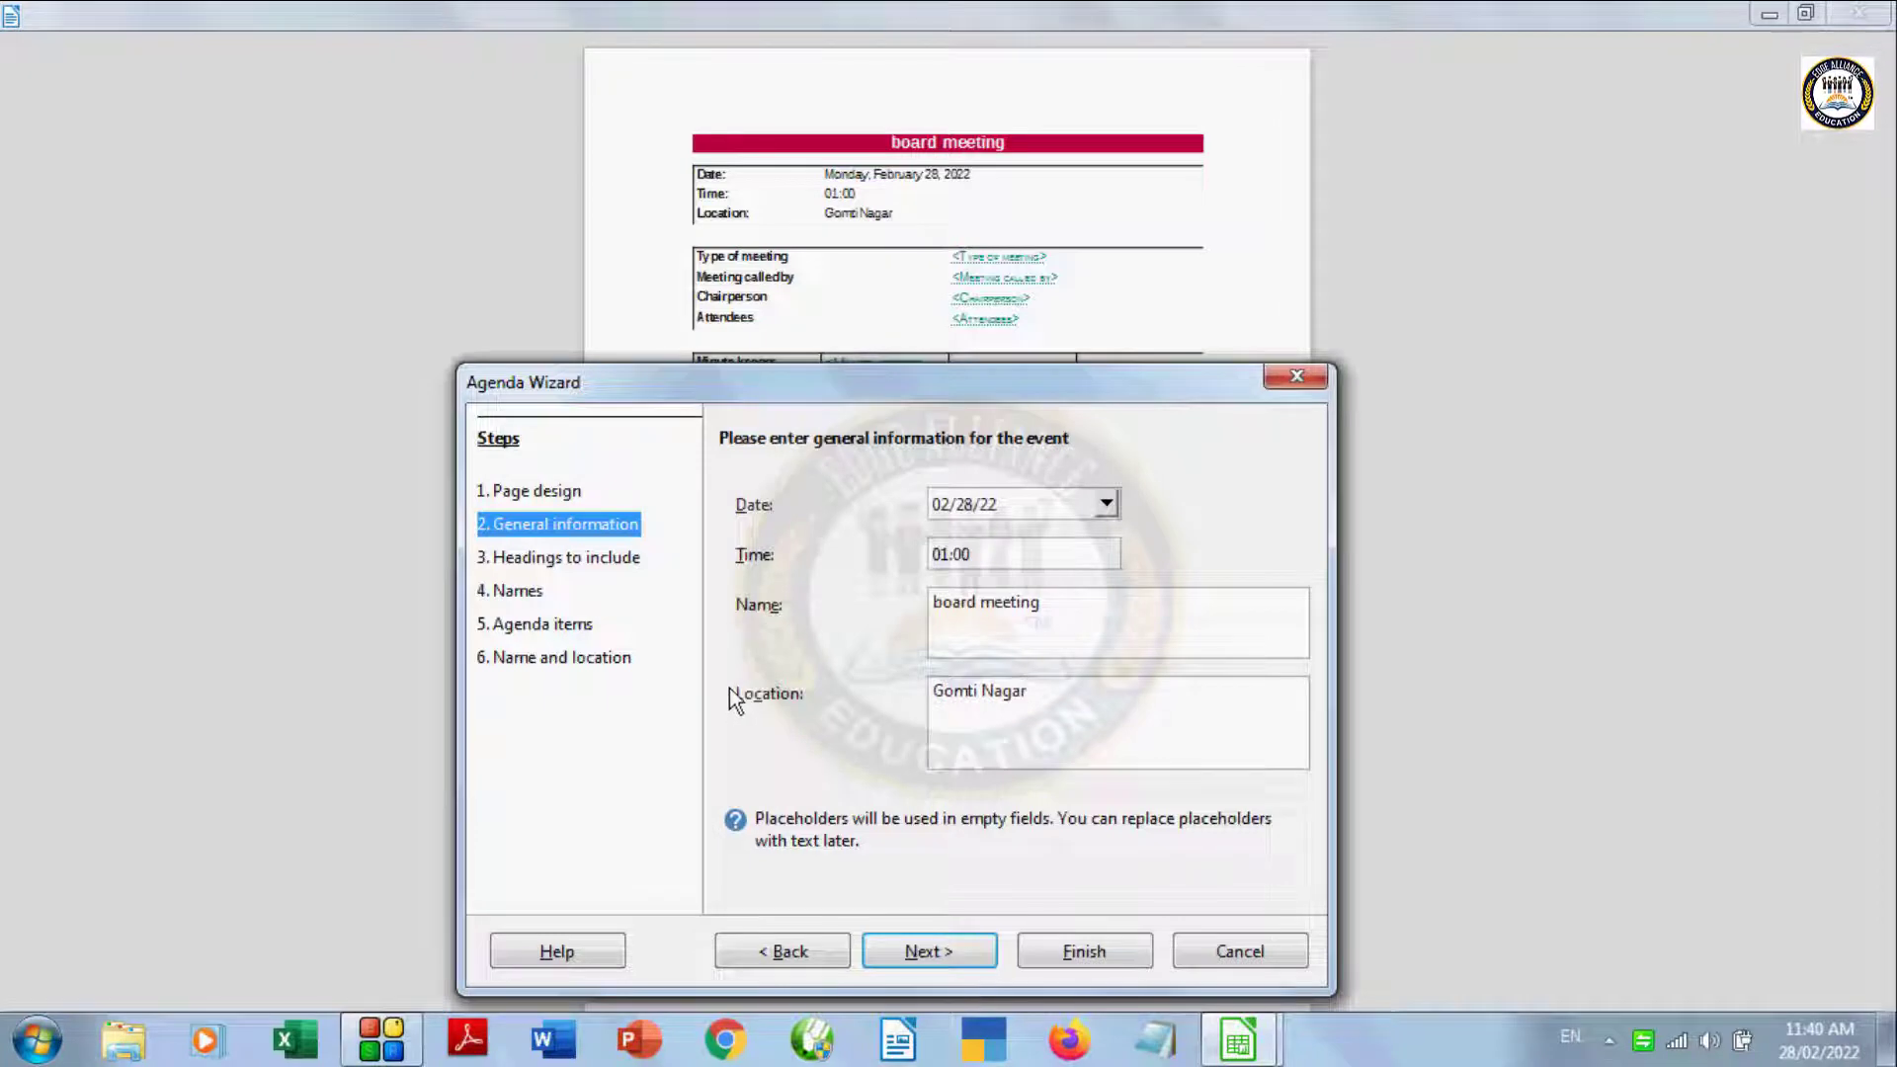
left_click(933, 947)
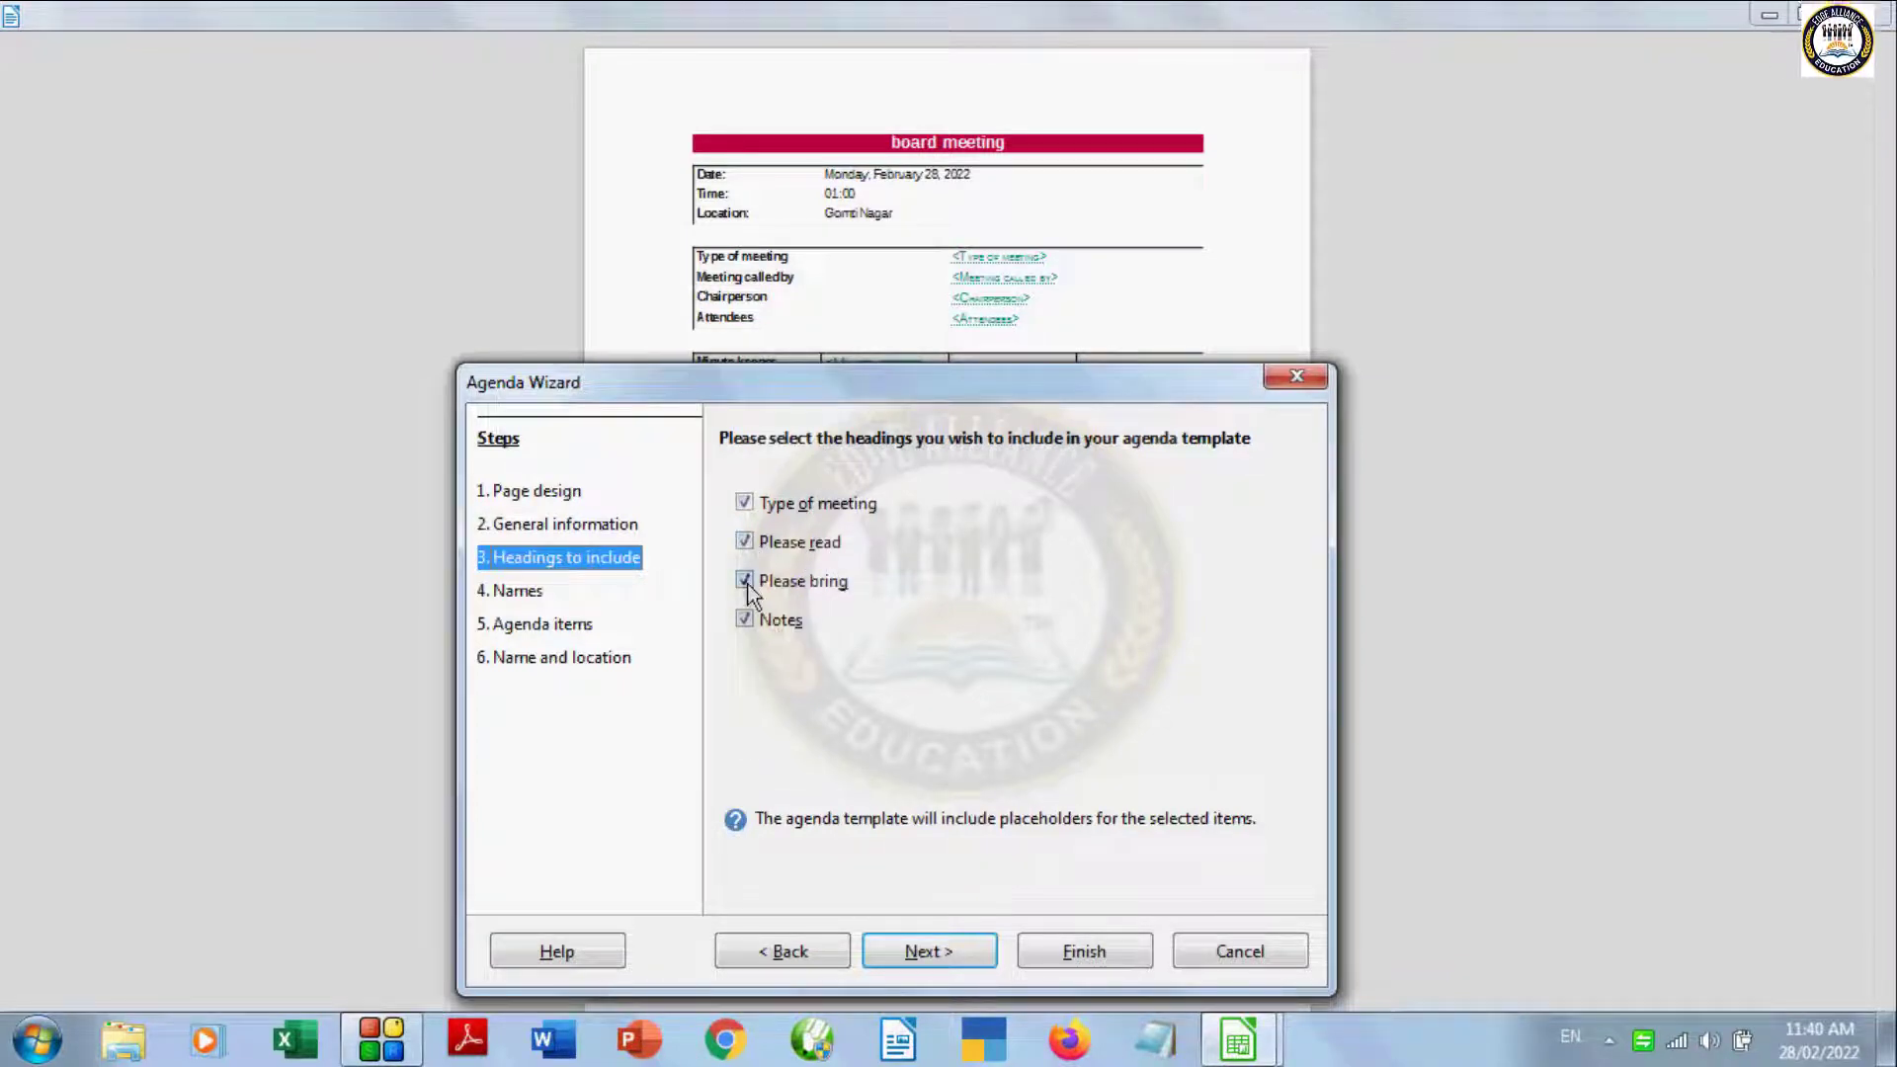
Step: Keep all four headings, exclude Minute keeper from the names, and advance to agenda items
mouse_move(812, 378)
left_mouse_down()
mouse_move(820, 484)
mouse_move(795, 382)
left_mouse_up()
left_click(938, 950)
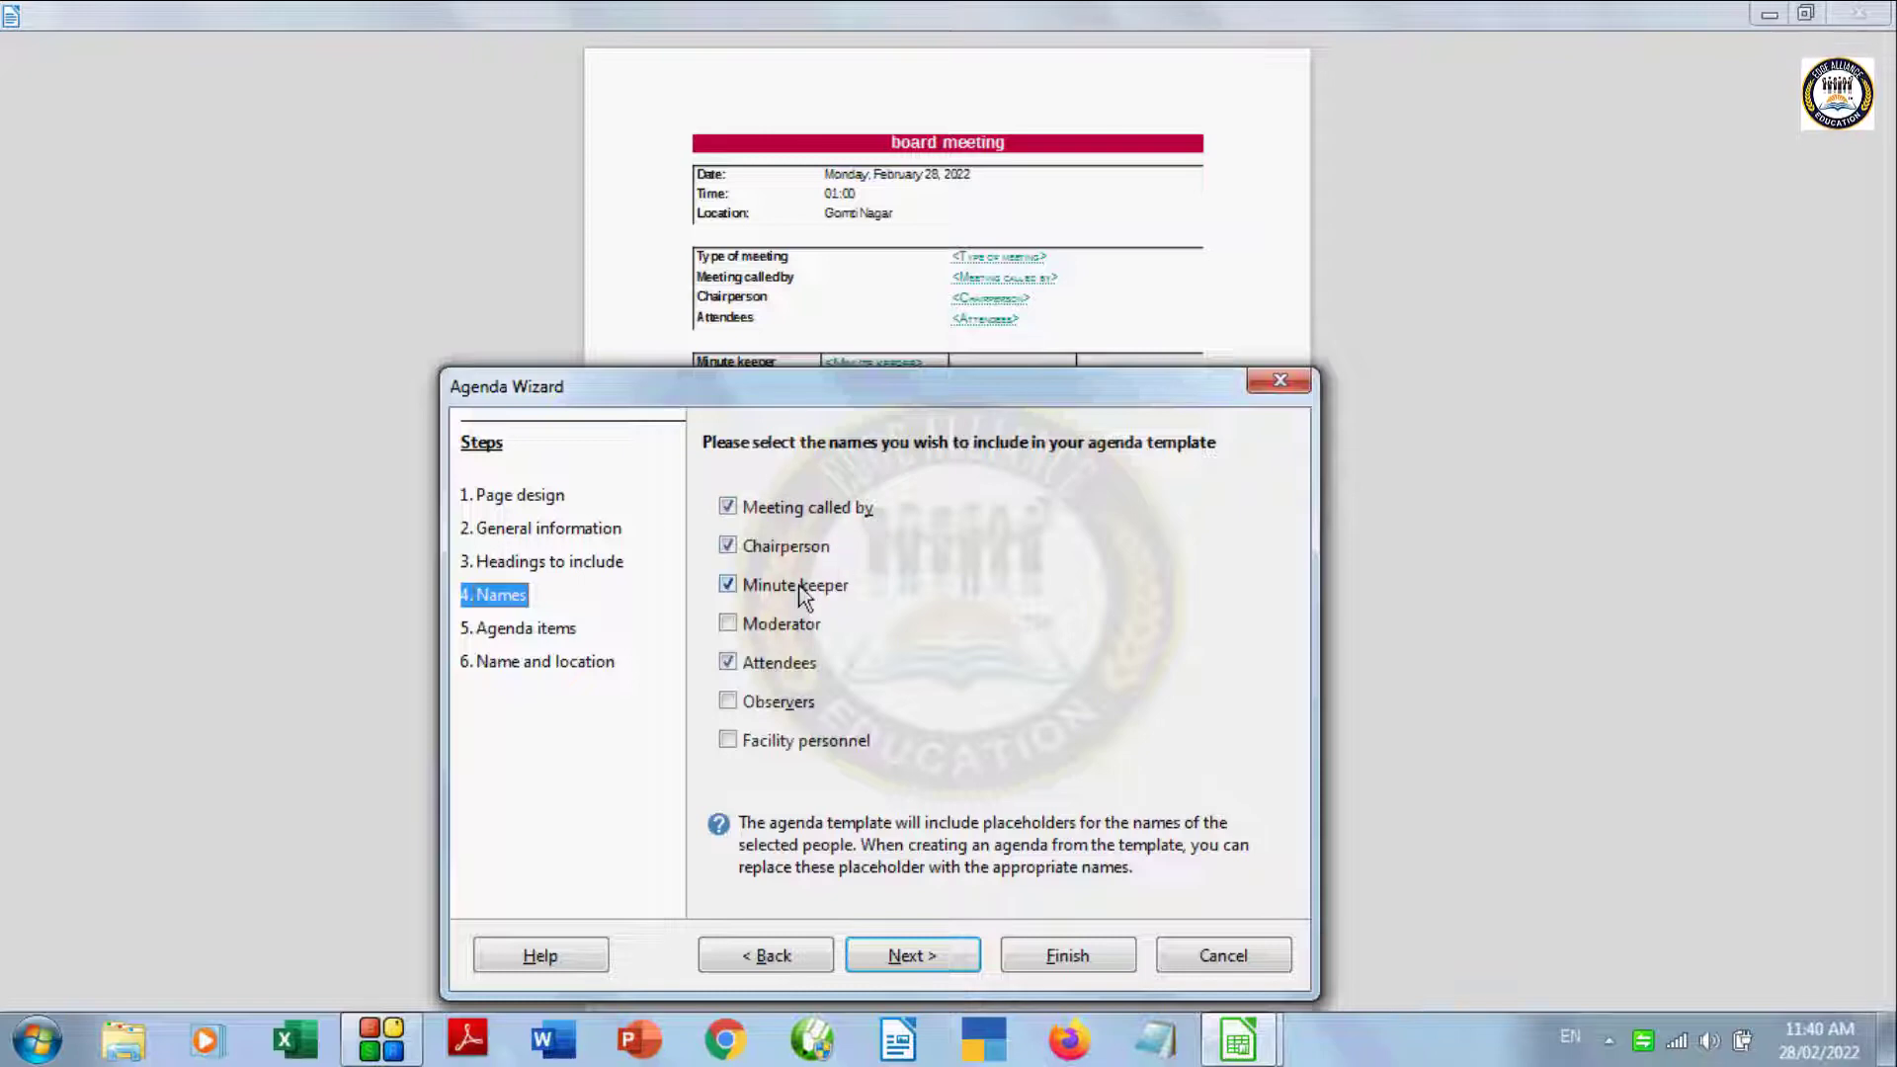
left_click(726, 586)
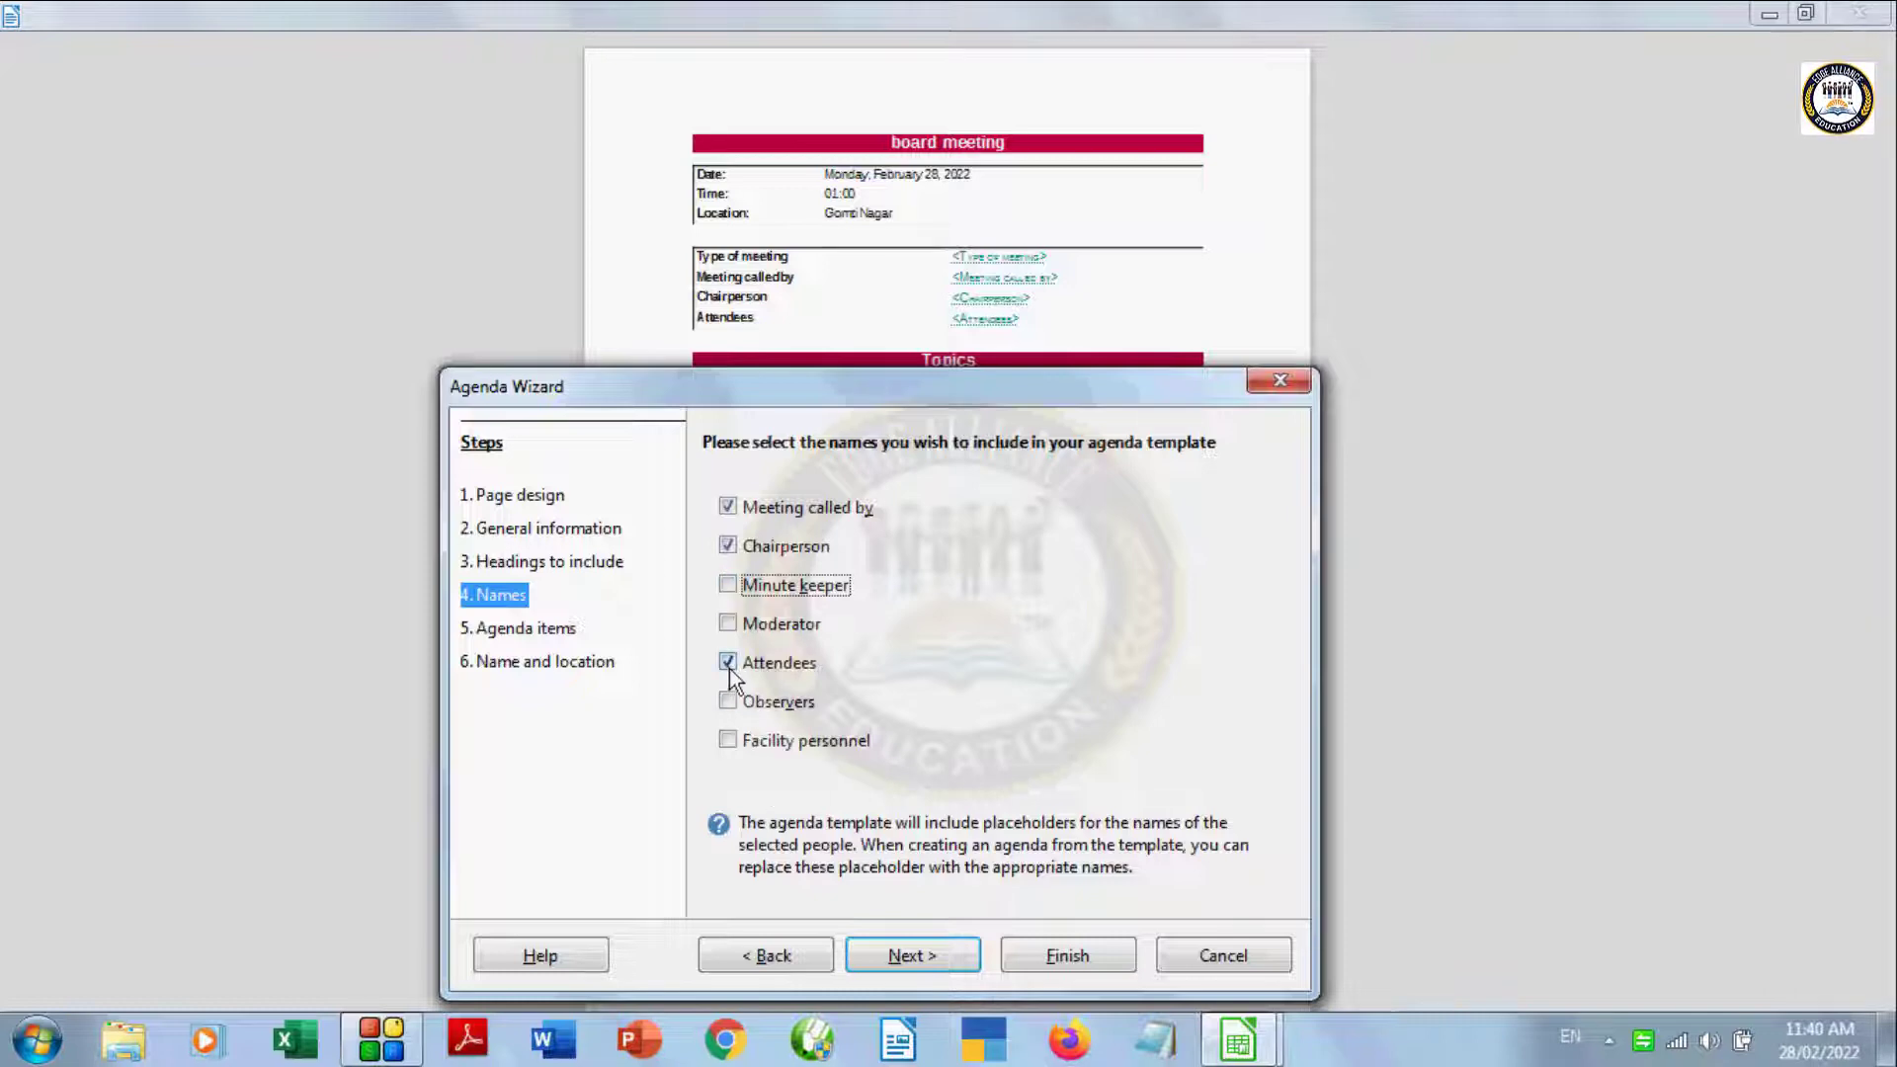
left_click(905, 956)
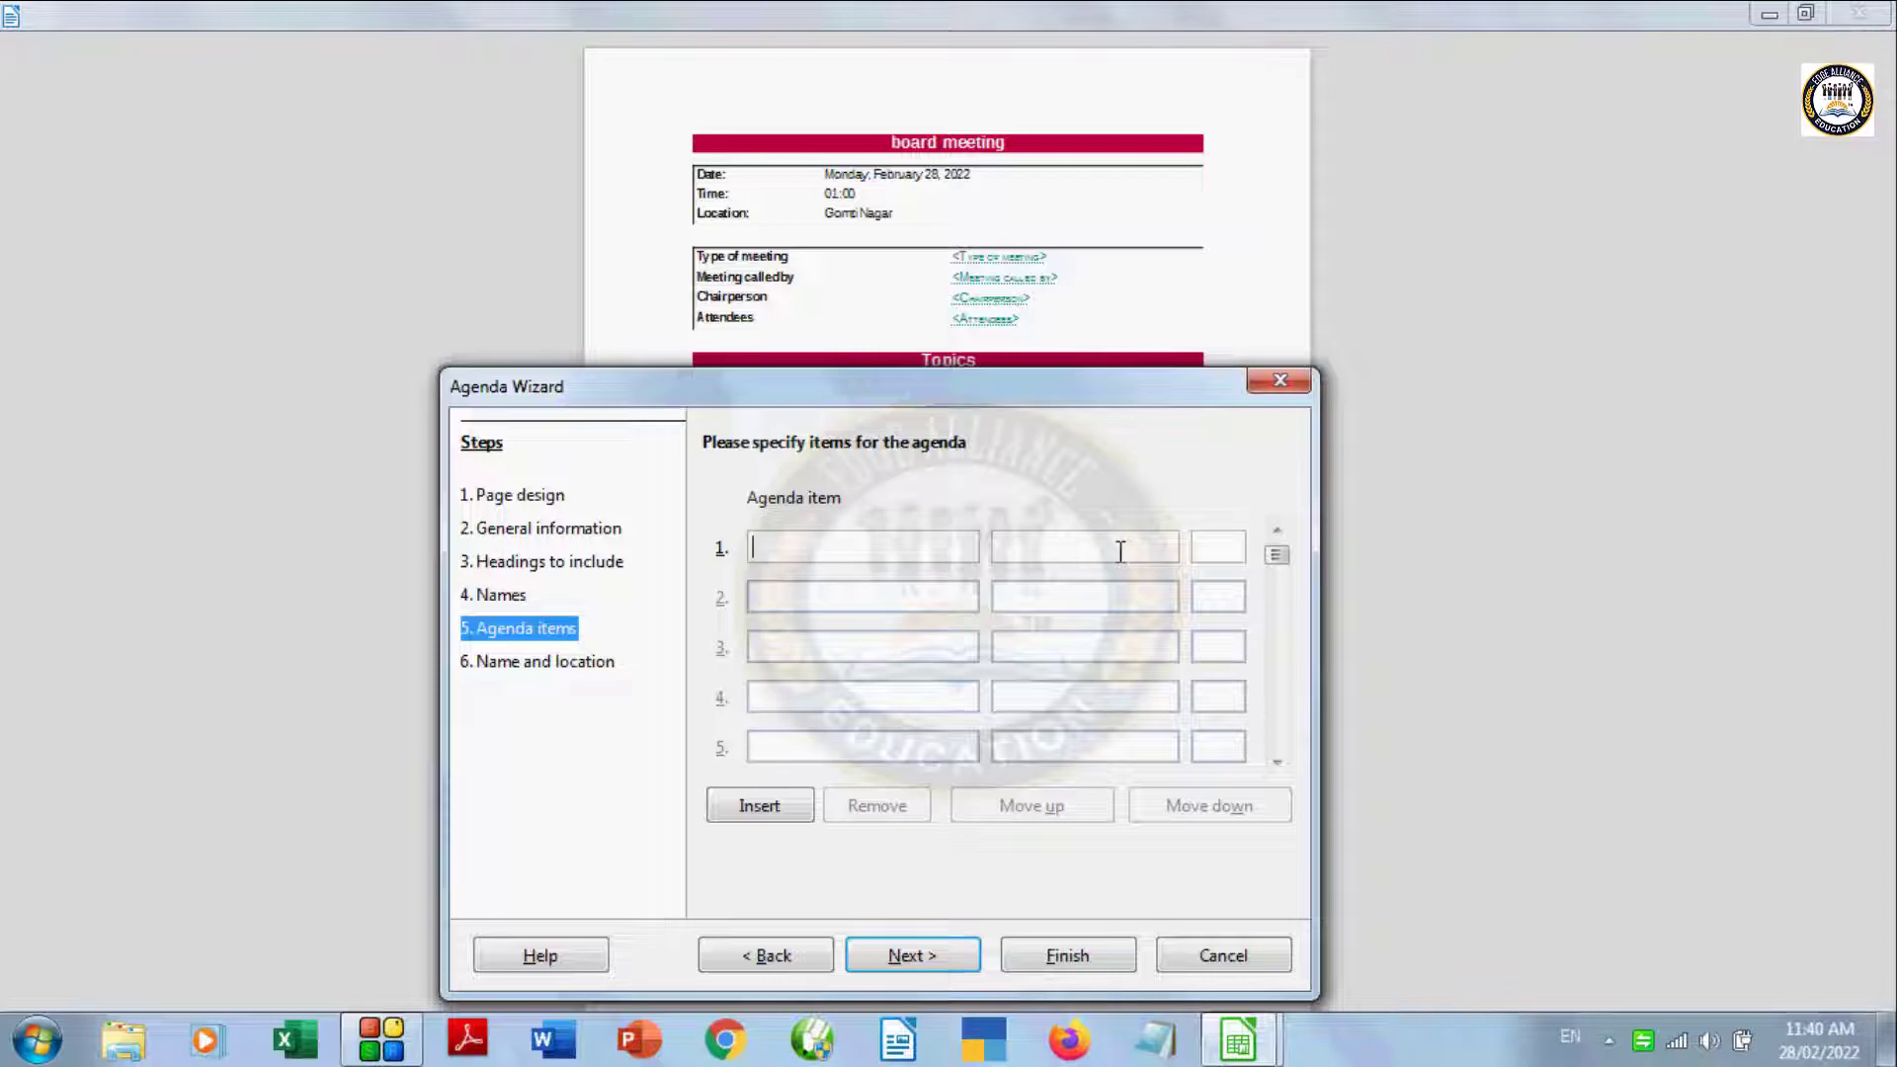
Step: Save the agenda template as myAgendaTemplate.ott and finish the wizard to generate the agenda
left_click(935, 955)
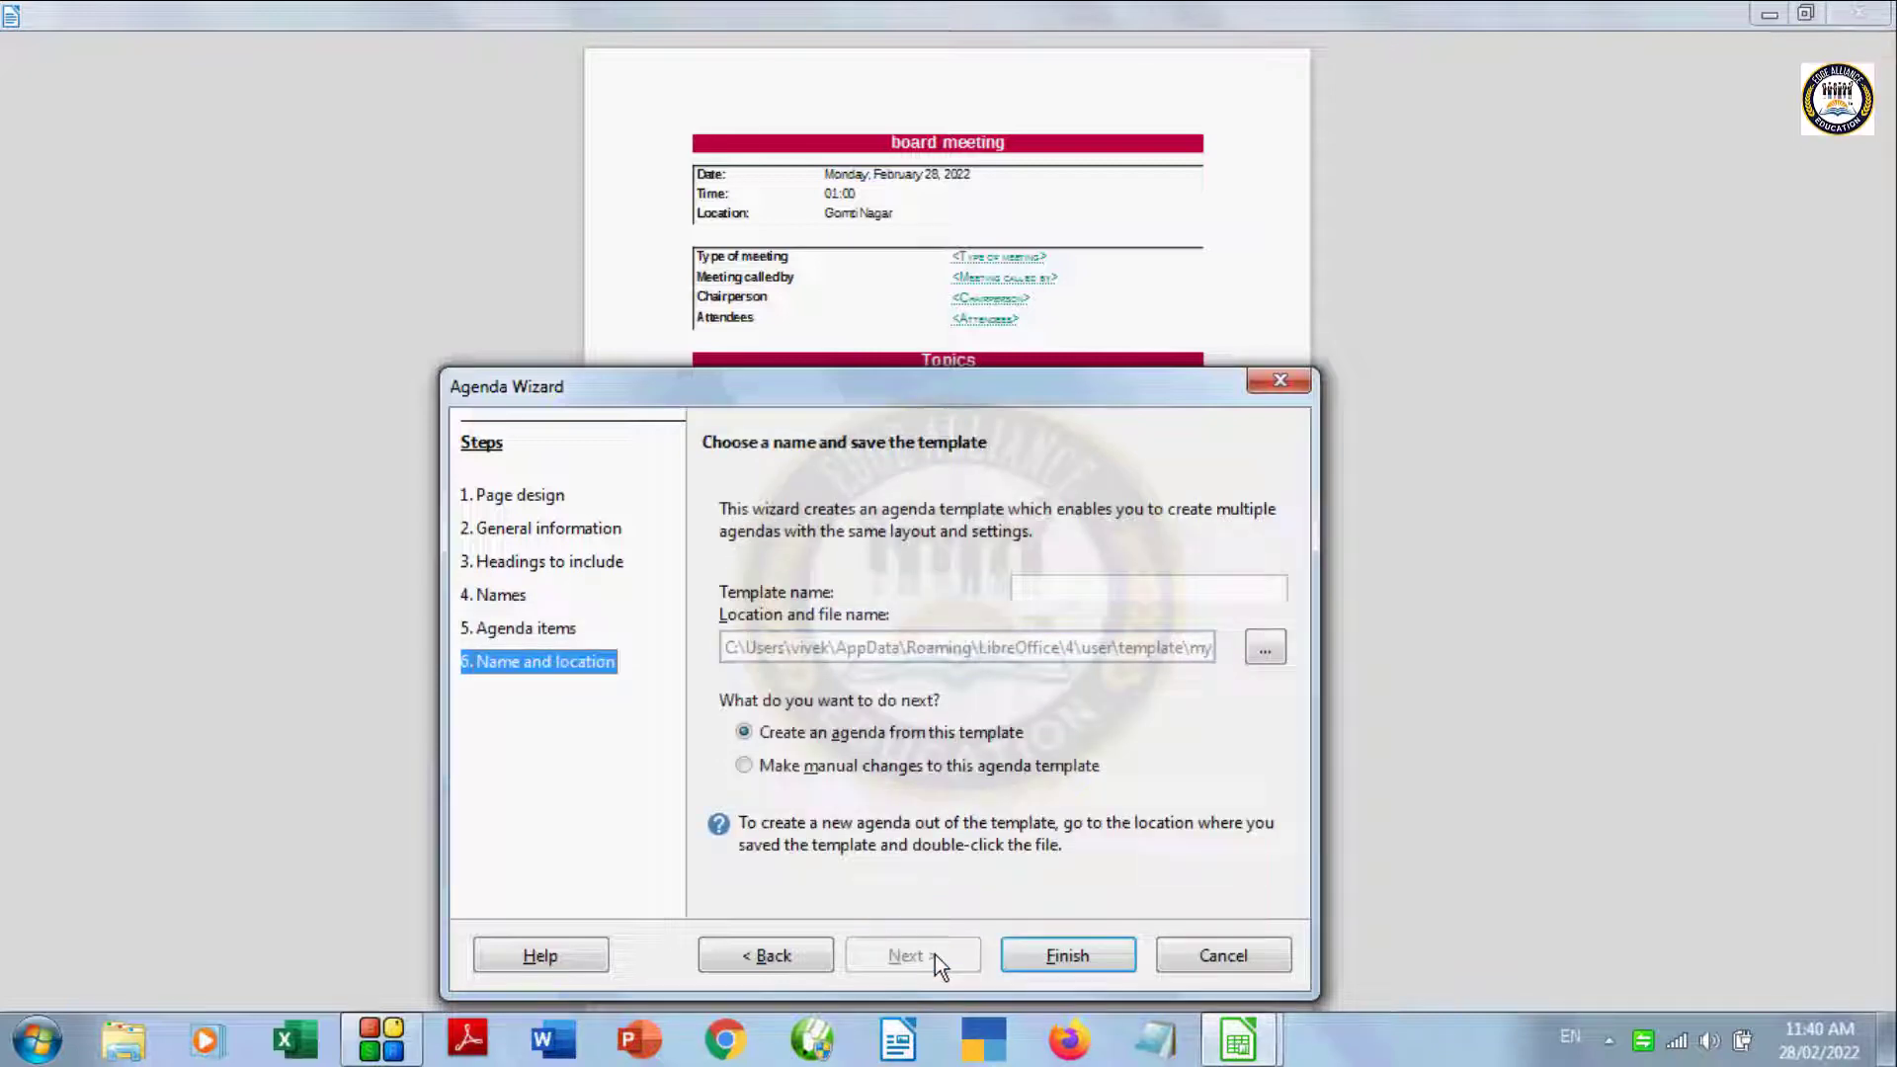
left_click(1105, 589)
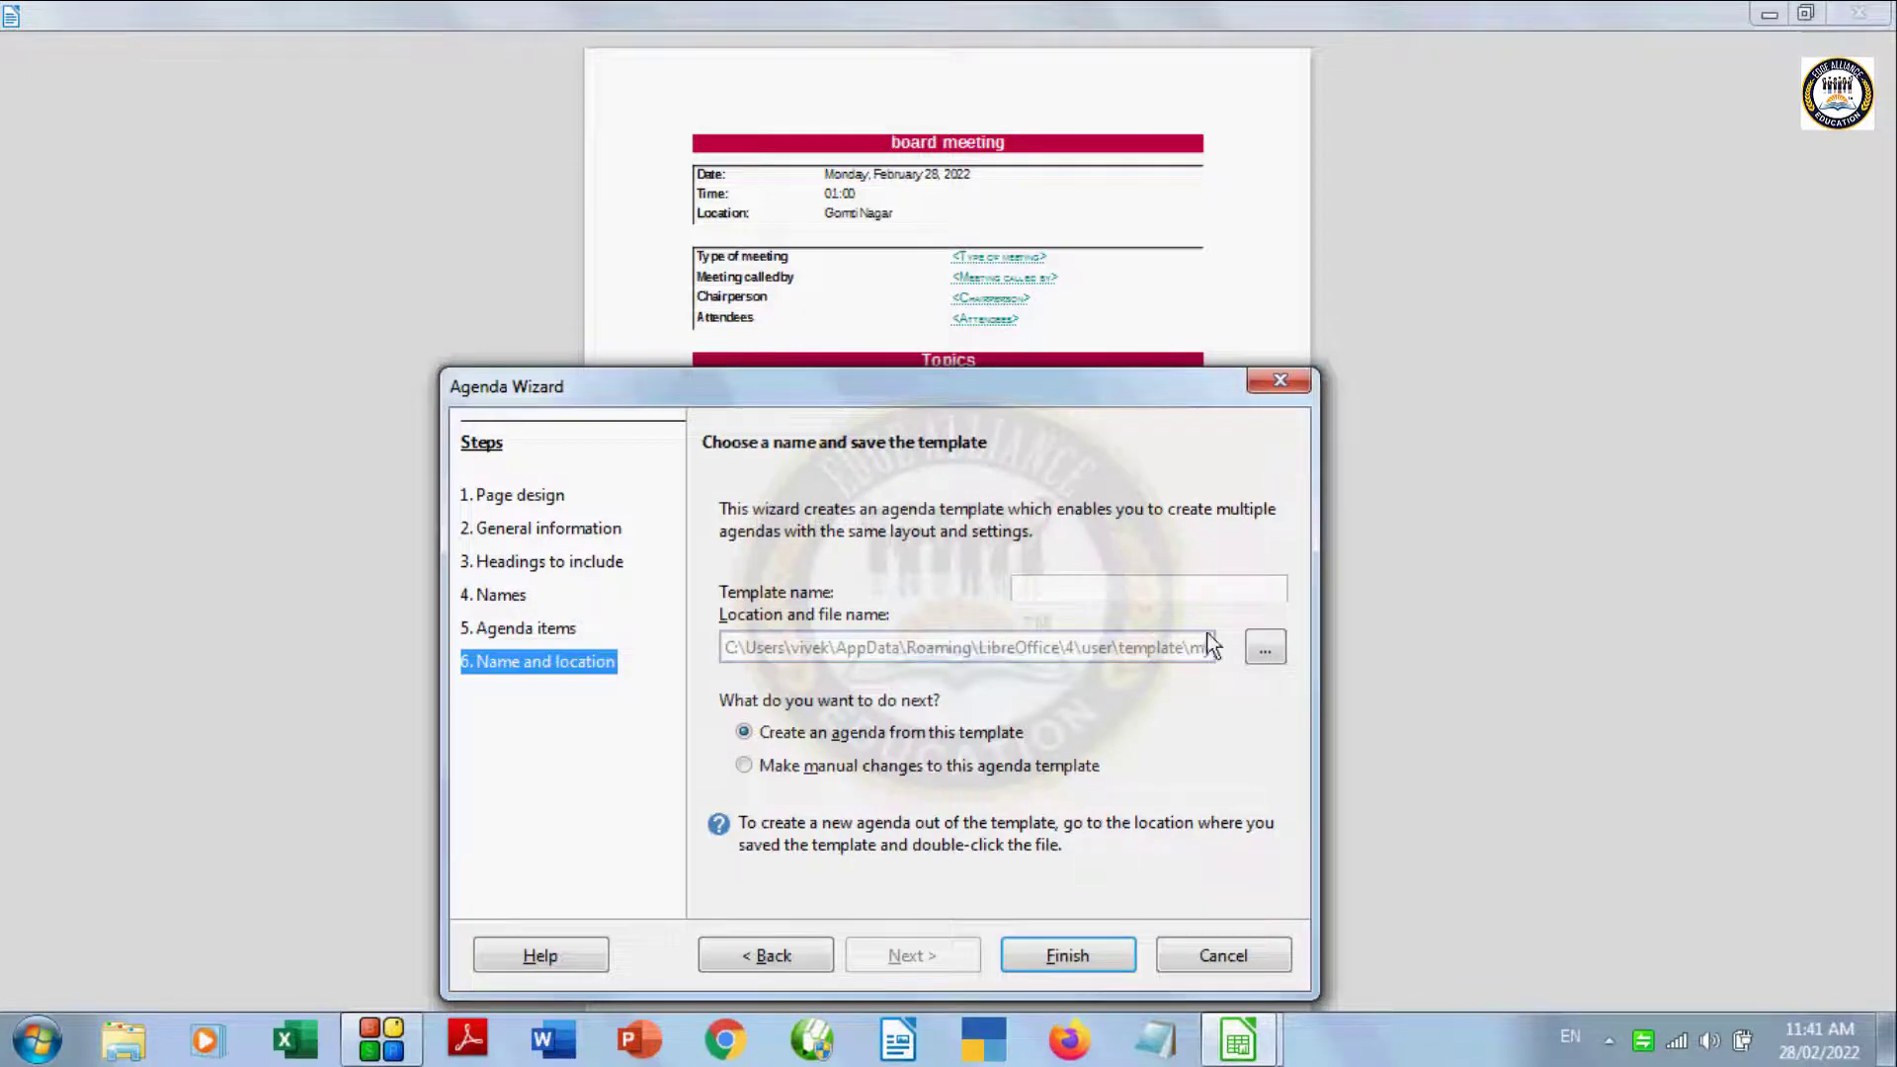
left_click(1256, 644)
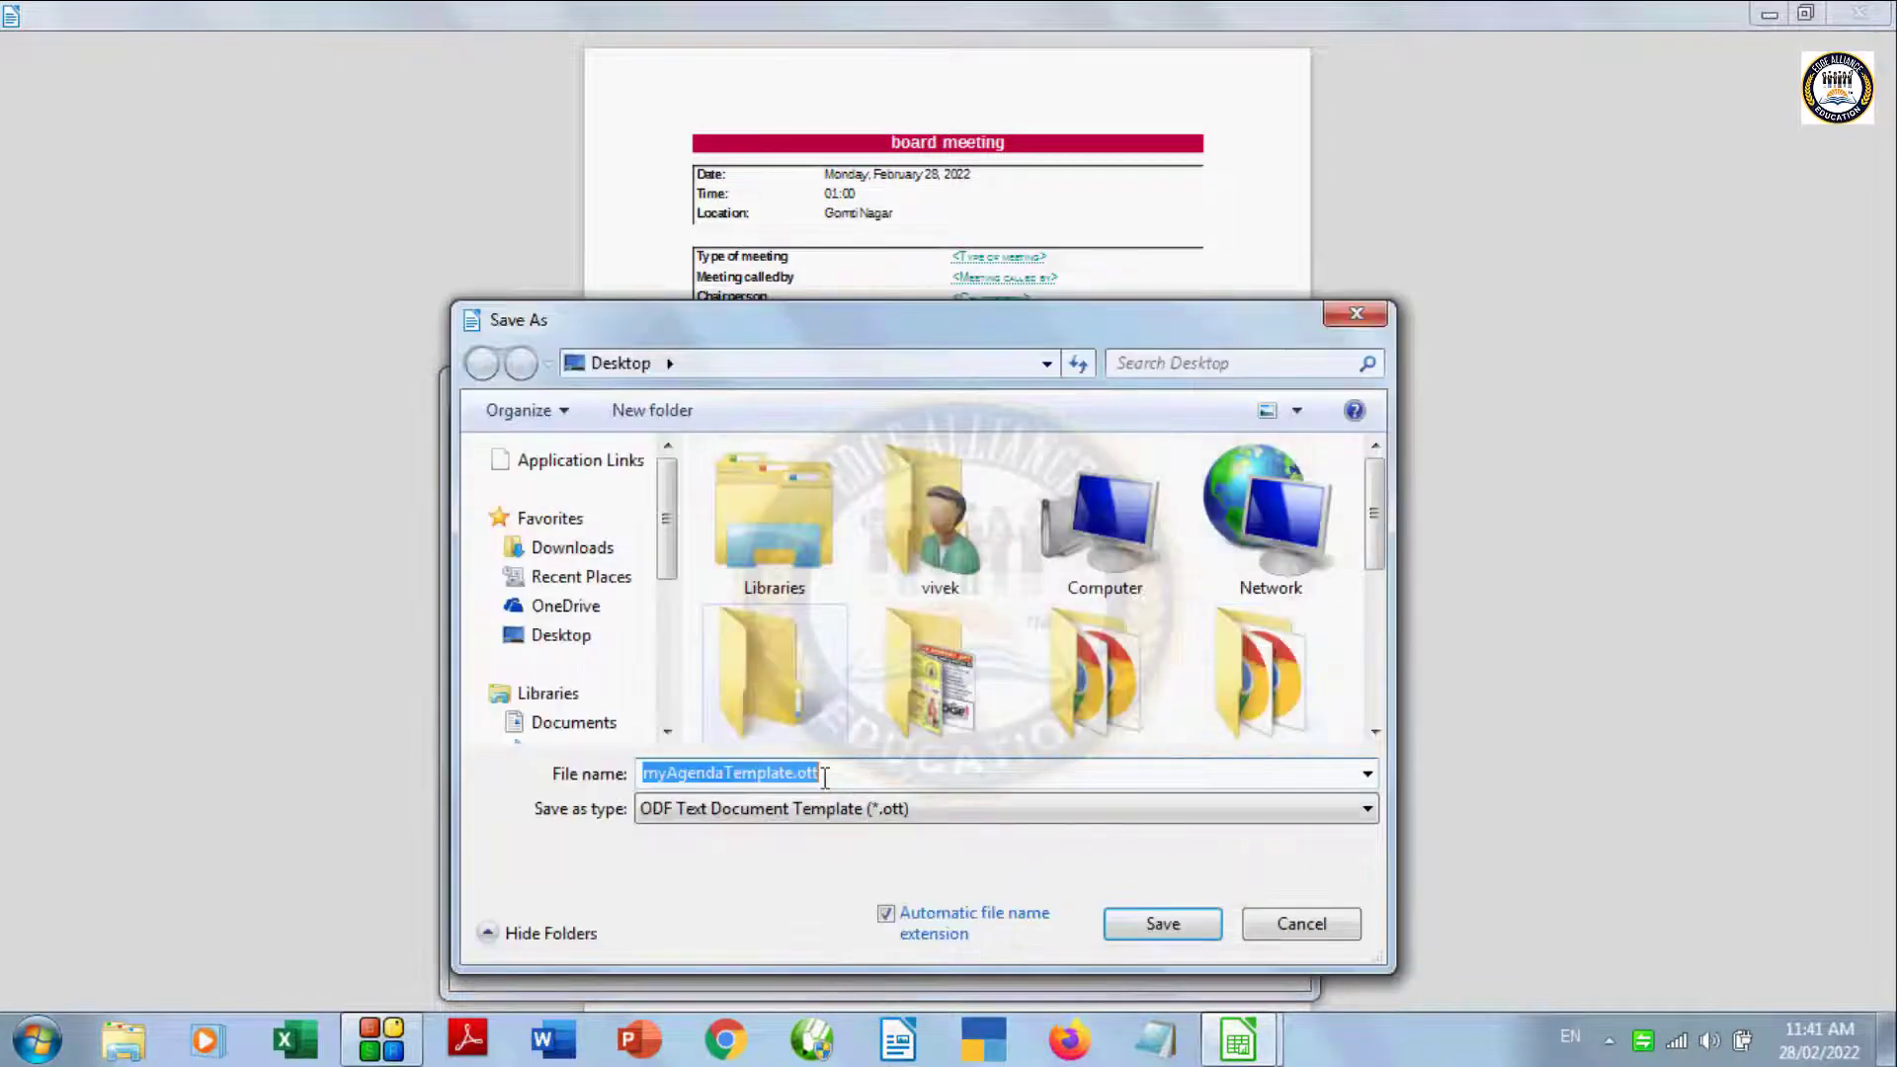
left_click(1200, 934)
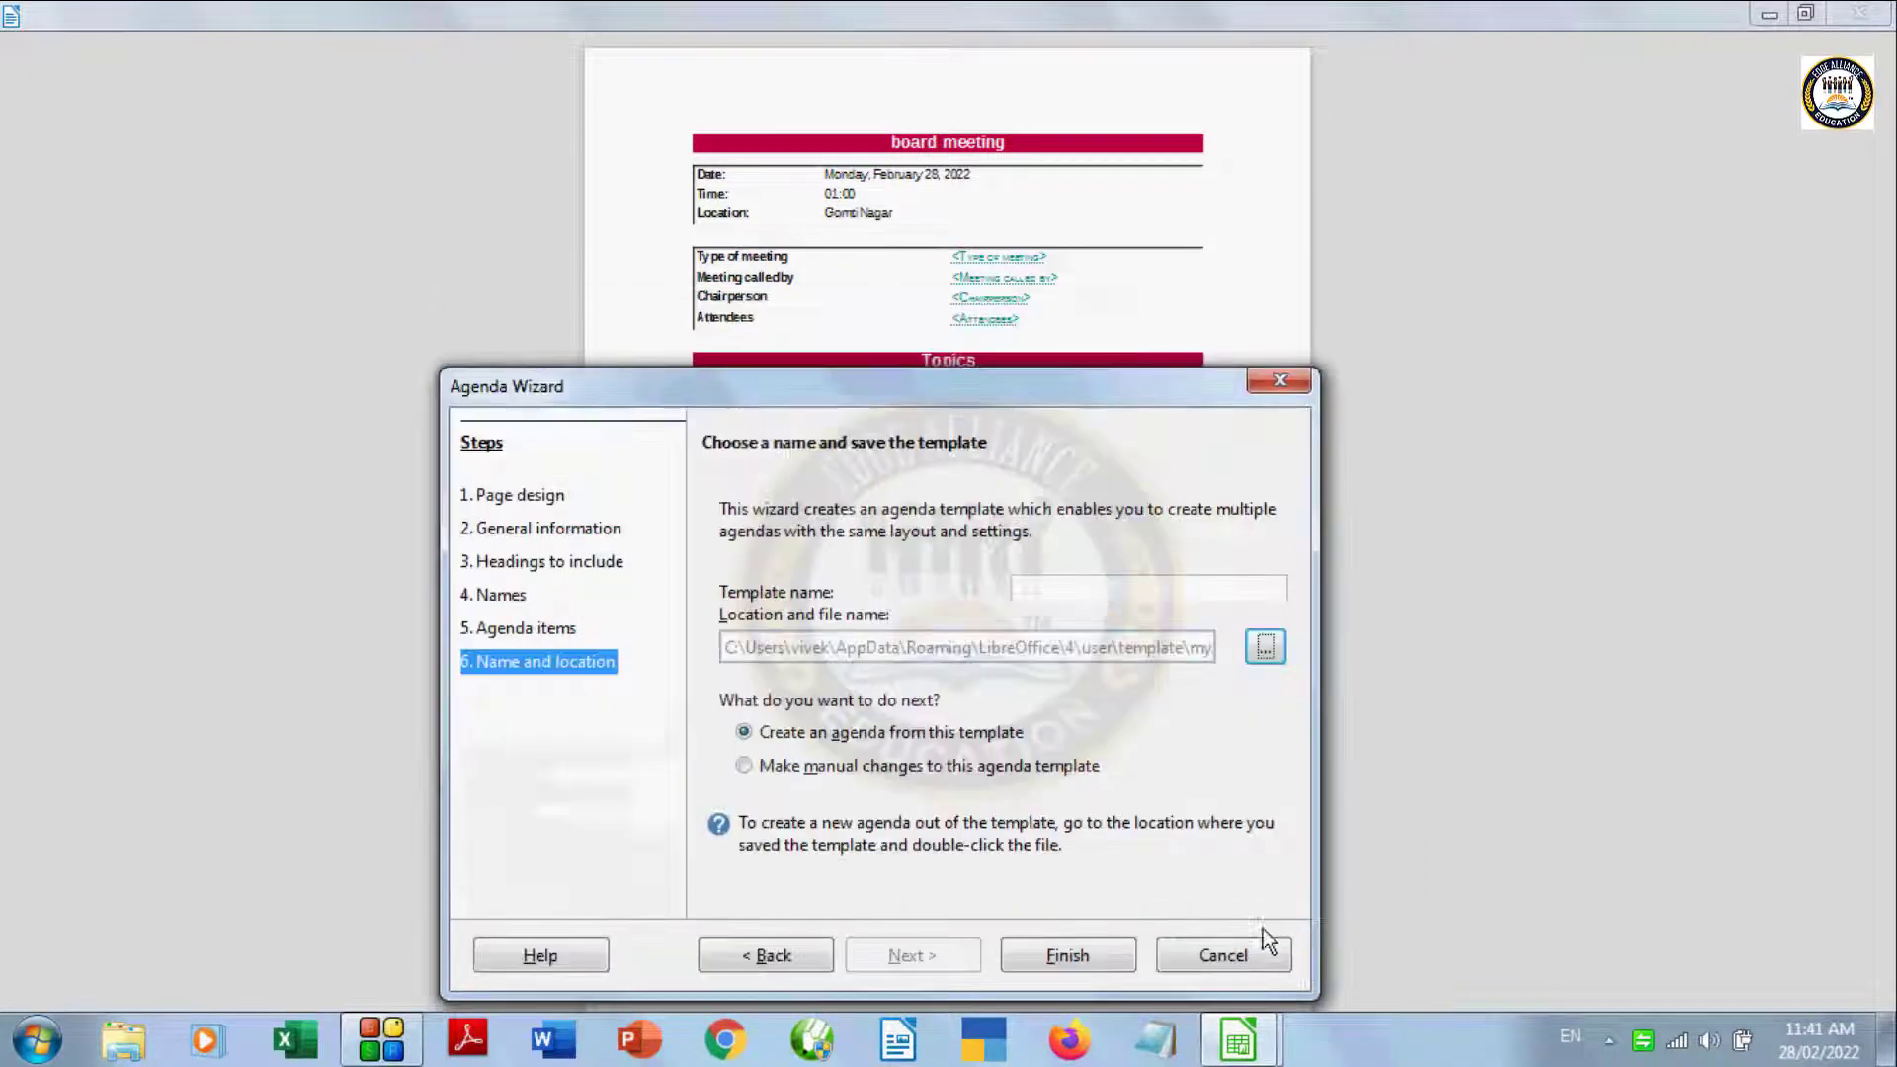
left_click(1051, 950)
left_click(1171, 927)
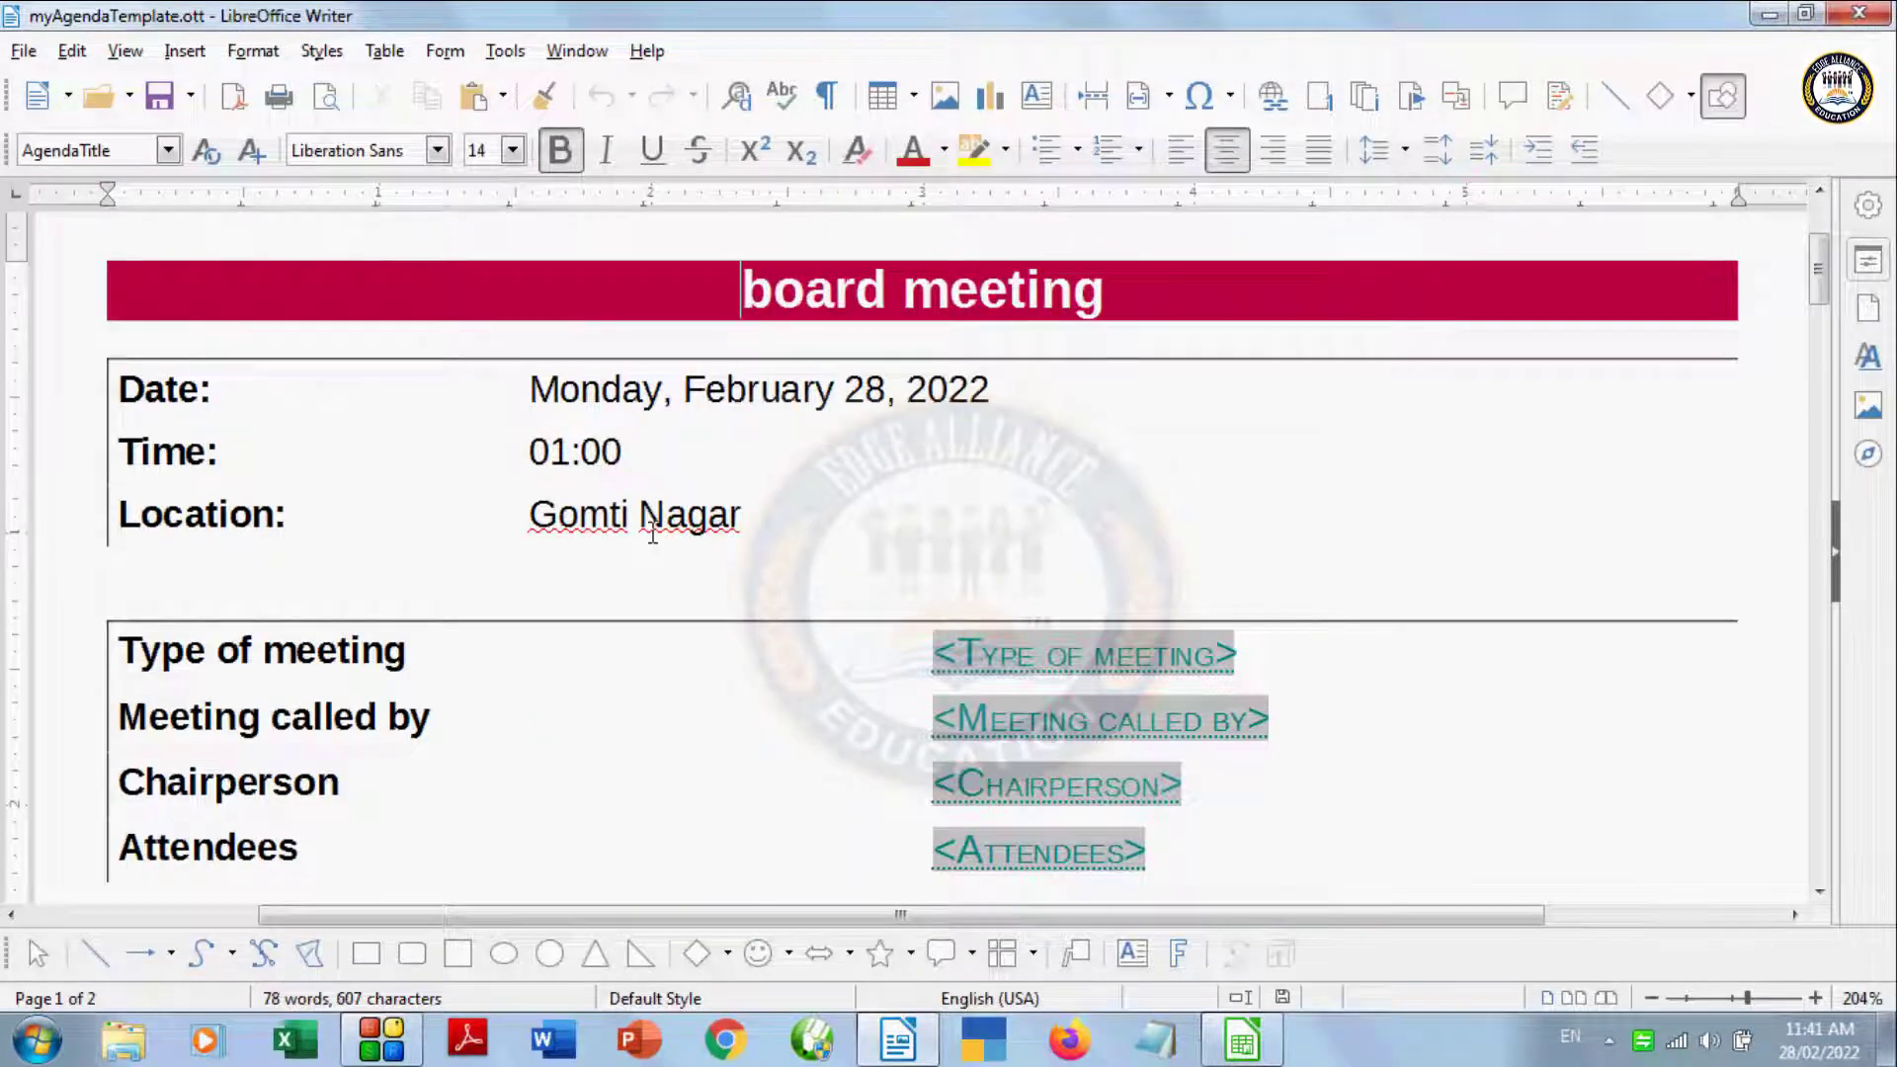
Step: Try typing in the <Type of meeting> placeholder, undo back to the original, and scroll through the agenda
scroll(978, 761, "down", 3)
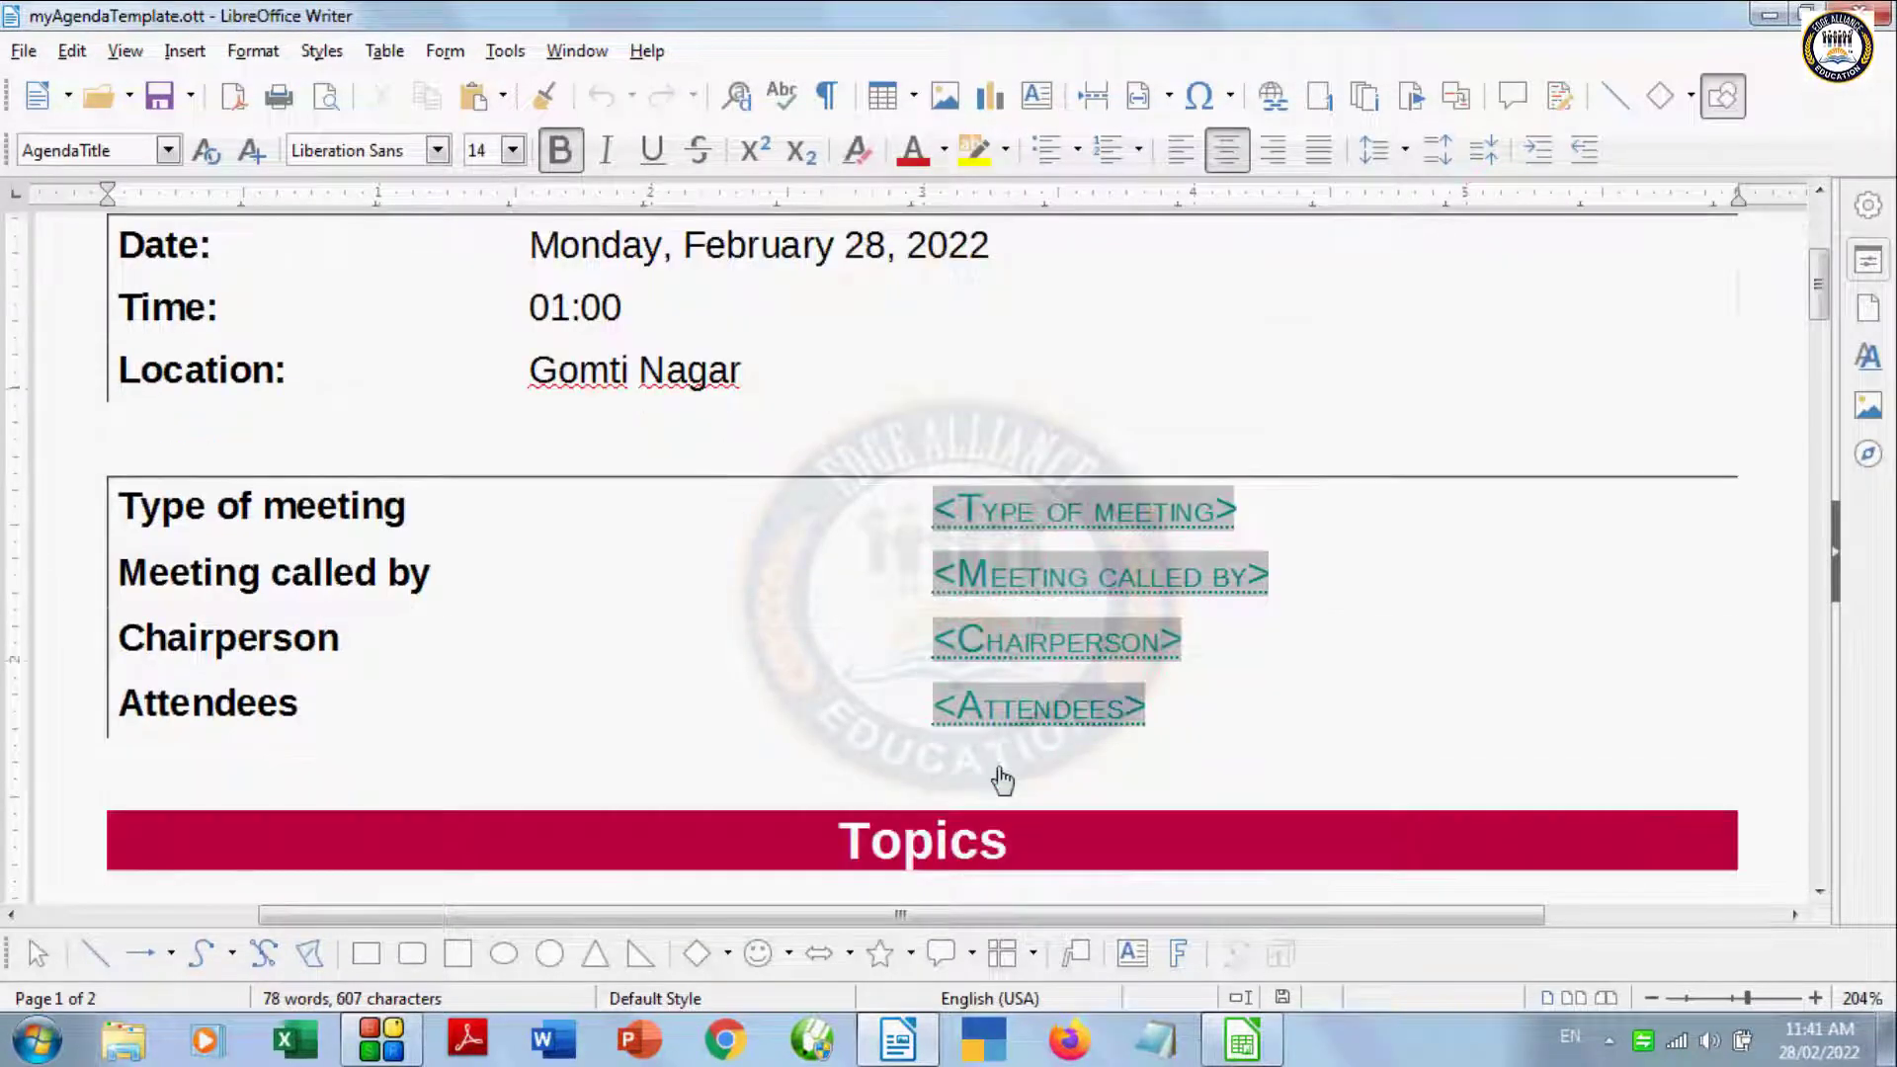
left_click(1087, 516)
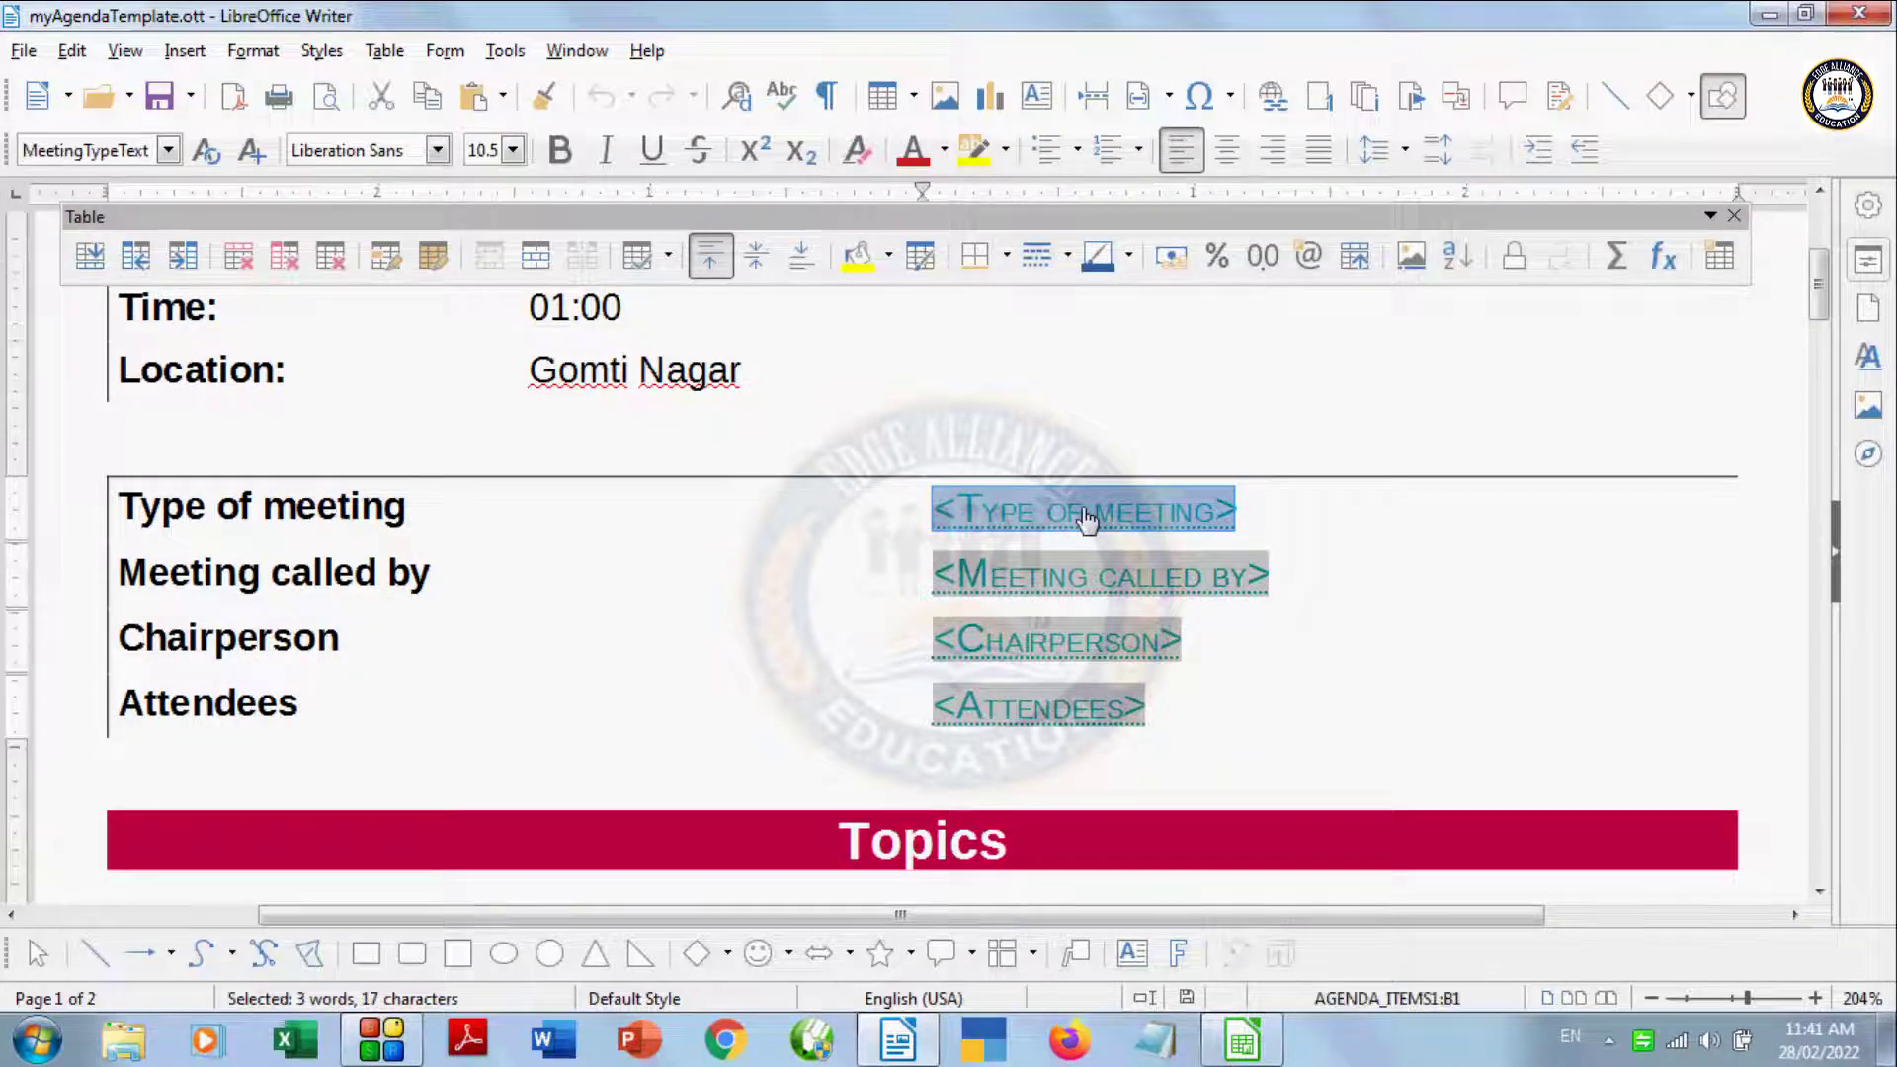
type("cfvb")
key("BackSpace")
key("BackSpace")
key("BackSpace")
key("BackSpace")
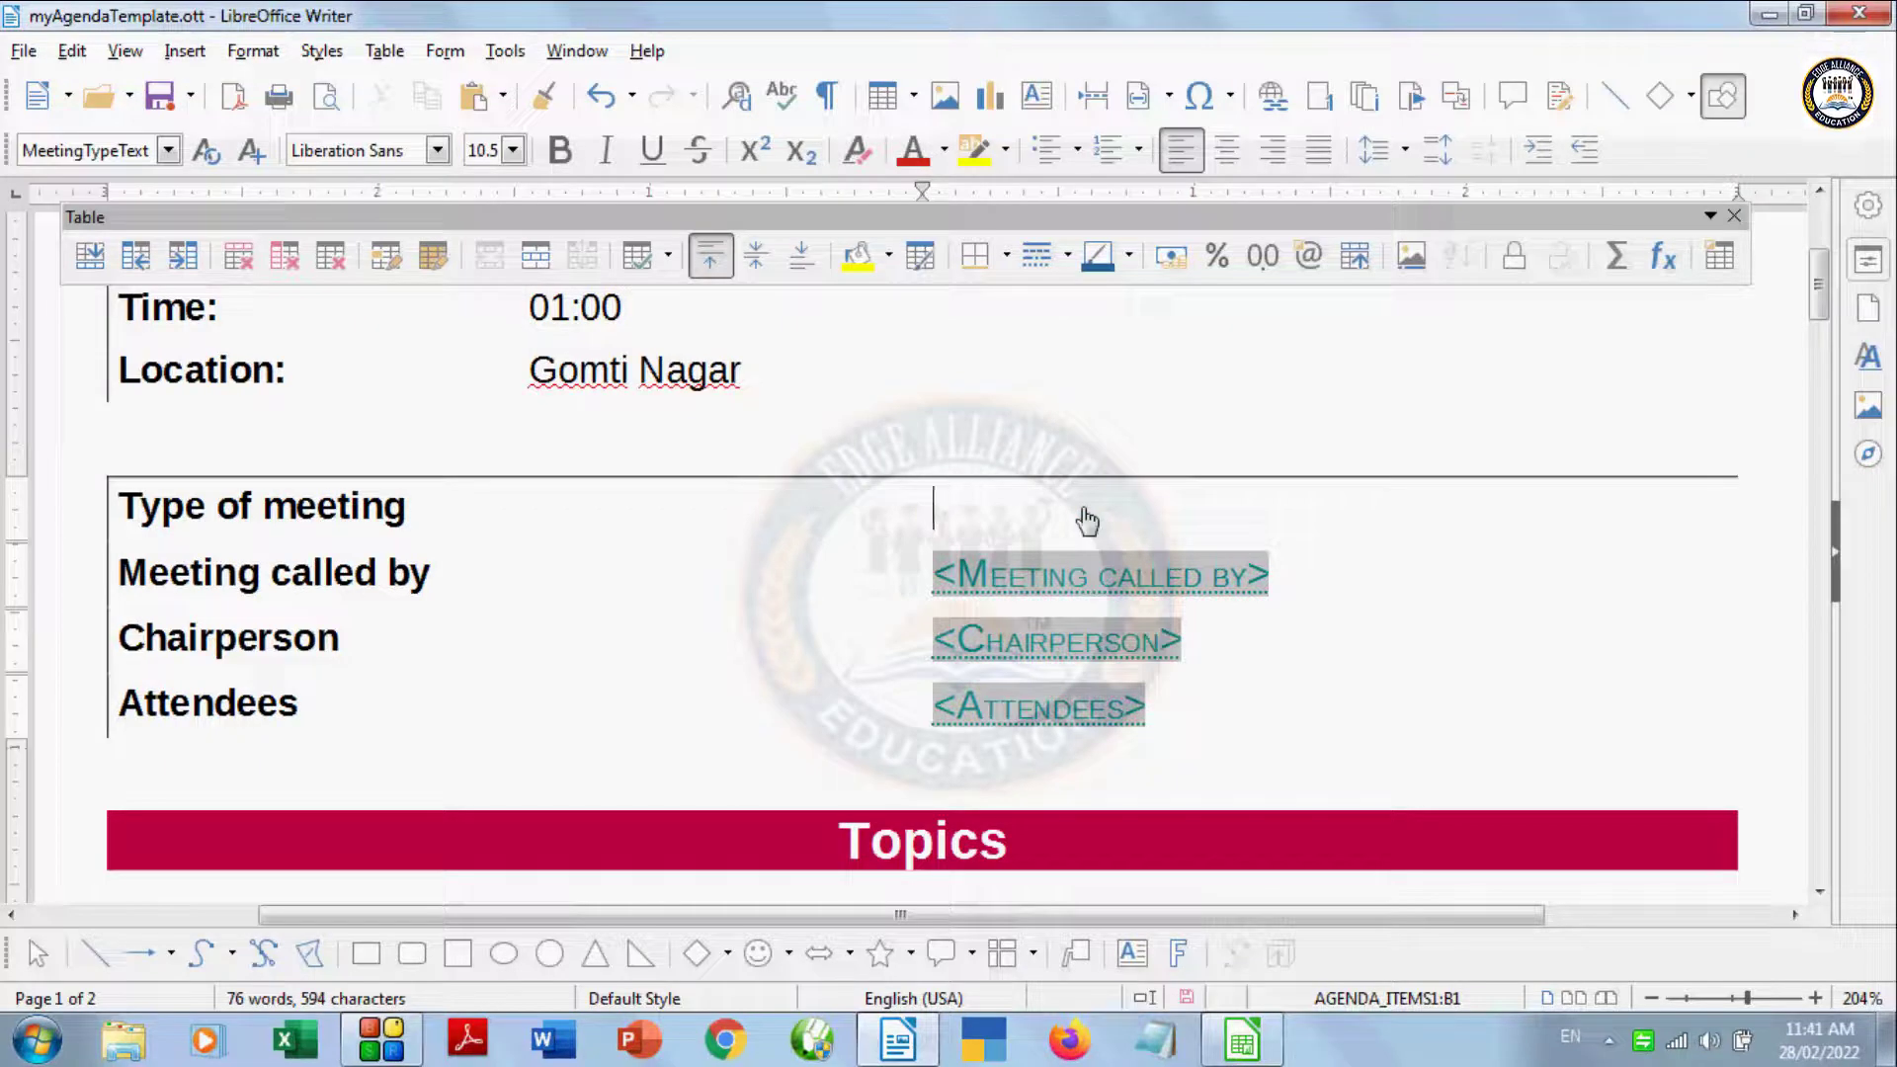
key("ctrl+z")
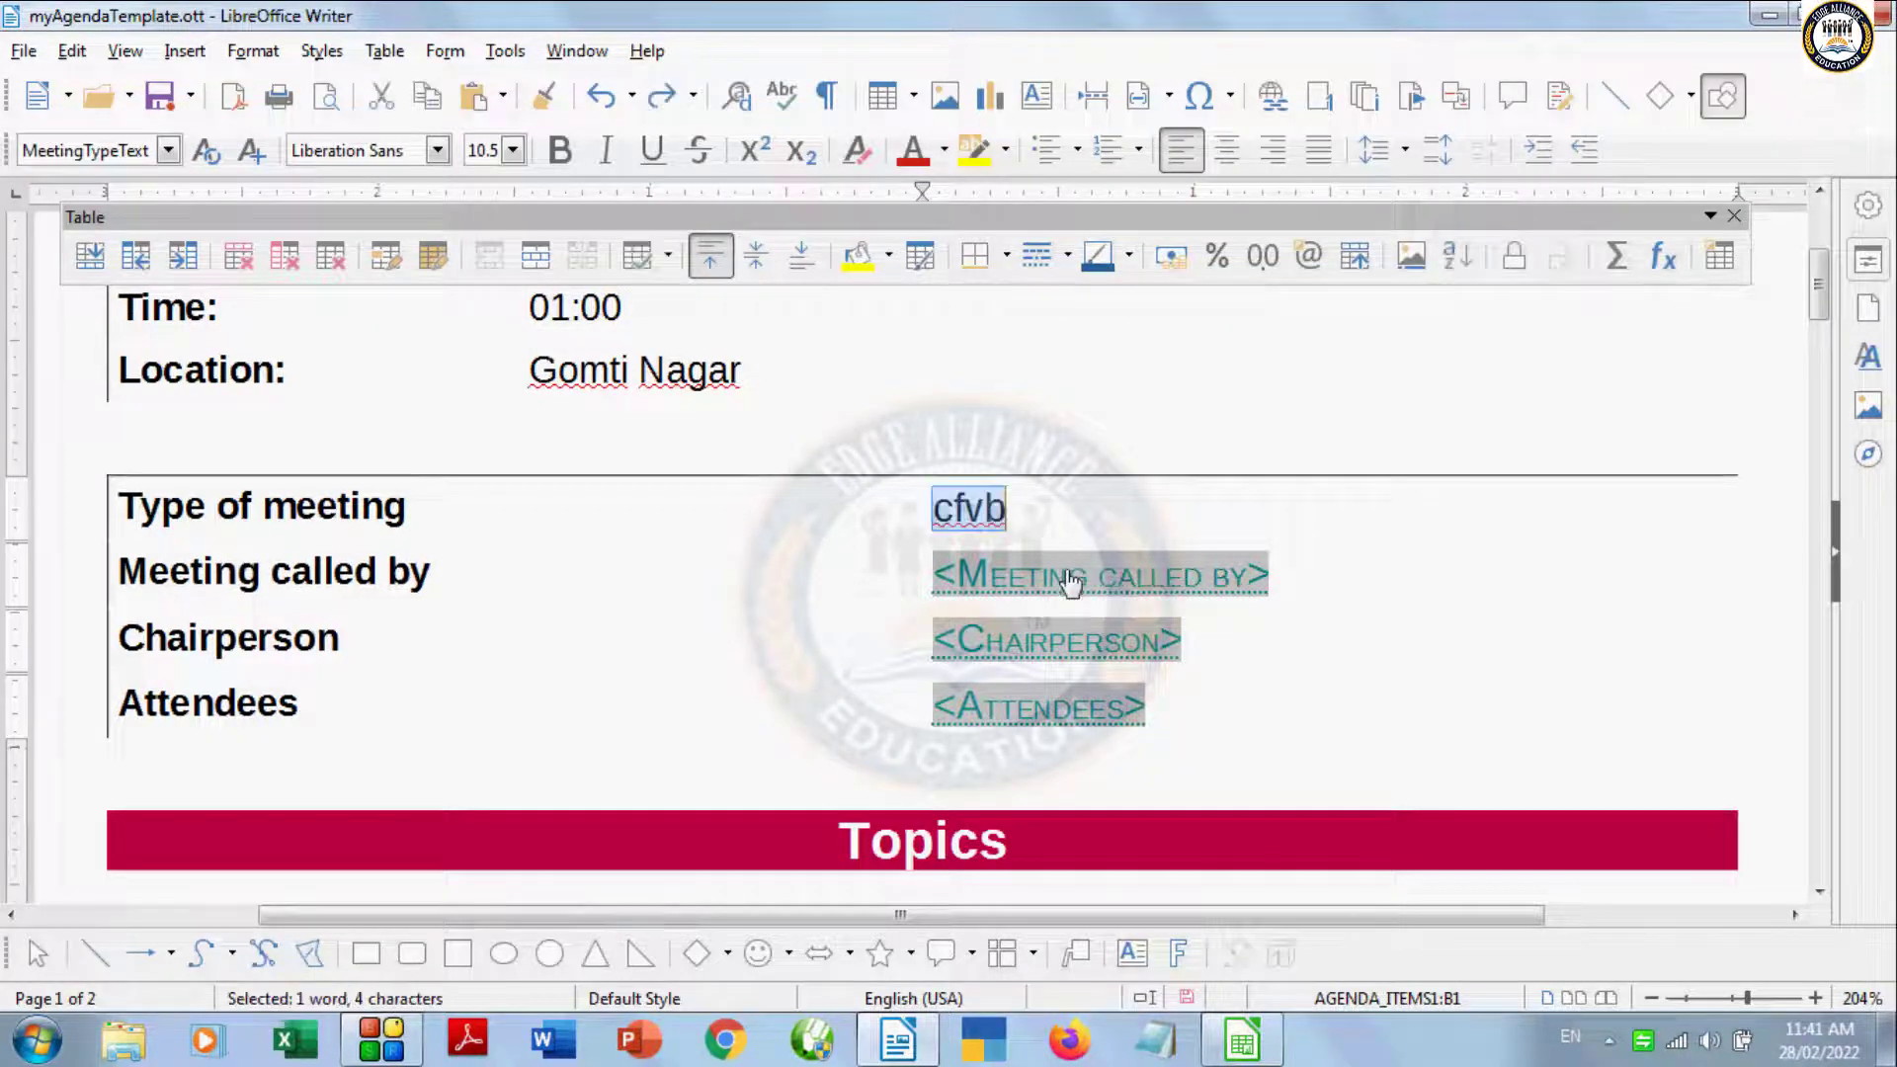
key("ctrl+z")
key("ctrl+z")
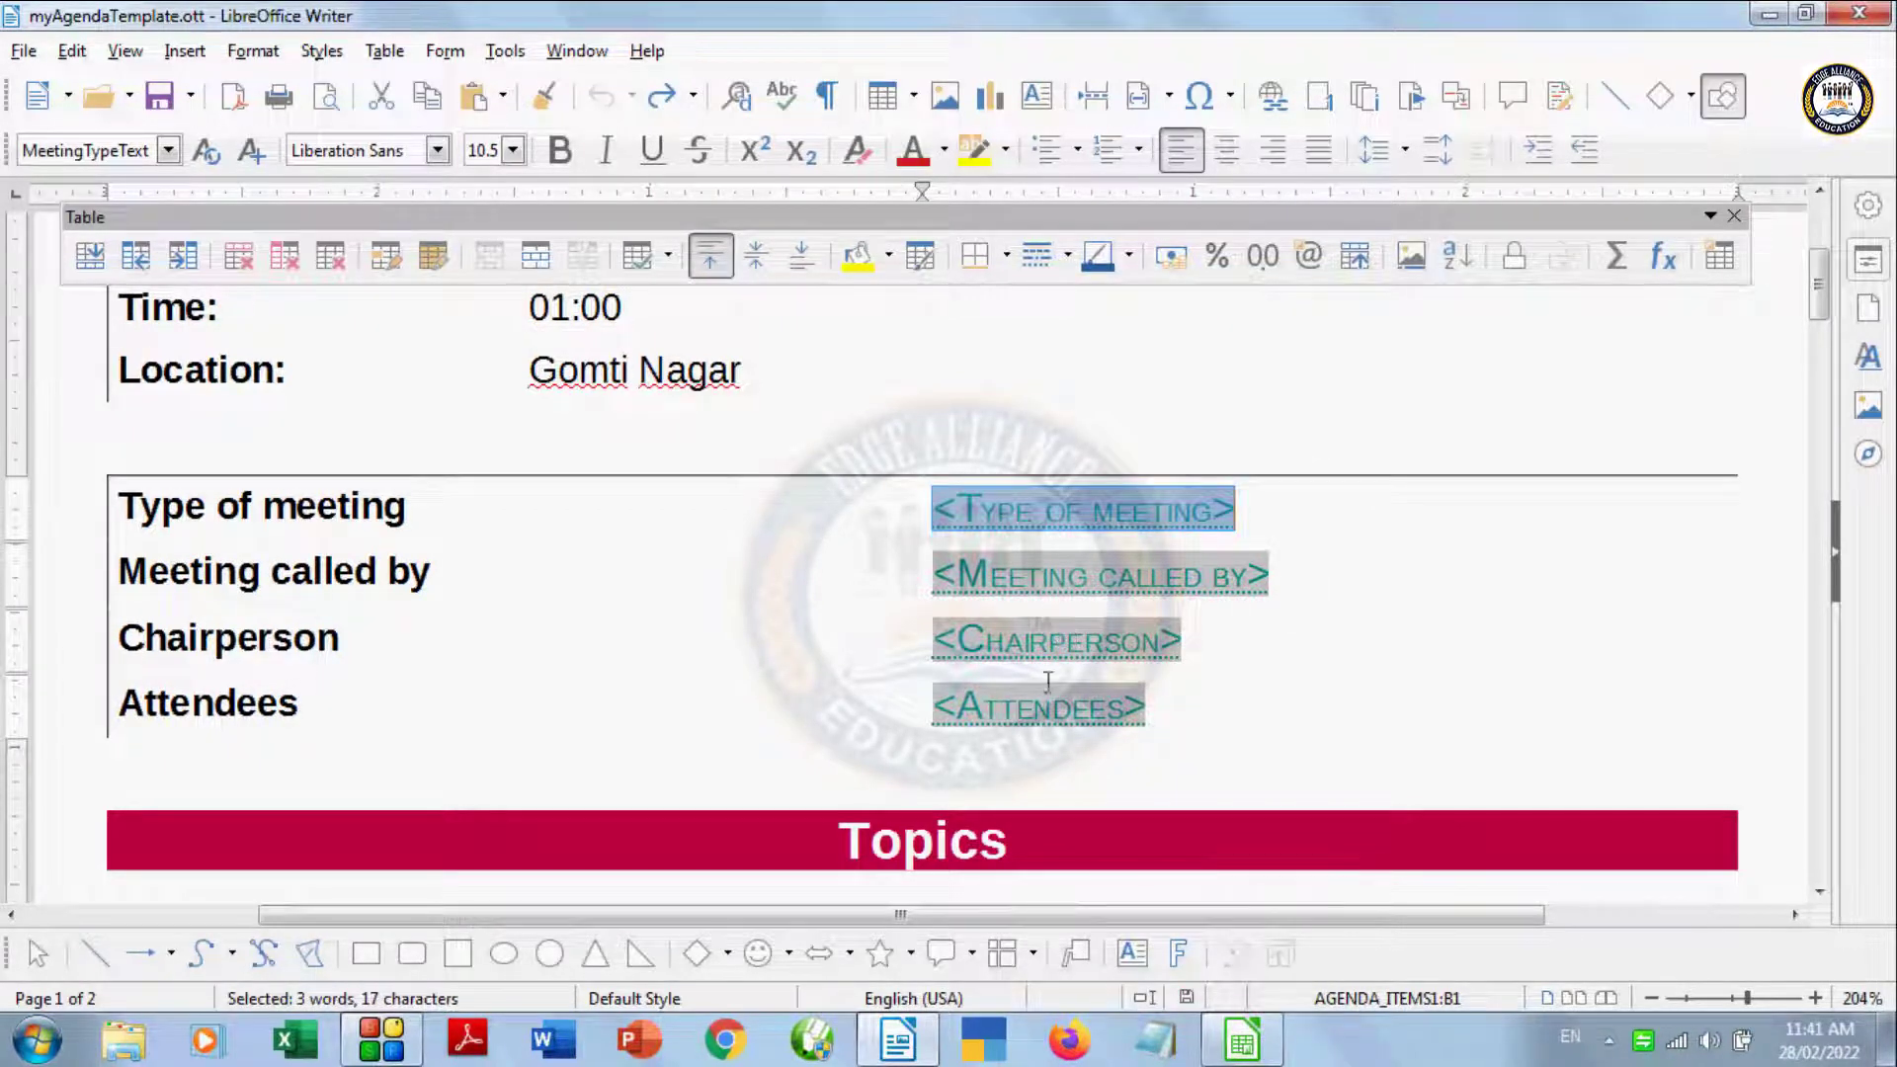
scroll(914, 724, "down", 3)
scroll(914, 724, "down", 8)
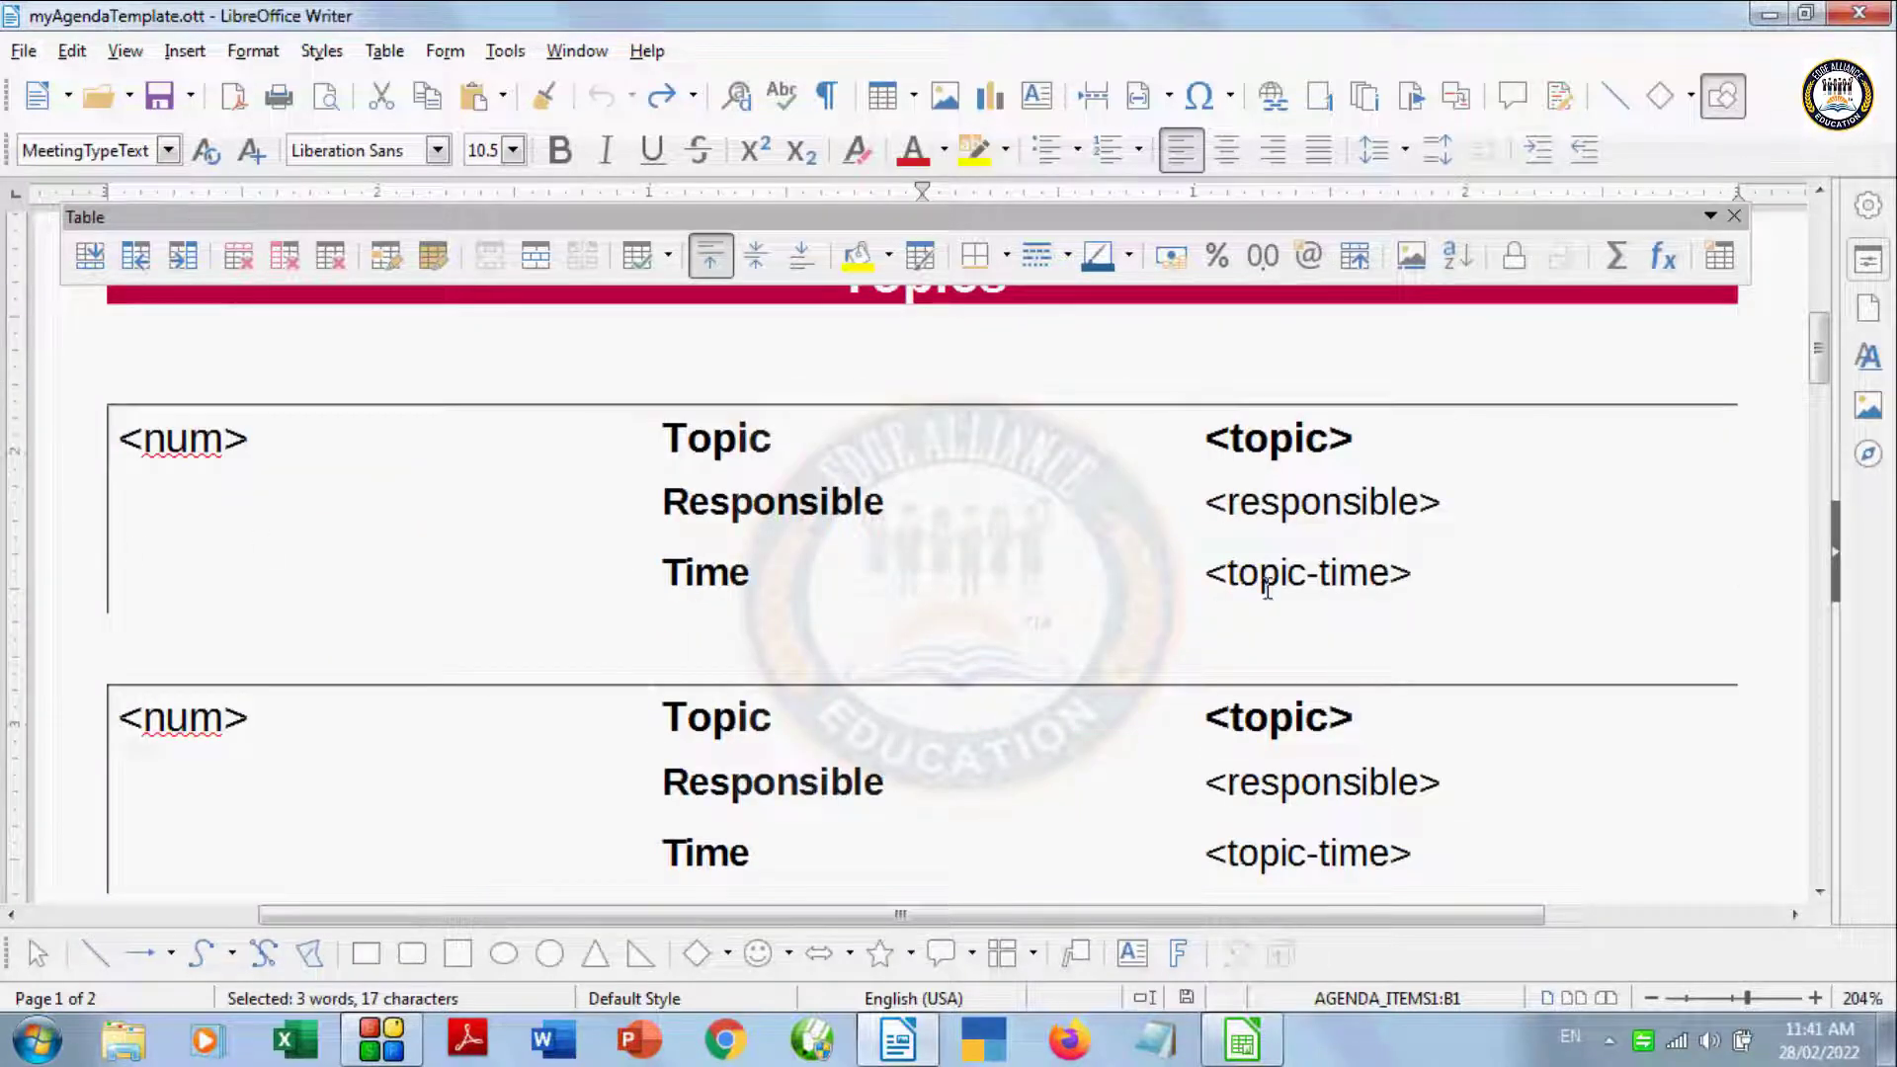
scroll(1349, 767, "up", 3)
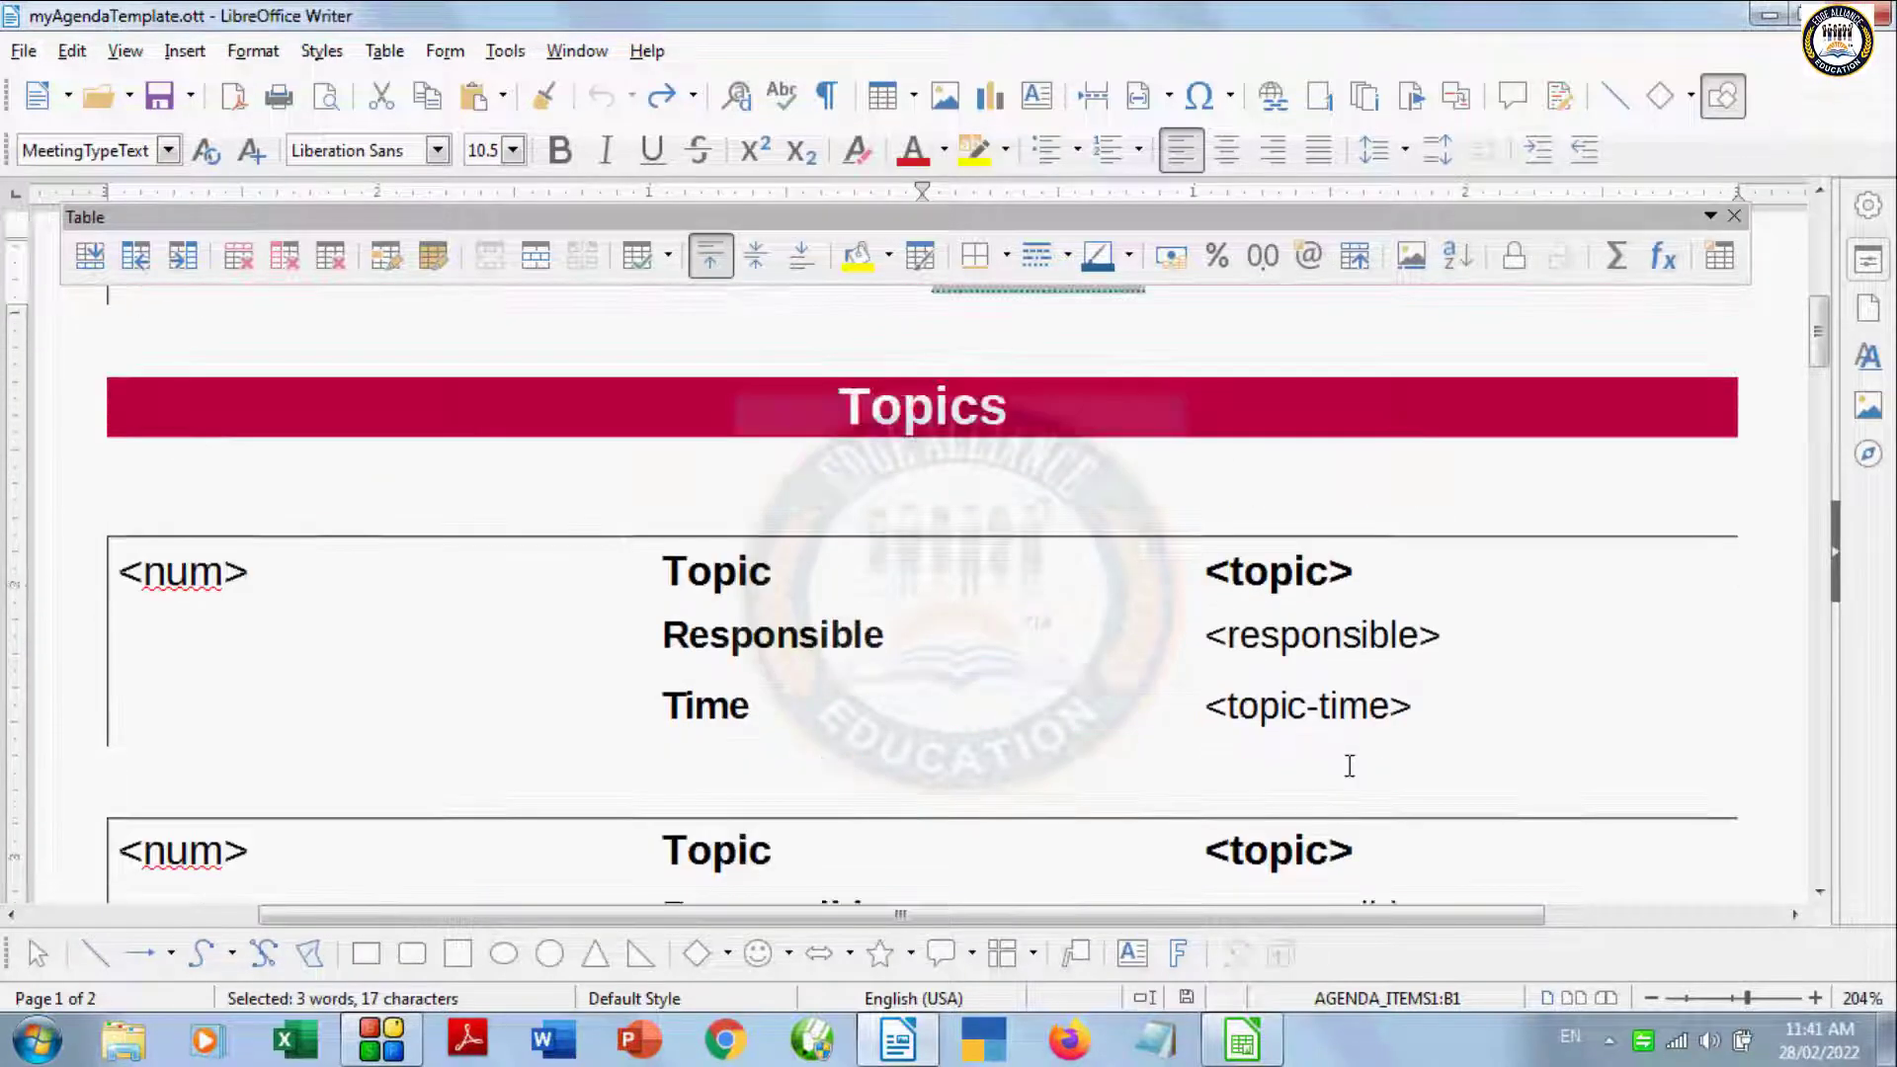
scroll(1350, 766, "up", 10)
Step: Close the agenda document, glance at the File menu, and minimize Calc to show the desktop
left_click(1859, 14)
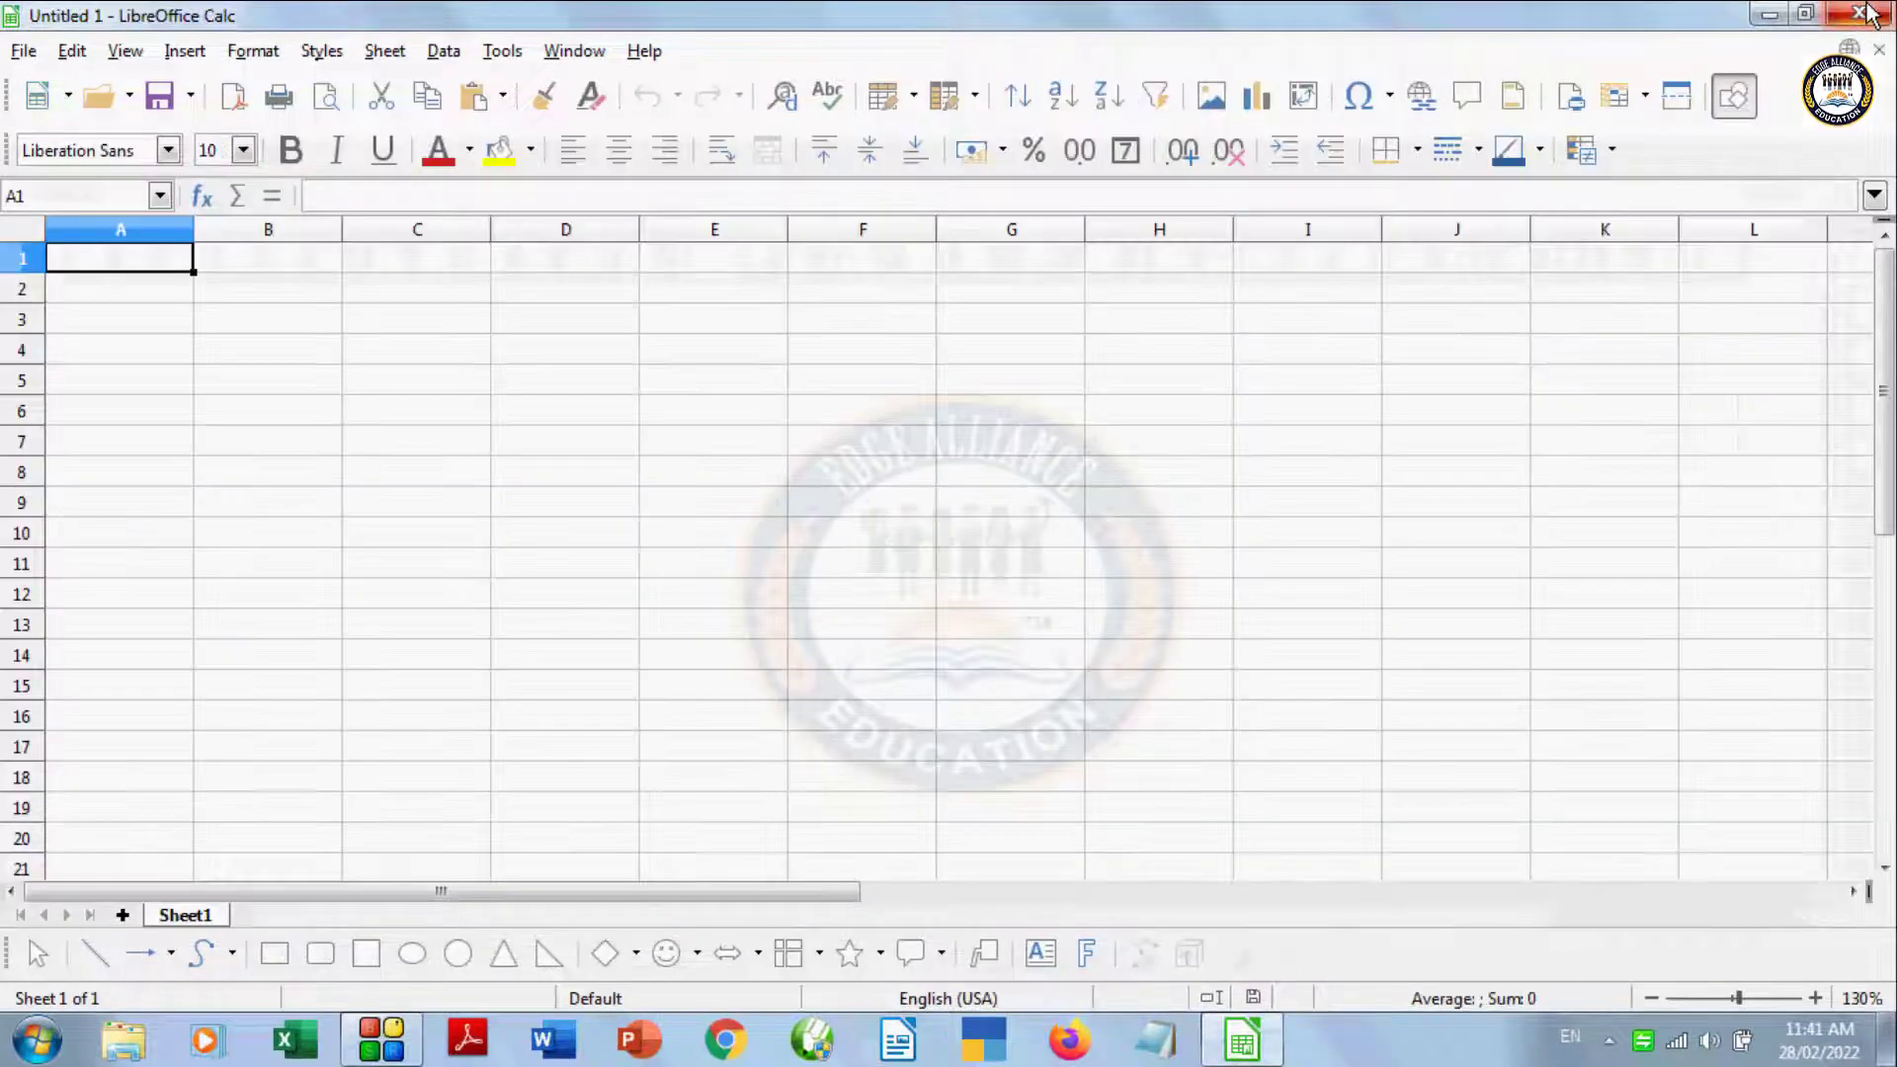
left_click(24, 51)
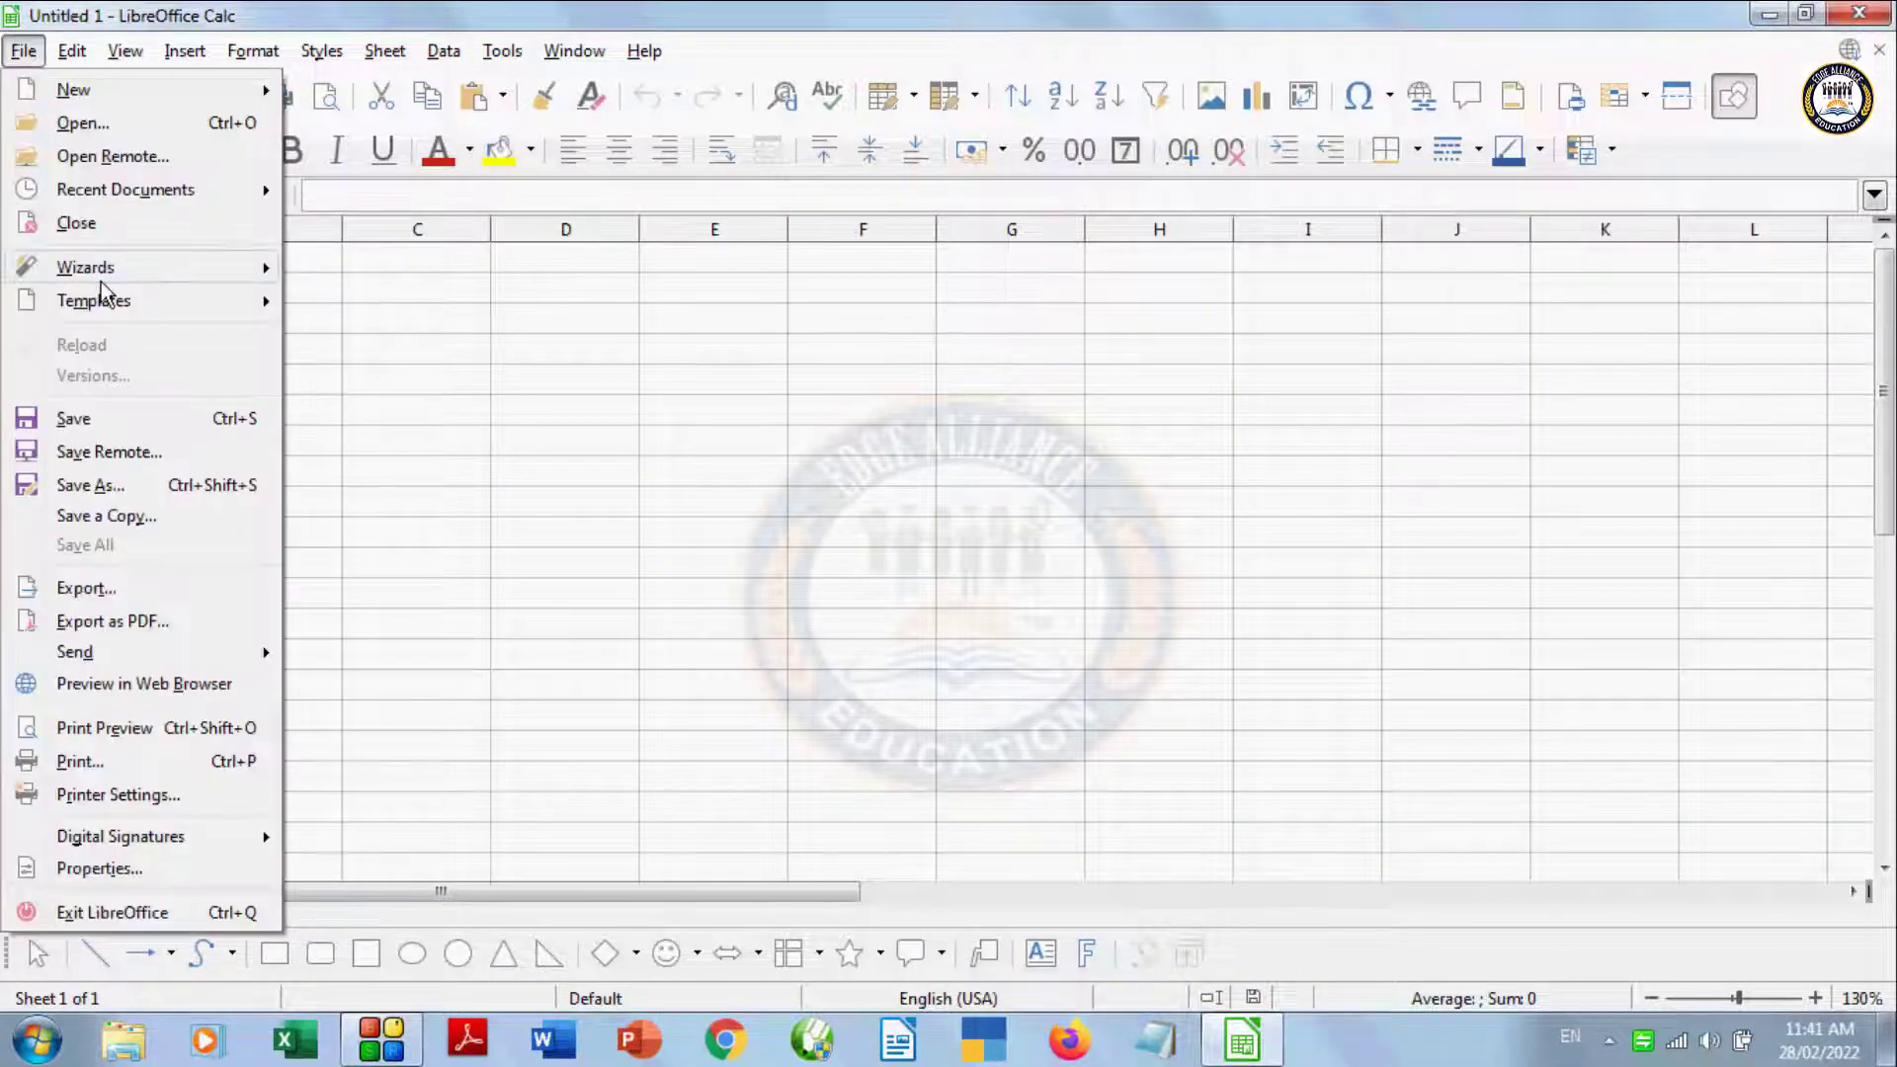
mouse_move(85, 267)
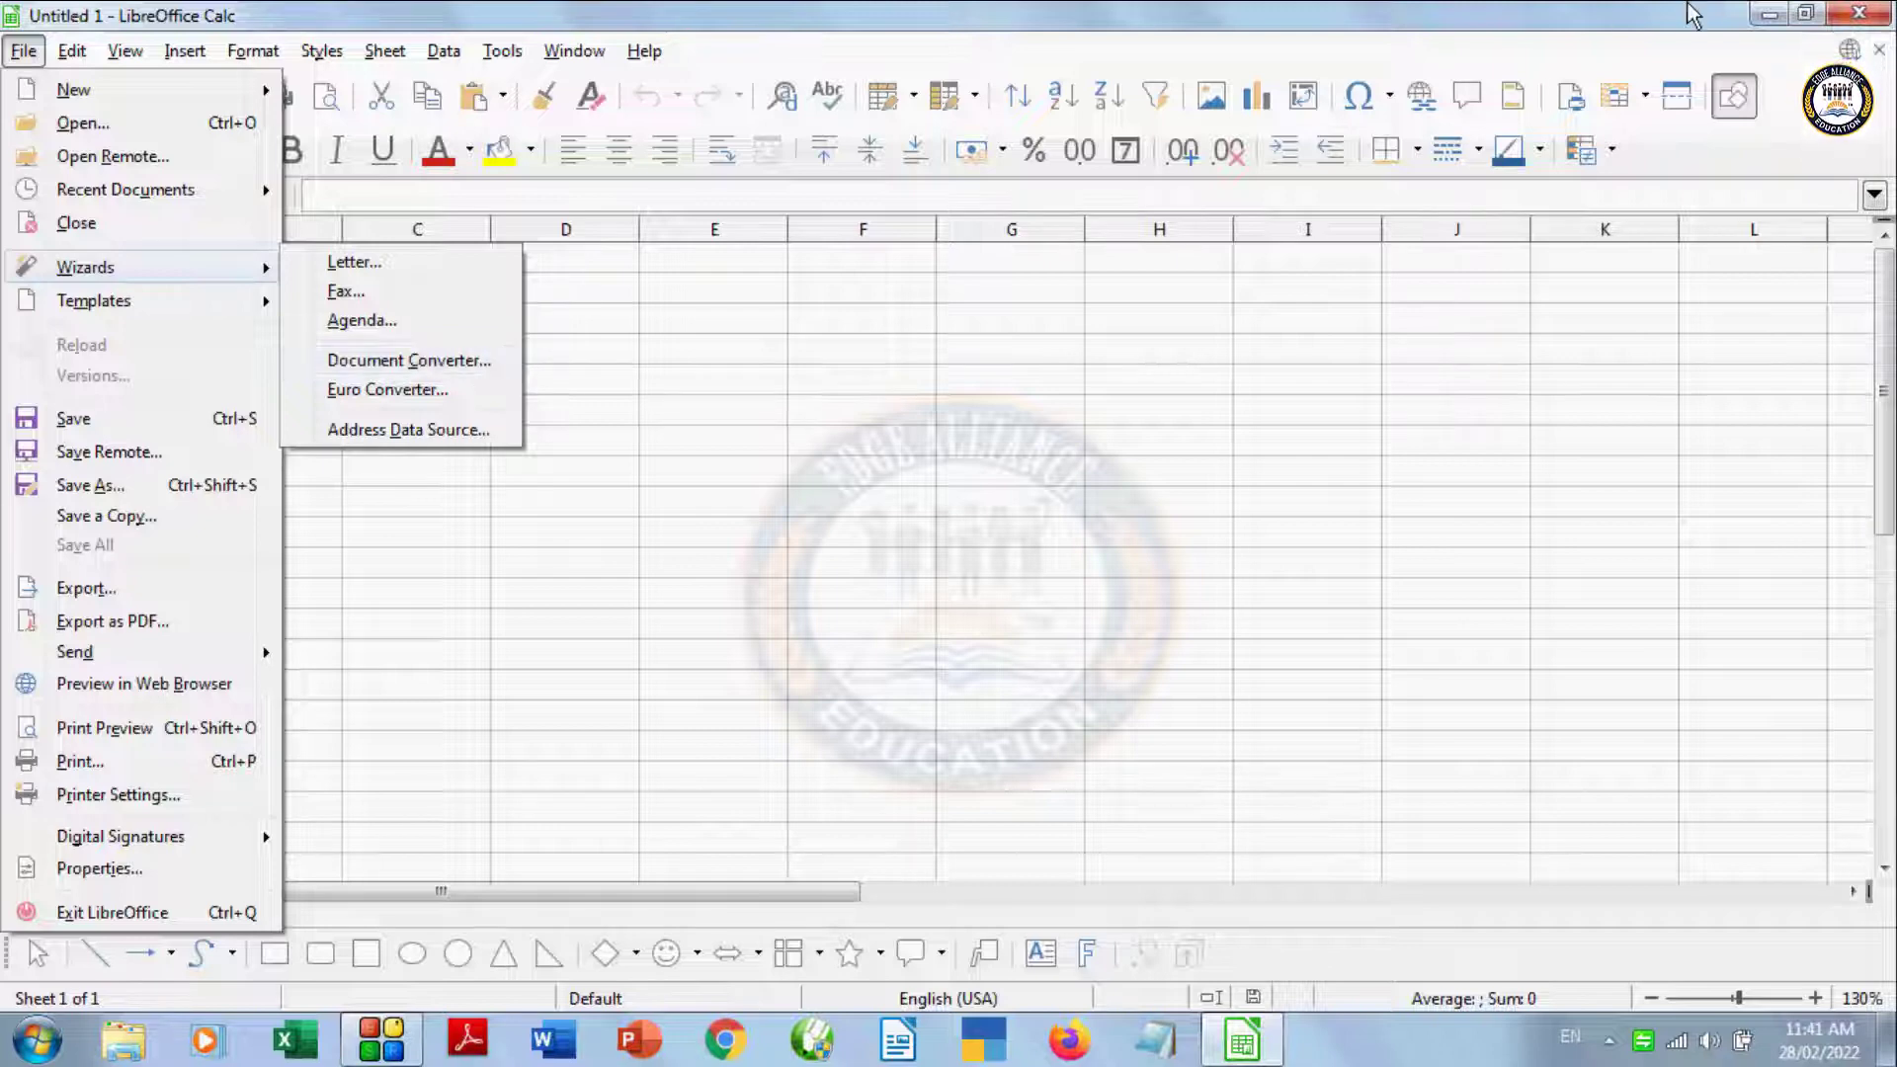
left_click(1770, 15)
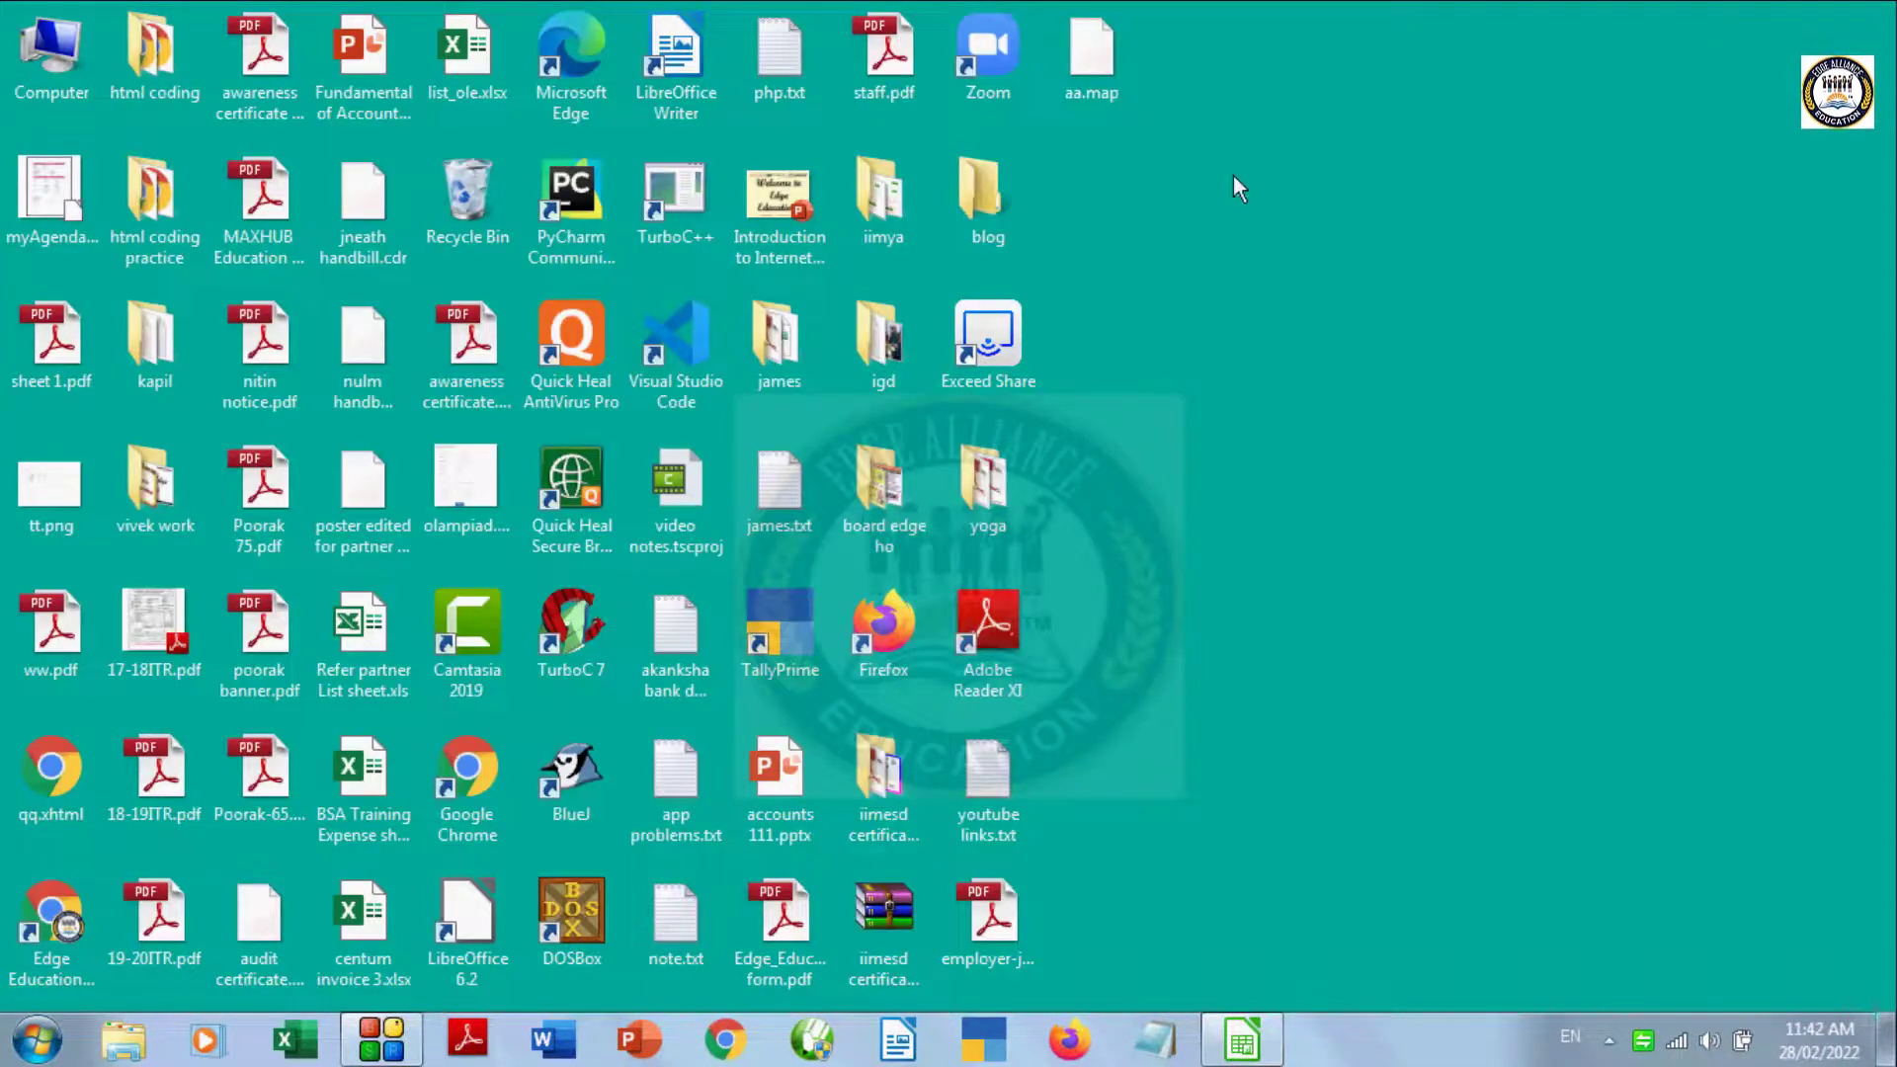
Step: Create a new desktop folder named Content and open it in Explorer
right_click(1130, 154)
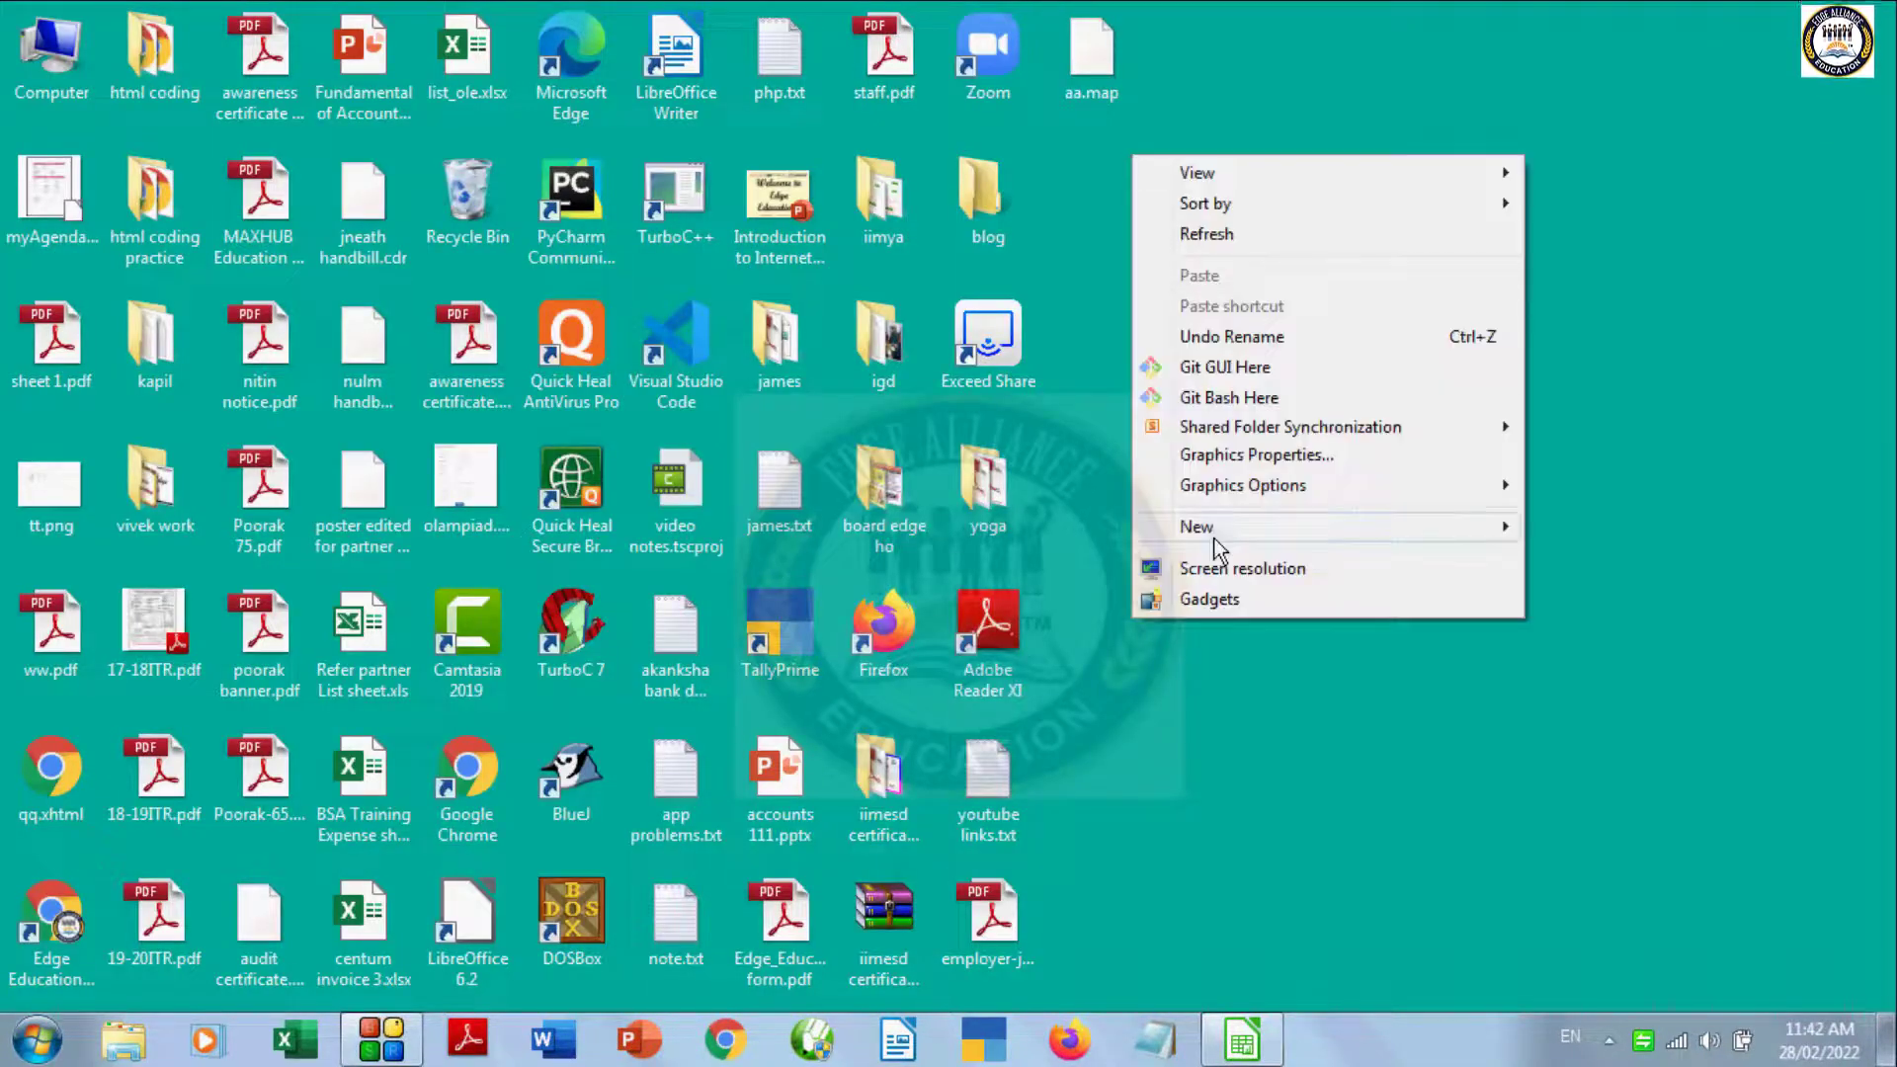
mouse_move(1196, 526)
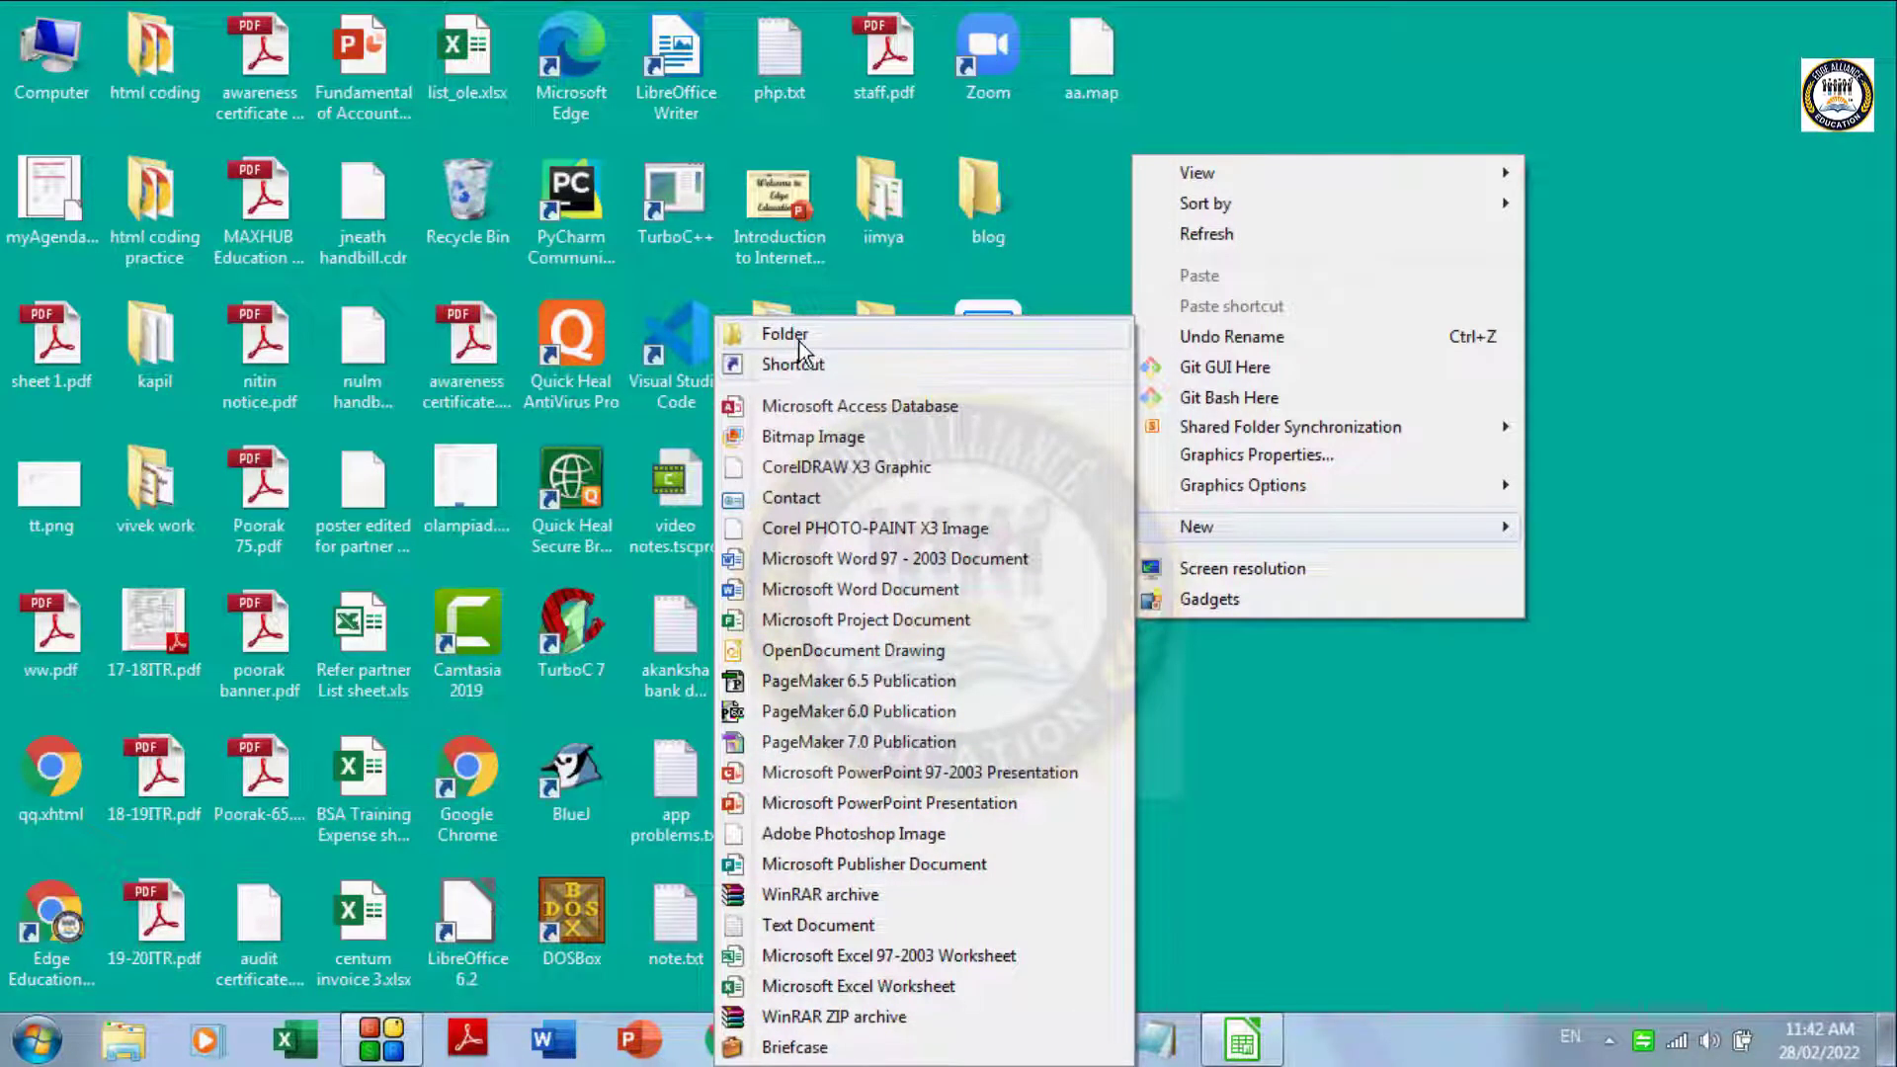
left_click(790, 333)
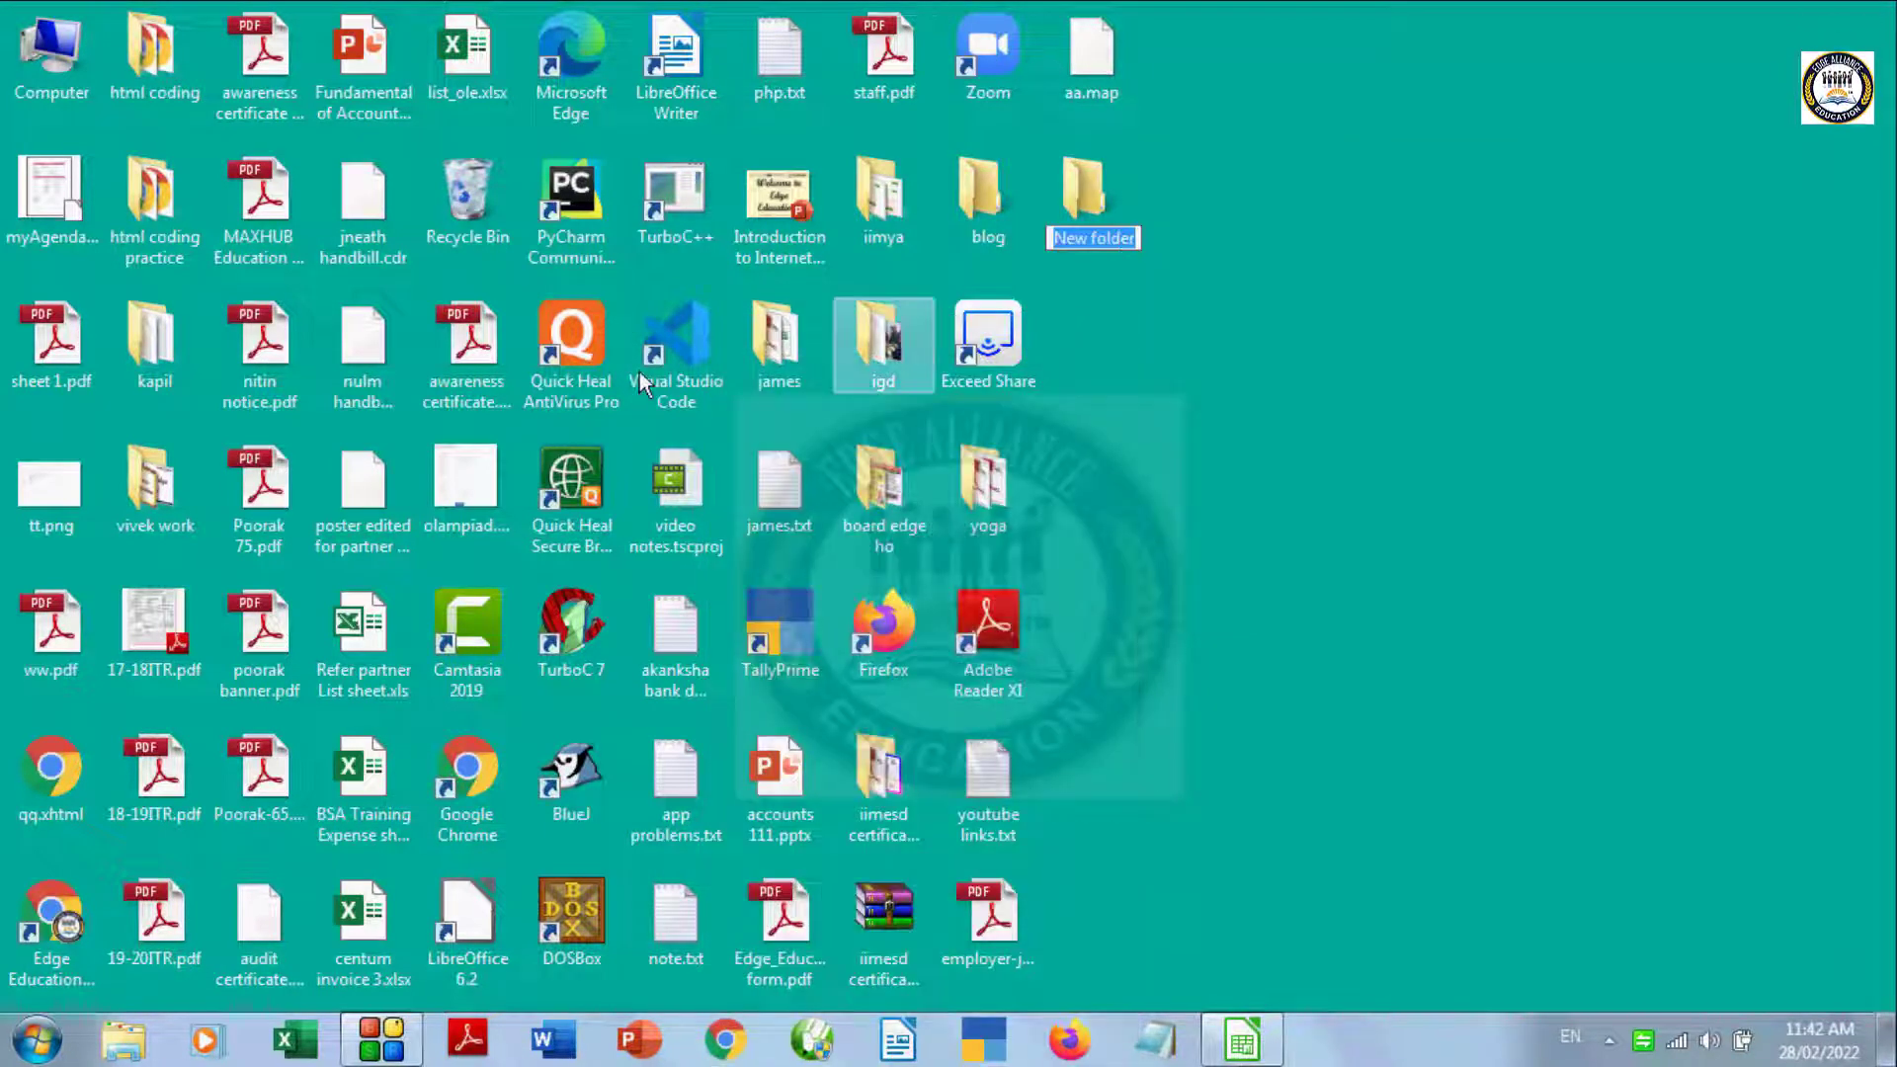
type("C")
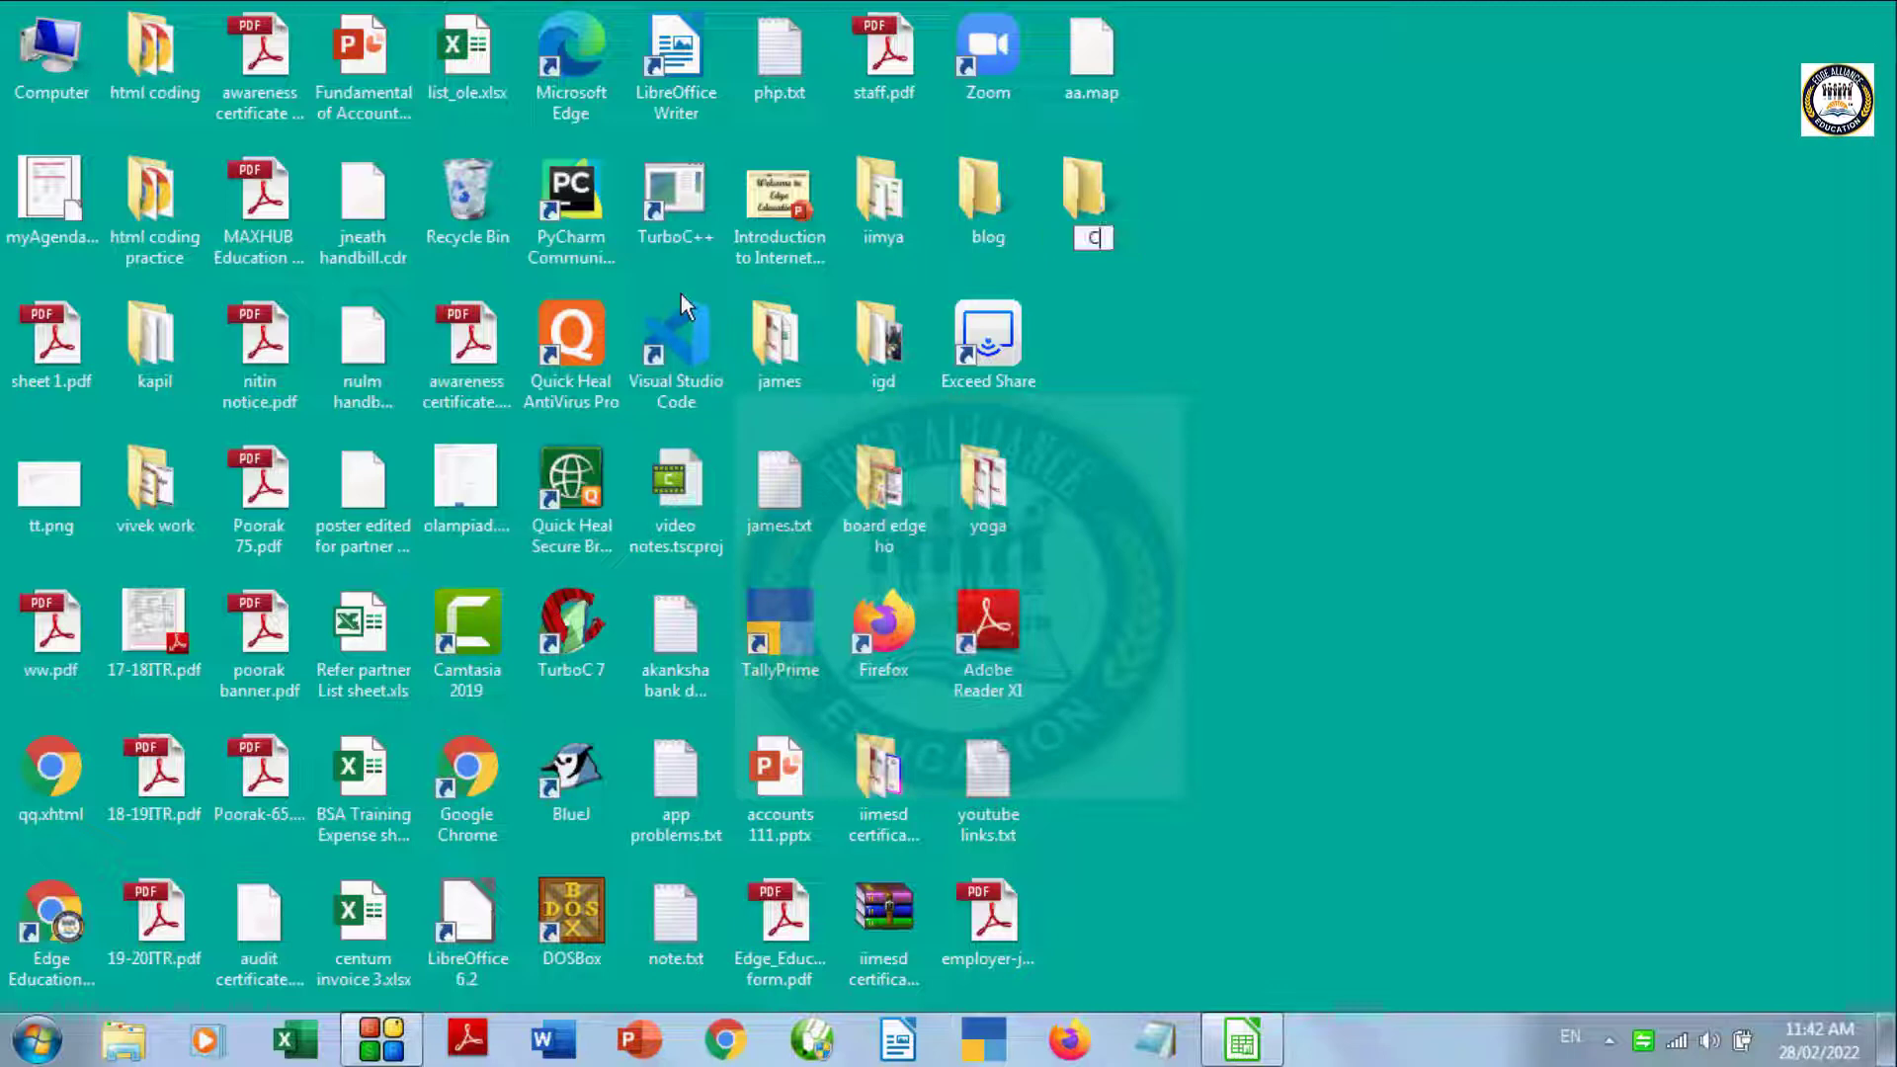
type("ont")
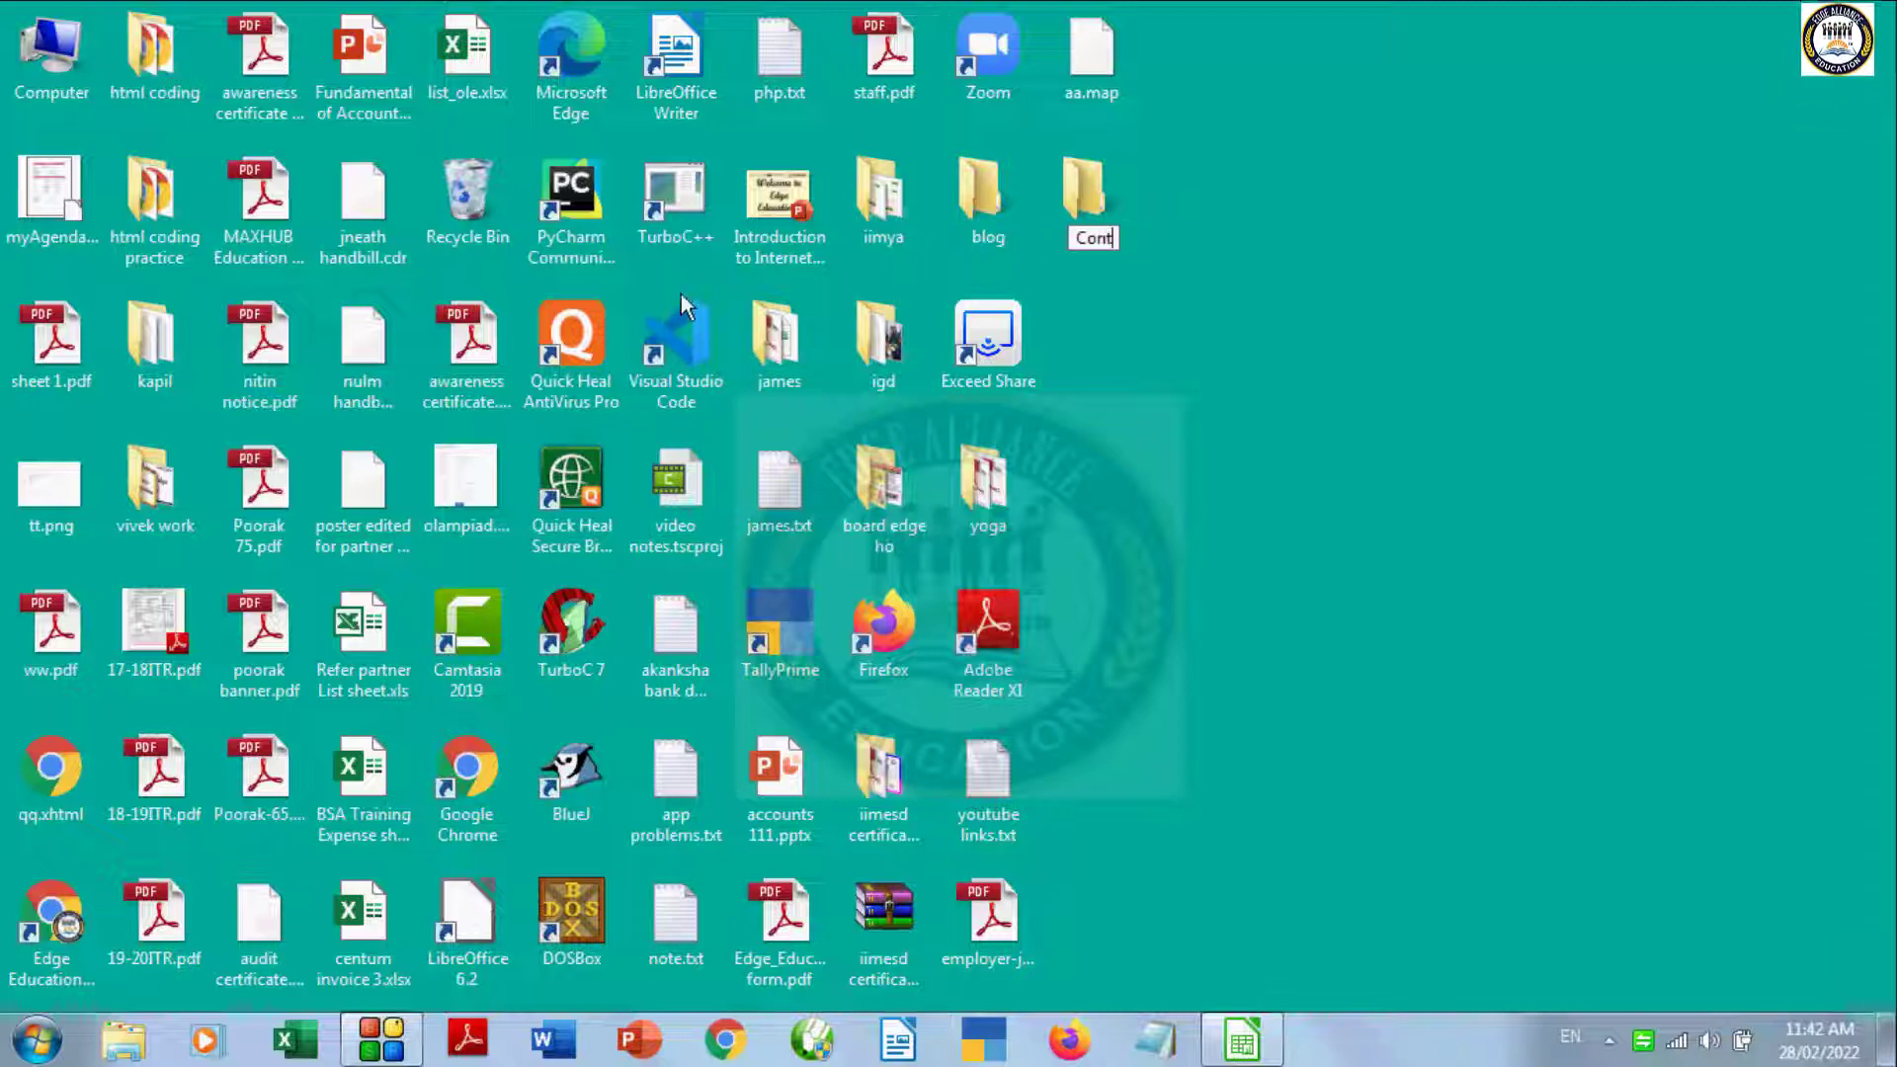
type("ent")
key("Return")
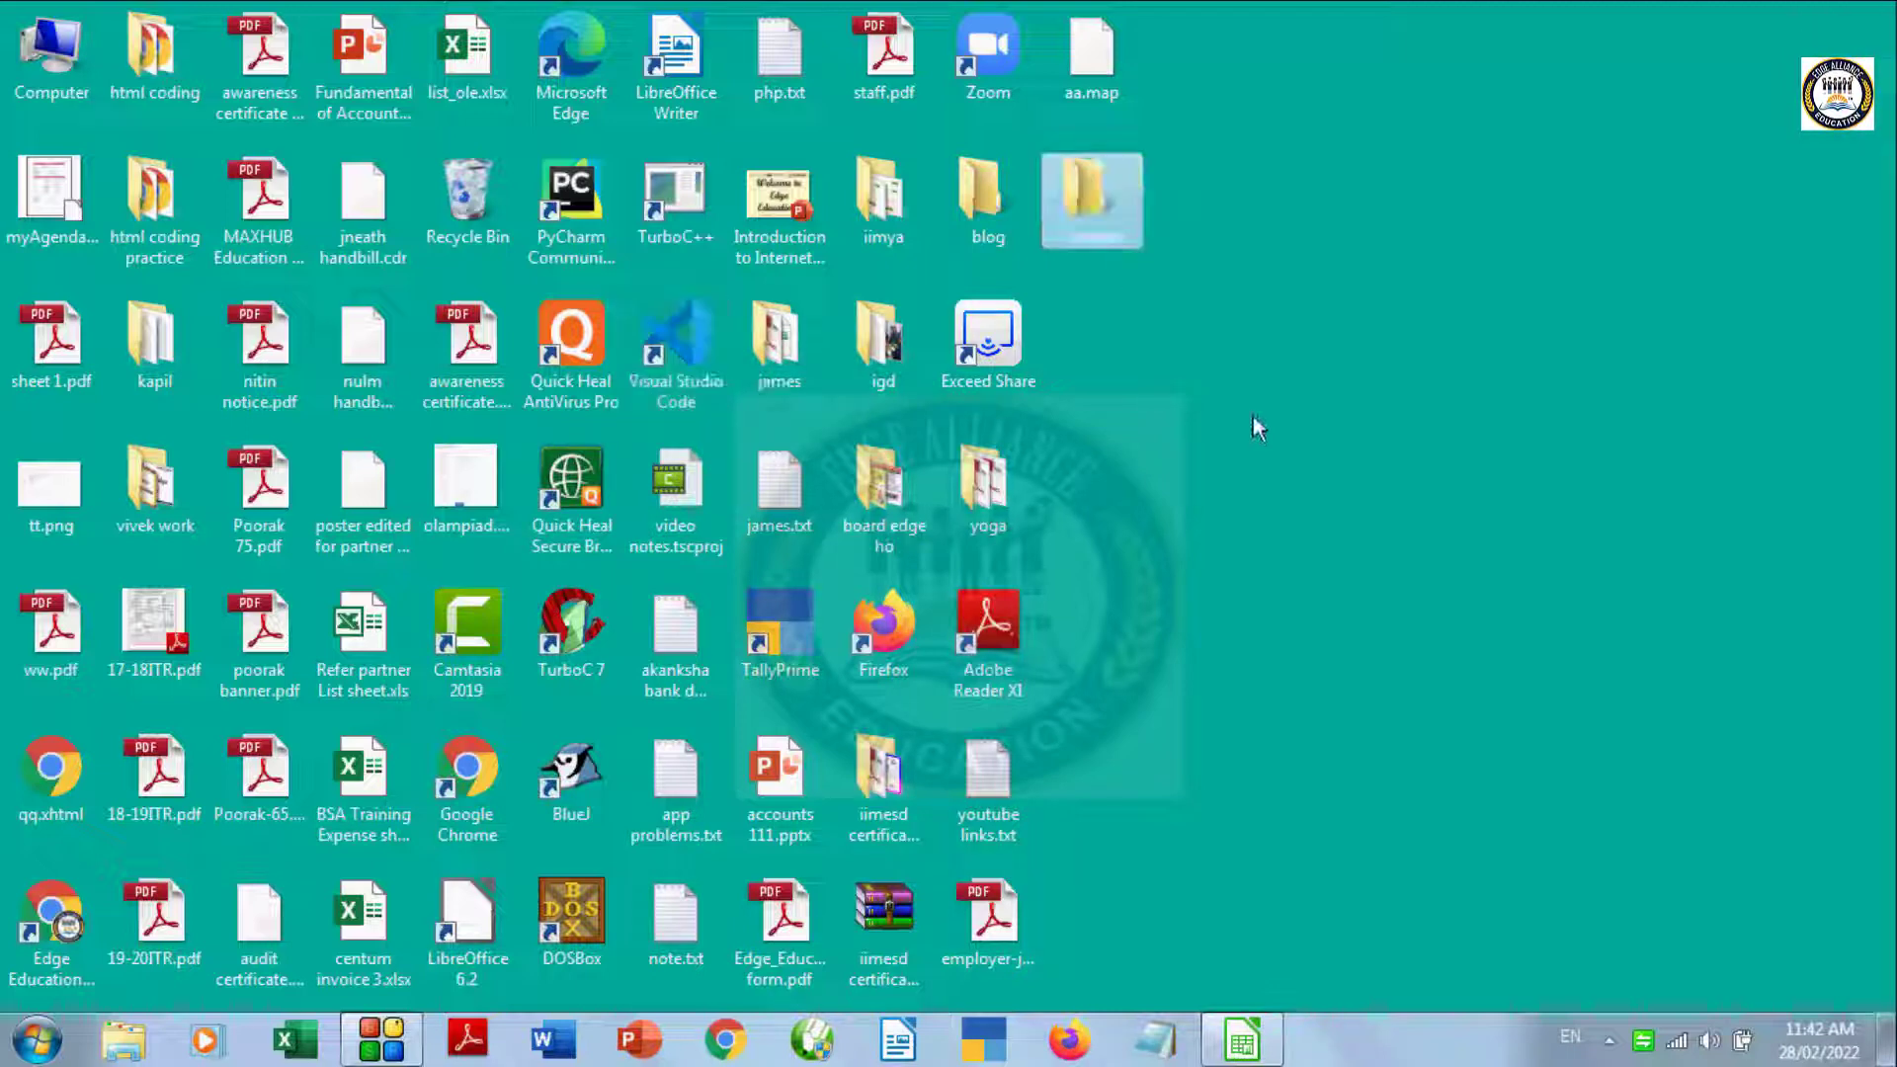
double_click(1099, 184)
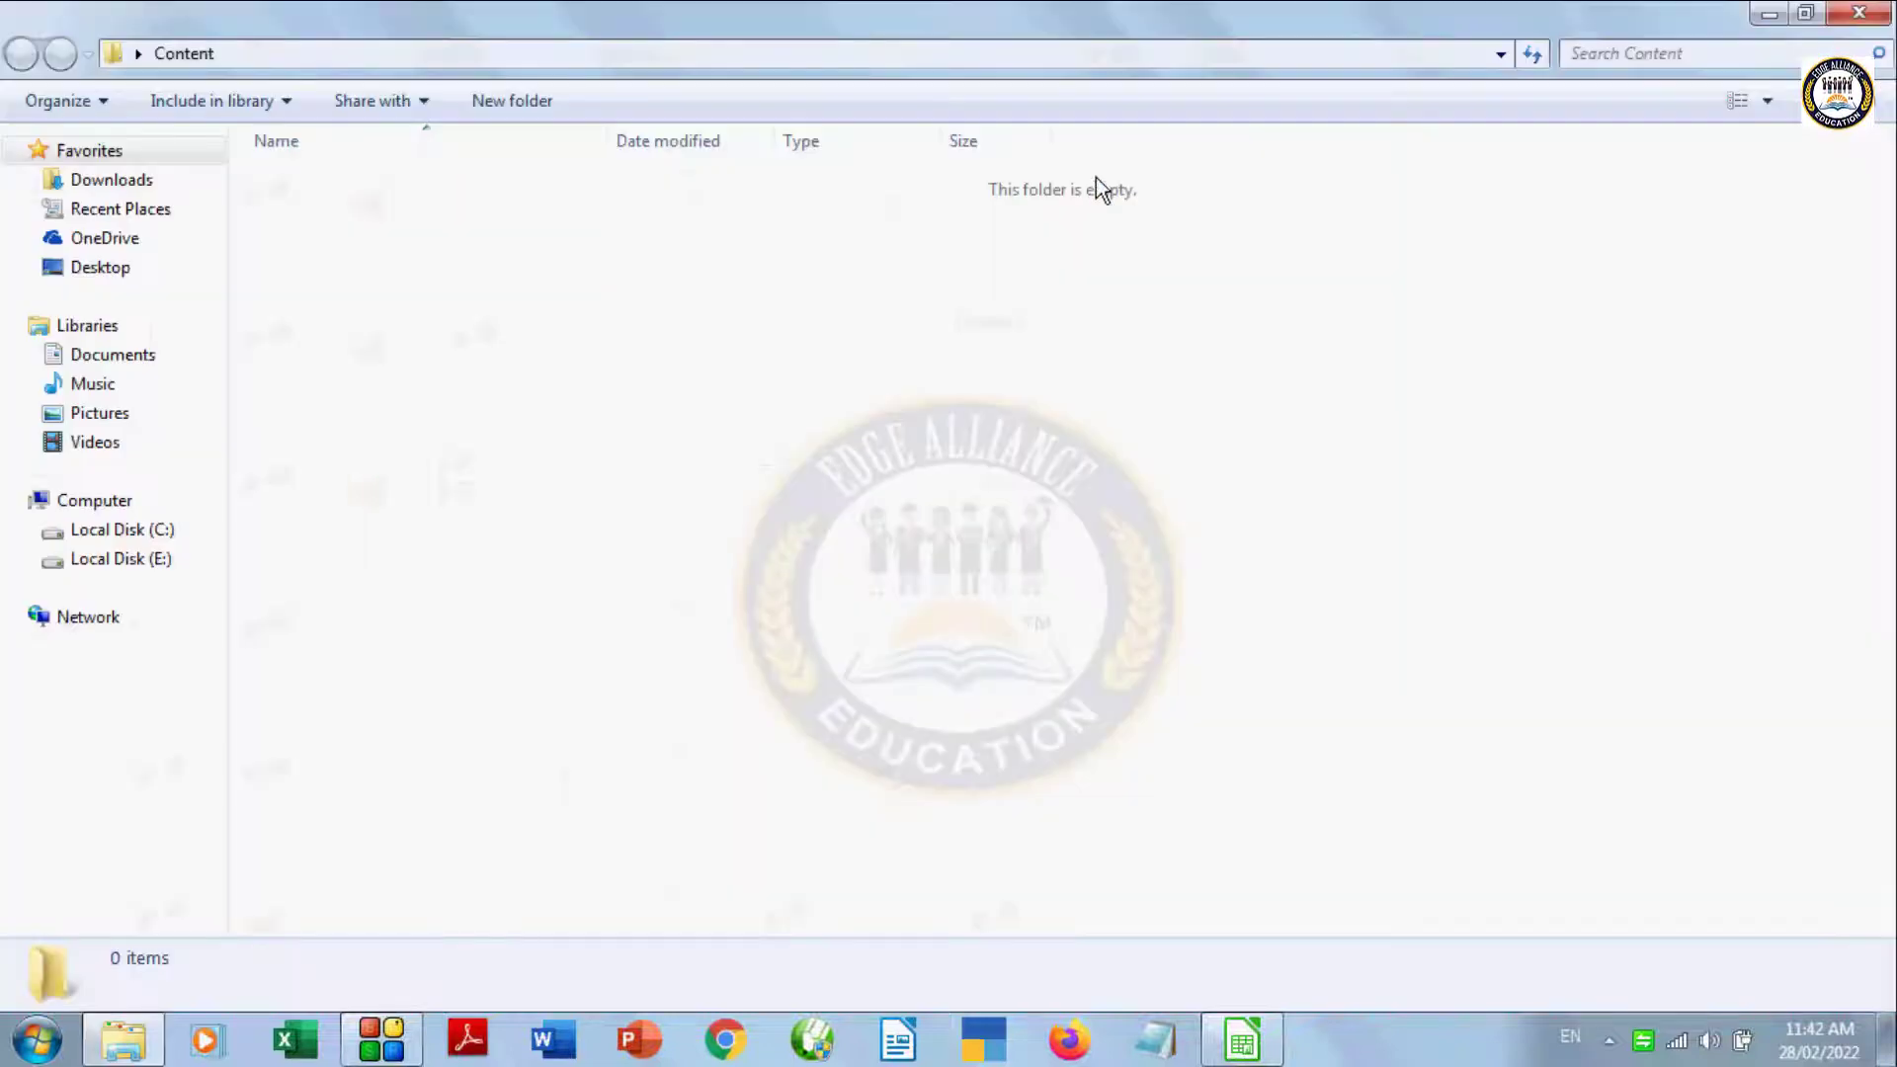
Step: Copy a1.docx from the Documents library
left_click(149, 357)
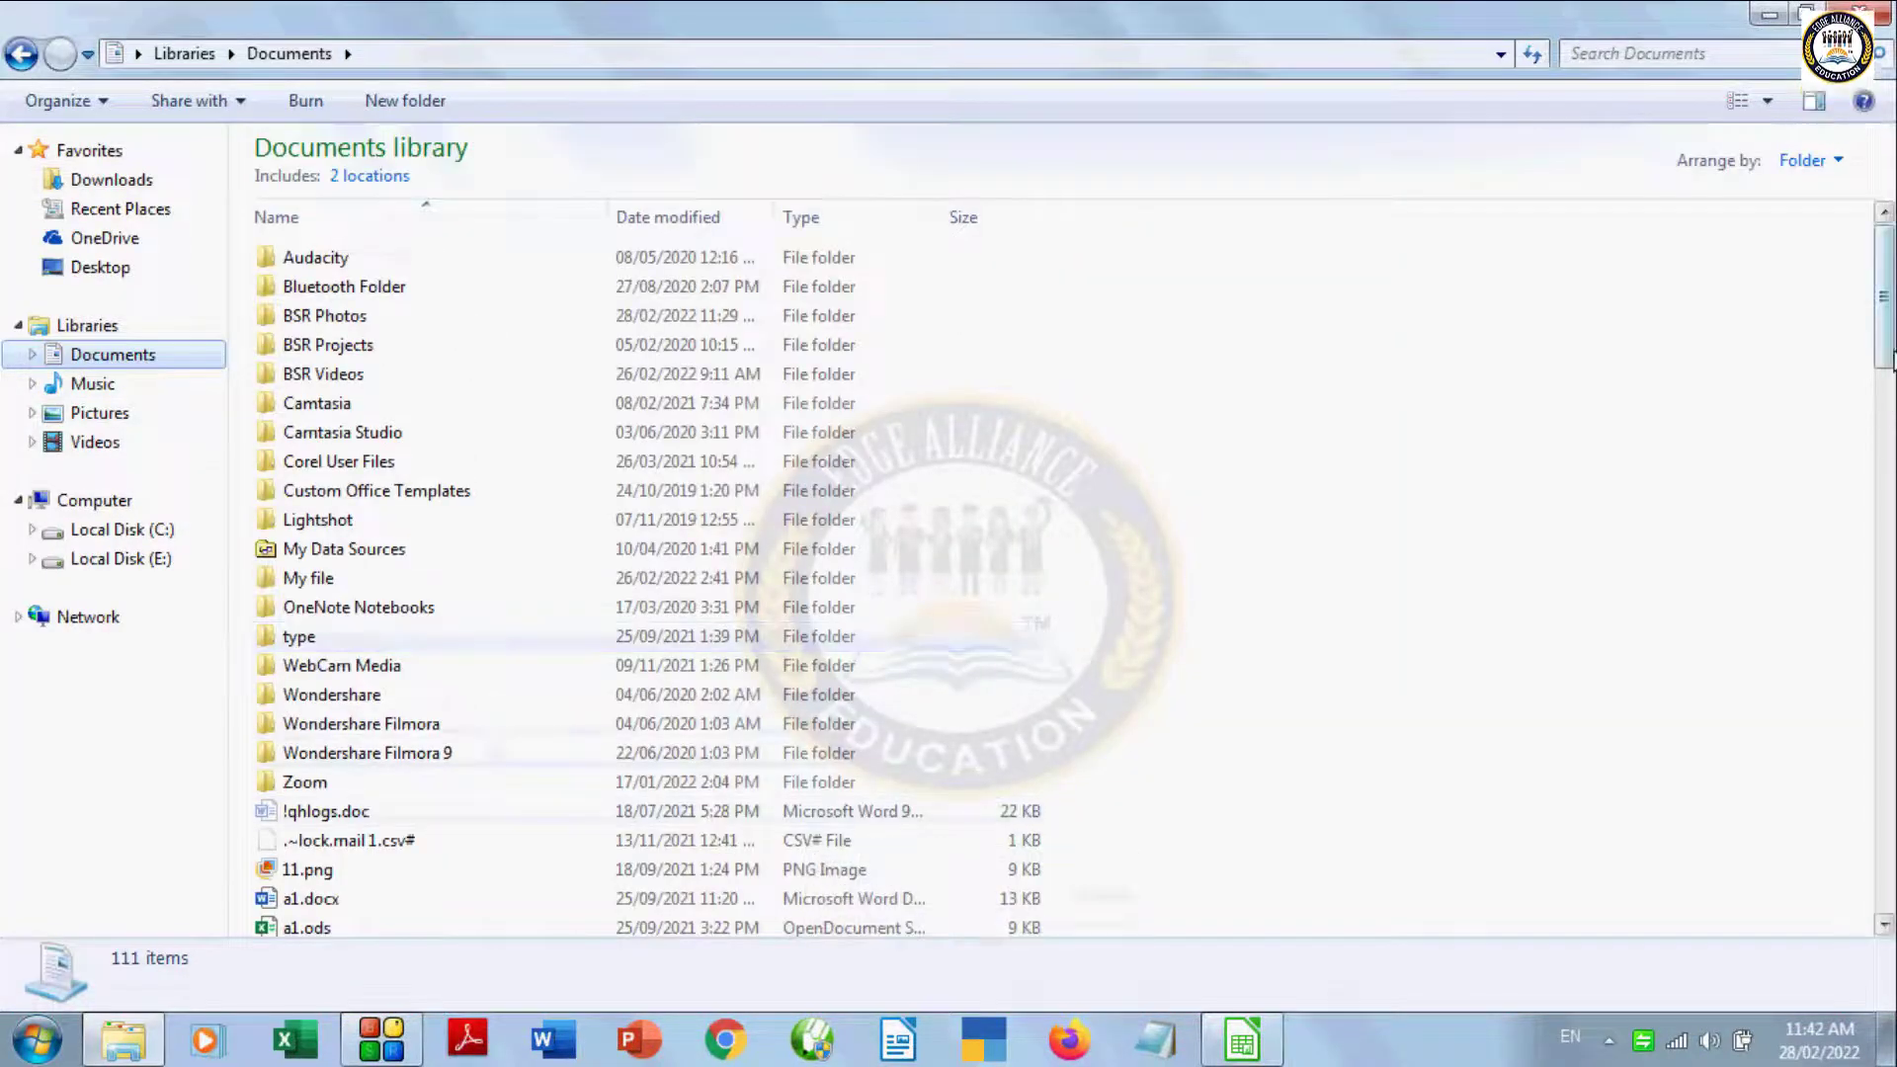
left_click_drag(1885, 348, 1889, 442)
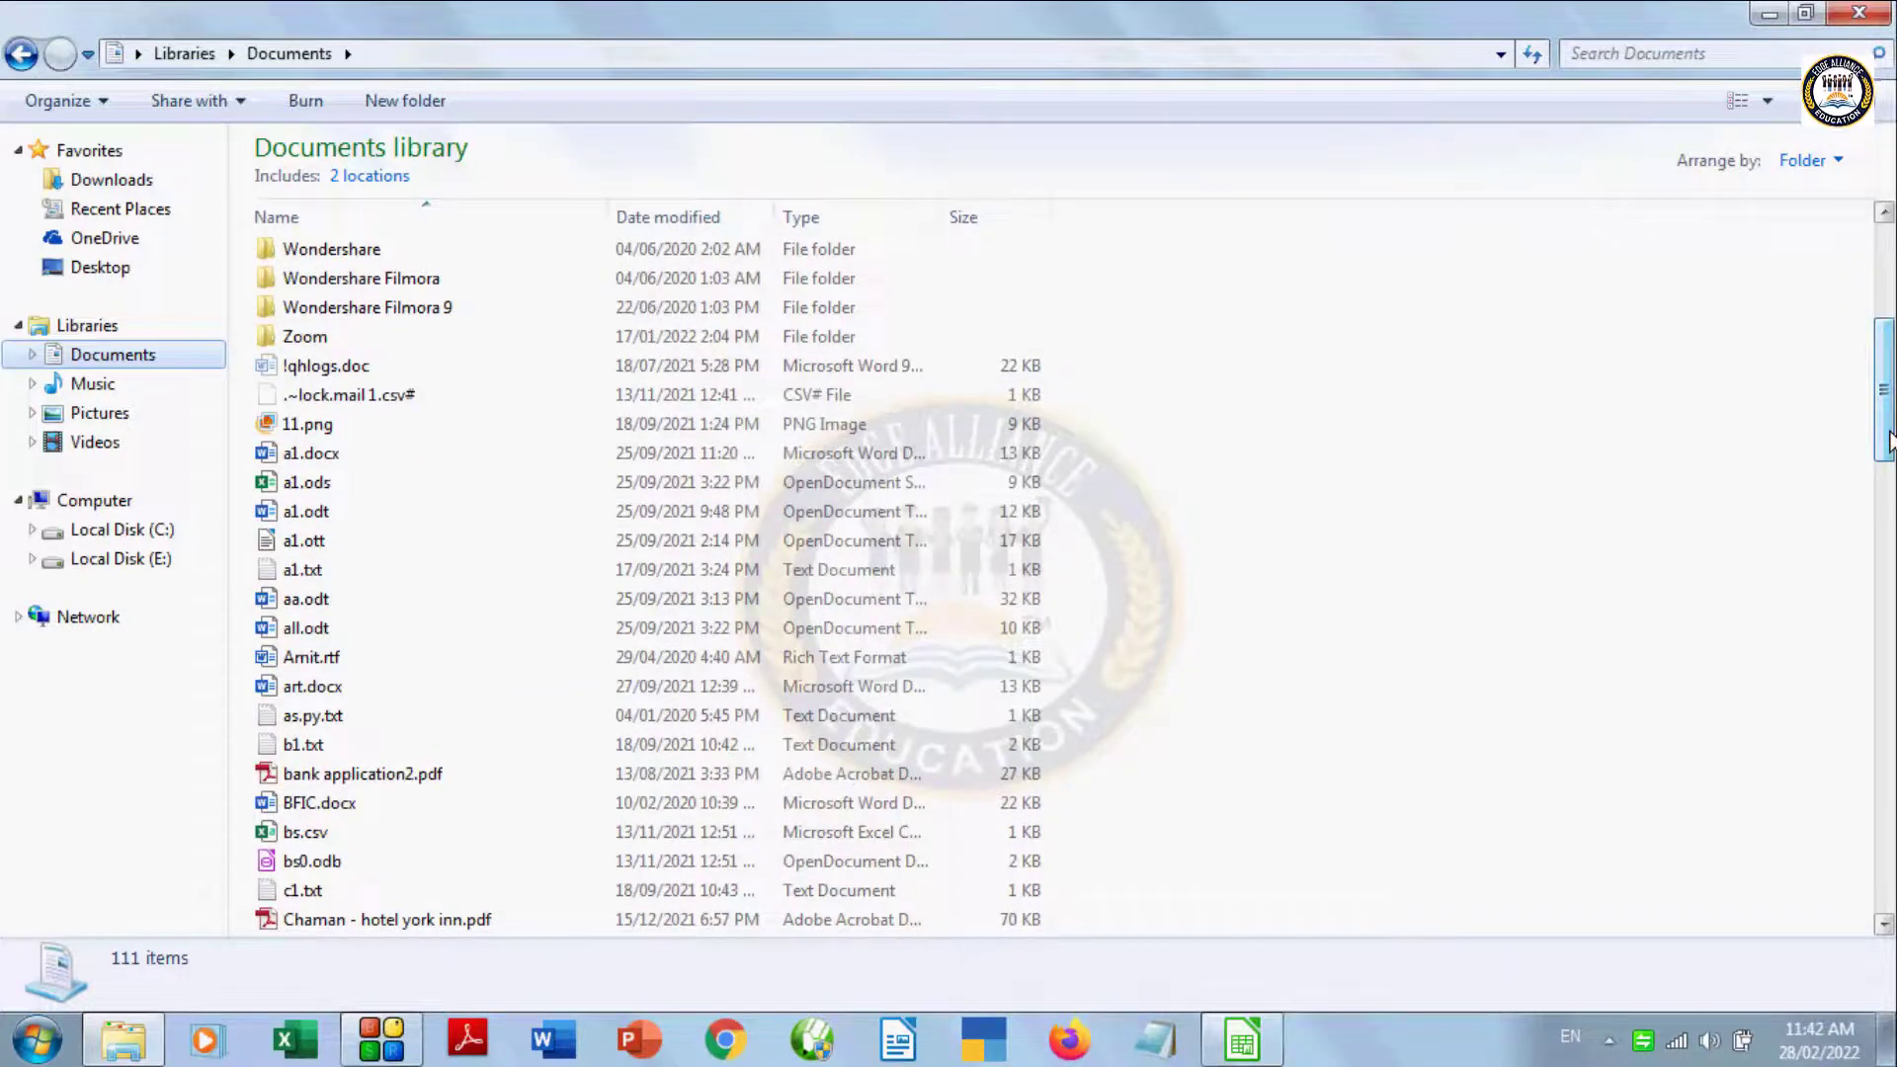
left_click(307, 454)
mouse_move(311, 454)
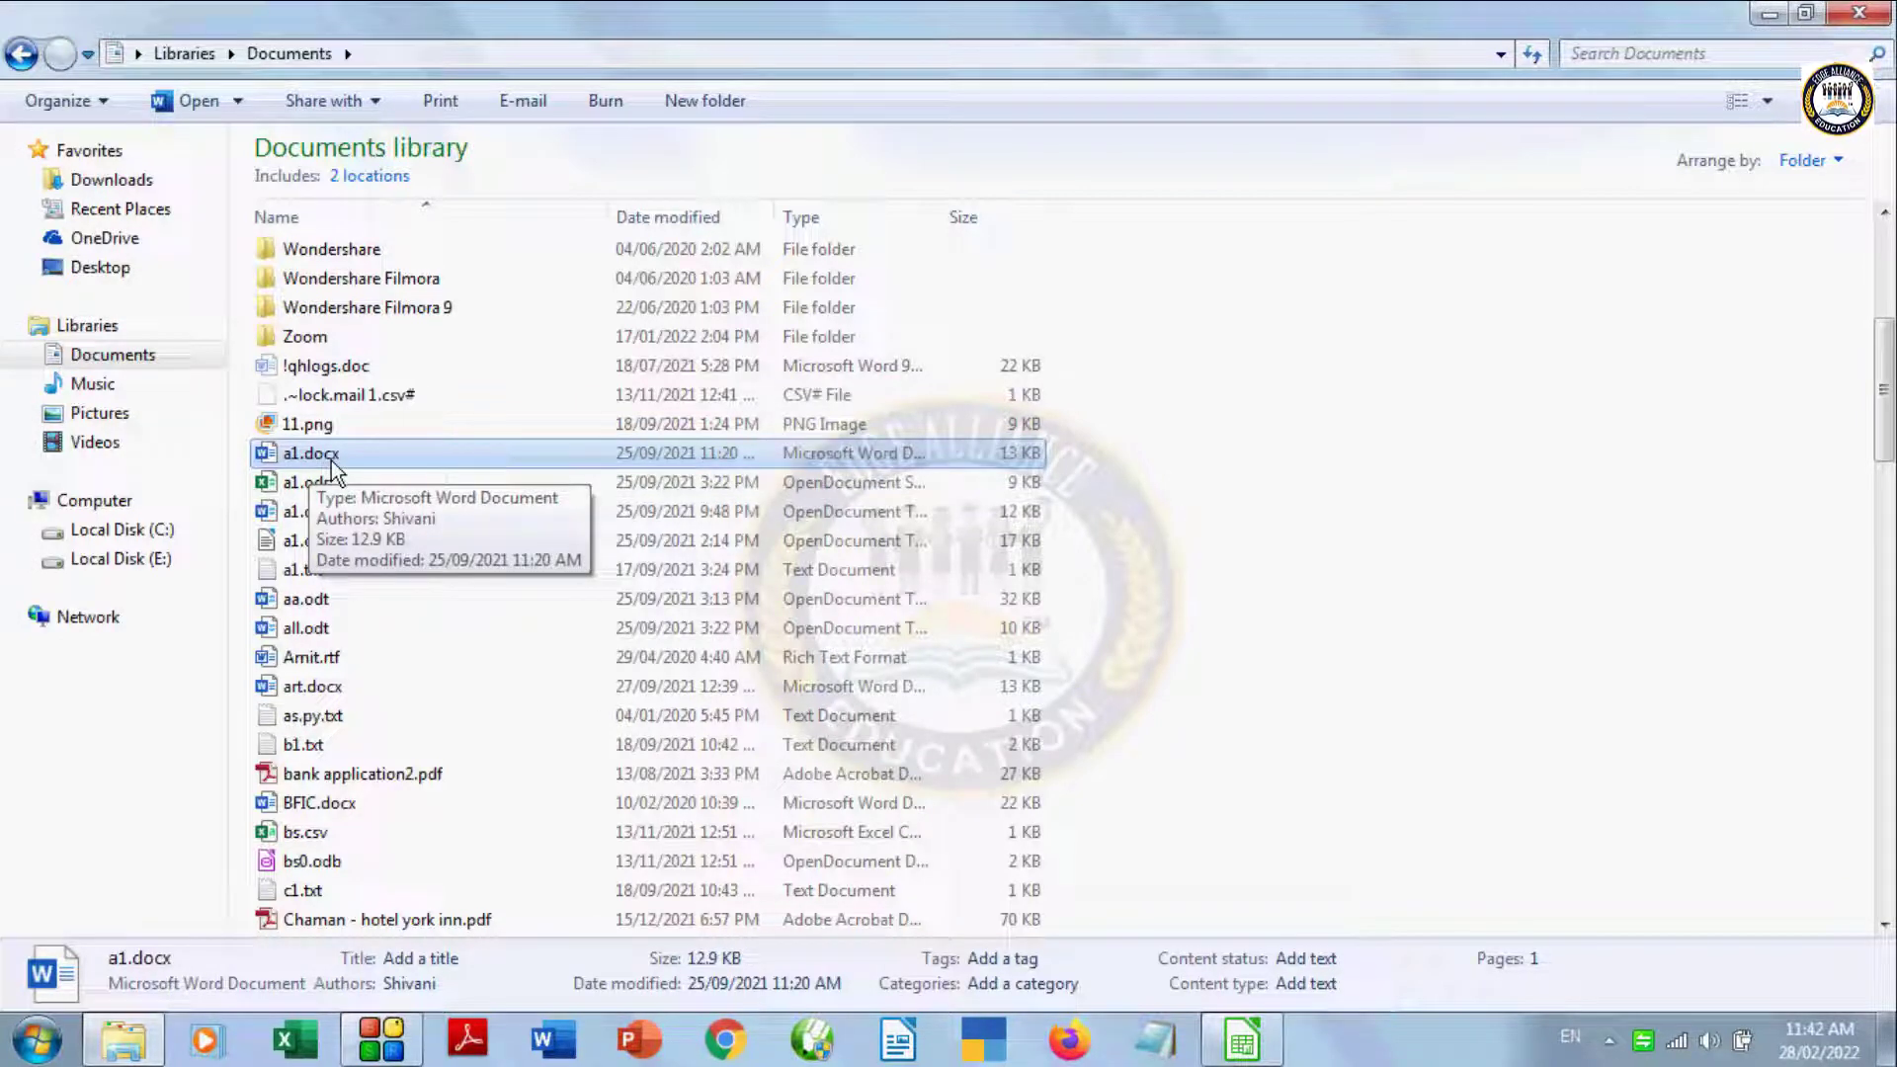
right_click(334, 454)
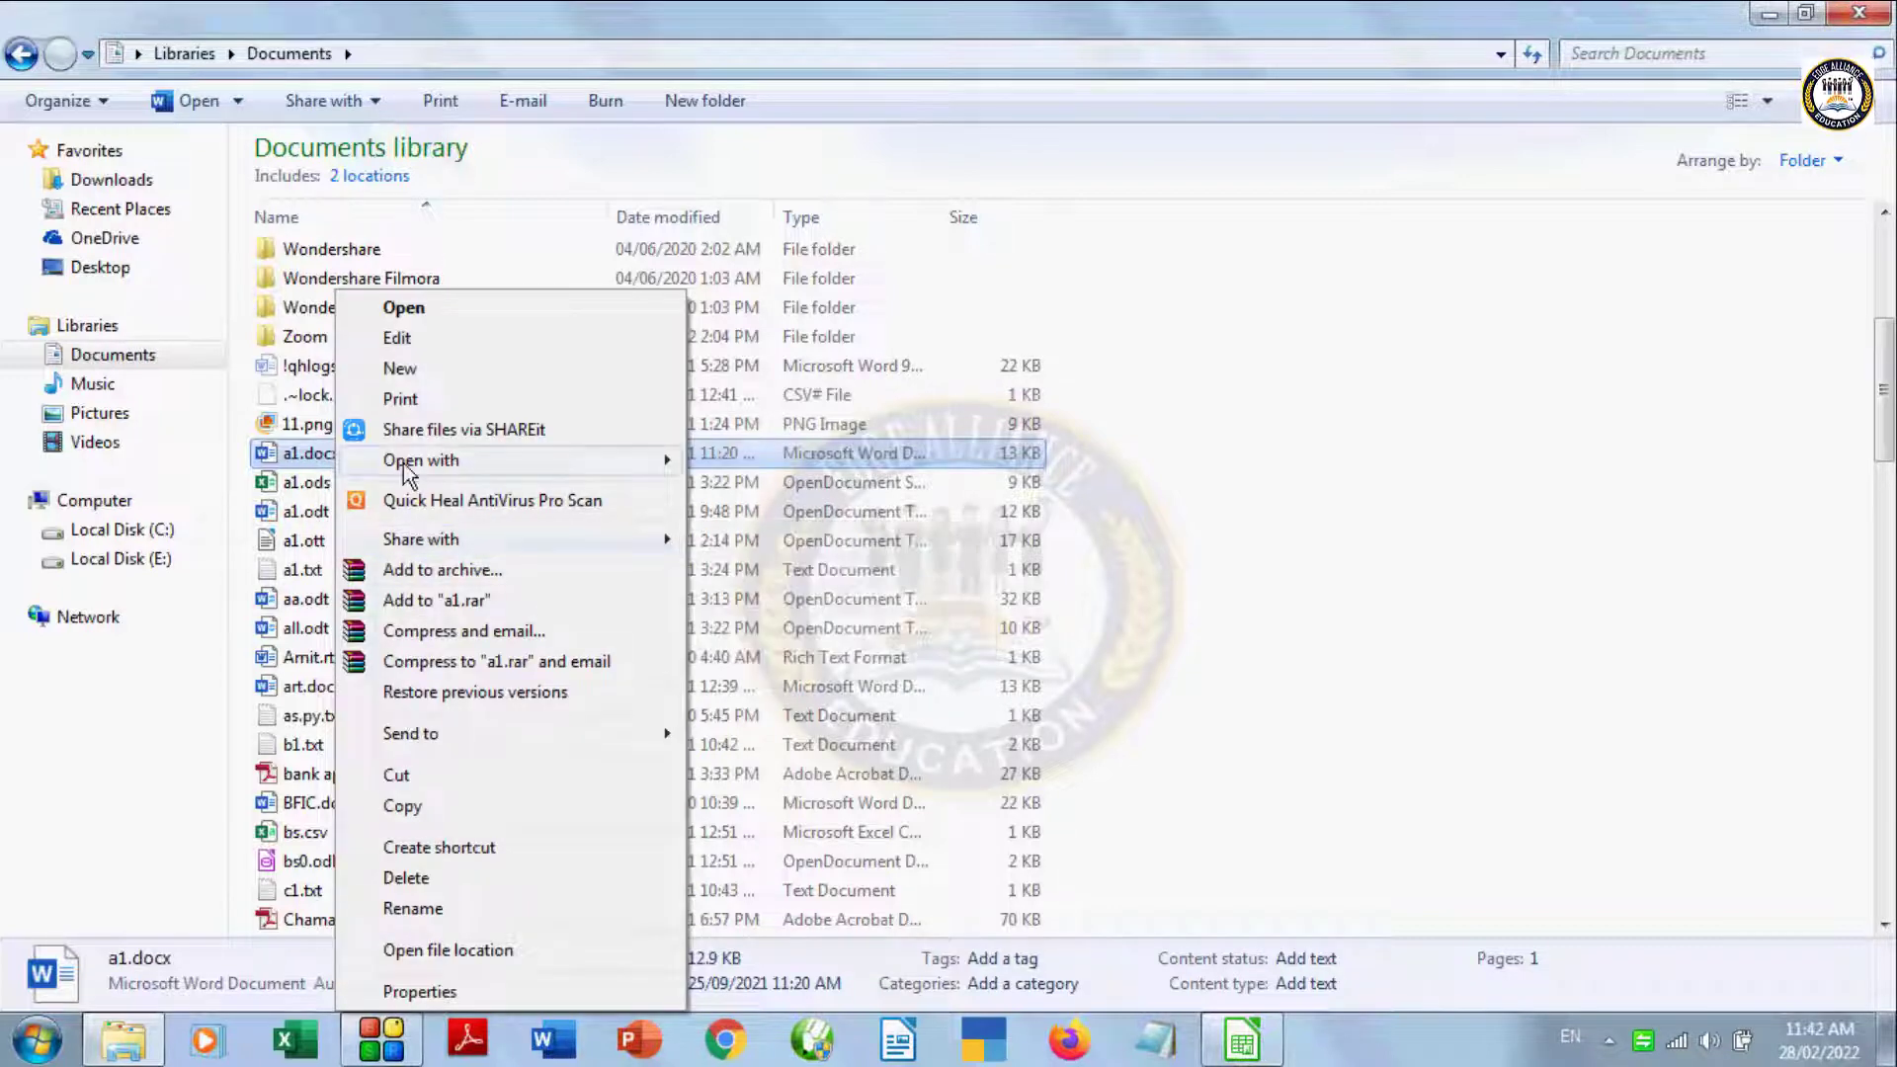
left_click(415, 805)
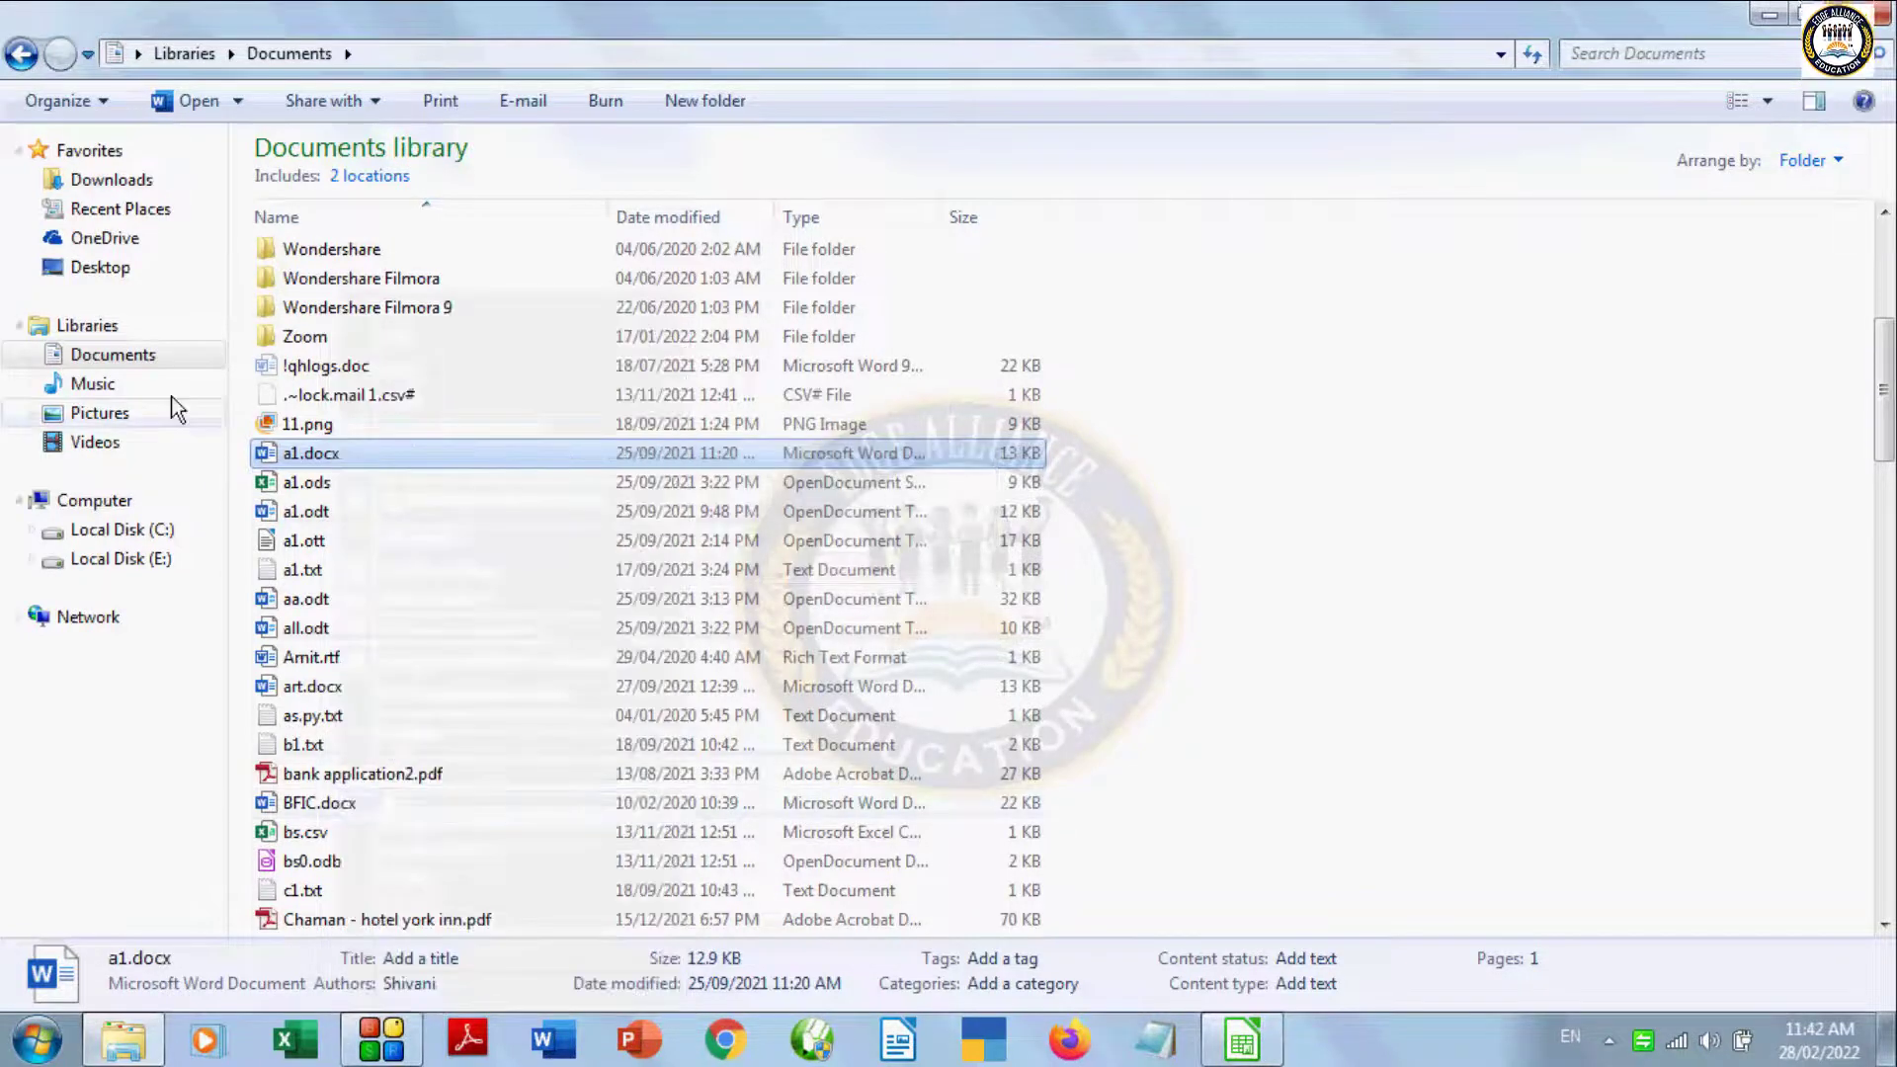
Step: Paste a1.docx into the empty Desktop\Content folder and return to Documents
left_click(113, 275)
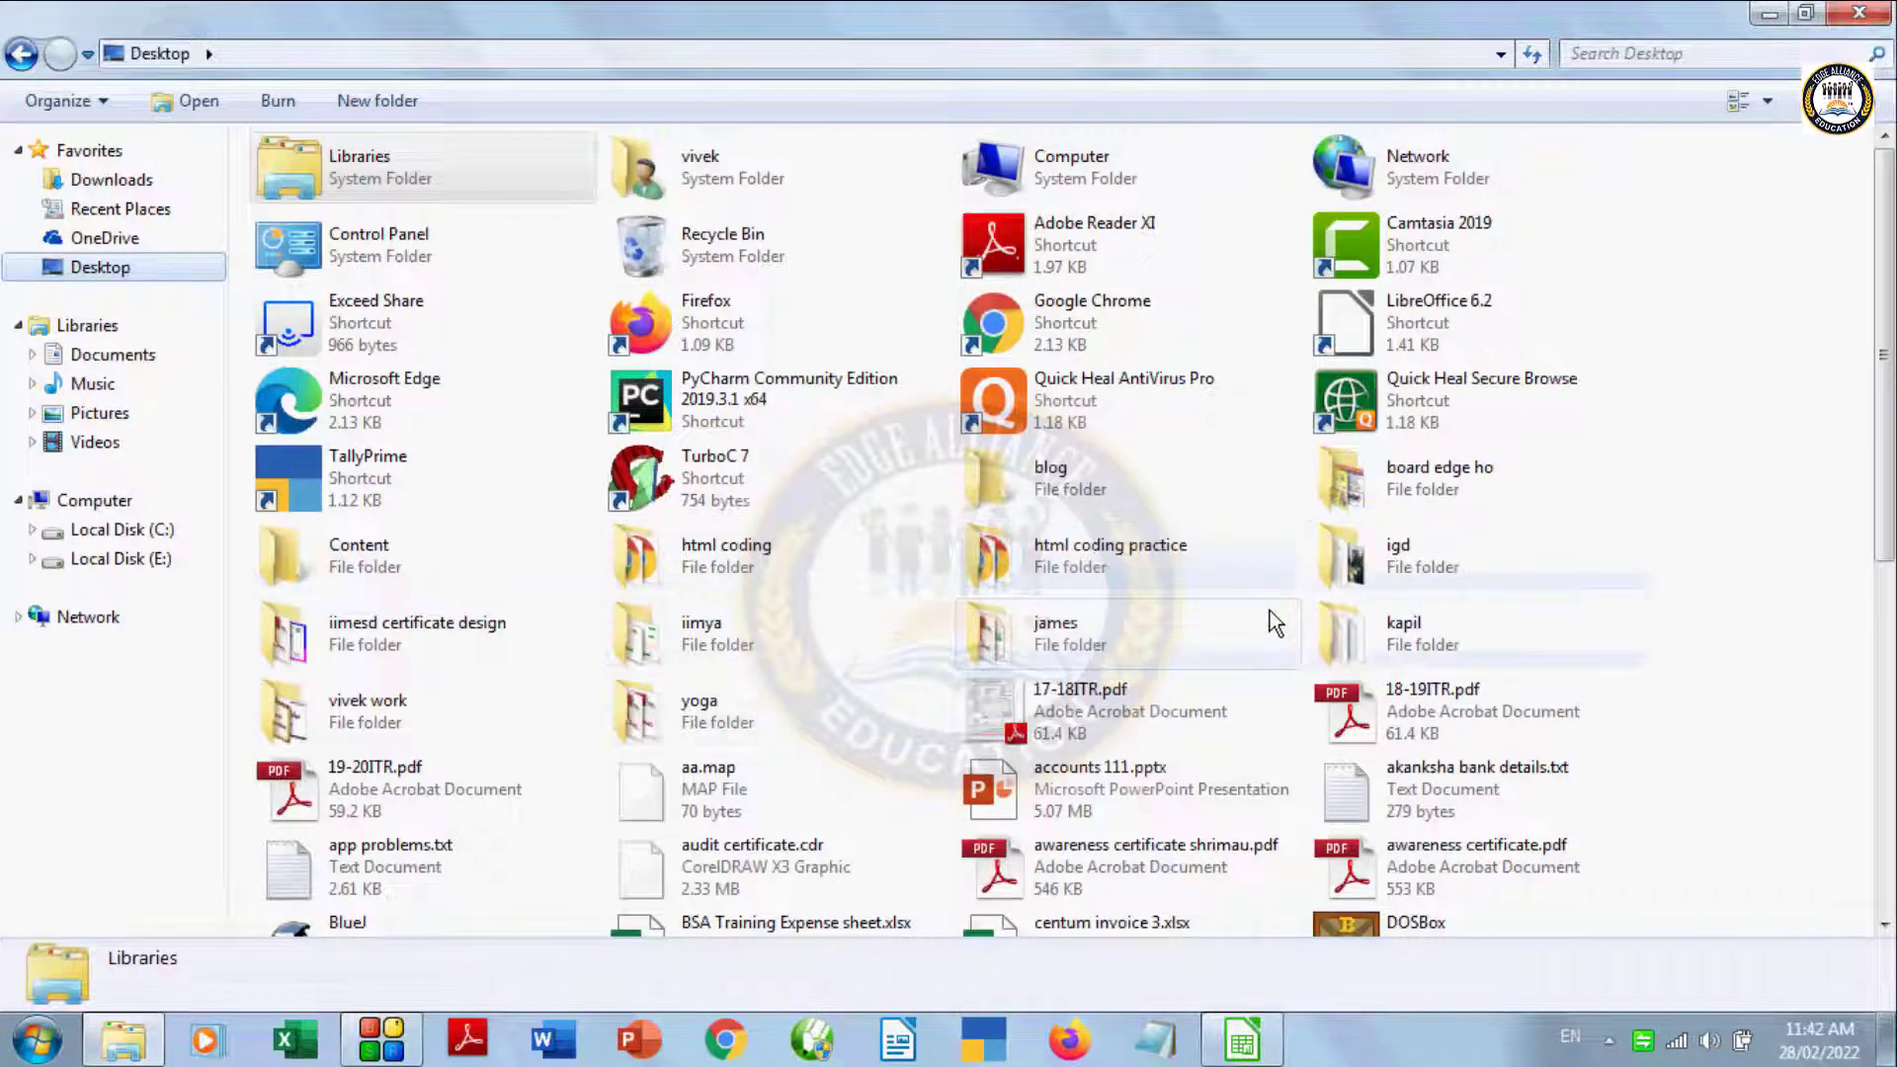
double_click(323, 563)
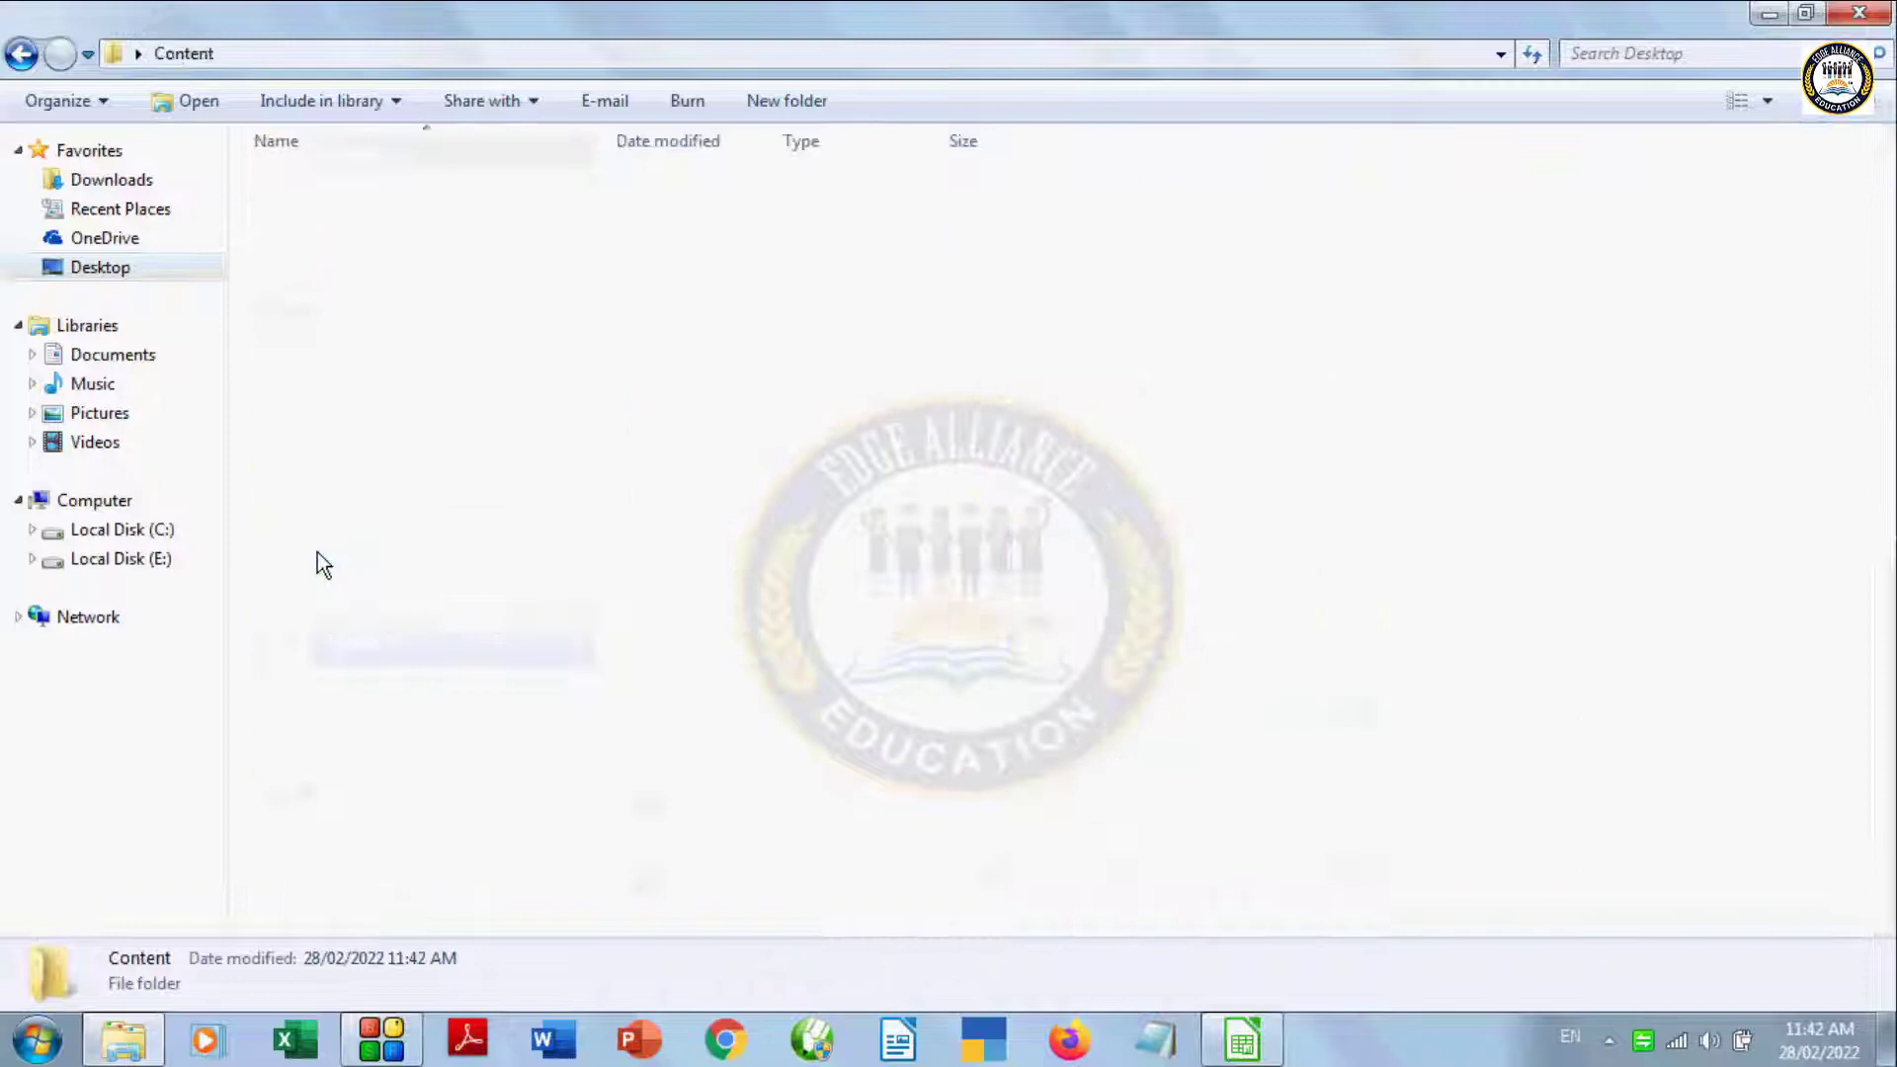
right_click(293, 181)
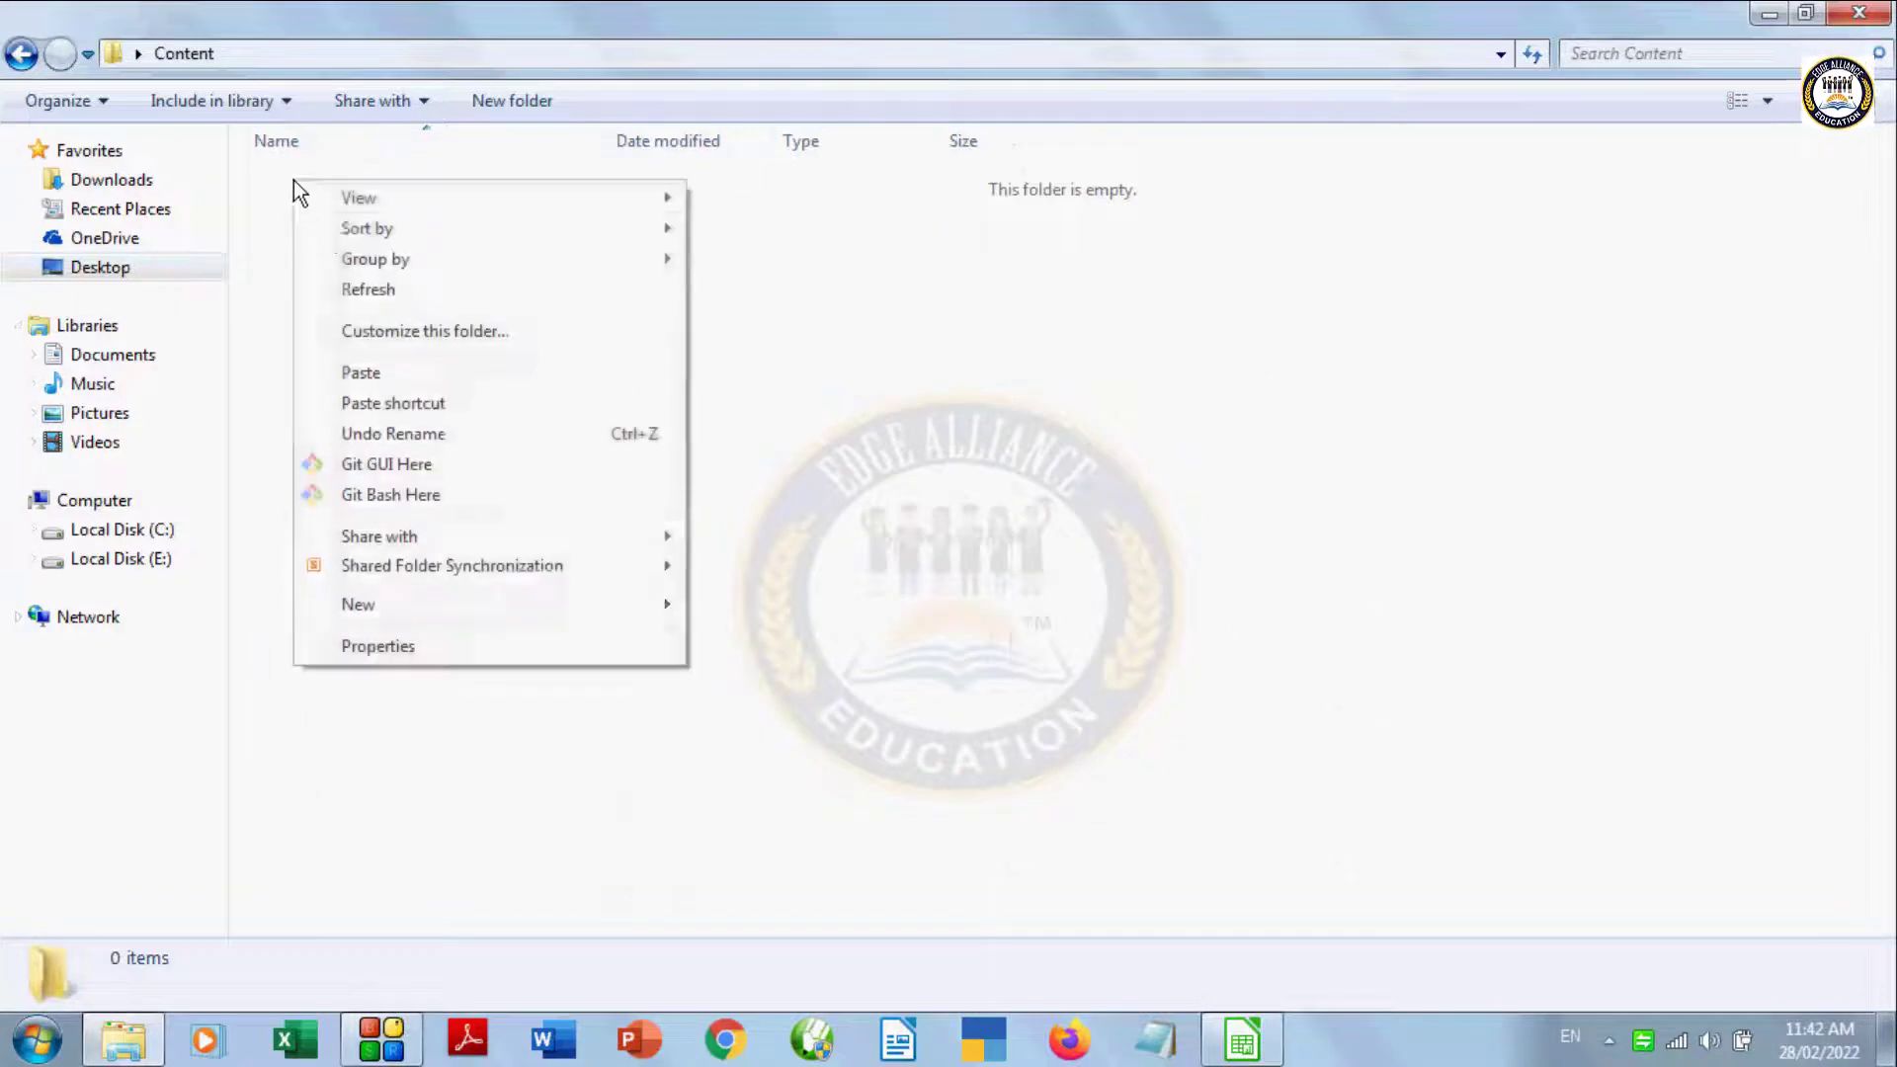
left_click(364, 374)
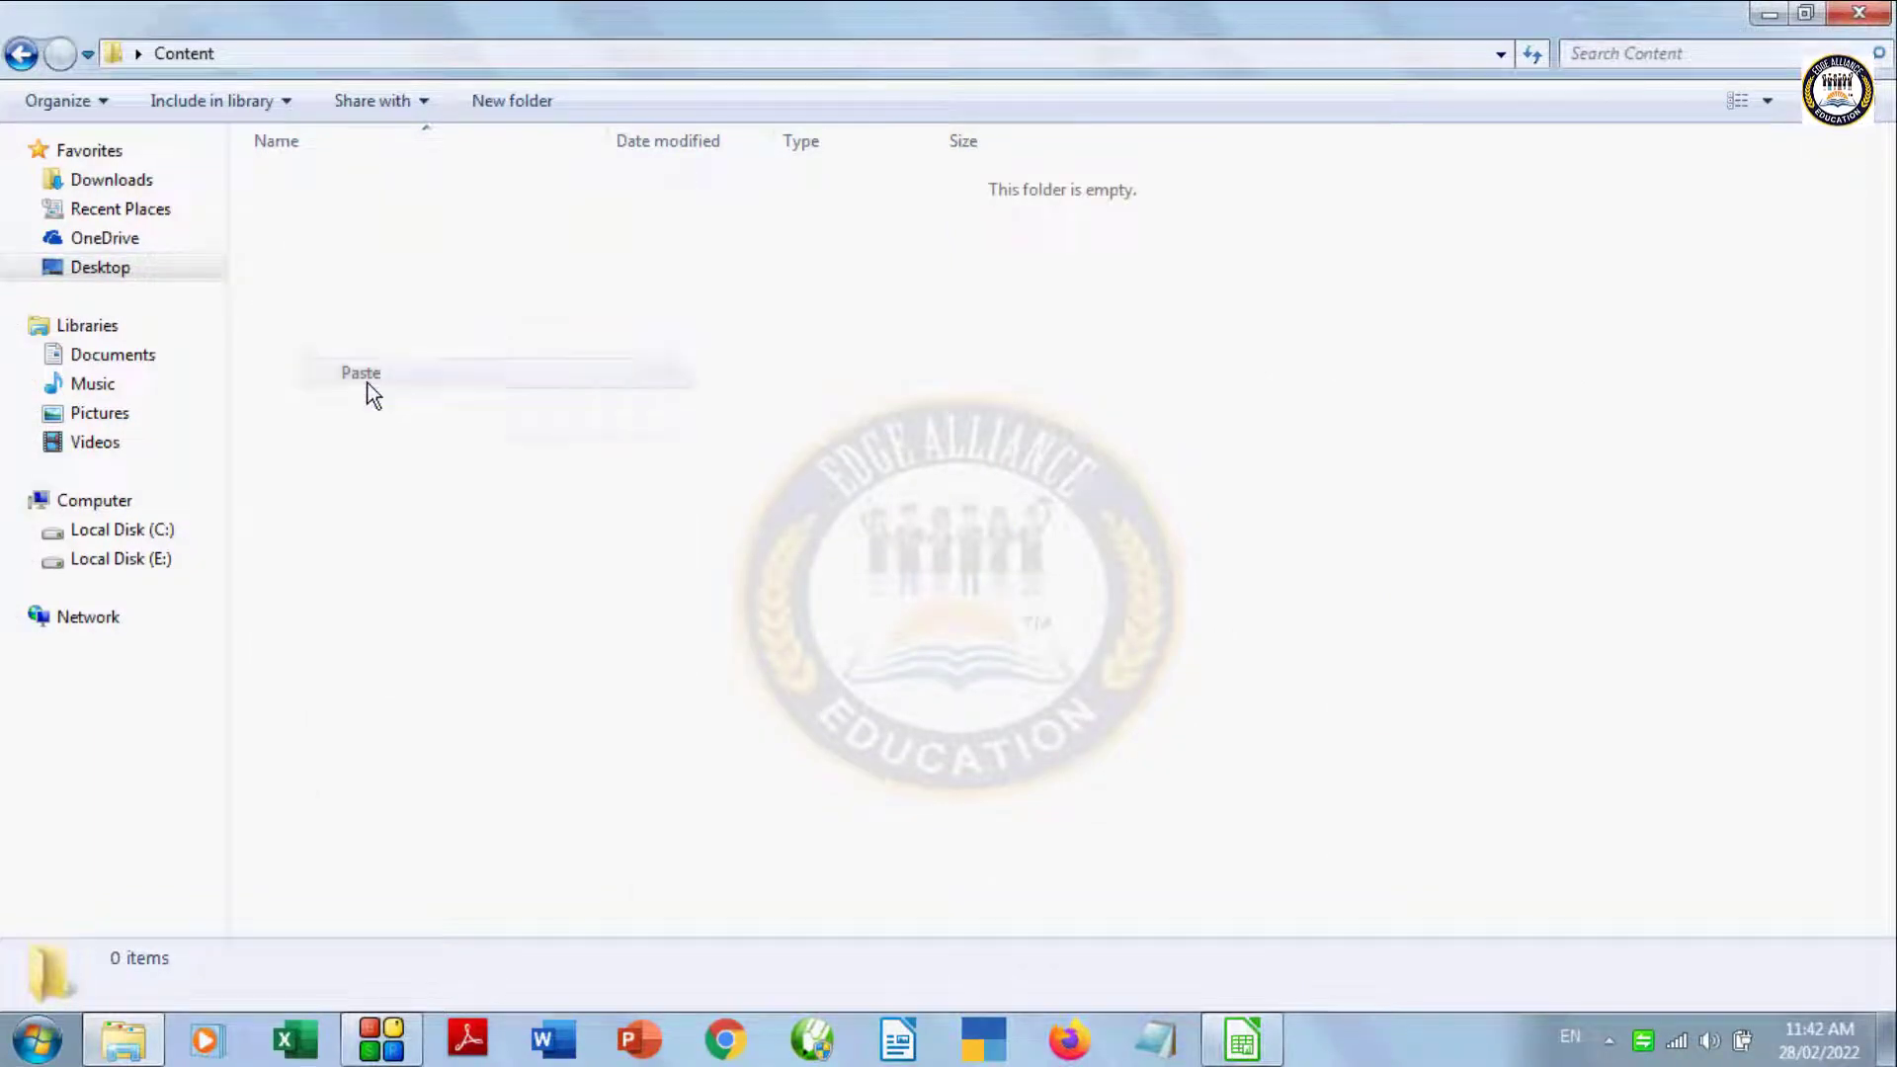
left_click(112, 358)
left_click_drag(1889, 332, 1885, 431)
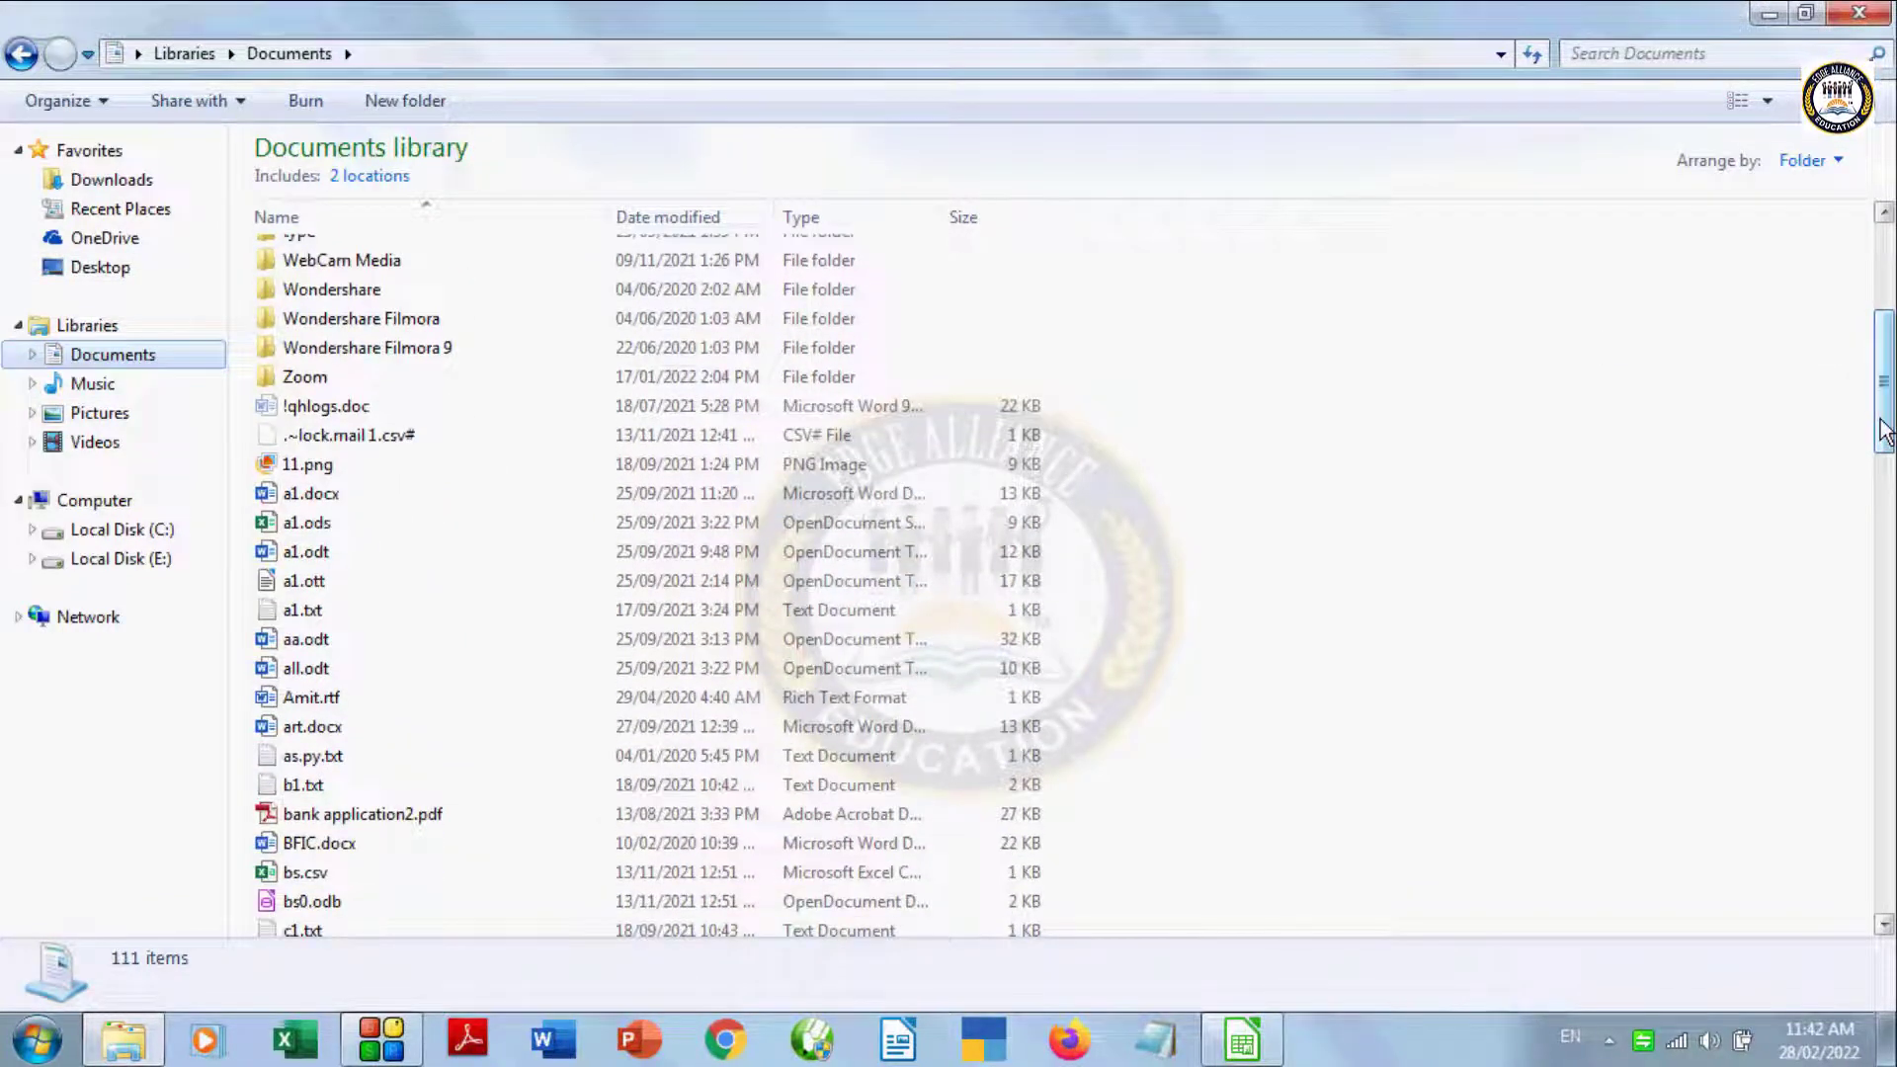
Step: Copy Sheet.xlsx from the Documents library
left_click_drag(1885, 432, 1891, 806)
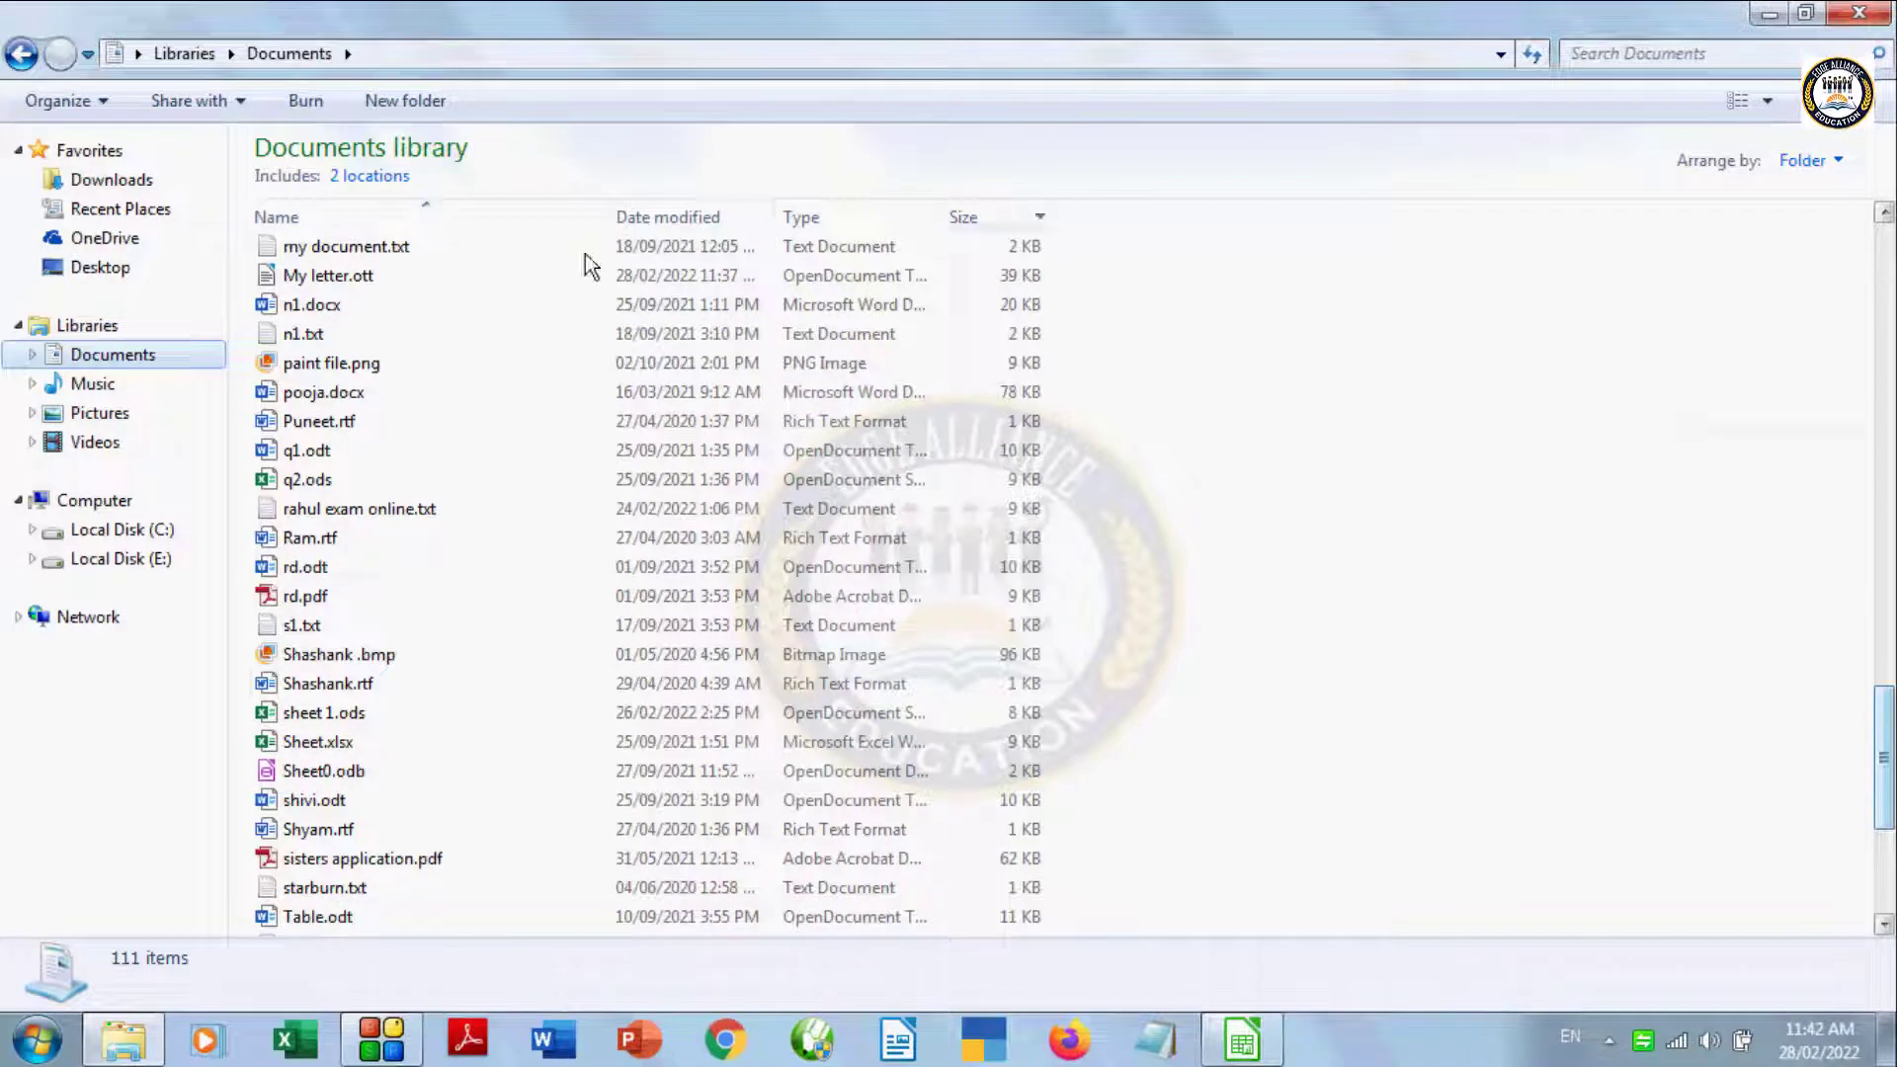
left_click(332, 748)
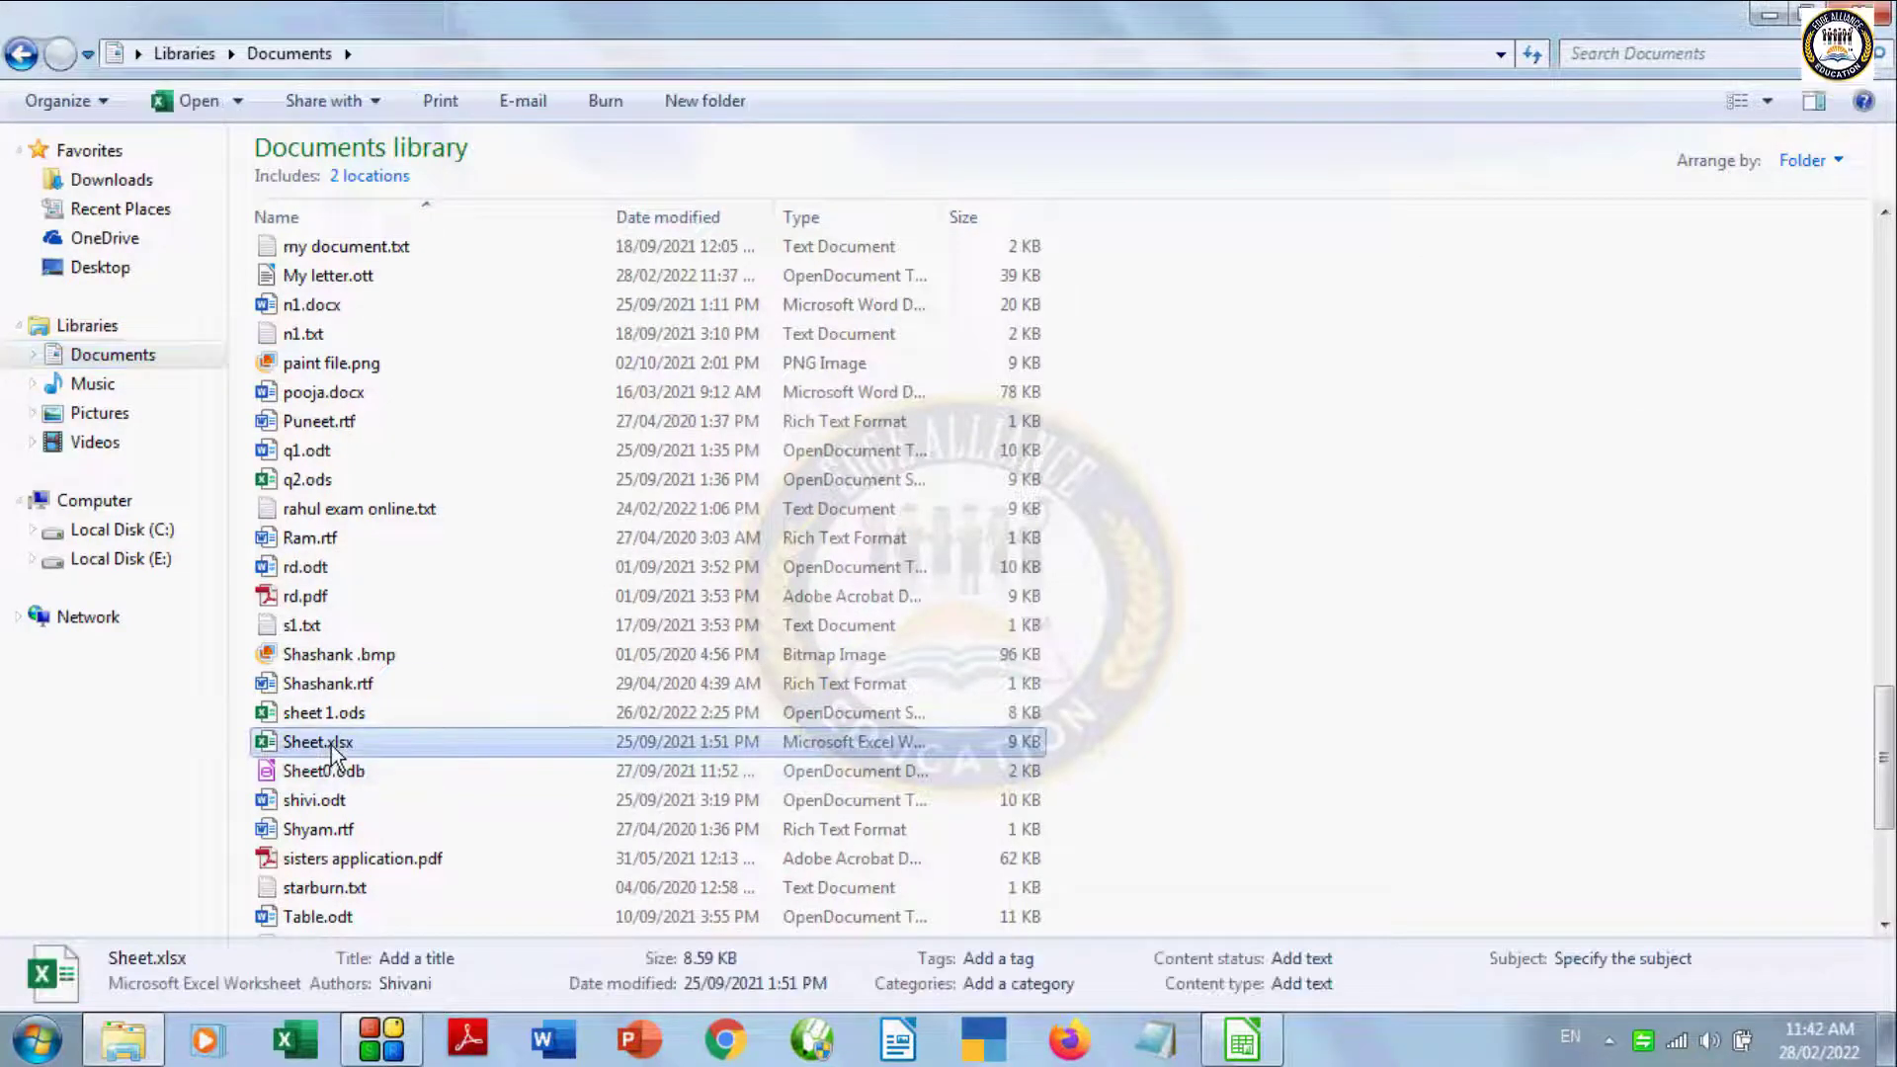
right_click(332, 749)
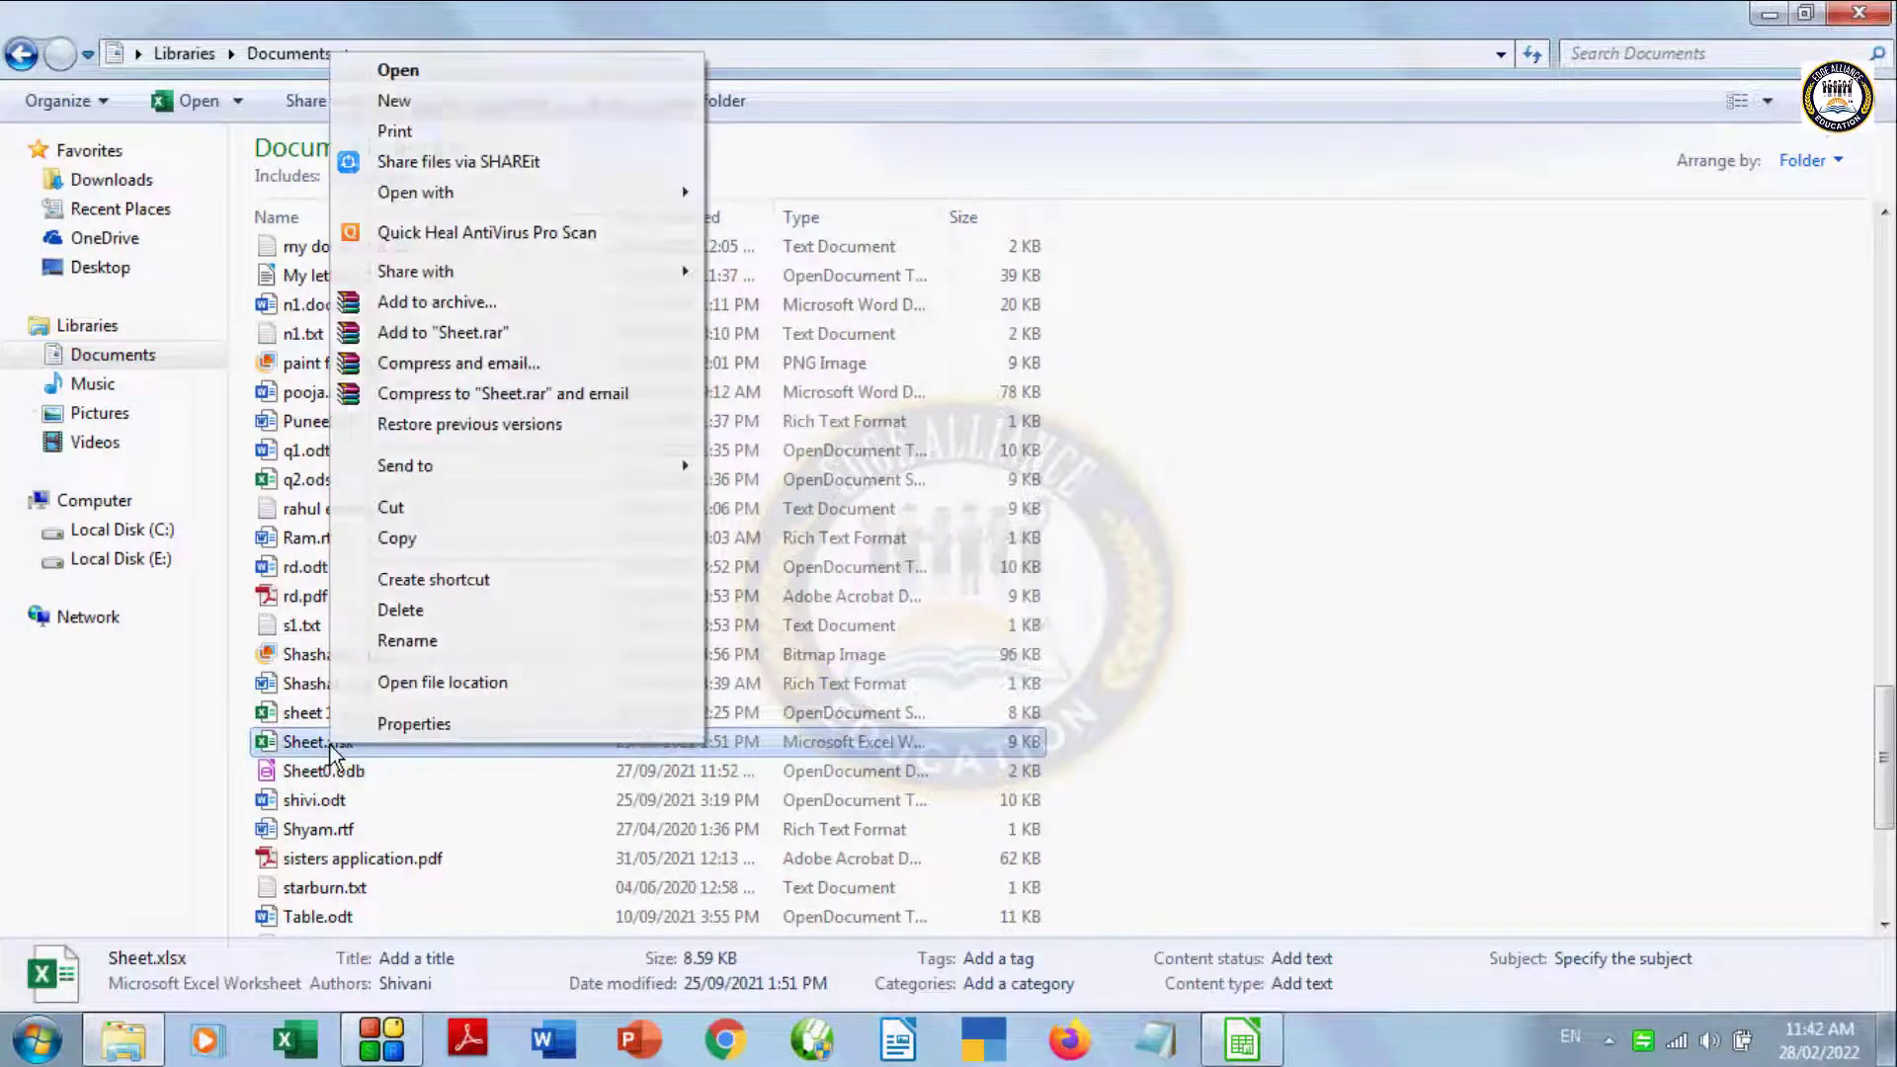
left_click(395, 537)
Step: Paste Sheet.xlsx into Desktop\Content next to a1.docx and return to Documents
left_click(102, 280)
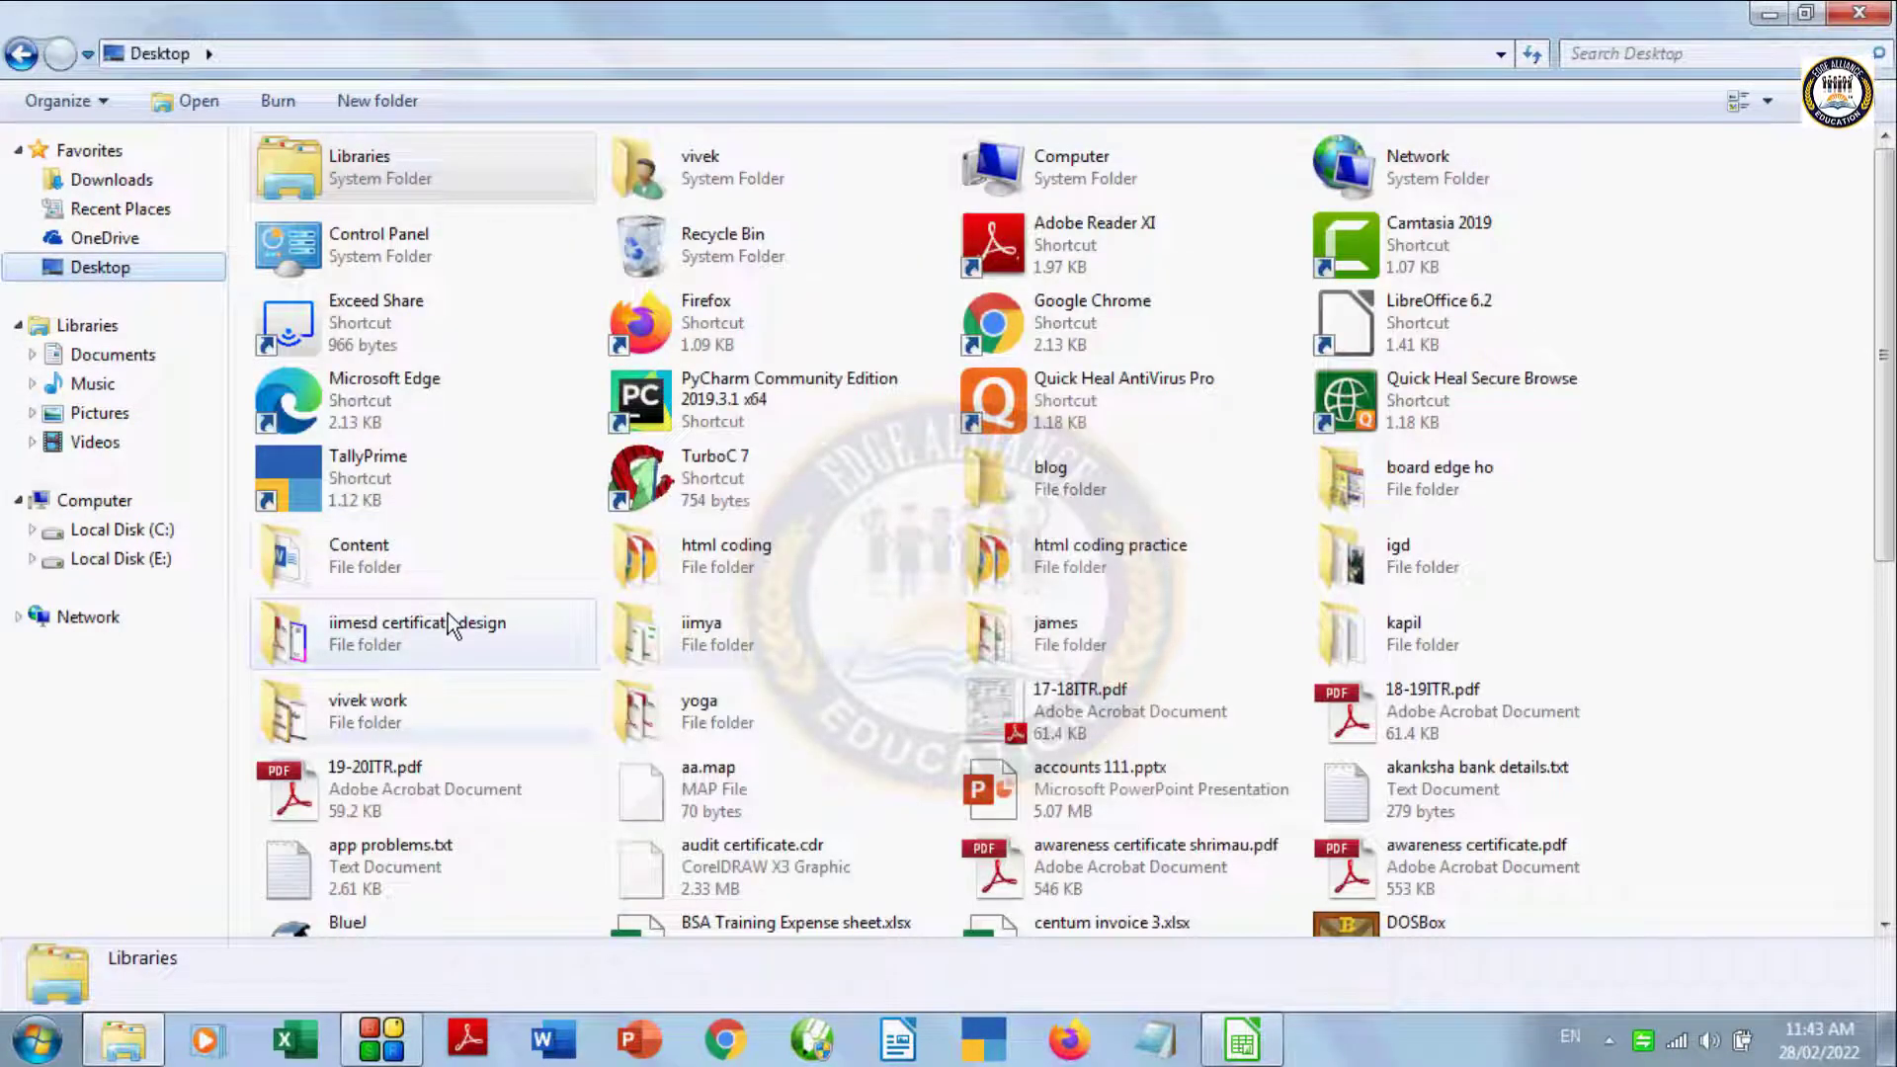
double_click(370, 563)
right_click(259, 193)
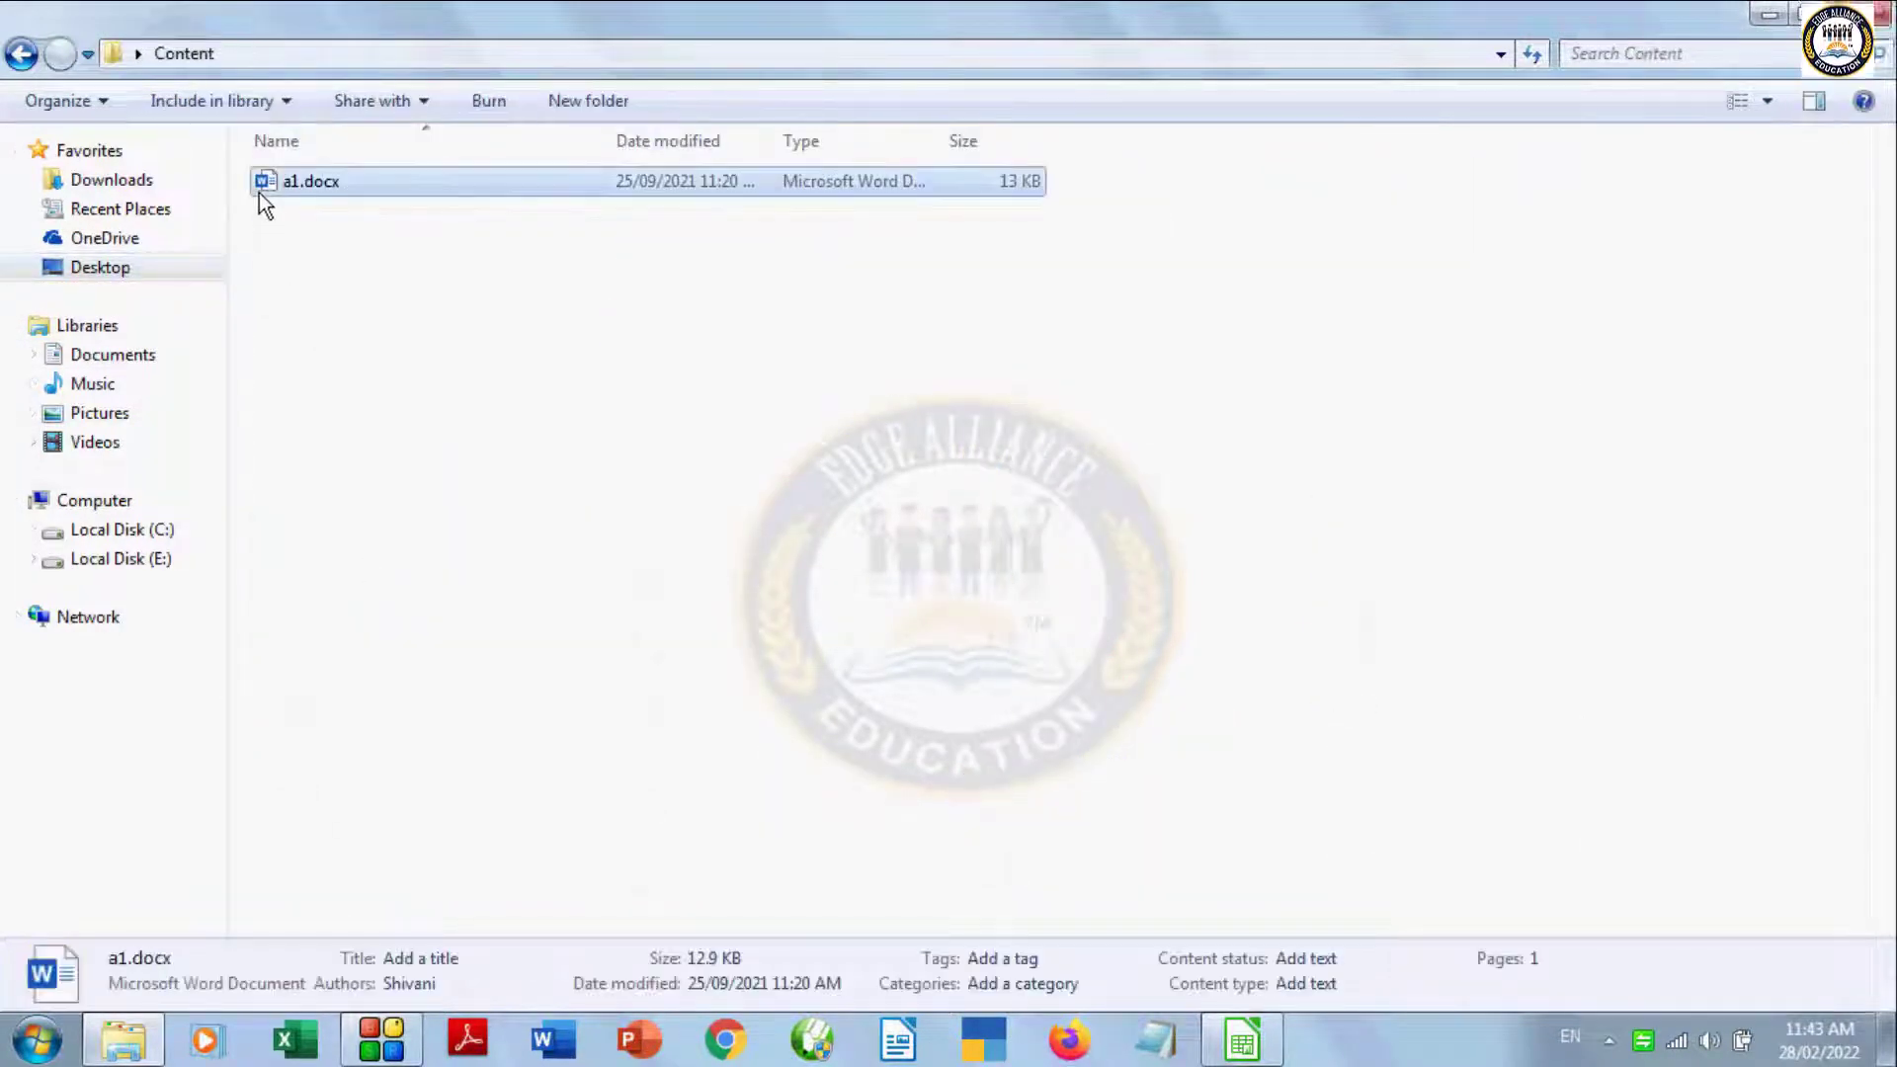
right_click(771, 435)
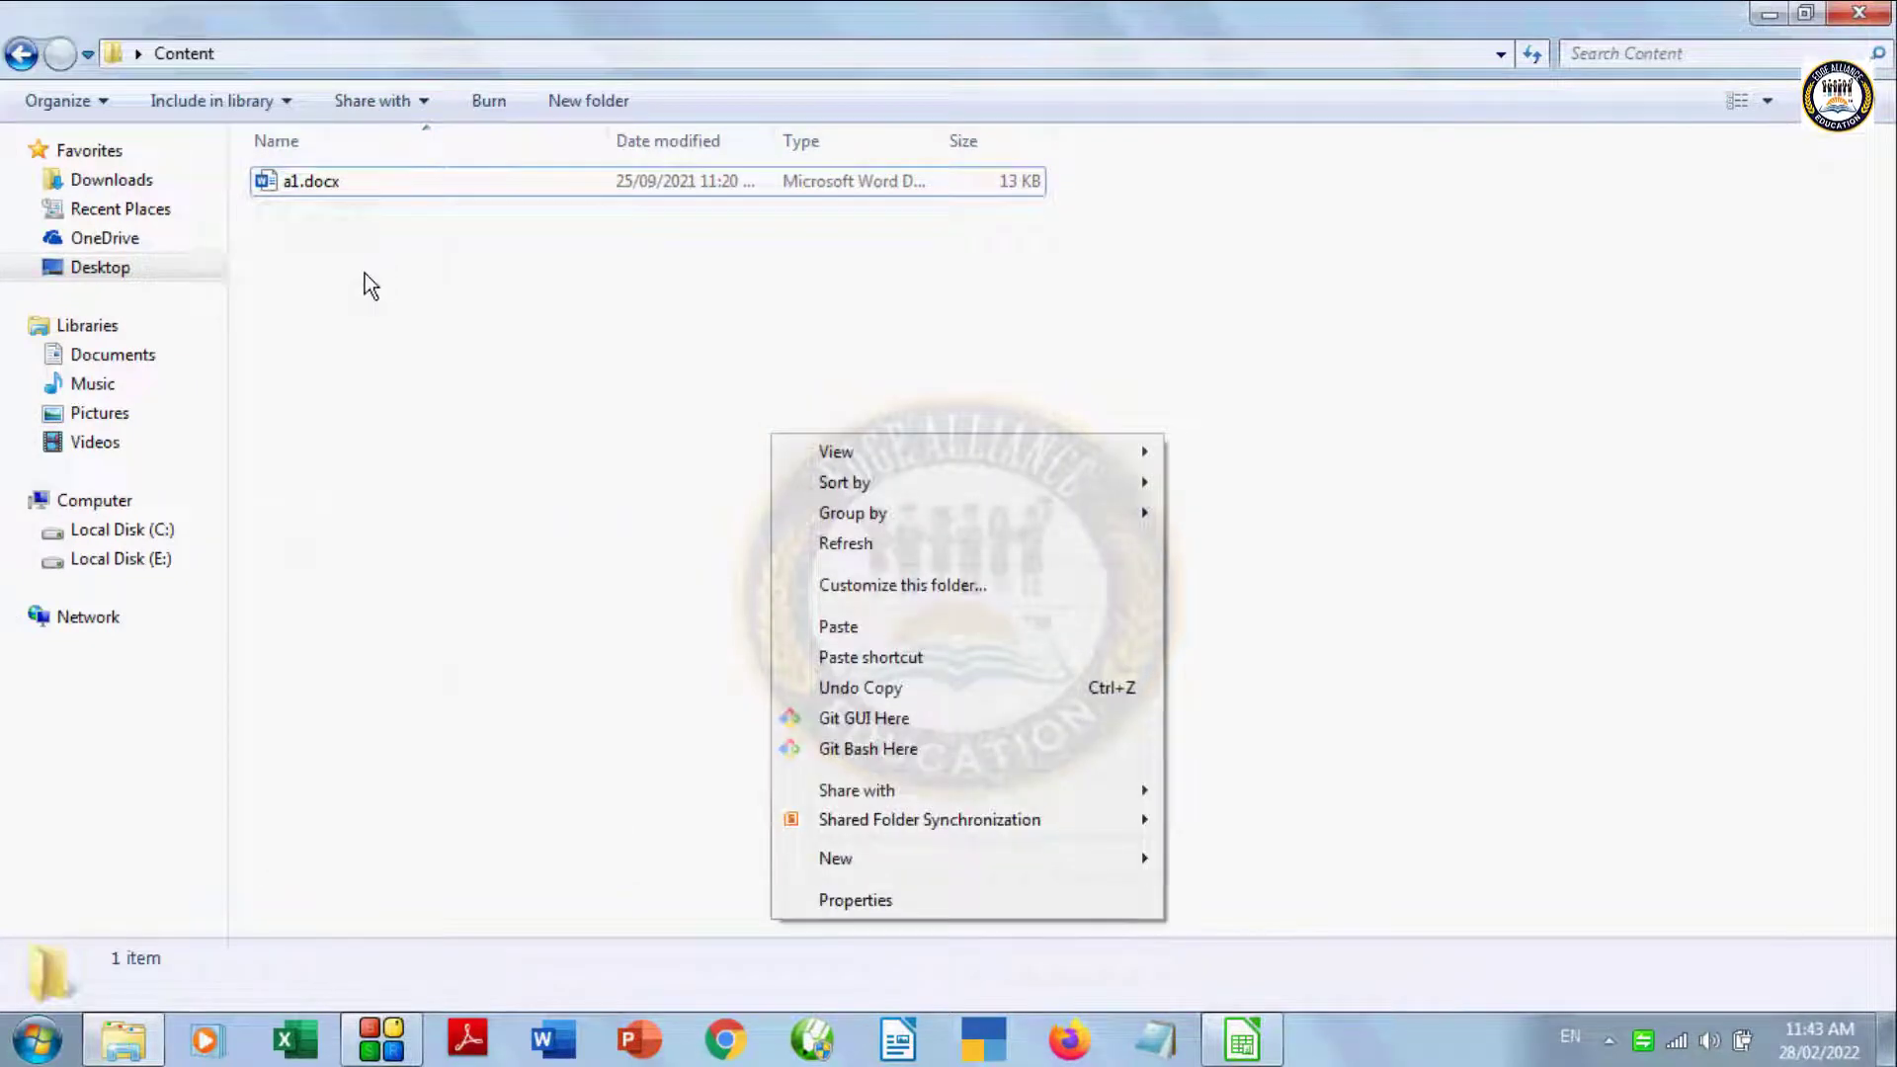
left_click(336, 310)
right_click(332, 318)
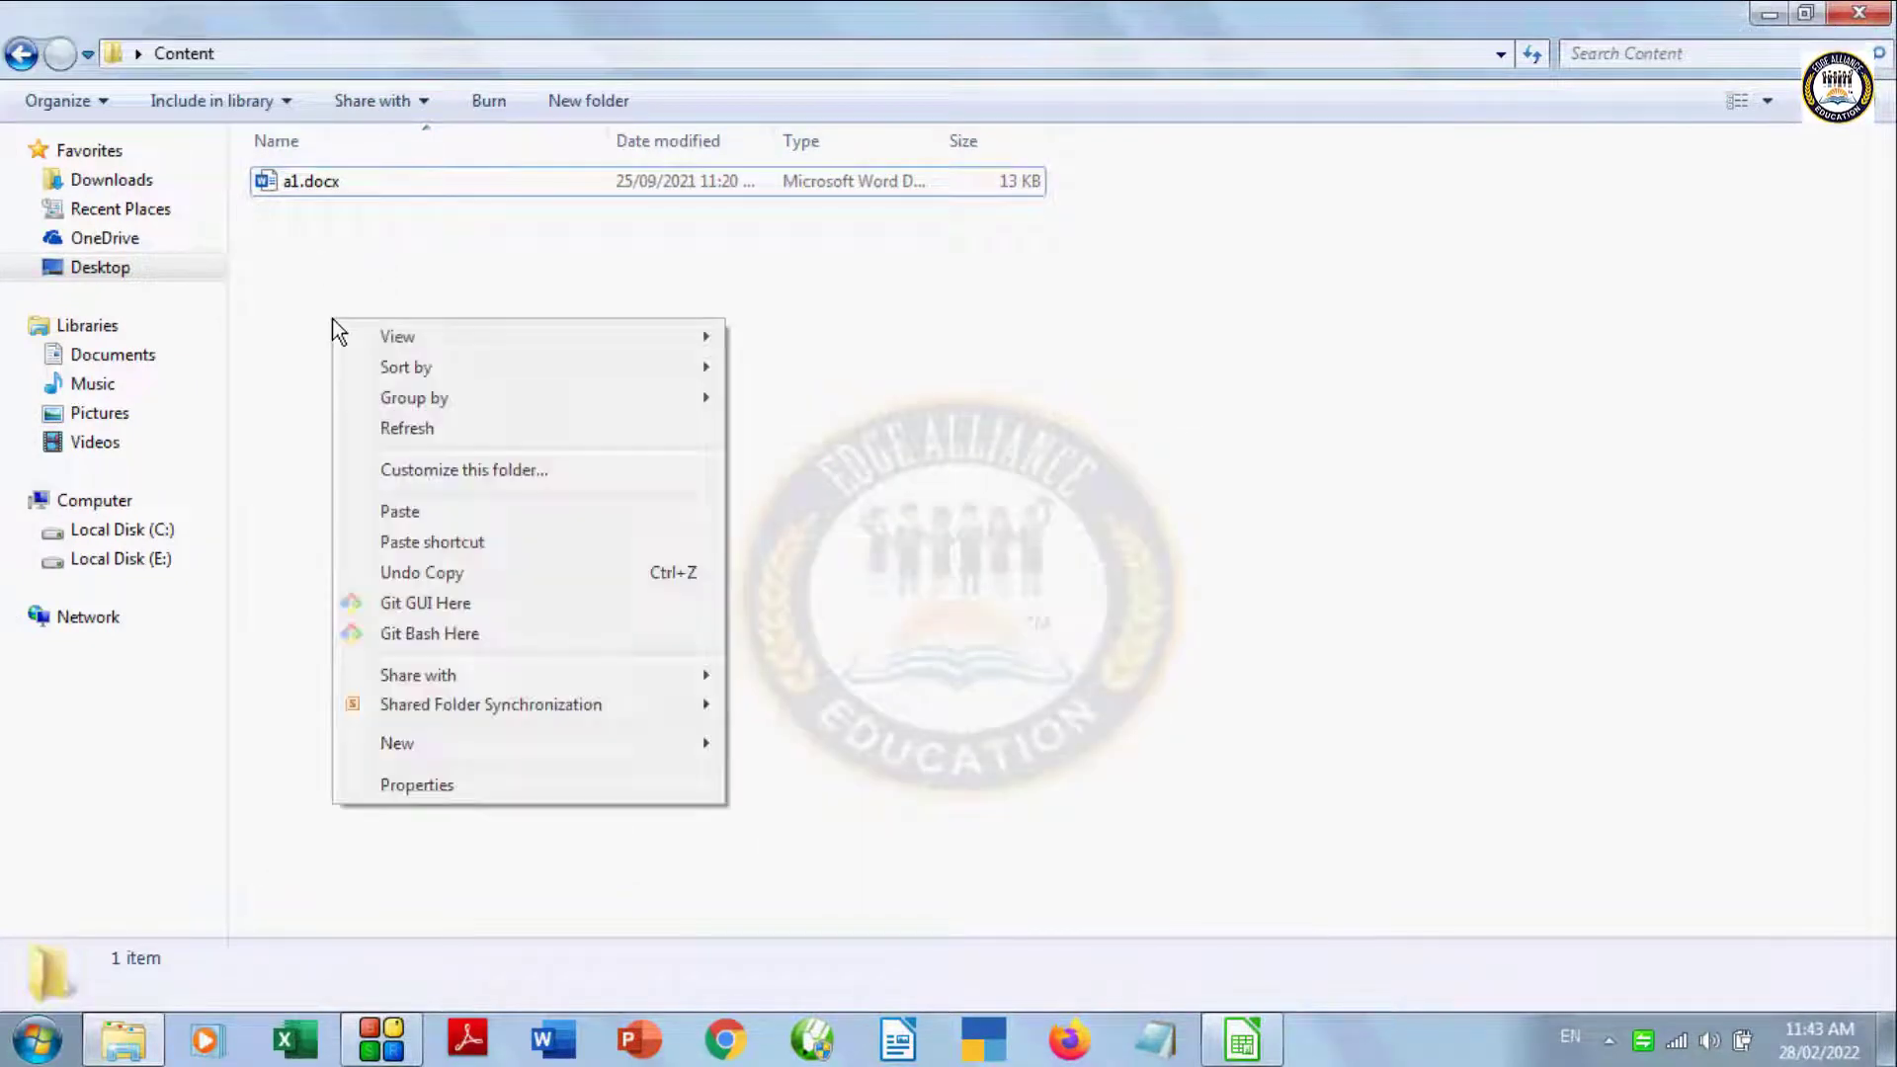
left_click(415, 514)
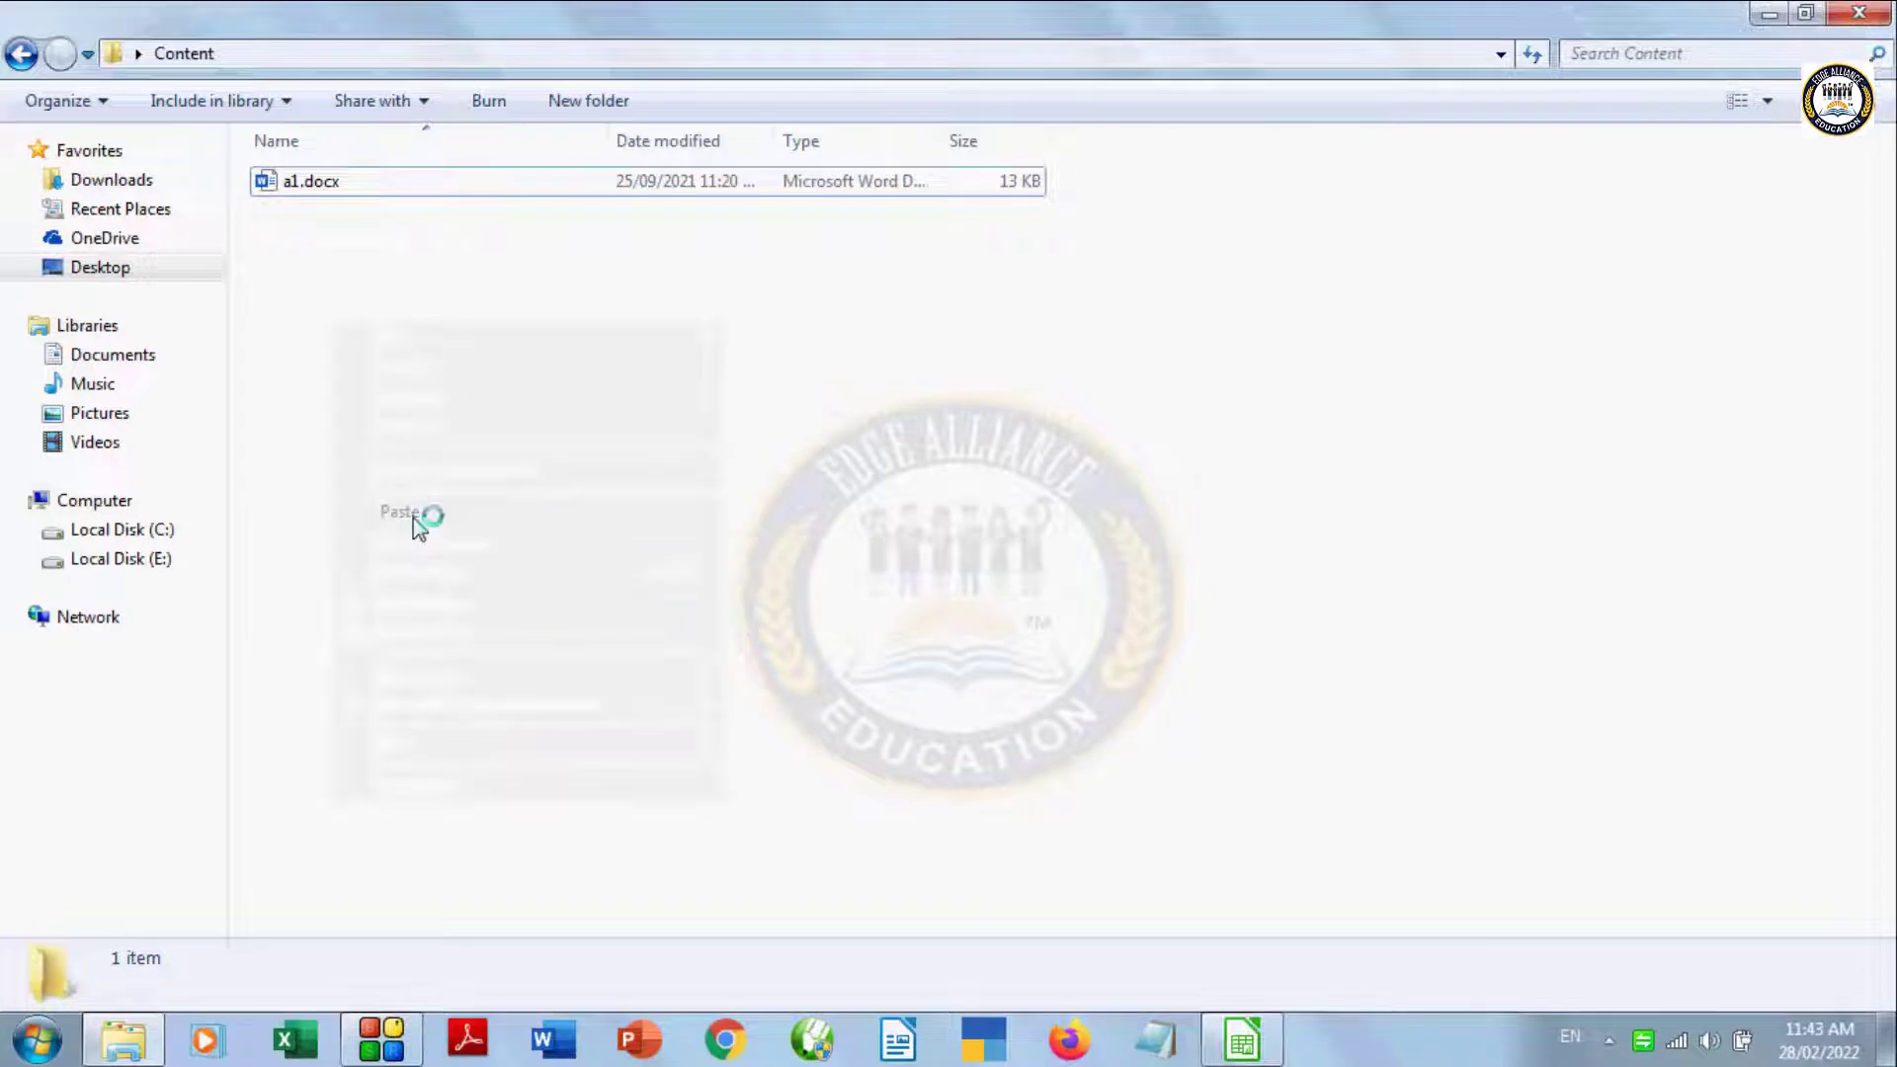
left_click(413, 450)
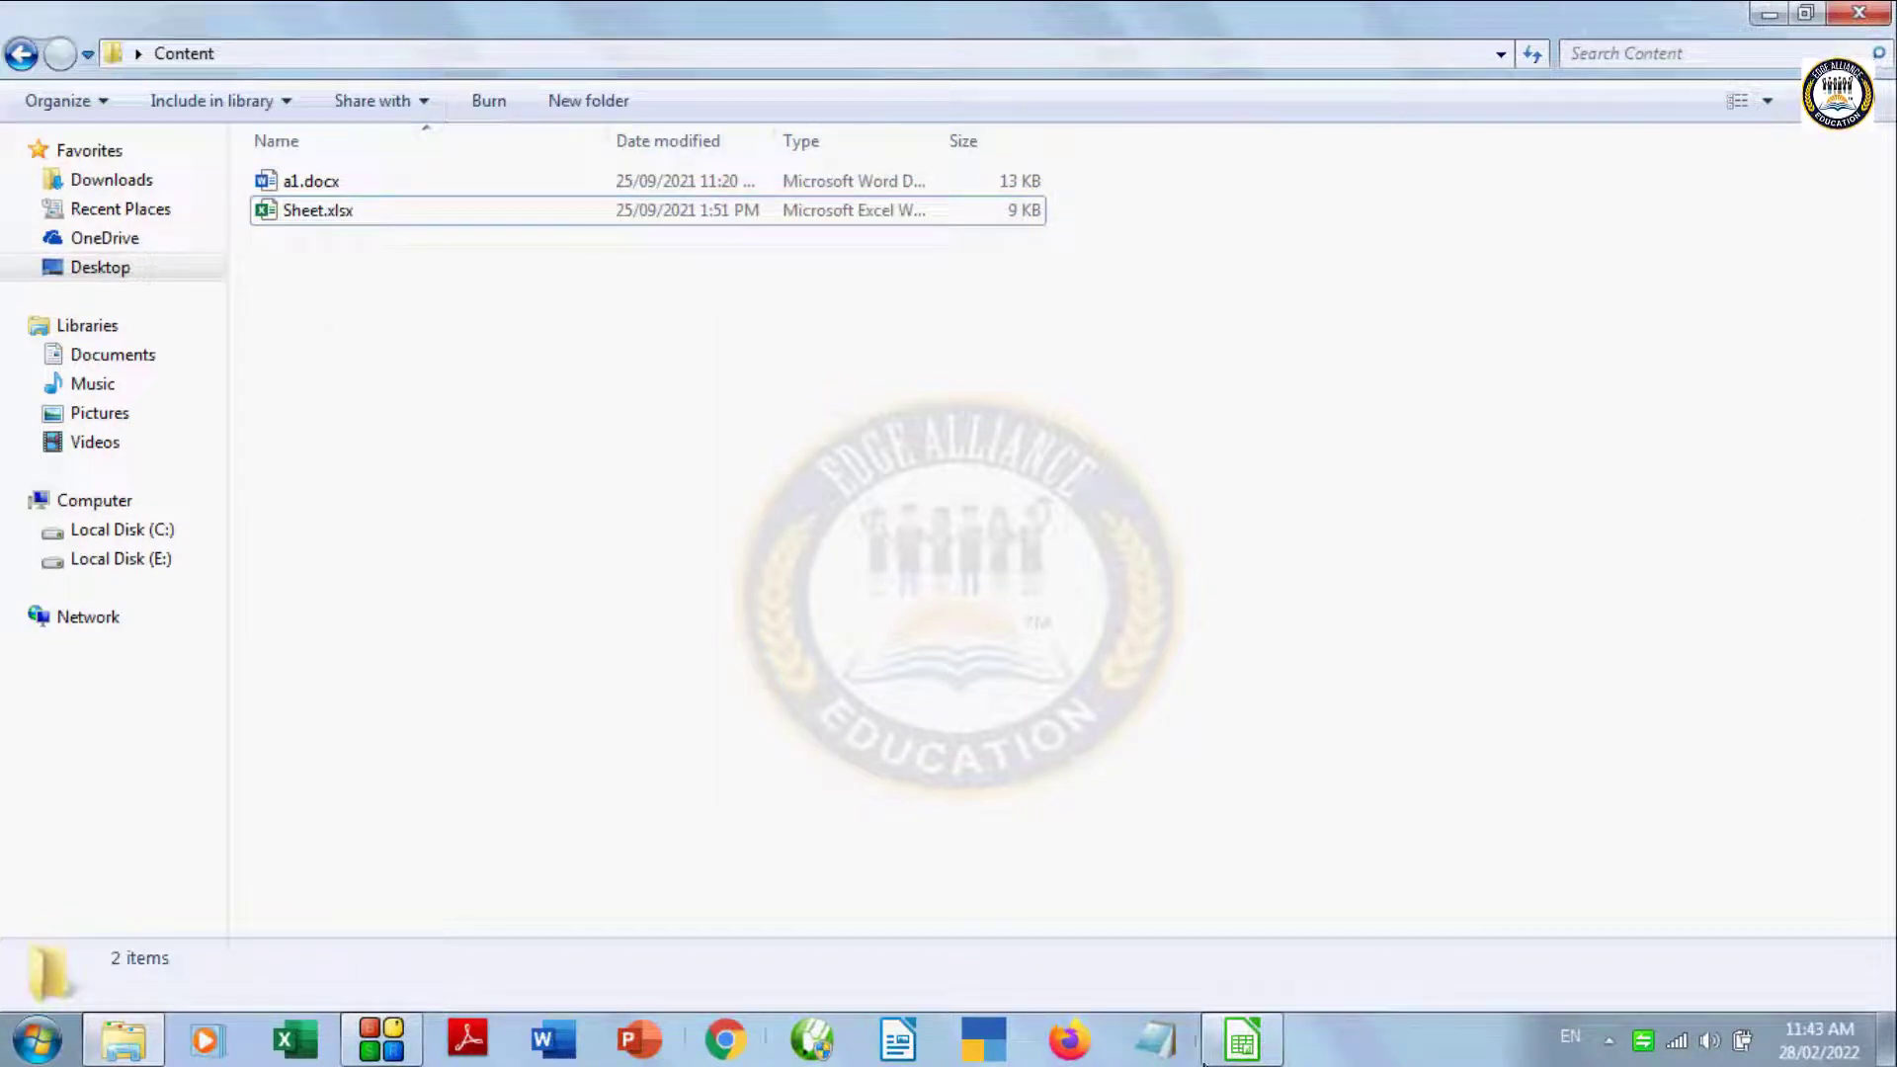
mouse_move(122, 529)
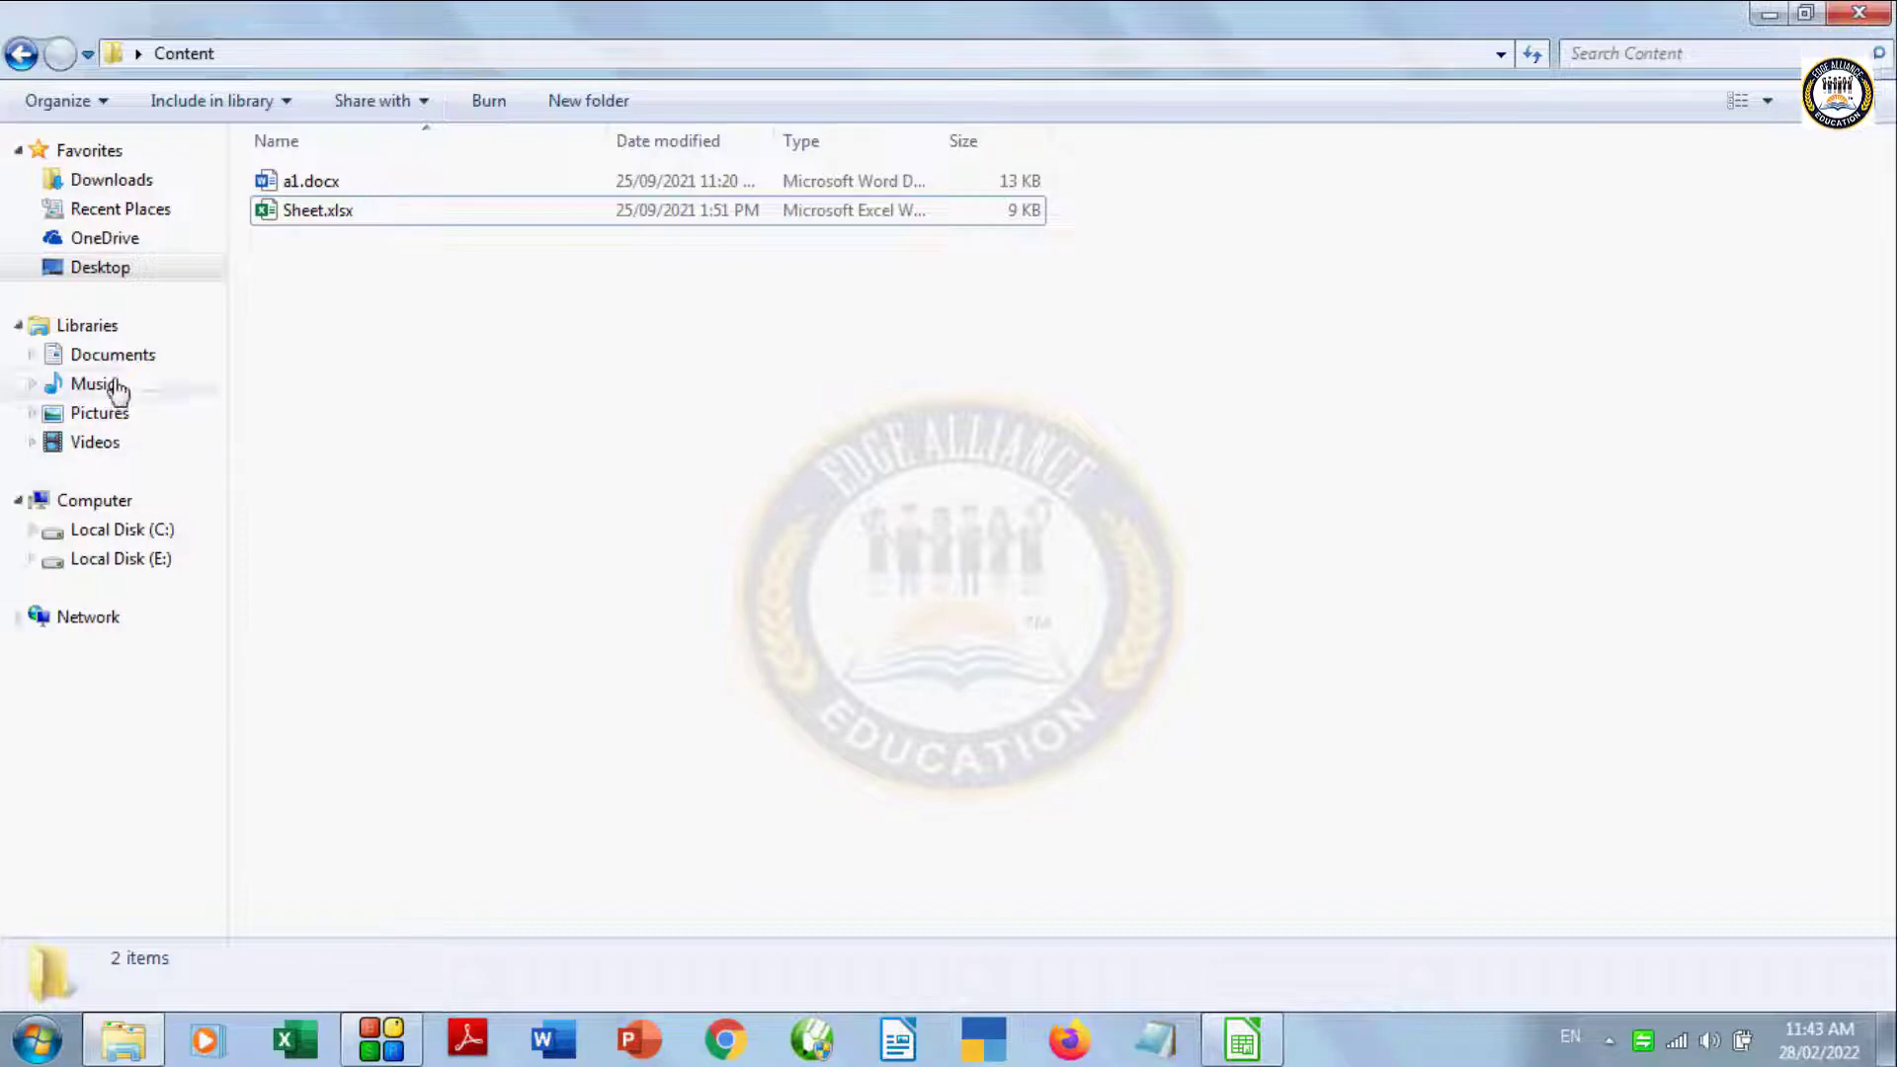
left_click(121, 355)
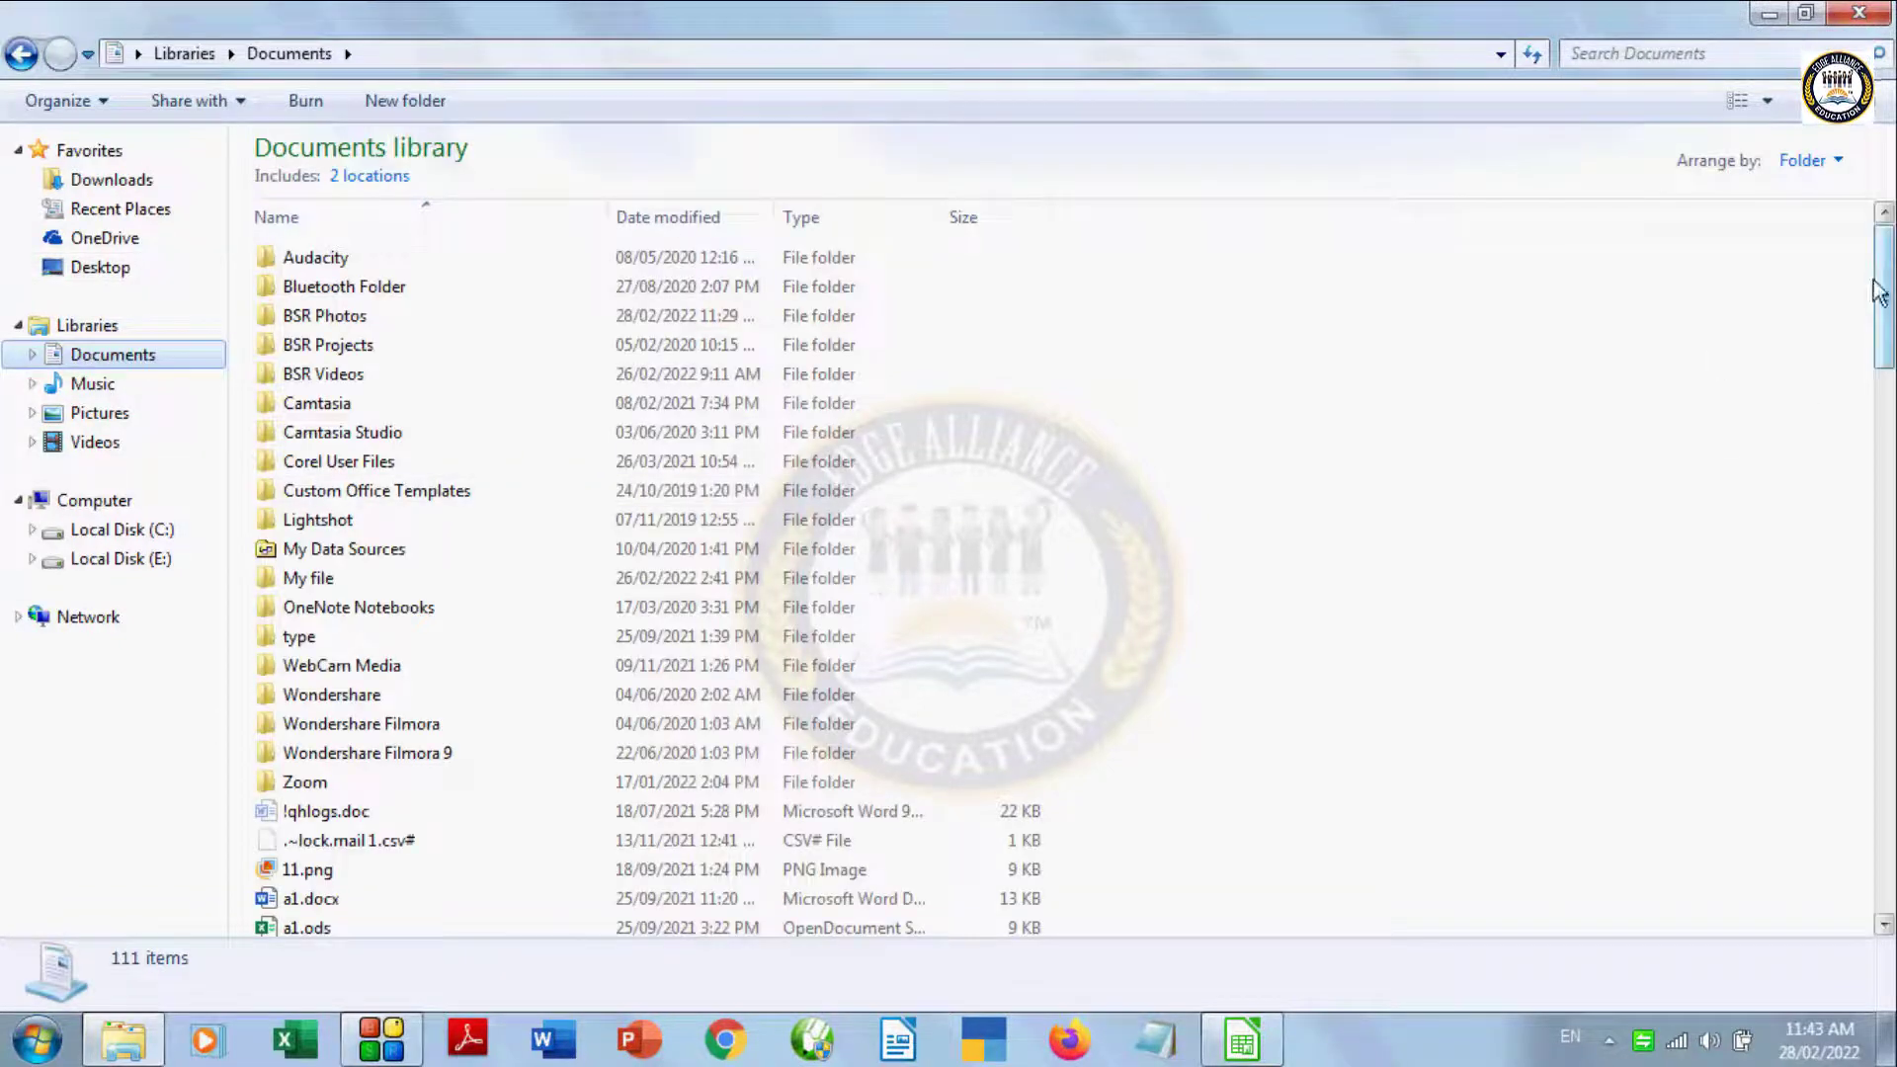
Step: Copy edge educations.pptx from the Documents library
left_click_drag(1884, 316, 1884, 564)
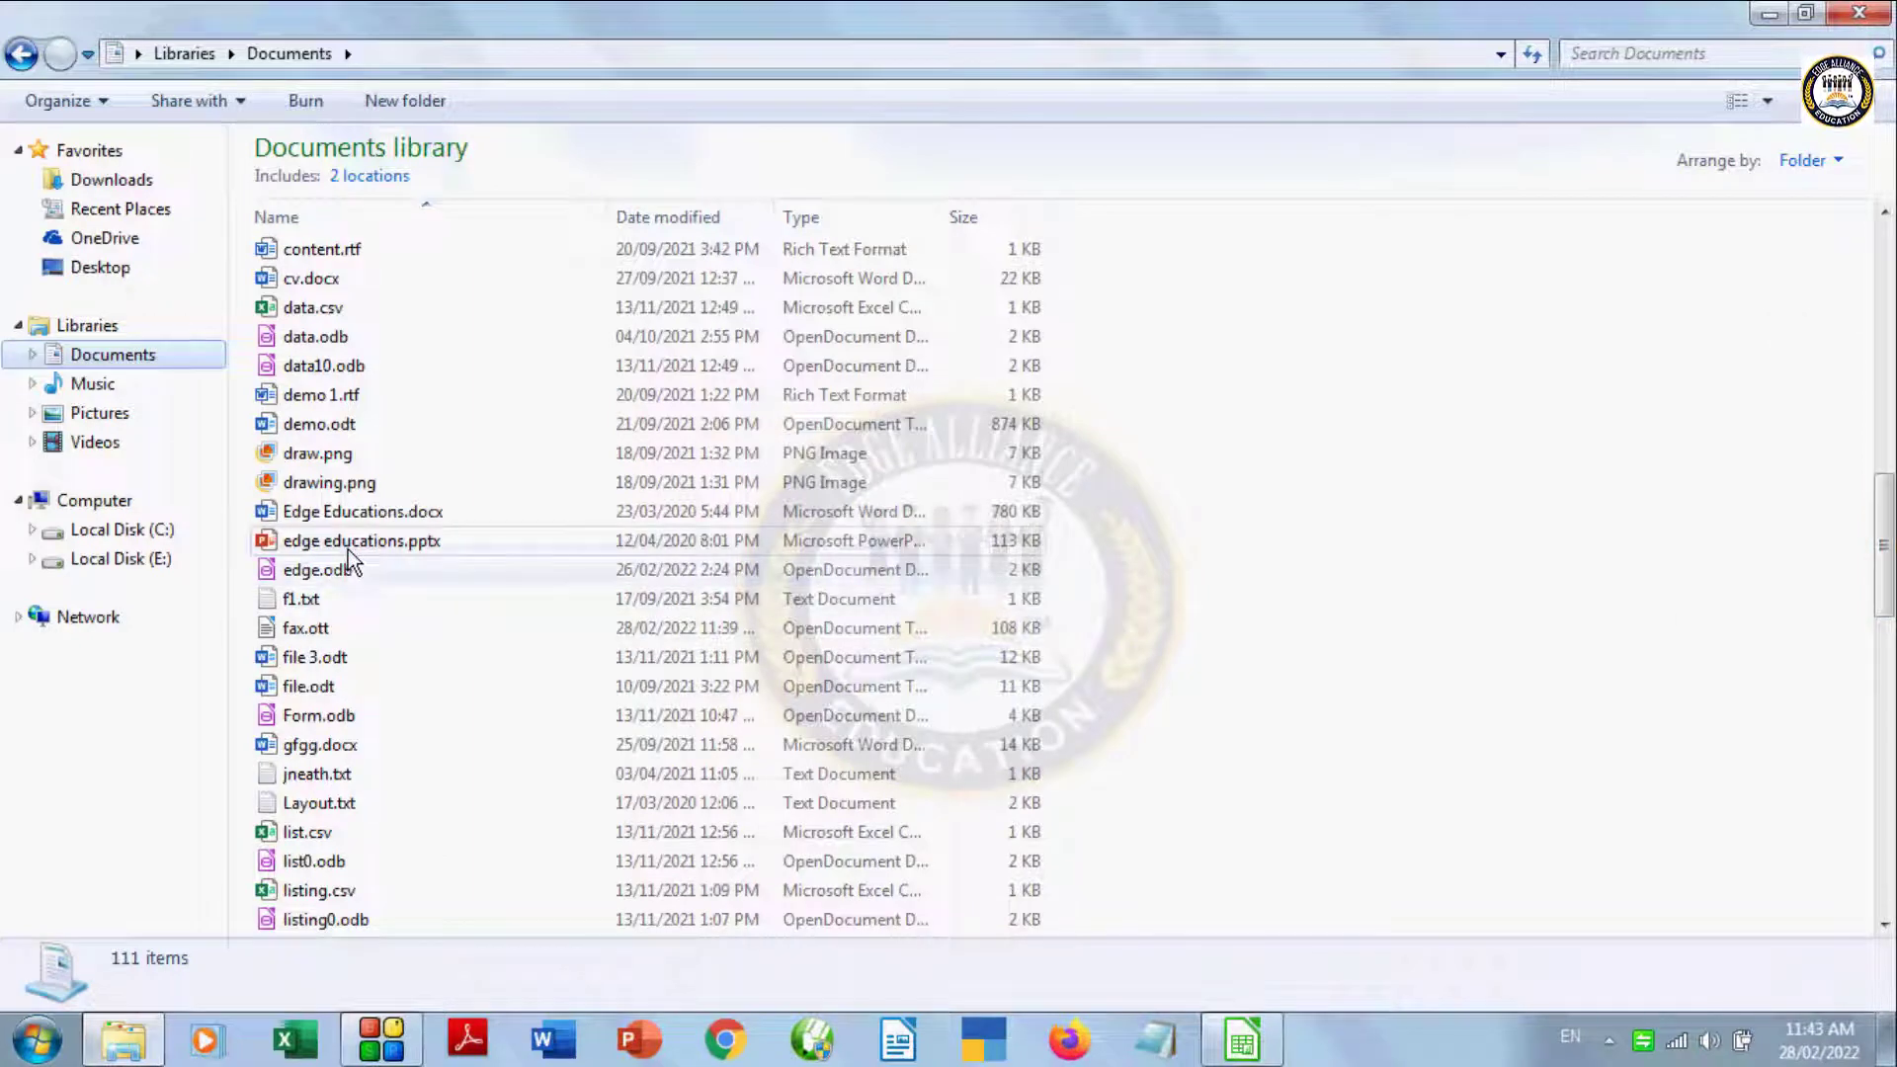
left_click(437, 549)
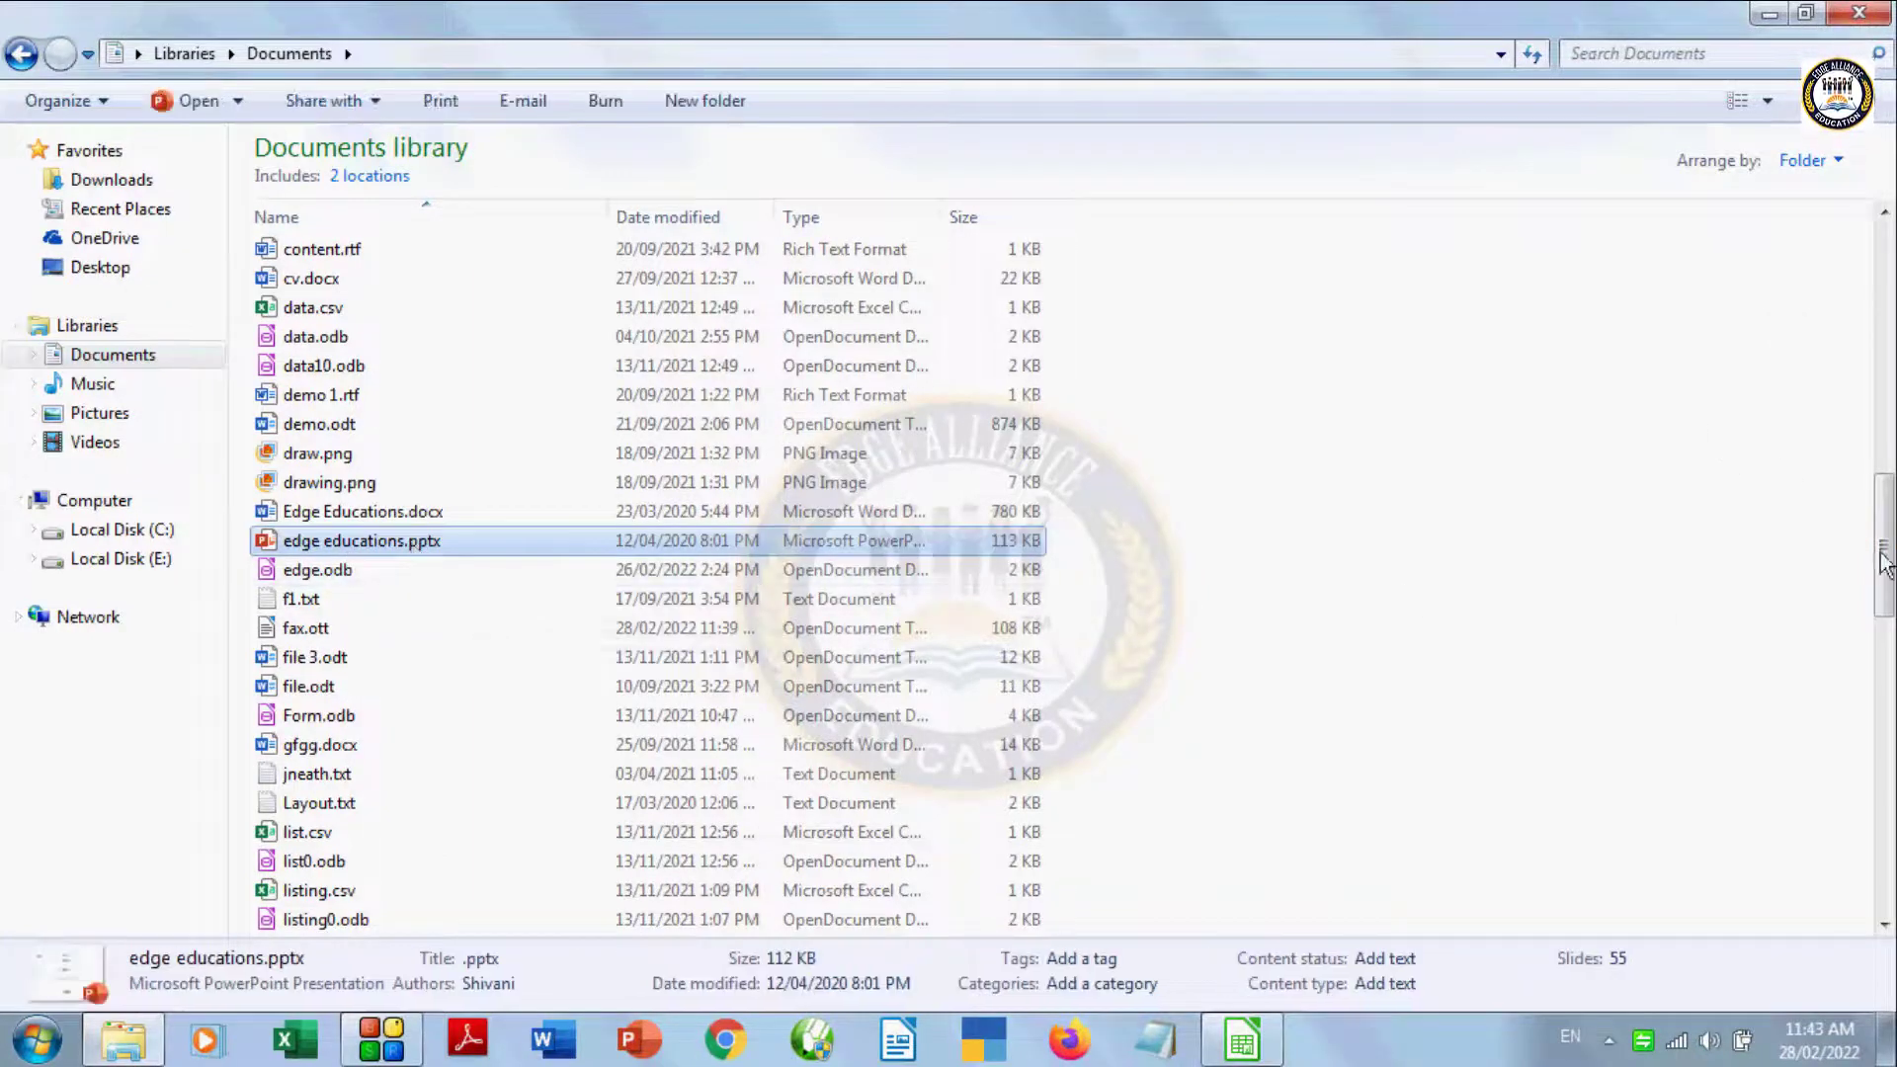
left_click_drag(1884, 561, 1891, 886)
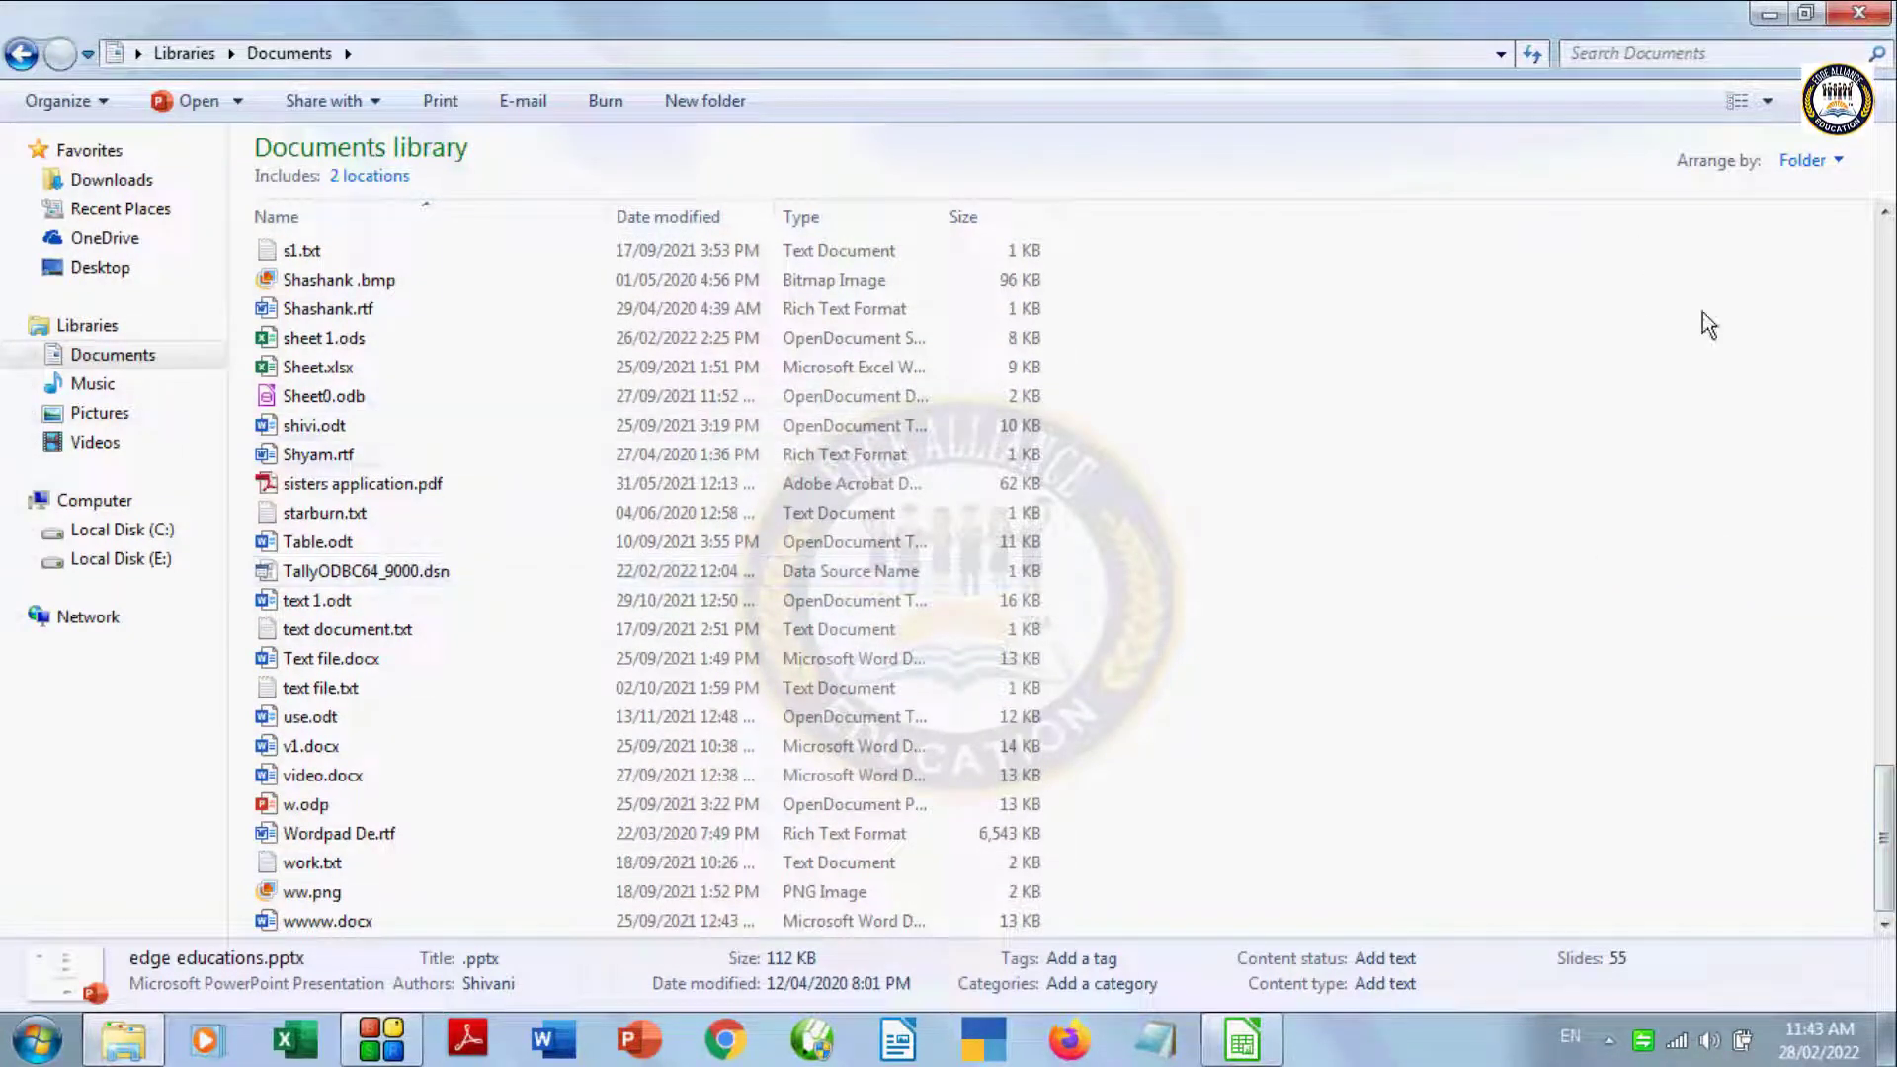
left_click_drag(1884, 820, 1822, 513)
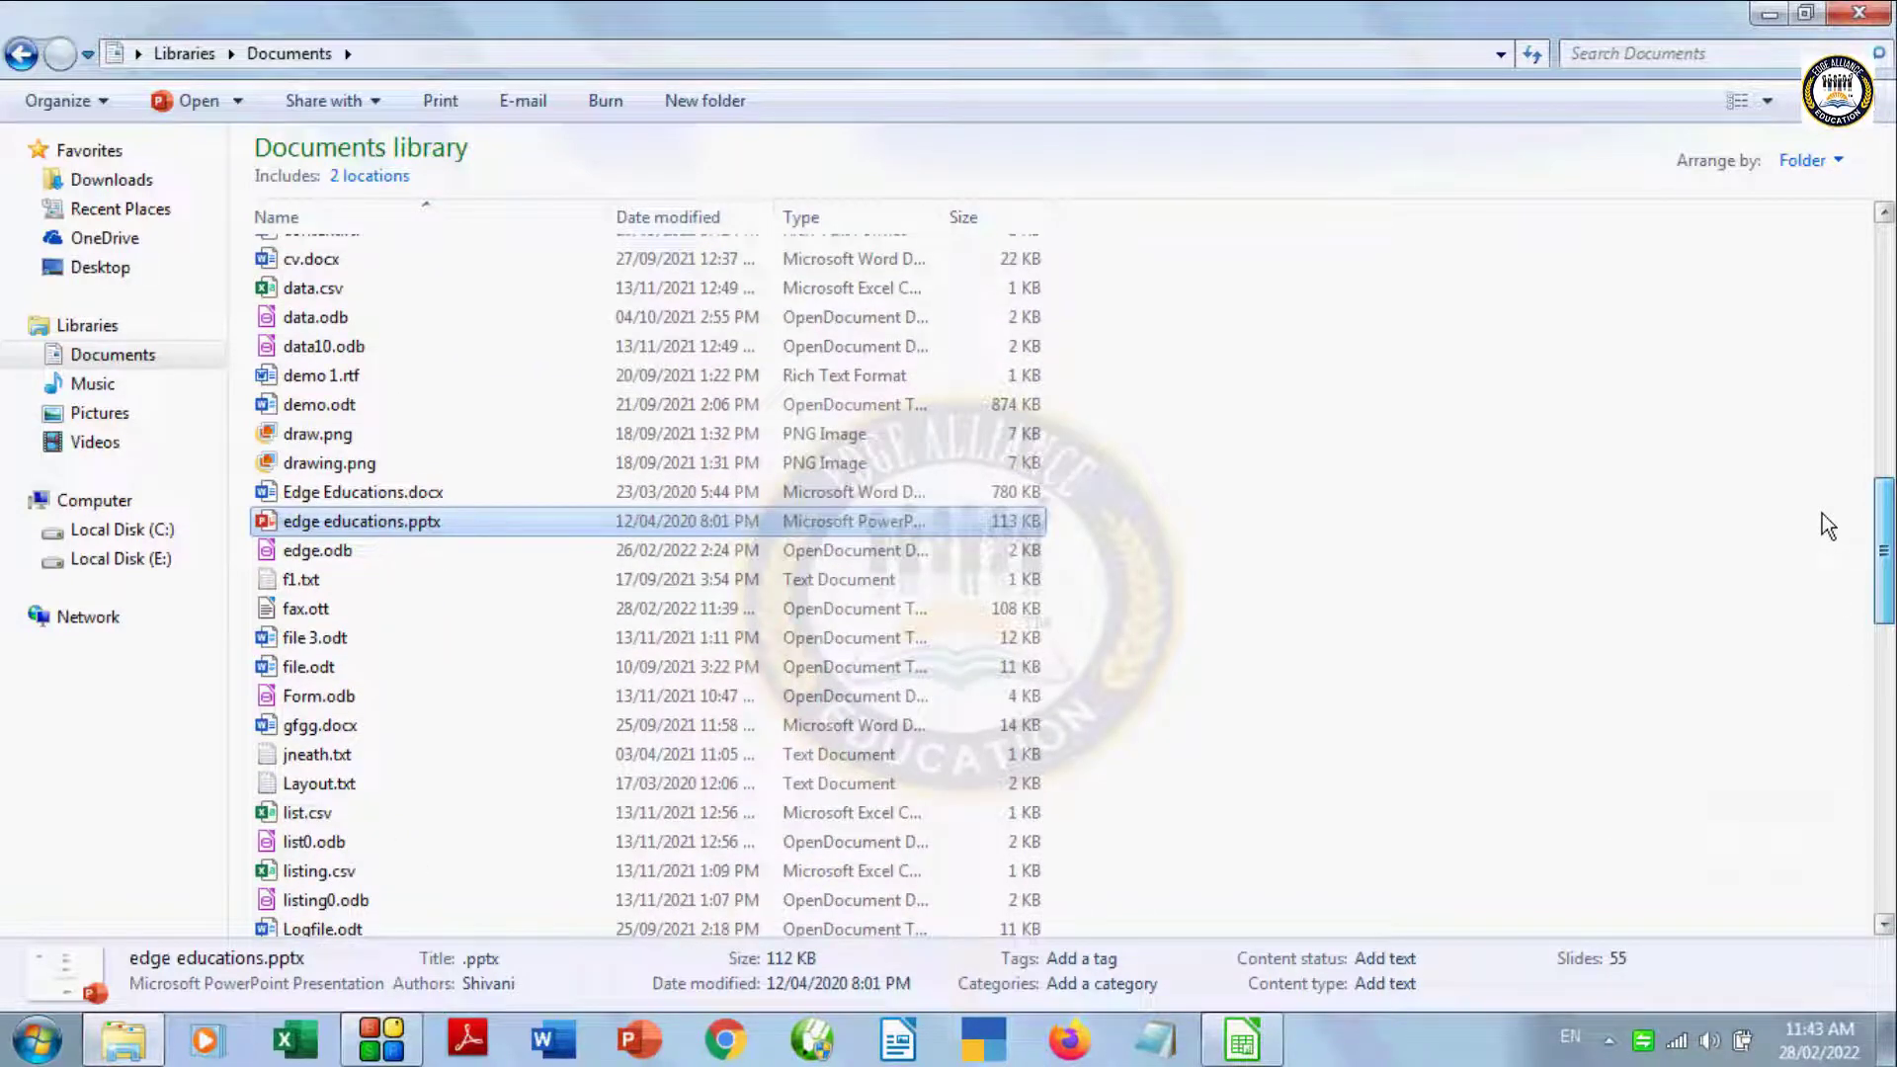
right_click(318, 518)
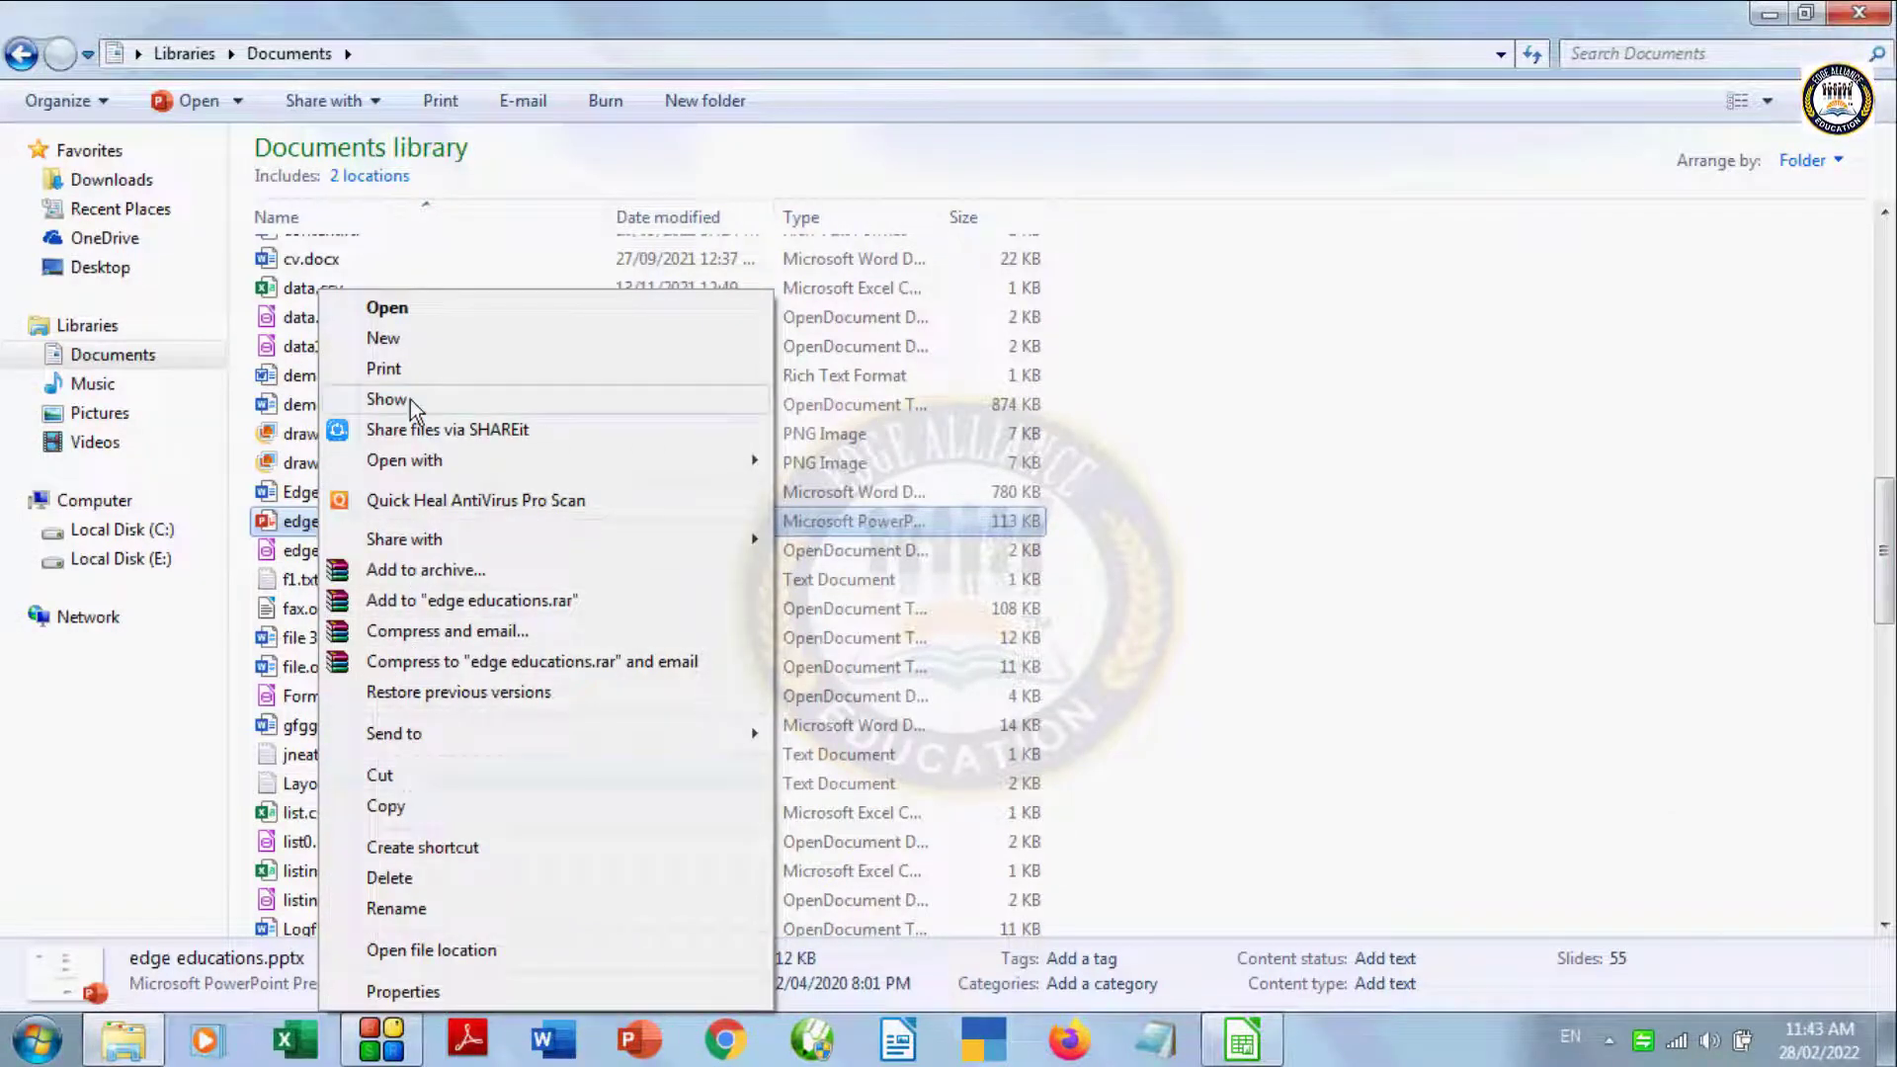
left_click(393, 810)
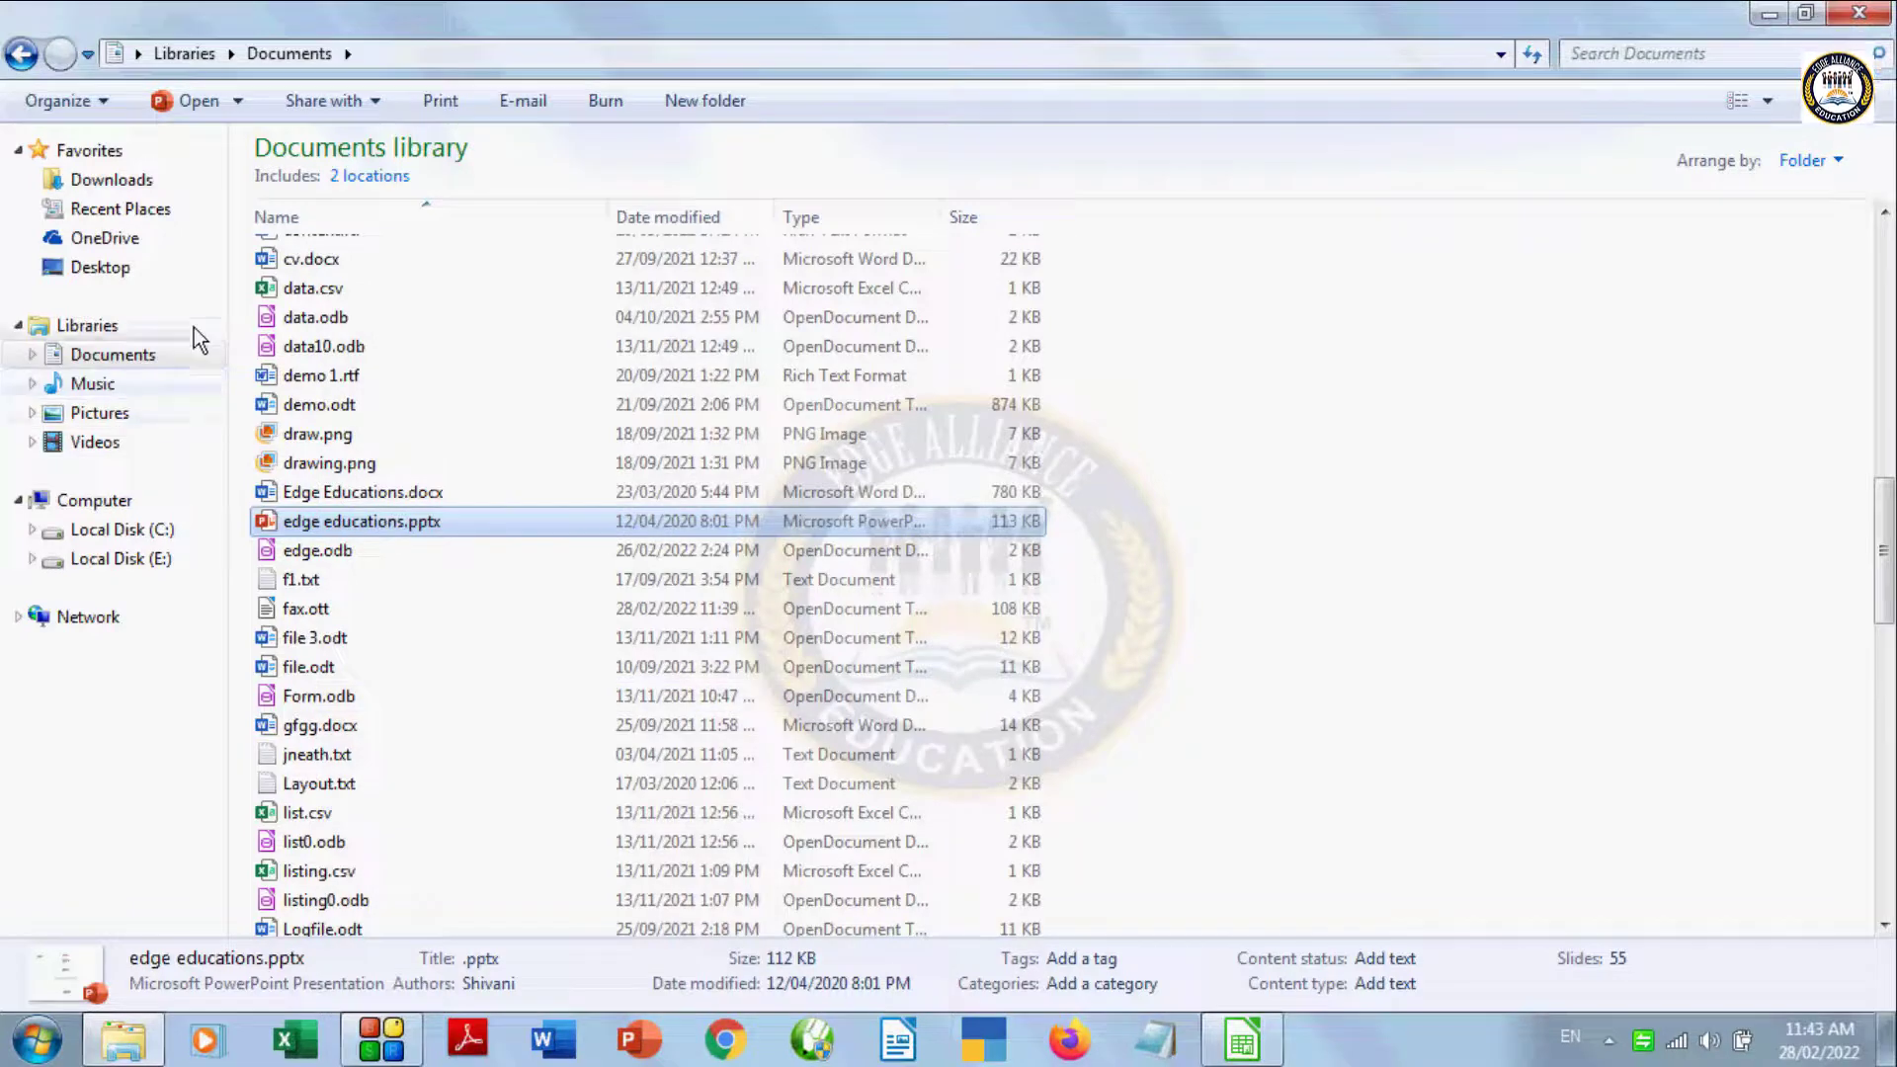
Step: Paste edge educations.pptx into Desktop\Content and close Windows Explorer
left_click(94, 267)
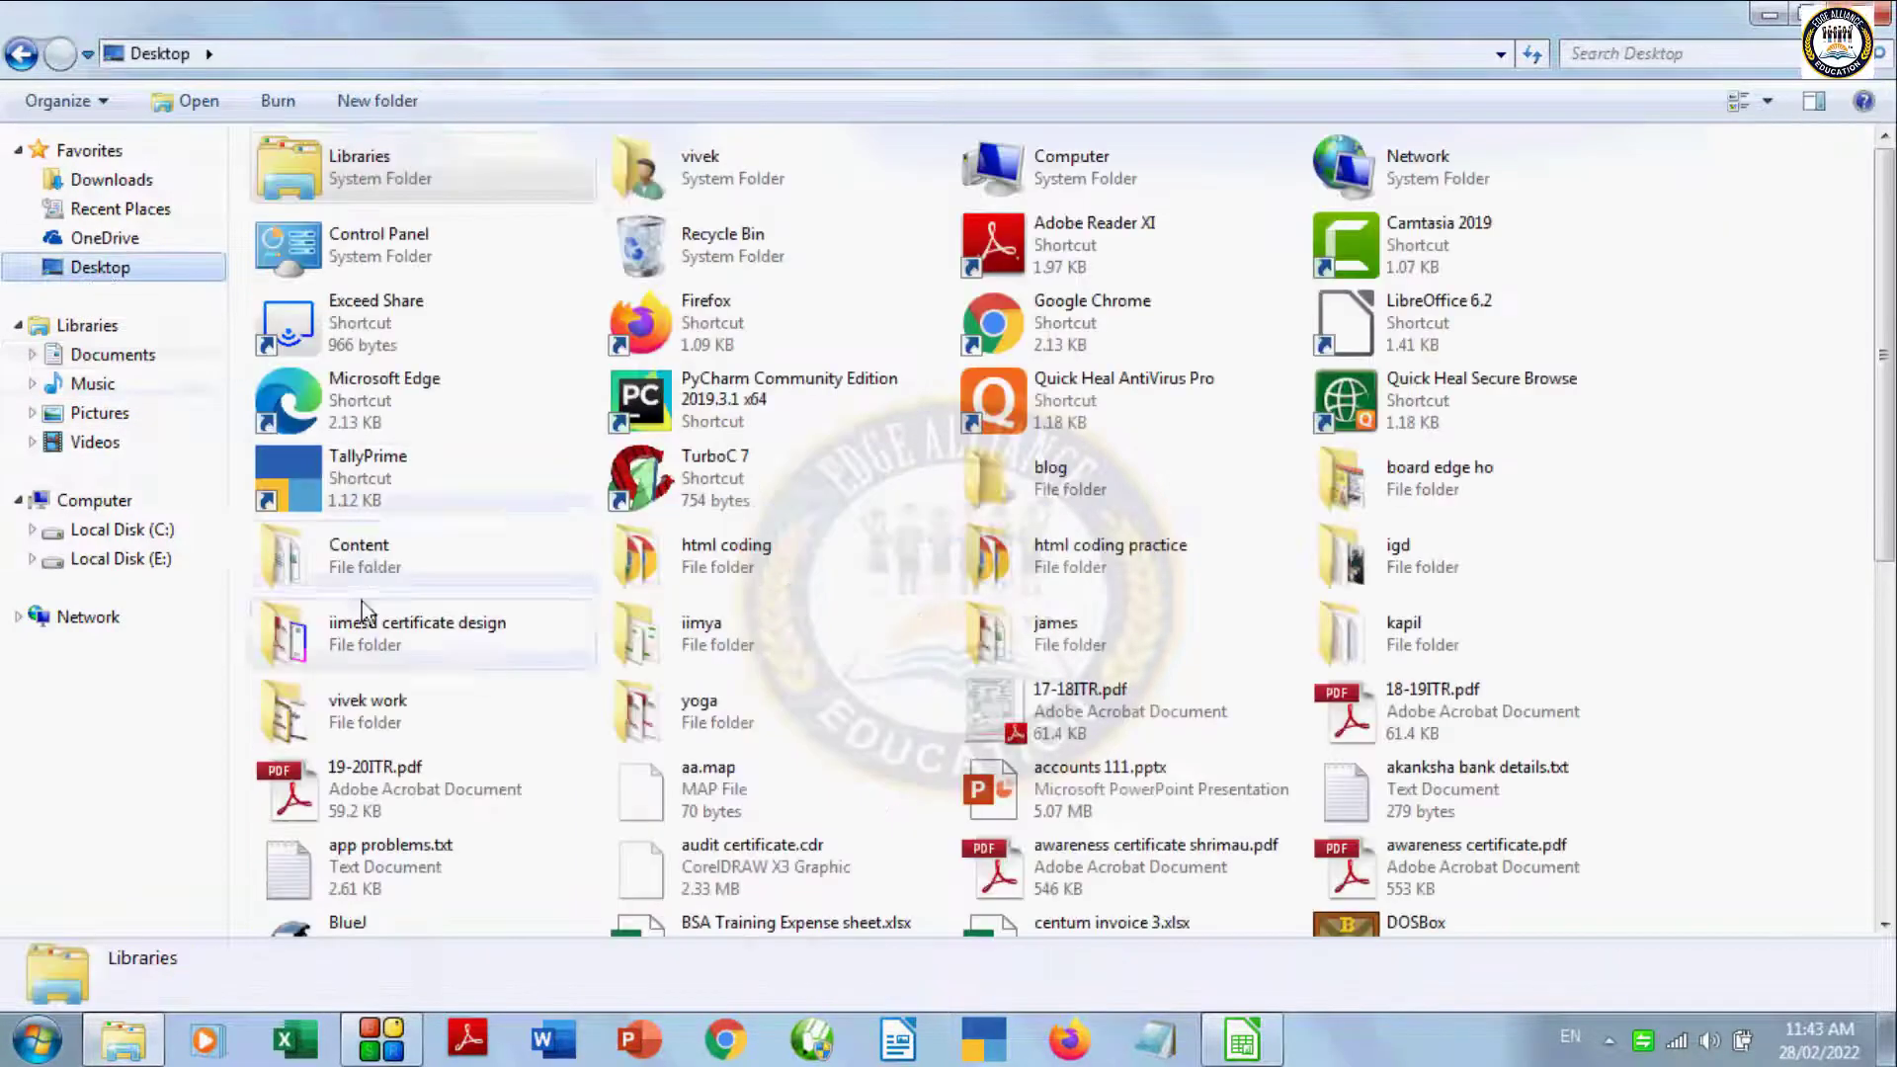
double_click(368, 578)
right_click(291, 241)
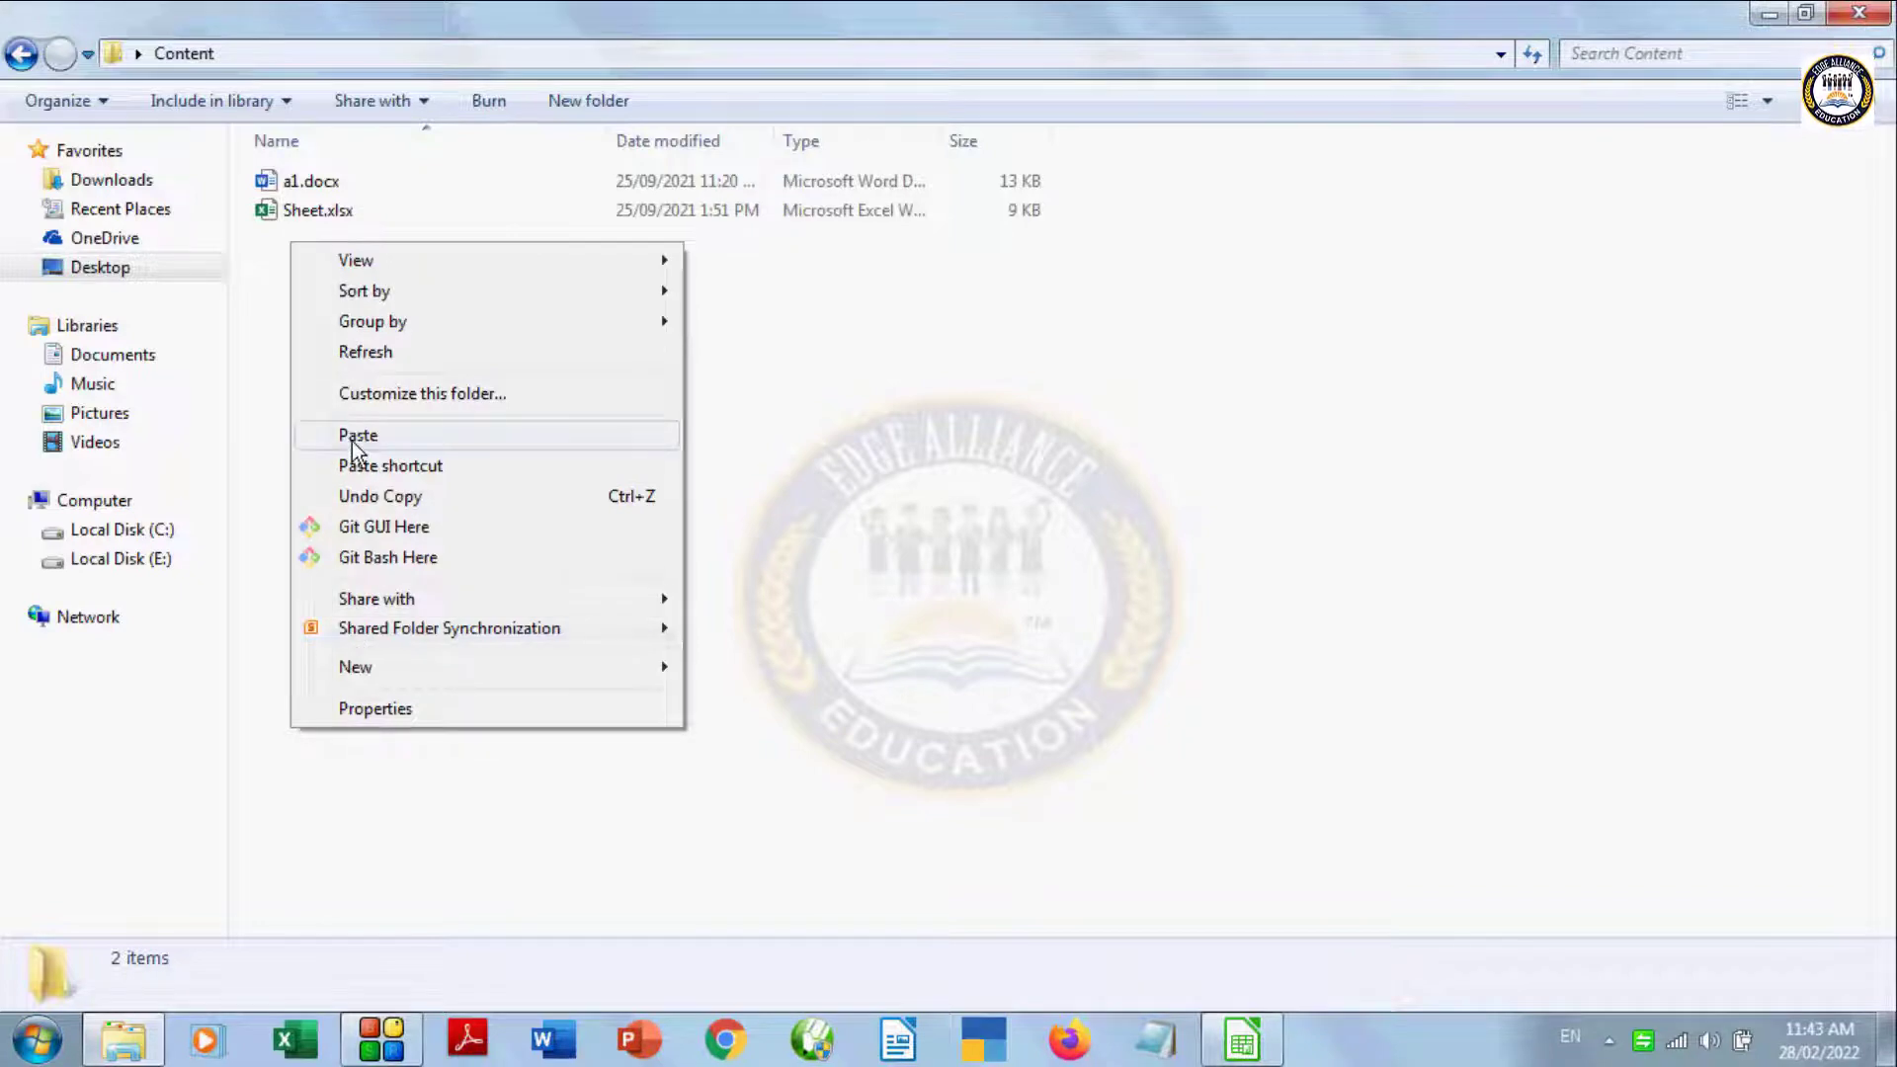
left_click(353, 436)
left_click(337, 298)
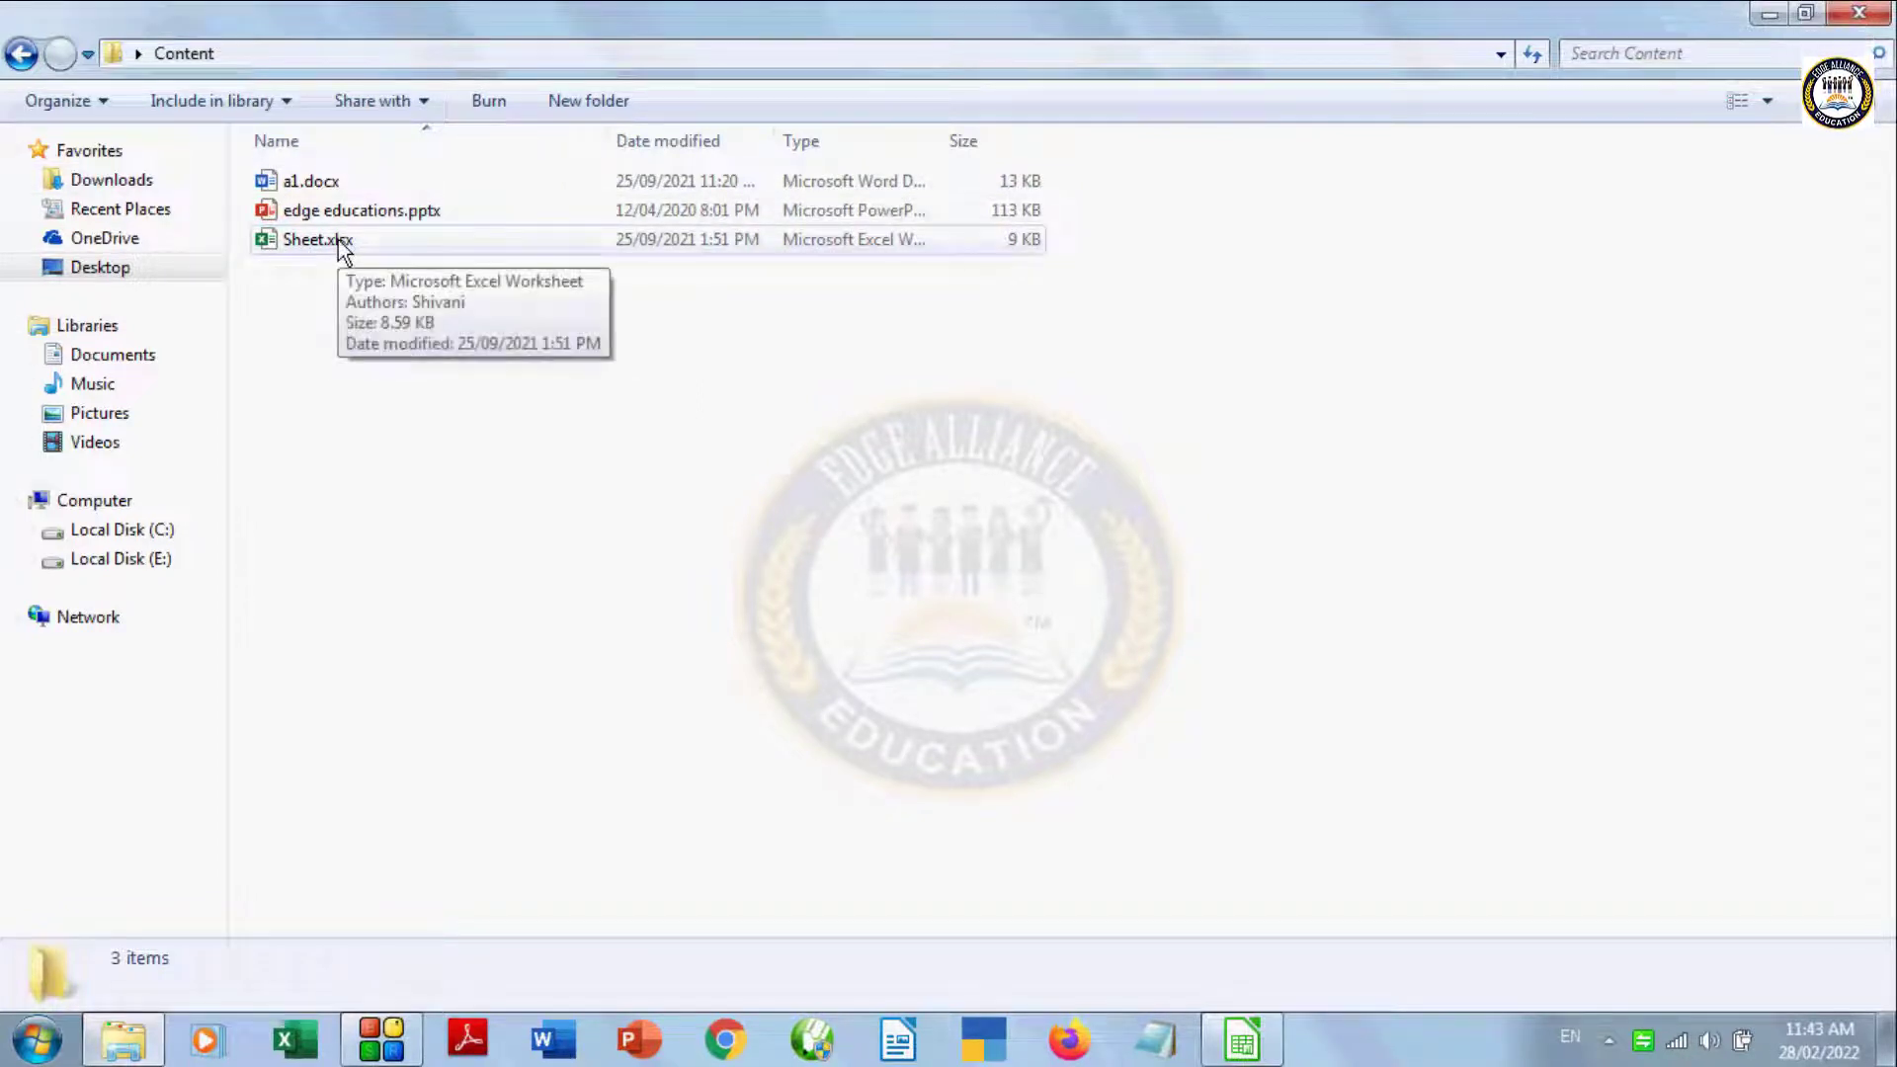
left_click(1858, 13)
Step: Start the Document Converter for Word, Excel and PowerPoint/Publisher documents and advance to Word settings
left_click(1241, 1039)
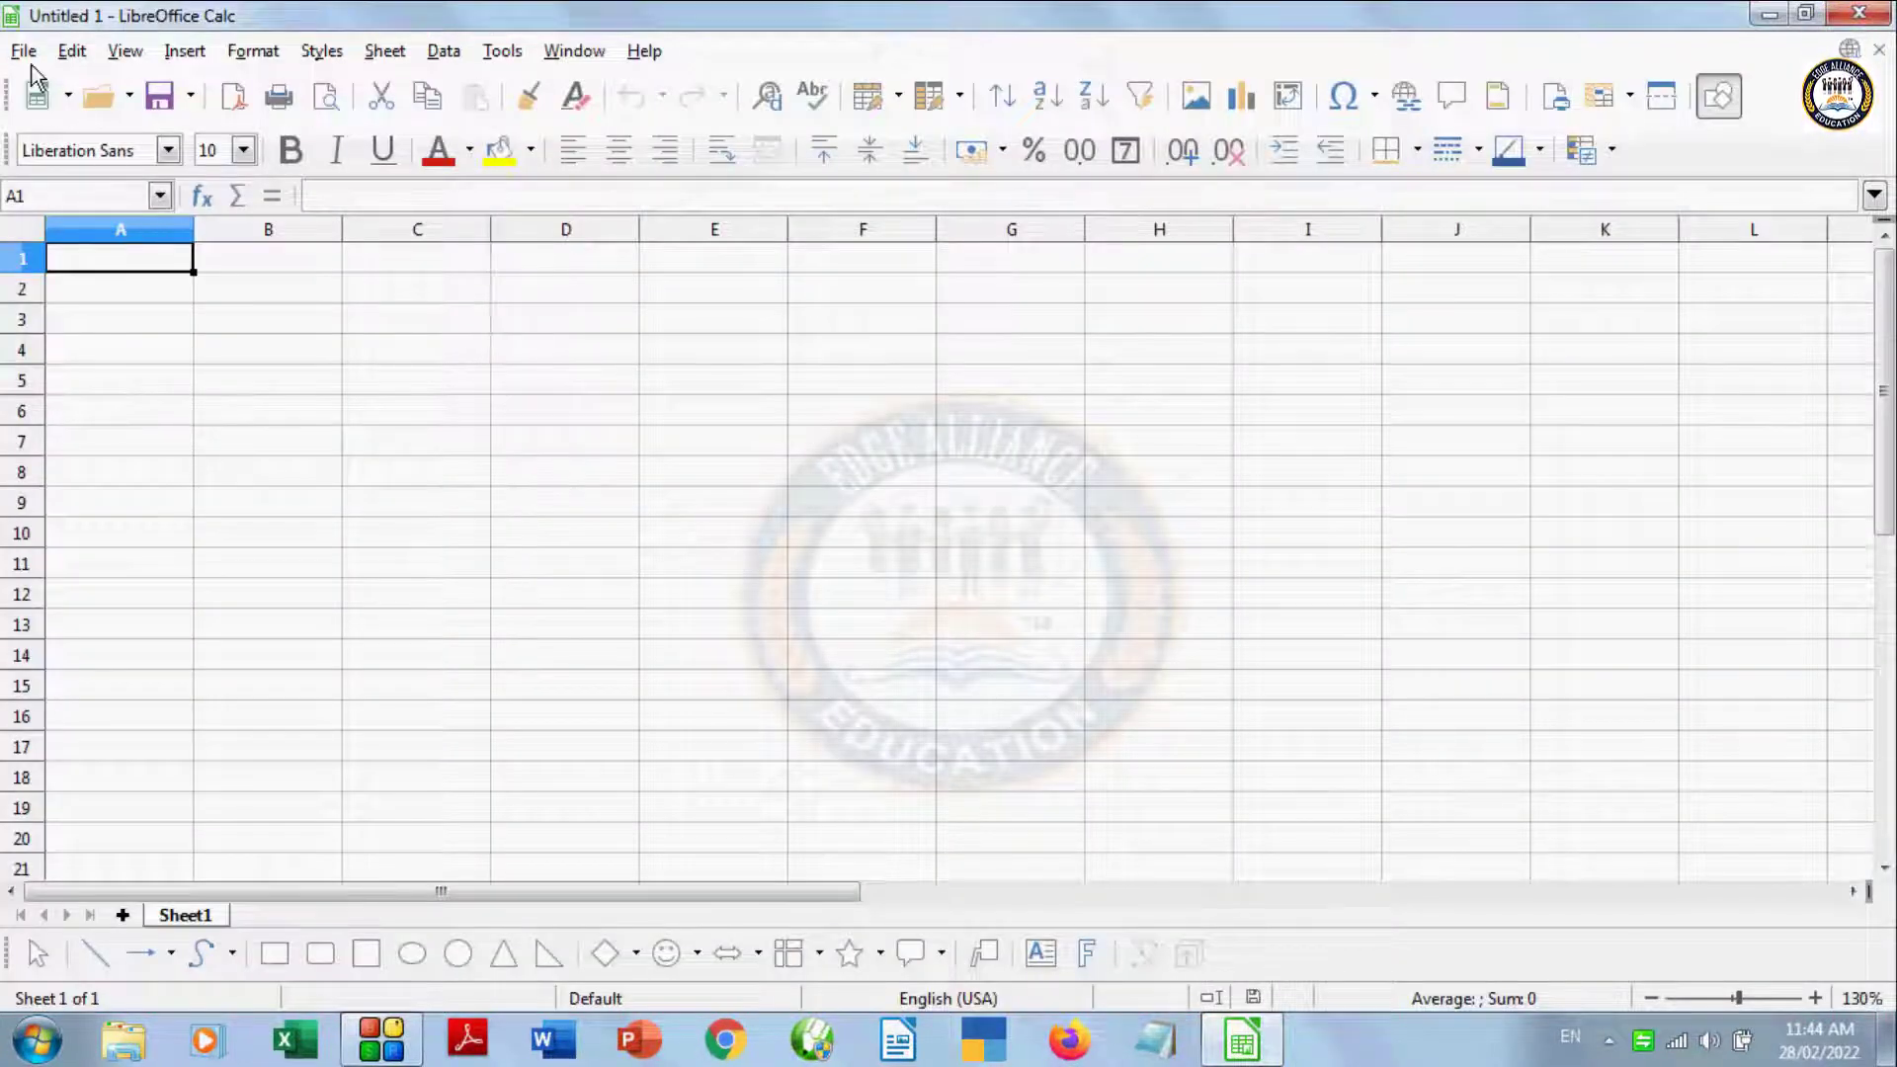
left_click(24, 52)
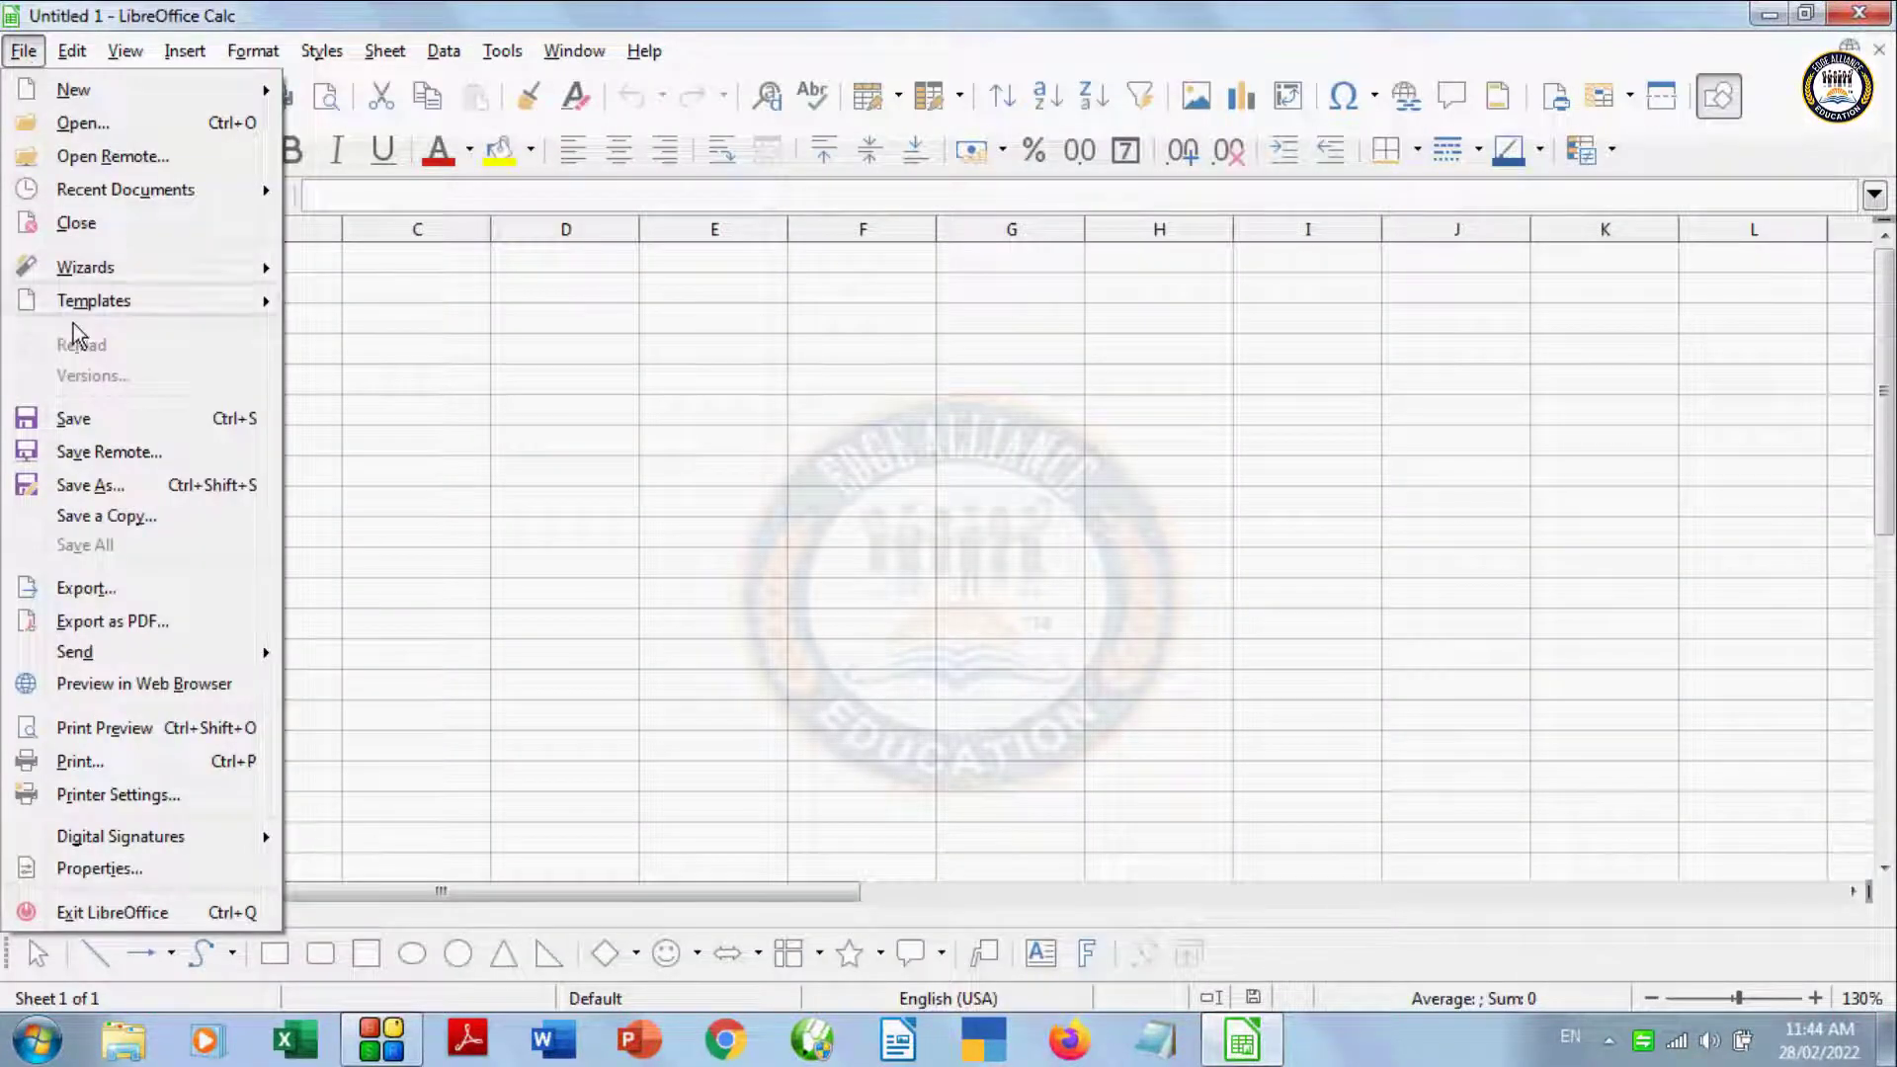
mouse_move(85, 267)
left_click(375, 364)
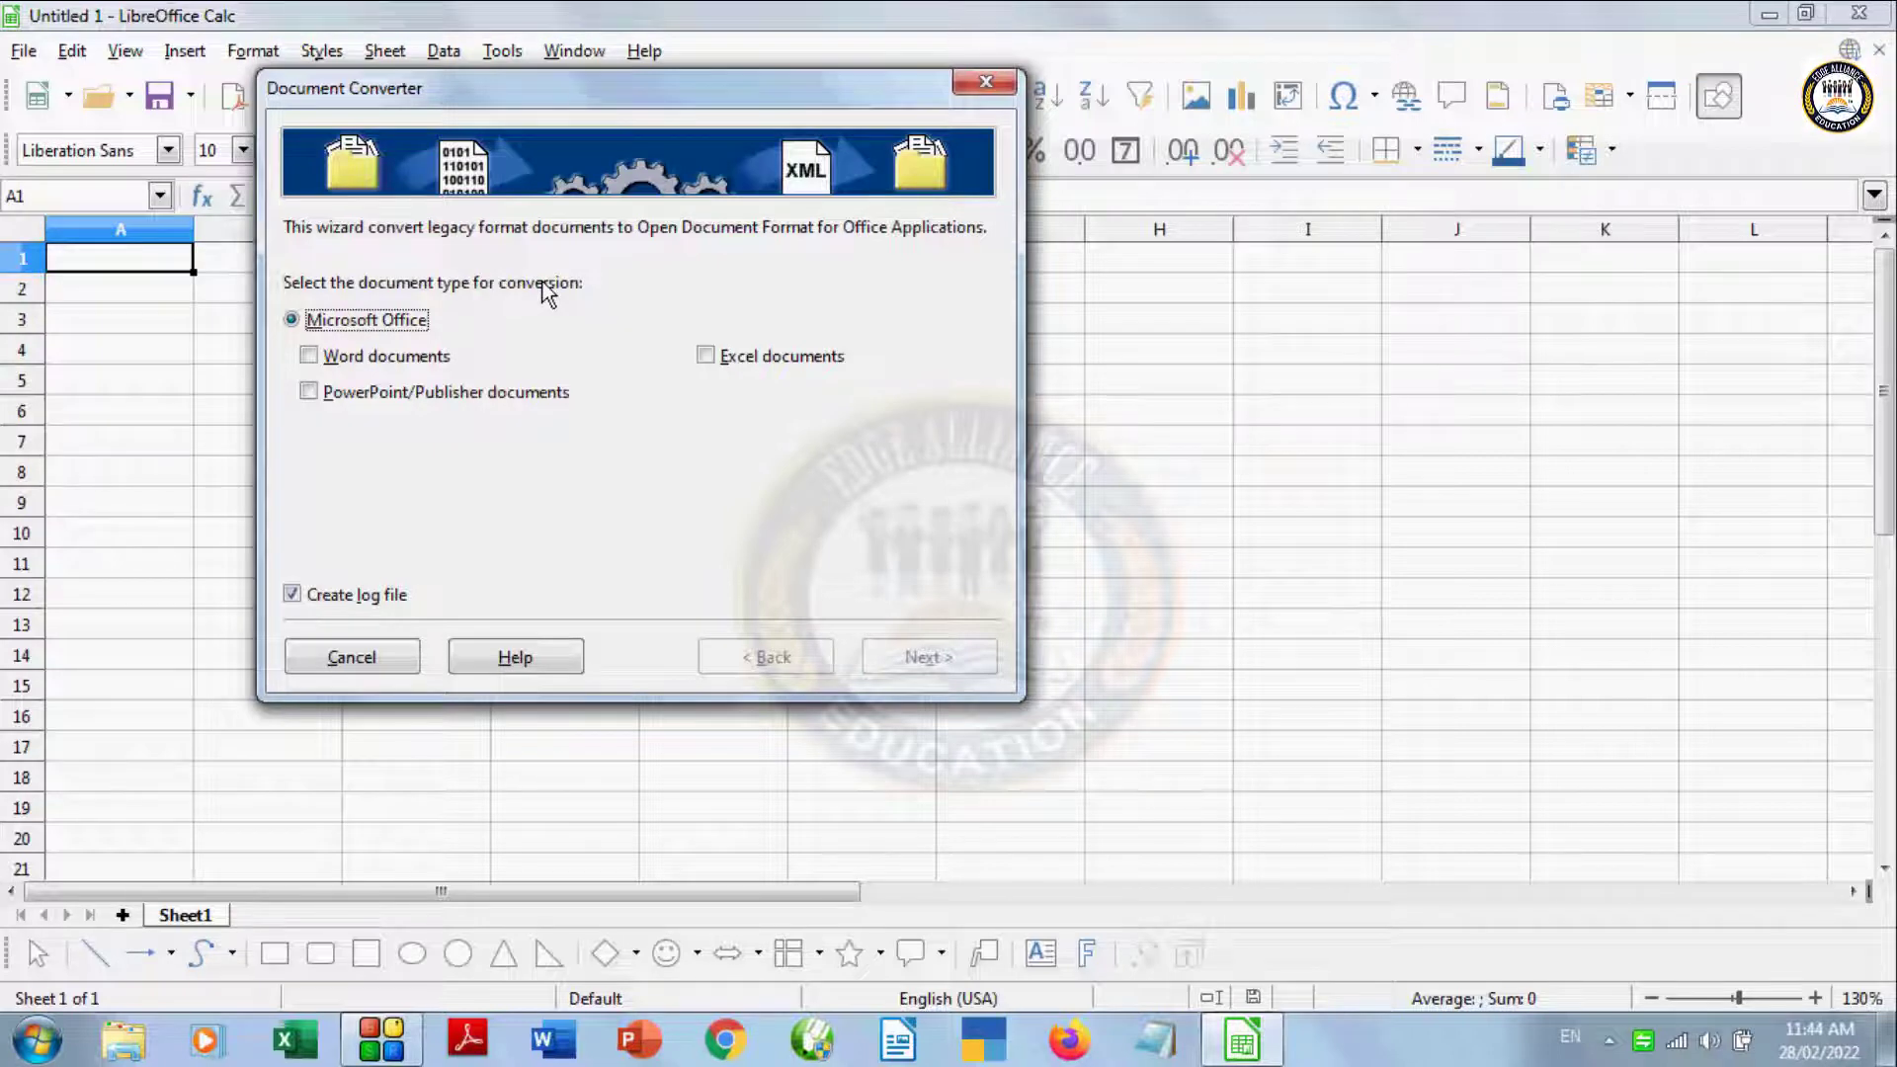
left_click(310, 356)
left_click(706, 354)
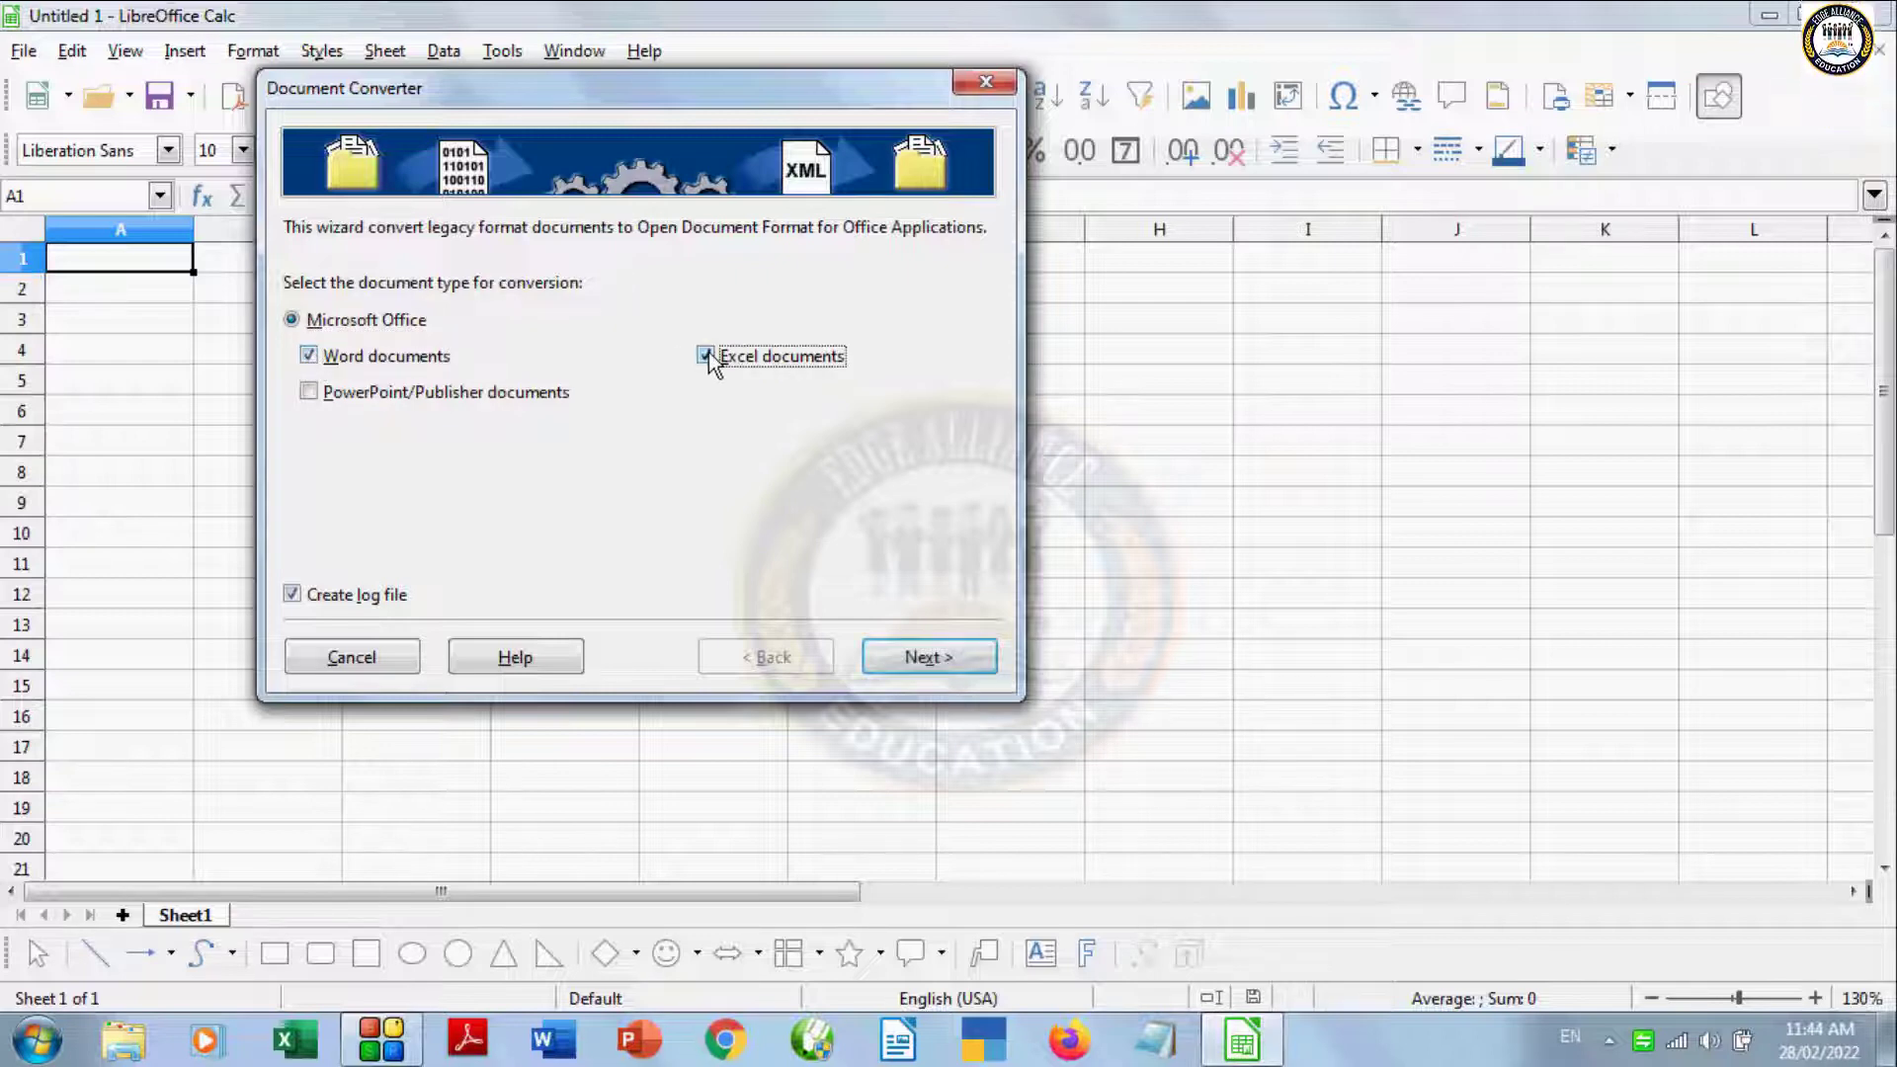
left_click(309, 392)
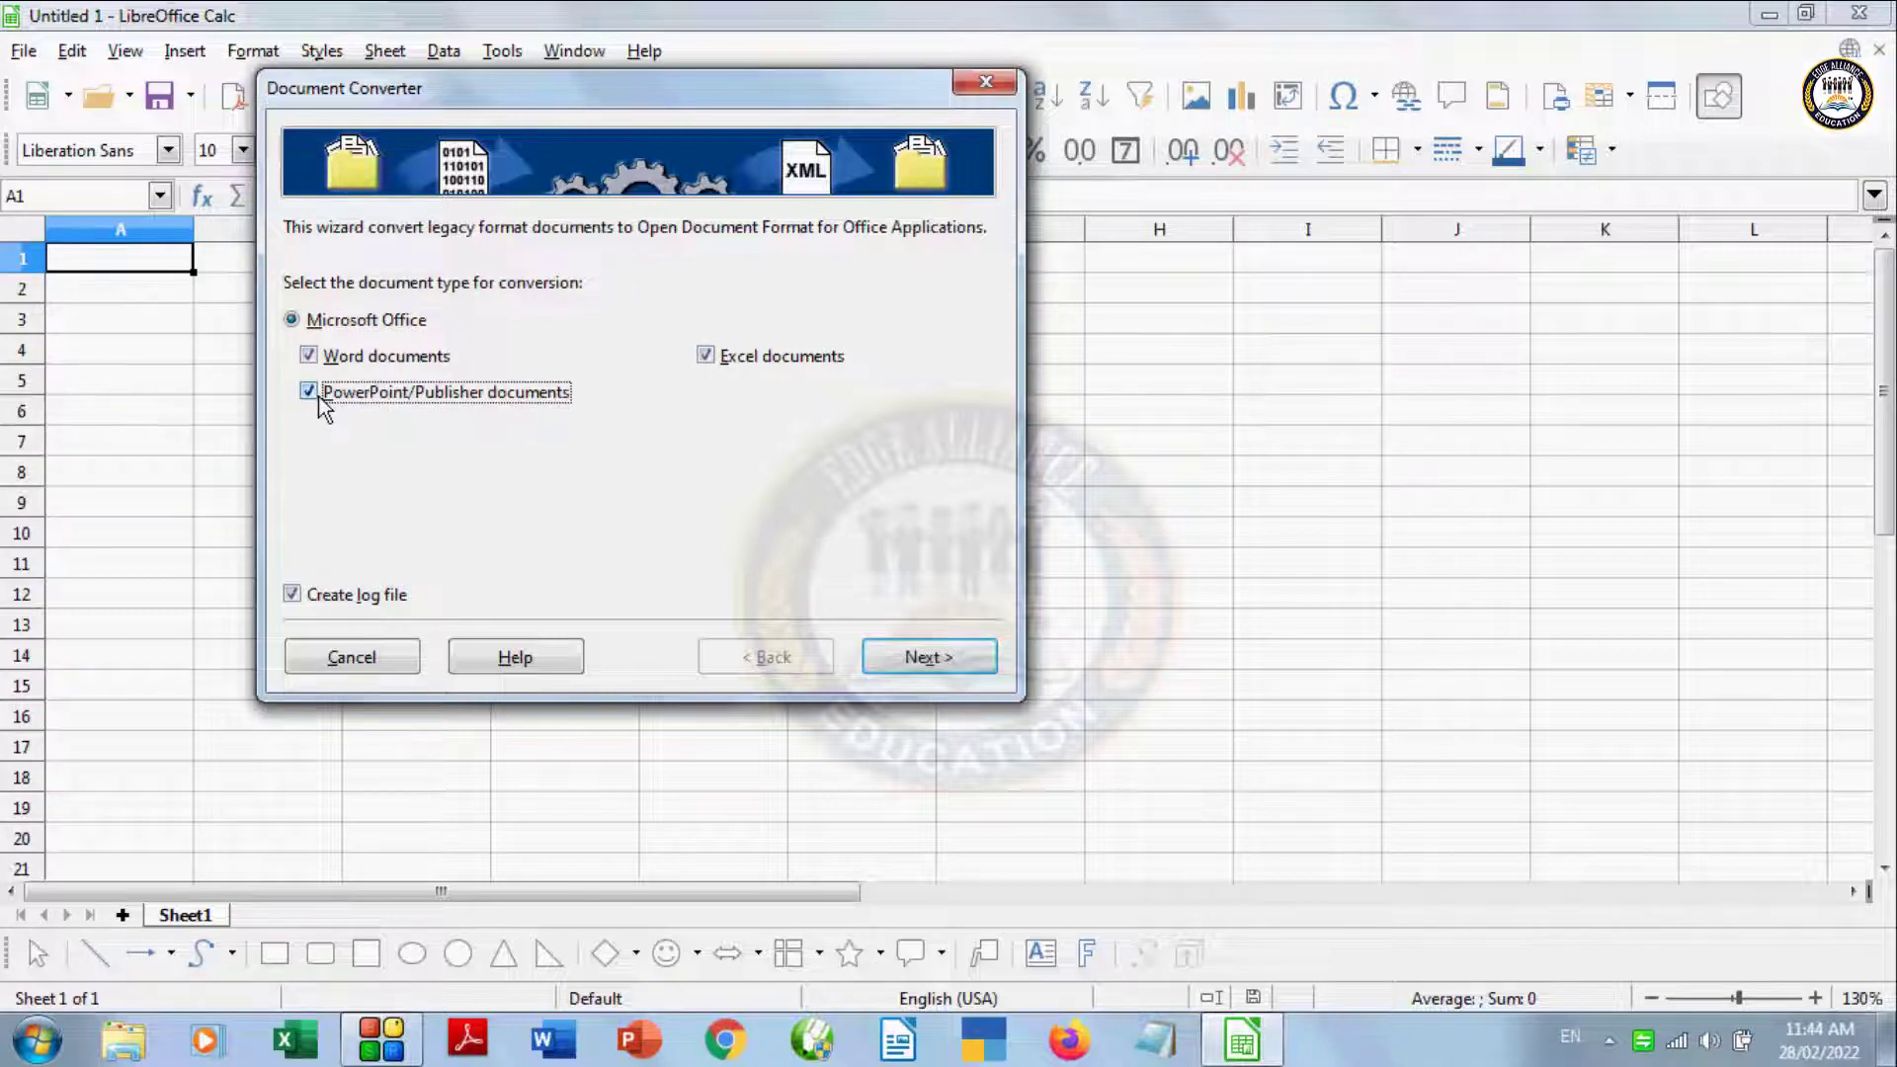
left_click(904, 660)
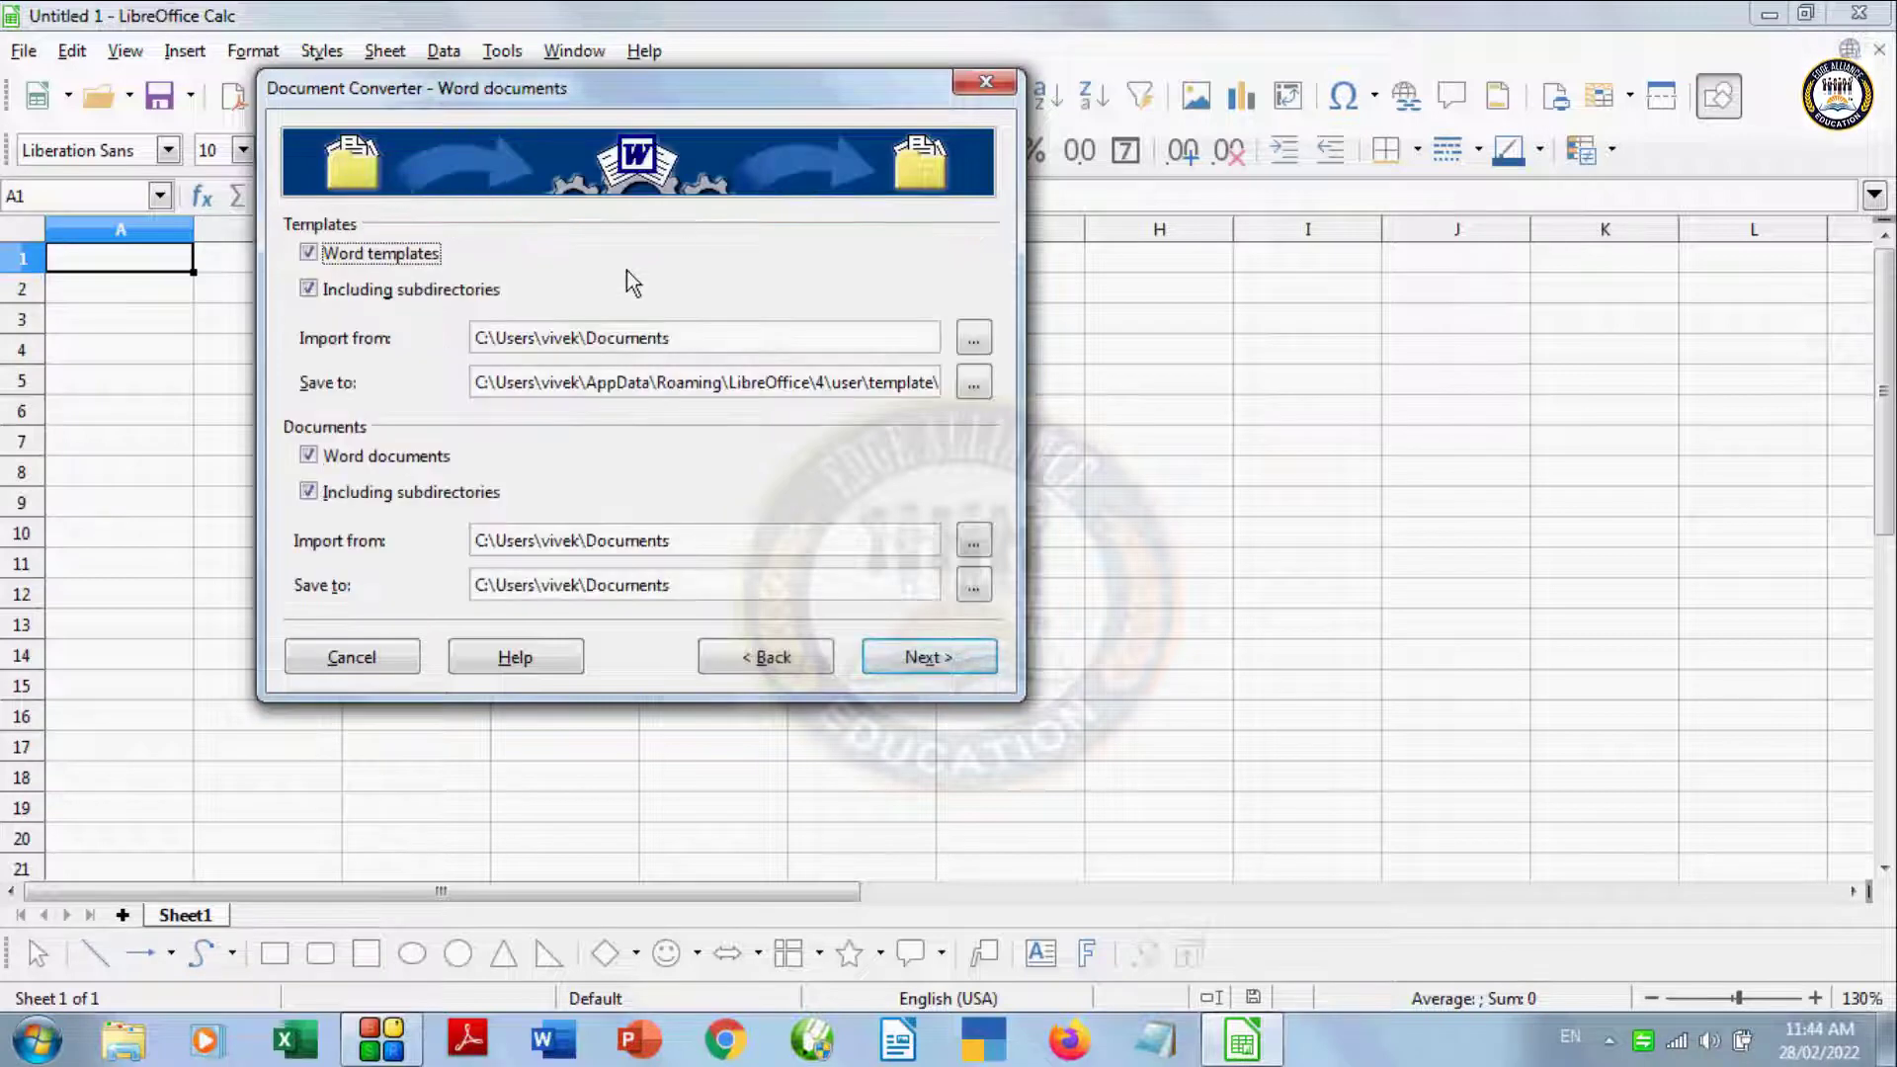
Step: Set the Word templates import and save folders to Desktop\Content
left_click(661, 337)
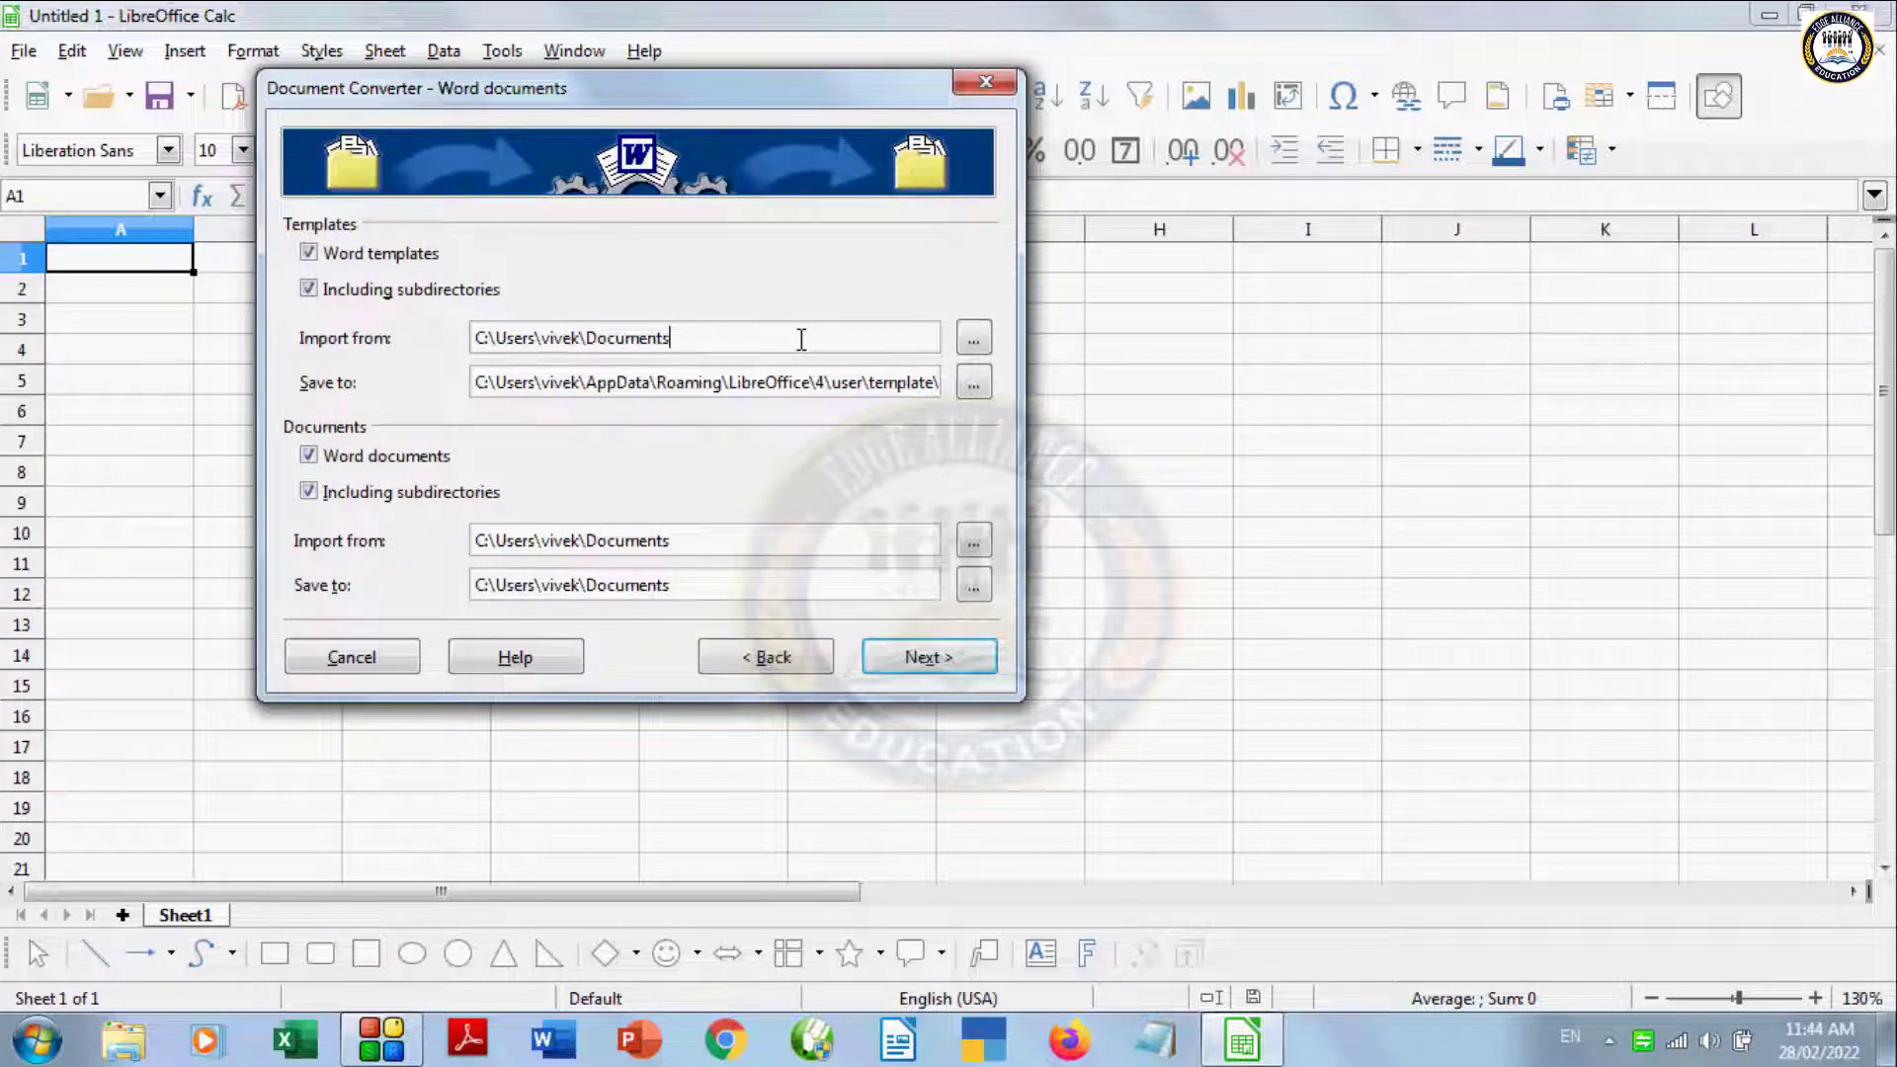
left_click(971, 342)
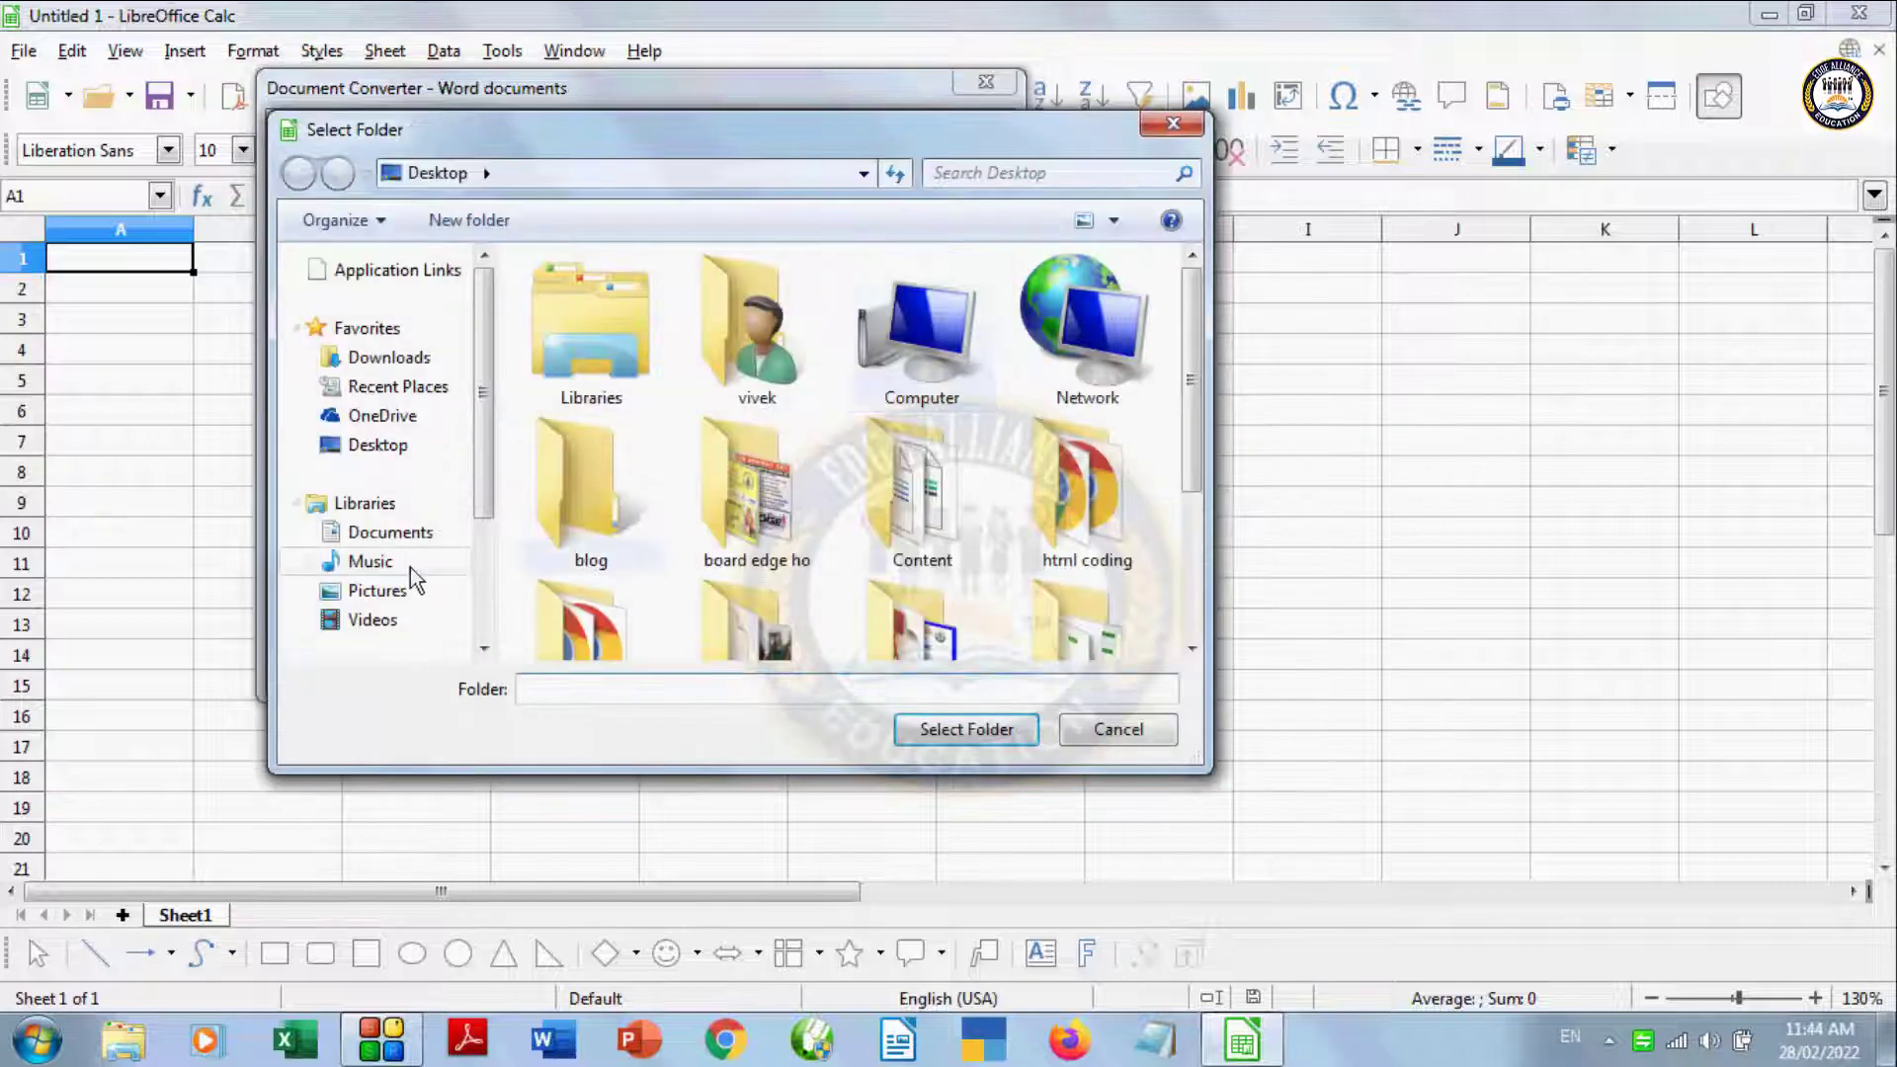
left_click(390, 447)
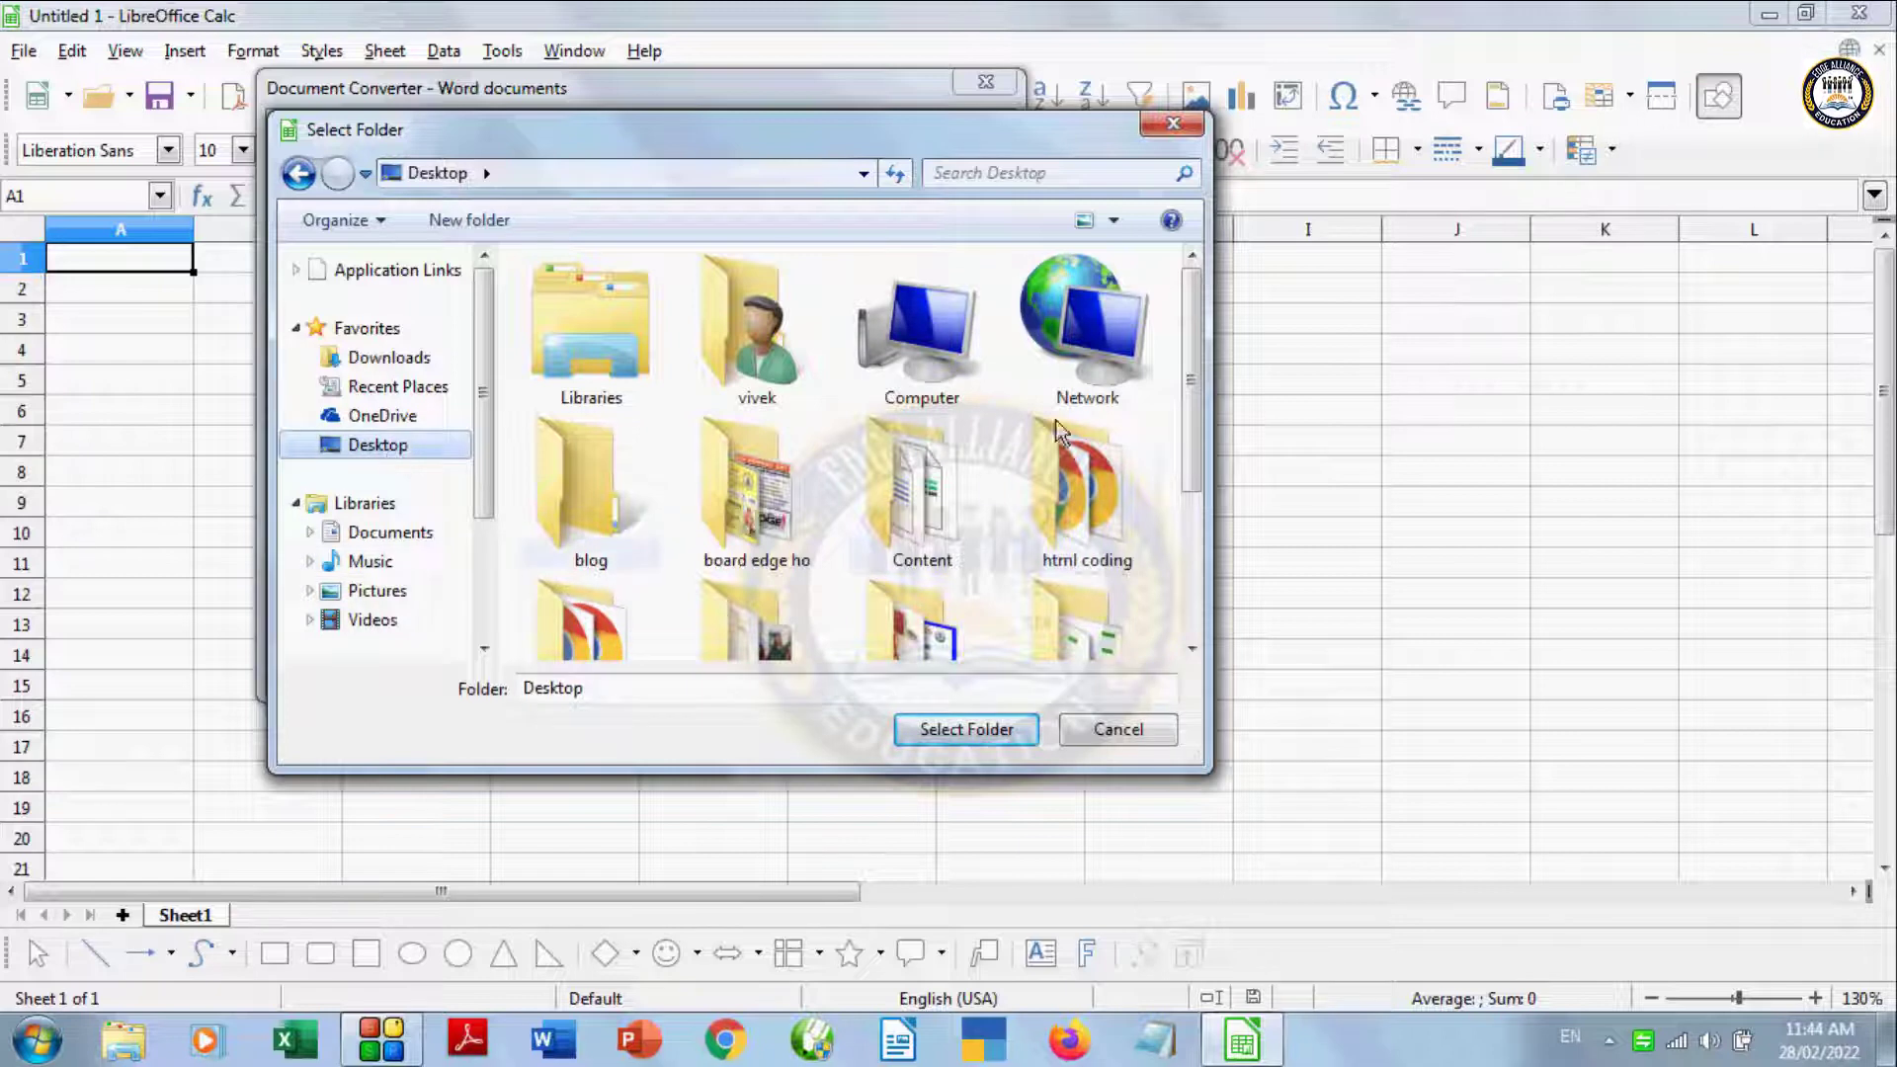
left_click(909, 504)
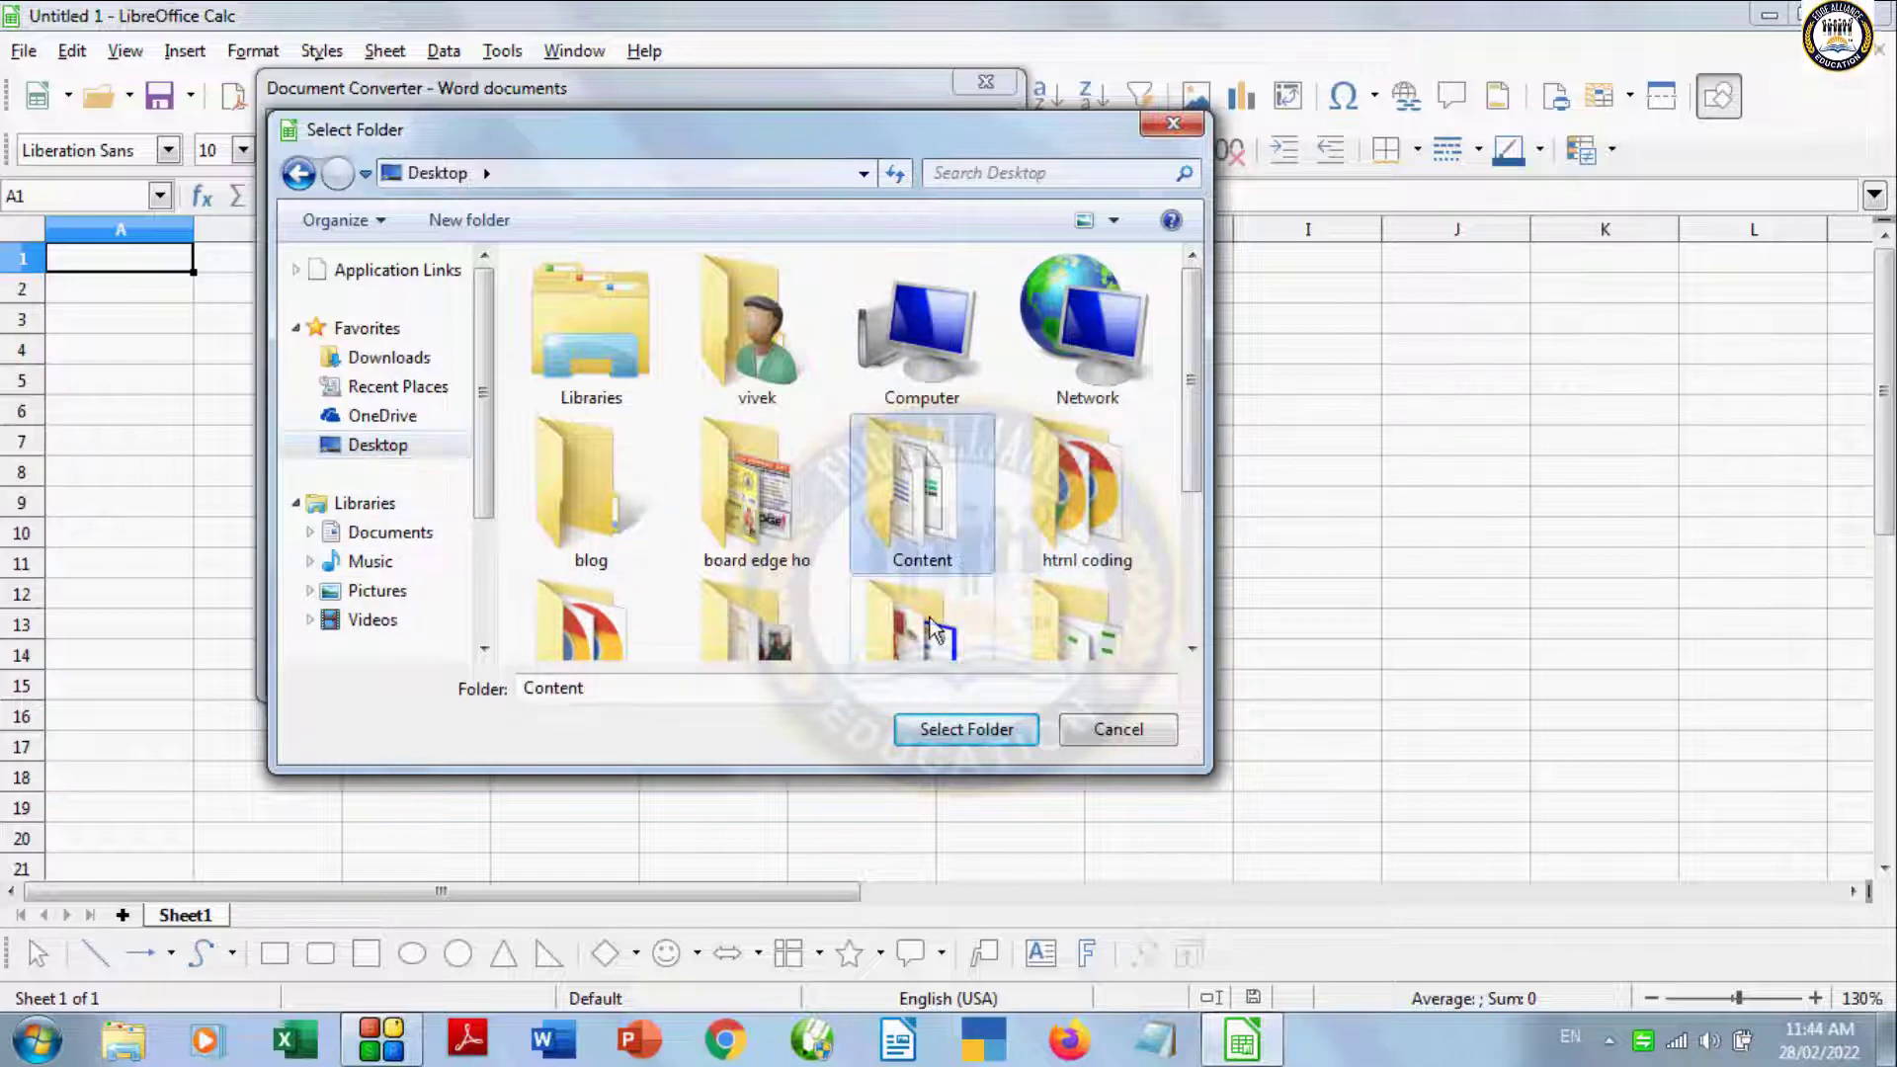
left_click(960, 731)
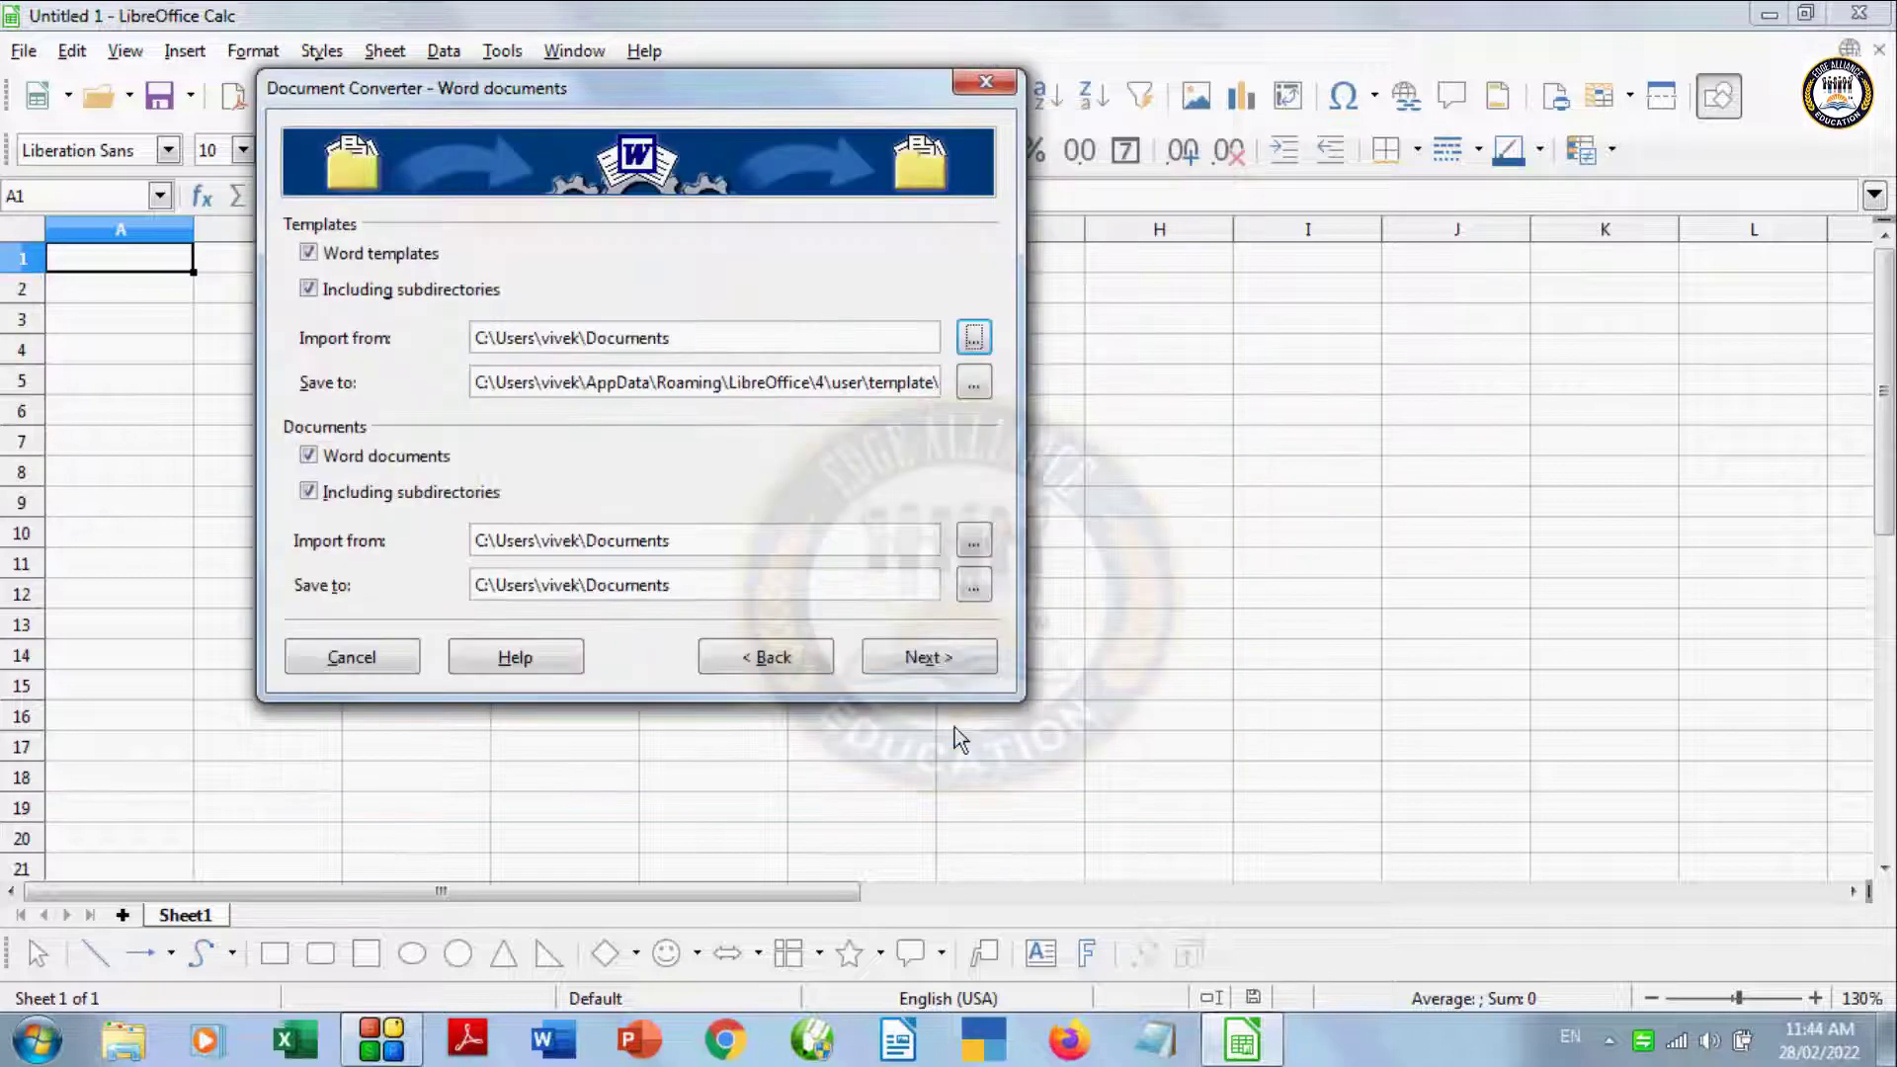
left_click(974, 385)
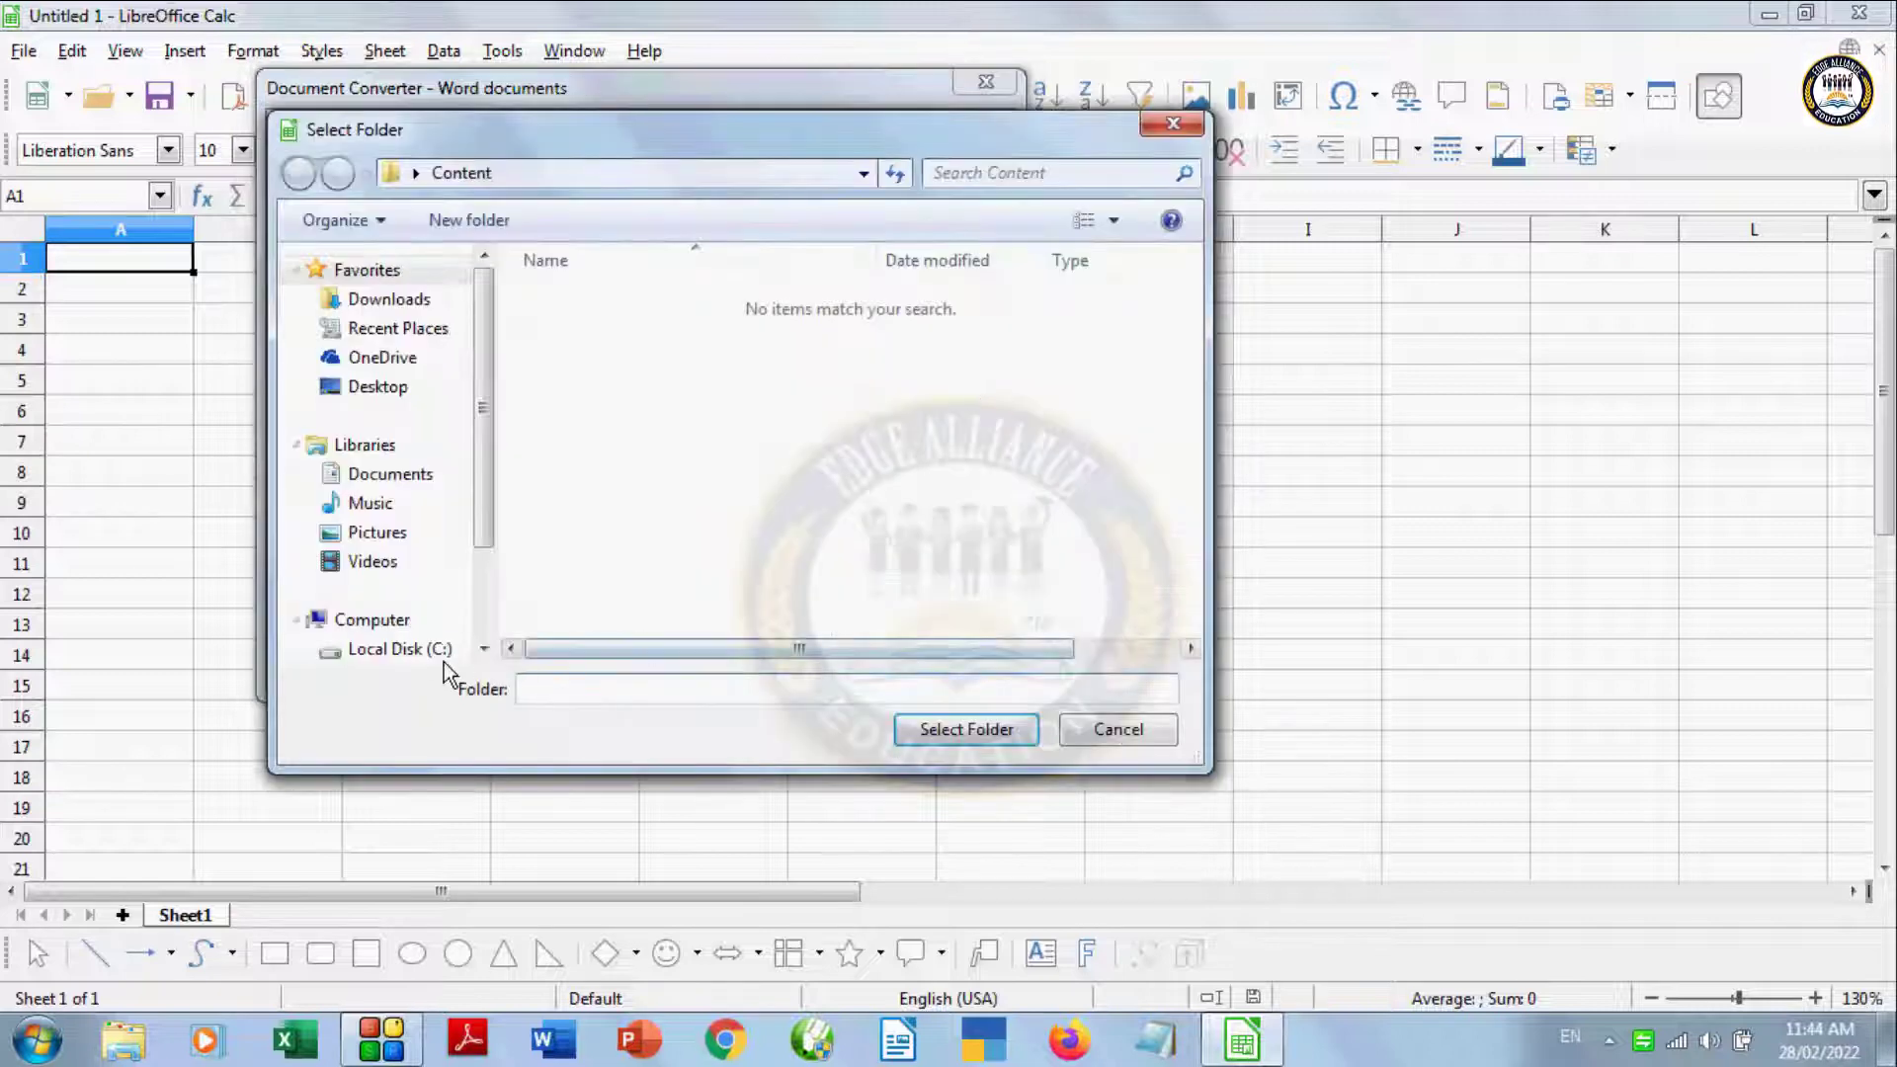
left_click_drag(480, 530, 482, 561)
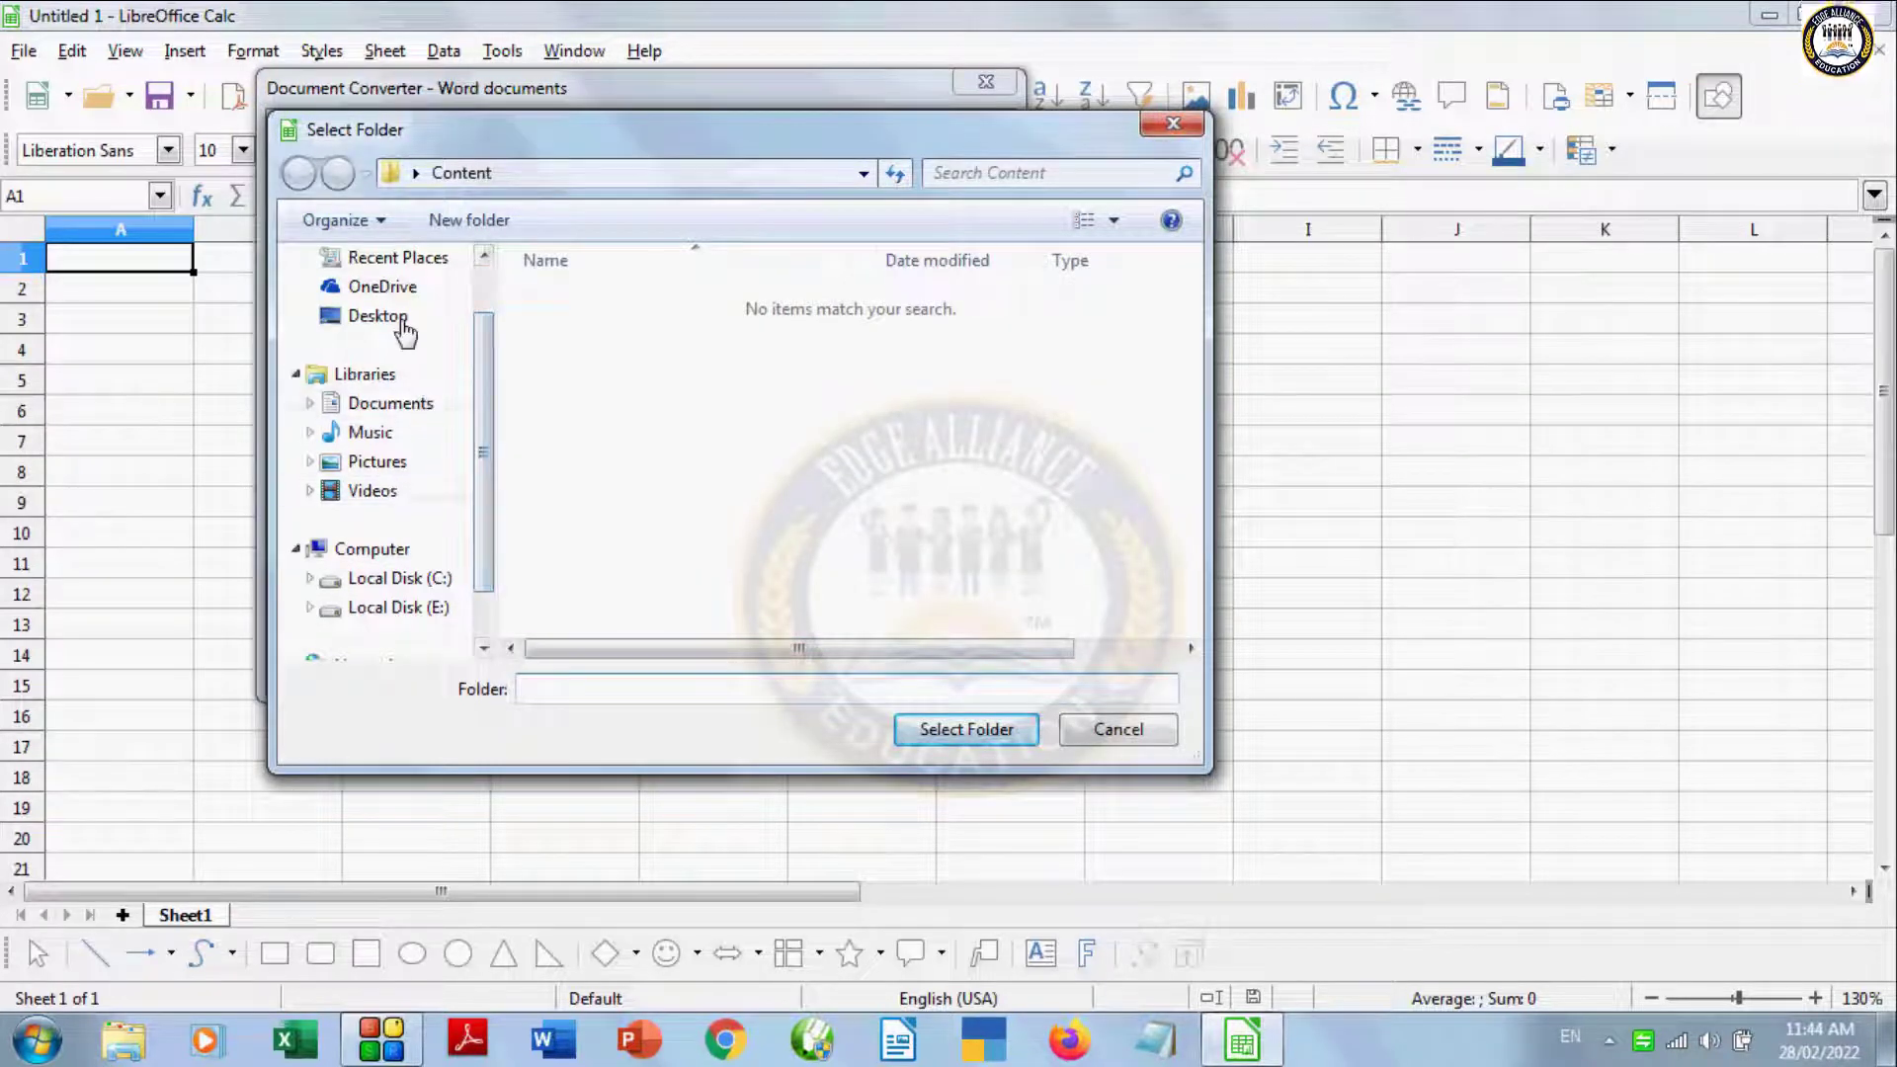
left_click(378, 315)
left_click(911, 509)
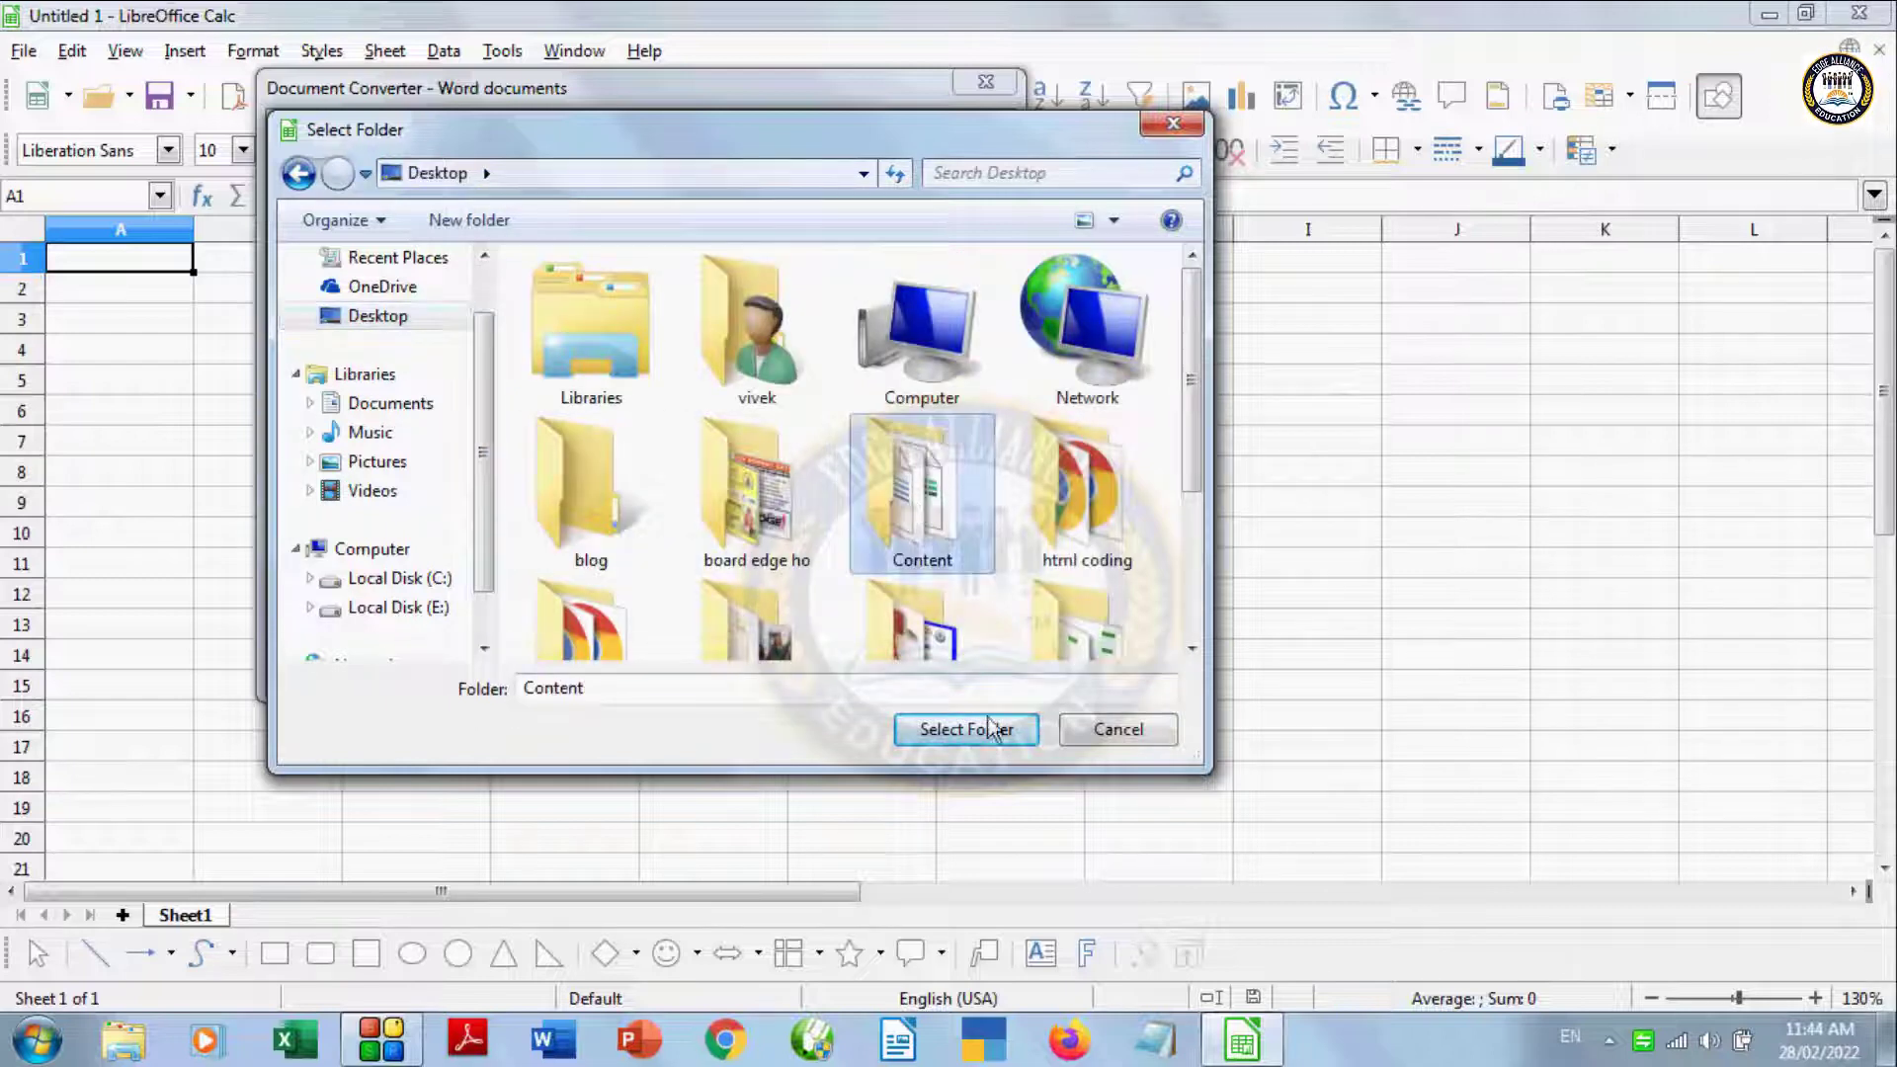
left_click(991, 728)
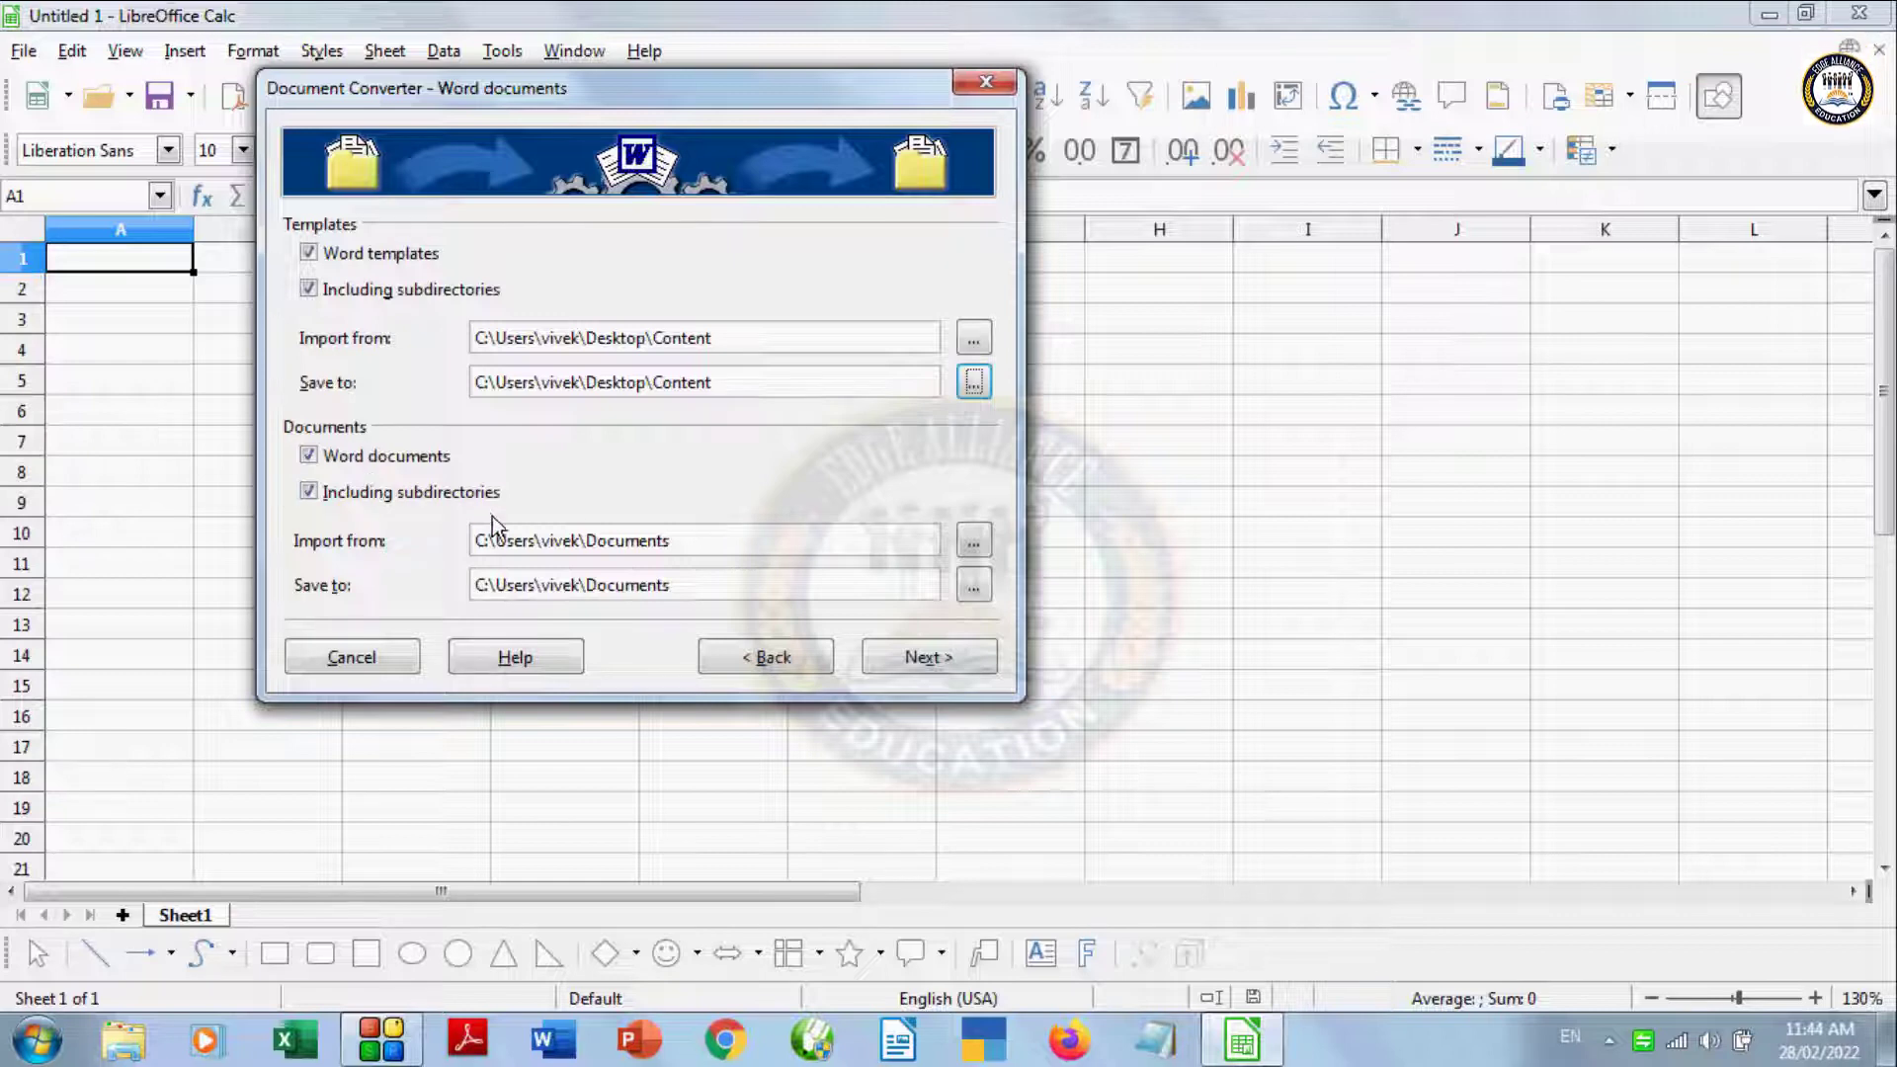
Step: Set the Word documents import and save folders to Desktop\Content, then continue
left_click(974, 541)
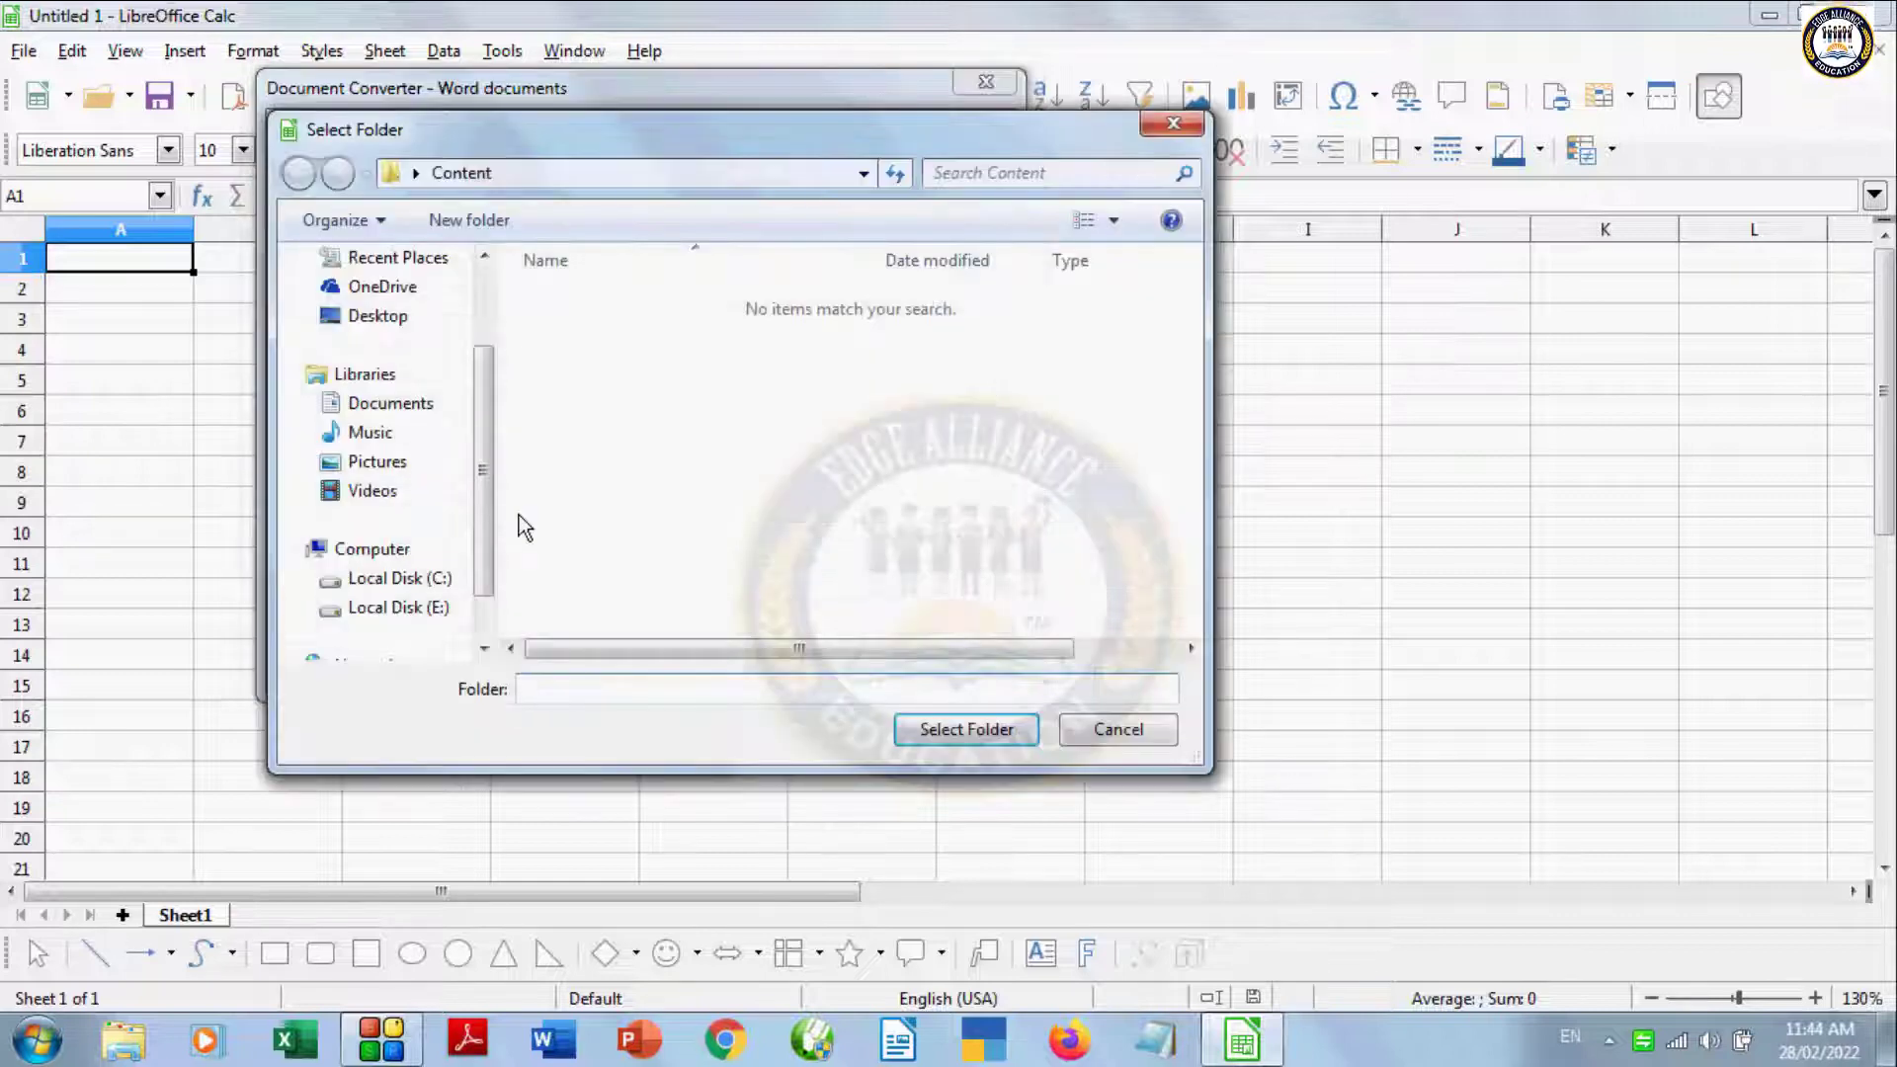
left_click(366, 316)
left_click(870, 512)
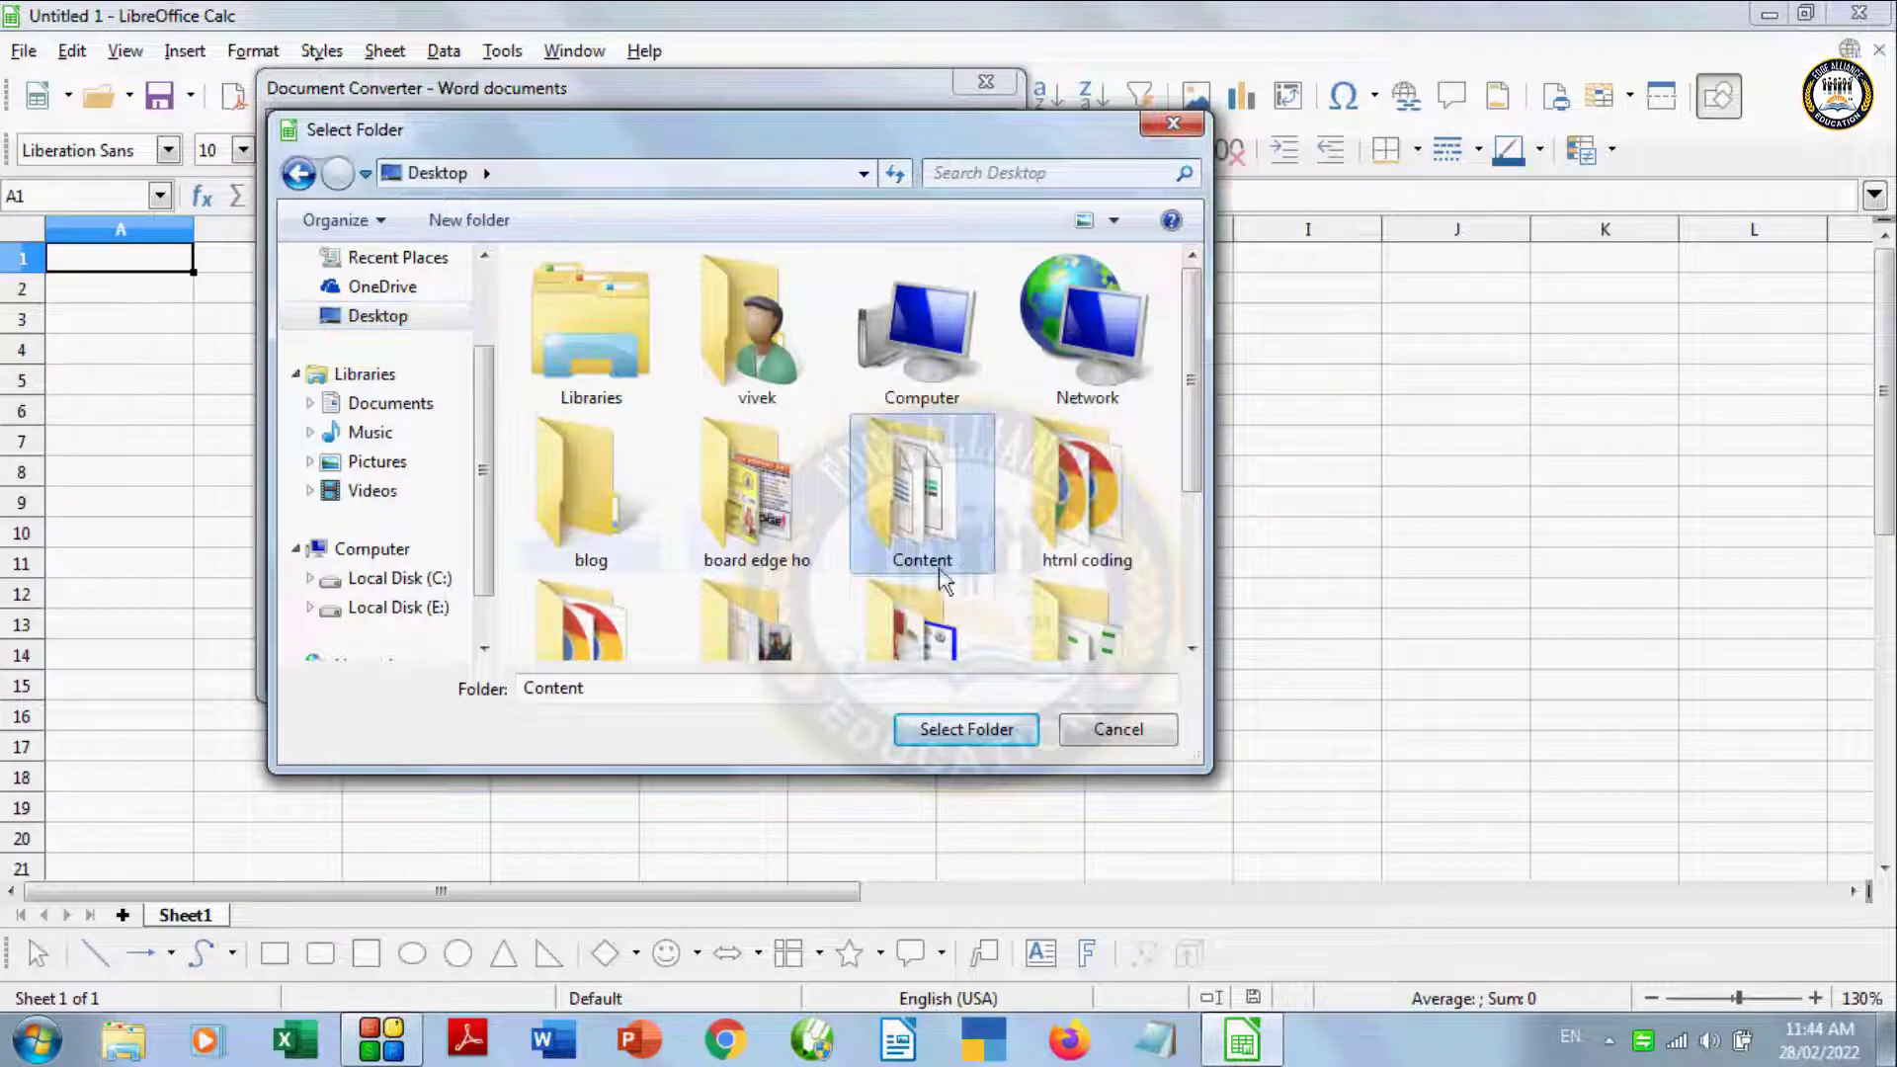
left_click(966, 729)
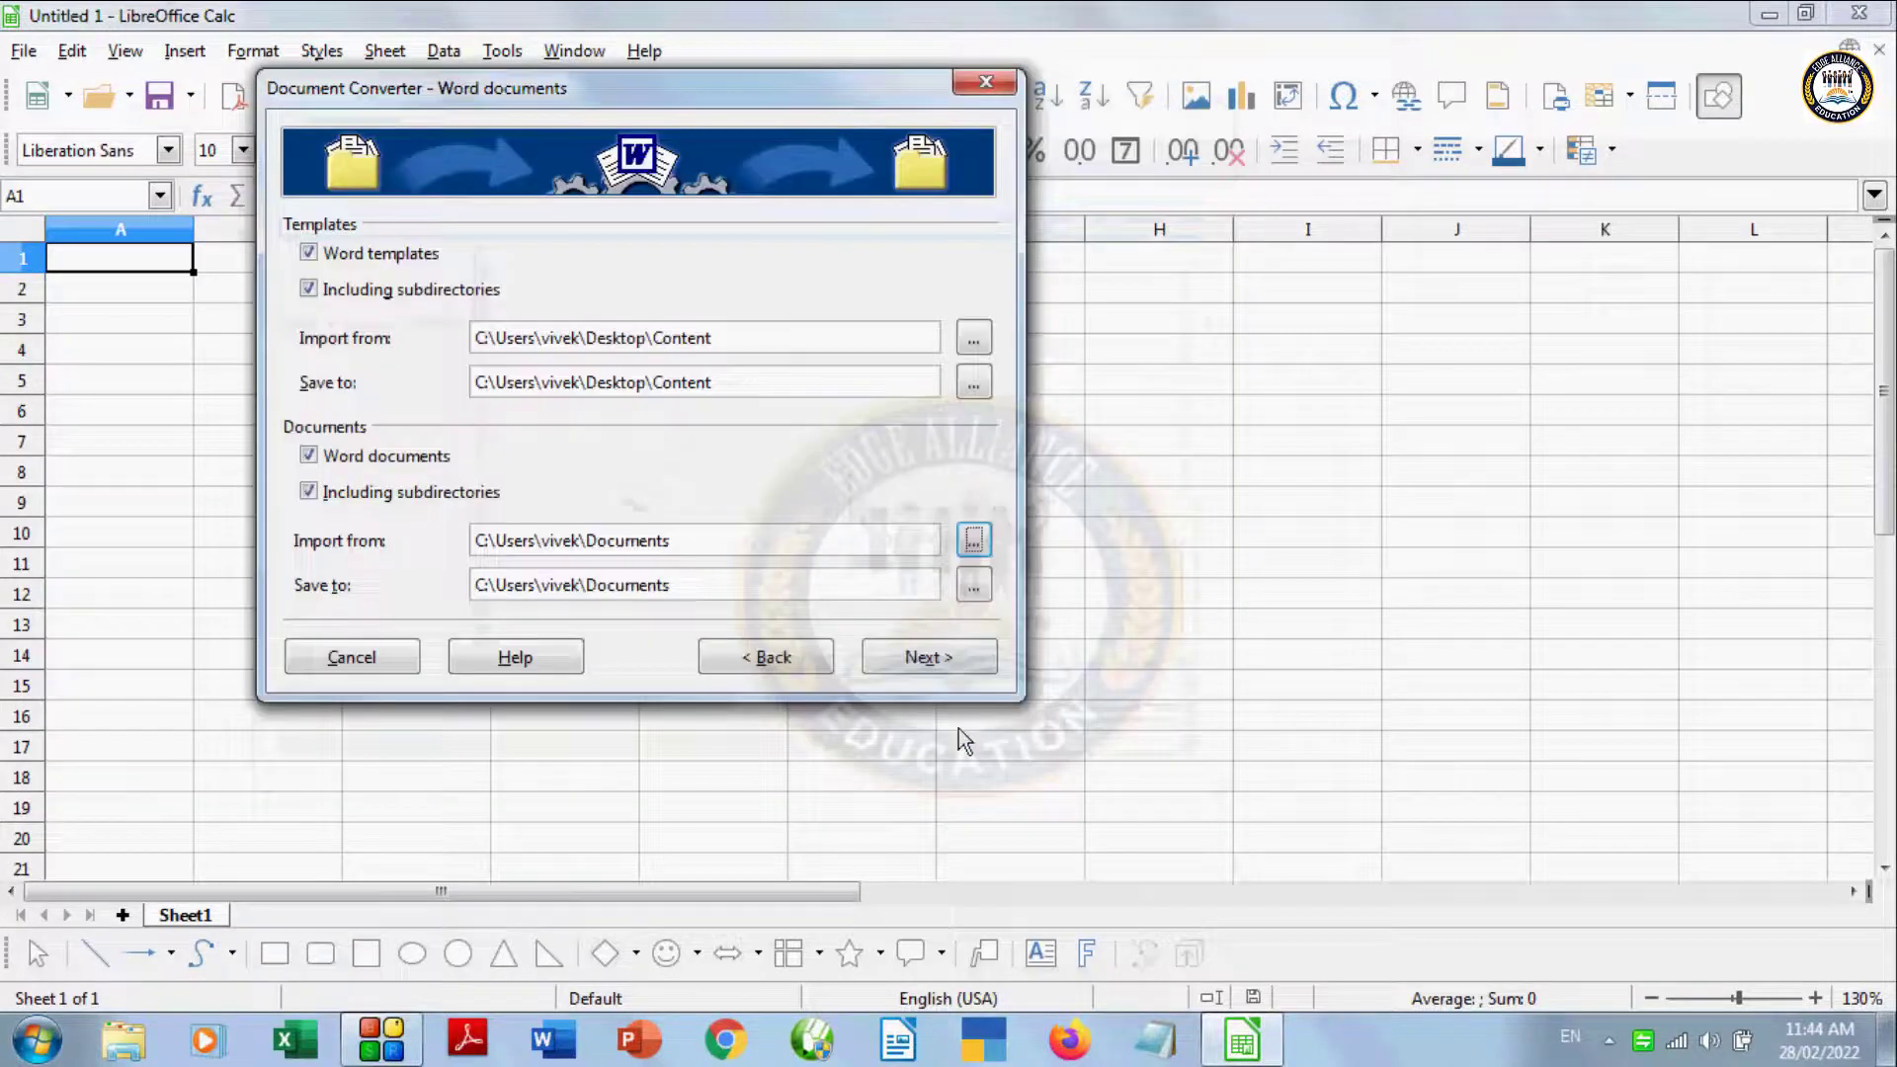
left_click(974, 585)
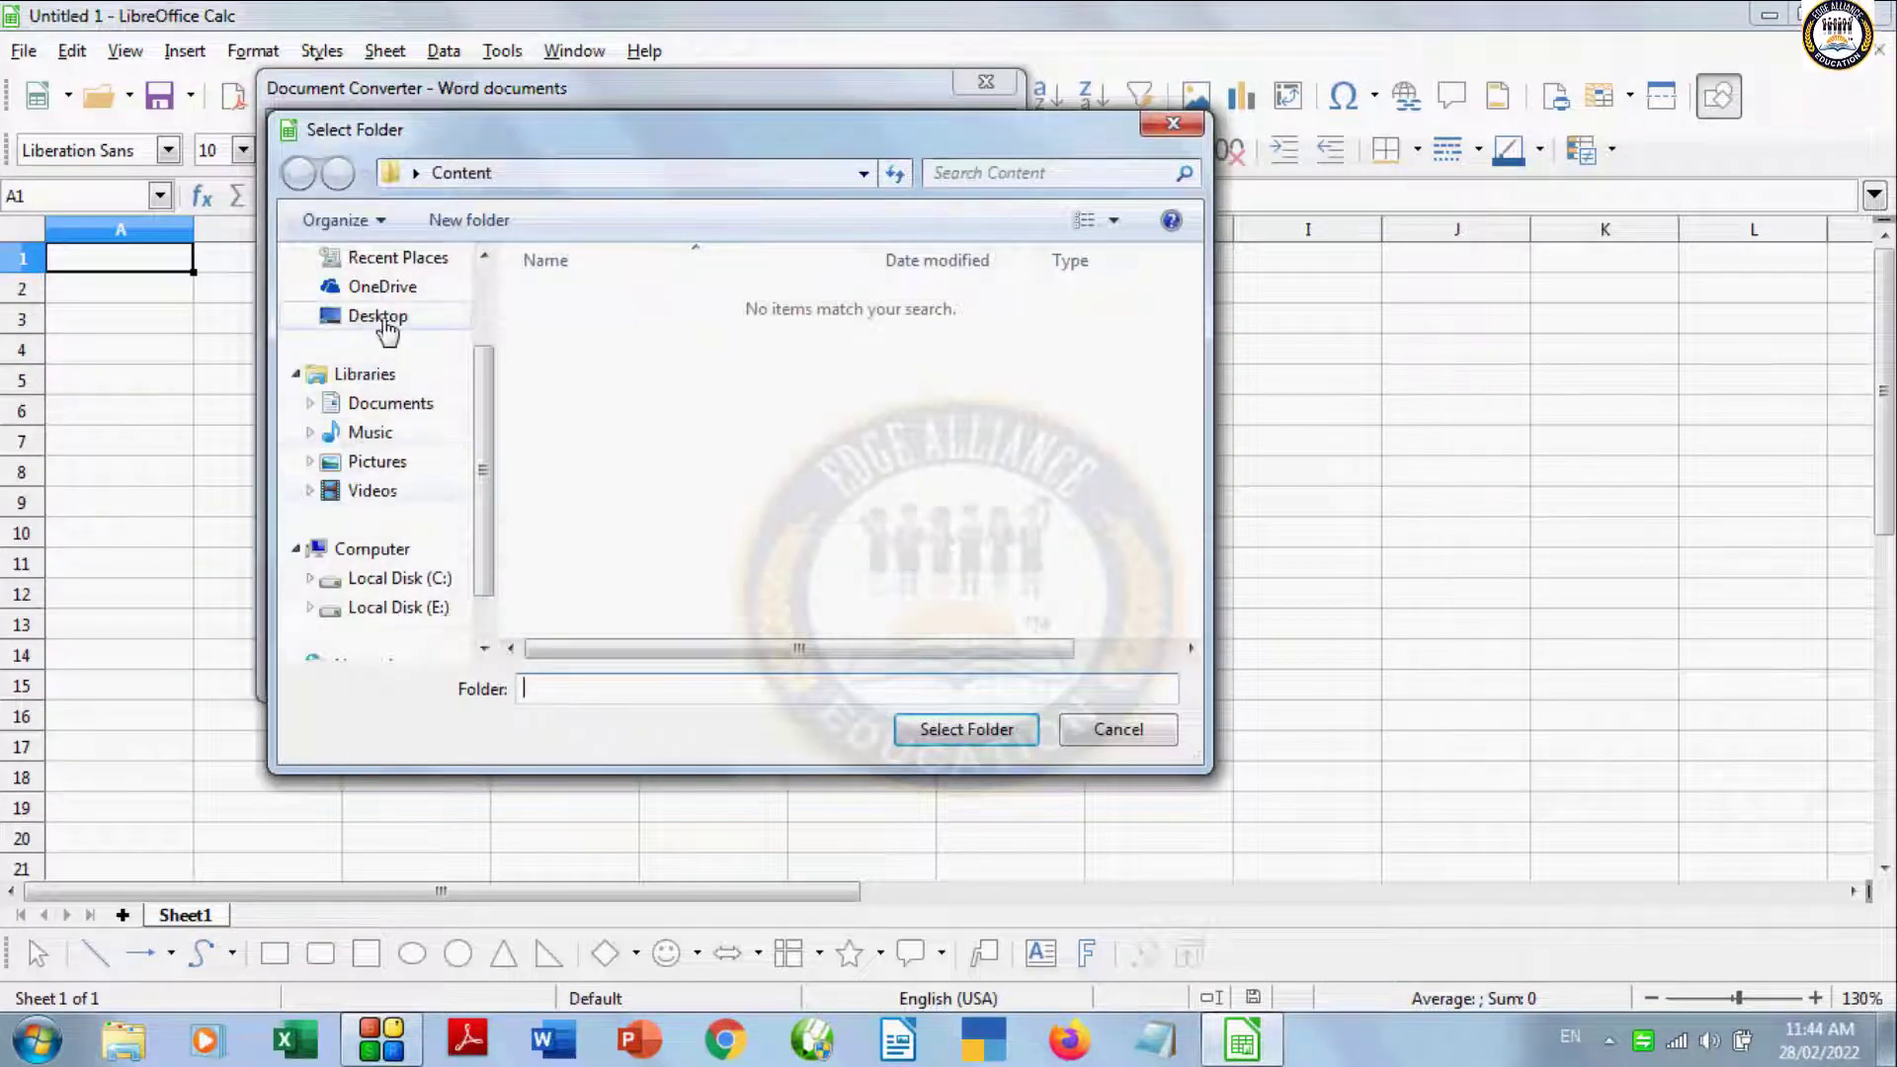
left_click(381, 318)
left_click(914, 509)
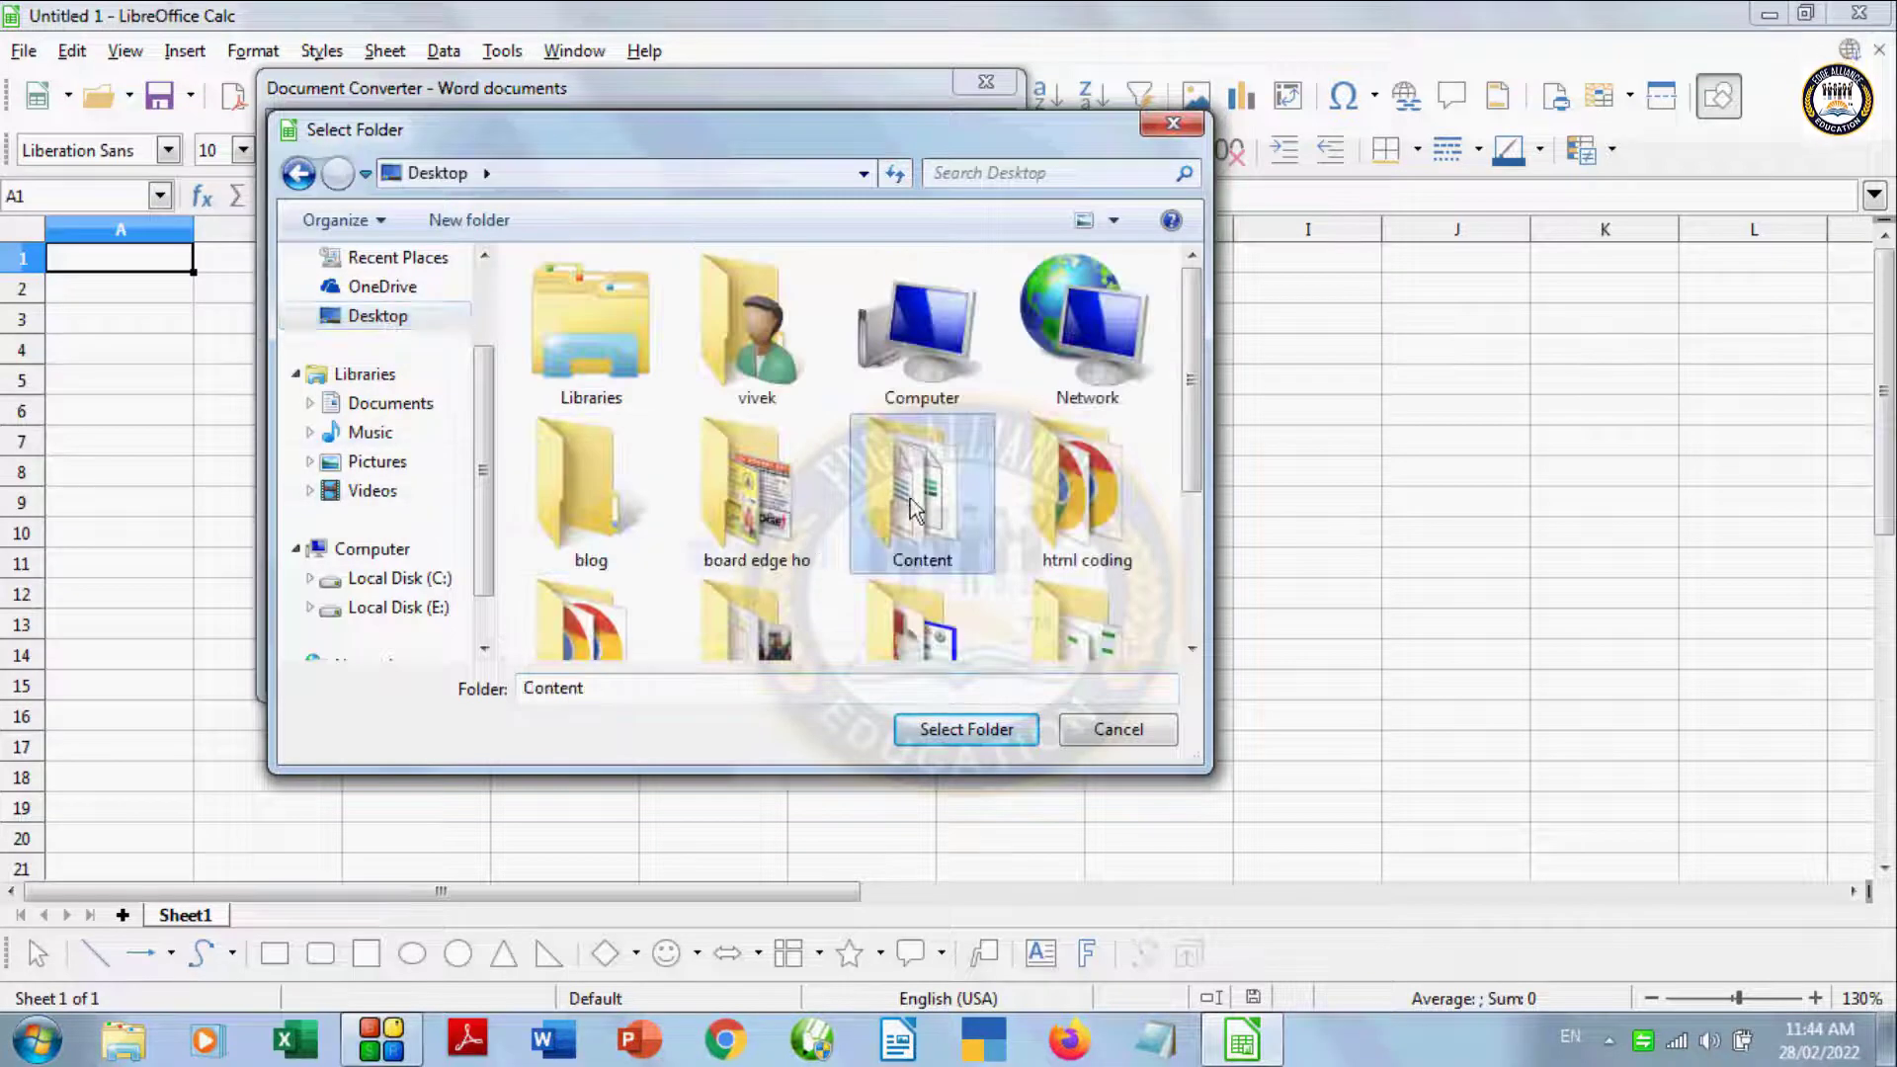
left_click(953, 728)
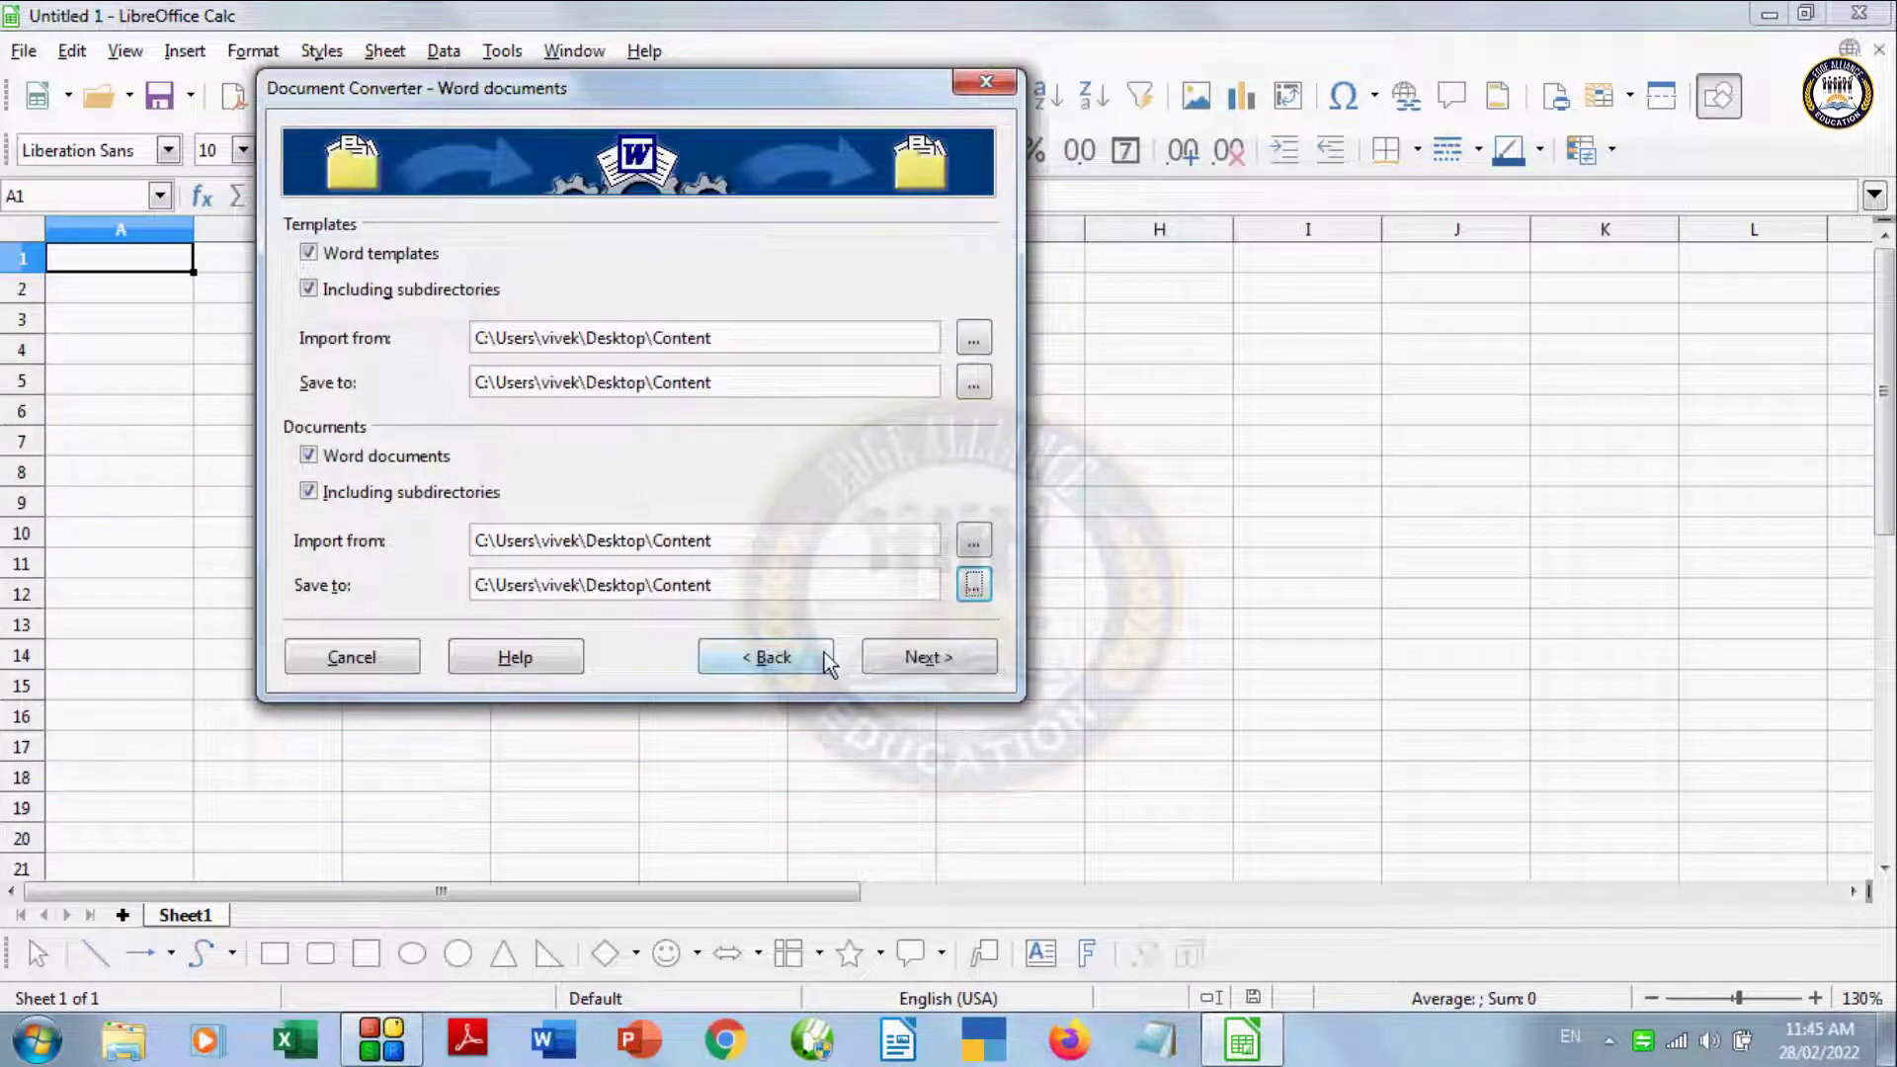
left_click(921, 656)
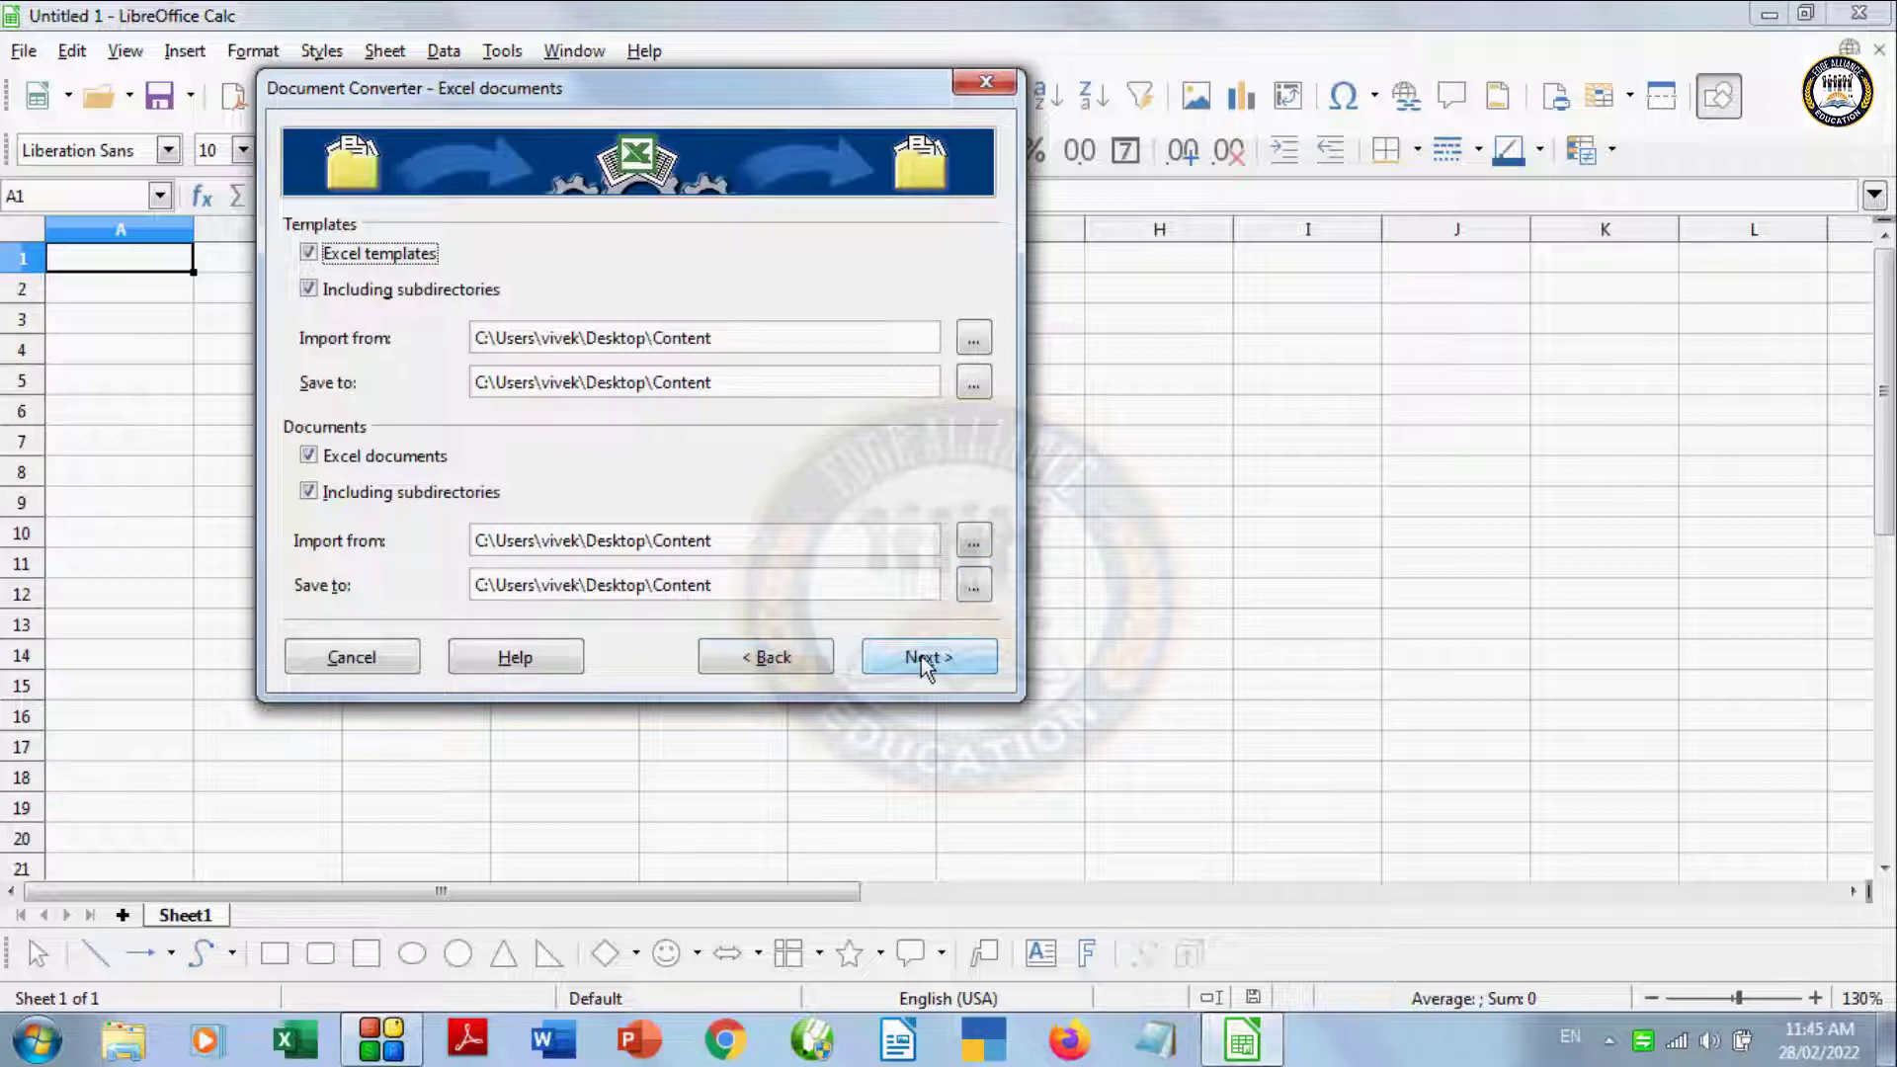
Step: Skip the Excel and PowerPoint pages, convert a1.docx, Sheet.xlsx and edge educations.pptx, then close
left_click(921, 656)
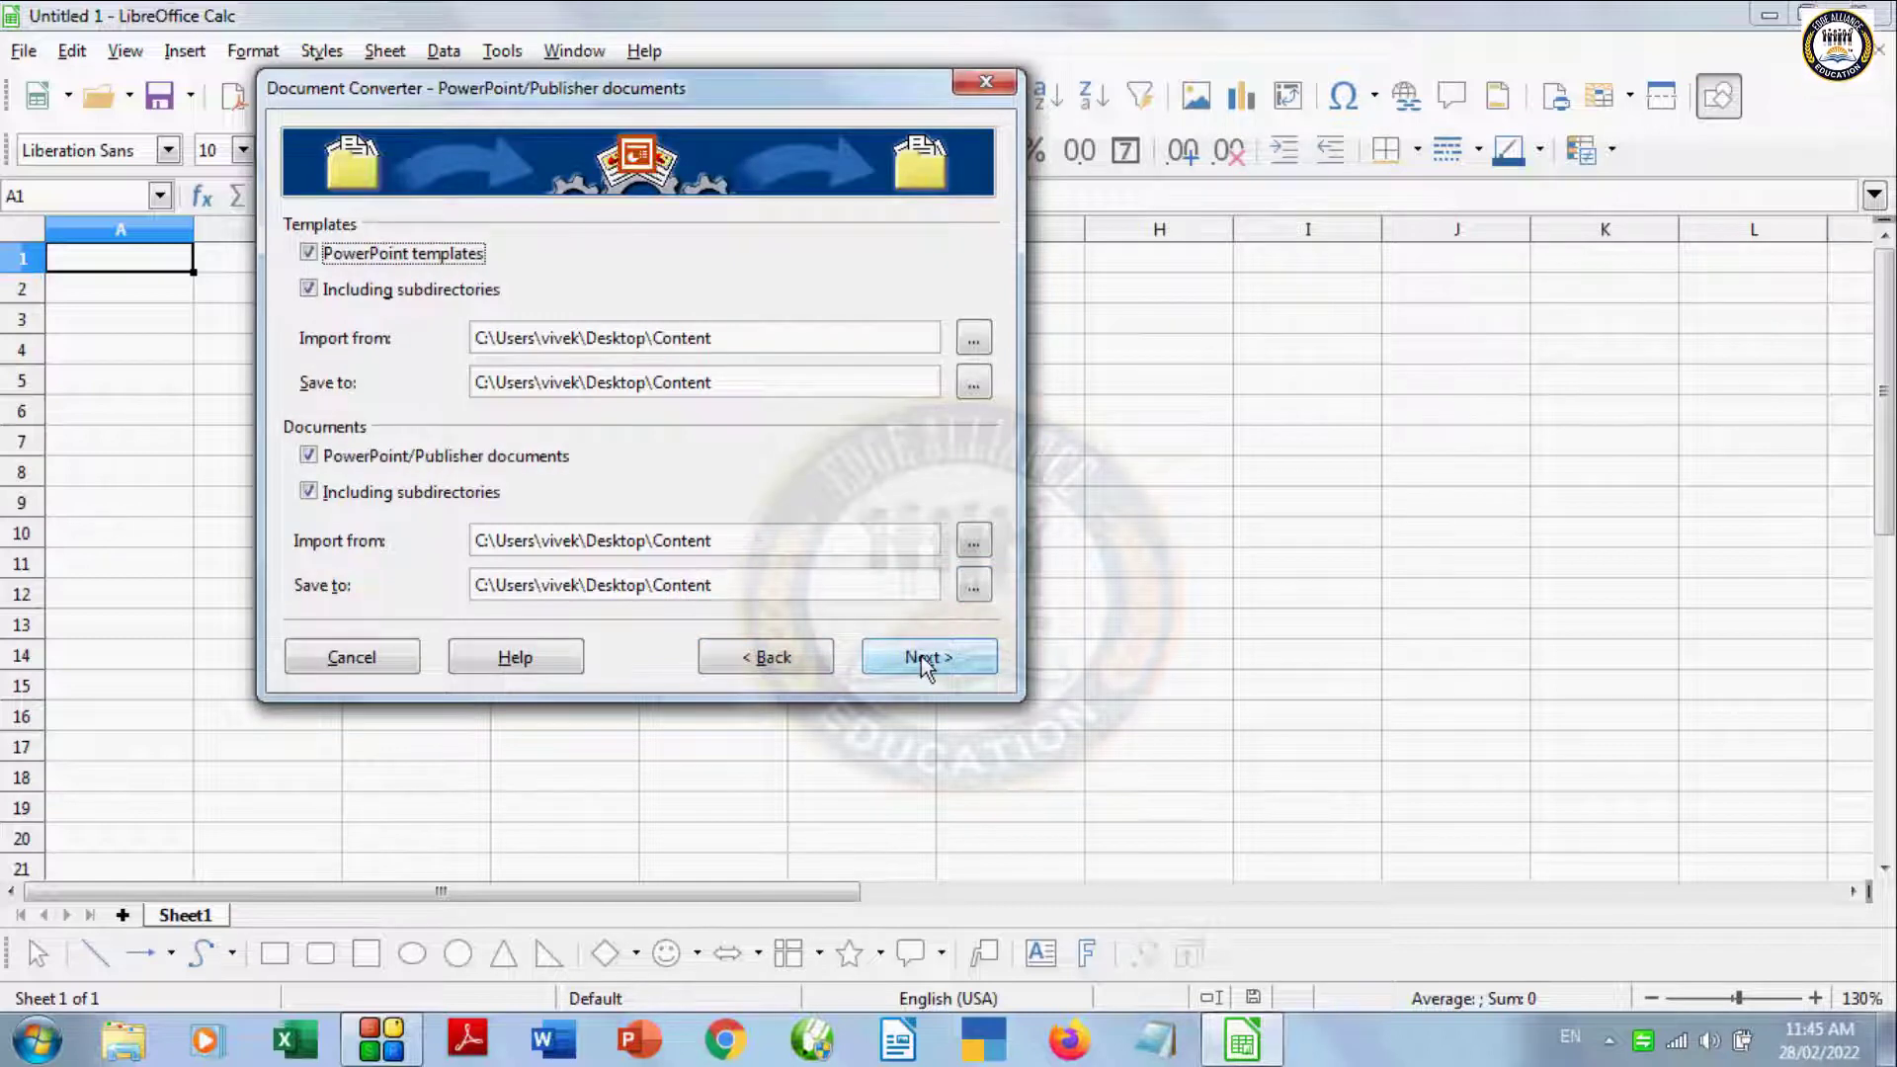
left_click(920, 656)
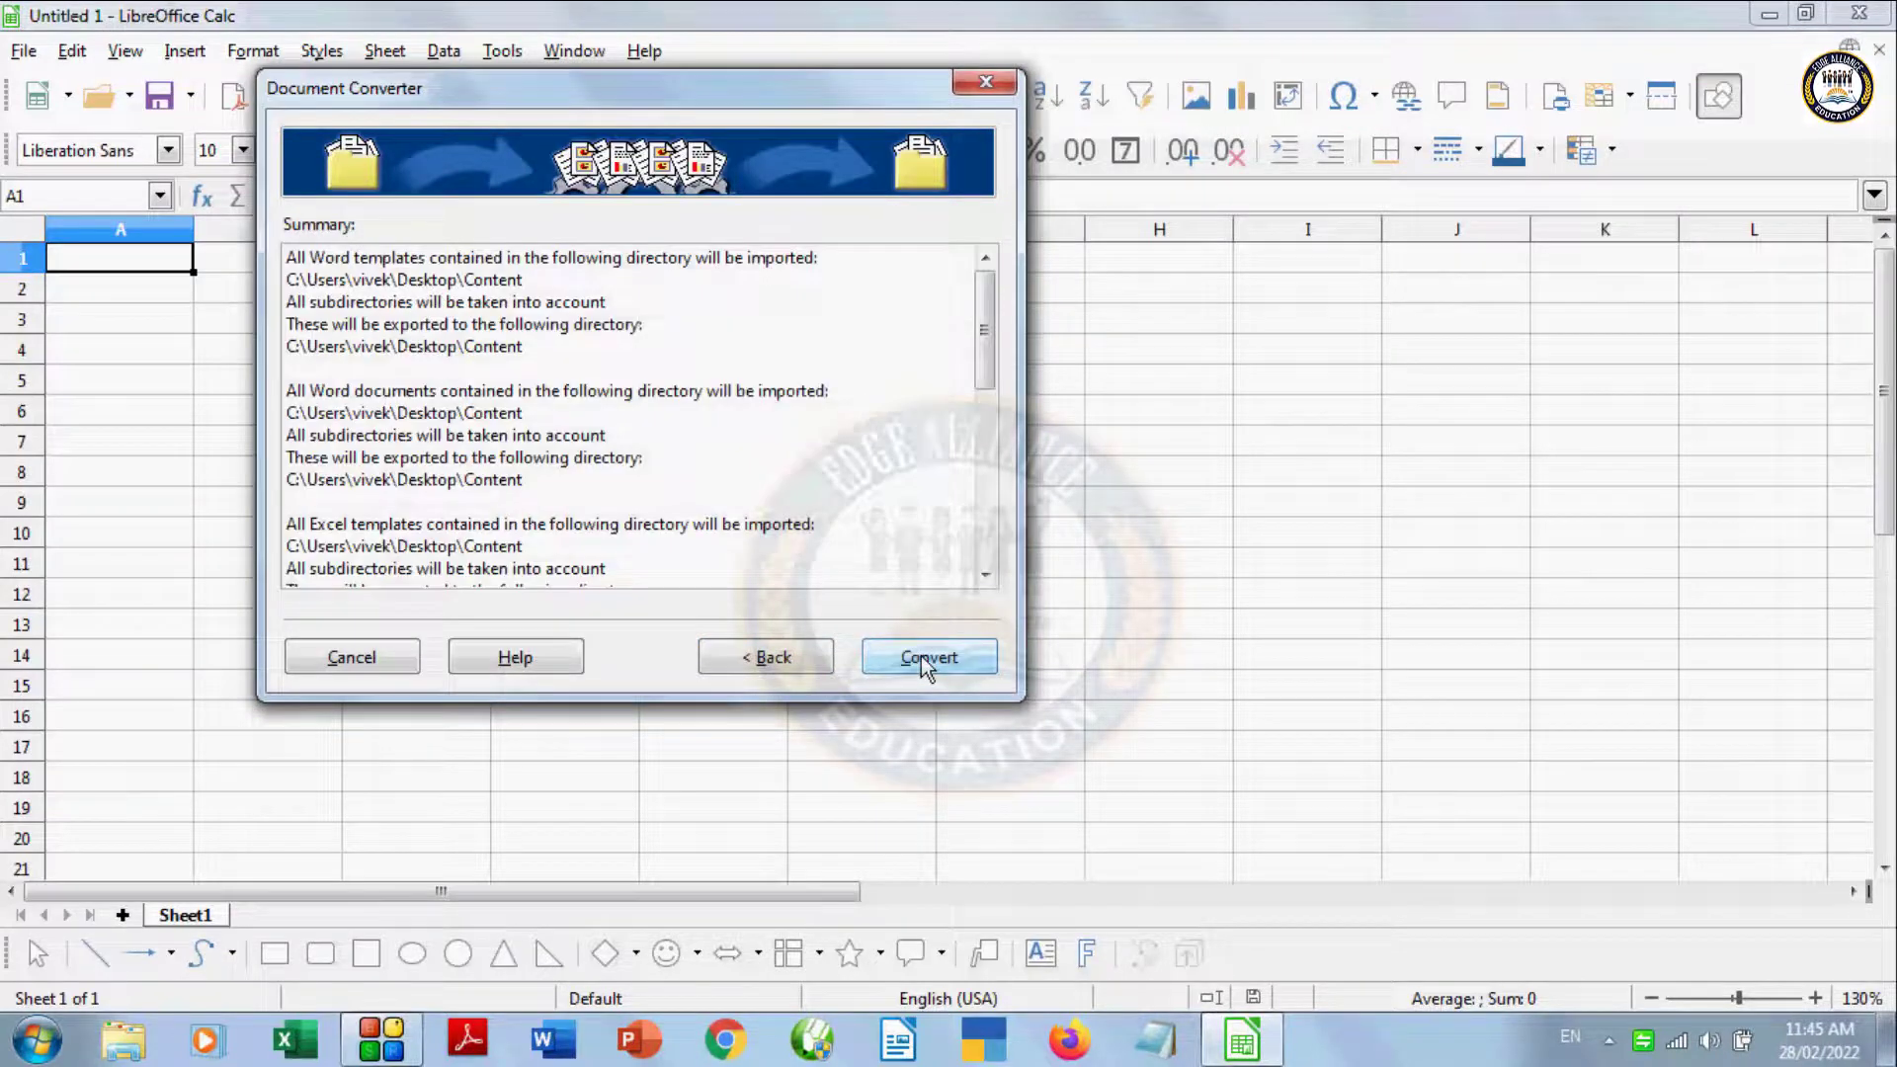
left_click(921, 656)
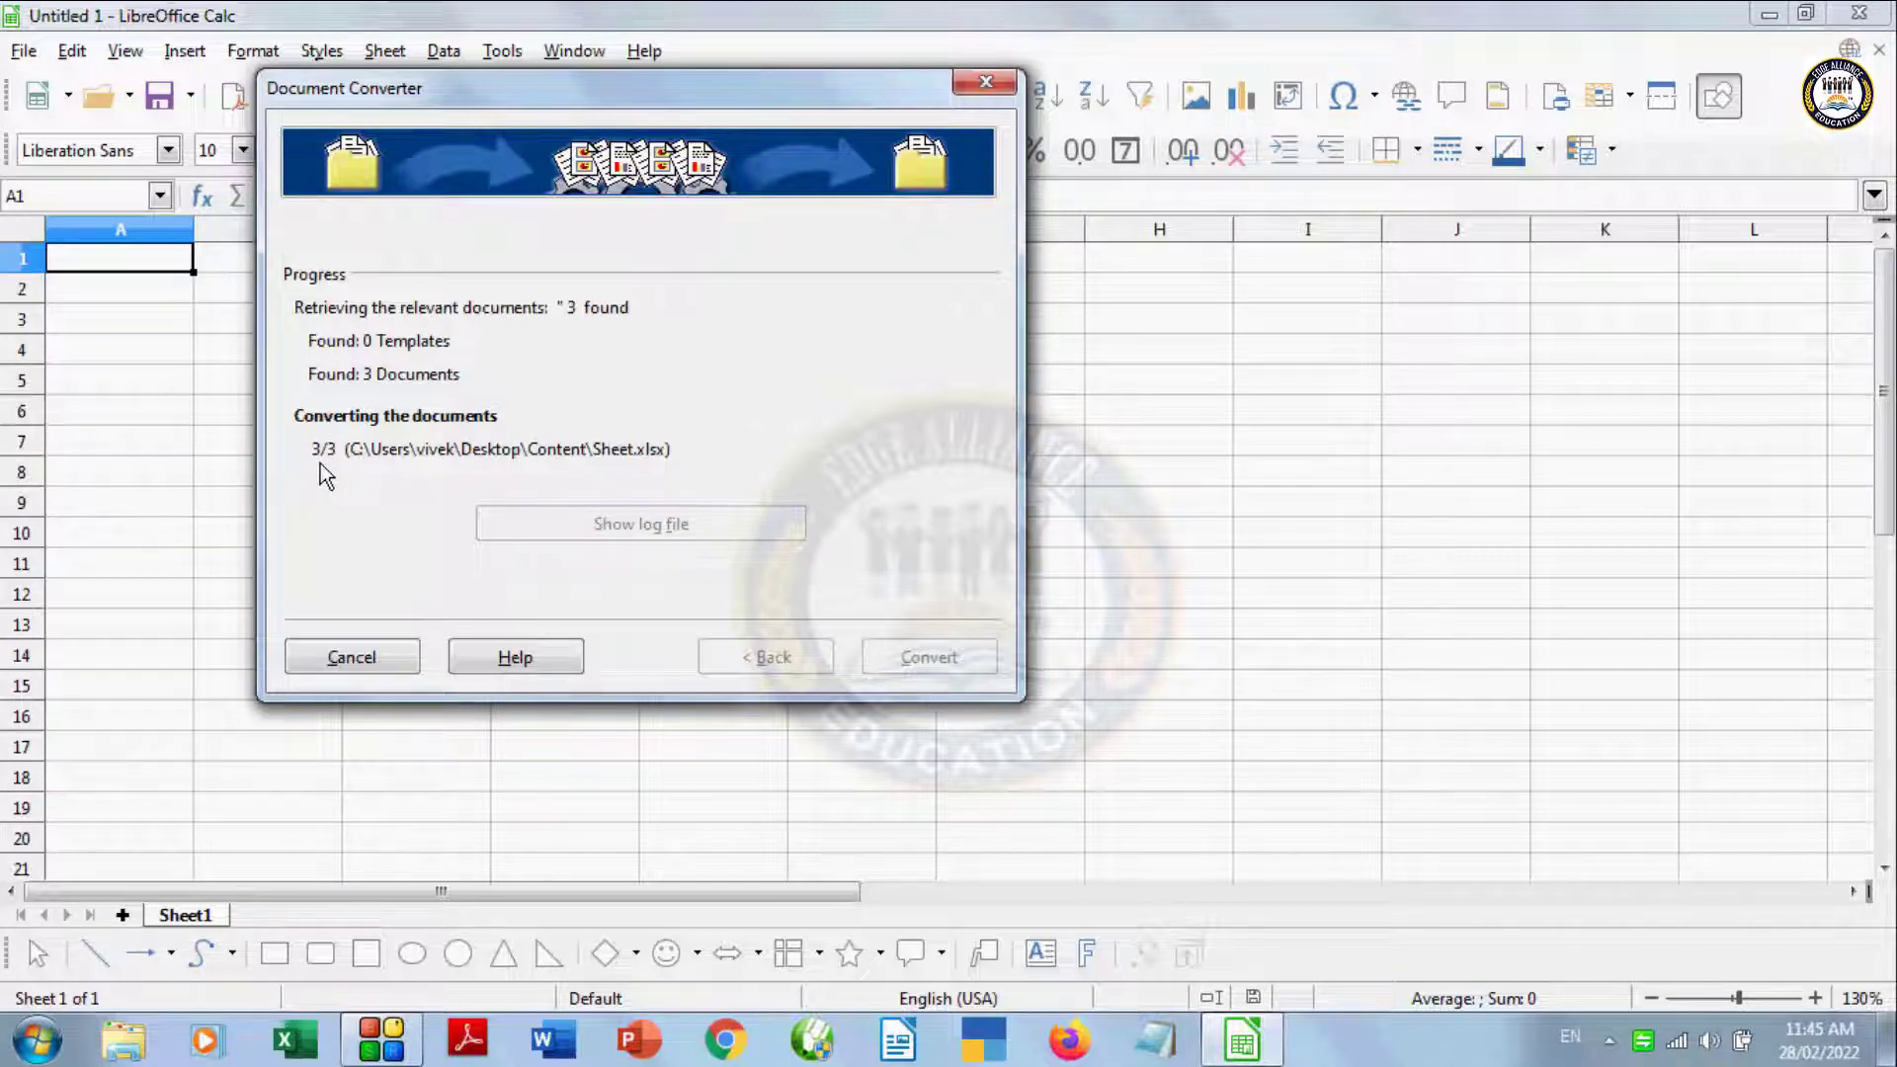
left_click(929, 657)
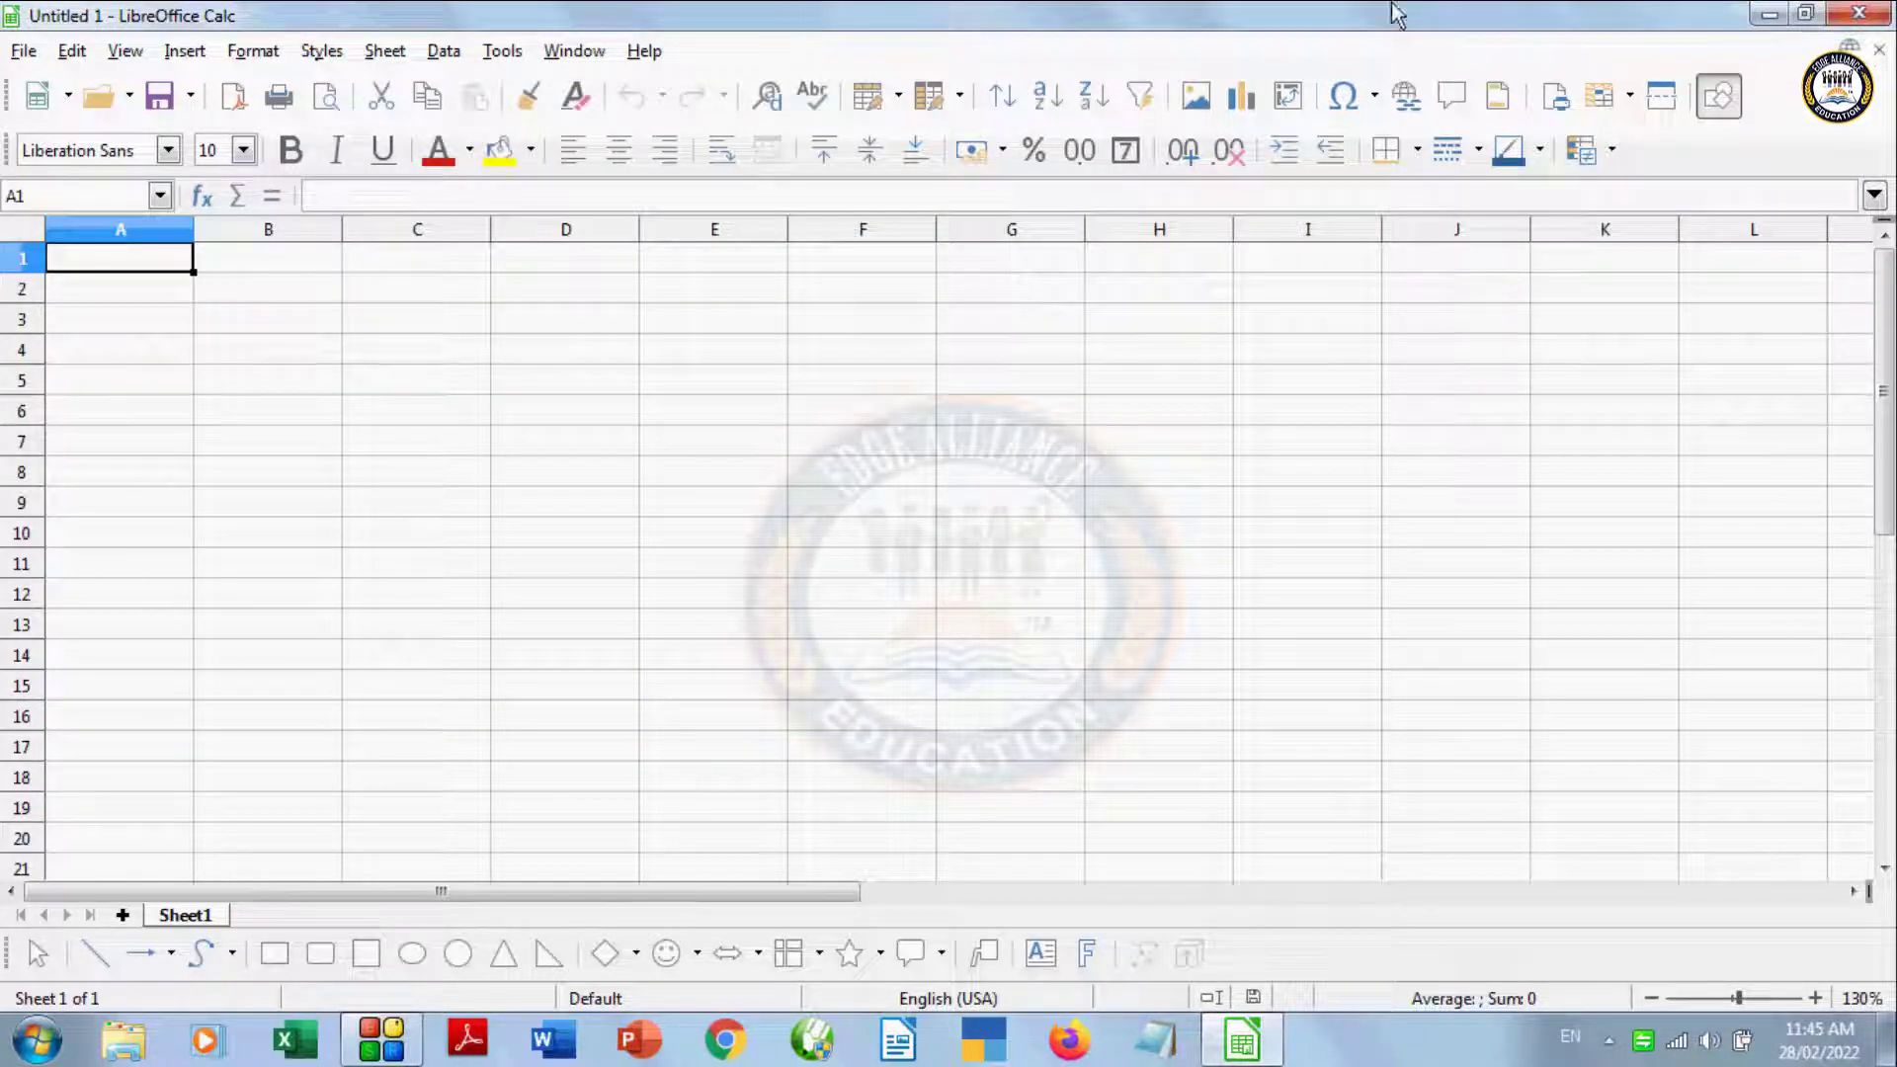
Step: Compare a1, edge educations and Sheet originals with their .odt, .odp and .ods conversions in Content
left_click(1771, 16)
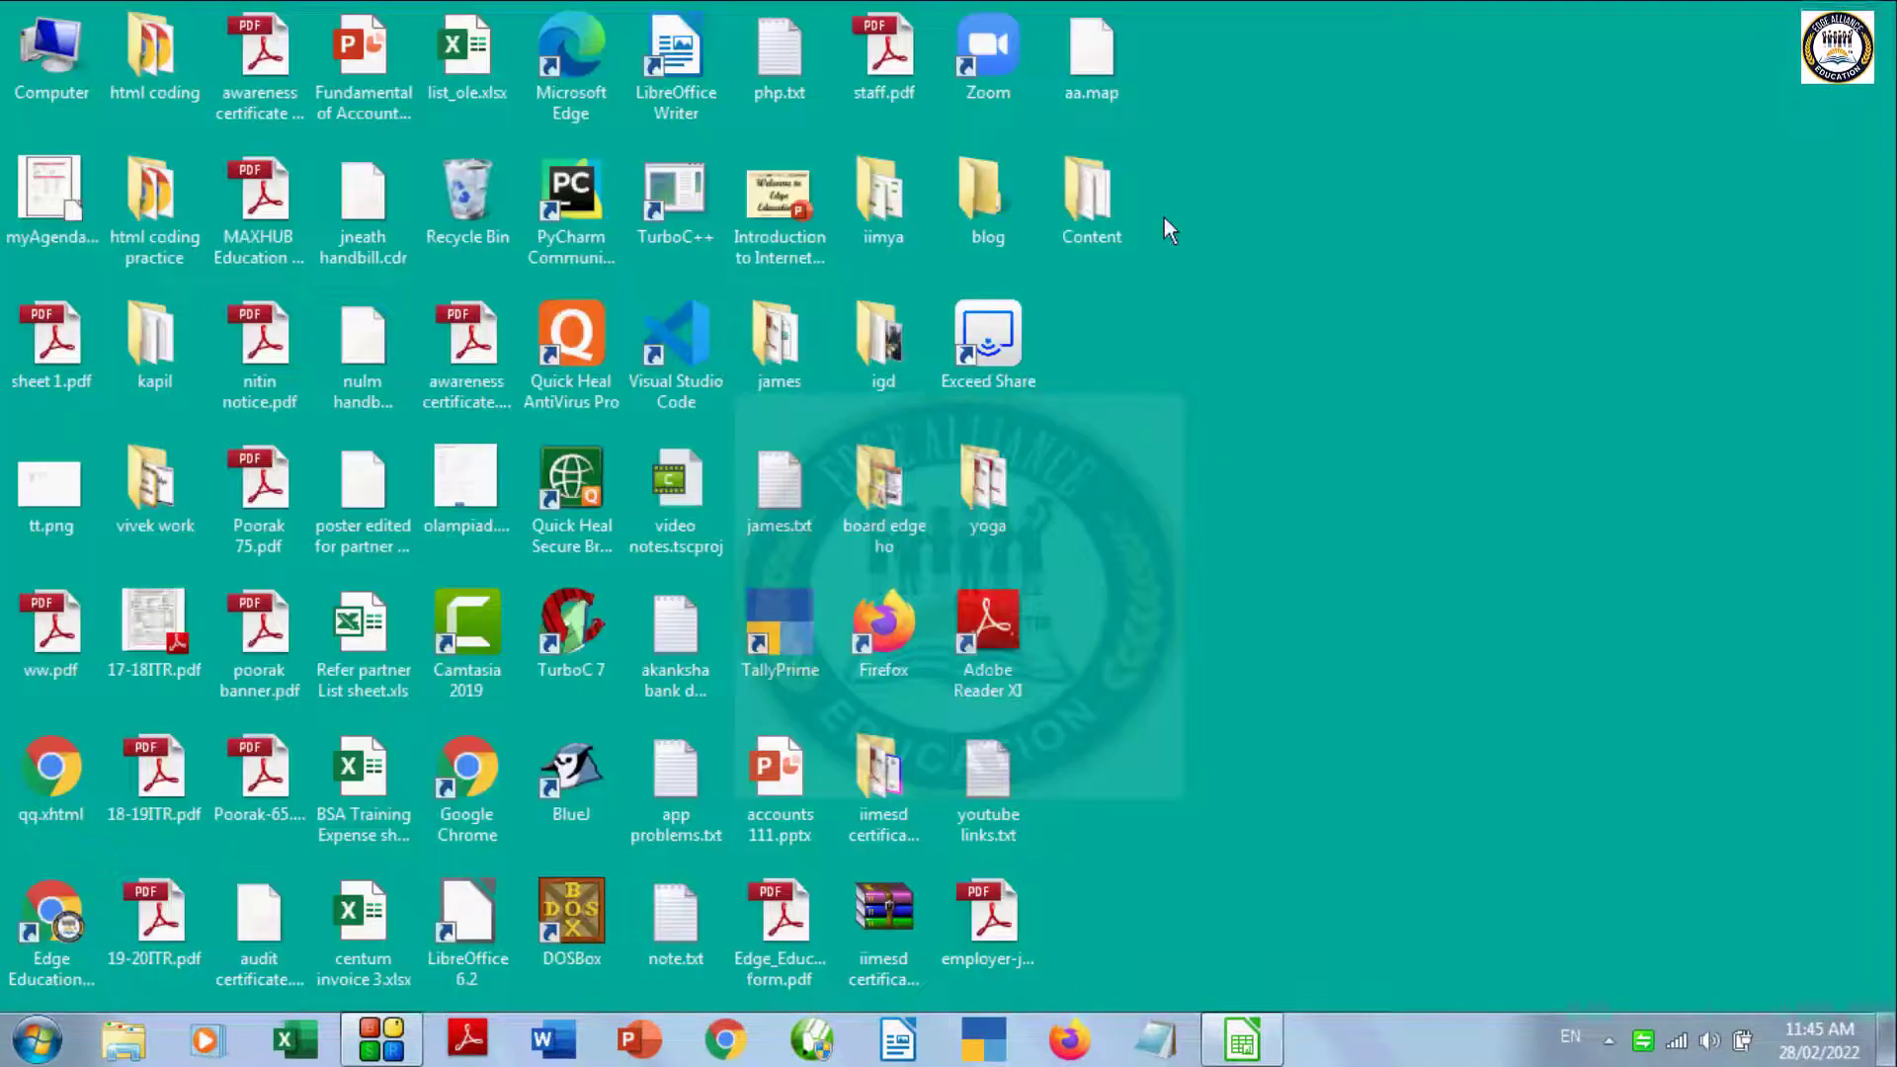
double_click(1099, 184)
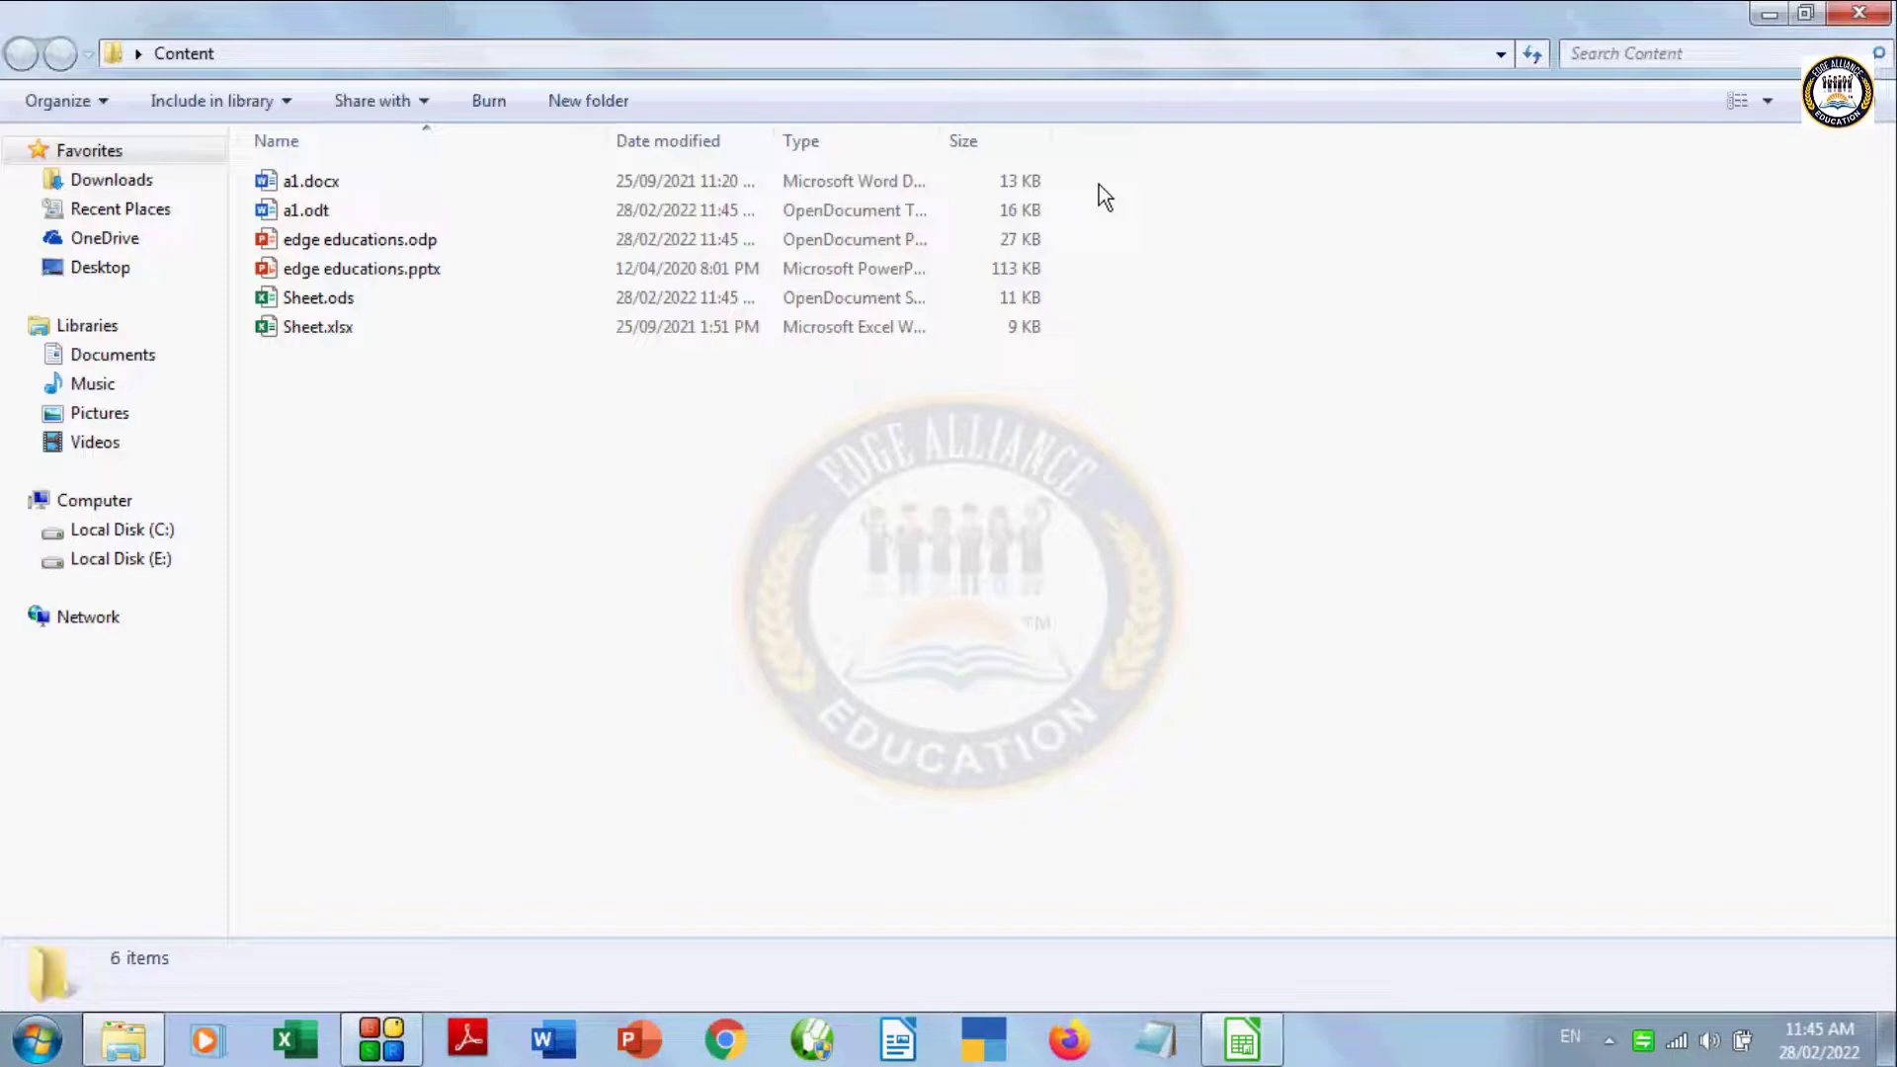
left_click(295, 185)
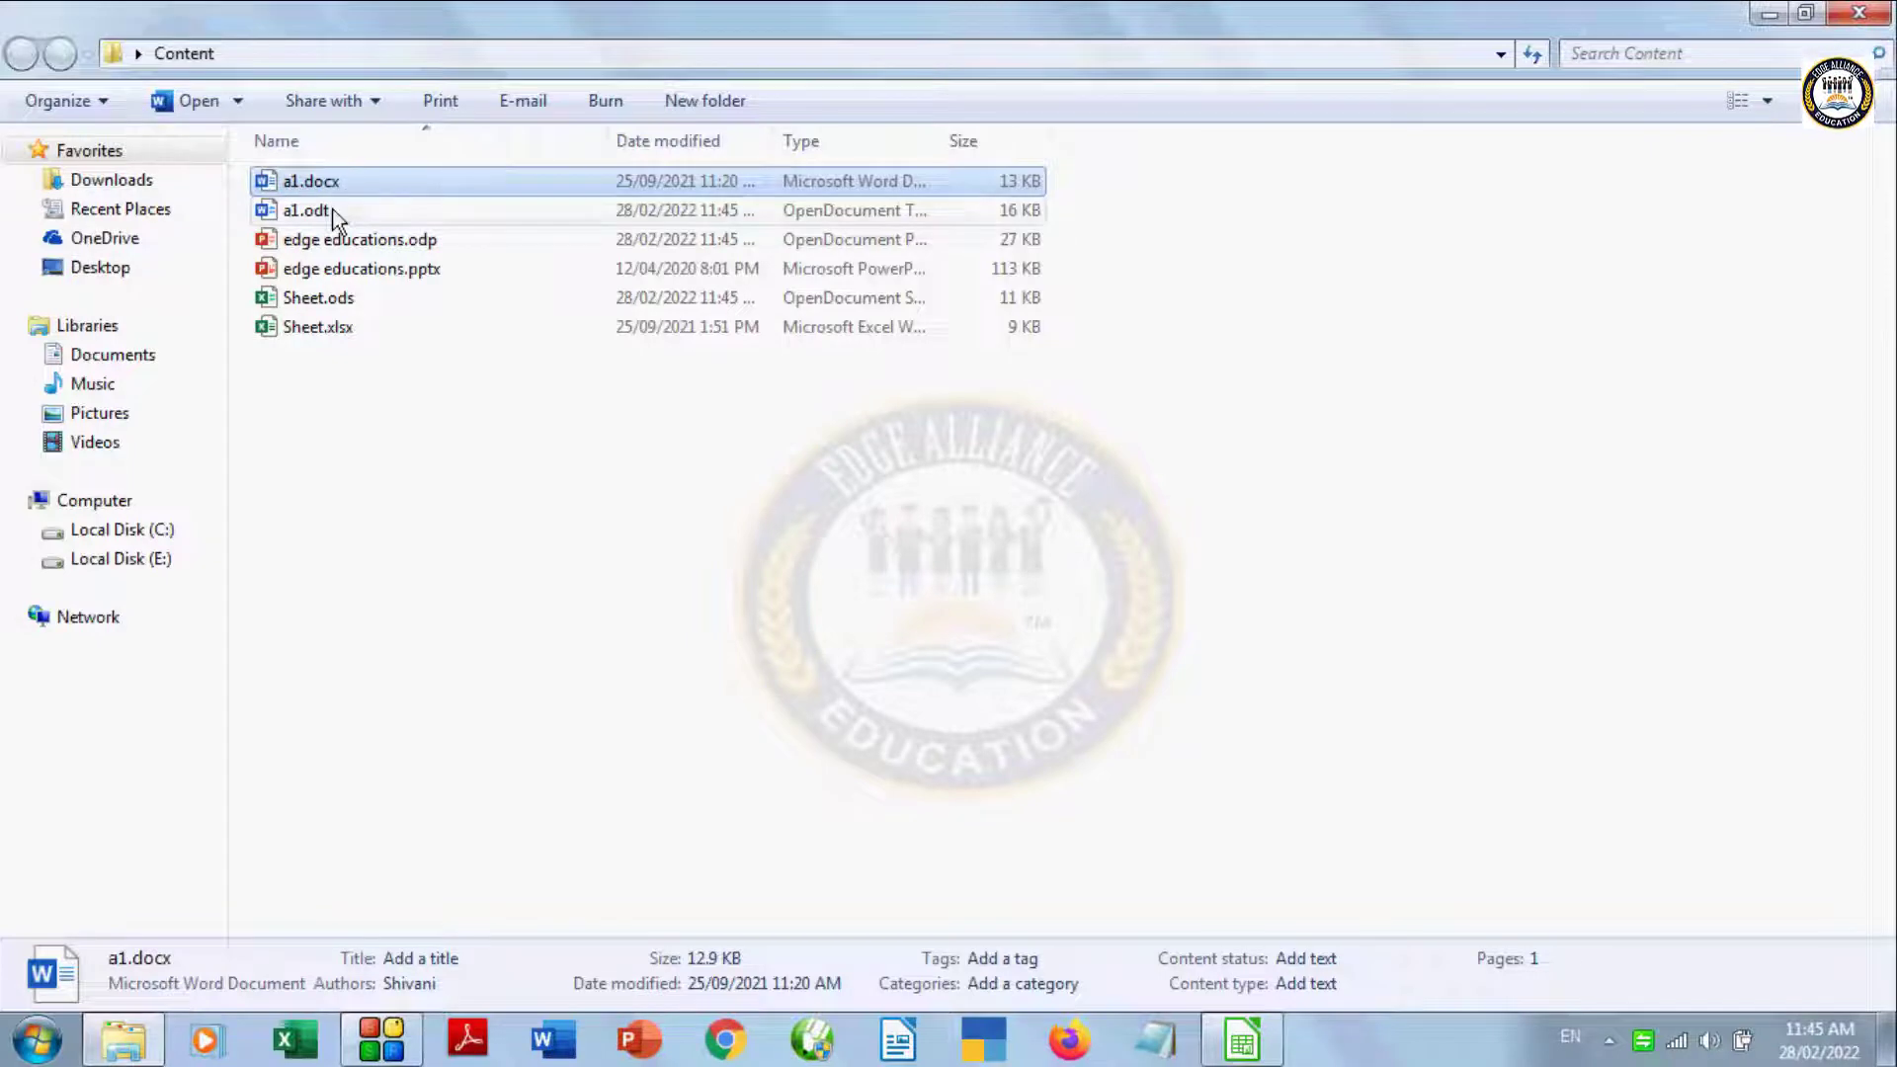
left_click(324, 210)
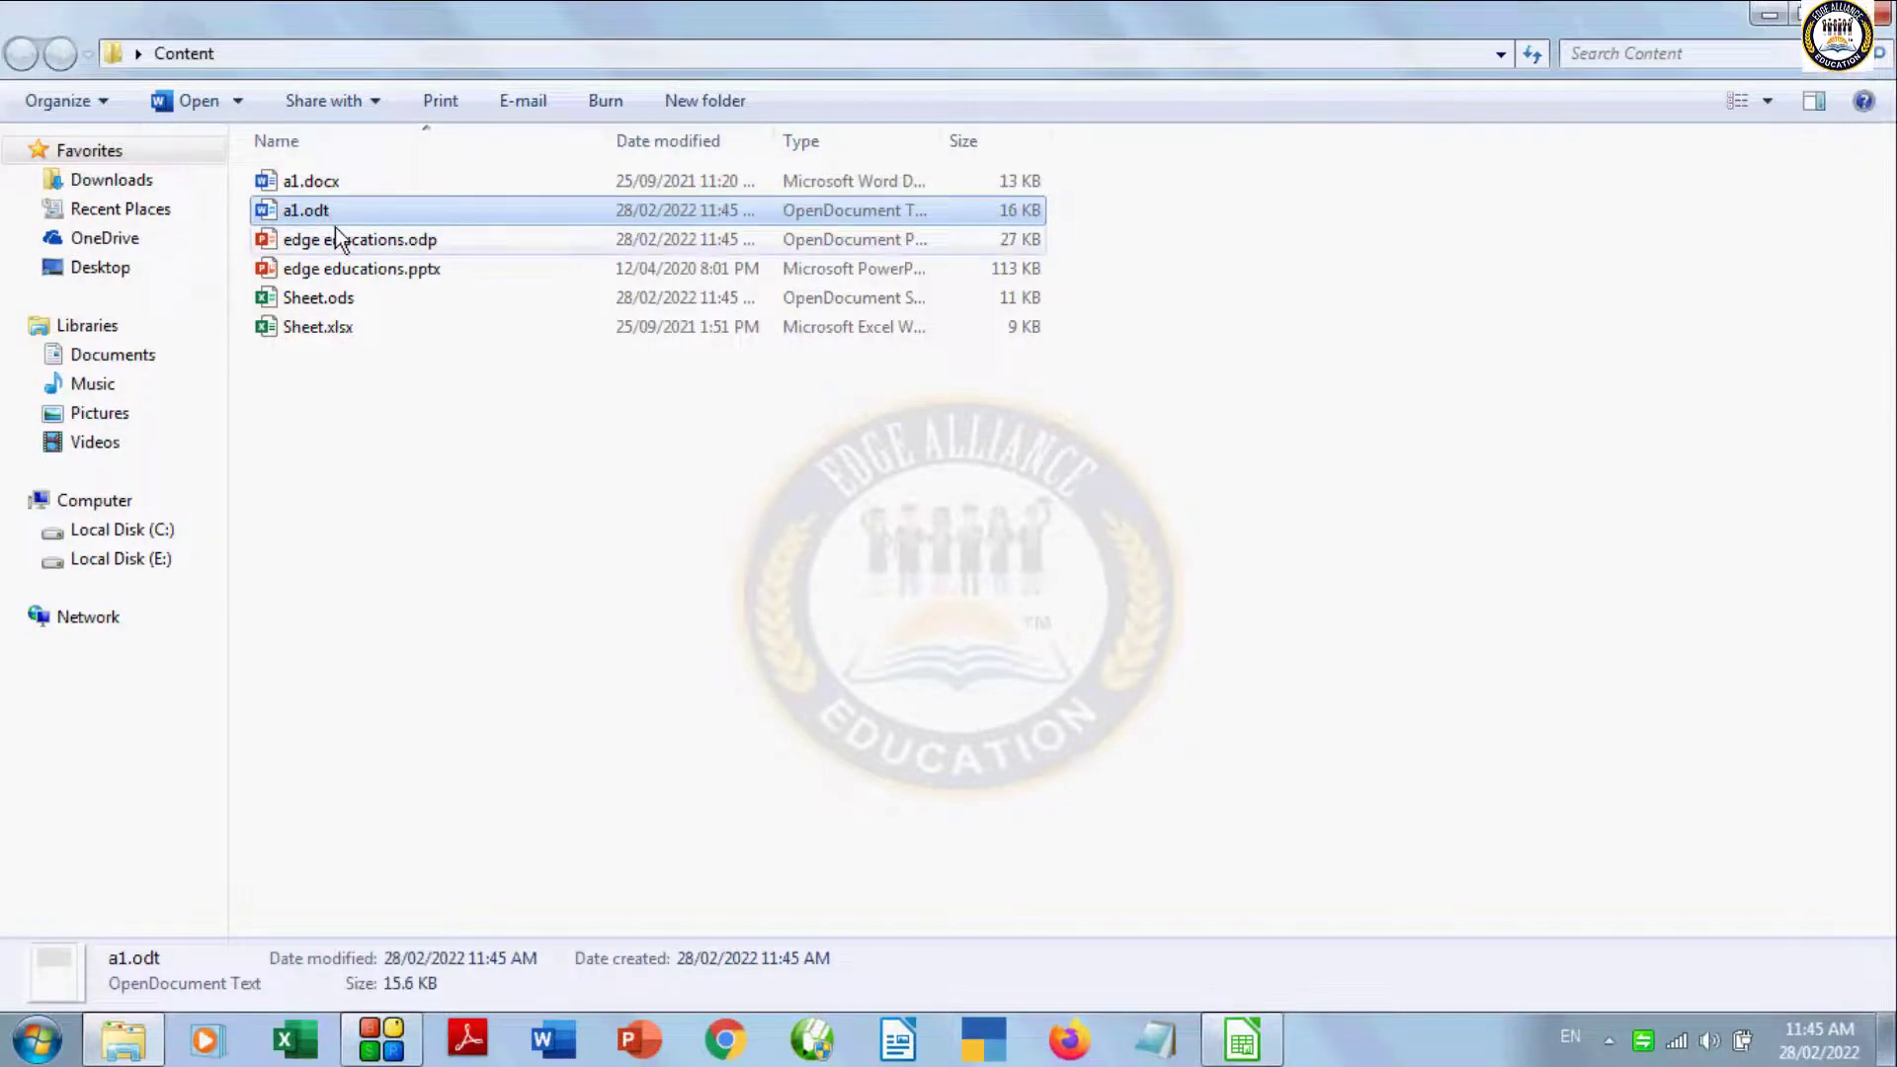
left_click(413, 276)
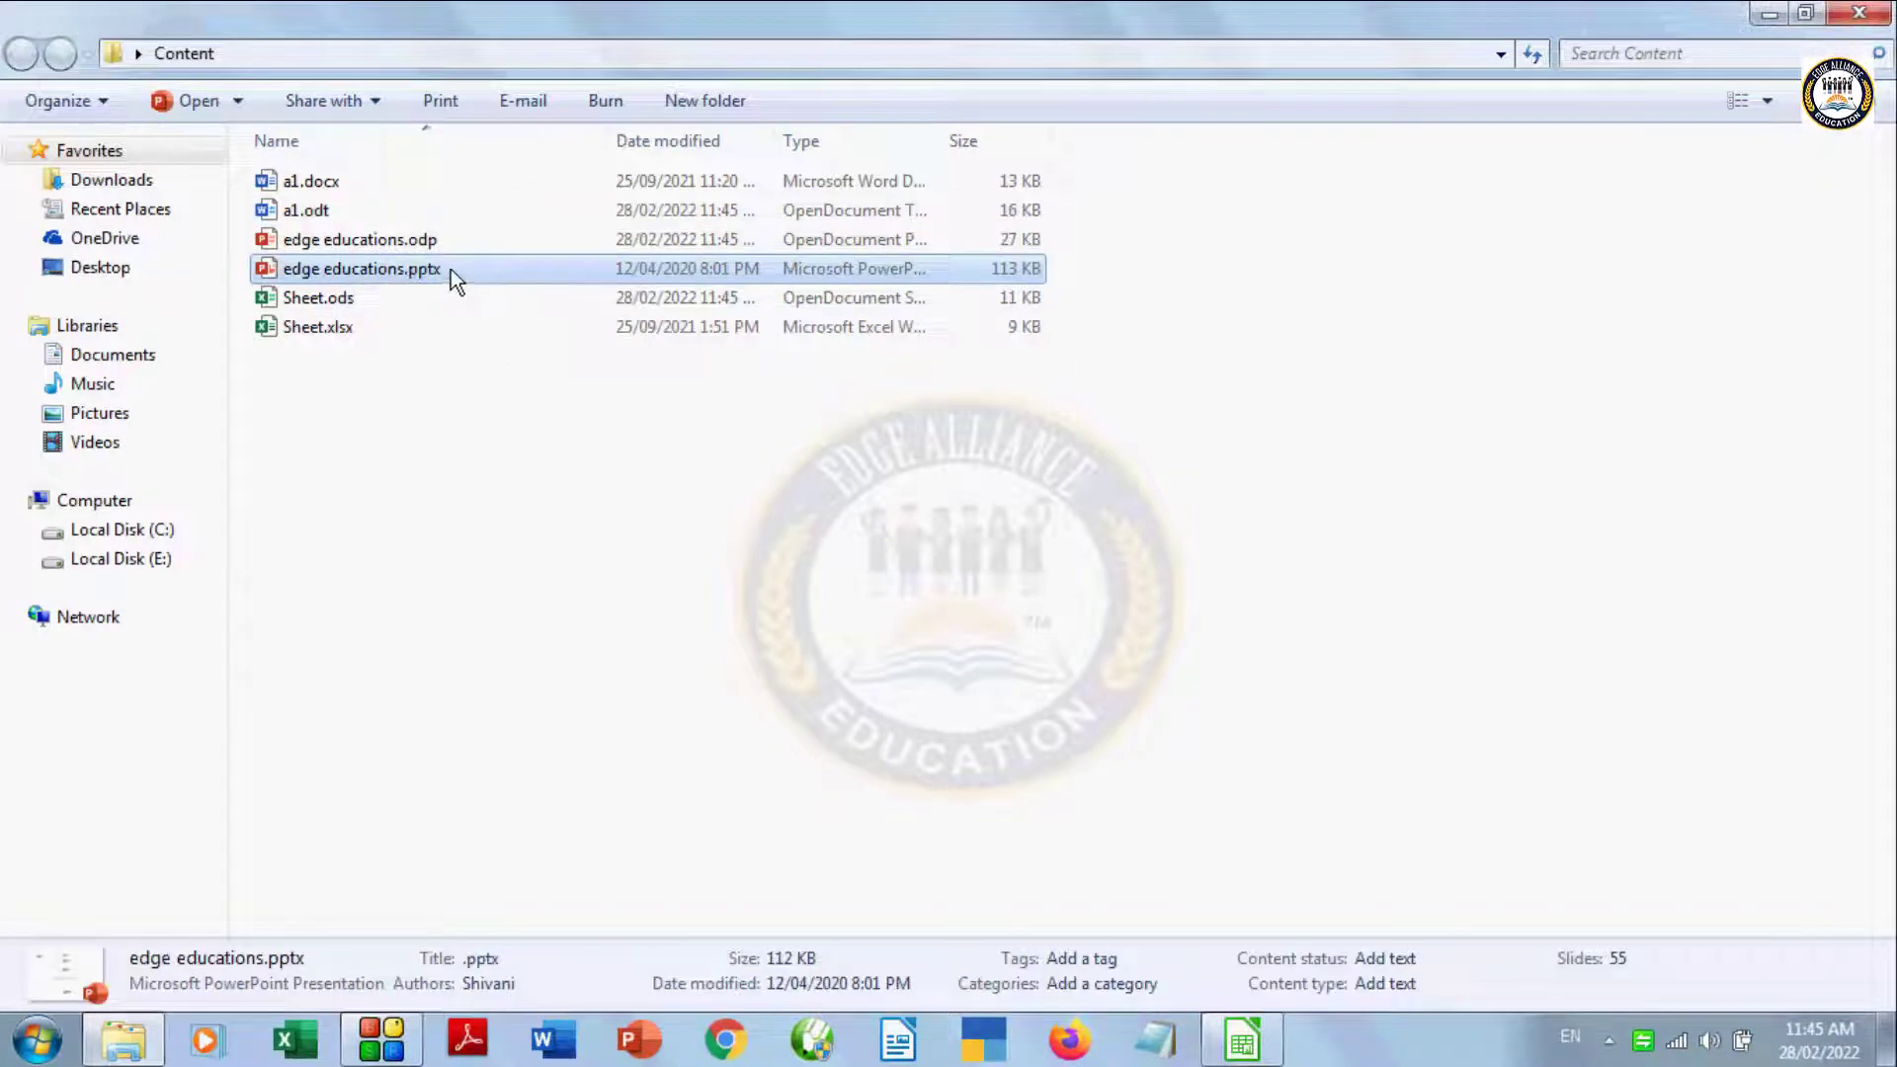
left_click(431, 241)
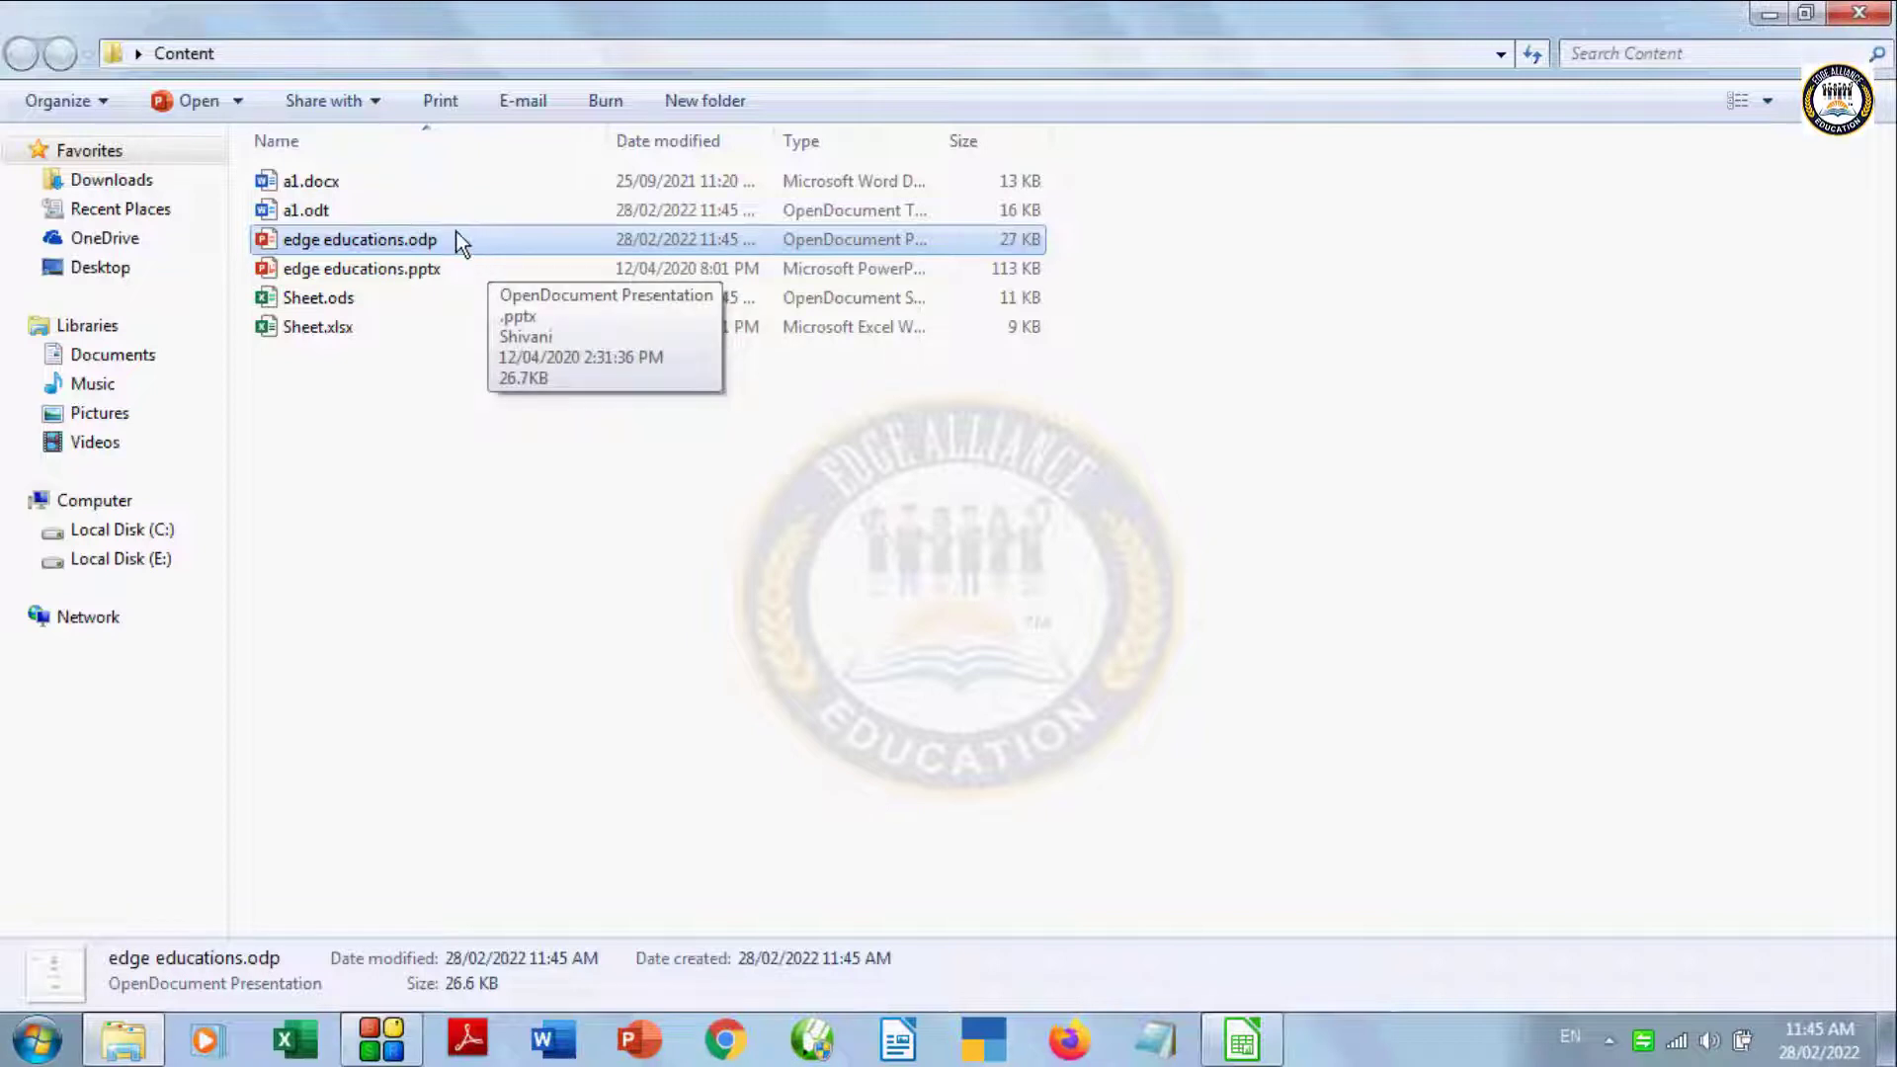
left_click(346, 330)
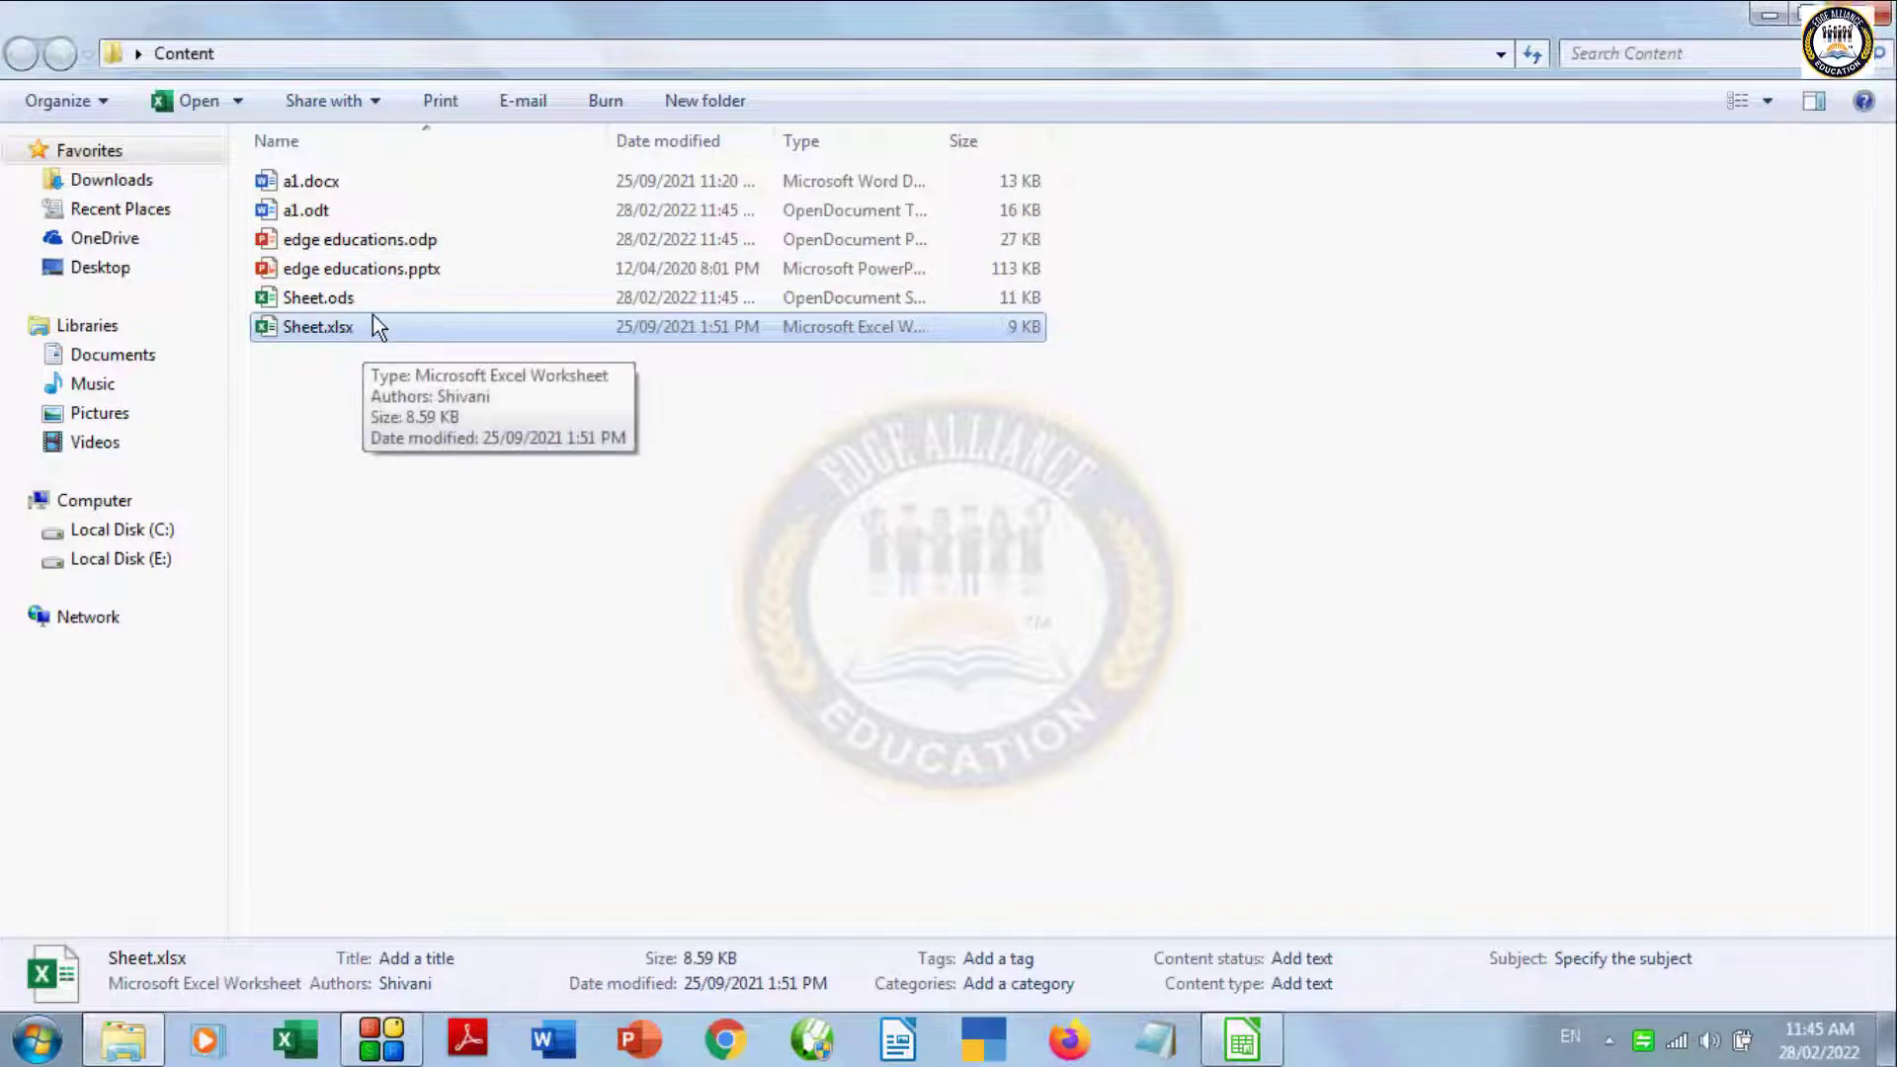
left_click(365, 301)
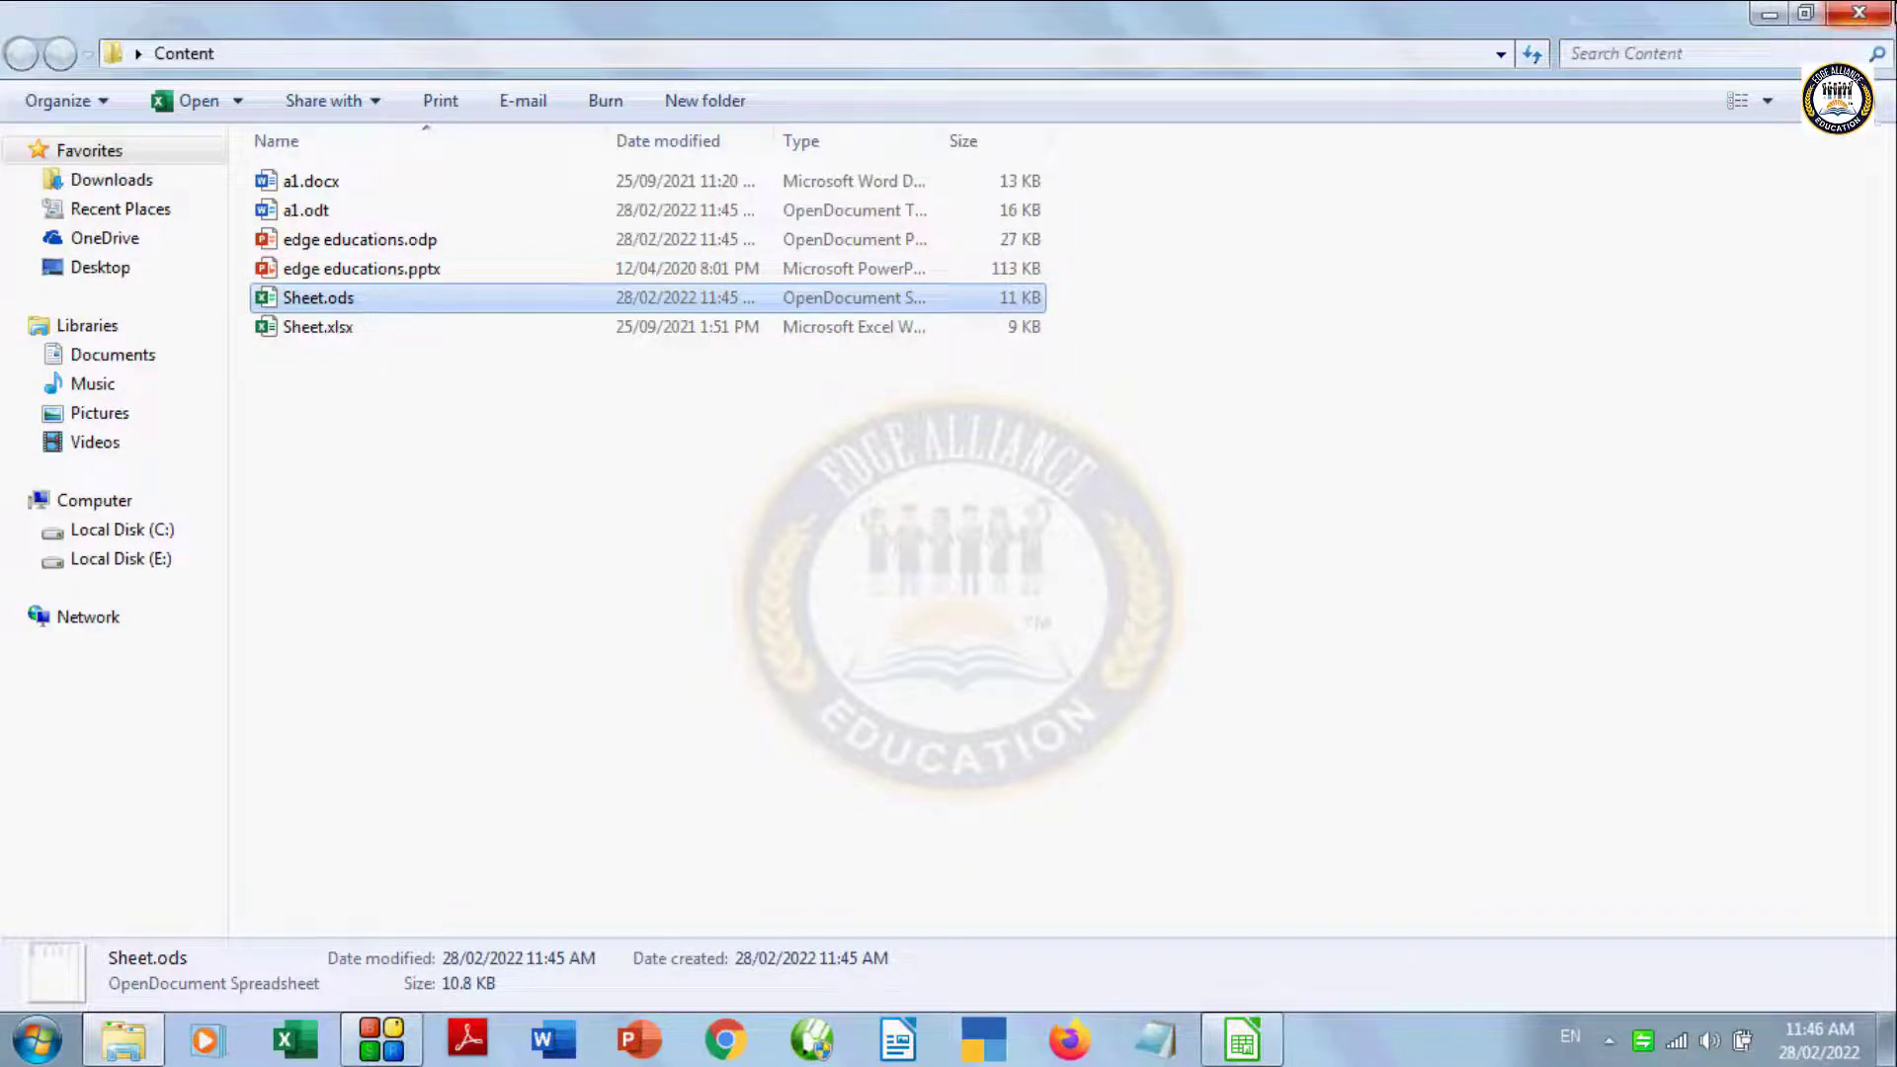
left_click(1859, 13)
Step: Open and then close the Address Data Source wizard from the File > Wizards menu
left_click(1242, 1039)
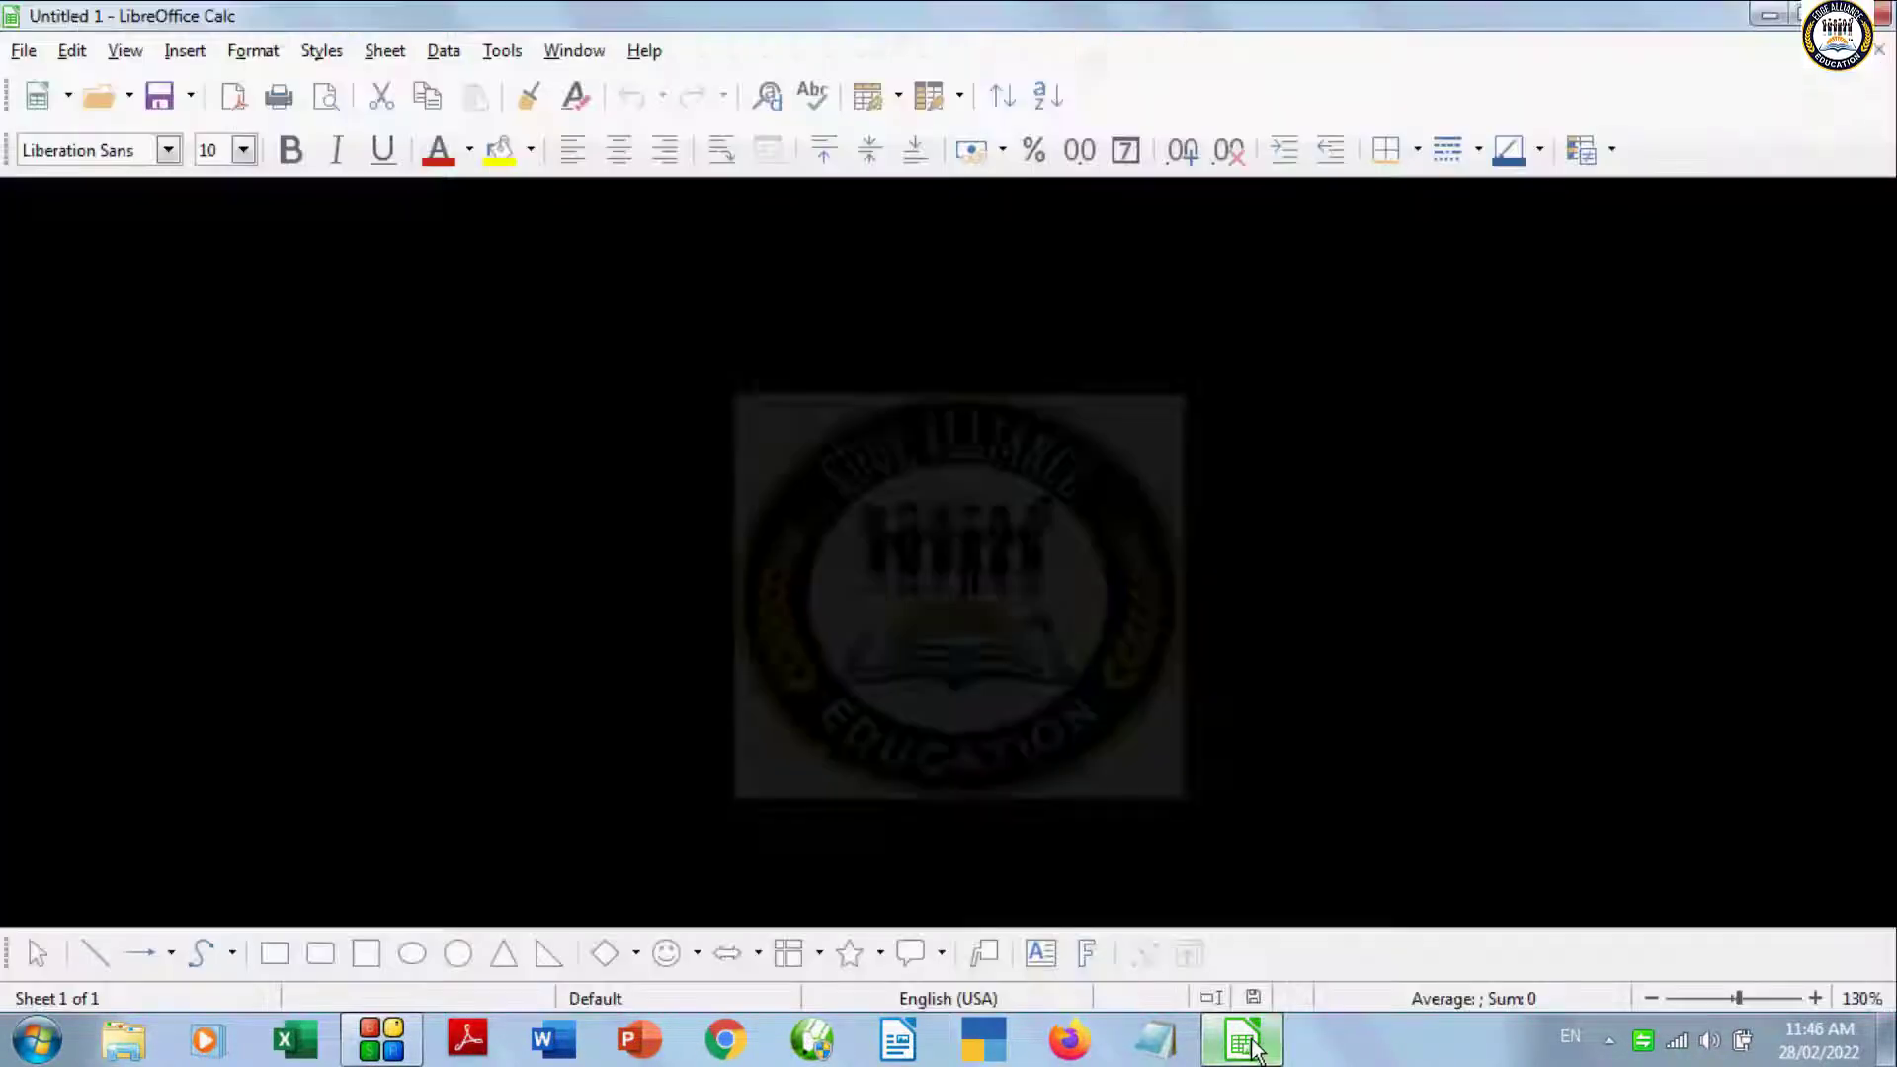
left_click(30, 52)
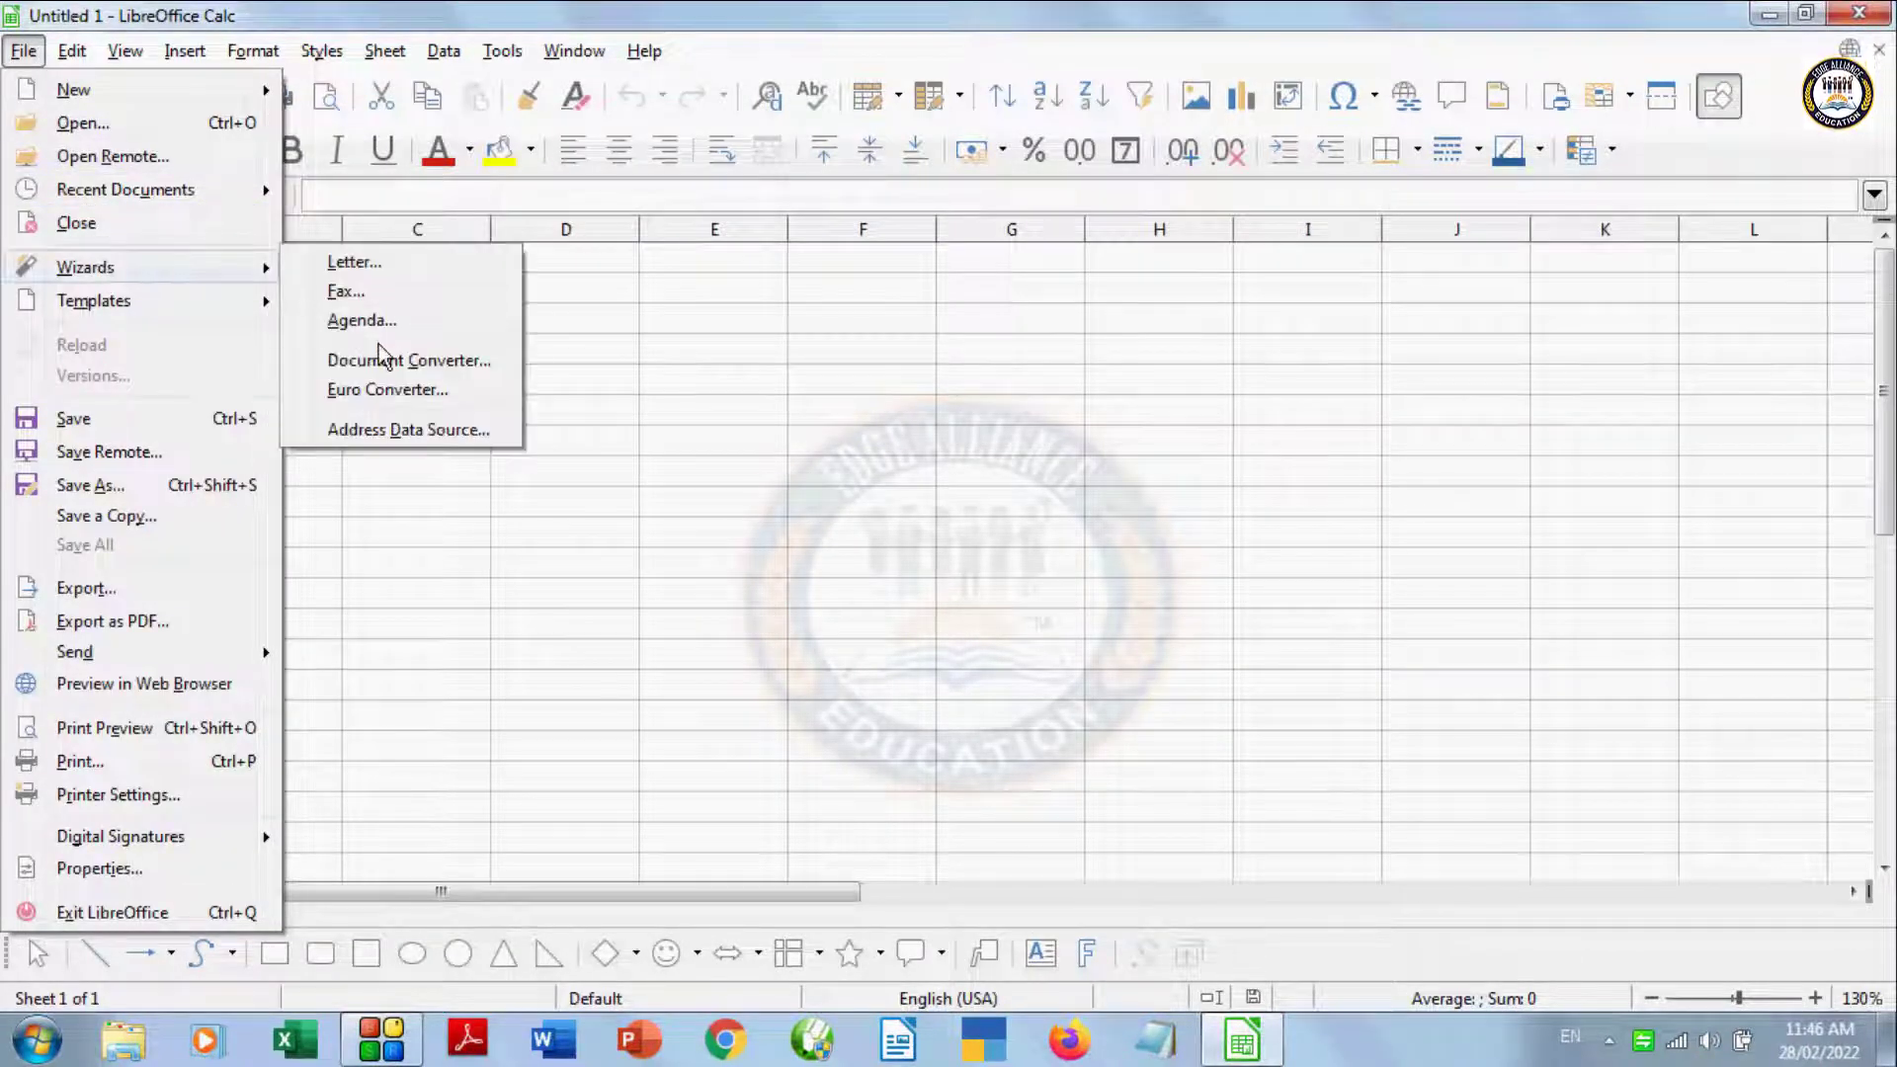
mouse_move(85, 266)
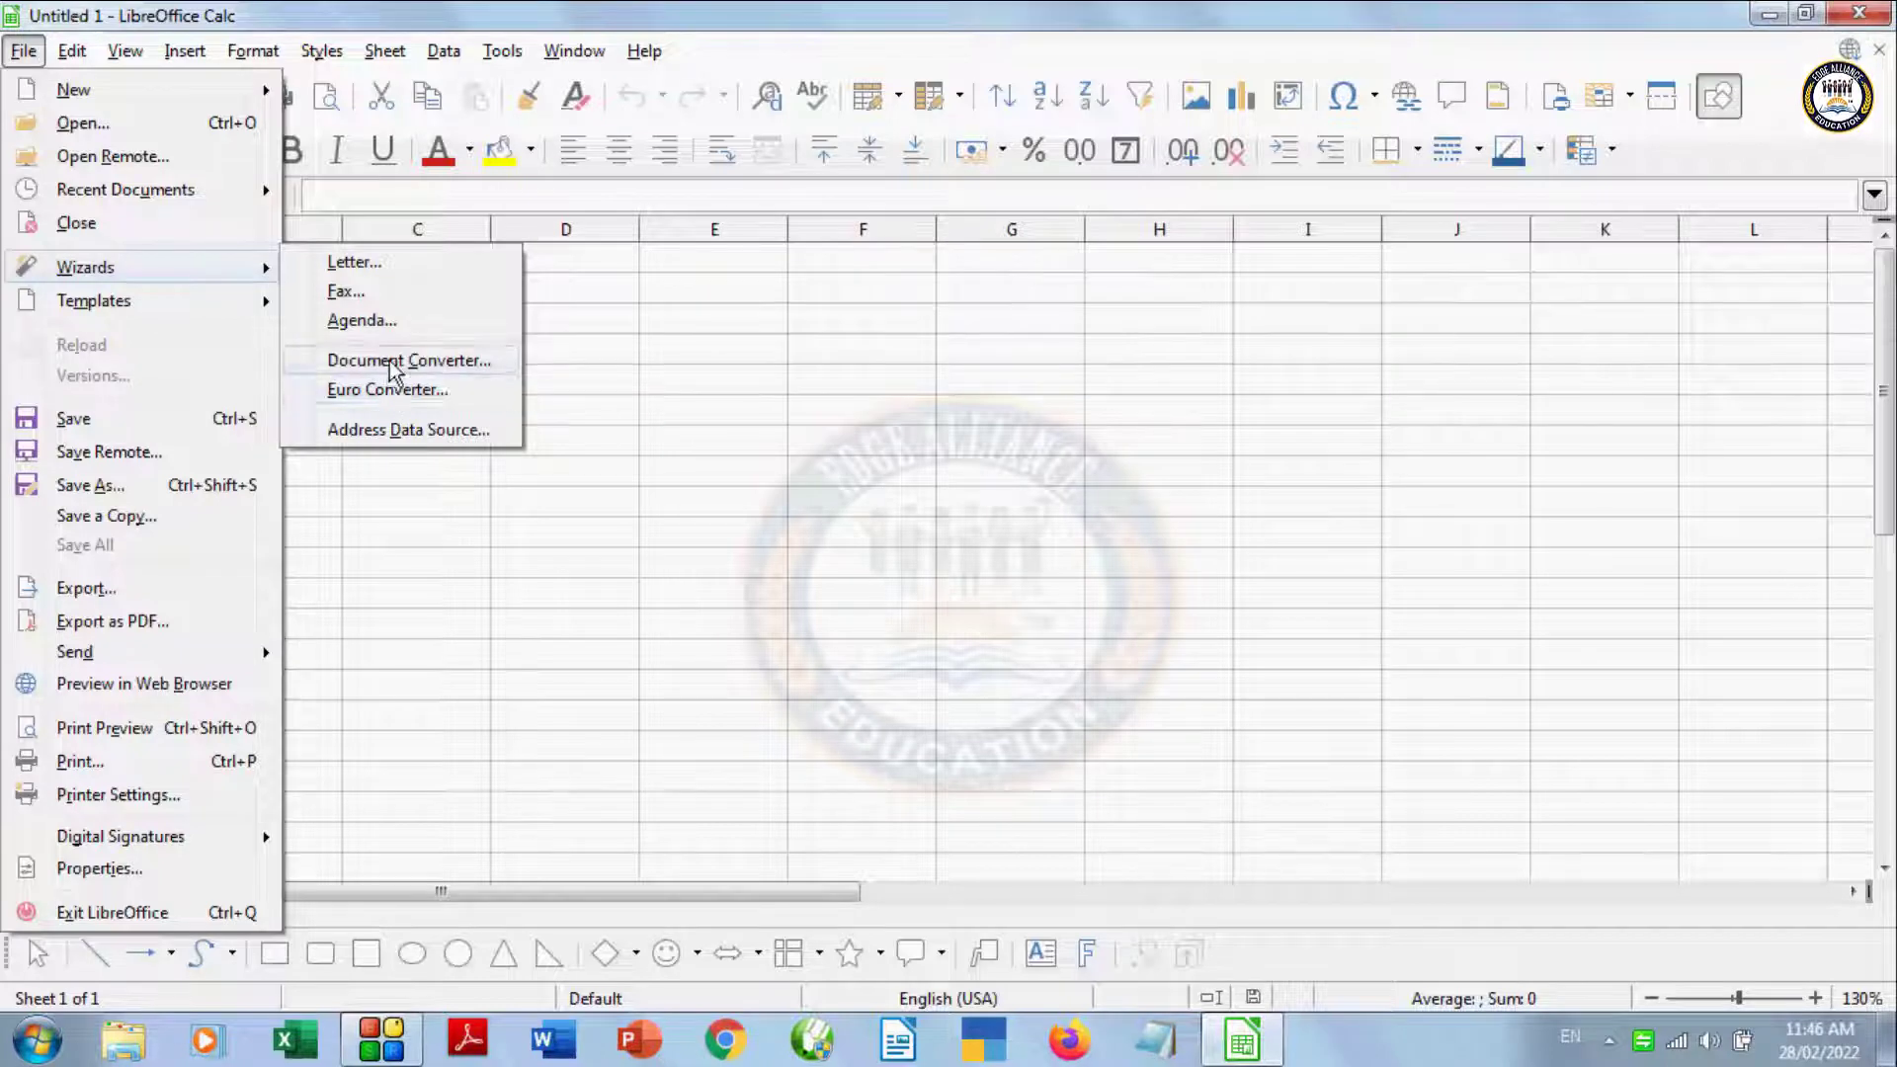
left_click(395, 430)
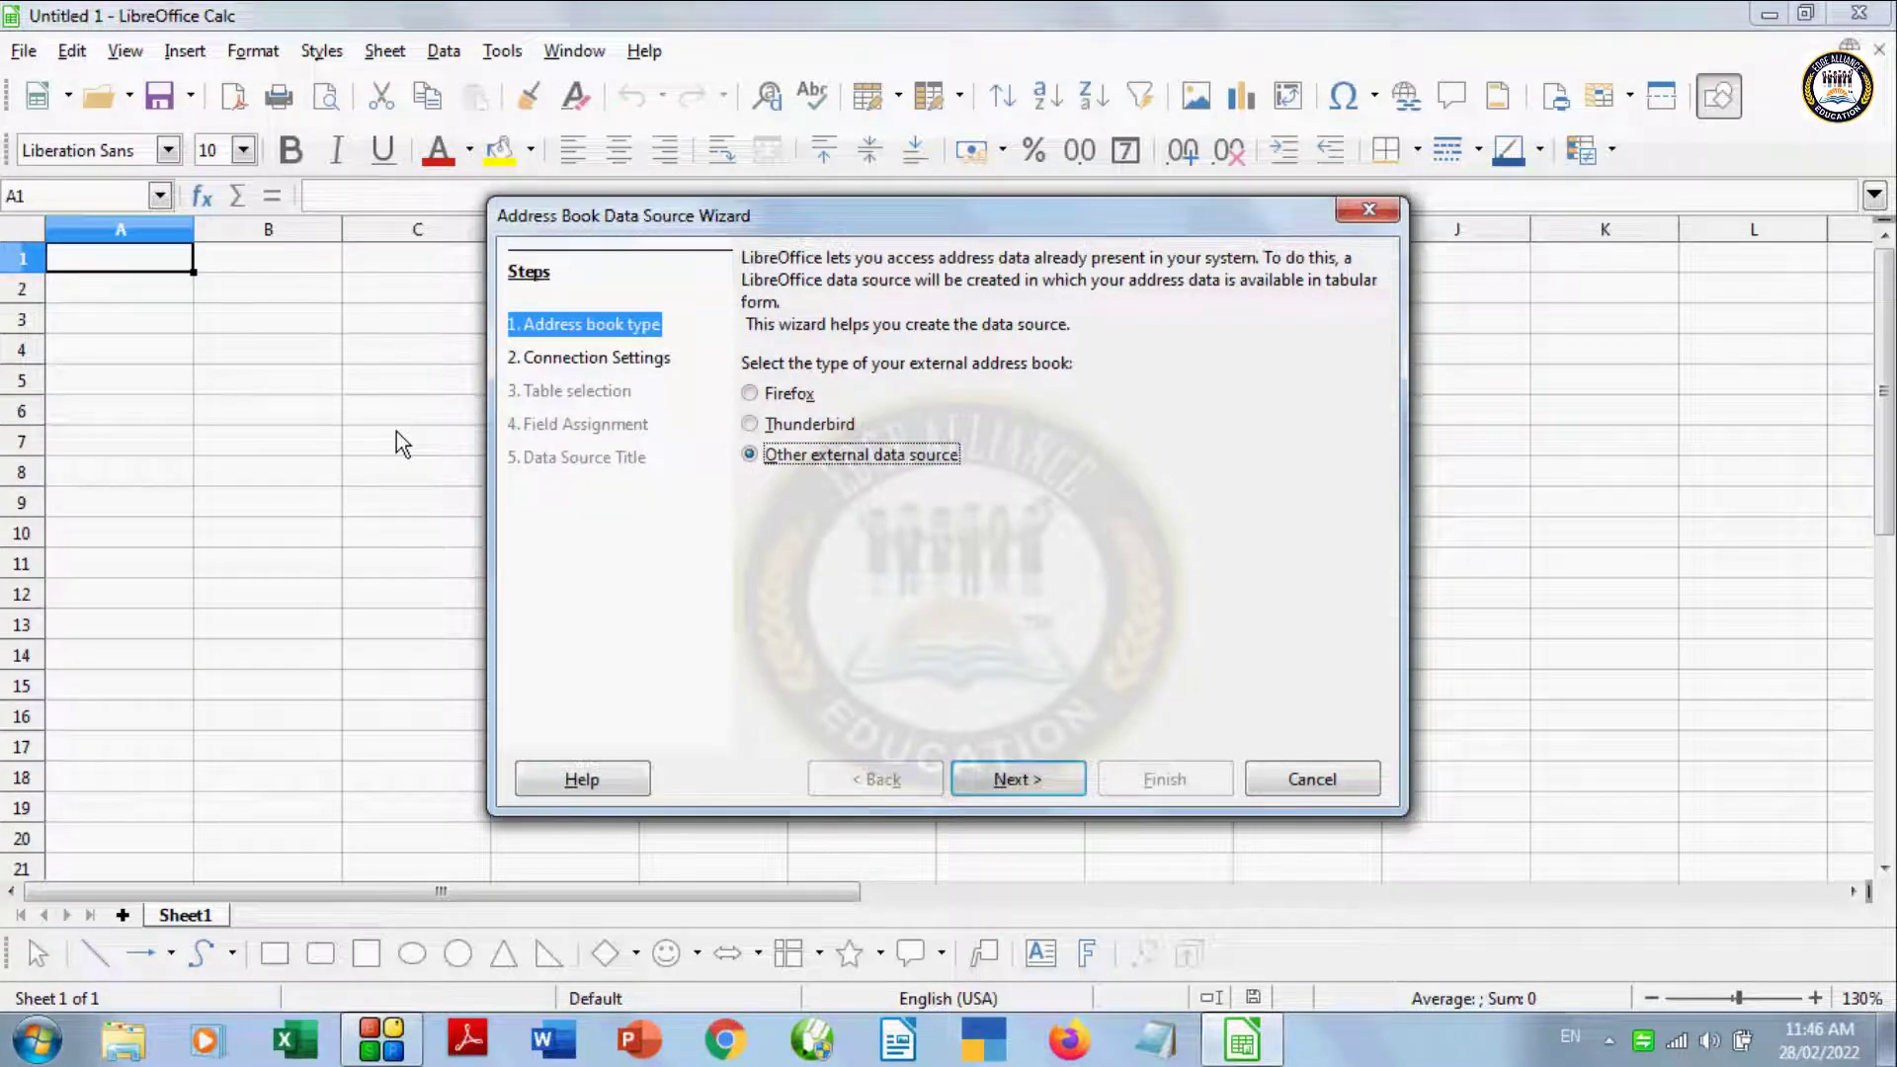
left_click(1369, 210)
left_click(21, 50)
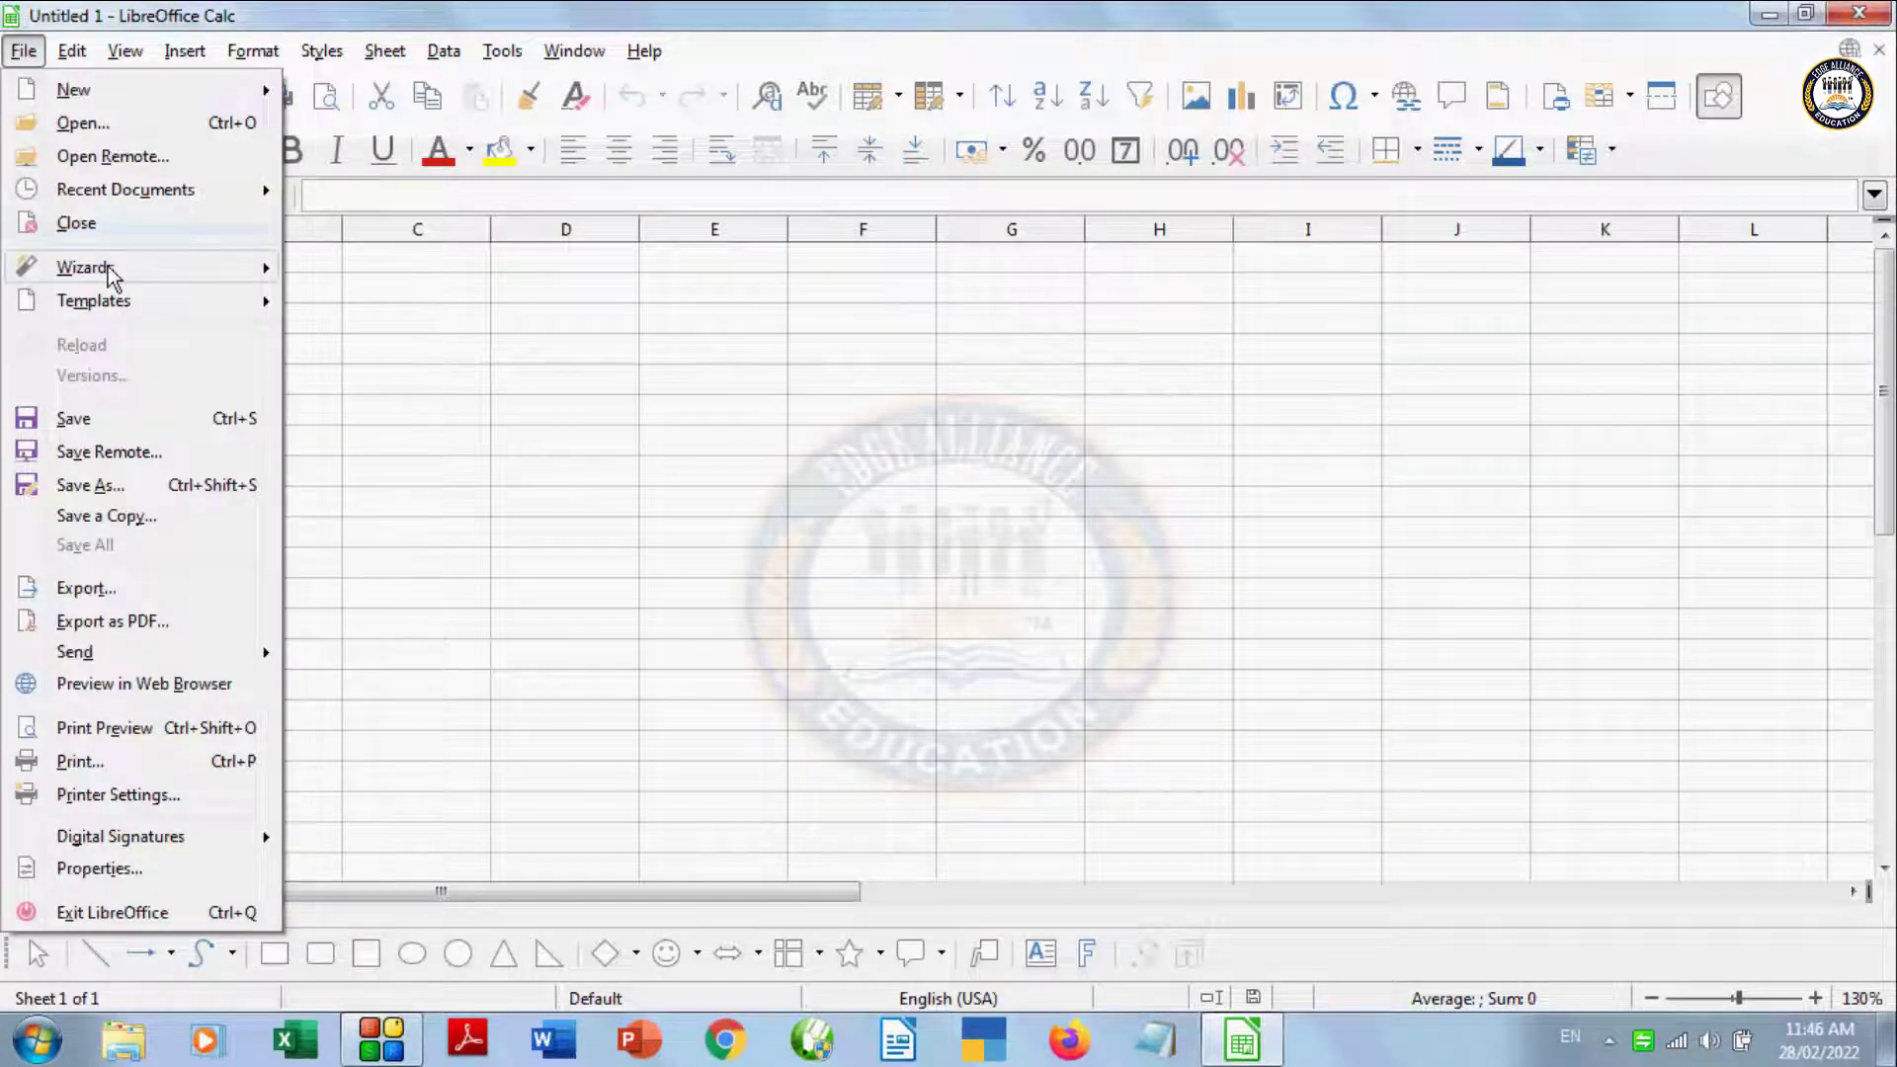
mouse_move(93, 300)
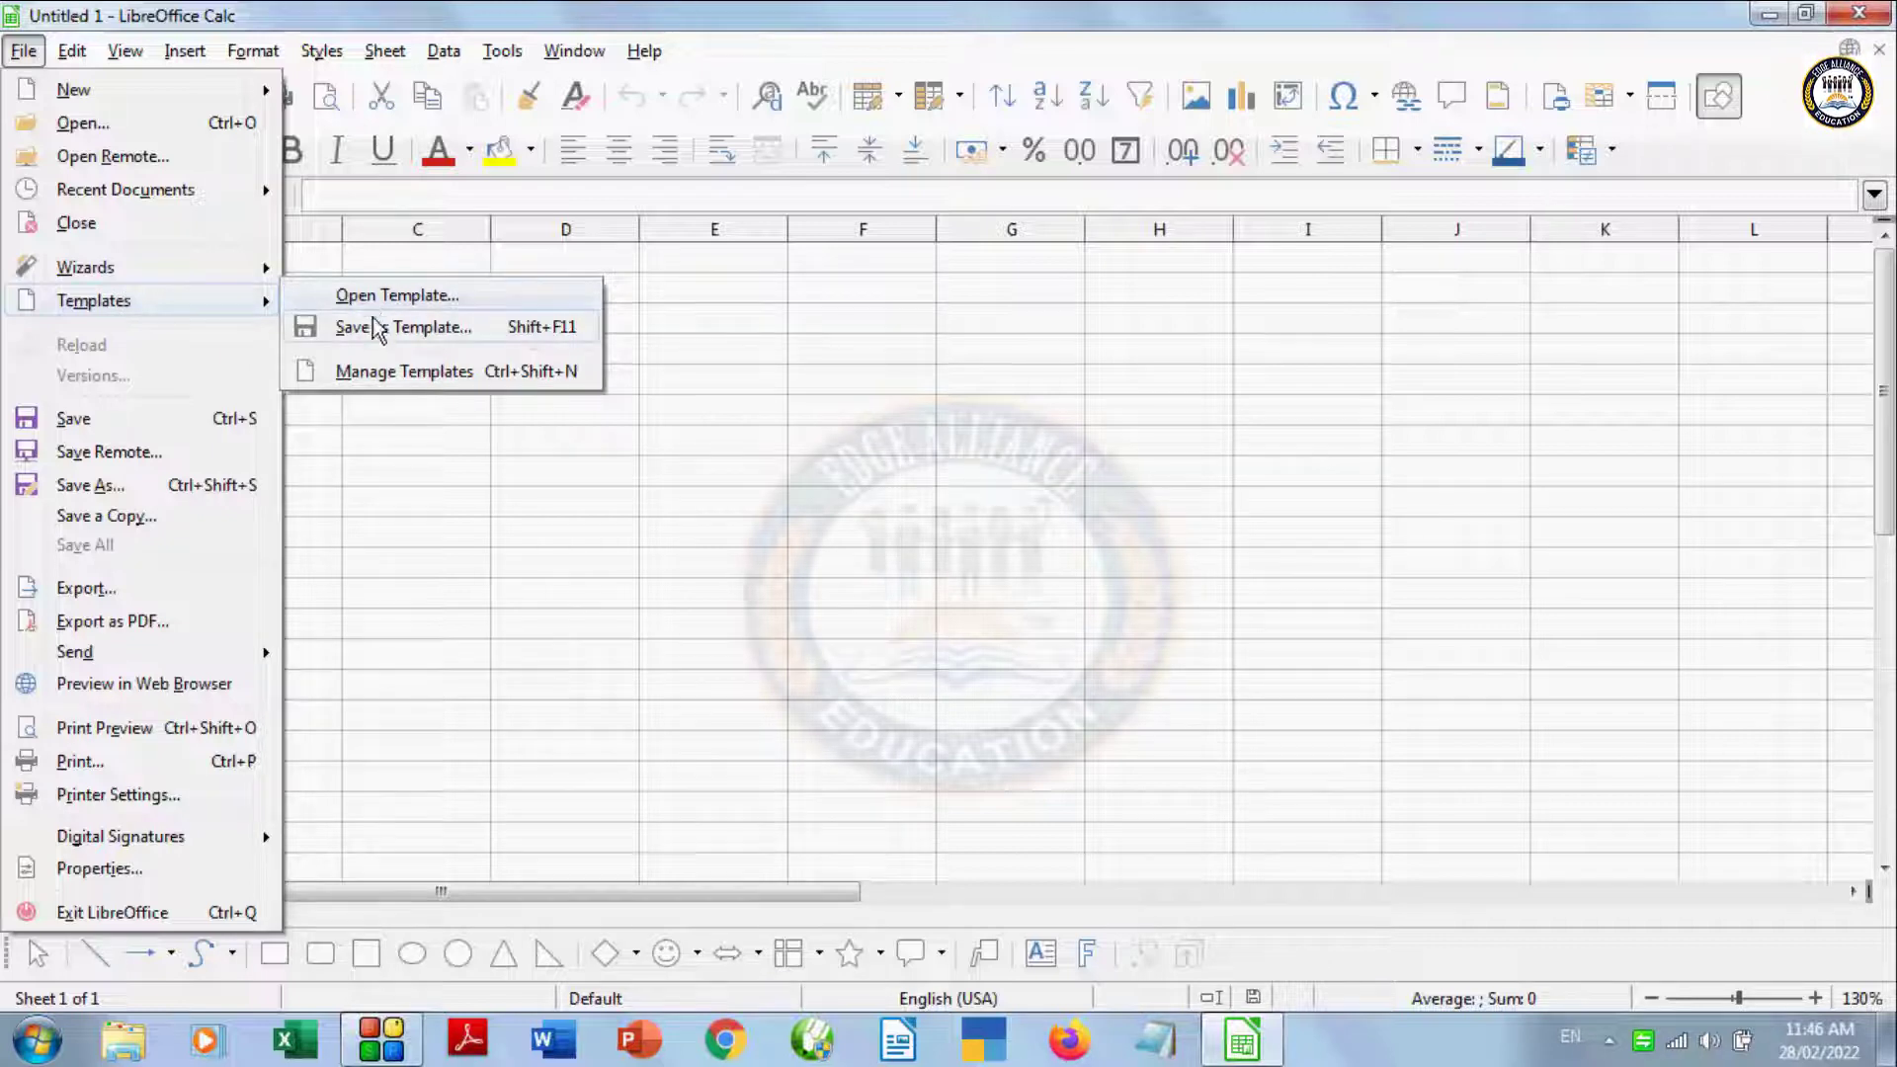
Step: Dismiss the File menu, make row 1 taller and select cells A1 through F1
left_click(417, 464)
left_click_drag(40, 273, 39, 294)
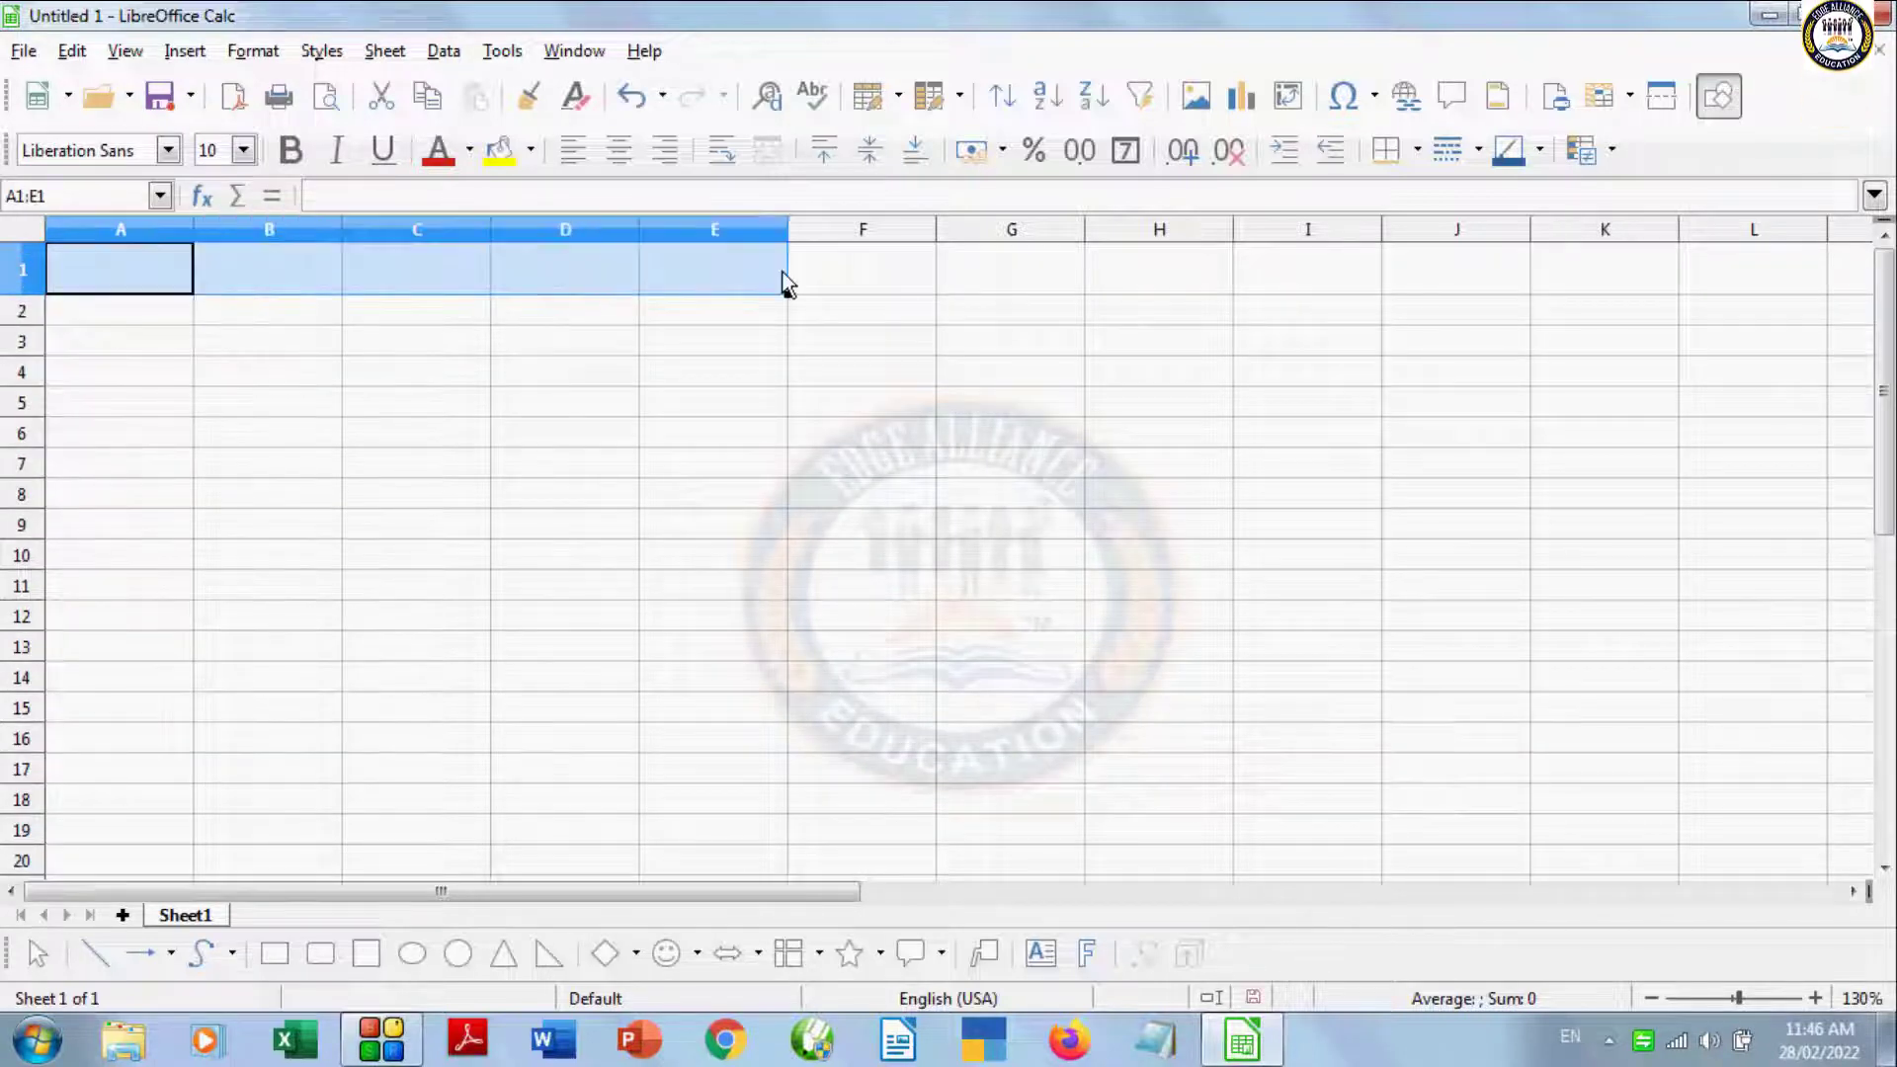
left_click_drag(170, 265, 860, 273)
Step: Merge and centre A1:F1 and enter the title 'Salary Report'
left_click(766, 154)
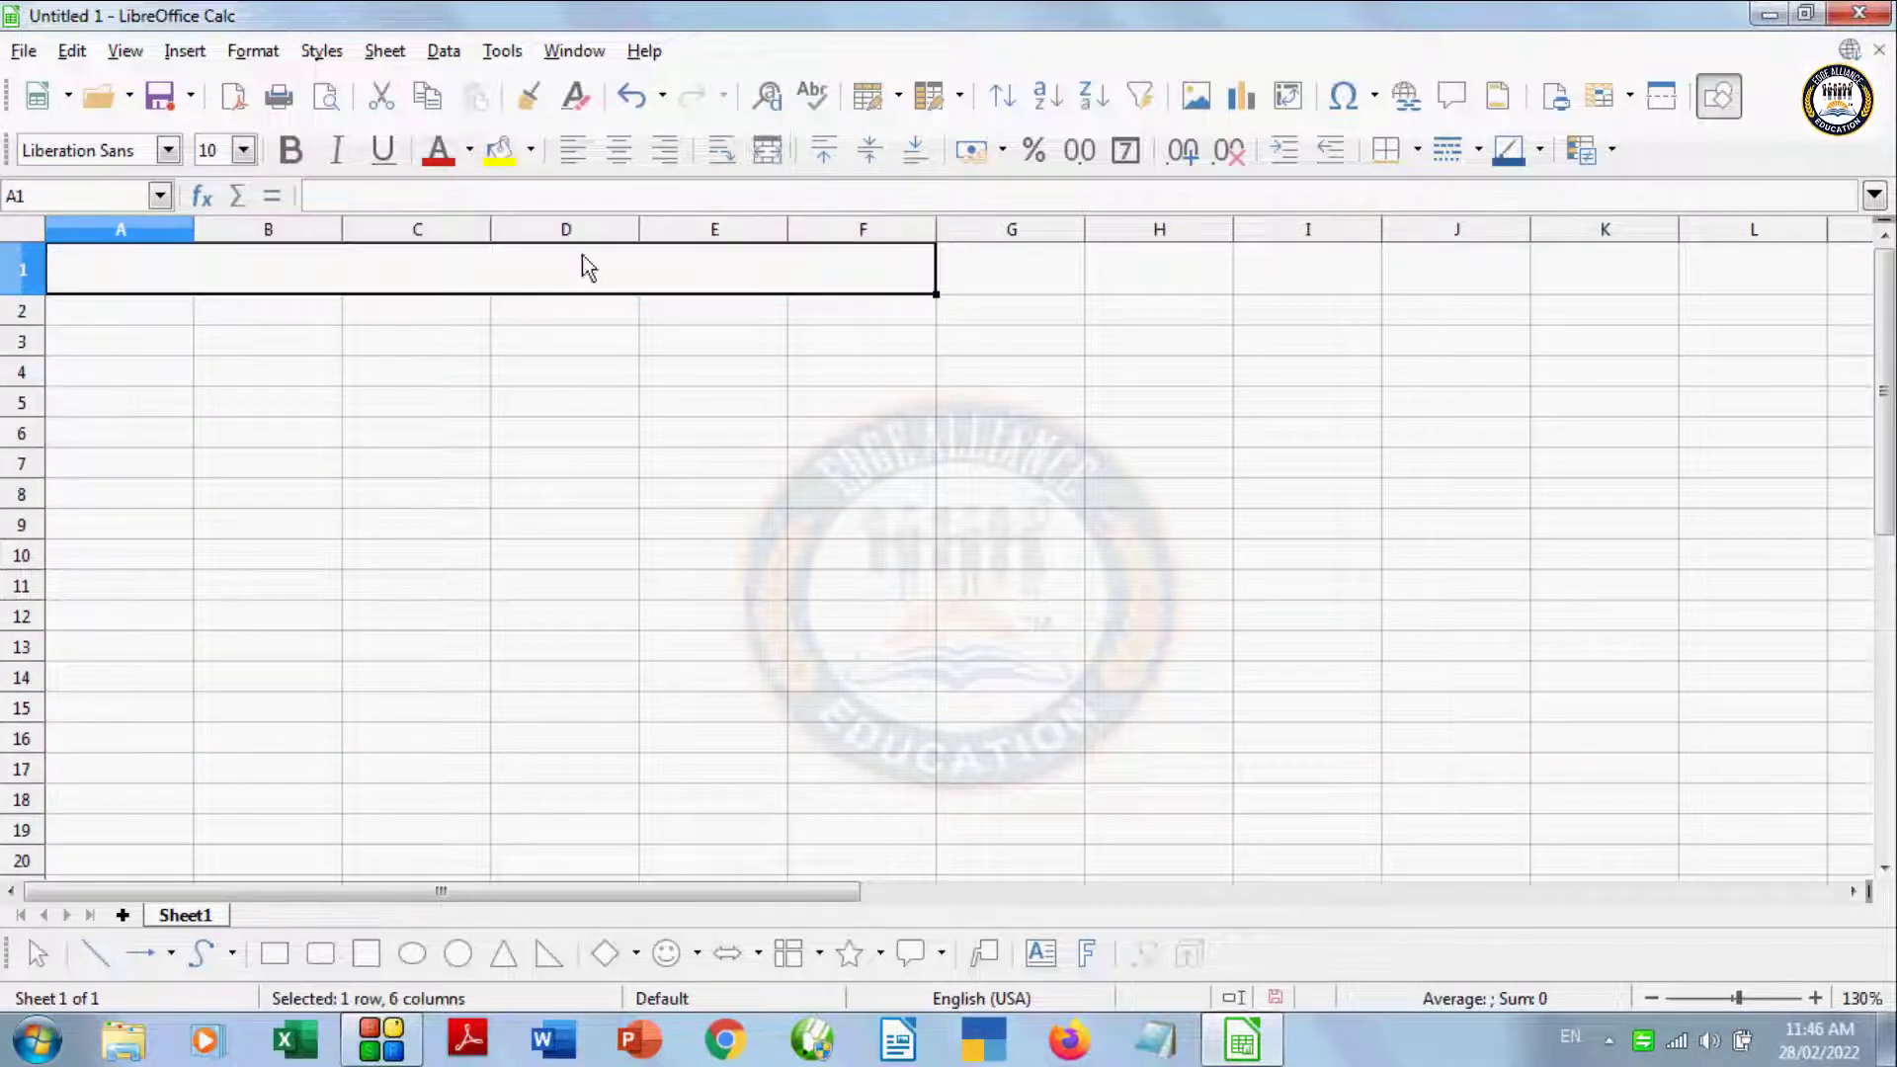
type("Sa")
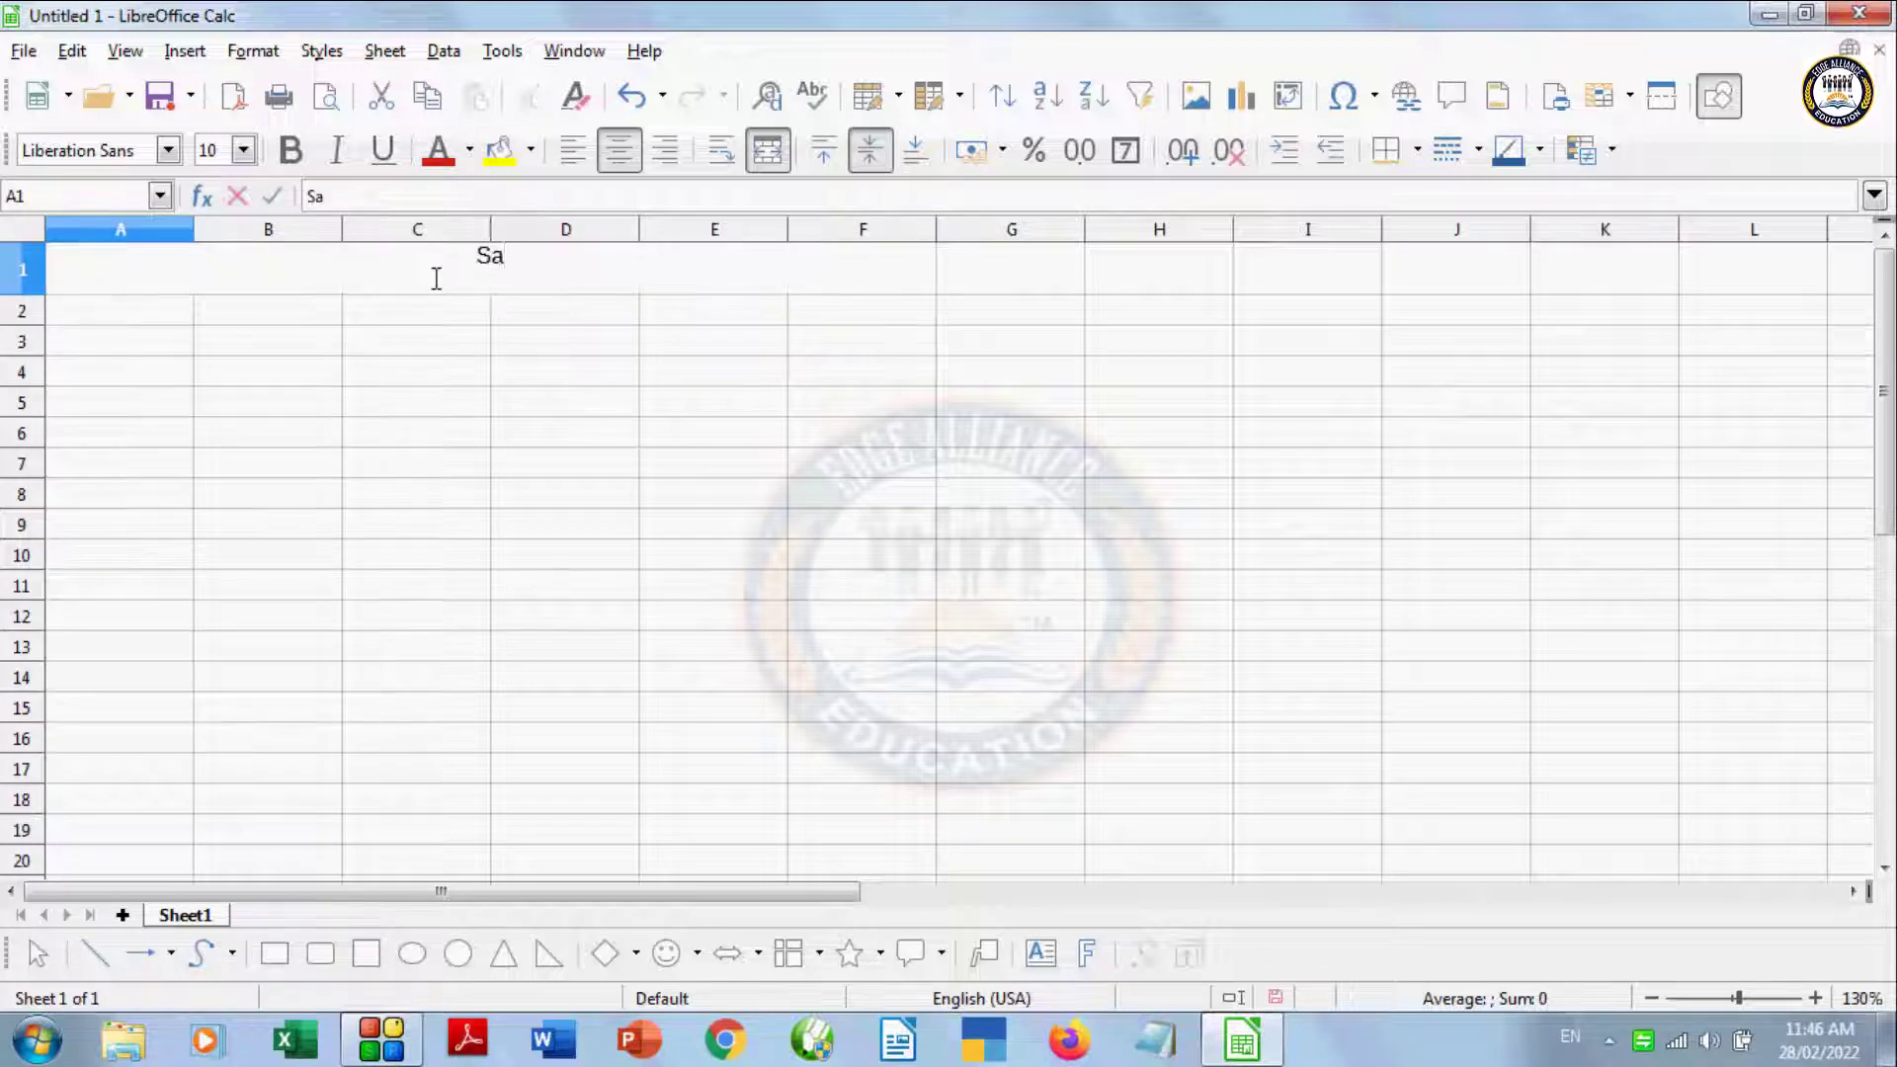
type("lart")
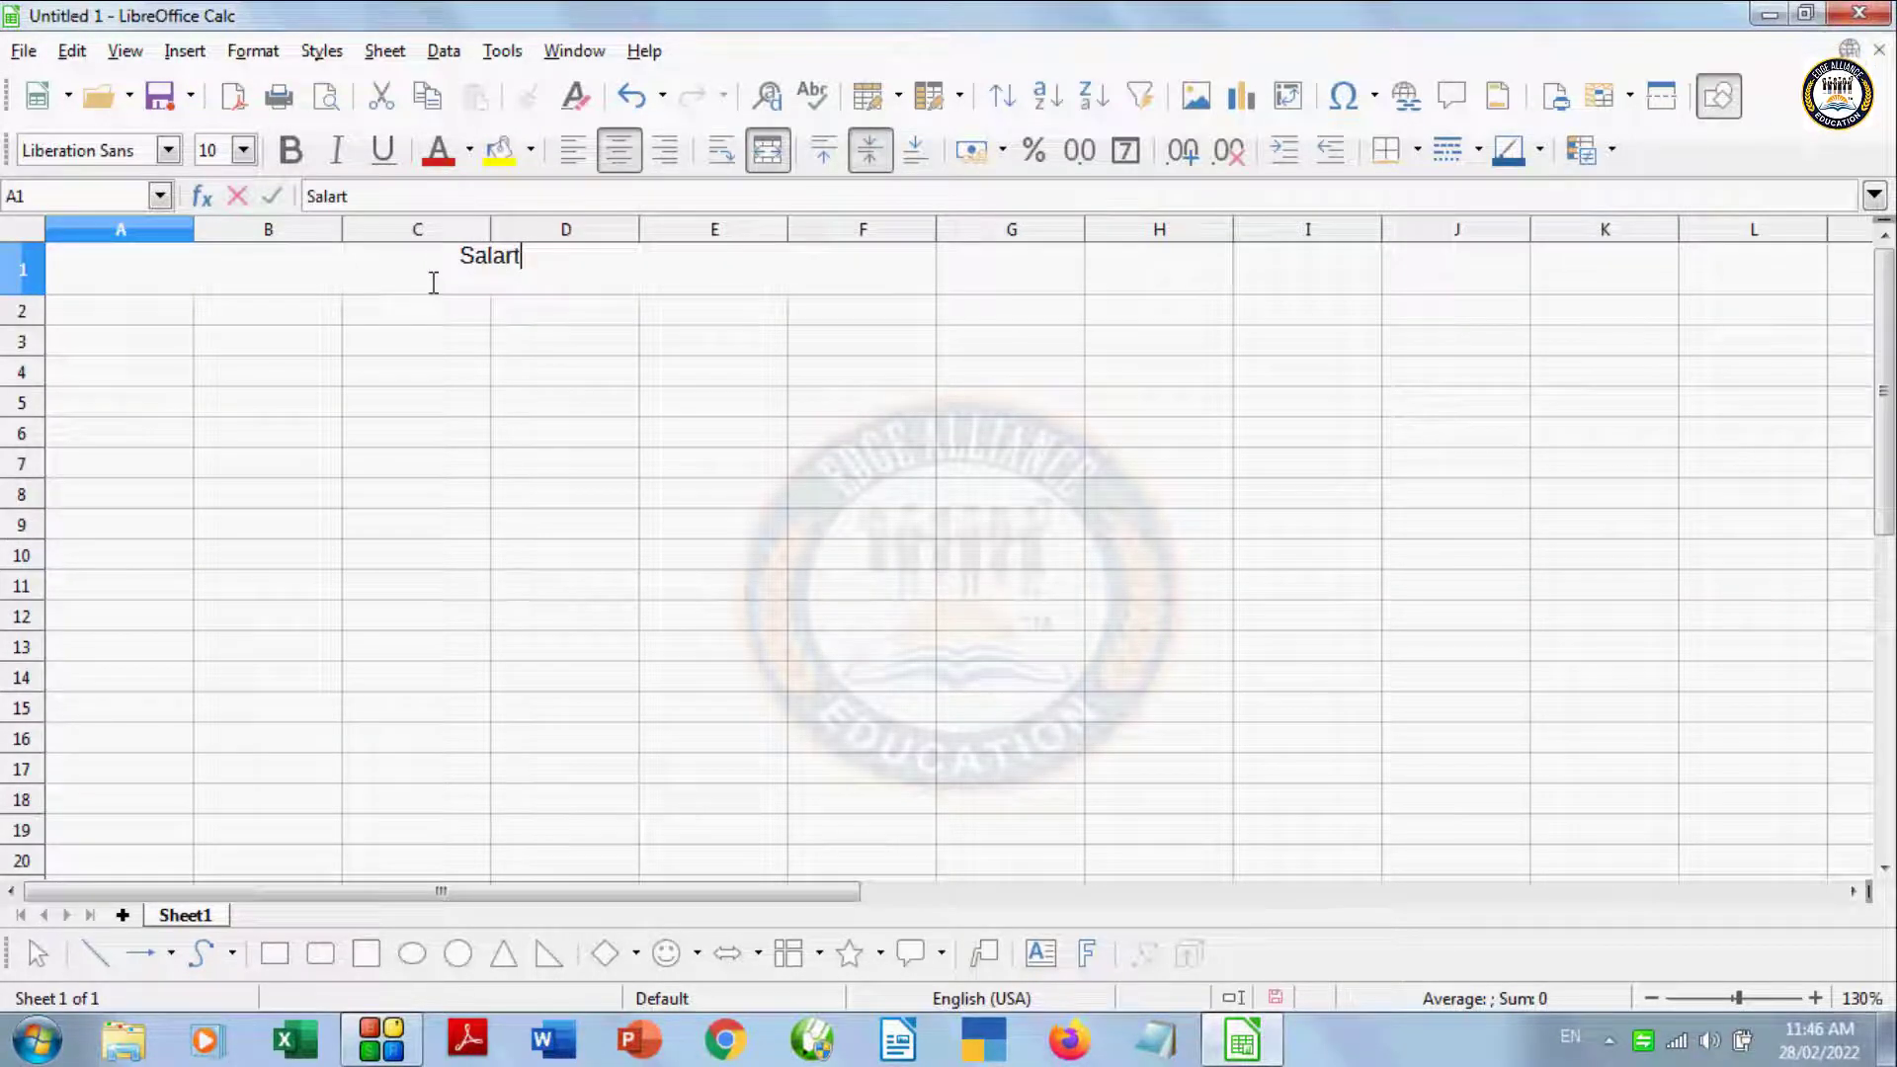
key("BackSpace")
type("y R")
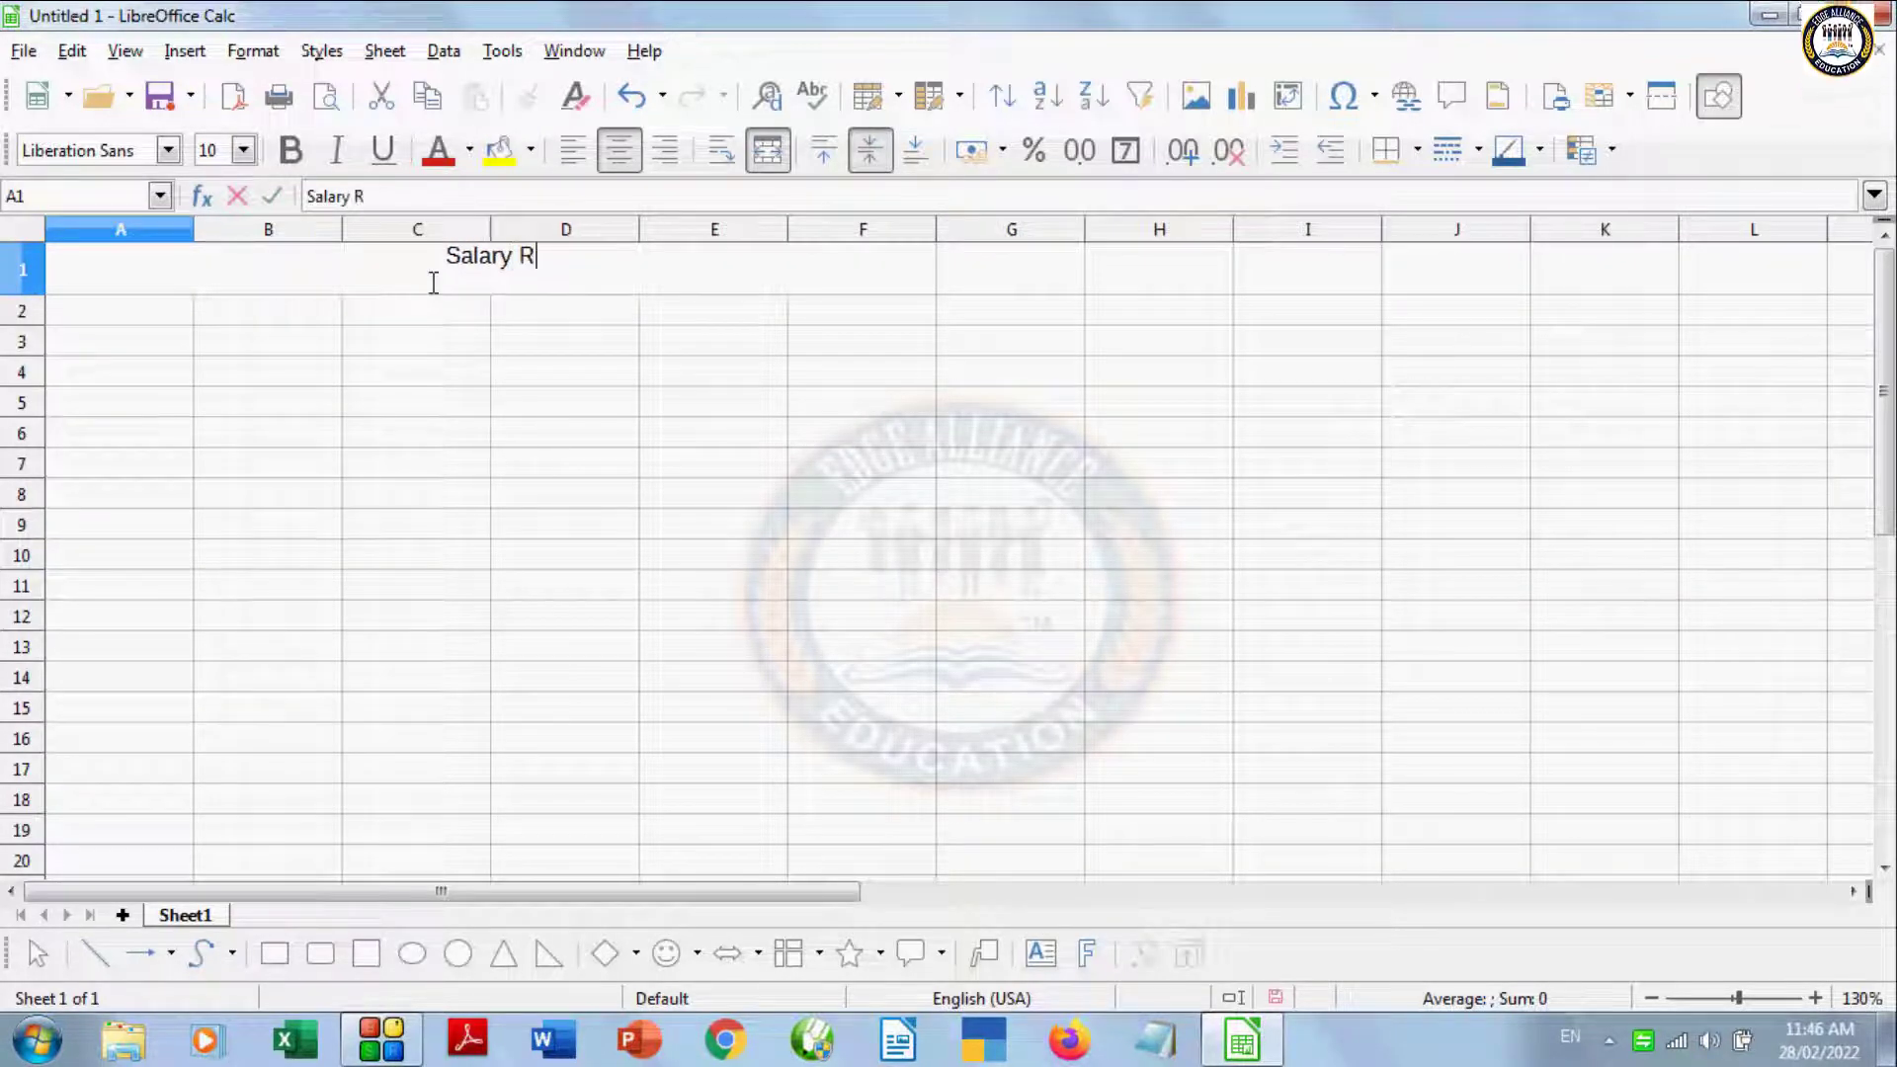
type("eport")
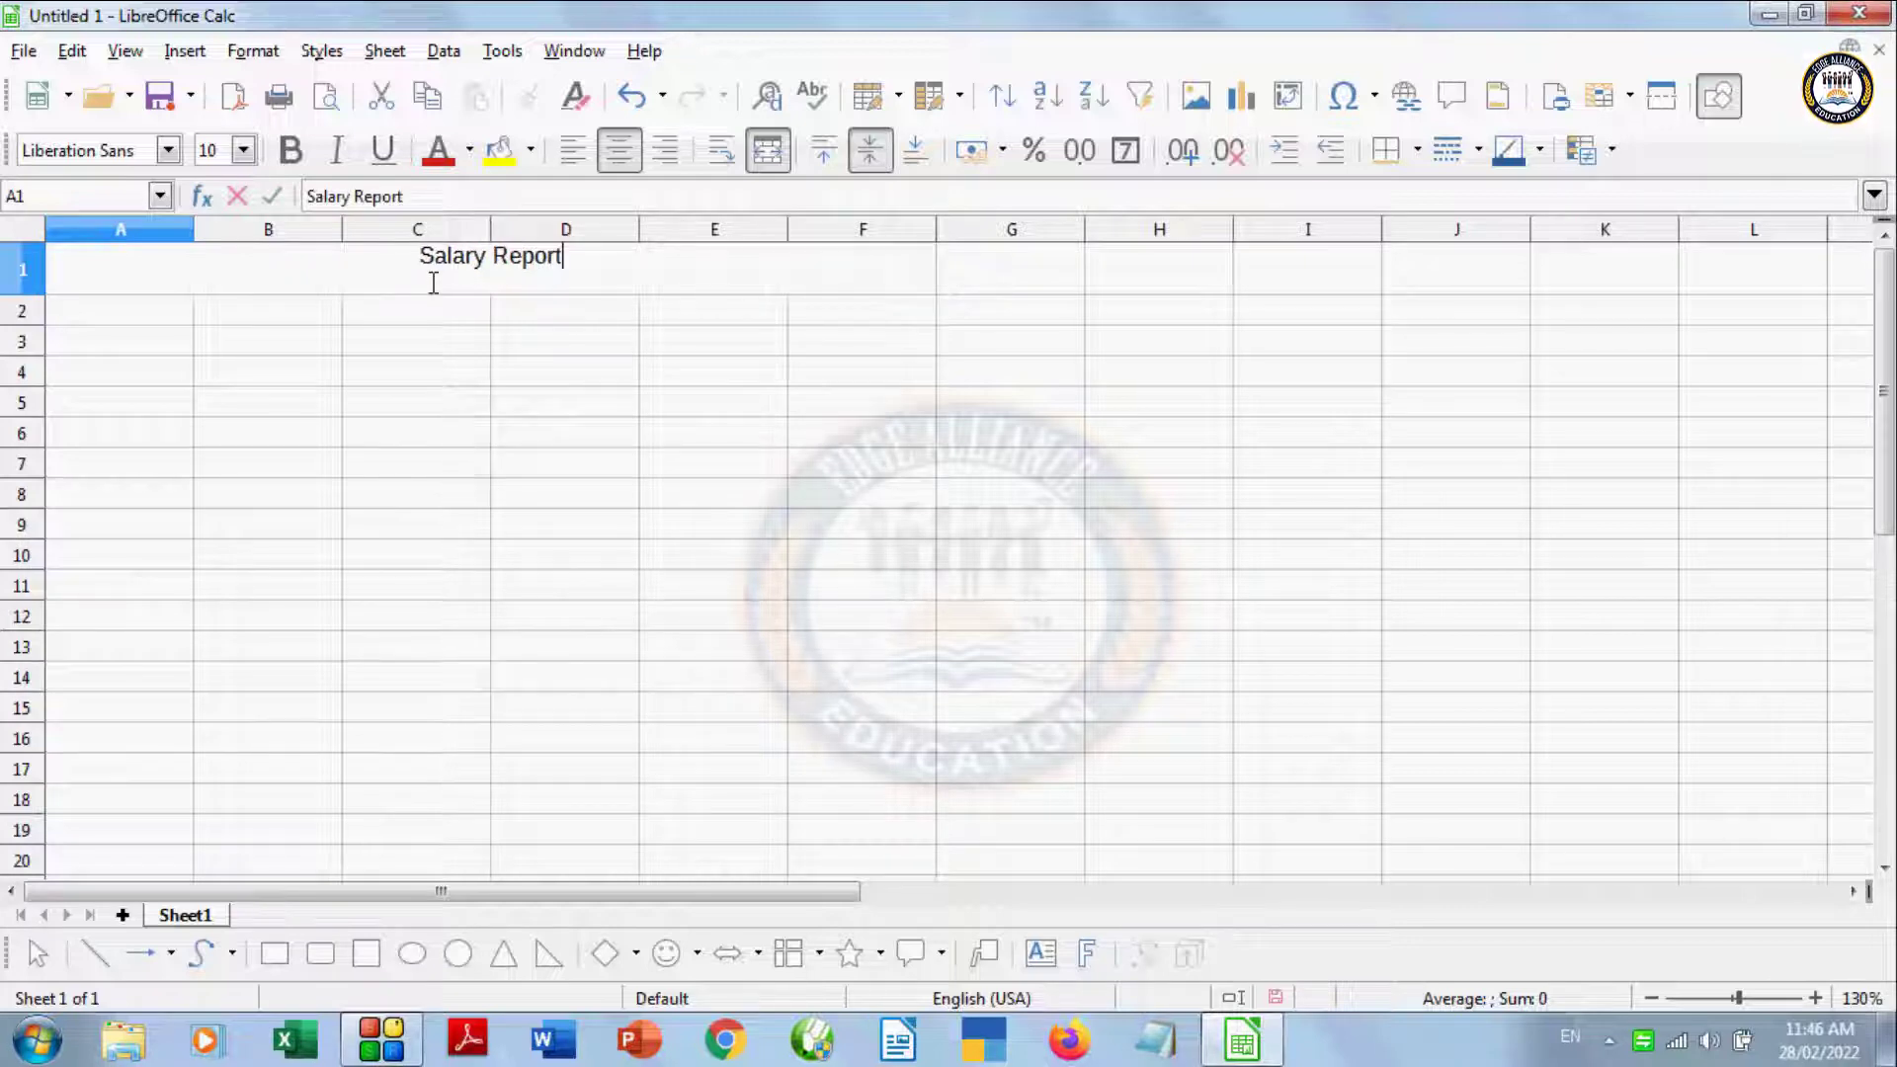
left_click(443, 456)
Step: Format the title bold at 15 pt, red text on a light green background
left_click(469, 258)
left_click(243, 150)
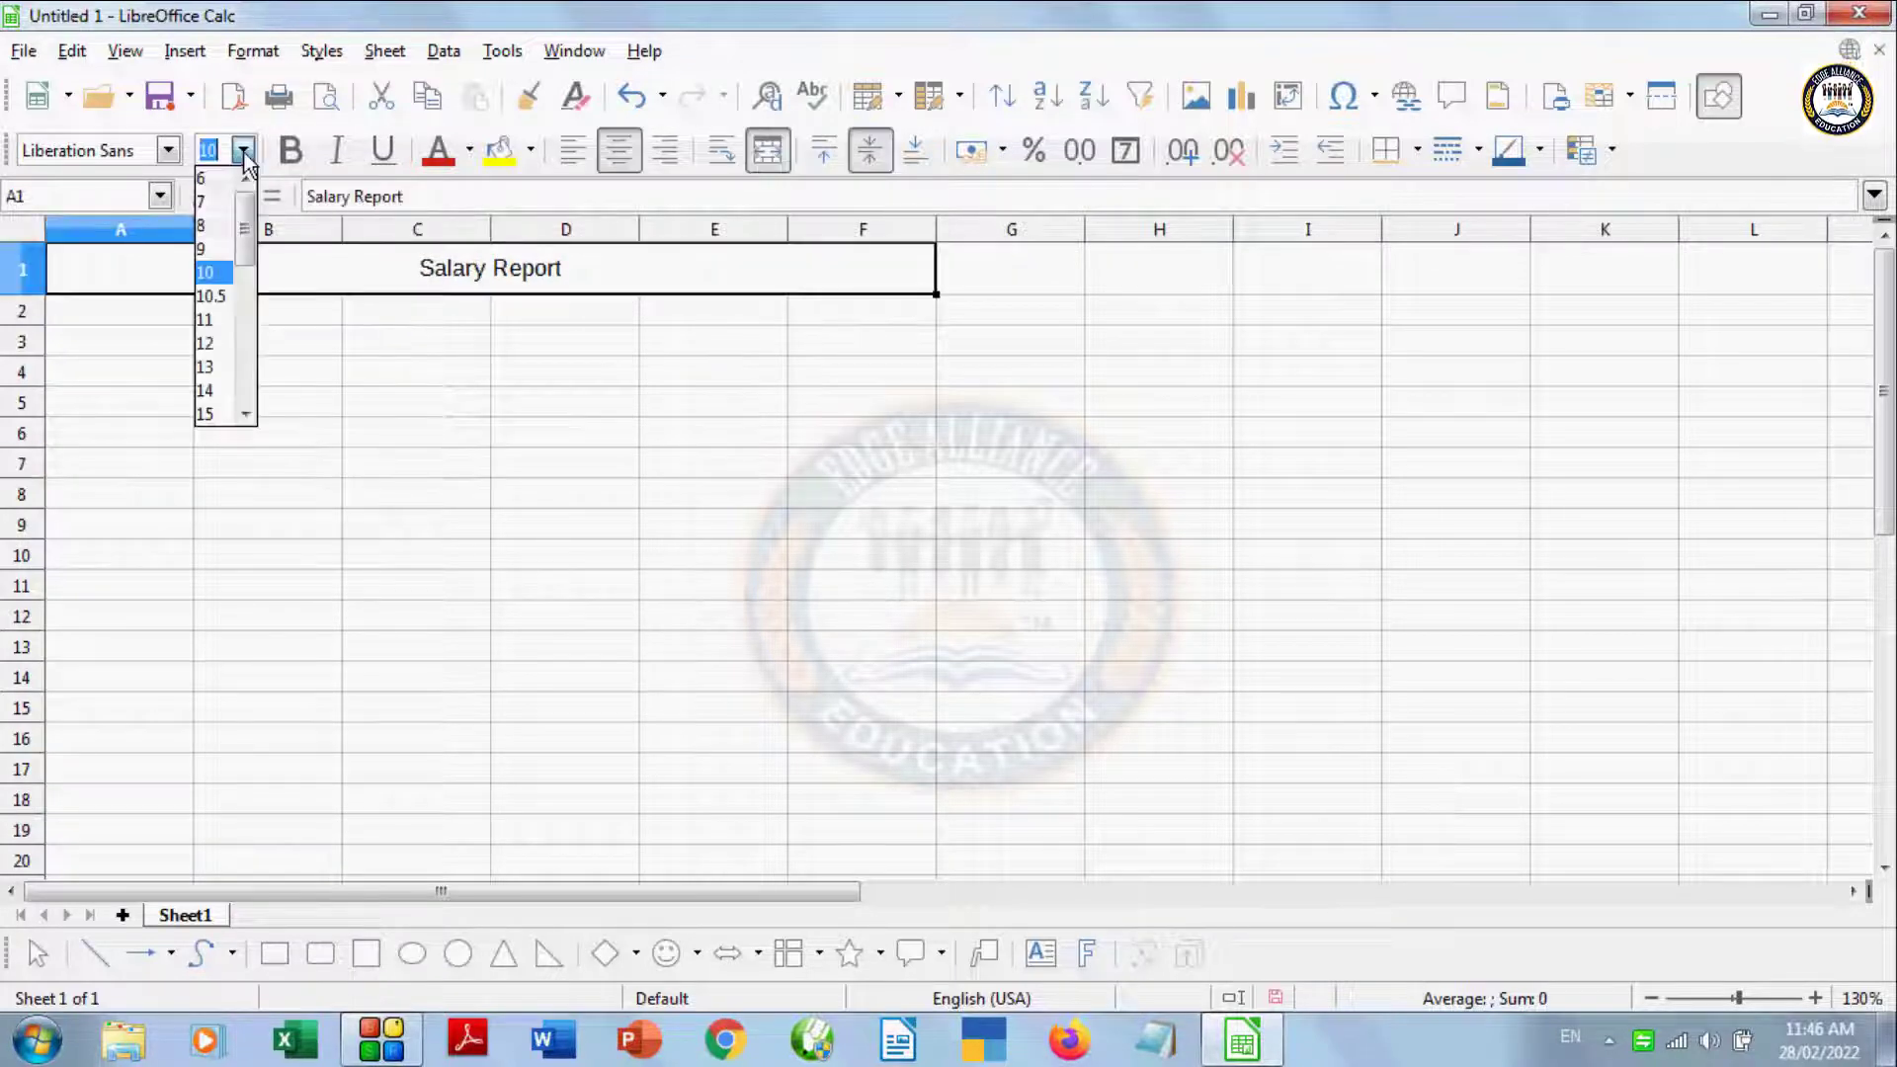
left_click(208, 410)
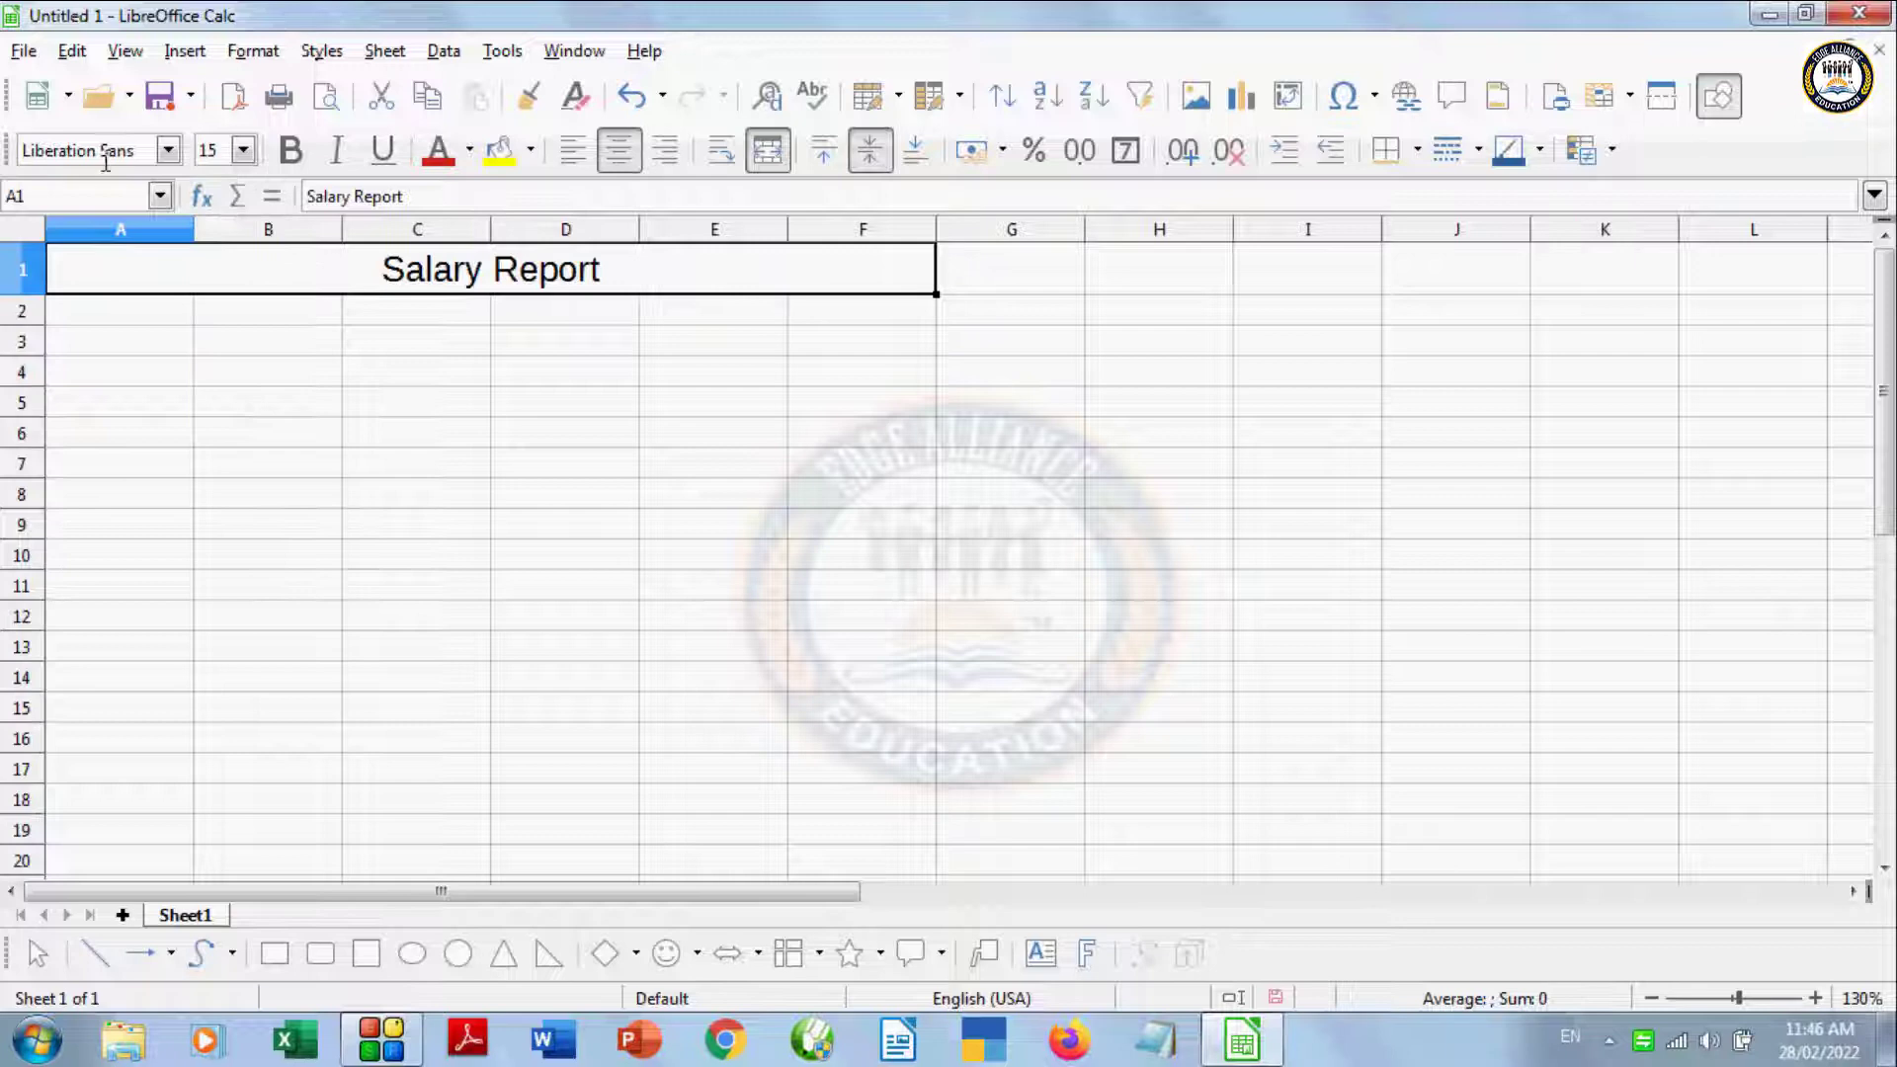
left_click(287, 151)
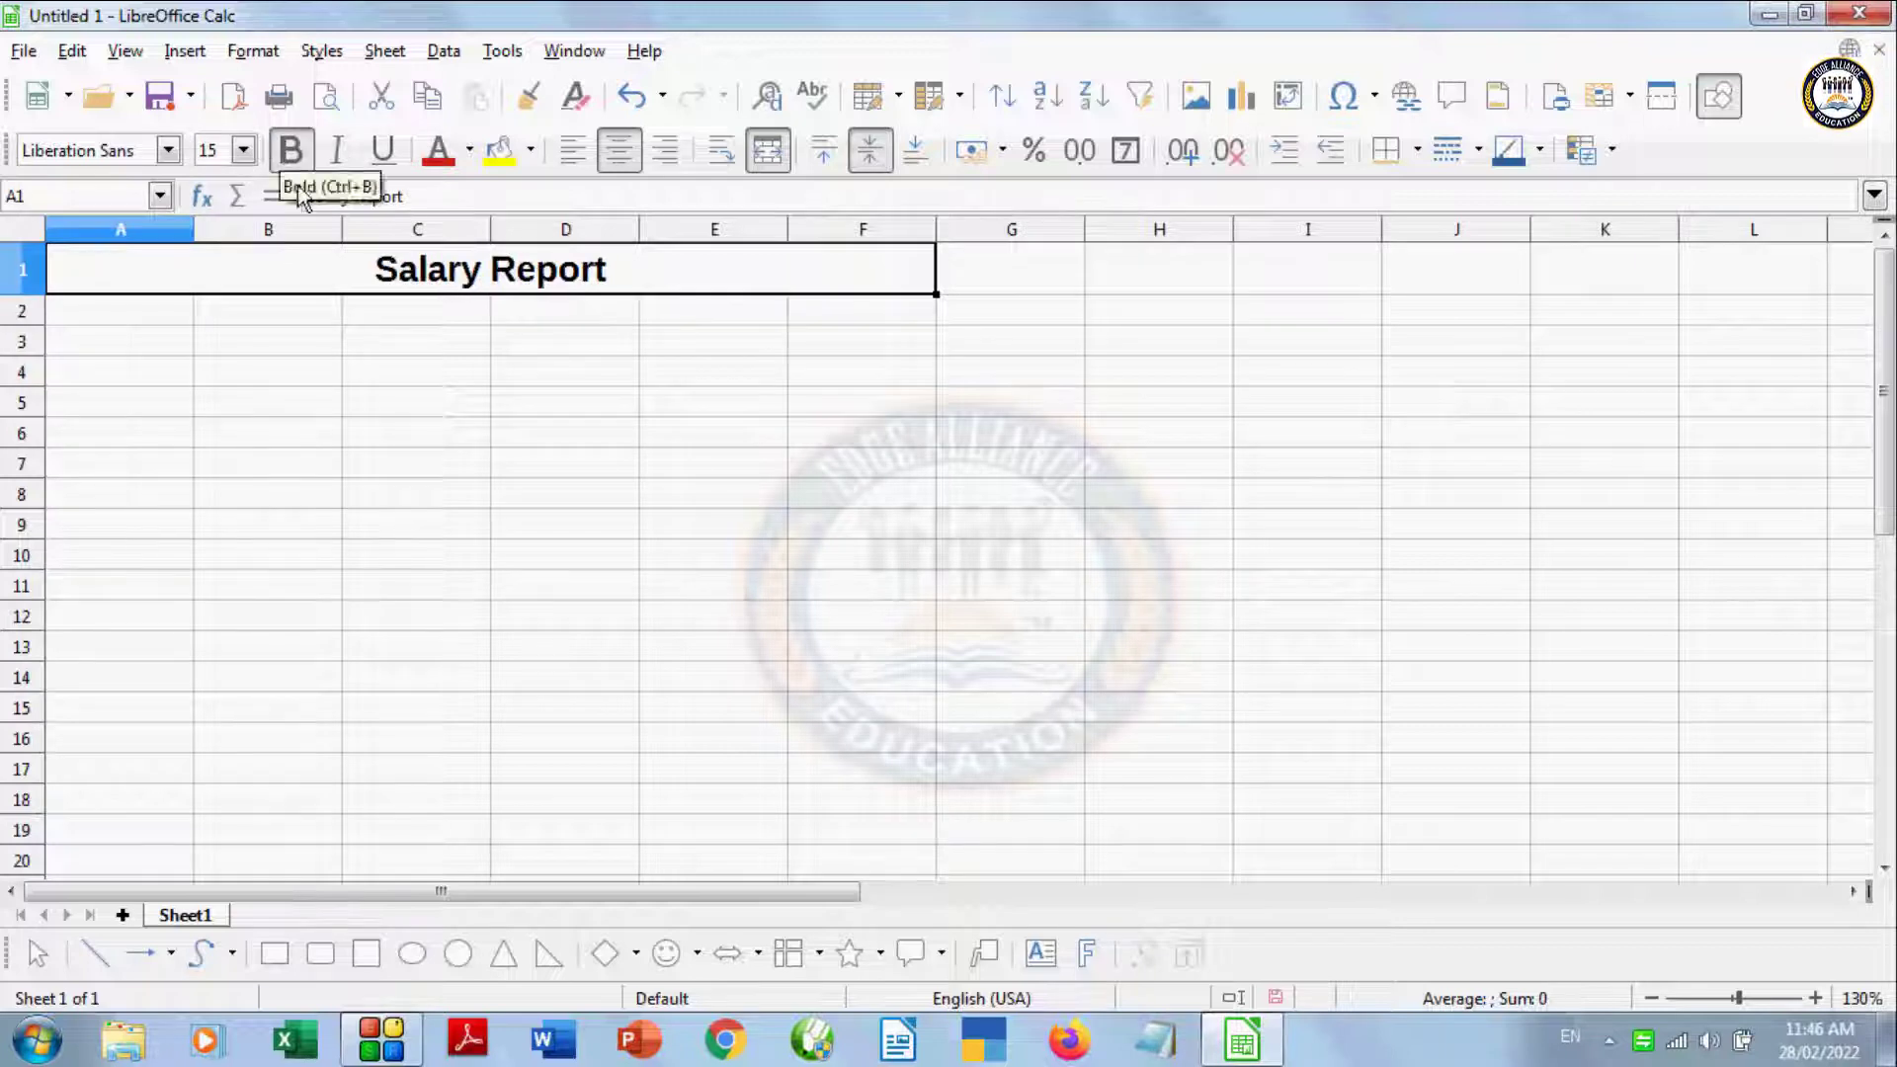
left_click(531, 150)
left_click(758, 369)
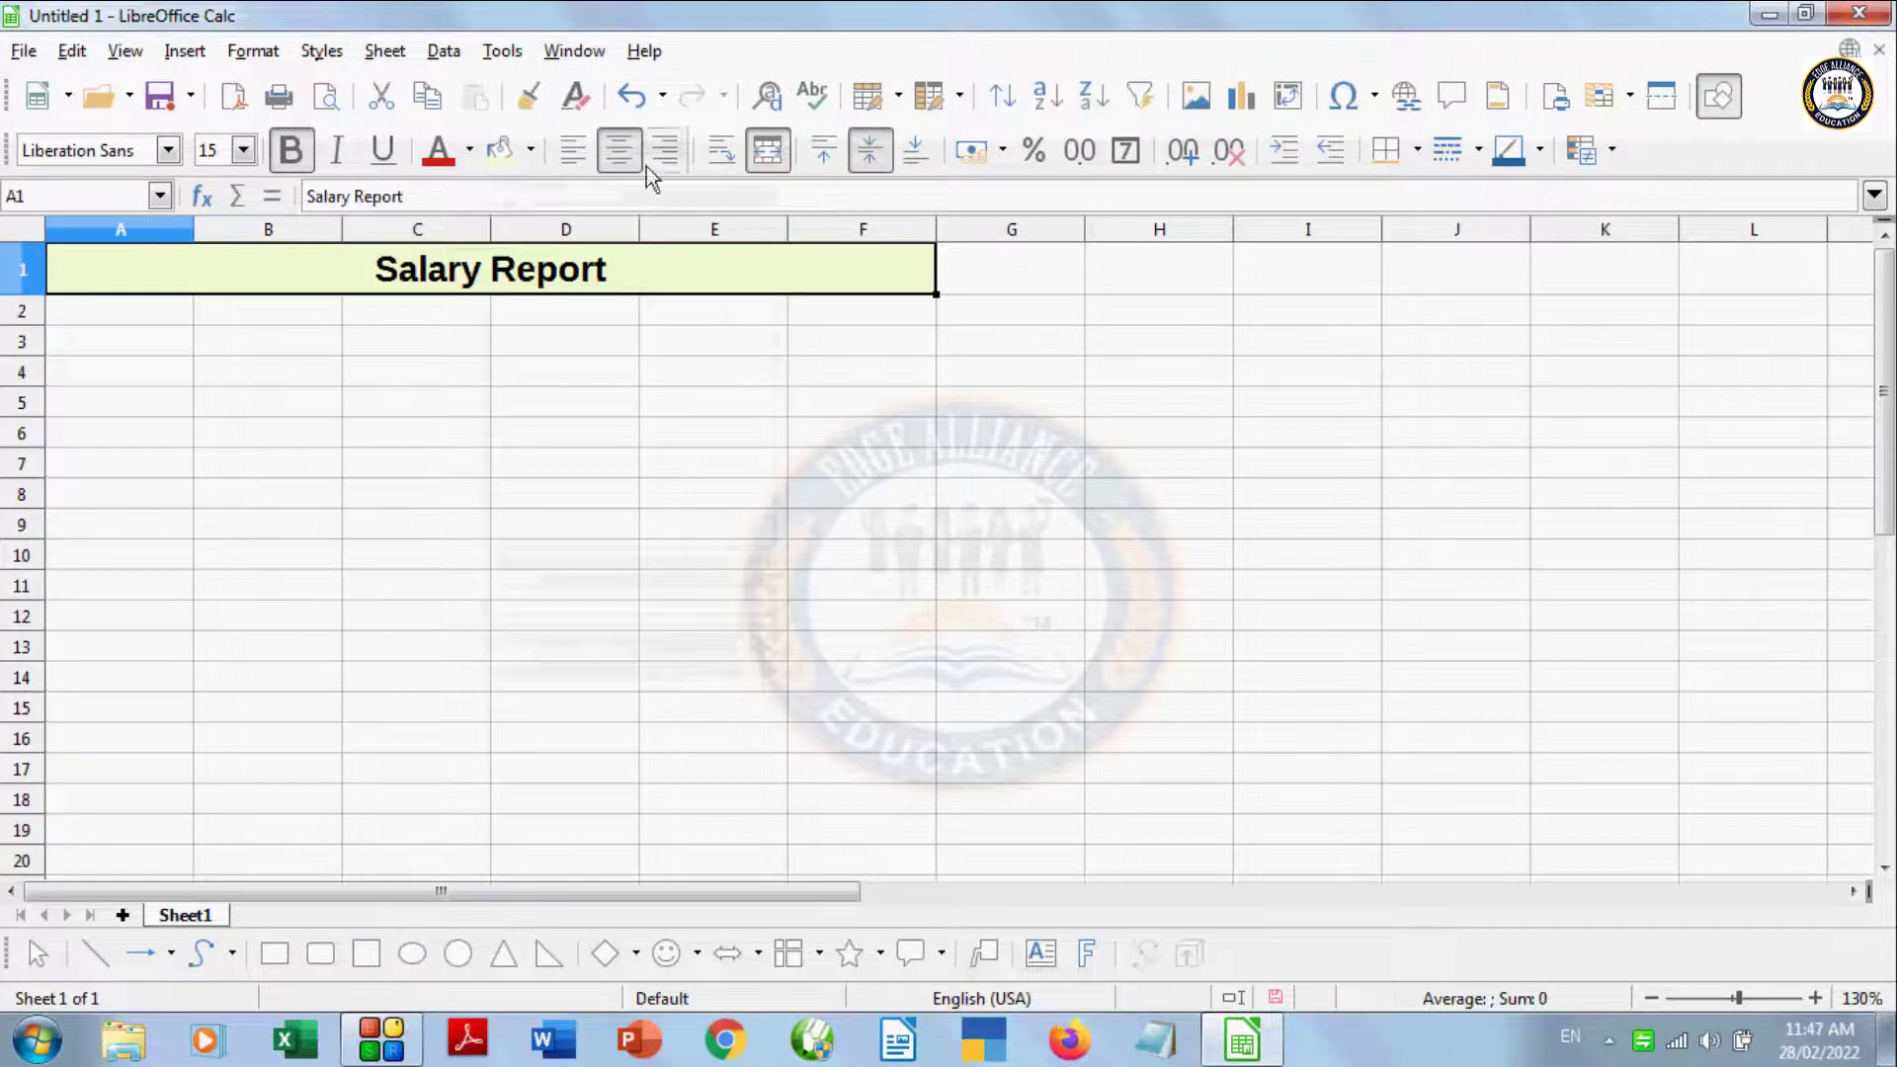
left_click(438, 151)
Step: Enter the headings Name, Post and Salary across A2:C2
left_click(158, 310)
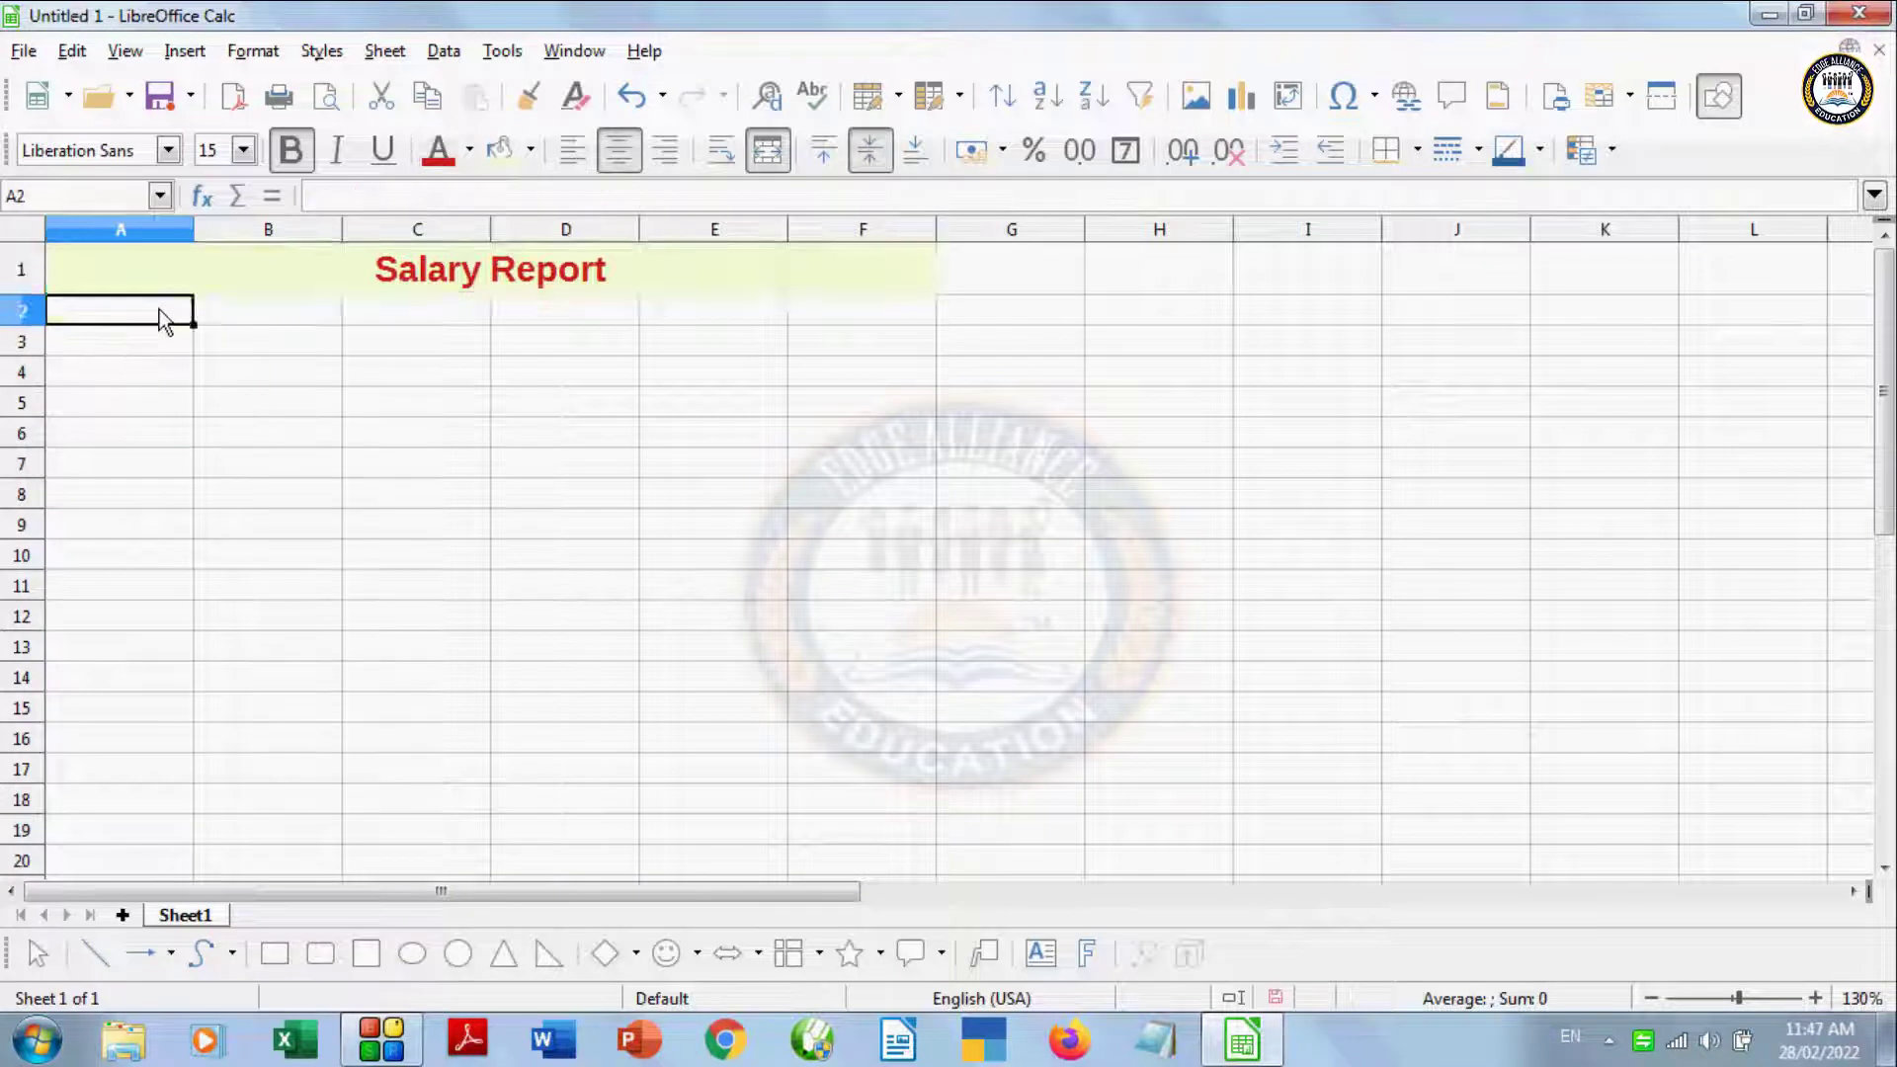
type("Name")
key("Tab")
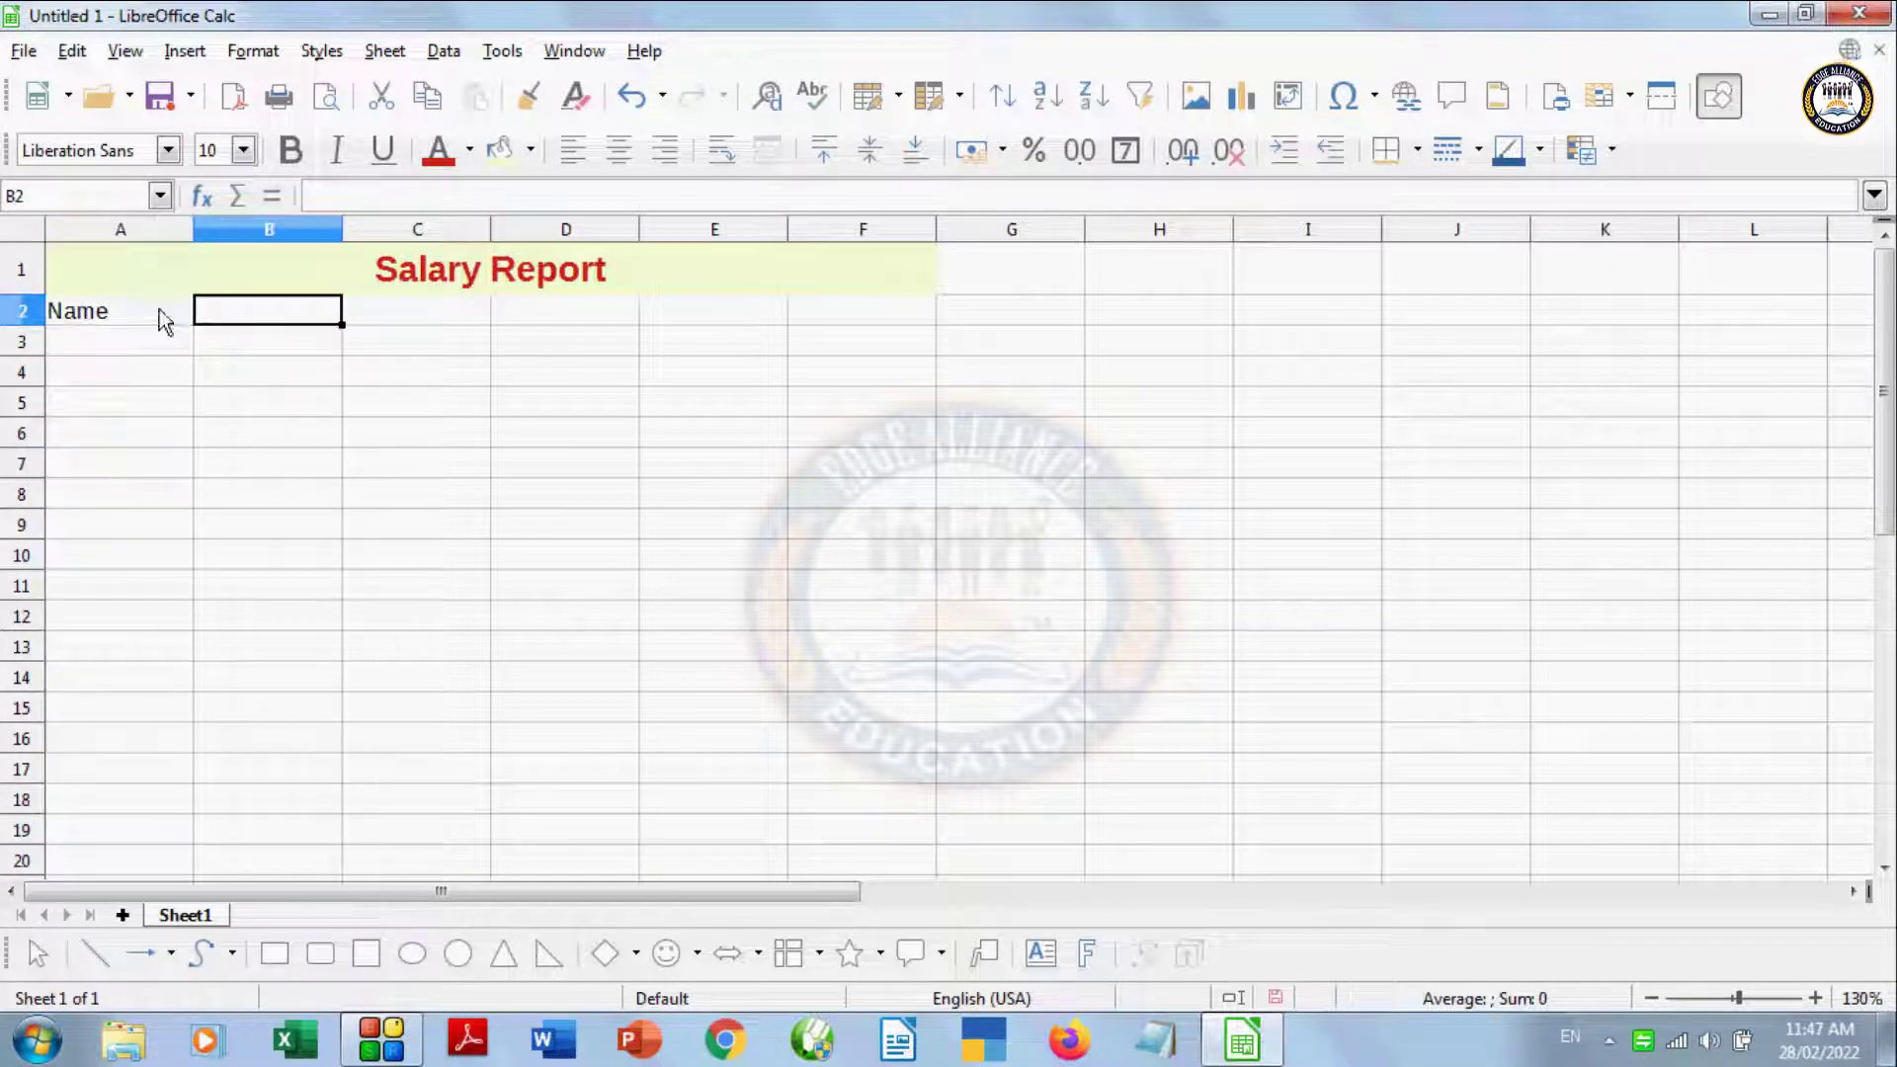
type("Post")
key("Tab")
type("Sal")
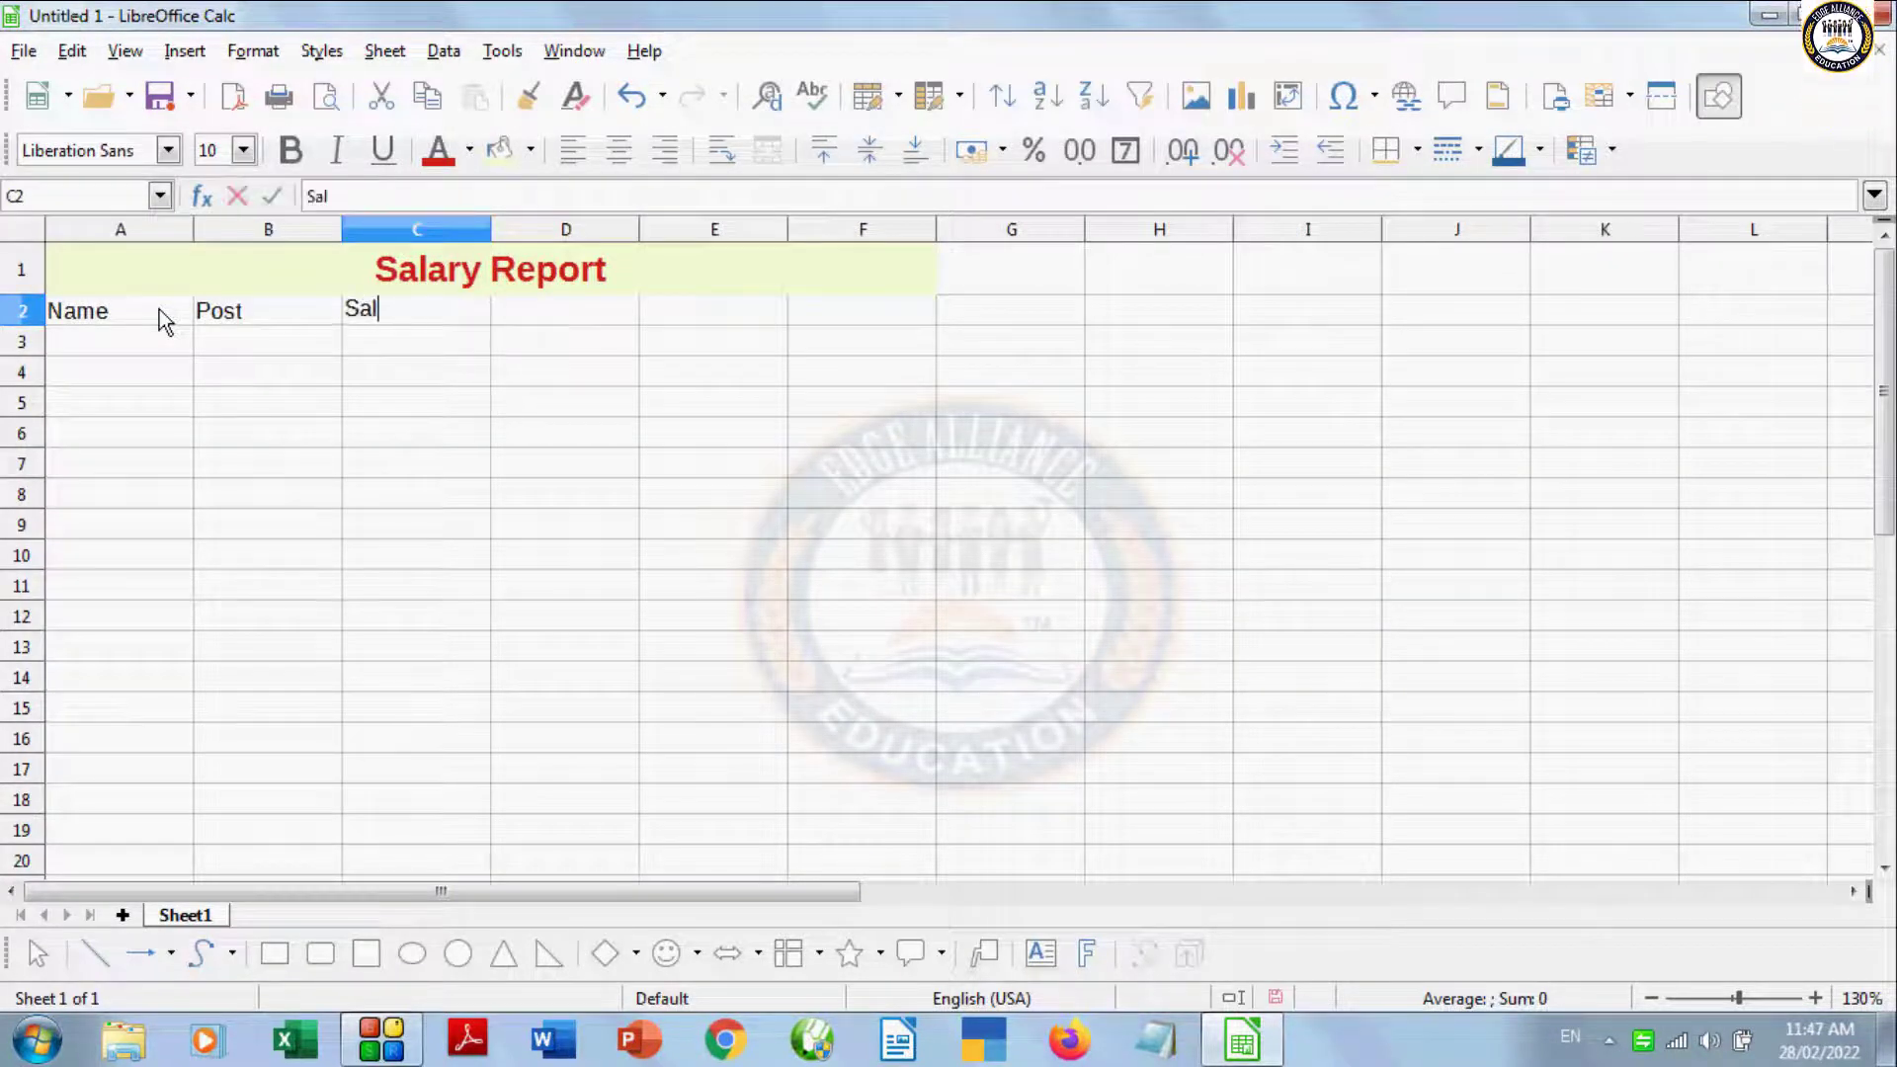
type("ary")
key("Tab")
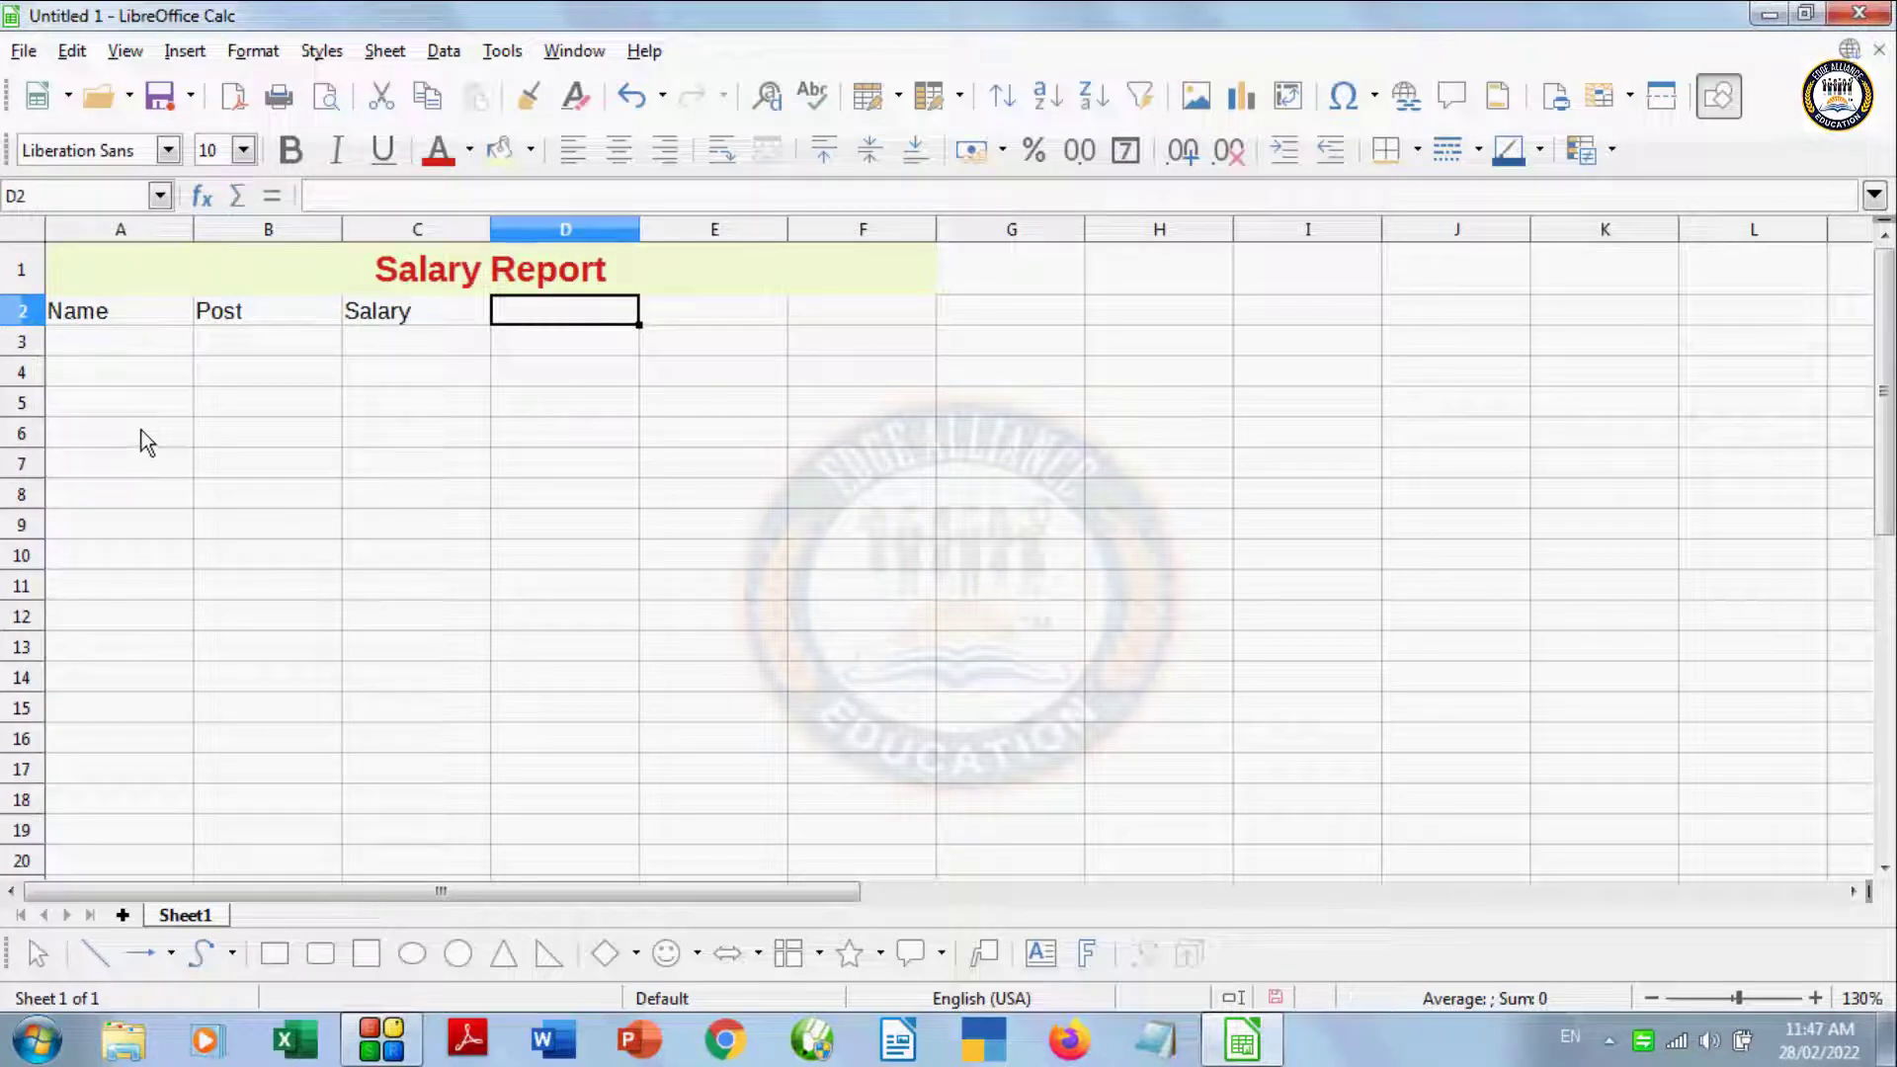
Step: Fill row 3 with the employee's name, the post manager and salary 15000
left_click(129, 345)
type("Karan")
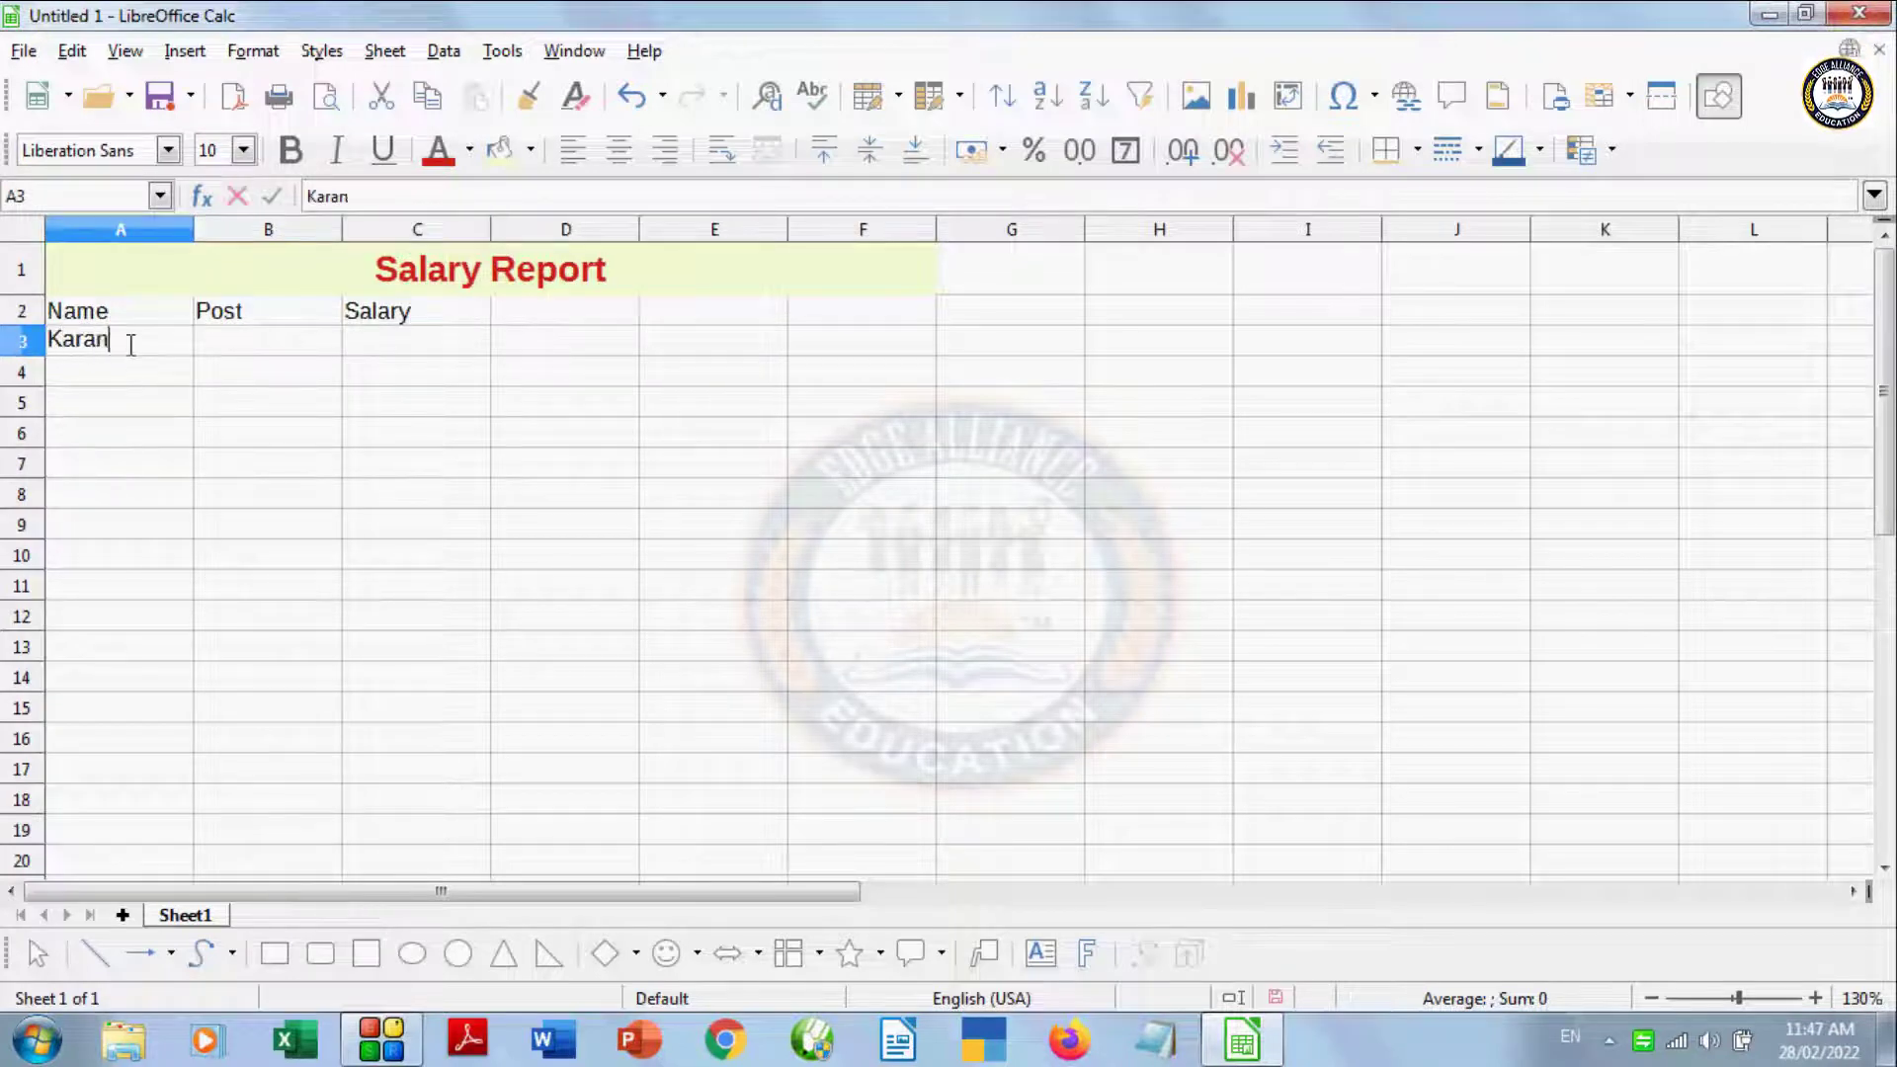
key("Tab")
type("manage")
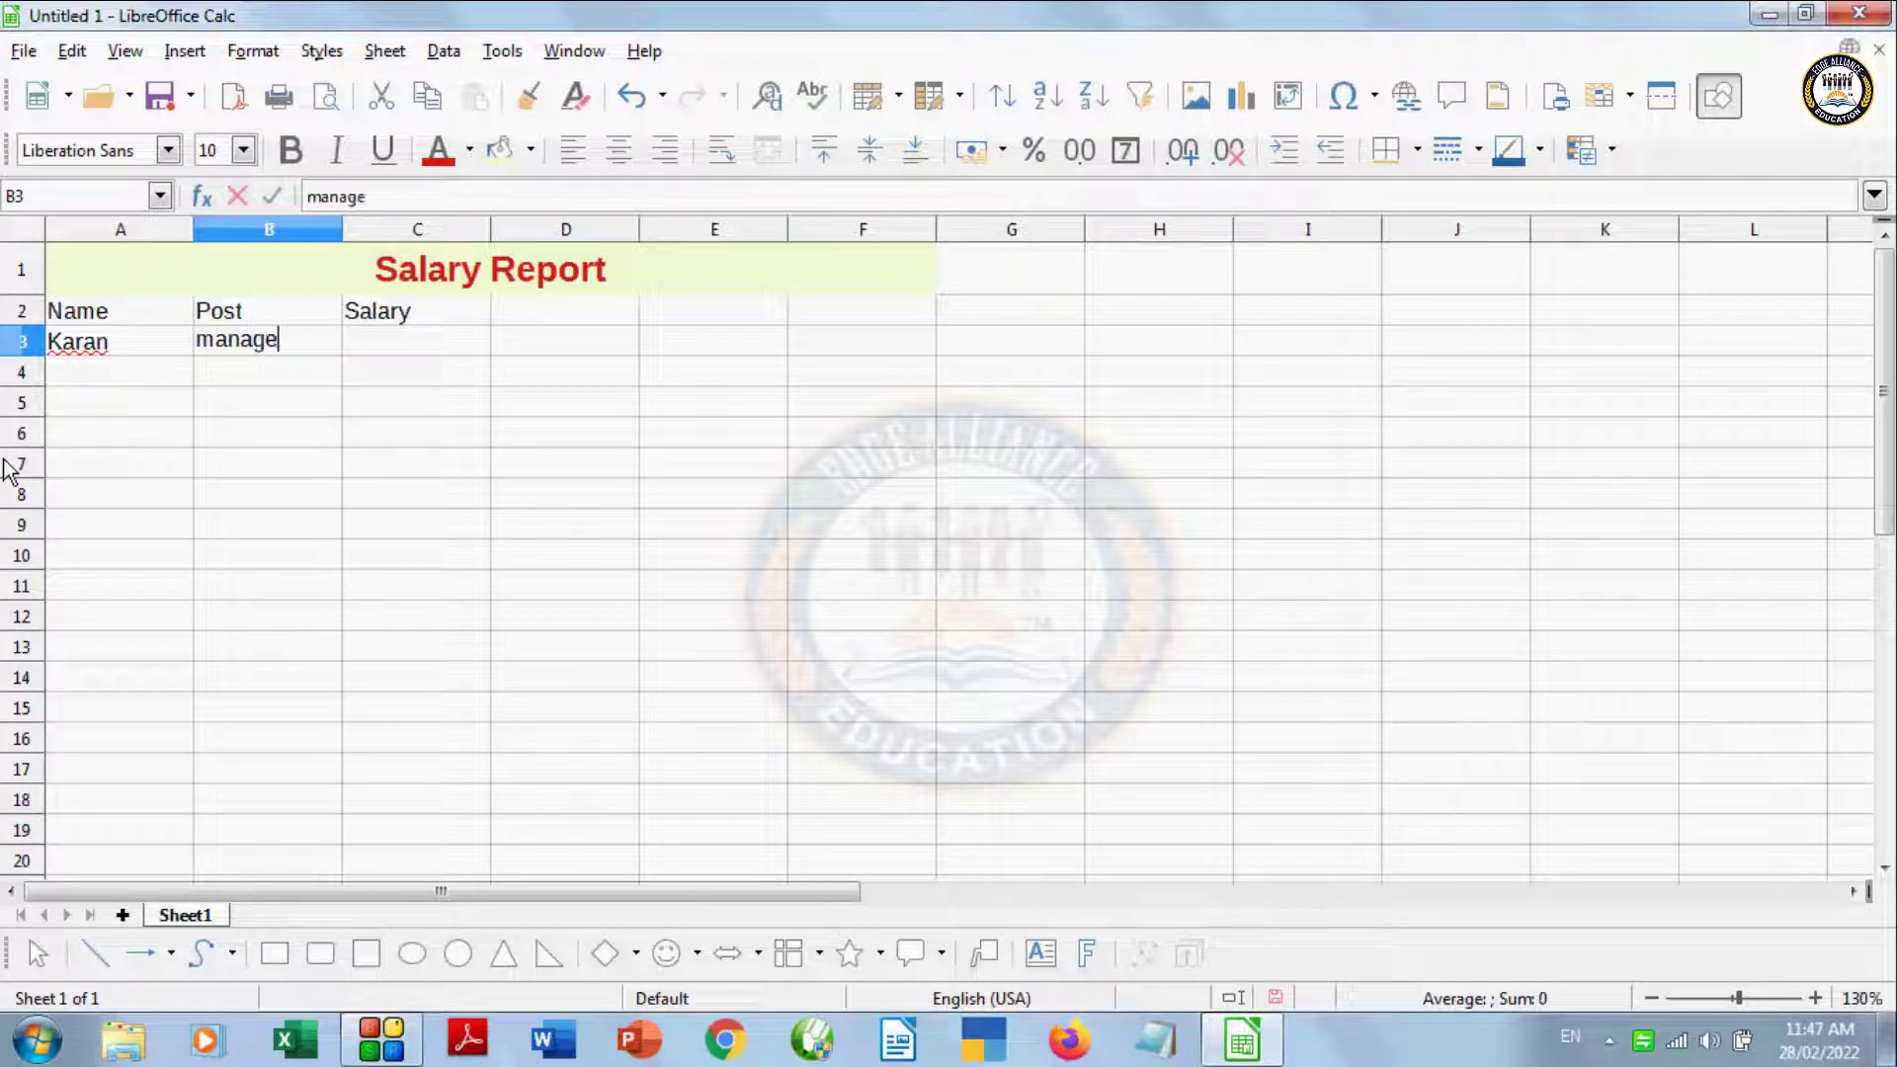
type("r")
key("Tab")
type("1")
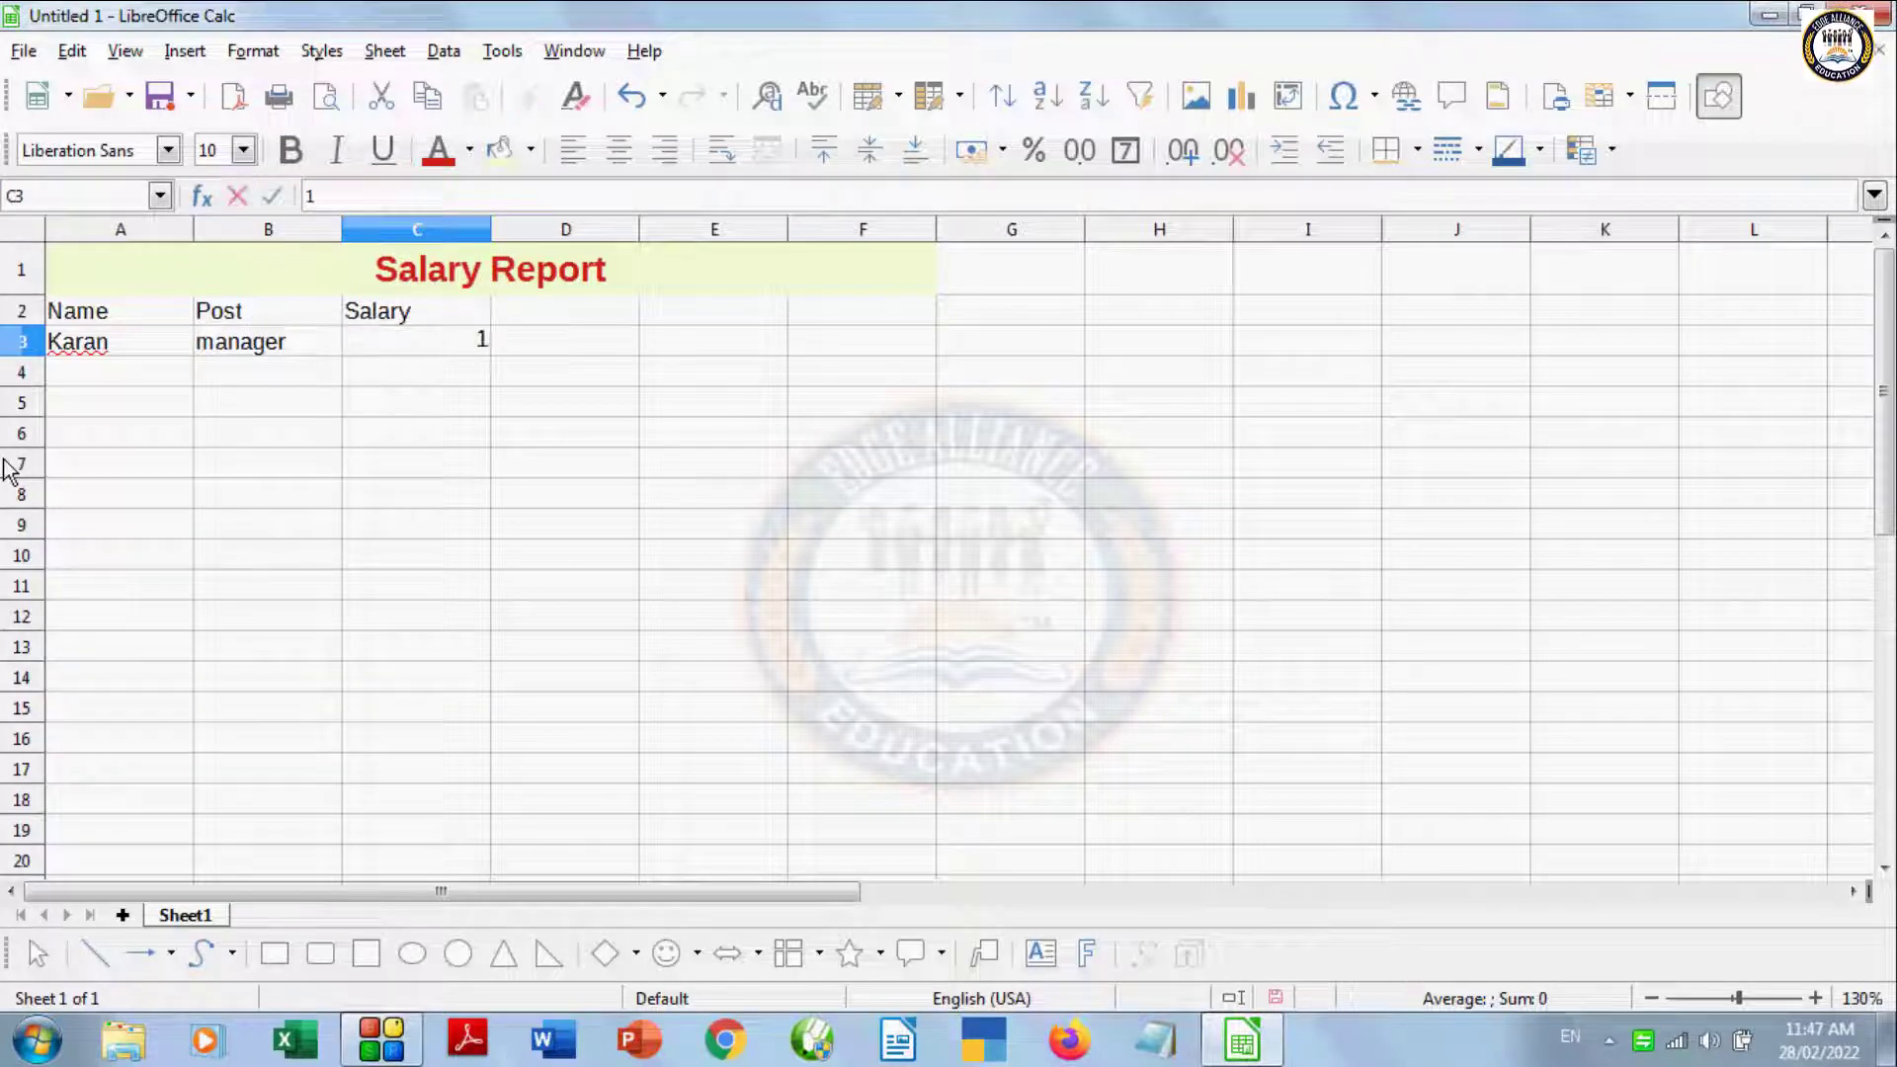
type("5000")
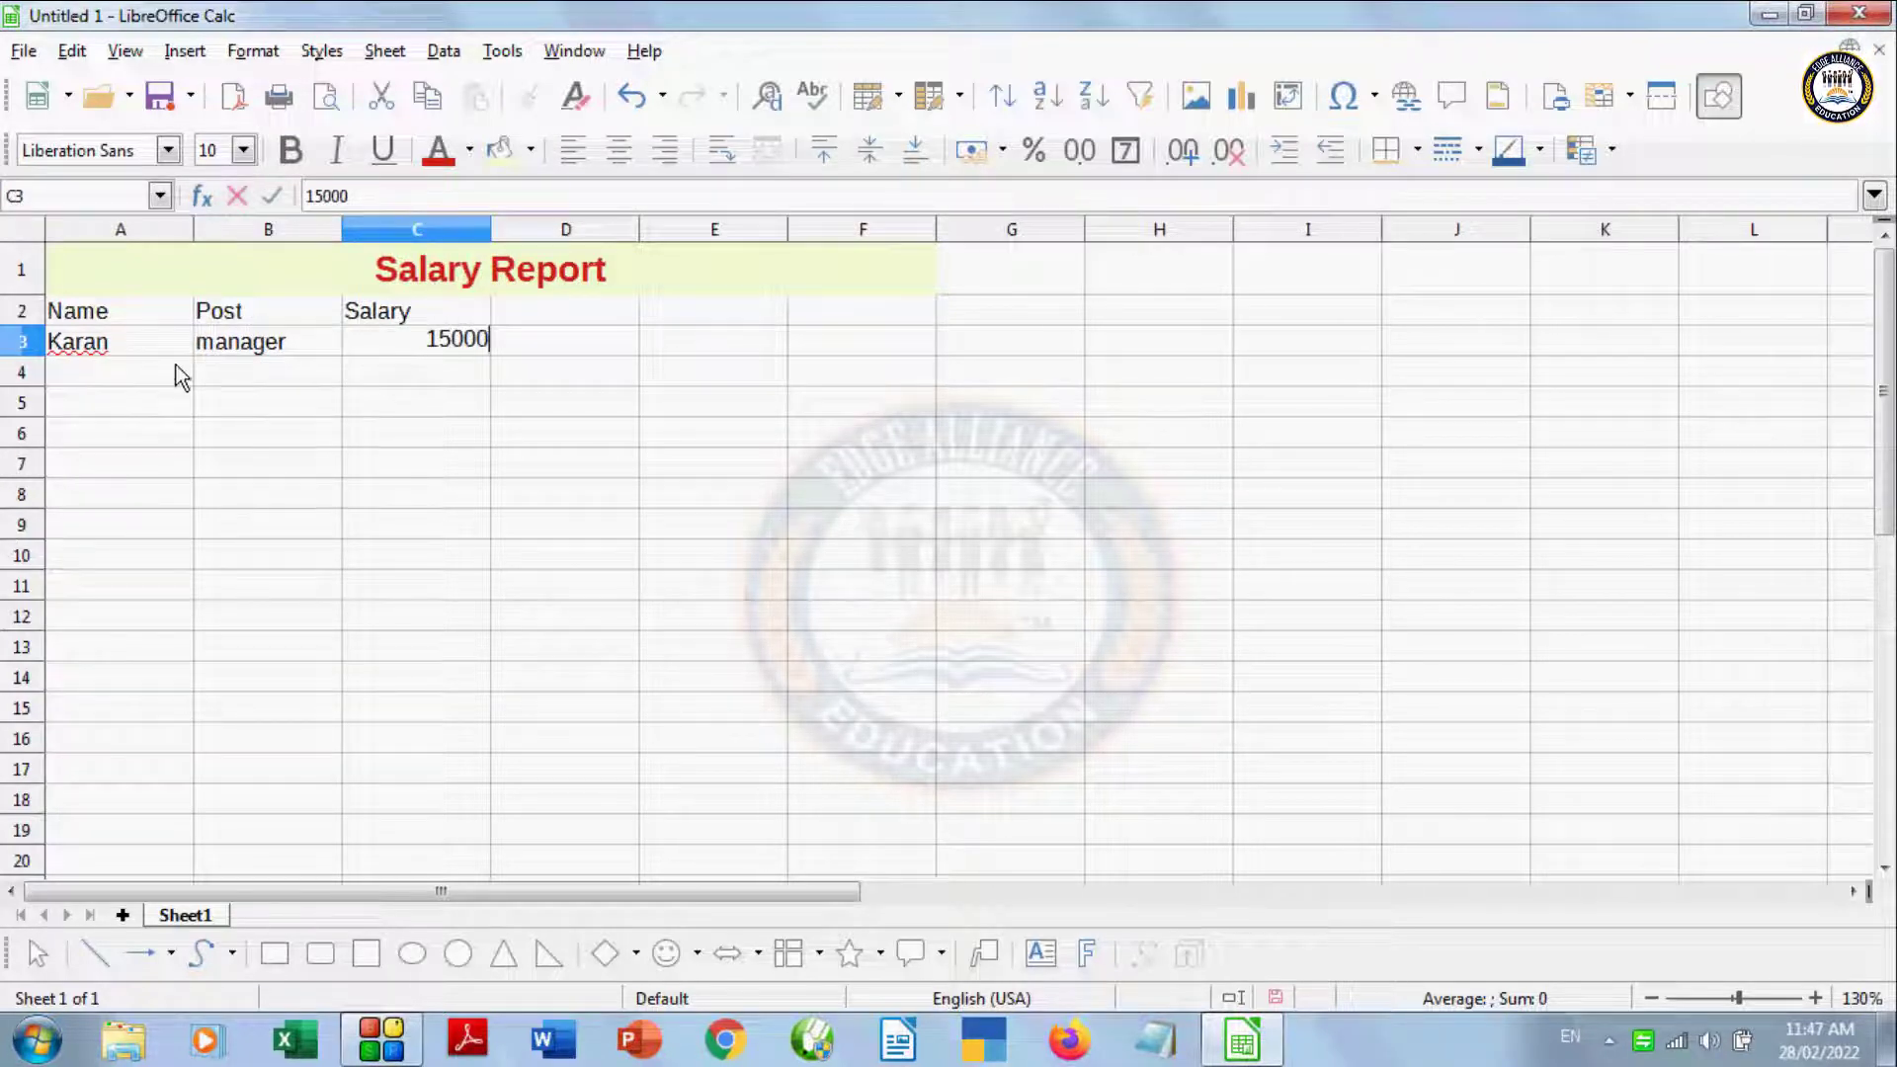
Step: Correct the post in B3 to 'Manager' with a capital M
left_click(219, 339)
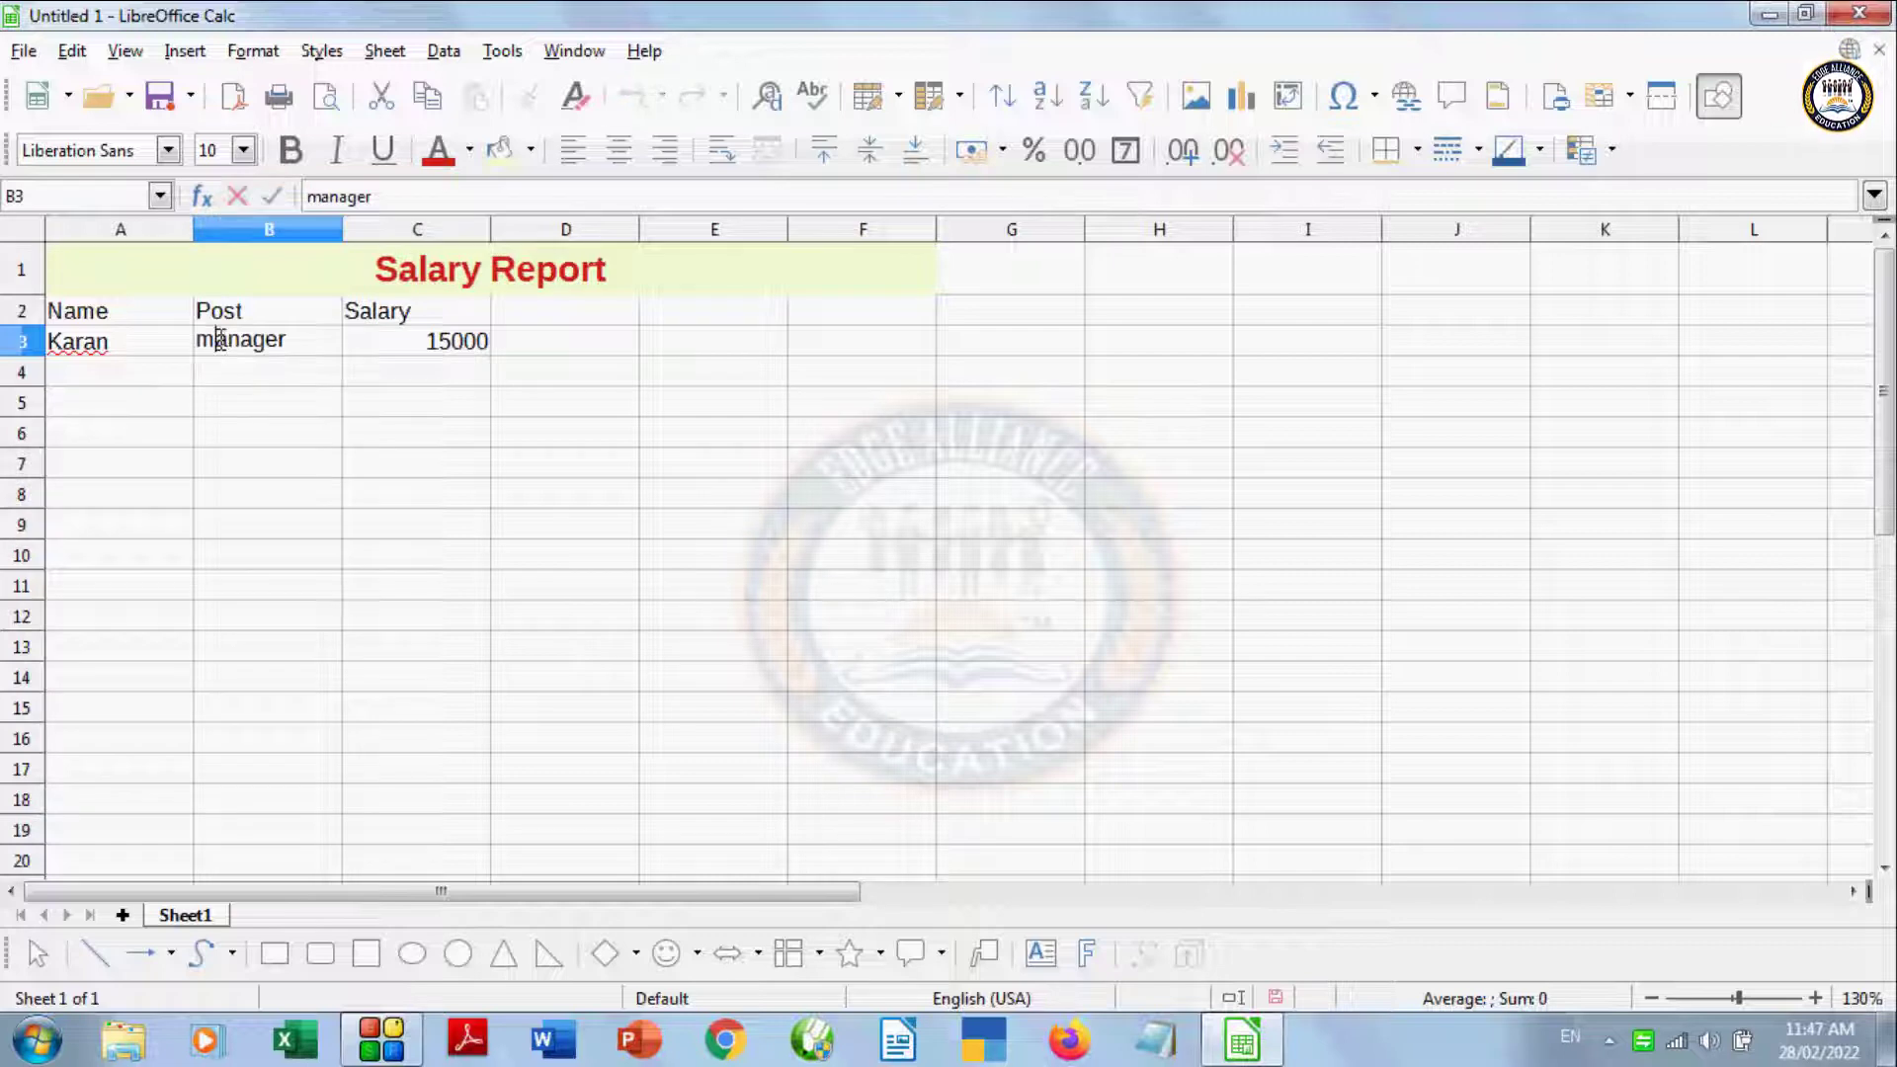
type("M")
key("BackSpace")
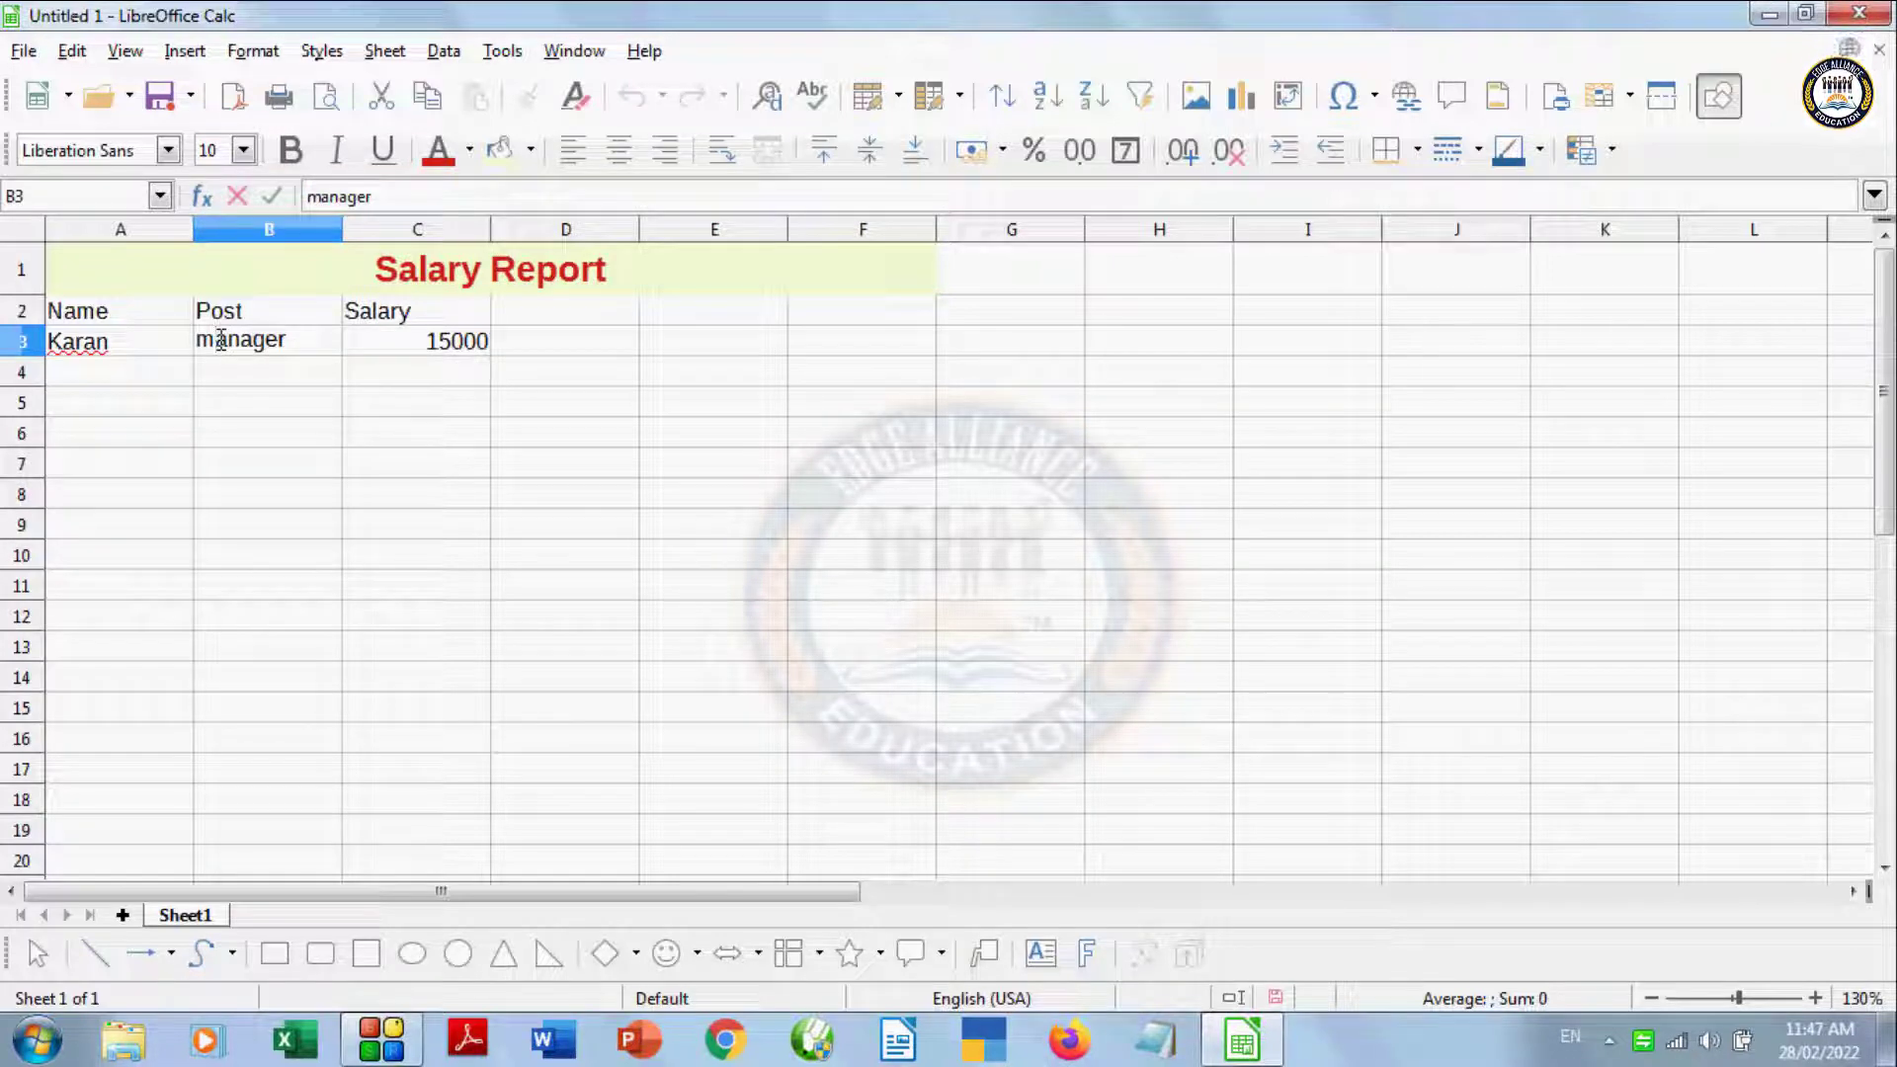
key("BackSpace")
type("M")
left_click(220, 430)
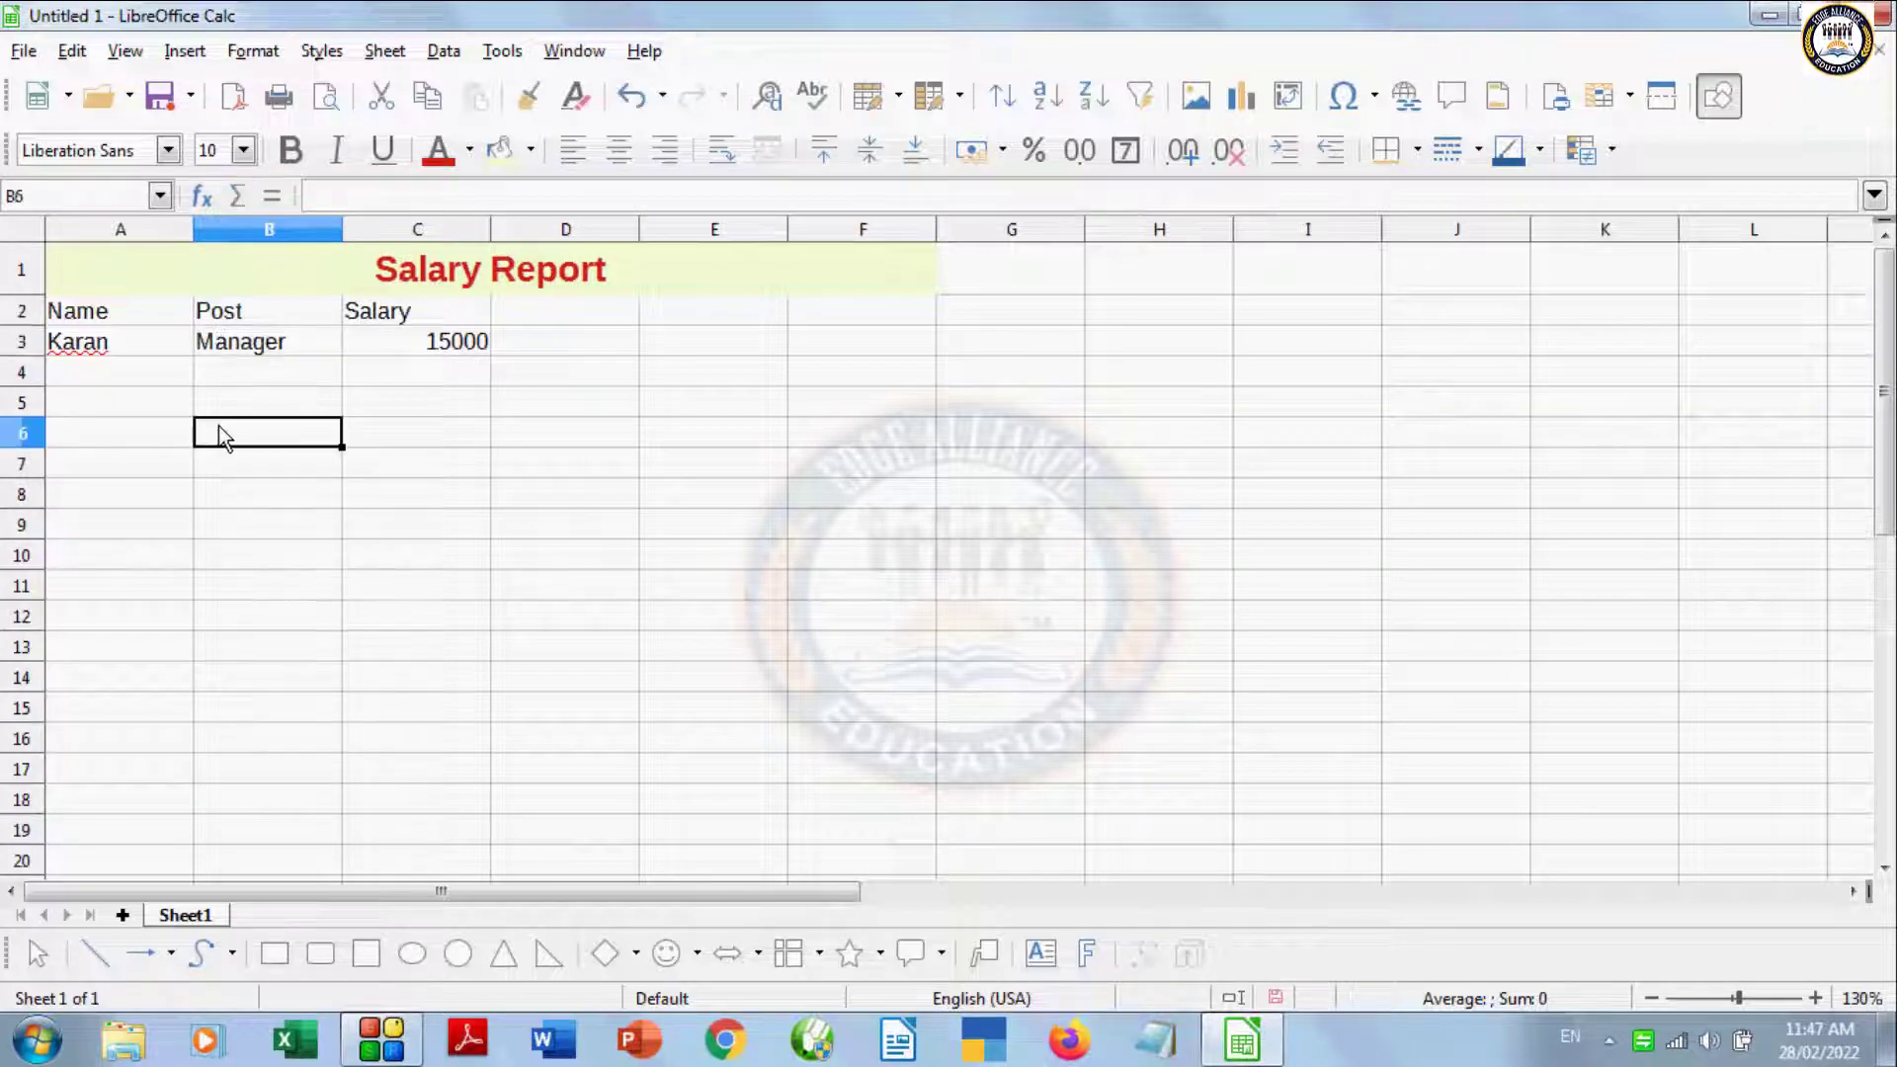
left_click(20, 51)
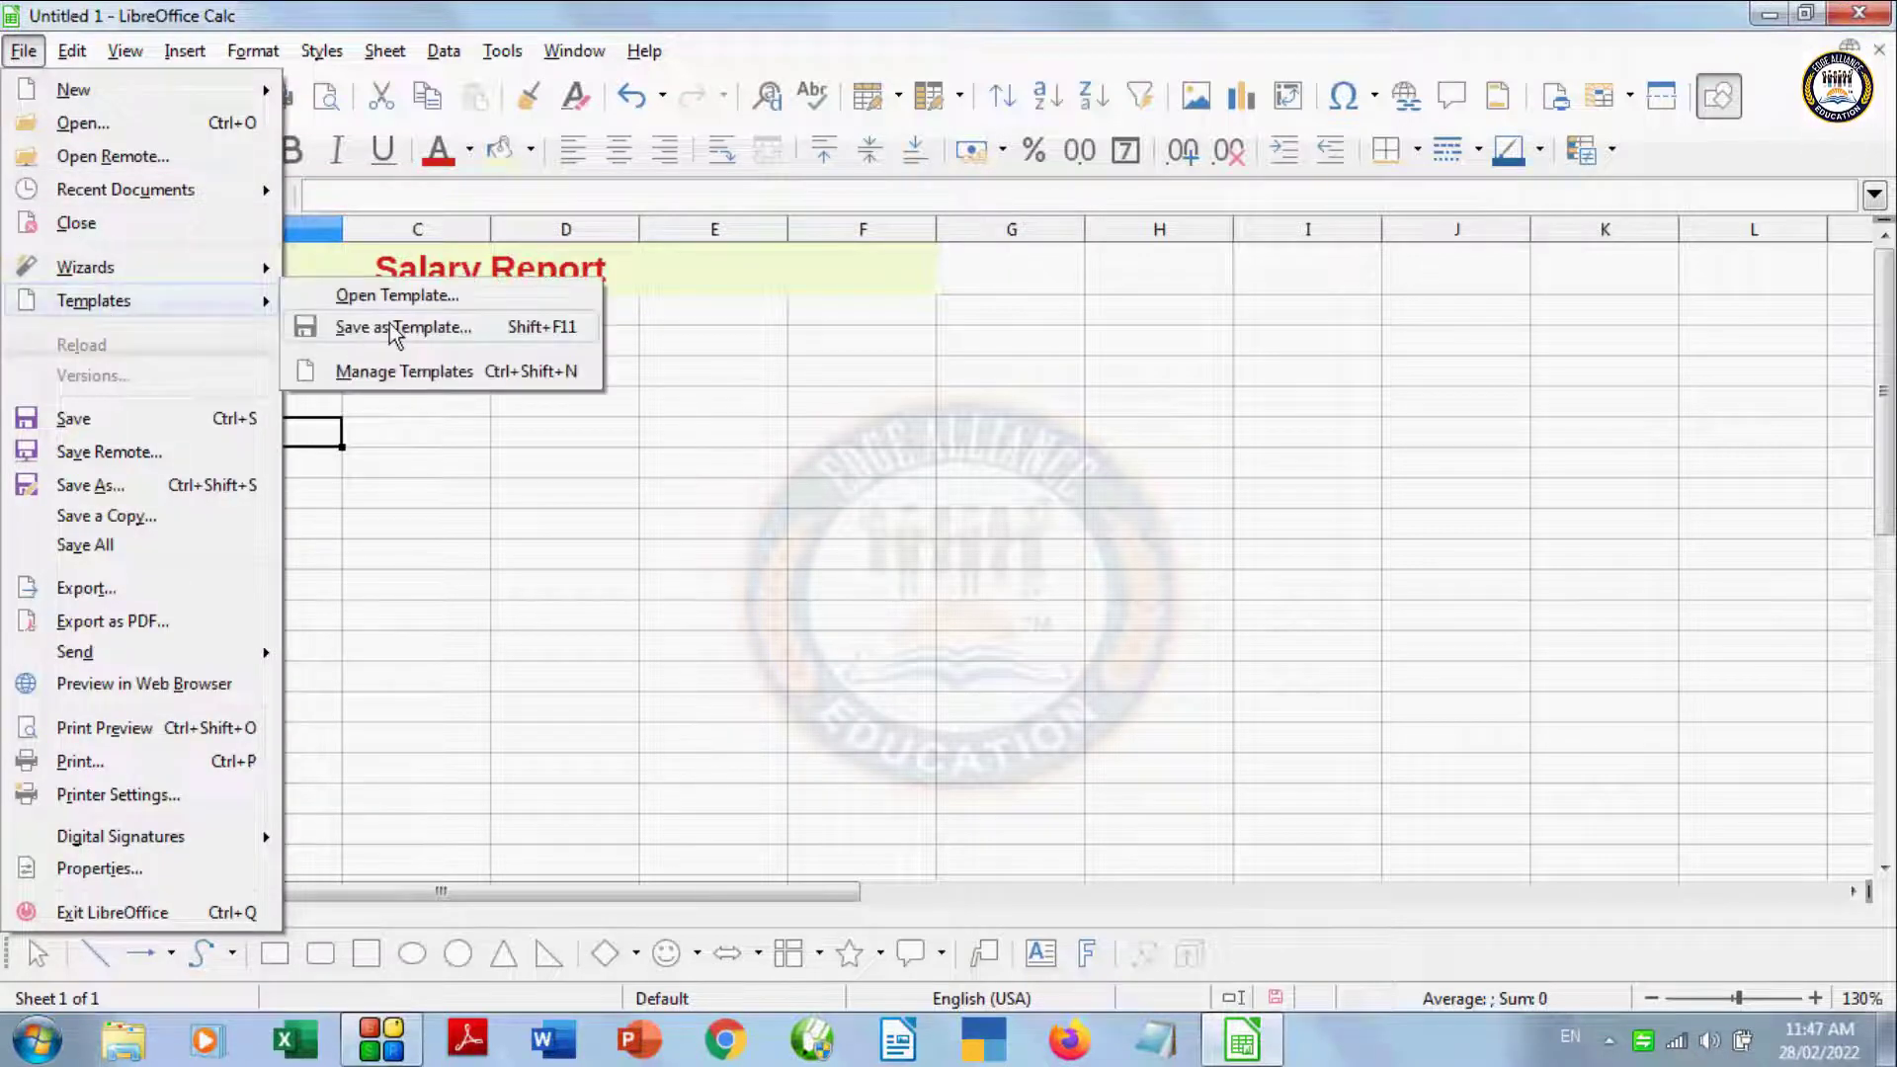
Step: Start saving the sheet as a template and choose the My Templates category
left_click(394, 330)
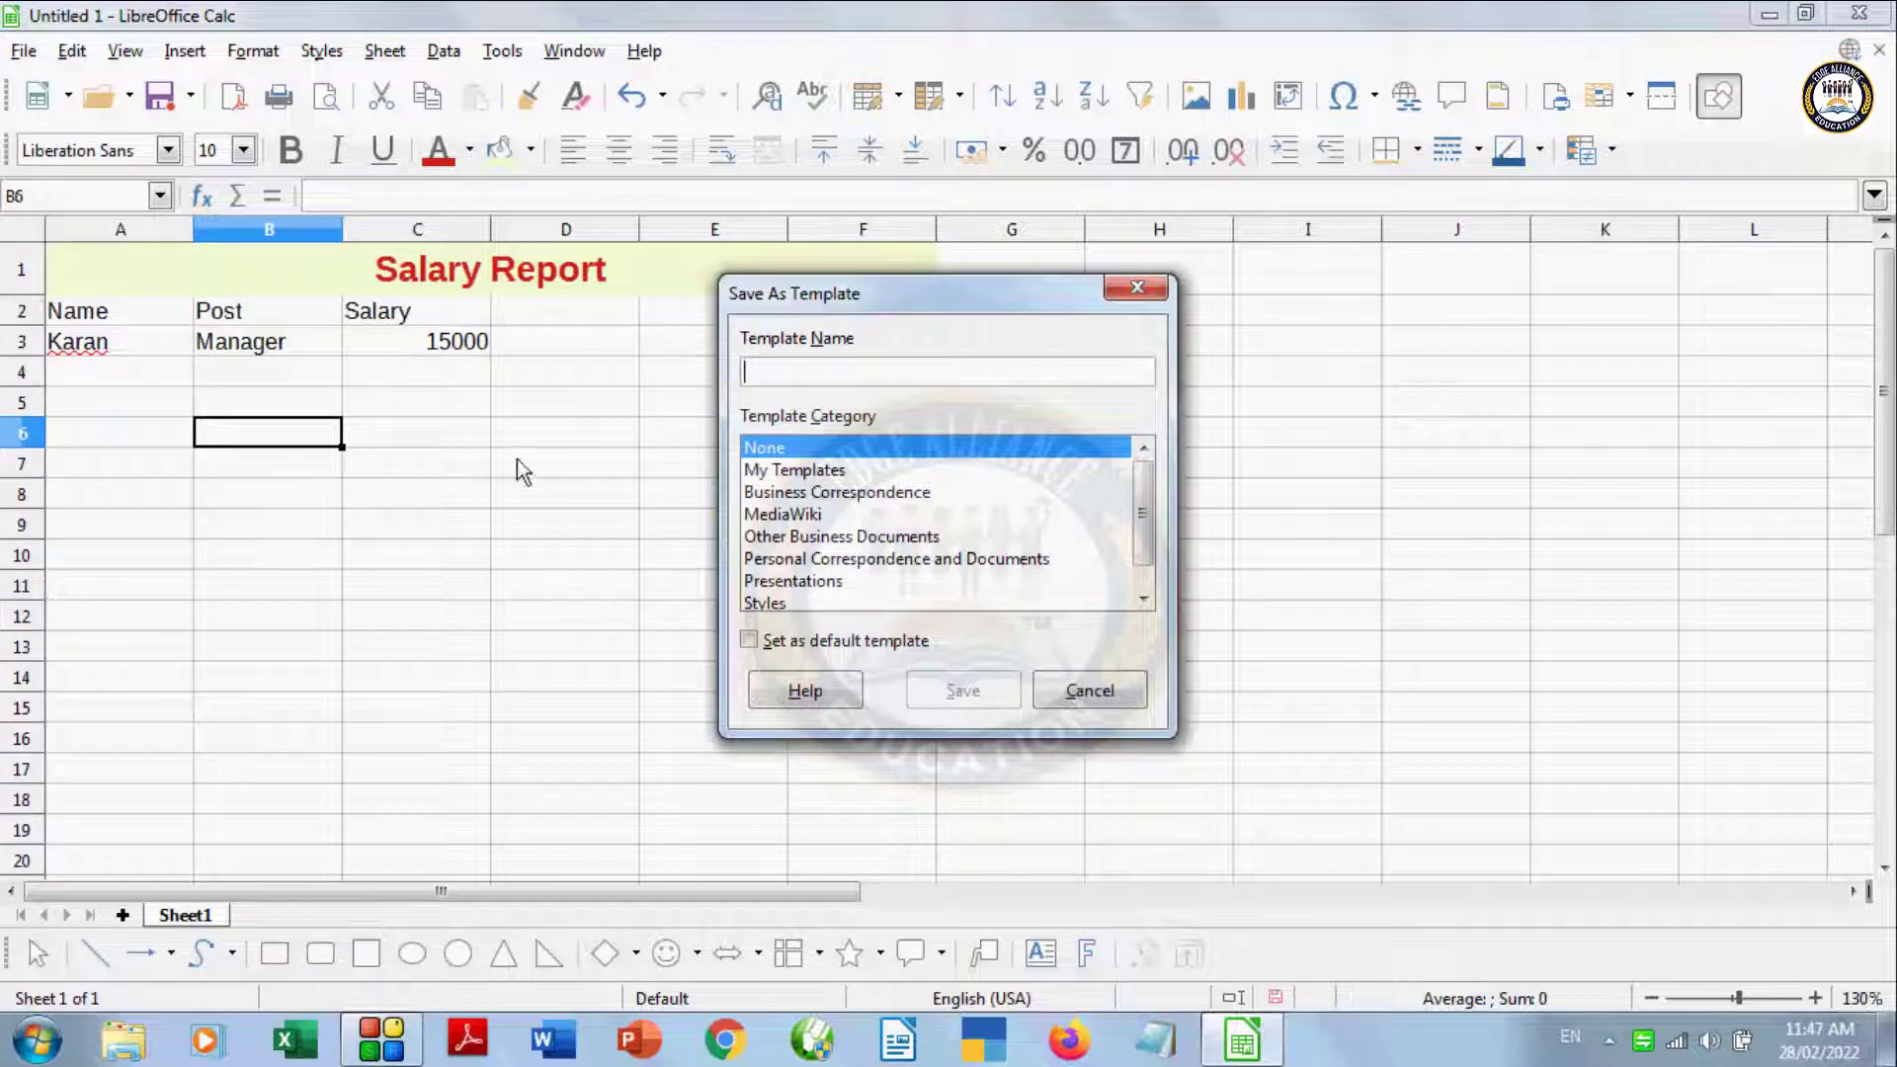
left_click(818, 474)
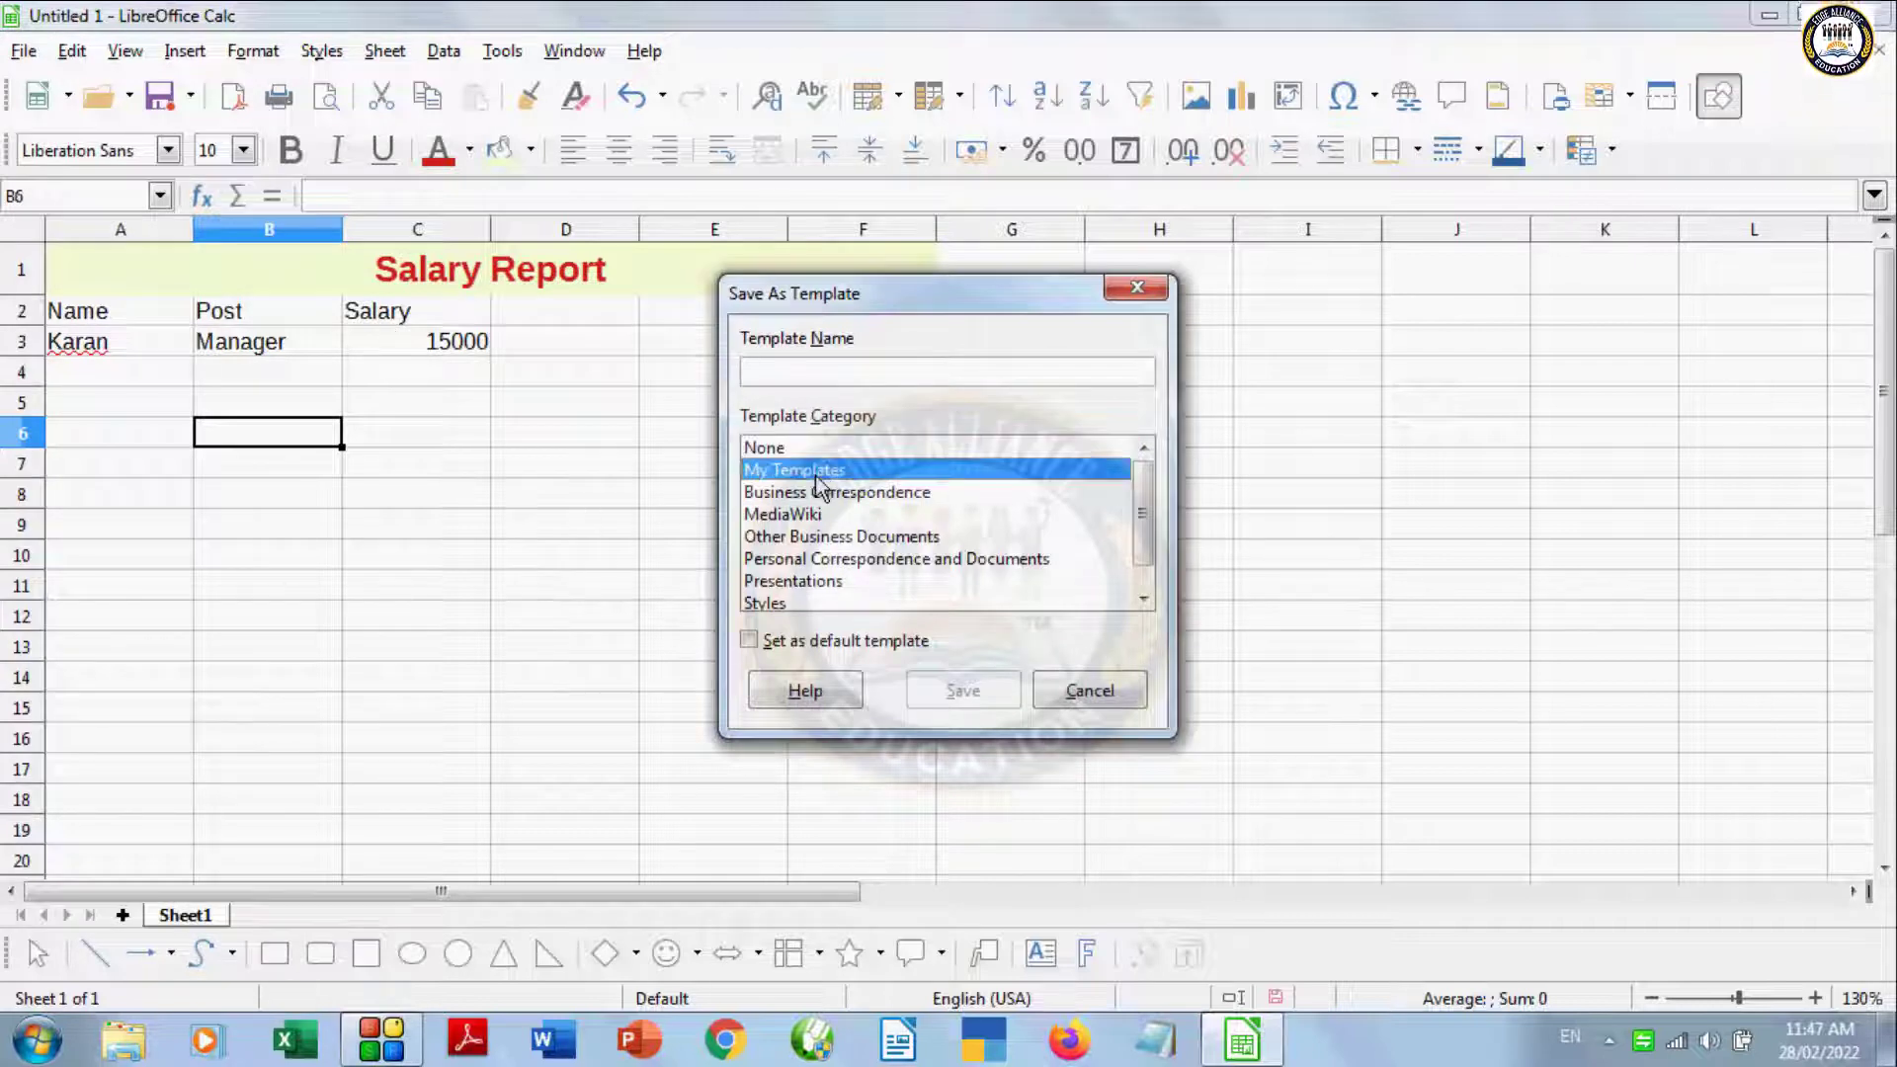
left_click(795, 581)
left_click(787, 601)
left_click(786, 558)
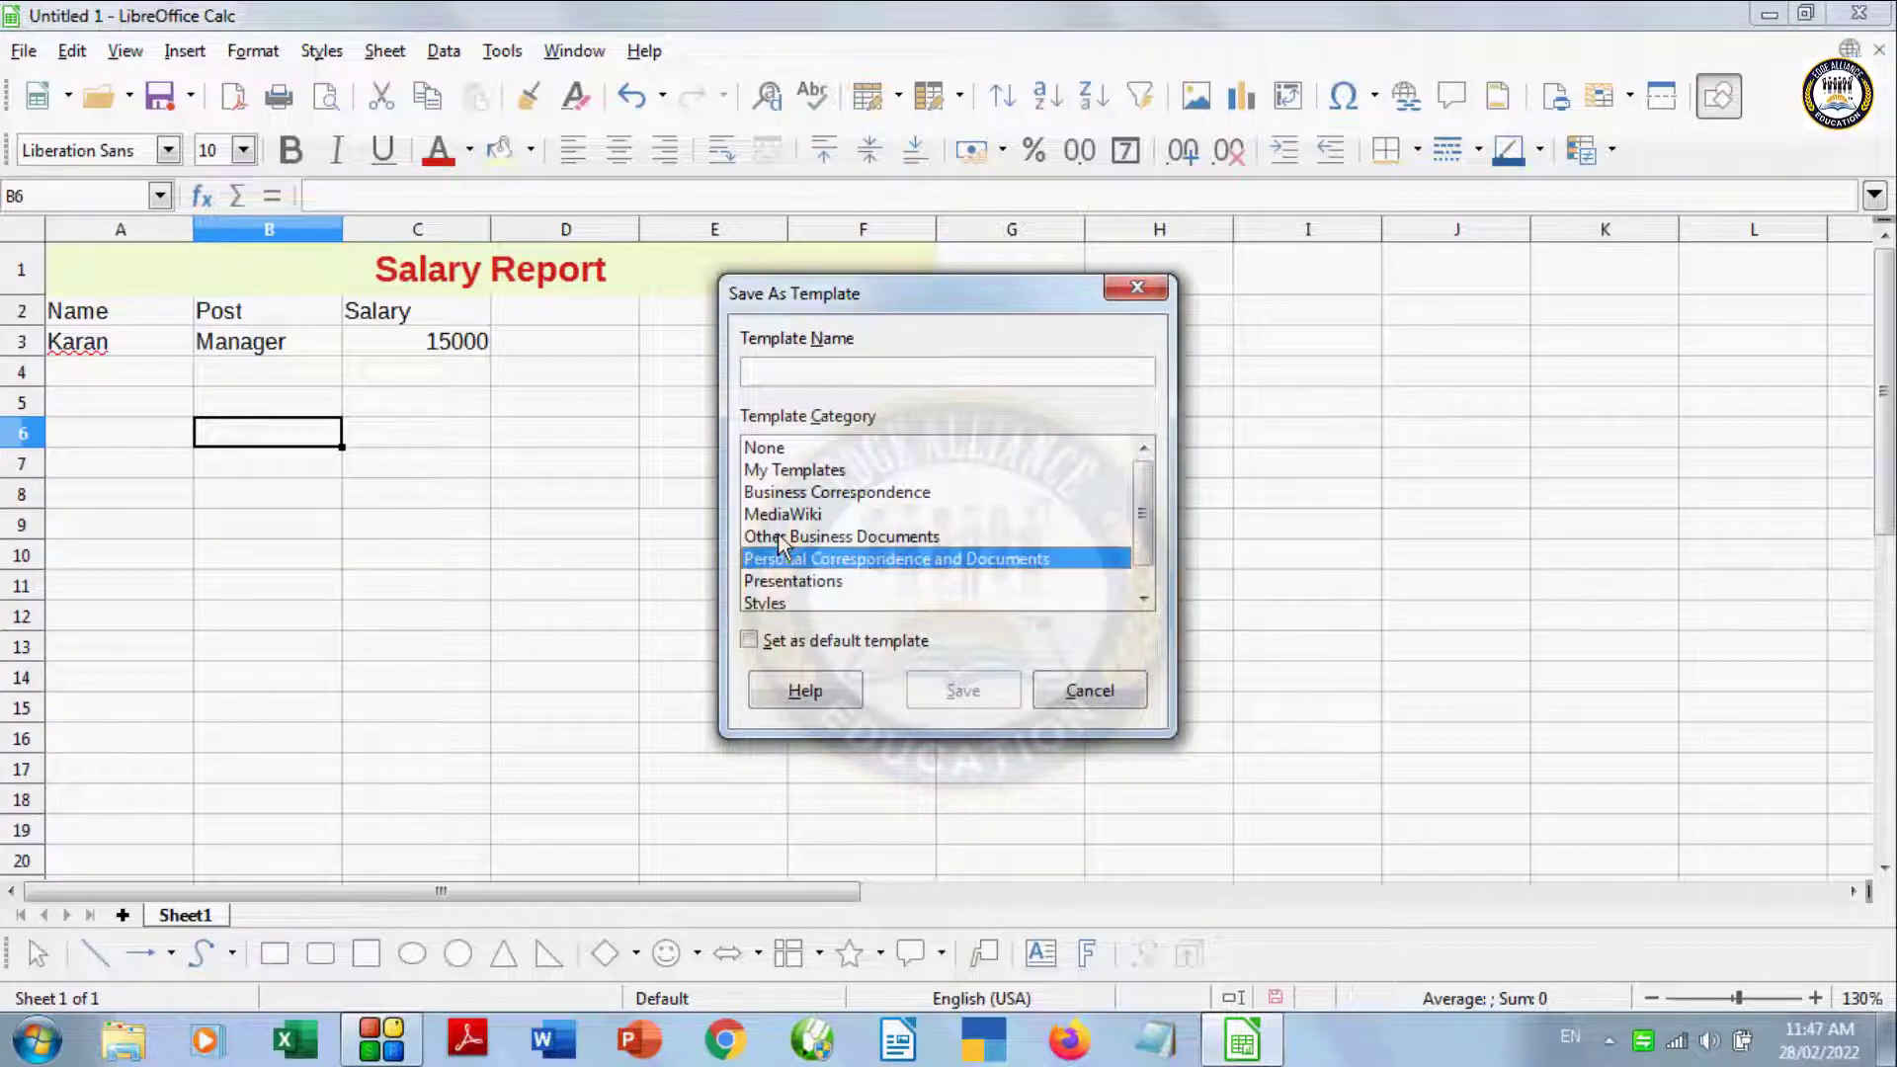
left_click(782, 536)
left_click(778, 471)
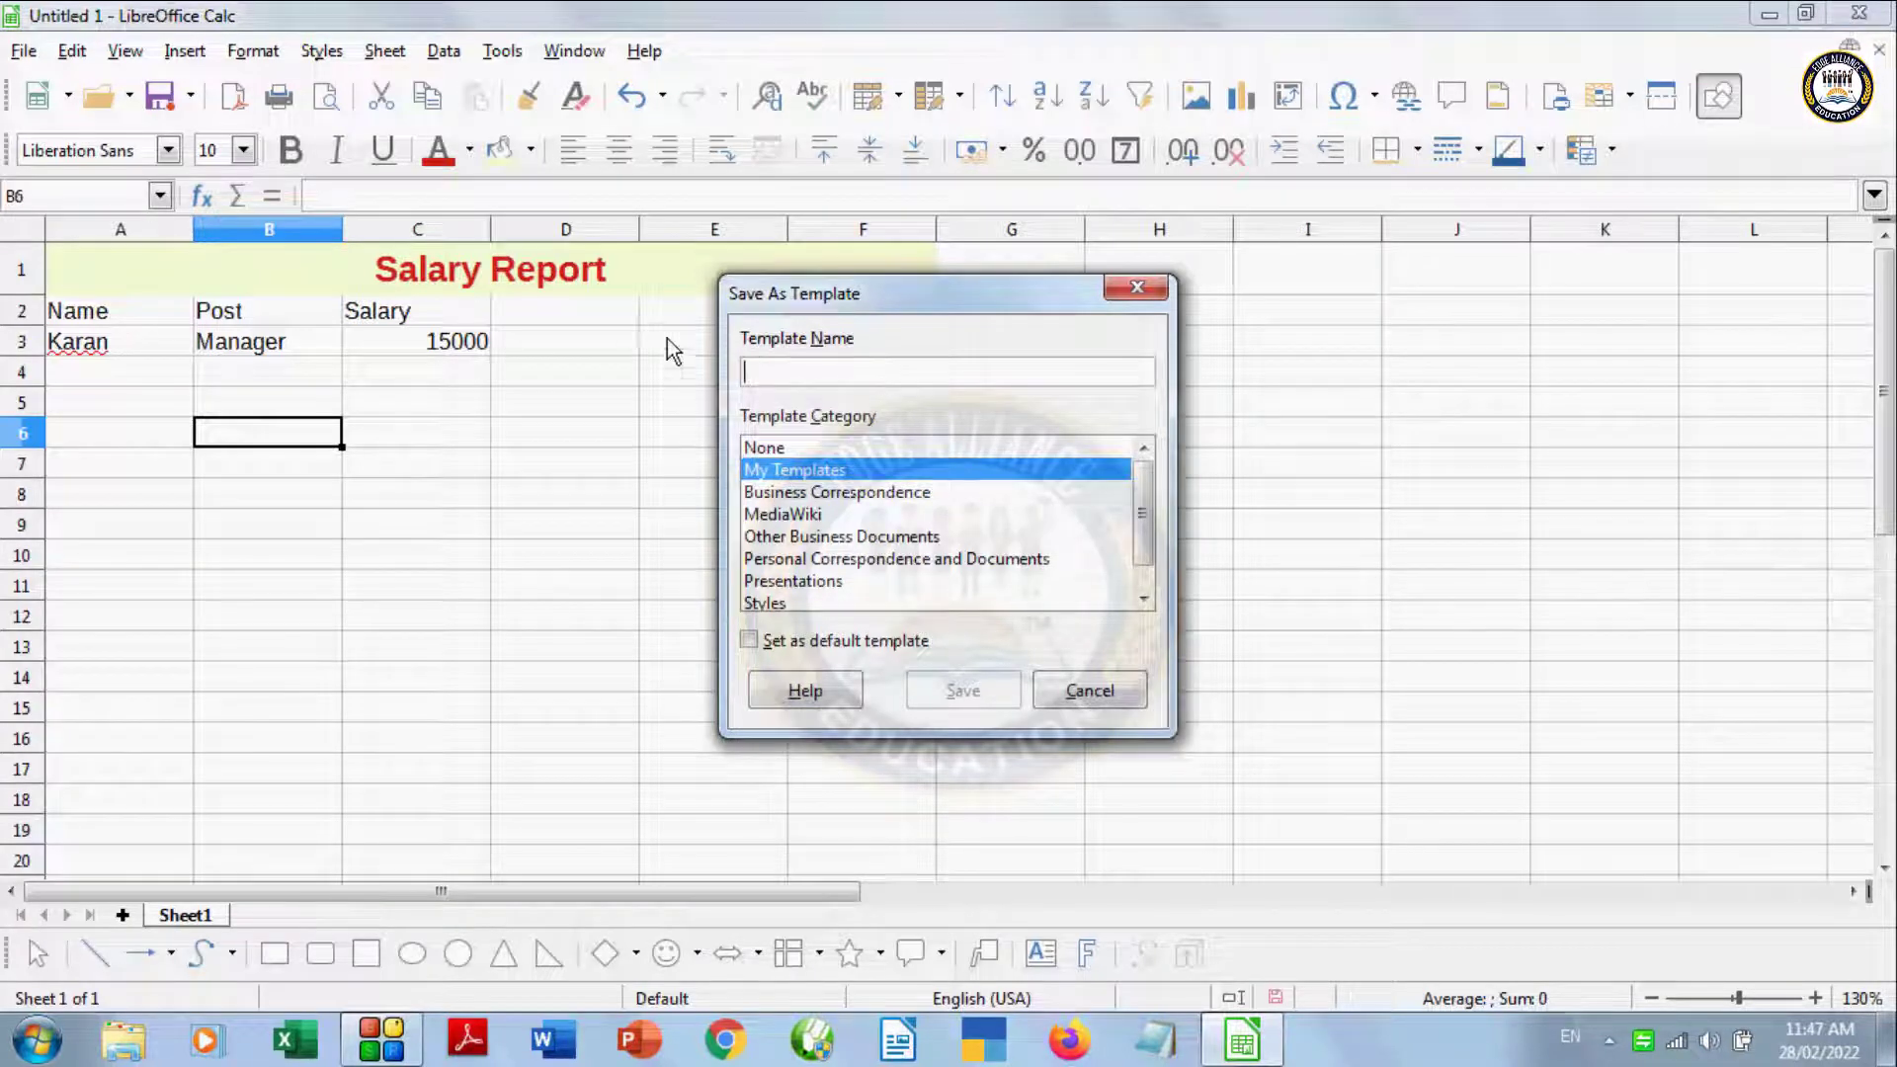
Step: Name the template 'report', save it, and start a new blank spreadsheet
type("report")
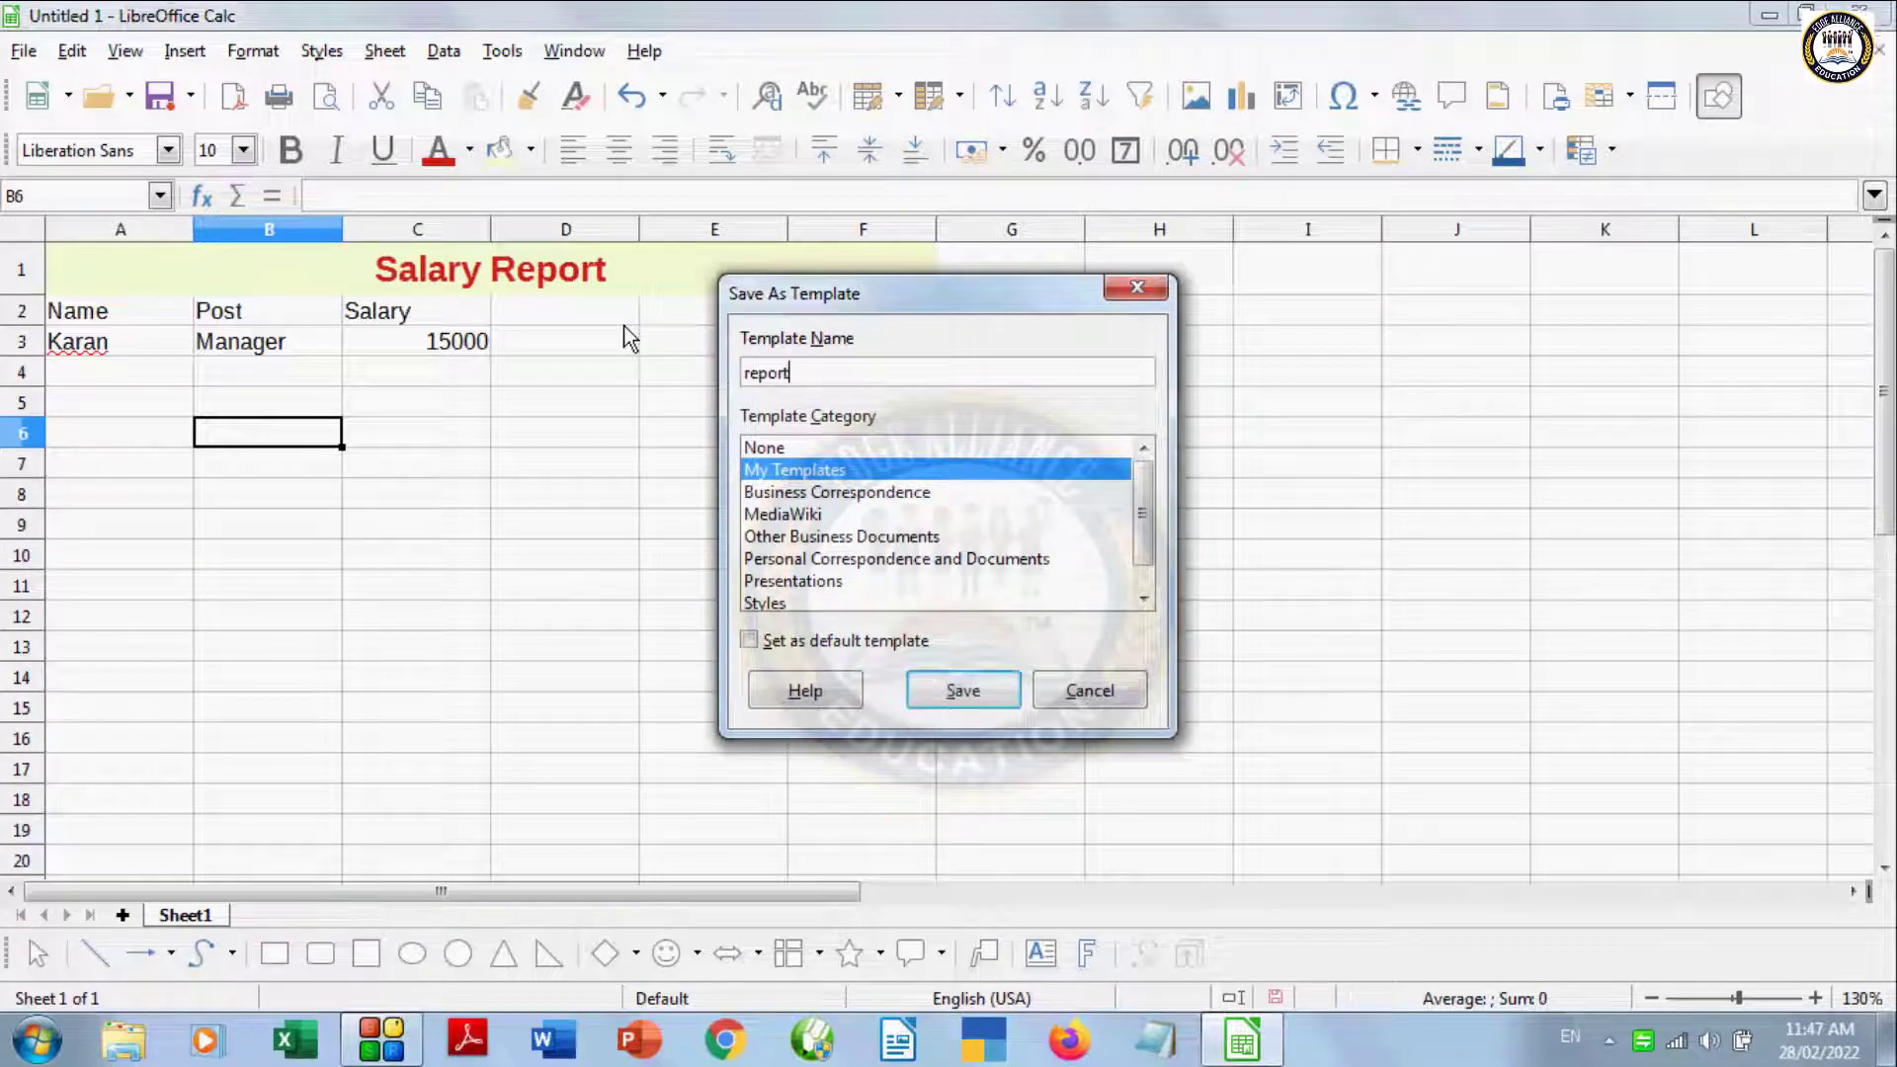
left_click(965, 692)
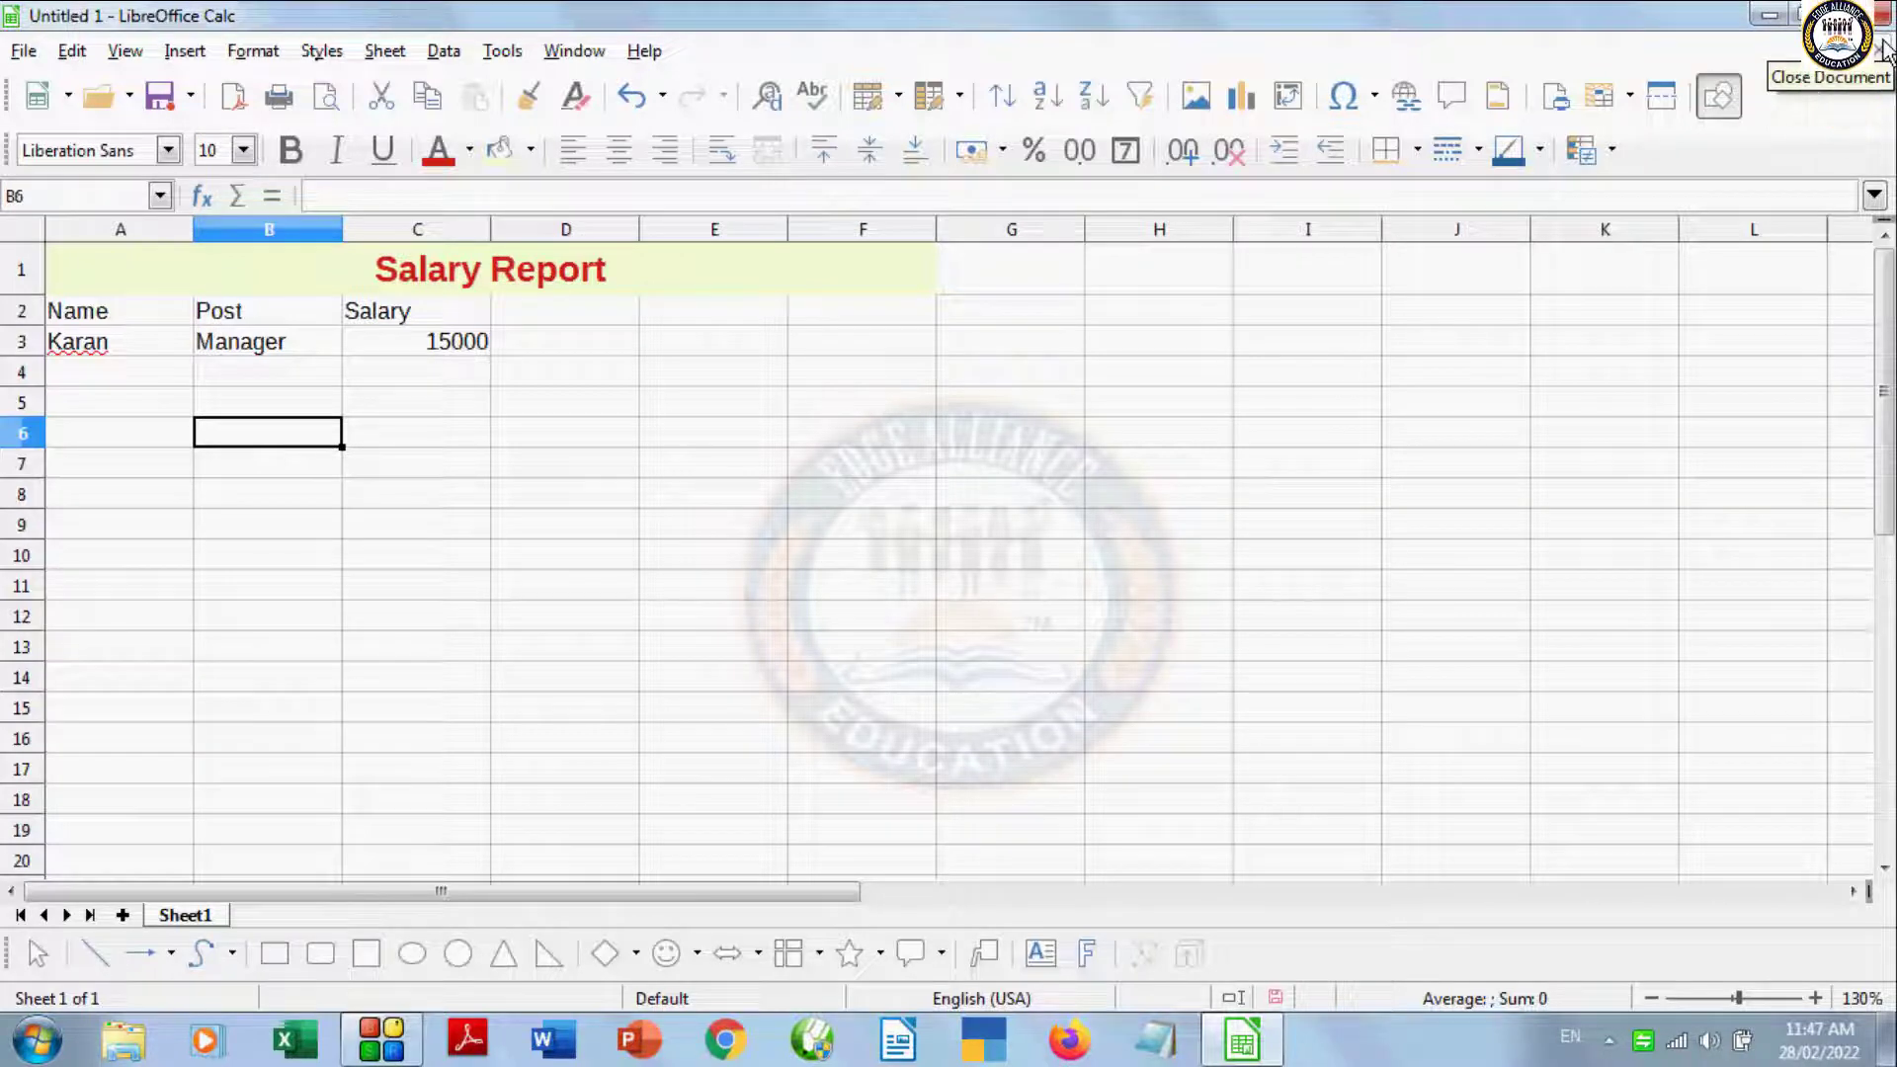
key("ctrl+n")
Step: Maximize Untitled 2, cancel an Open Template attempt, and close the blank window
left_click(1798, 47)
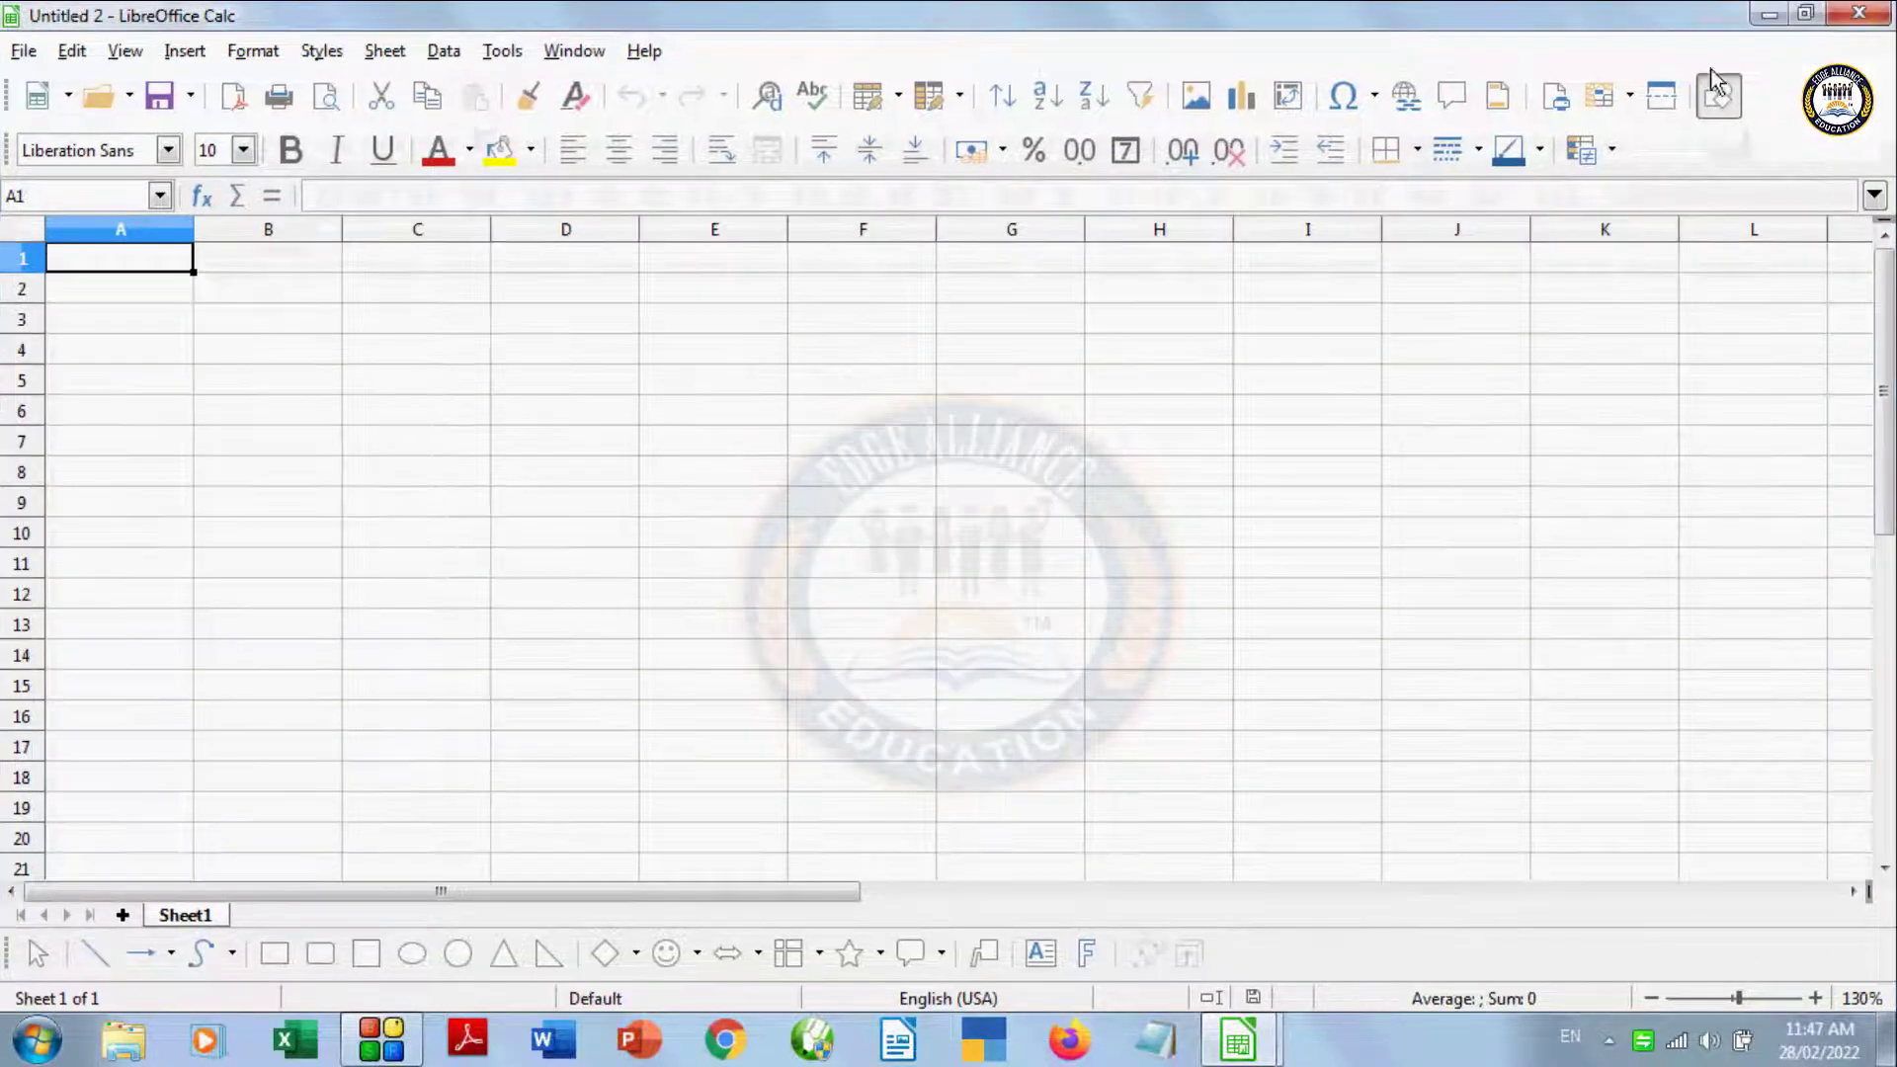
left_click(24, 55)
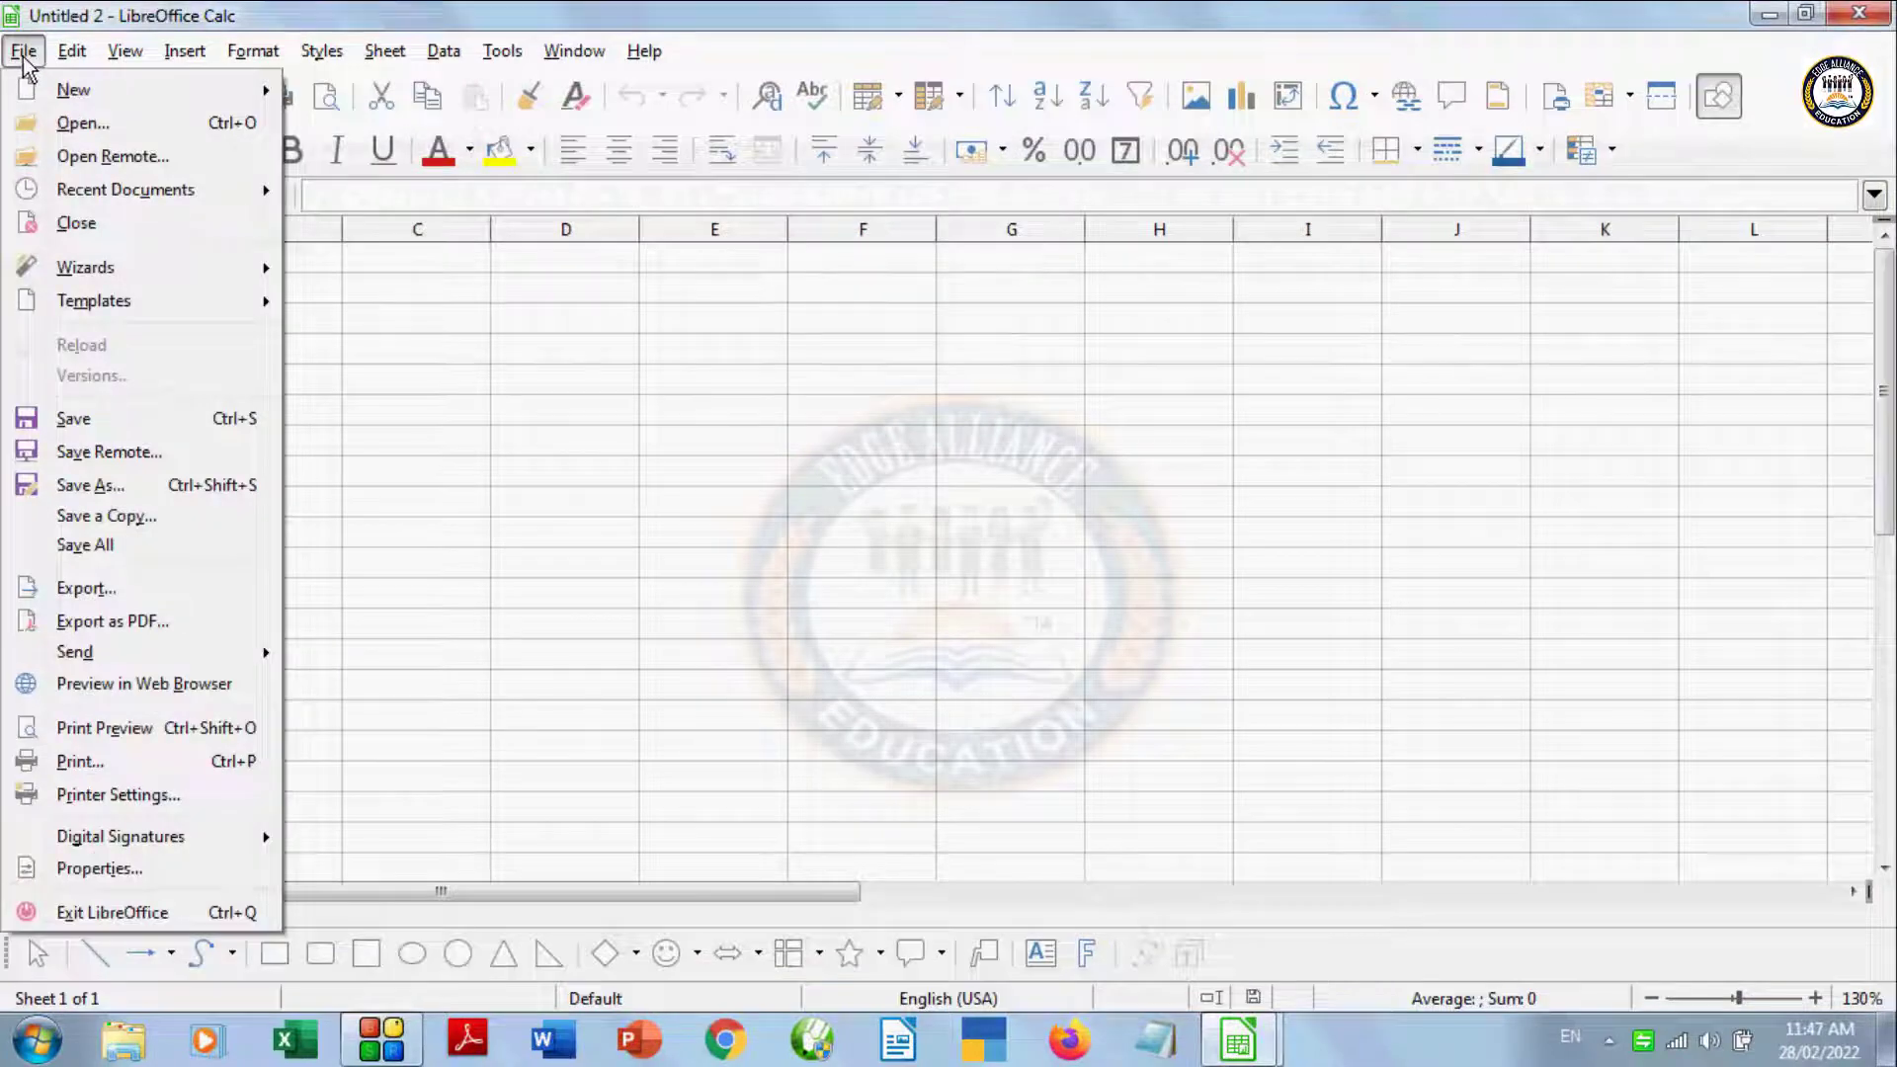
left_click(411, 300)
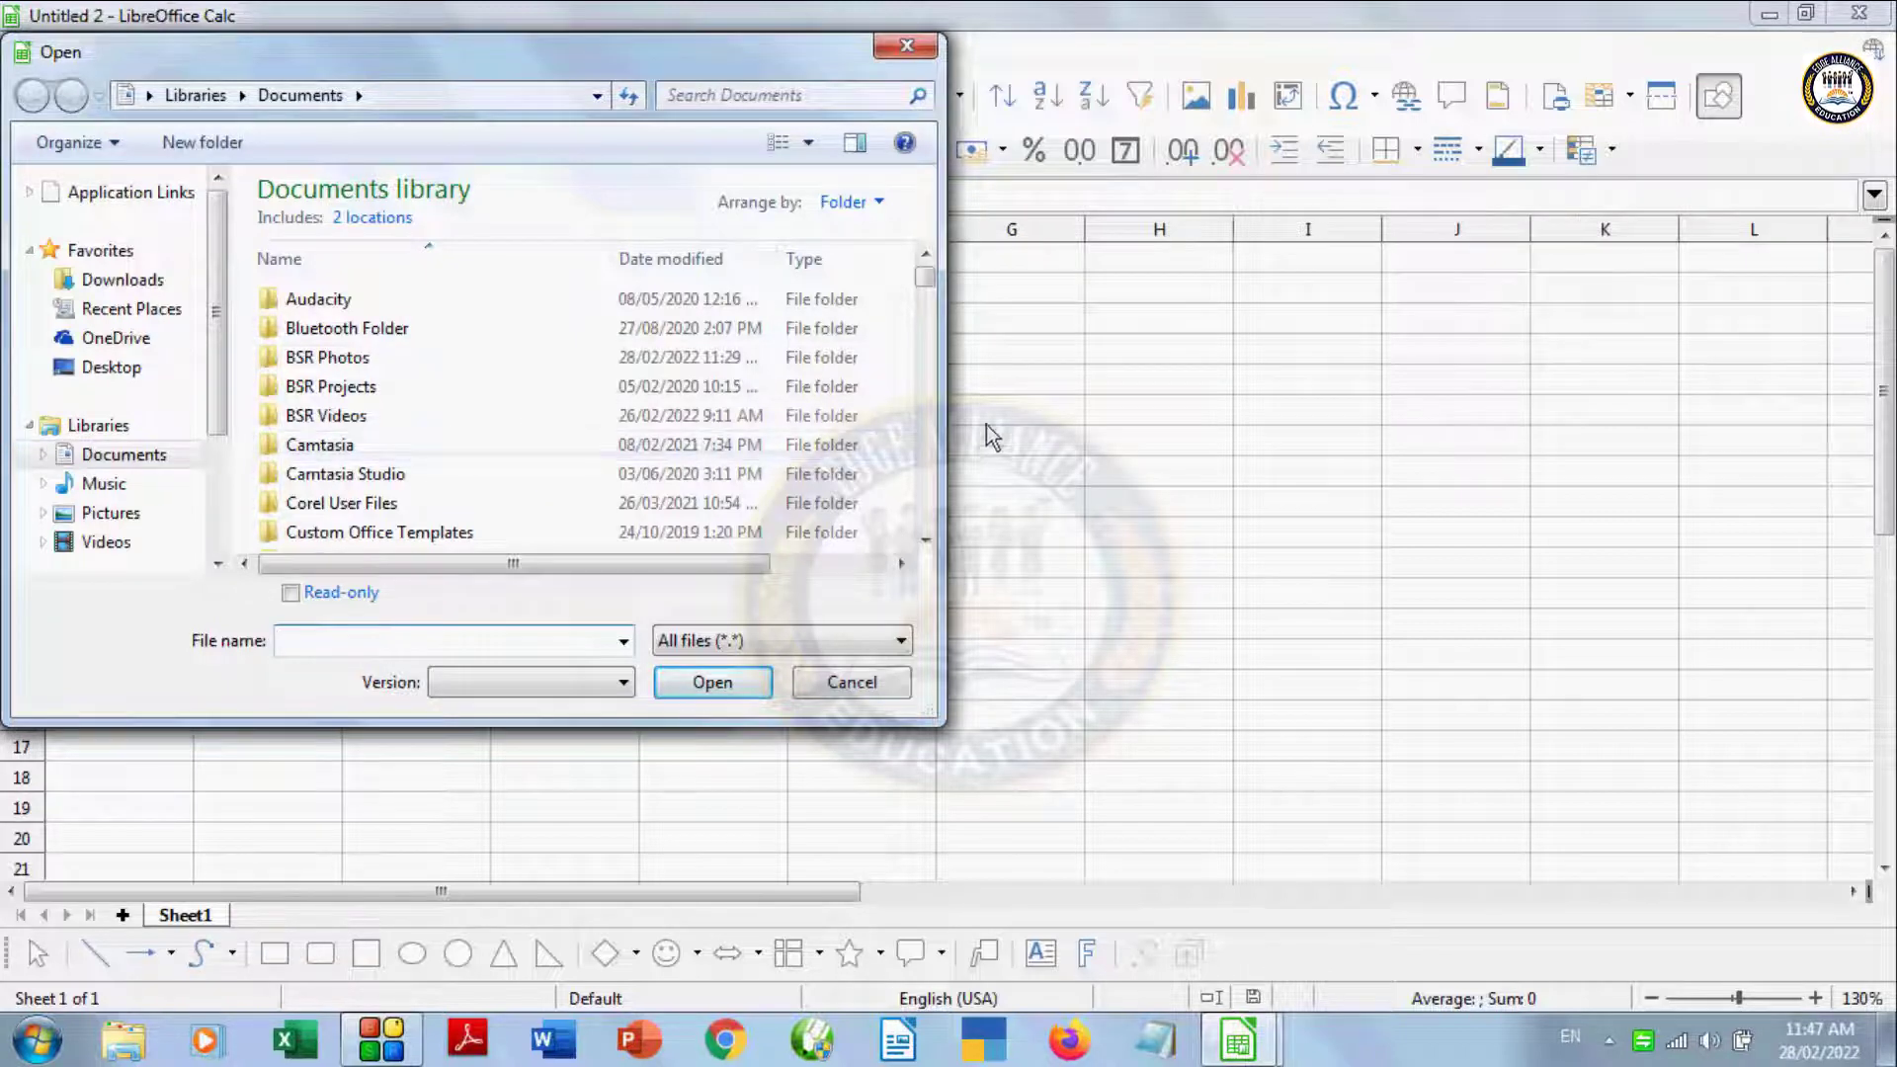
left_click(926, 540)
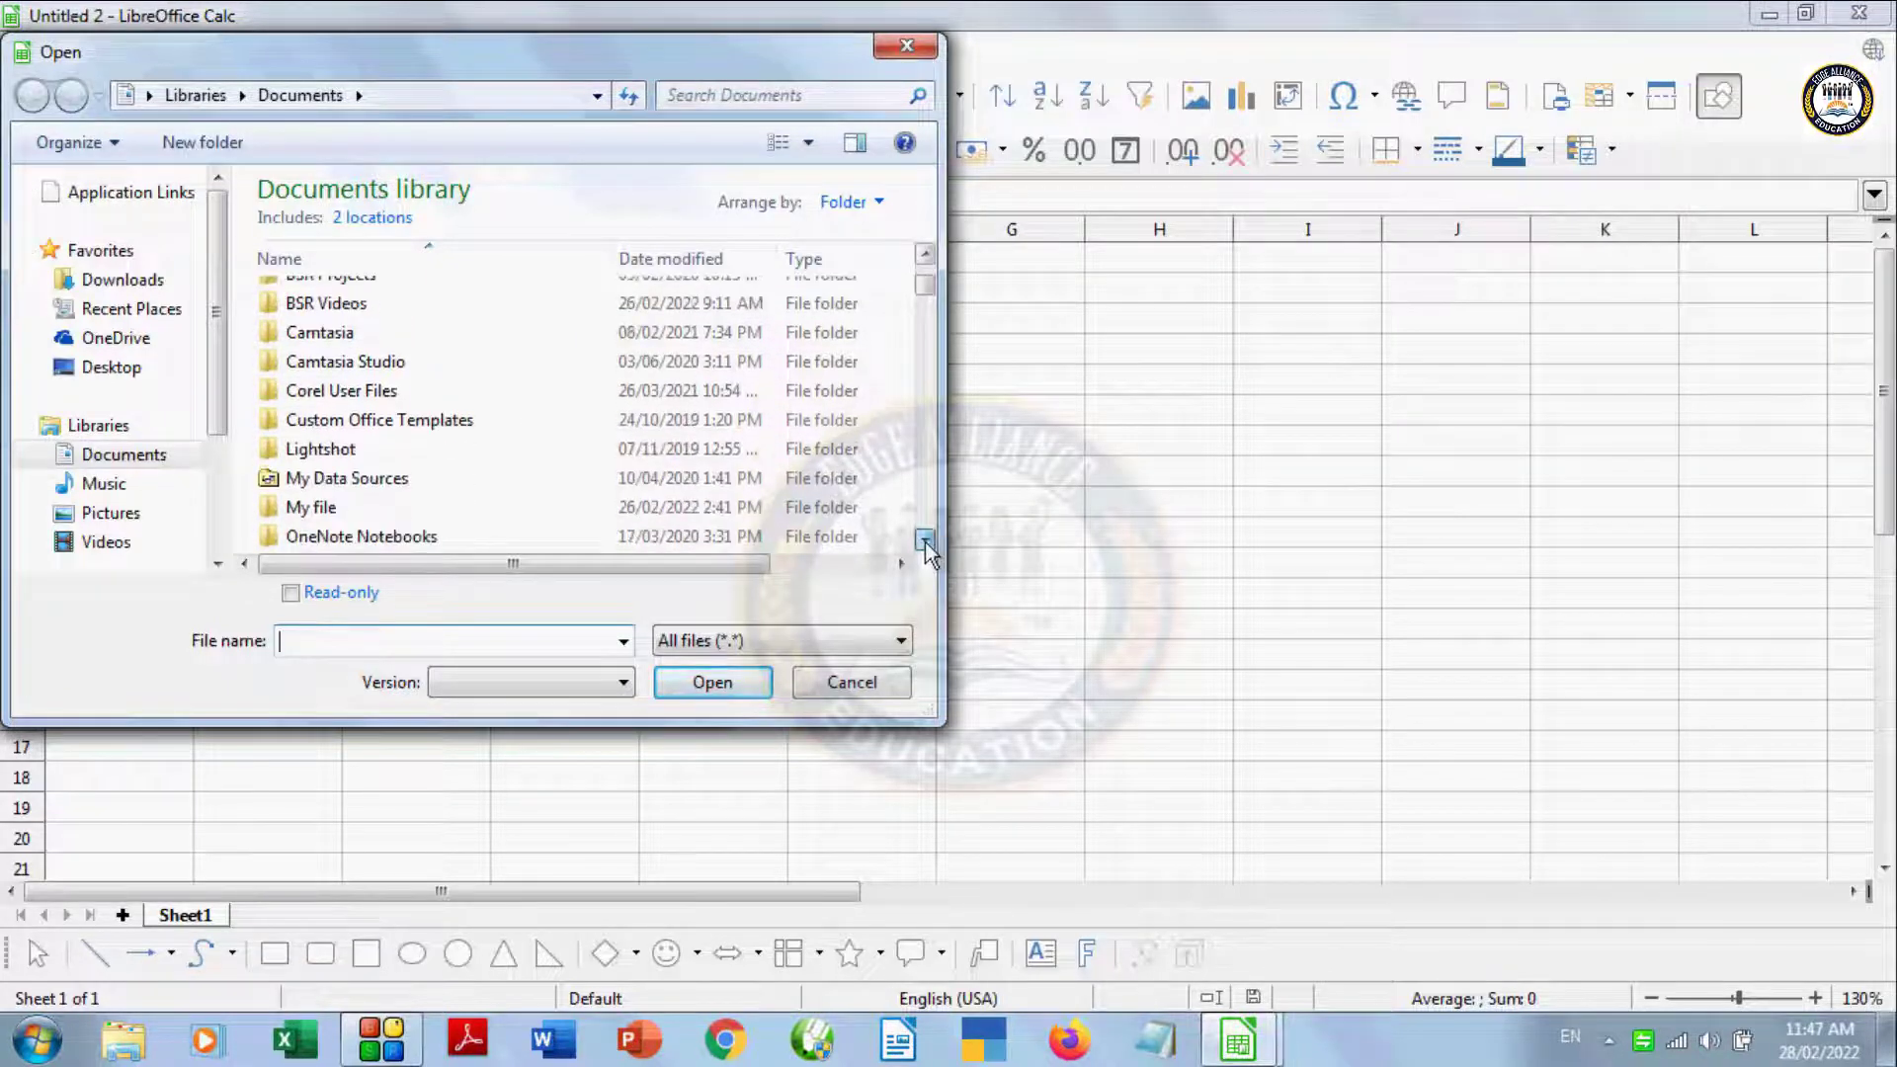
left_click_drag(926, 539, 926, 539)
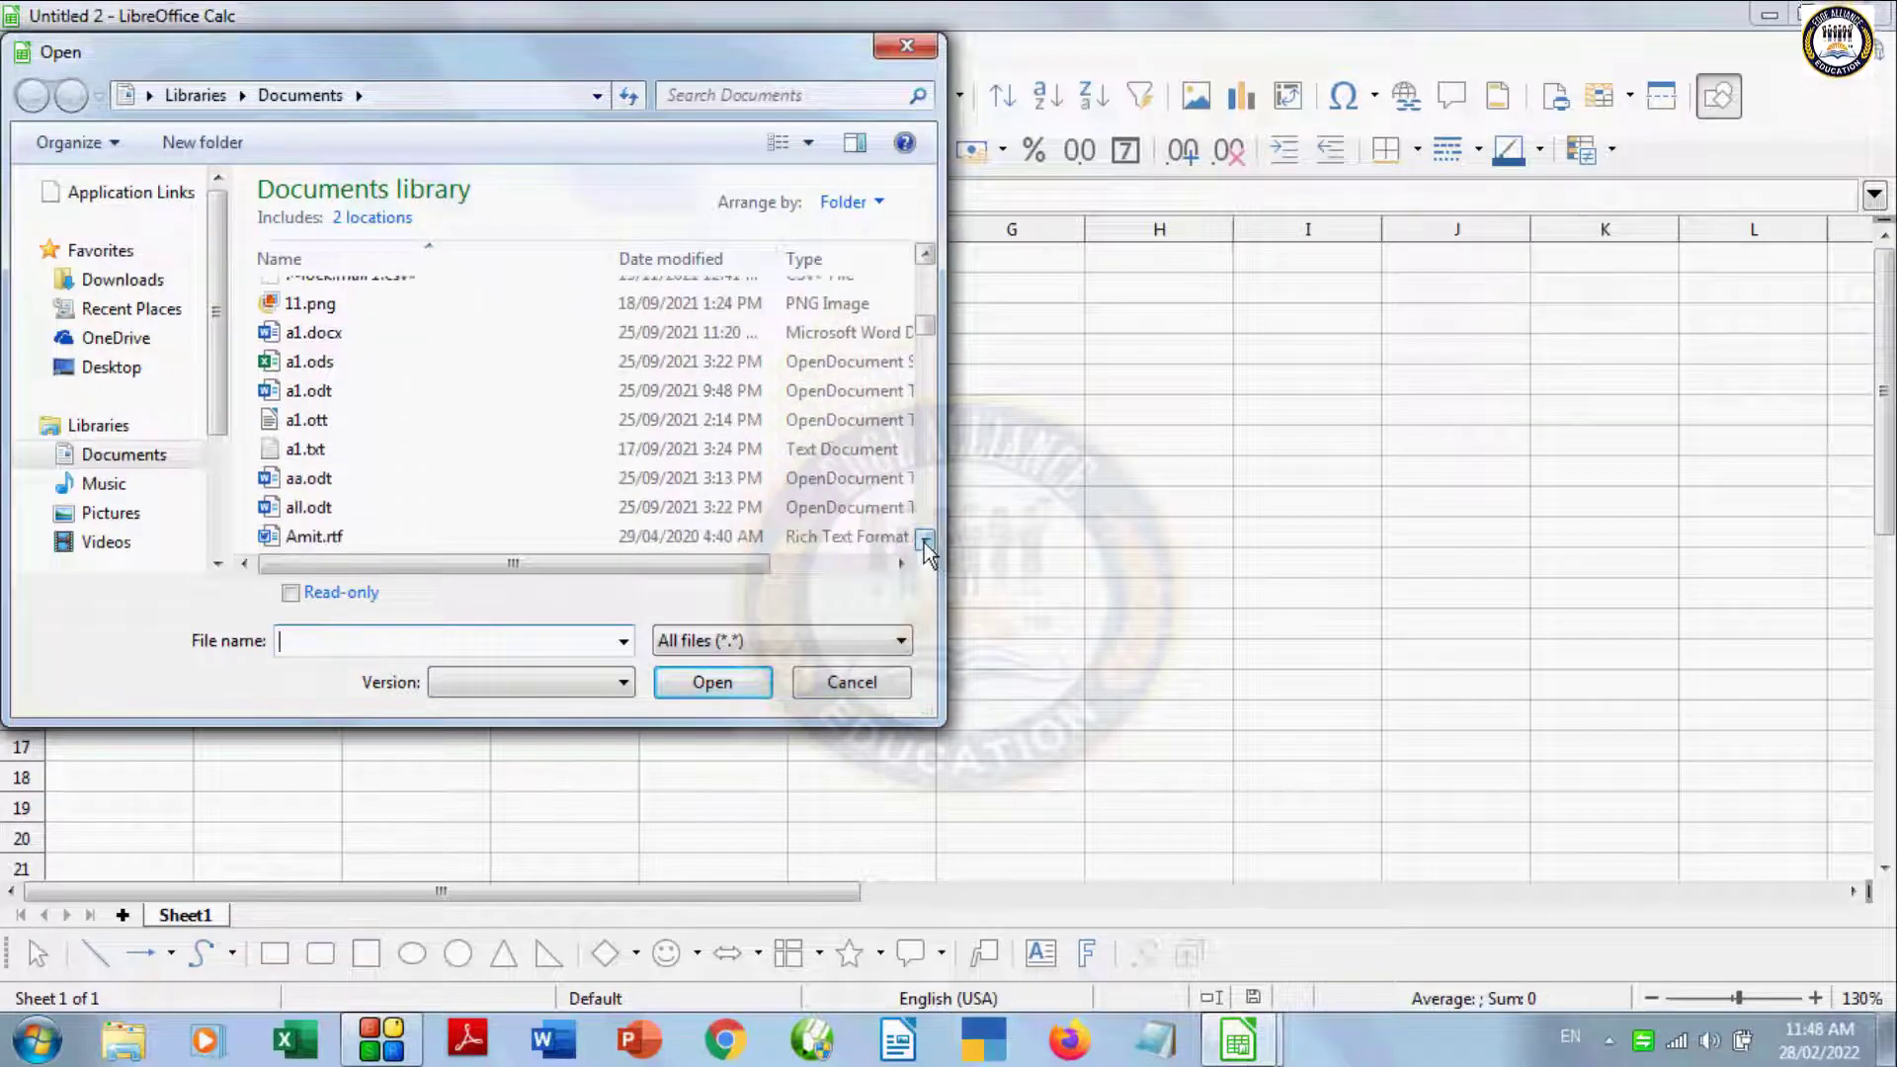
left_click(896, 688)
left_click(1860, 14)
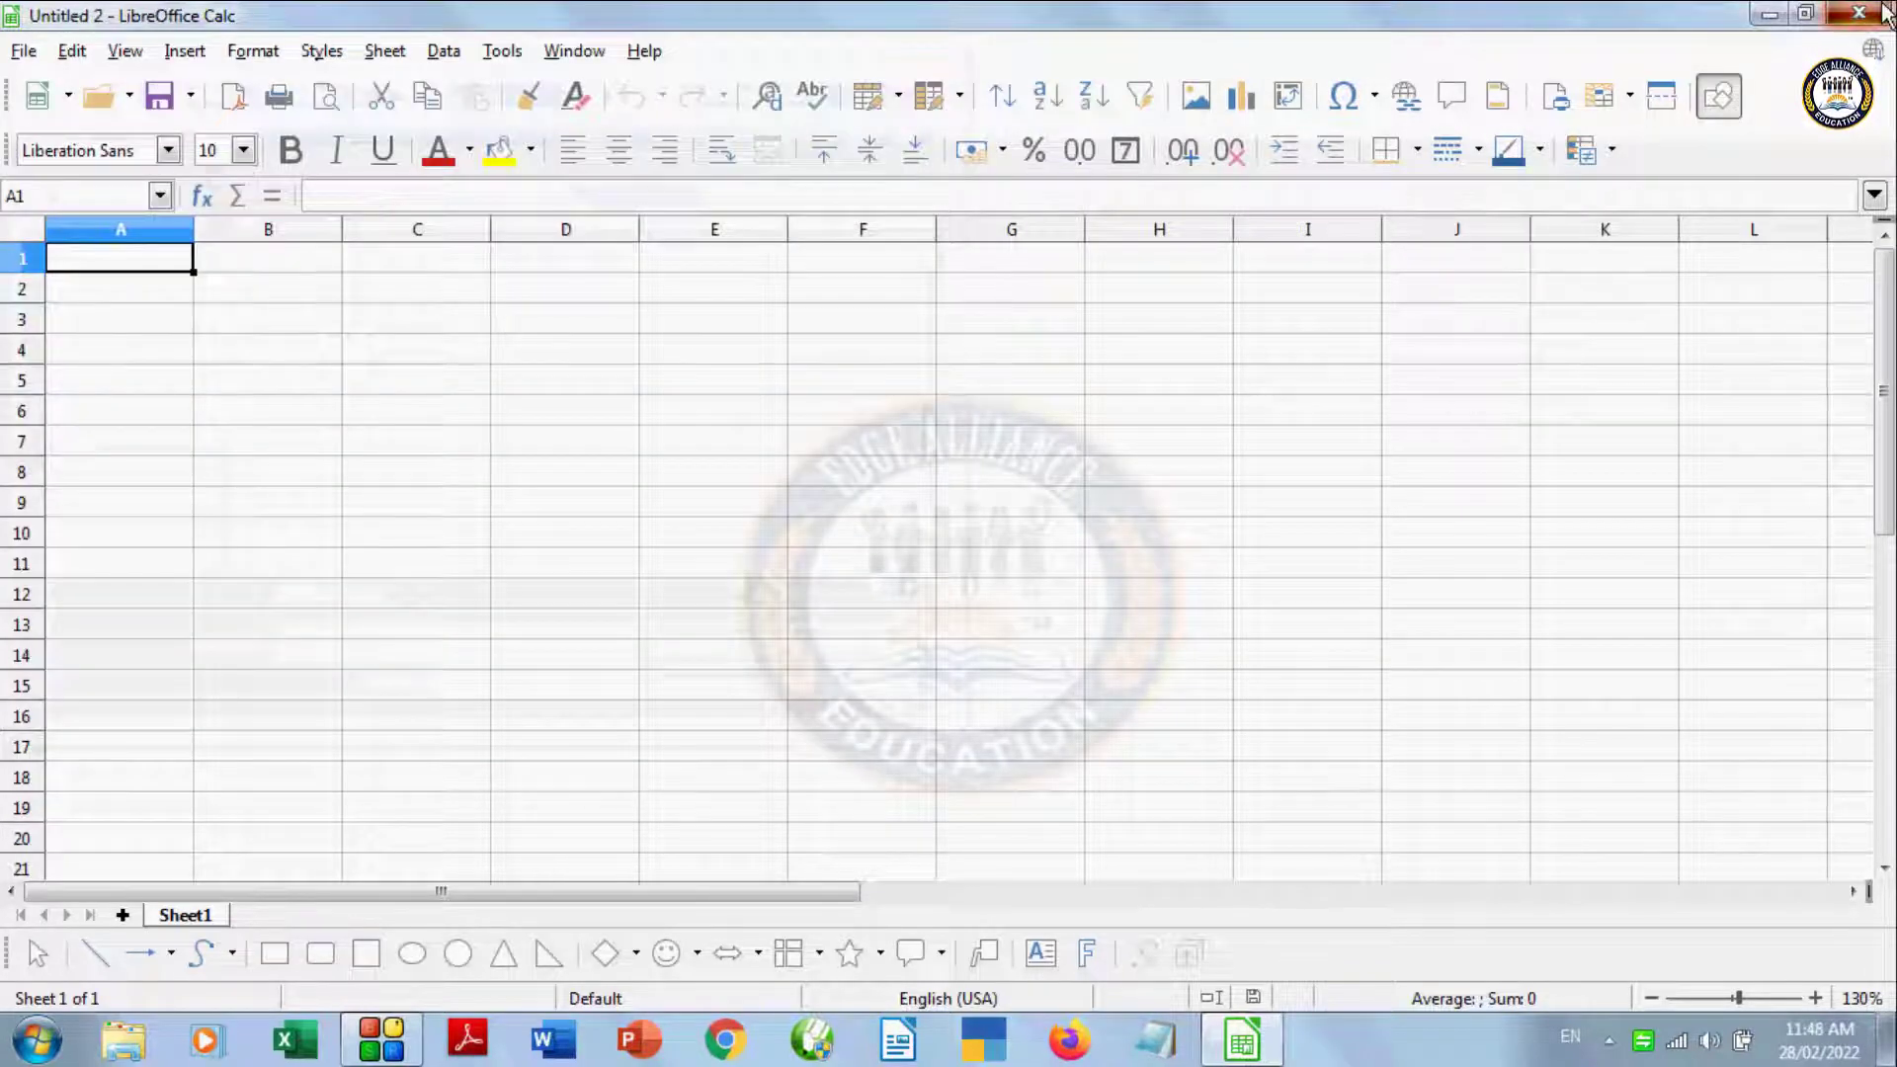
left_click(40, 51)
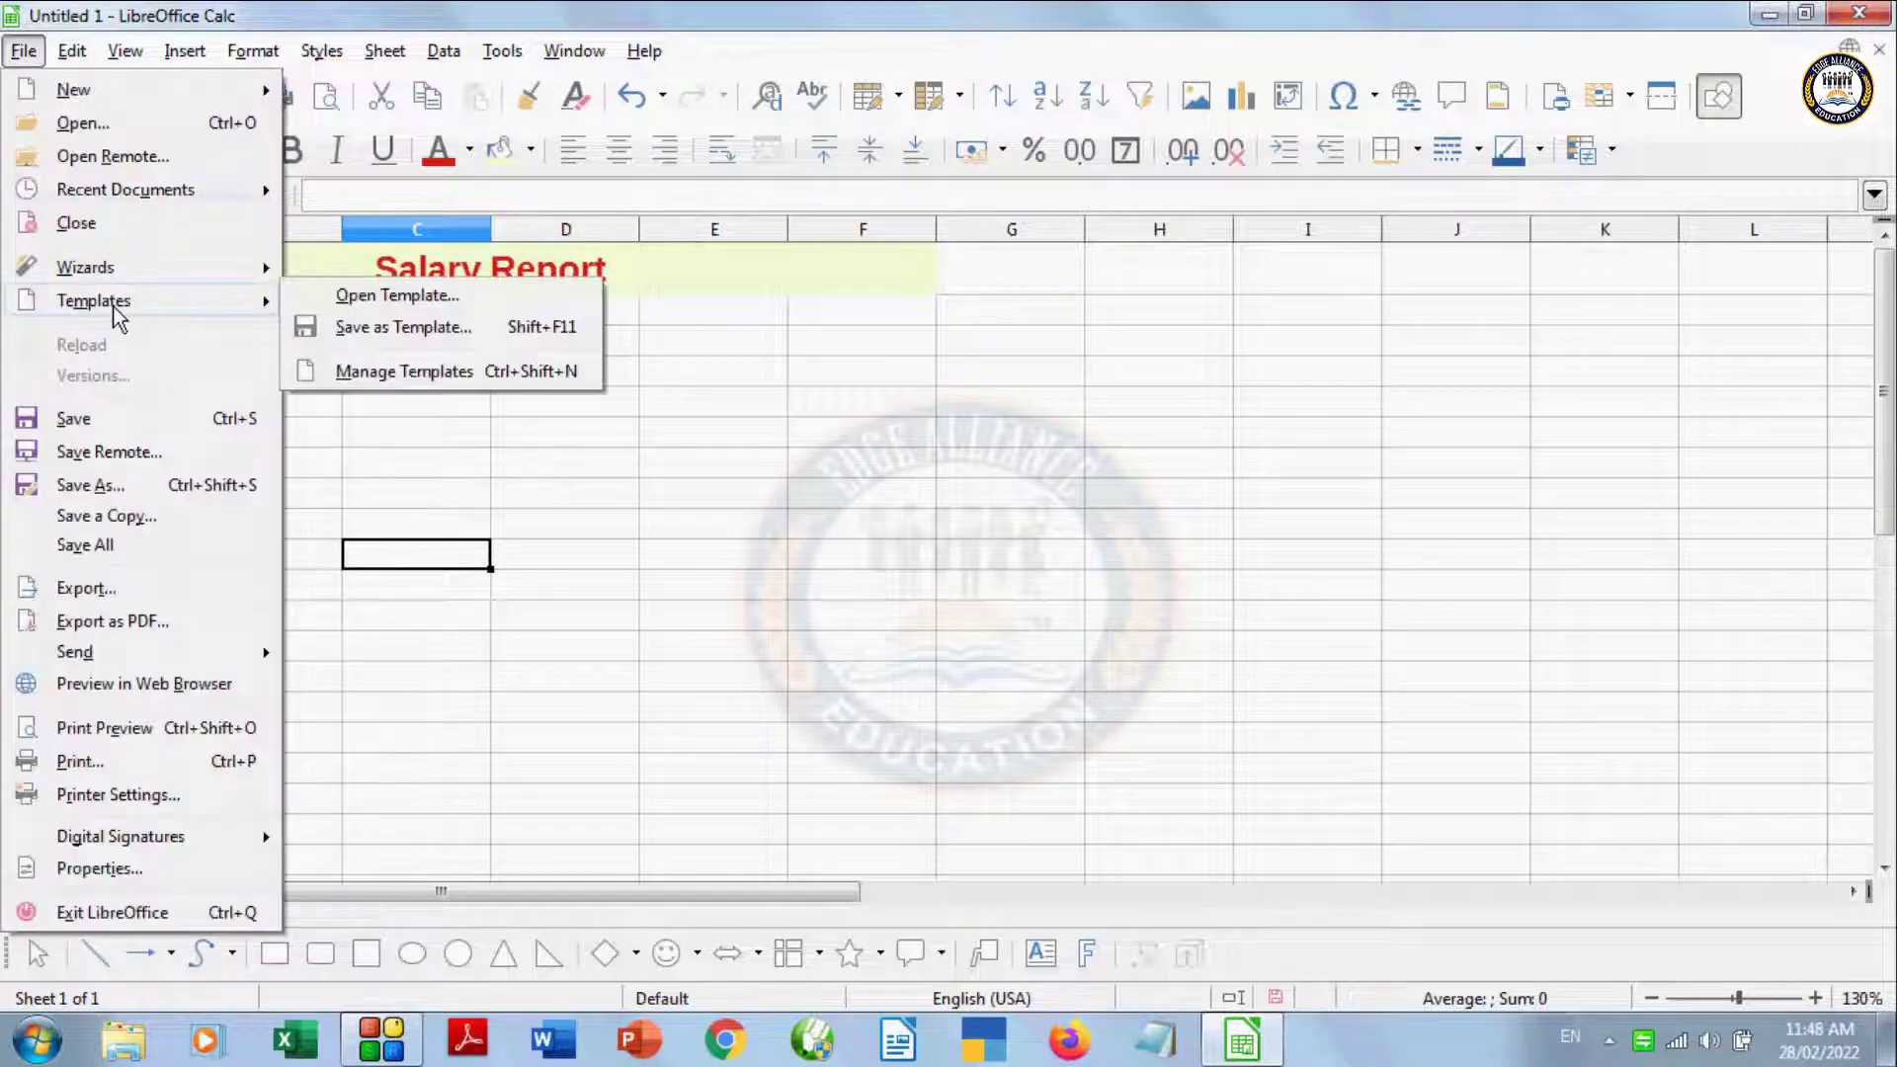
left_click(354, 297)
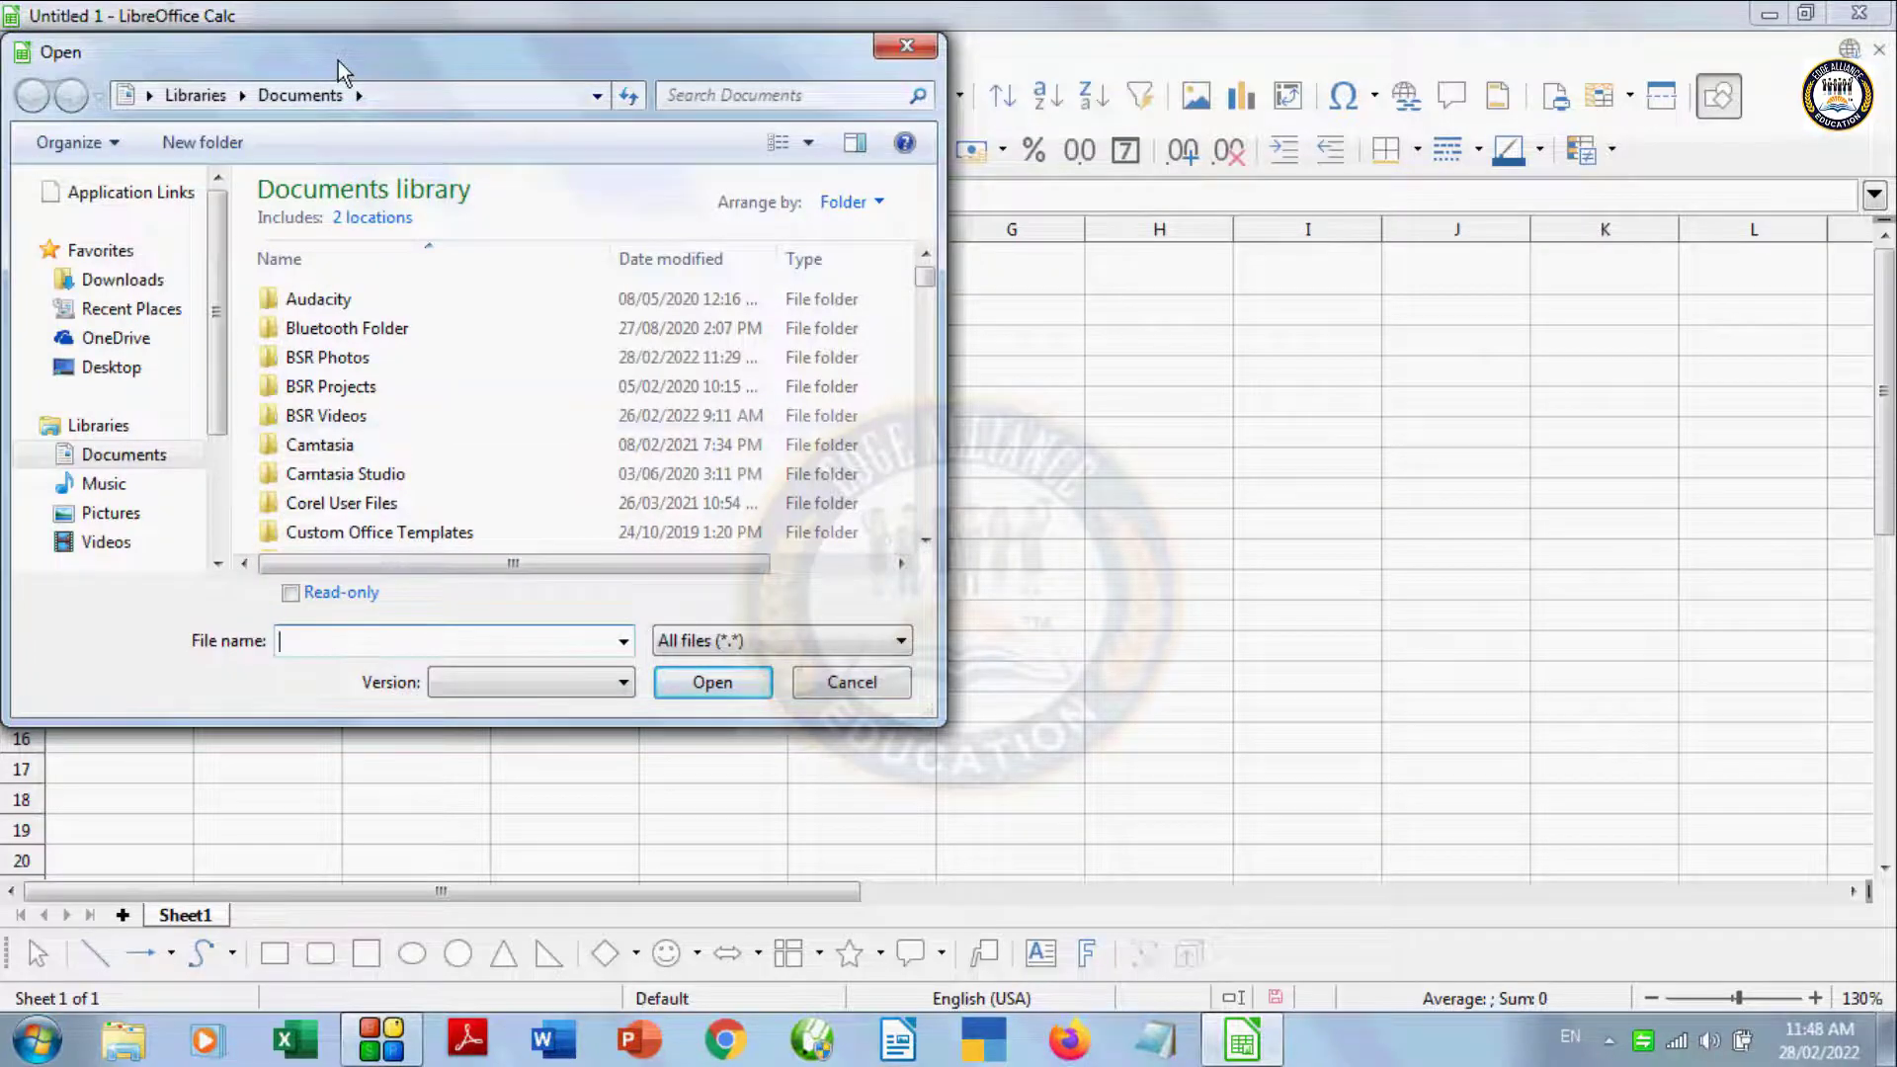
mouse_move(338, 61)
left_mouse_down()
mouse_move(691, 429)
mouse_move(437, 181)
left_mouse_up()
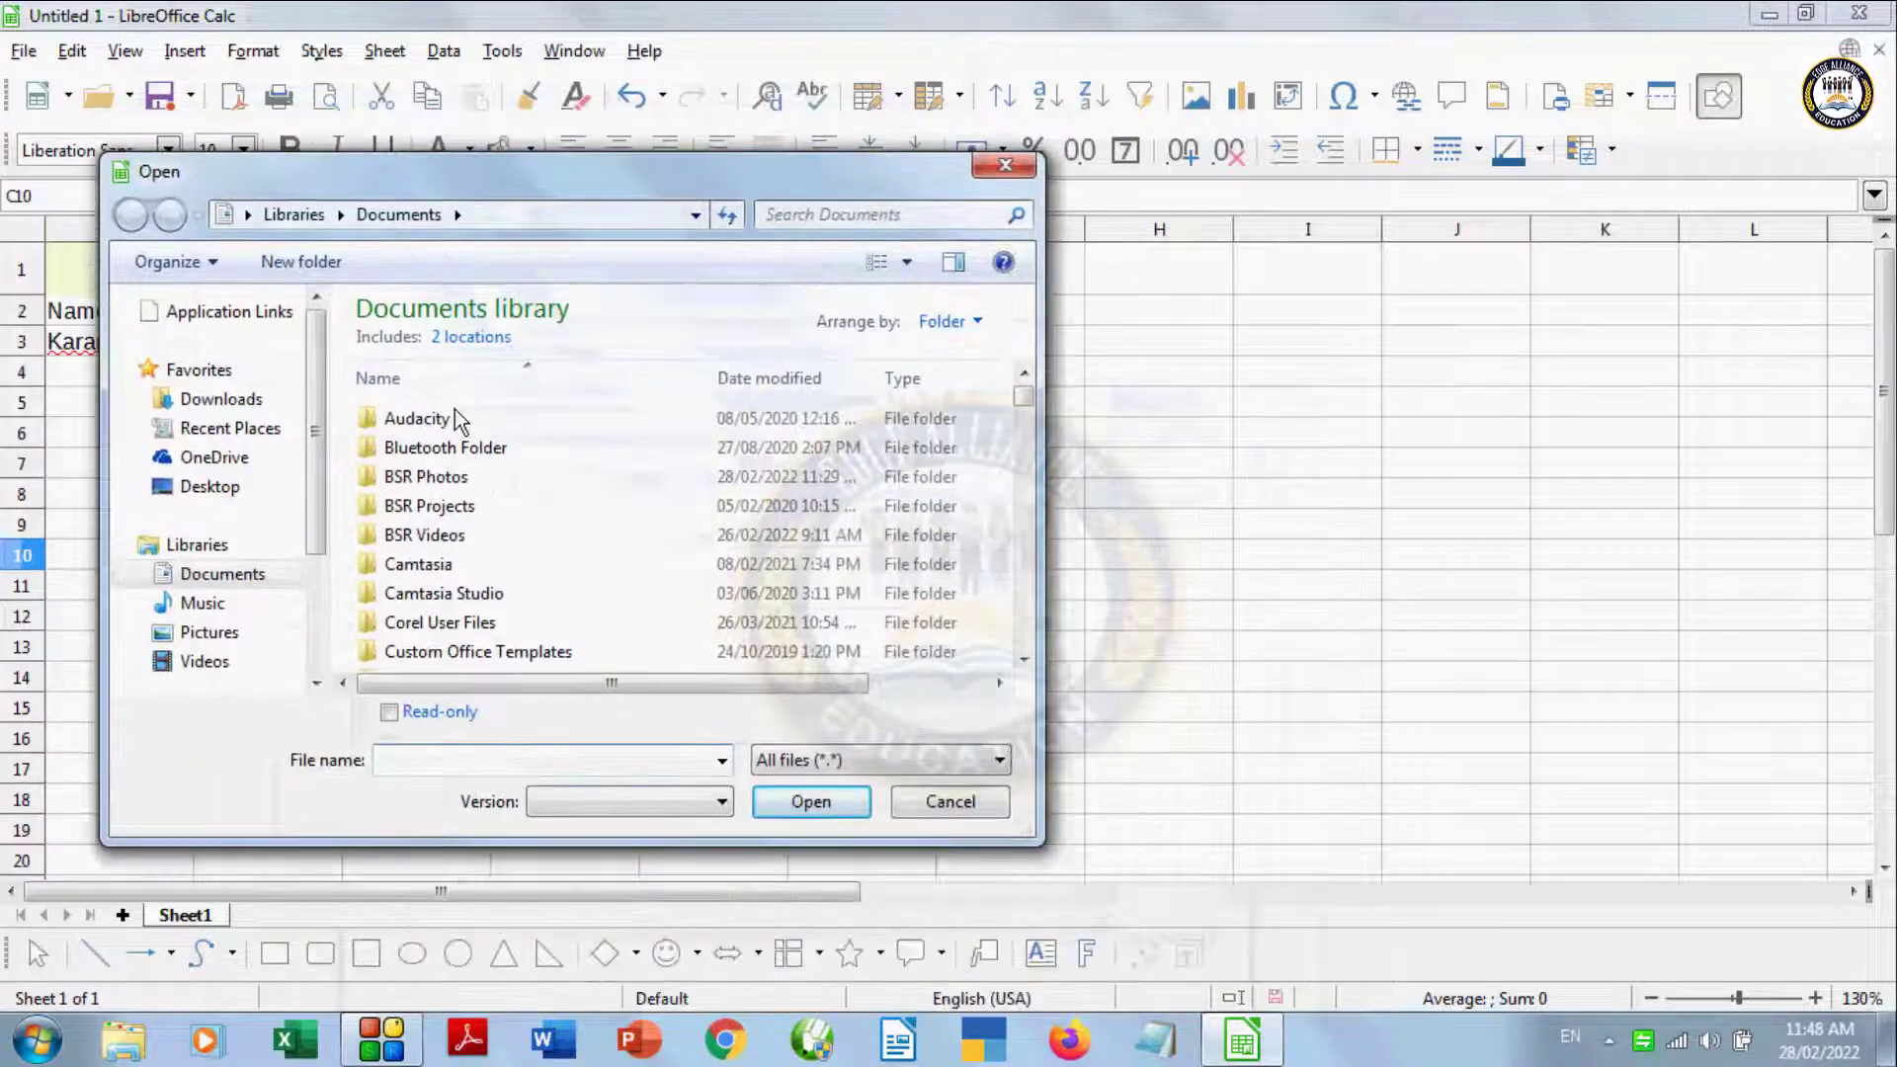
double_click(544, 652)
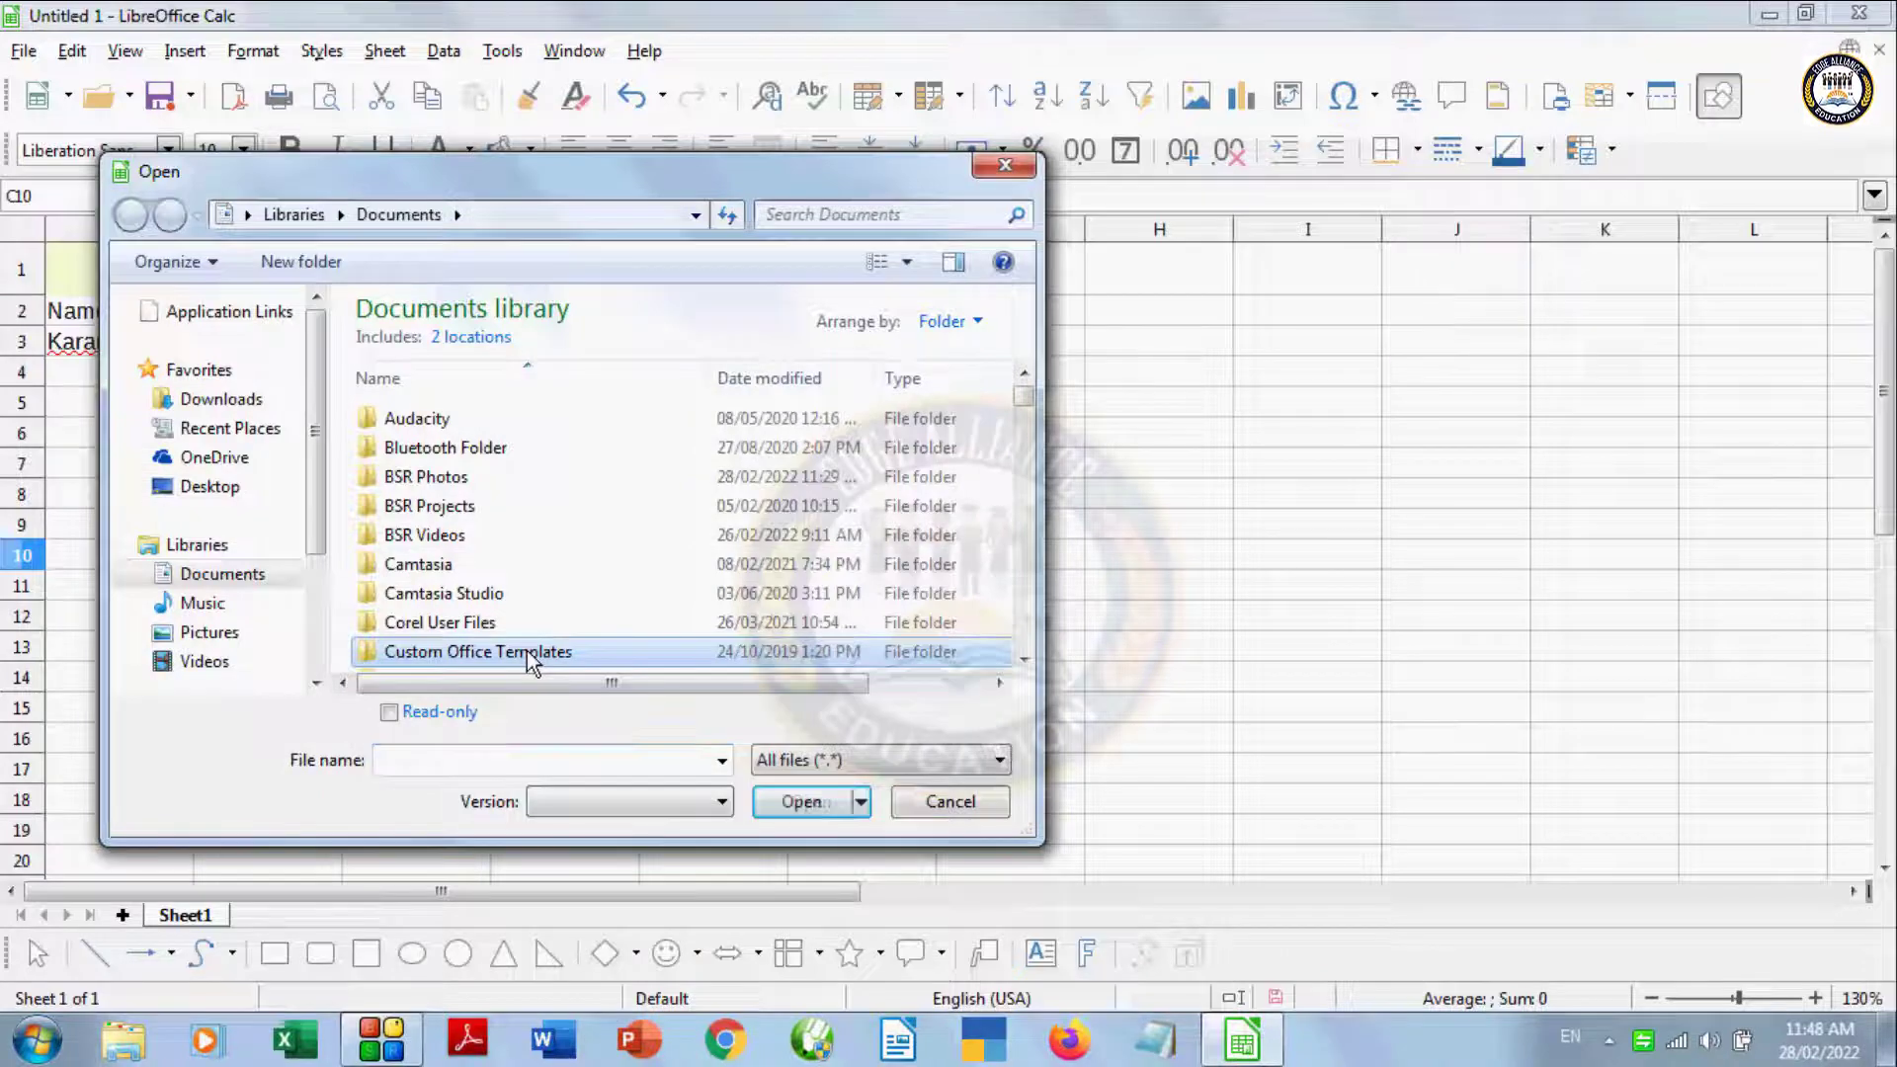
left_click(797, 763)
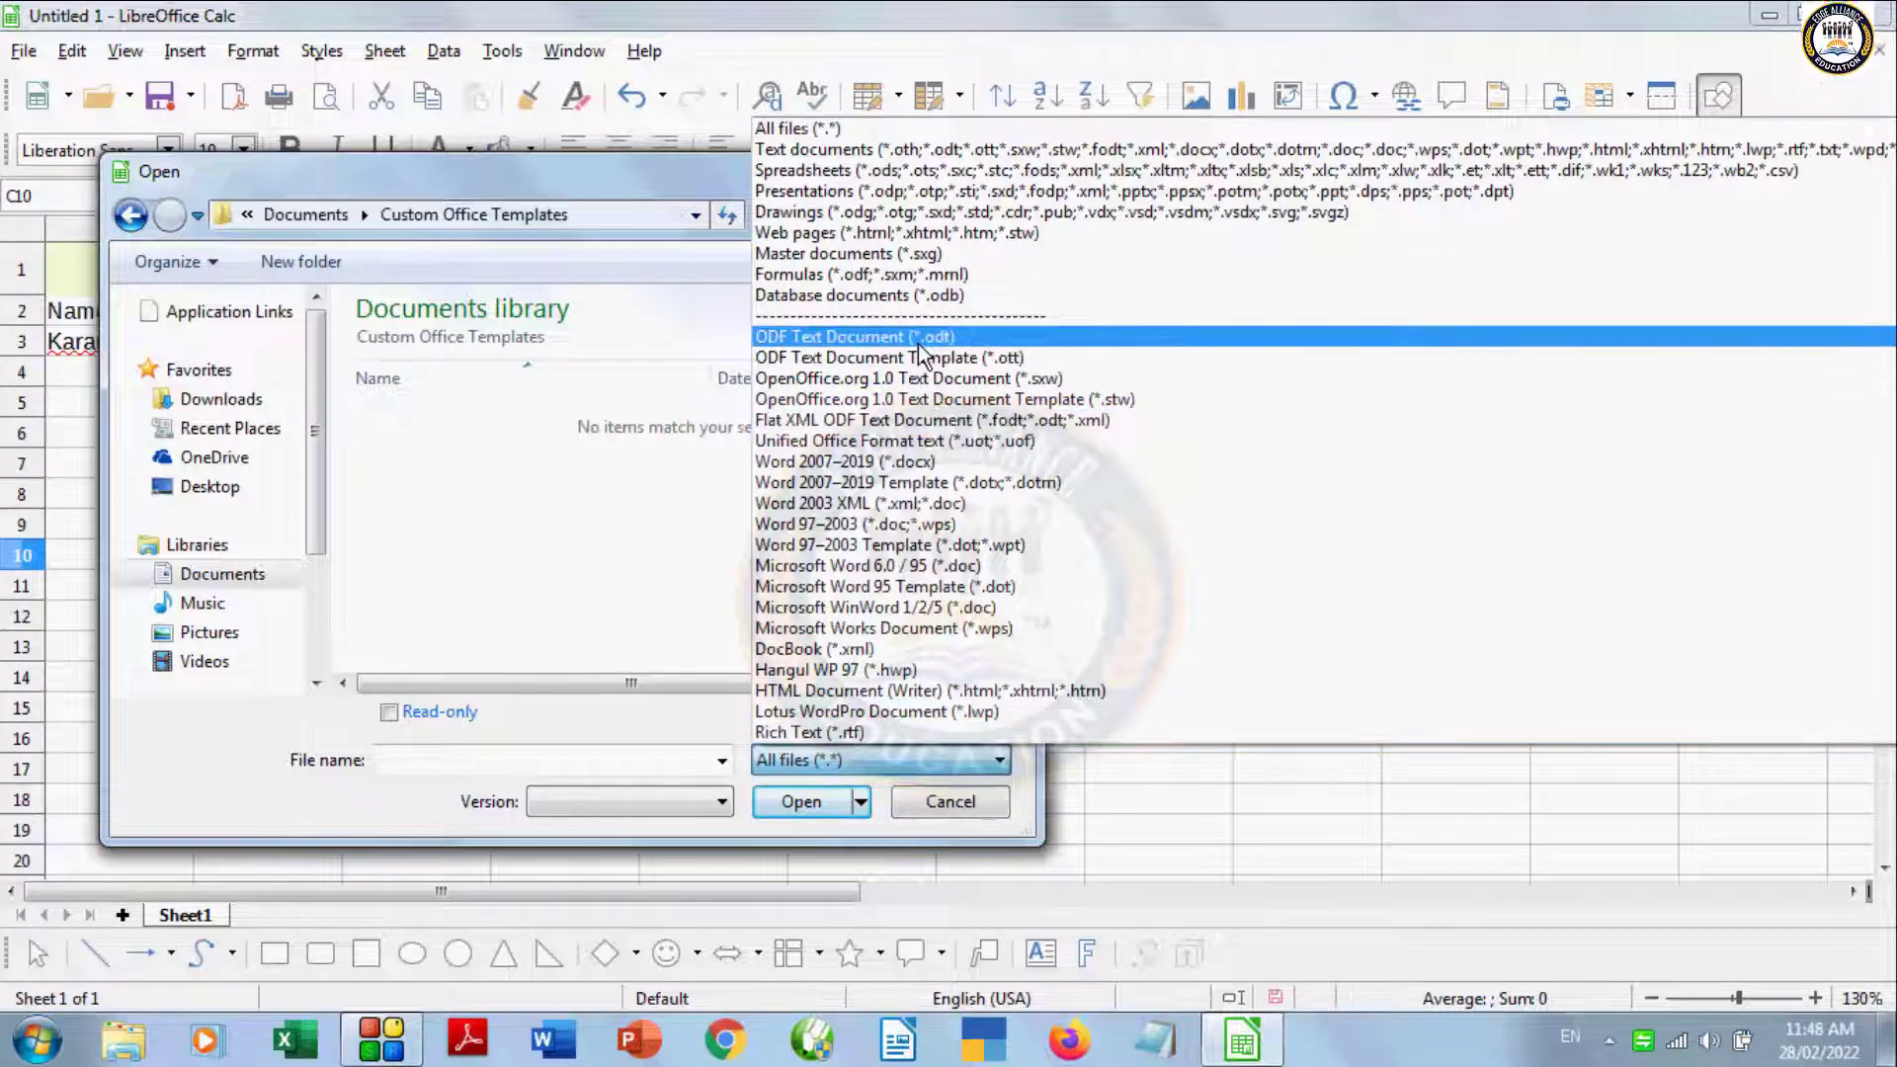
left_click(870, 170)
left_click(223, 574)
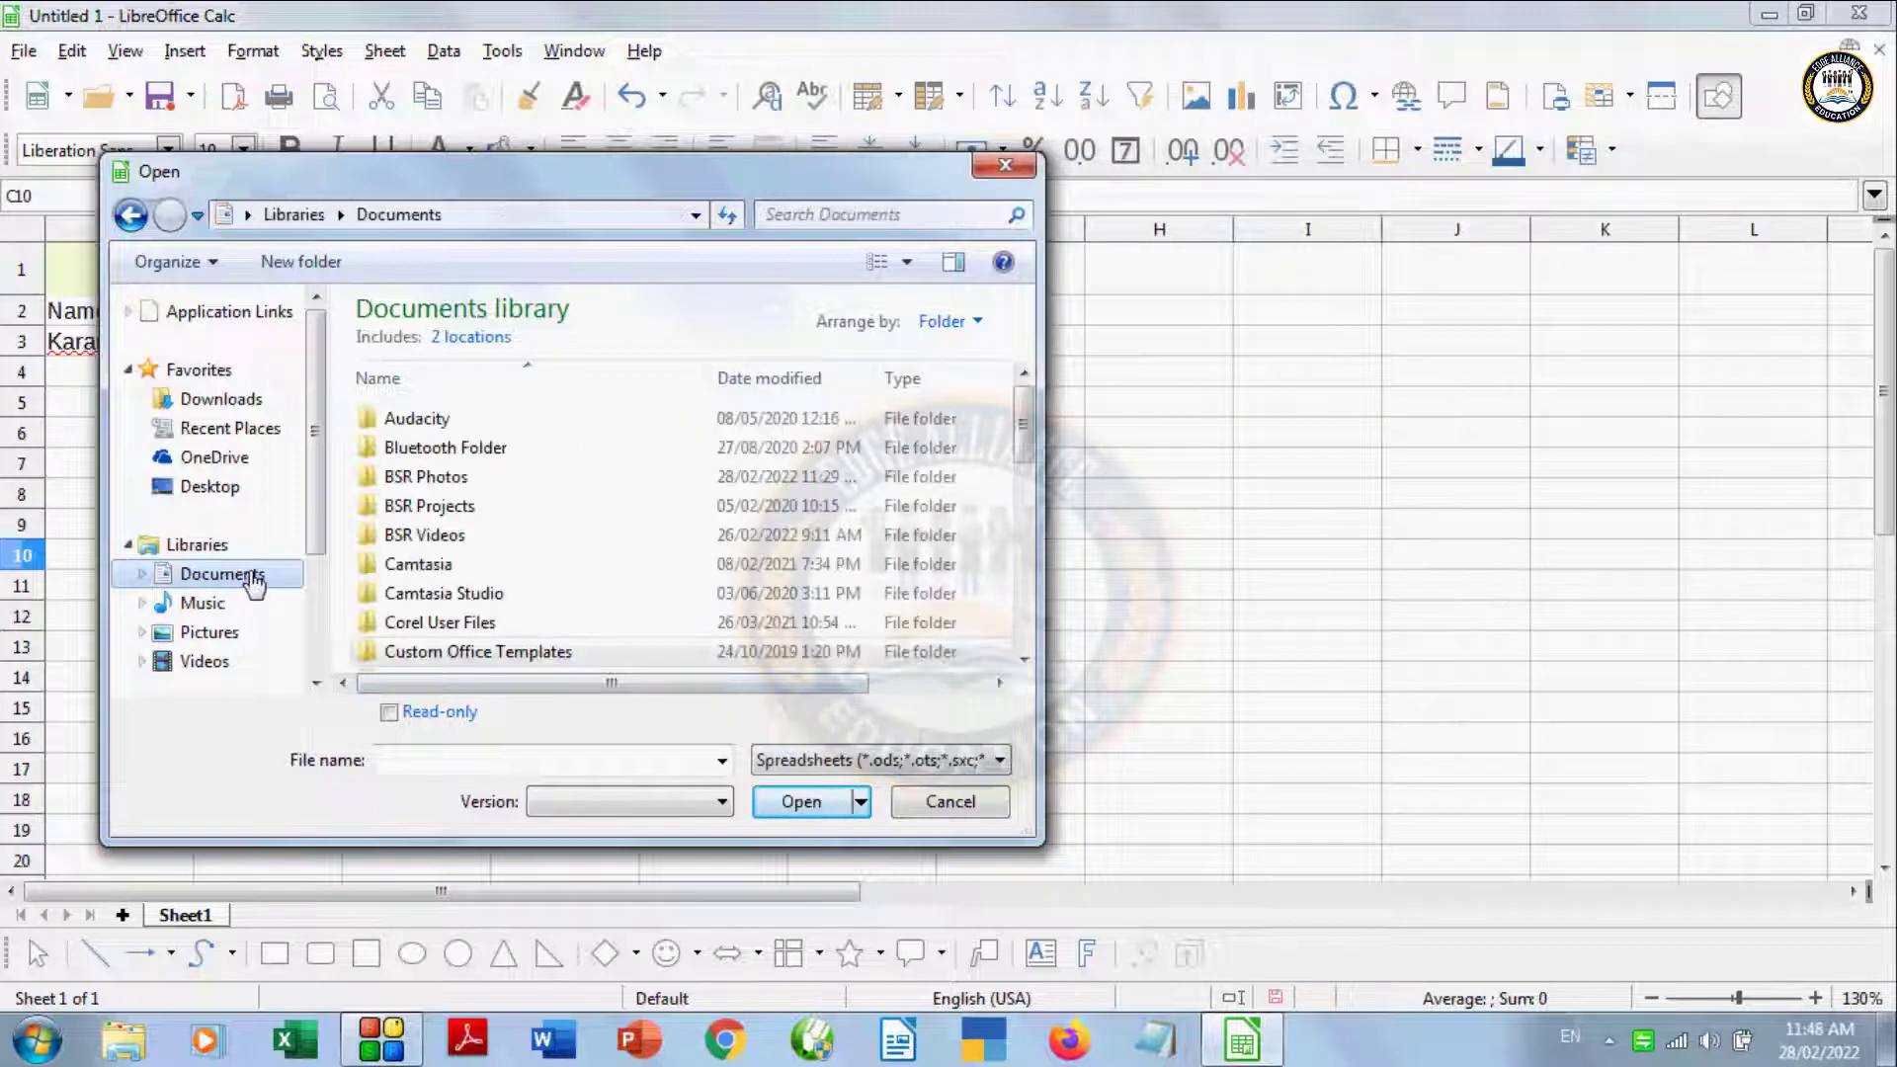
scroll(1023, 514, "down", 4)
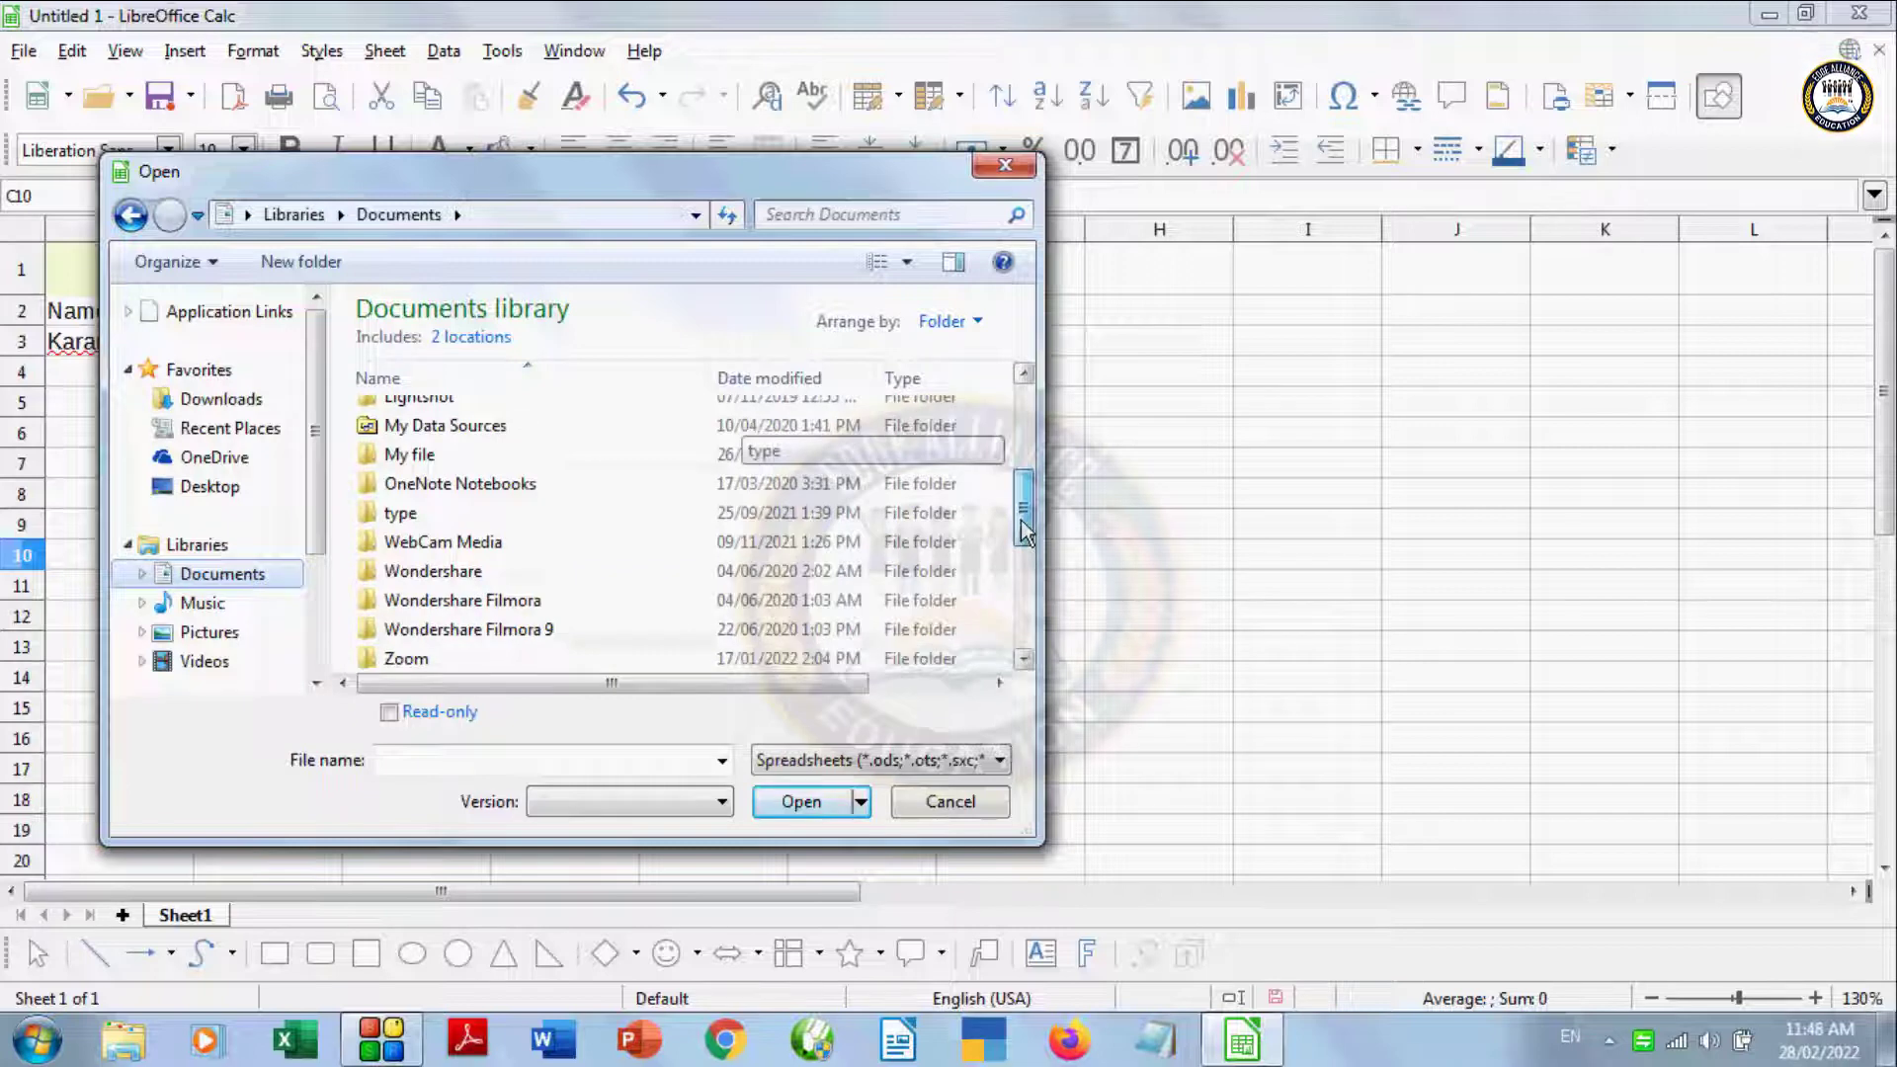
scroll(1023, 532, "down", 3)
scroll(1023, 532, "down", 2)
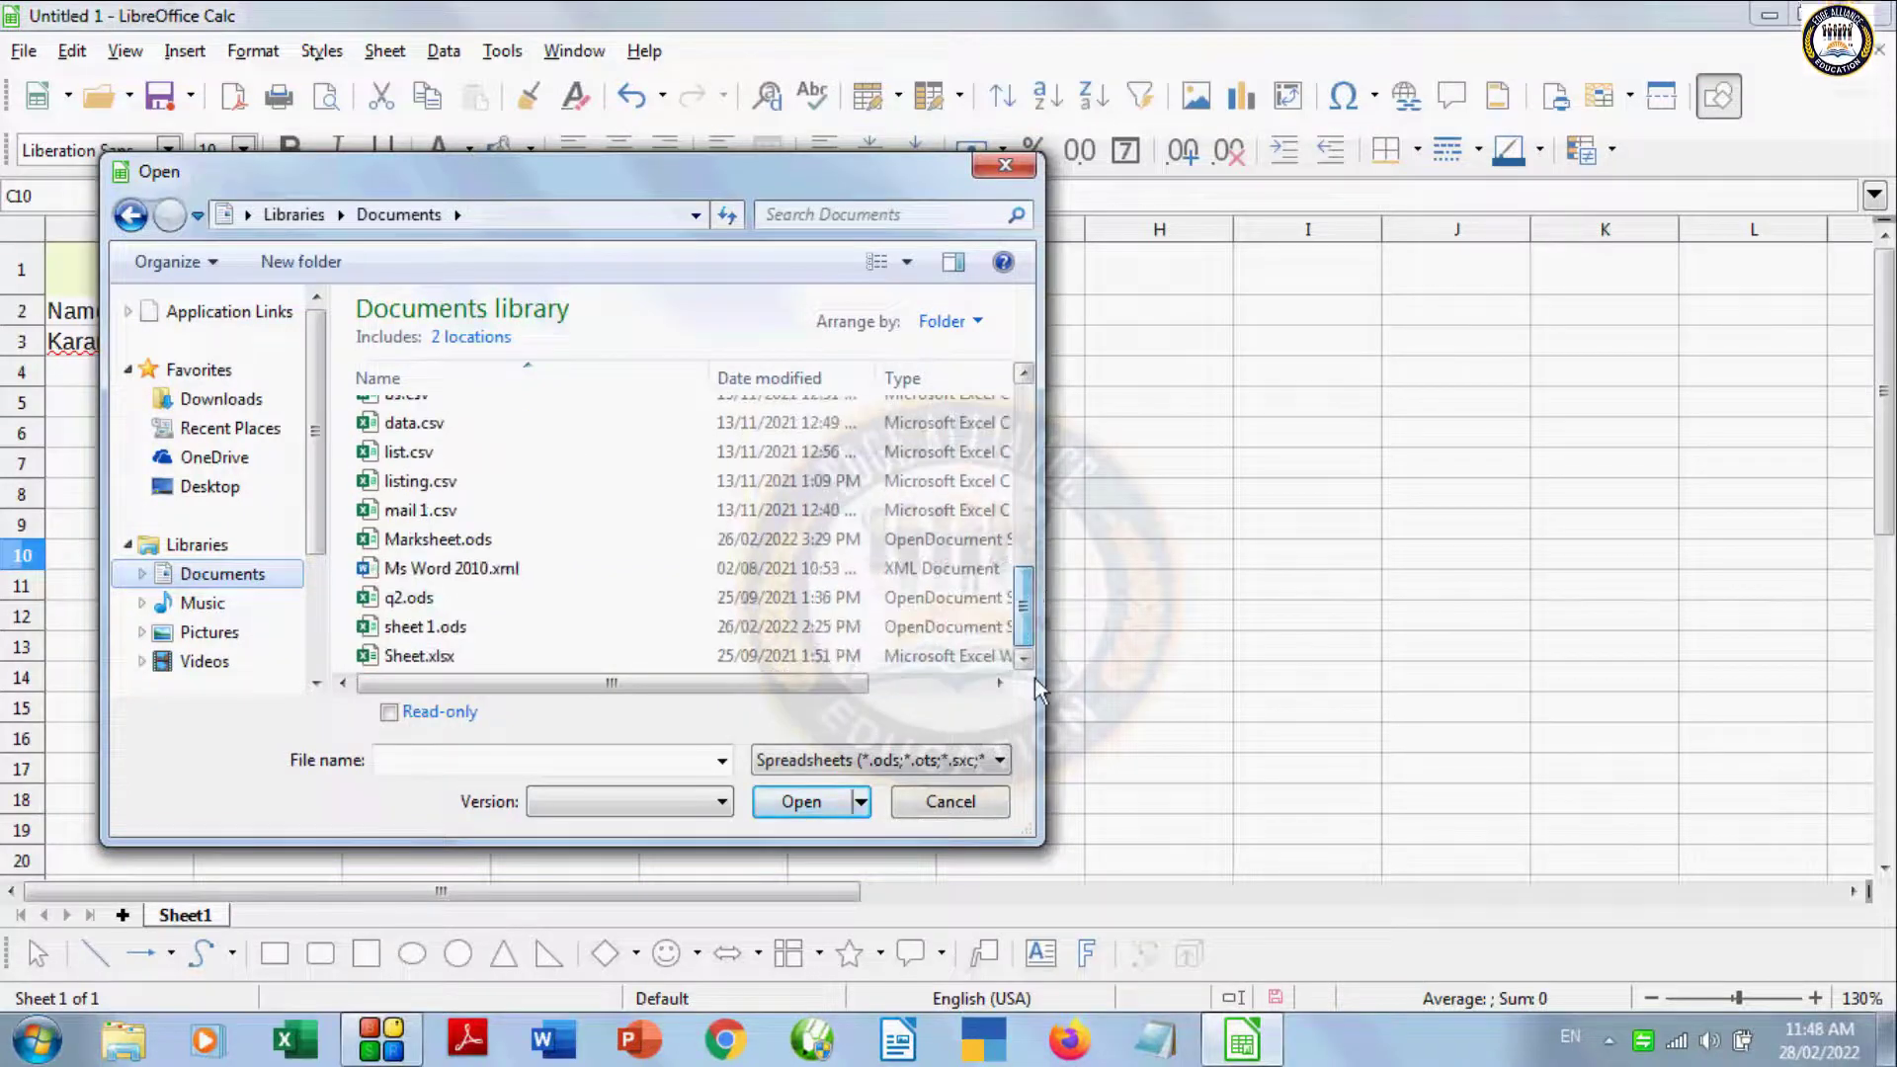
left_click(982, 817)
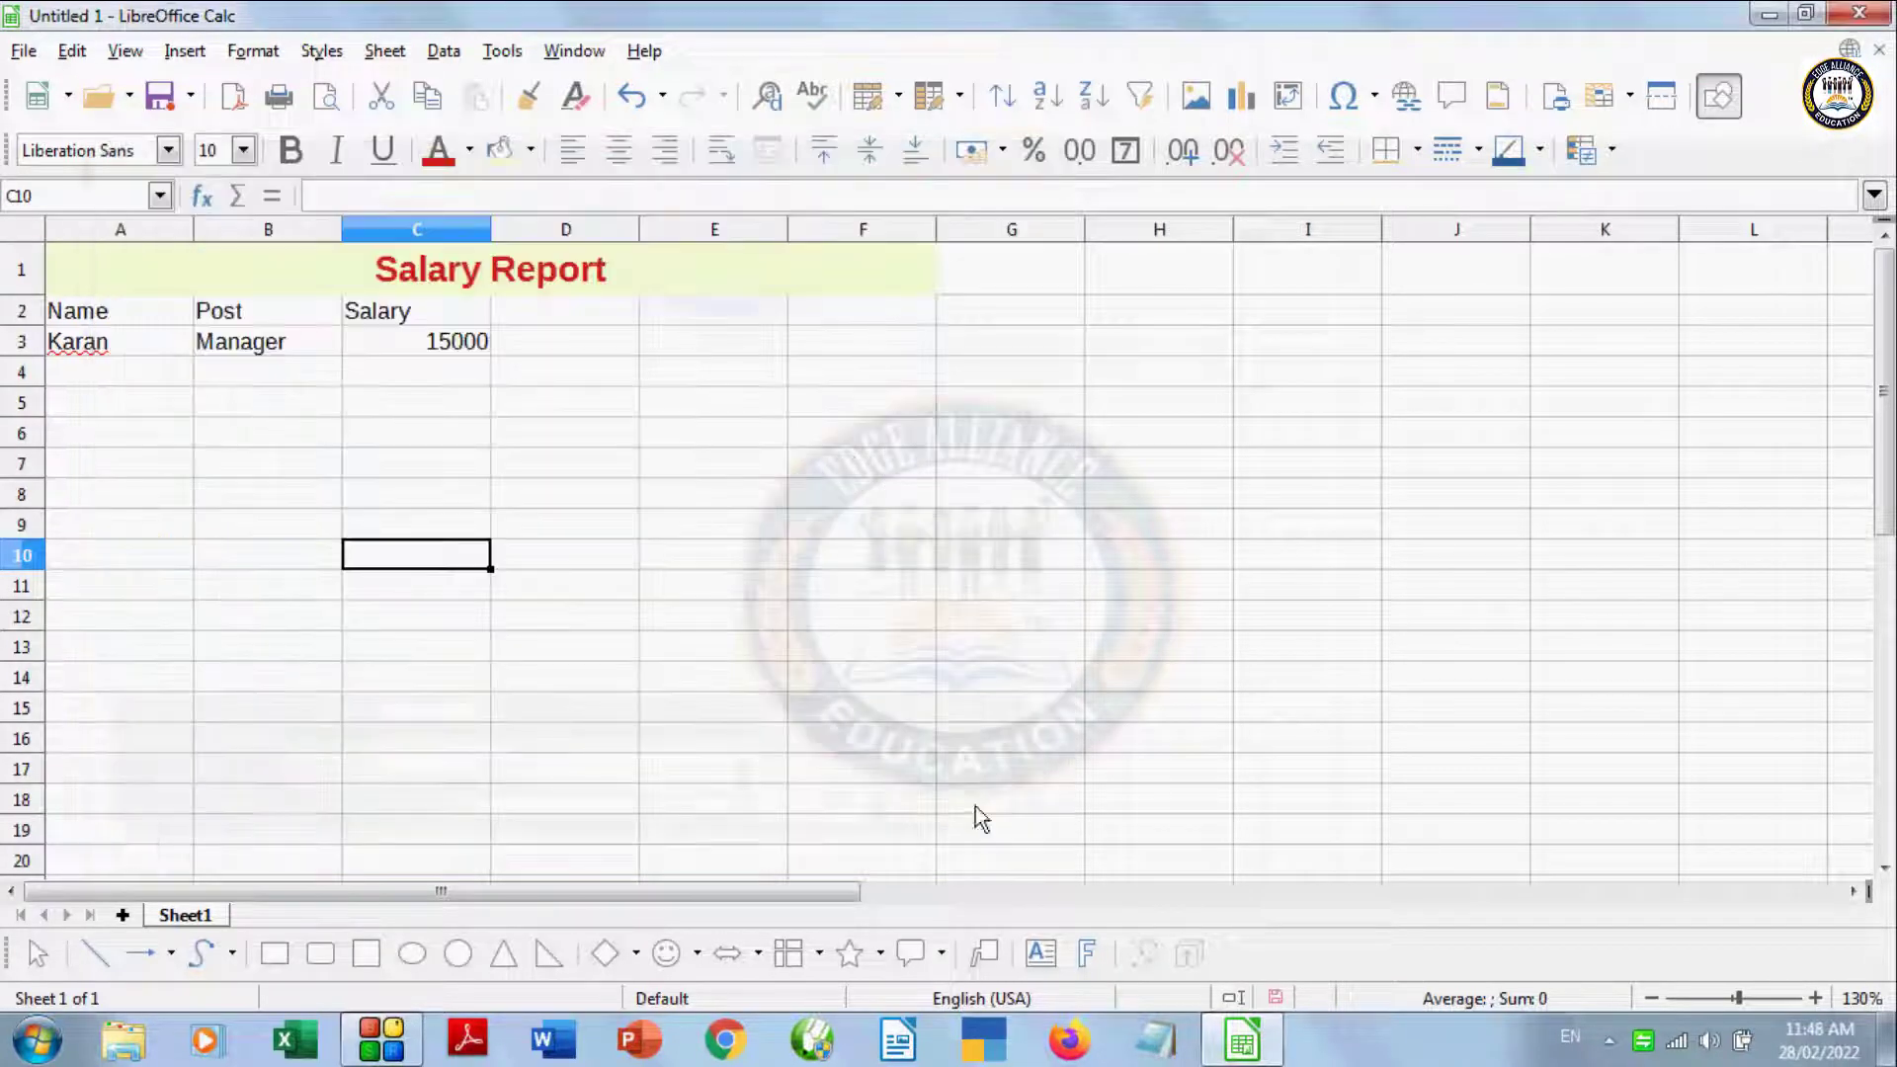
left_click(24, 50)
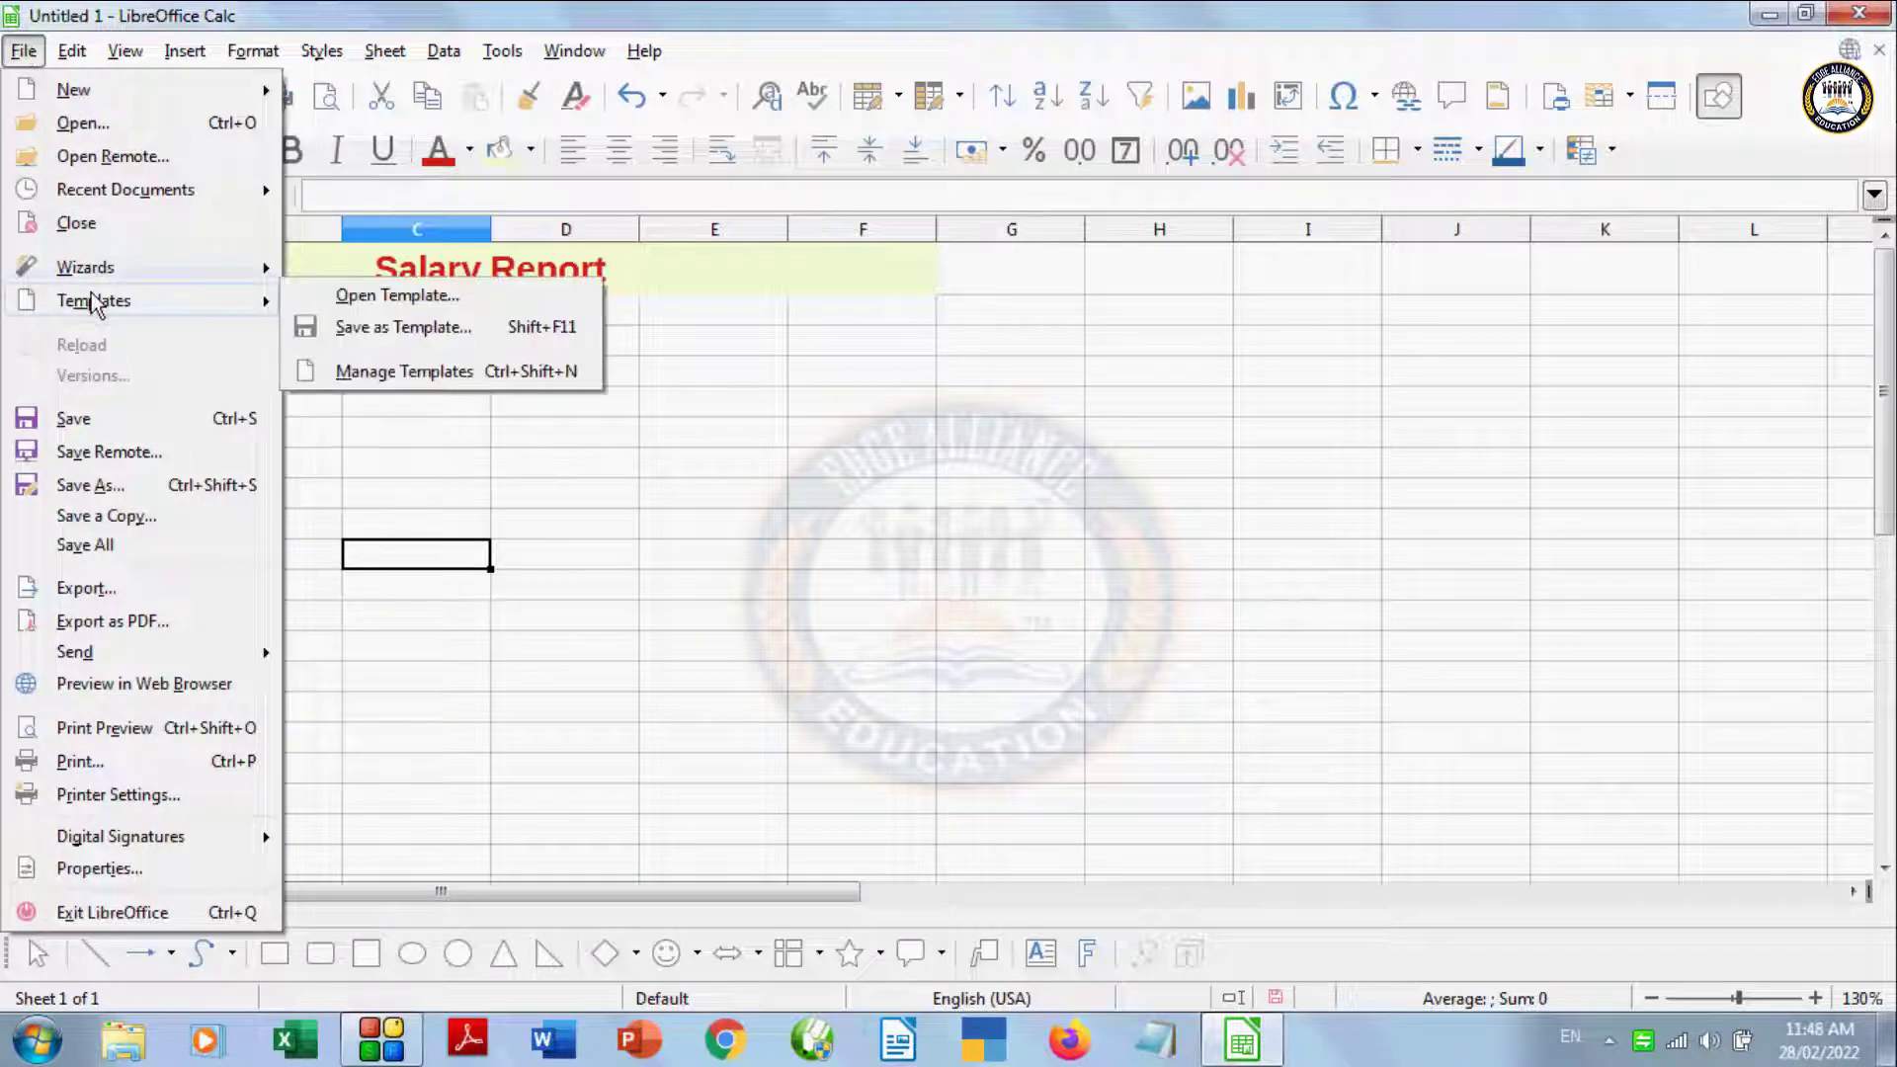
left_click(385, 368)
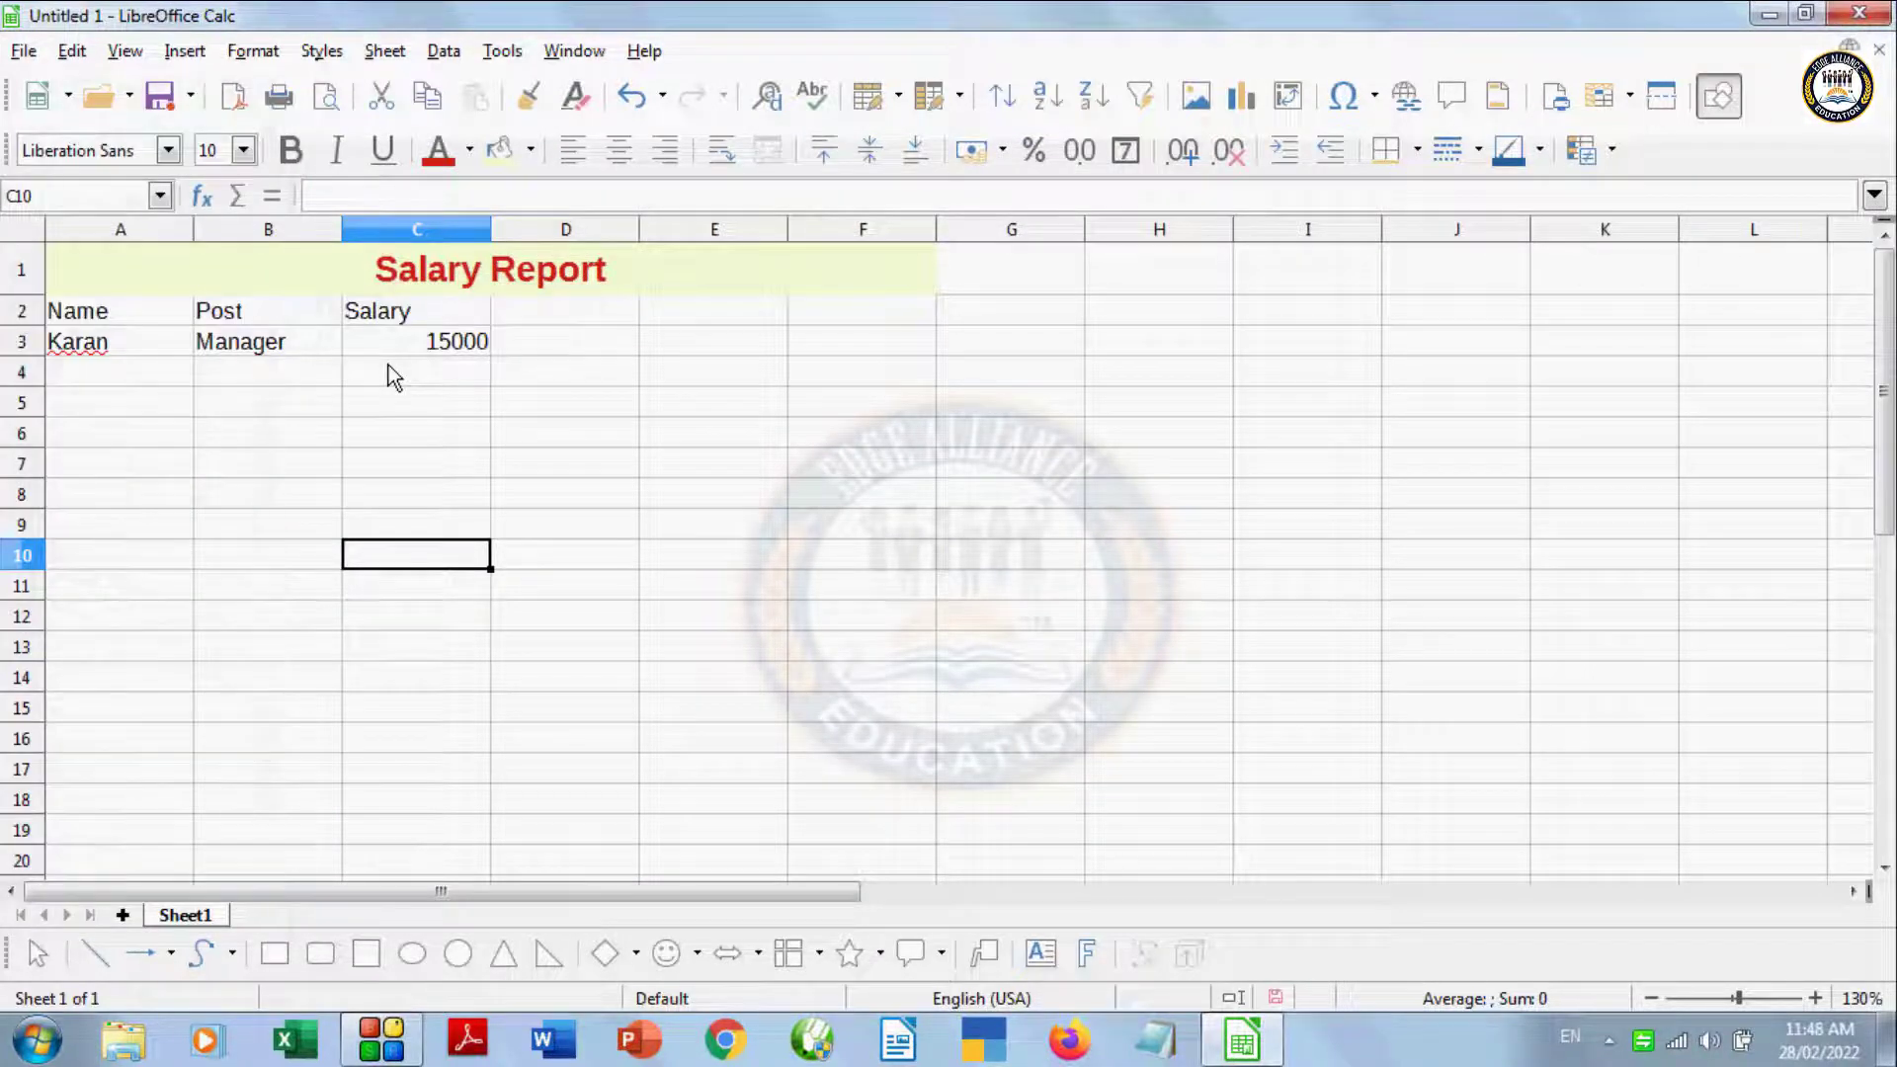
key("ctrl+shift+n")
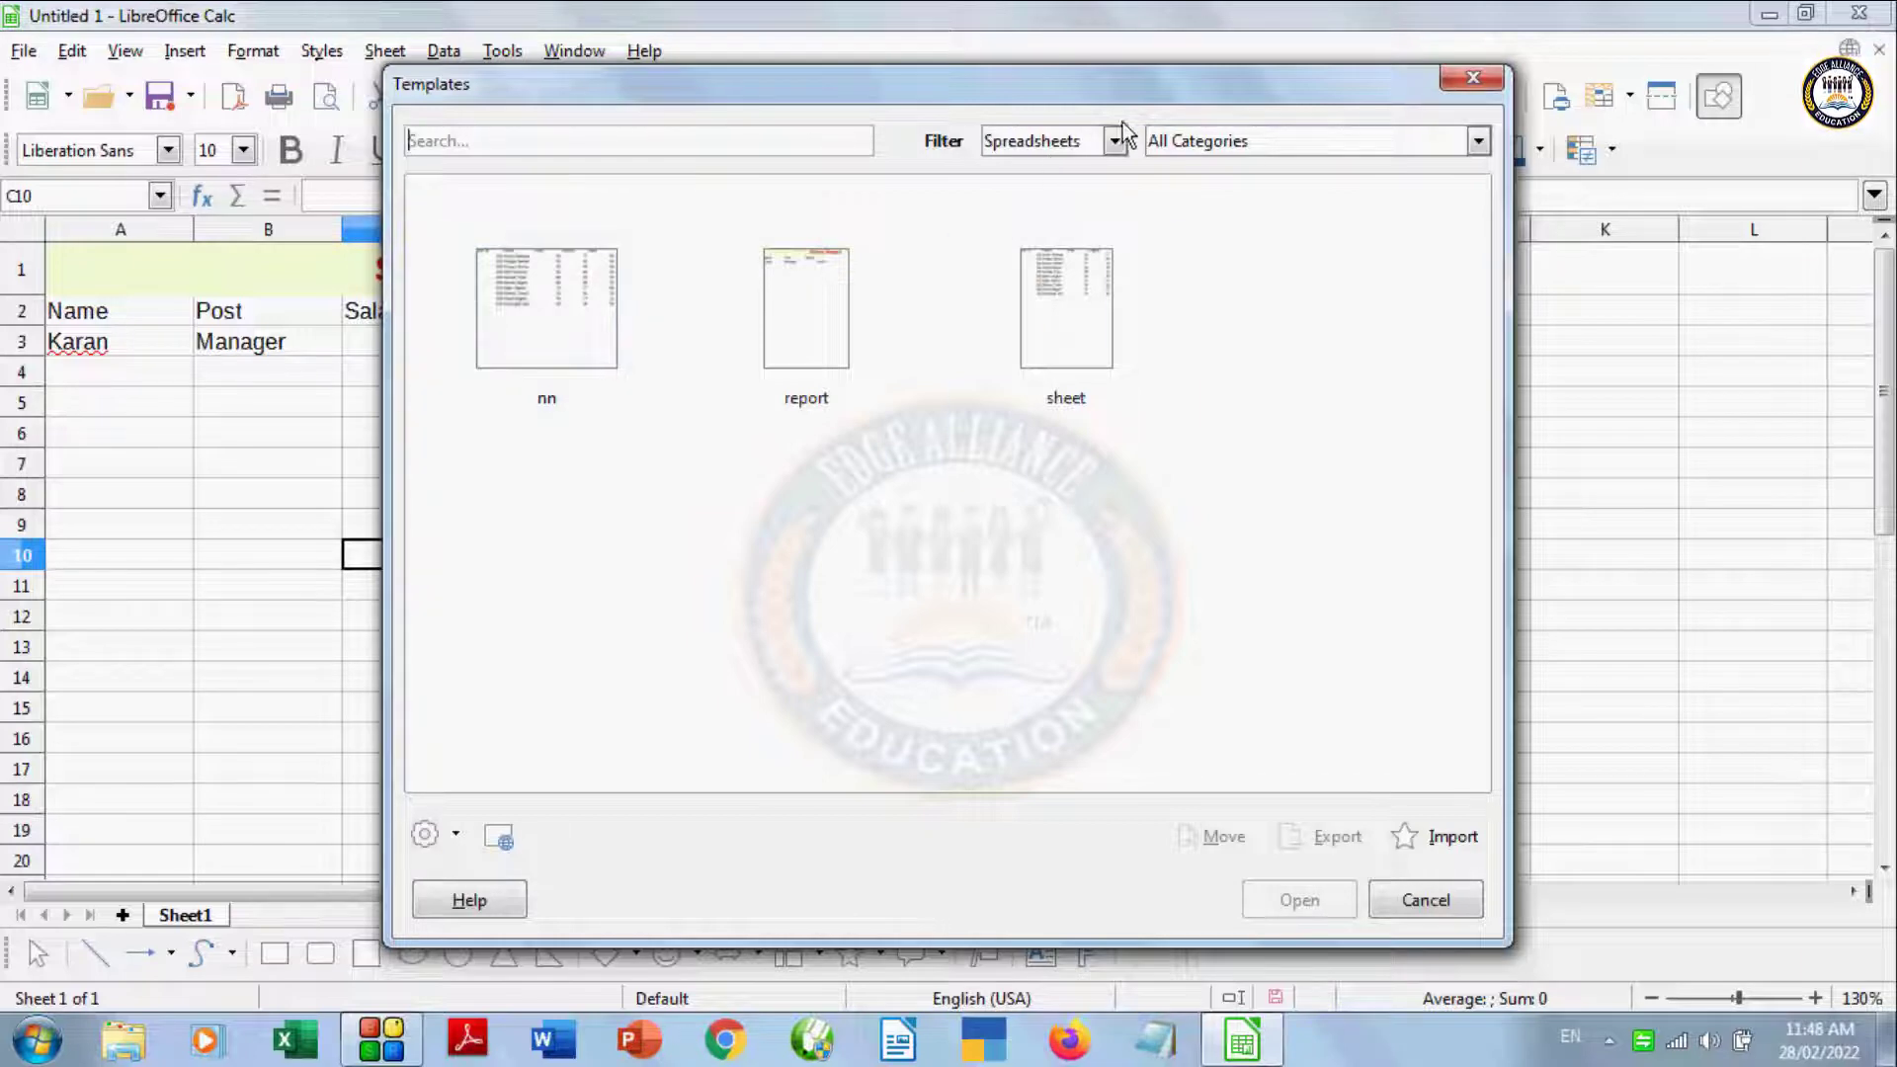
left_click(1198, 149)
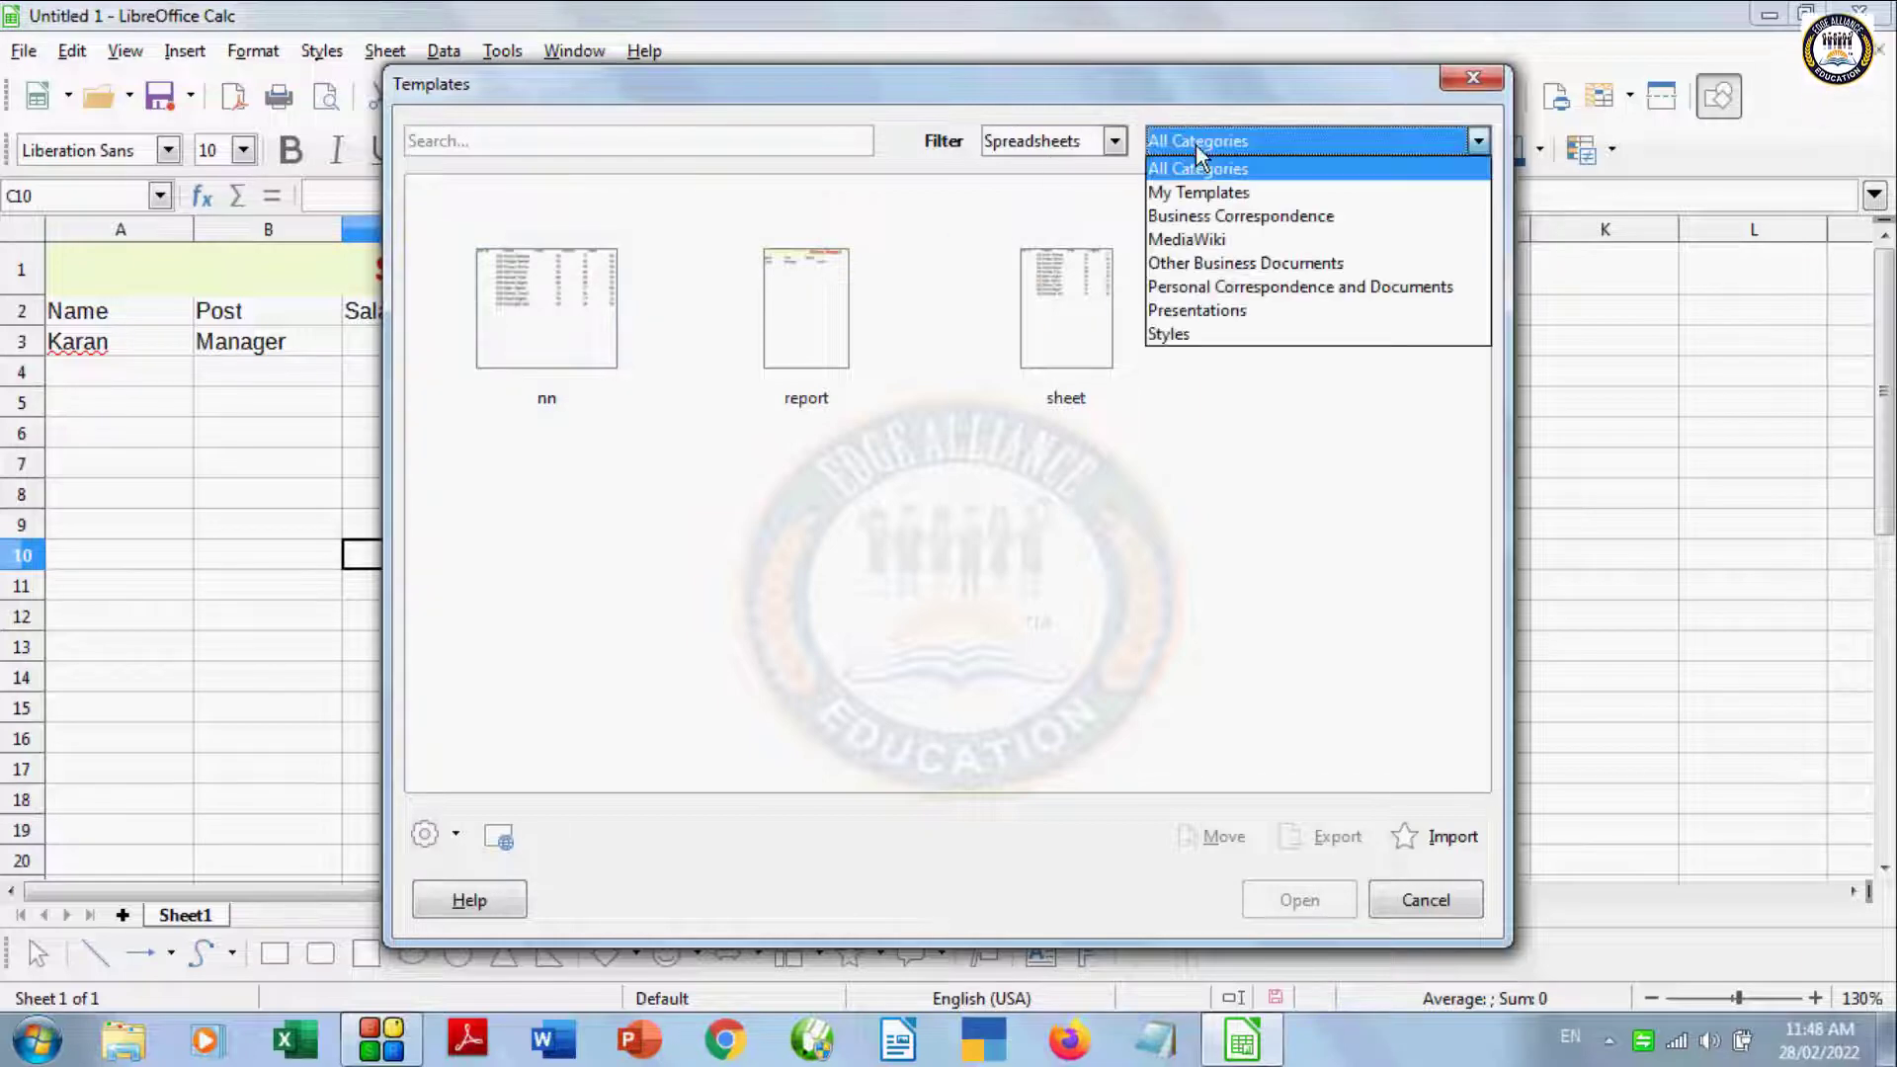
left_click(1198, 197)
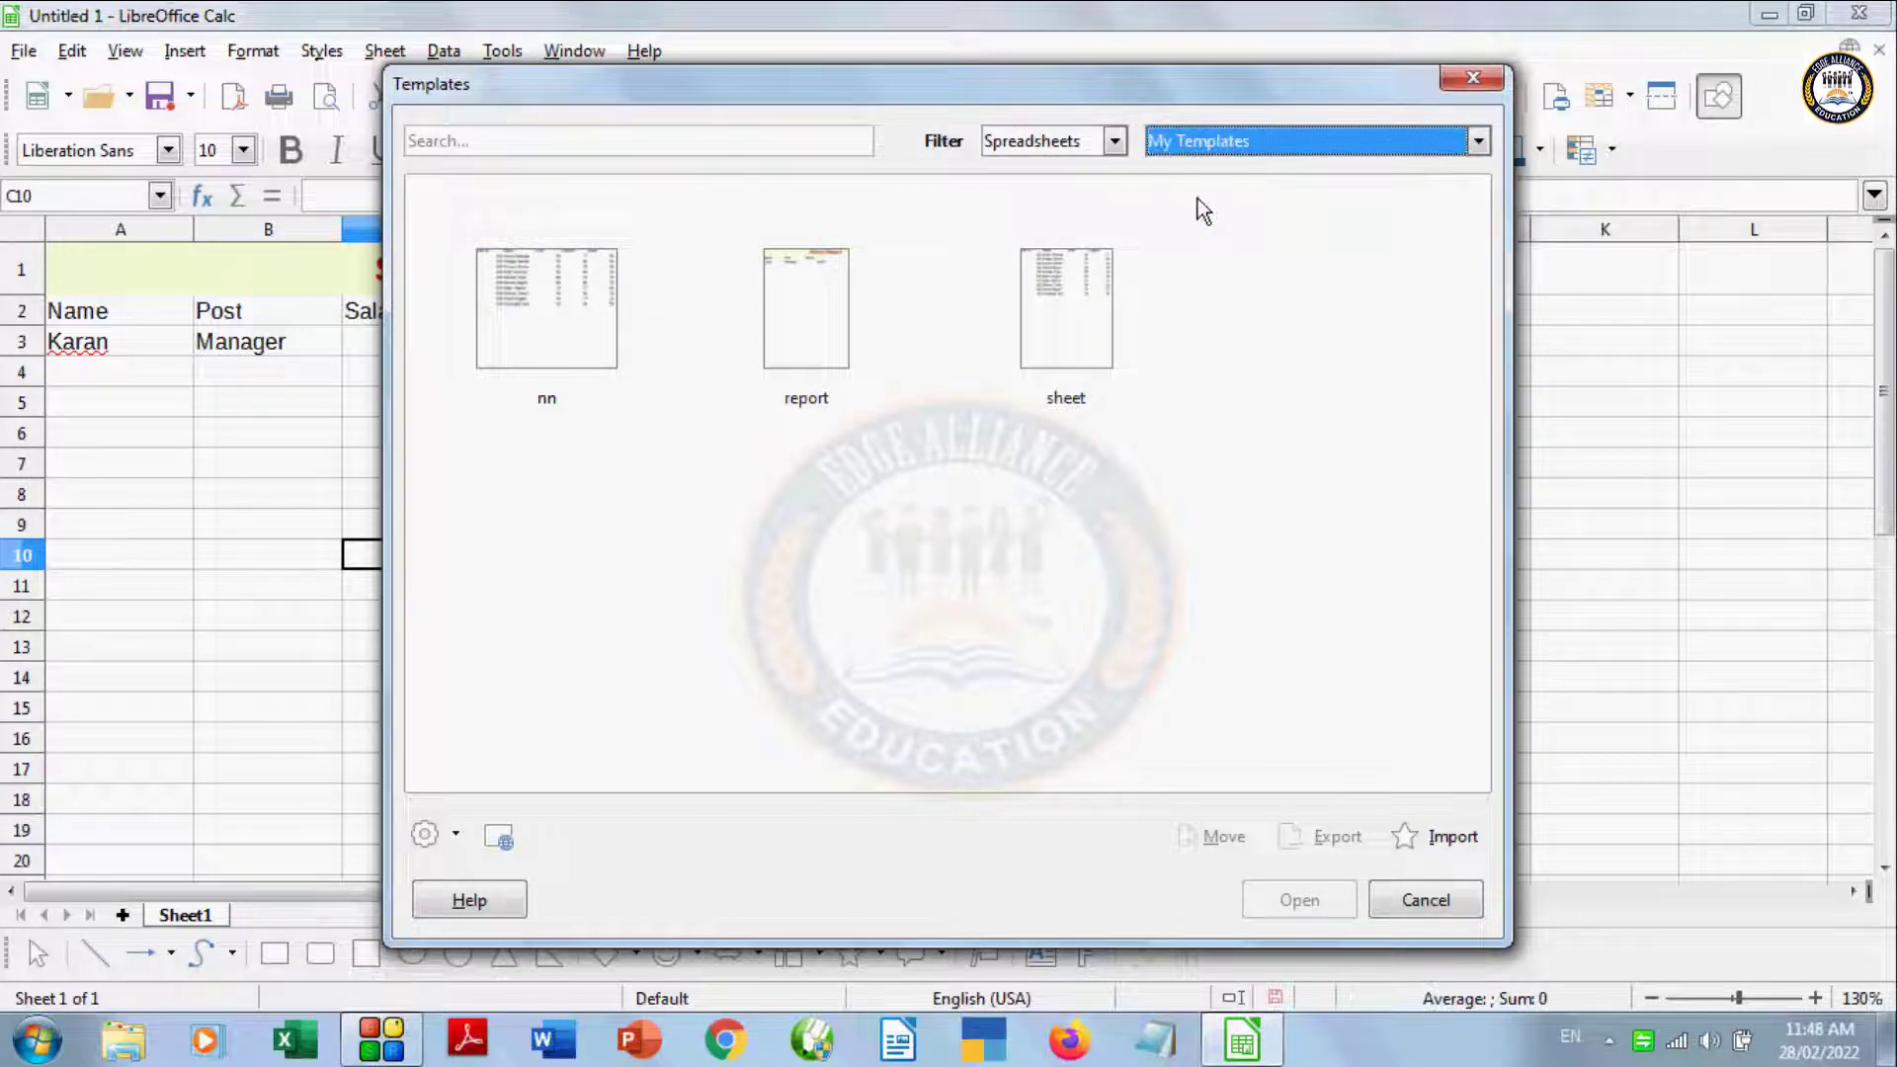
left_click(826, 317)
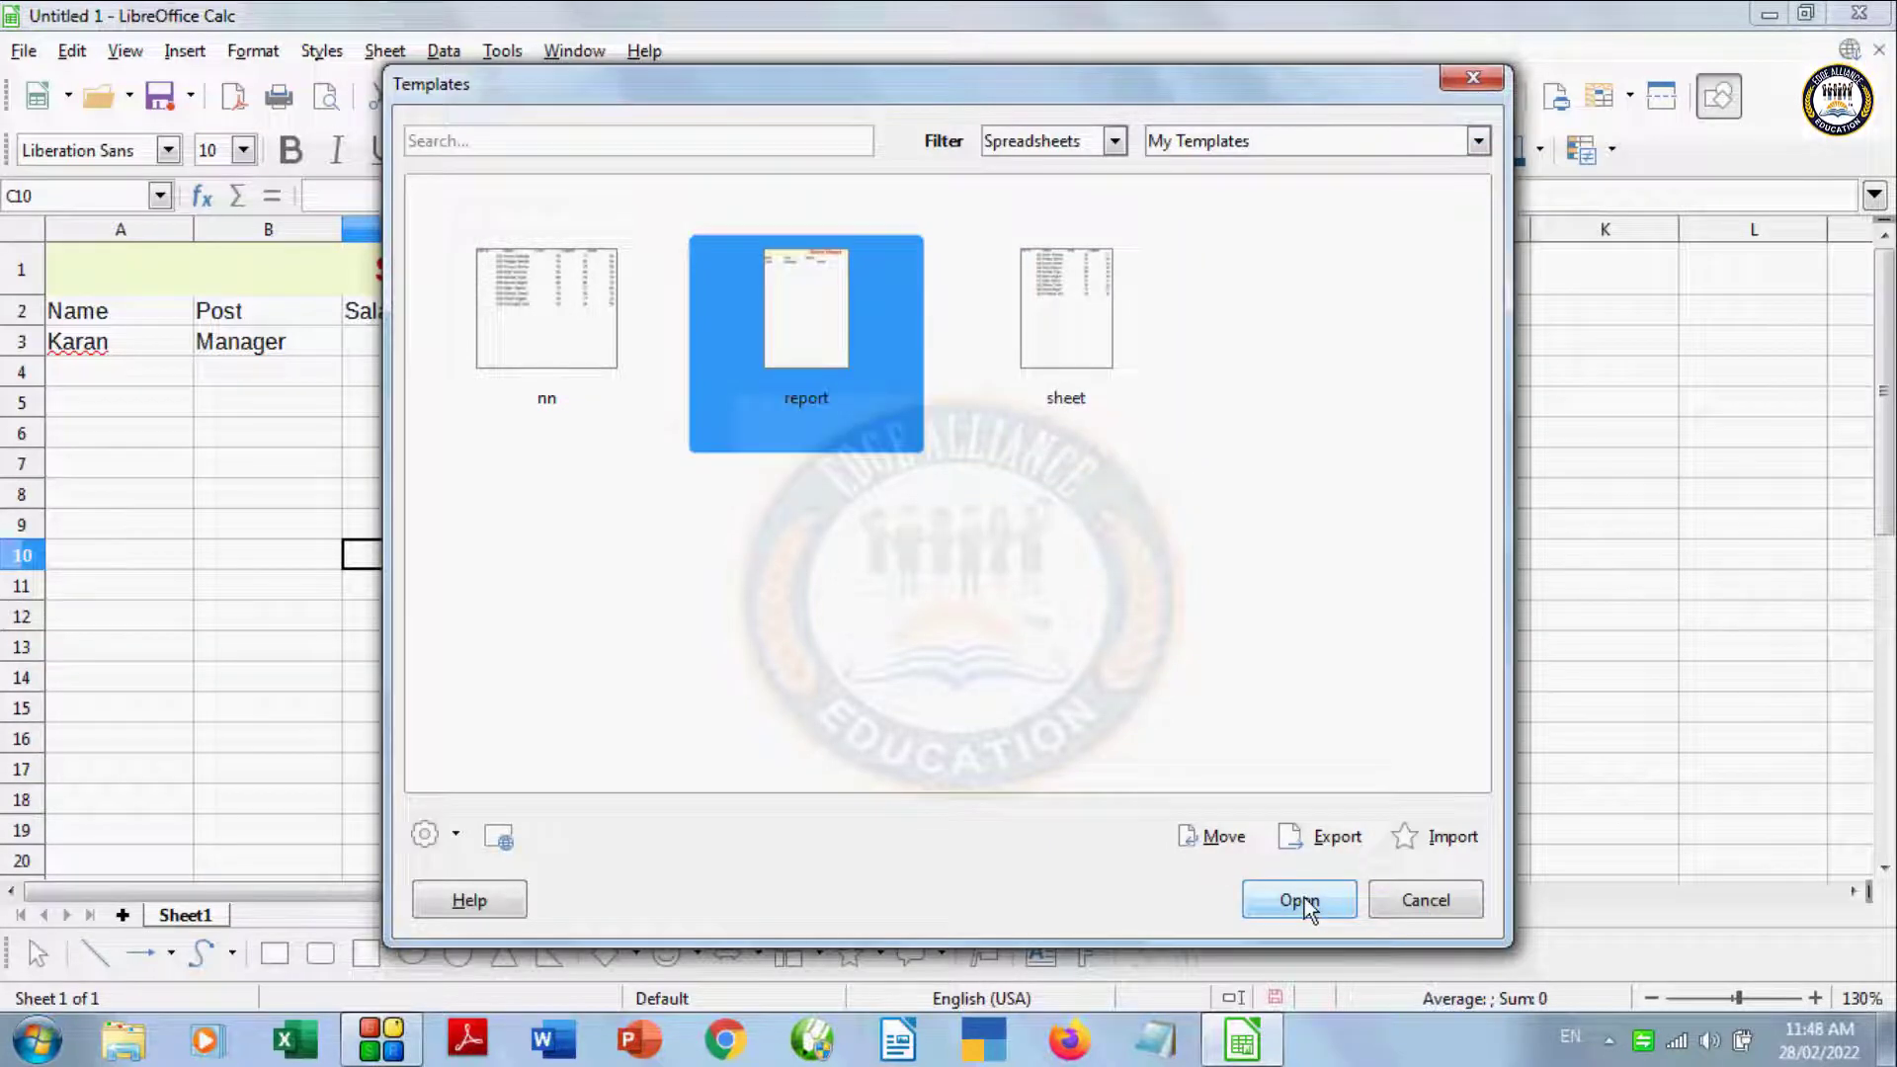
right_click(785, 310)
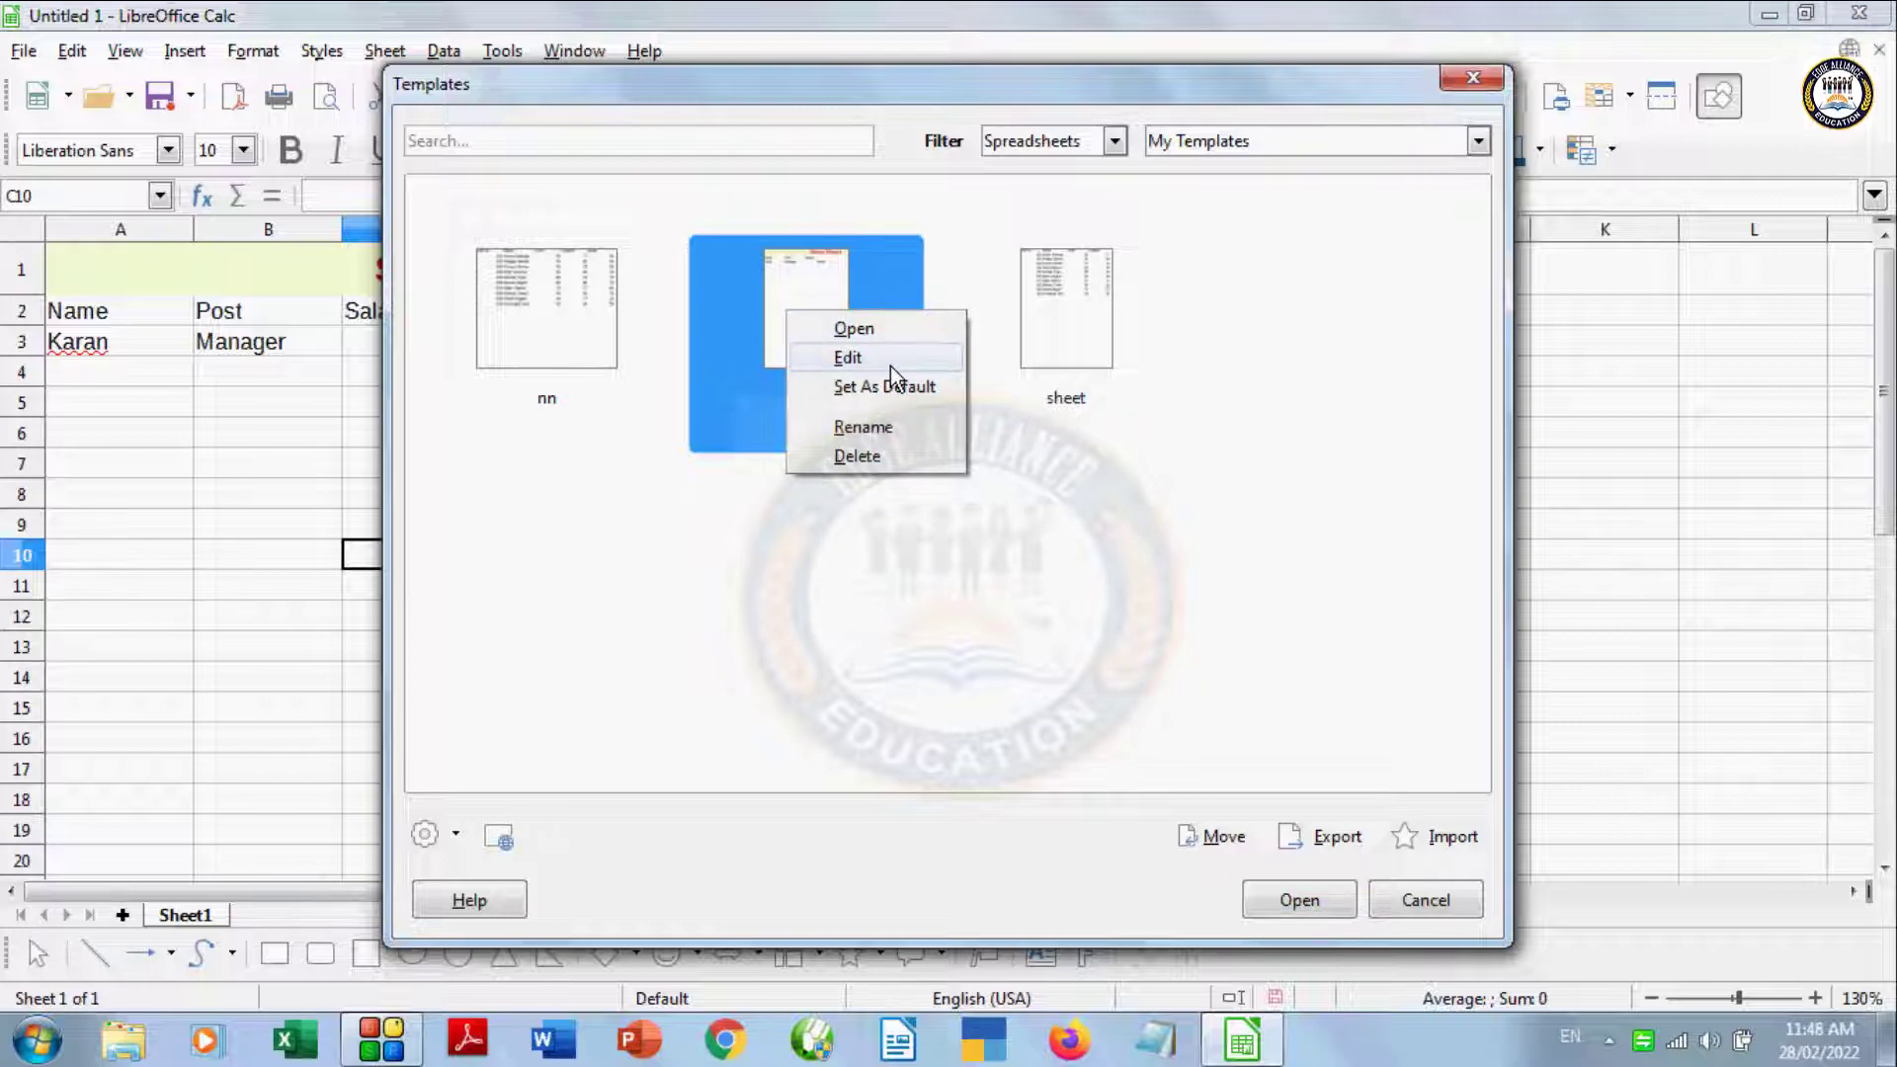
left_click(886, 453)
left_click(931, 559)
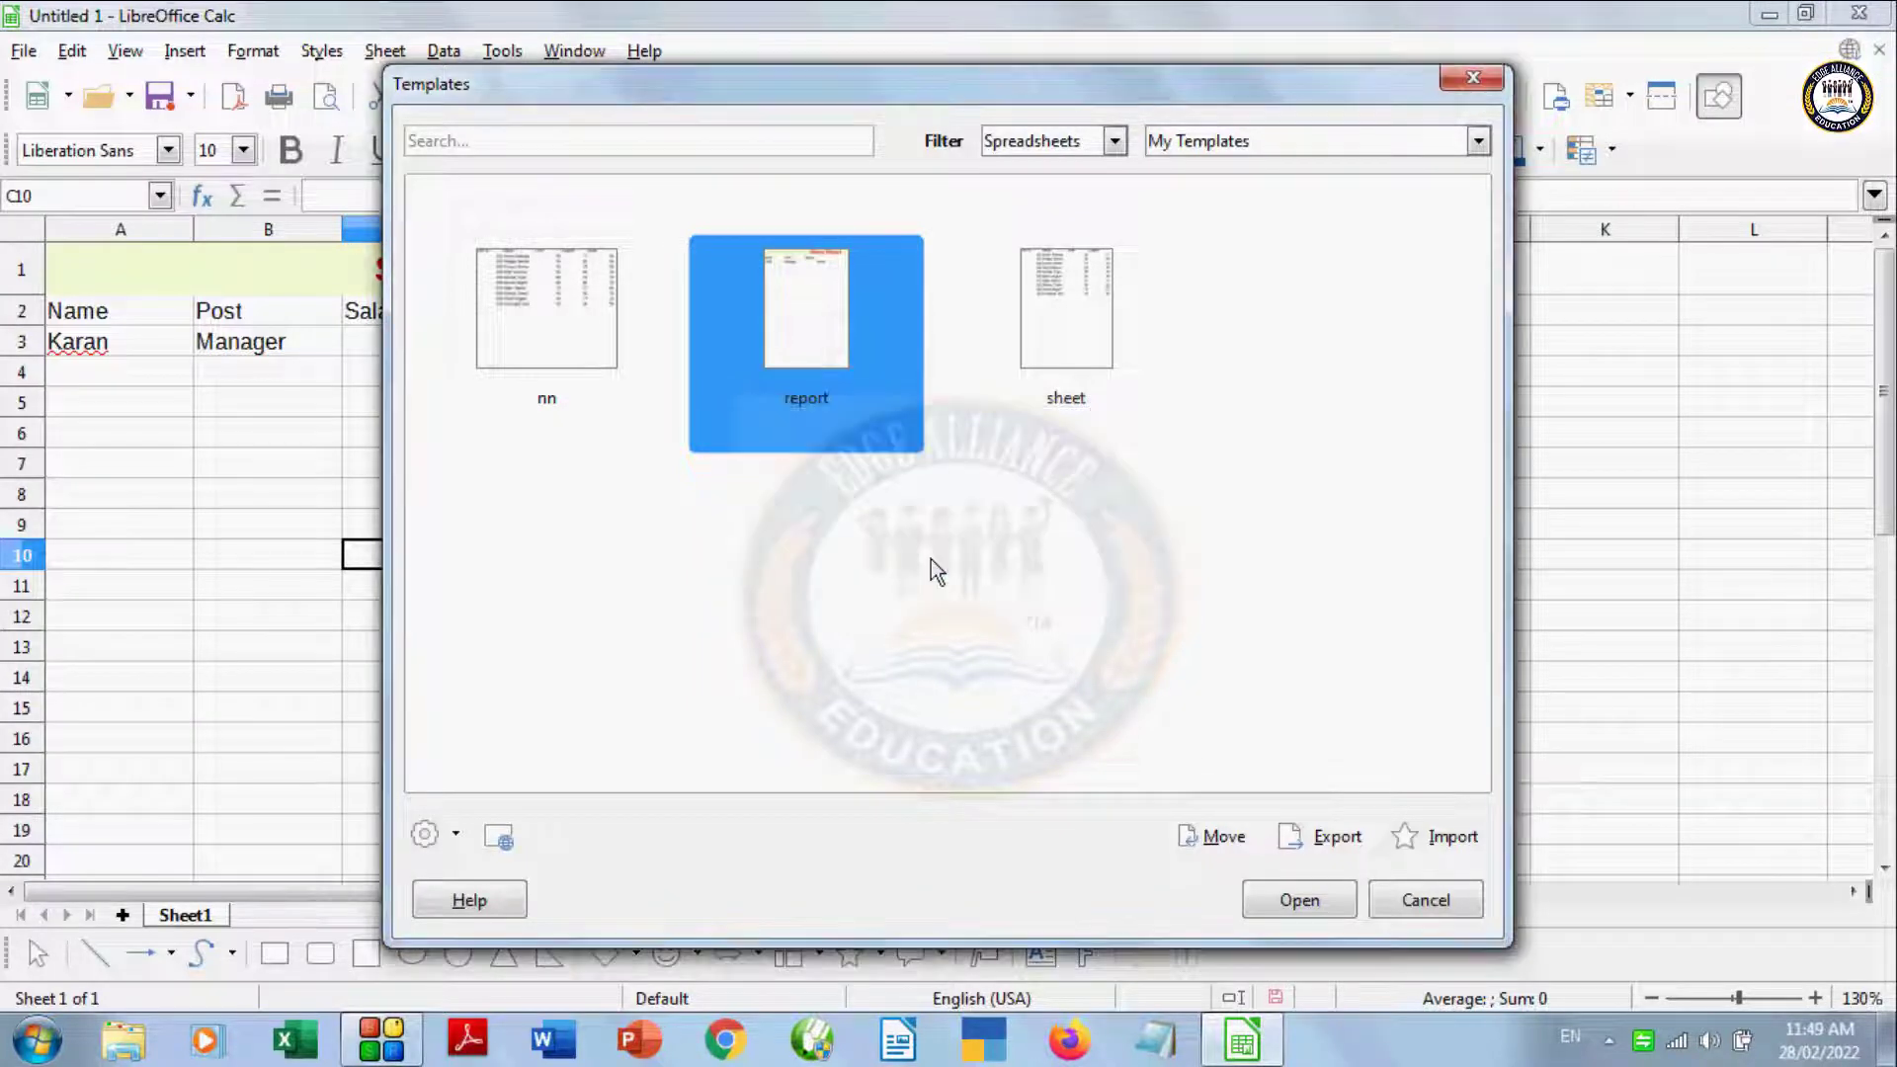
left_click(1409, 907)
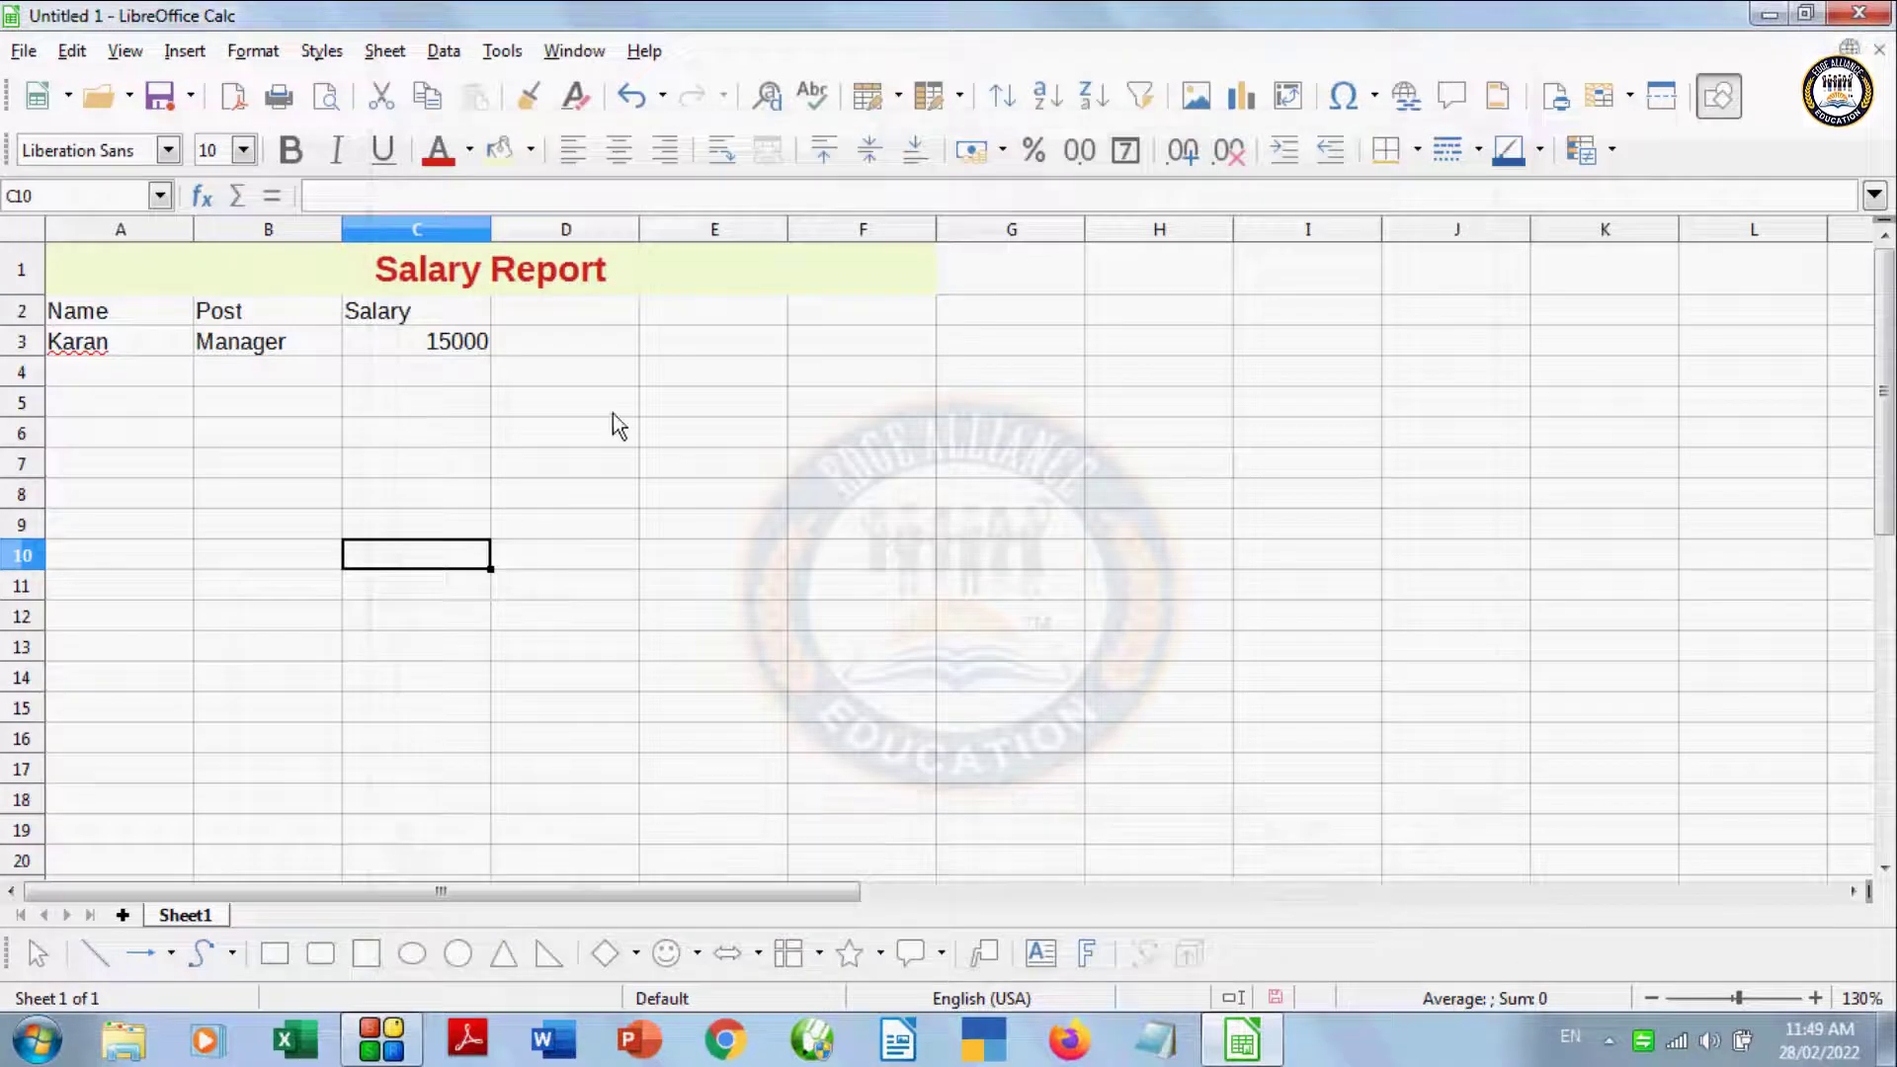
Step: Make the table cells A2:C3 bold italic with a green background
left_click(613, 413)
left_click(17, 55)
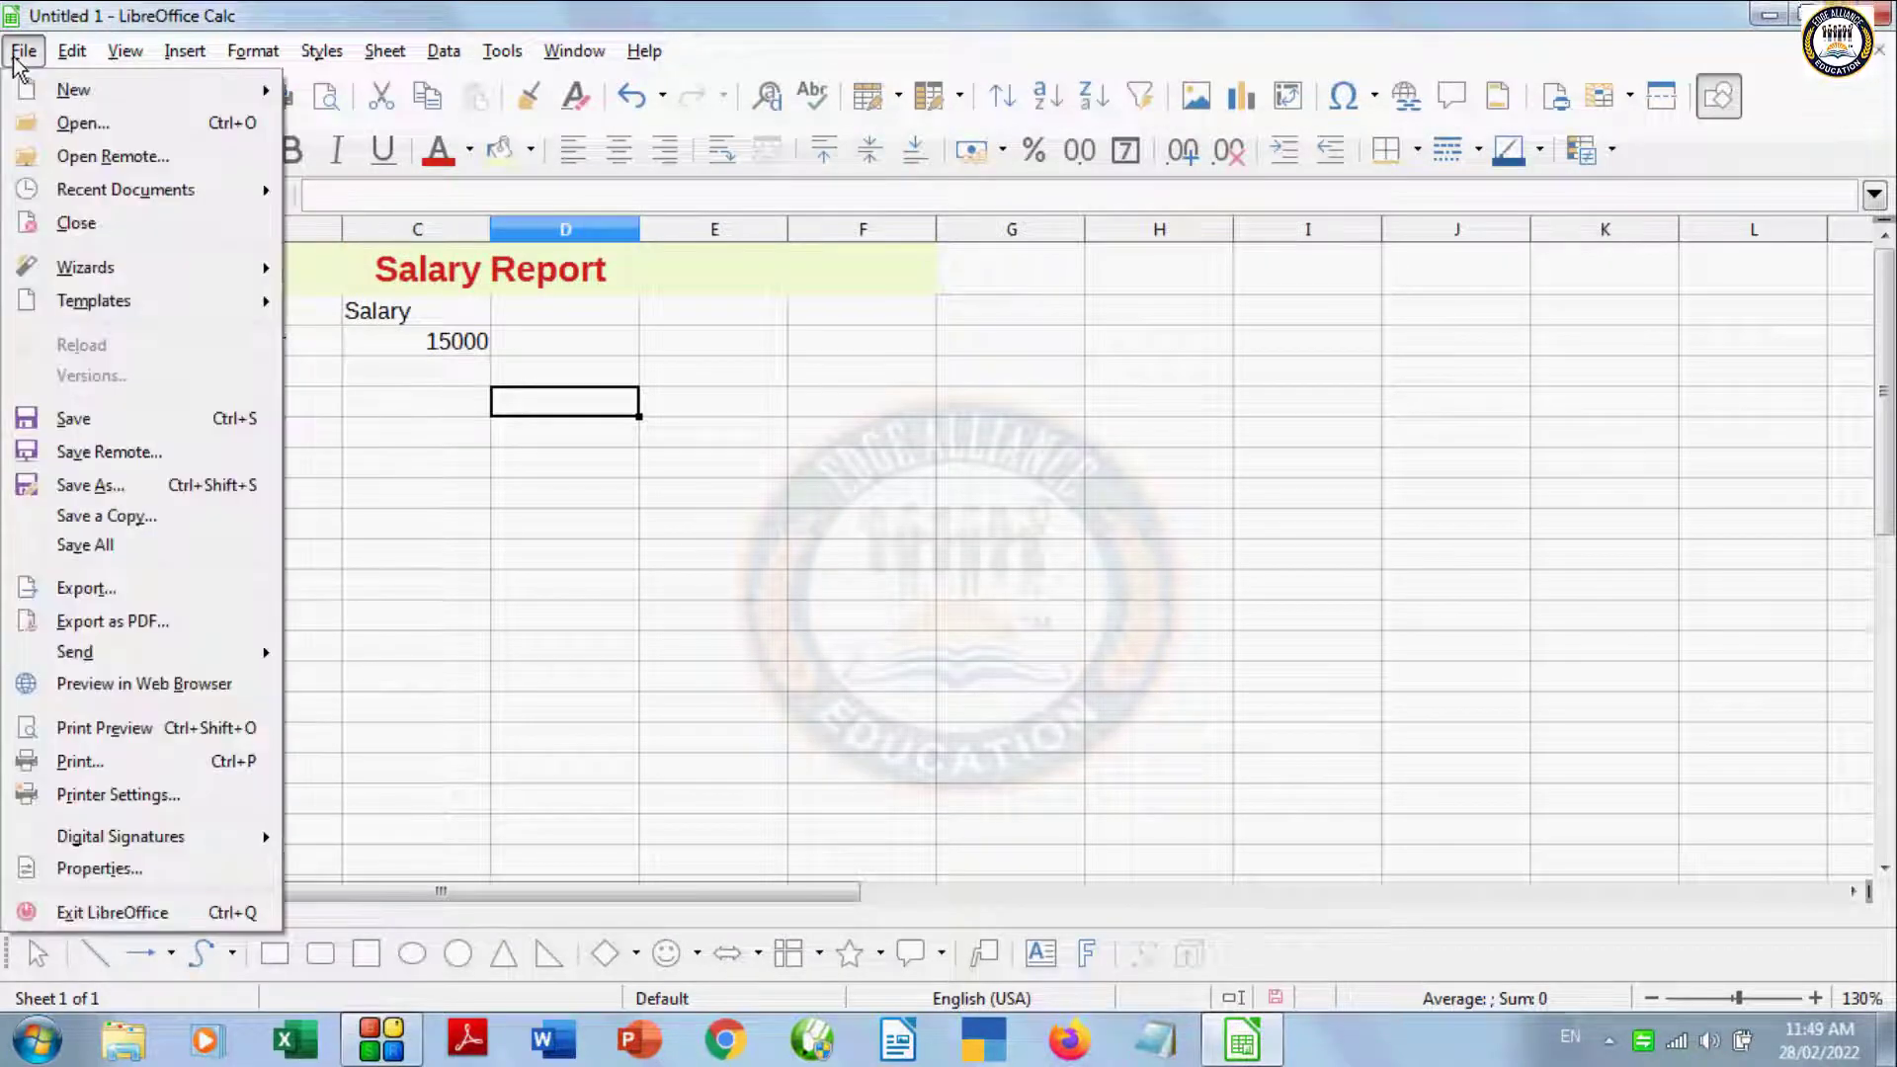
mouse_move(93, 300)
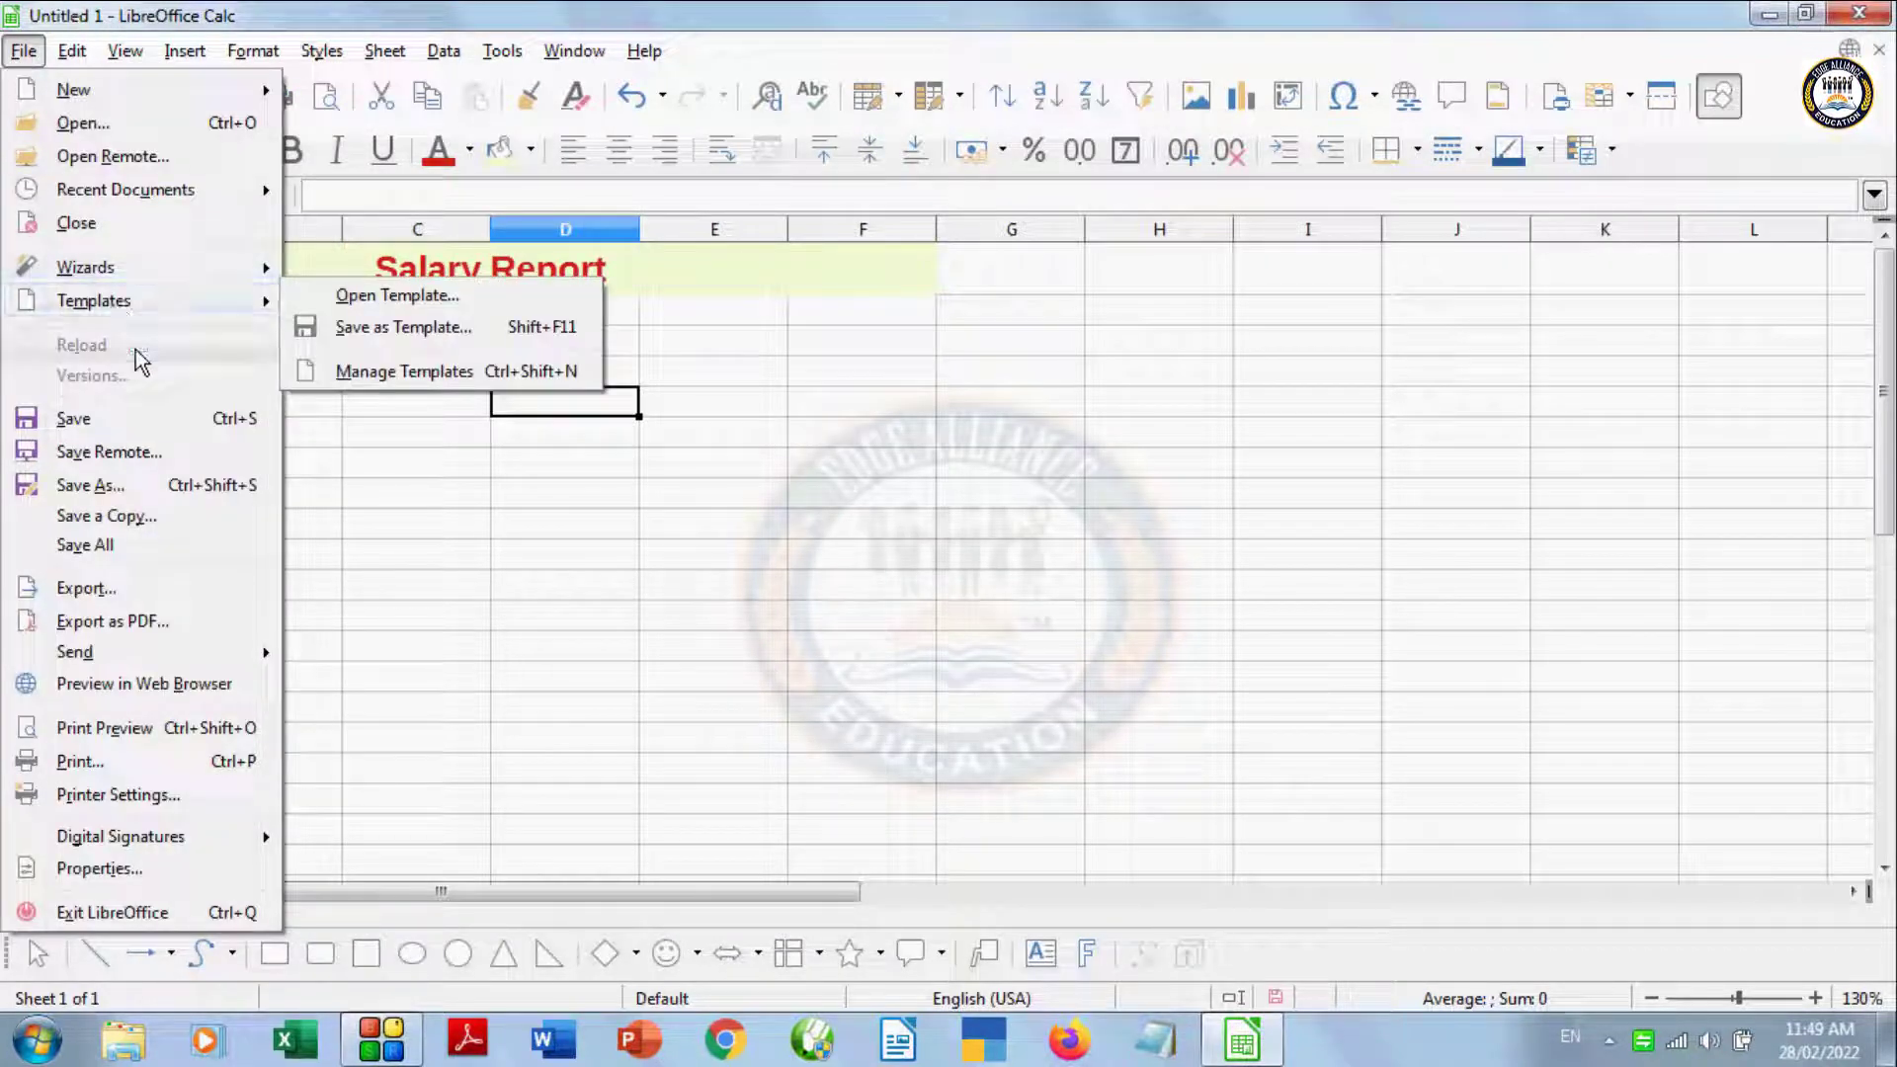
left_click(520, 387)
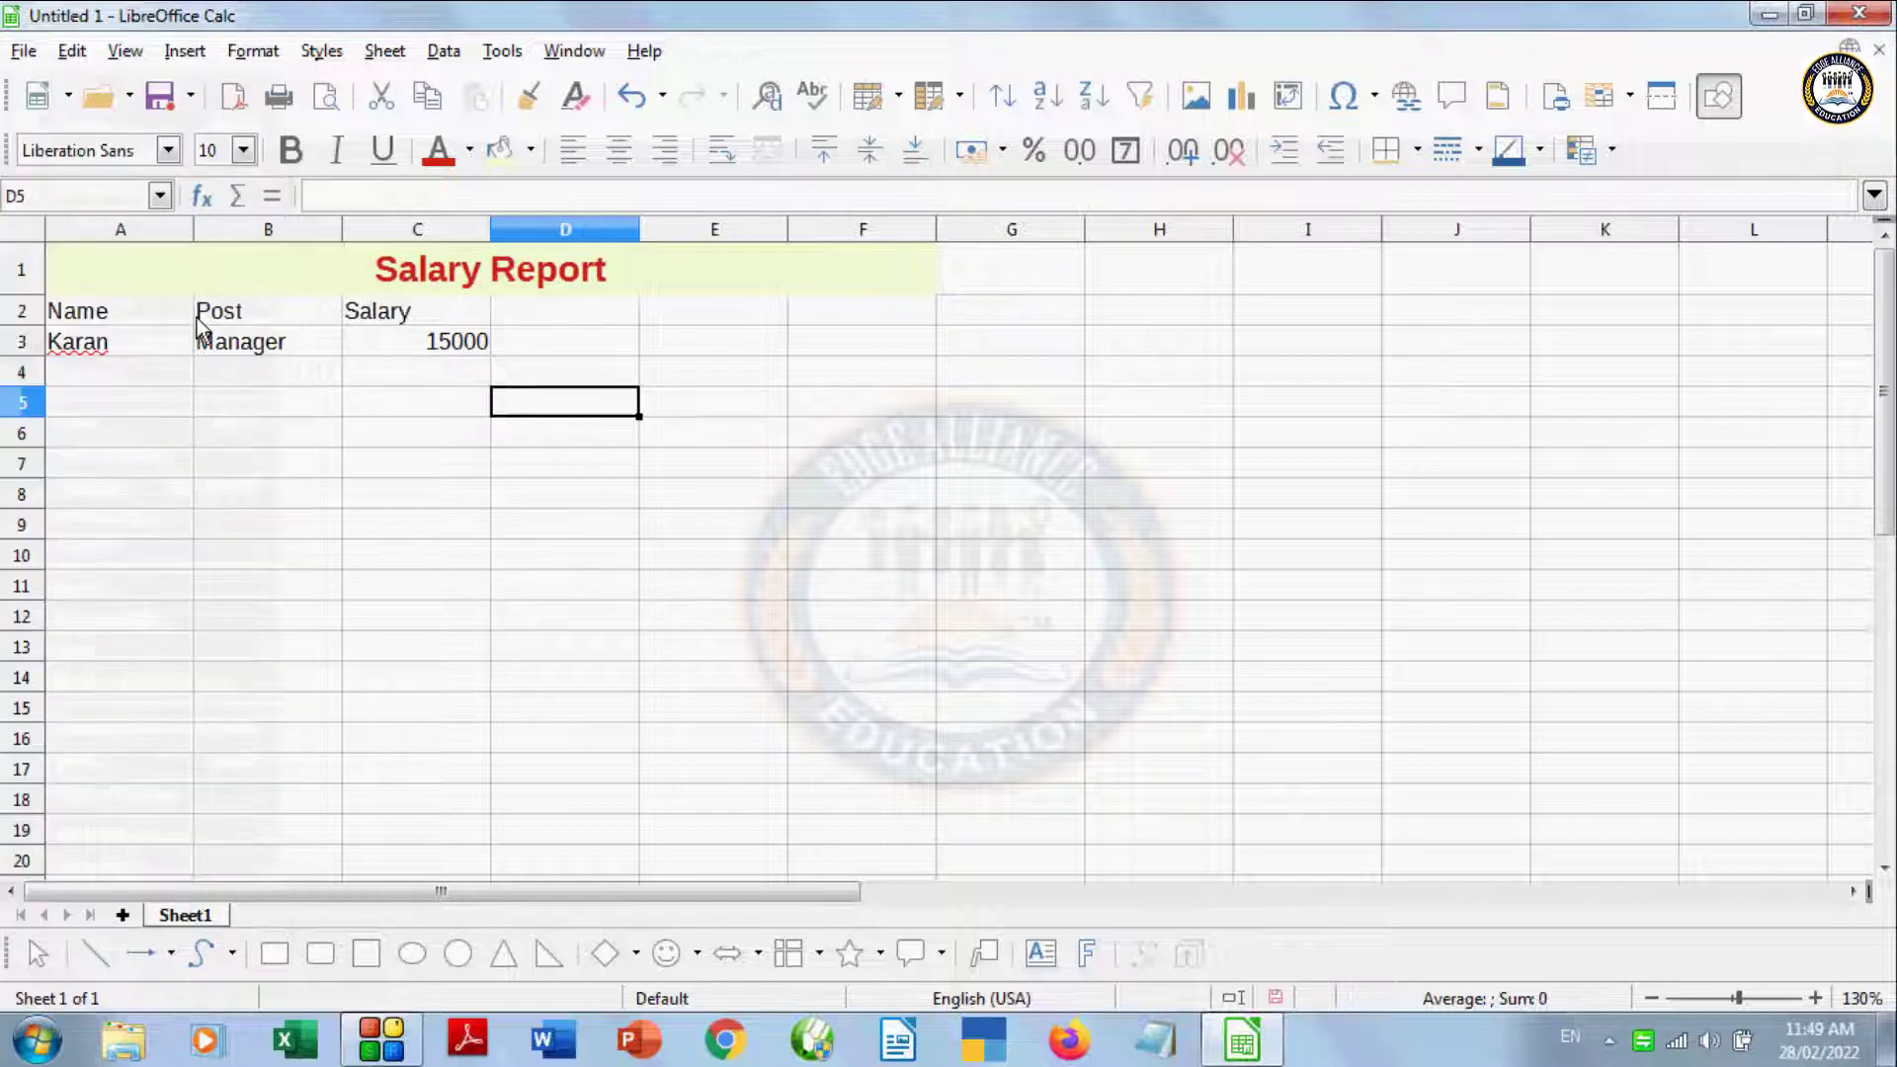
left_click_drag(182, 315, 476, 346)
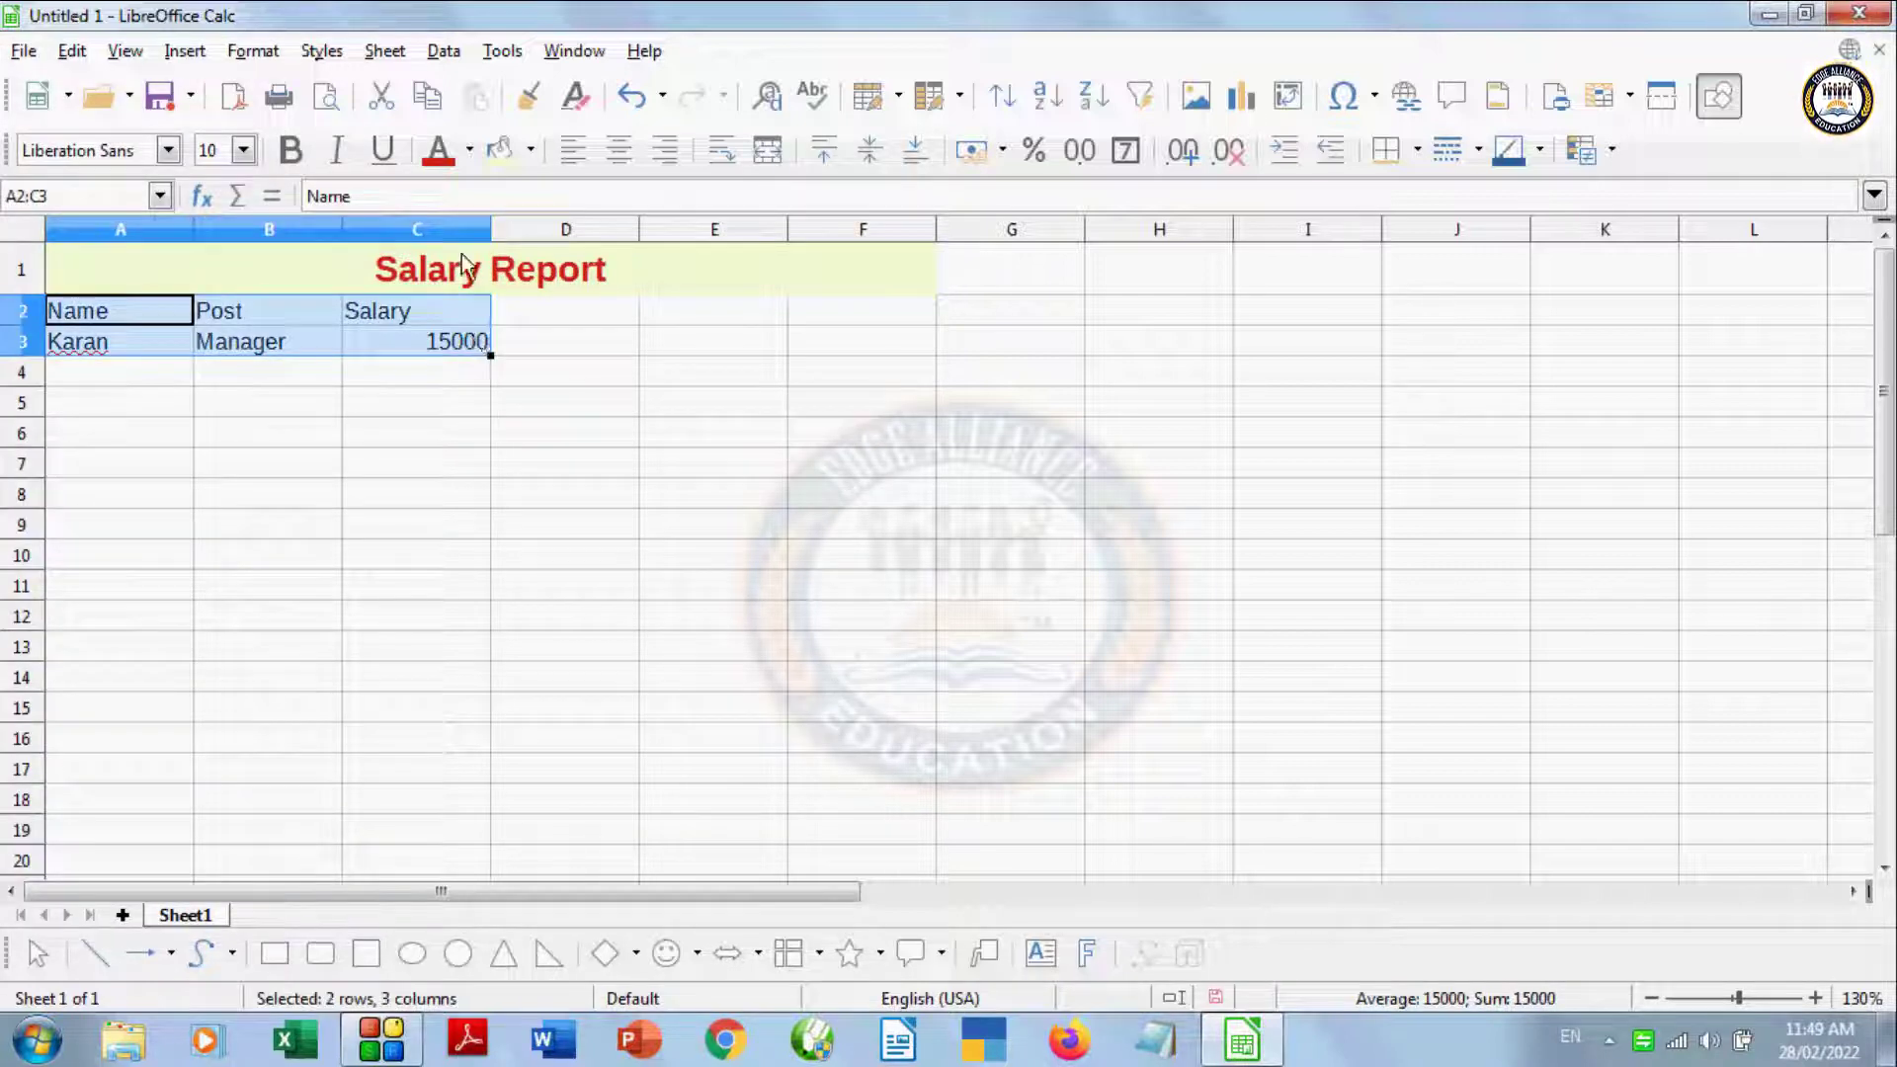
left_click(291, 150)
left_click(337, 150)
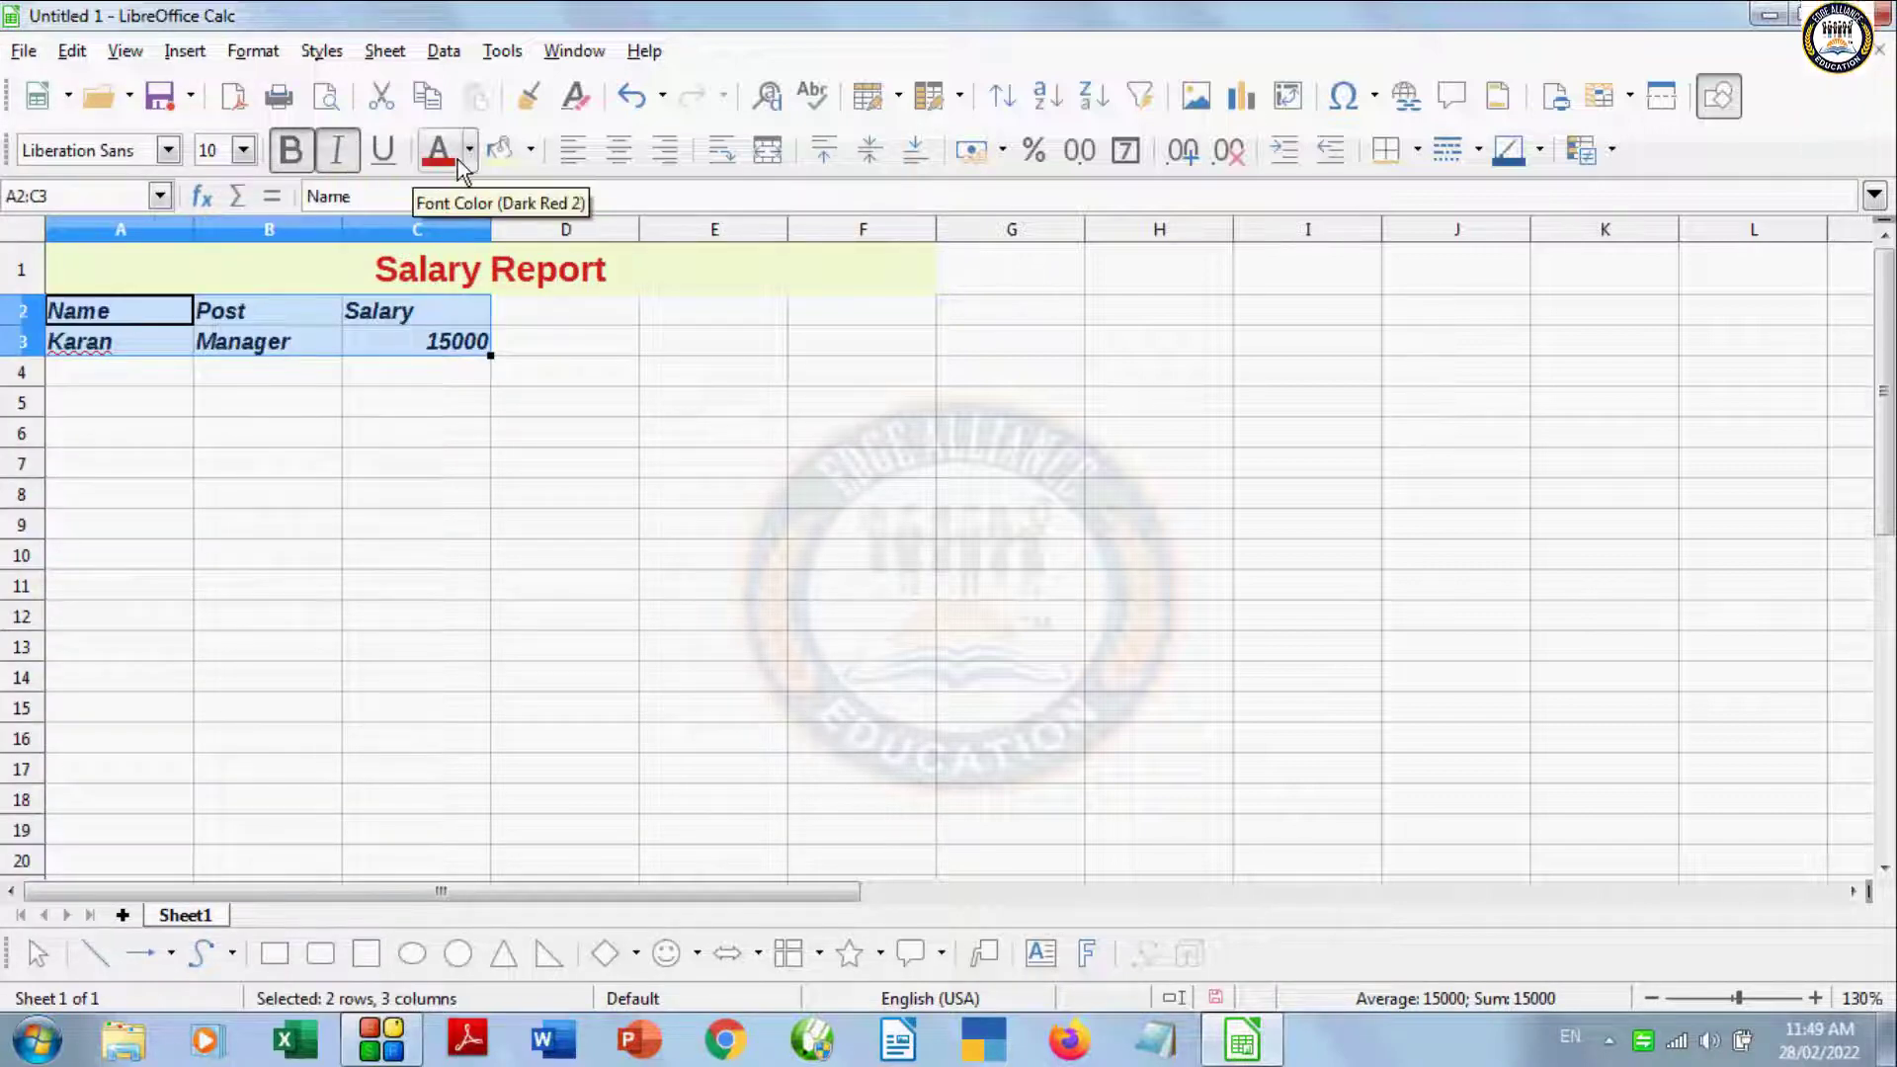
left_click(531, 150)
left_click(743, 341)
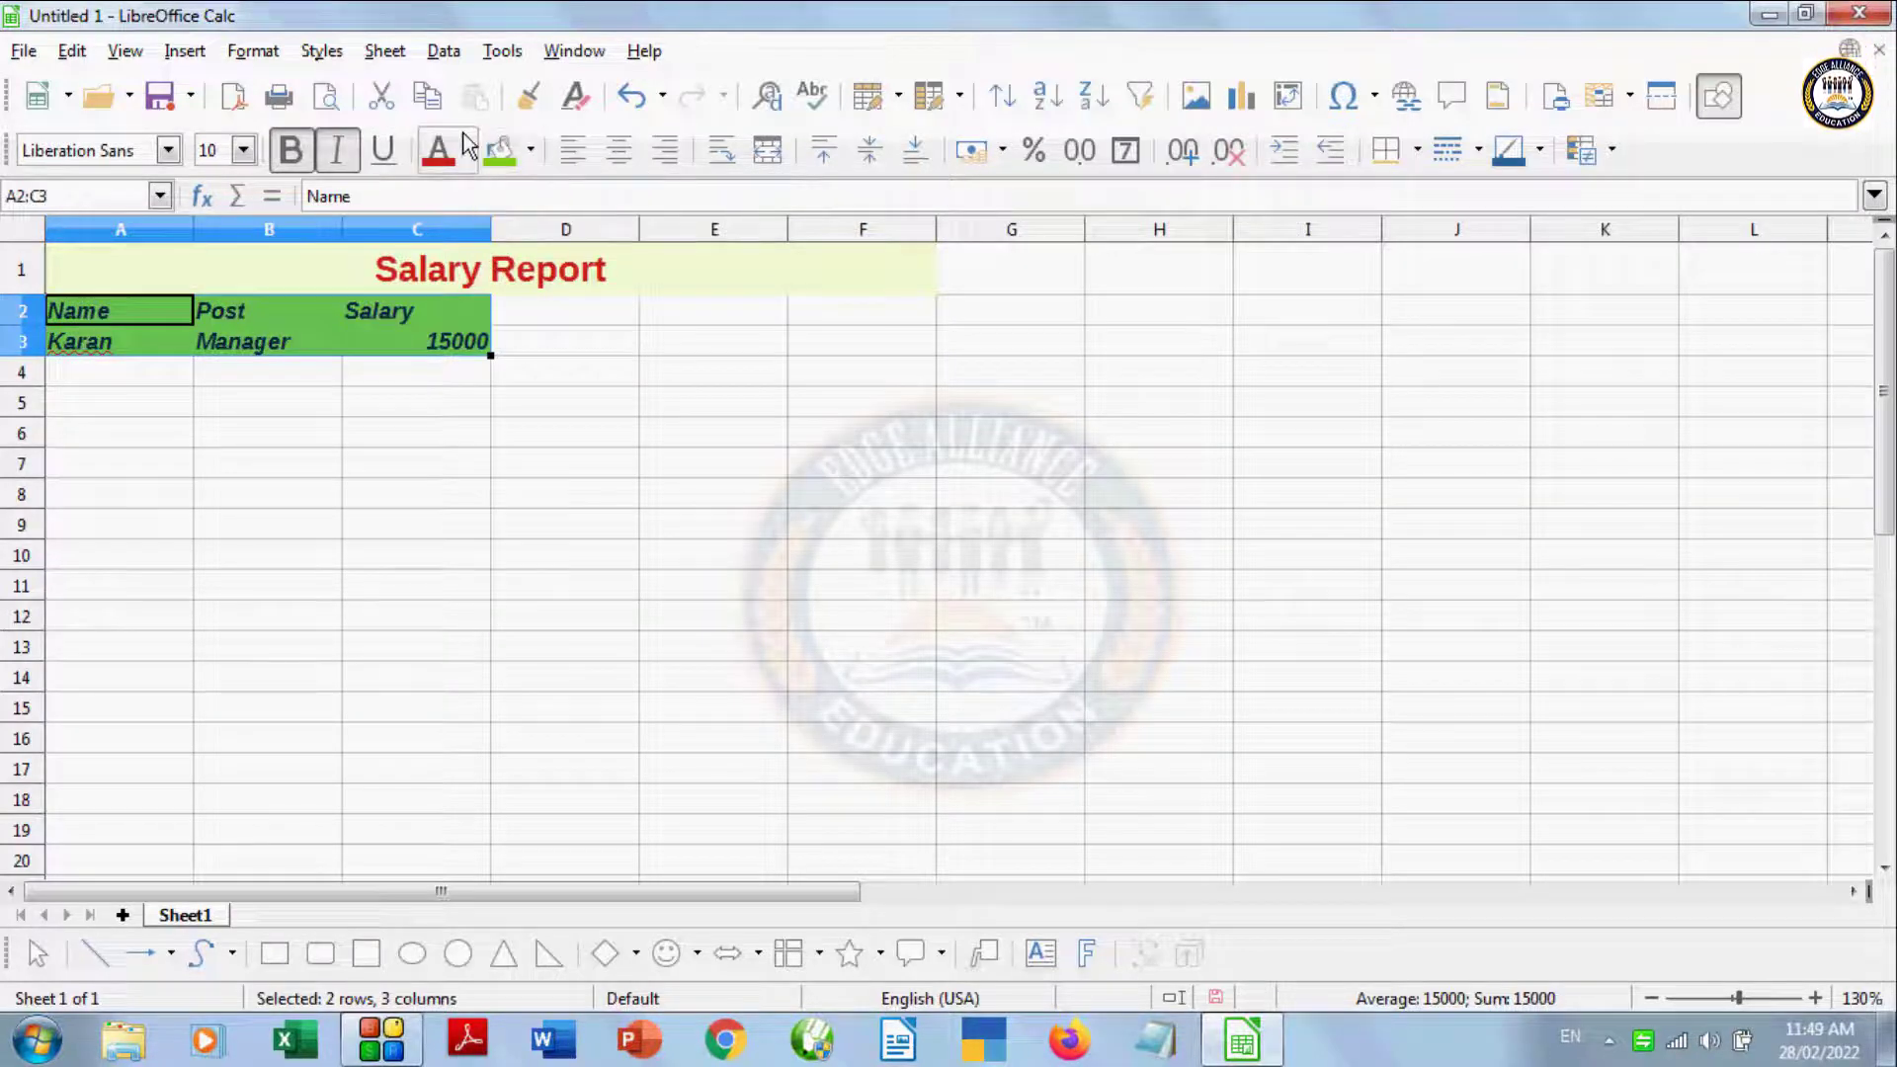
Step: Change the A2:C3 text colour to dark indigo instead of light pink
left_click(470, 151)
left_click(530, 390)
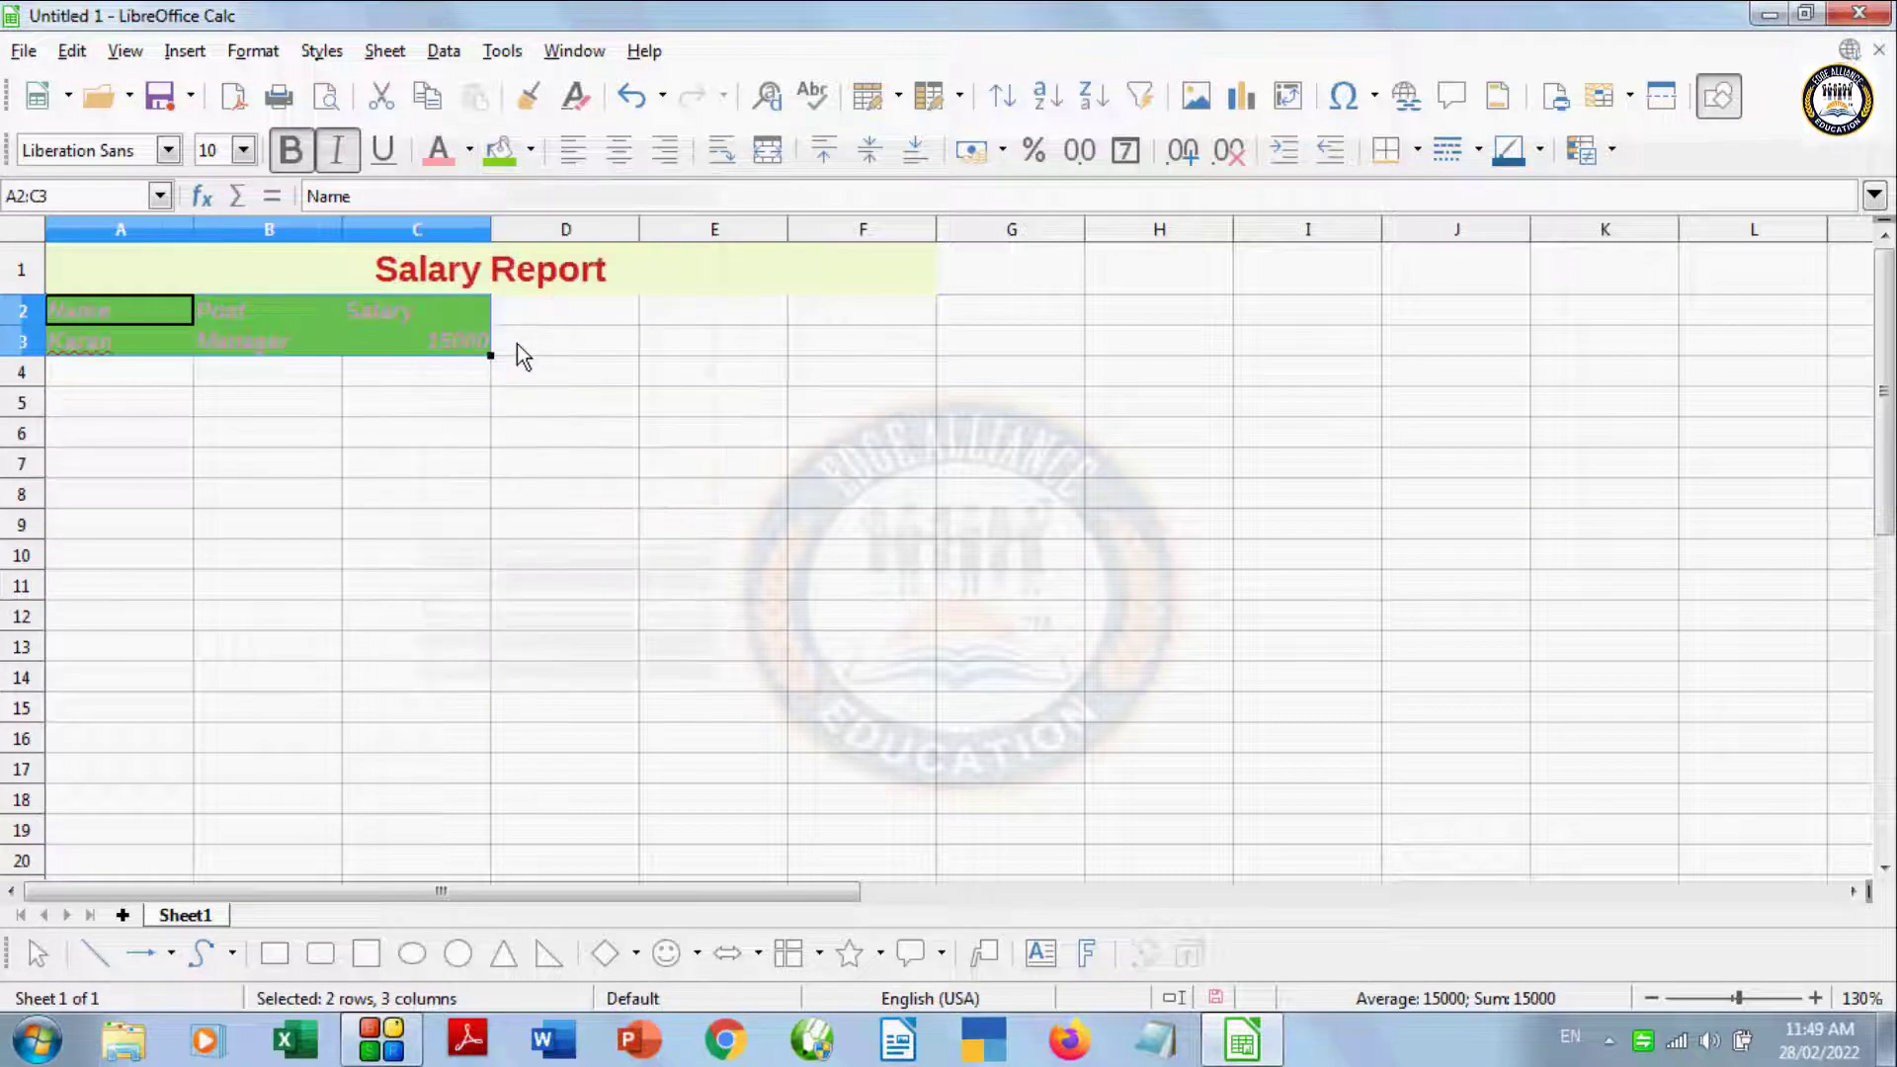
left_click(470, 153)
left_click(607, 341)
left_click(476, 433)
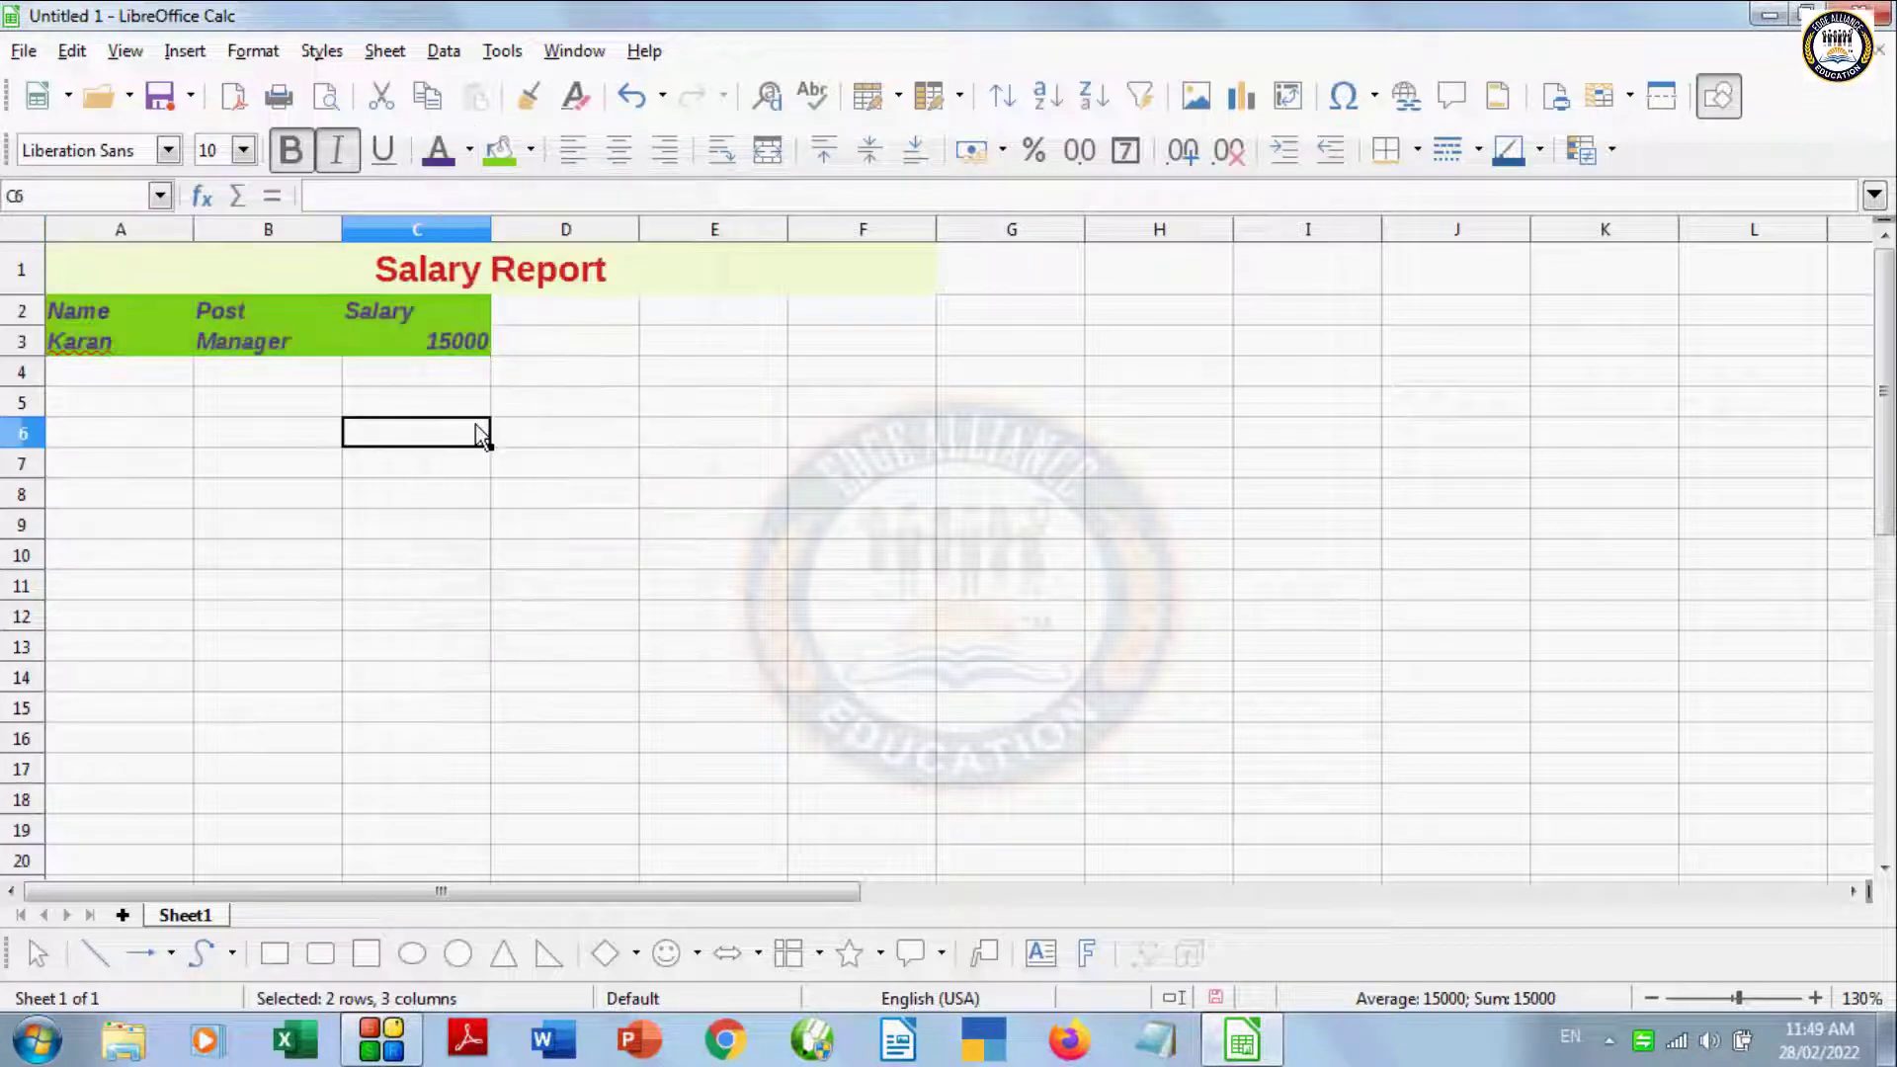
left_click(24, 51)
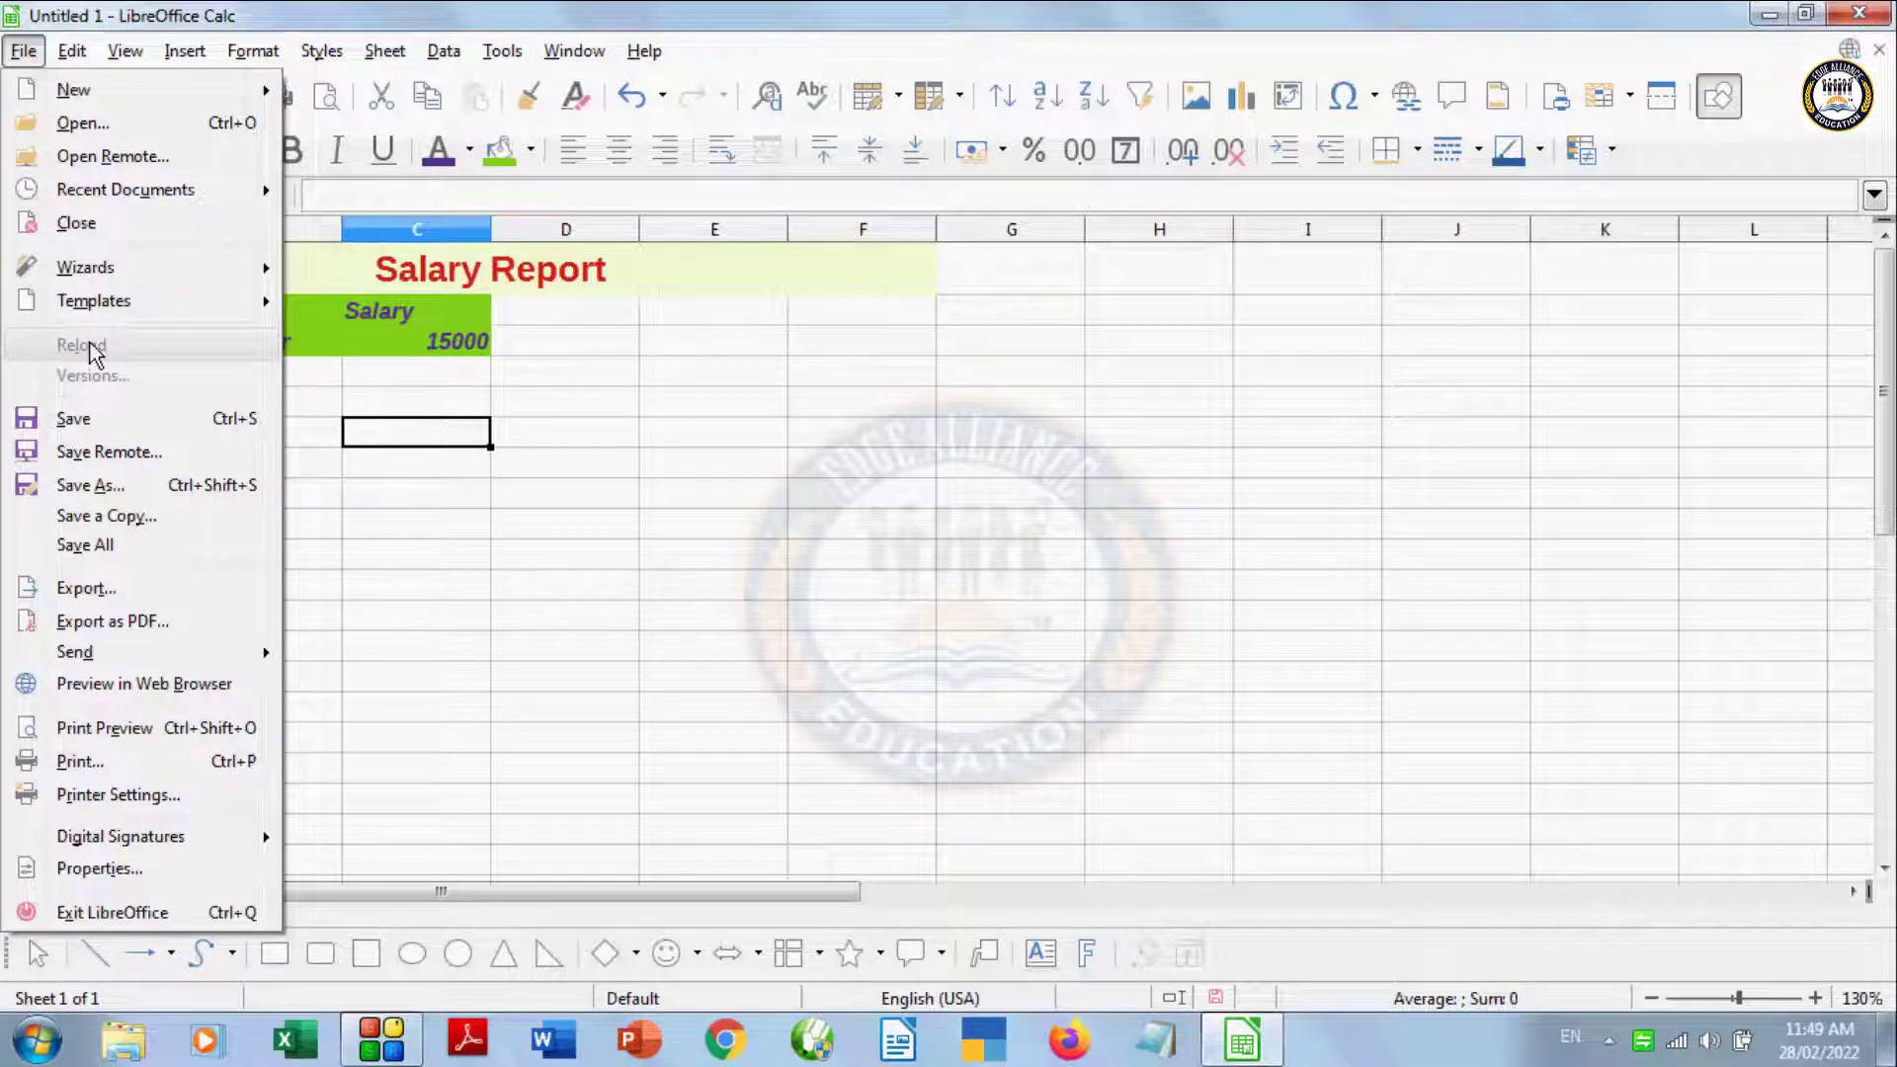
left_click(389, 504)
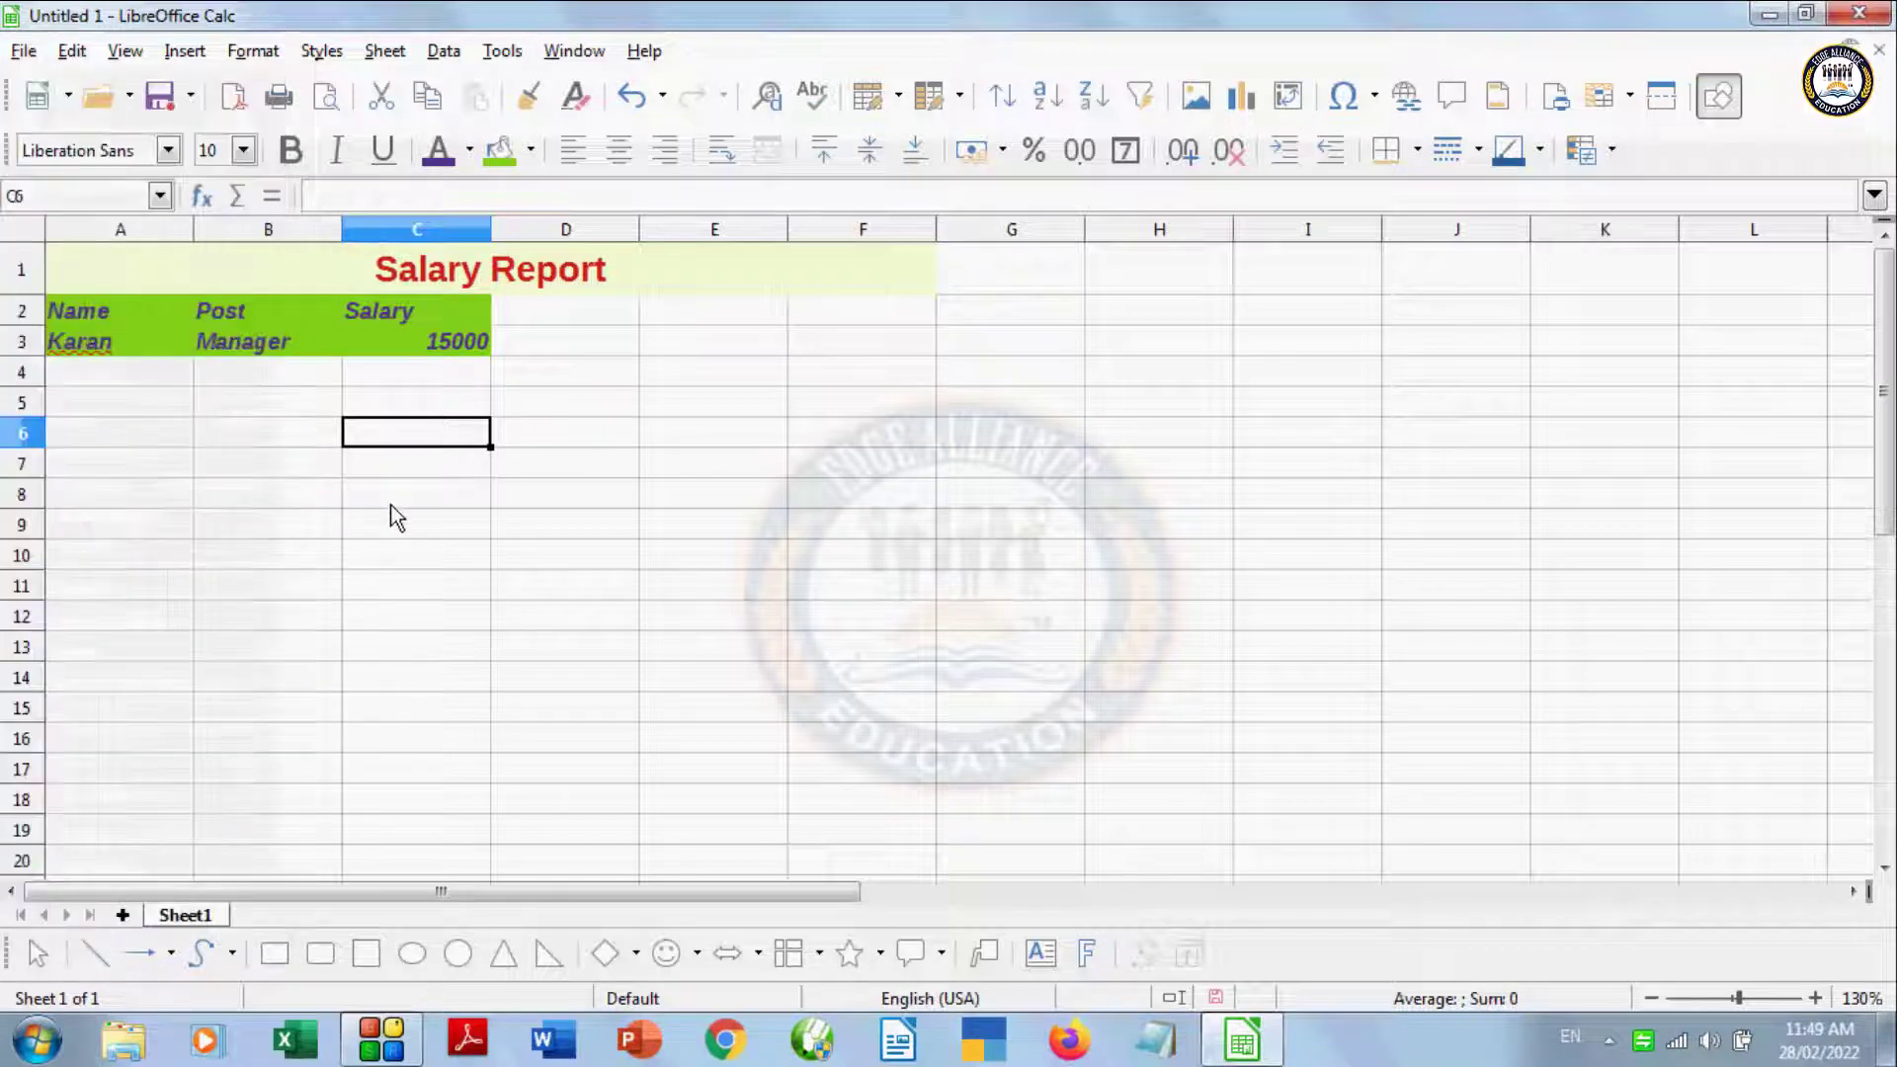
left_click(496, 555)
Step: Save the spreadsheet under the name qq.ods
key("ctrl+s")
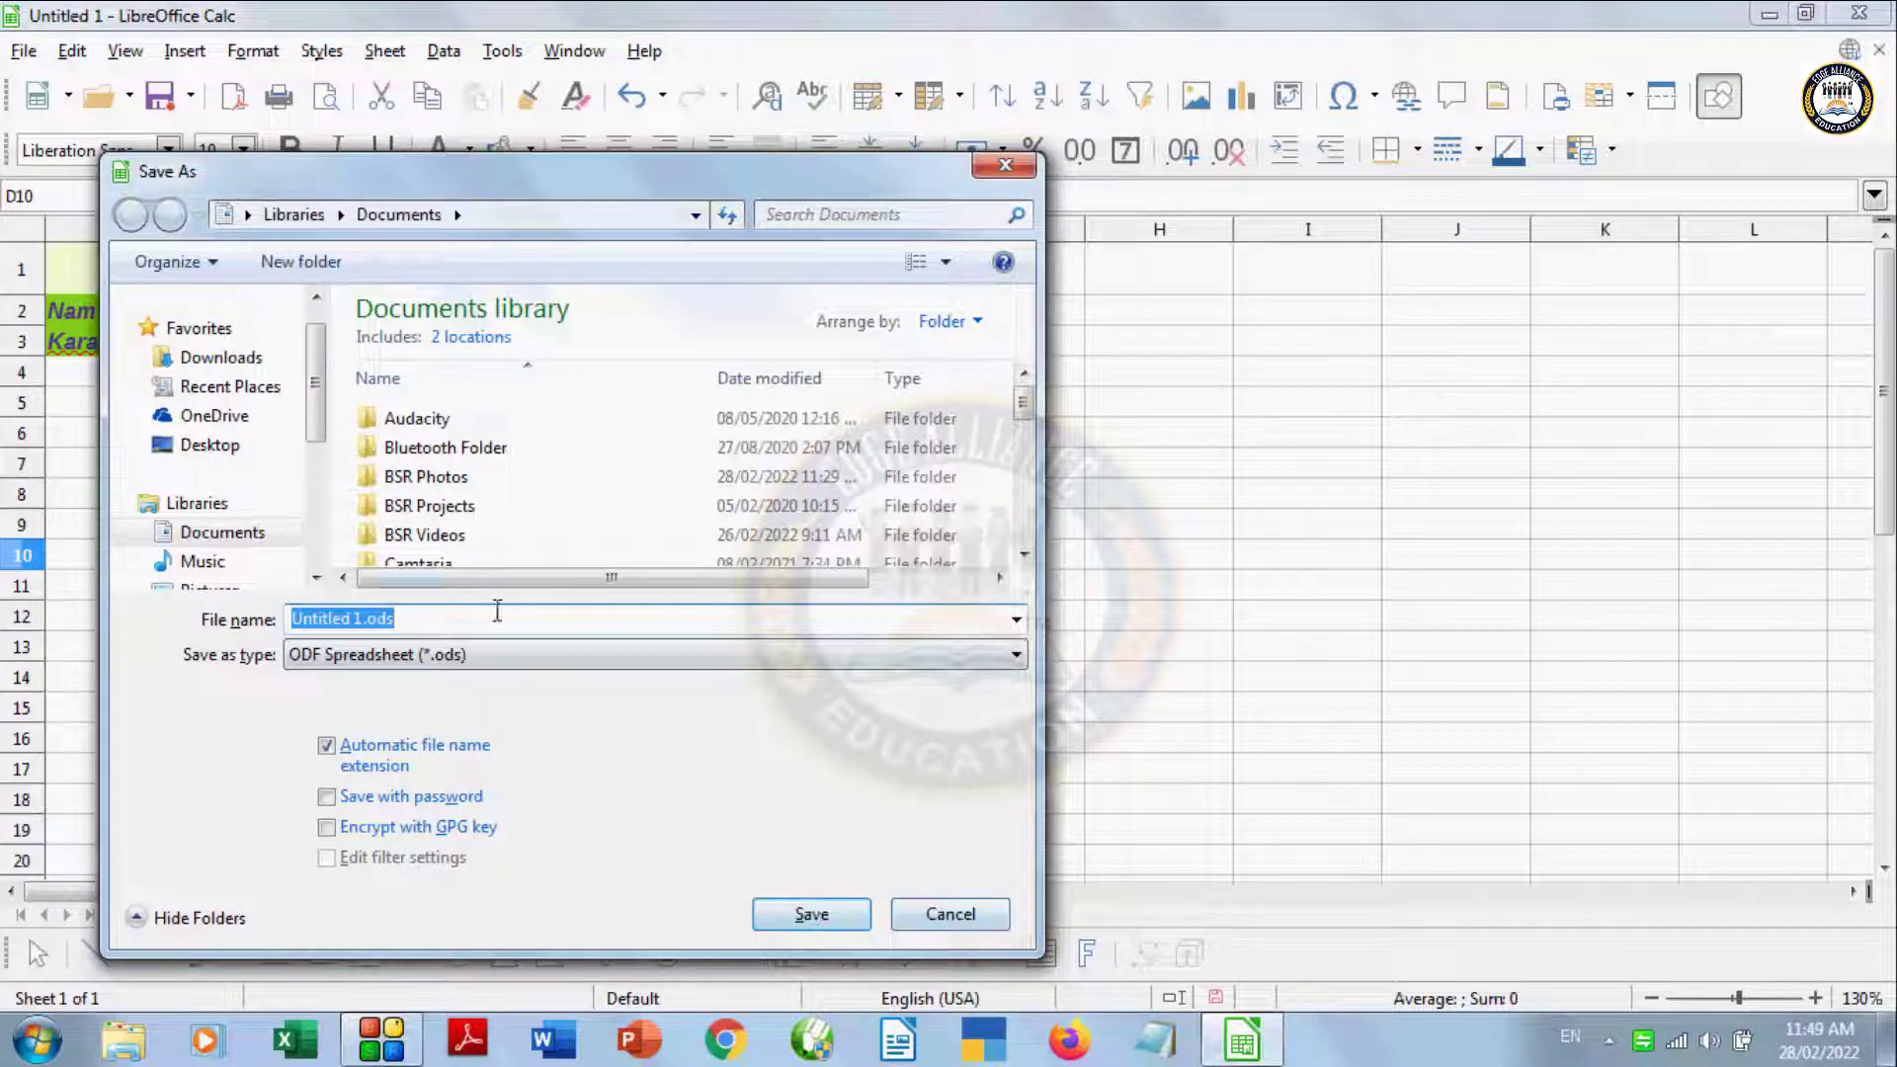
type("qq")
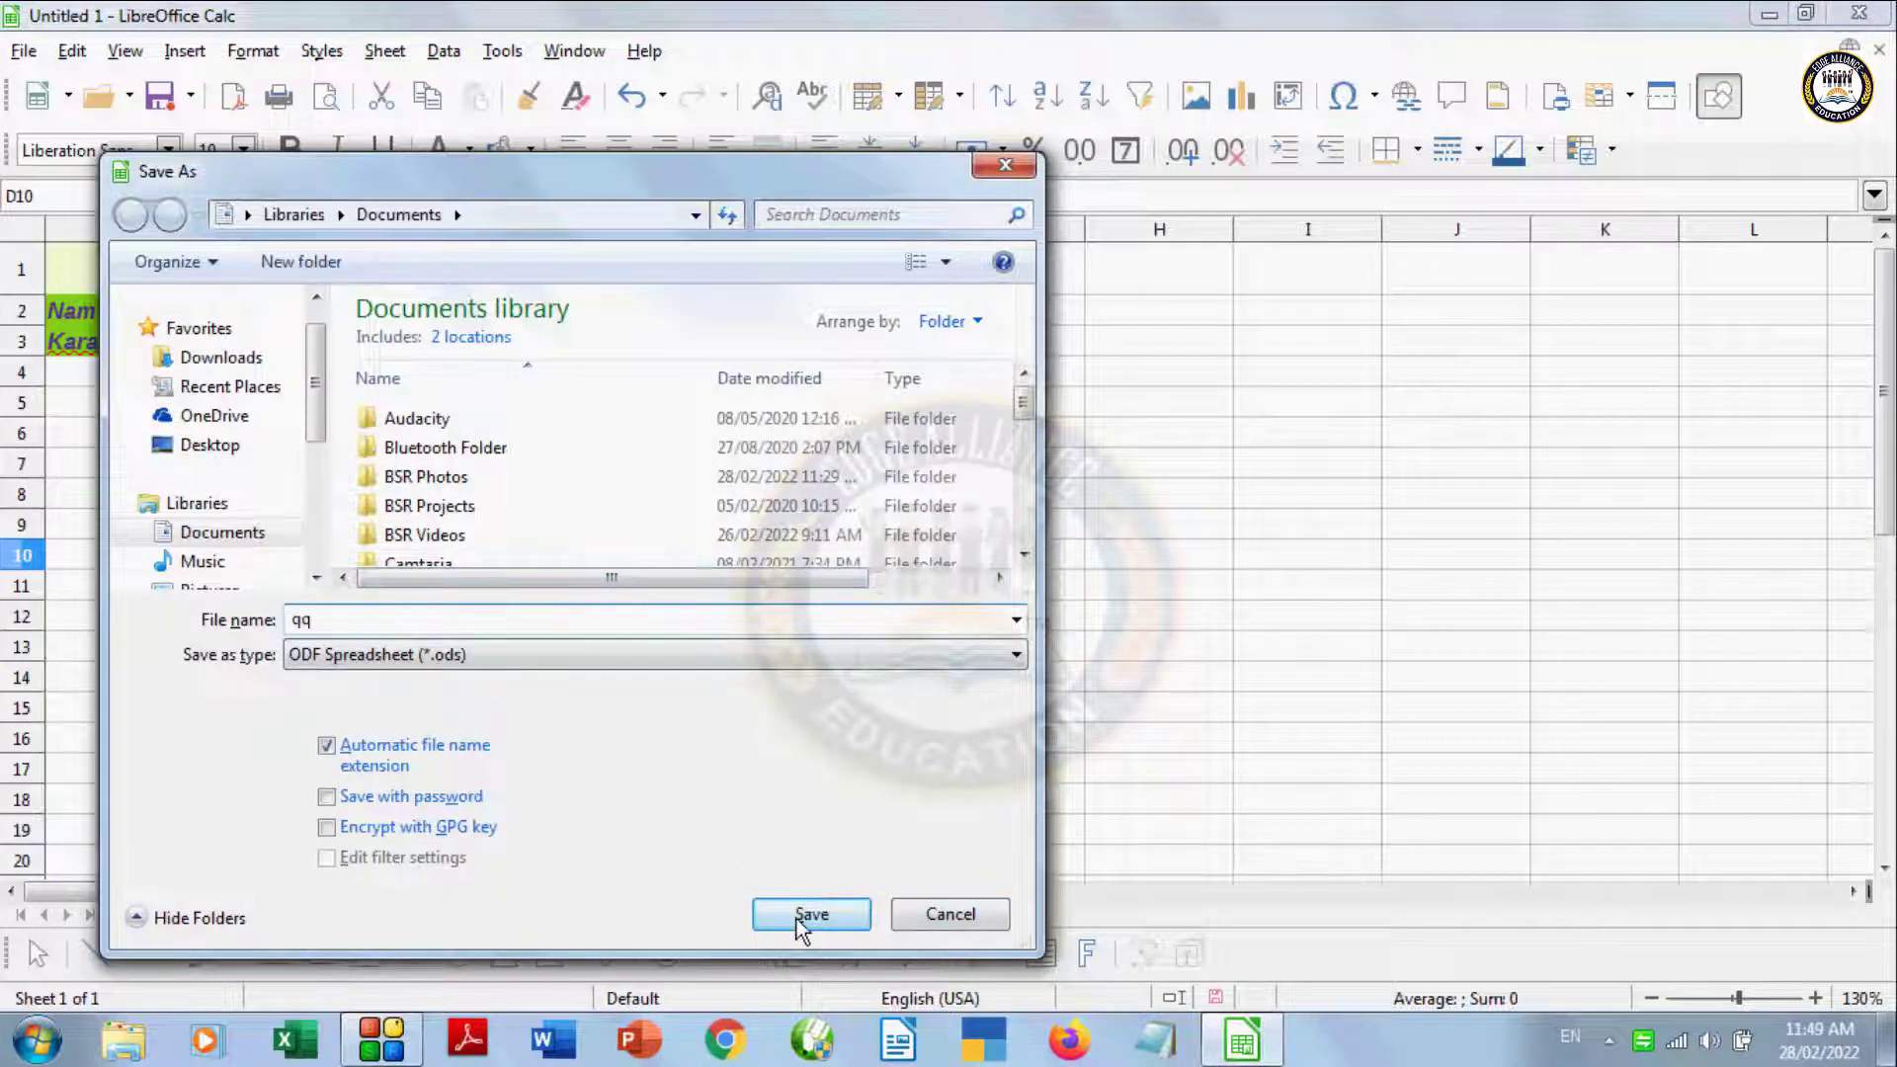
left_click(810, 916)
Step: Give table rows A2:C3 red text on a yellow background
left_click_drag(160, 310, 430, 348)
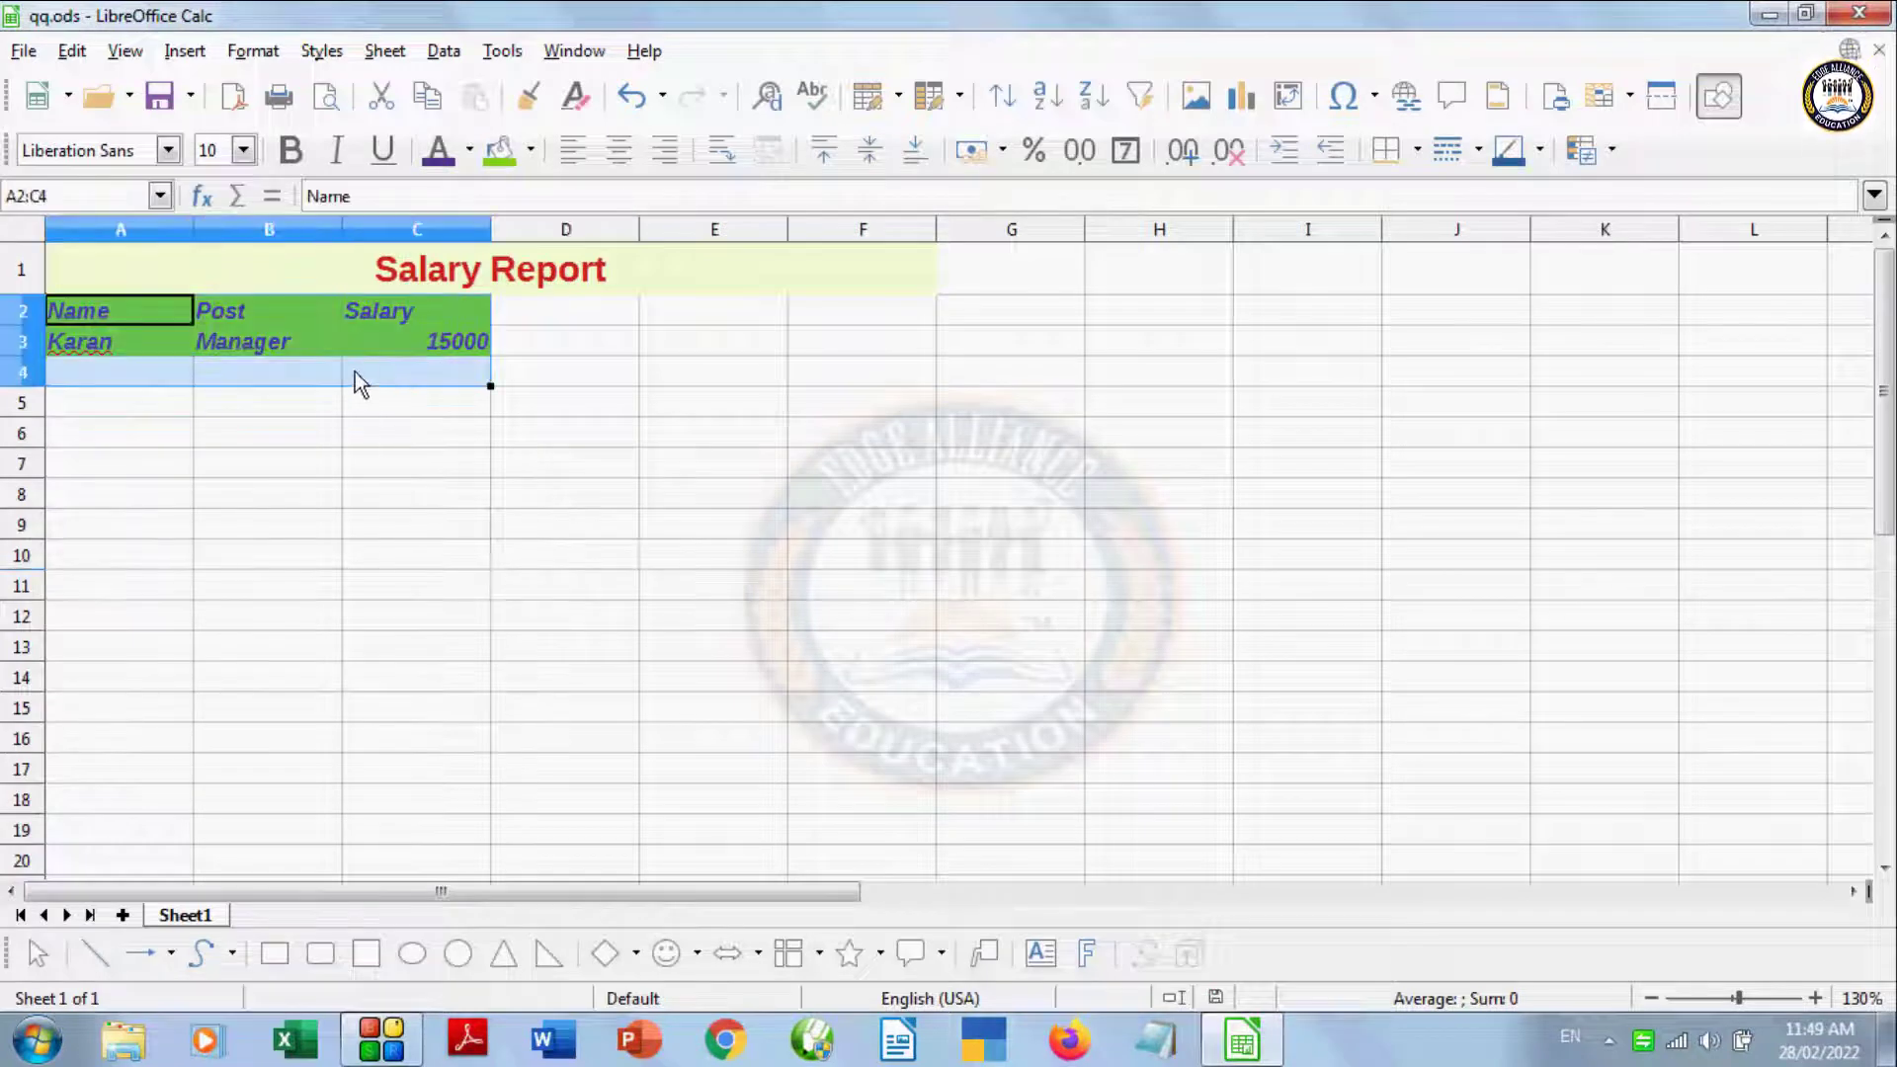
left_click(469, 150)
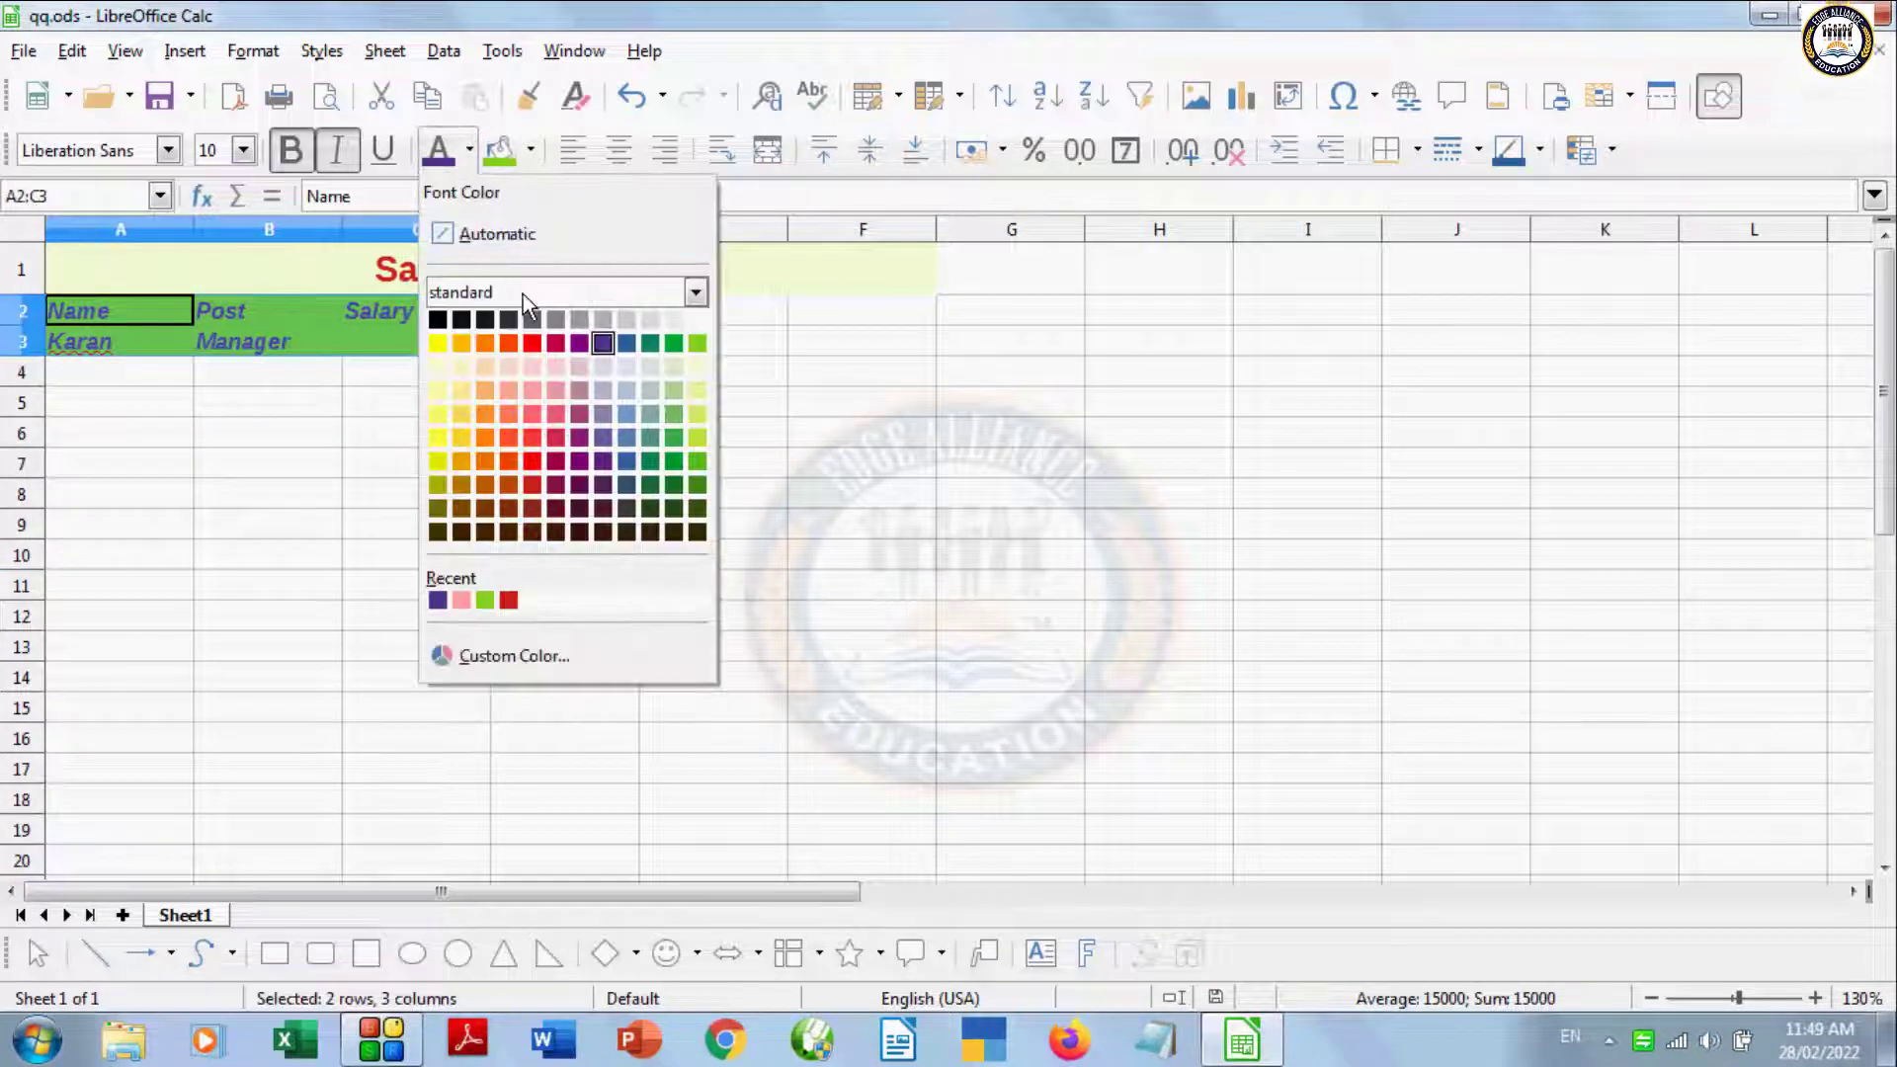
left_click(530, 340)
left_click(530, 150)
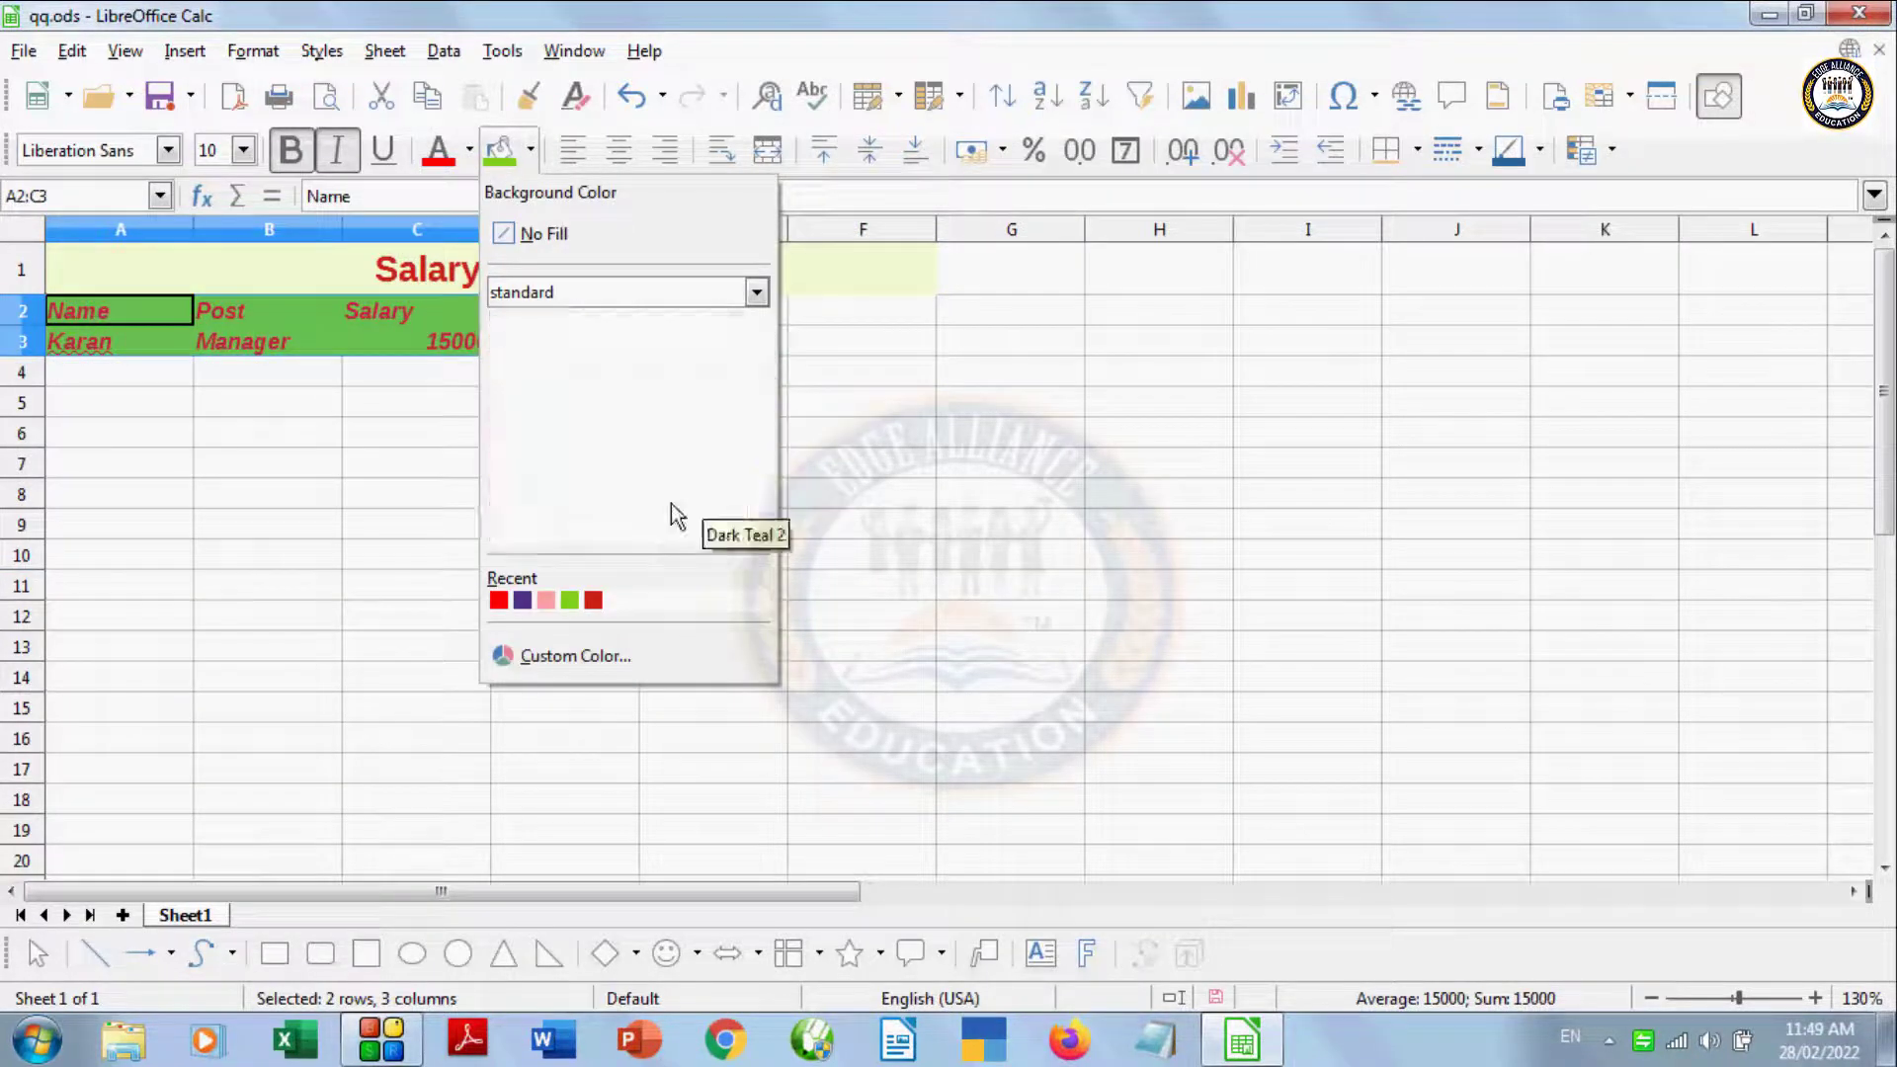
left_click(568, 464)
left_click(530, 151)
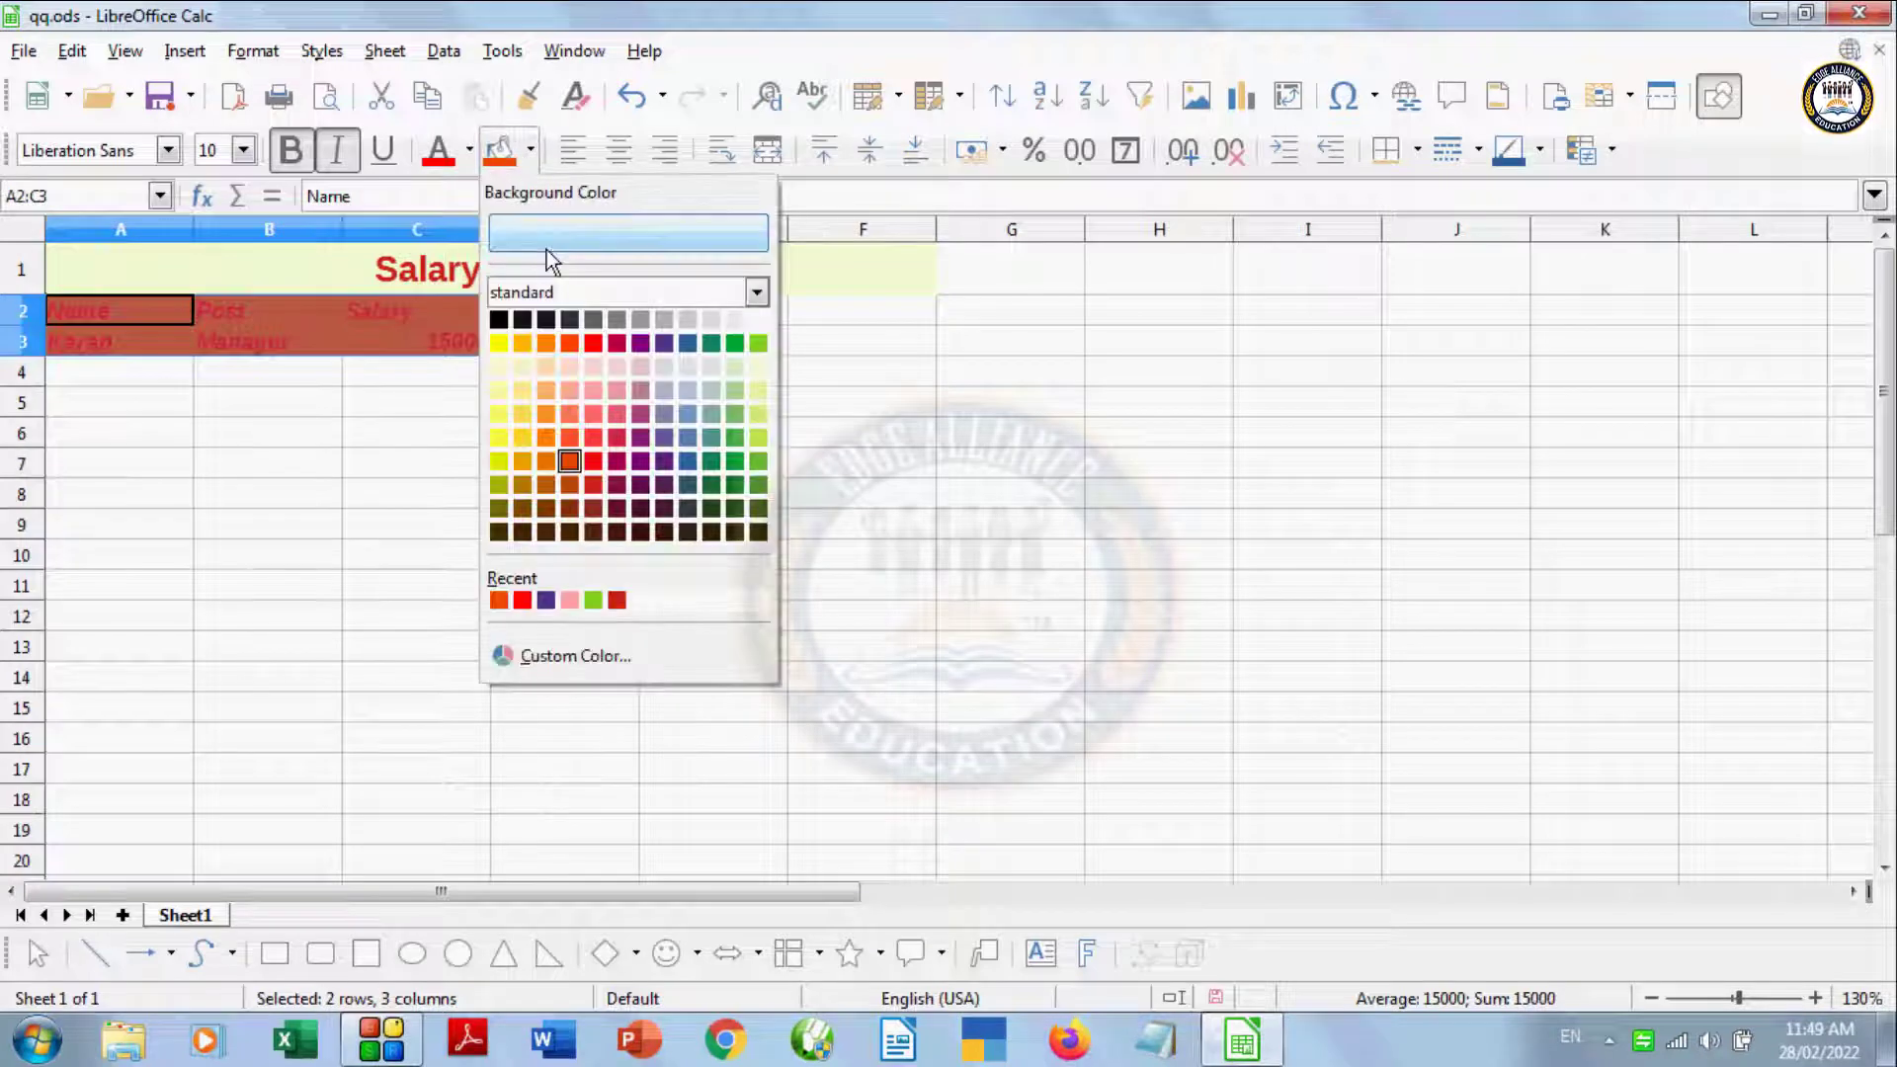
left_click(499, 342)
left_click(394, 435)
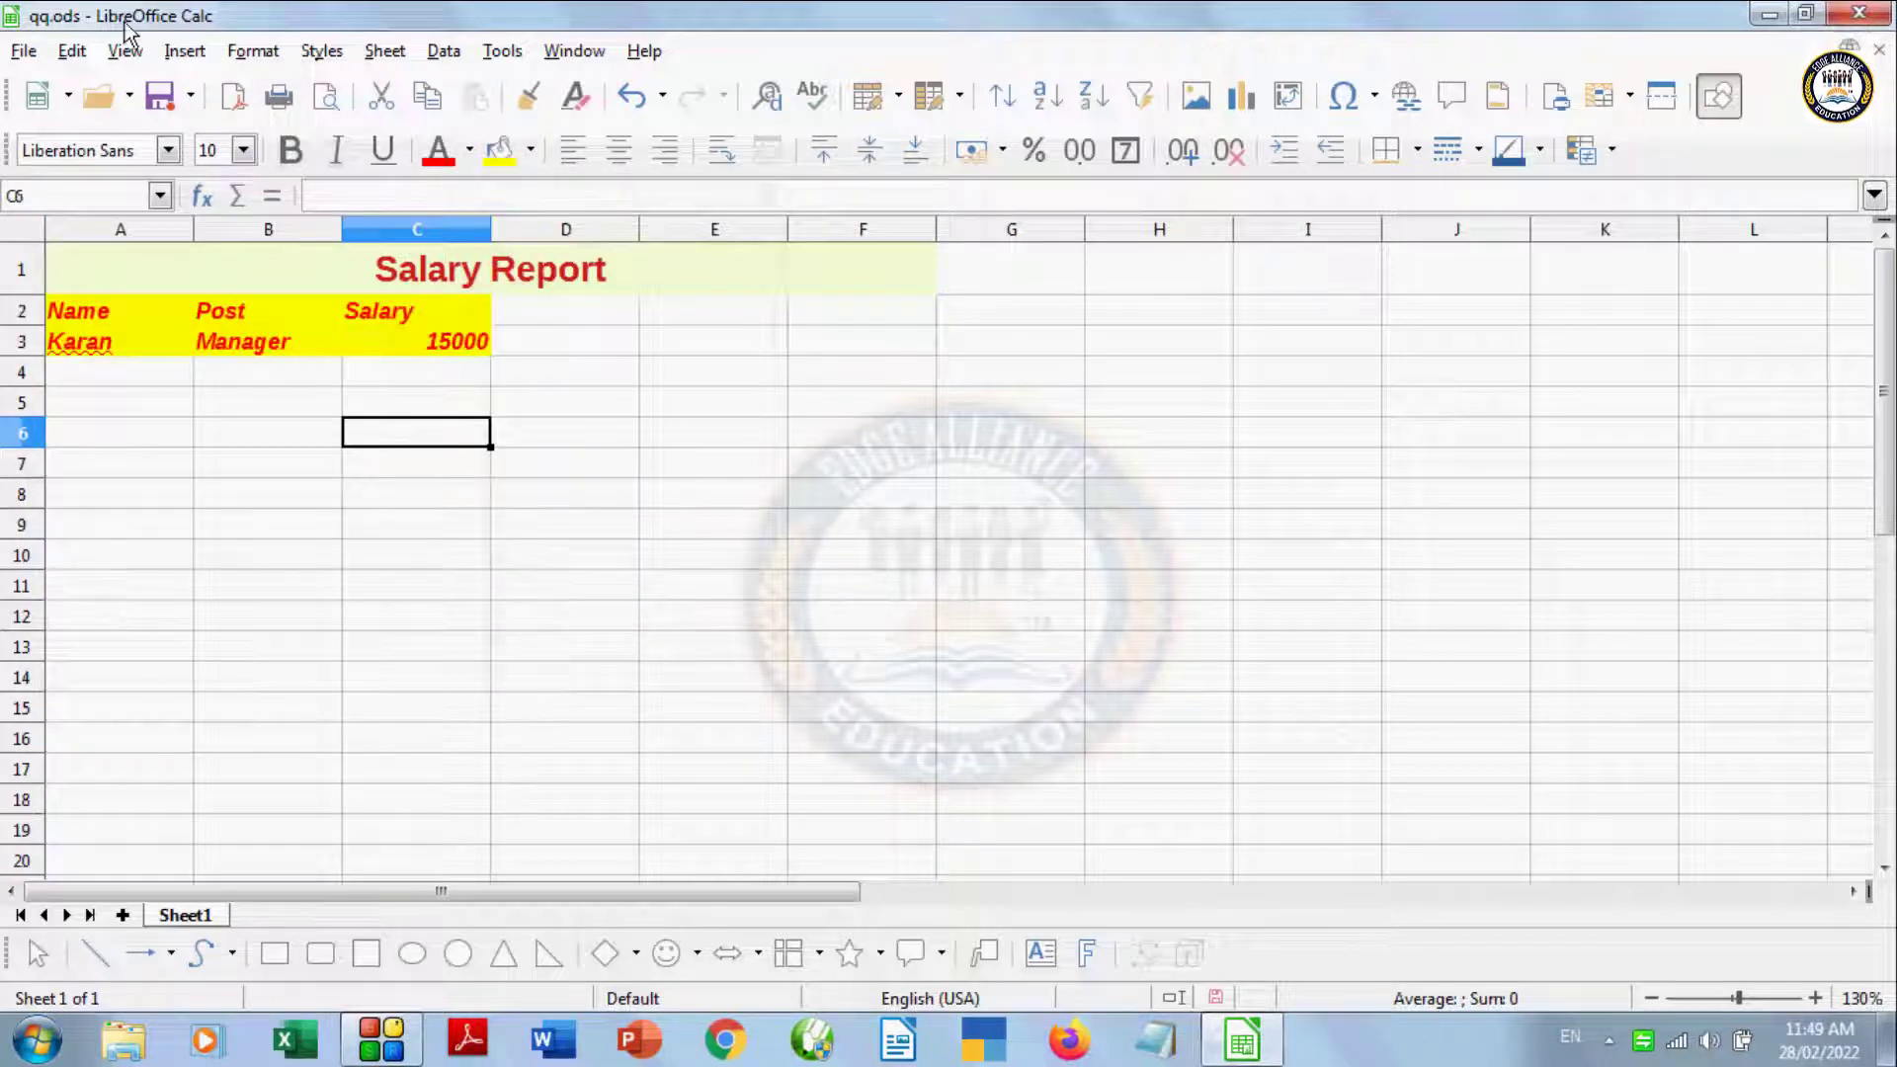
left_click(26, 53)
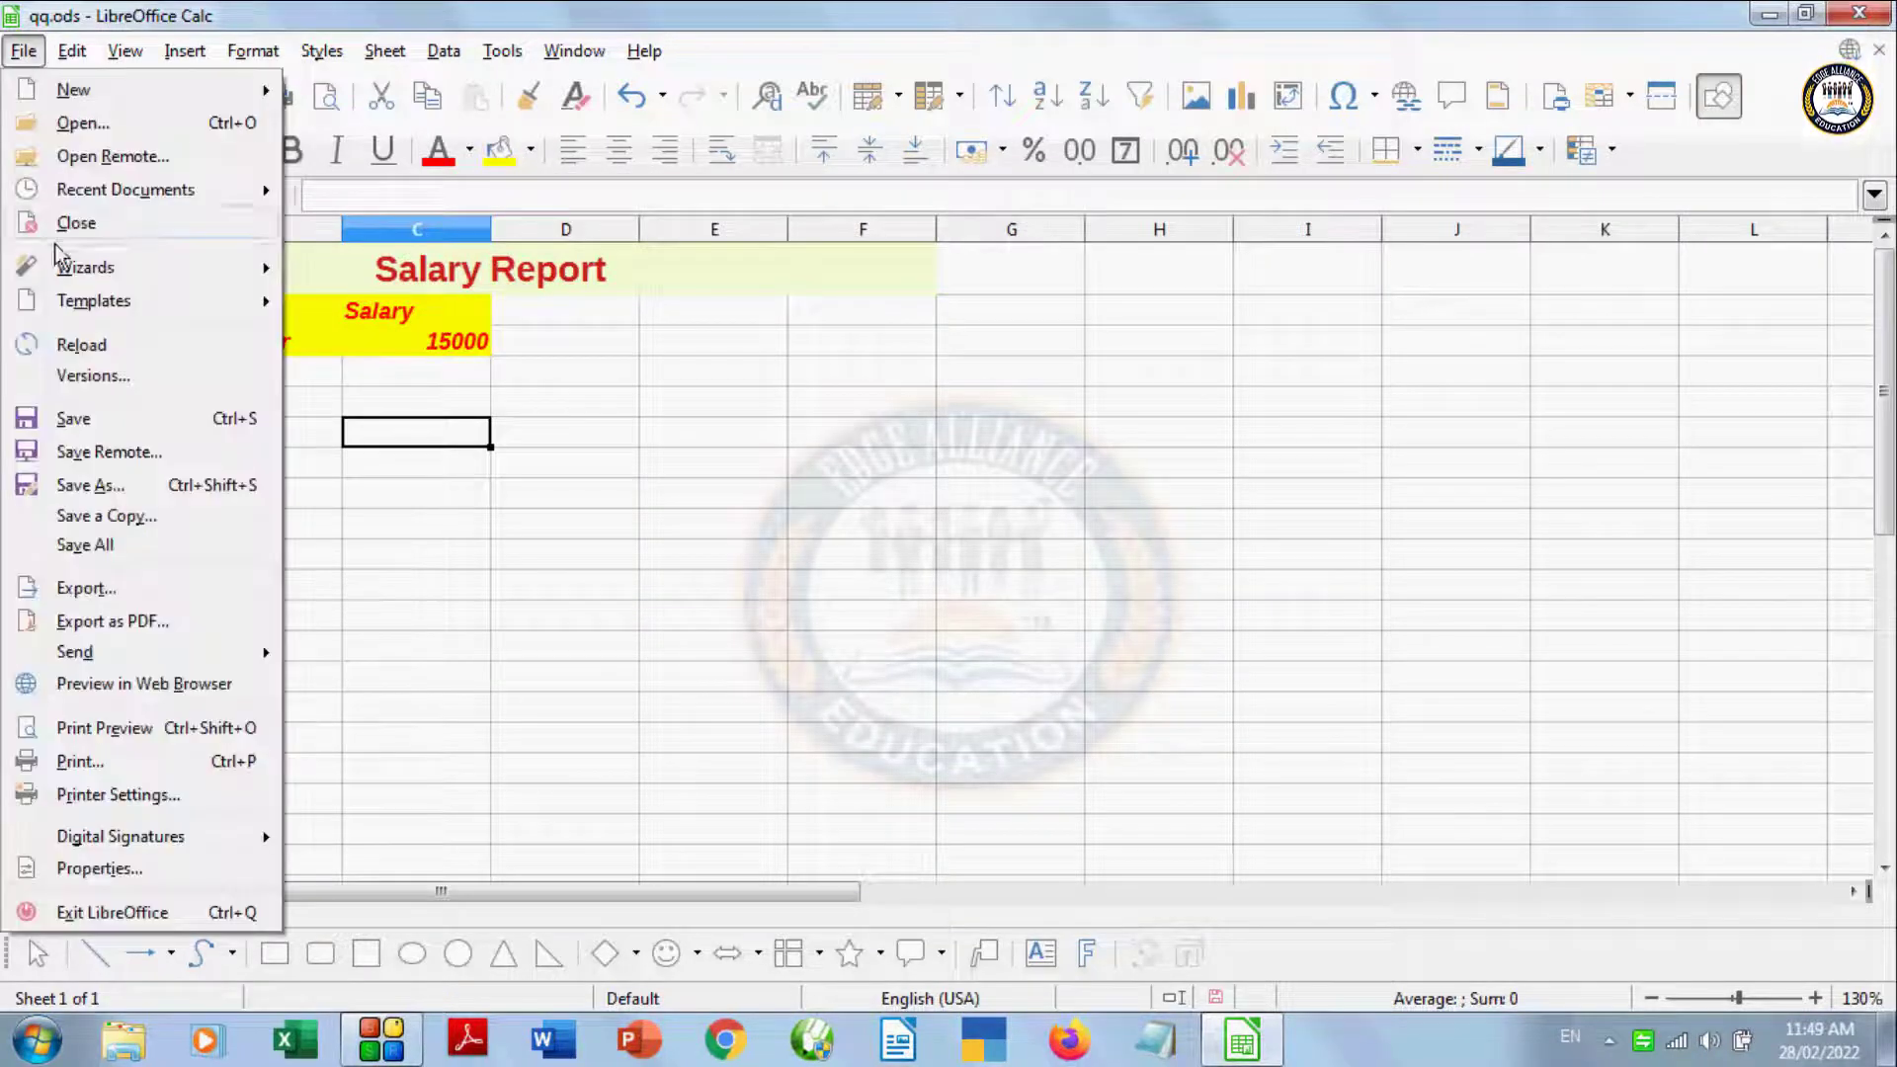
Step: Reload qq.ods and confirm discarding all unsaved changes
left_click(80, 346)
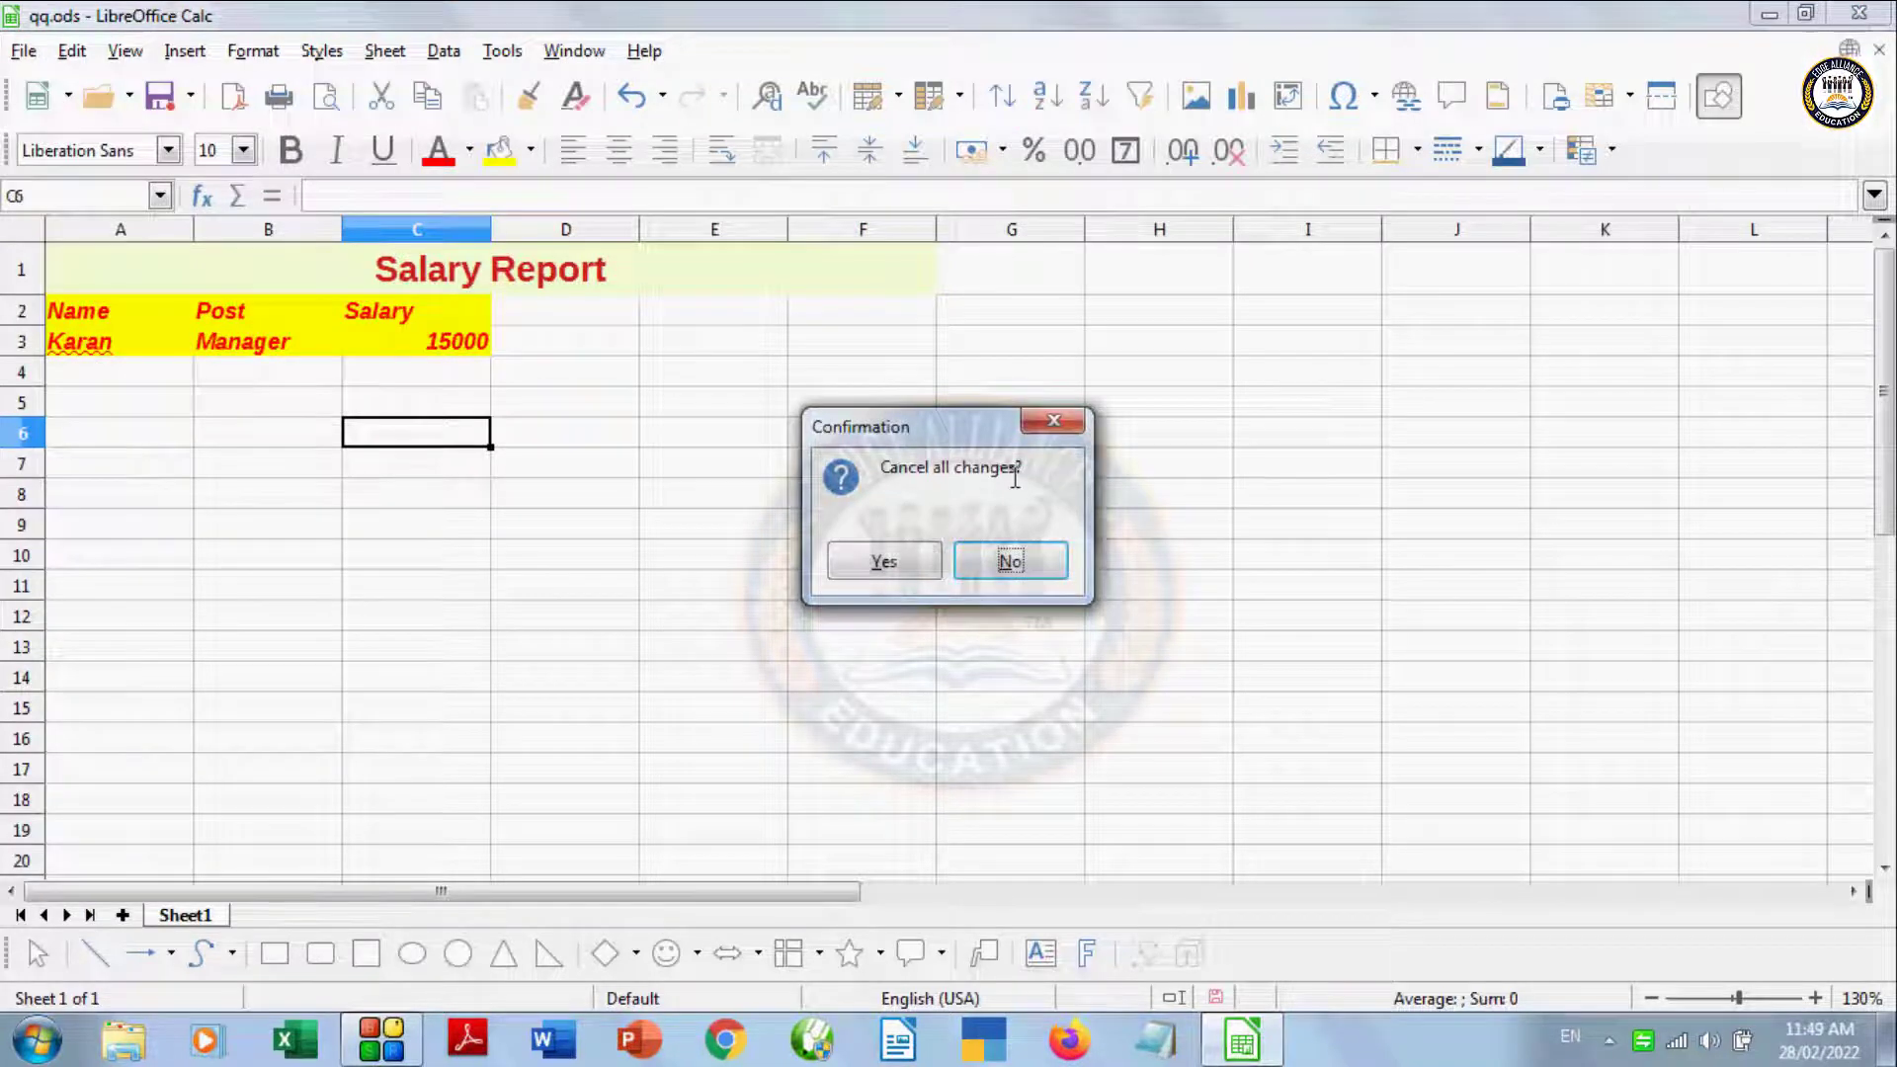
left_click(931, 573)
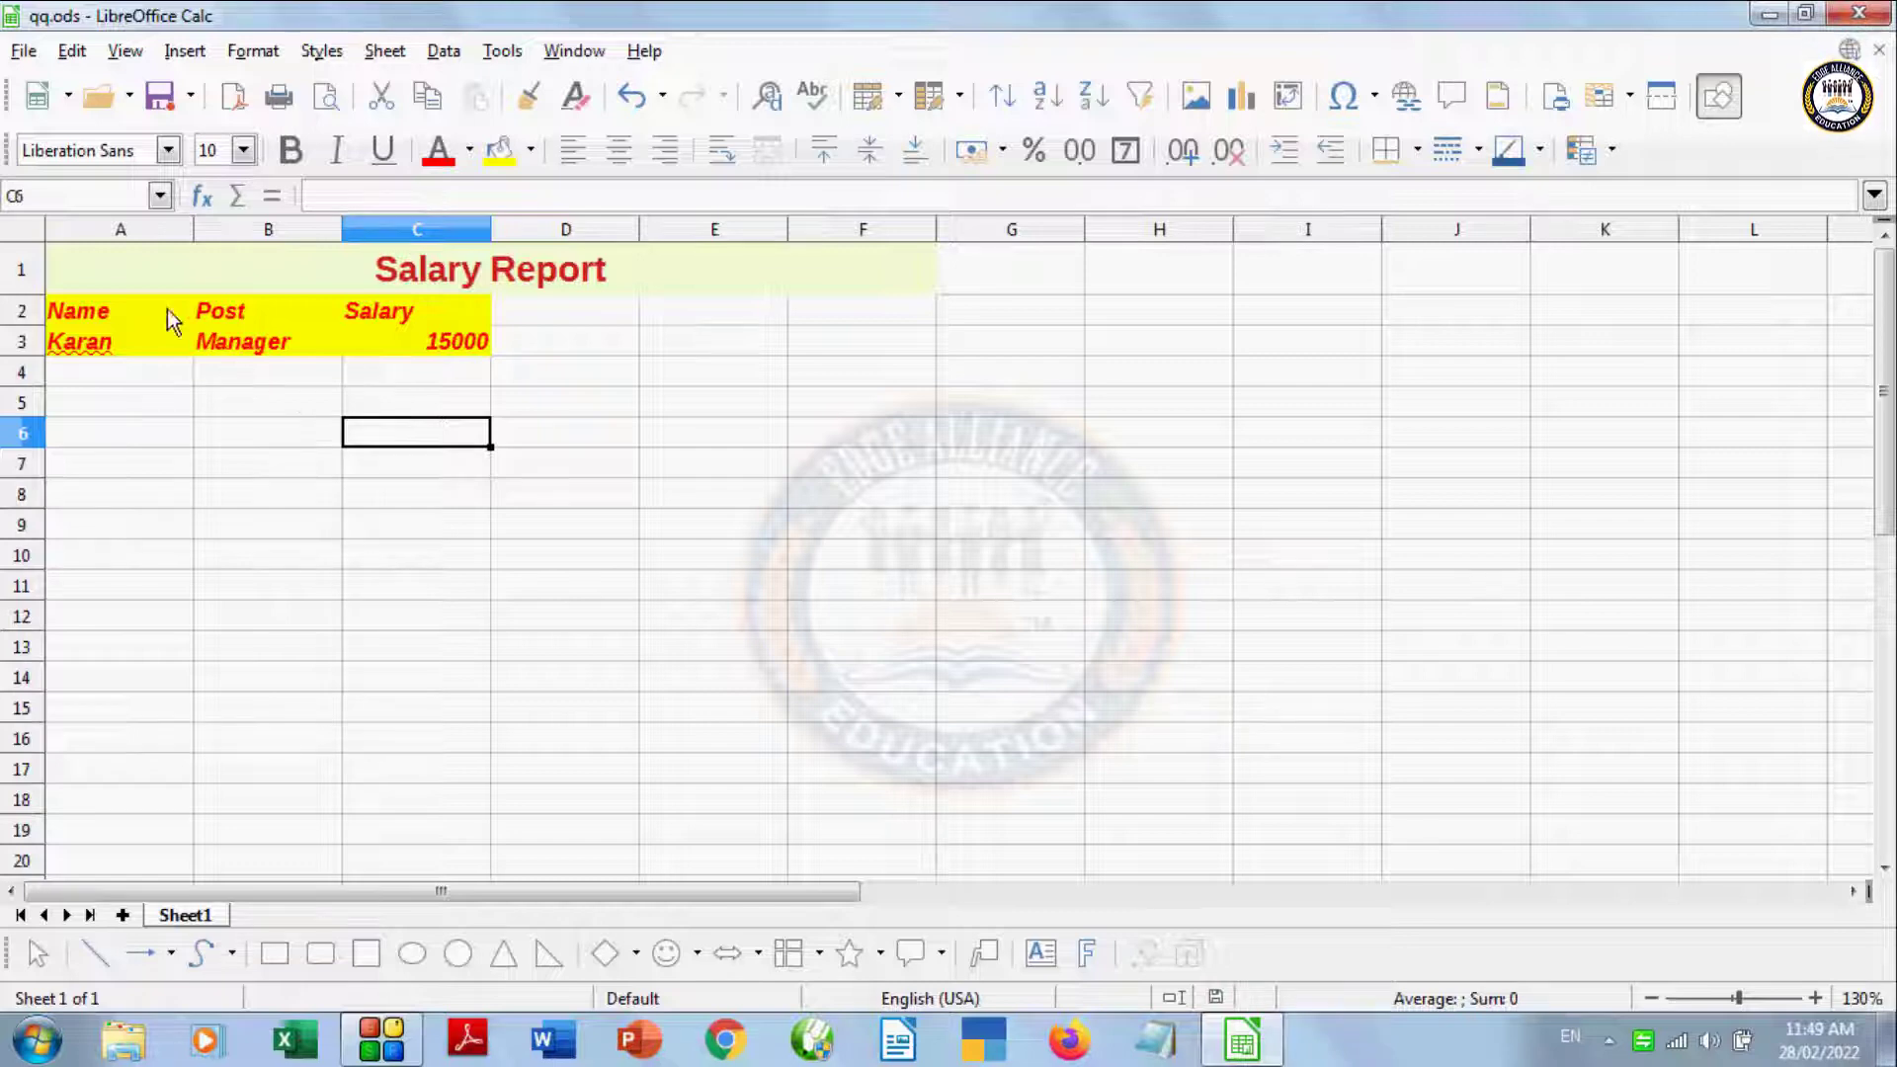
left_click(280, 471)
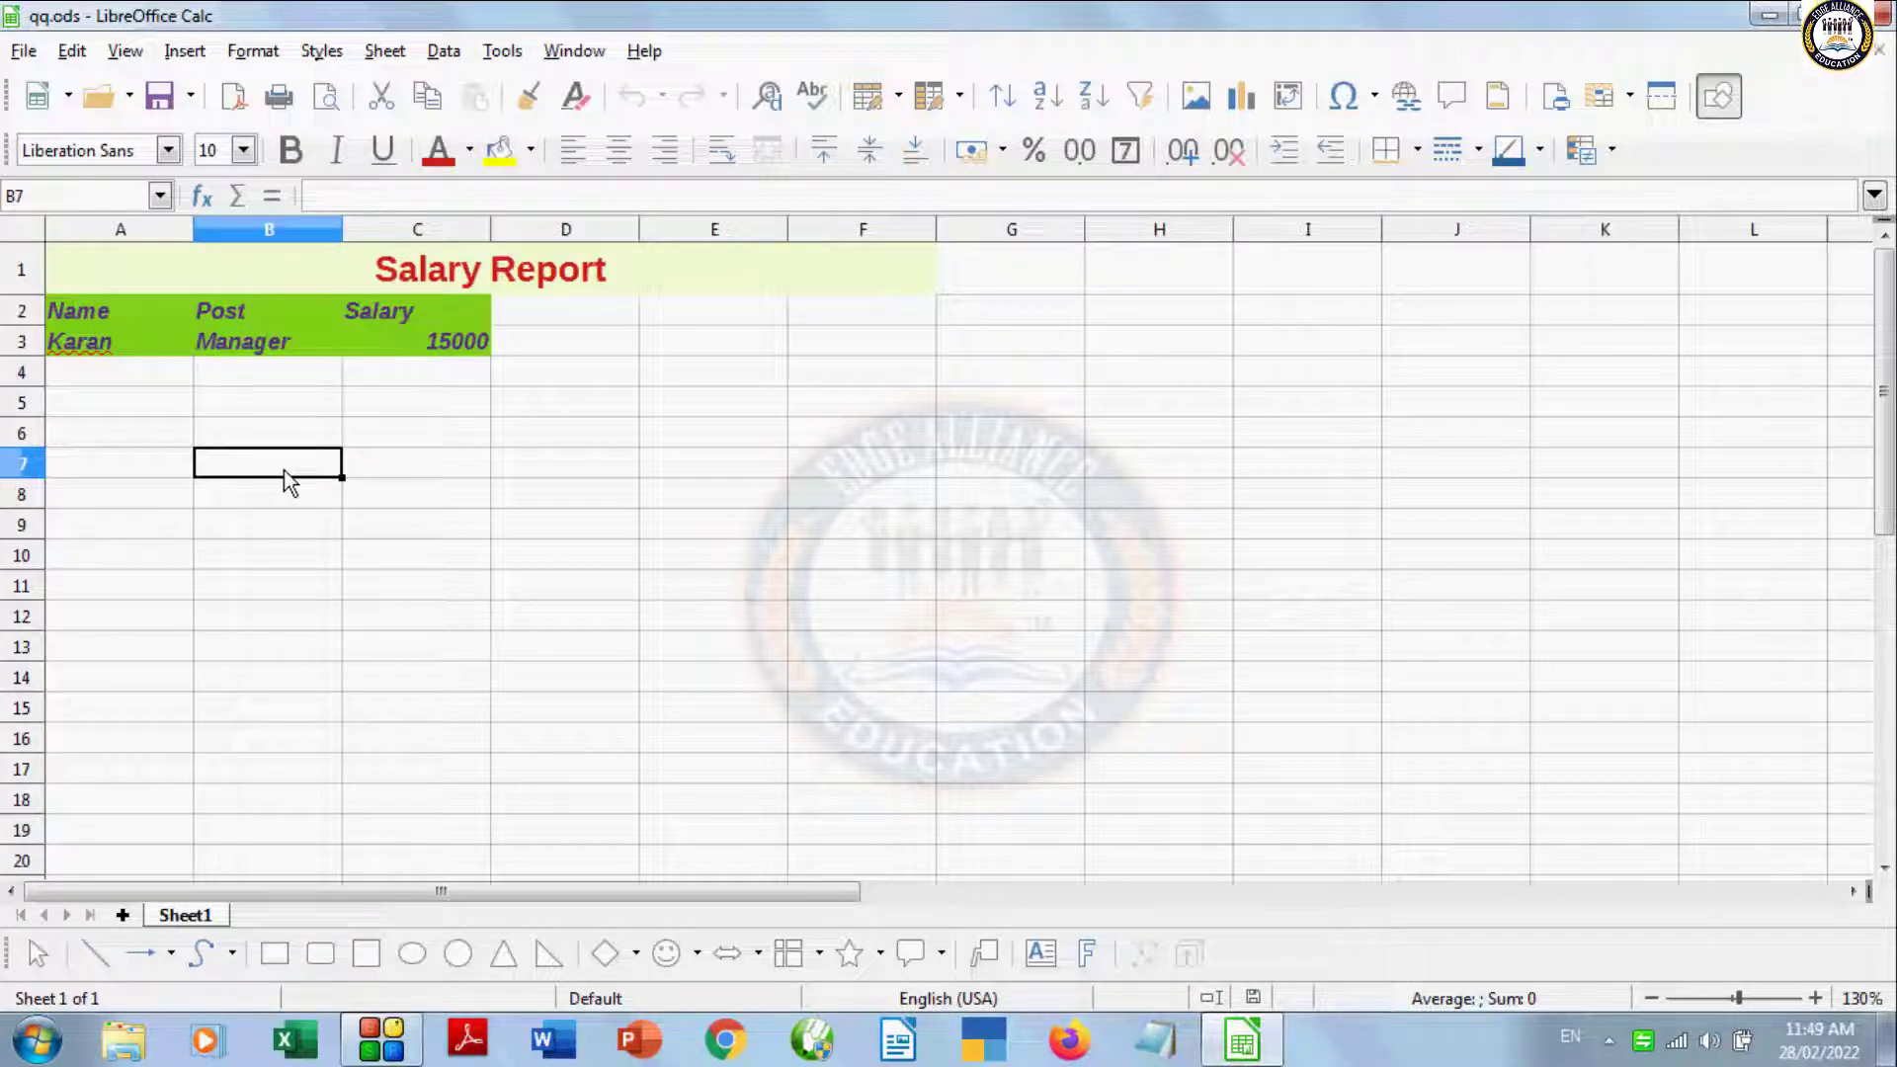
left_click(24, 51)
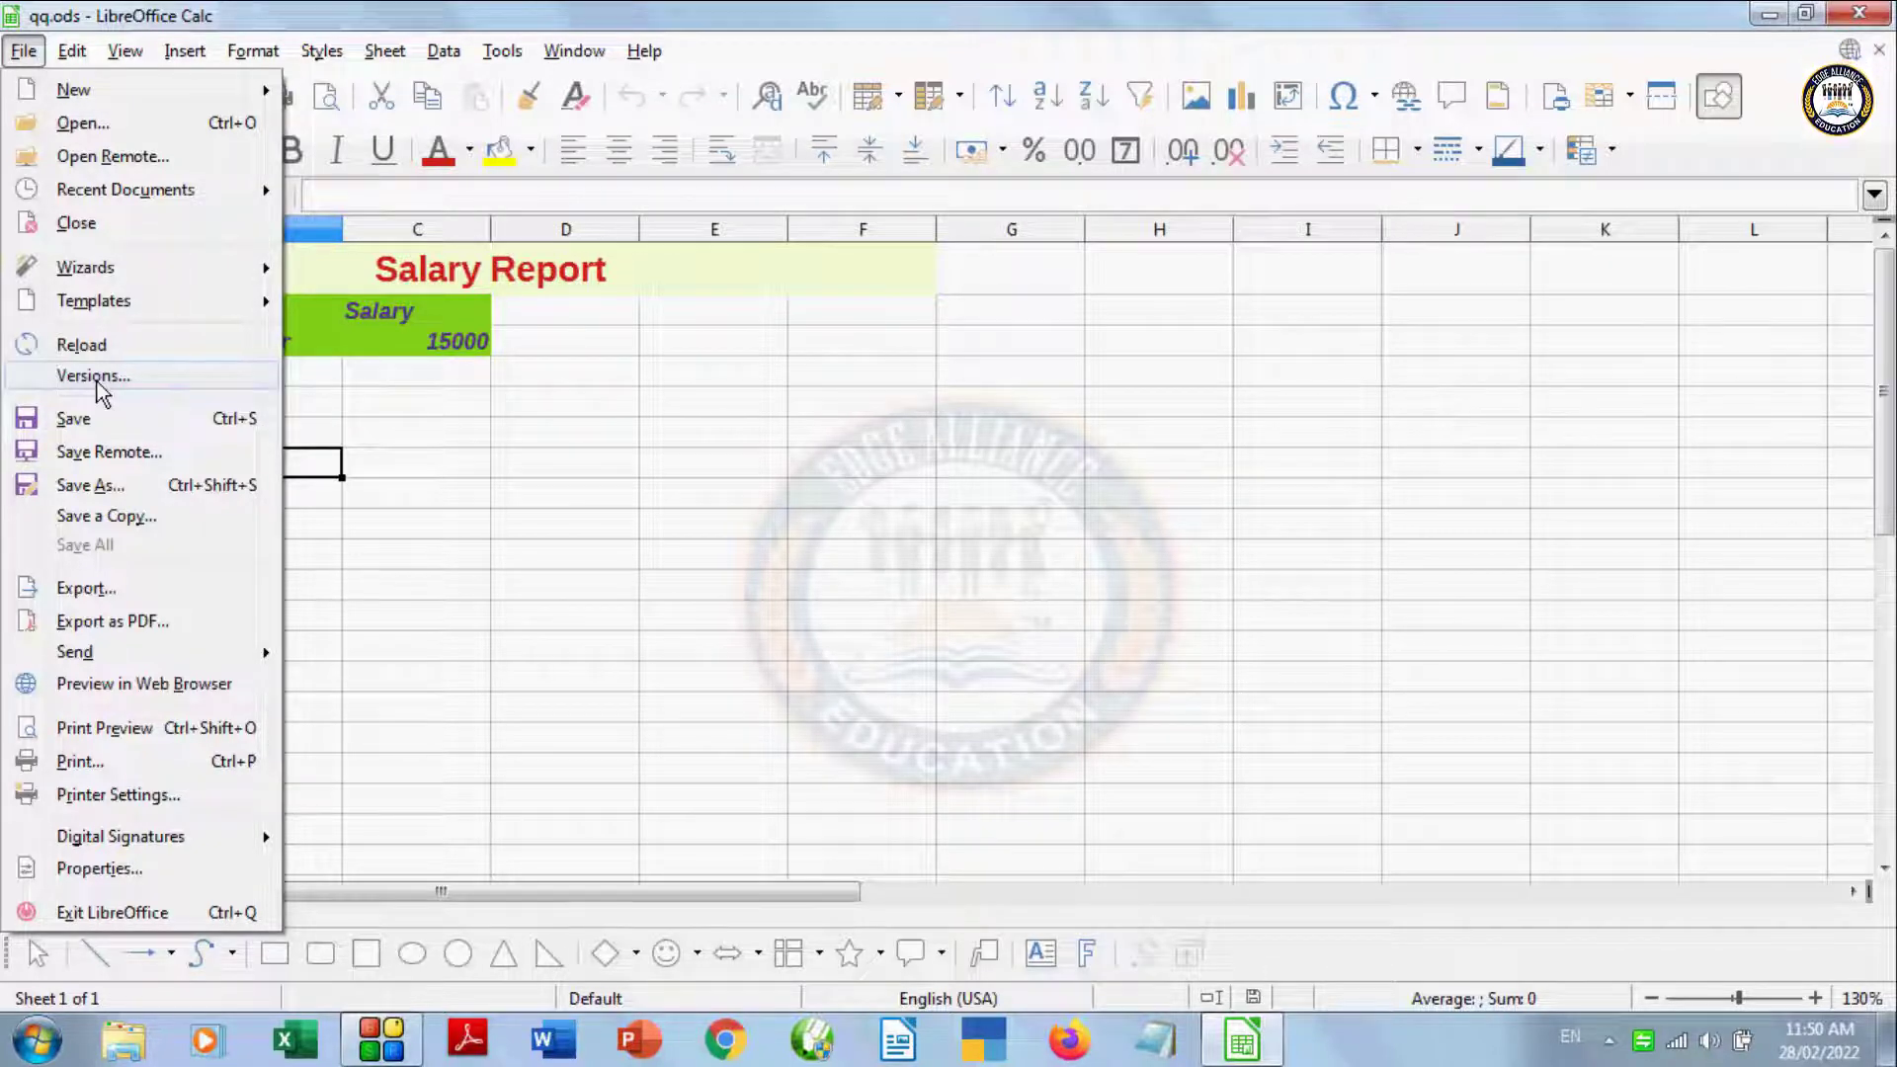
Step: Save a new document version with the comment 'First'
left_click(97, 382)
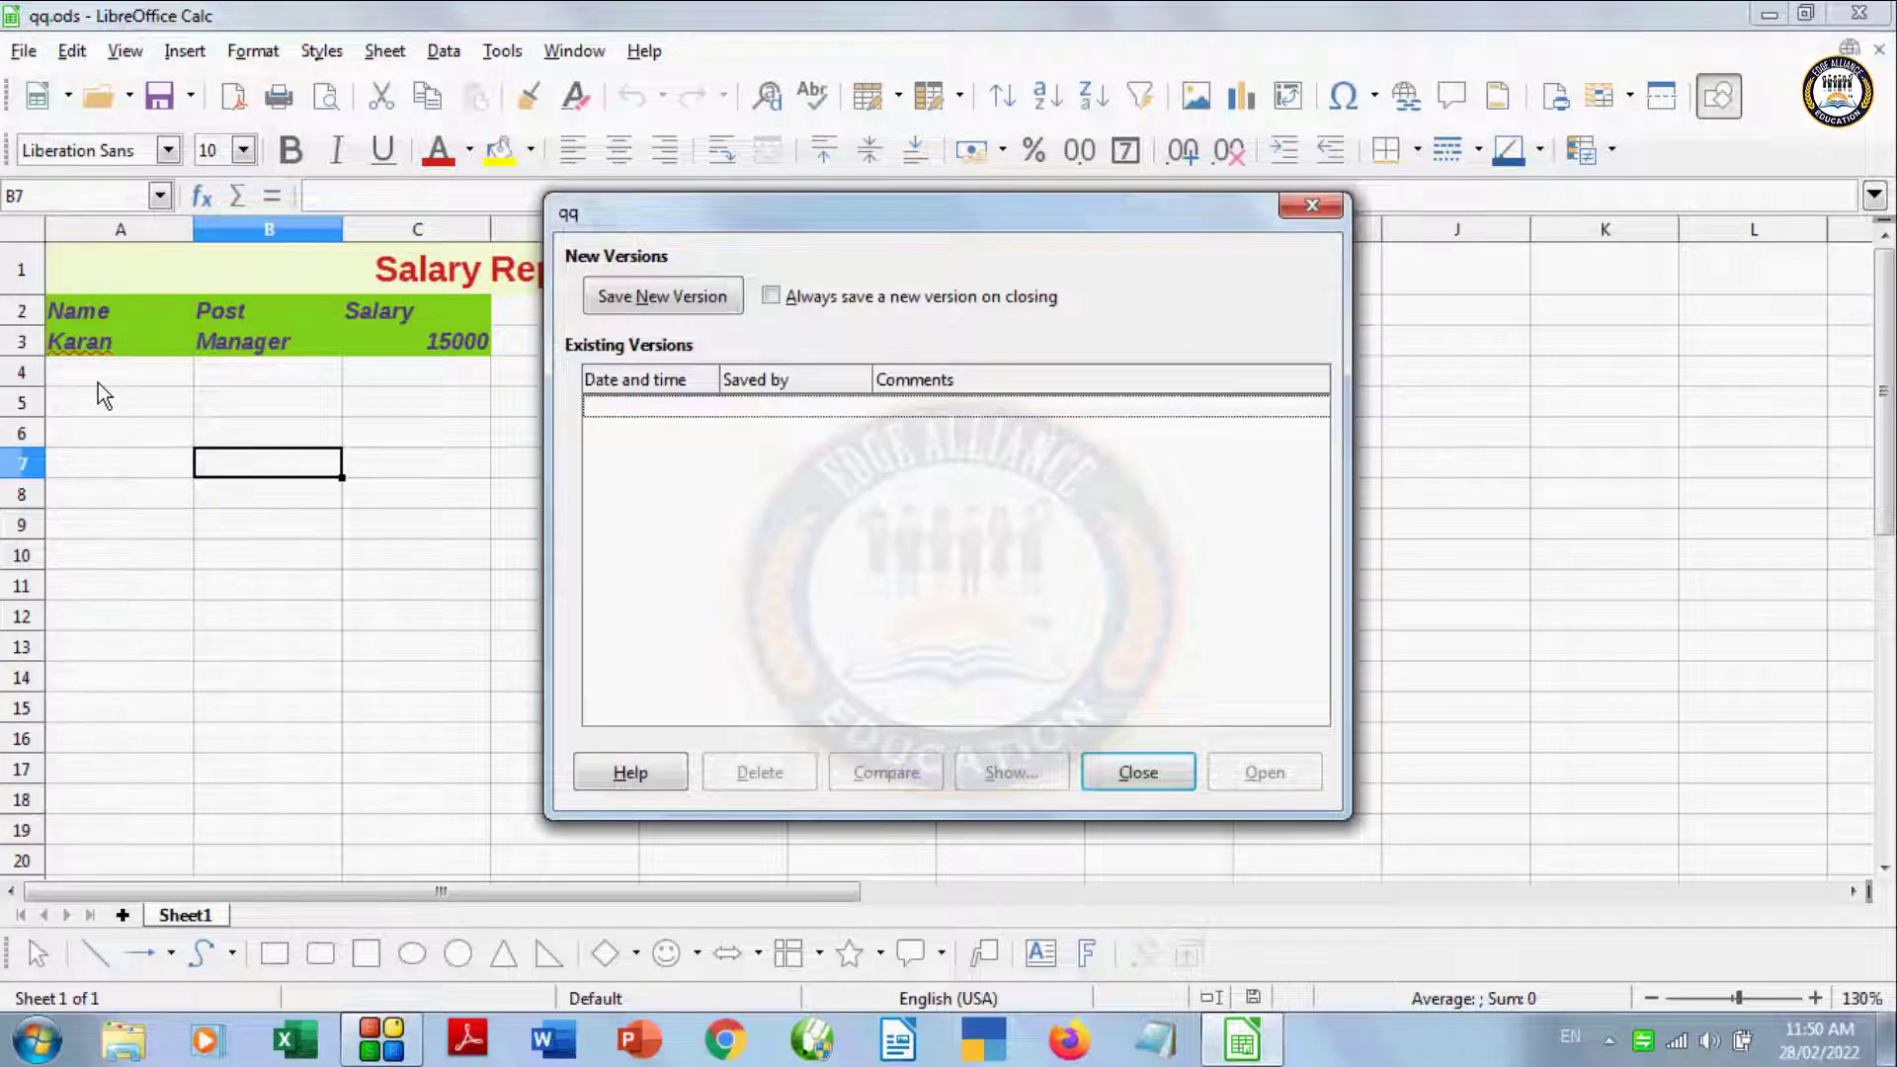
left_click(635, 302)
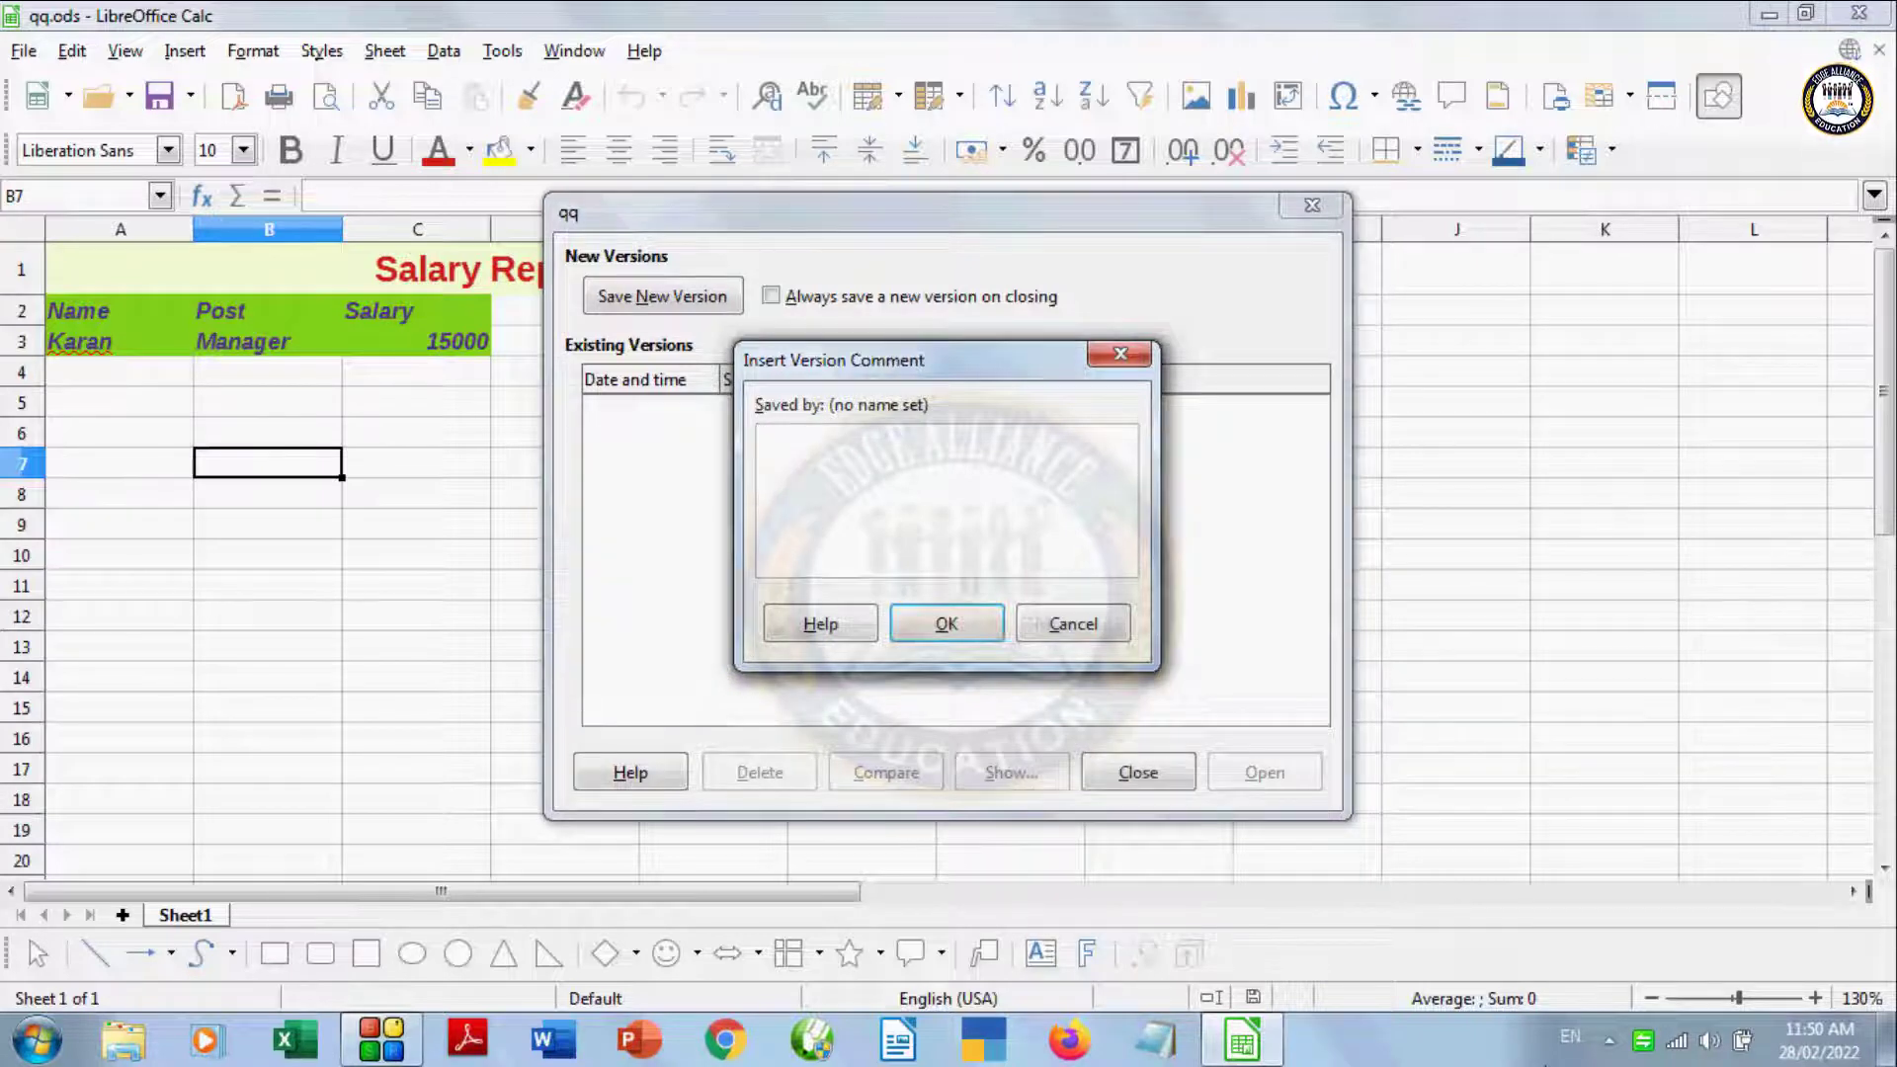
type("First")
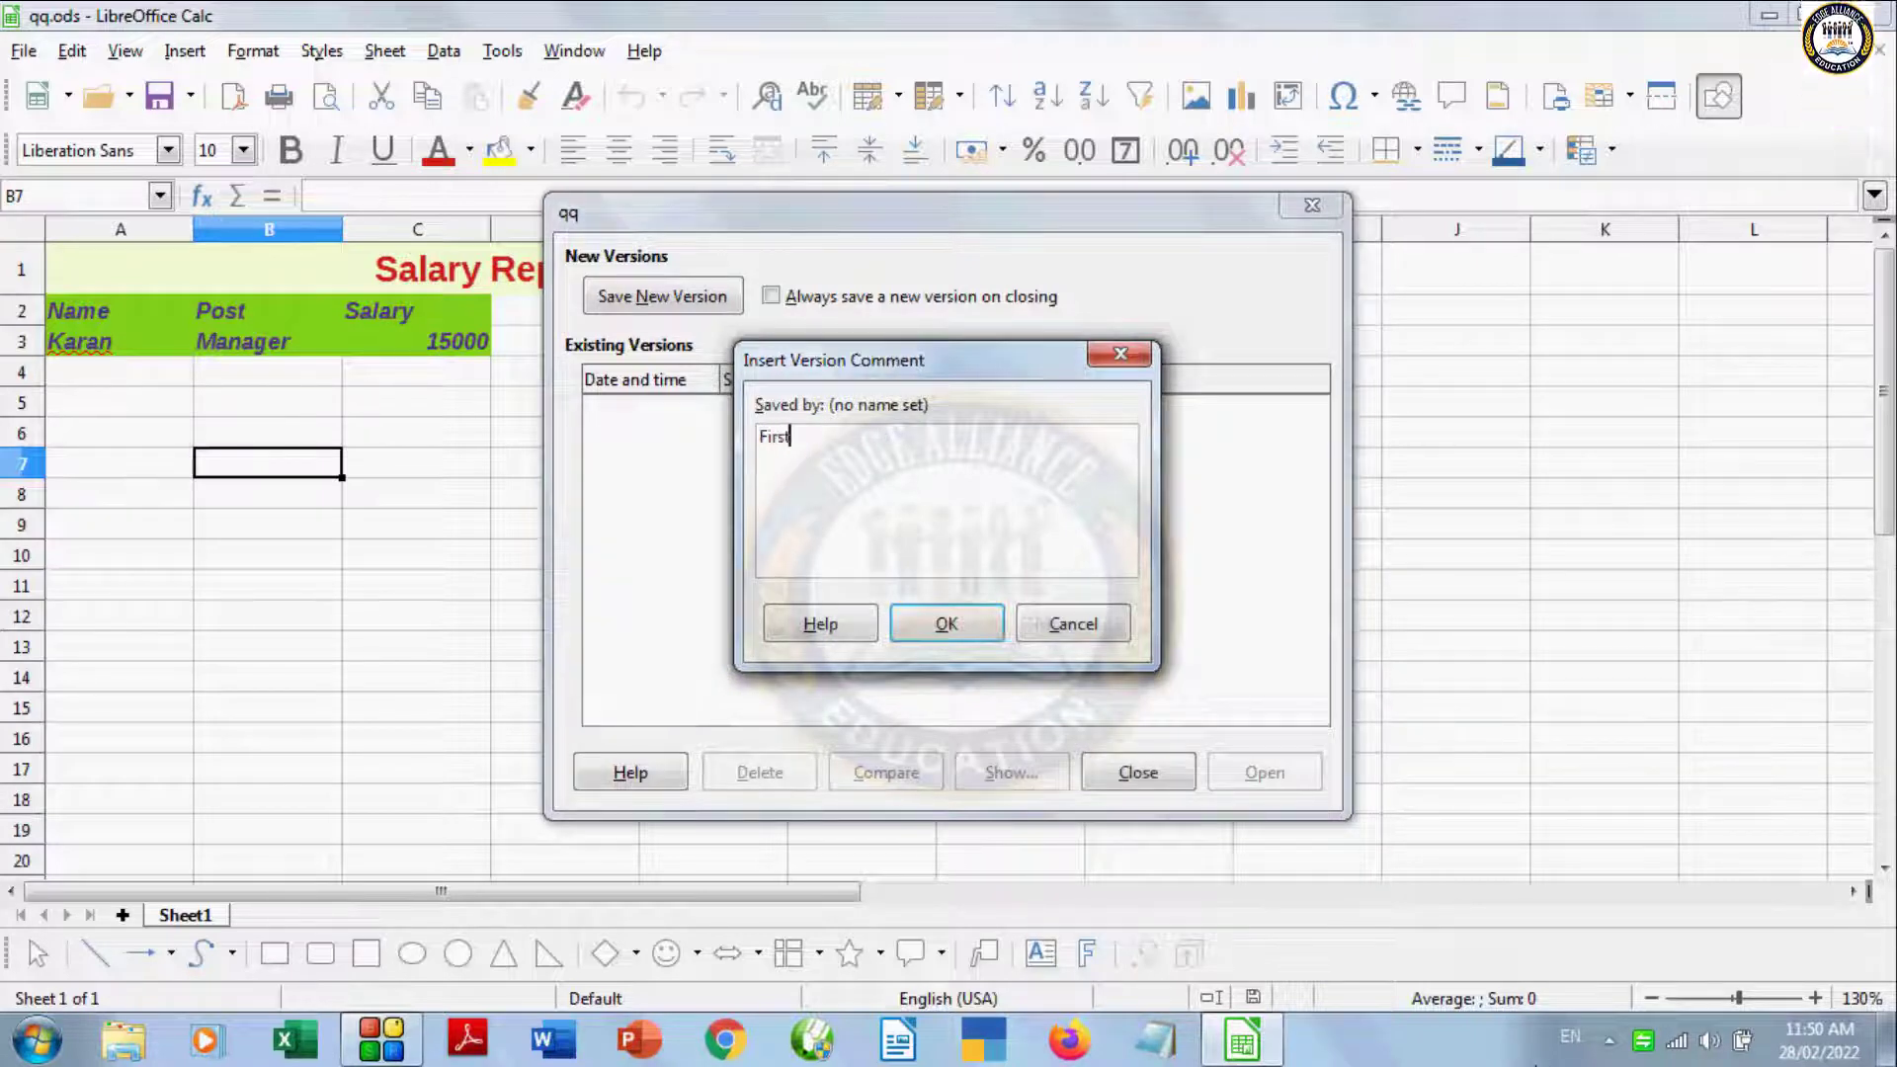
left_click(934, 637)
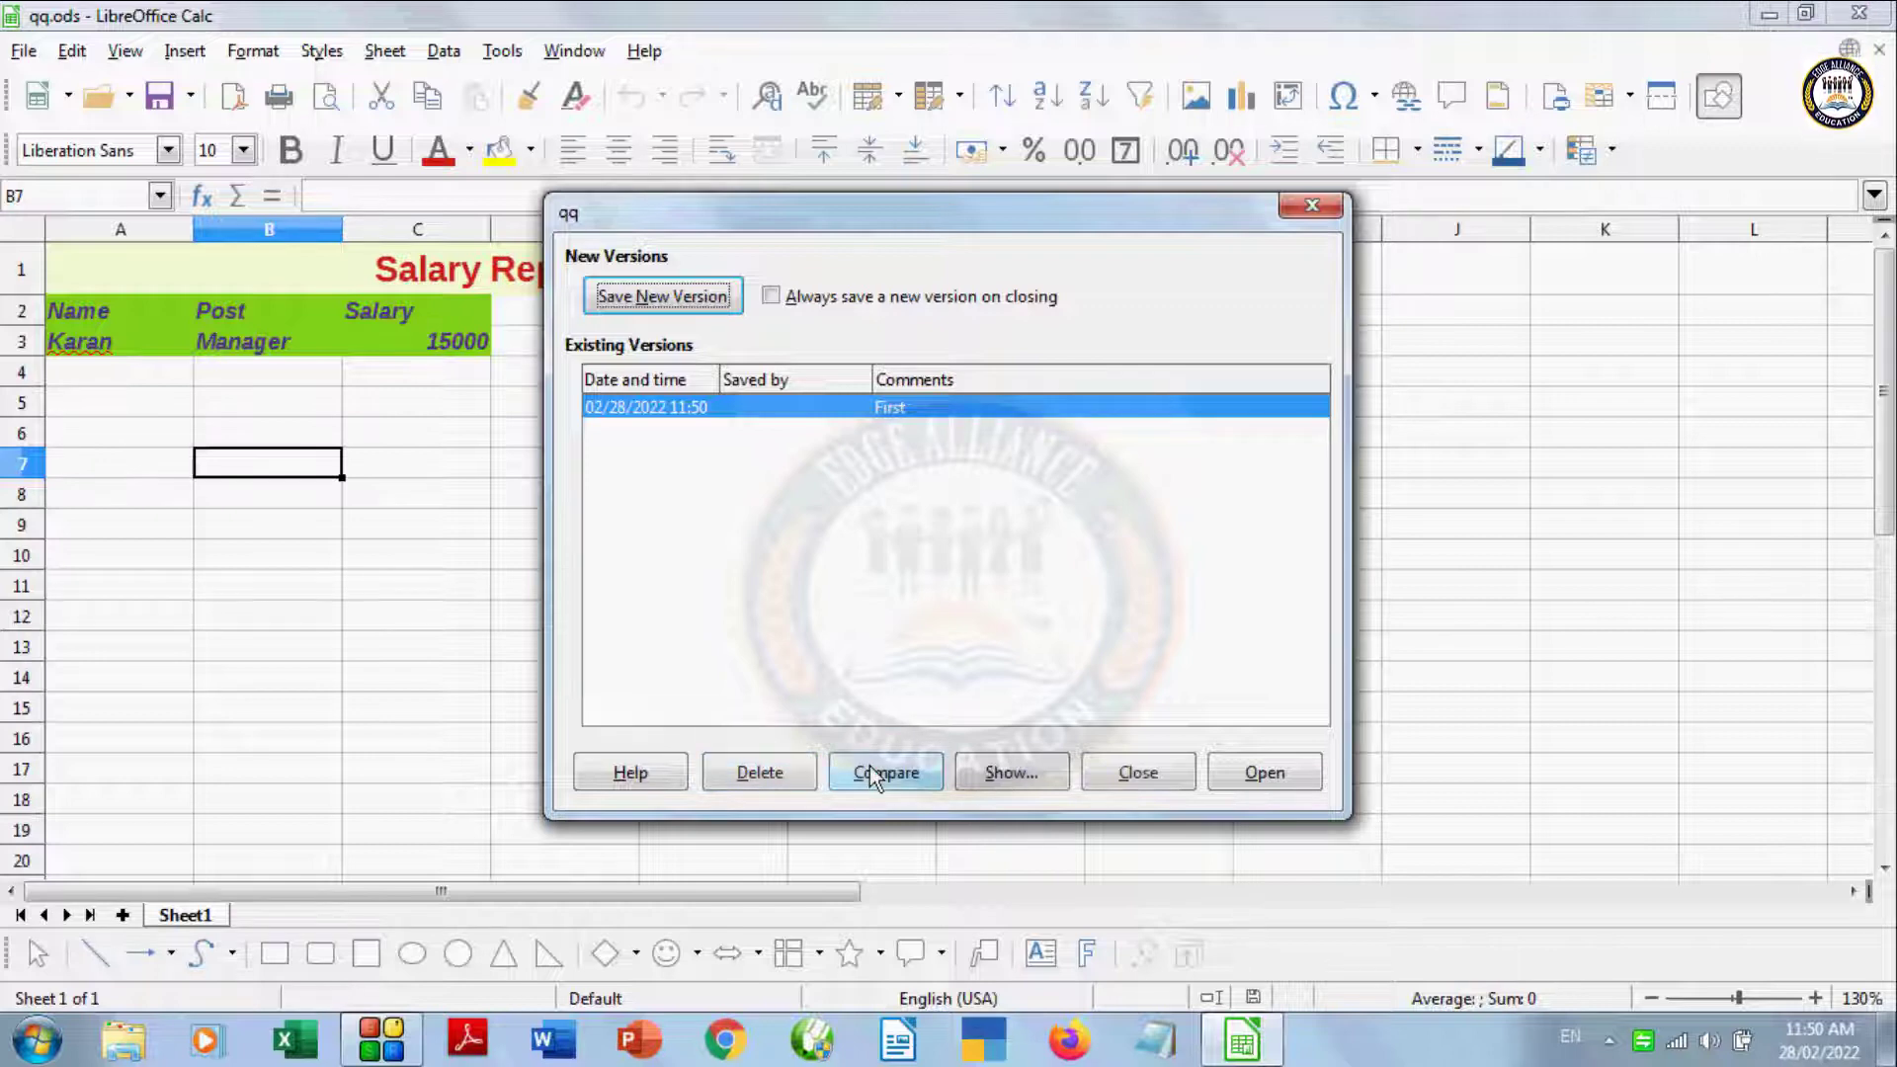
Step: View the comment of version 'First' and open that saved version
left_click(1055, 781)
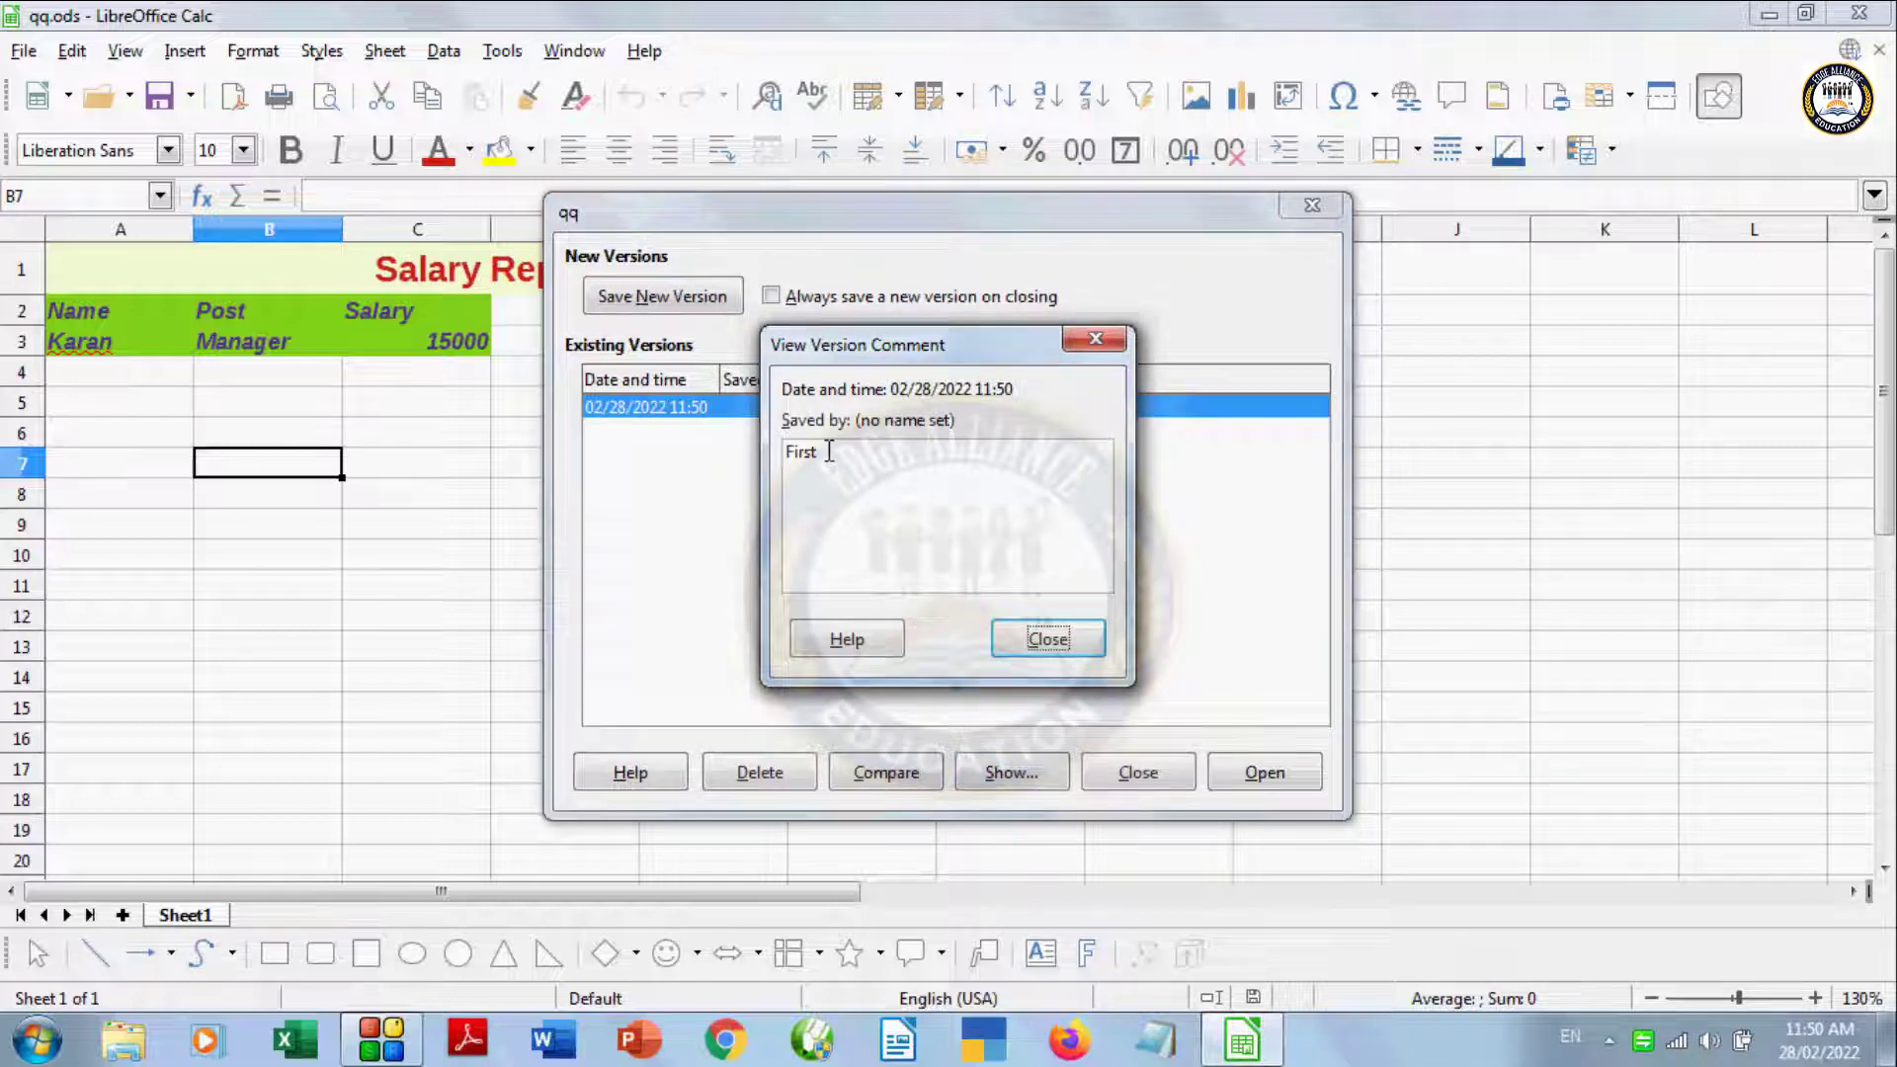
left_click(1047, 640)
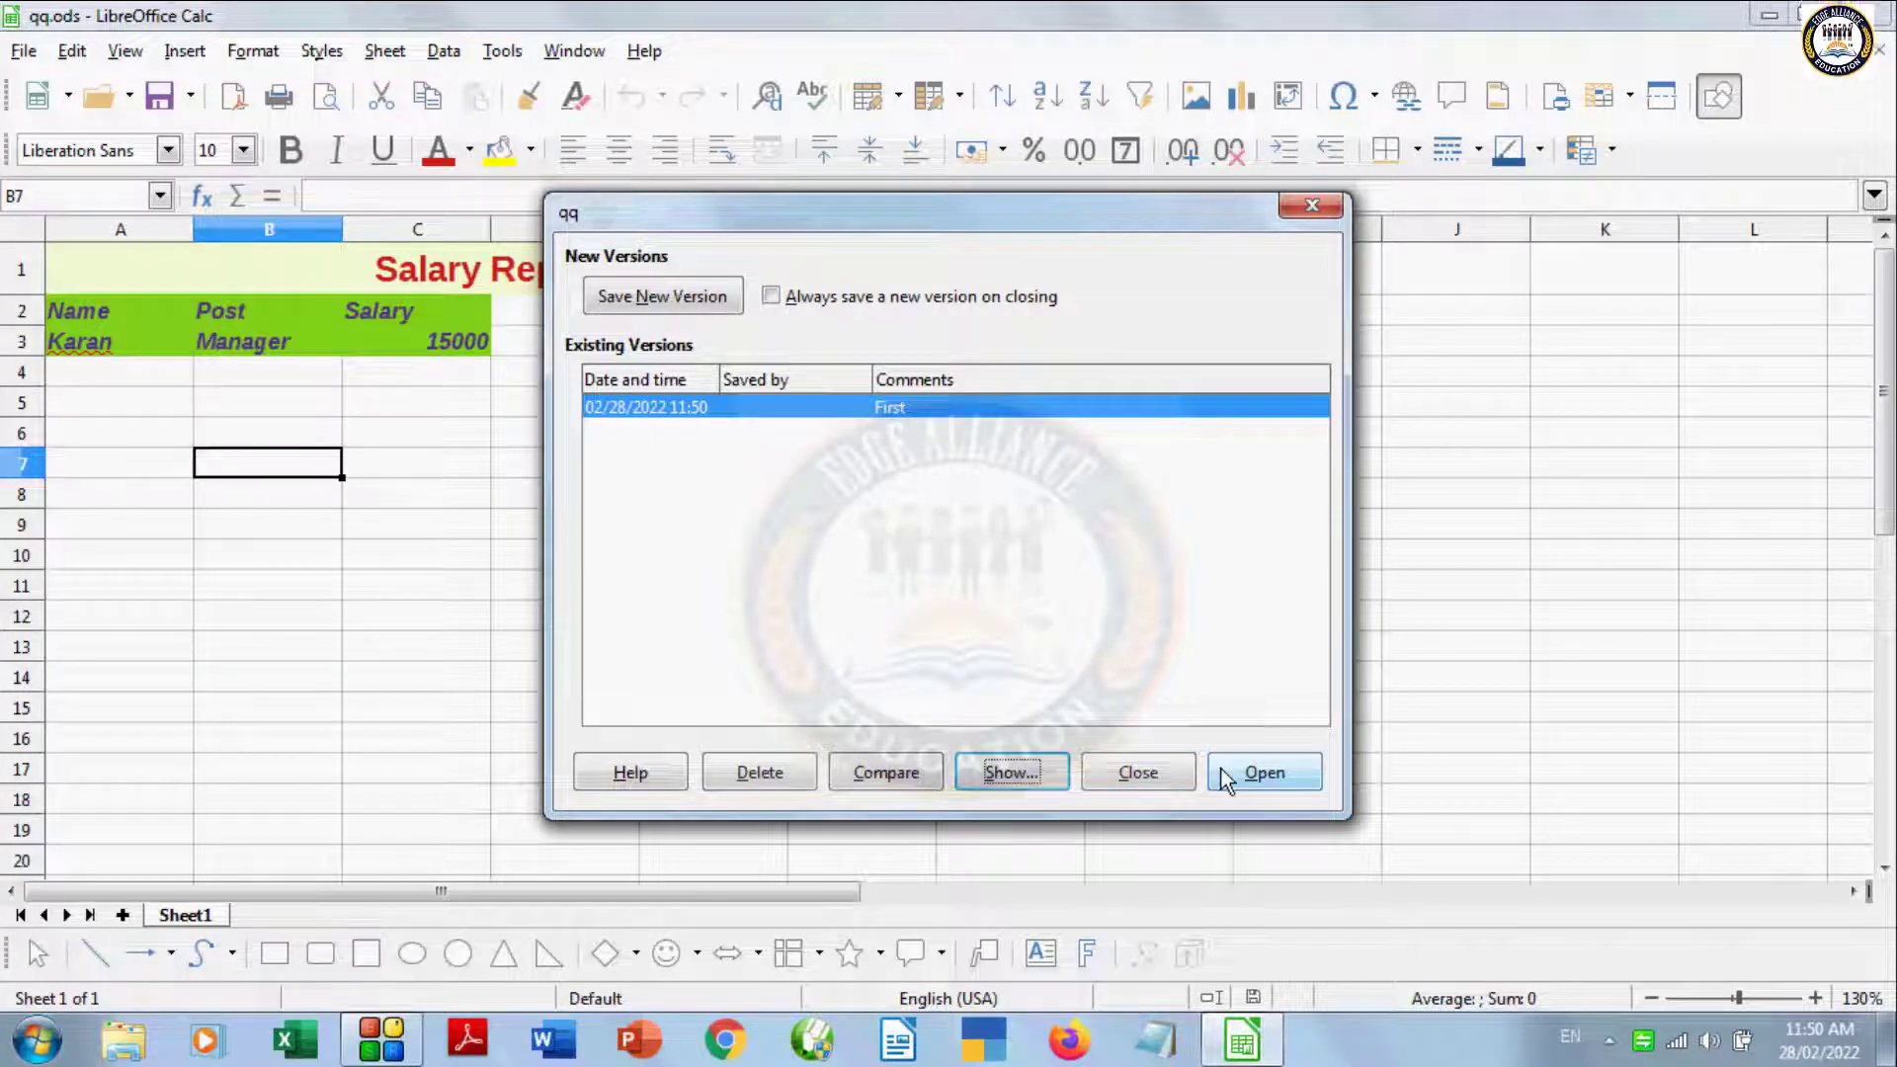
left_click(1247, 772)
double_click(583, 464)
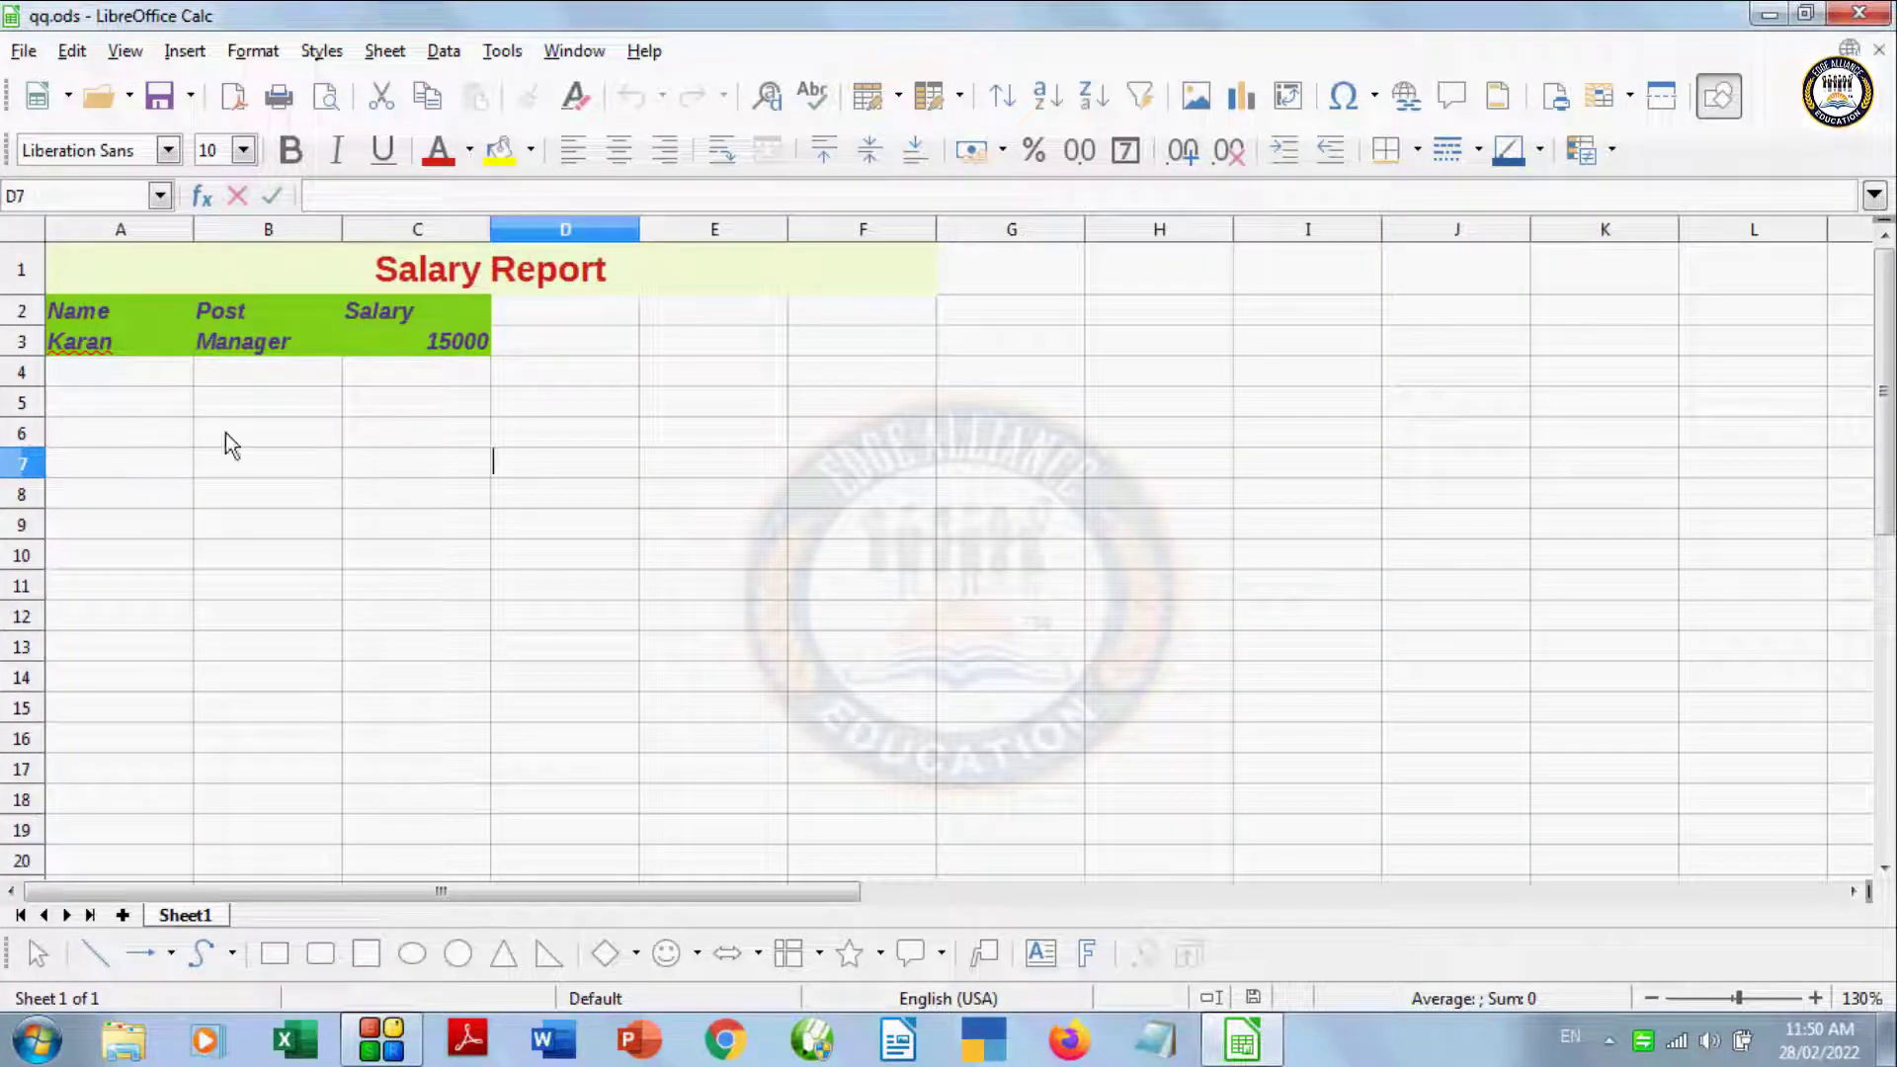
left_click(232, 492)
left_click(24, 51)
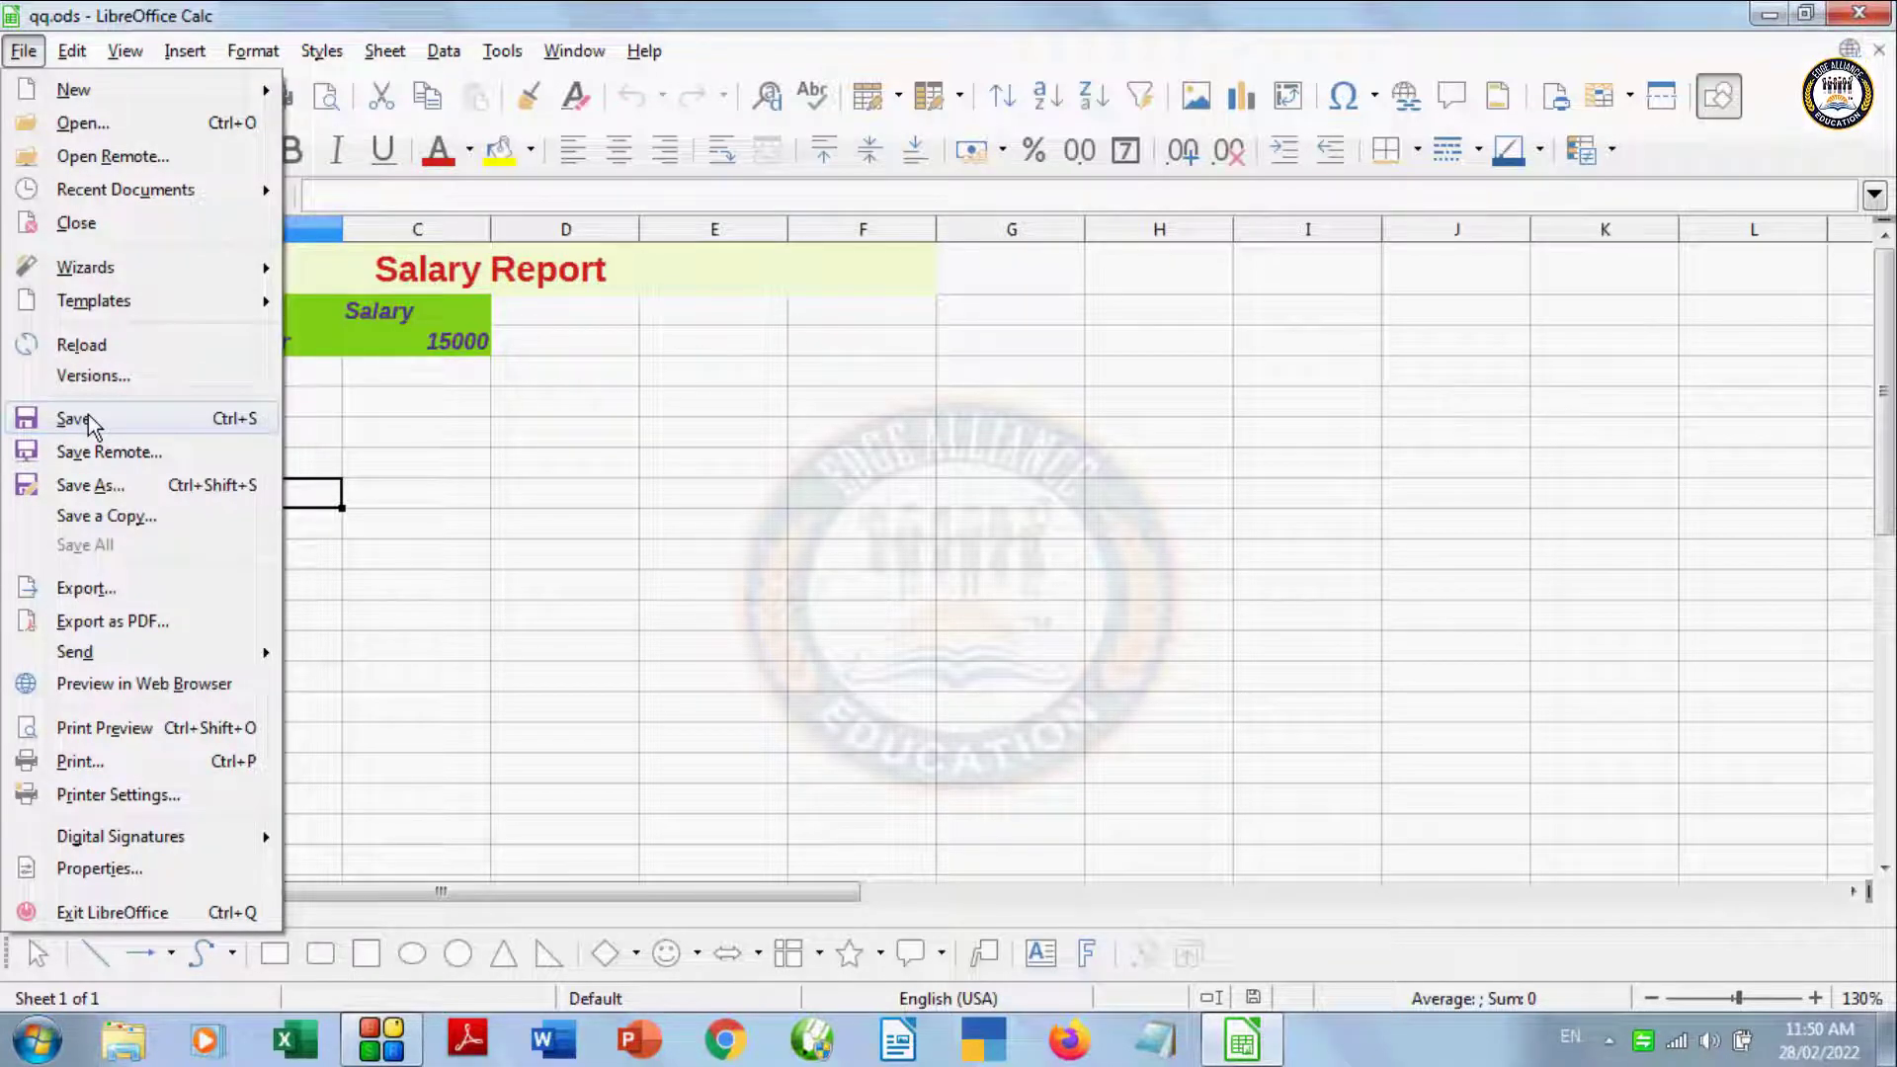
Step: Colour the A2:C3 table text Dark Magenta 1
left_click(531, 511)
left_click(134, 301)
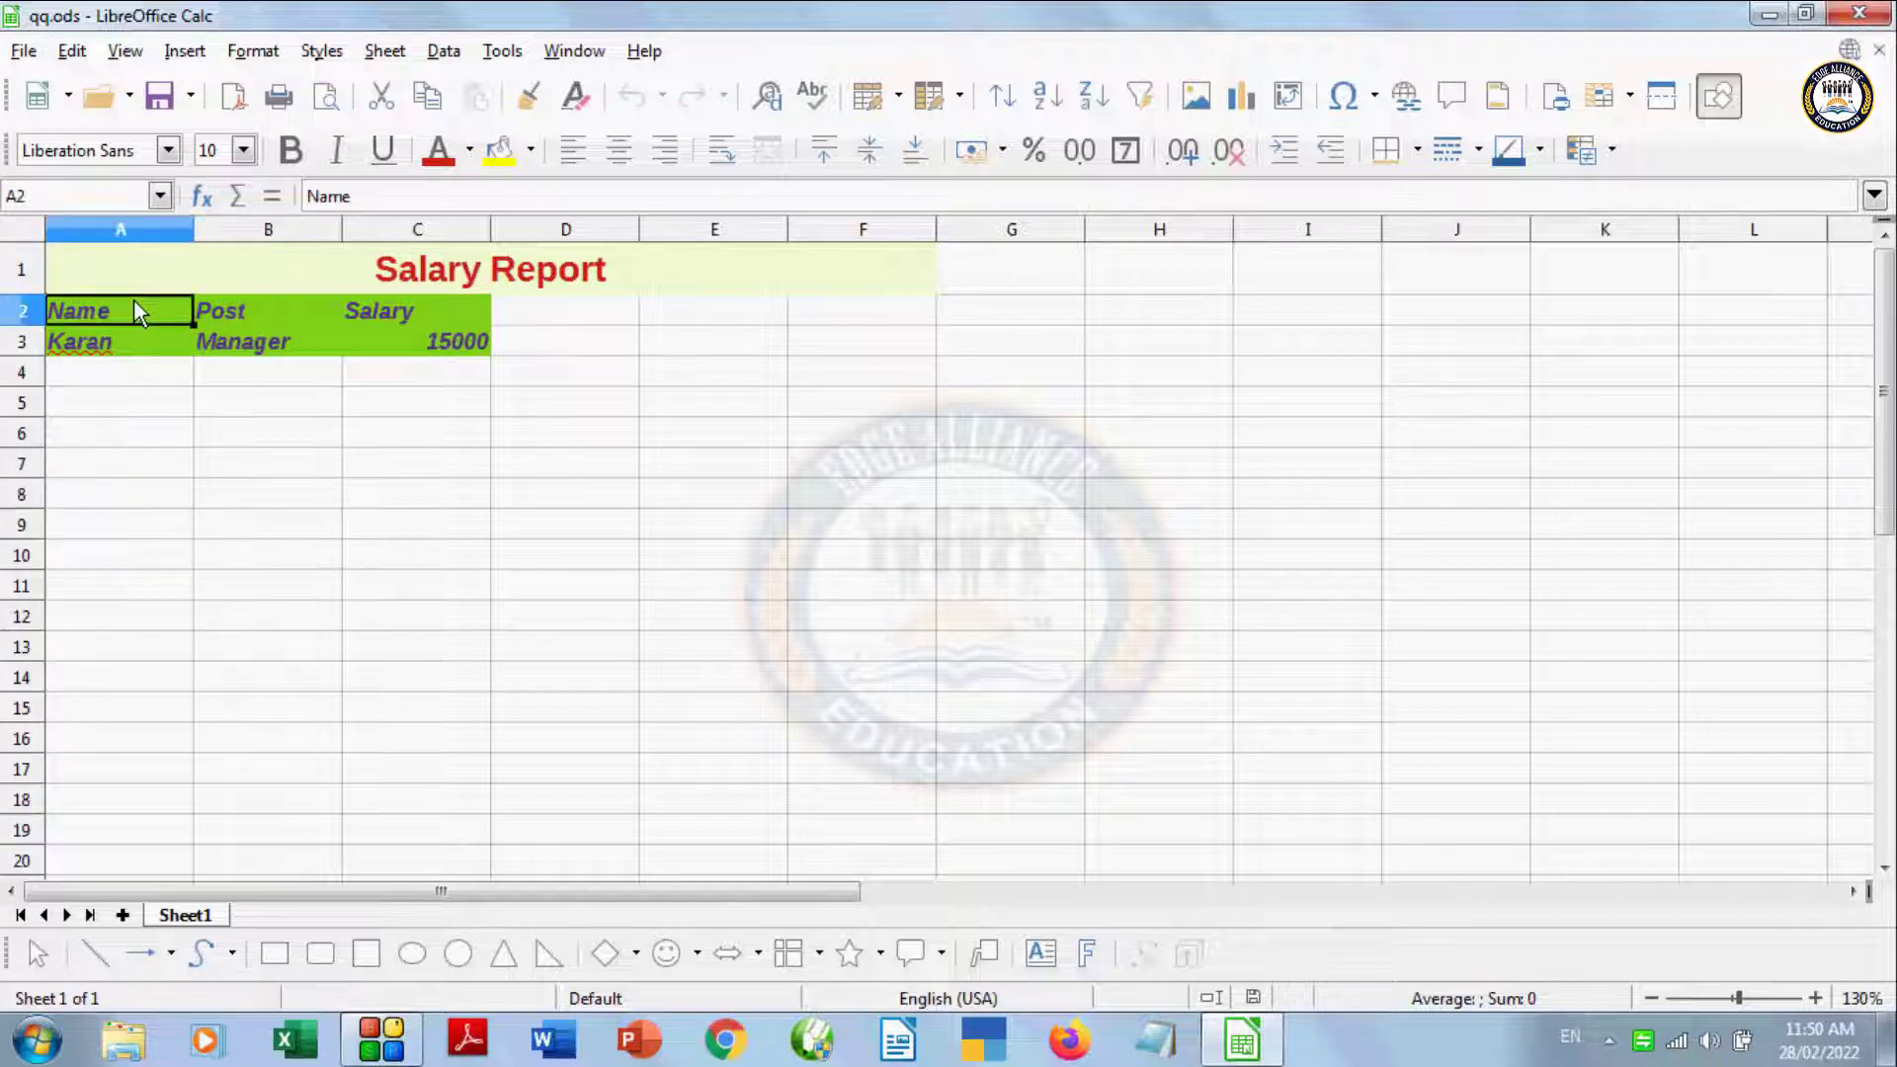
left_click_drag(136, 302, 437, 343)
left_click(469, 150)
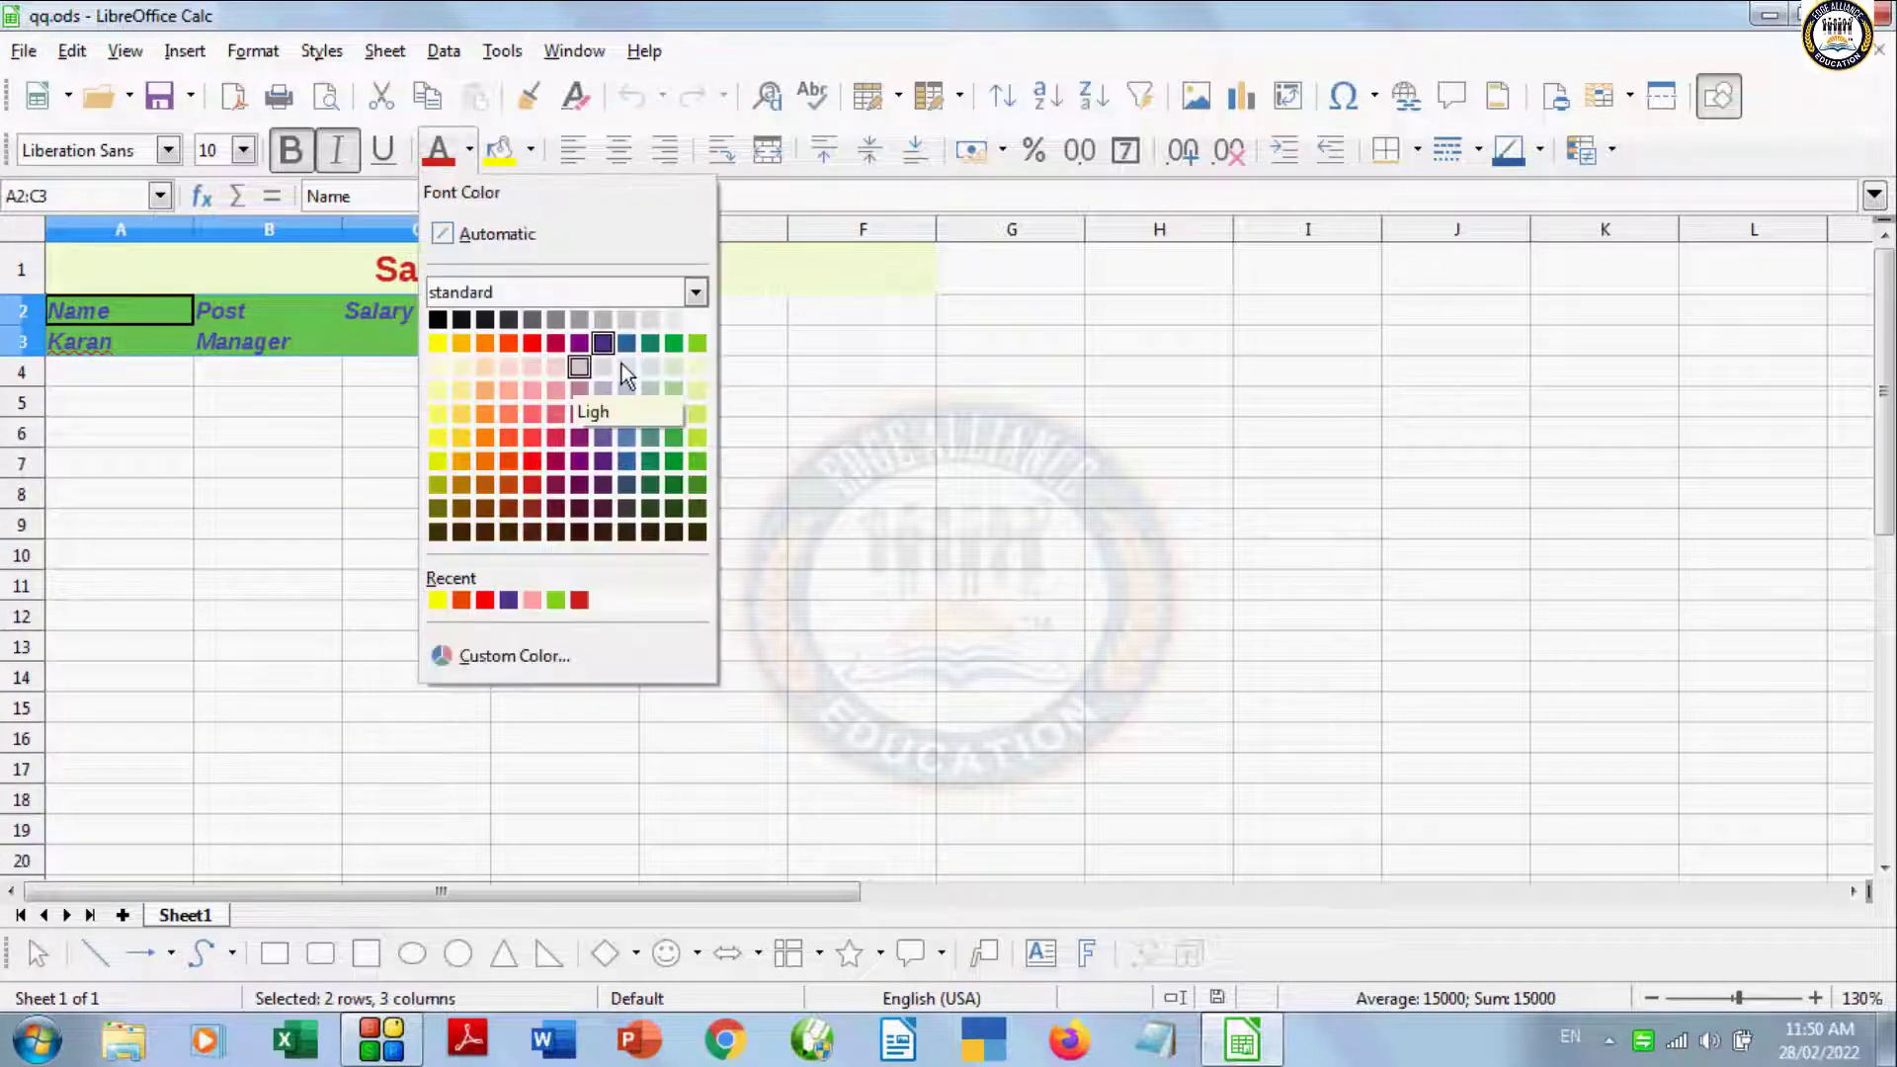
left_click(554, 461)
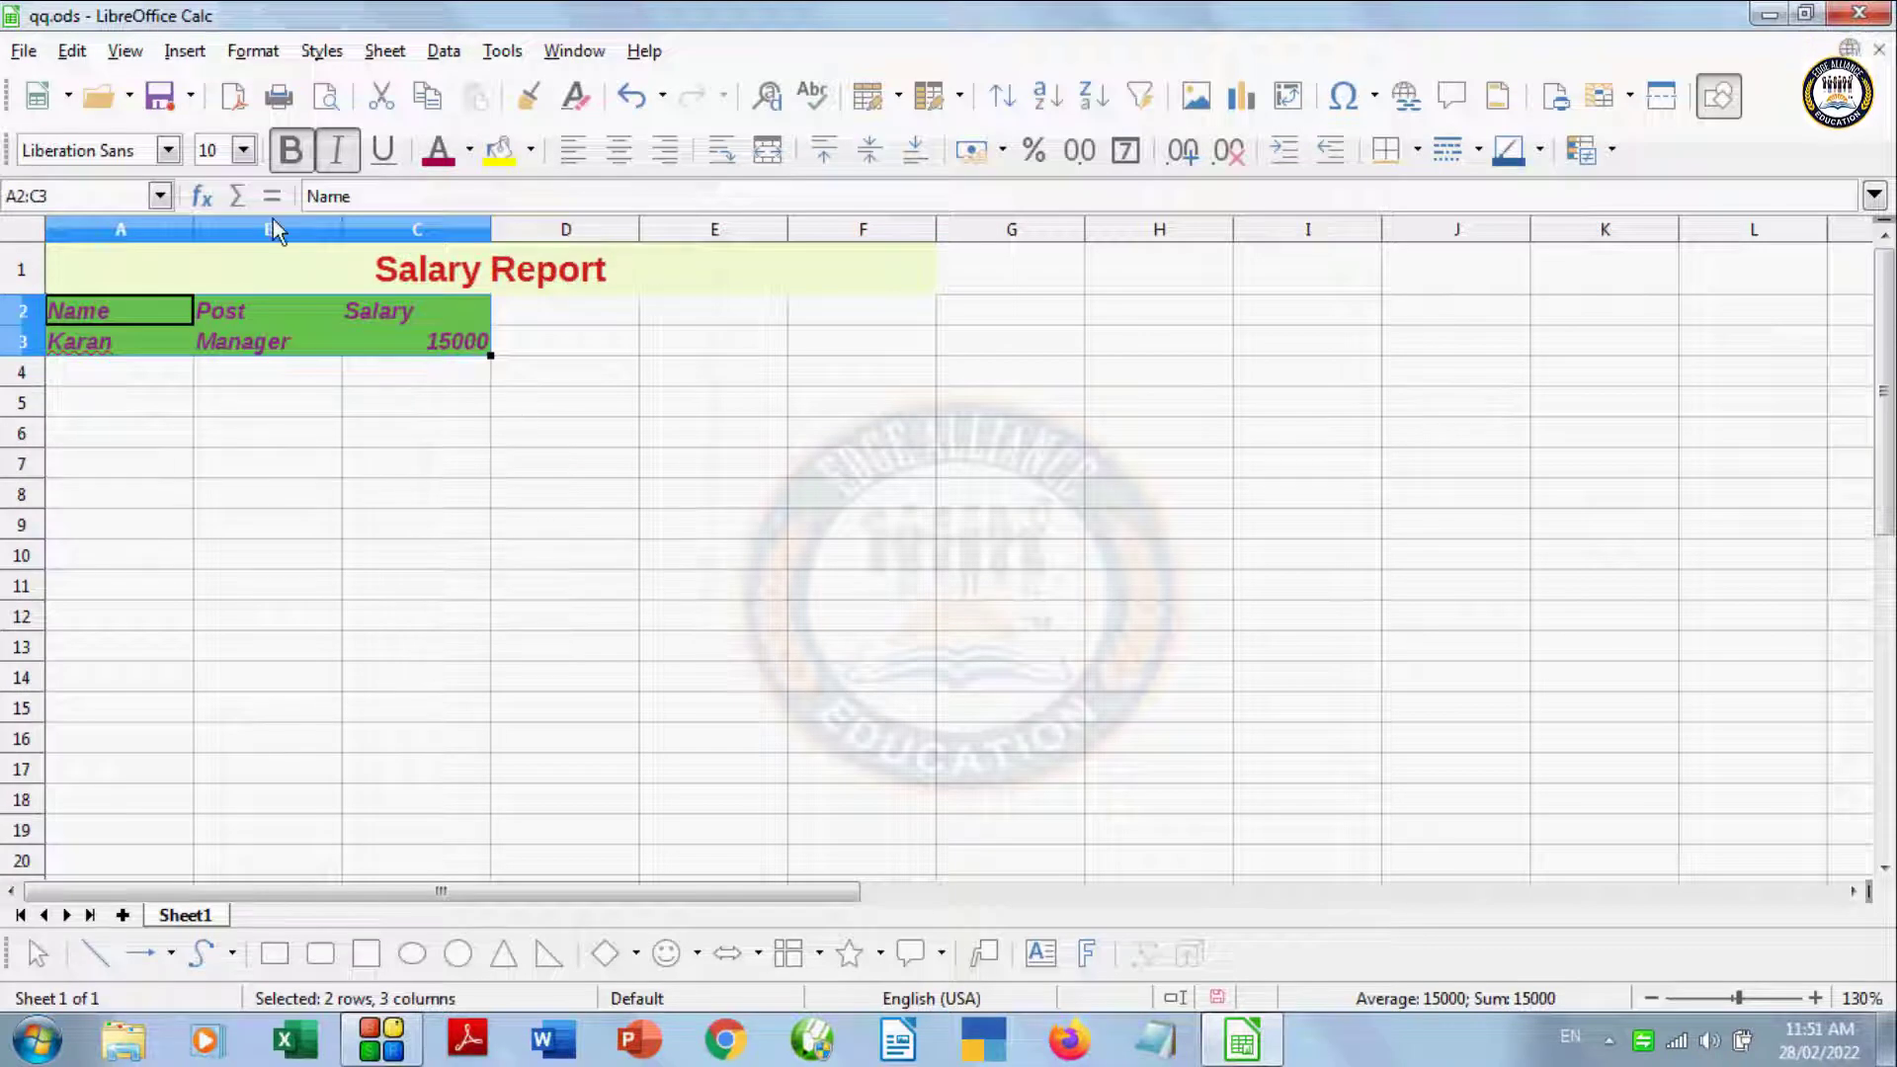
left_click(267, 524)
Step: Save qq.ods with the new text colour
left_click(24, 51)
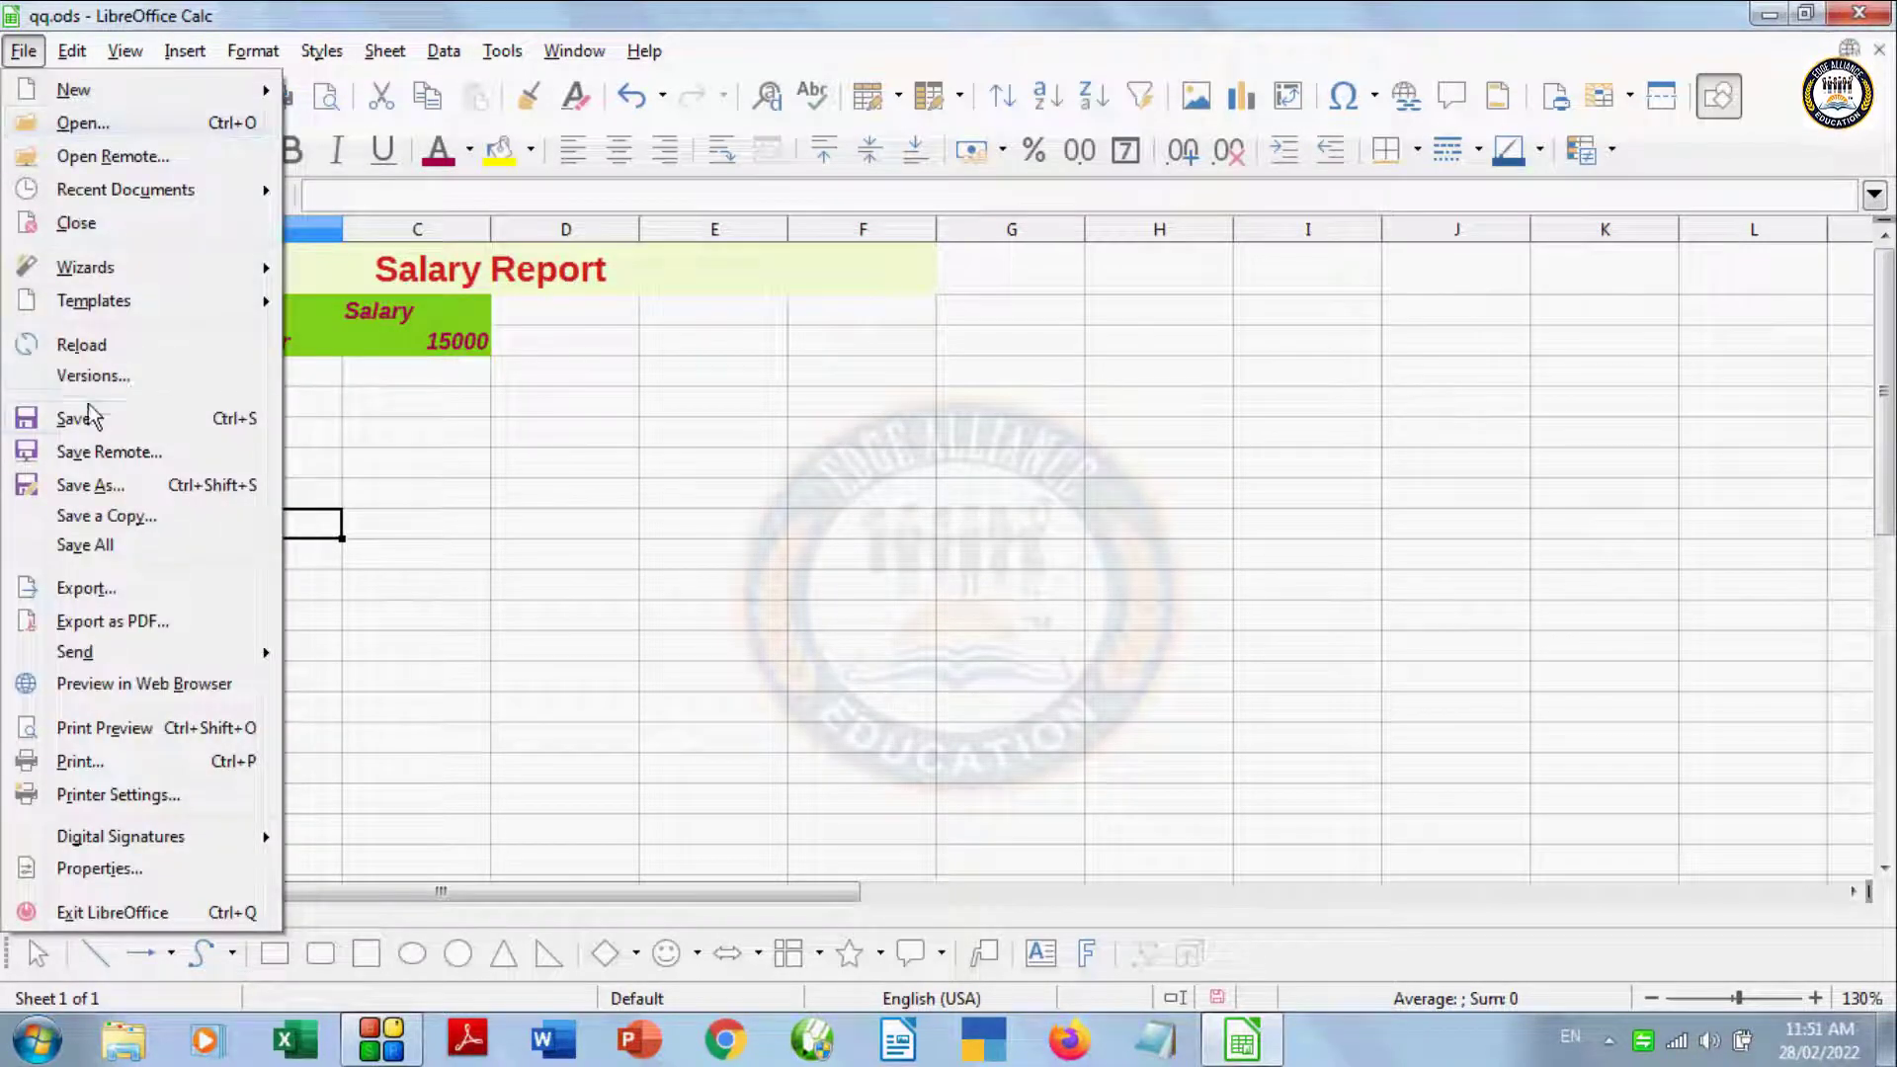
left_click(88, 416)
left_click(24, 50)
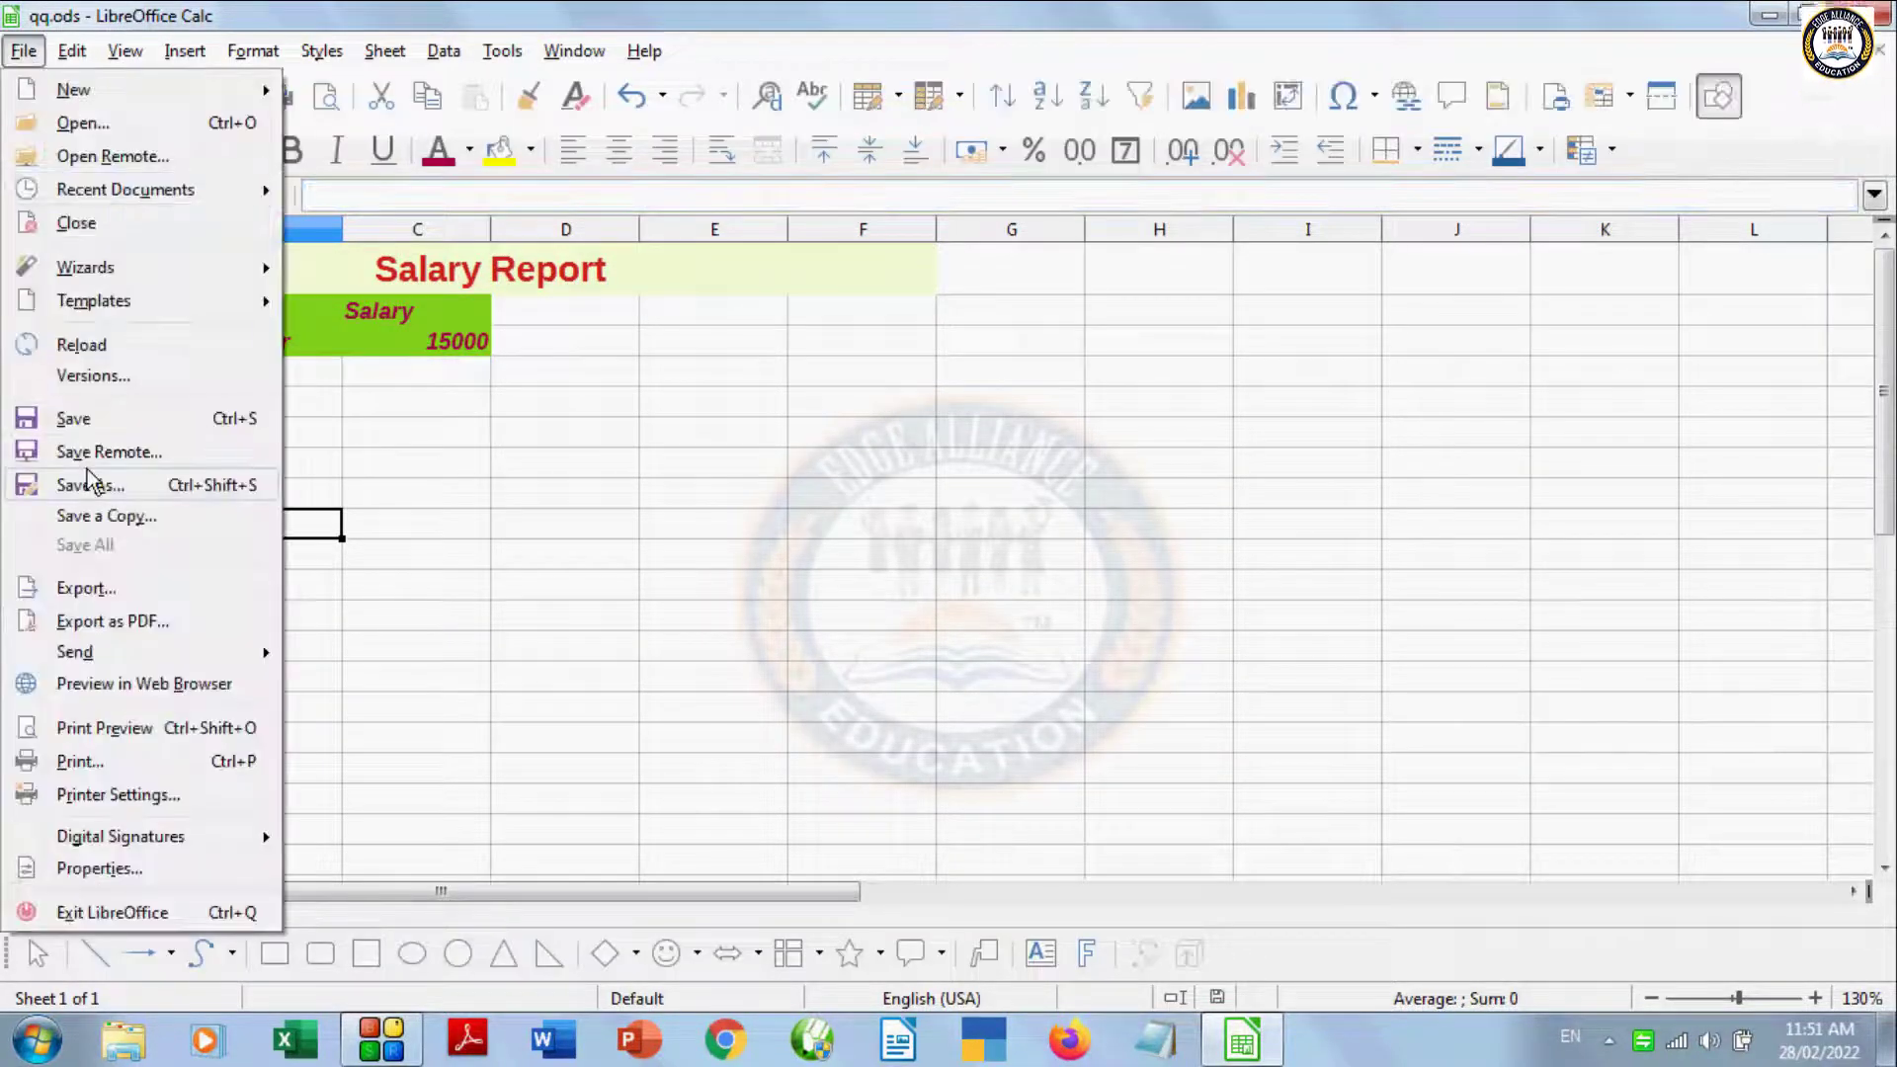
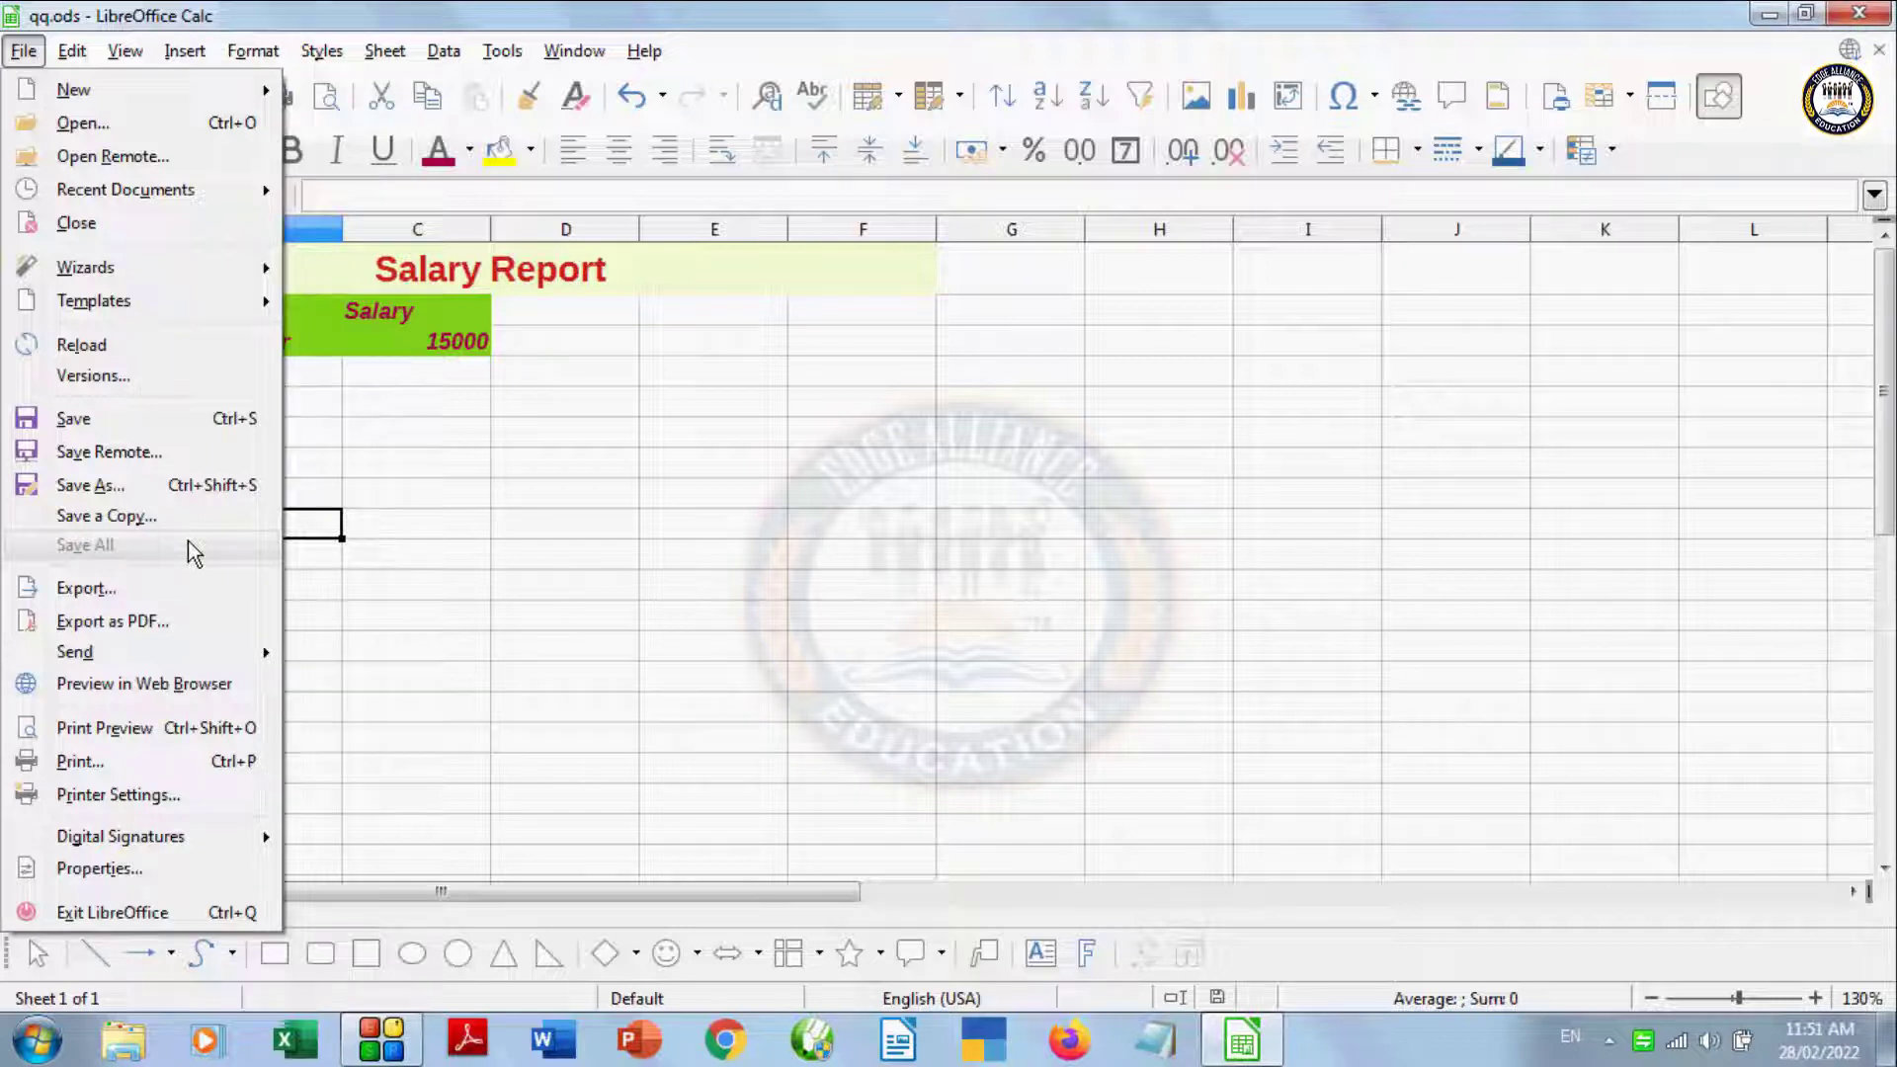
Step: Create a new Writer document filled with dt AutoText dummy text, then switch back to qq.ods
left_click(395, 507)
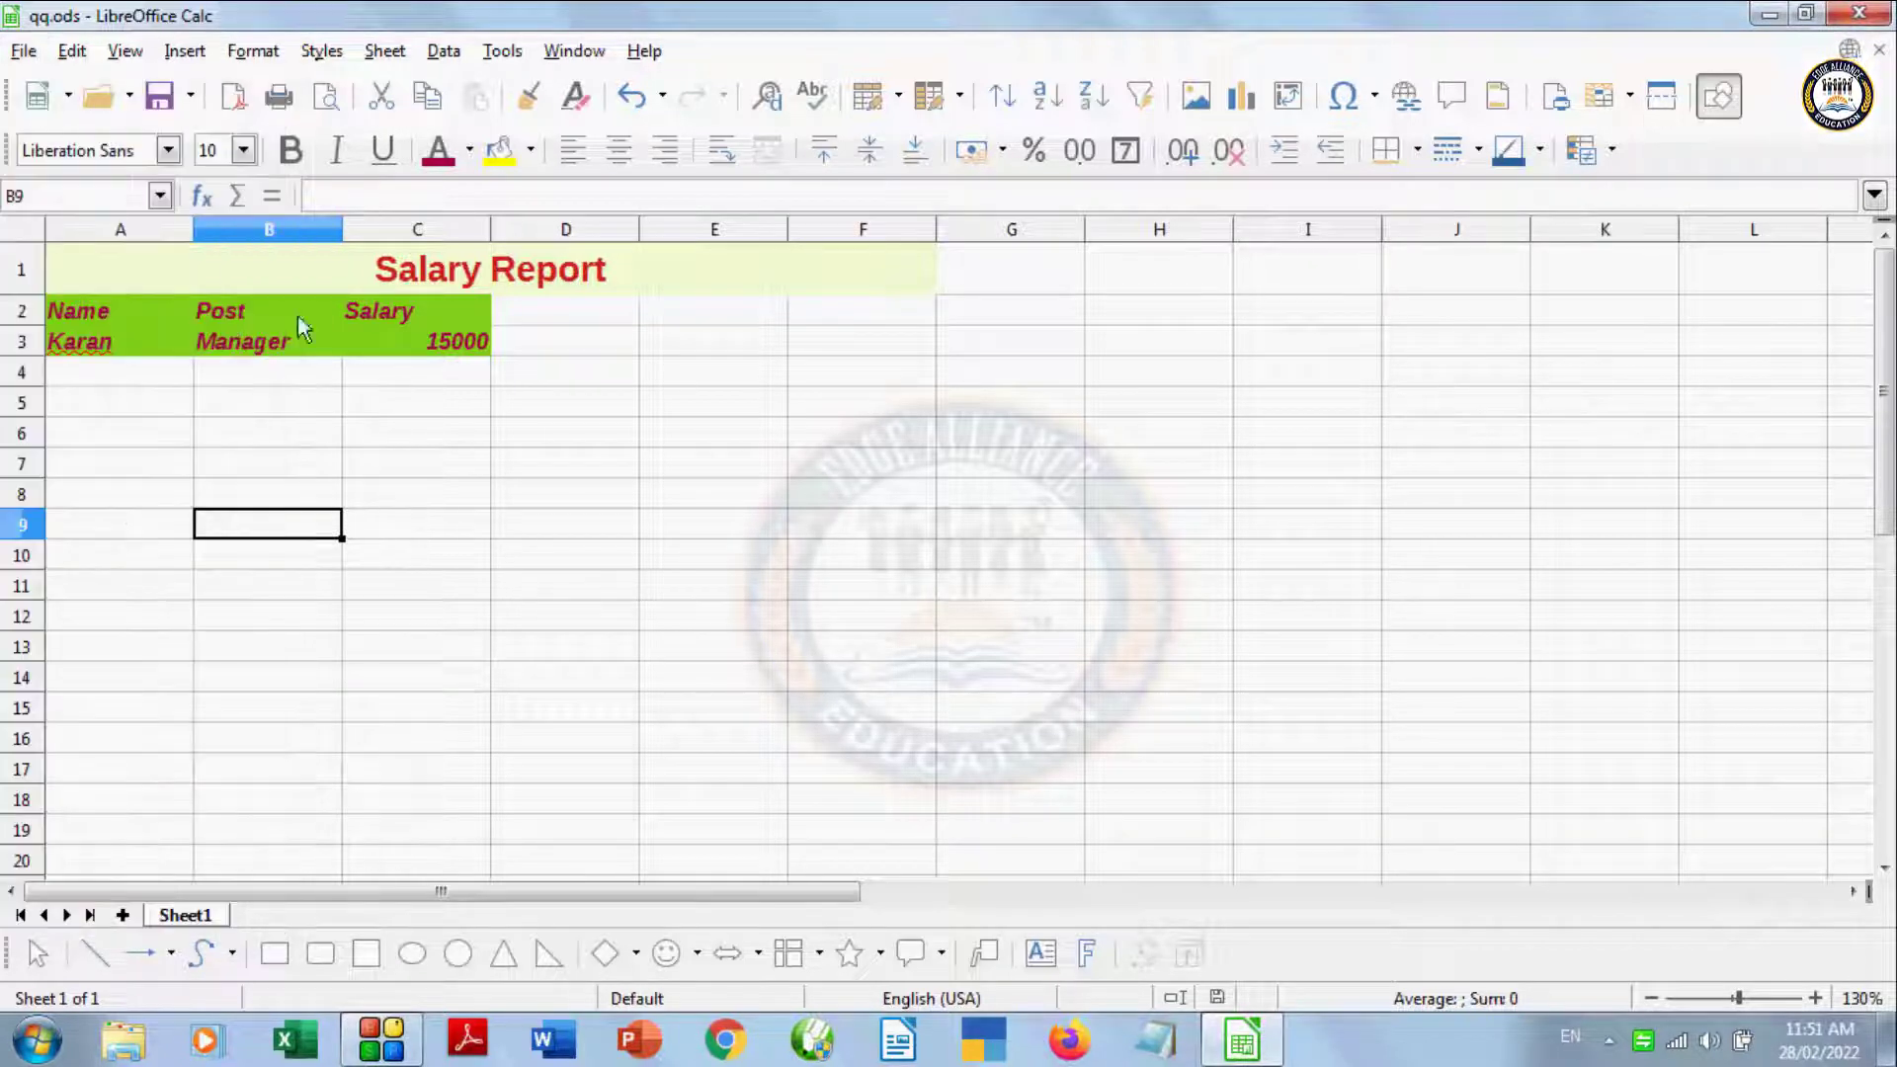
left_click(69, 95)
left_click(85, 136)
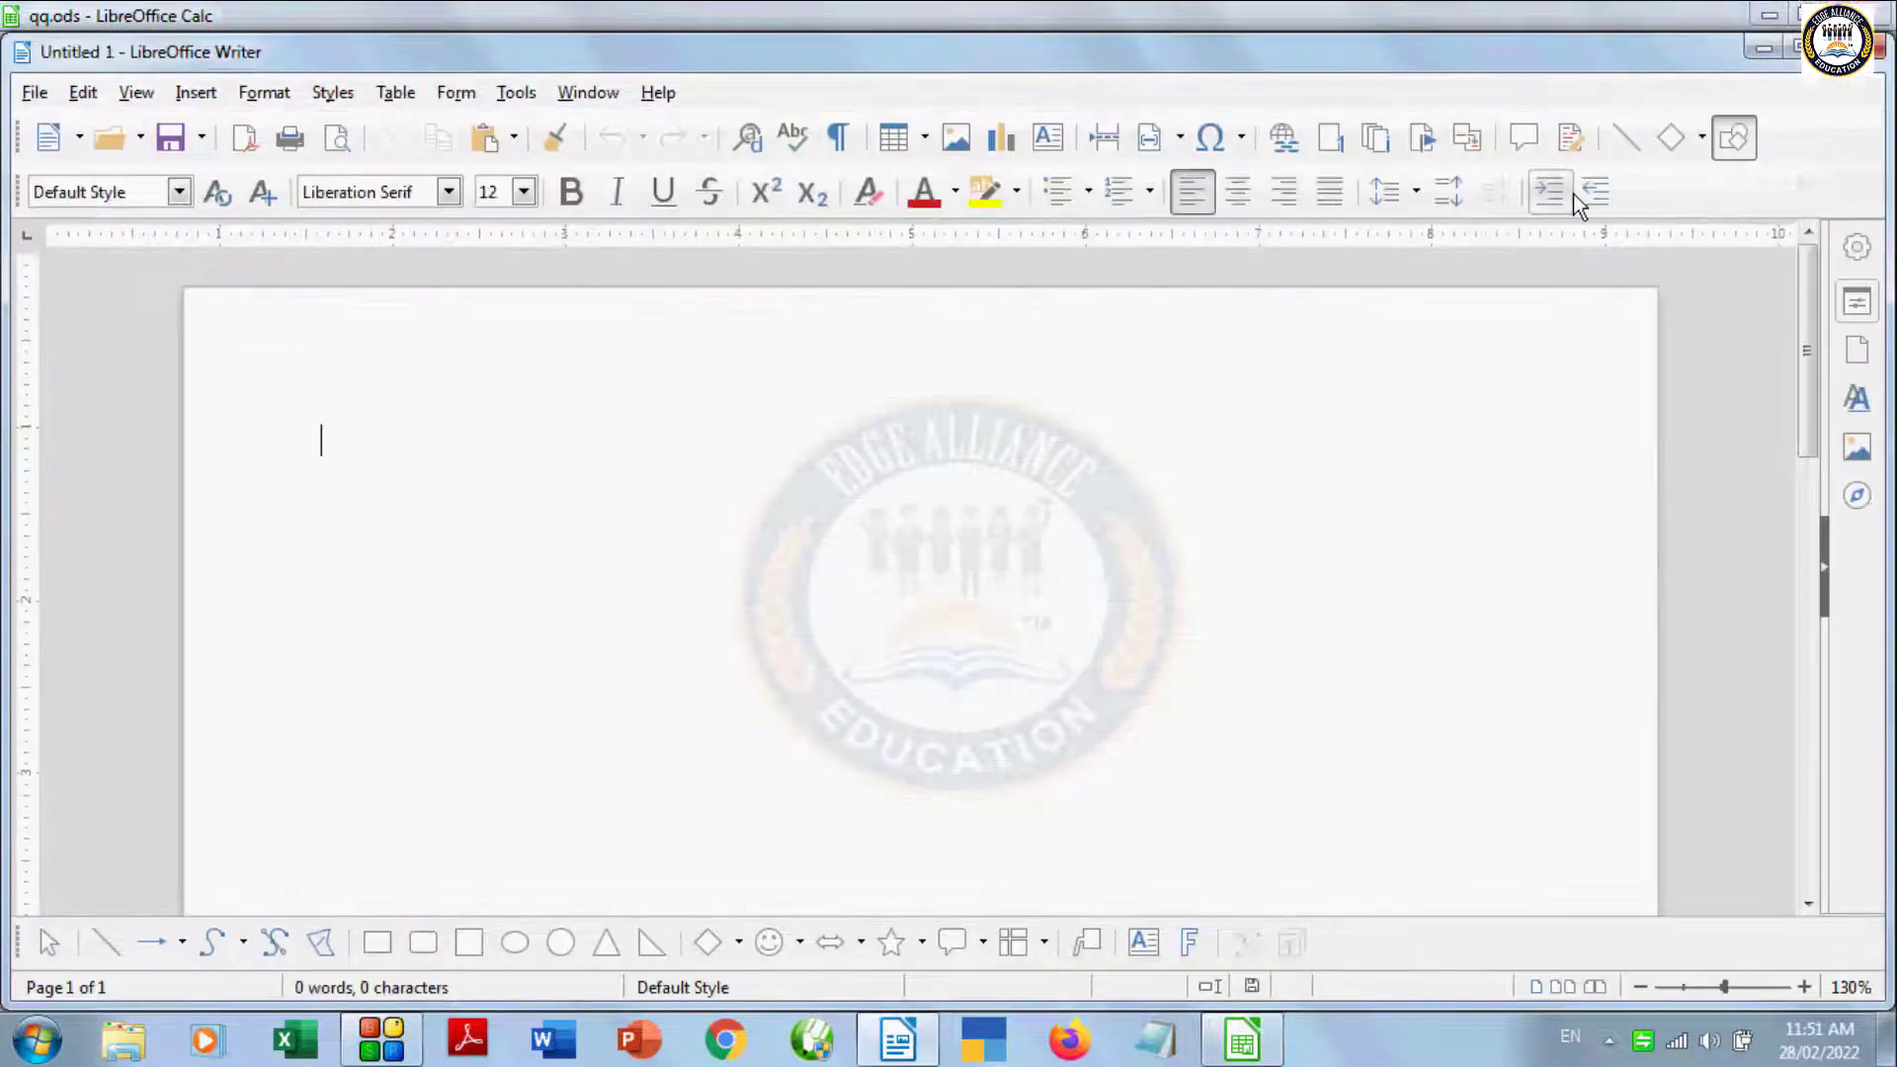
type("dt")
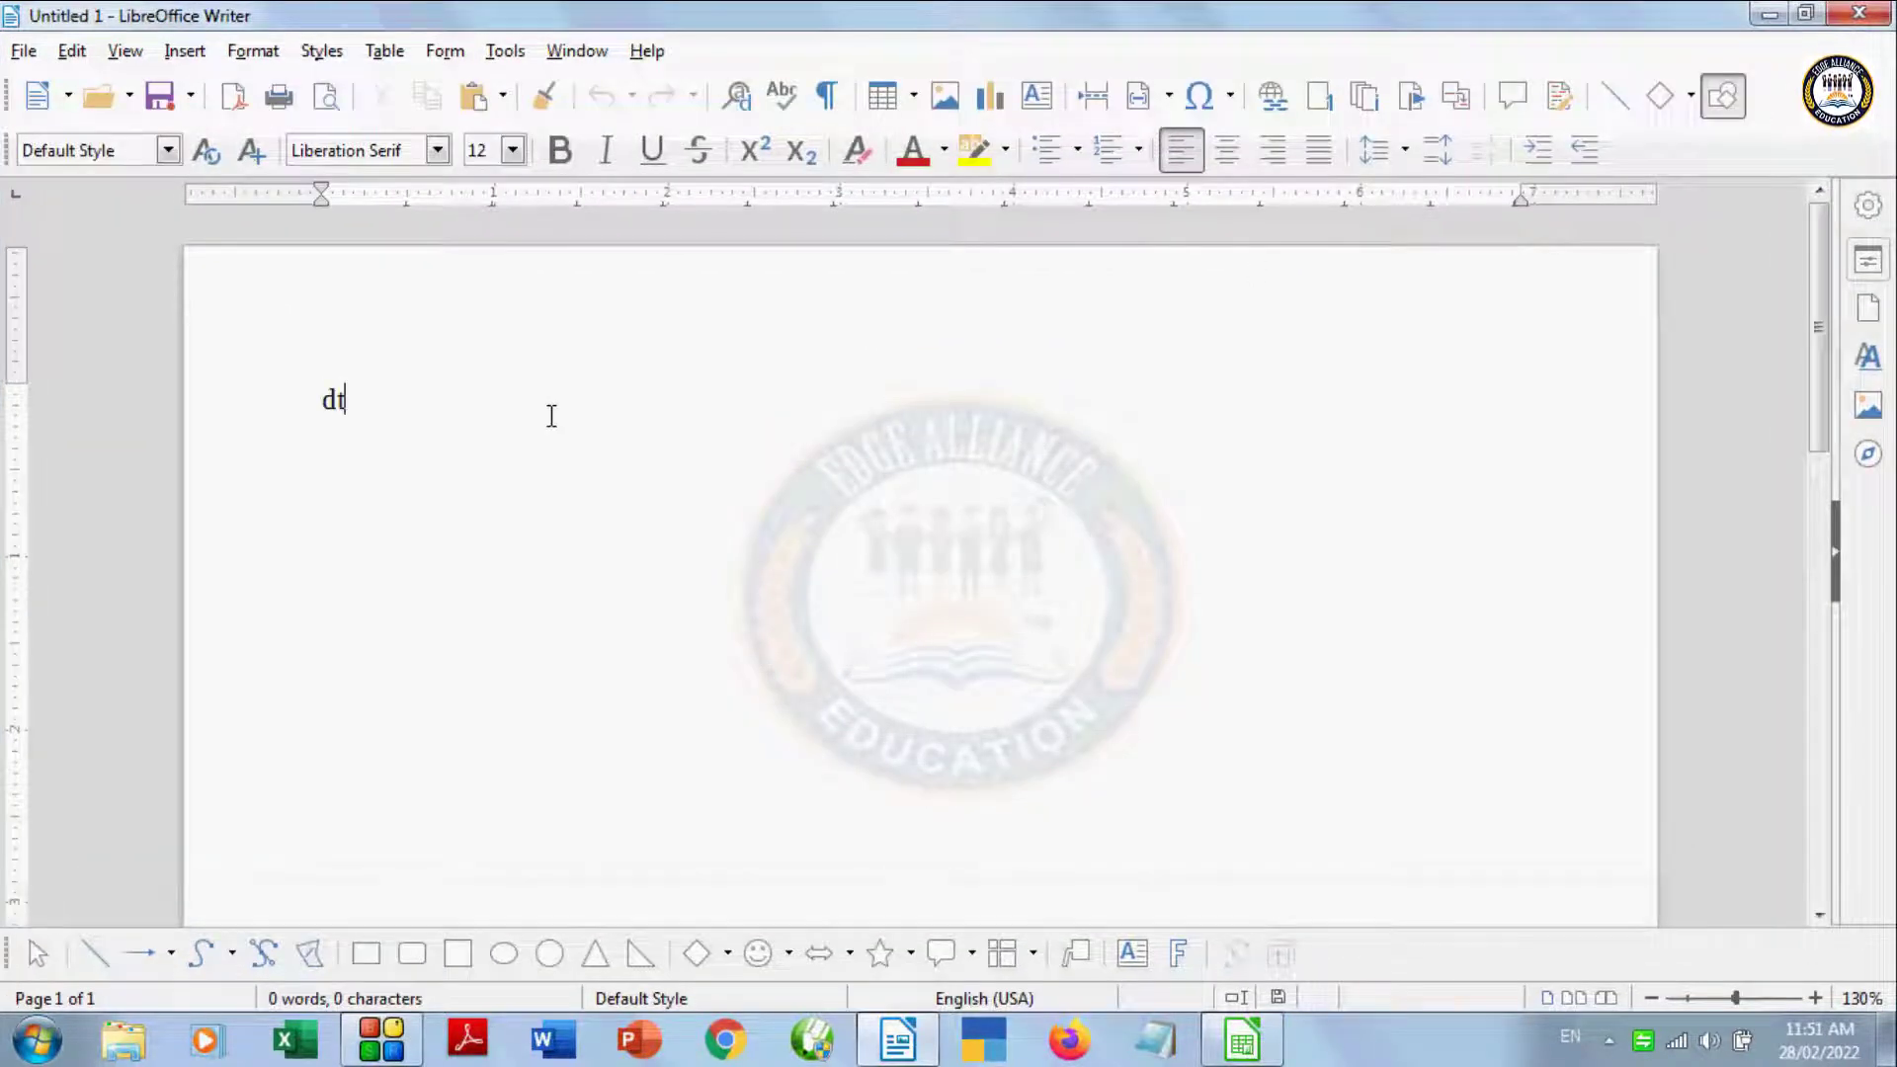
key("F3")
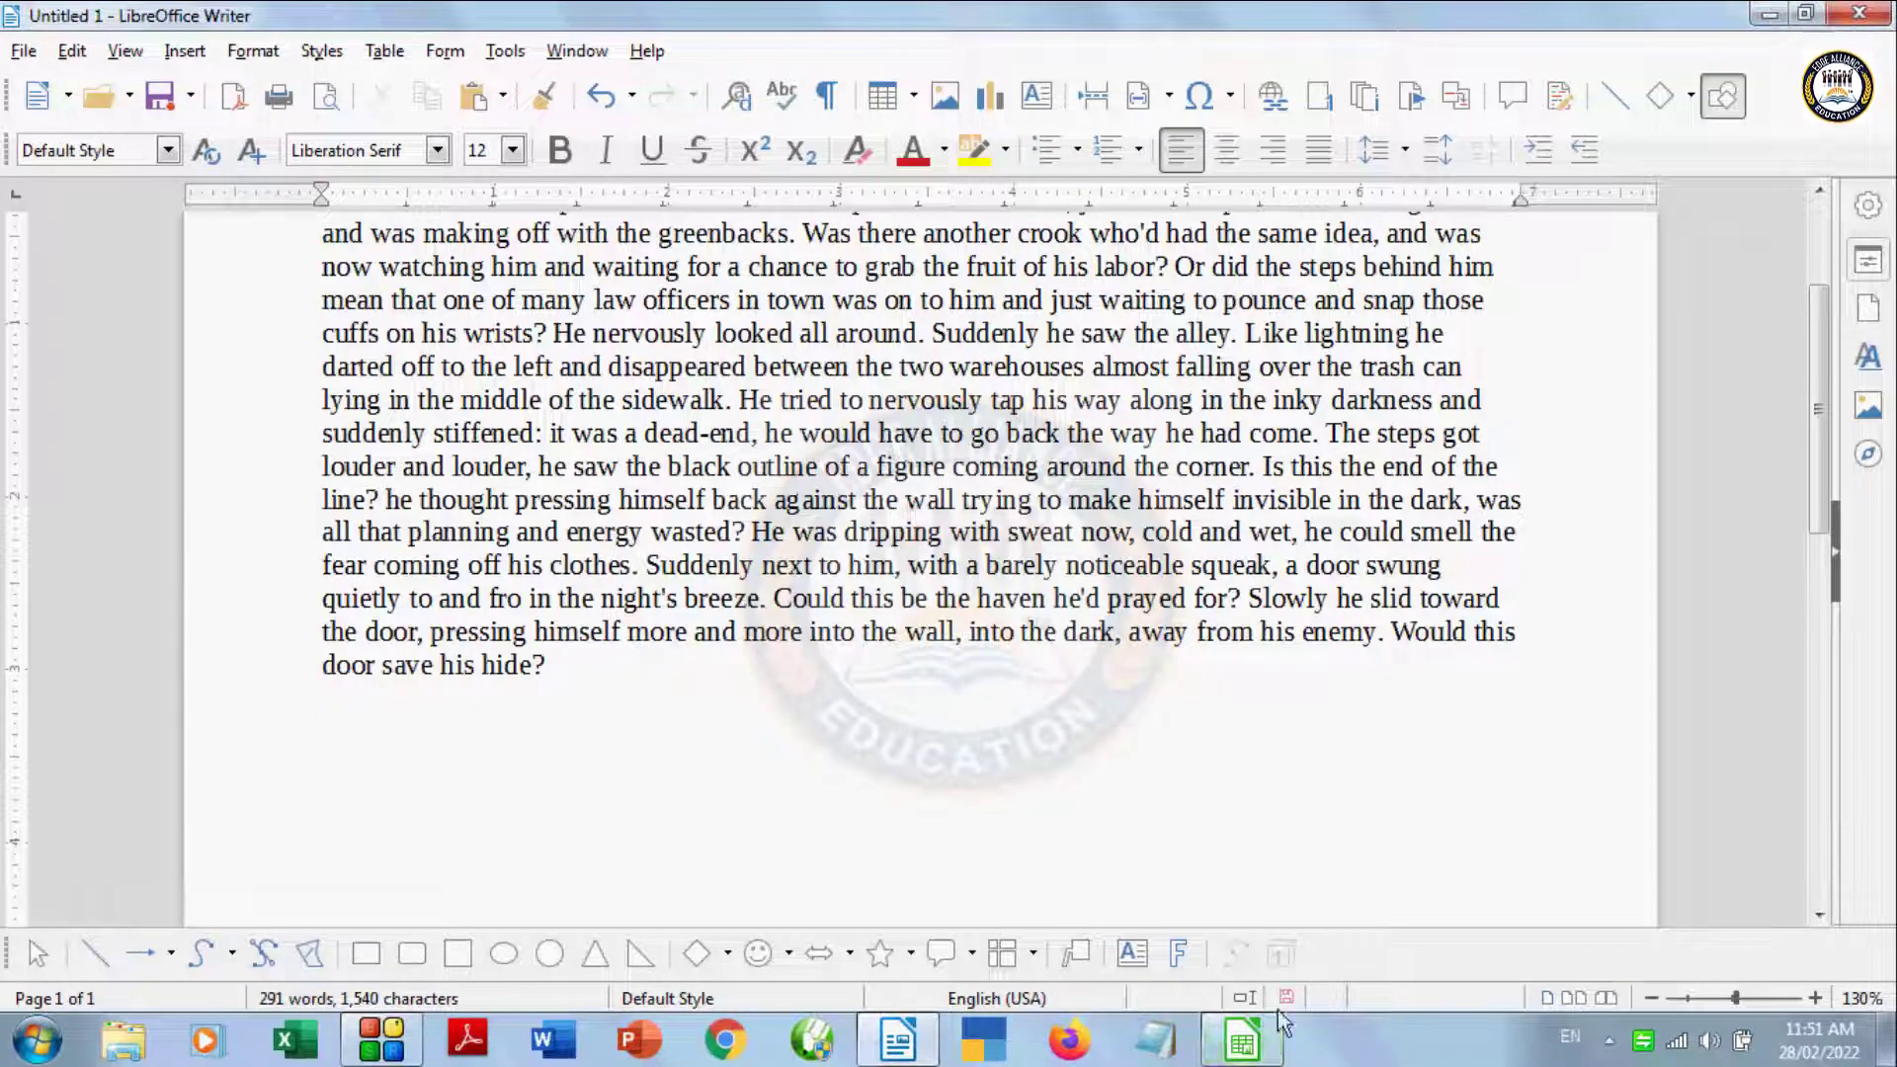
left_click(1242, 1039)
Step: Start a new blank Impress presentation, closing the template chooser
left_click(69, 96)
mouse_move(67, 97)
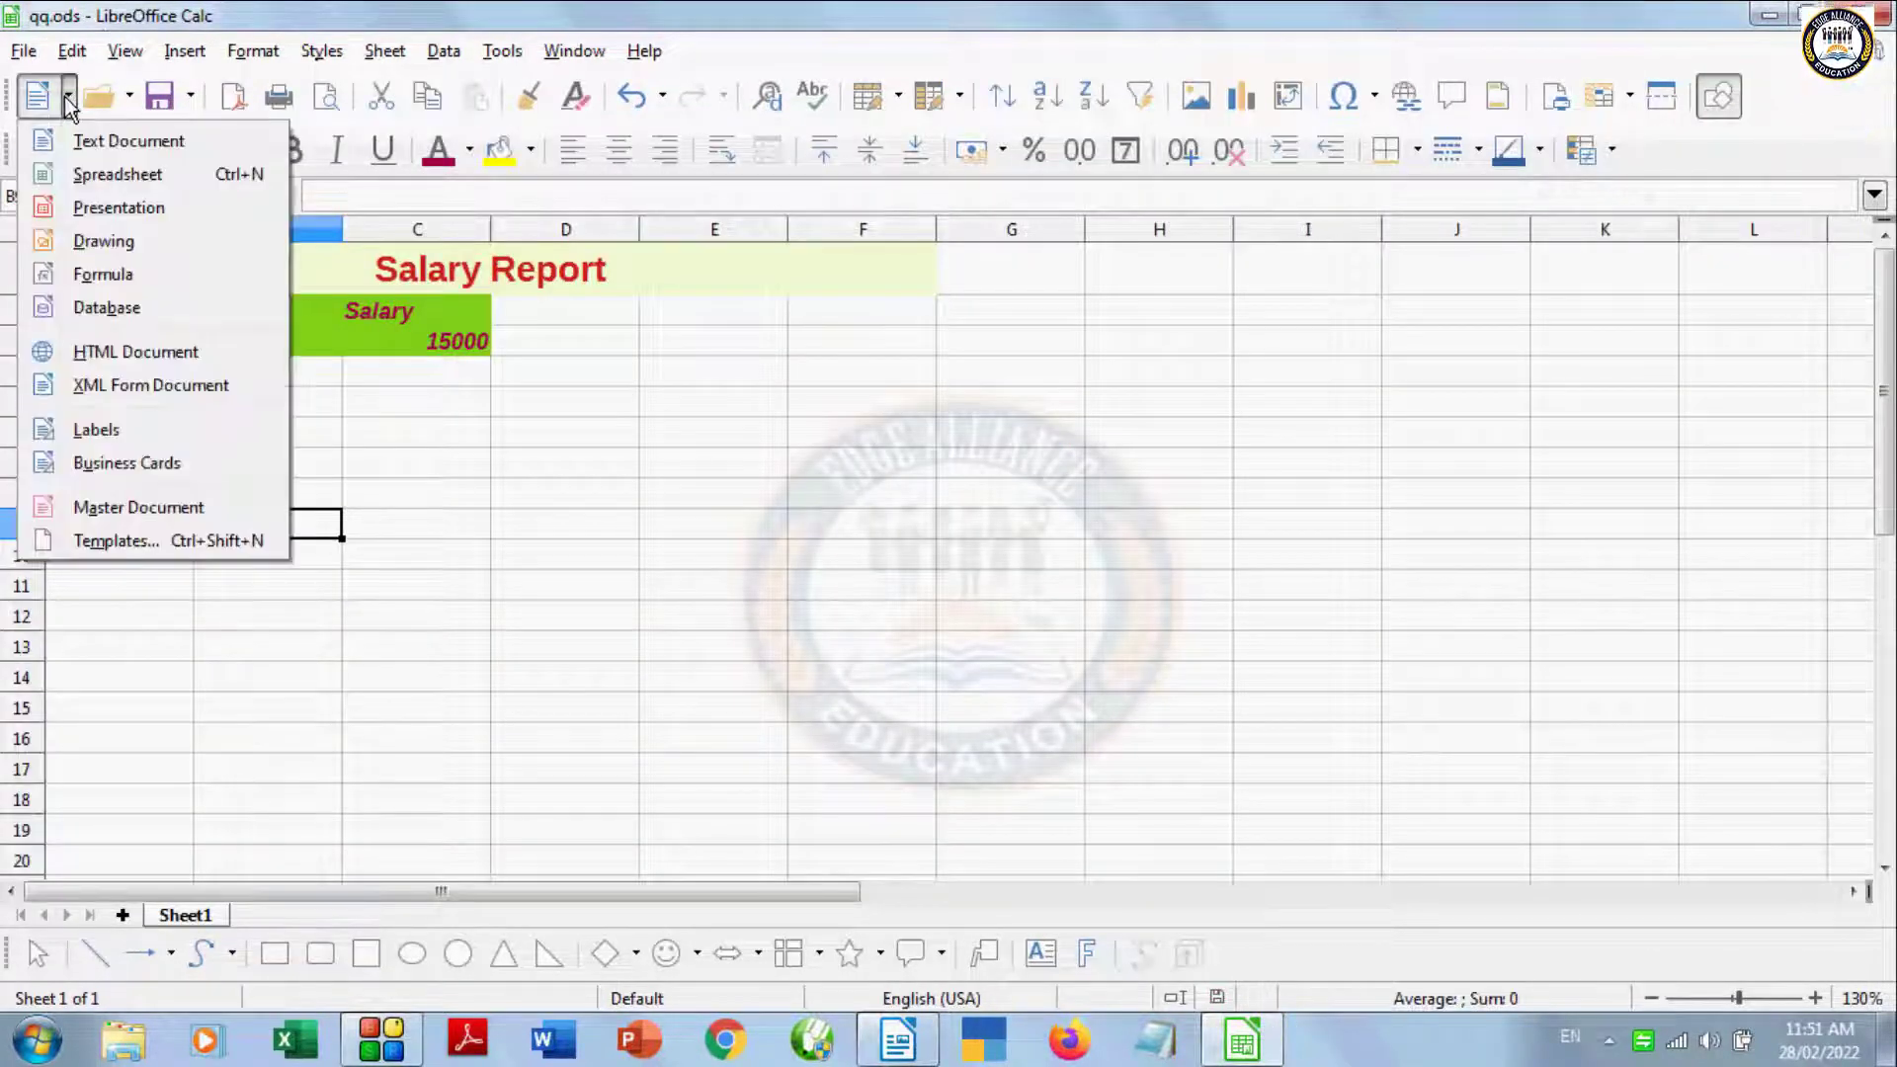
left_click(826, 584)
left_click(28, 54)
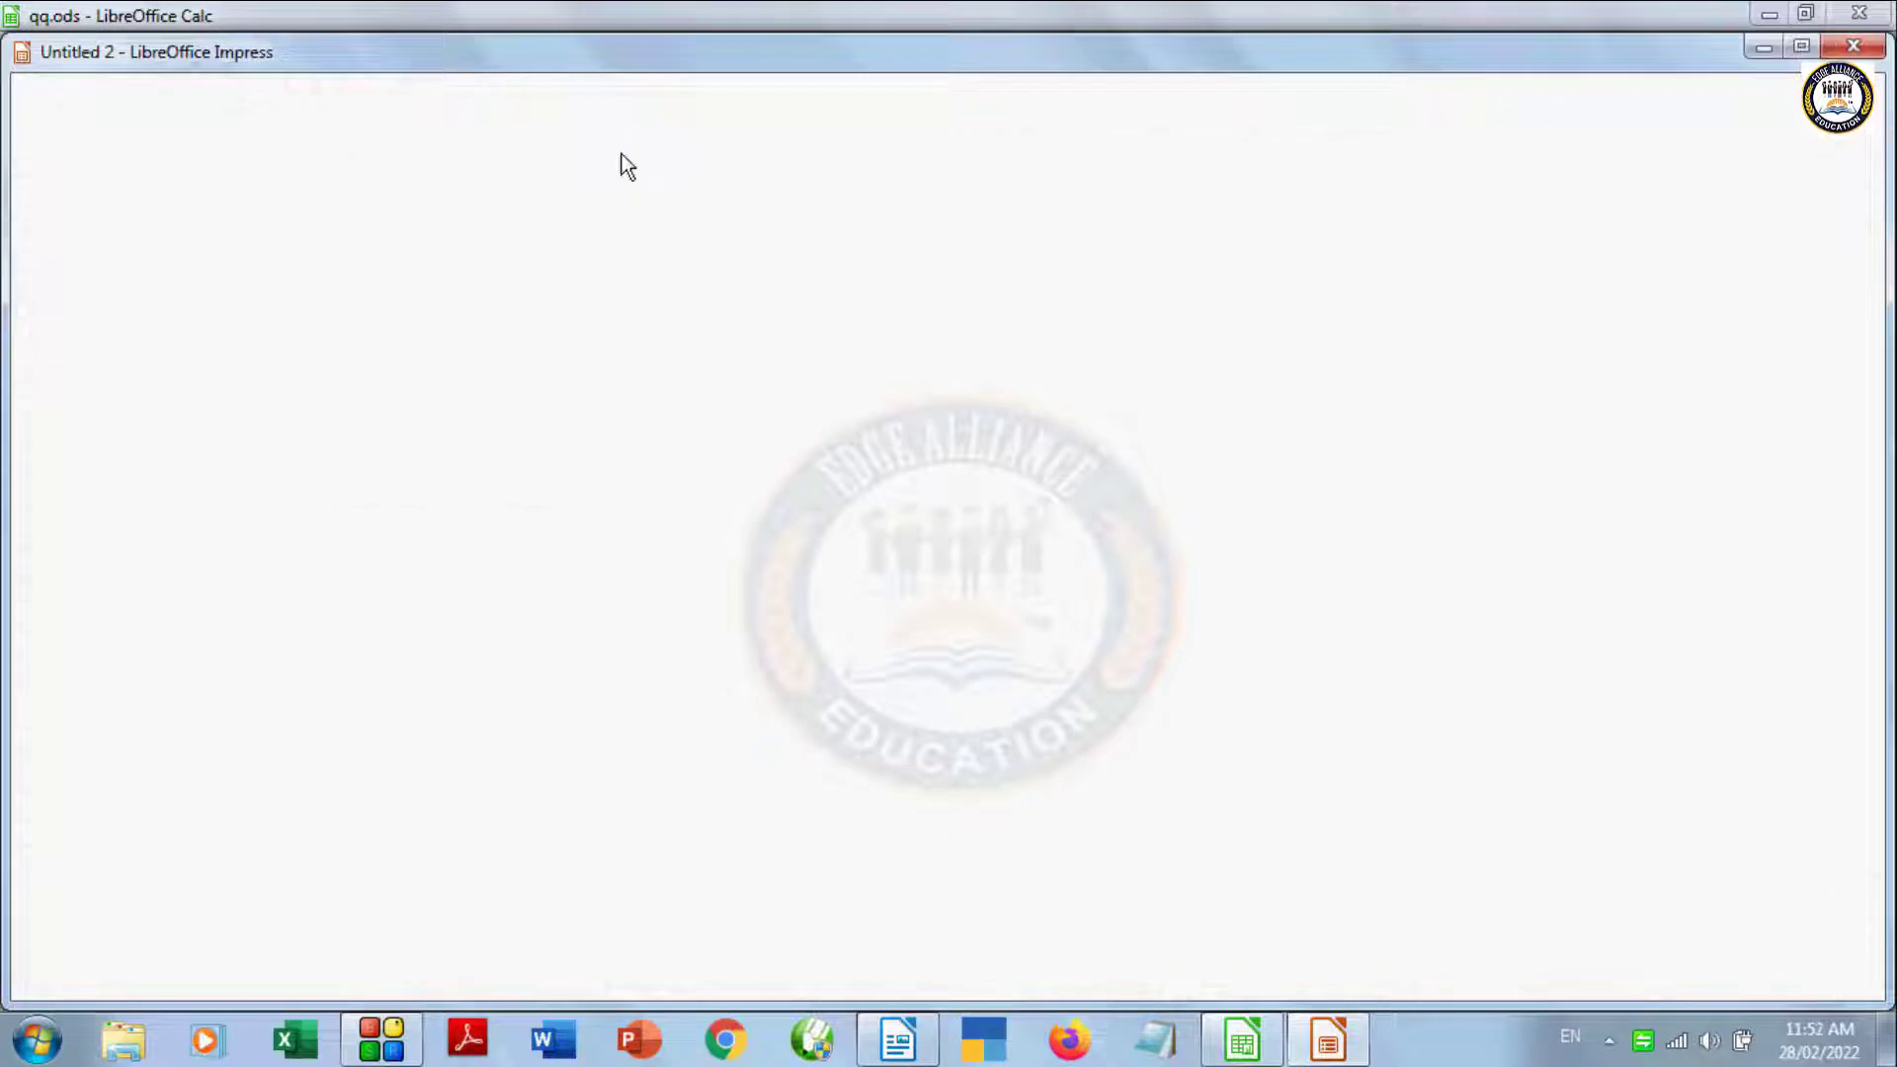
left_click(1464, 87)
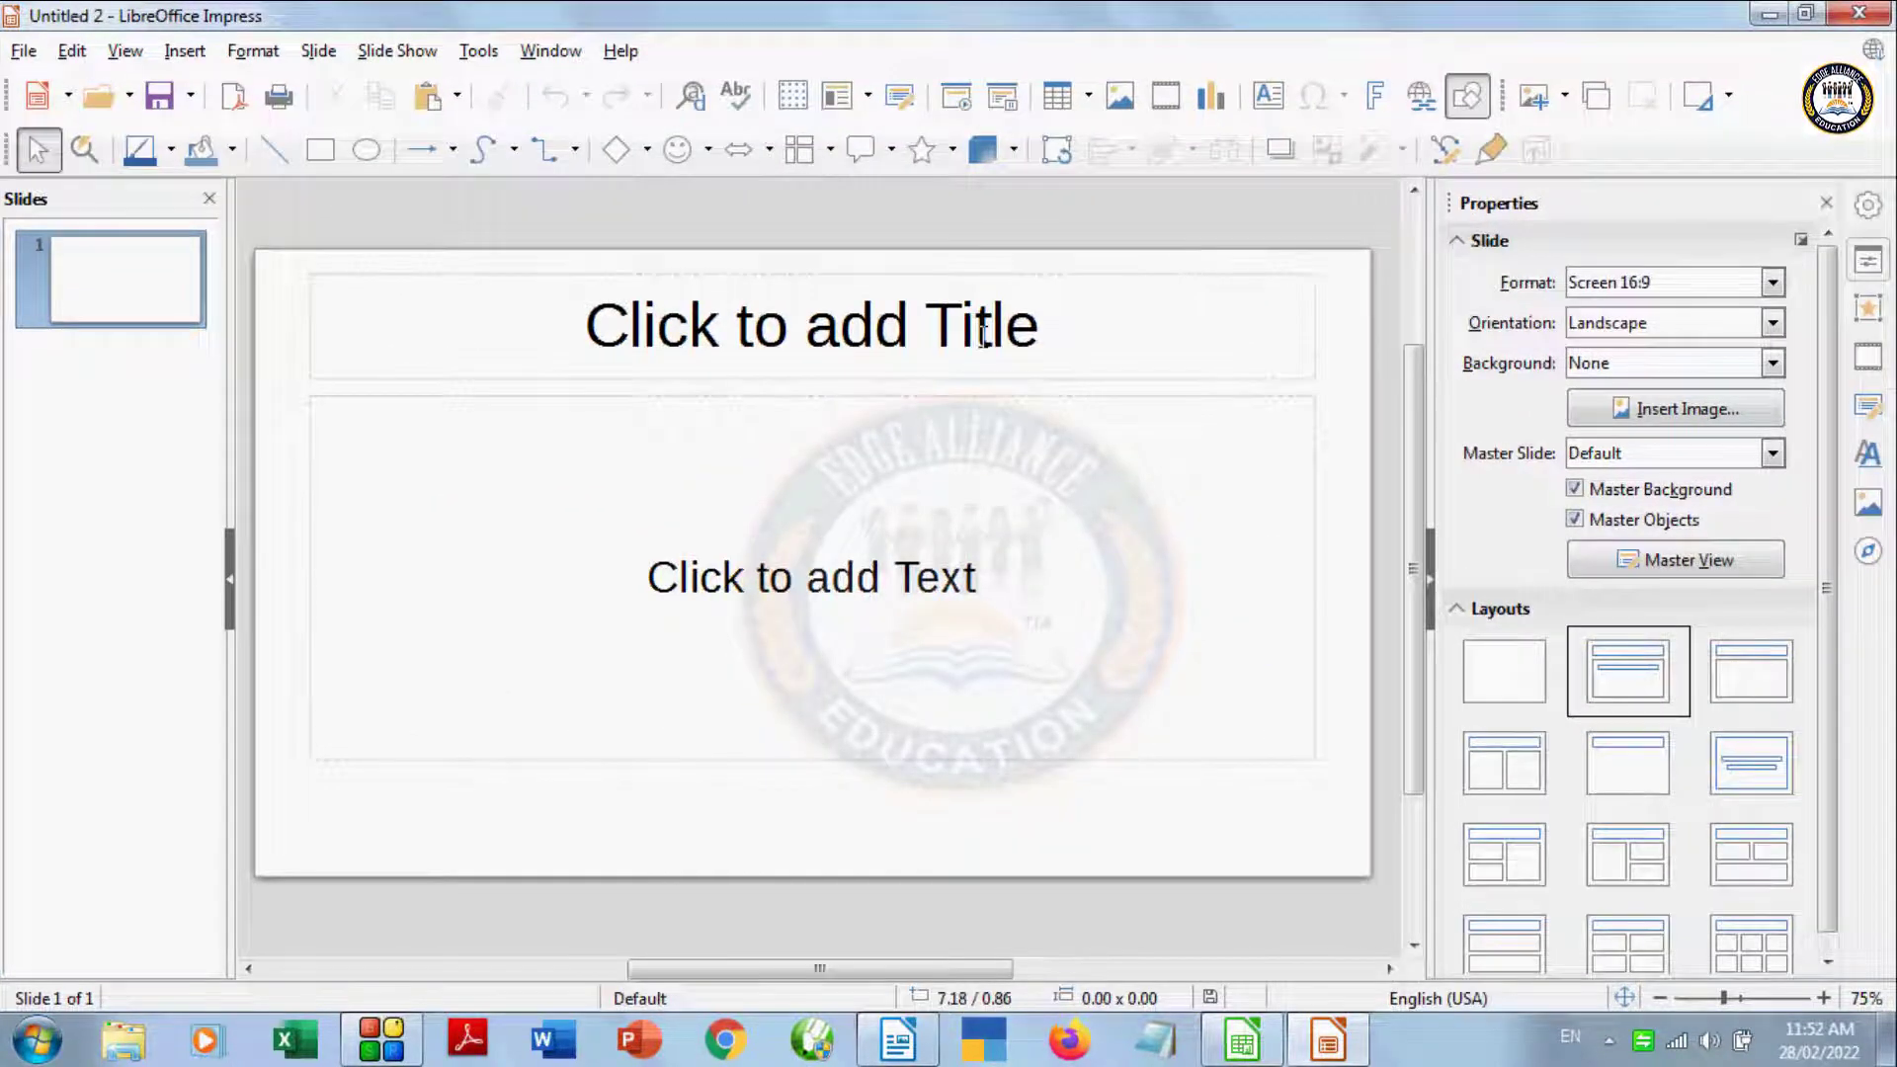
Step: Title the first slide 'Computer' and return to the Salary Report spreadsheet
left_click(909, 338)
type("Com[put")
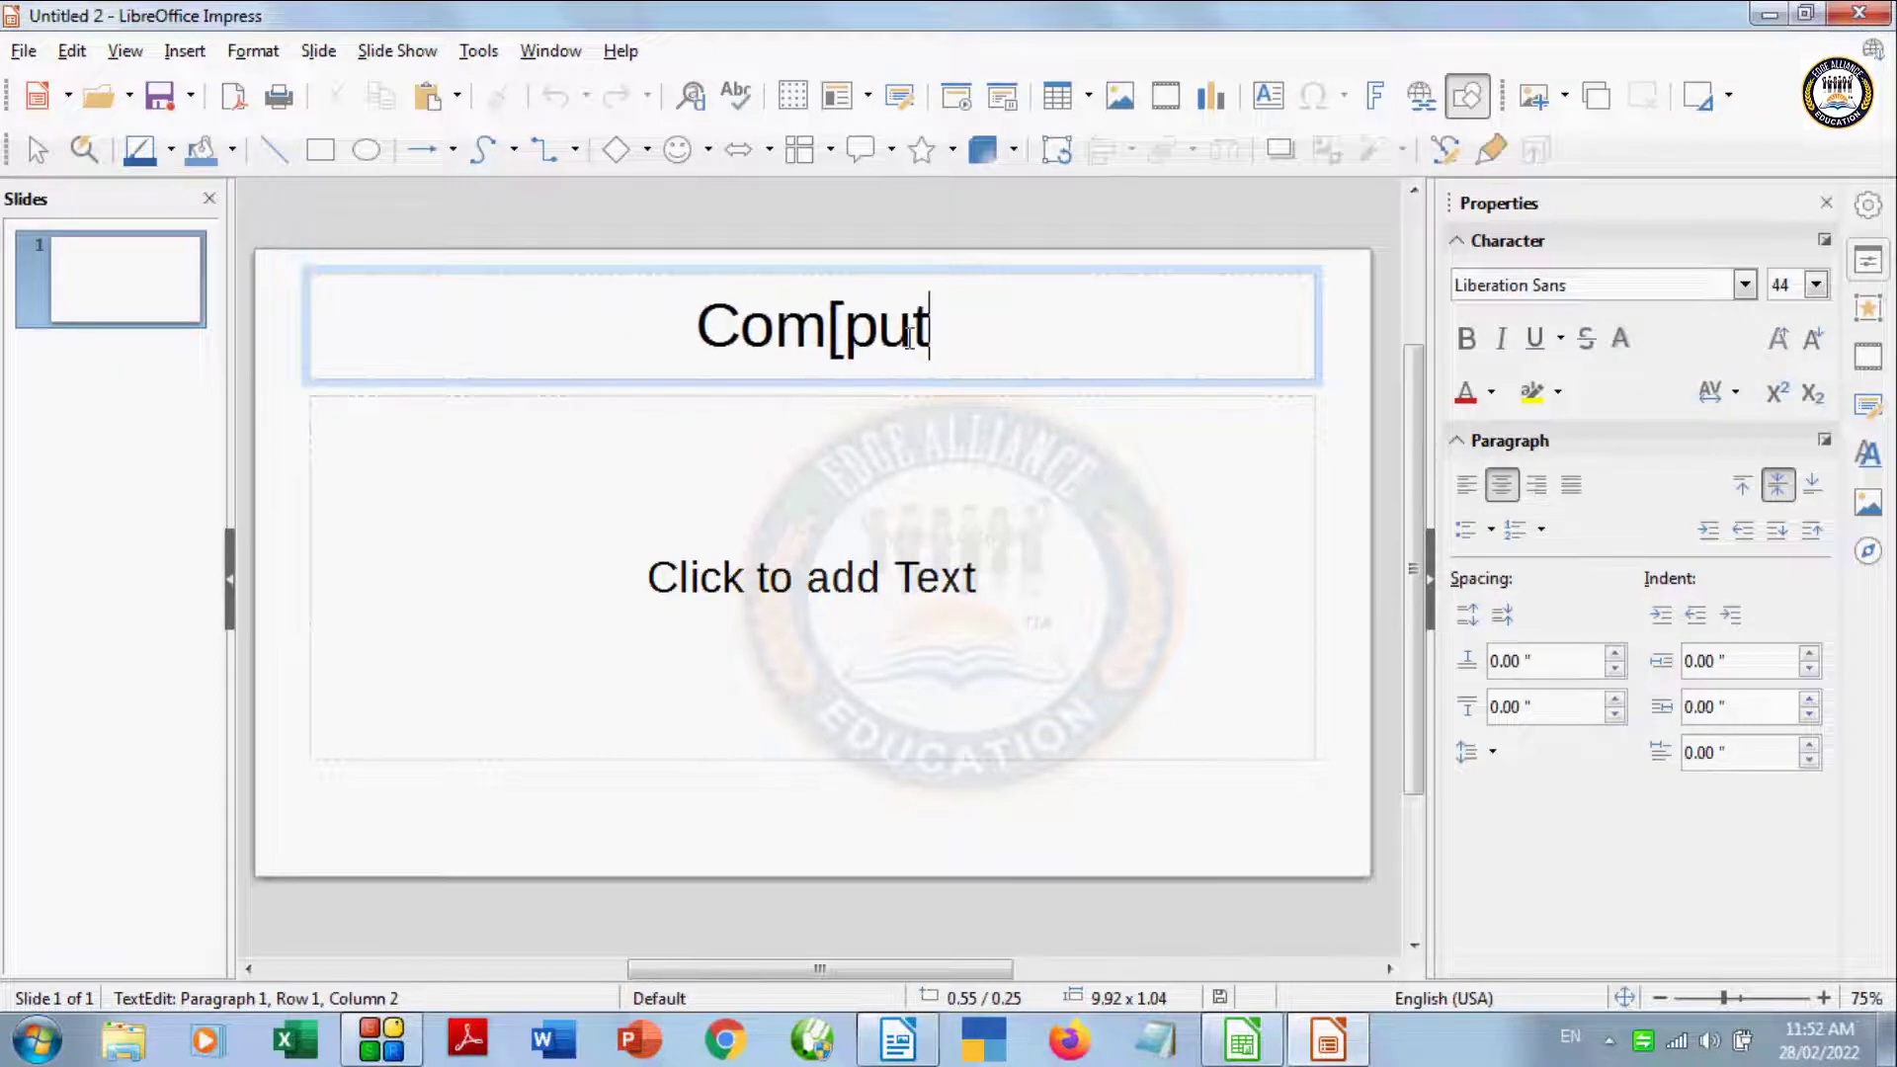
type("er")
key("BackSpace")
key("BackSpace")
key("BackSpace")
key("BackSpace")
key("BackSpace")
key("BackSpace")
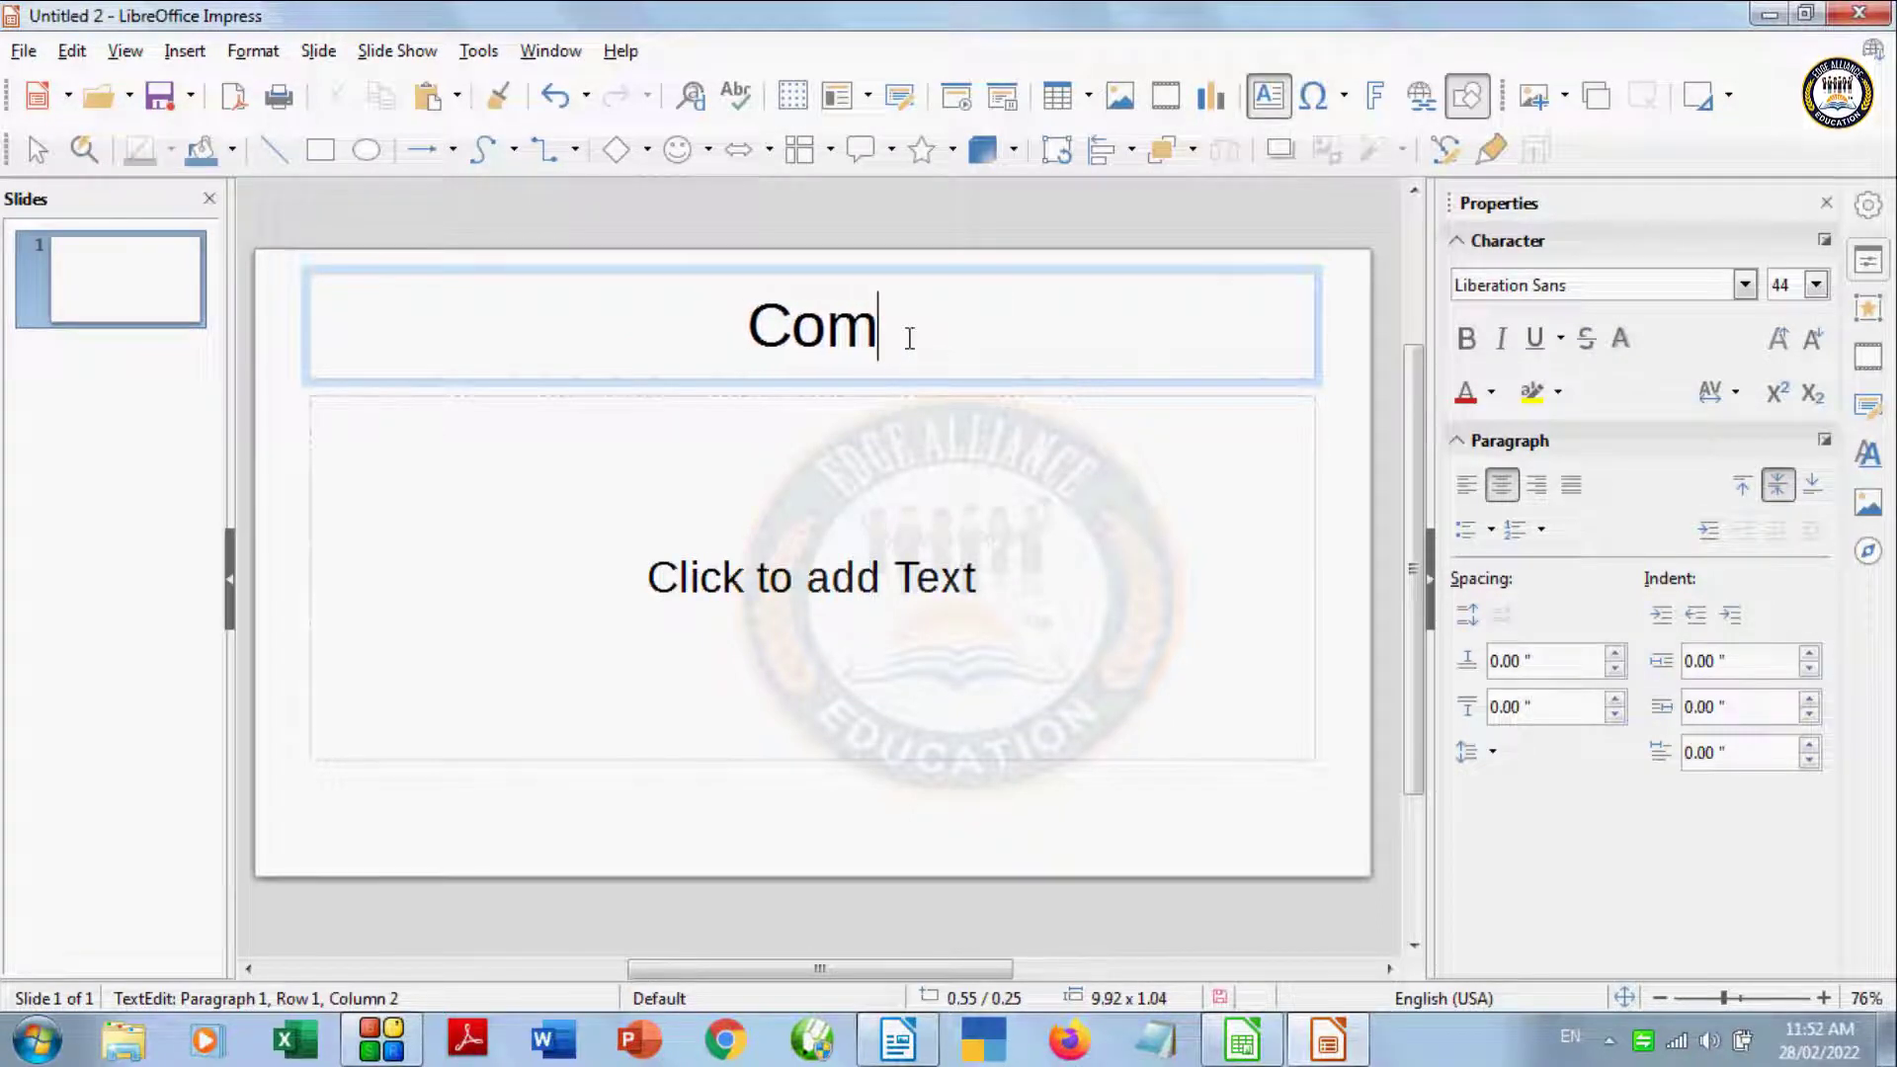
type("uter")
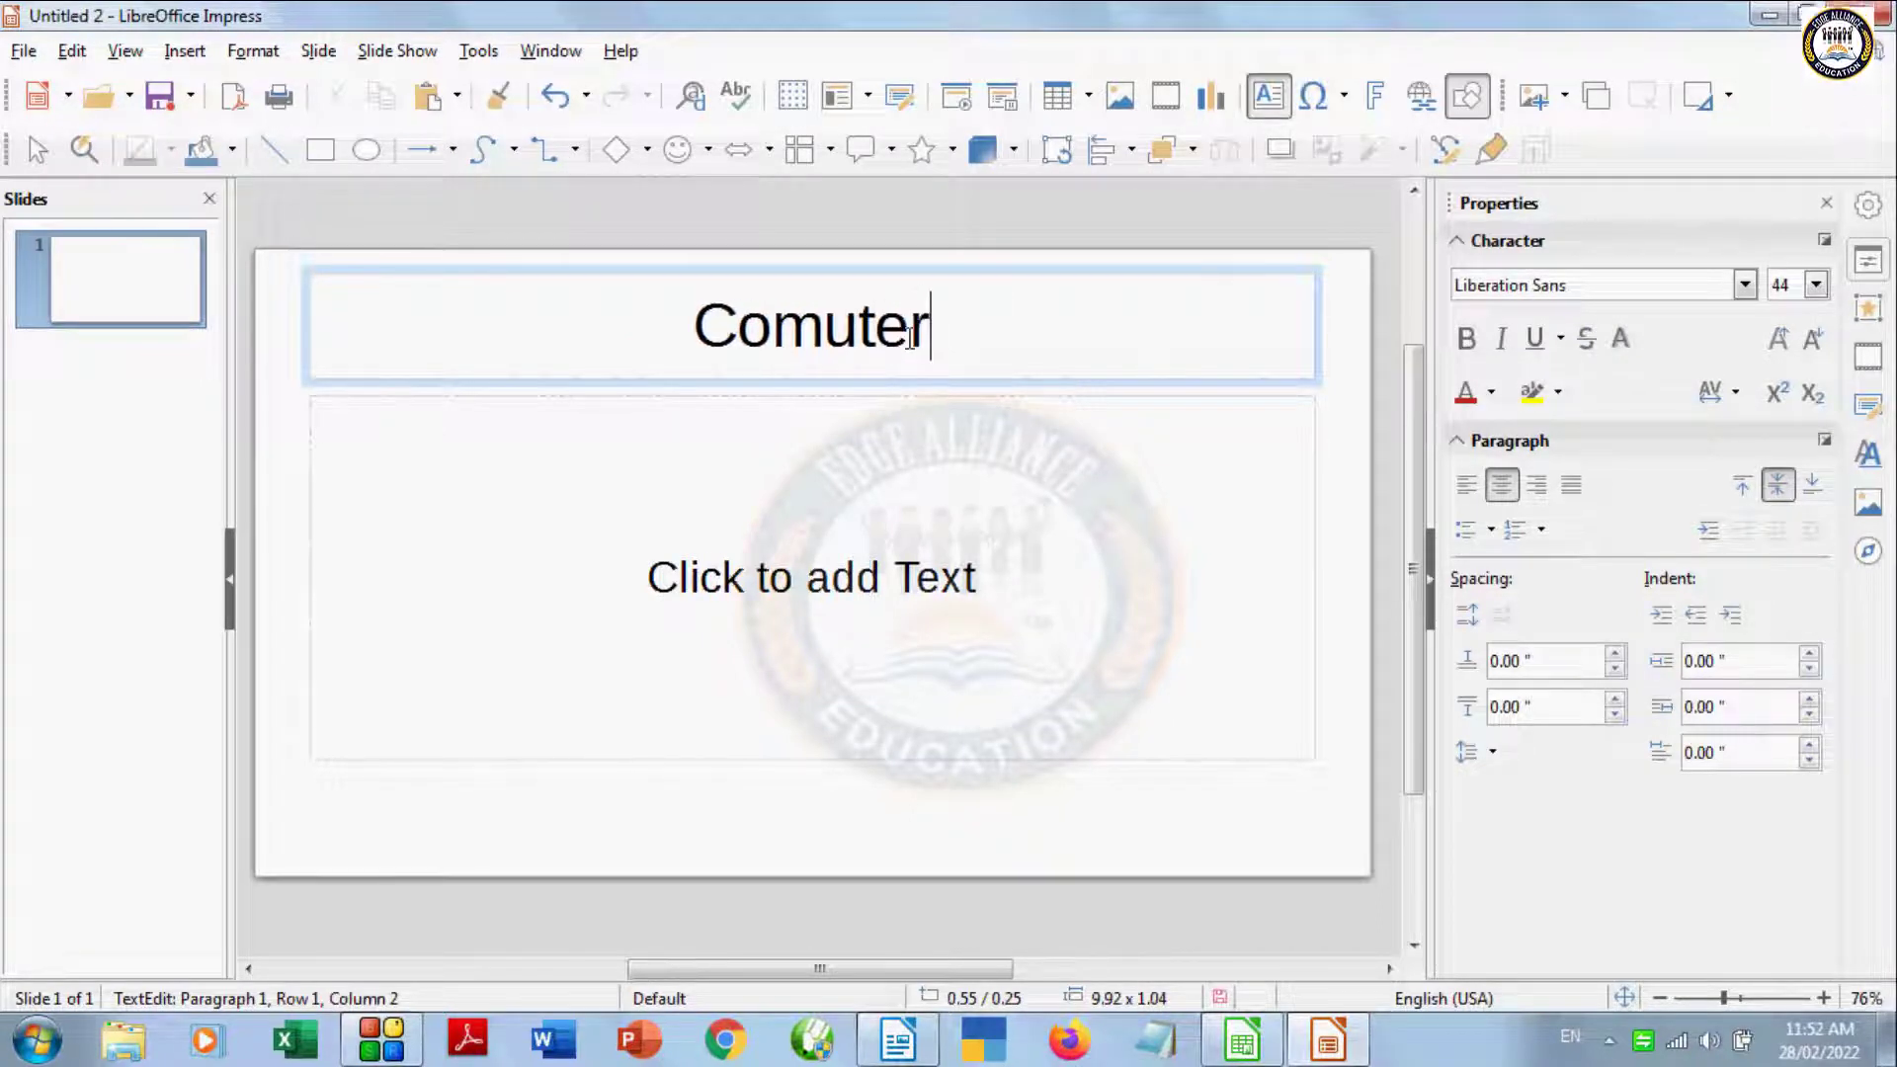
left_click(827, 328)
type("p")
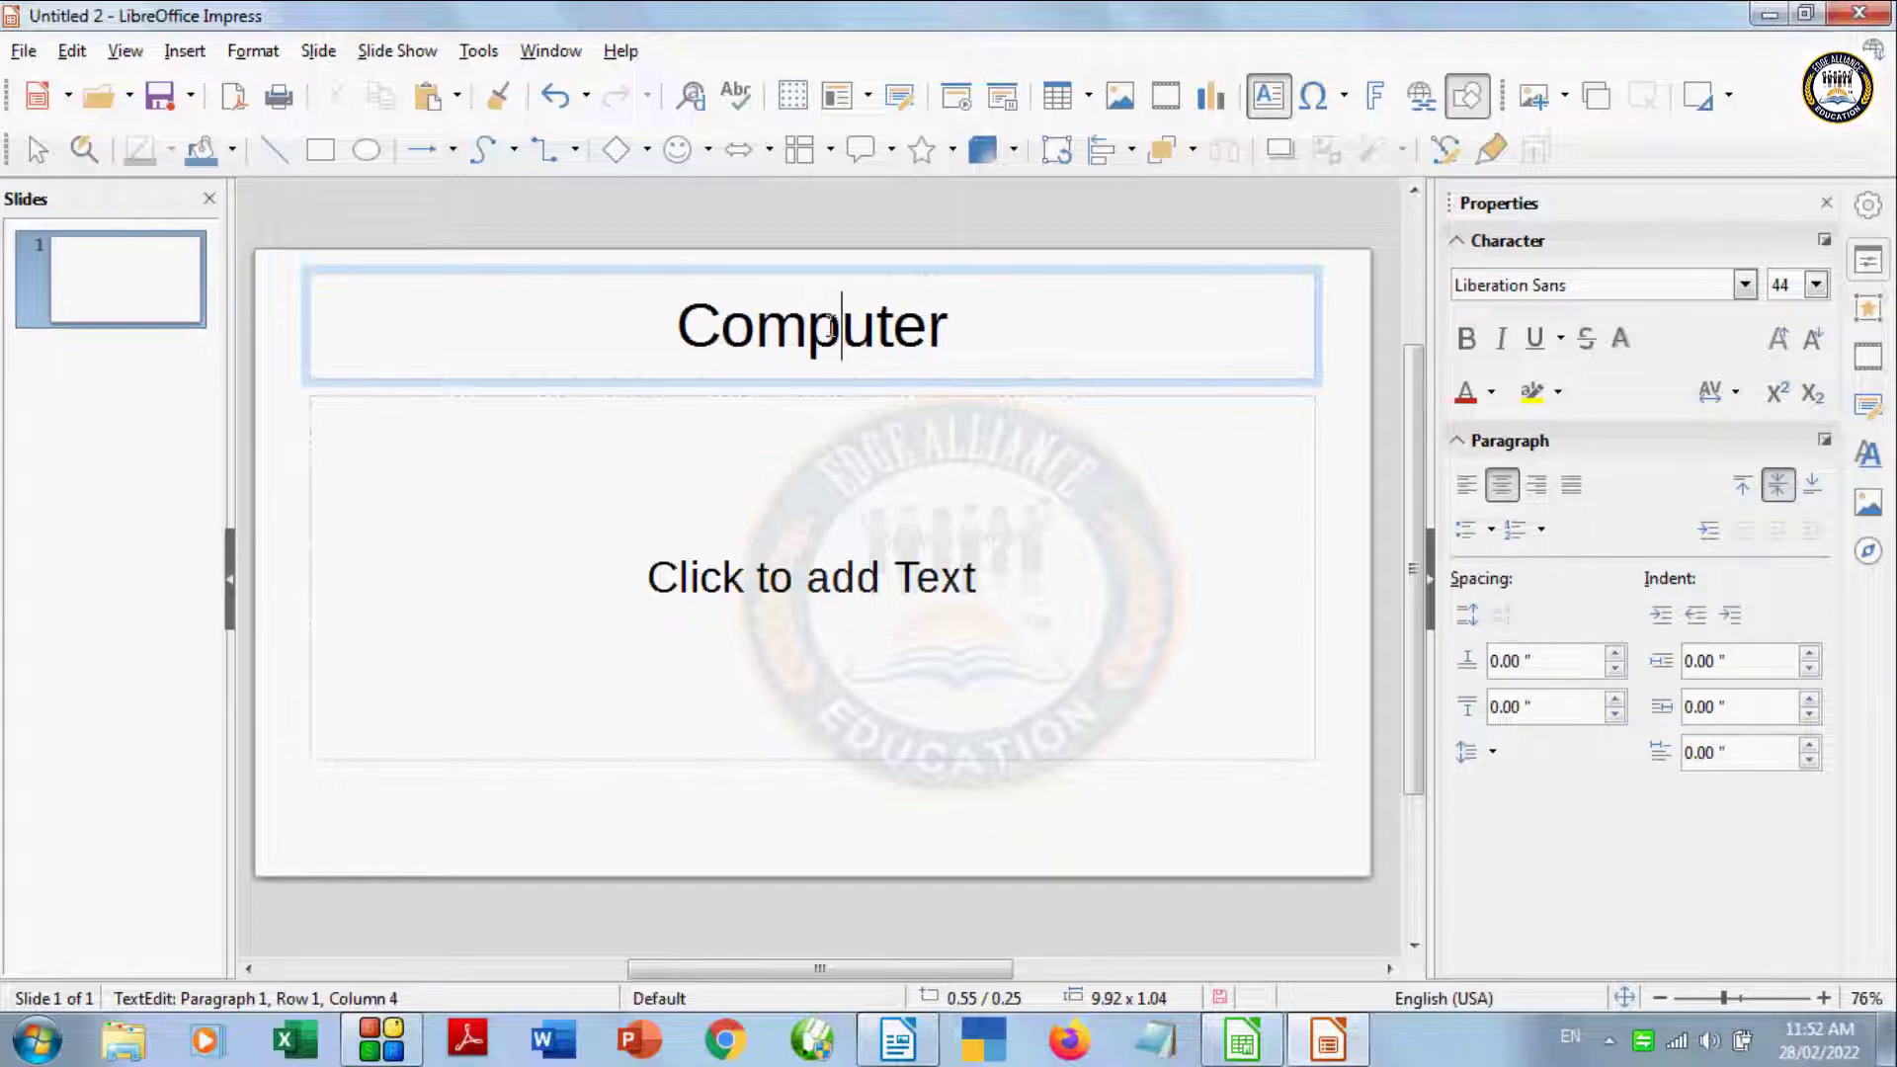
key("ctrl+Return")
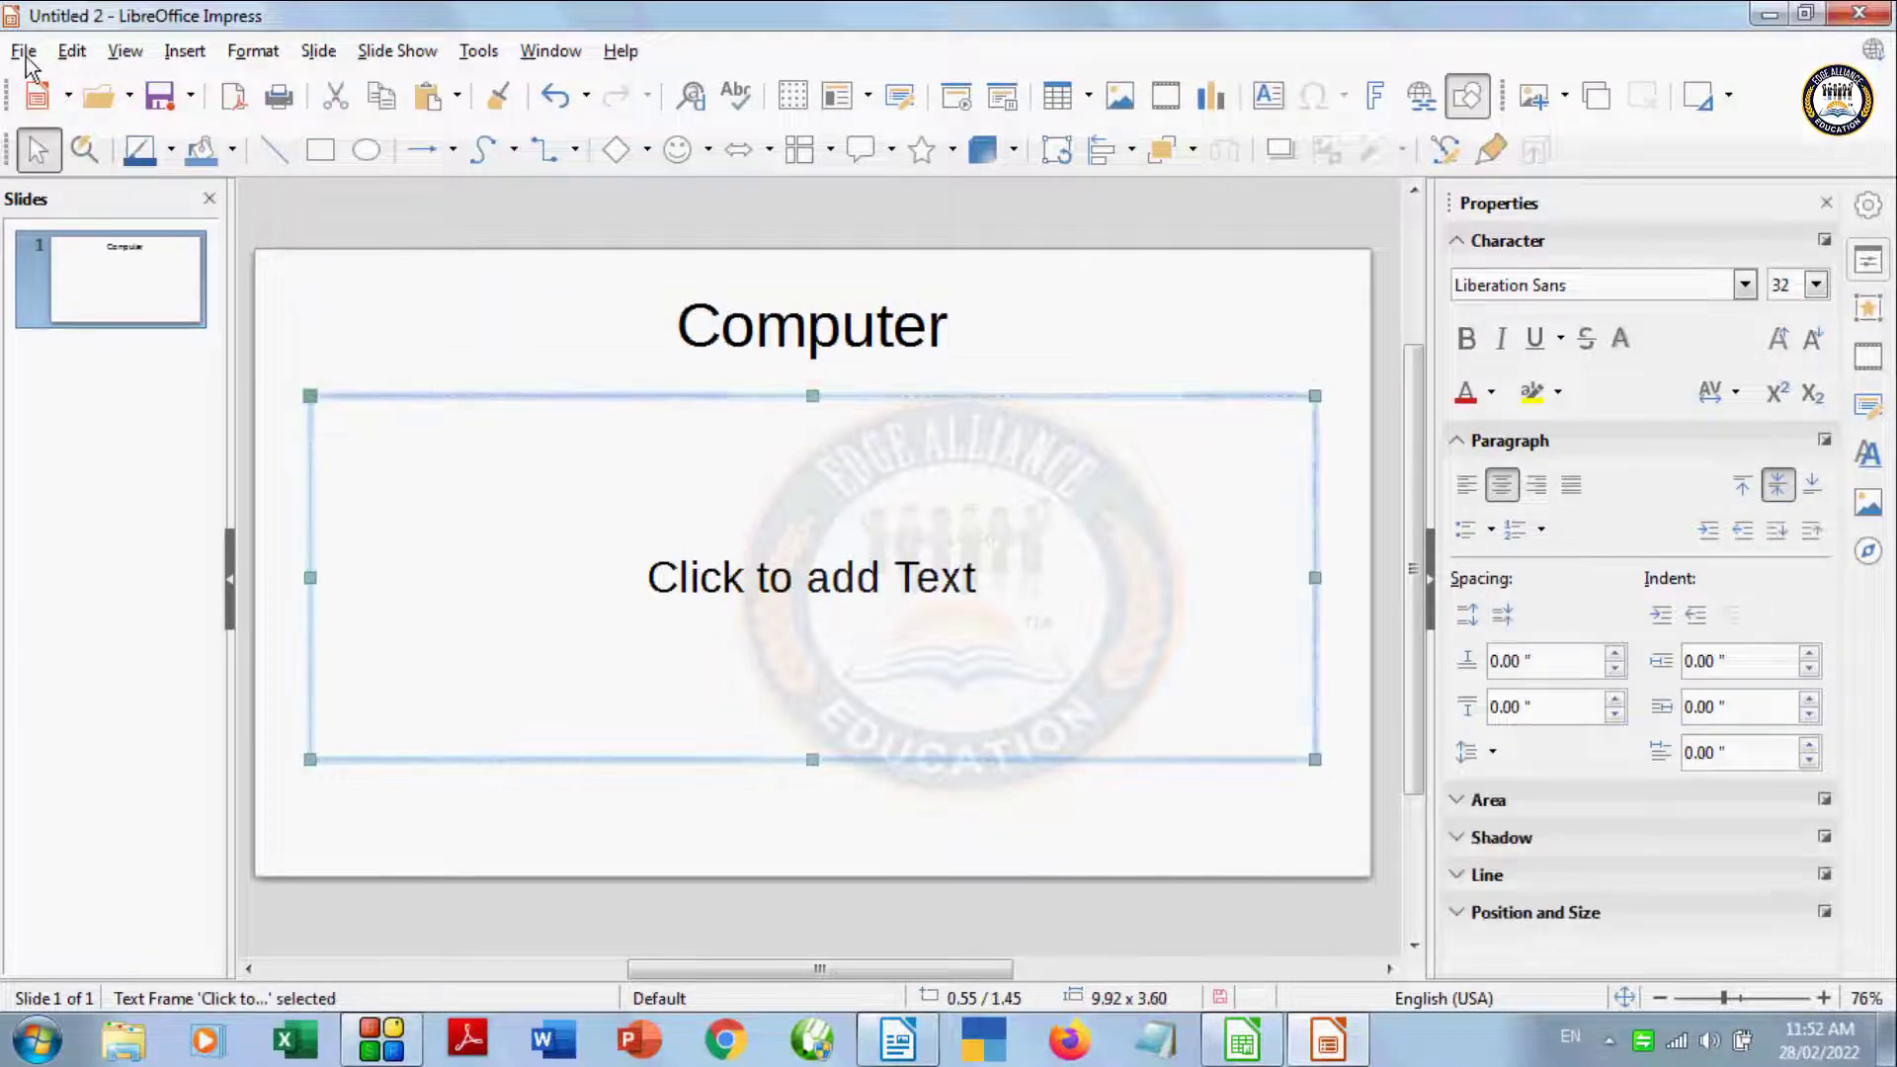
left_click(24, 55)
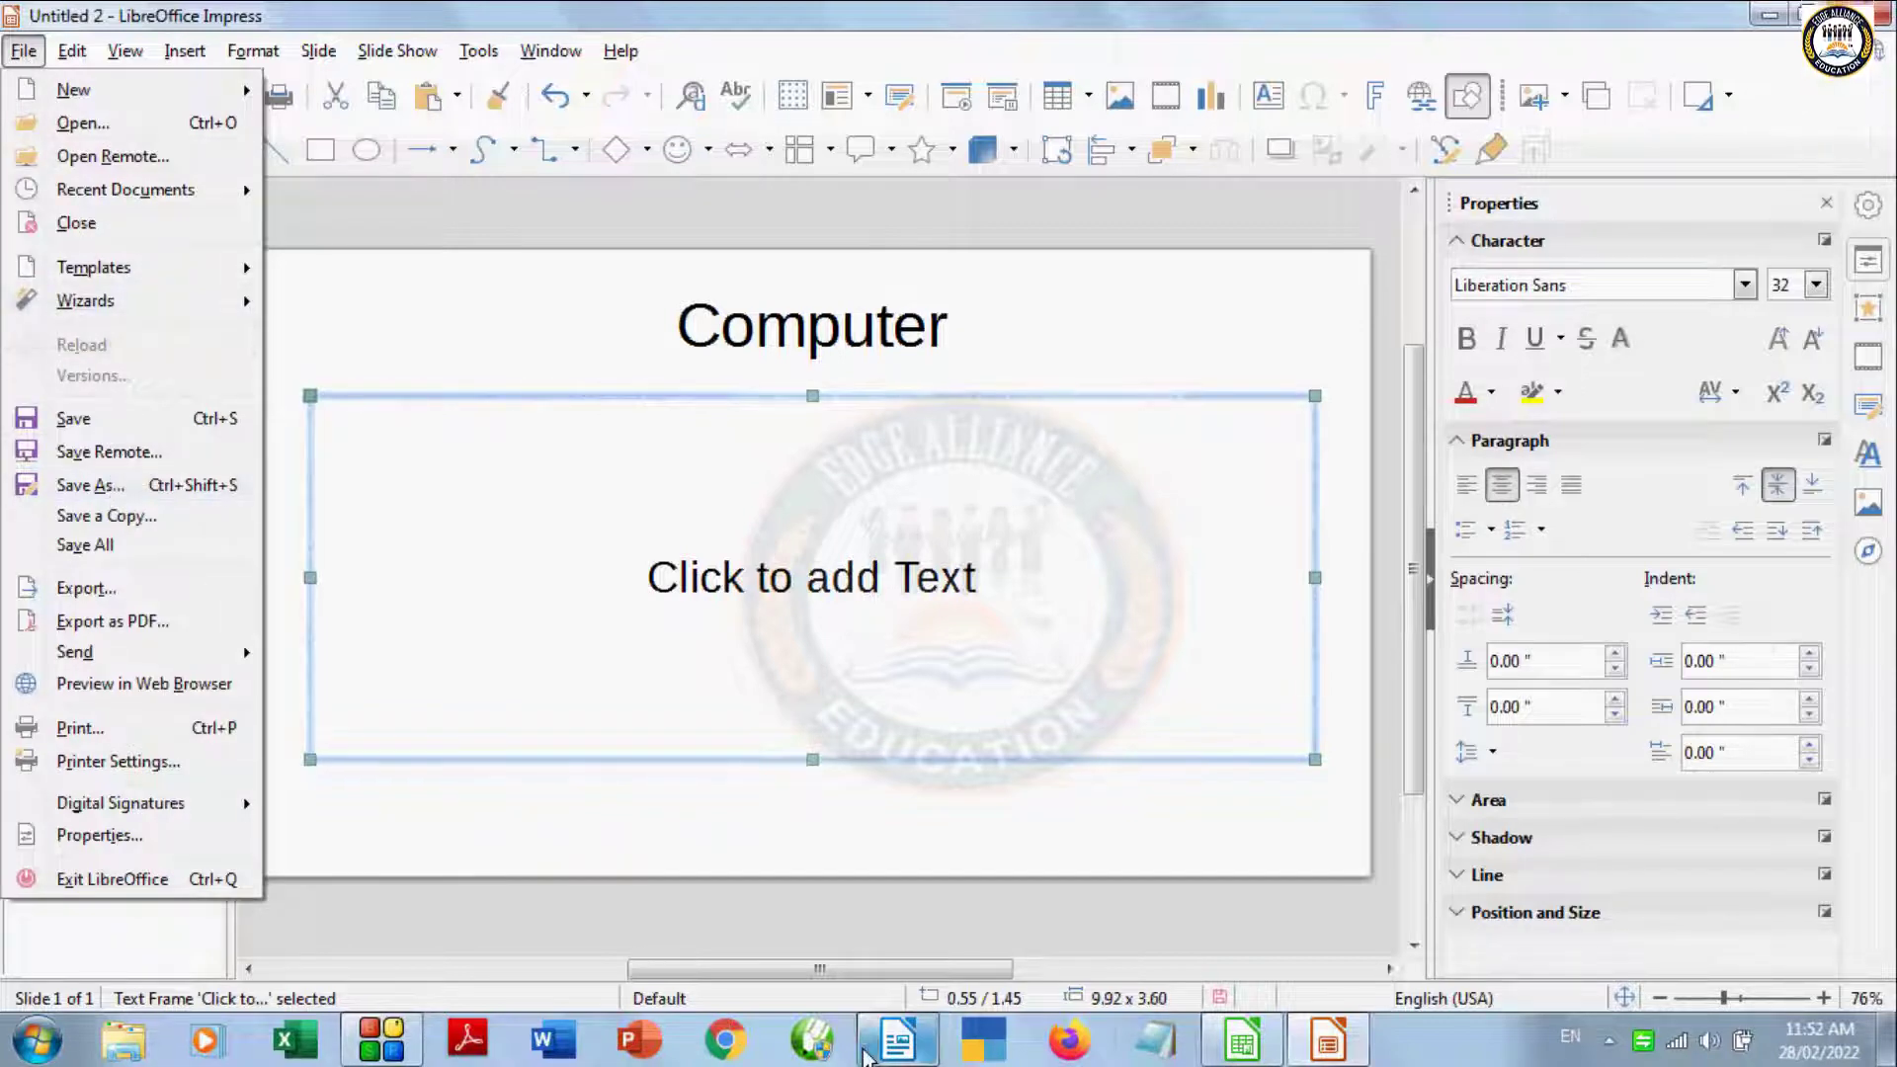
left_click(1242, 1039)
Step: Run Save All from the spreadsheet, cancelling the Save As for Writer and Impress
left_click(681, 706)
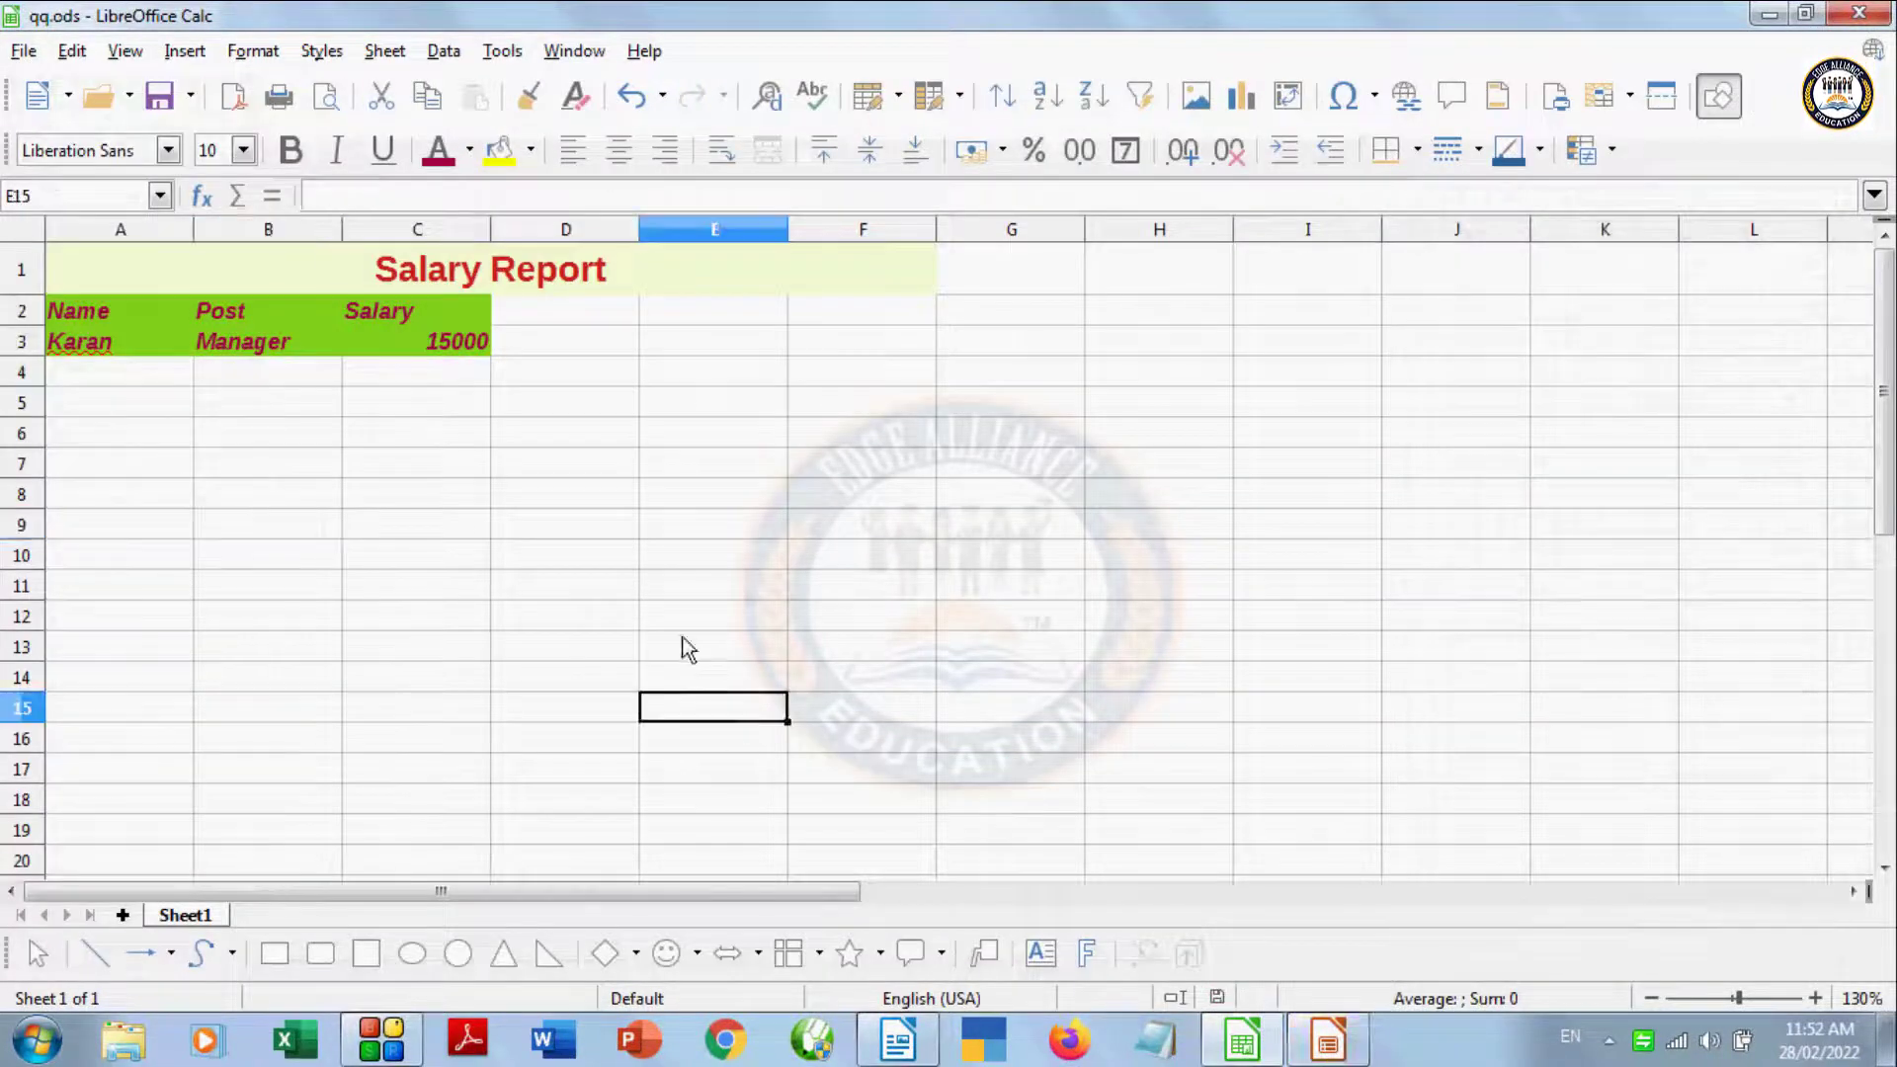
left_click(24, 51)
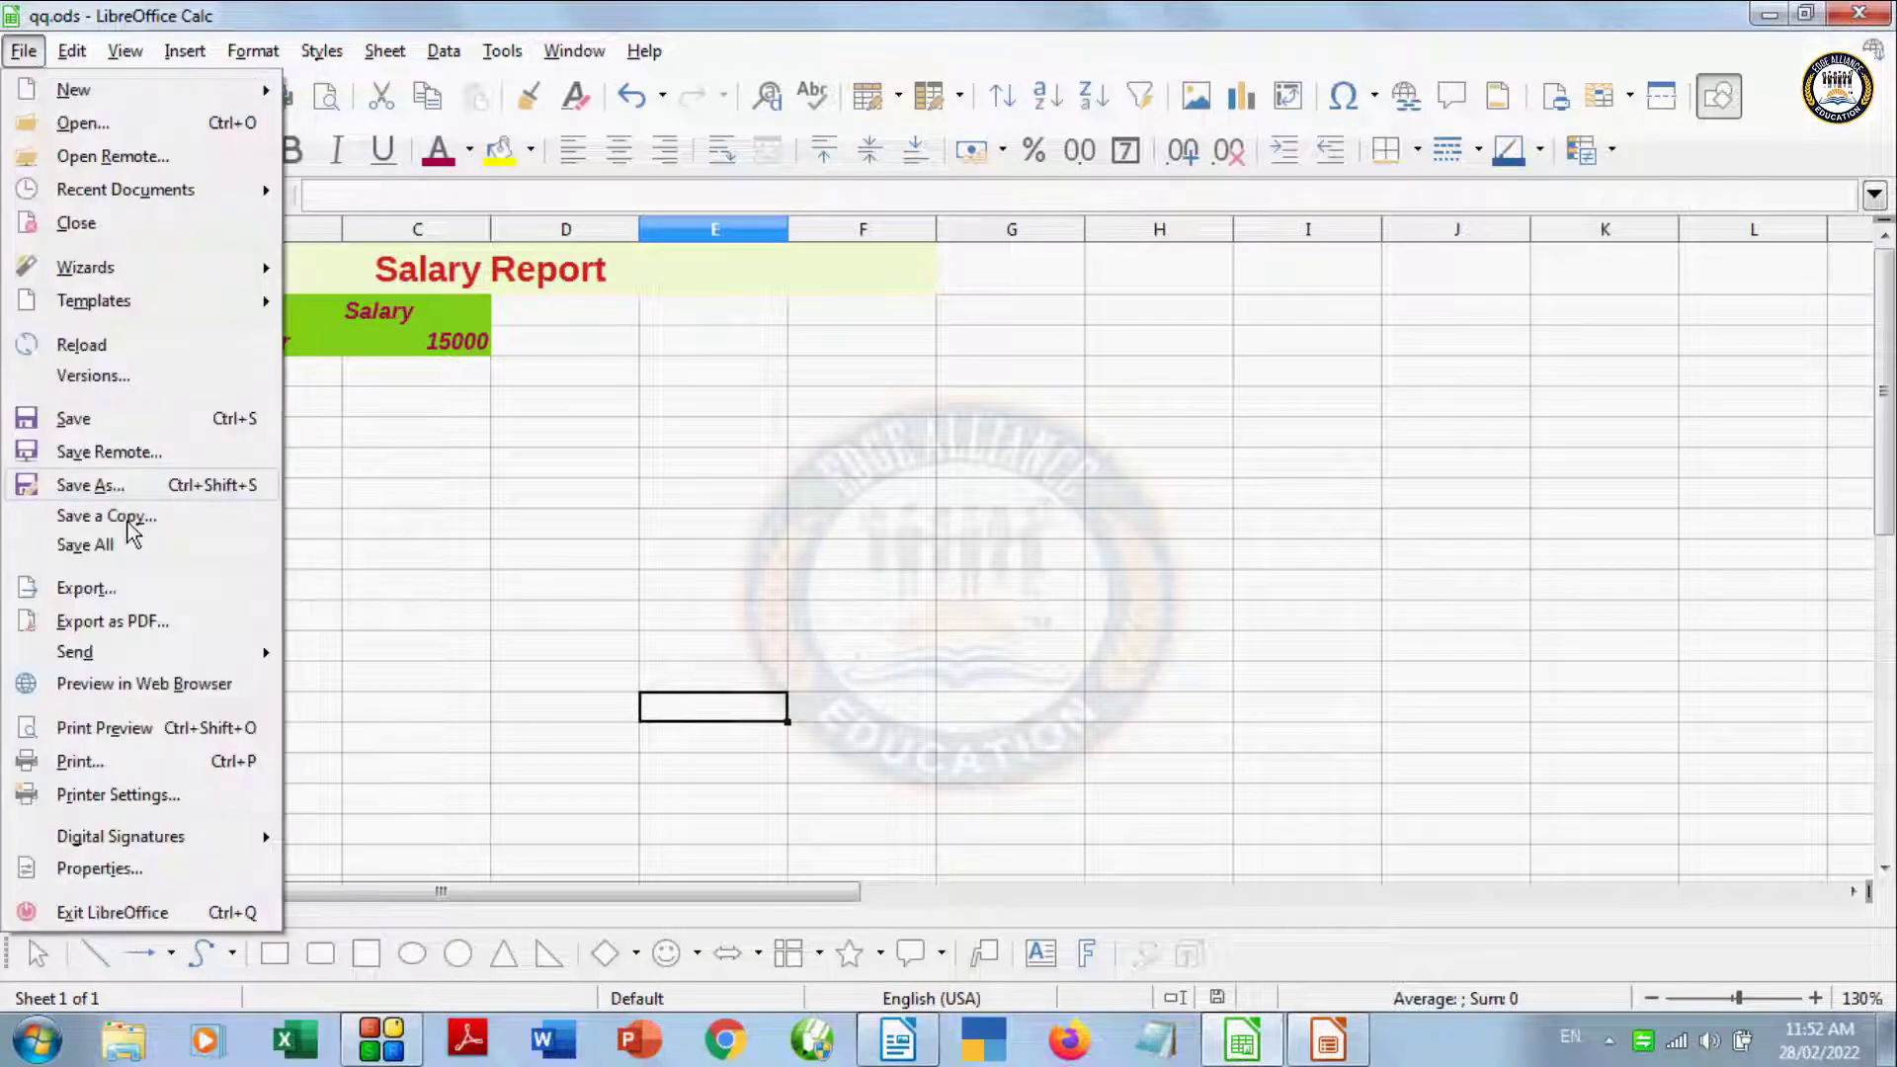
left_click(92, 544)
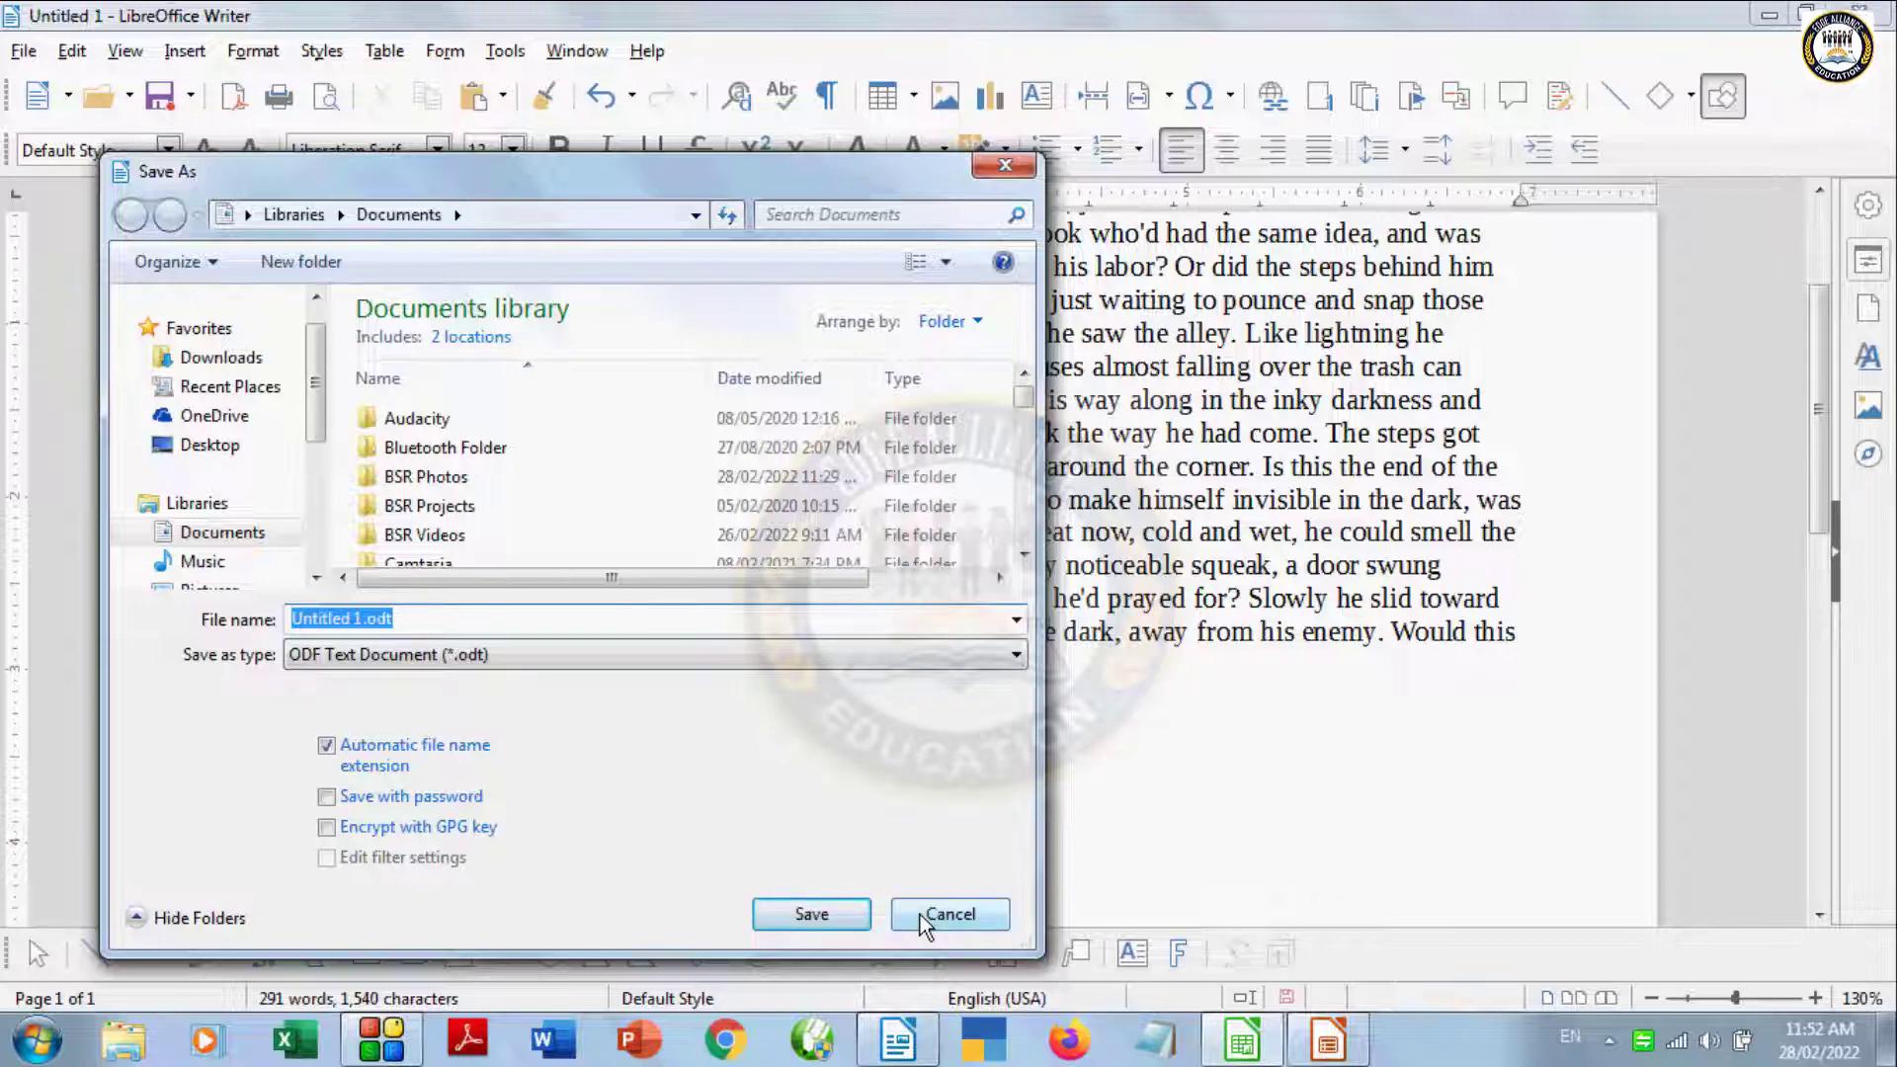
left_click(948, 913)
mouse_move(1242, 1042)
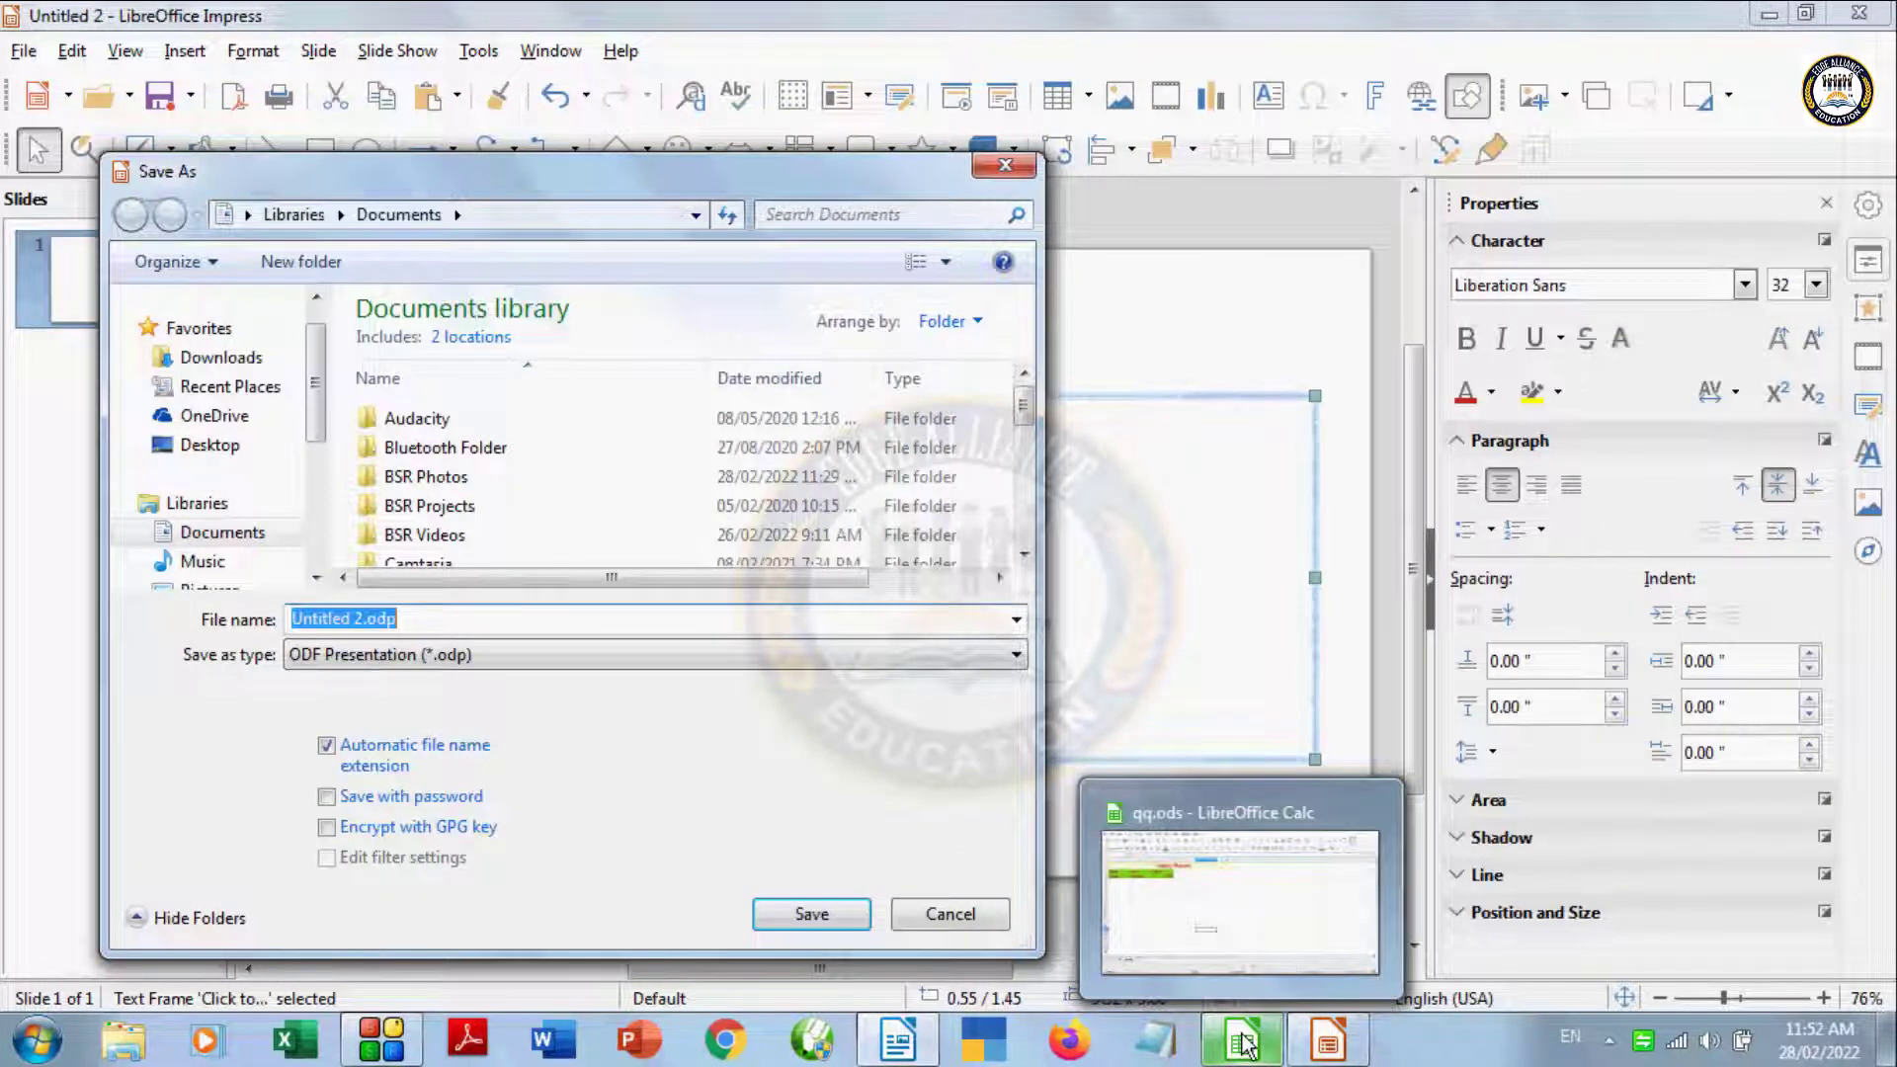
left_click(991, 917)
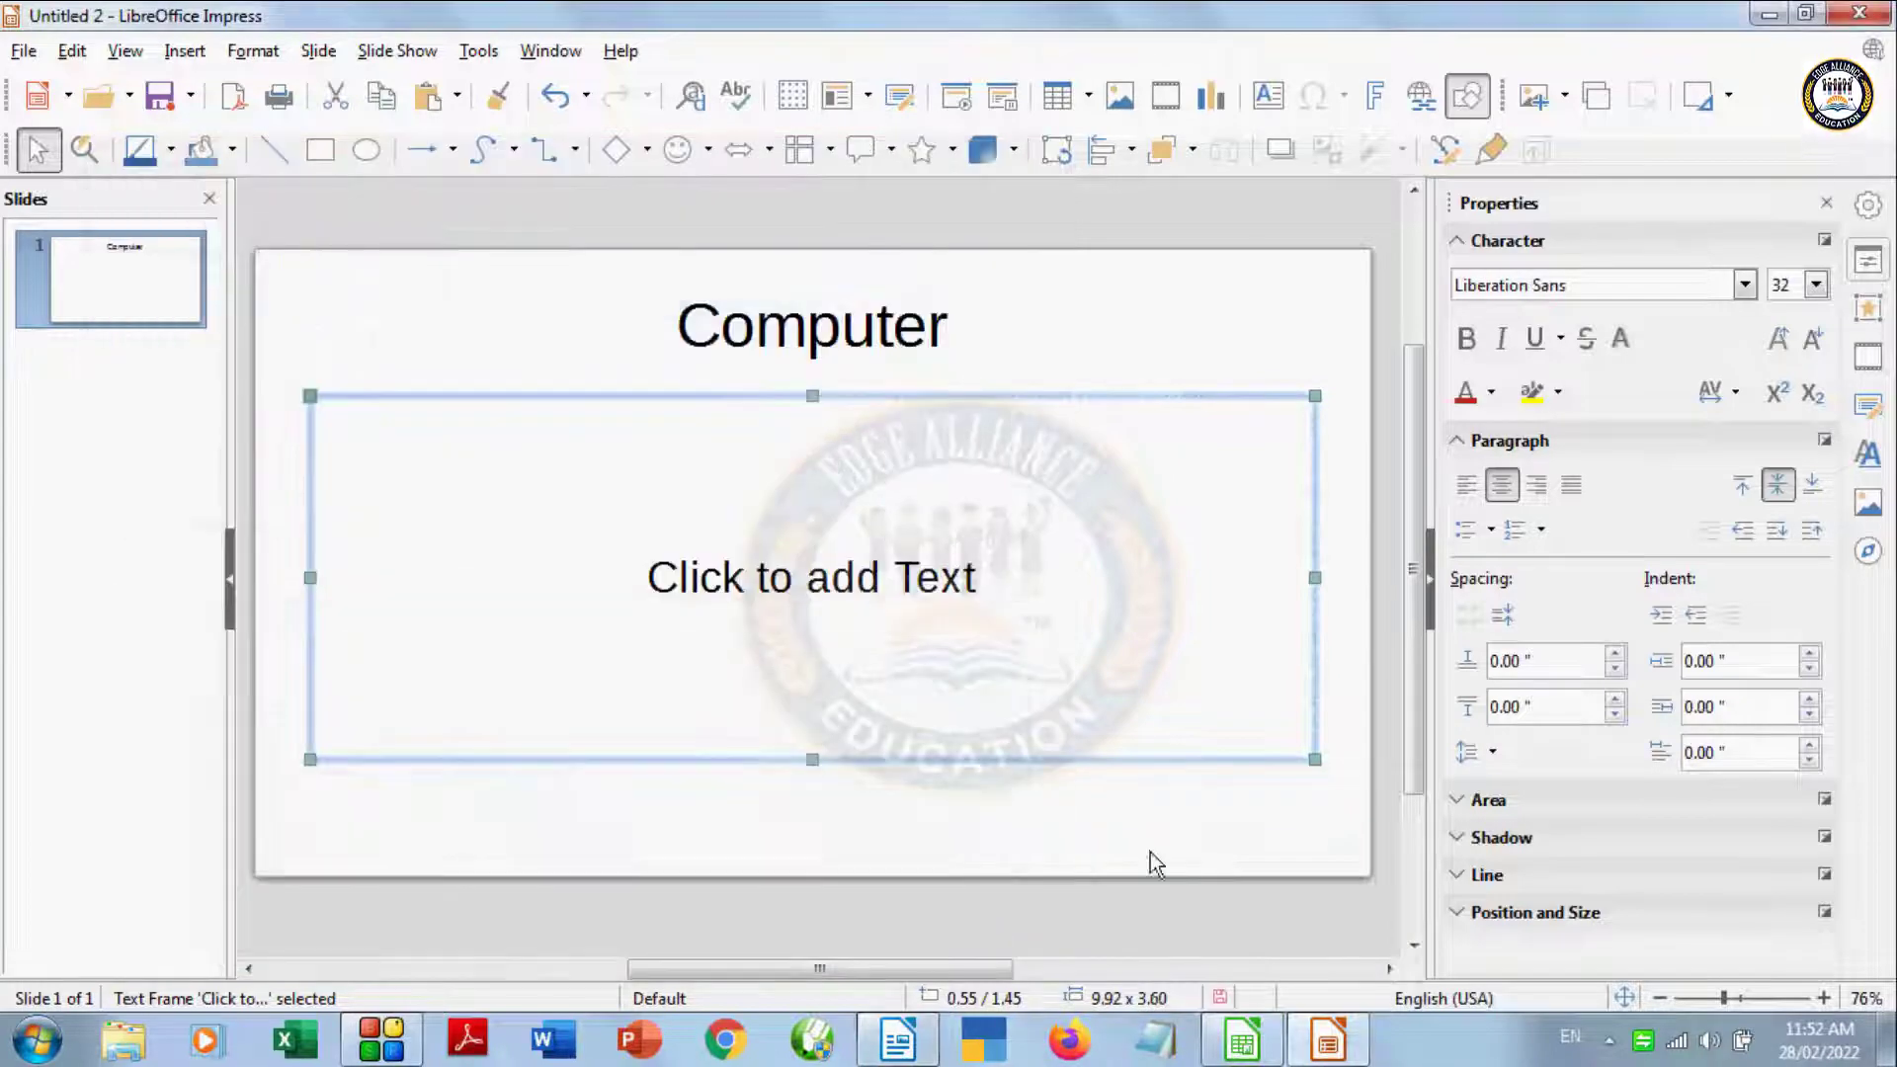
Step: Close the presentation and the Writer document without saving
left_click(1858, 13)
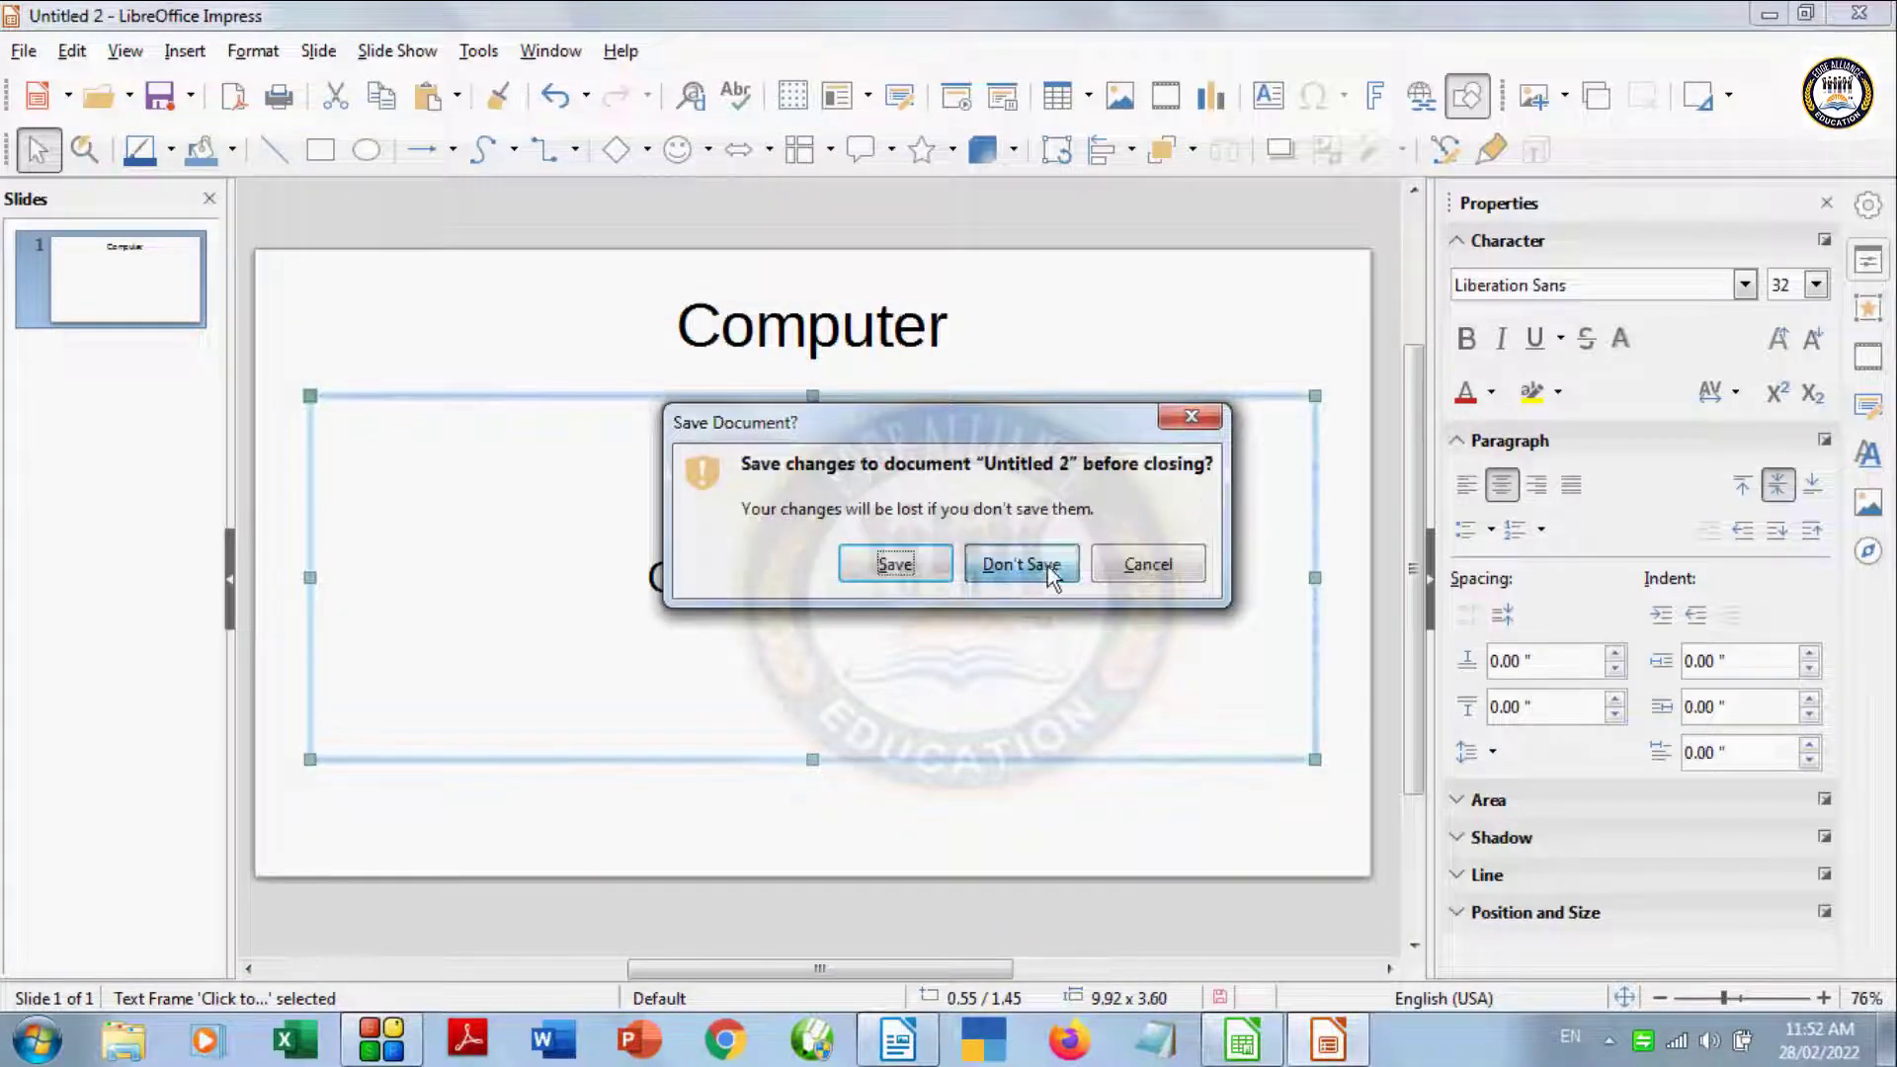
left_click(1017, 560)
left_click(1859, 13)
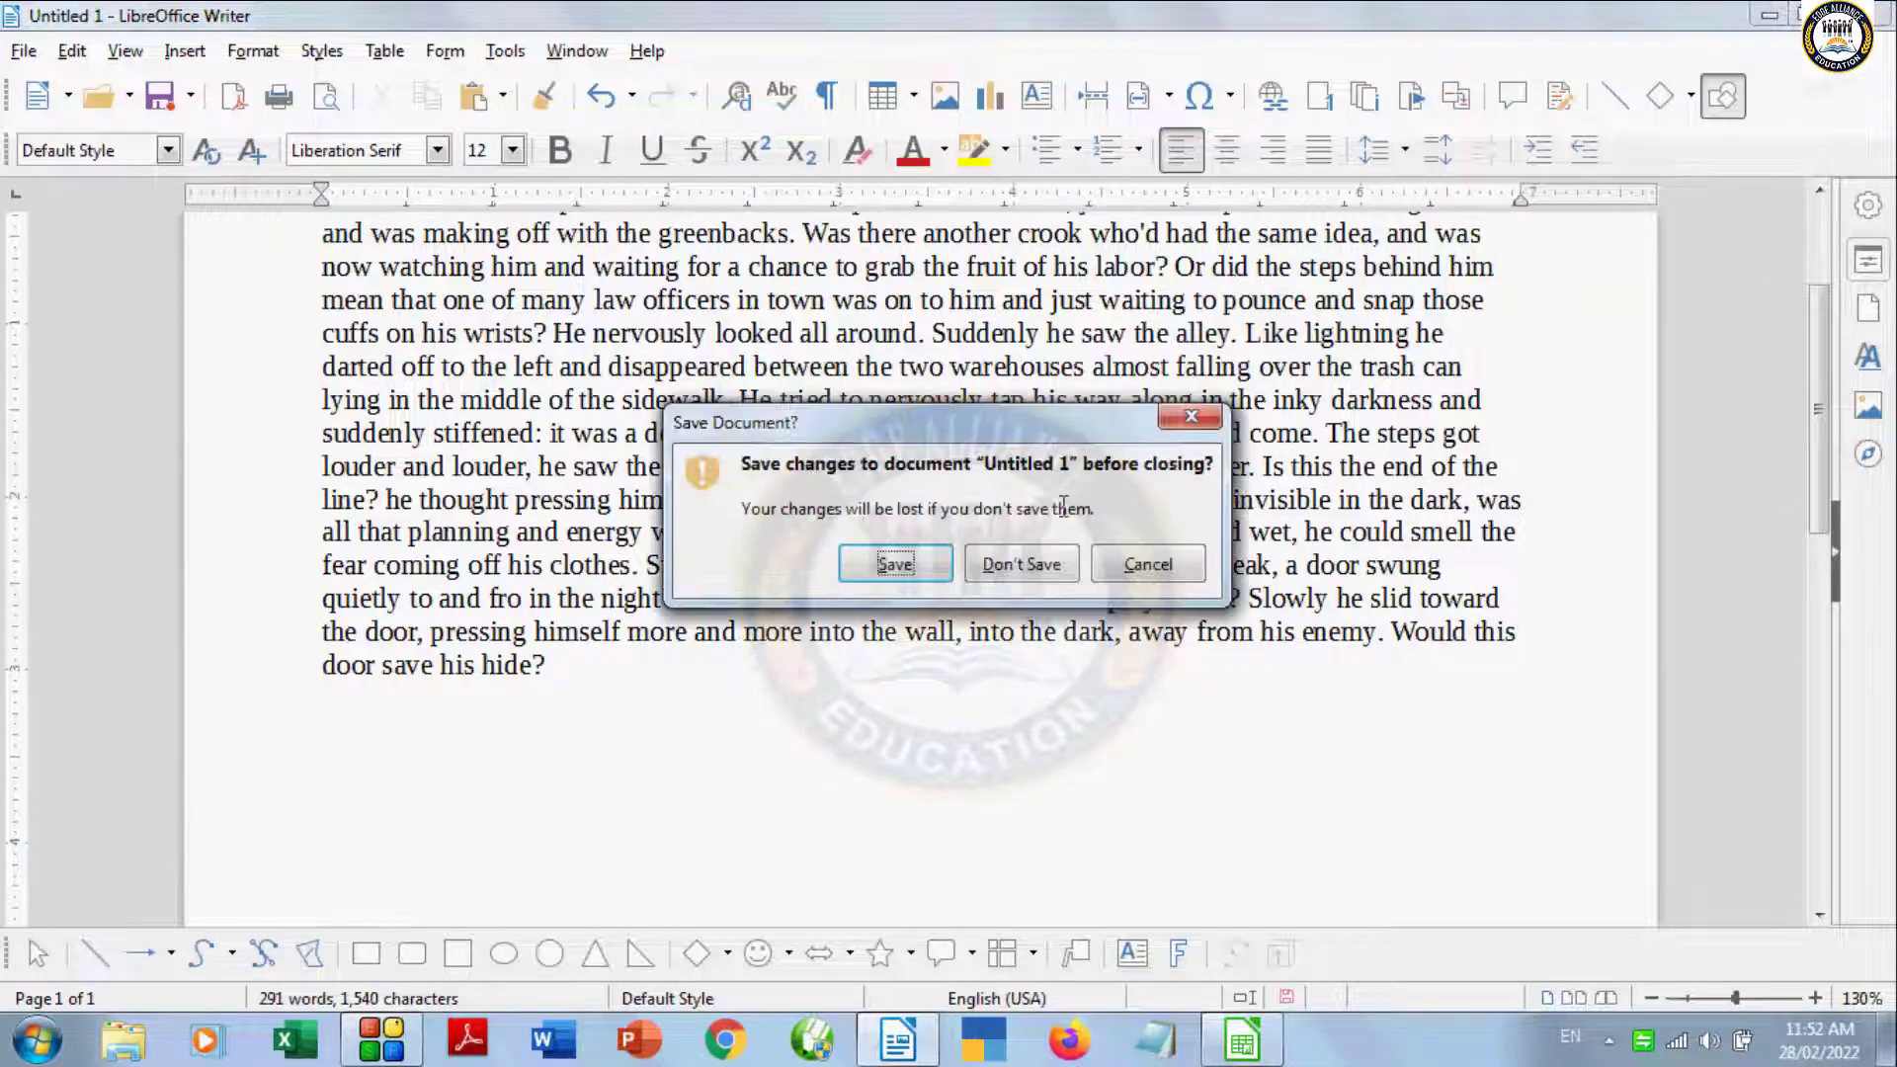
left_click(1017, 560)
left_click(23, 50)
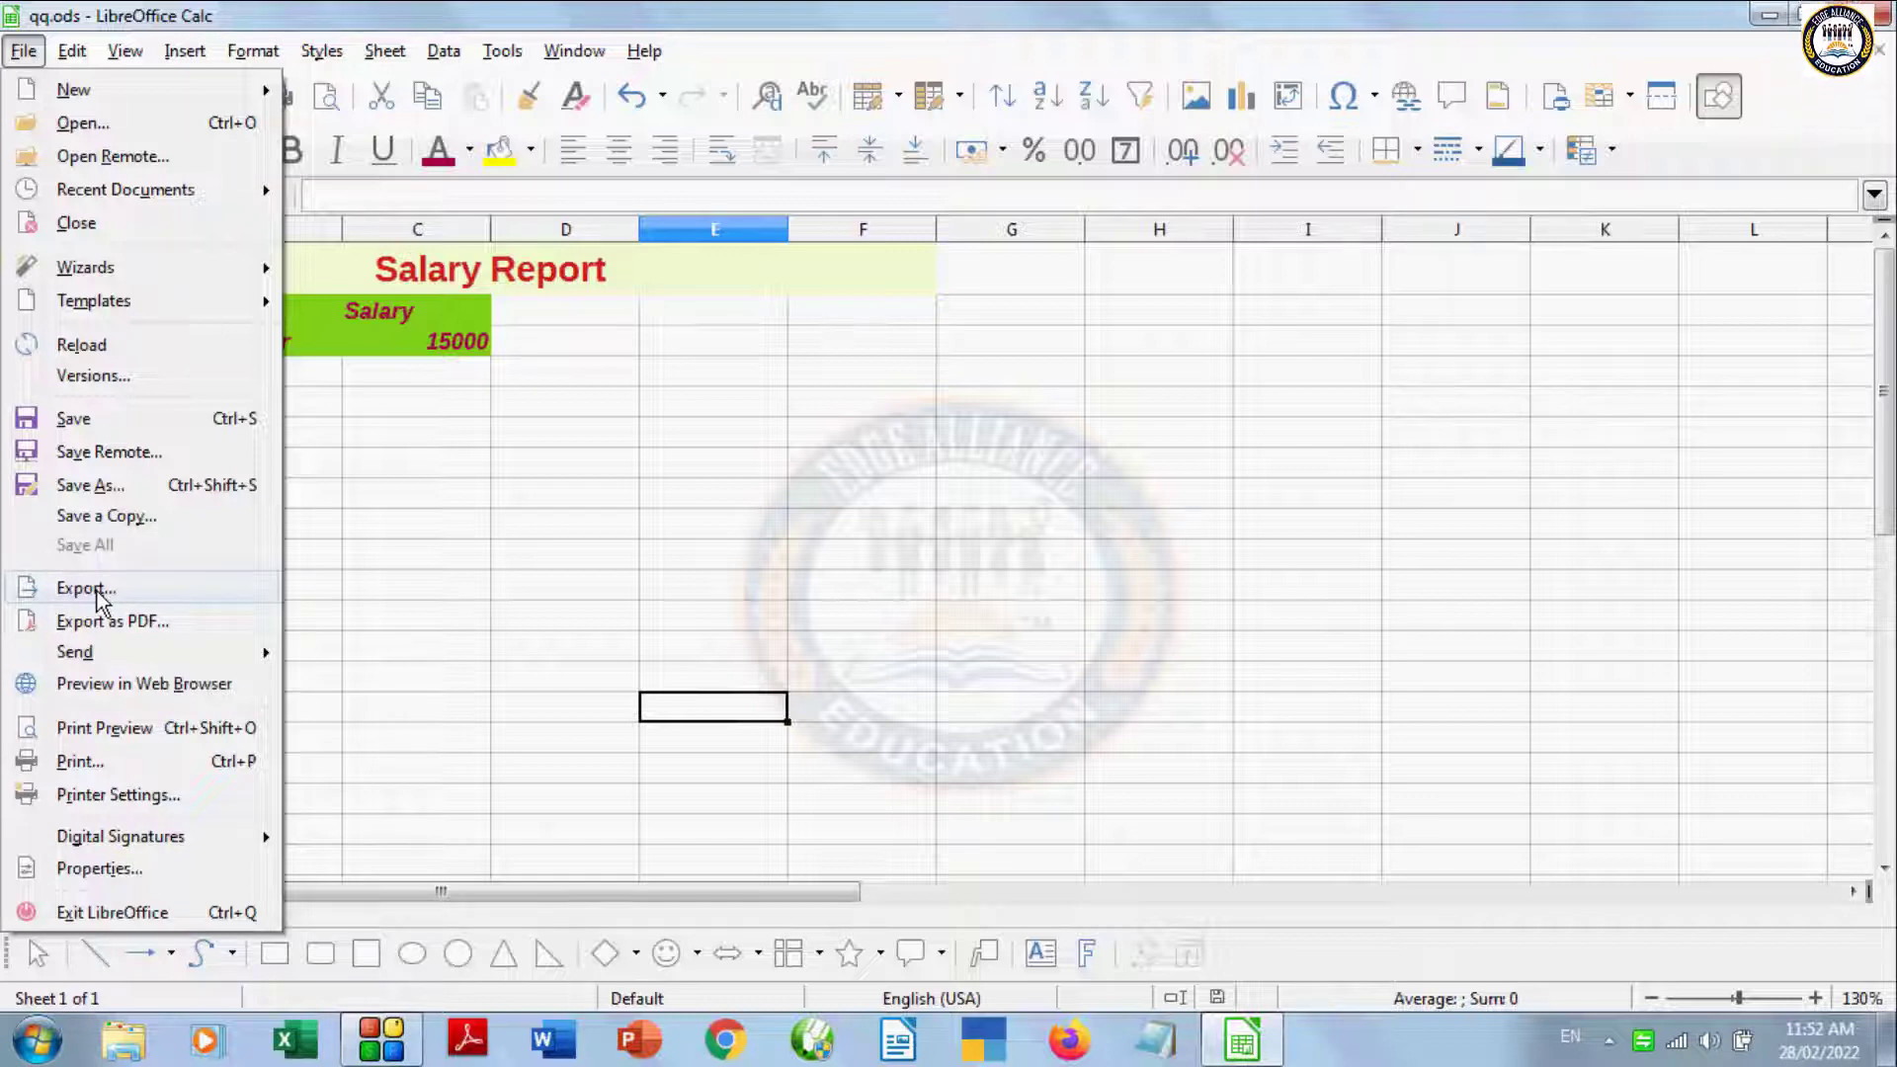
Step: Start exporting the spreadsheet and choose XHTML as the export format
left_click(459, 573)
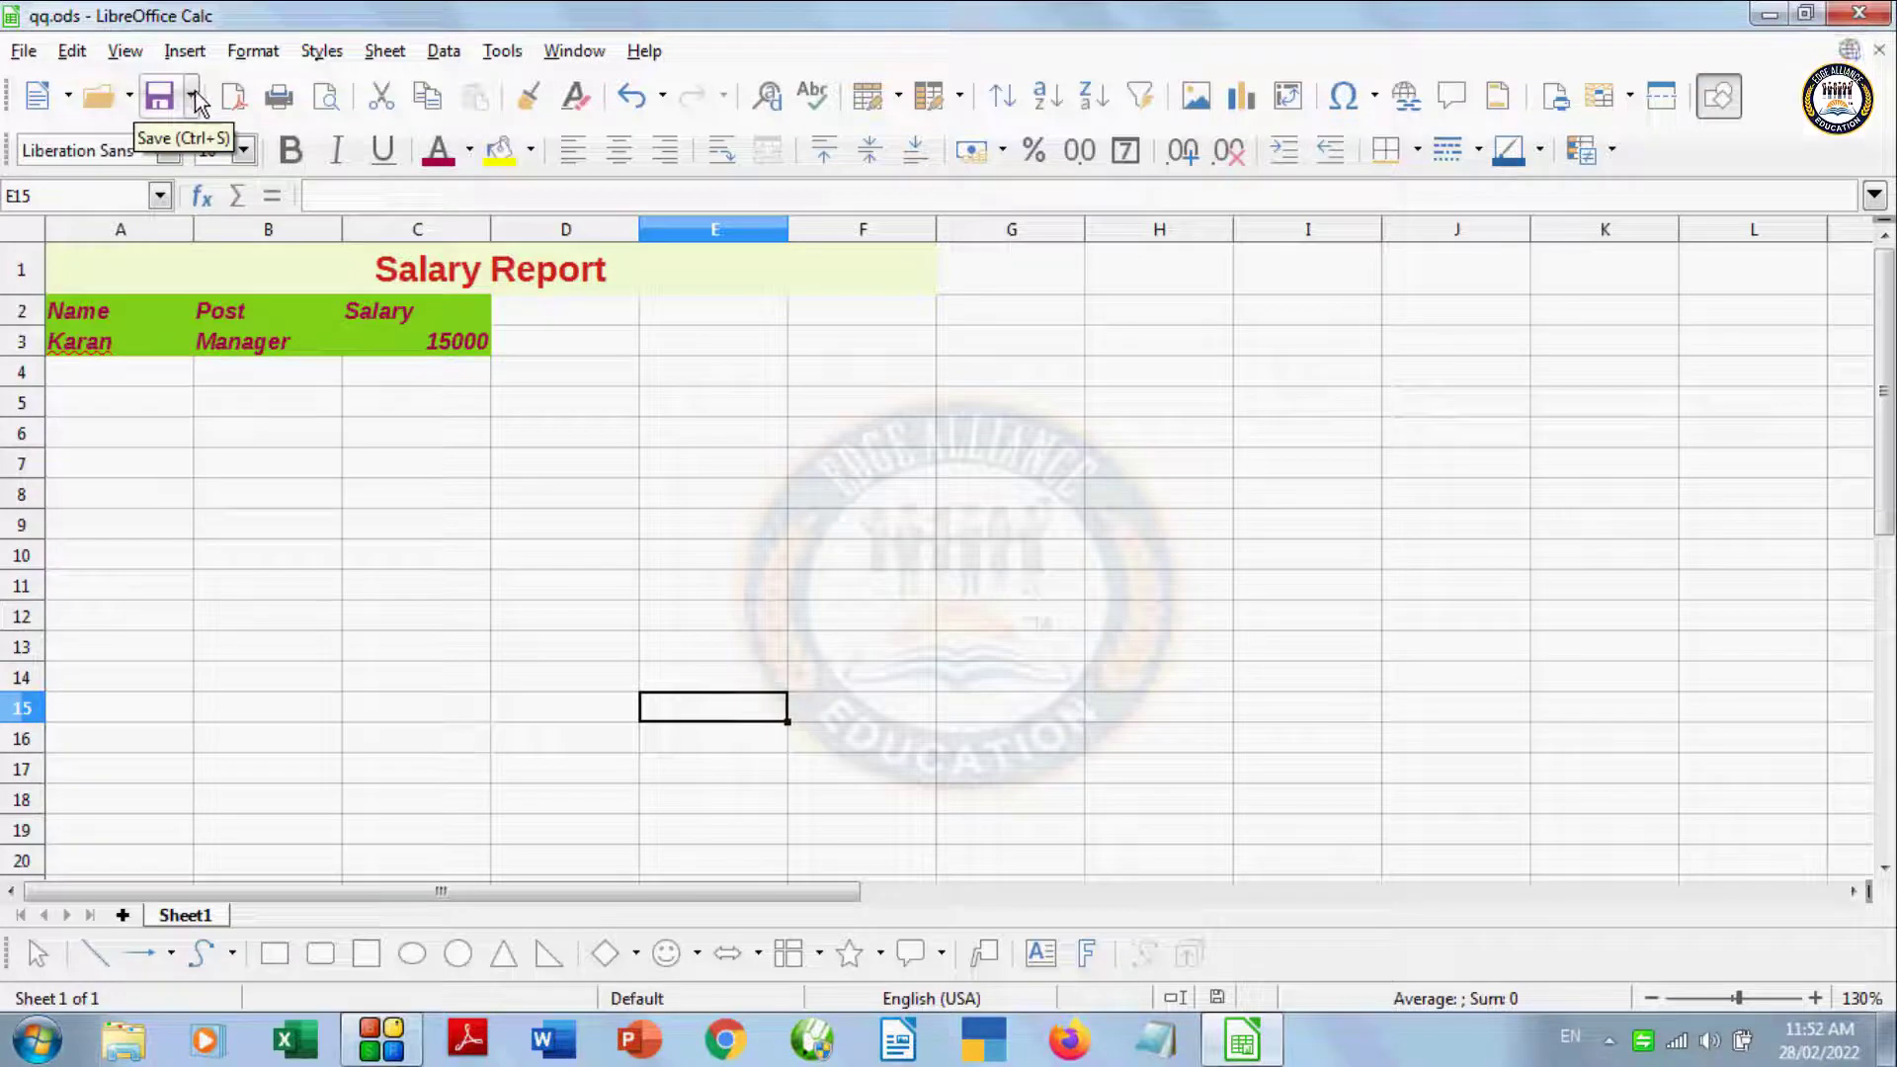
left_click(34, 61)
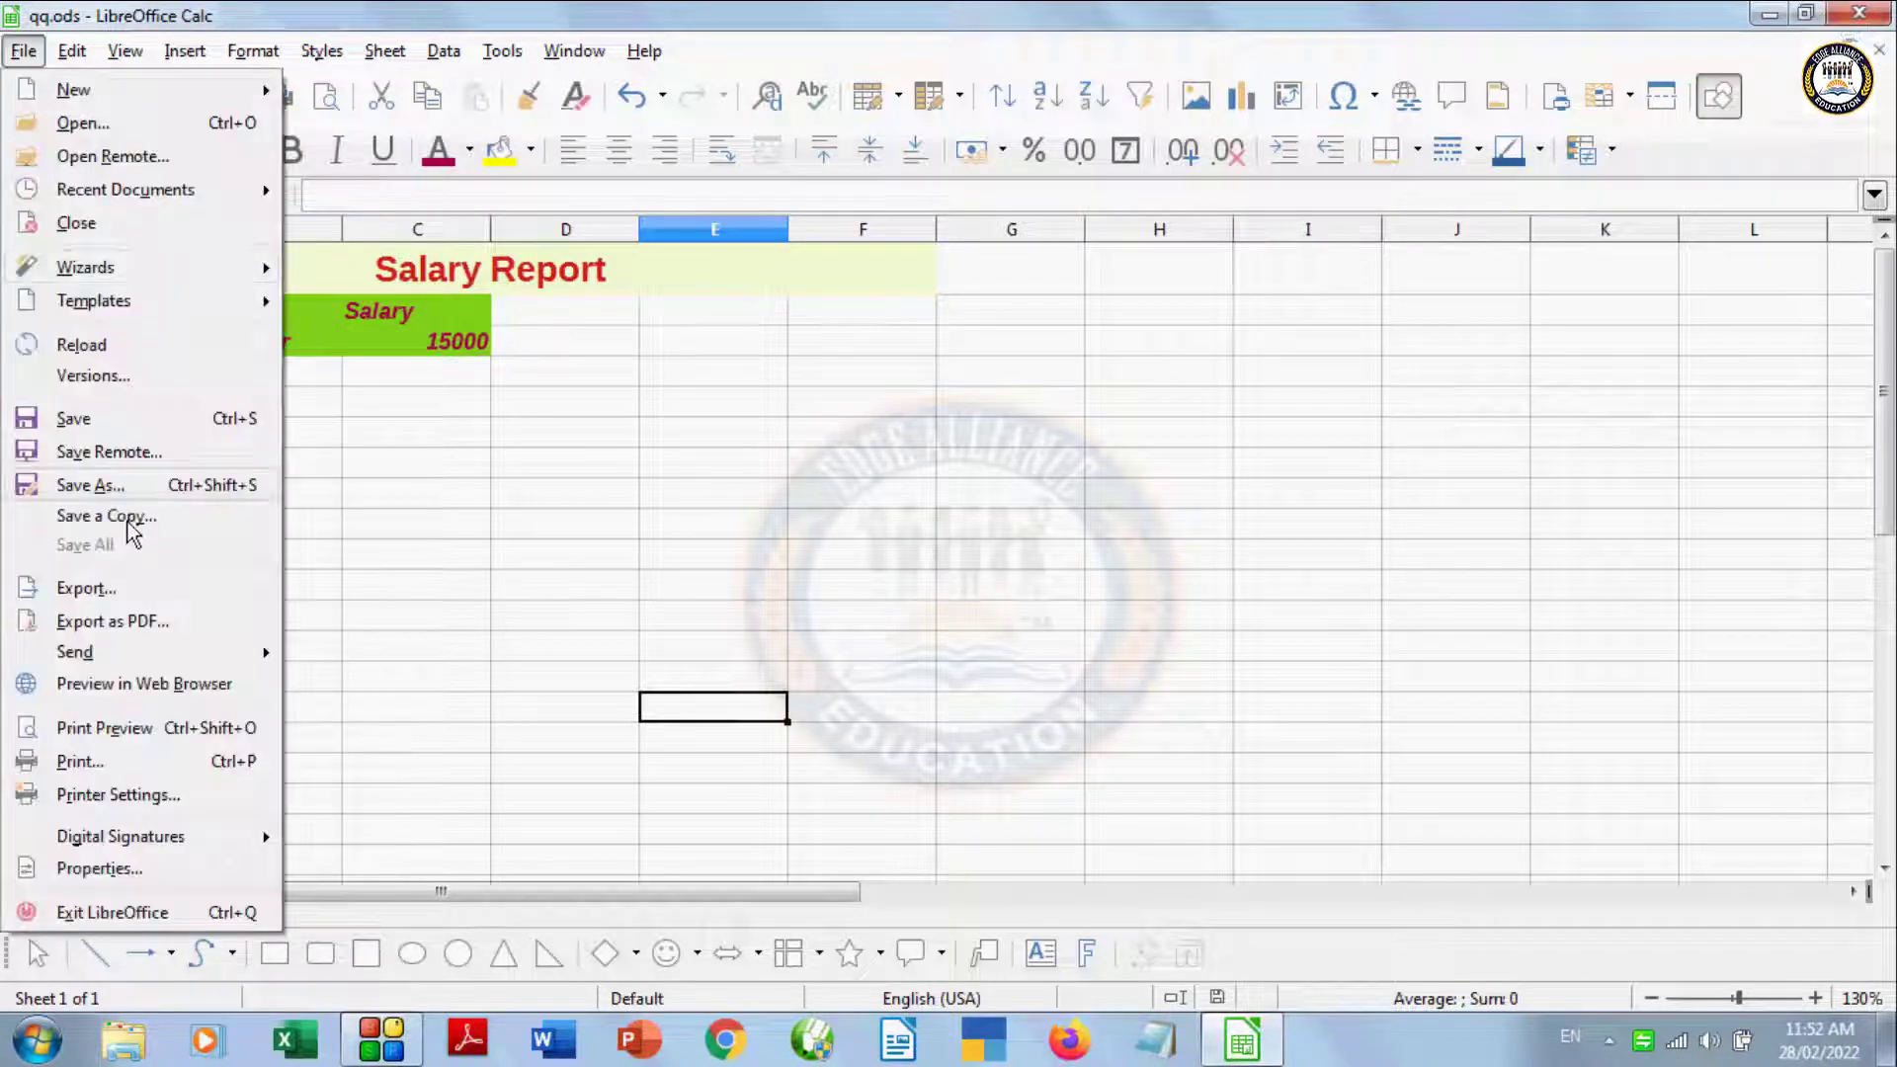
left_click(127, 595)
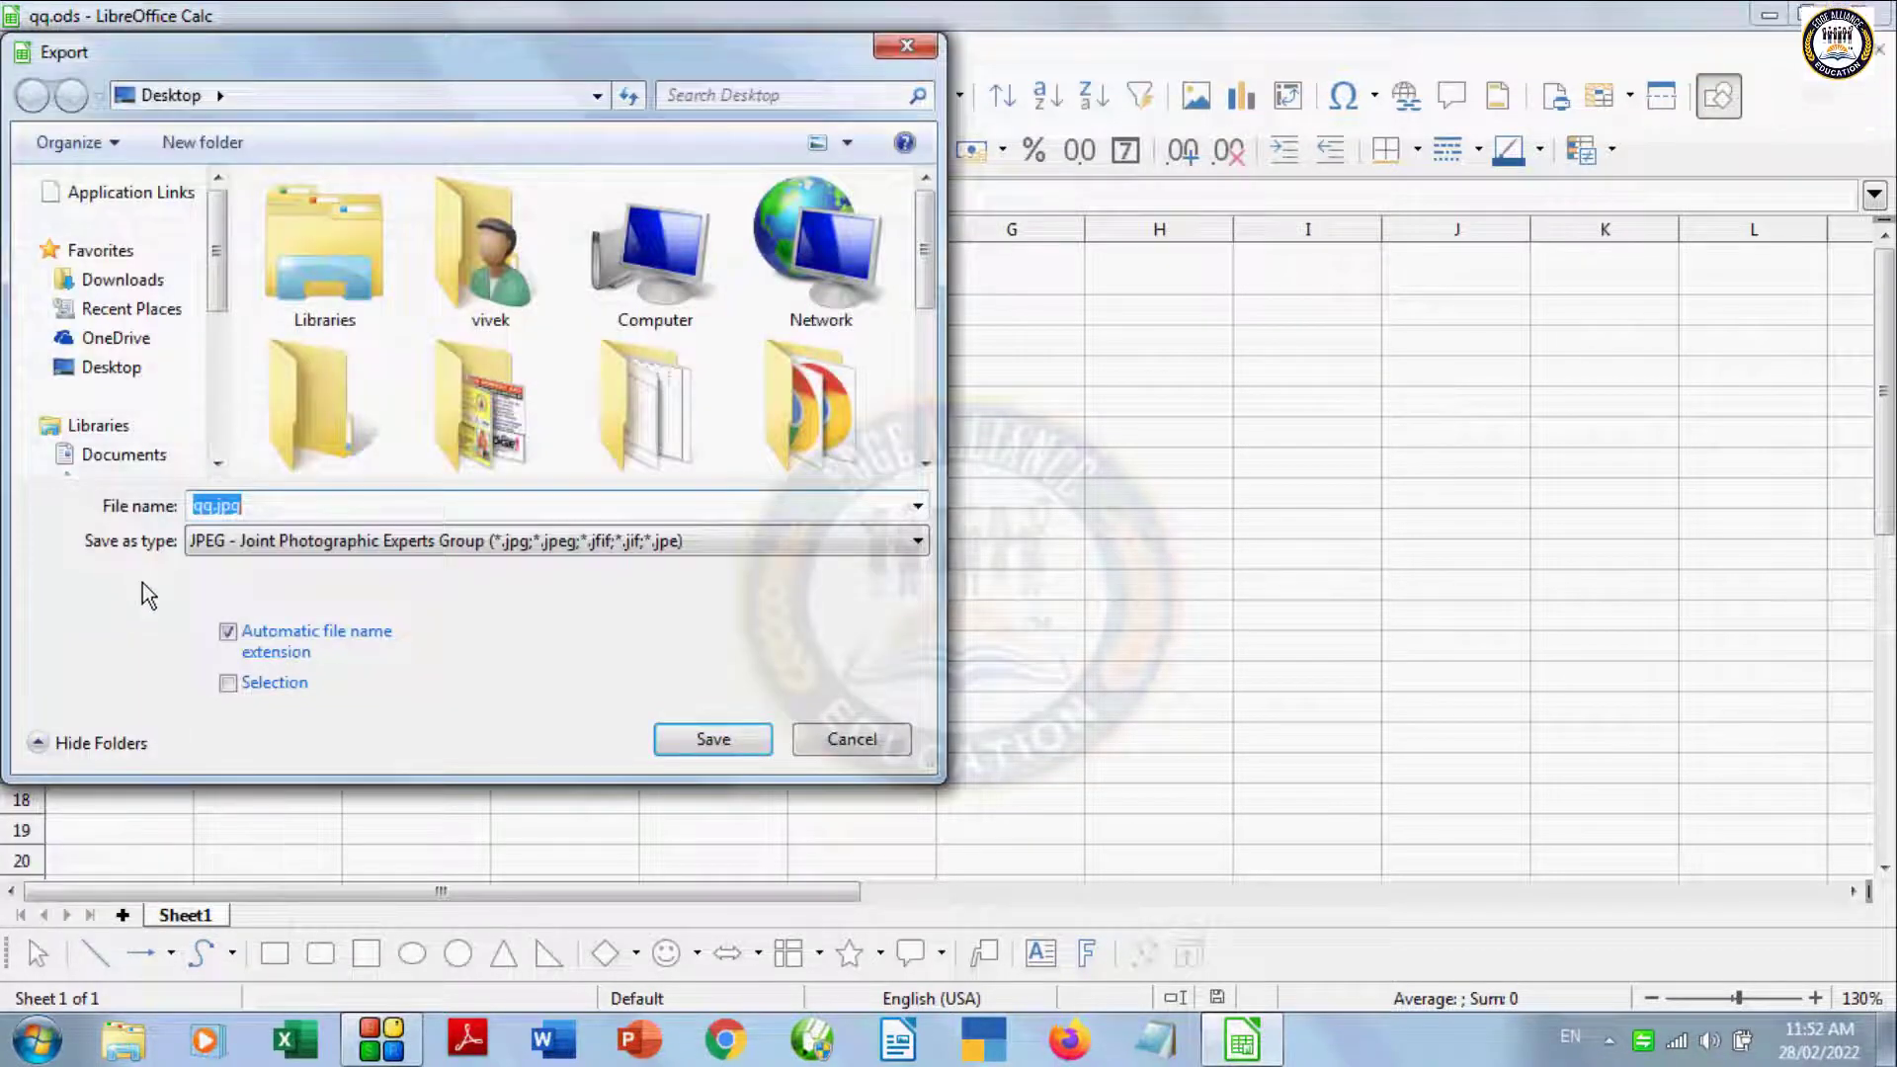
left_click(271, 546)
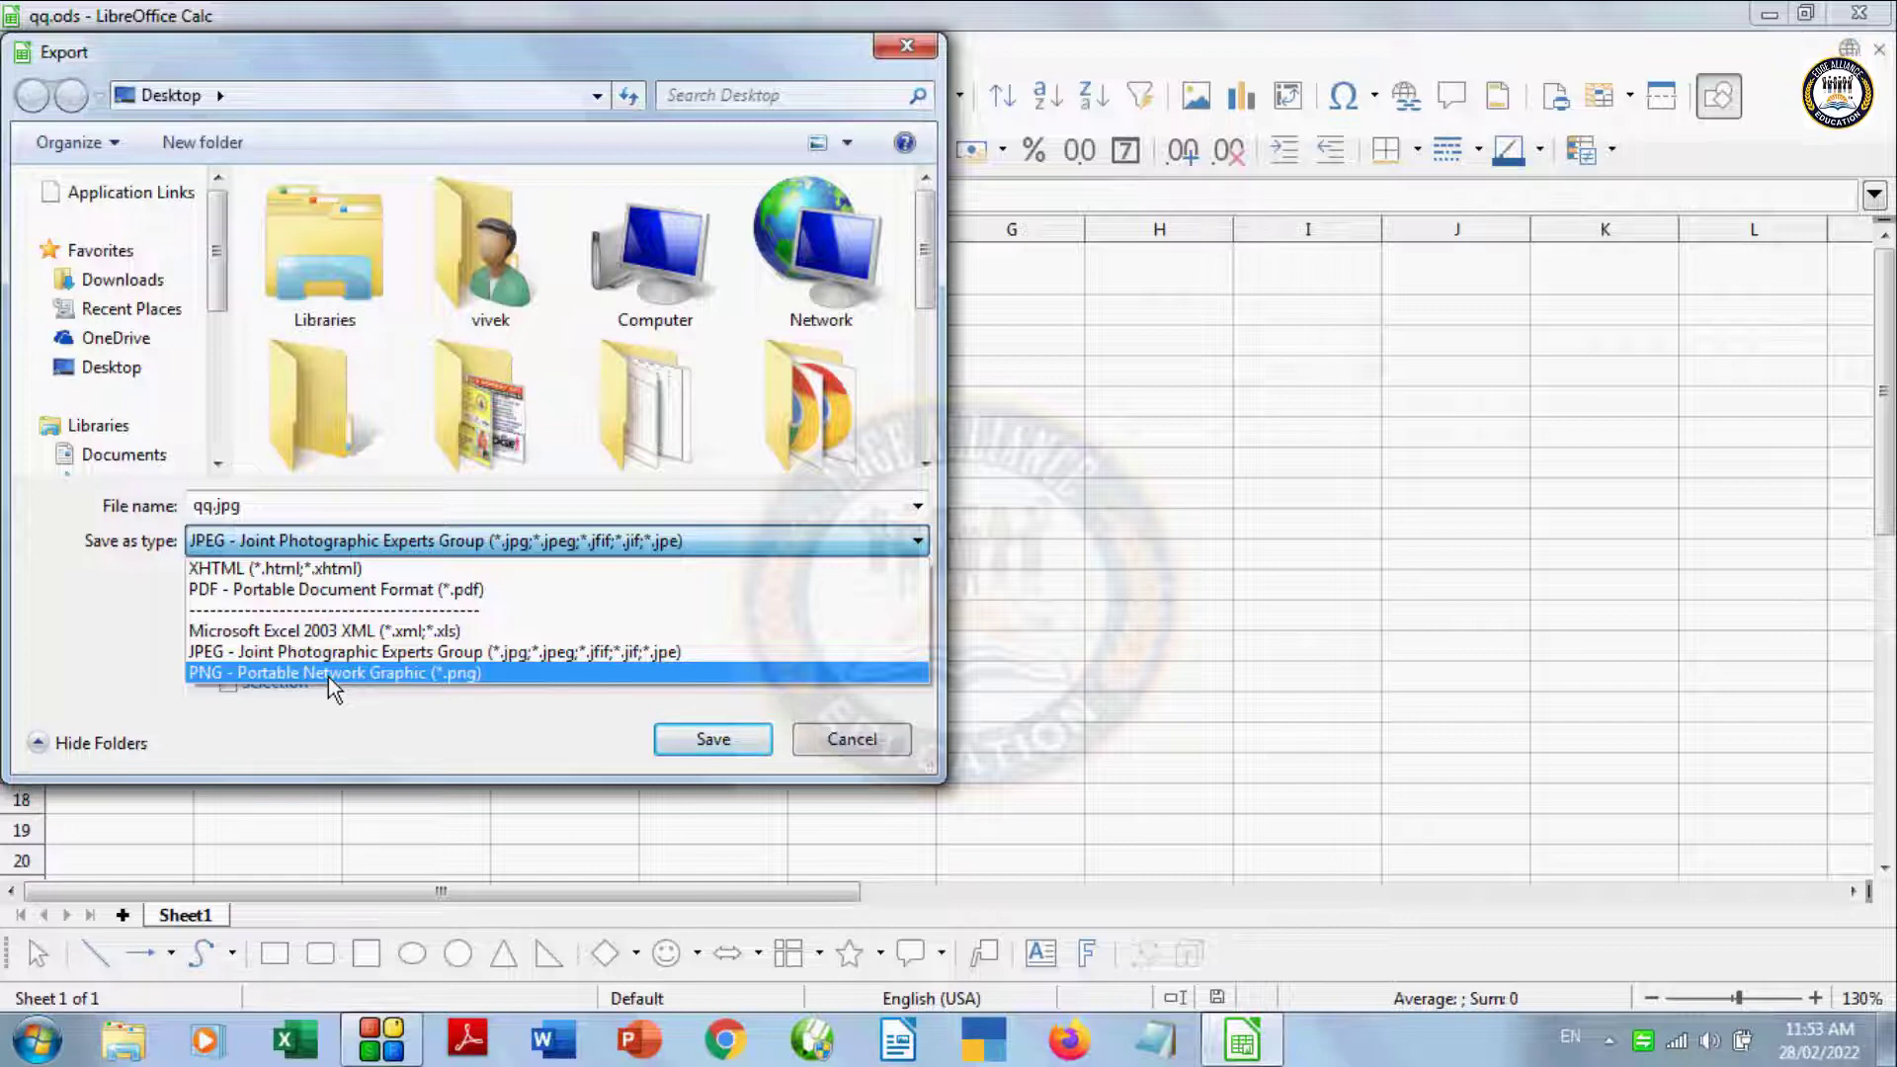
left_click(115, 372)
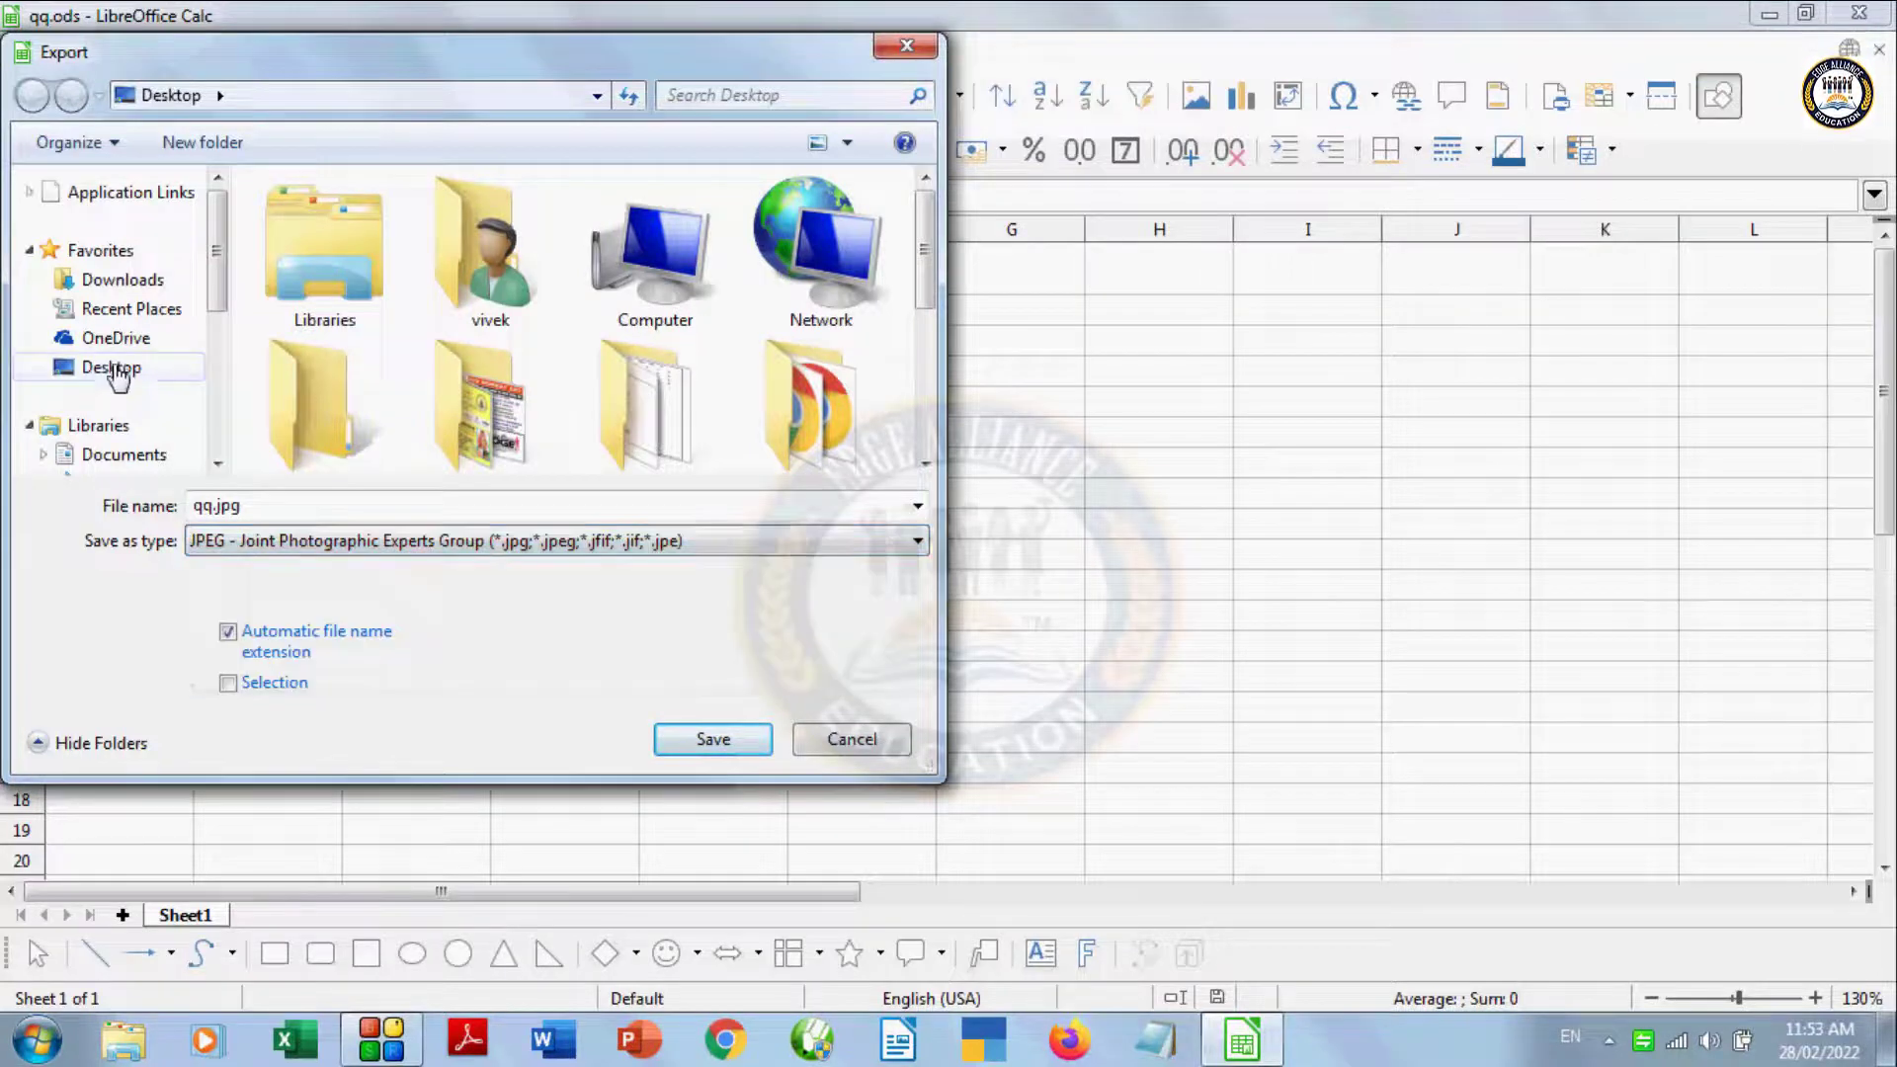
left_click(249, 546)
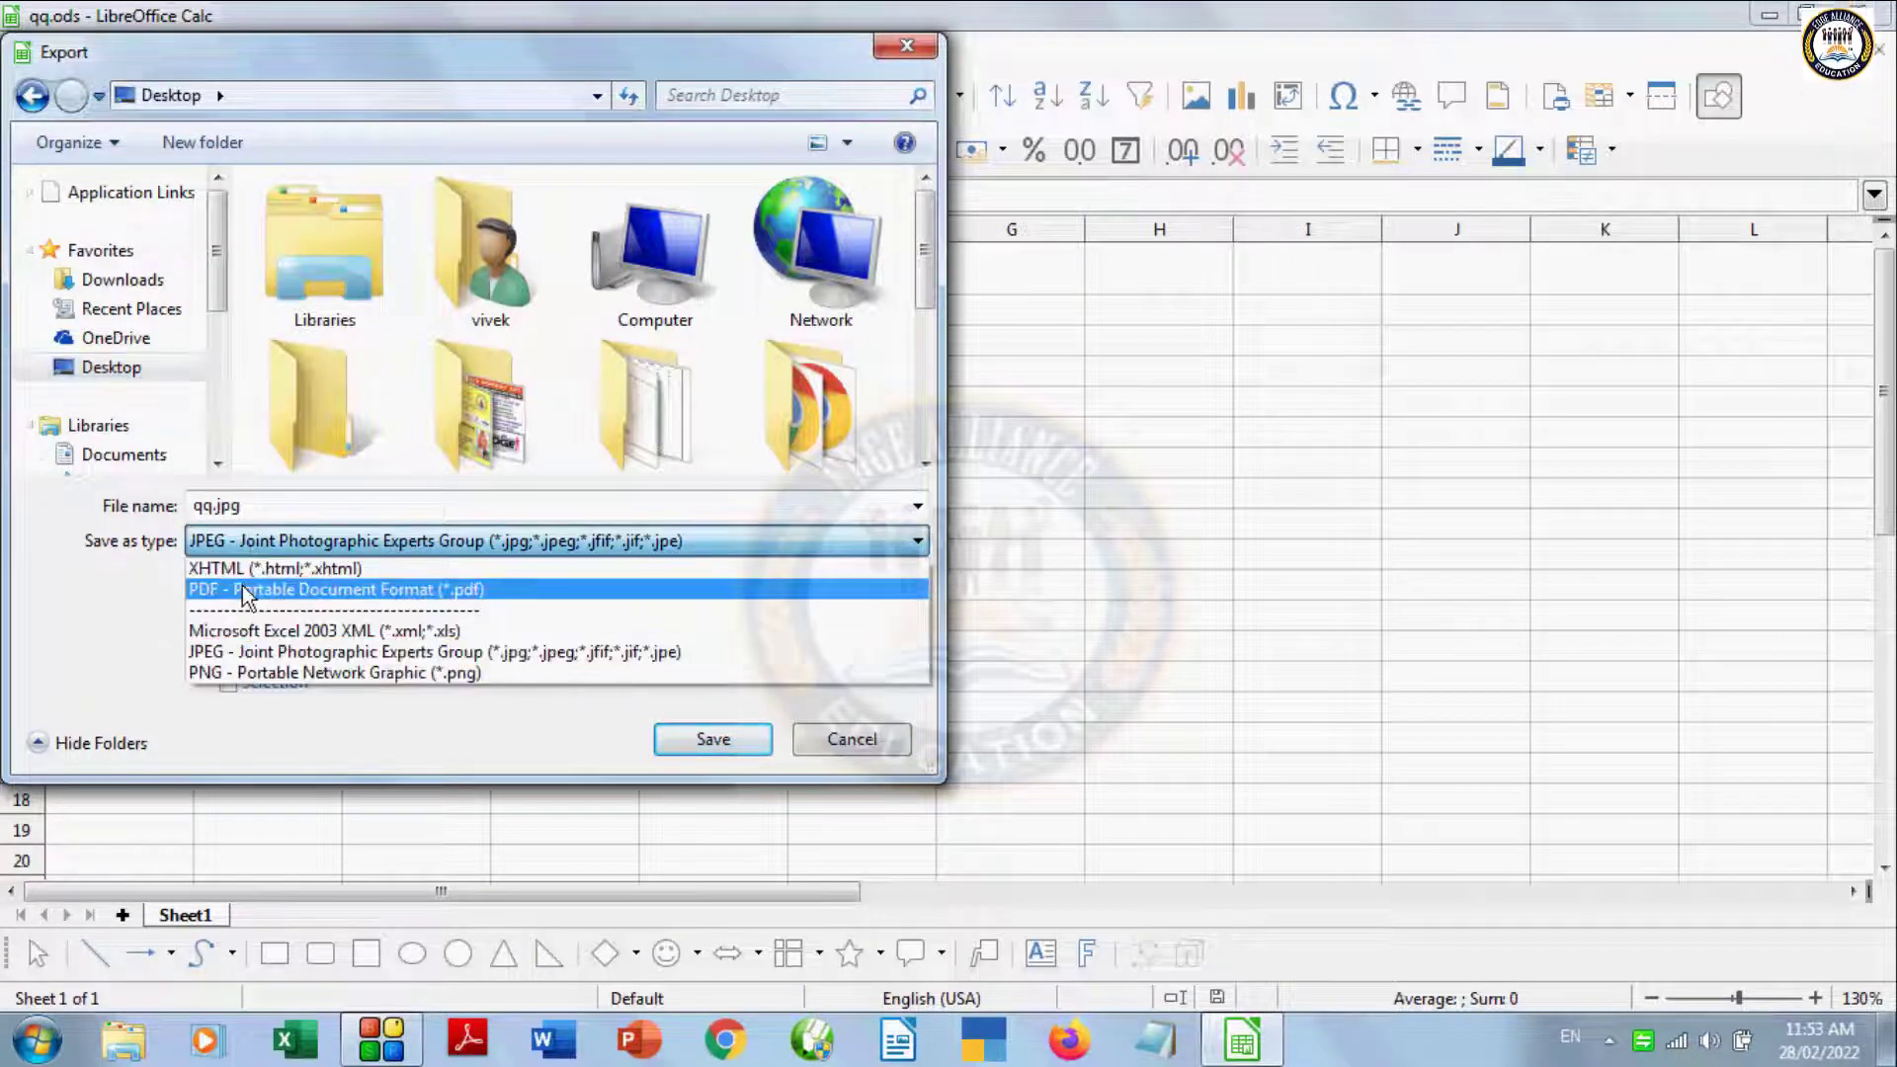
left_click(247, 568)
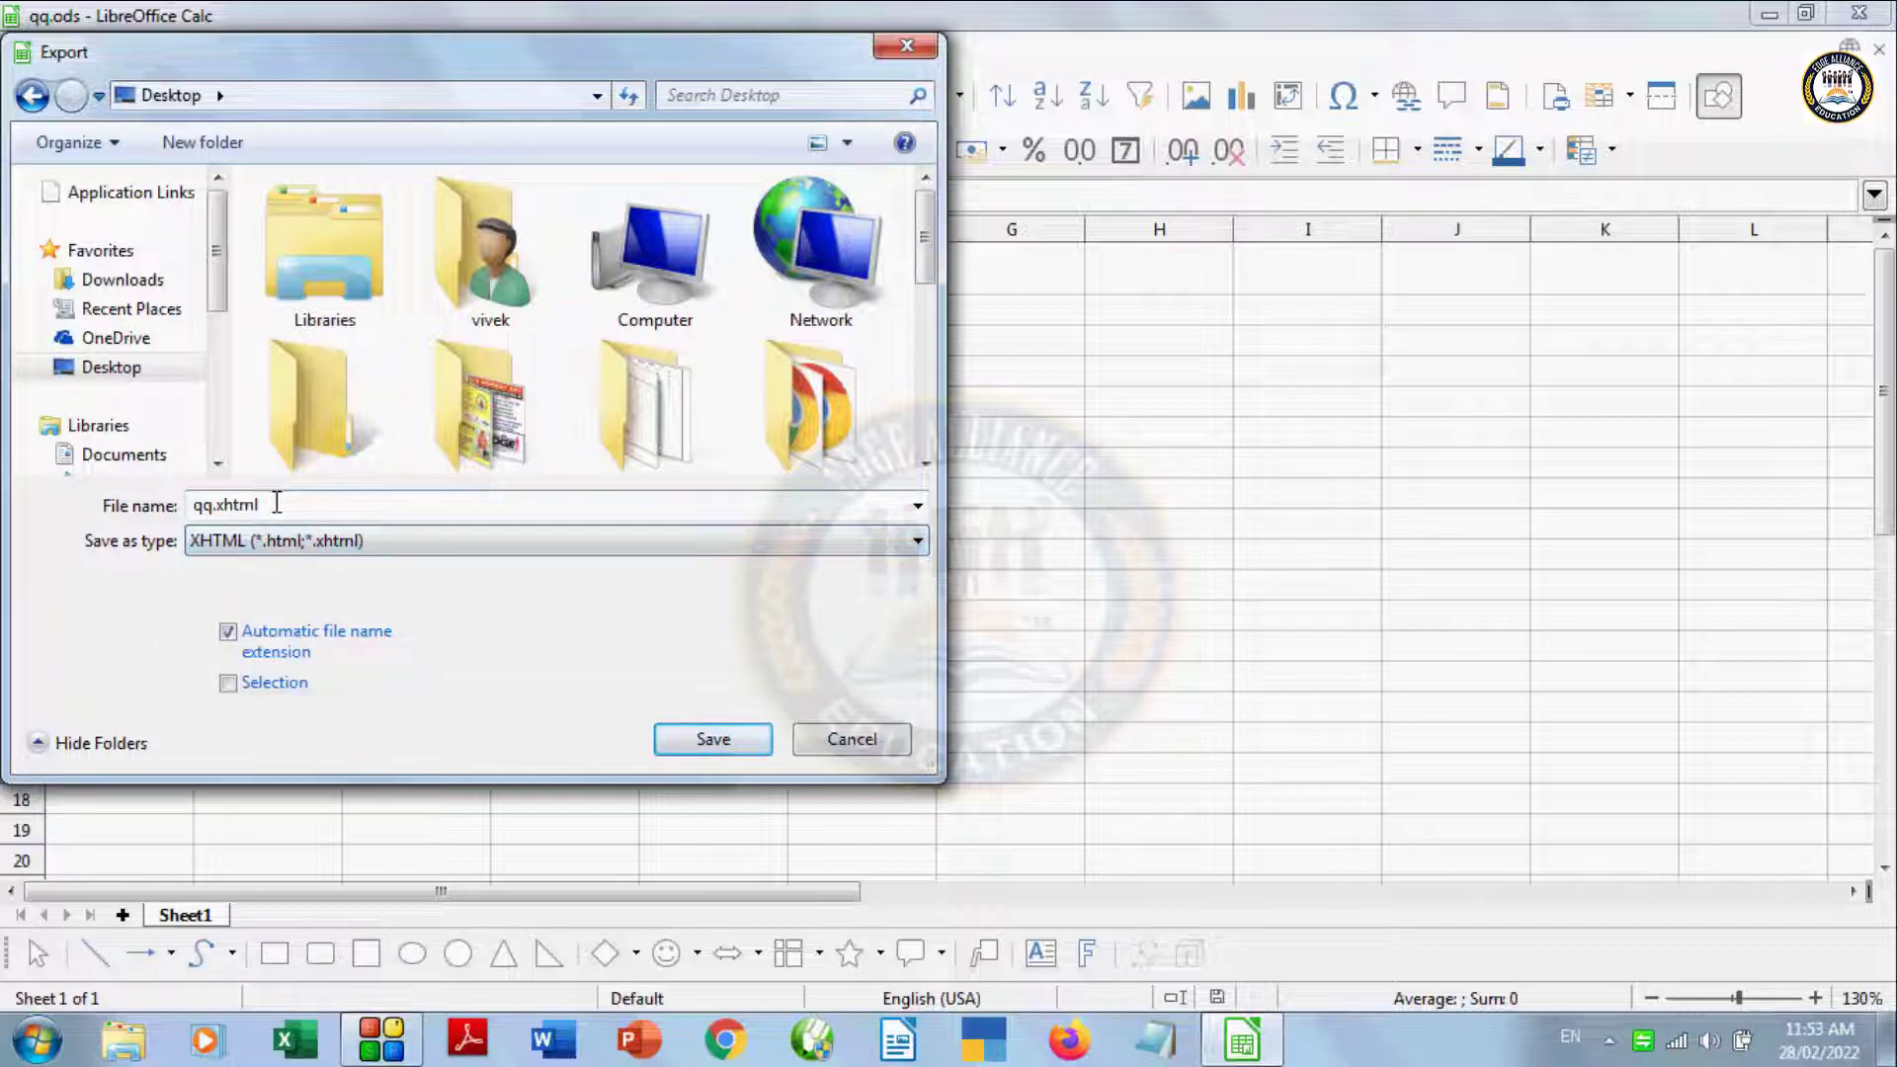
Step: Save the export, confirm overwriting qq.ods, and minimise Calc to the desktop
left_click(696, 741)
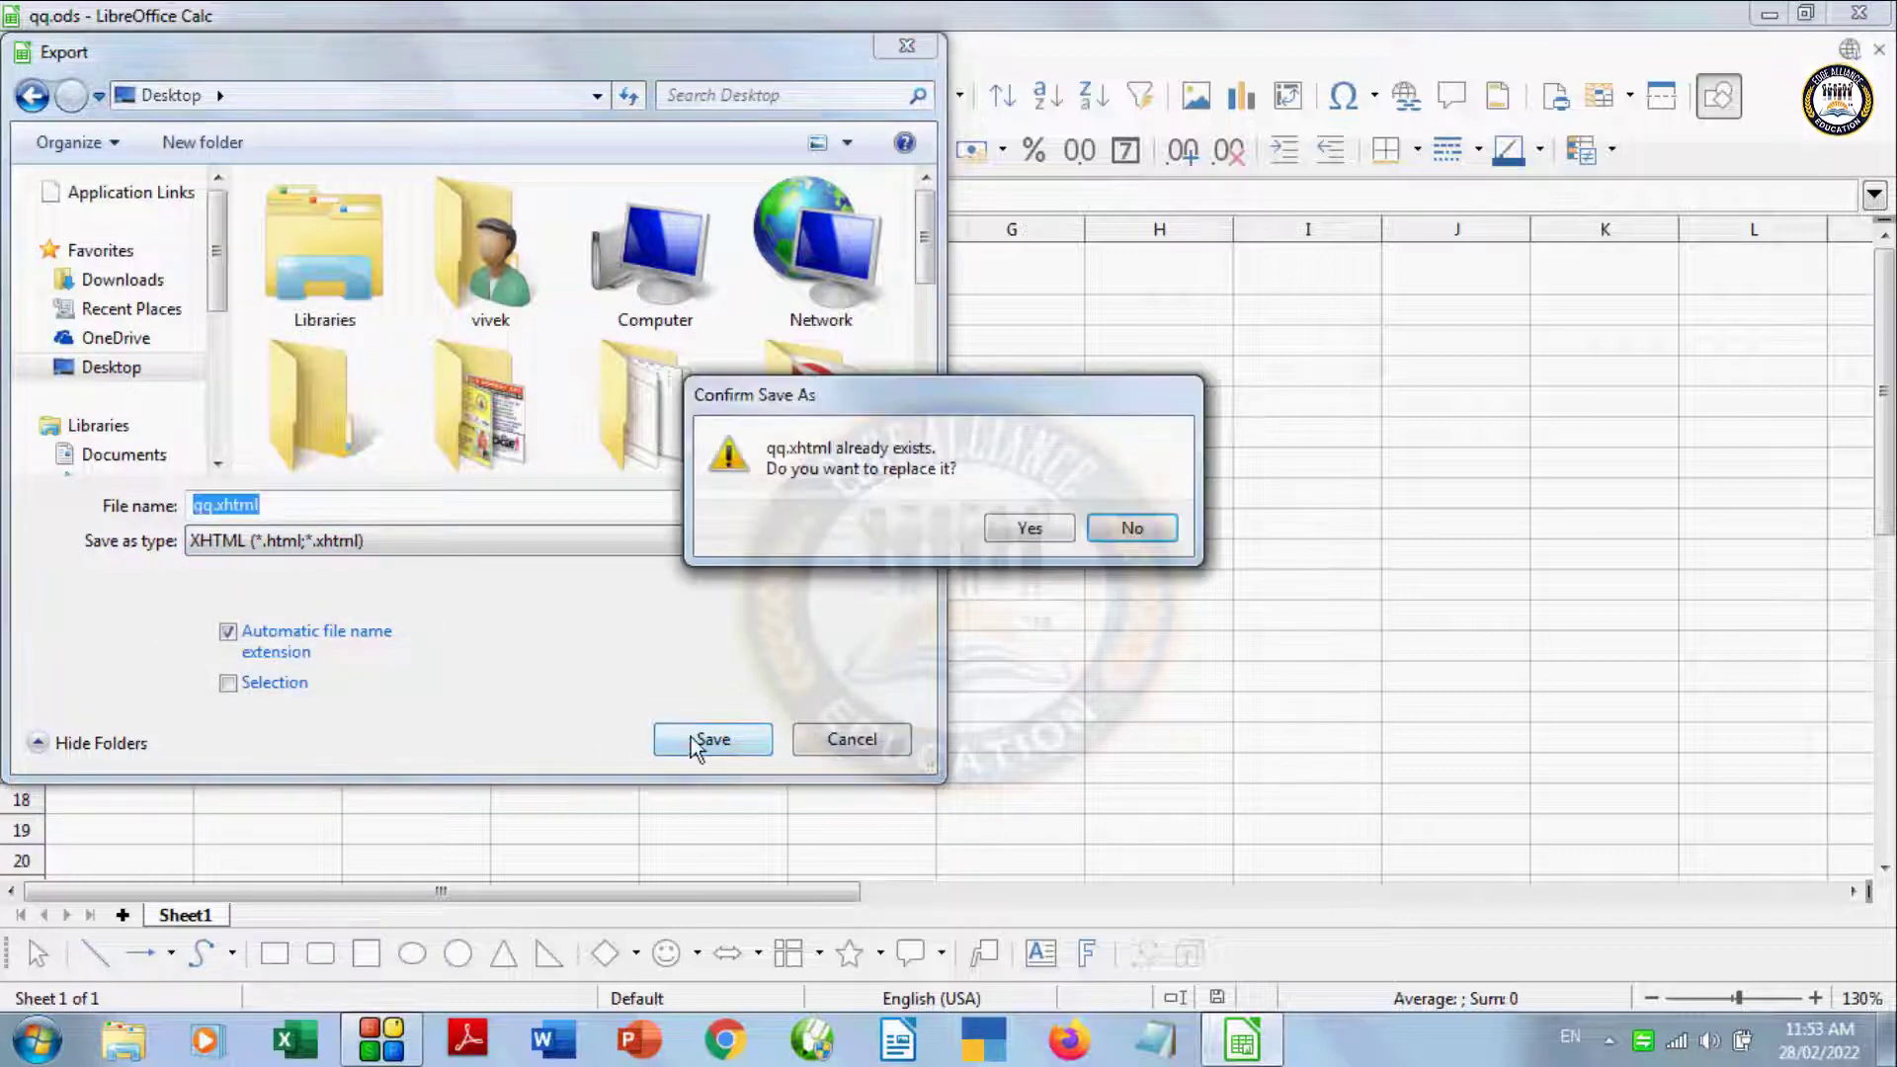
left_click(1038, 532)
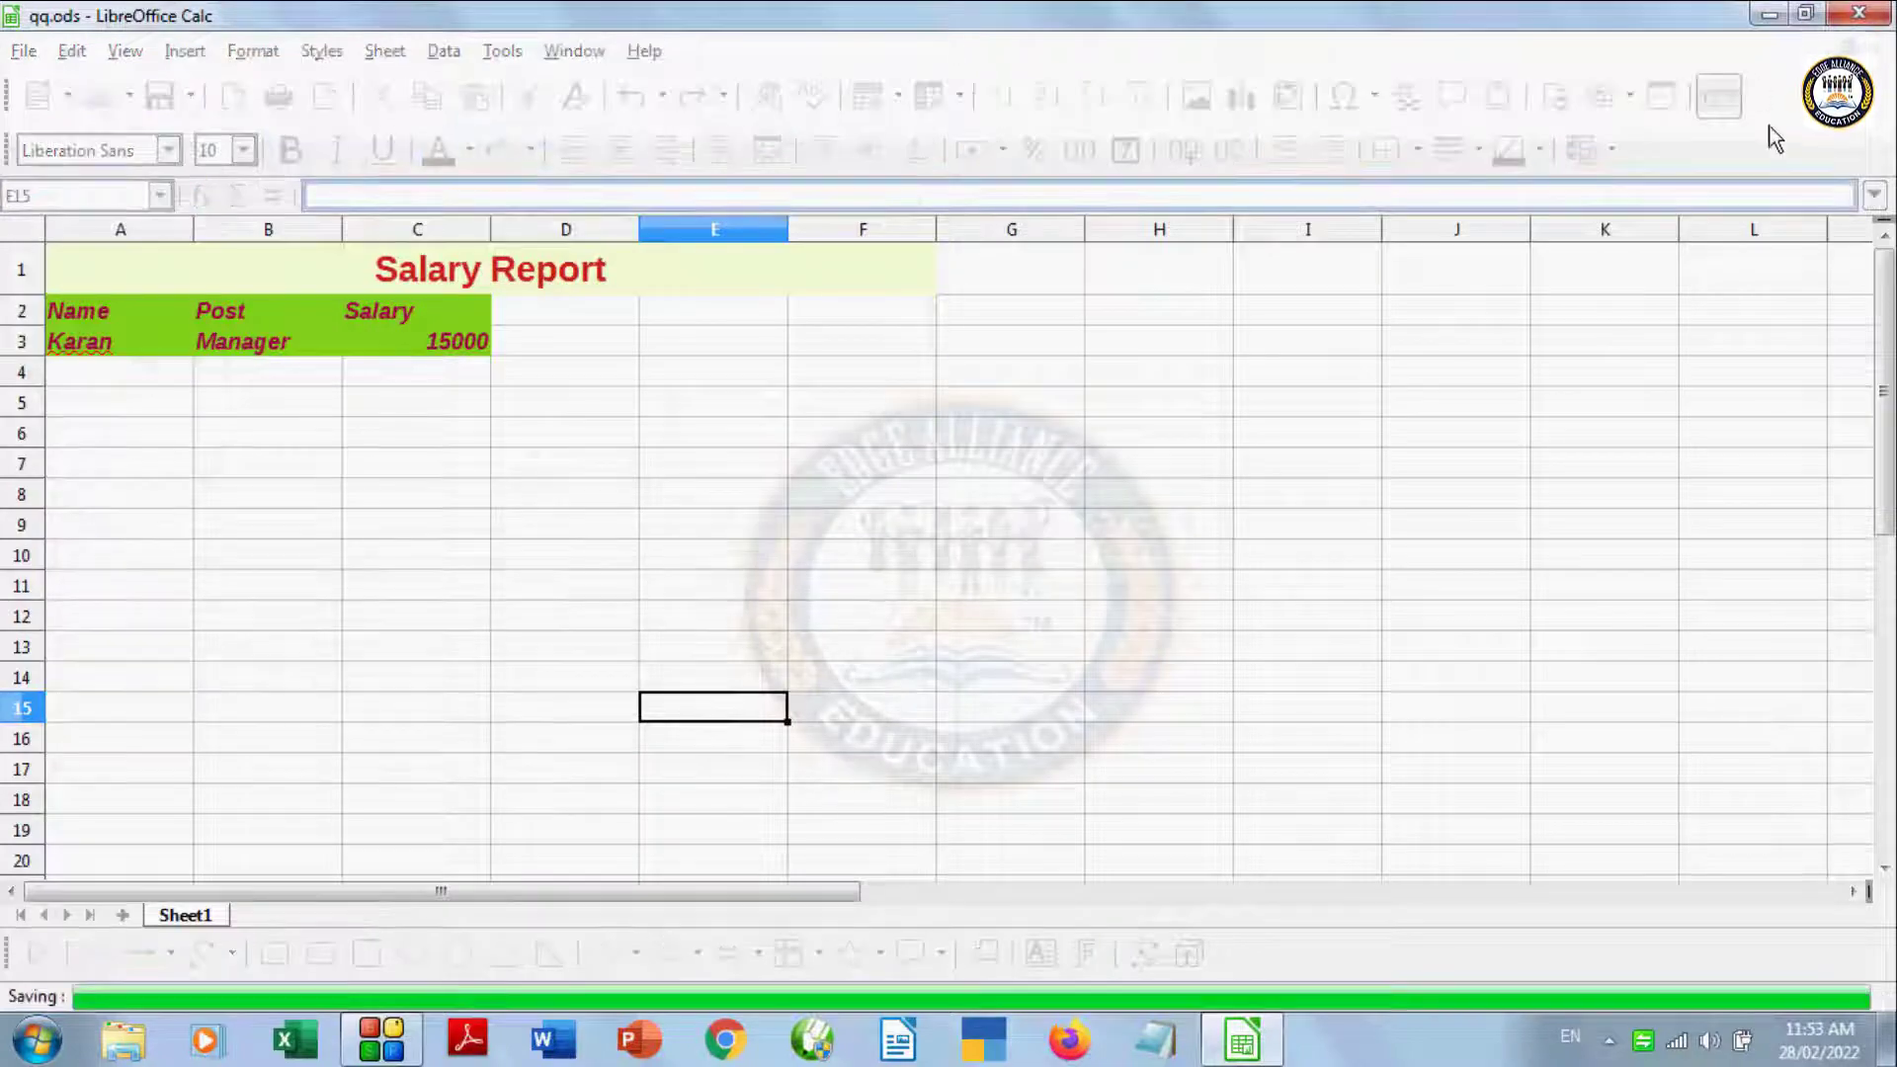
left_click(1761, 16)
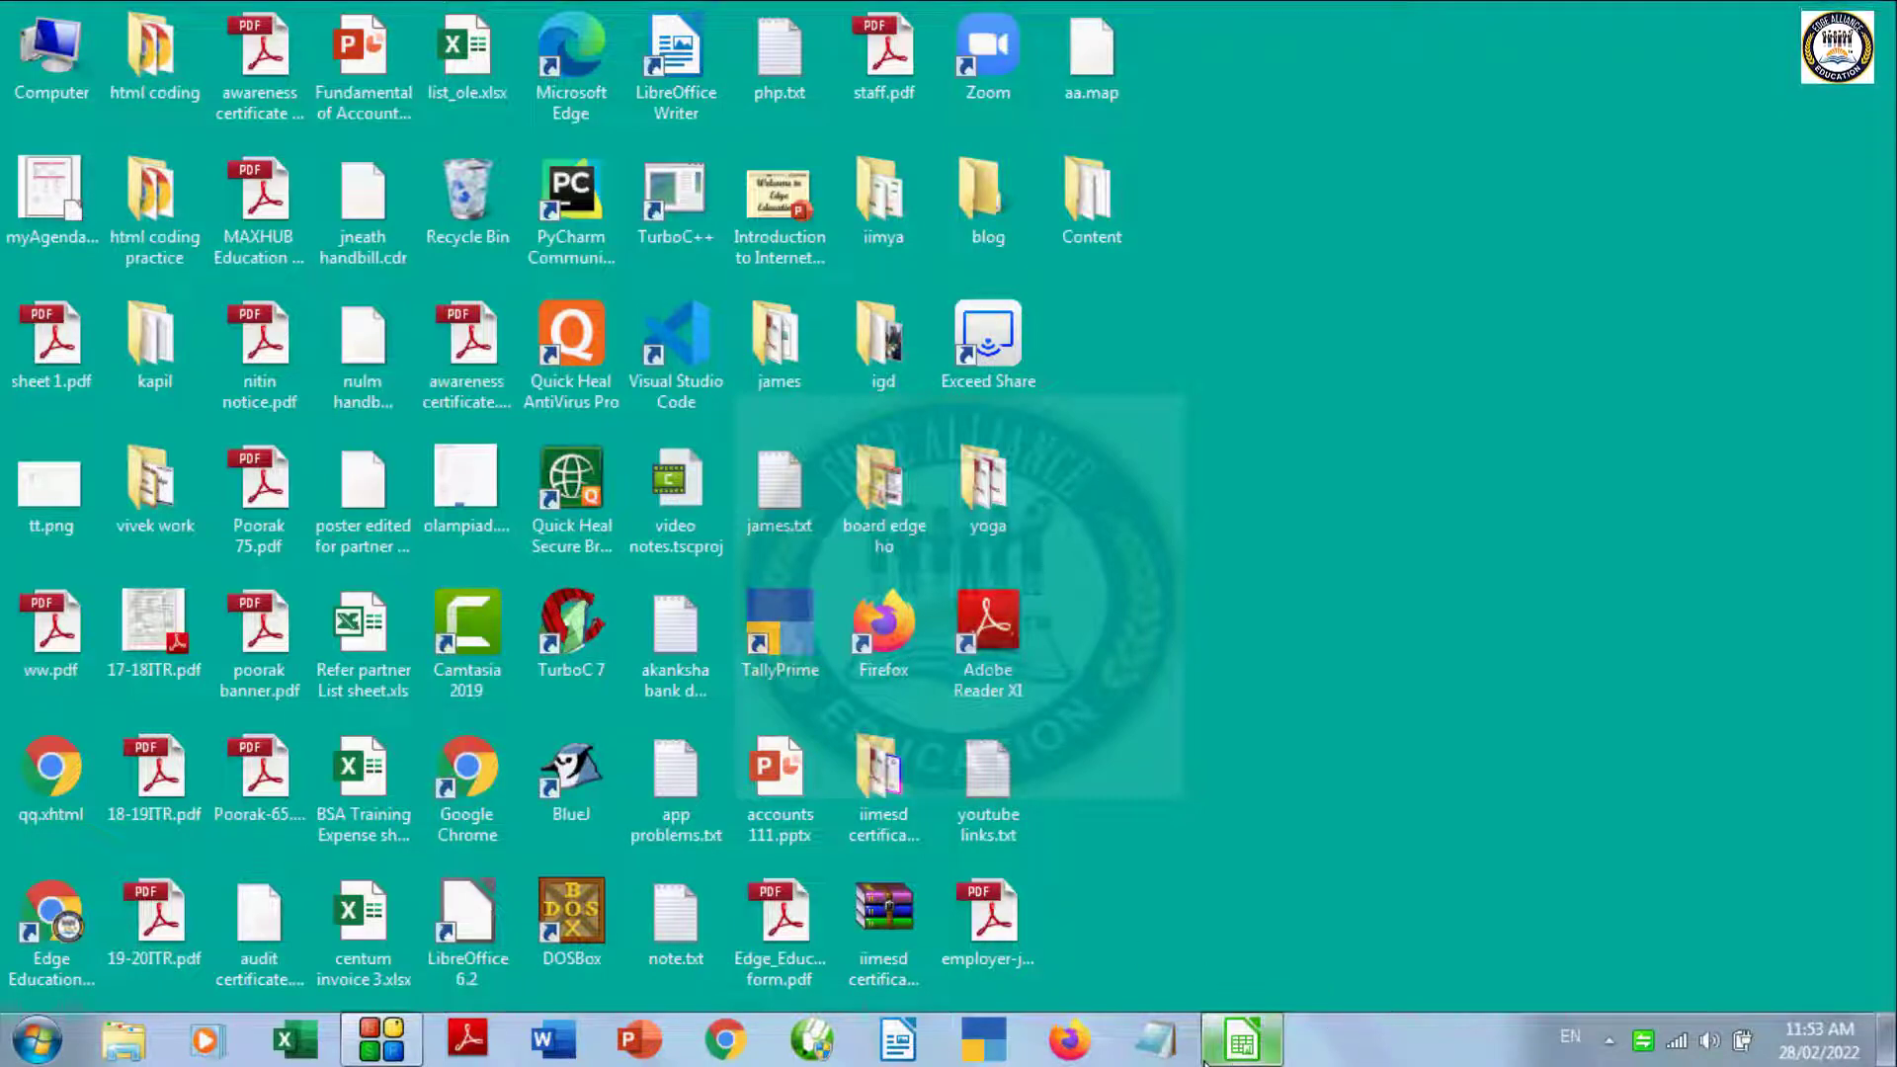
Step: Restore the minimised qq.ods window from the taskbar
mouse_move(1242, 1041)
left_click(1181, 904)
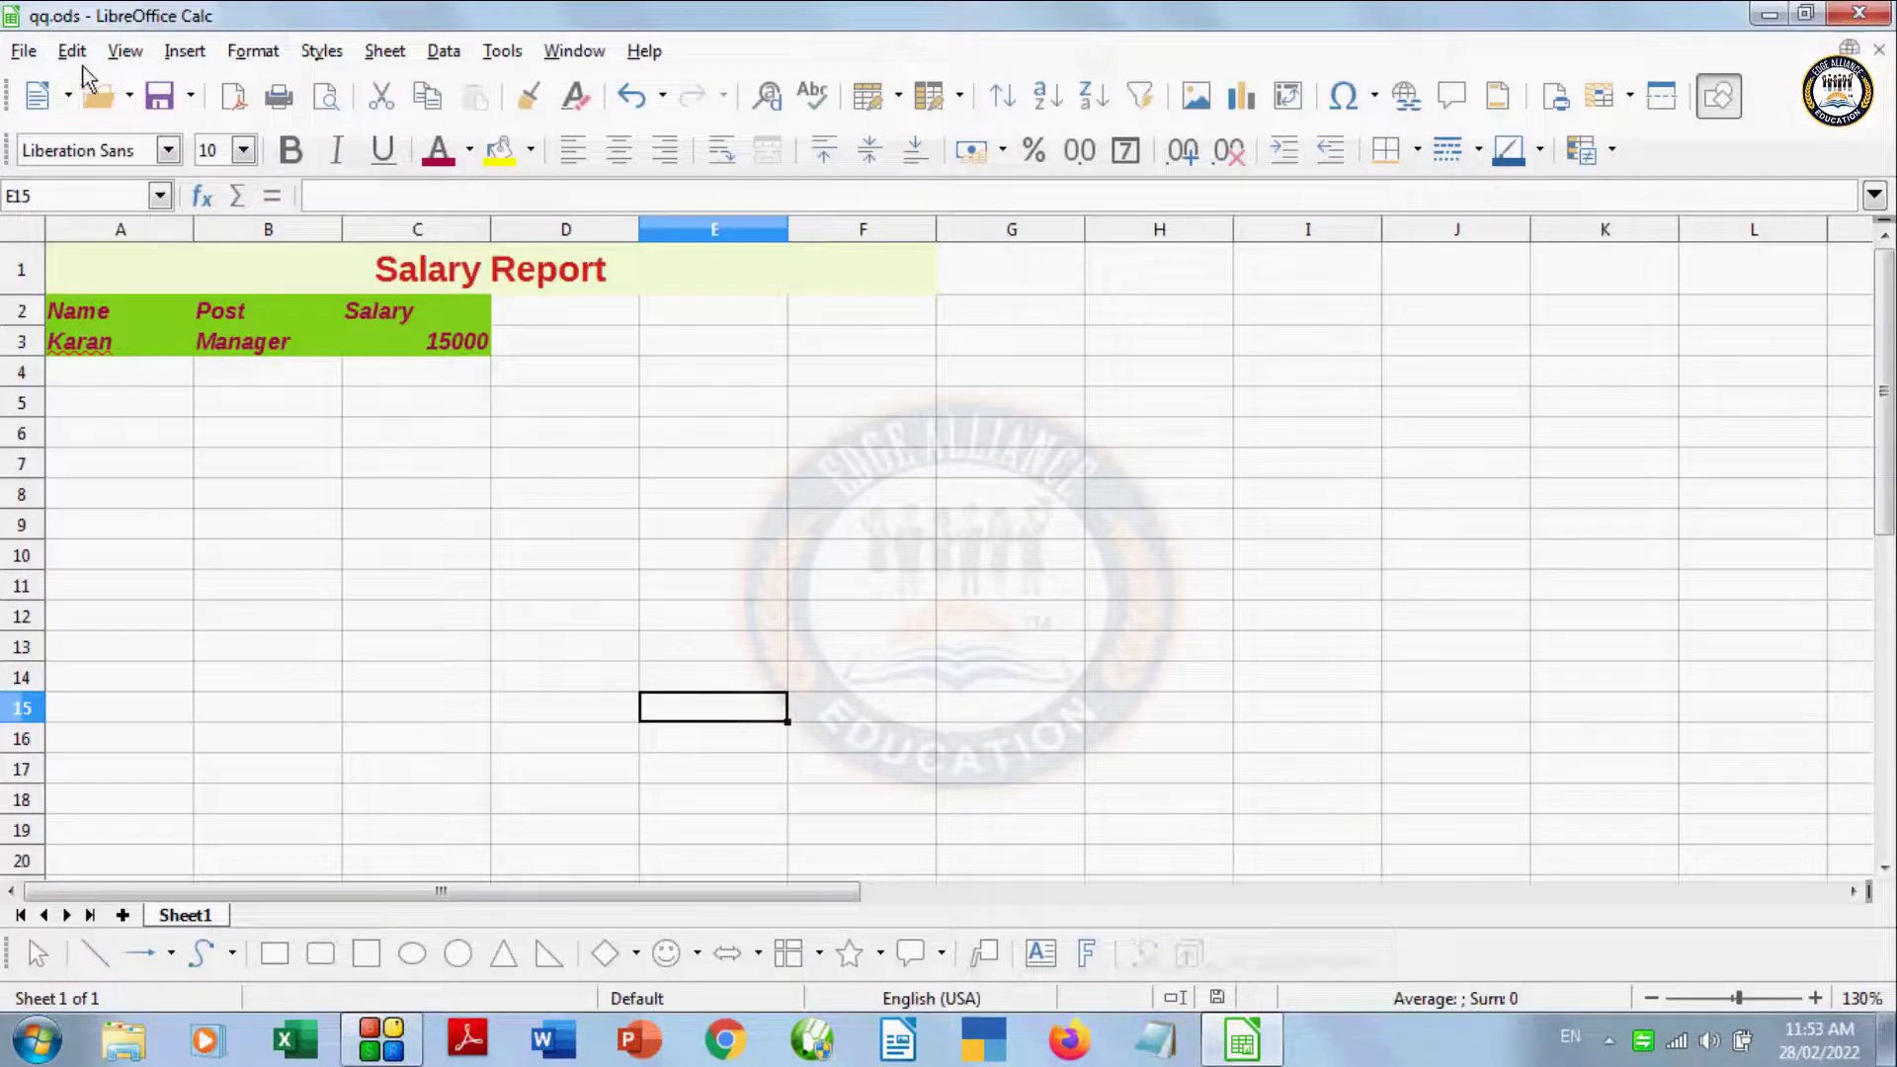
Step: Export the spreadsheet as a PDF named qq on the Desktop
left_click(23, 52)
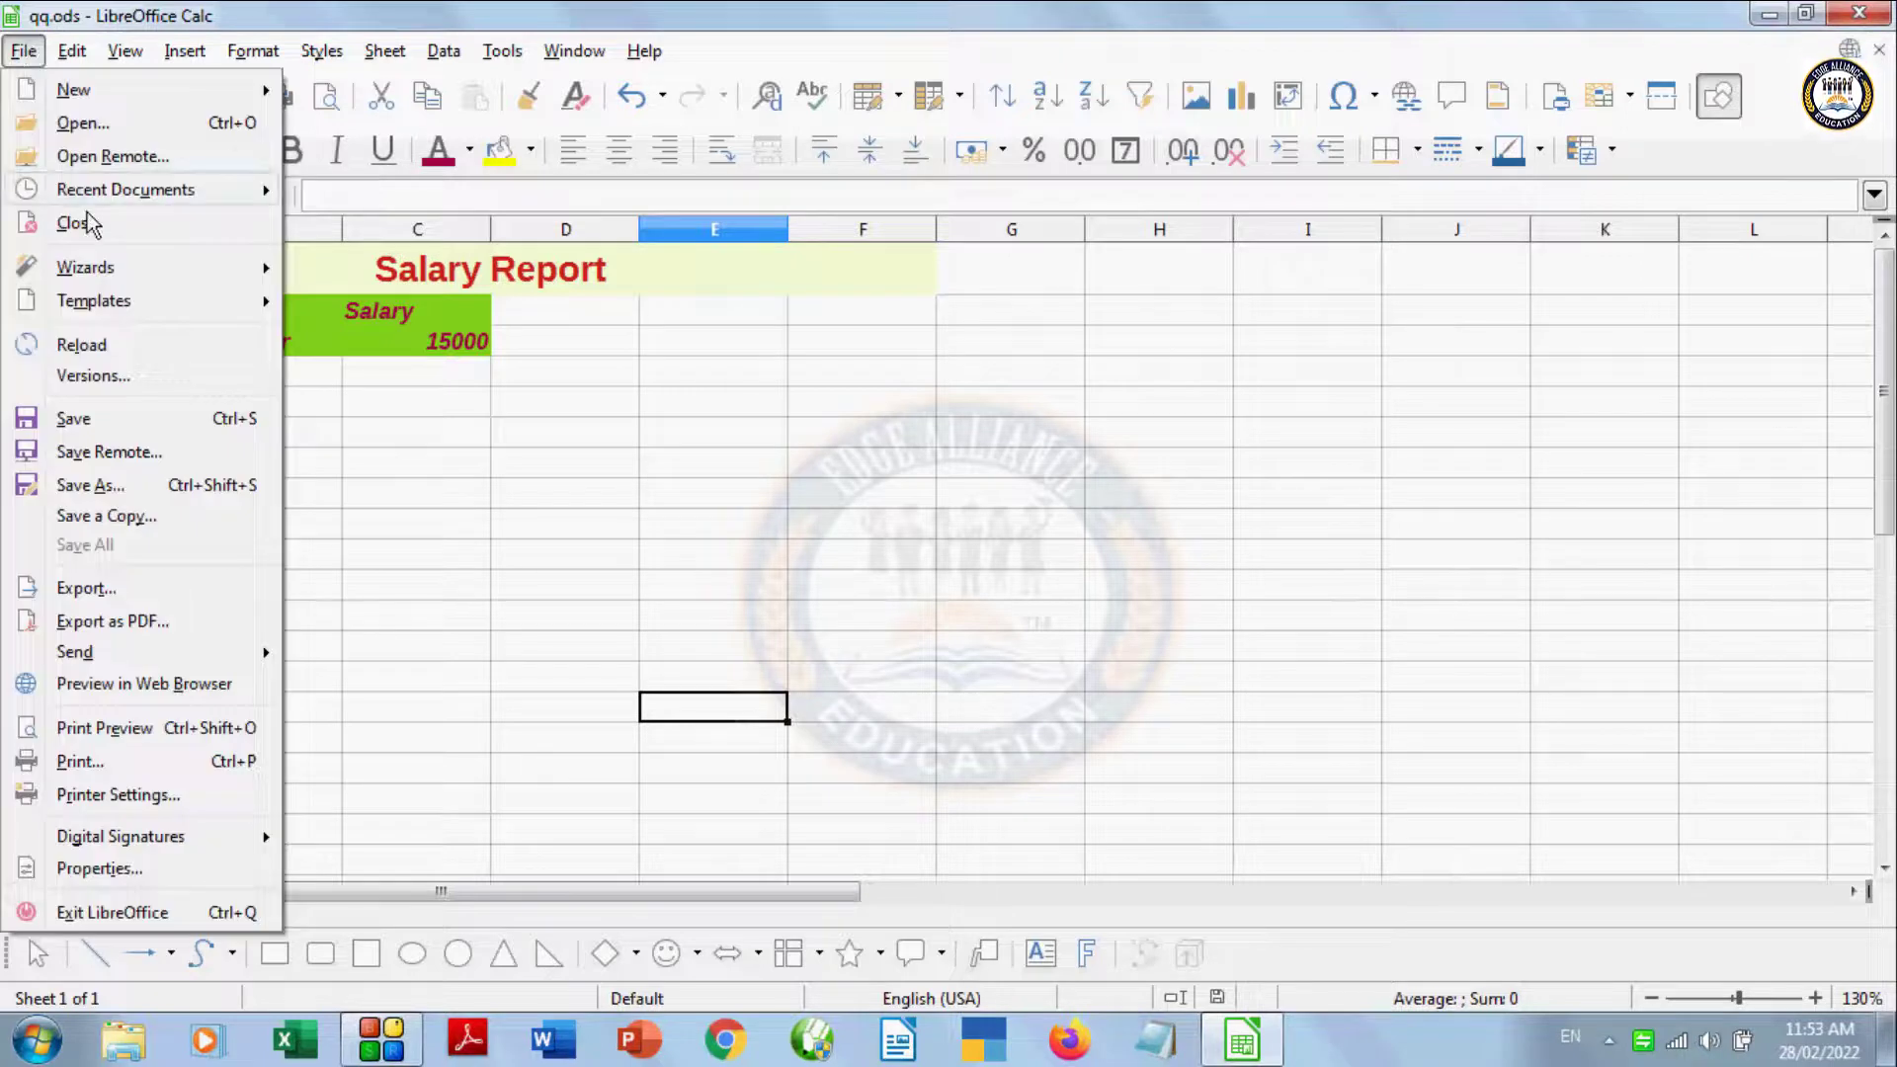
left_click(91, 583)
left_click(259, 543)
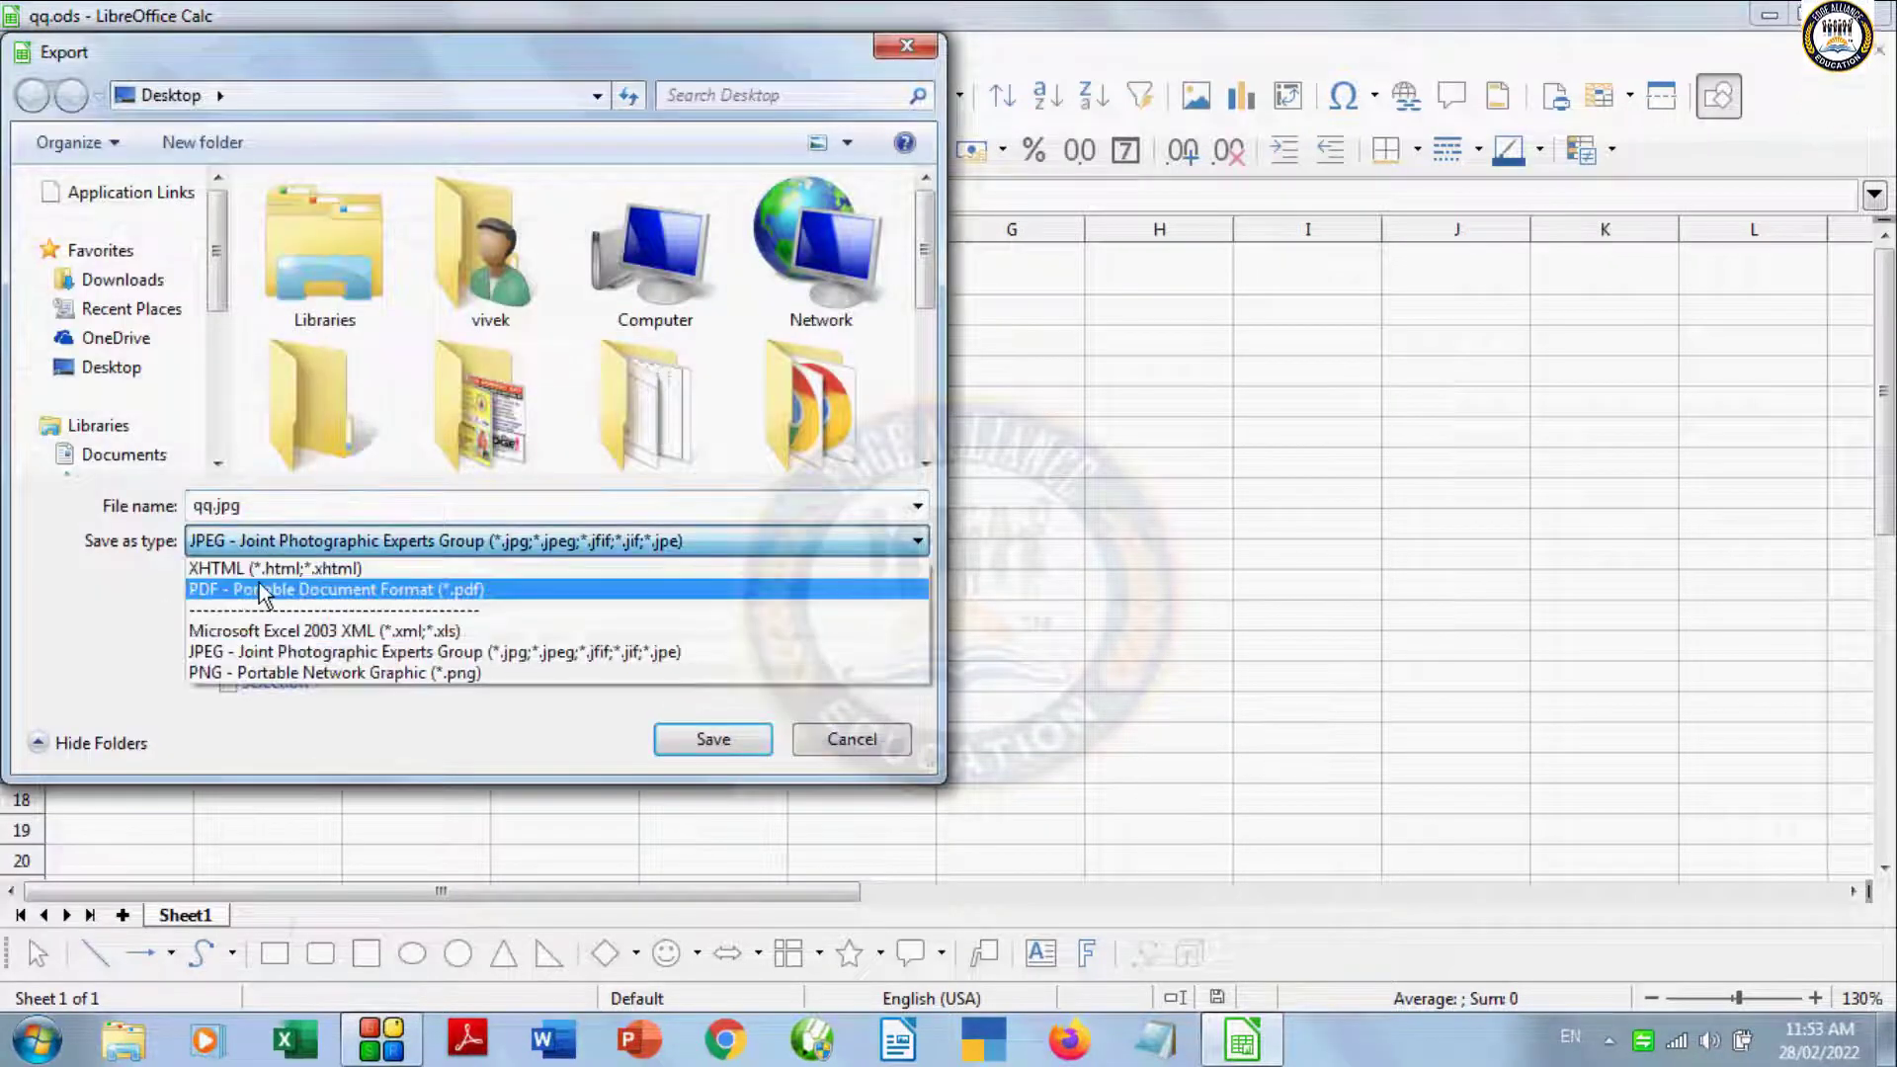
left_click(260, 589)
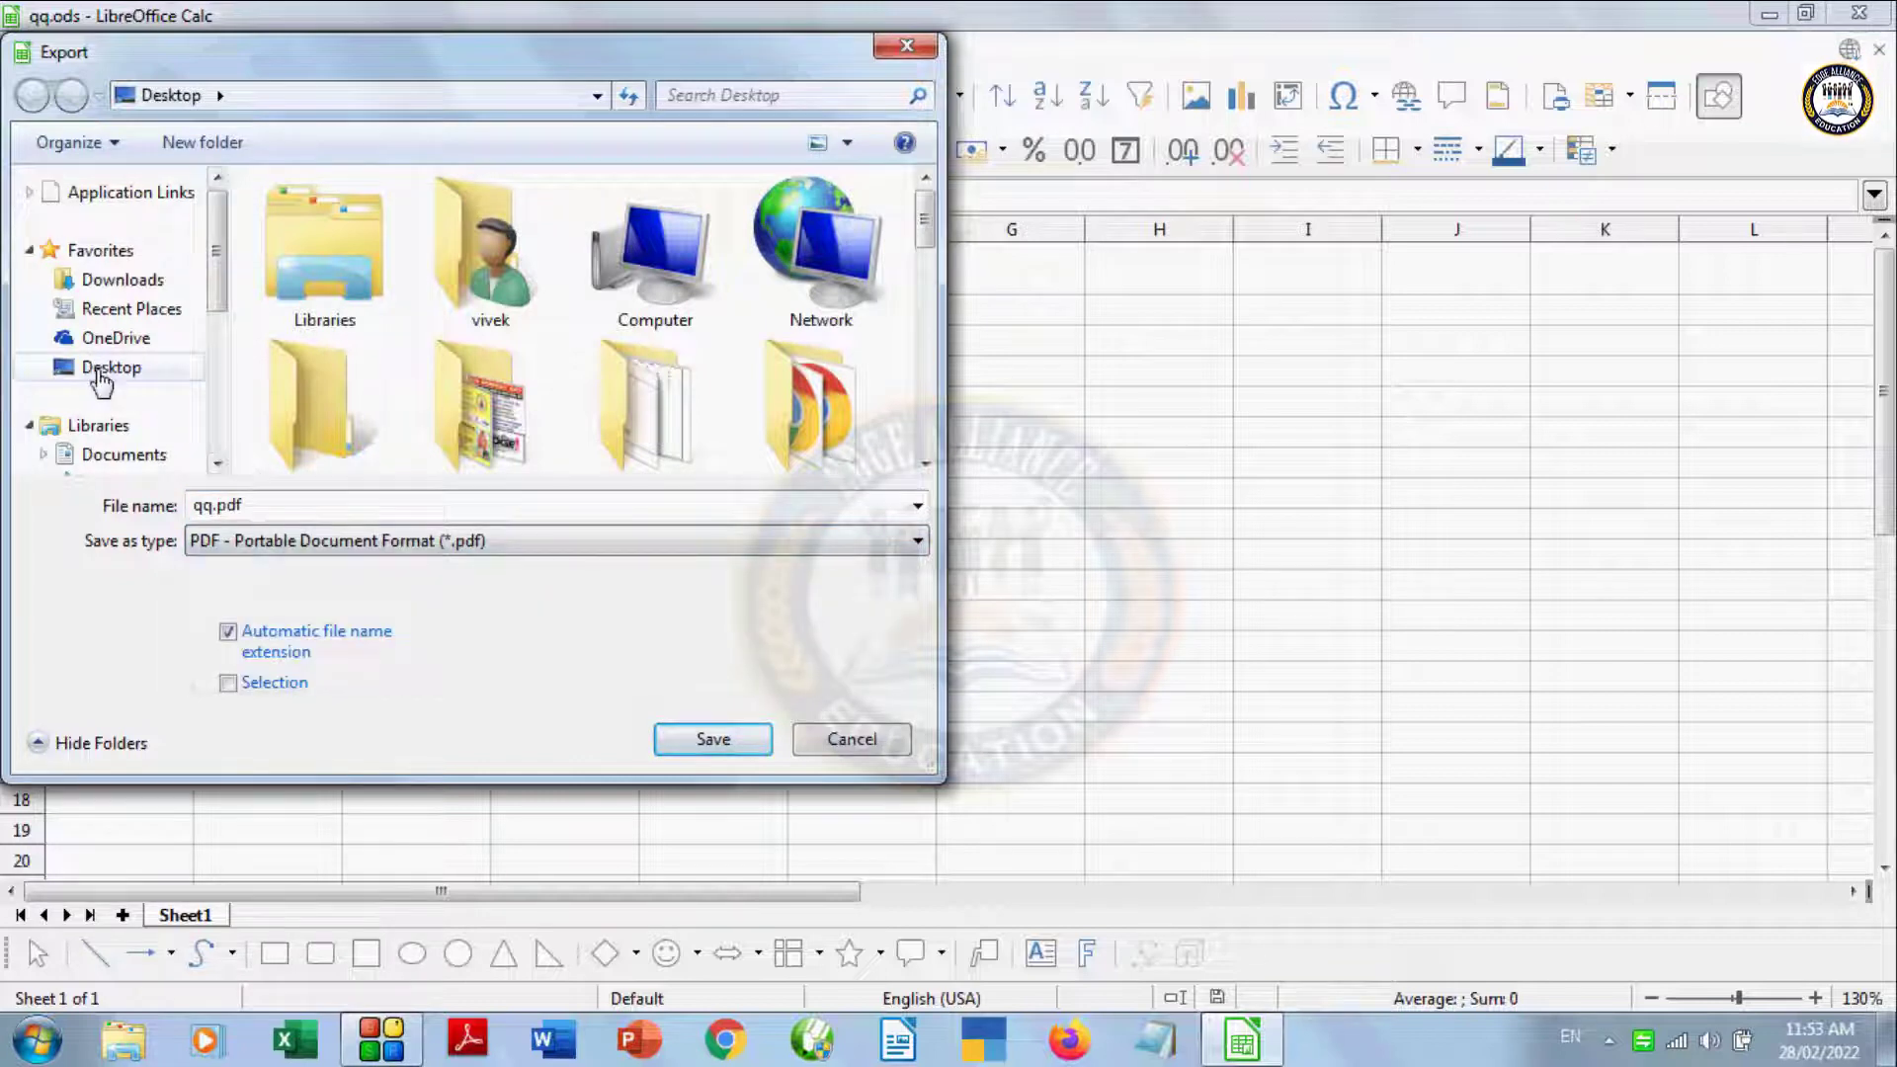
left_click(99, 368)
double_click(259, 507)
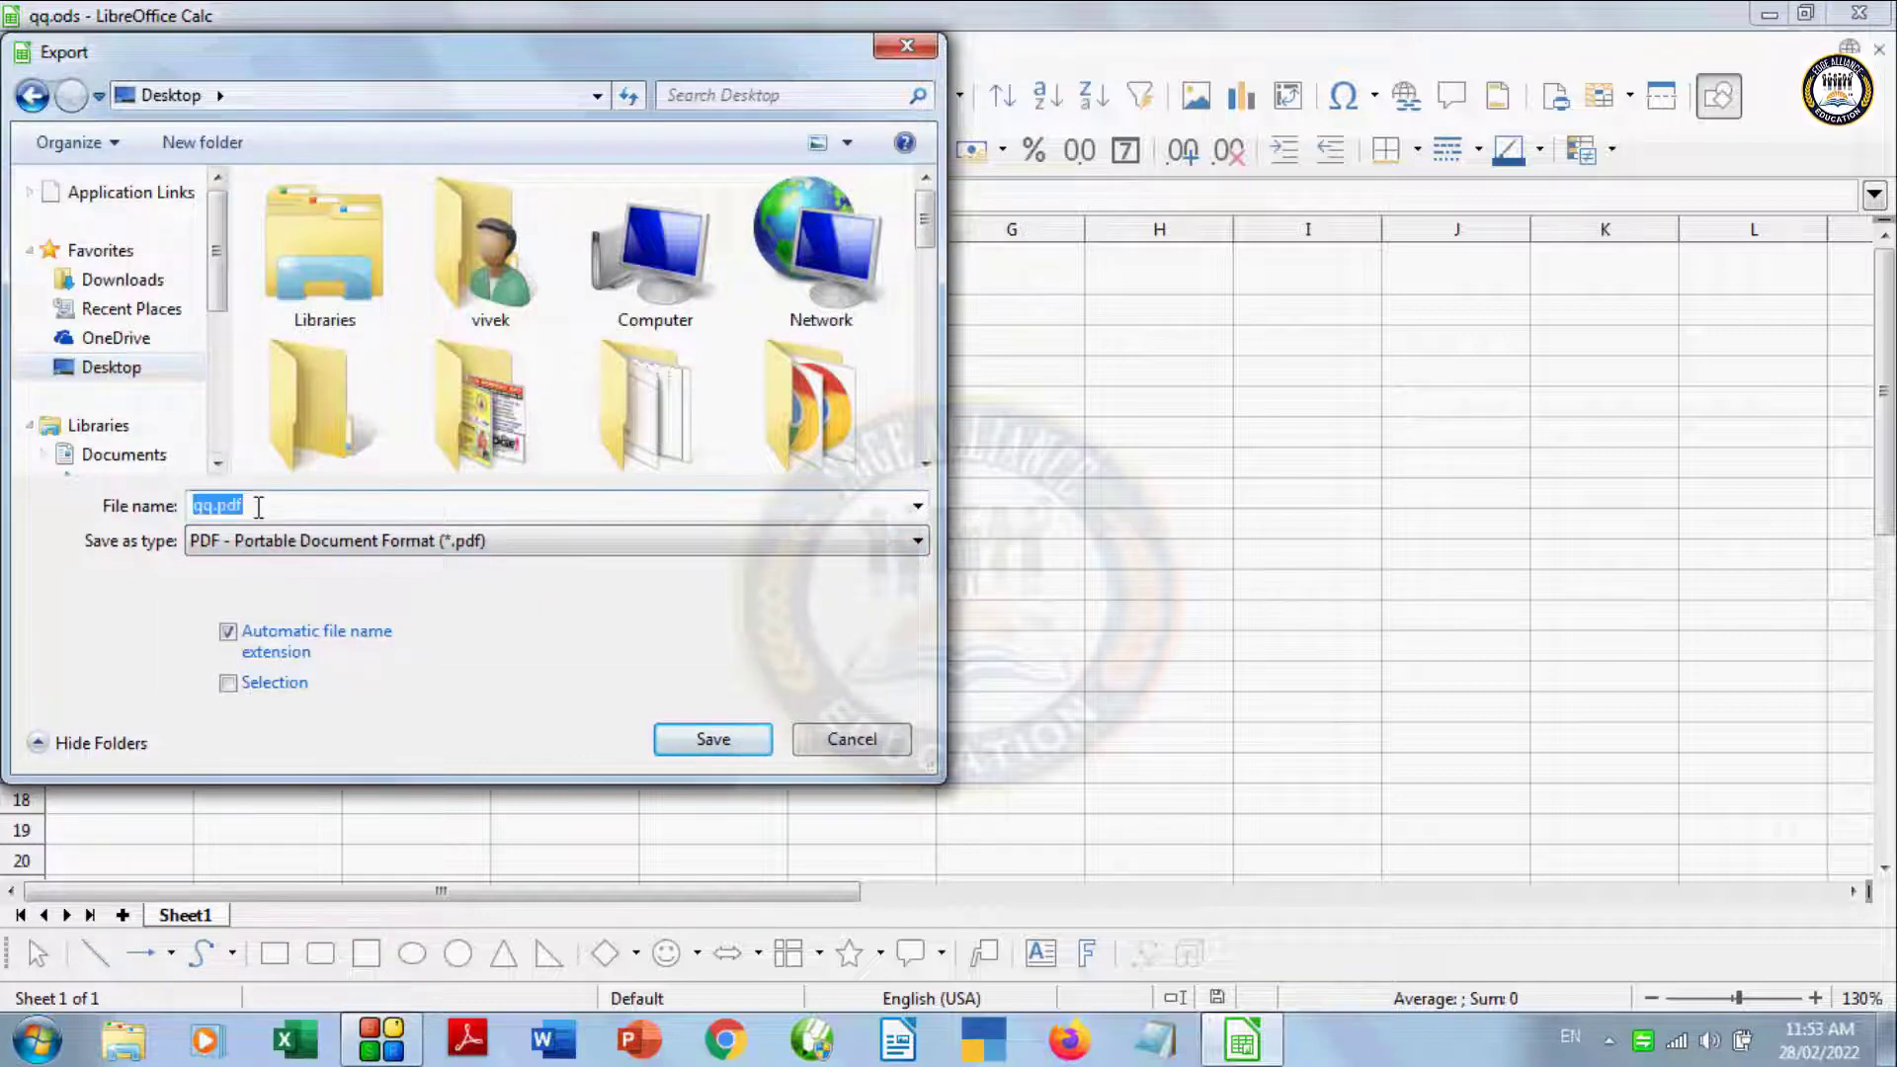
type("qq")
left_click(706, 741)
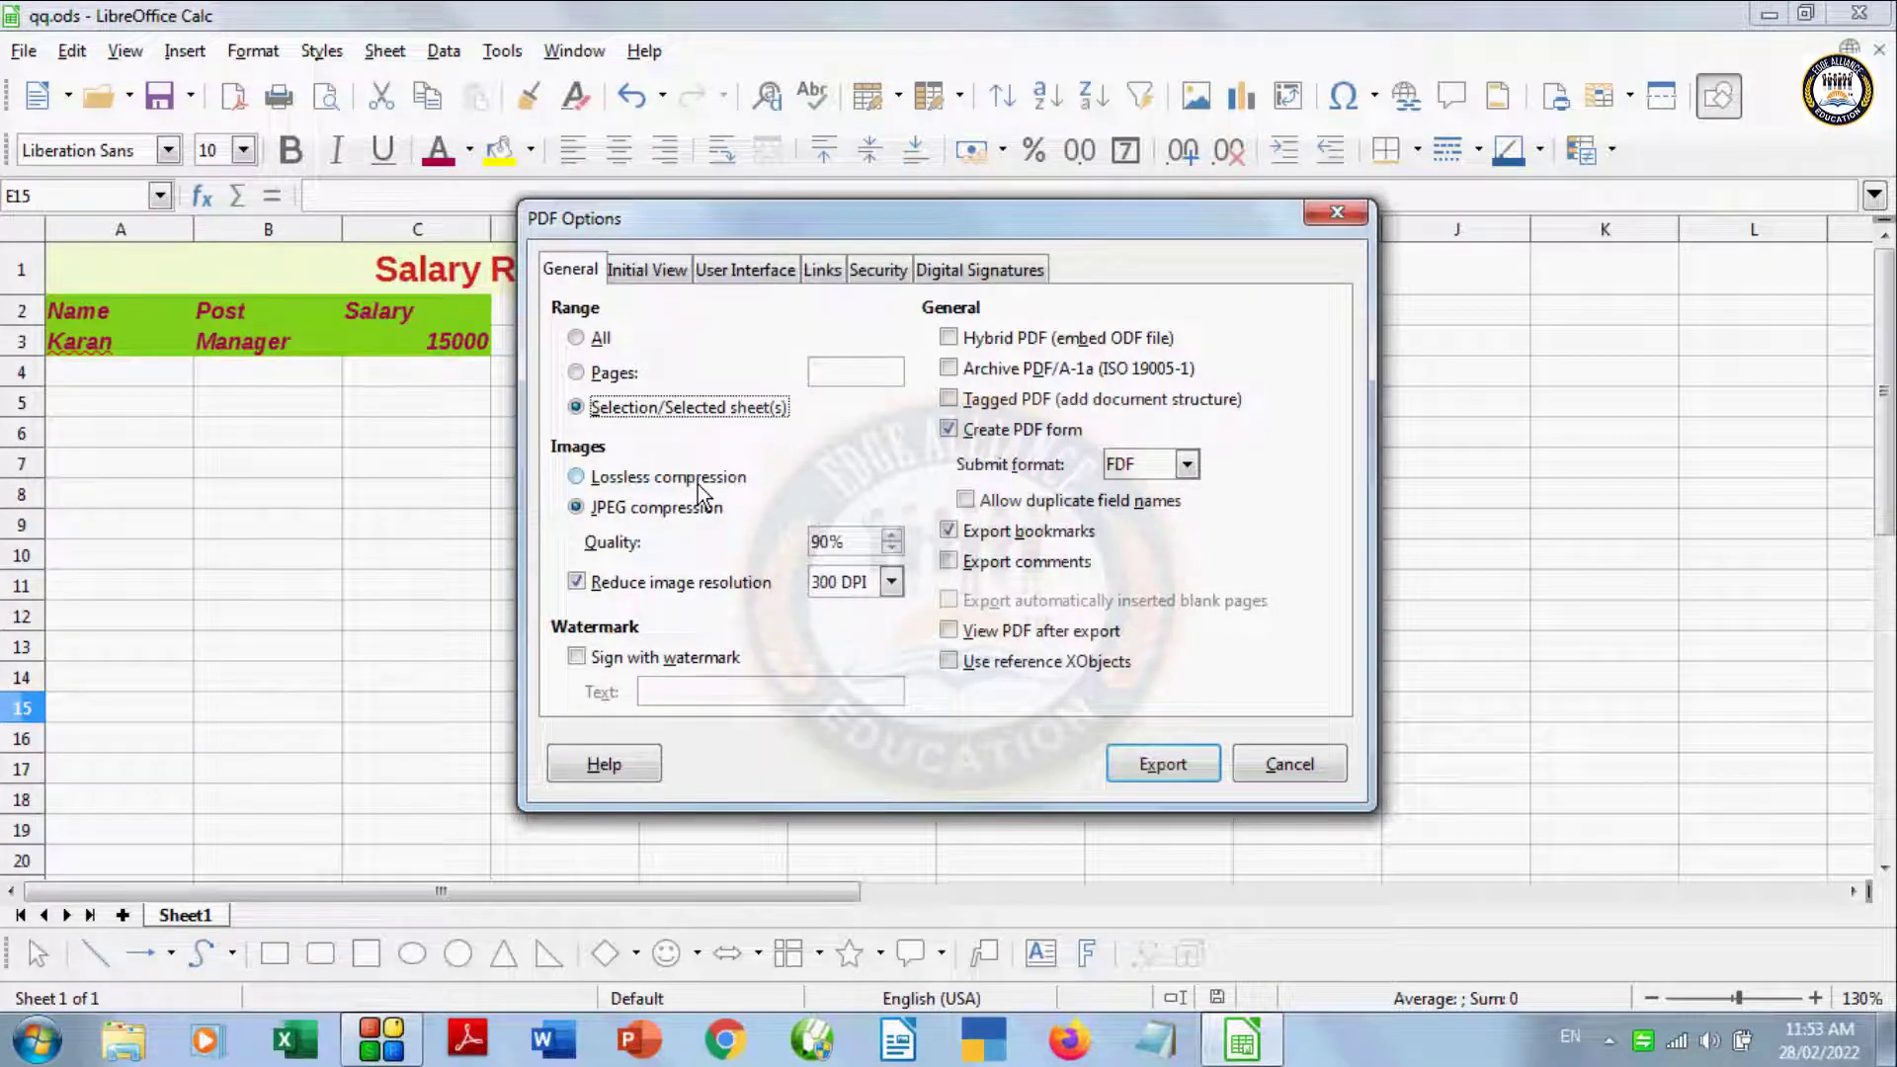
Step: Limit the PDF to the selected sheet, export it, and minimise Calc
left_click(591, 375)
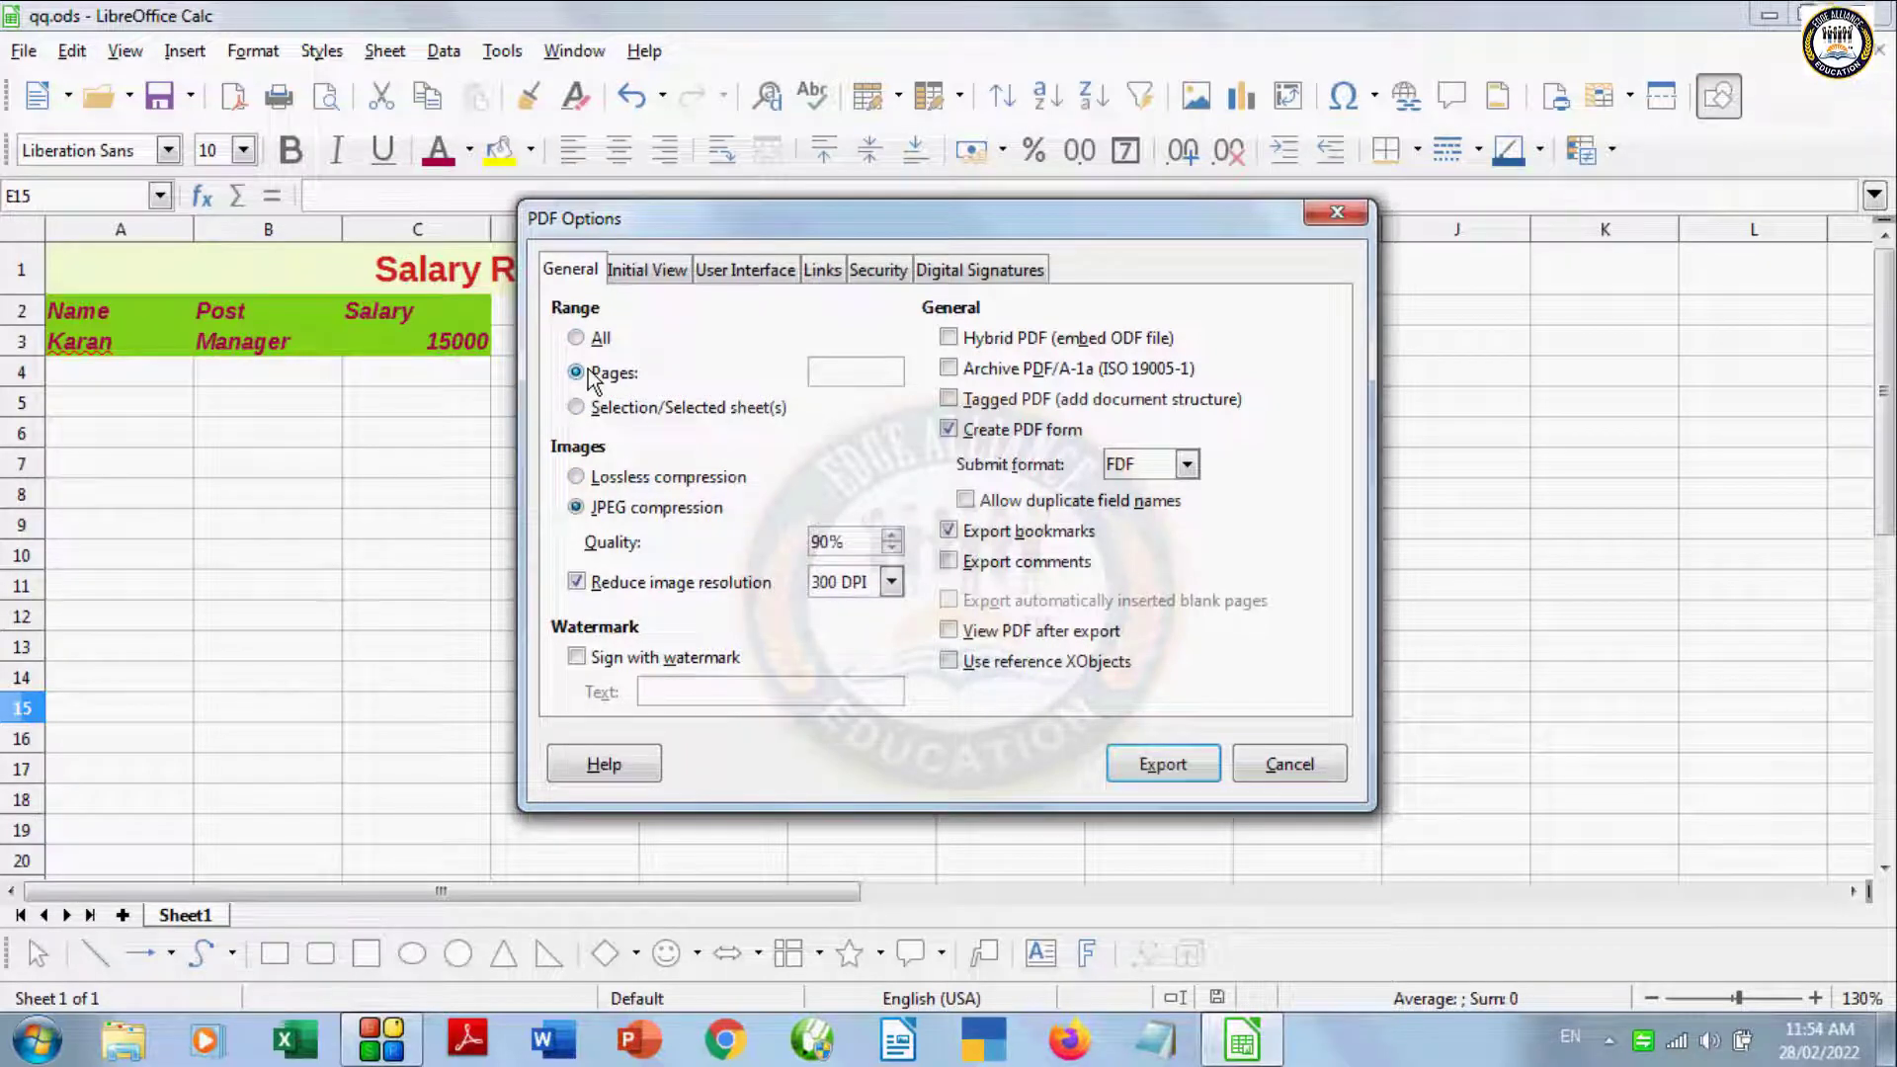
left_click(597, 408)
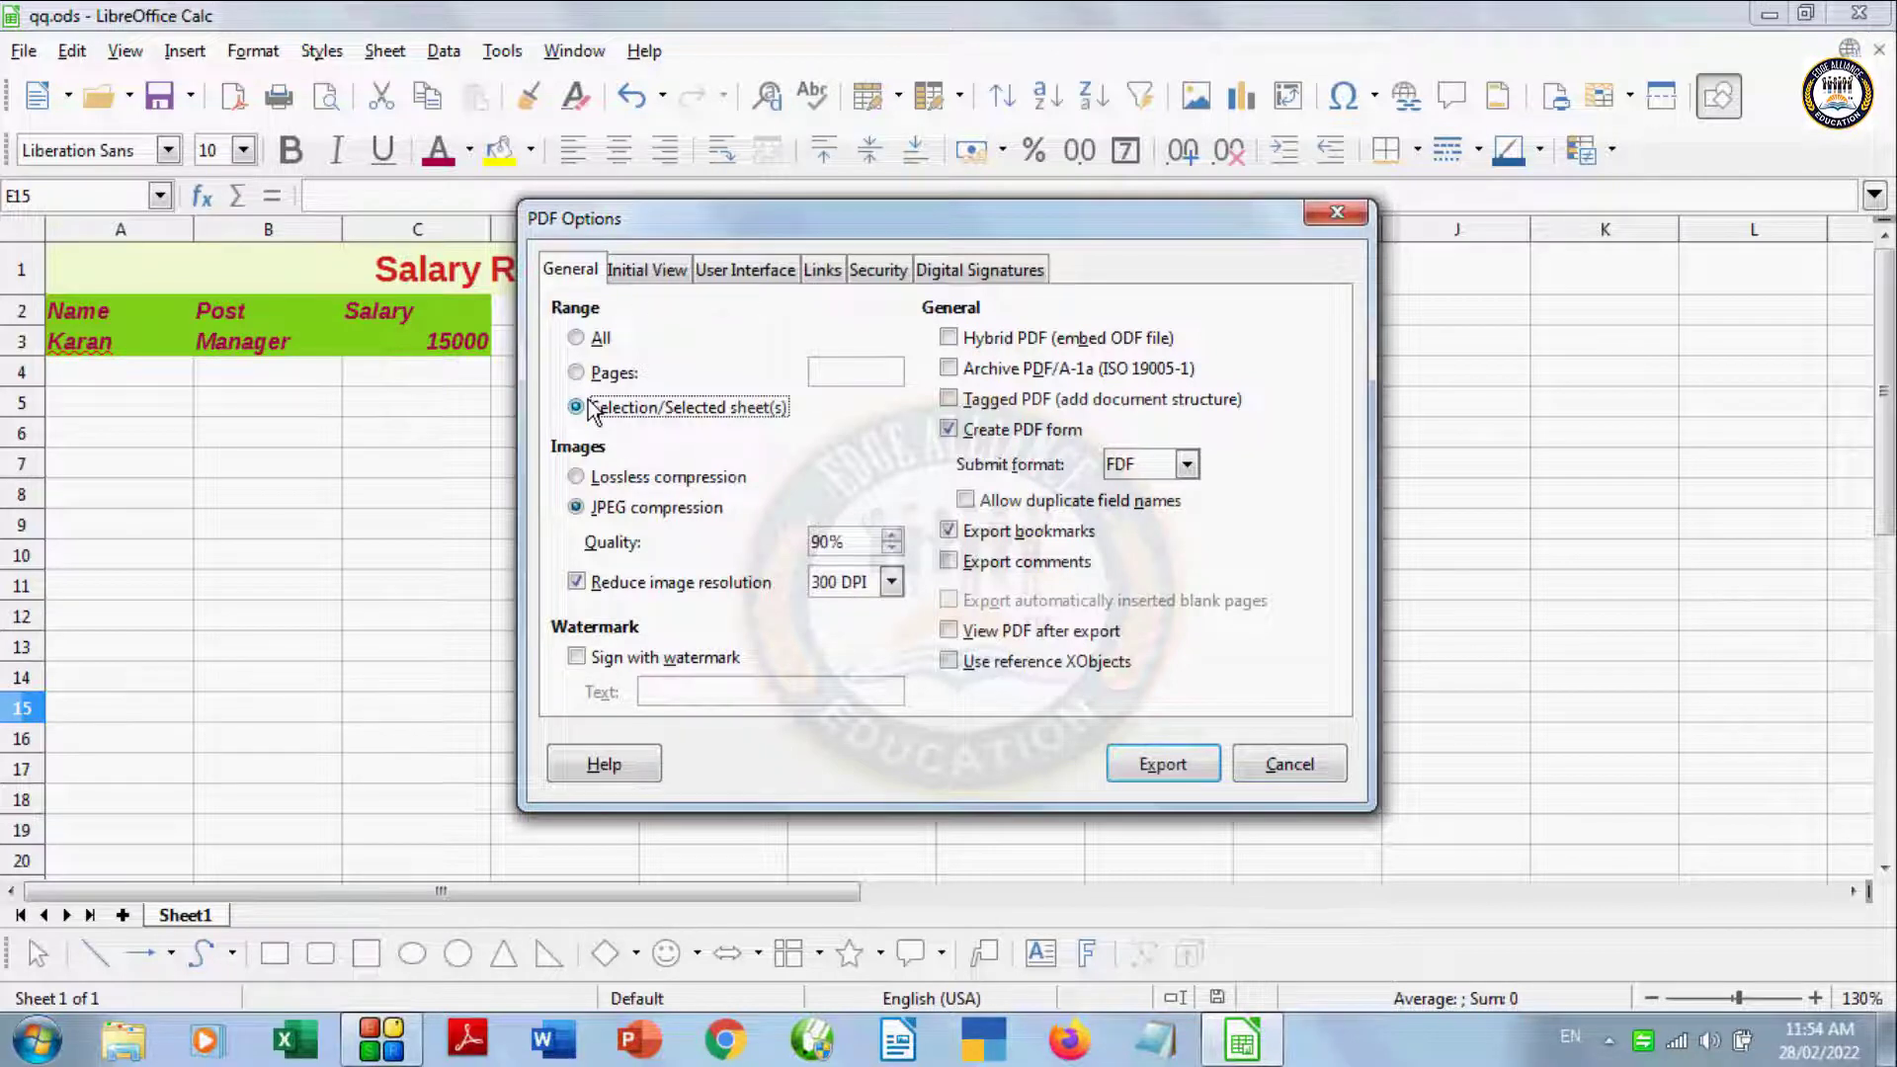
left_click(1178, 761)
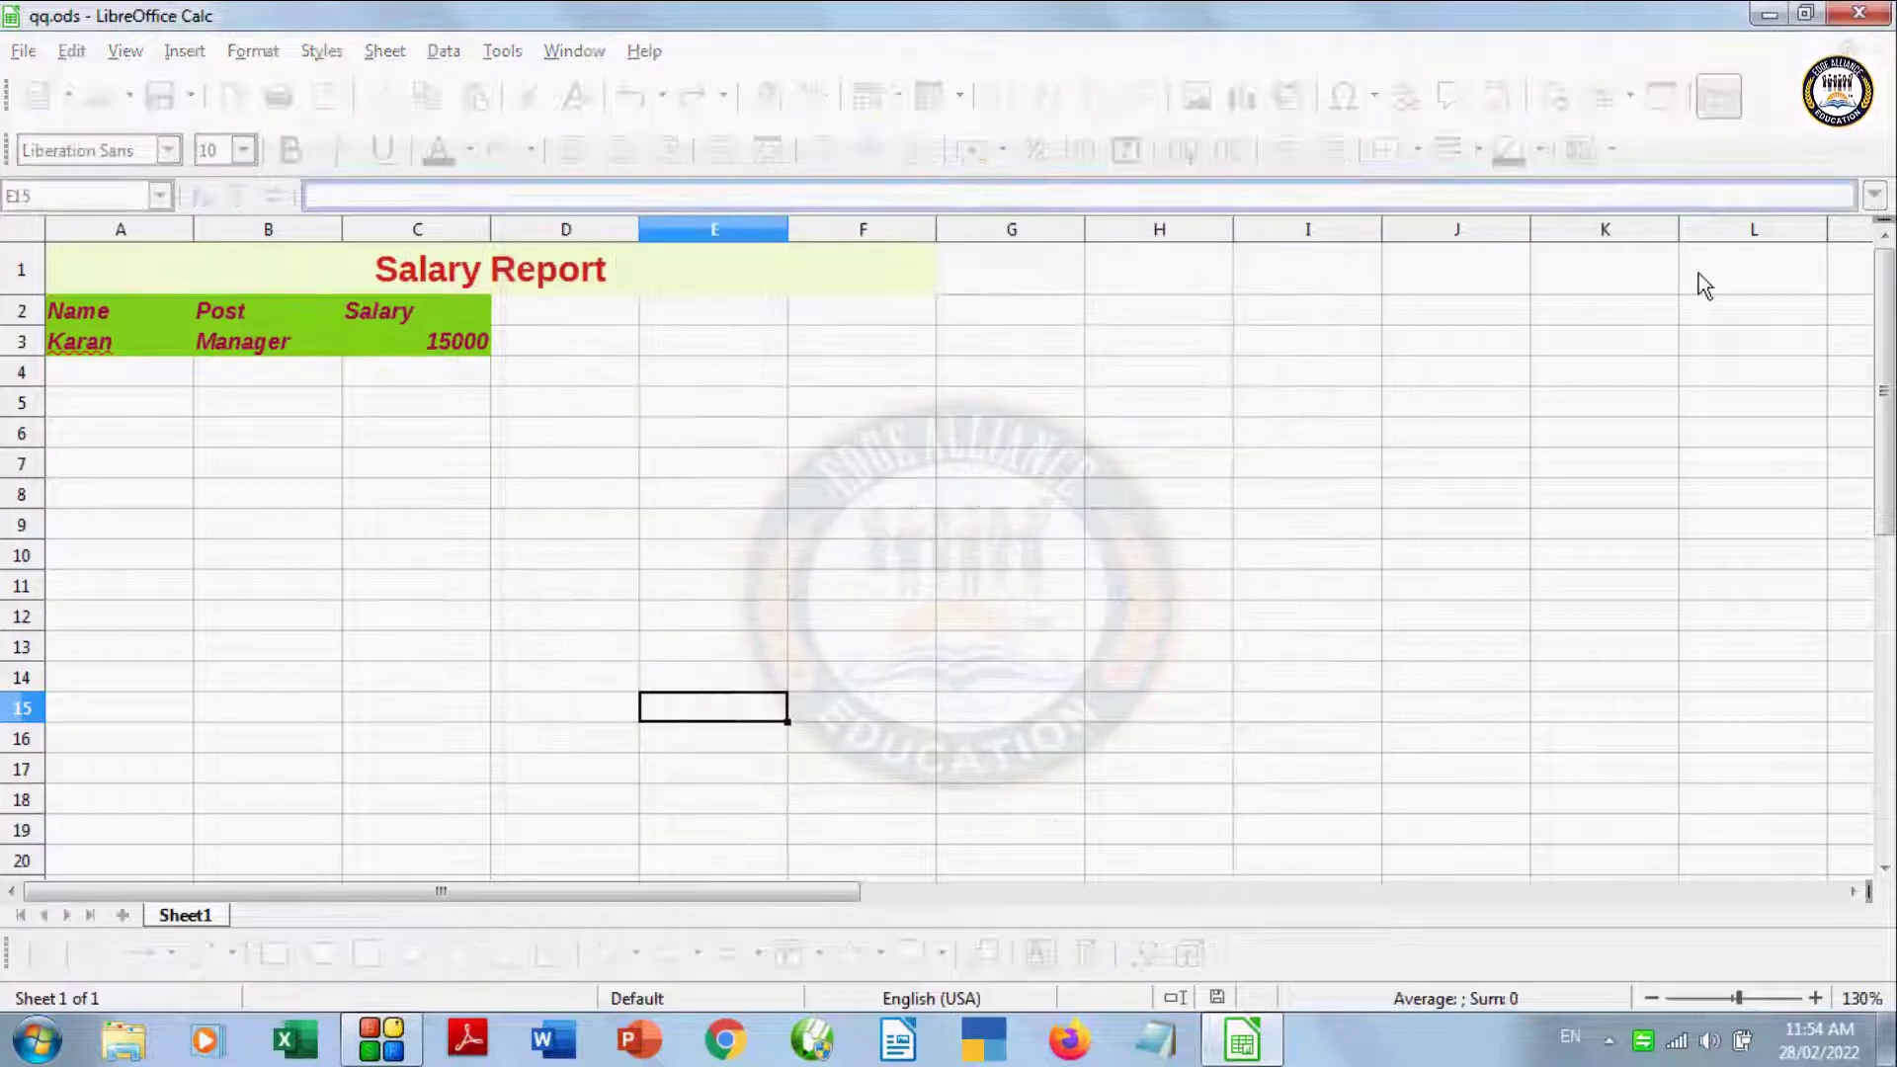
left_click(1766, 15)
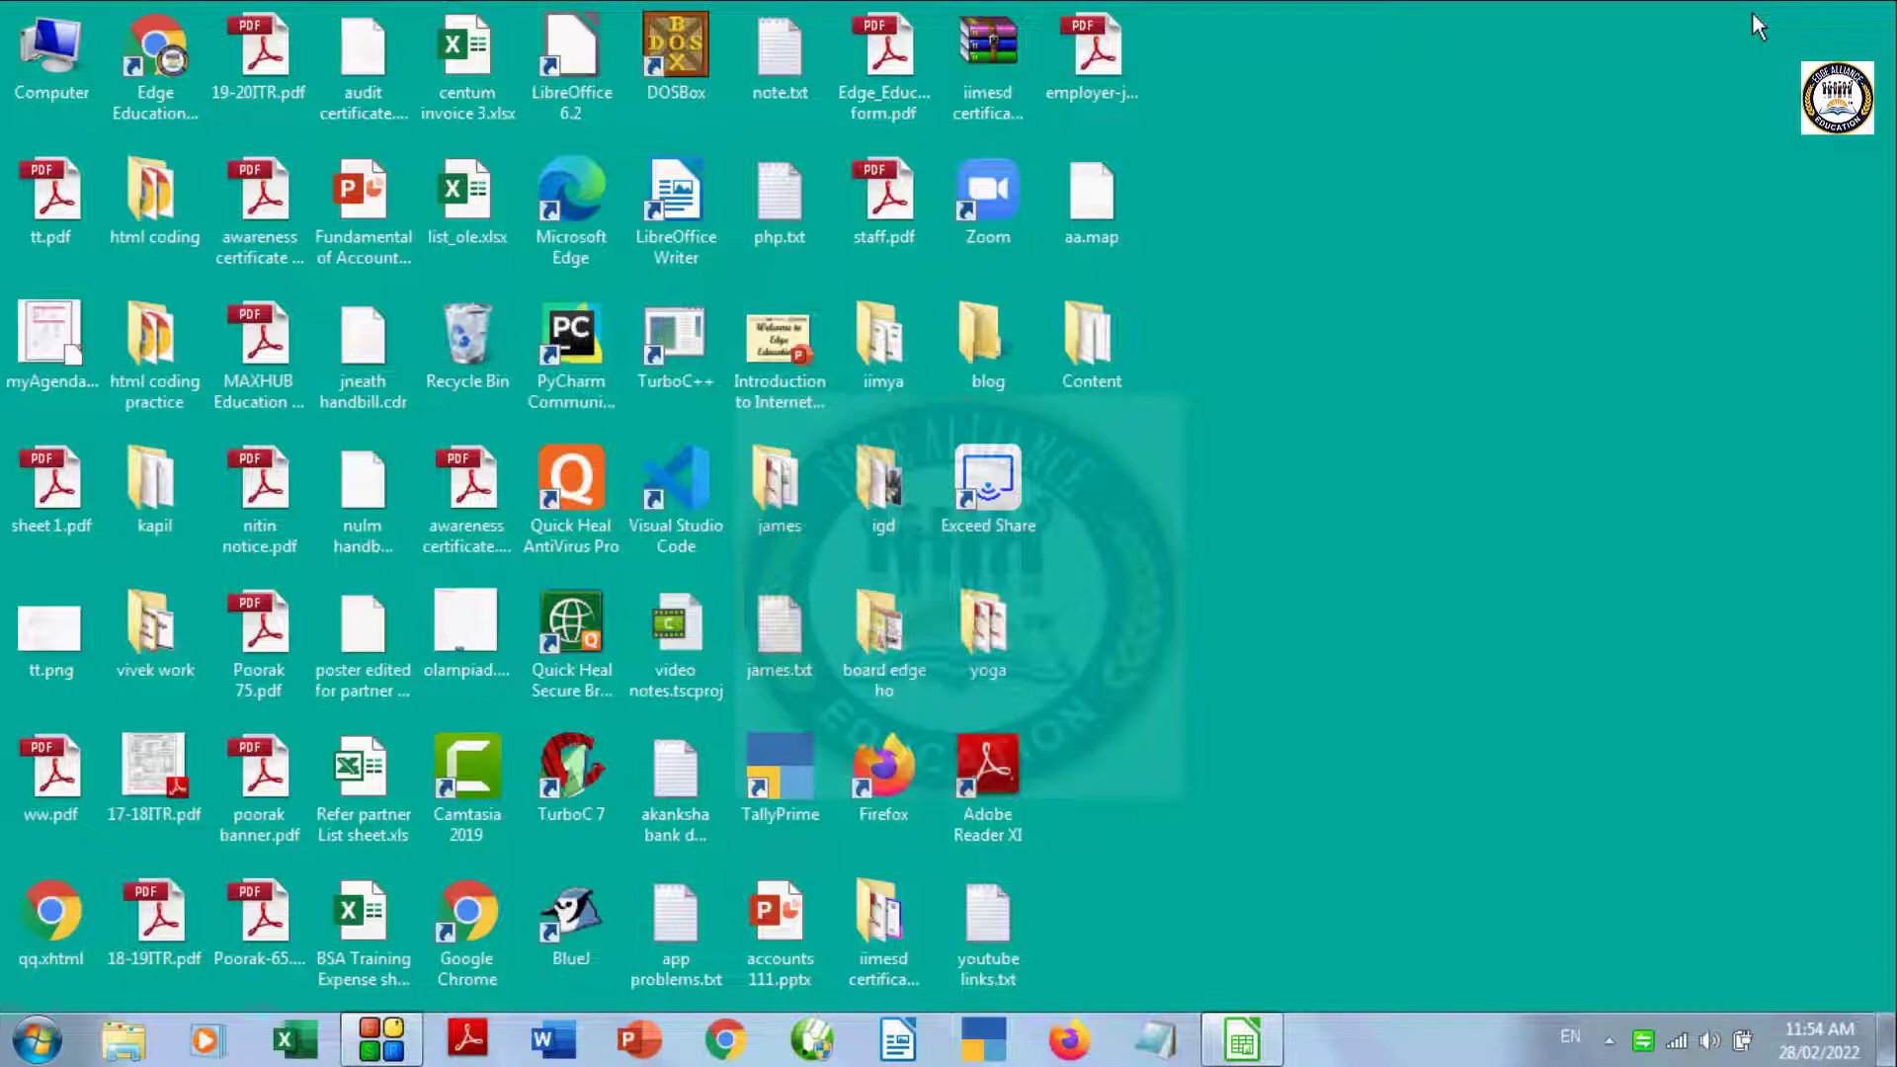
Step: Open tt.pdf from the desktop to check the Salary Report, close it, and return to qq.ods
left_click(61, 184)
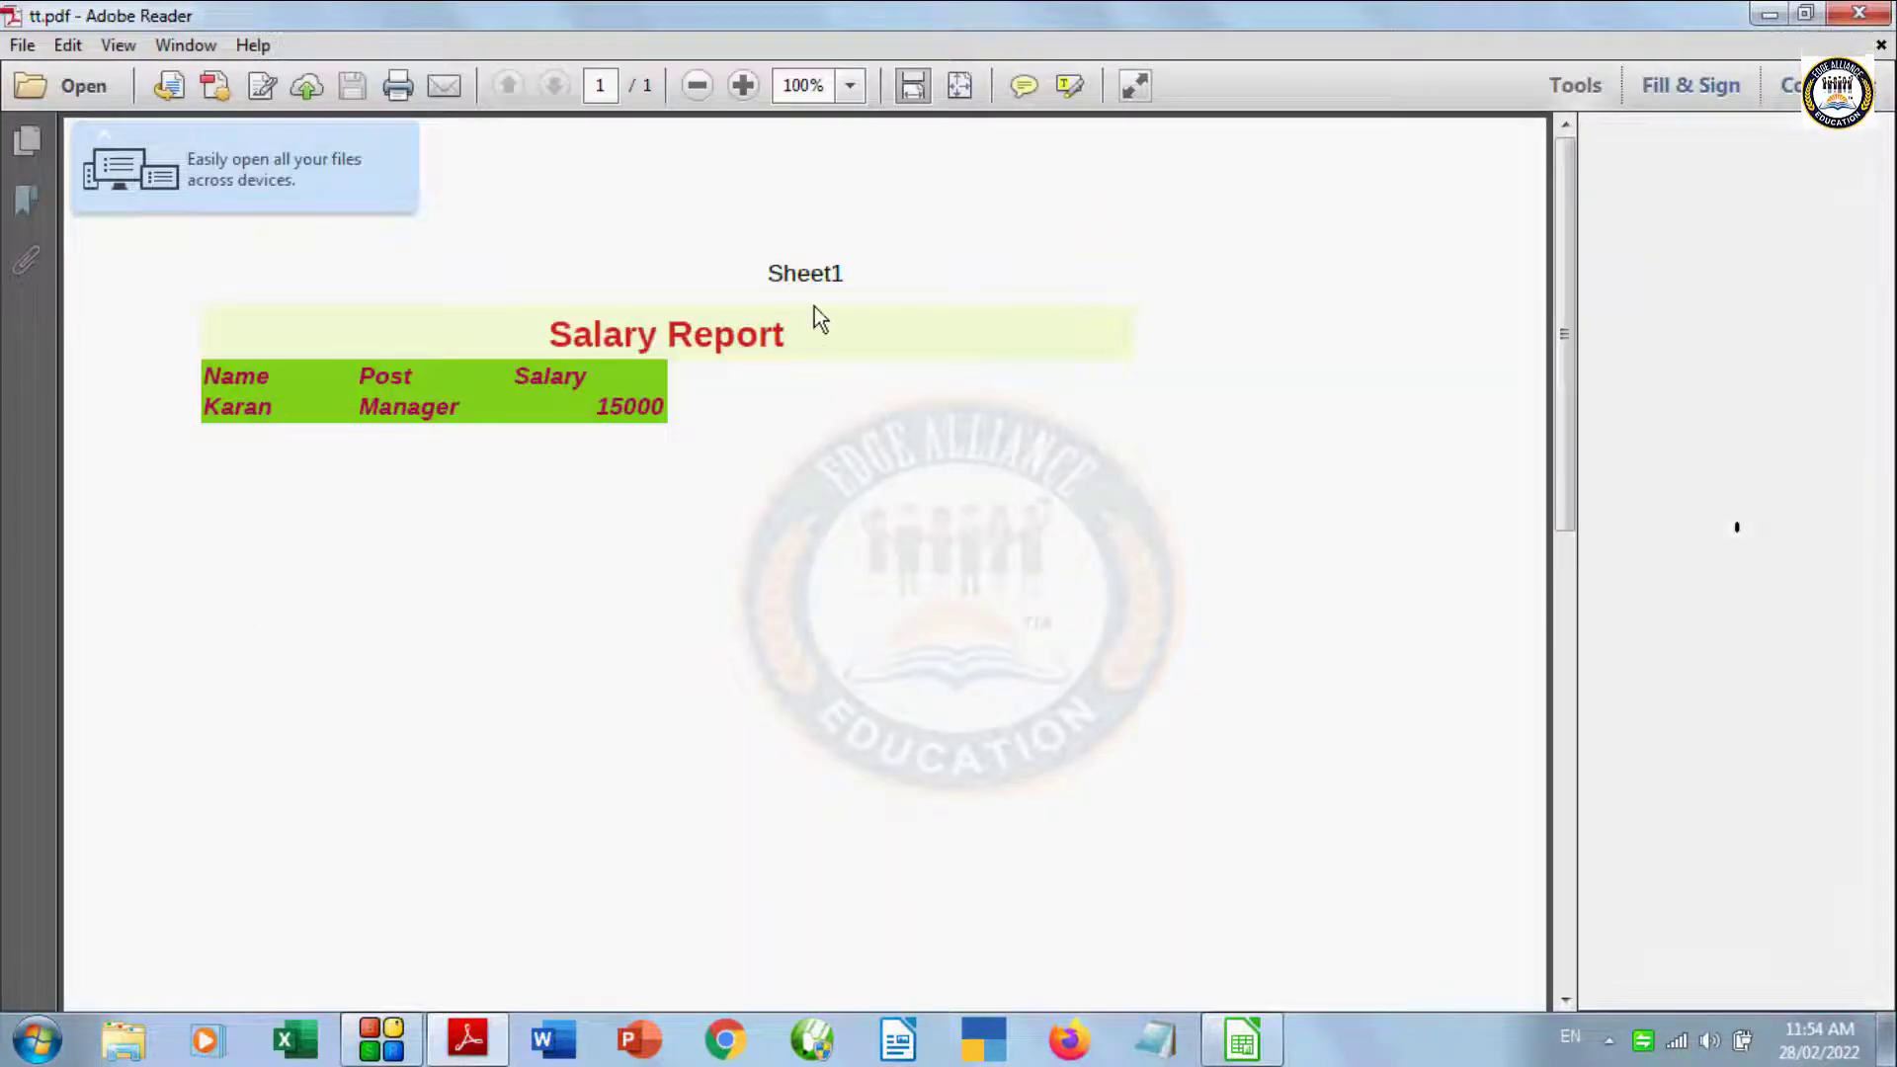
left_click(1858, 13)
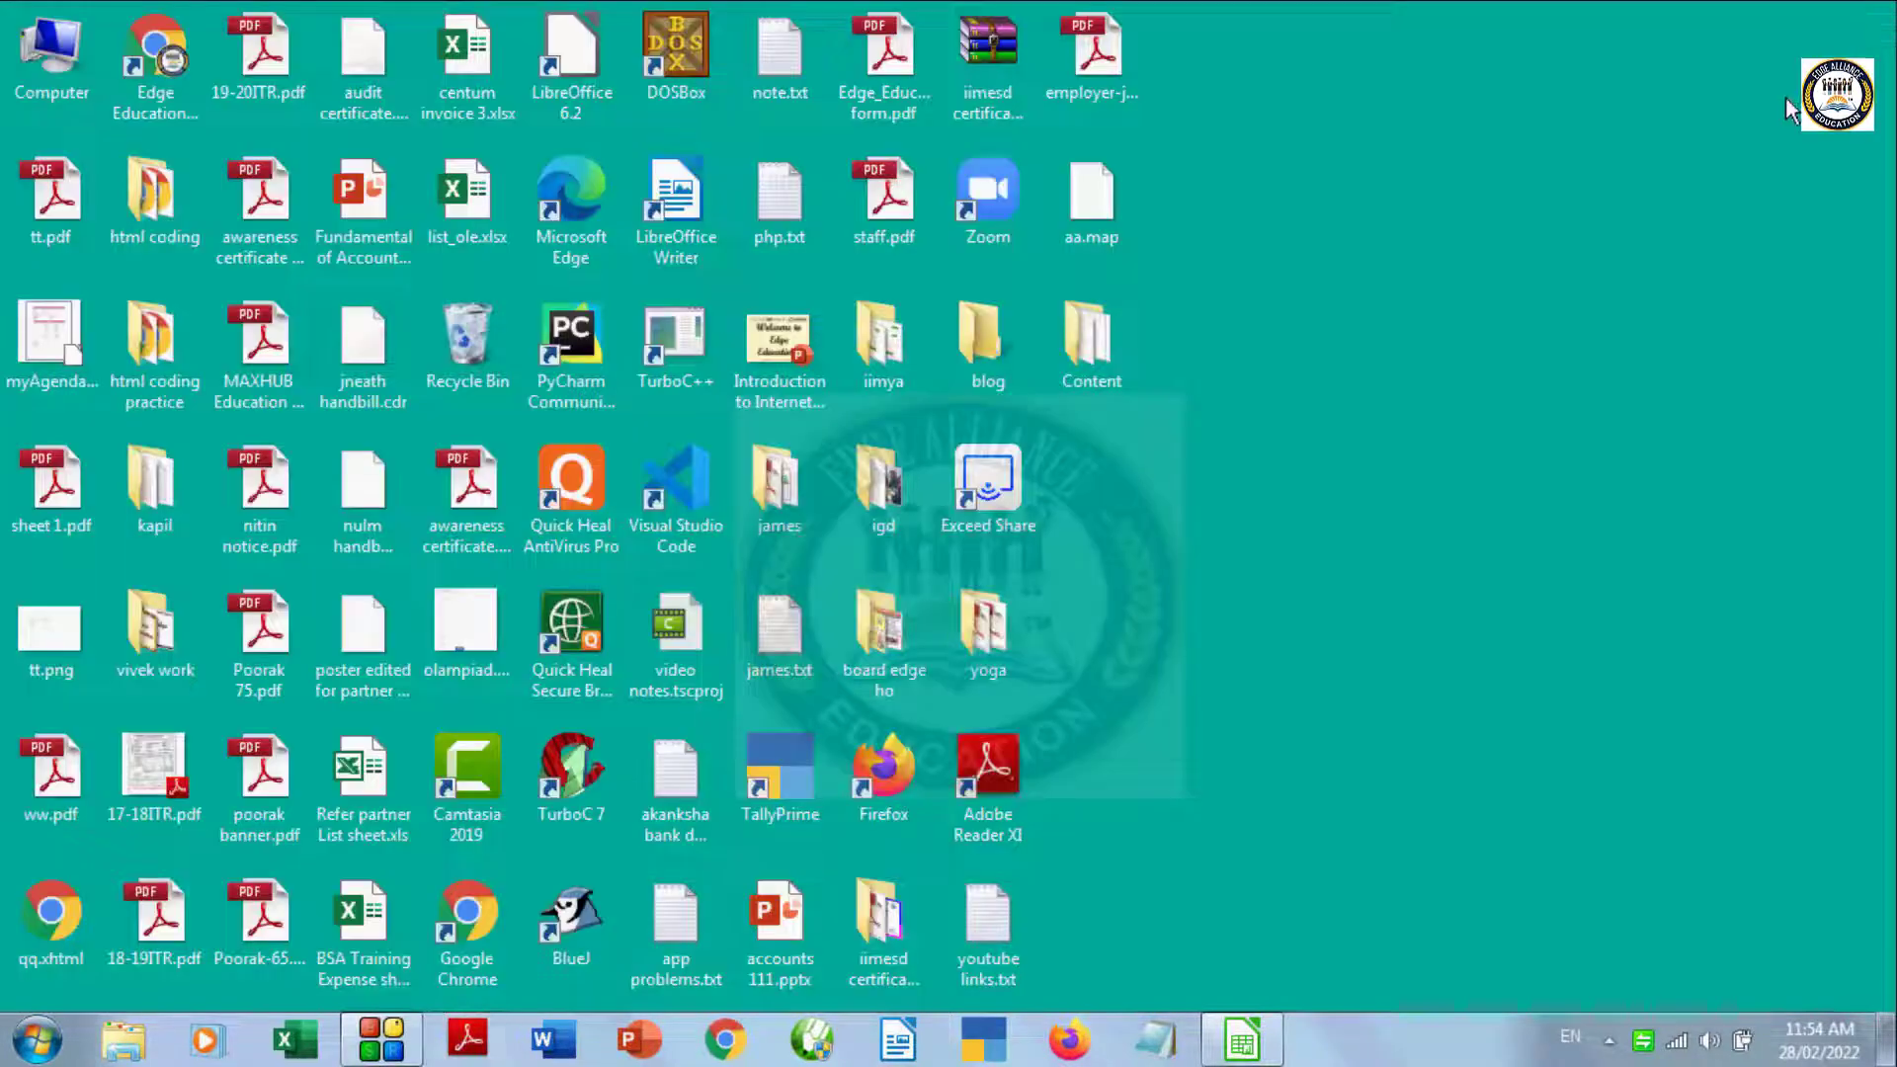
left_click(1246, 1047)
left_click(38, 54)
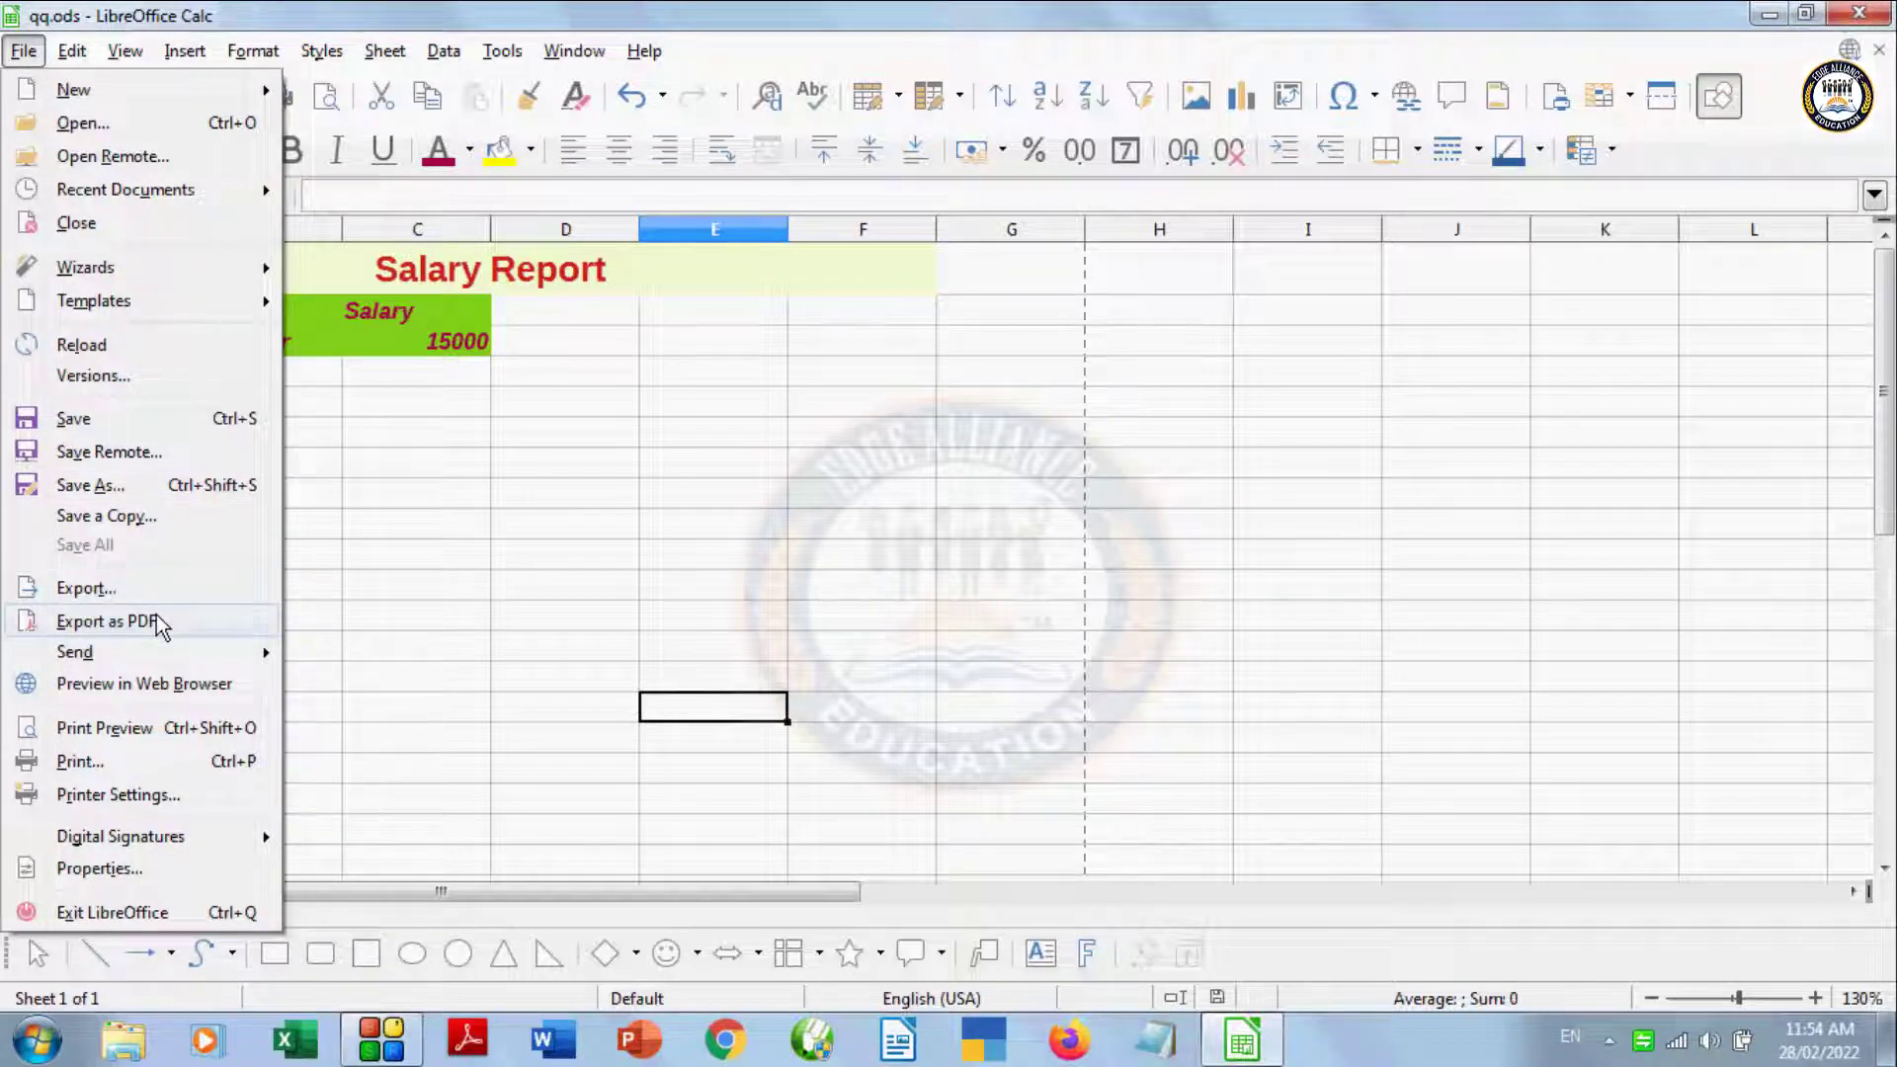
Step: Review the Export as PDF options, cancel them, and bring up the File > Send choices
left_click(106, 621)
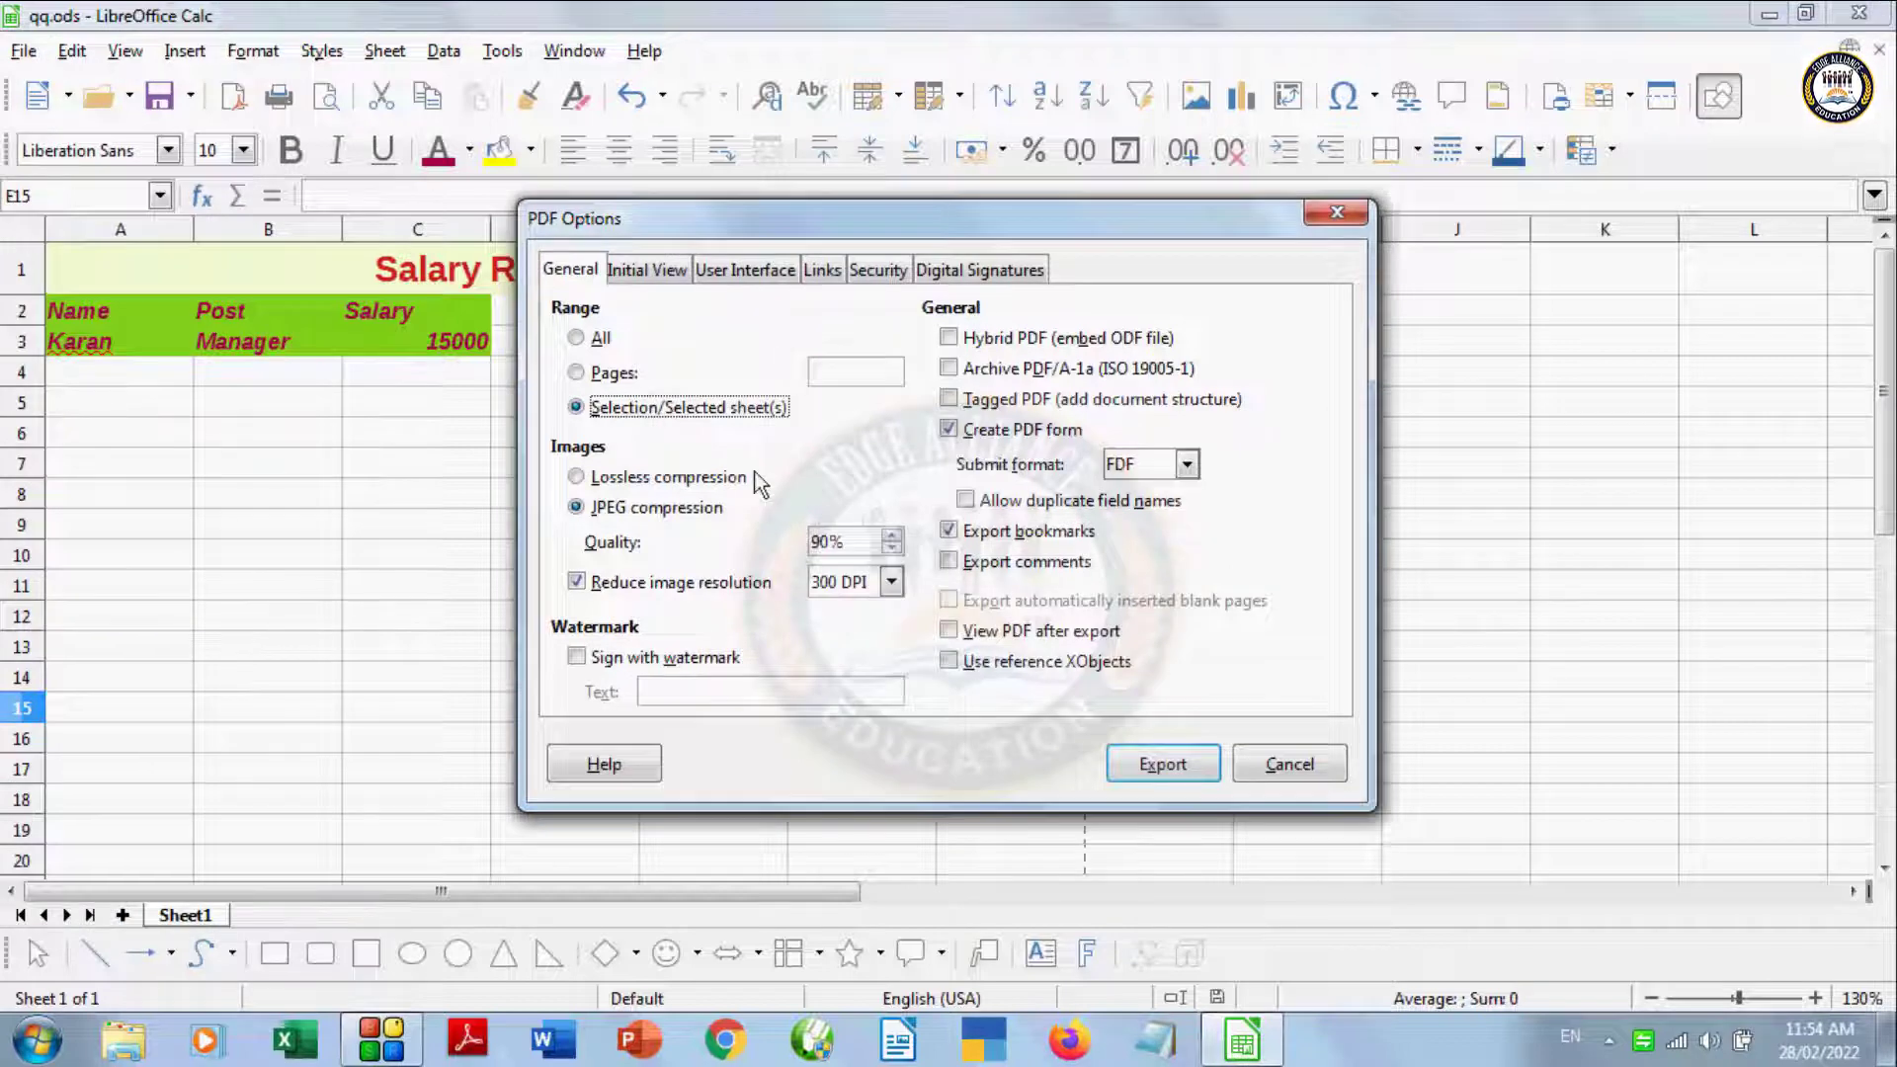
left_click(1277, 766)
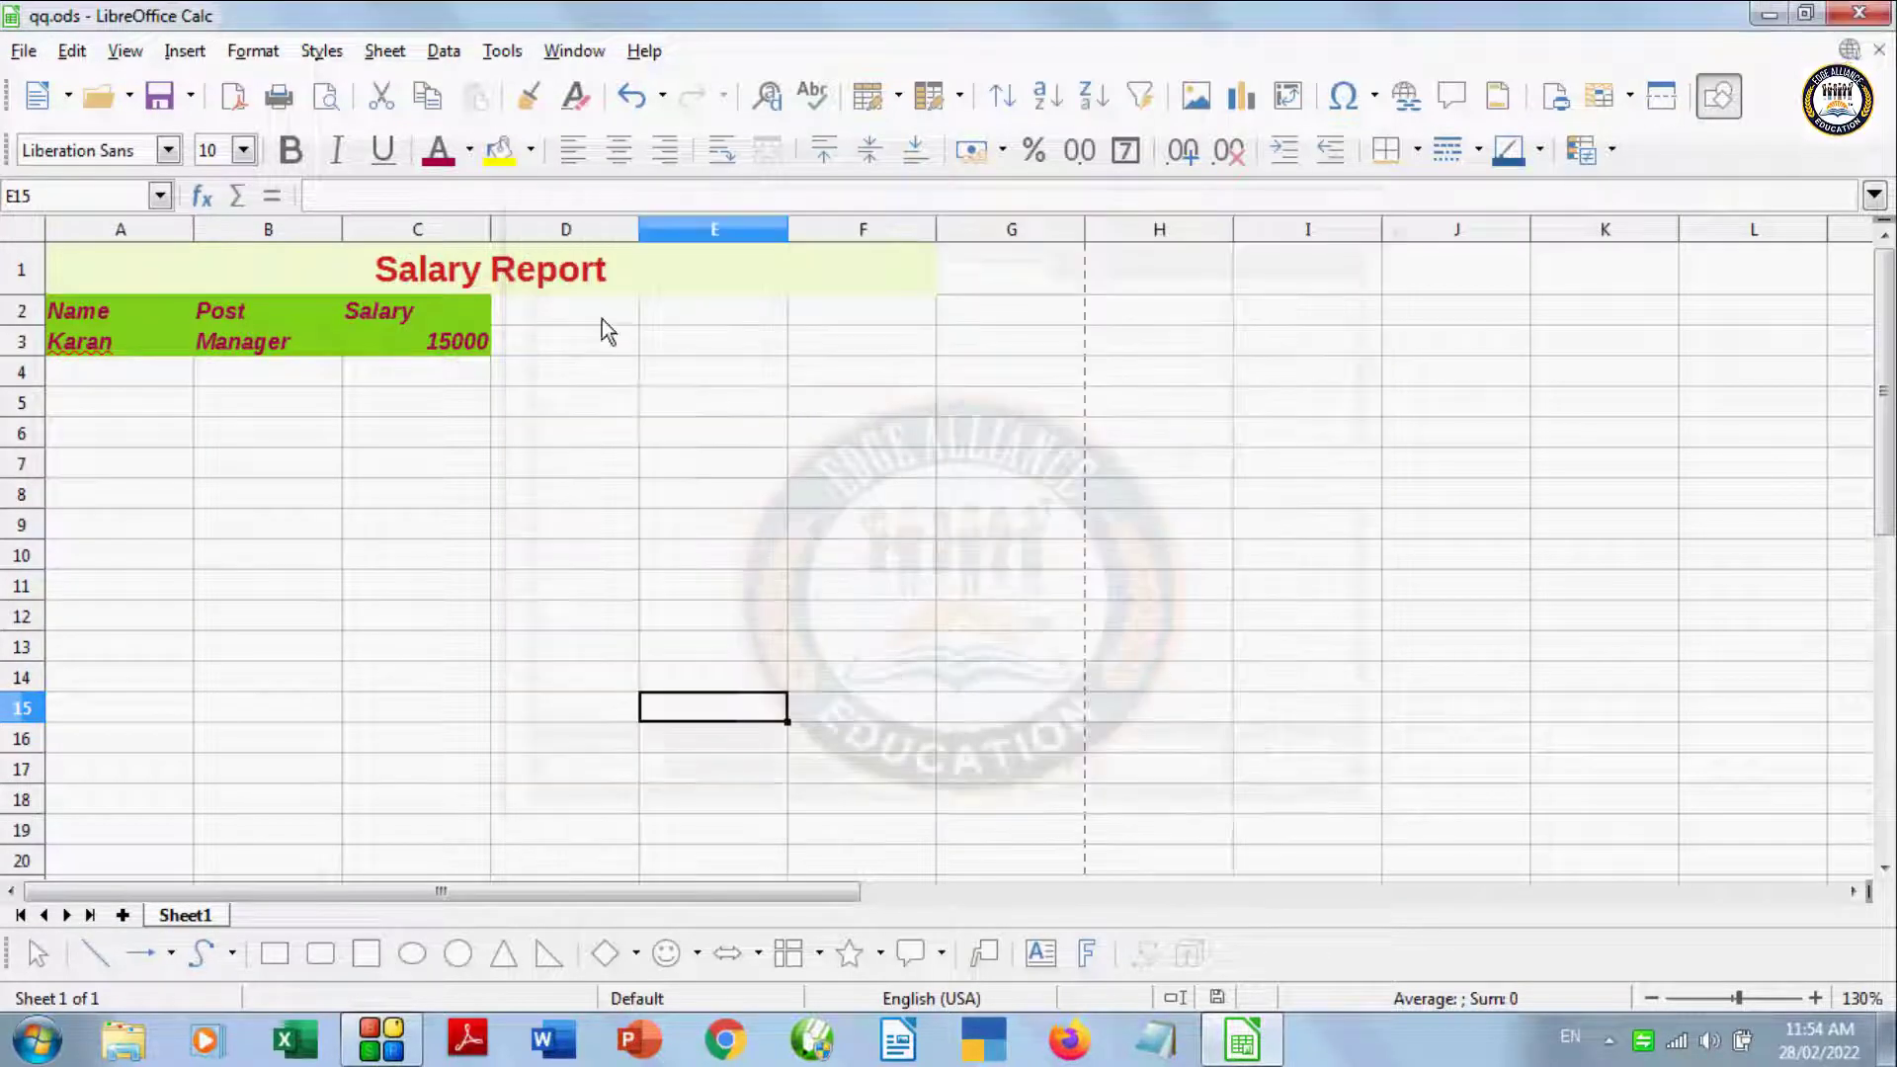
left_click(22, 52)
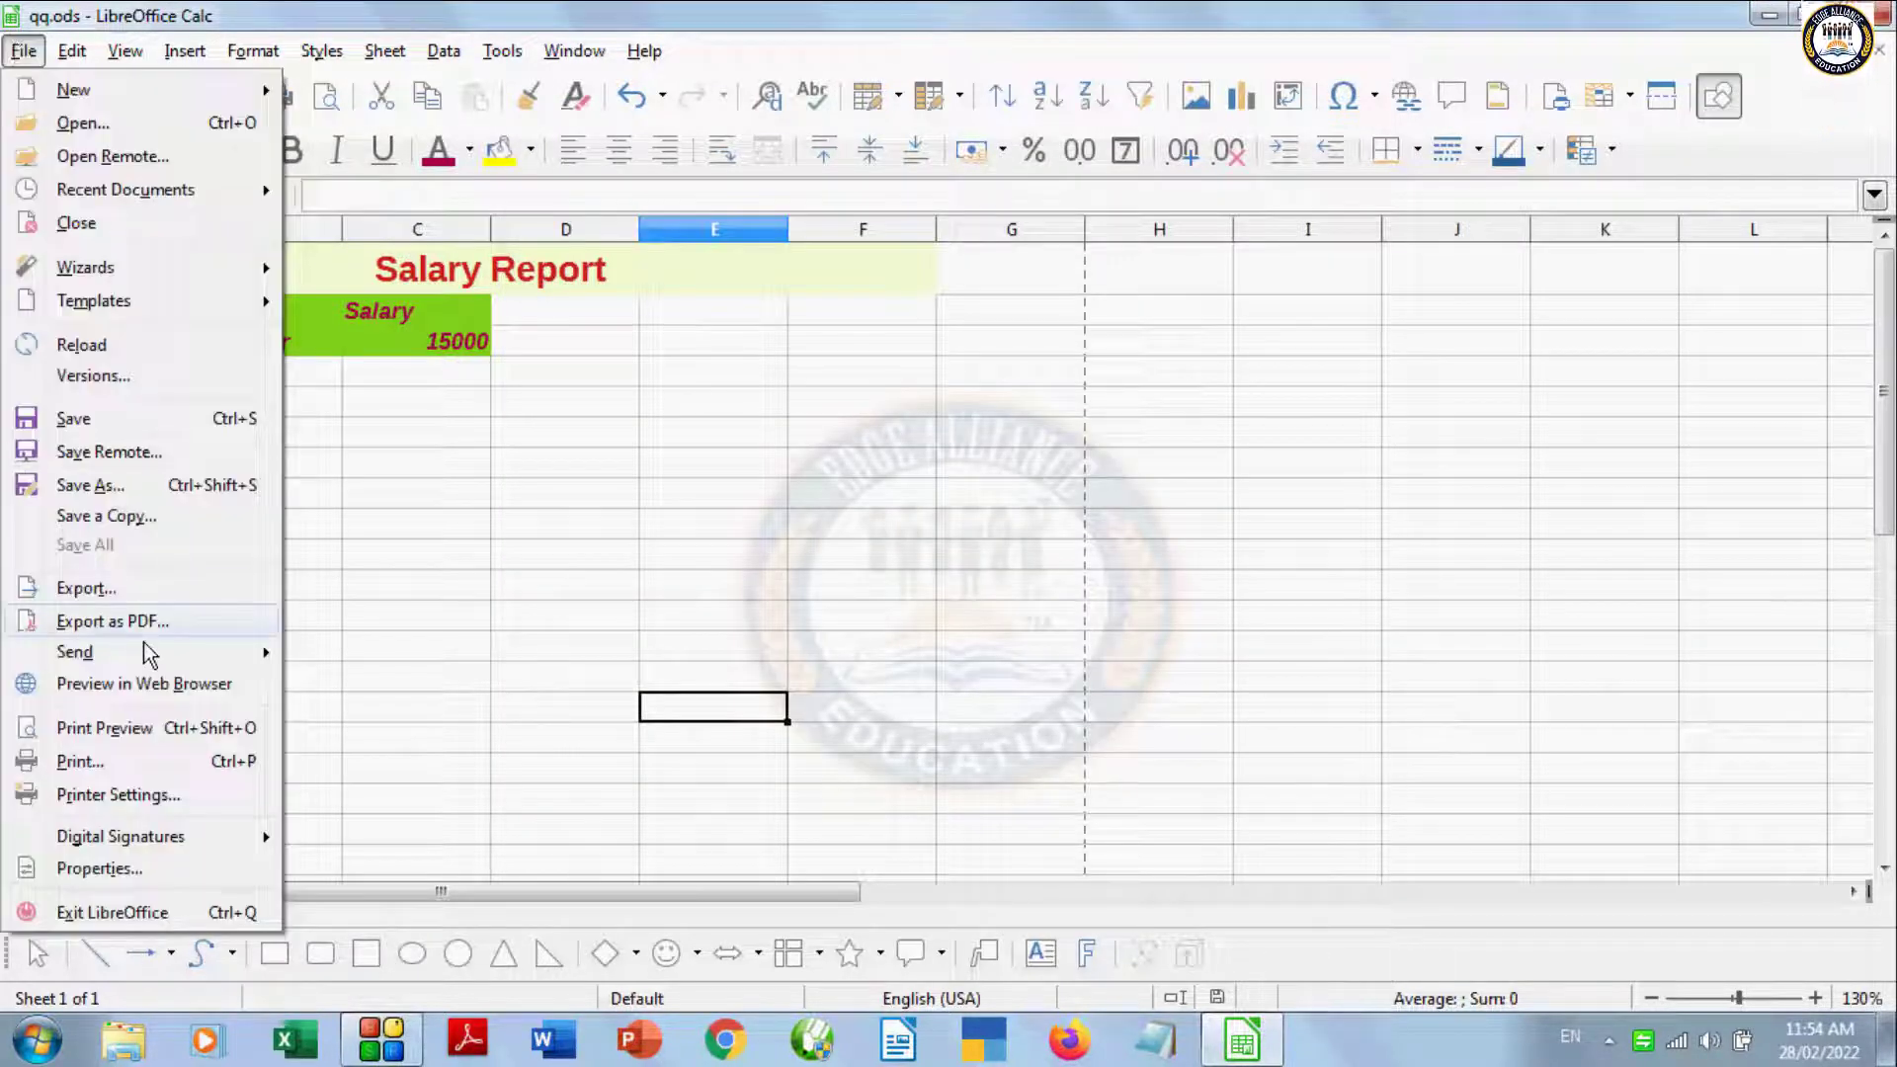
mouse_move(144, 652)
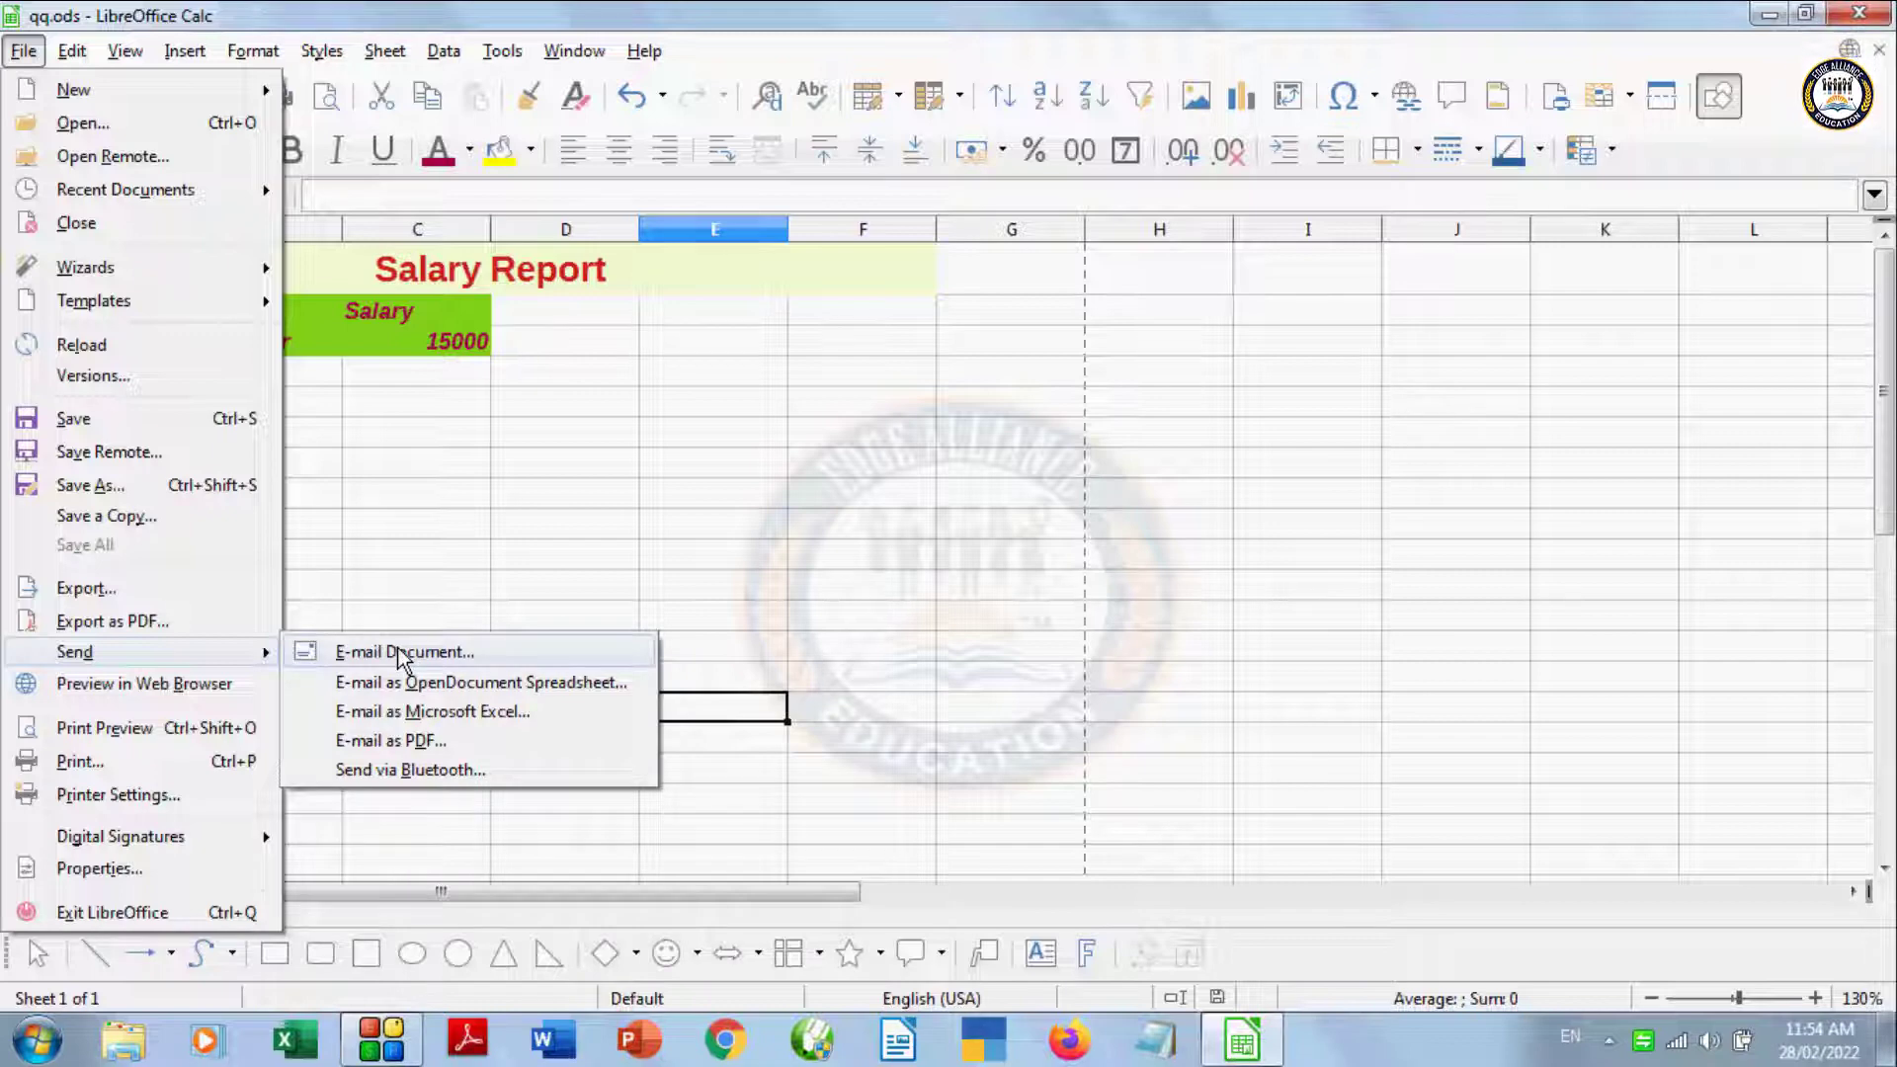
Step: Preview the Salary Report as qq.htm in the web browser
left_click(202, 690)
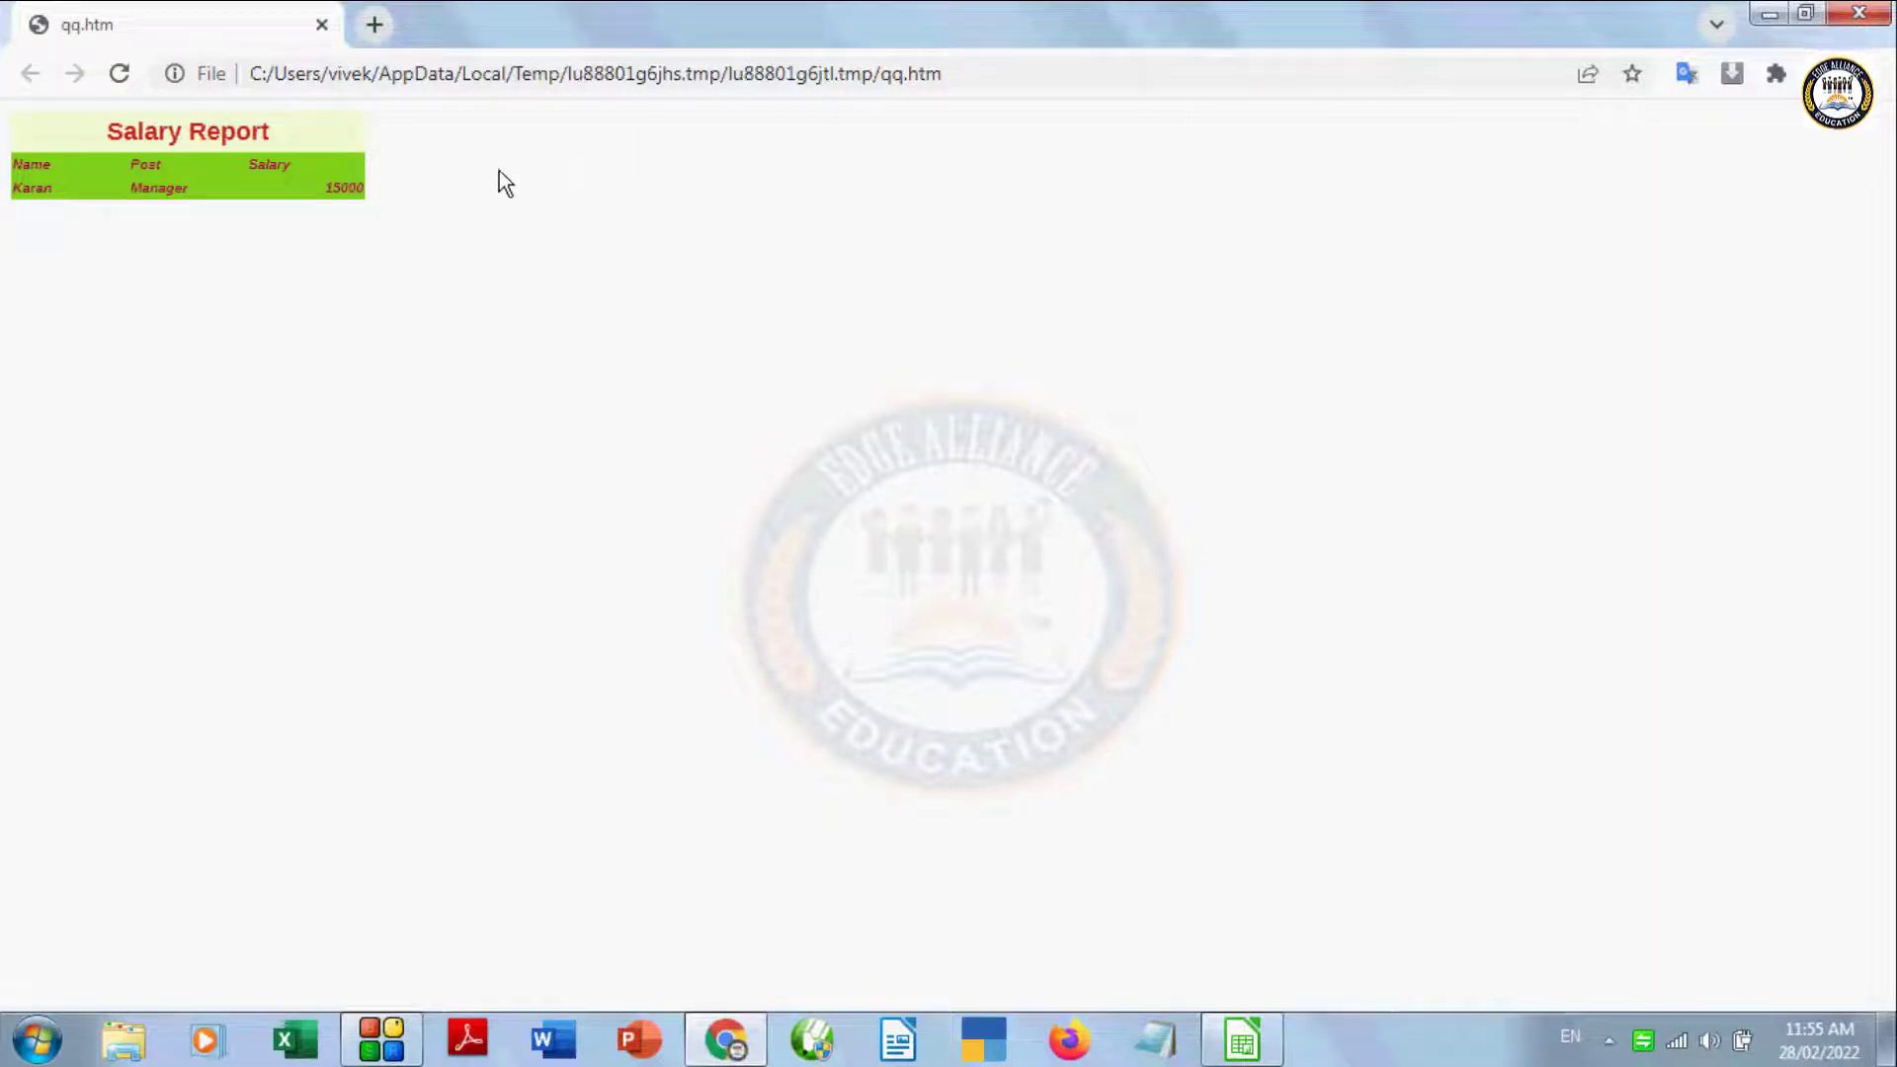
Step: Close the browser preview and show the Salary Report in Print Preview
left_click(1859, 15)
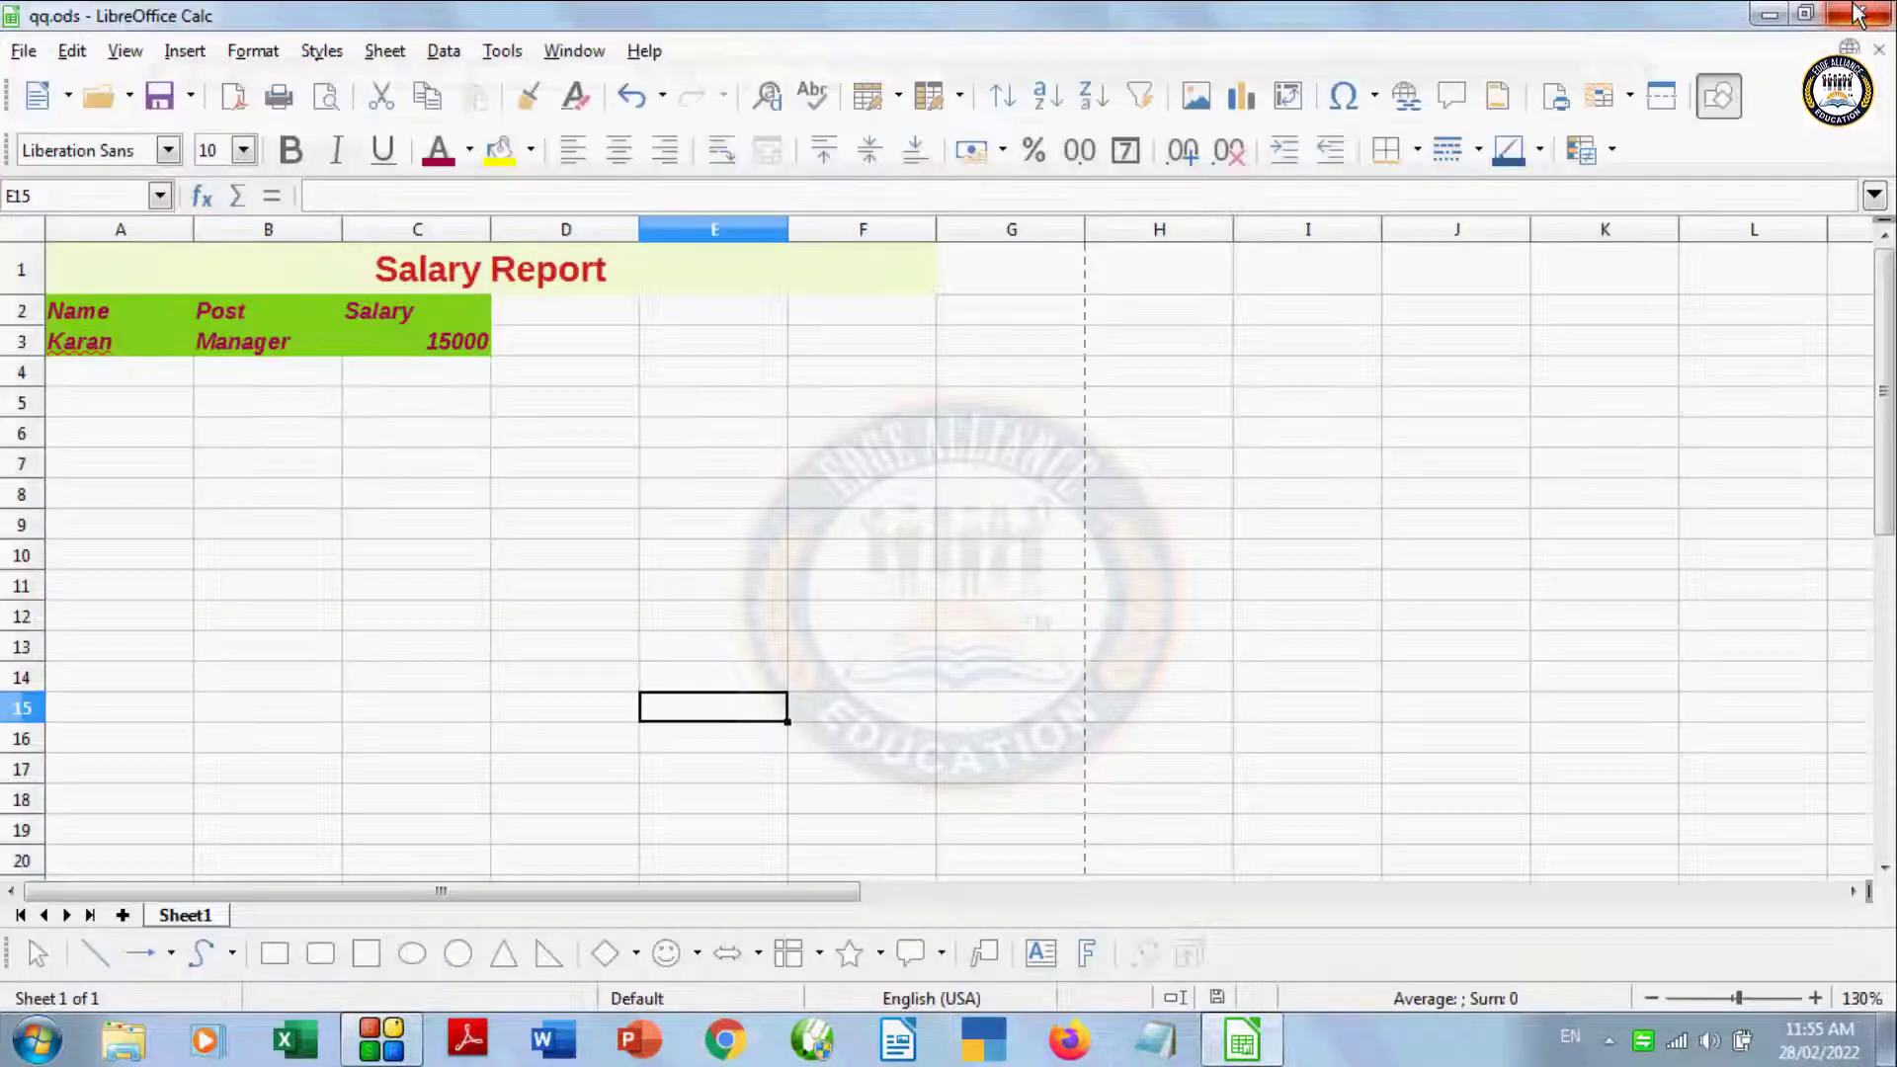
left_click(111, 463)
left_click(23, 51)
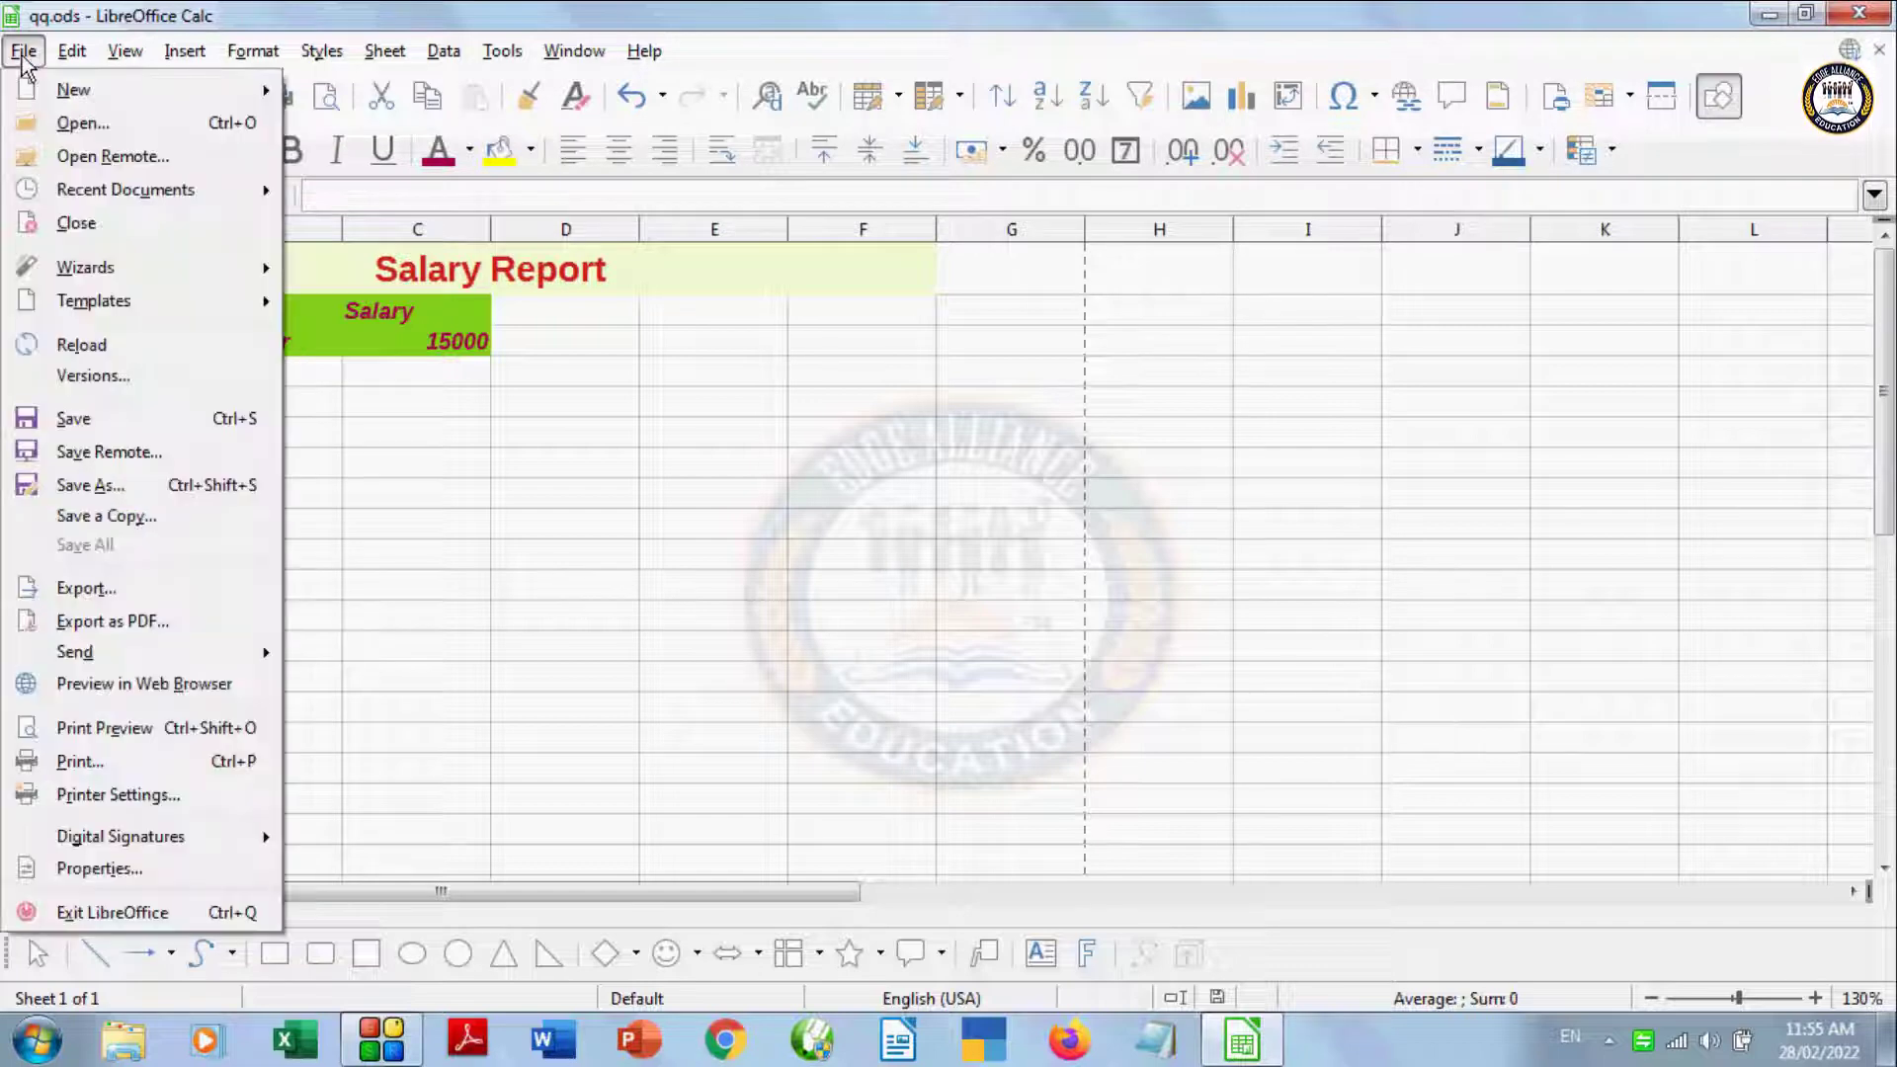
left_click(91, 729)
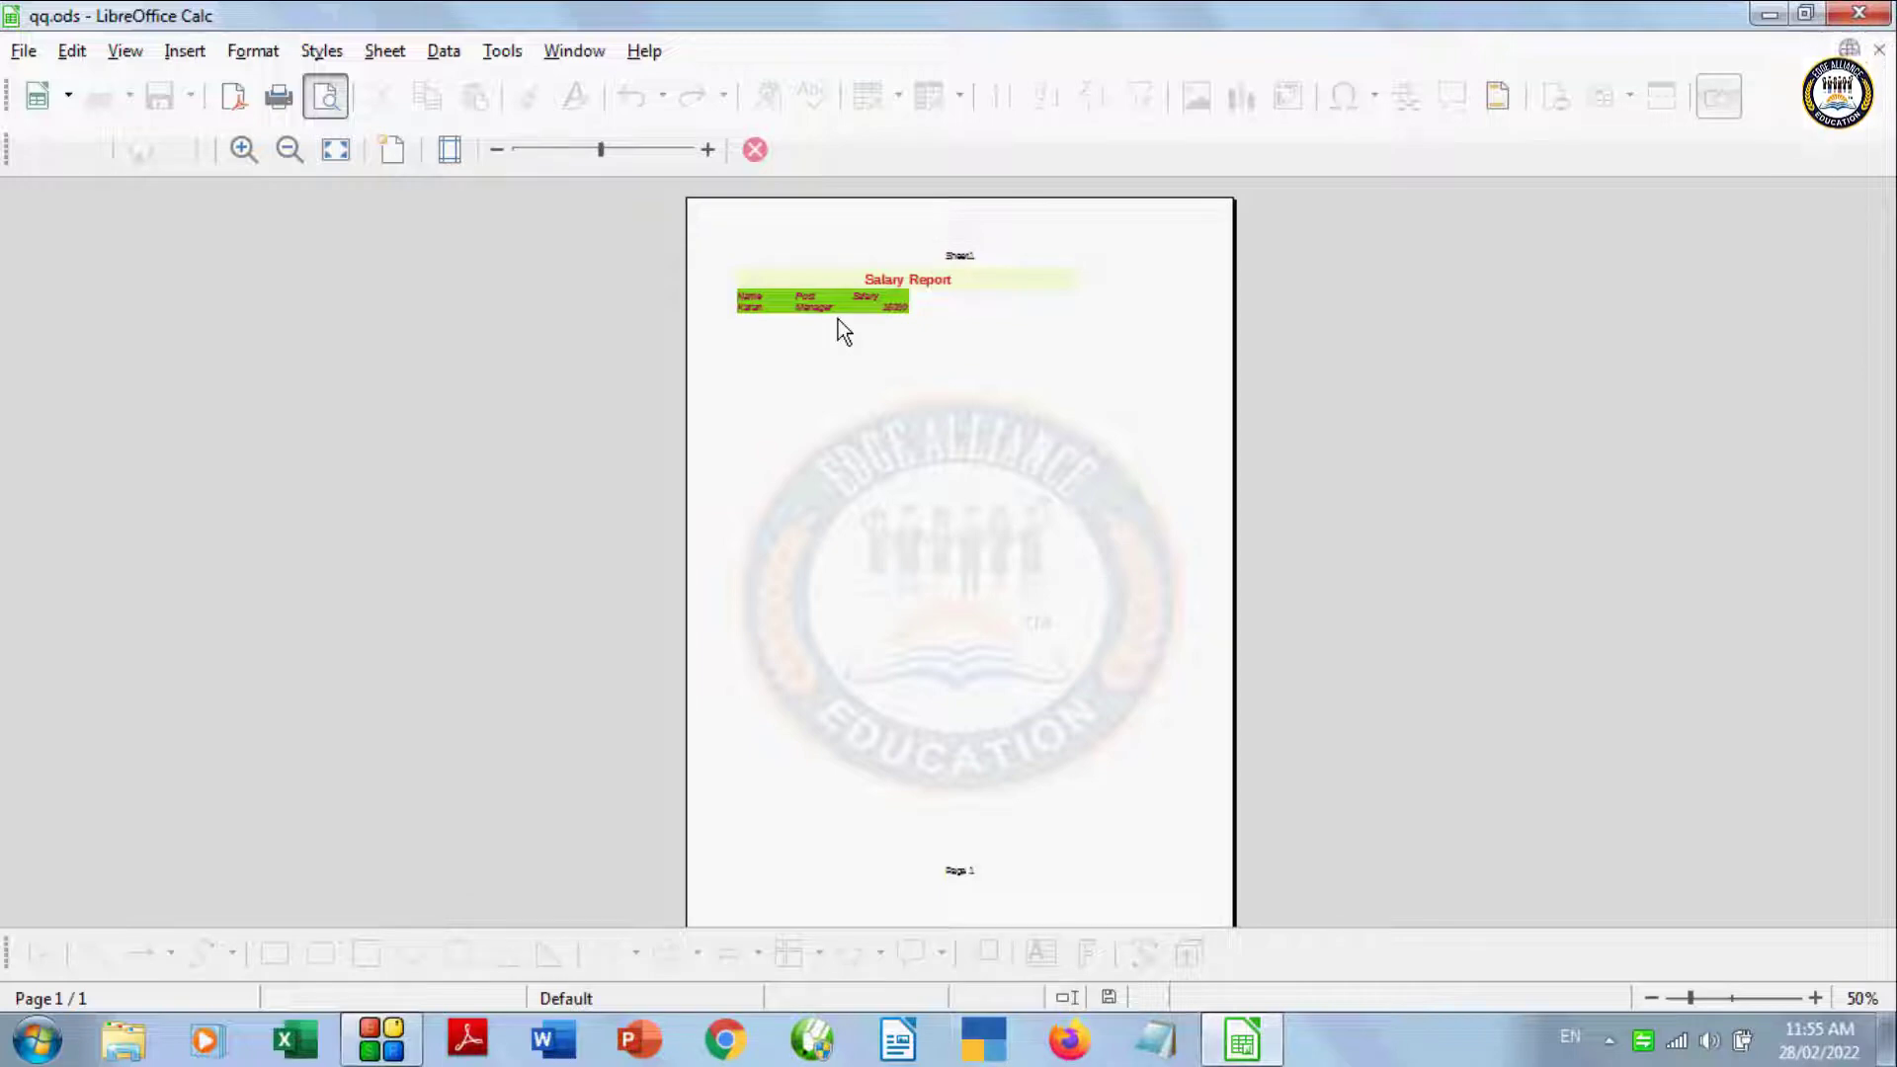
Step: Zoom the preview in seven times and out twice, then toggle full screen on and off
left_click(240, 151)
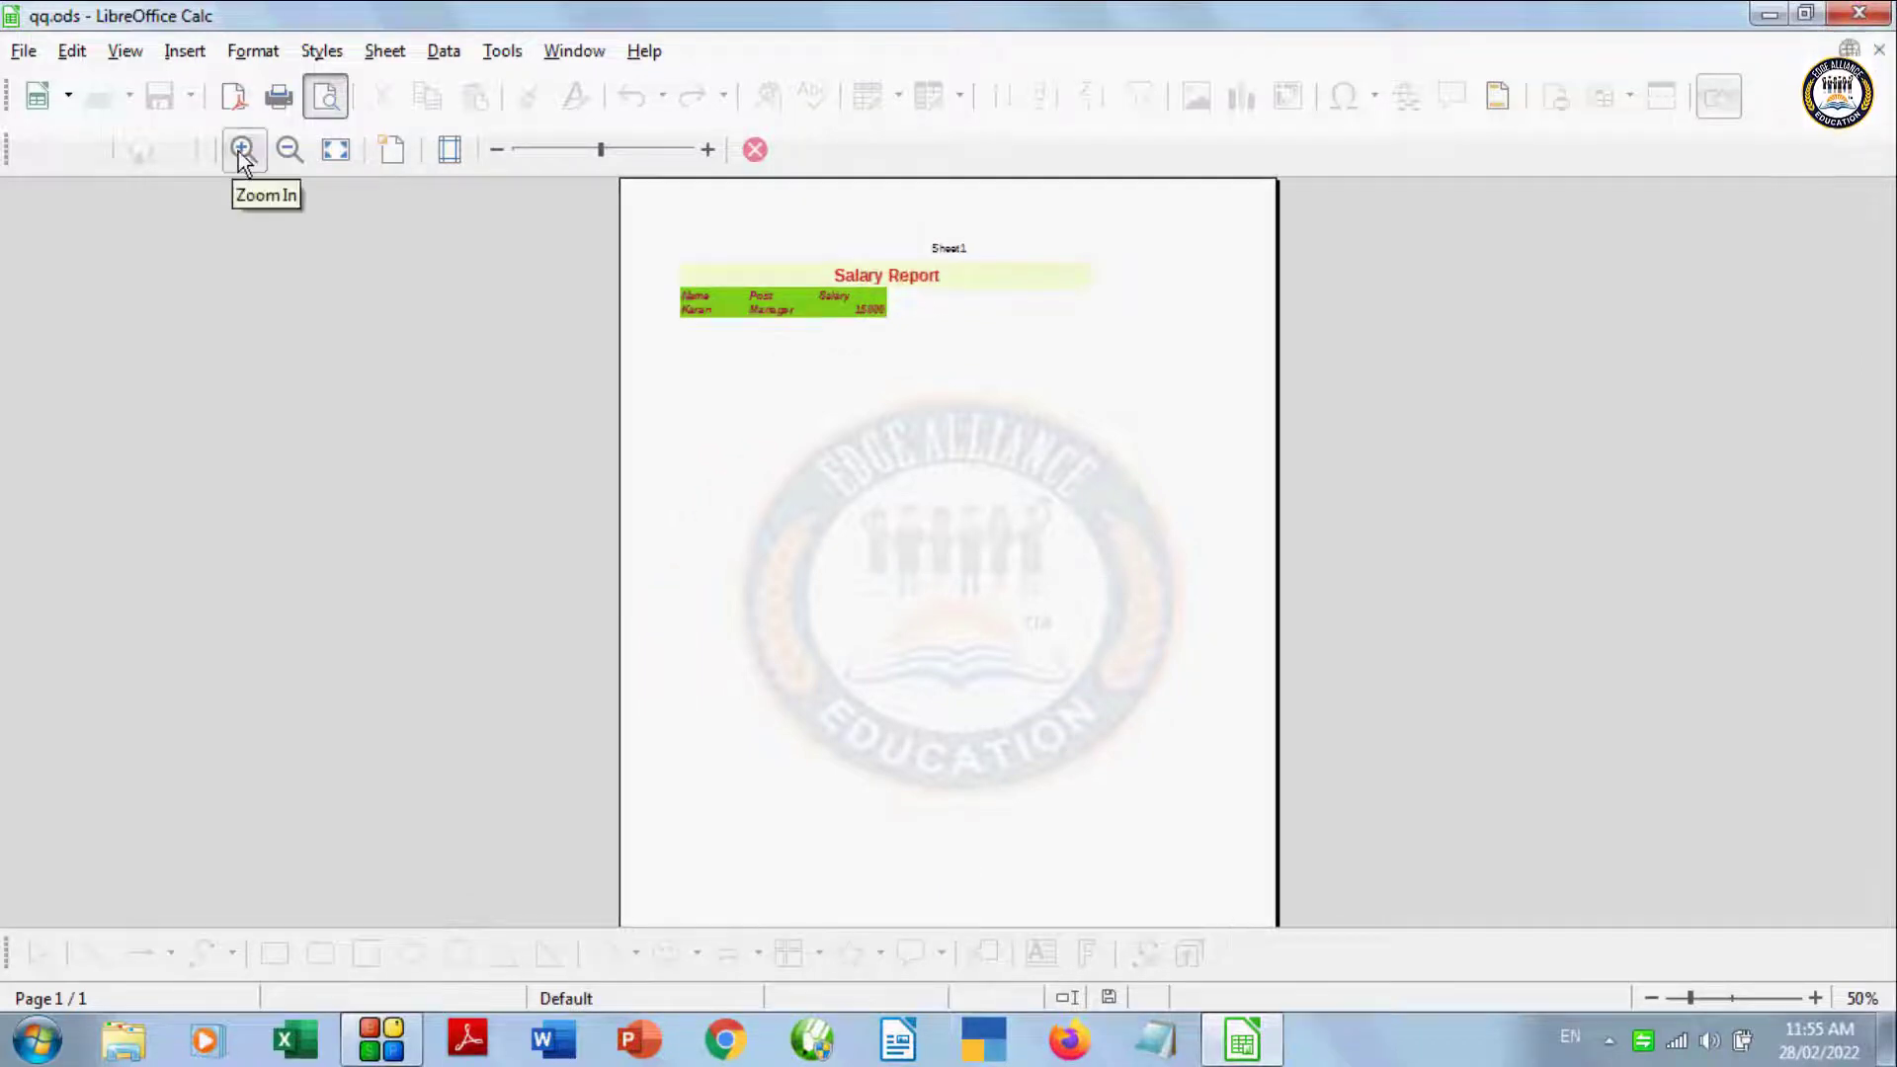
left_click(239, 151)
left_click(239, 151)
left_click(239, 151)
left_click(239, 151)
left_click(238, 151)
left_click(238, 152)
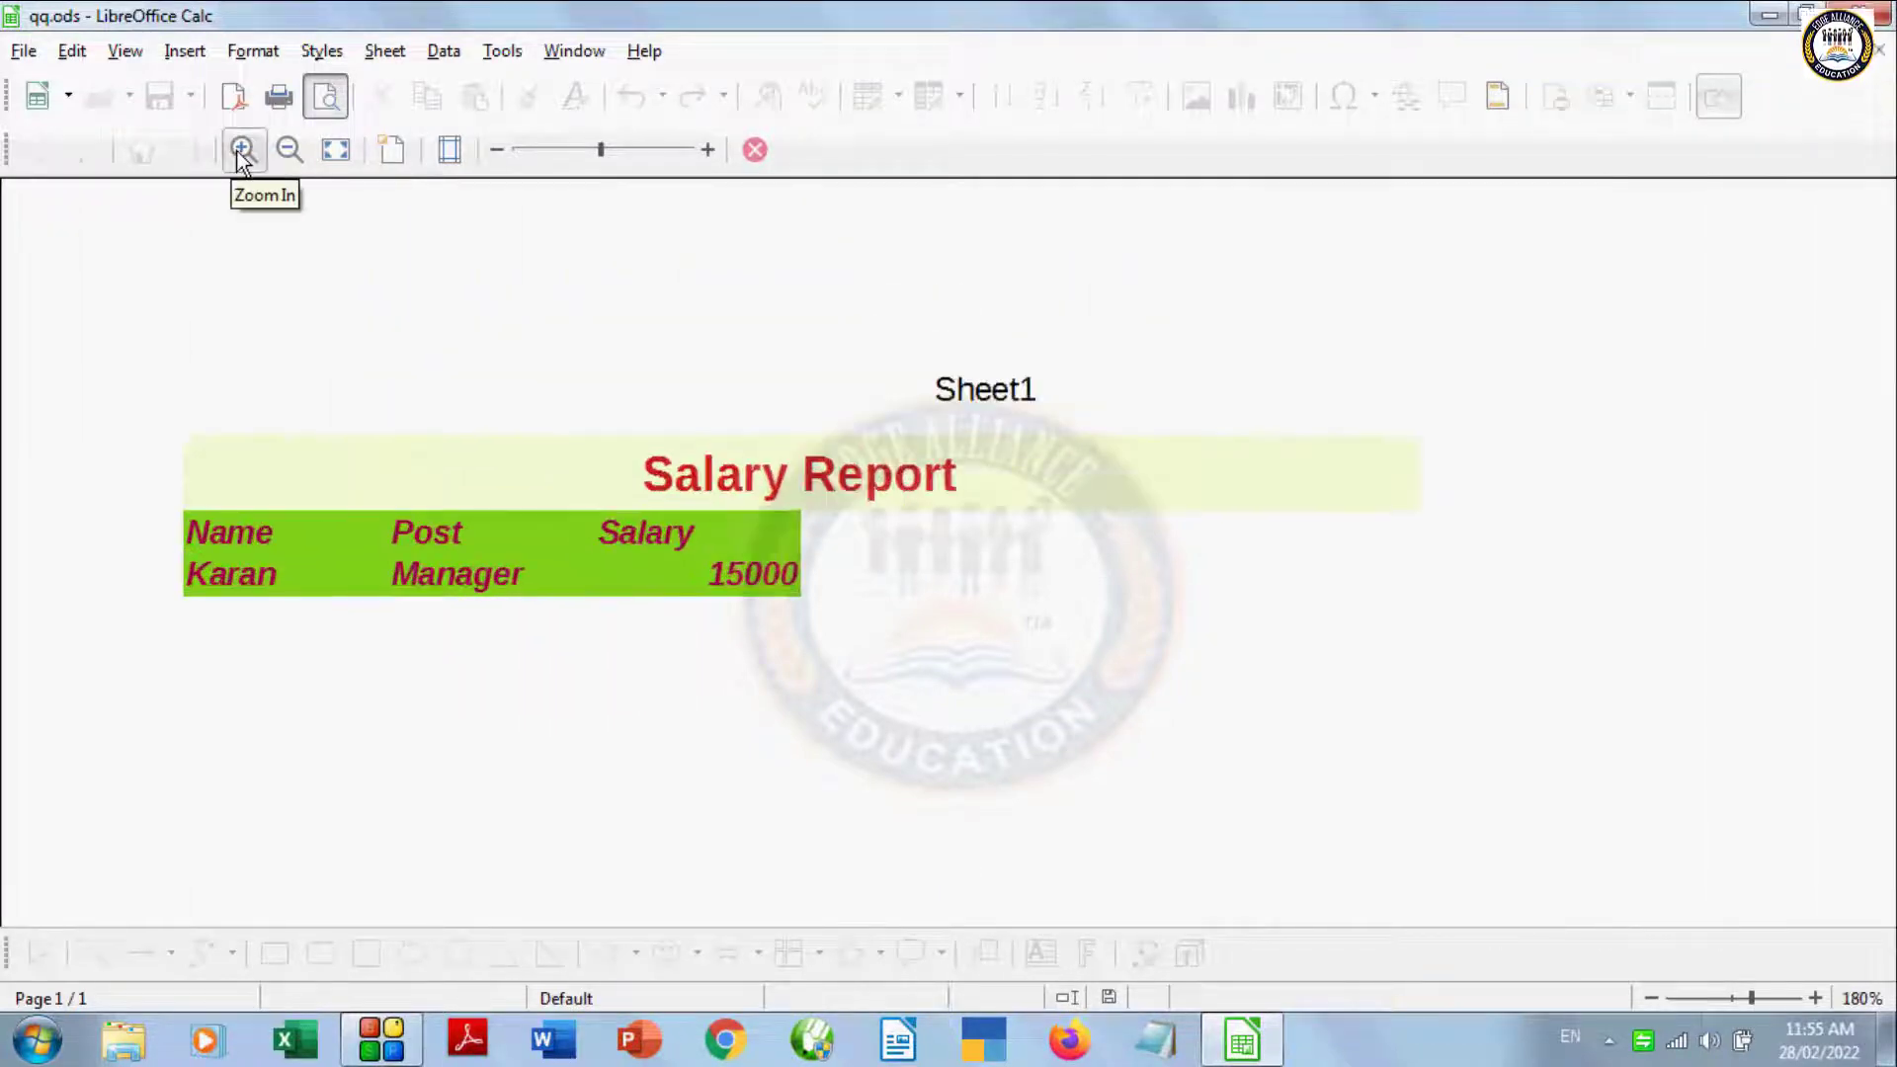
left_click(238, 151)
left_click(283, 151)
left_click(286, 151)
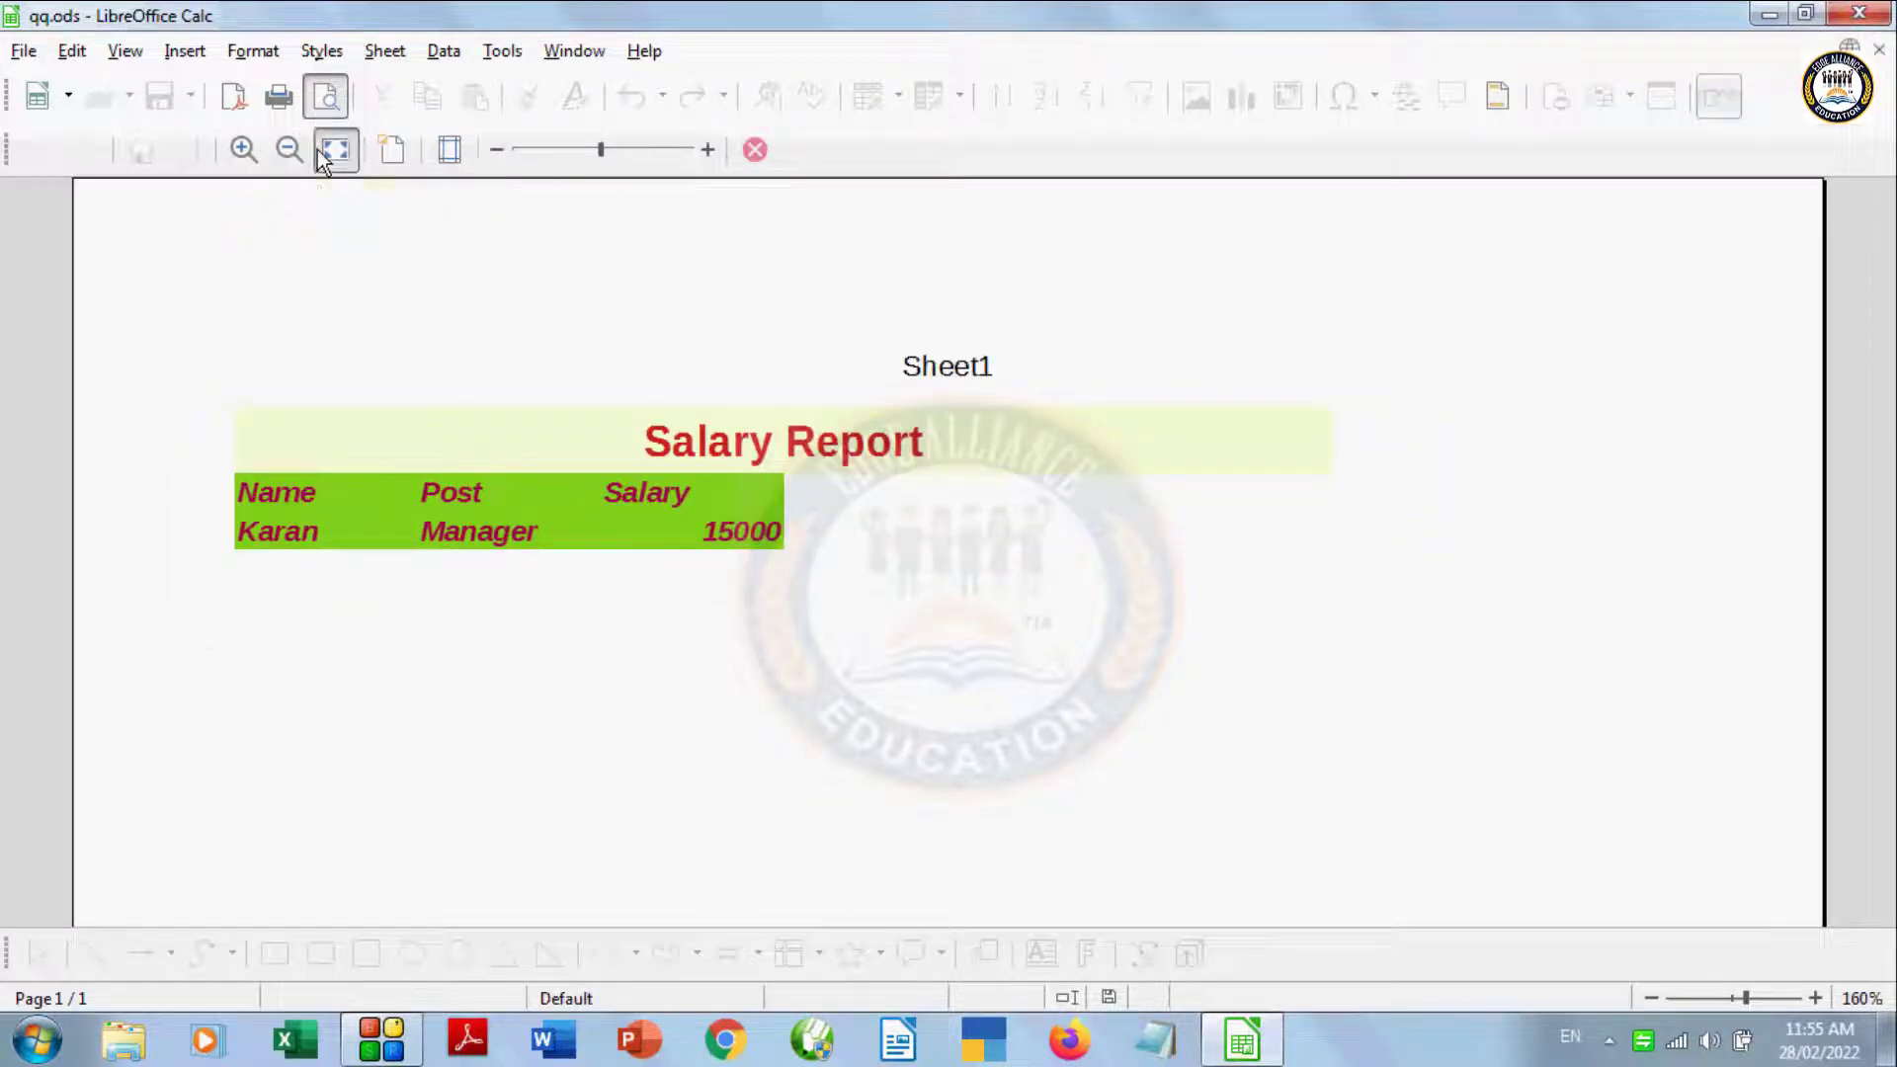
left_click(328, 150)
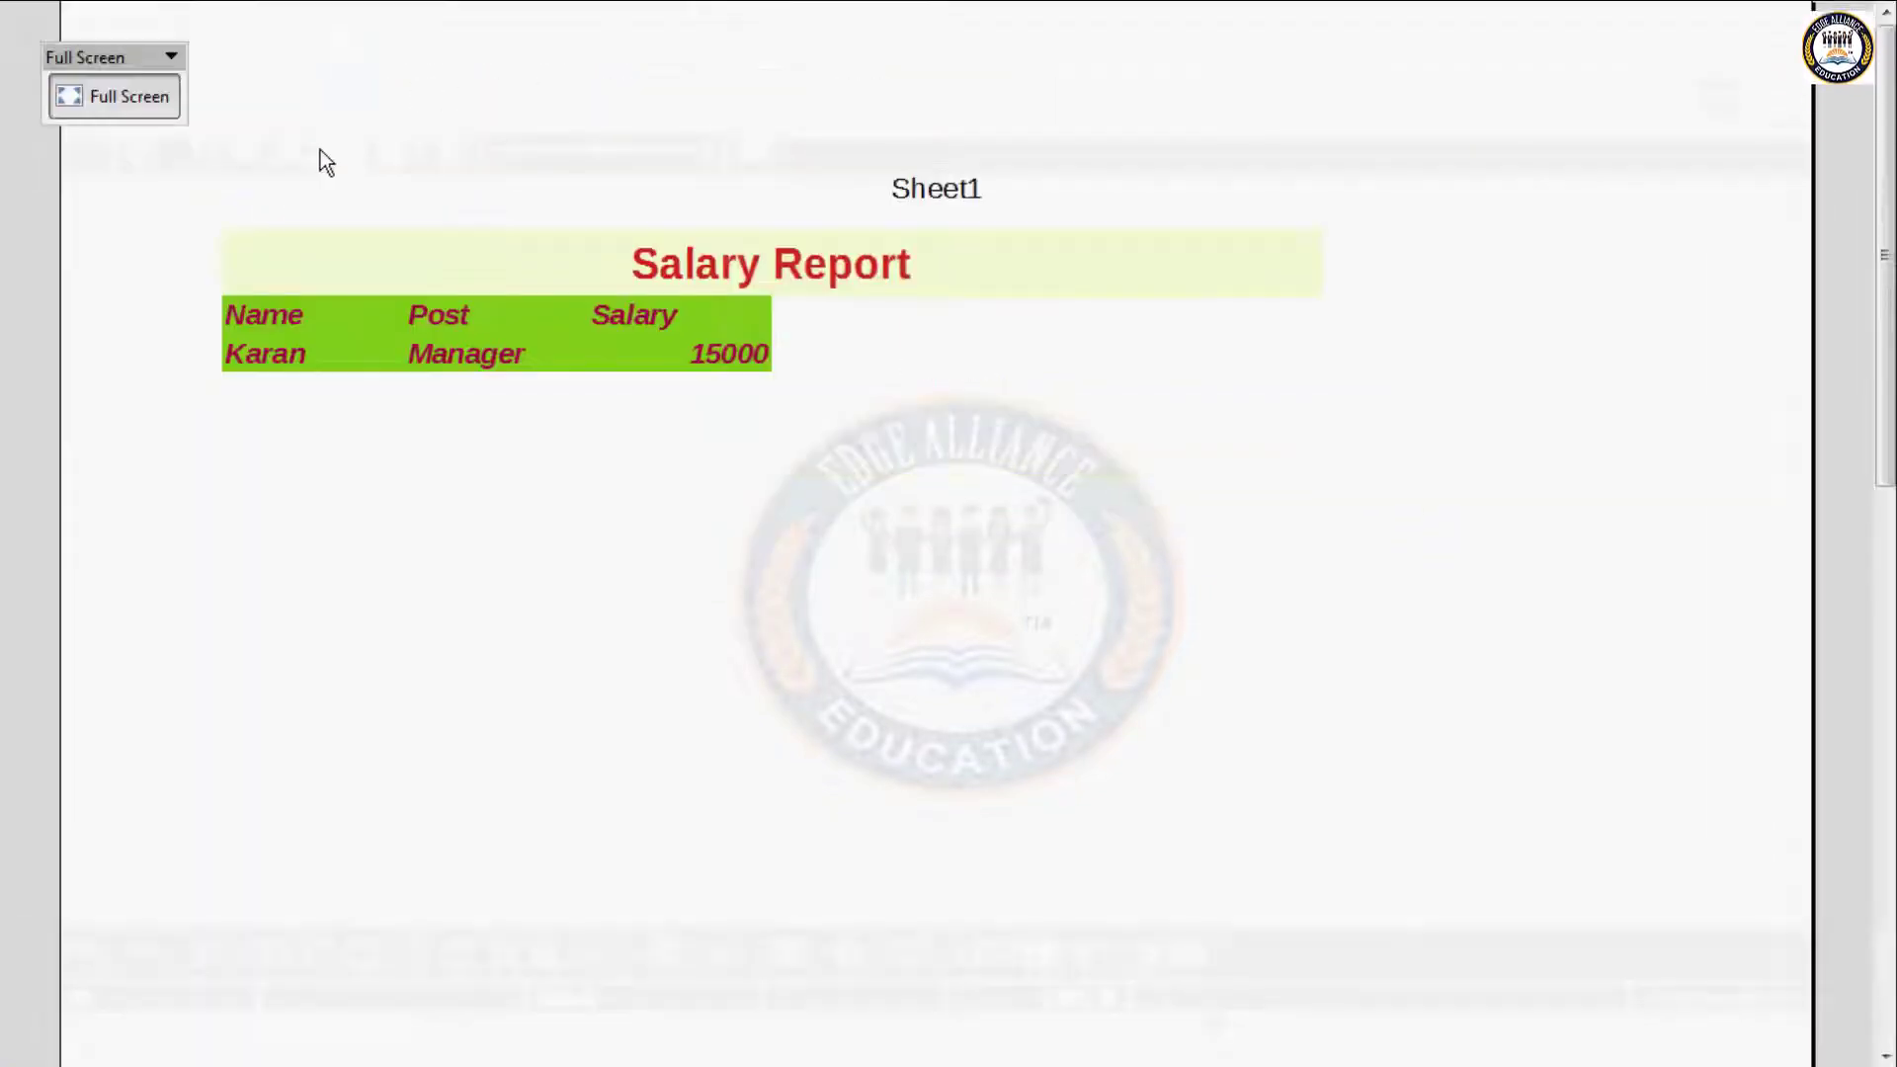
left_click(146, 95)
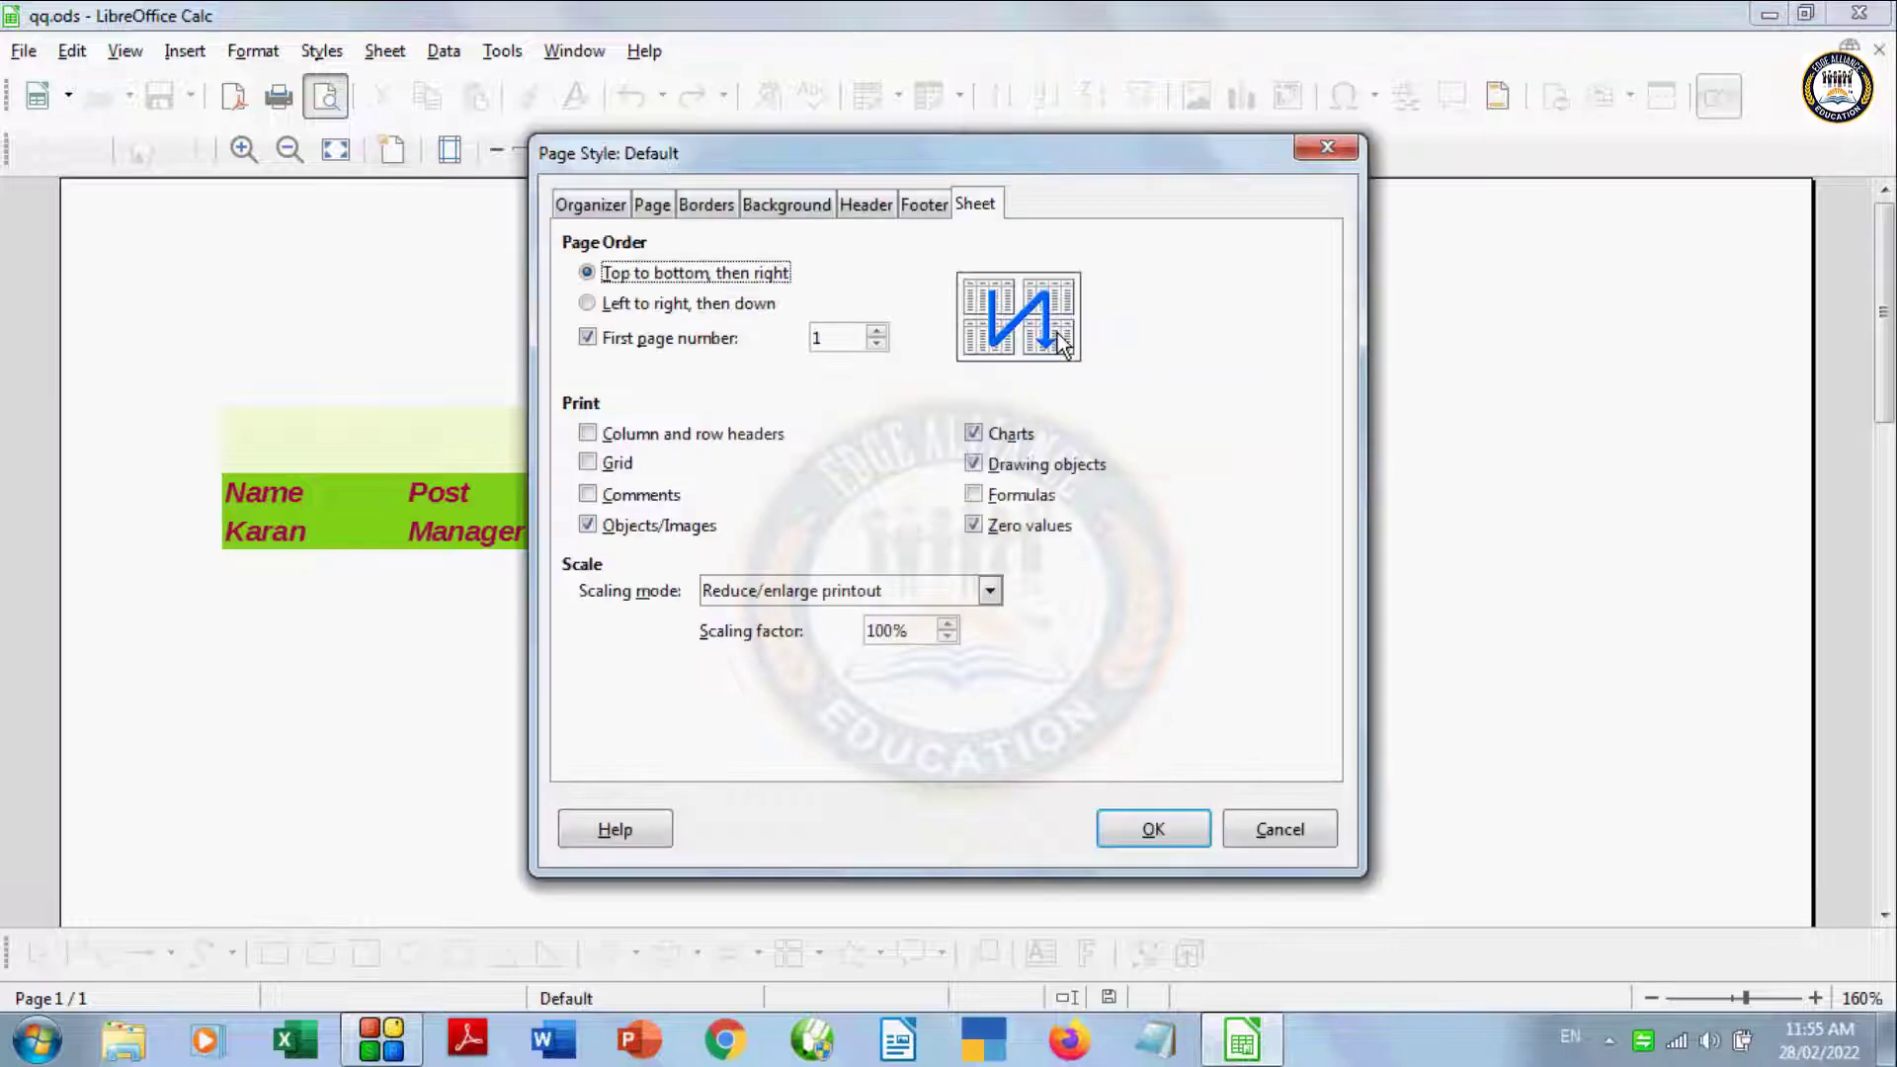
Step: Review the Default page style's Organizer, Page, Borders, Background, Header, Footer and Sheet tabs, then close the dialog
left_click(593, 206)
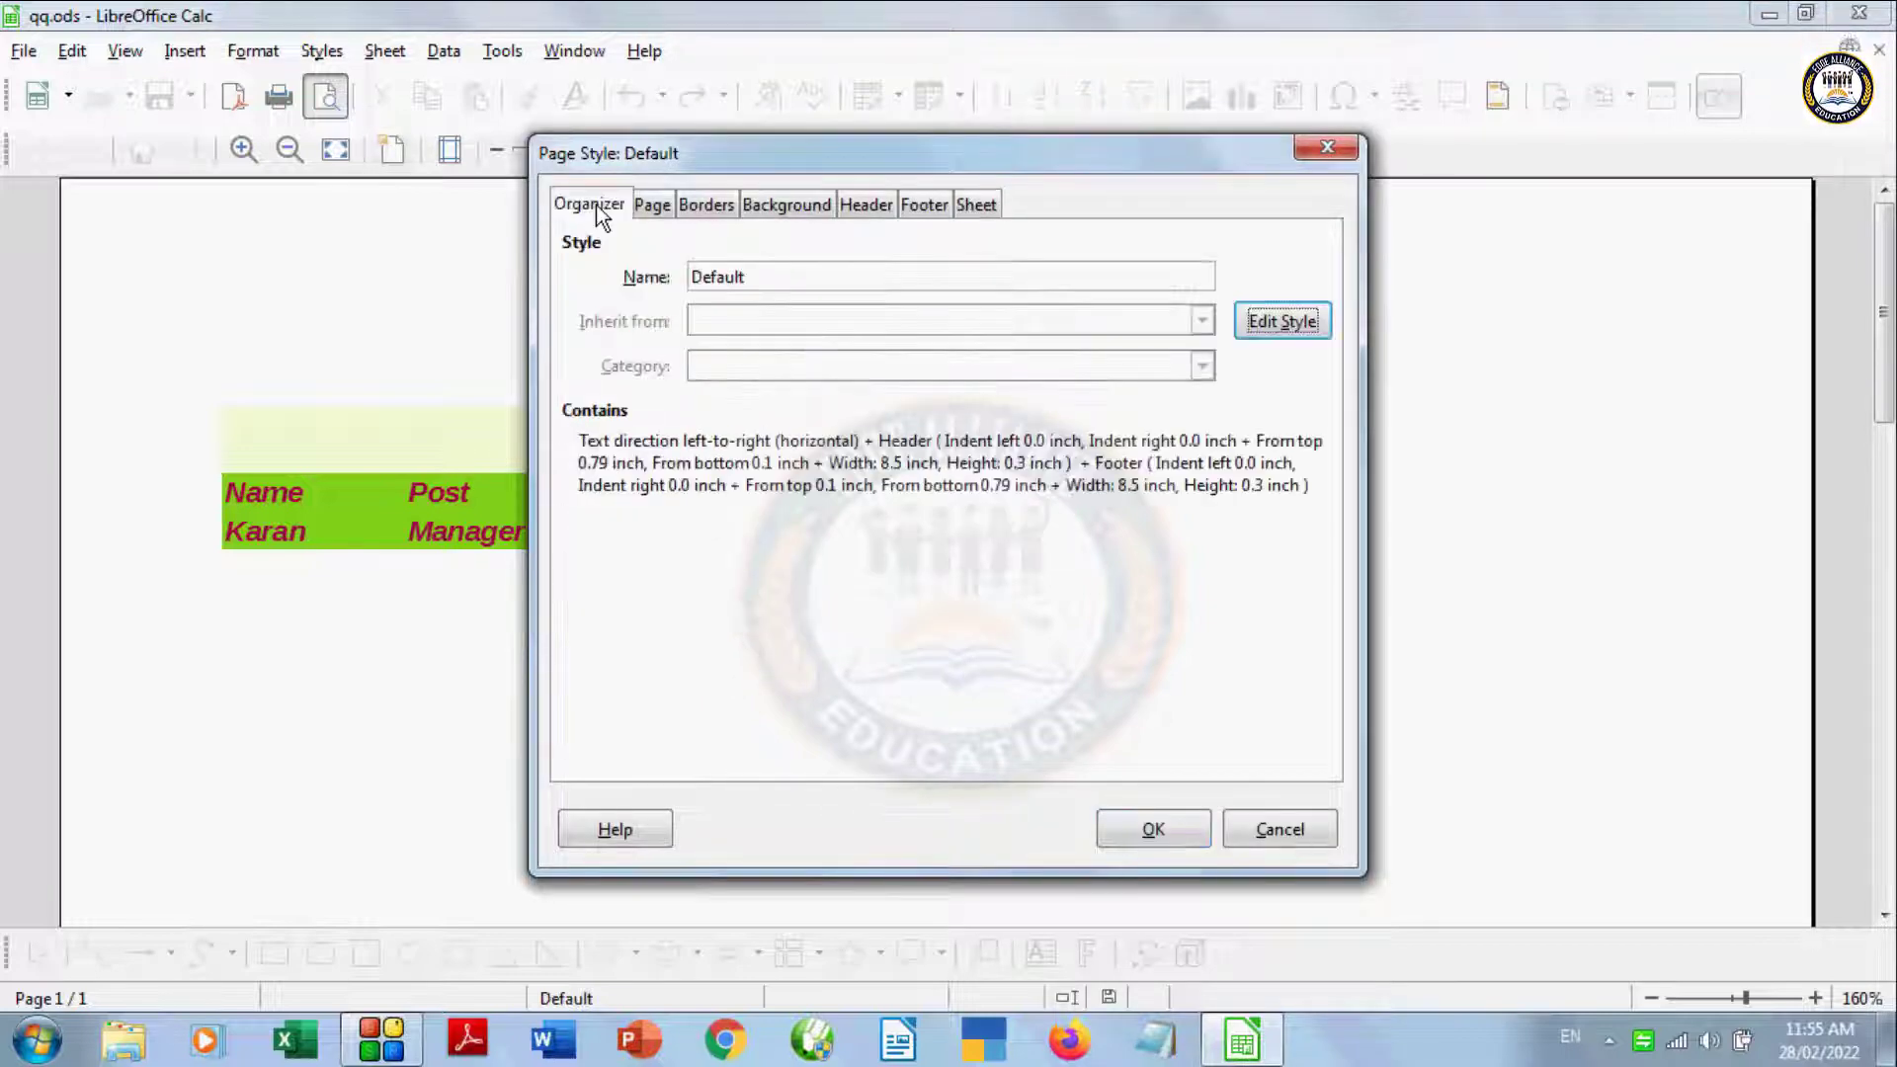
left_click(652, 204)
left_click(702, 204)
left_click(776, 204)
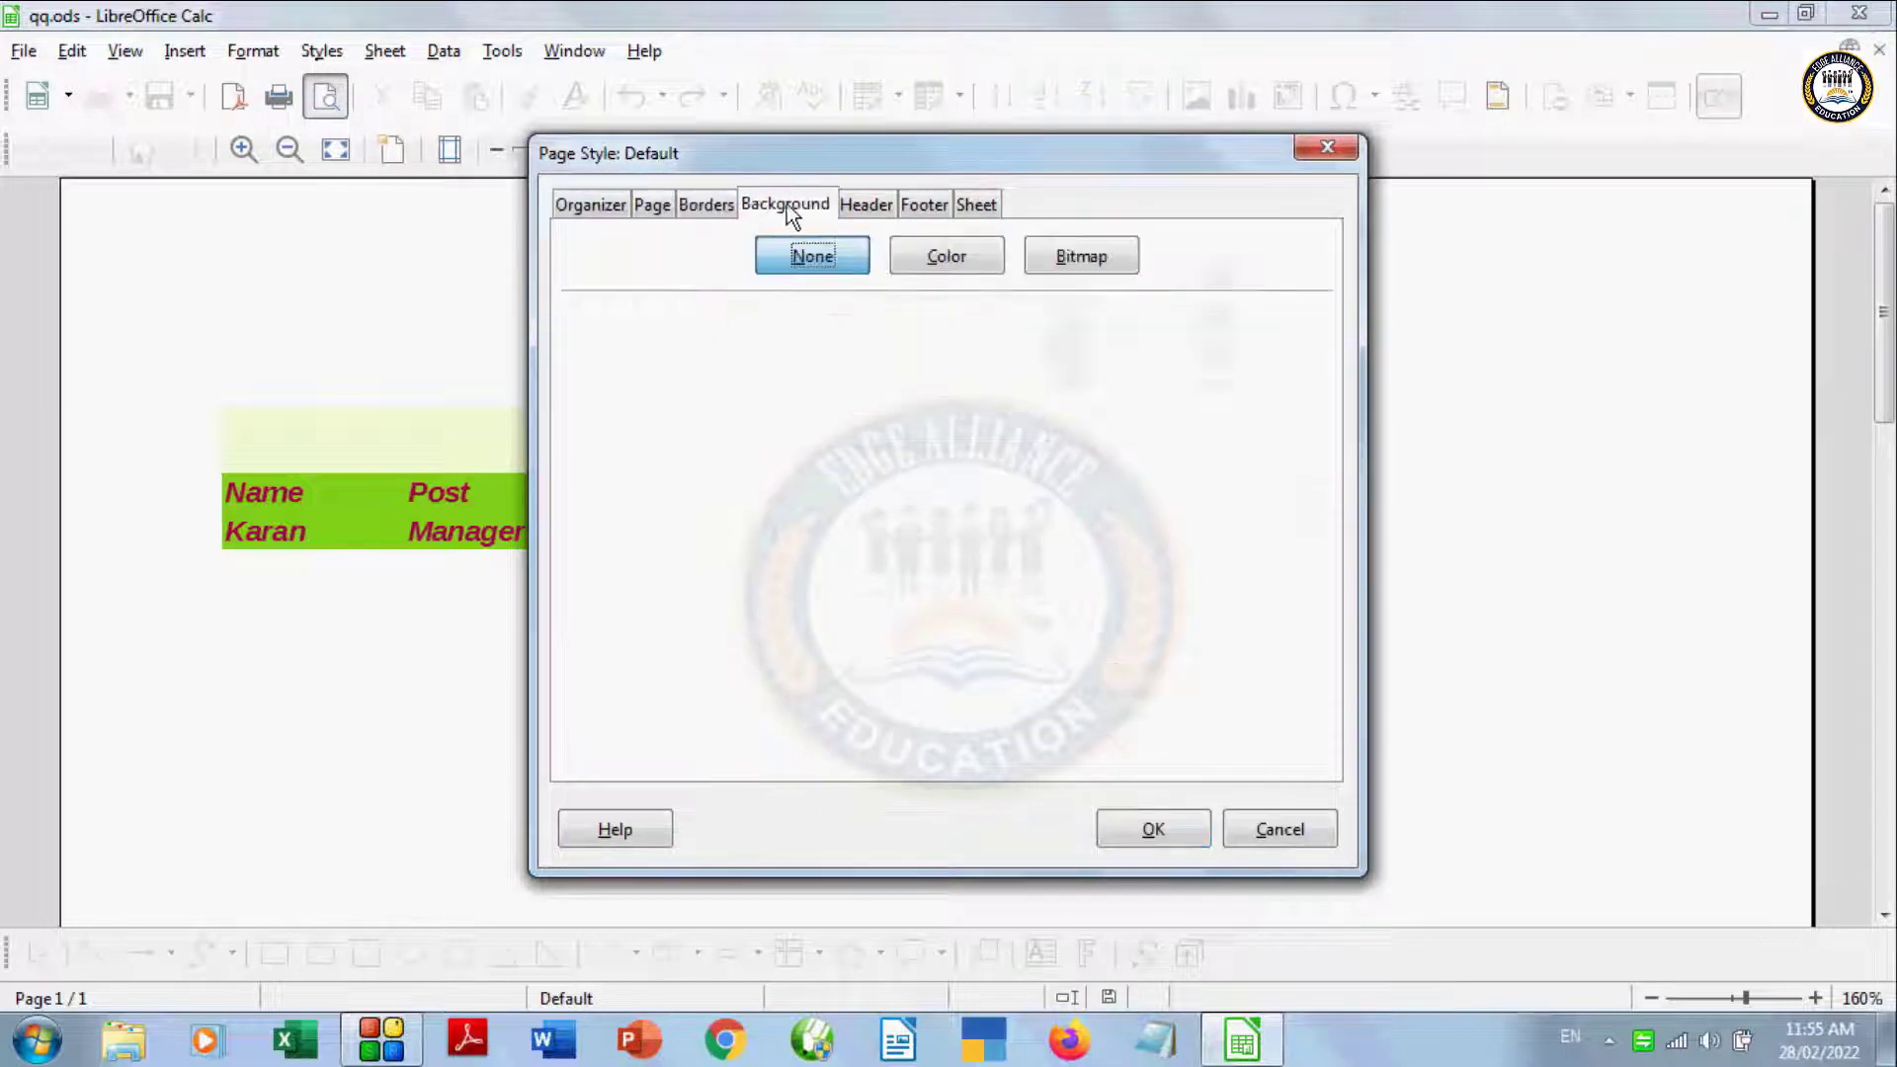
left_click(729, 205)
left_click(855, 203)
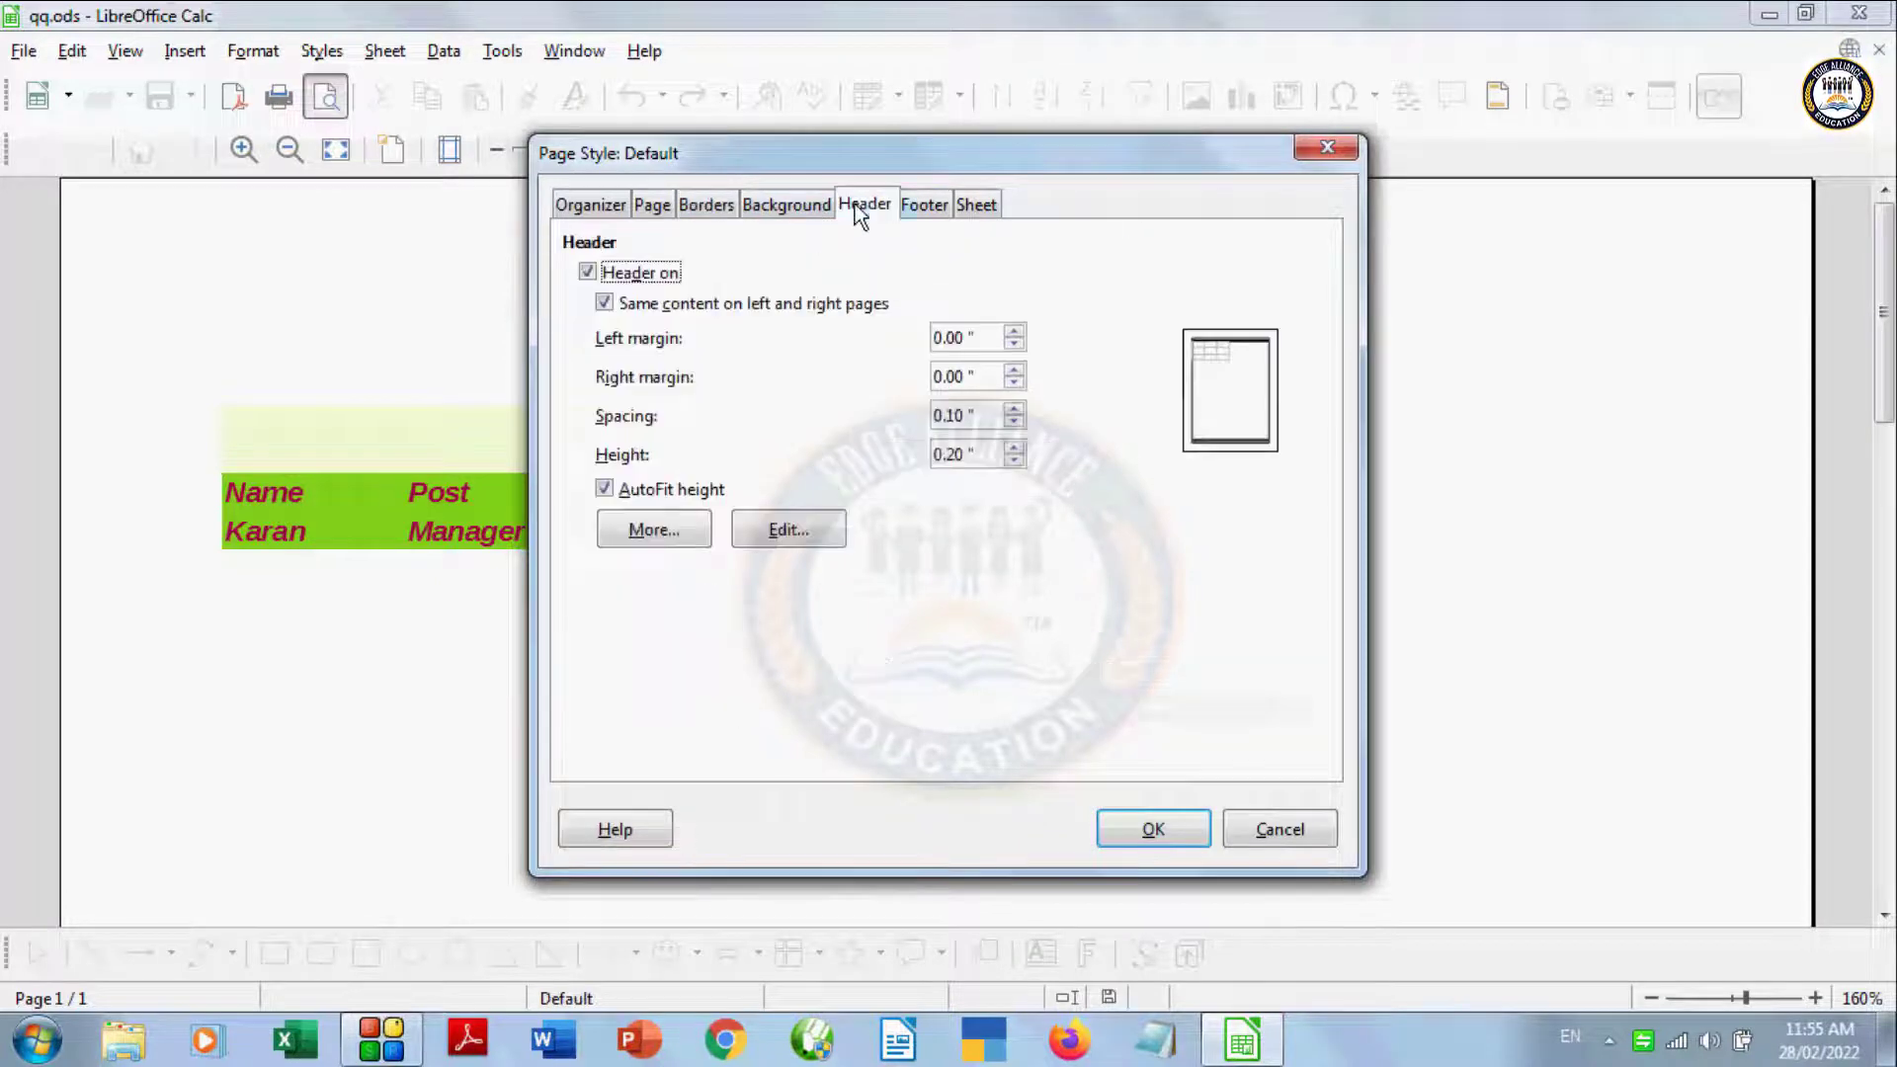
left_click(940, 208)
left_click(971, 207)
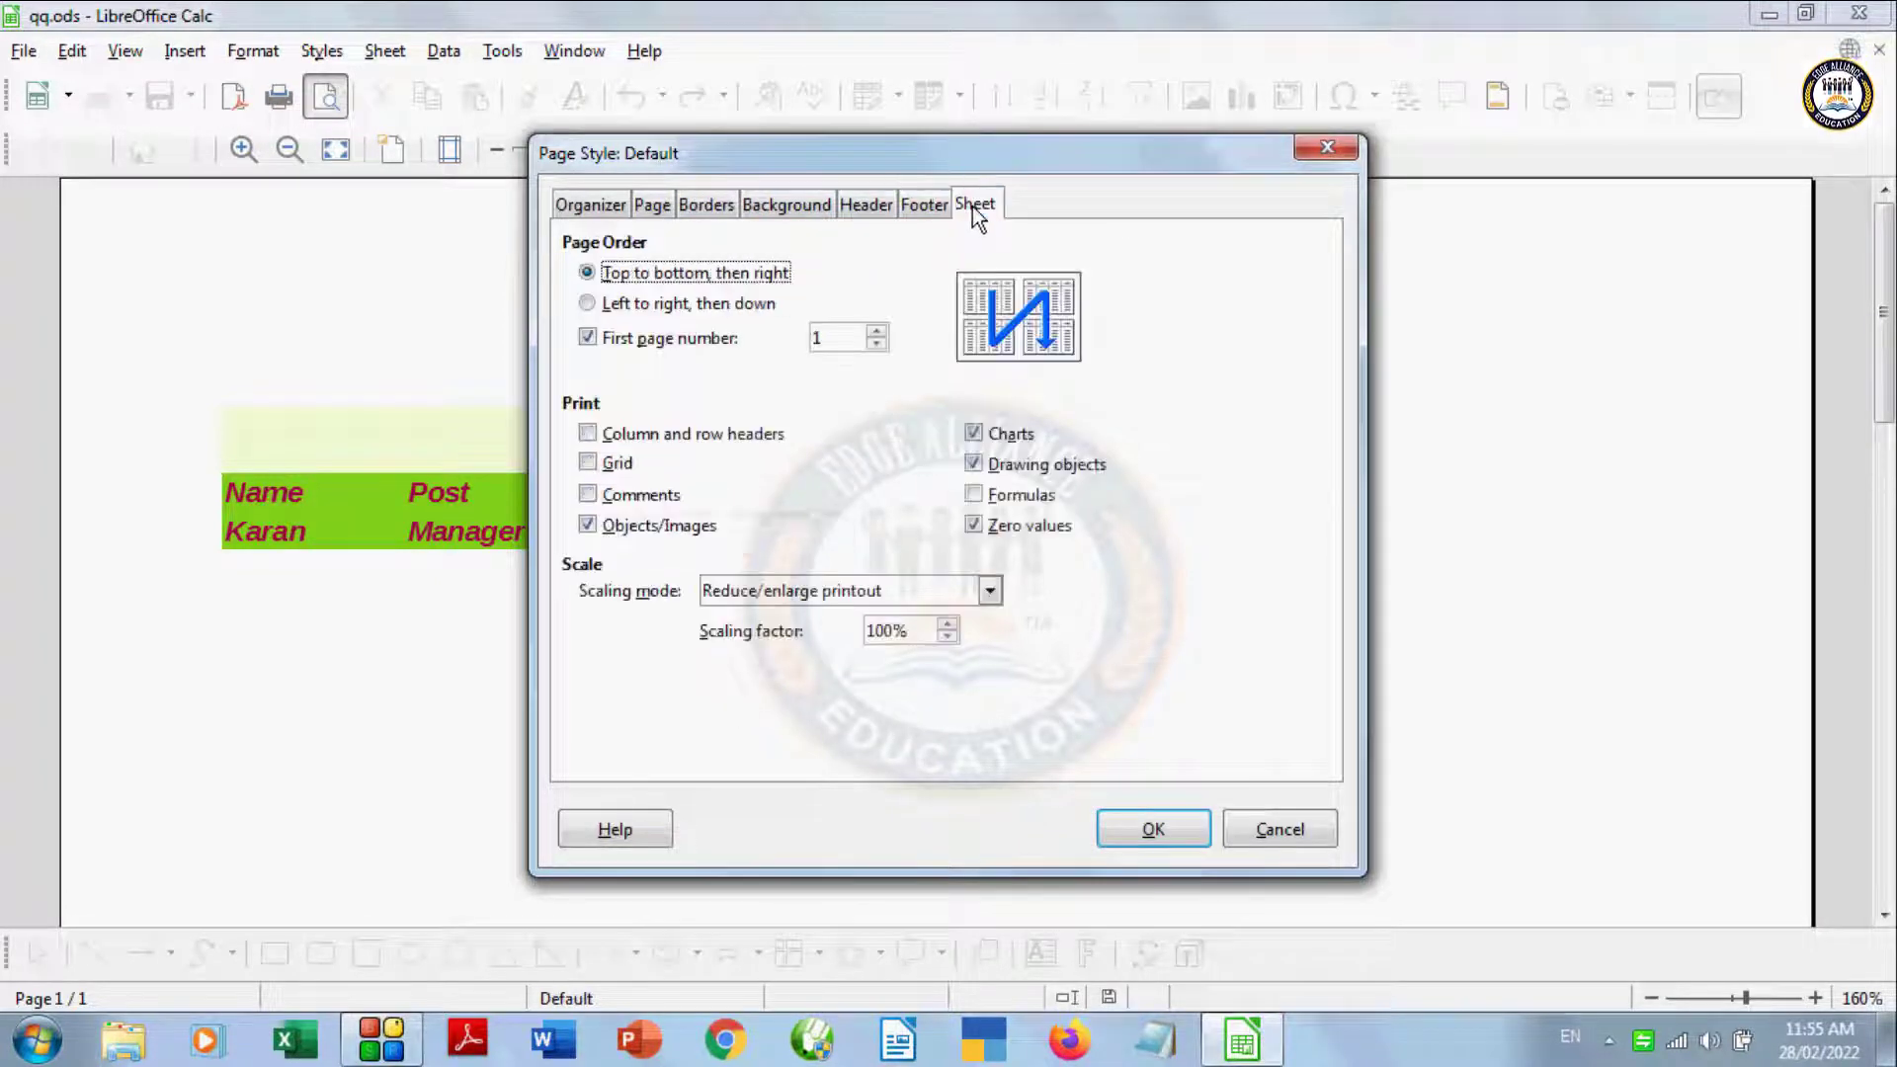
left_click(1323, 149)
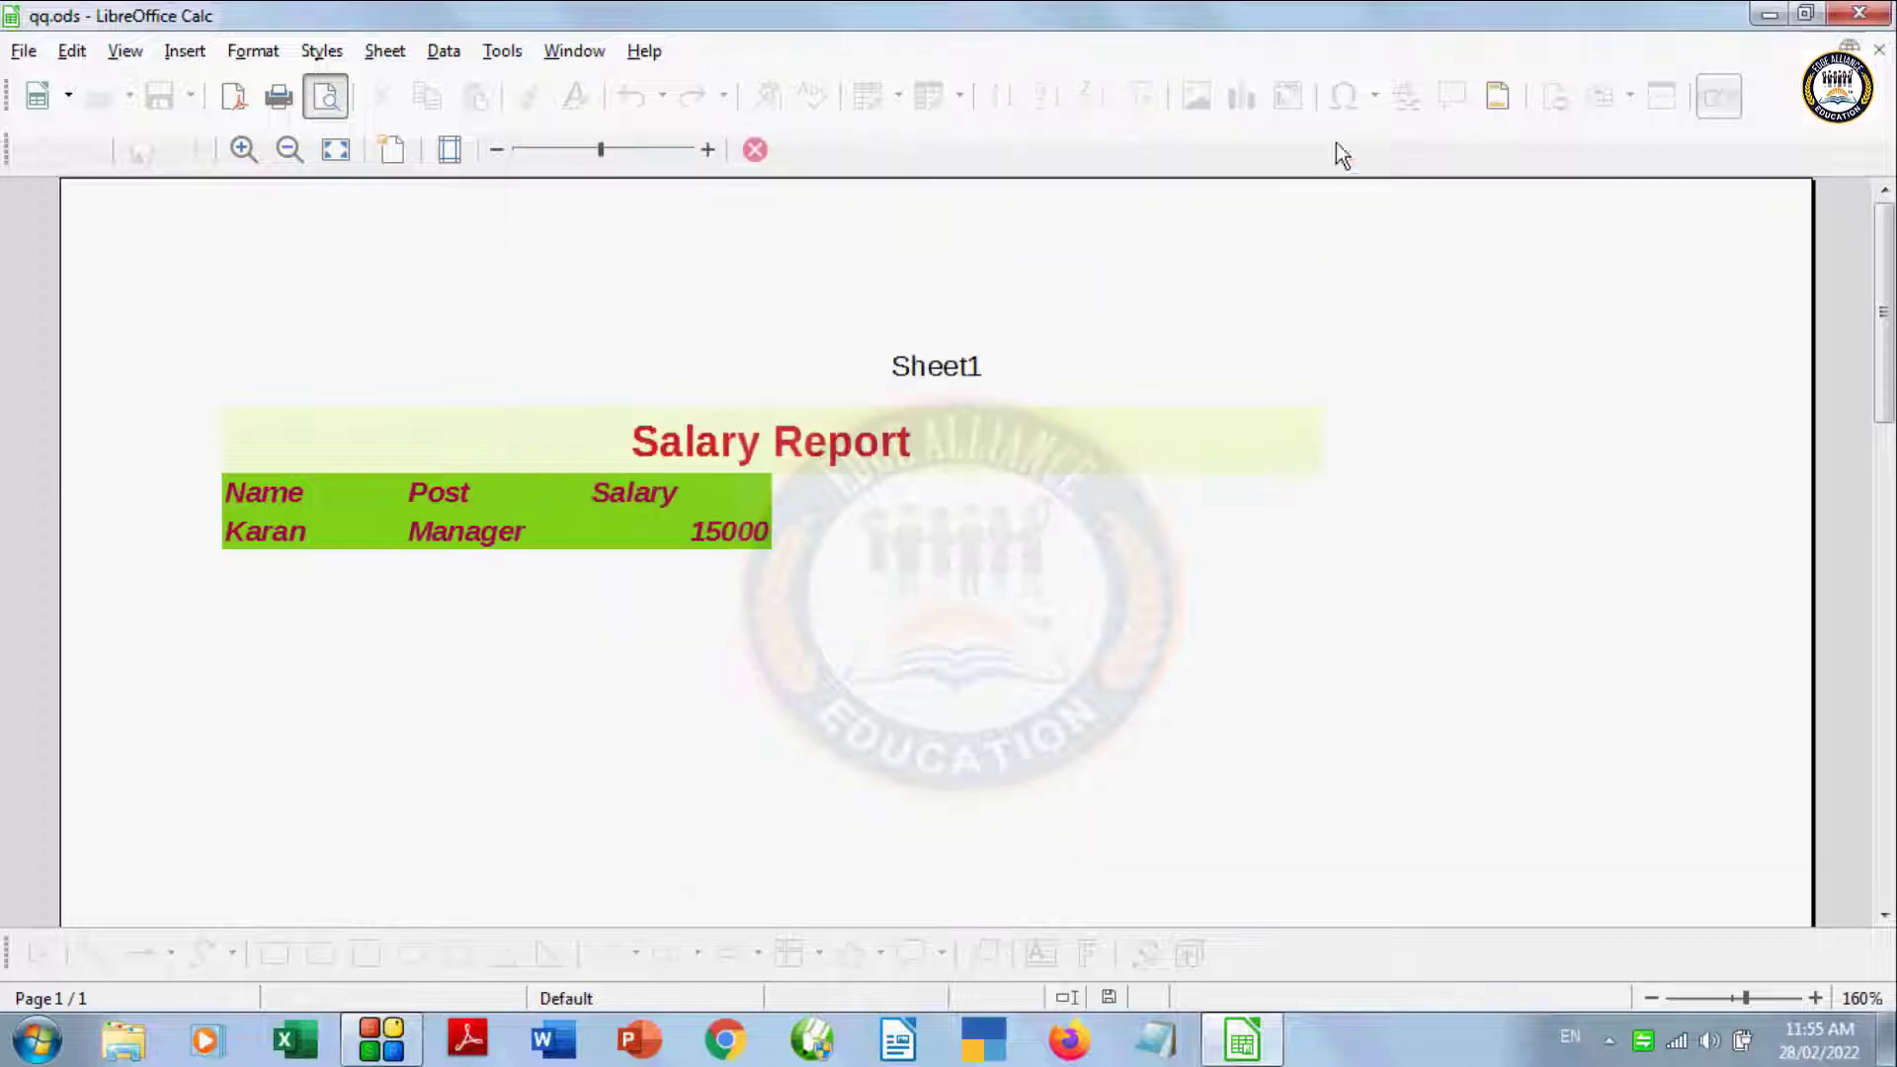
left_click(753, 151)
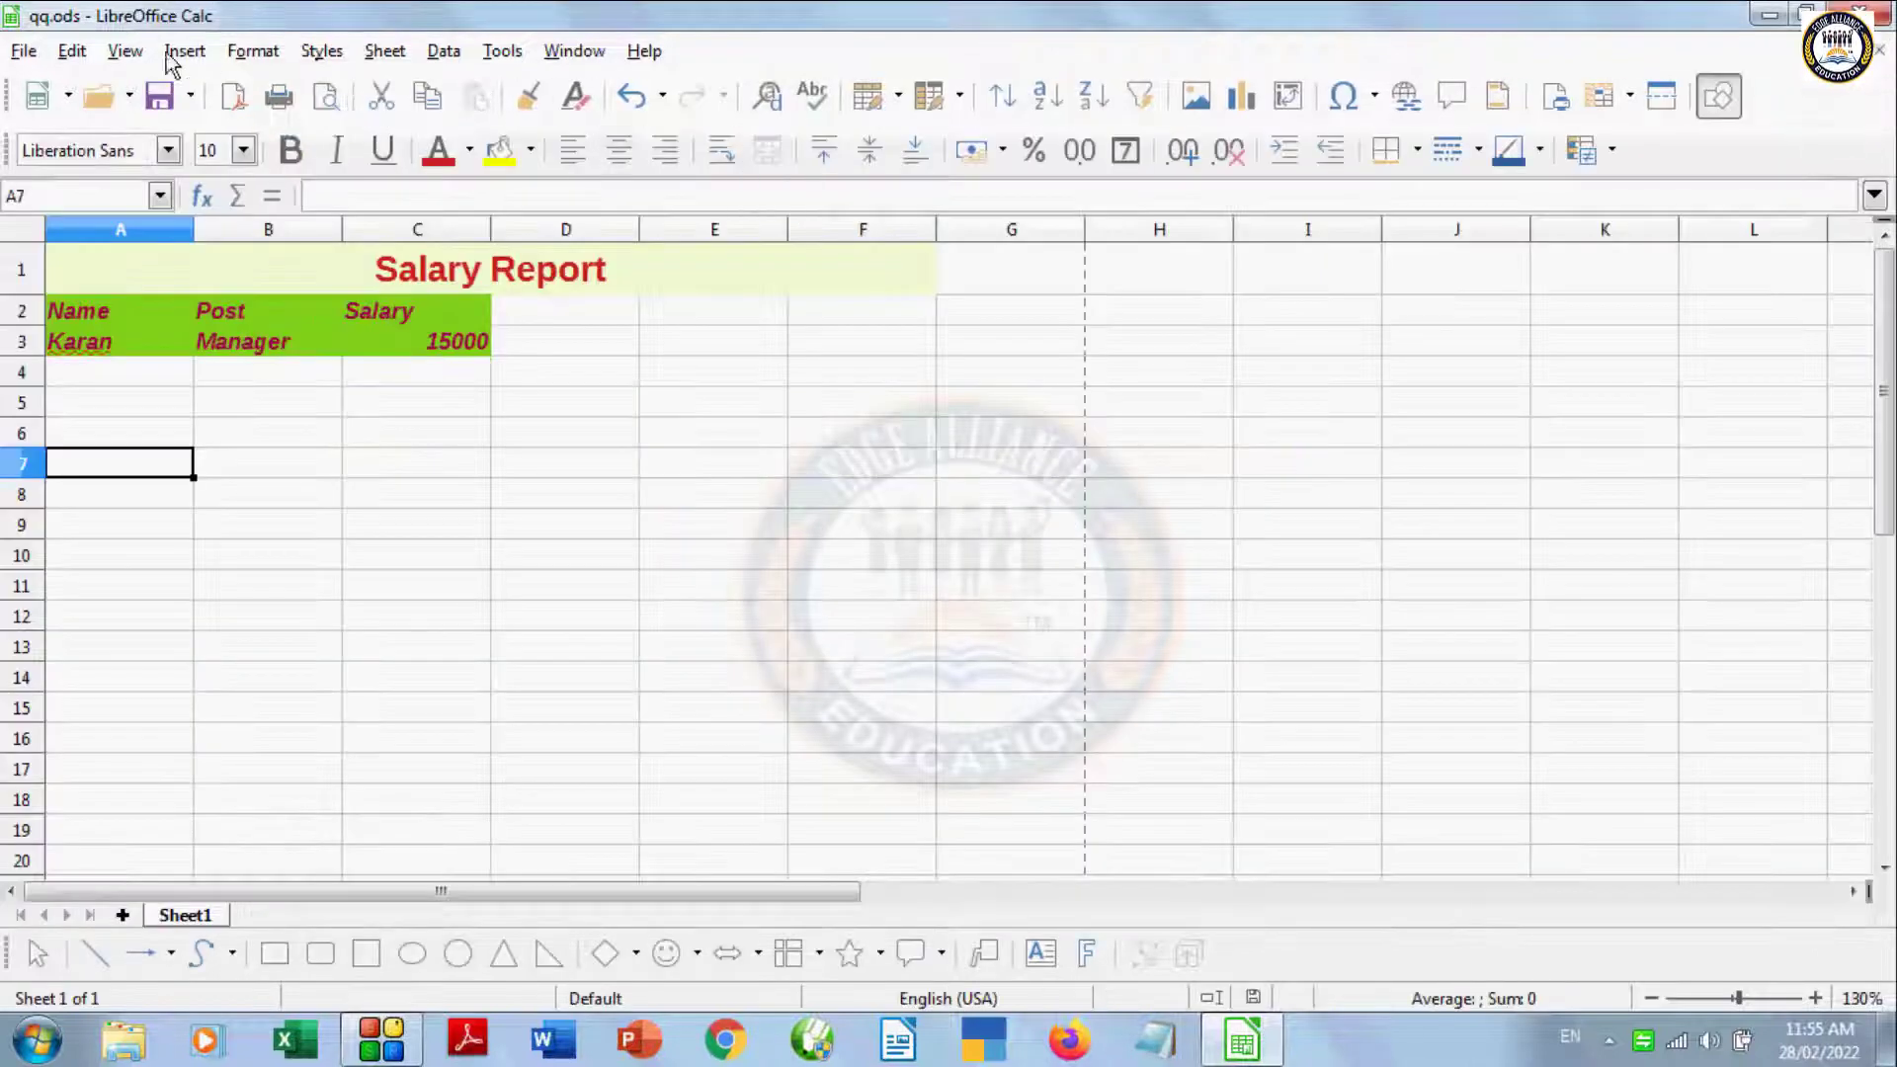
left_click(22, 53)
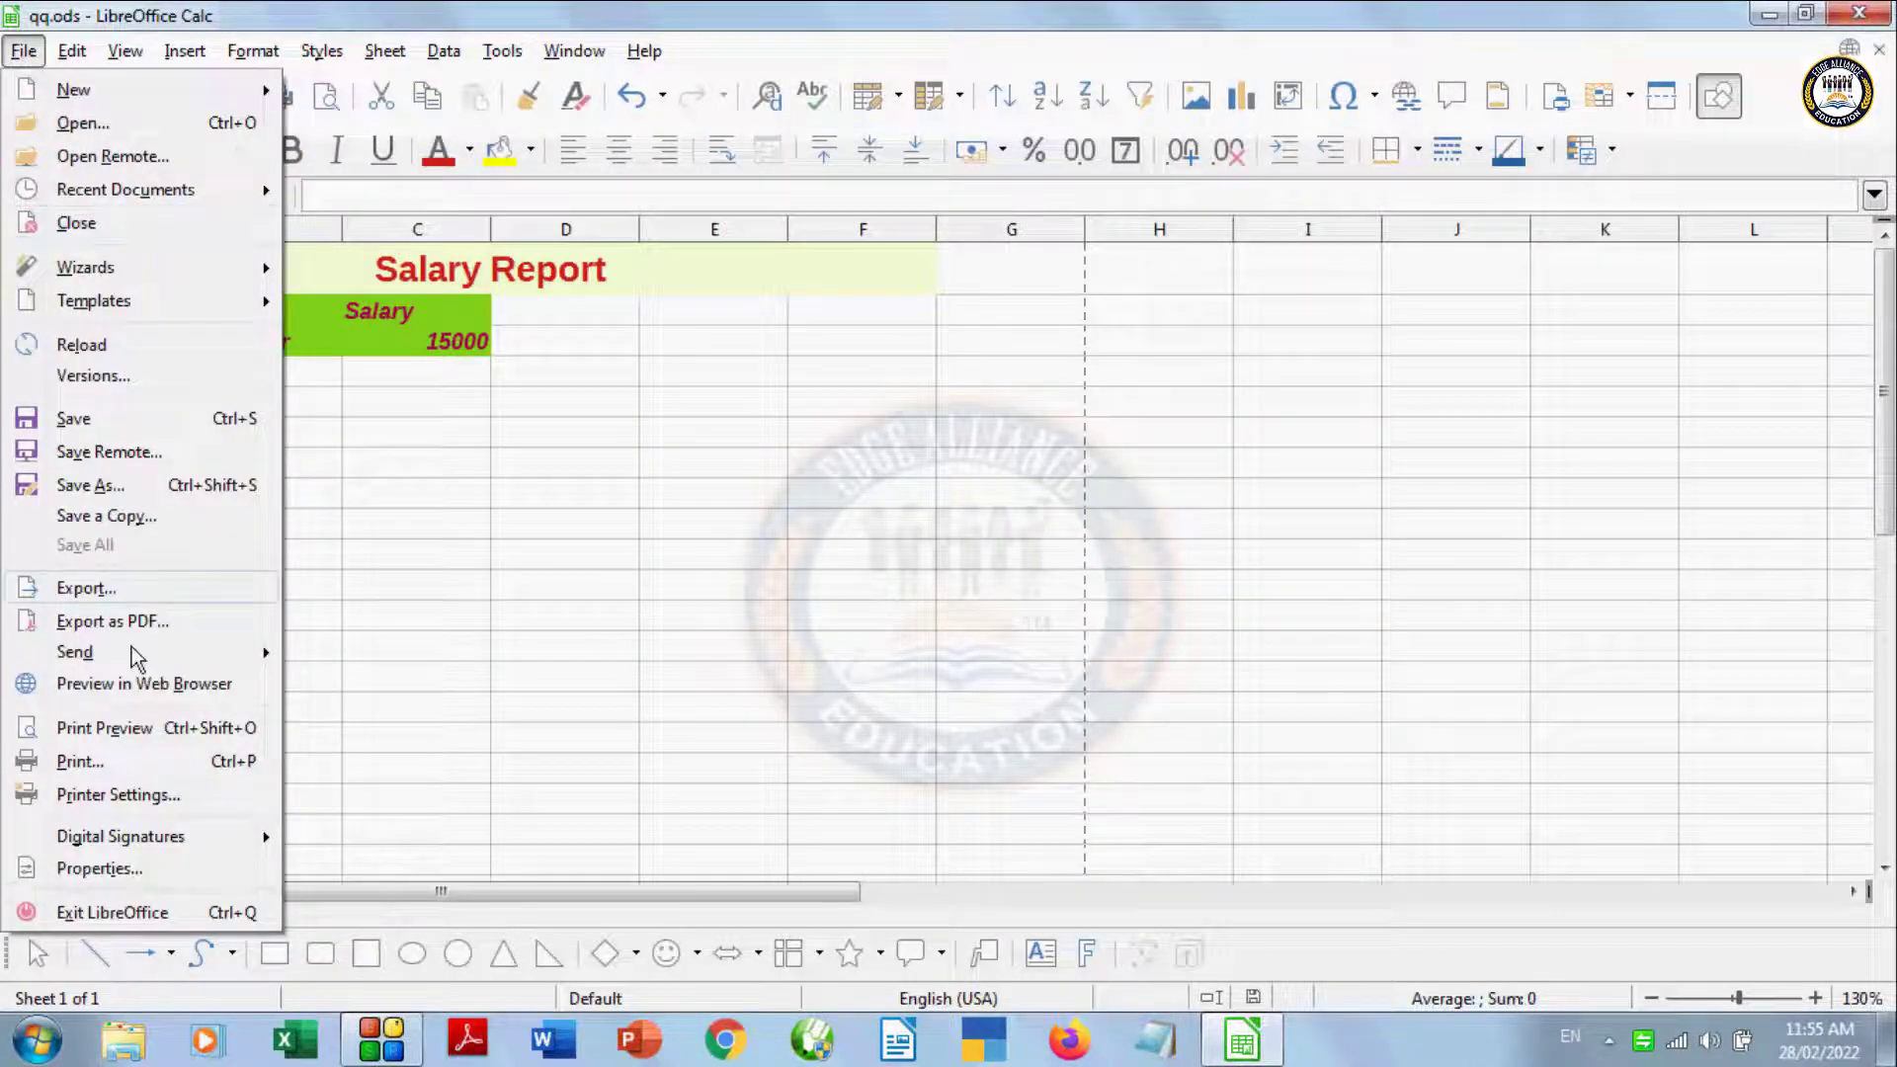
left_click(157, 765)
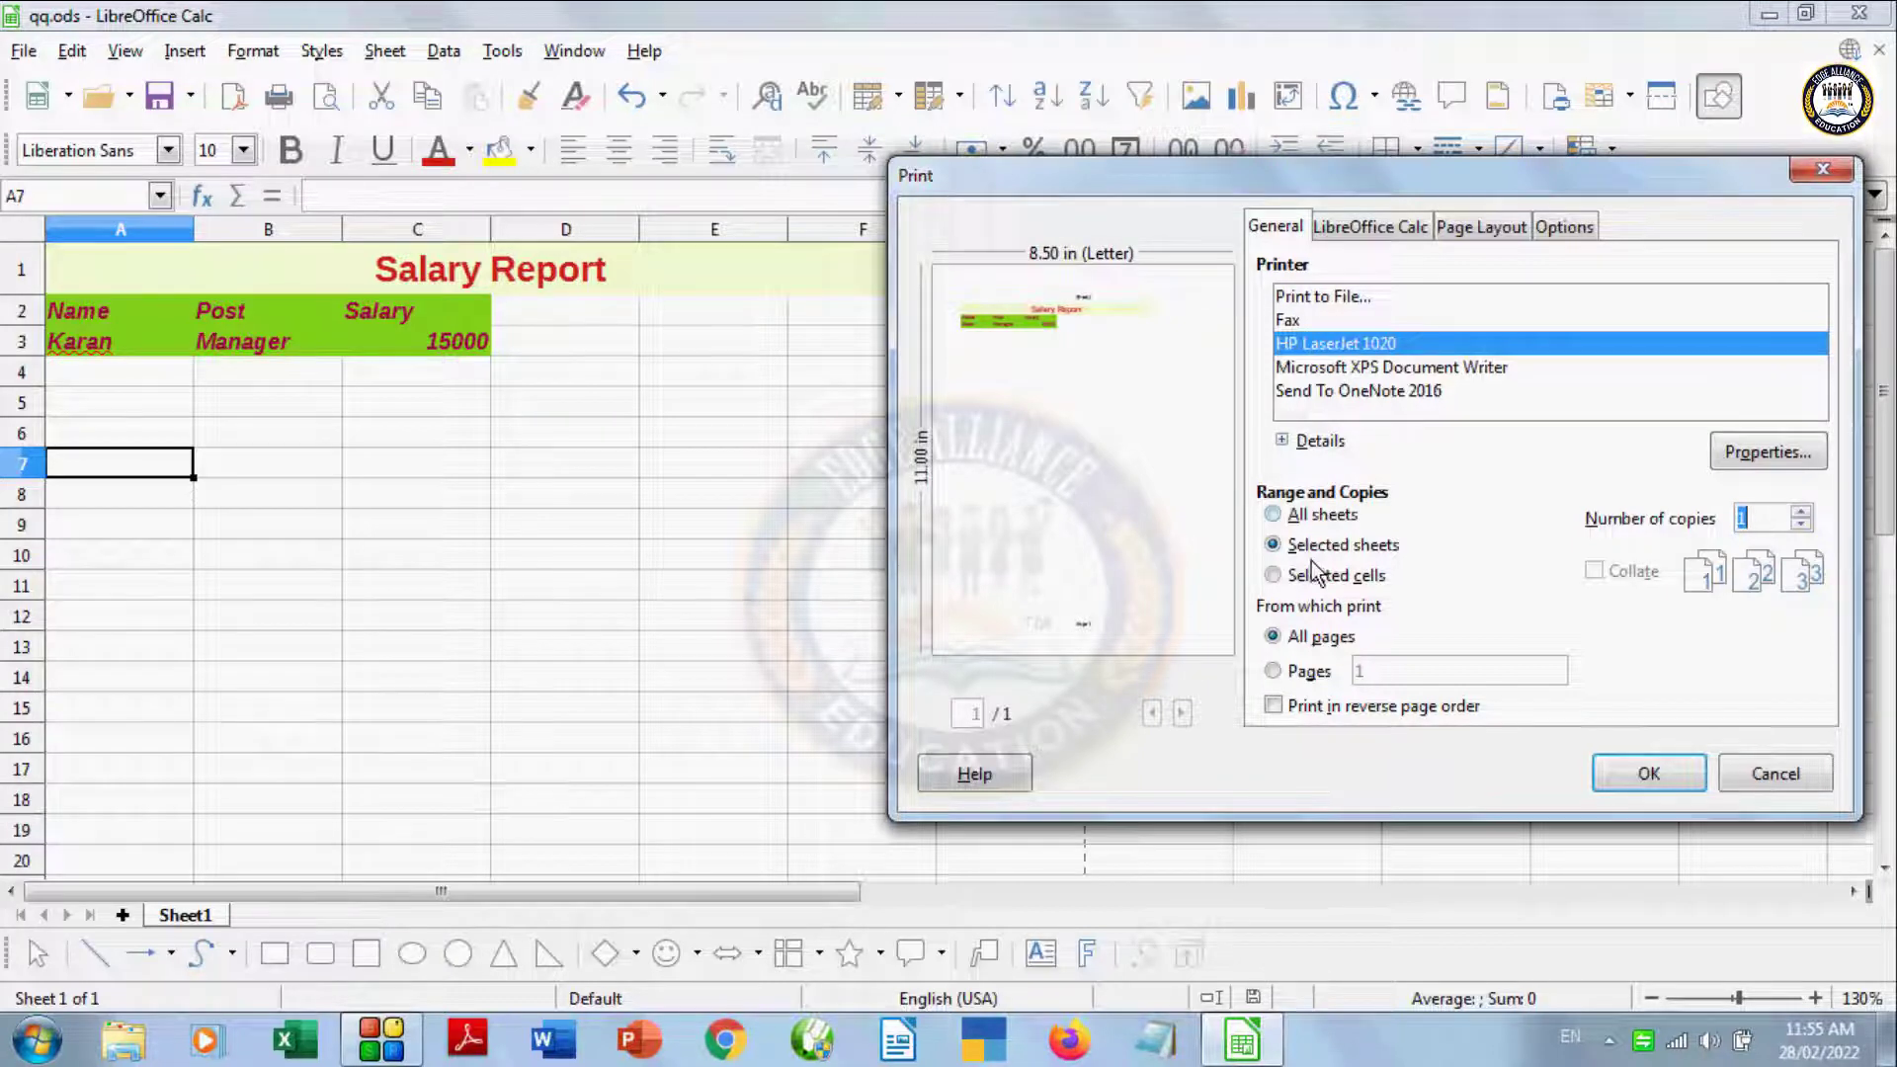
left_click(1315, 516)
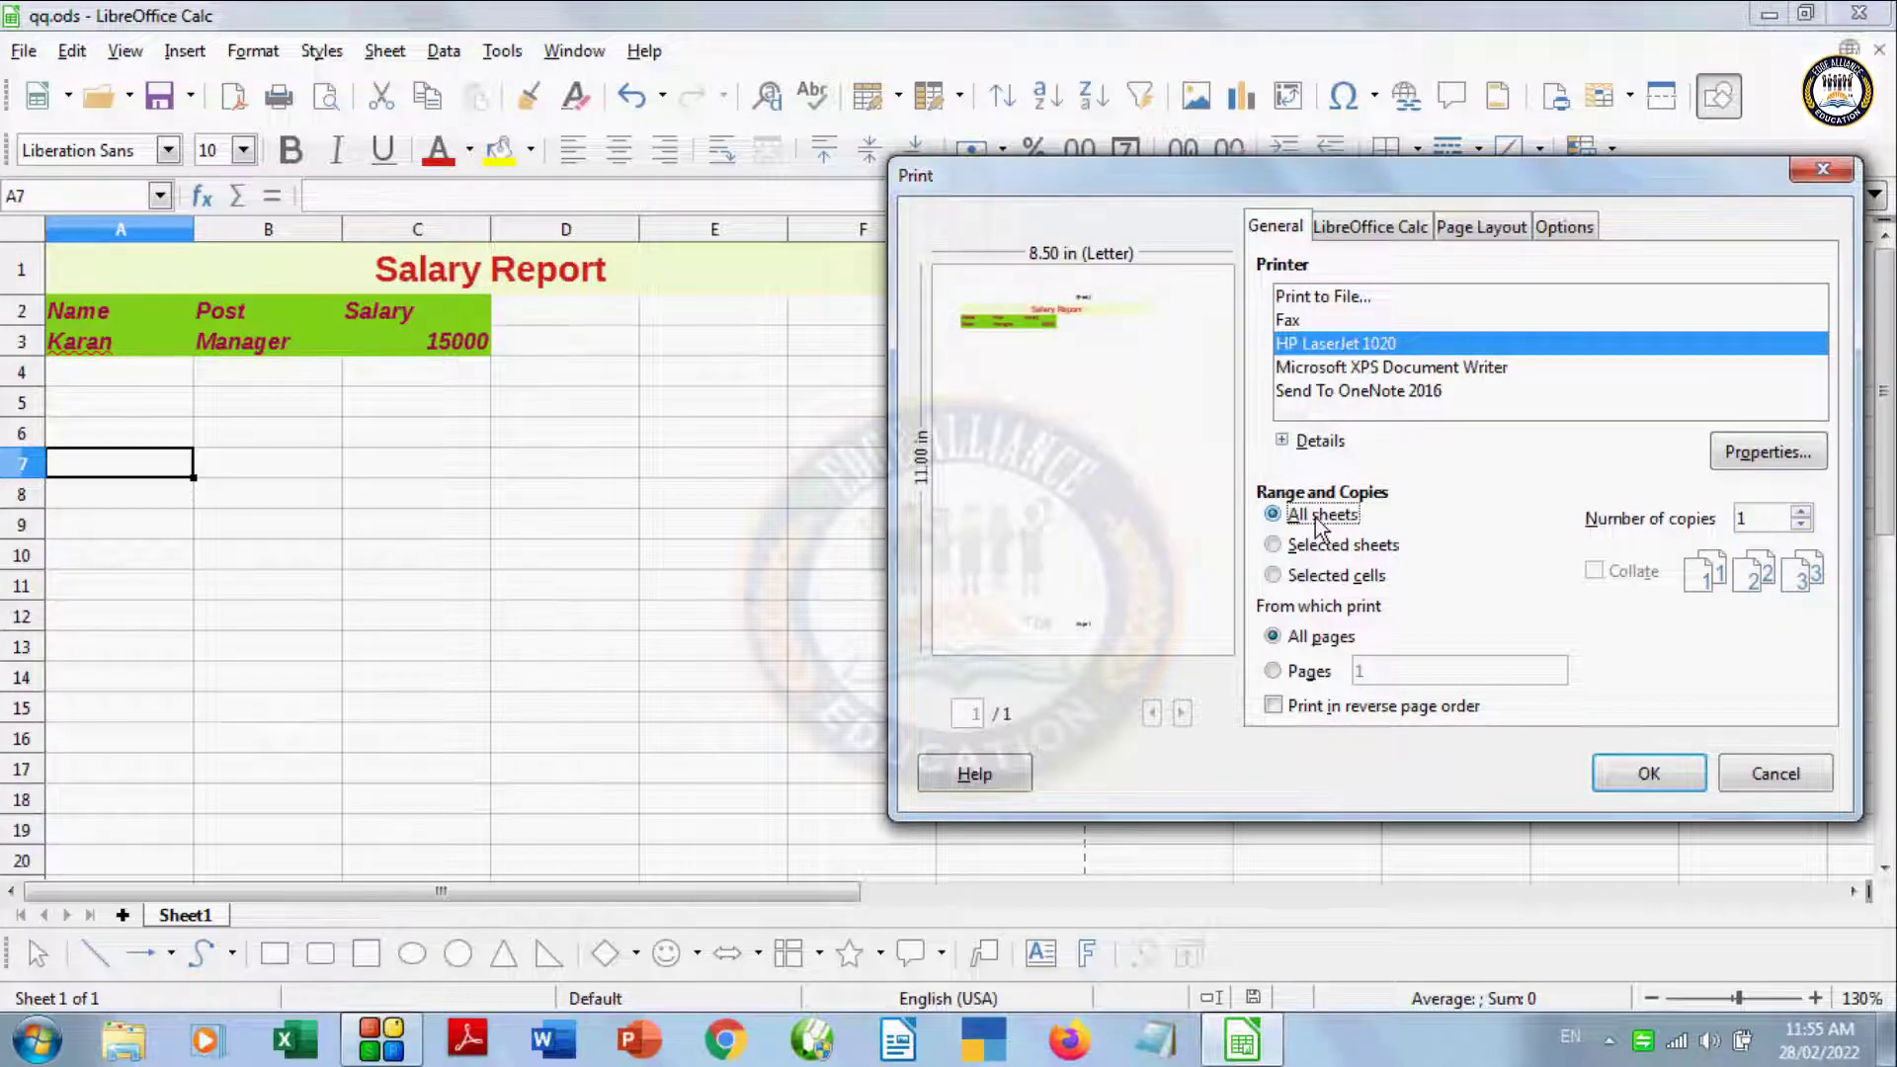
left_click(1281, 545)
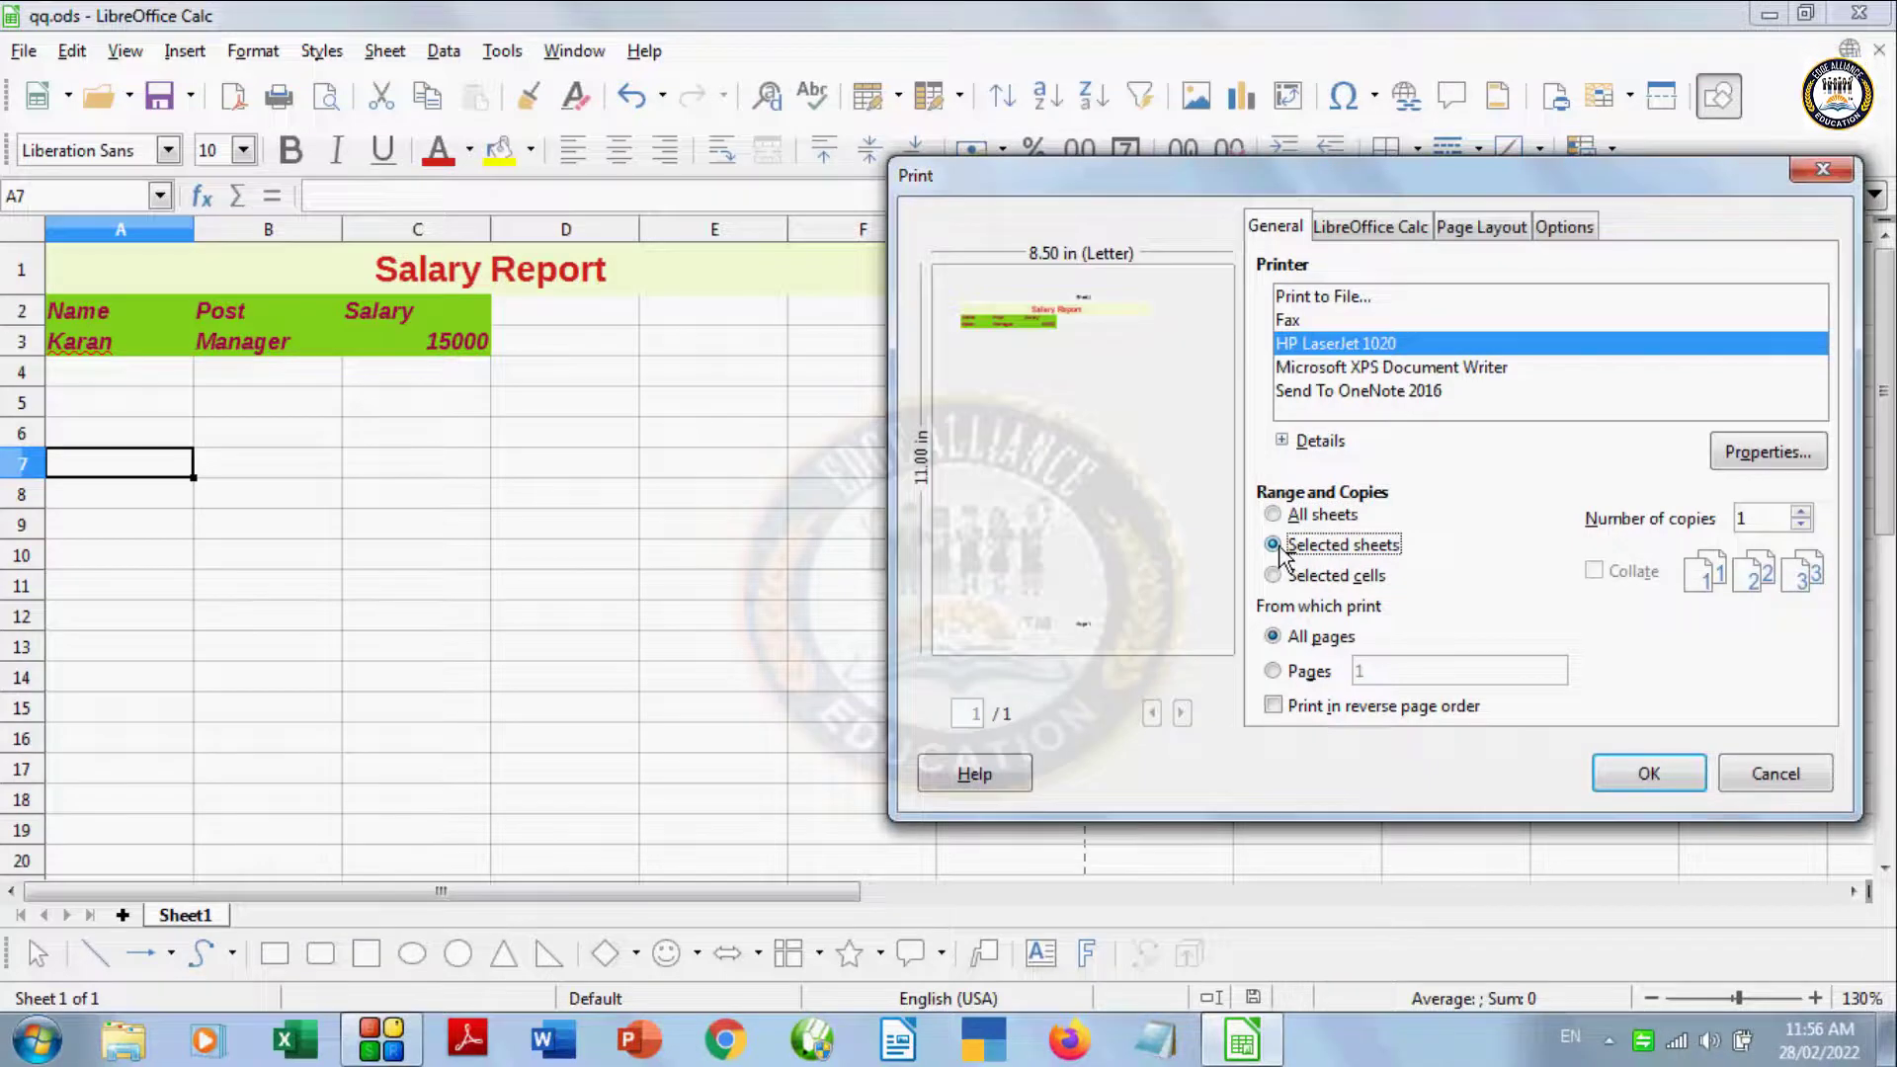
left_click(1274, 576)
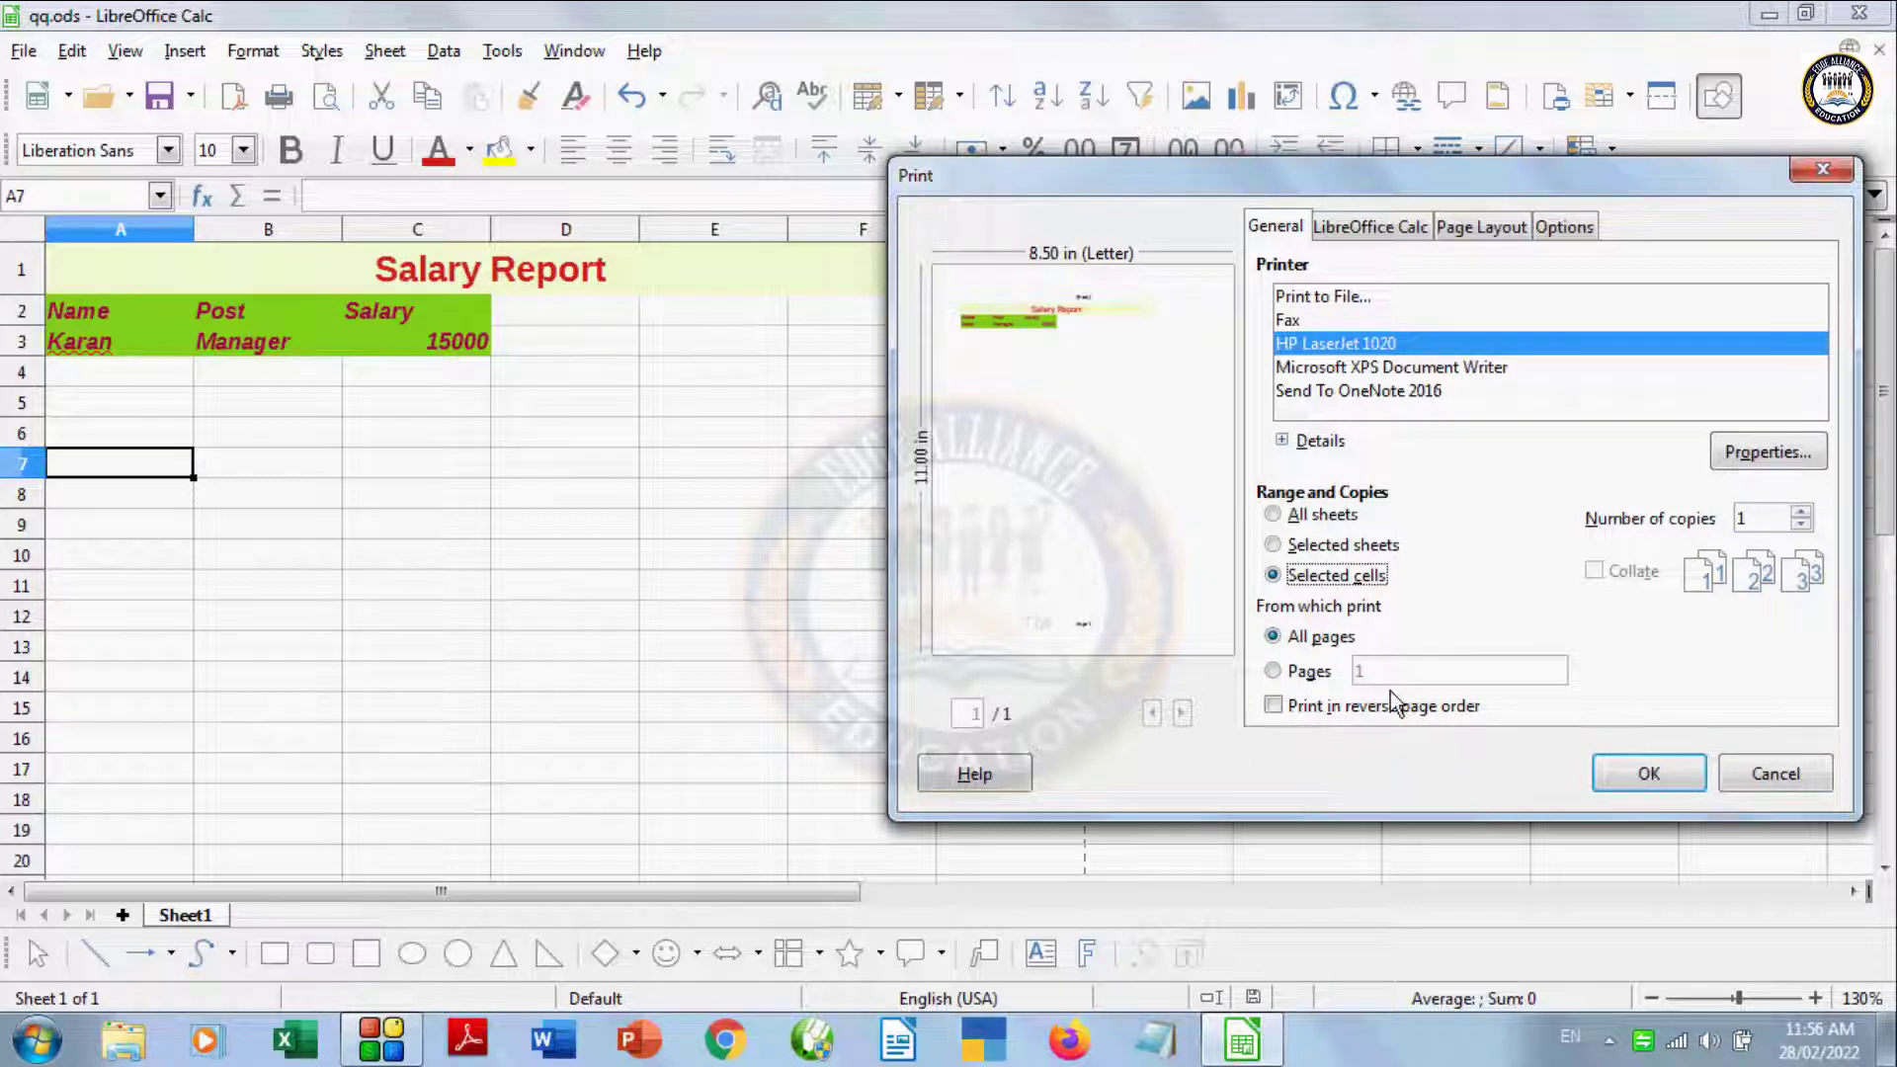
left_click(1769, 780)
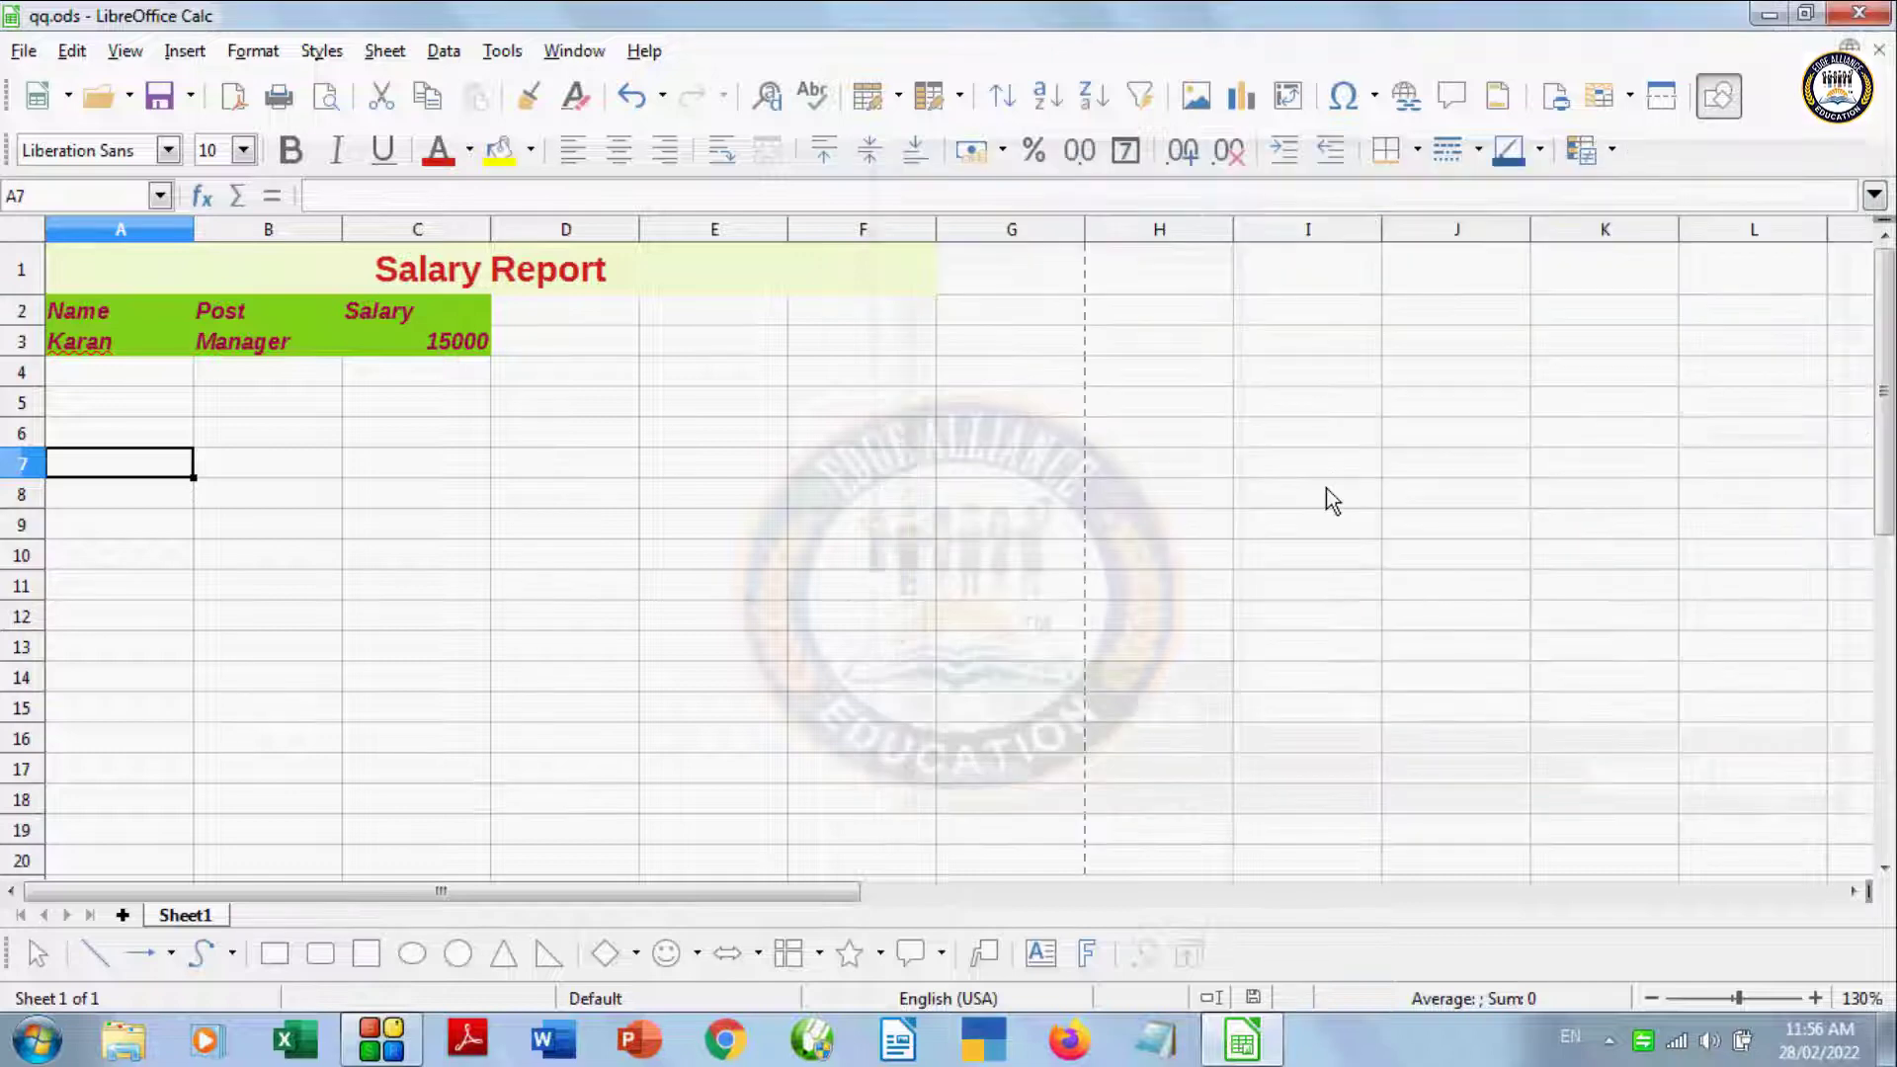
Step: Keep HP LaserJet 1020 as the printer and give it A4 (8.27 x 11.69 in) Plain paper
left_click(22, 50)
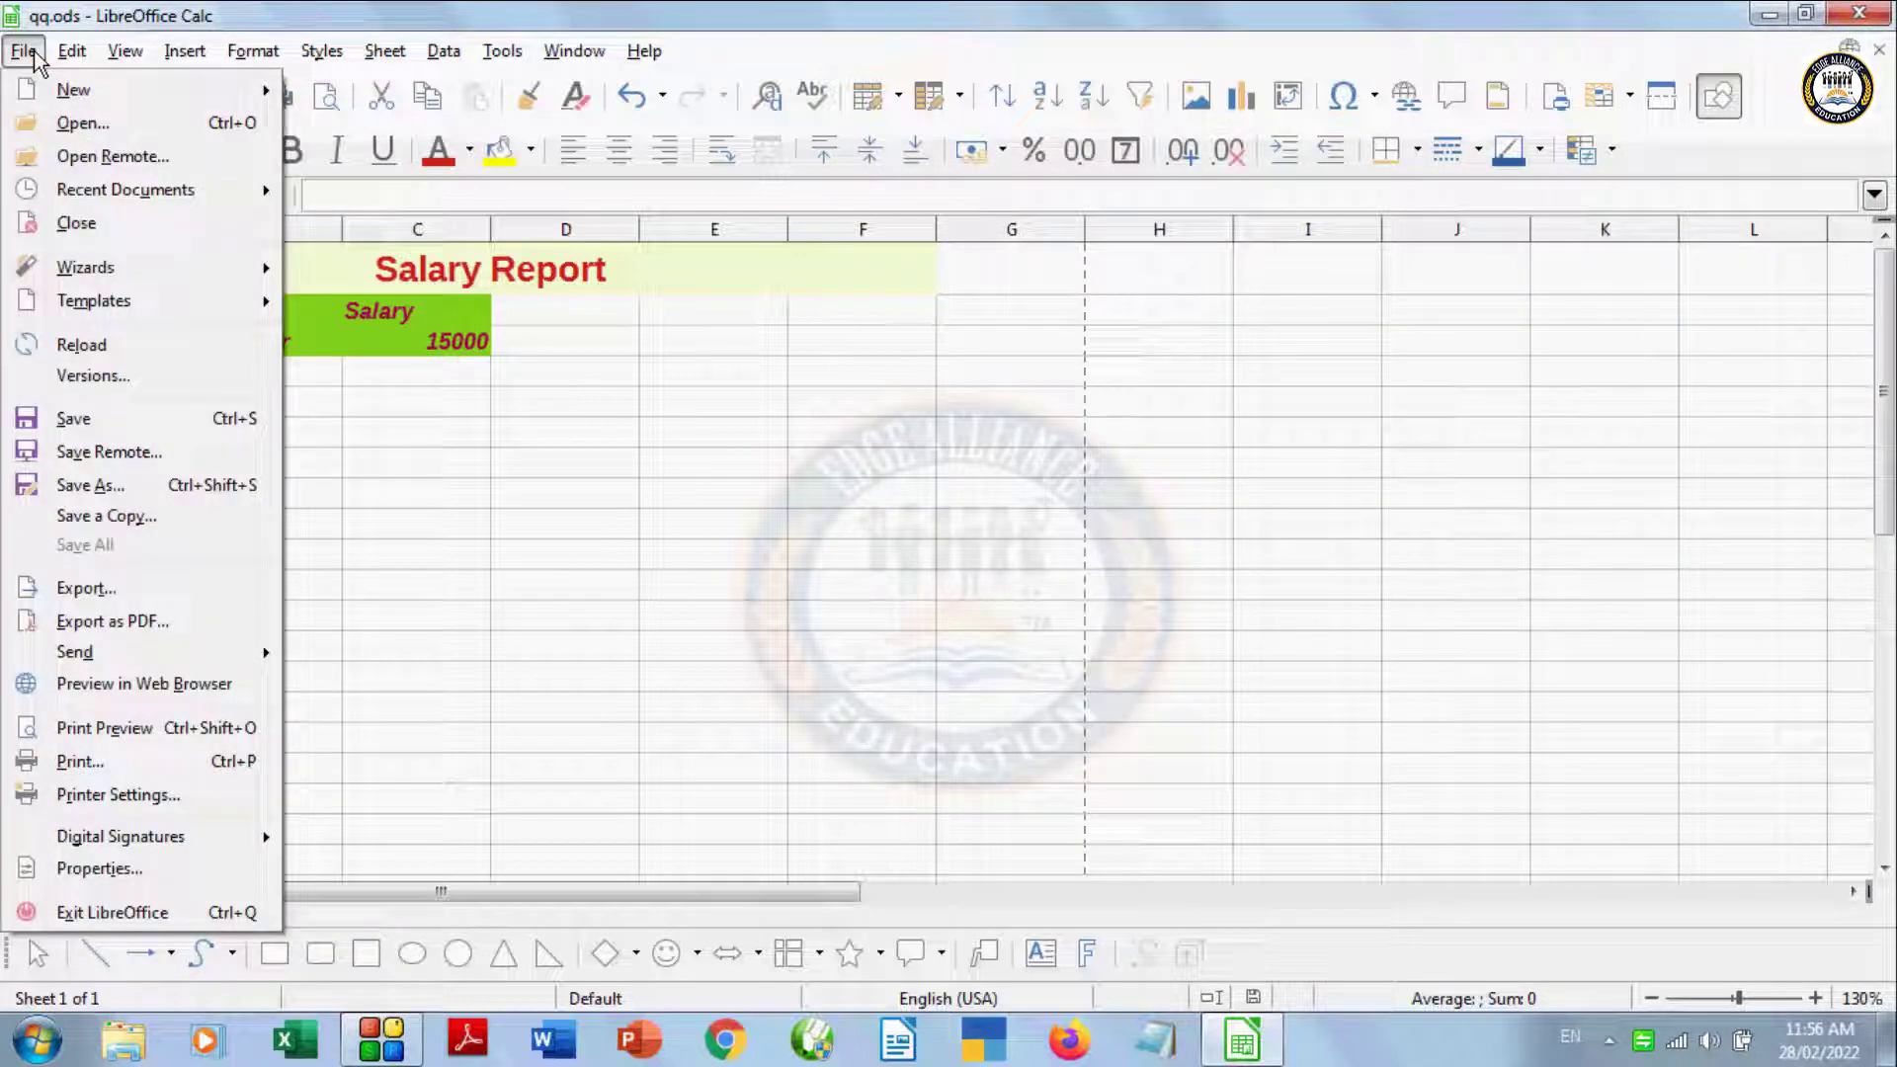
left_click(140, 796)
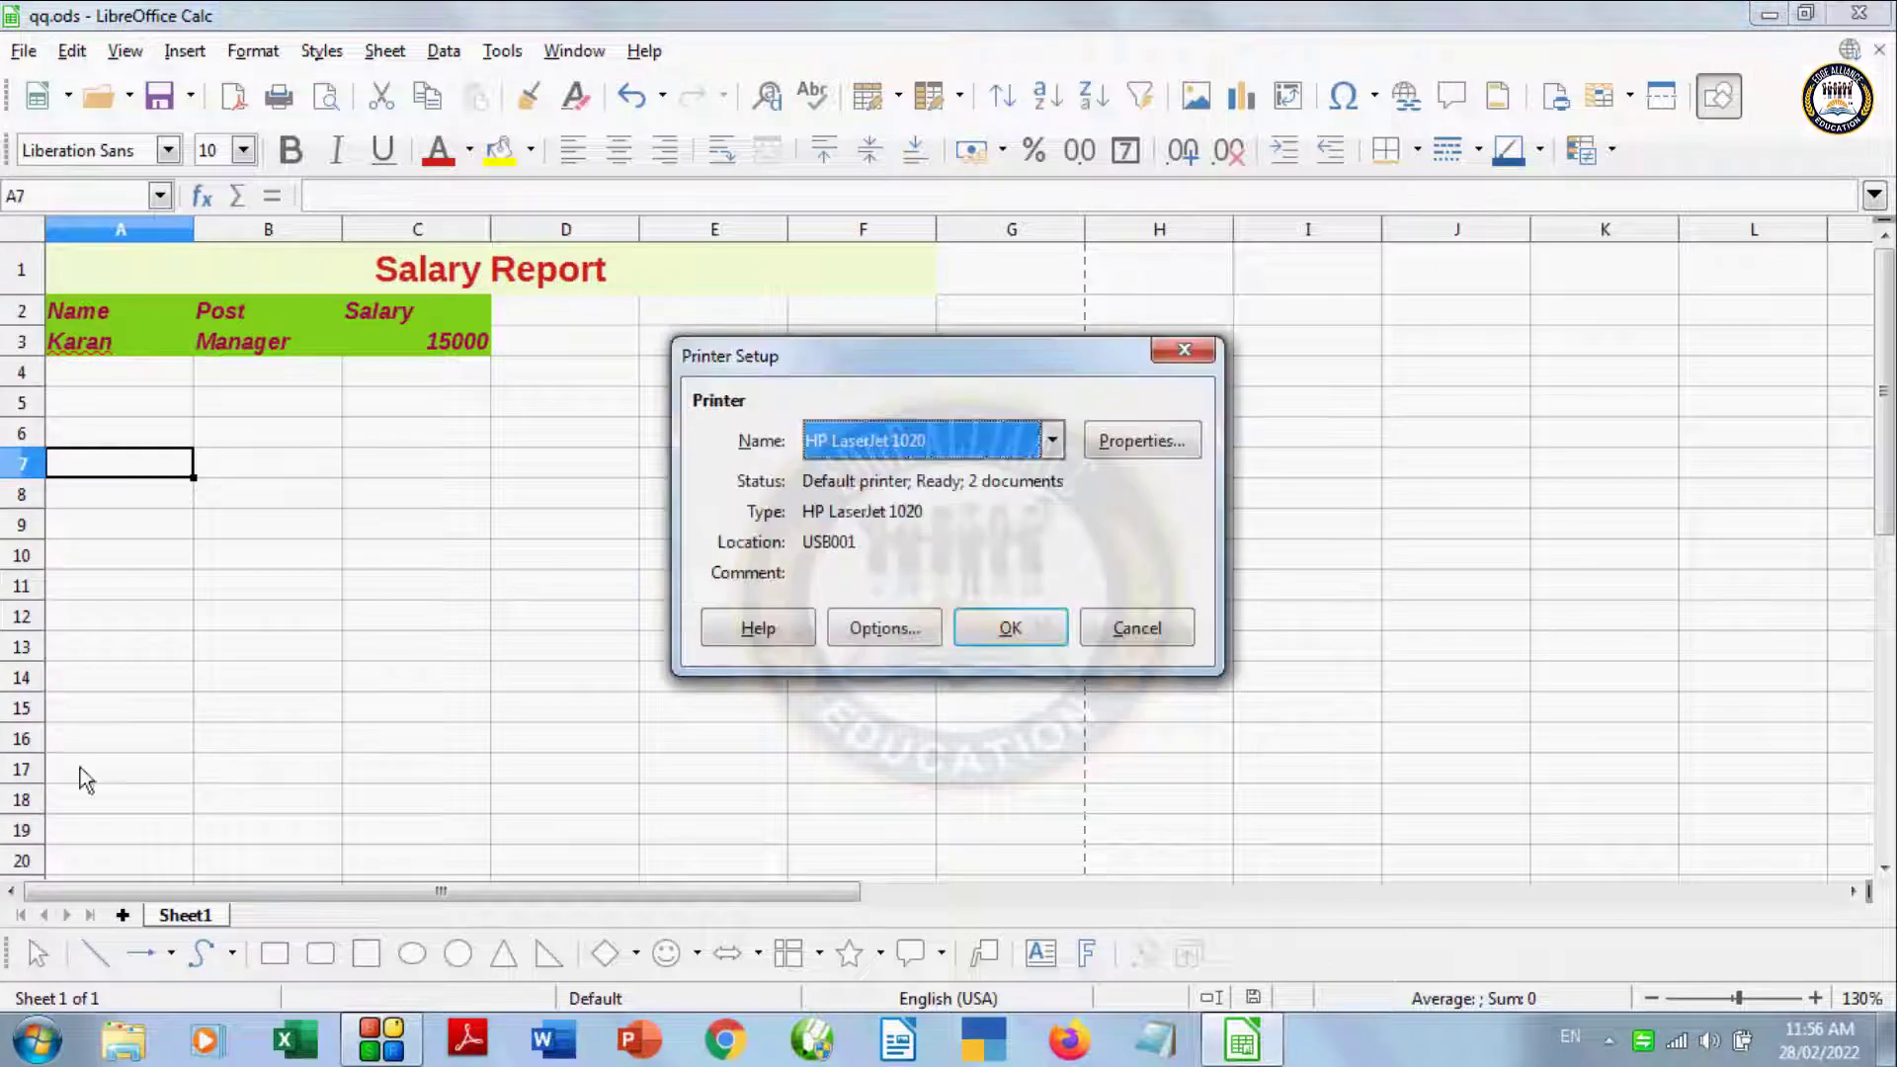
left_click(1050, 449)
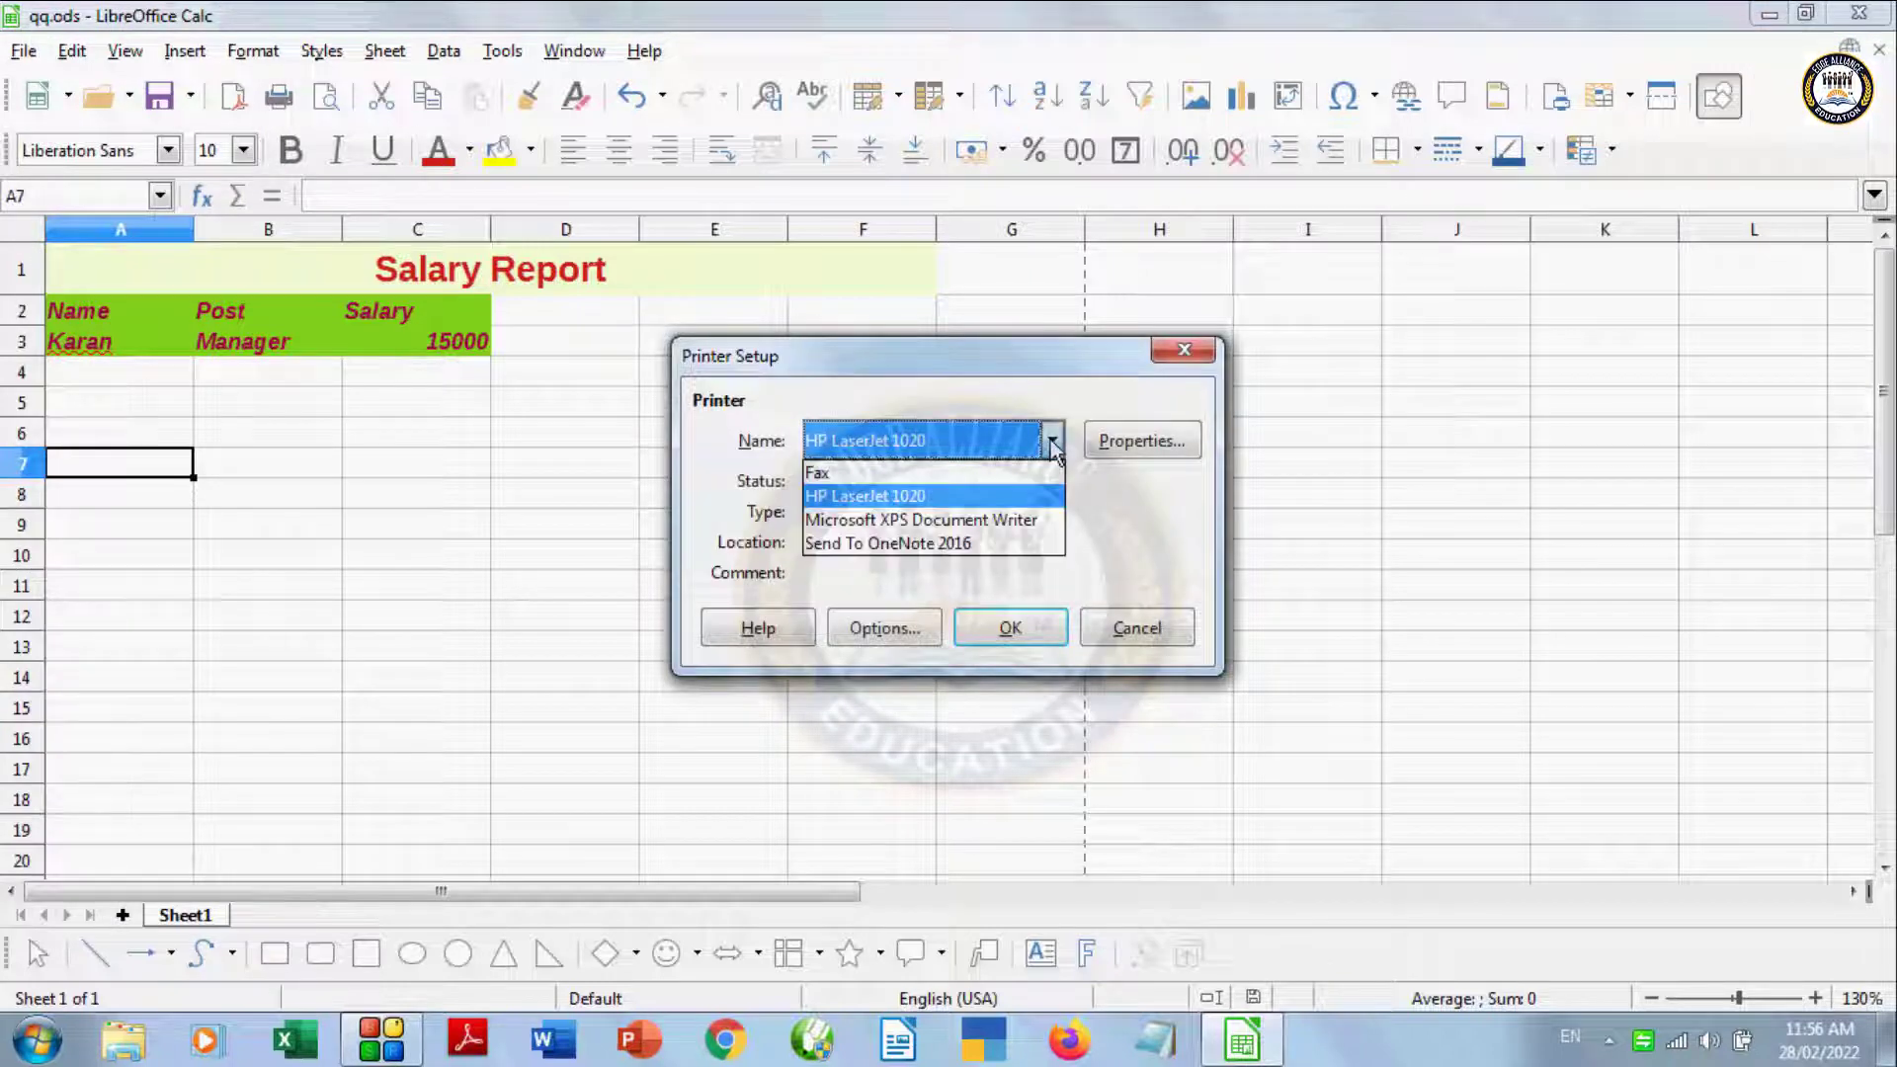
left_click(954, 496)
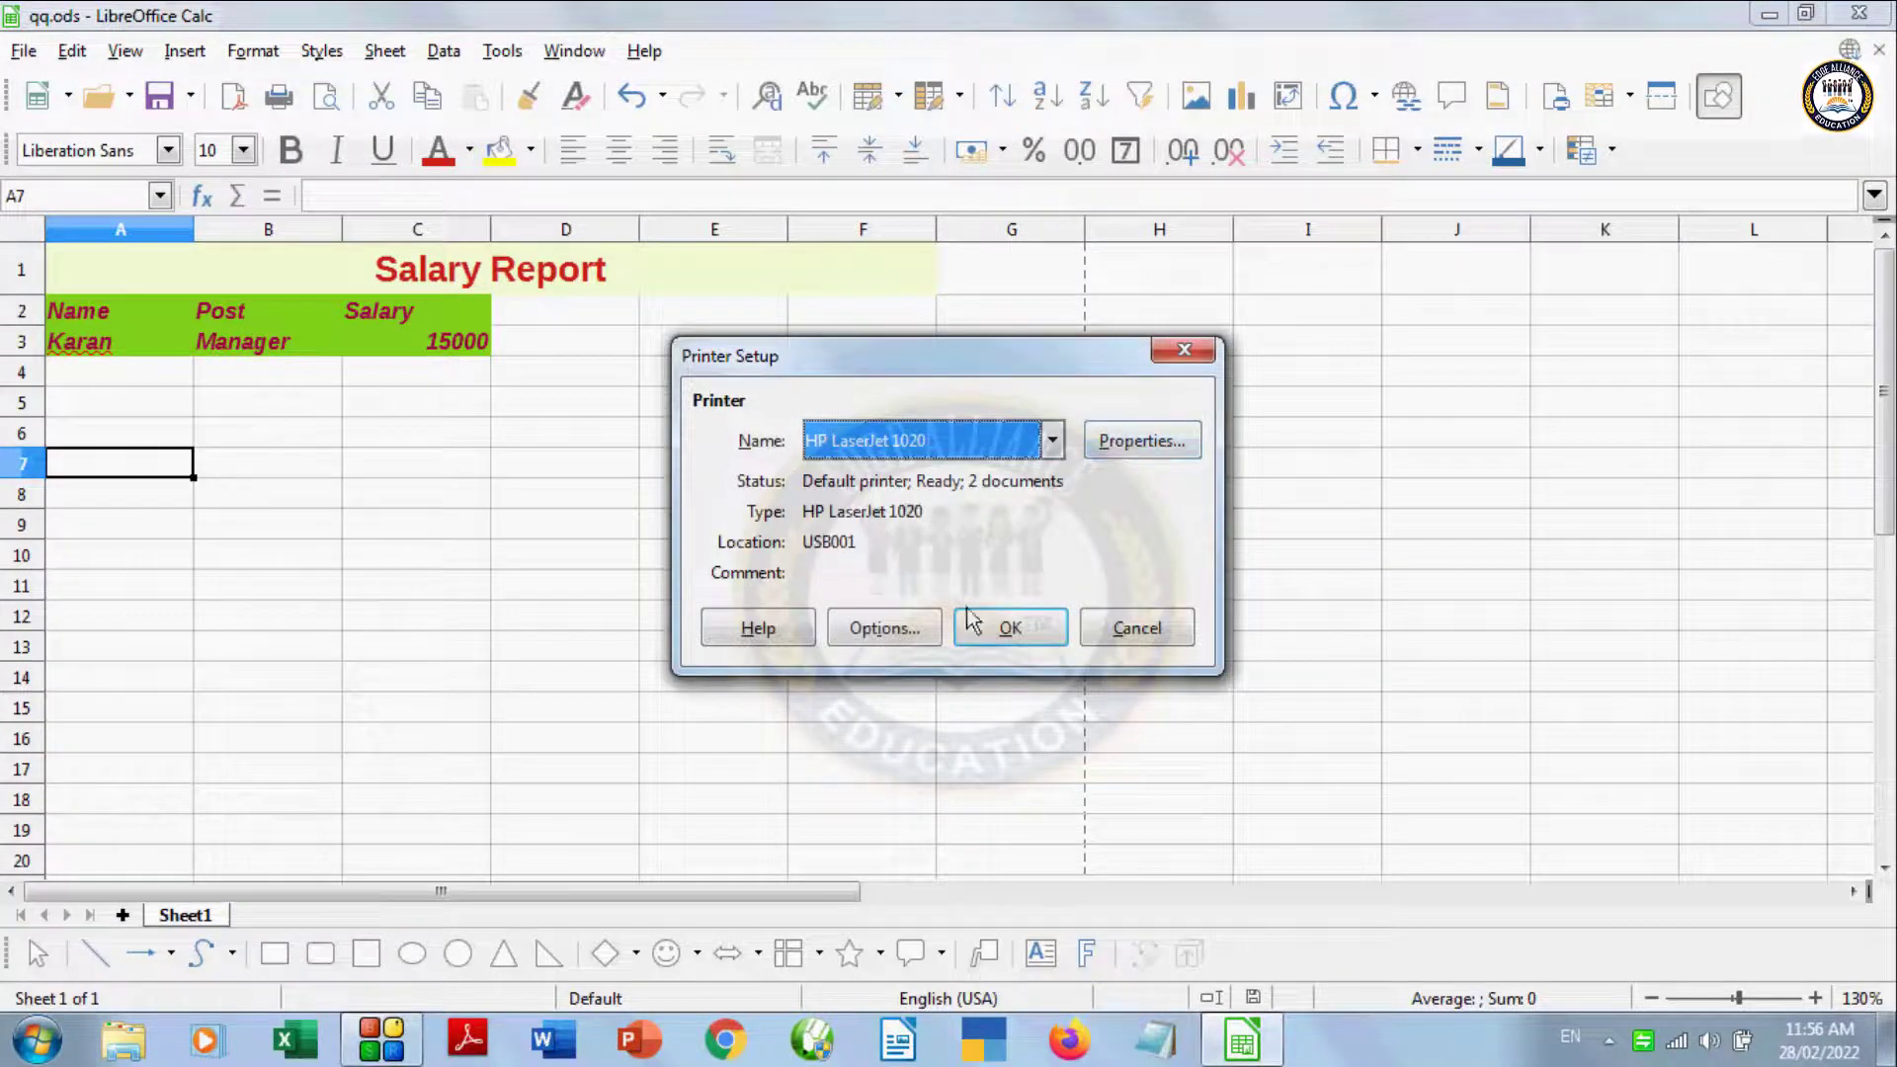
left_click(1124, 449)
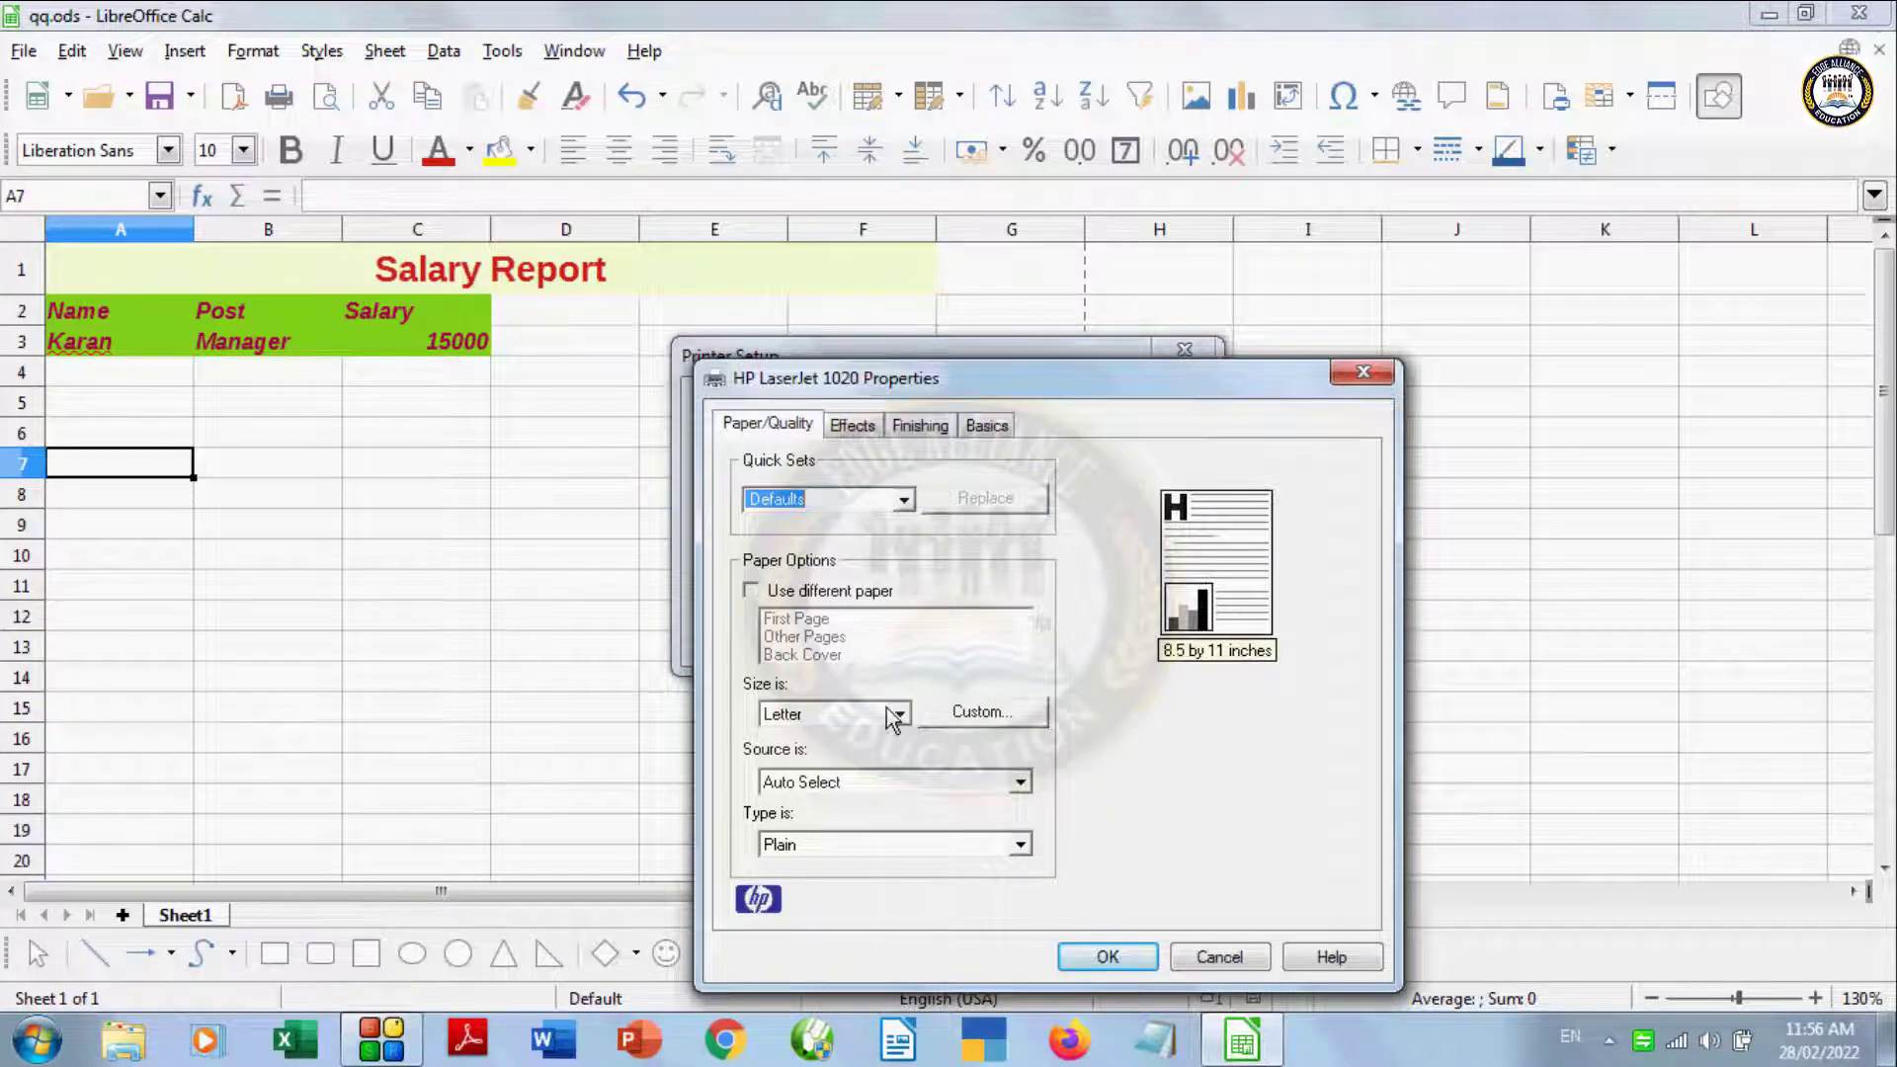
left_click(898, 713)
left_click(774, 792)
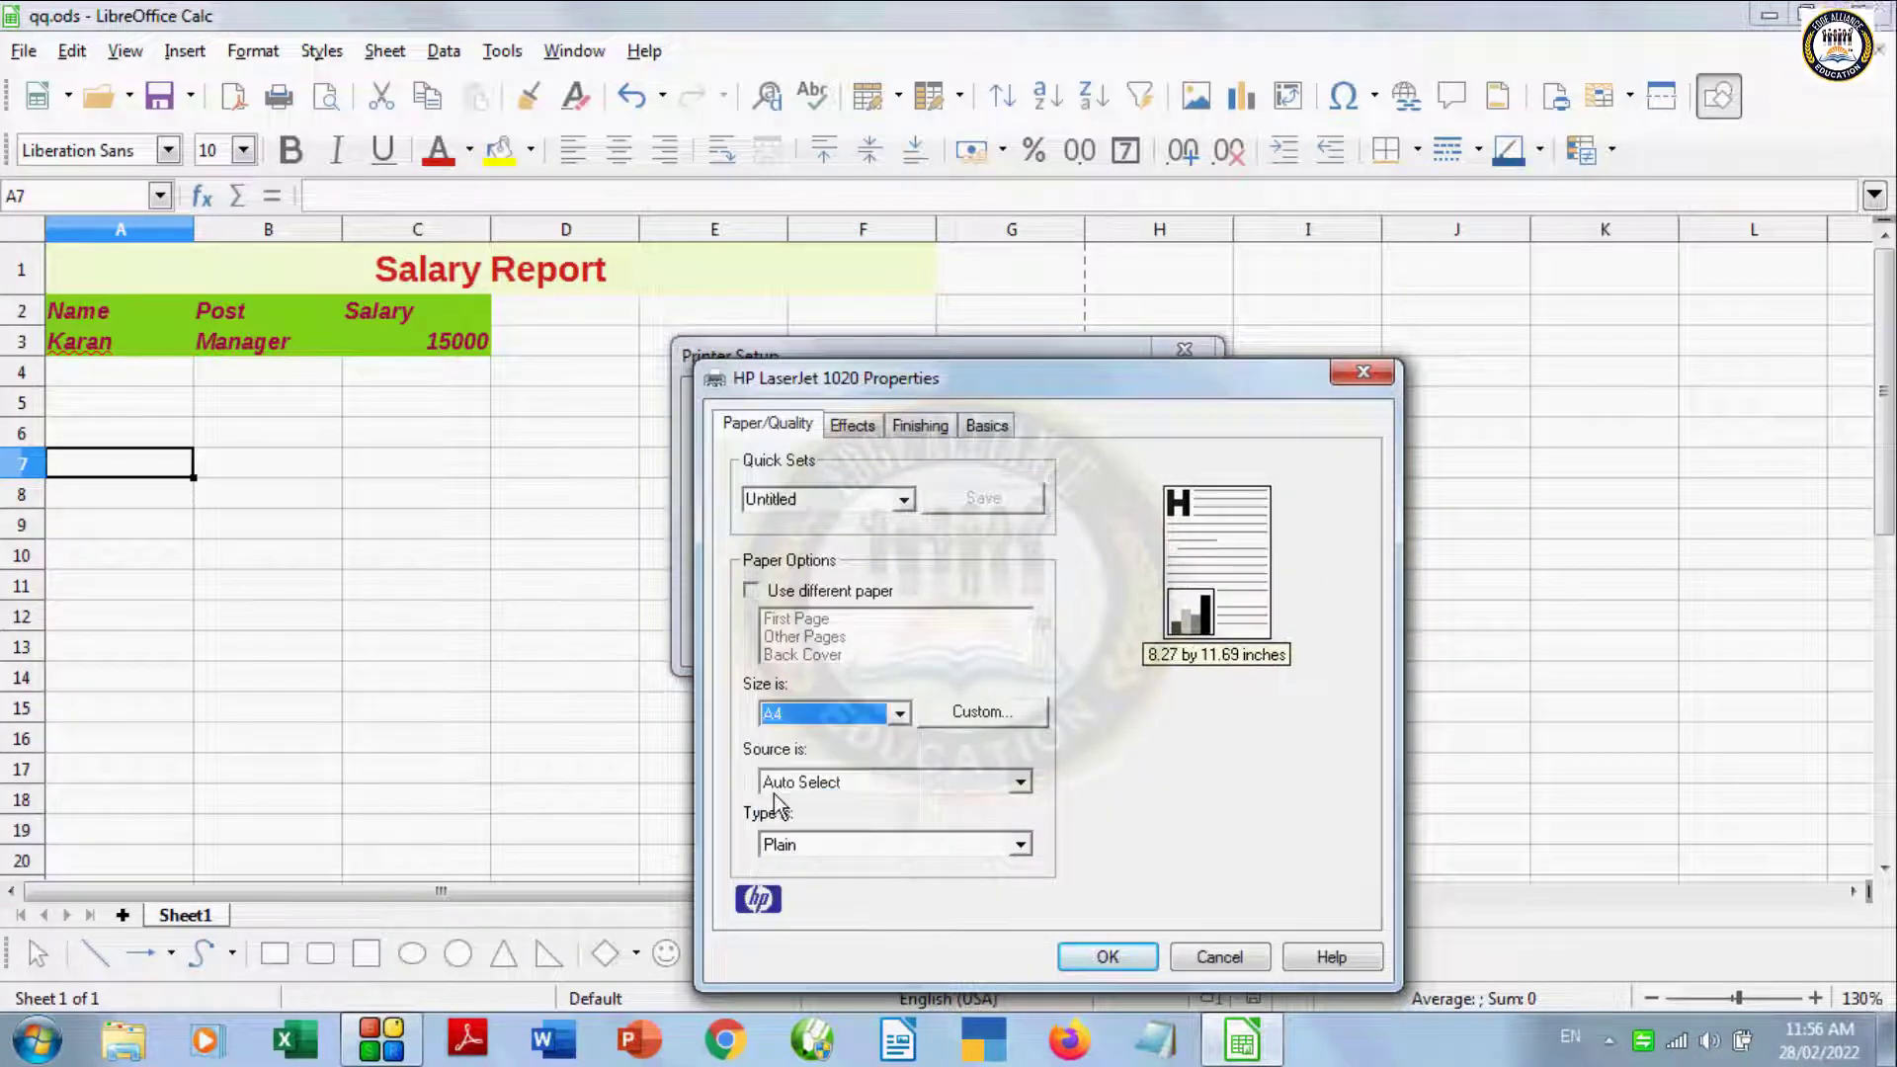
left_click(1020, 845)
left_click(1020, 844)
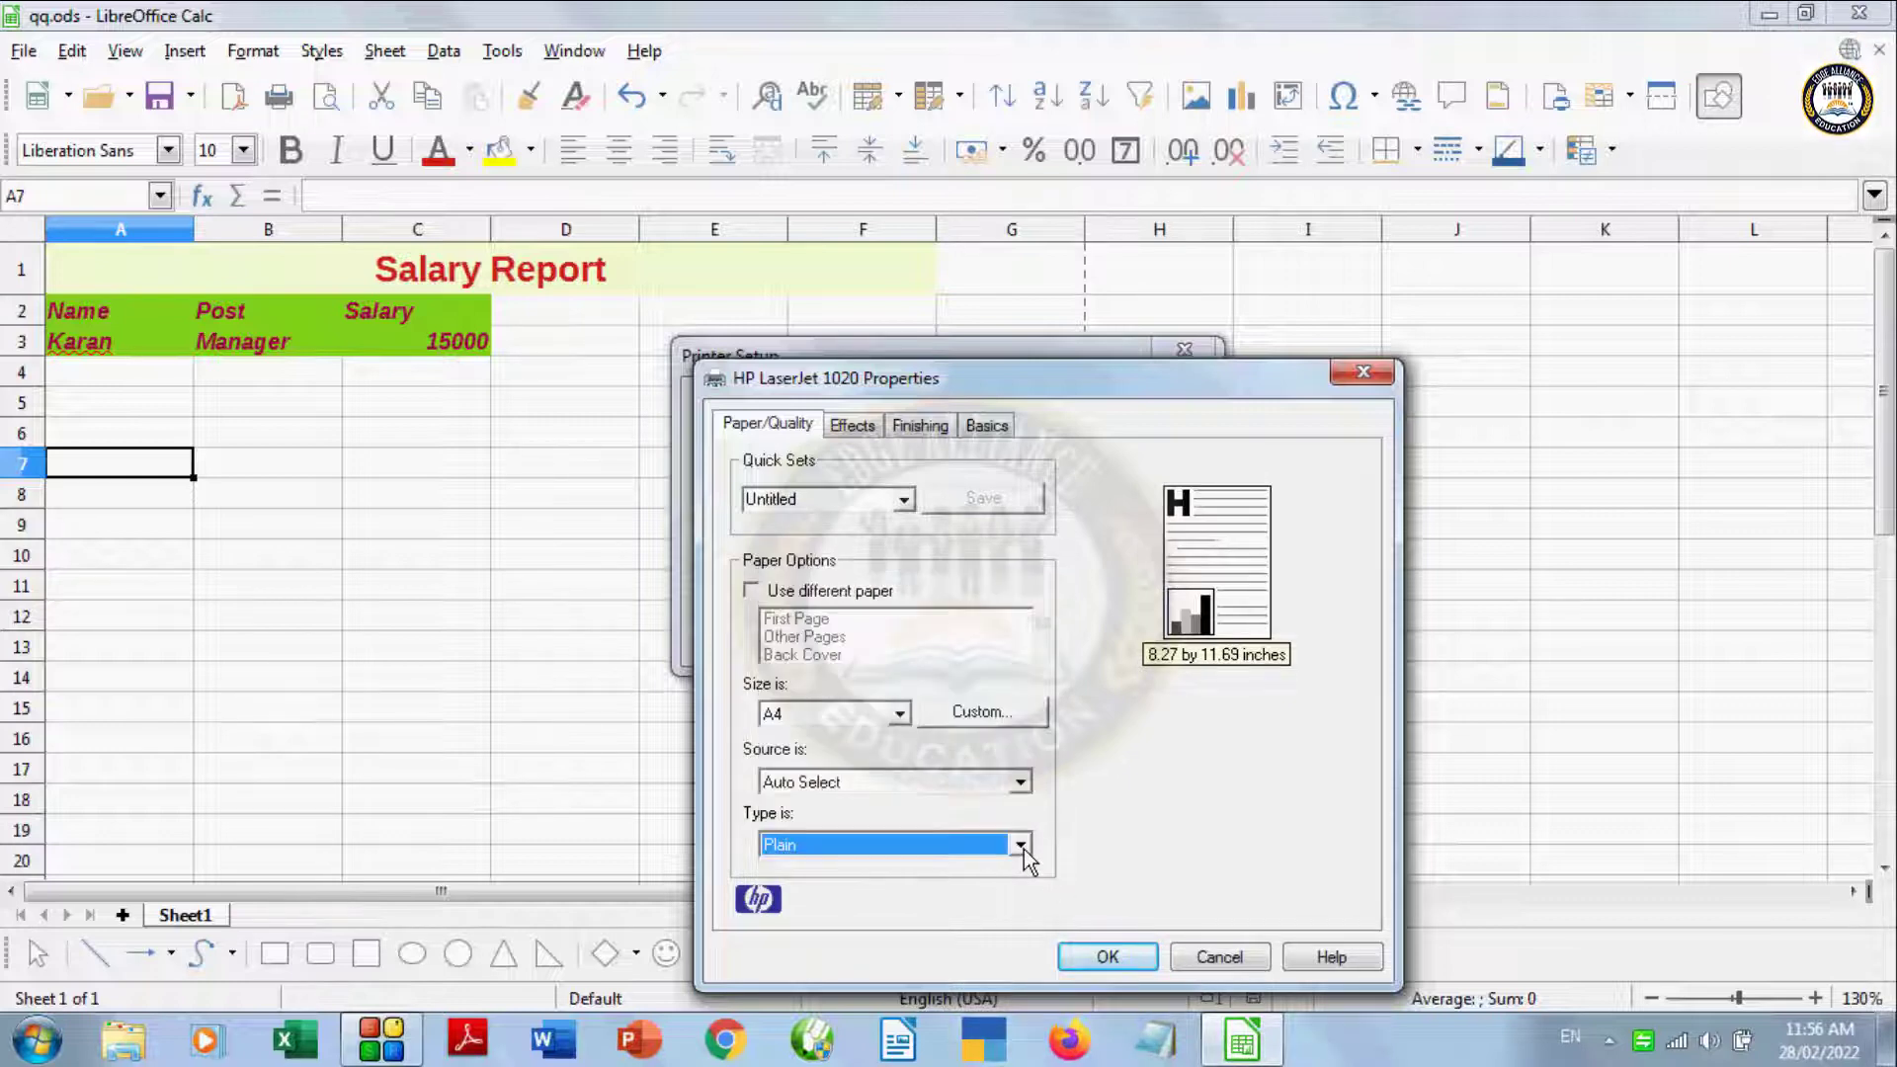
left_click(1107, 956)
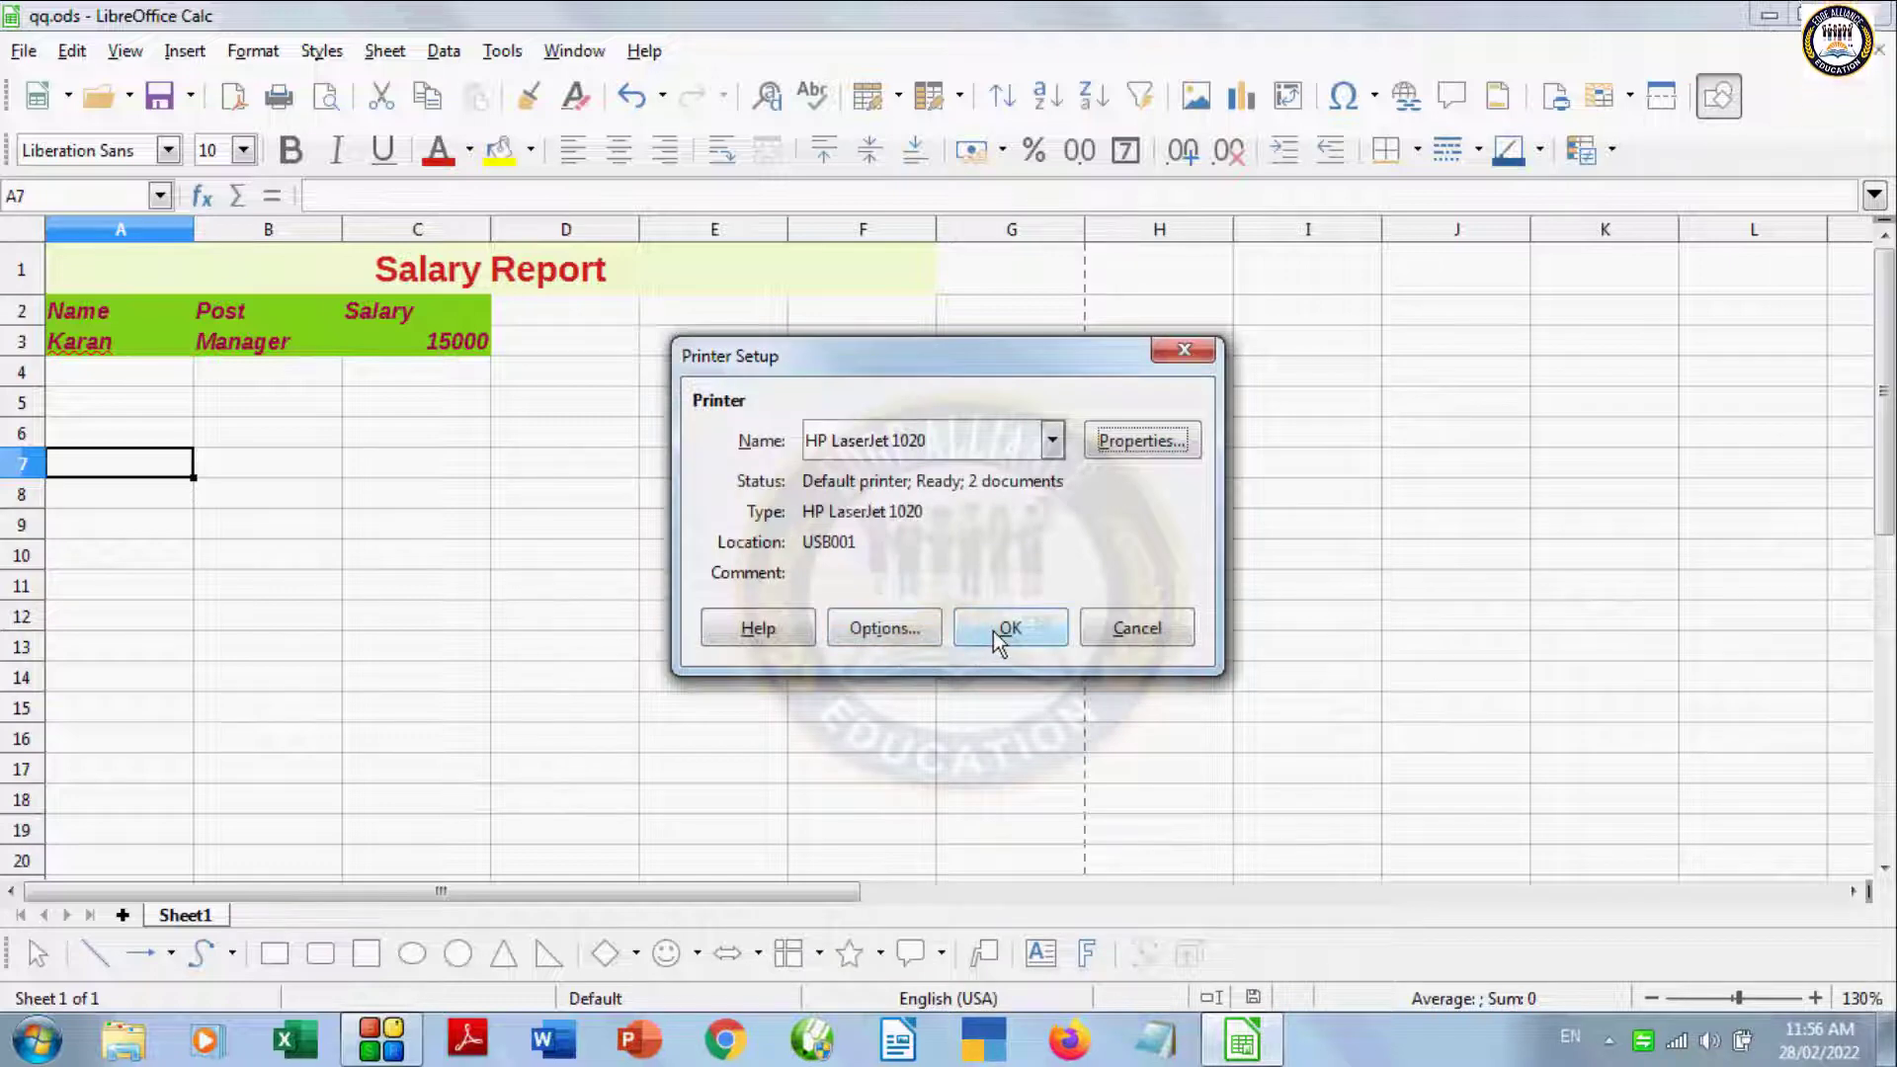
left_click(1134, 629)
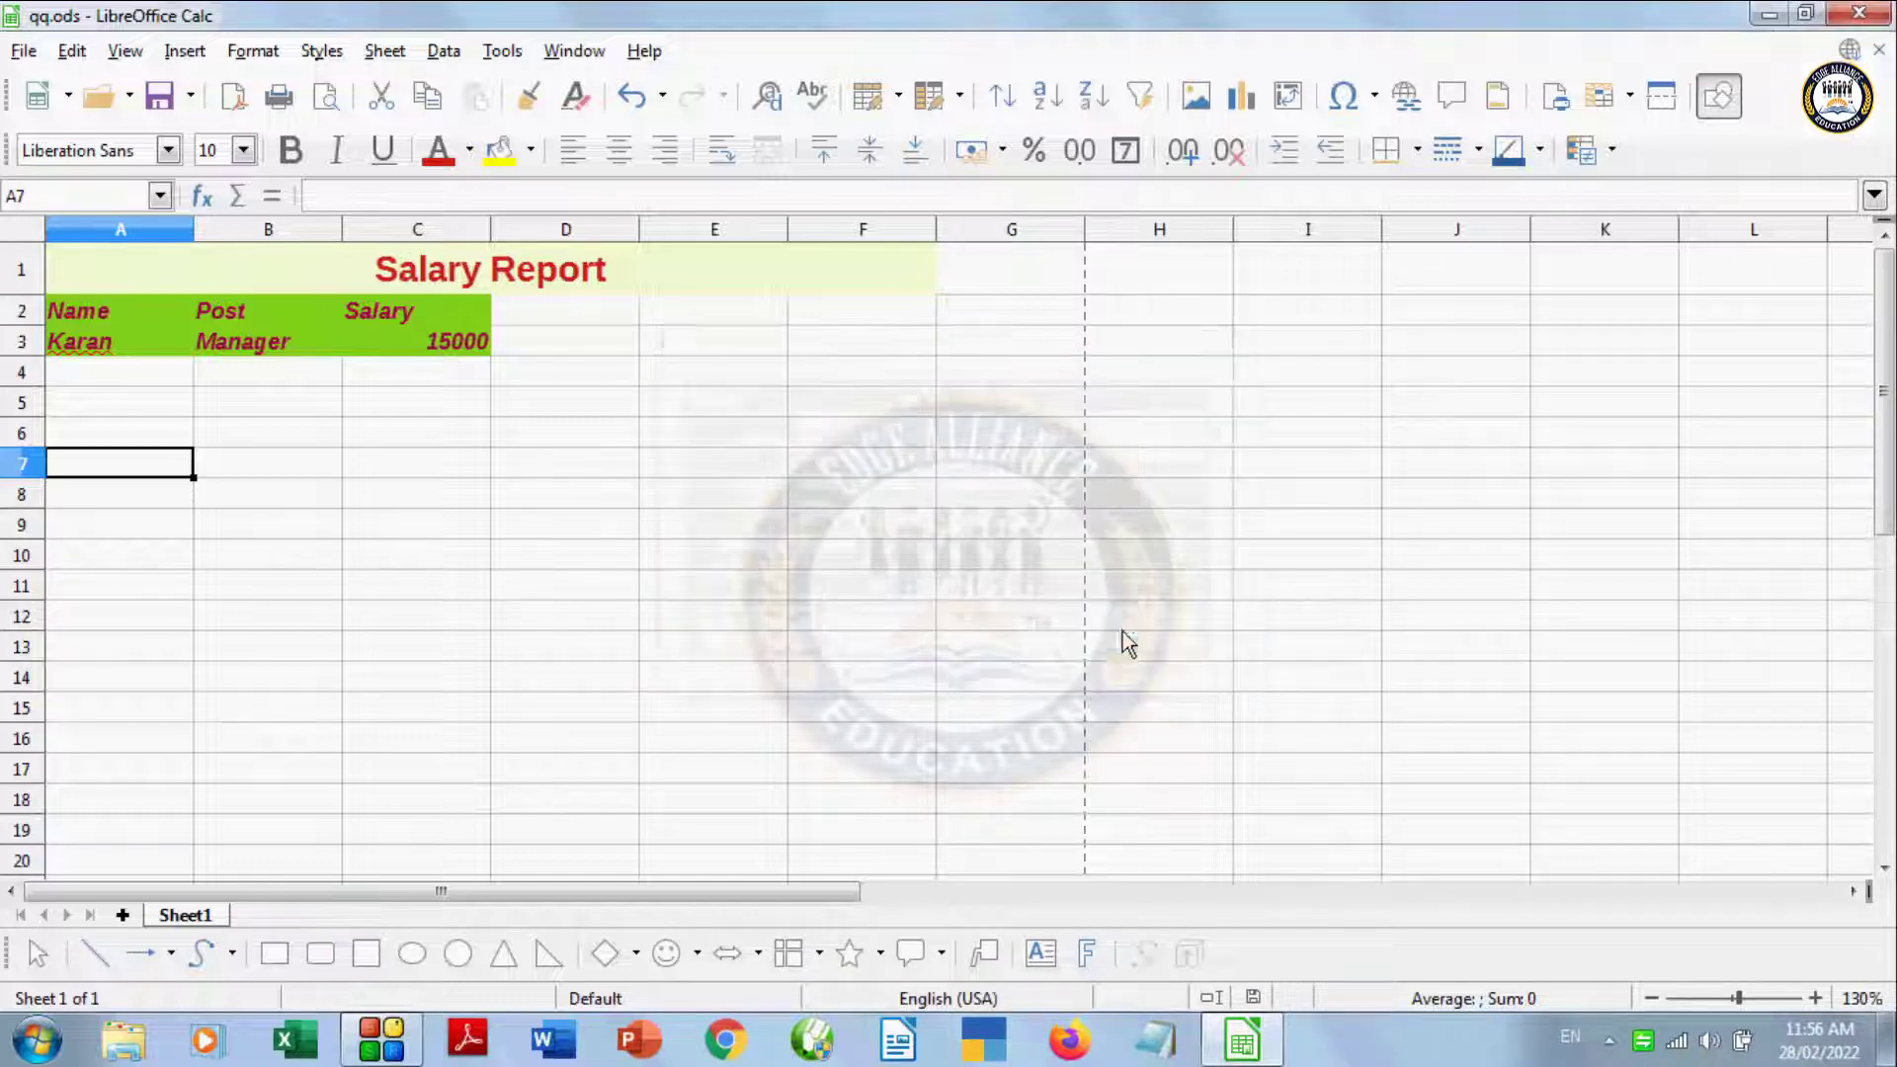
left_click(25, 53)
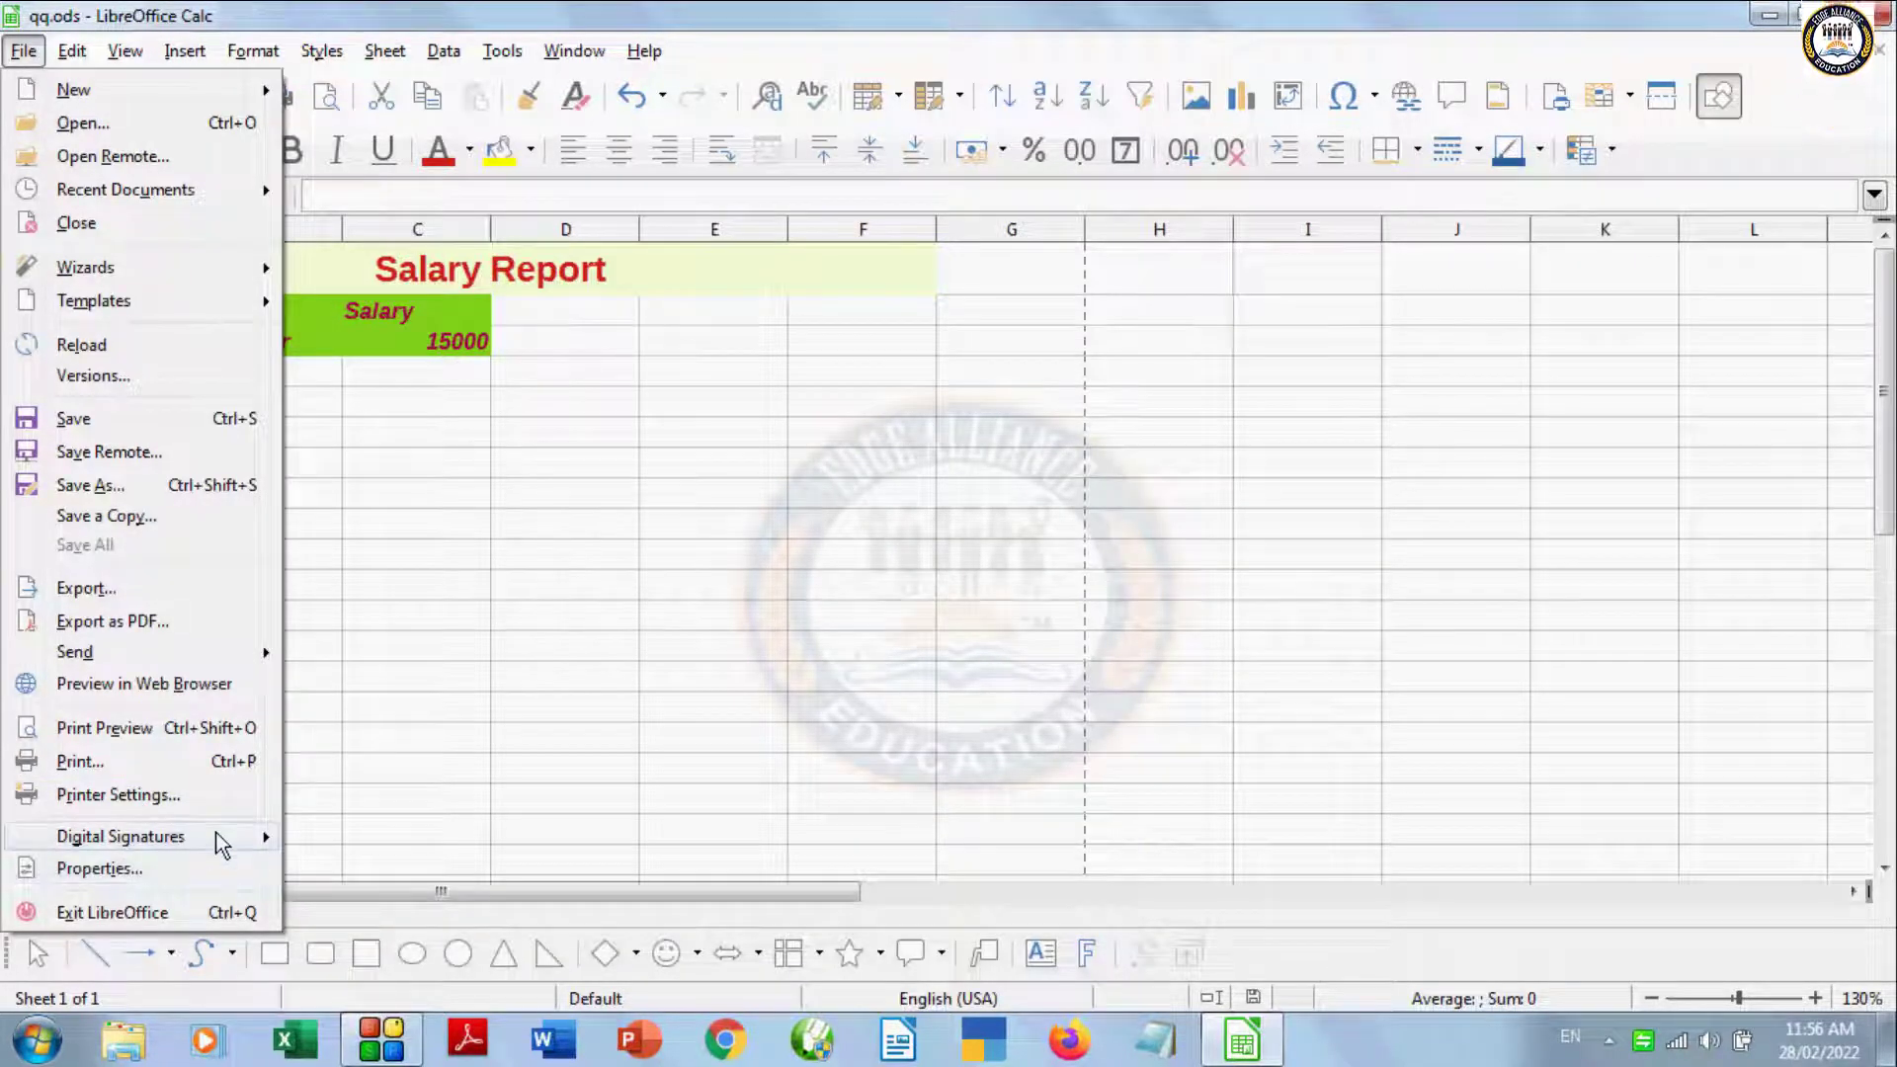
left_click(138, 870)
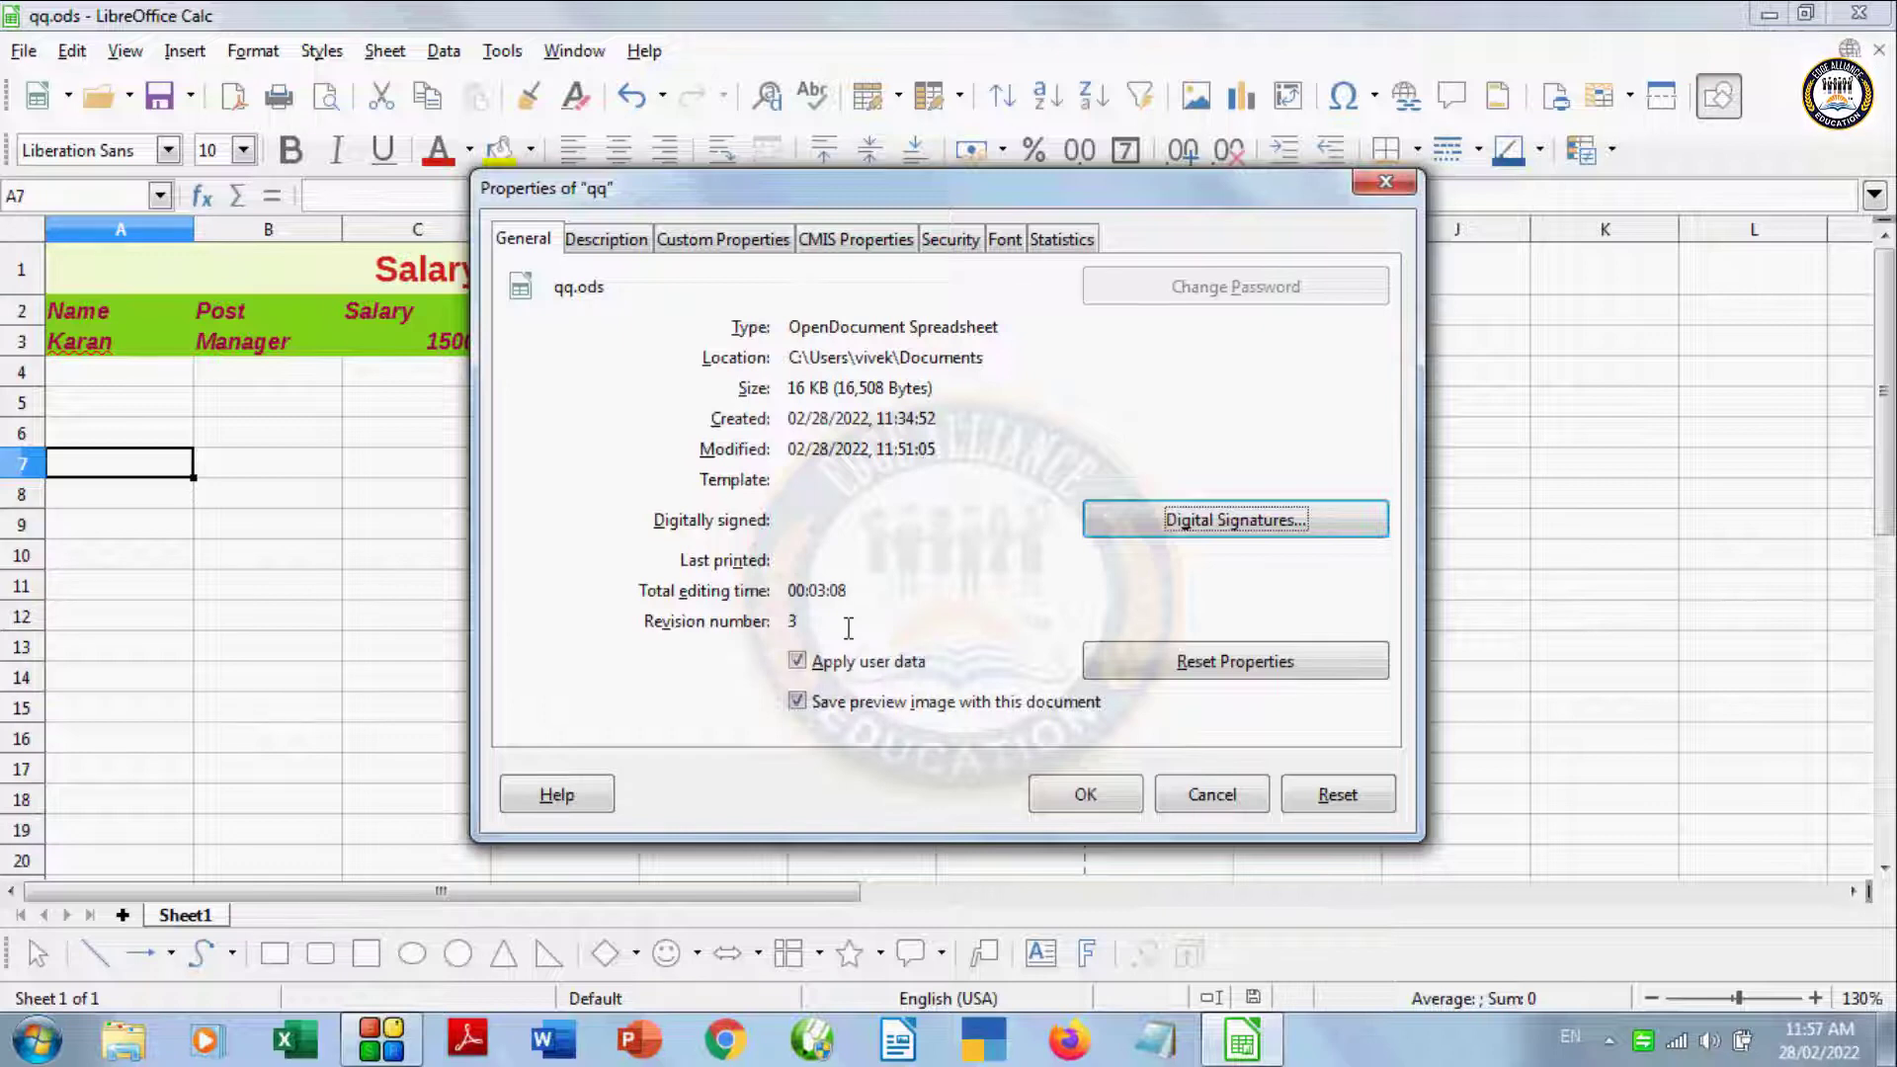
left_click(633, 239)
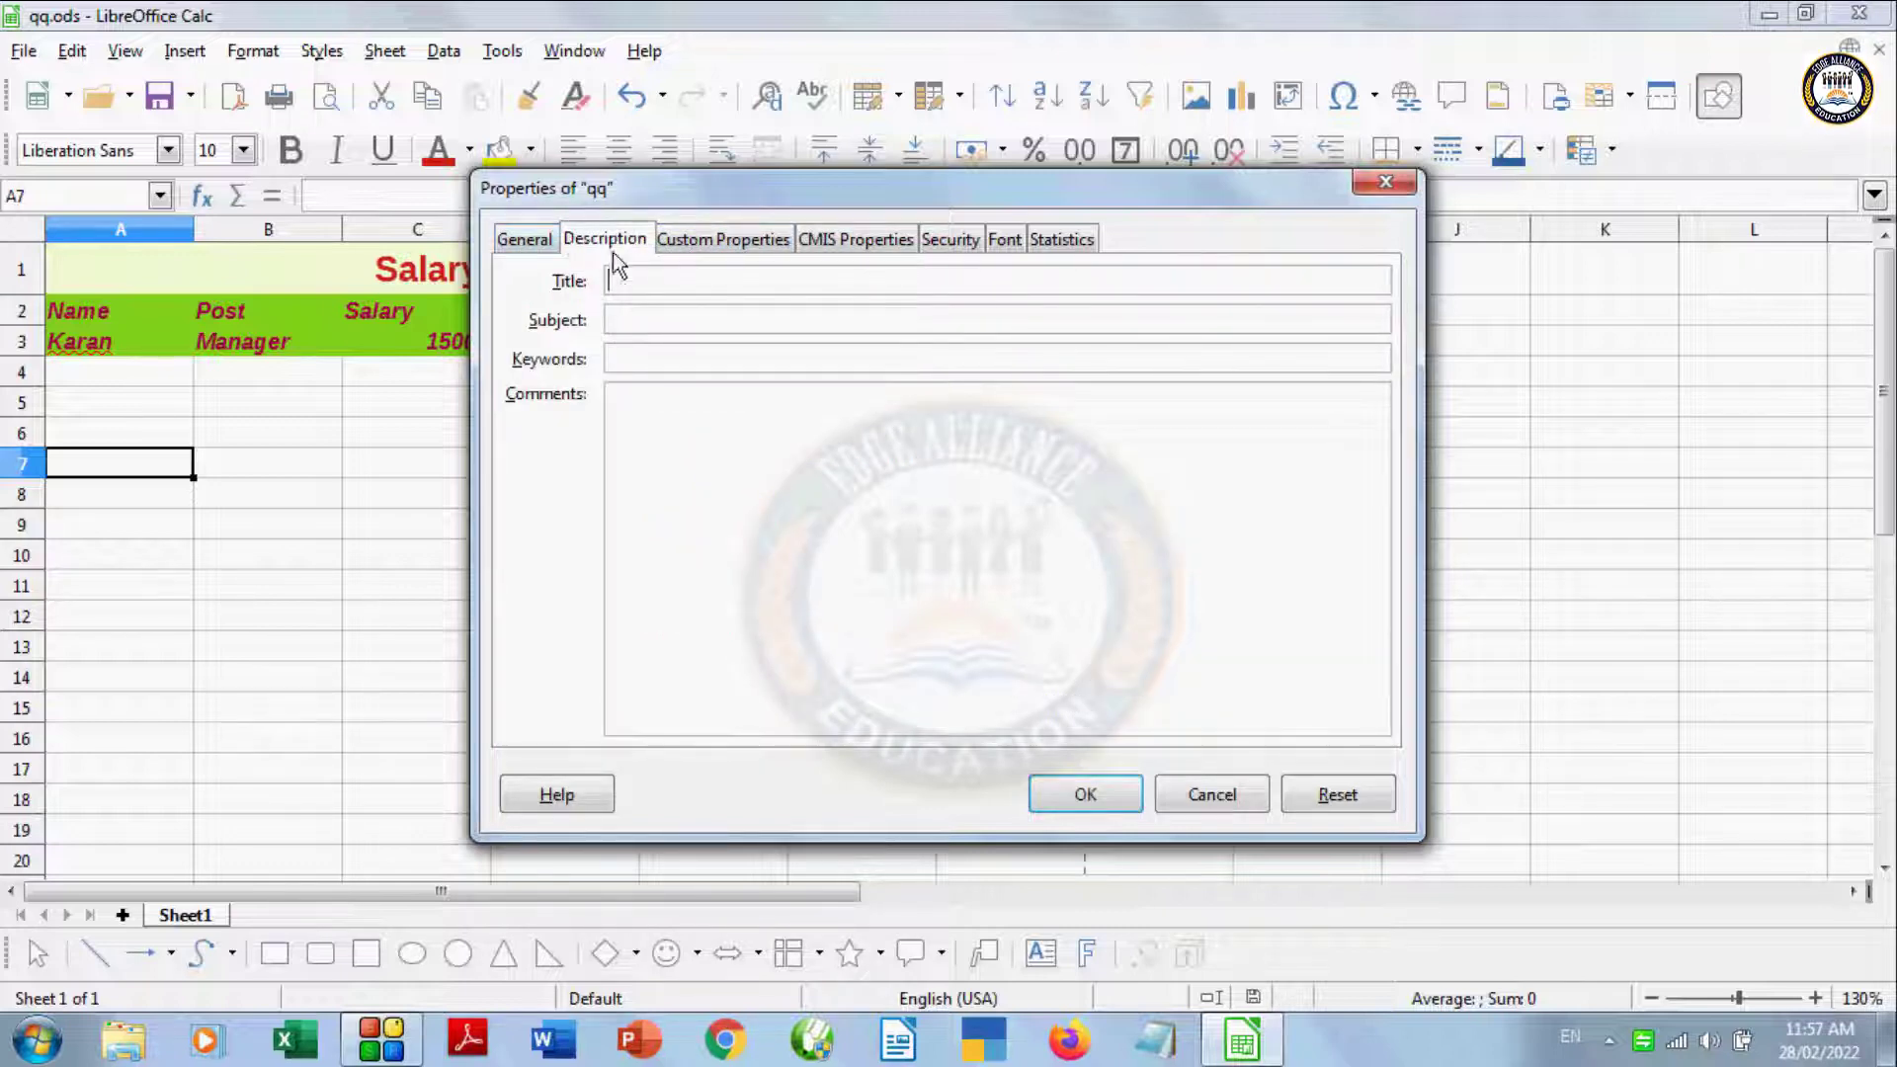
left_click(631, 273)
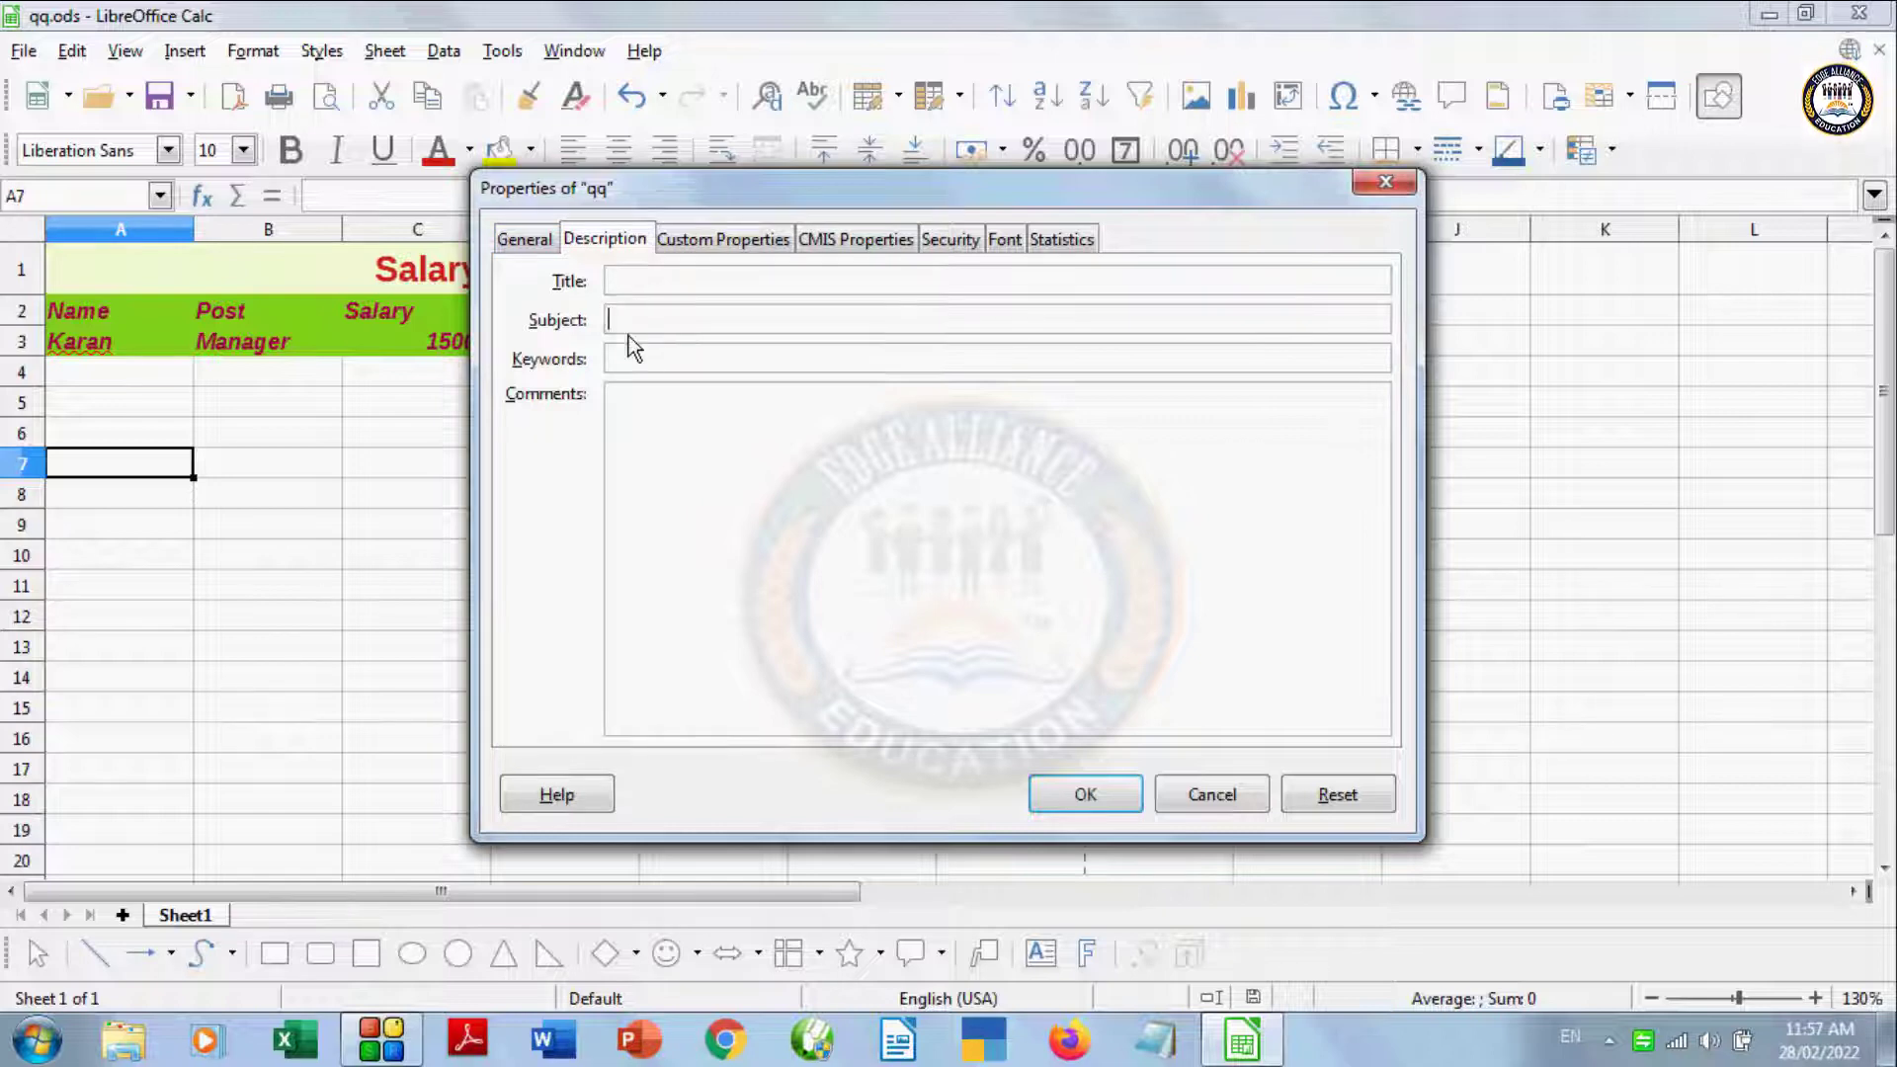
left_click(761, 247)
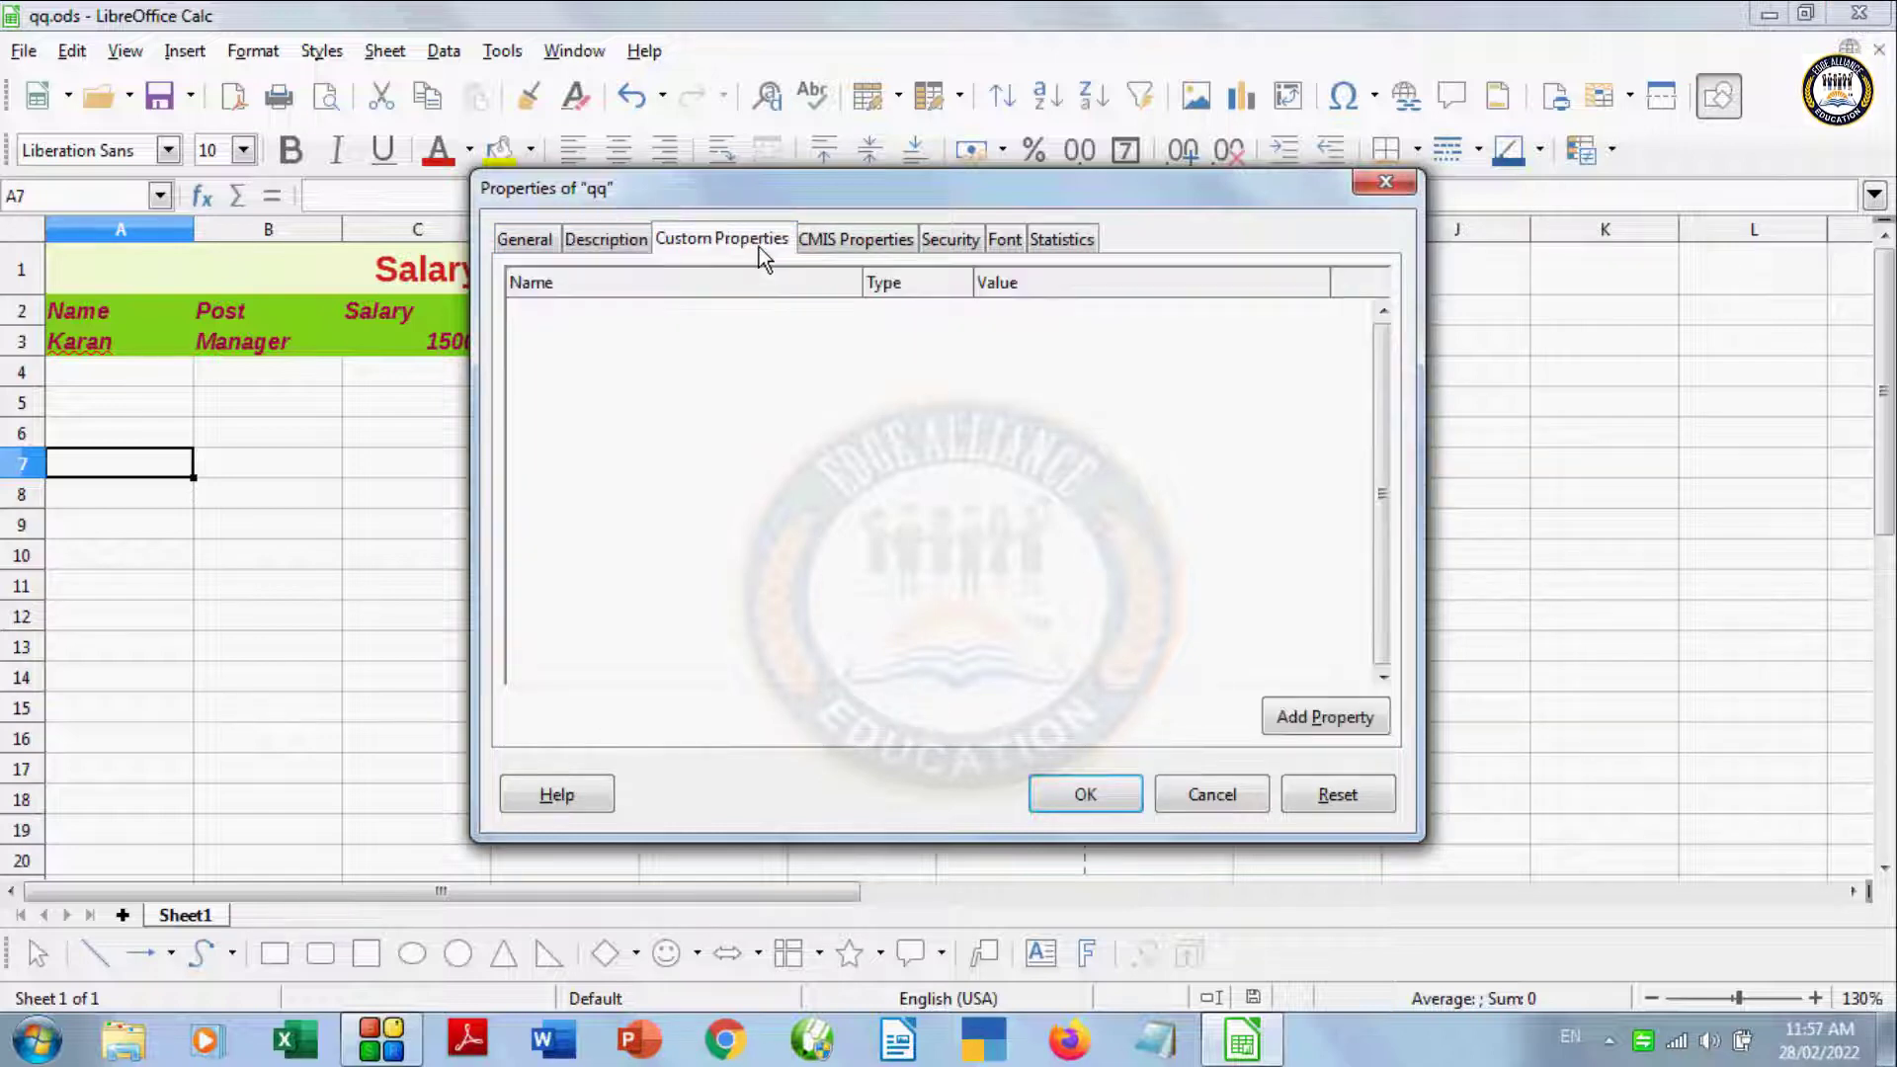
left_click(852, 237)
left_click(1002, 240)
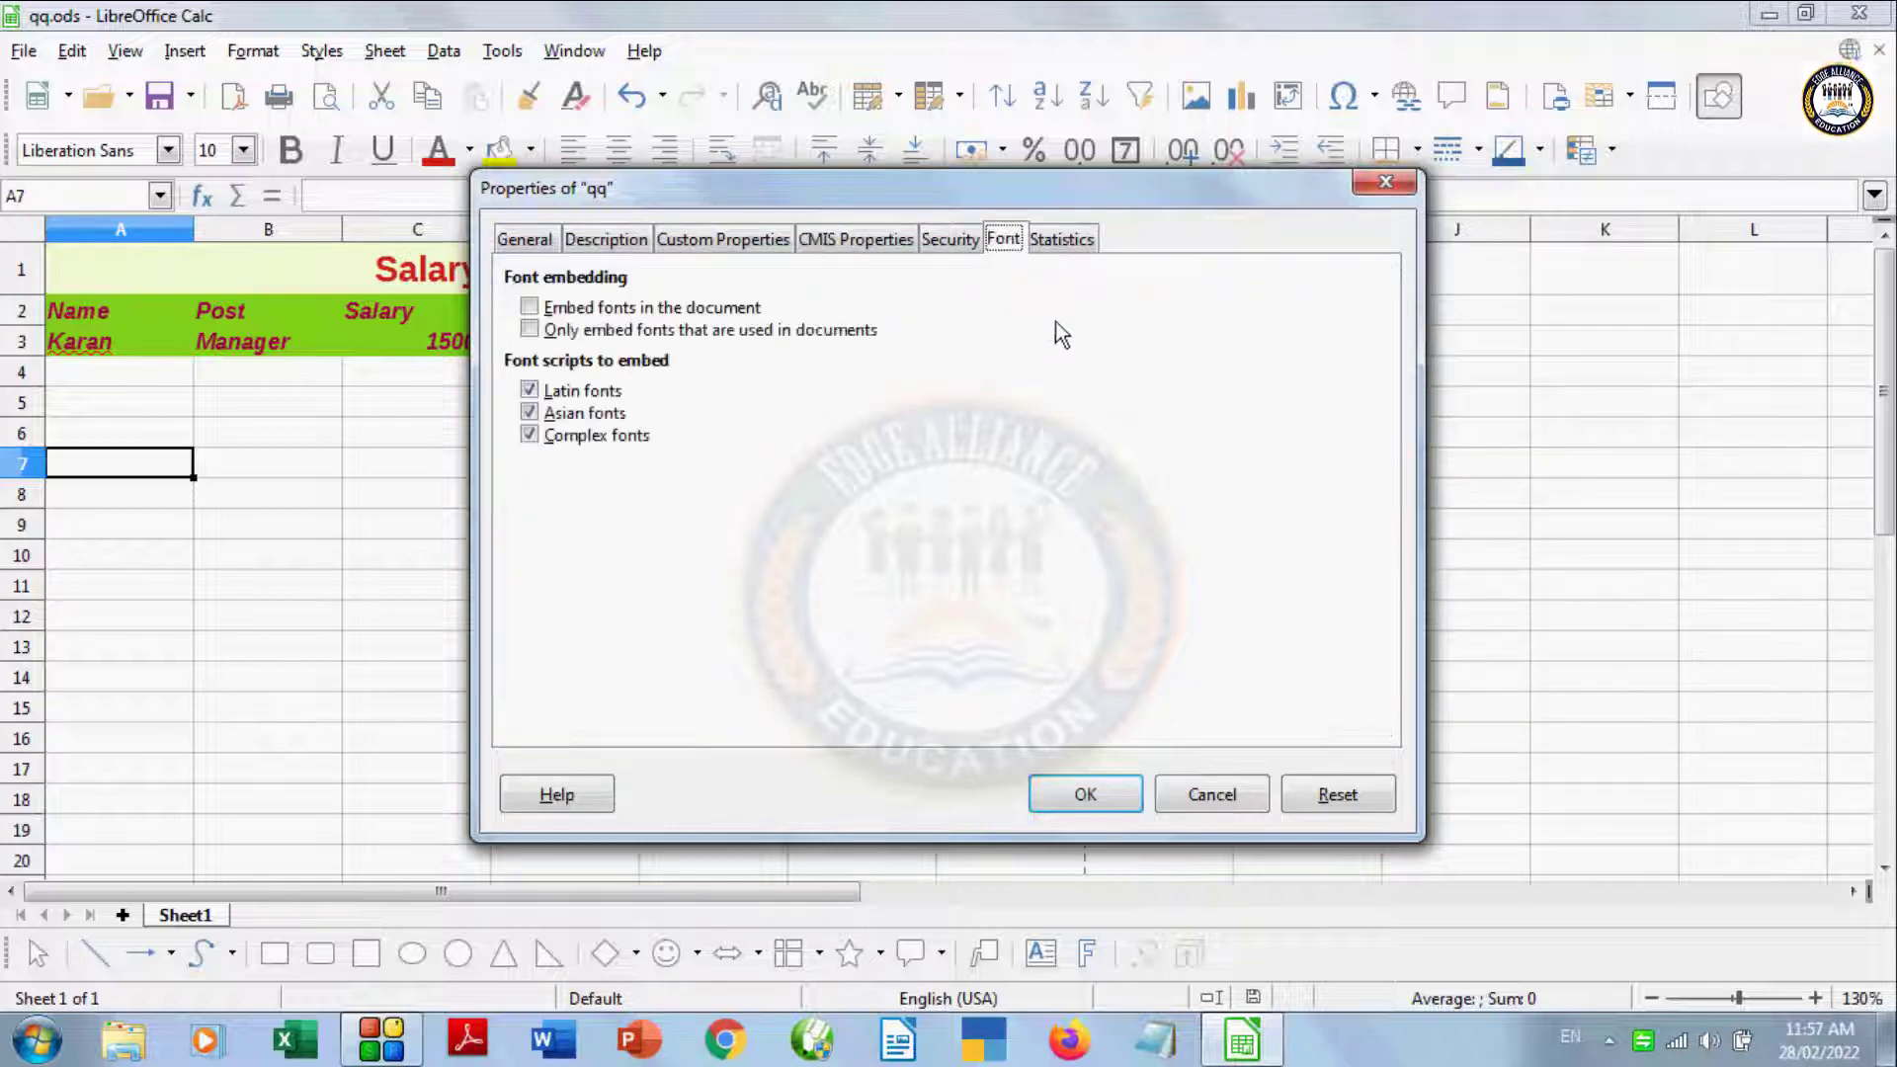
left_click(1264, 796)
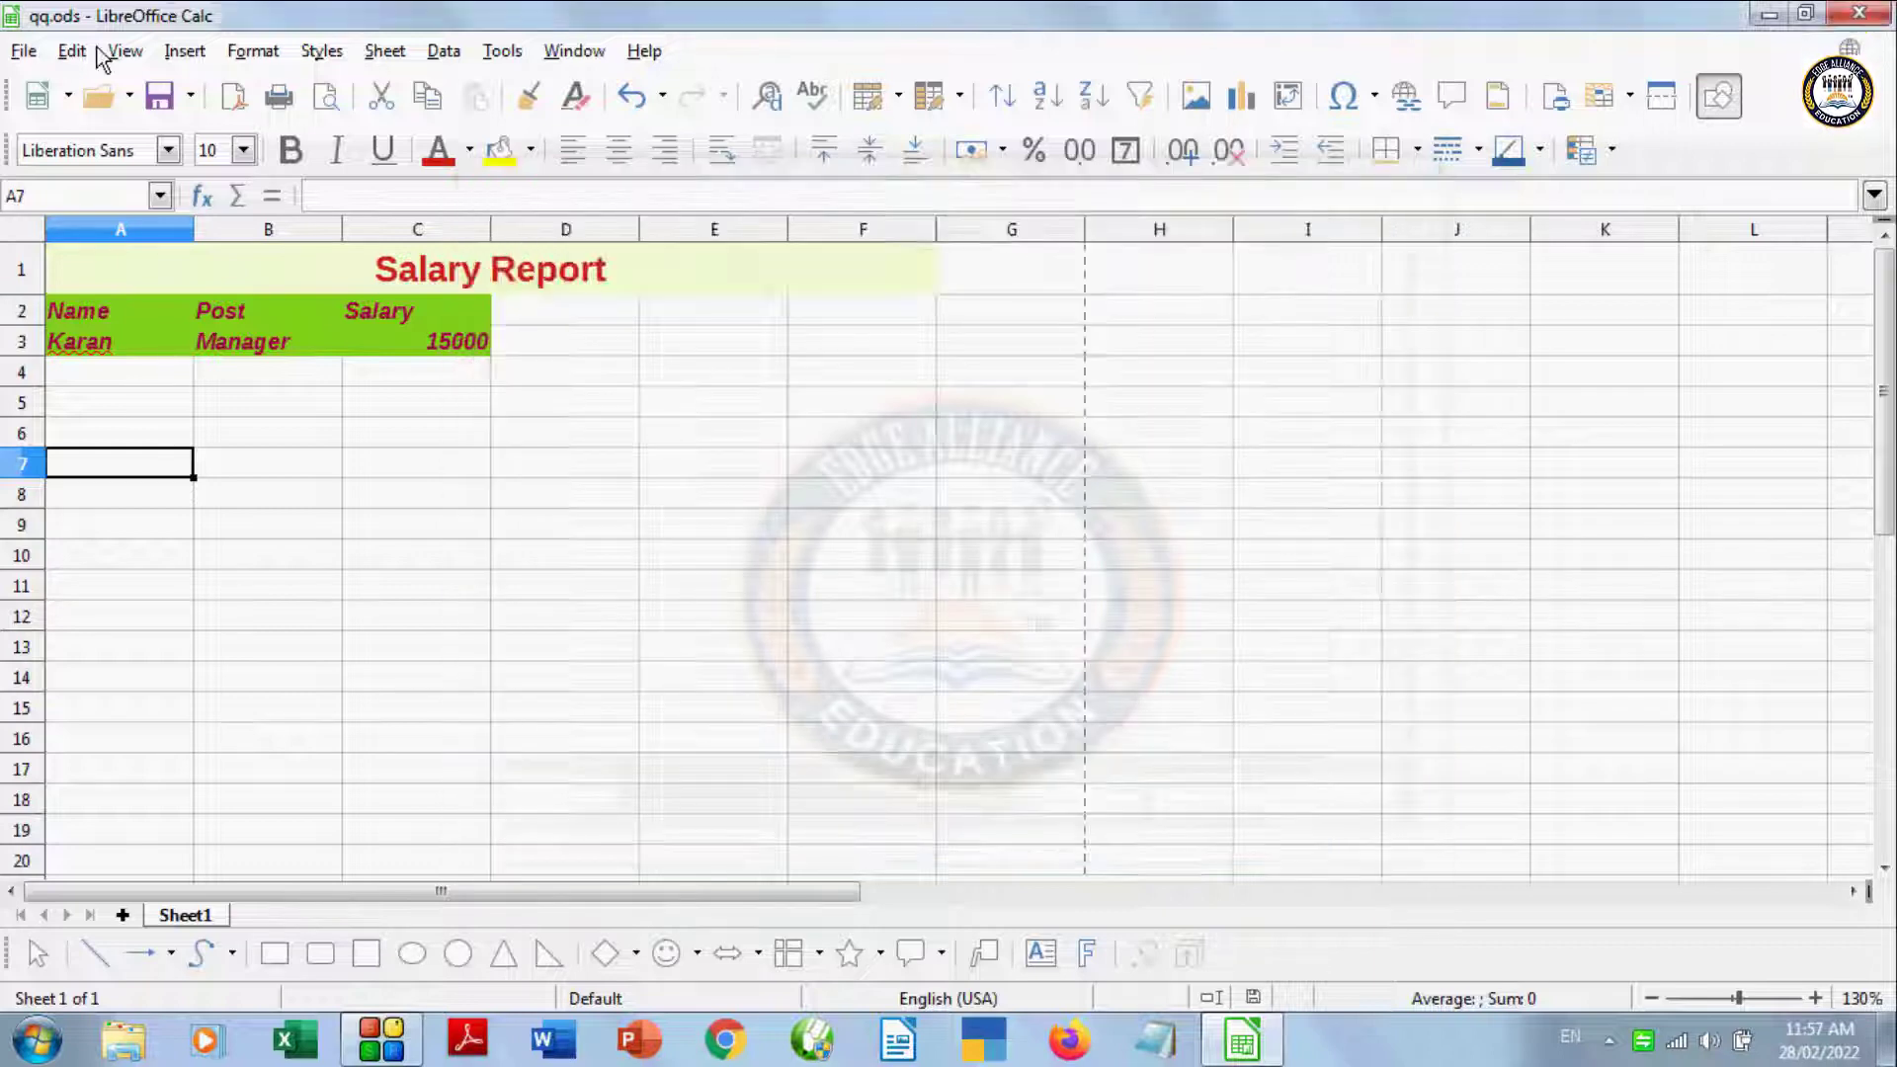
Step: Exit LibreOffice, then relaunch Calc from the Windows Start menu to a blank Untitled 1
left_click(23, 51)
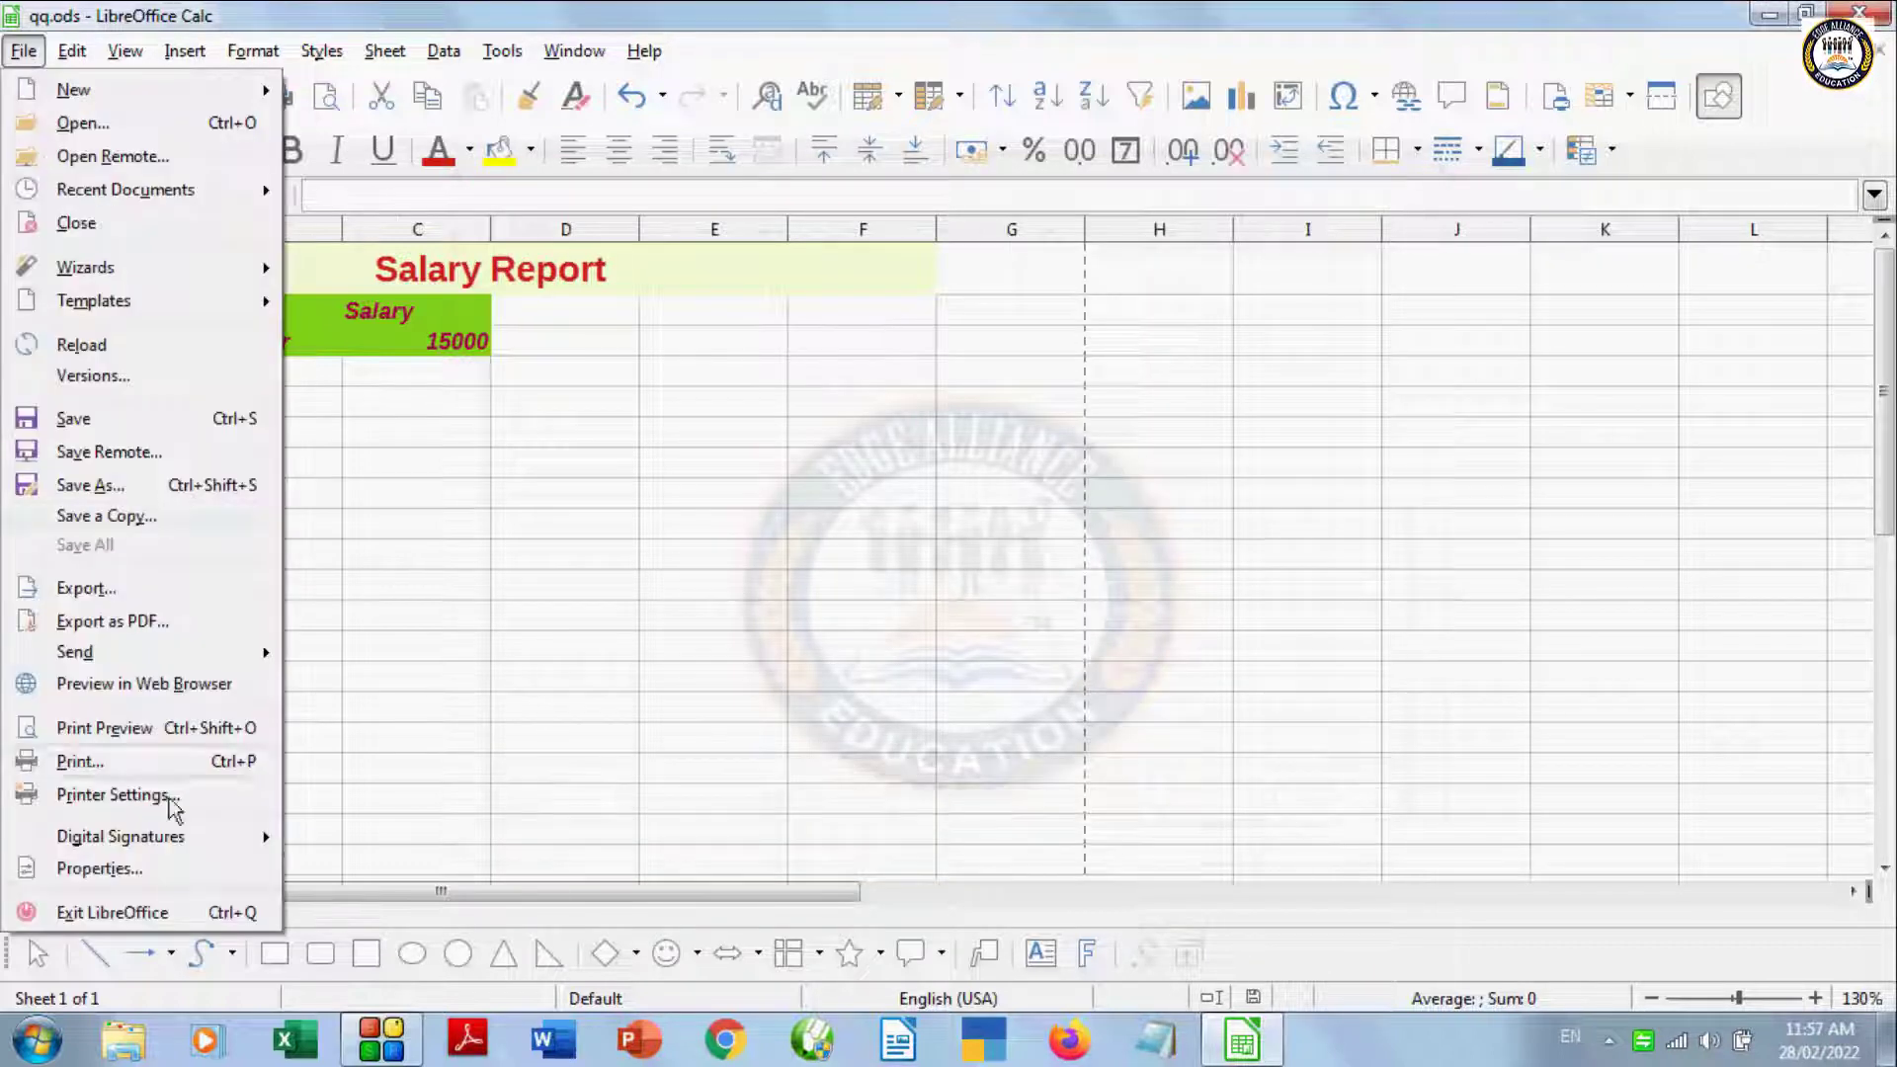
left_click(146, 921)
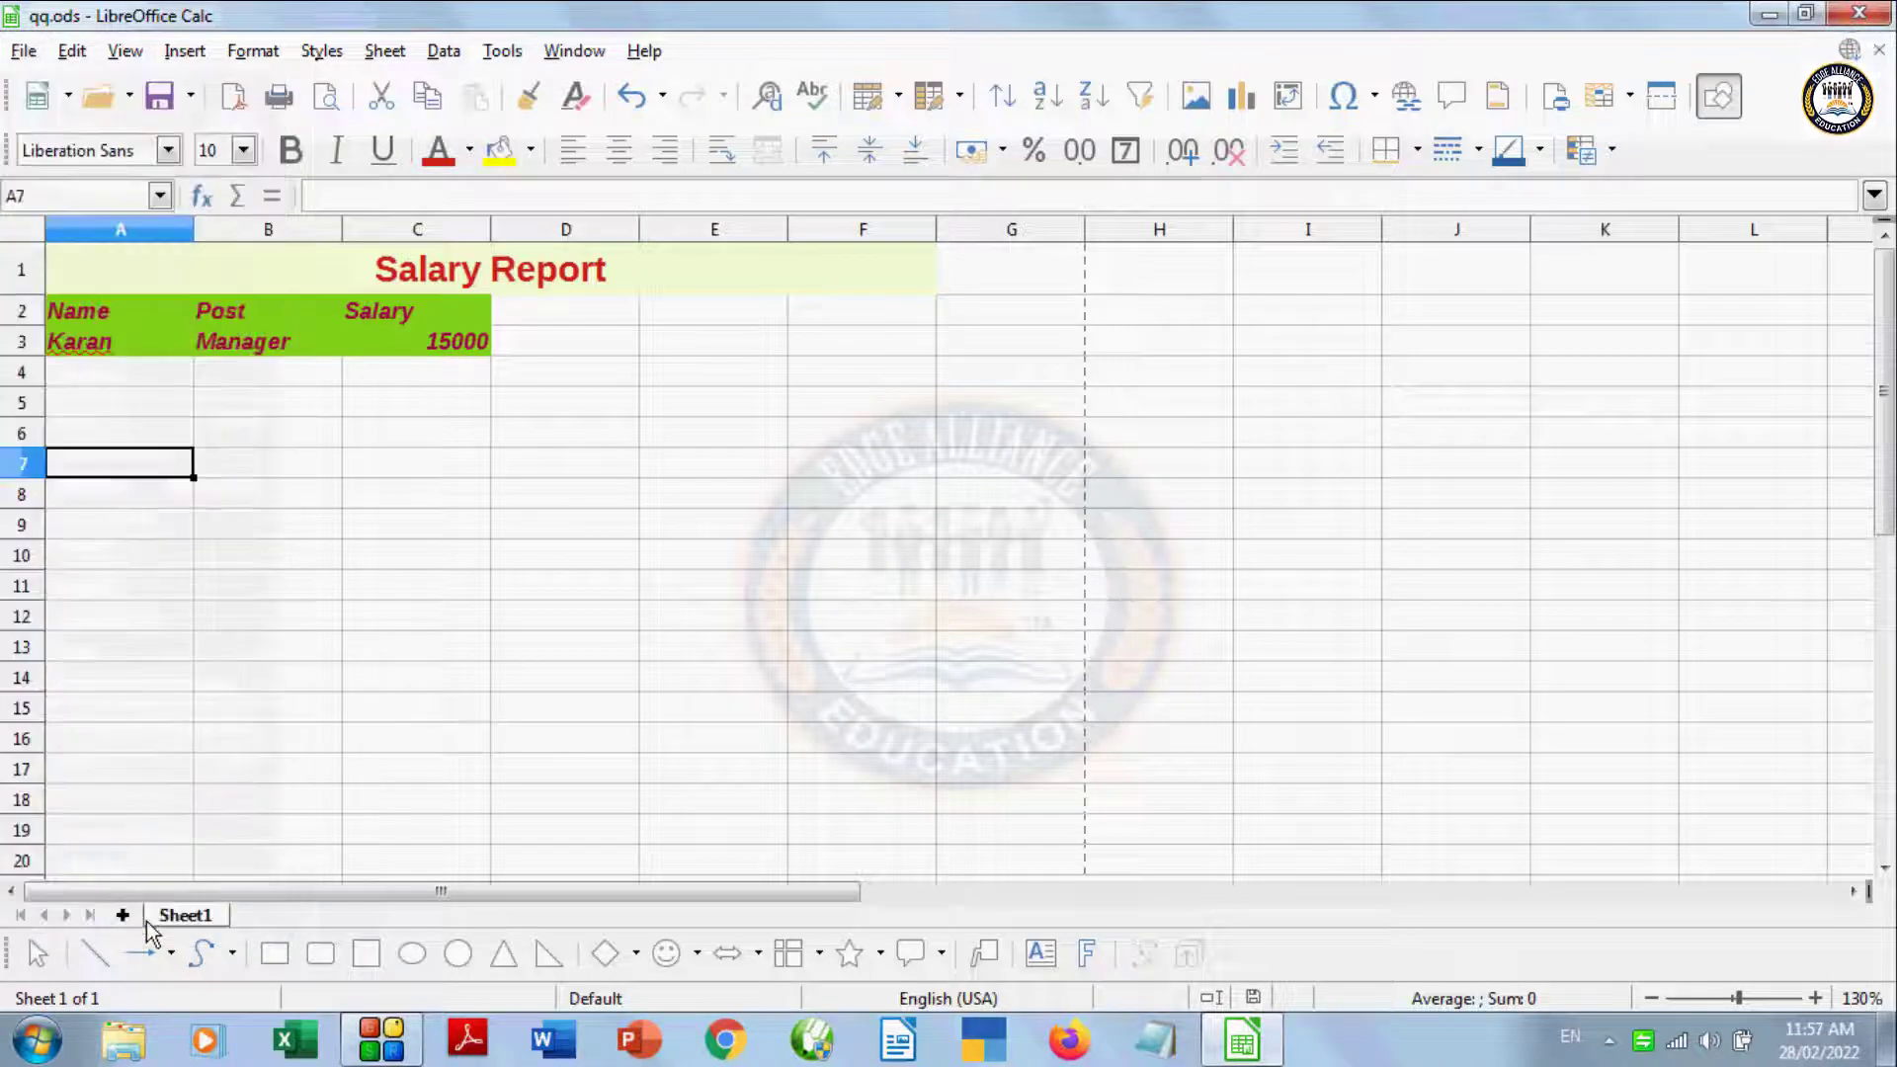
left_click(50, 1049)
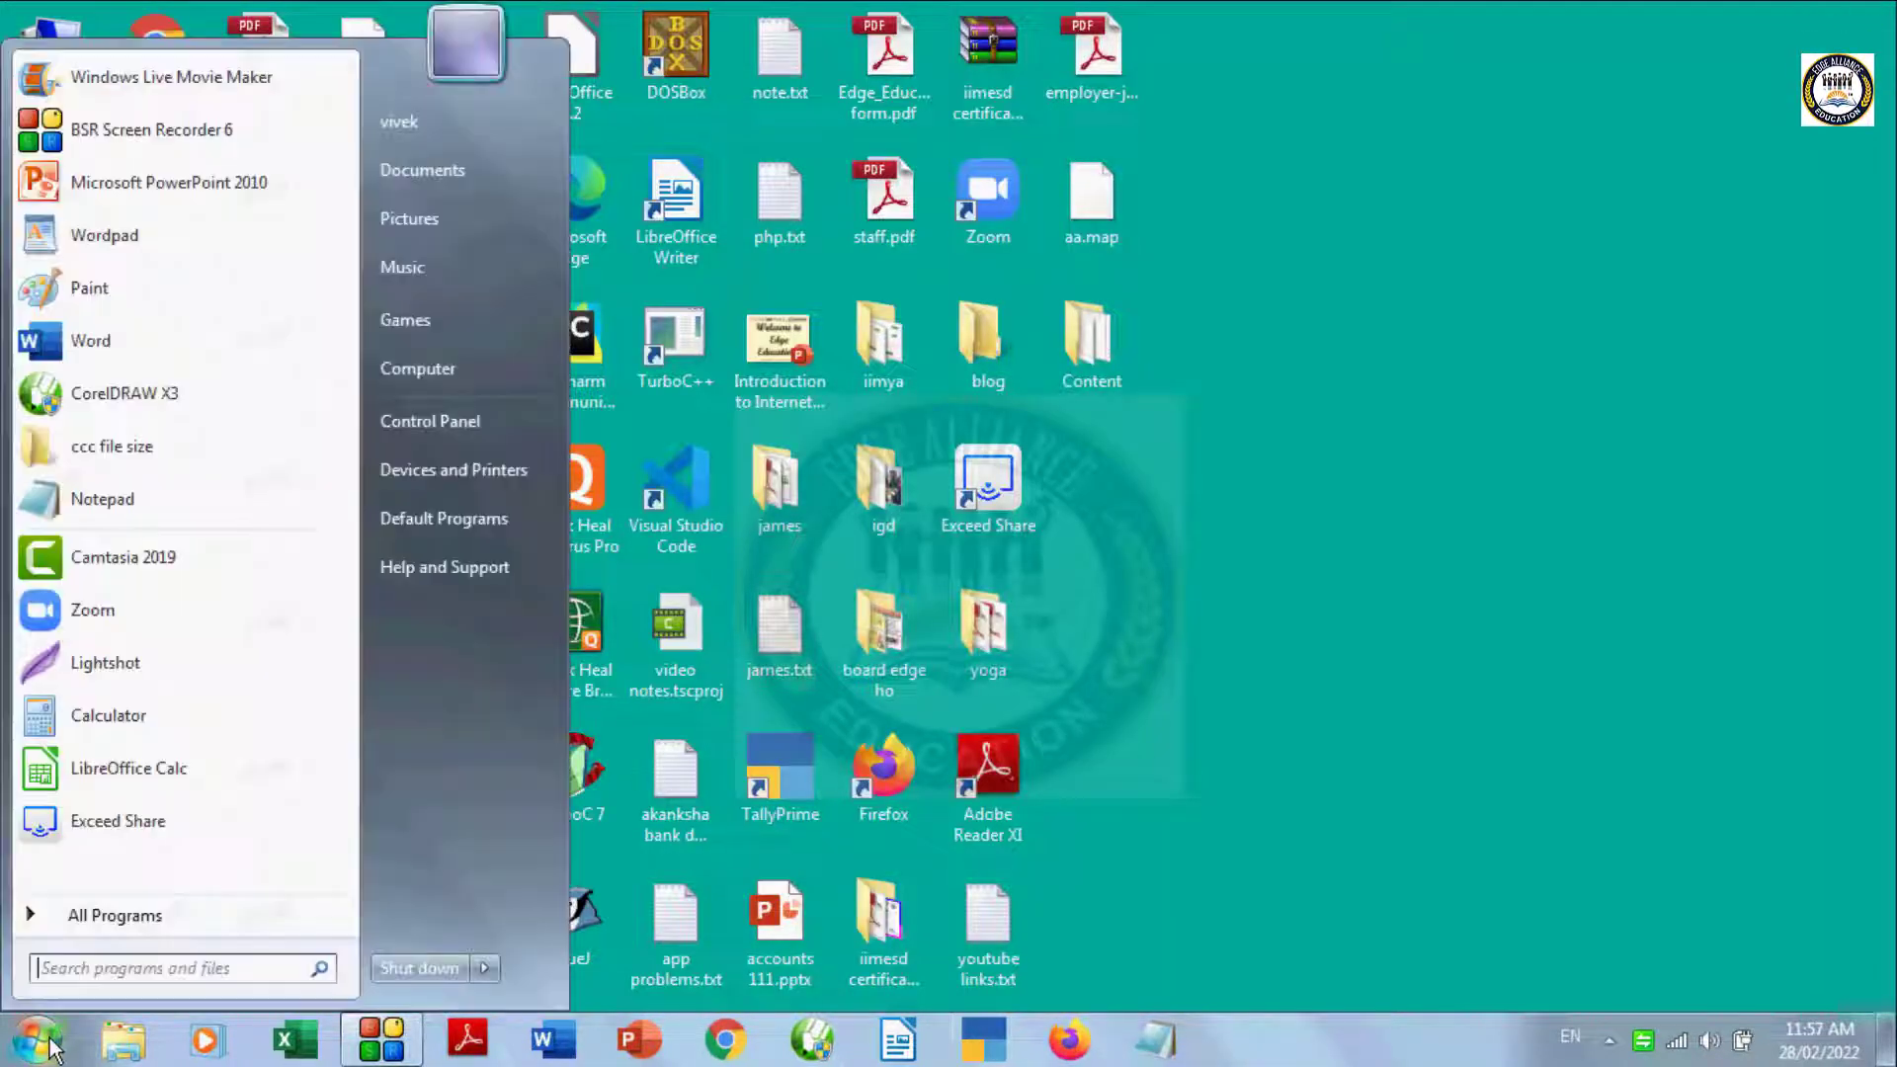
left_click(139, 770)
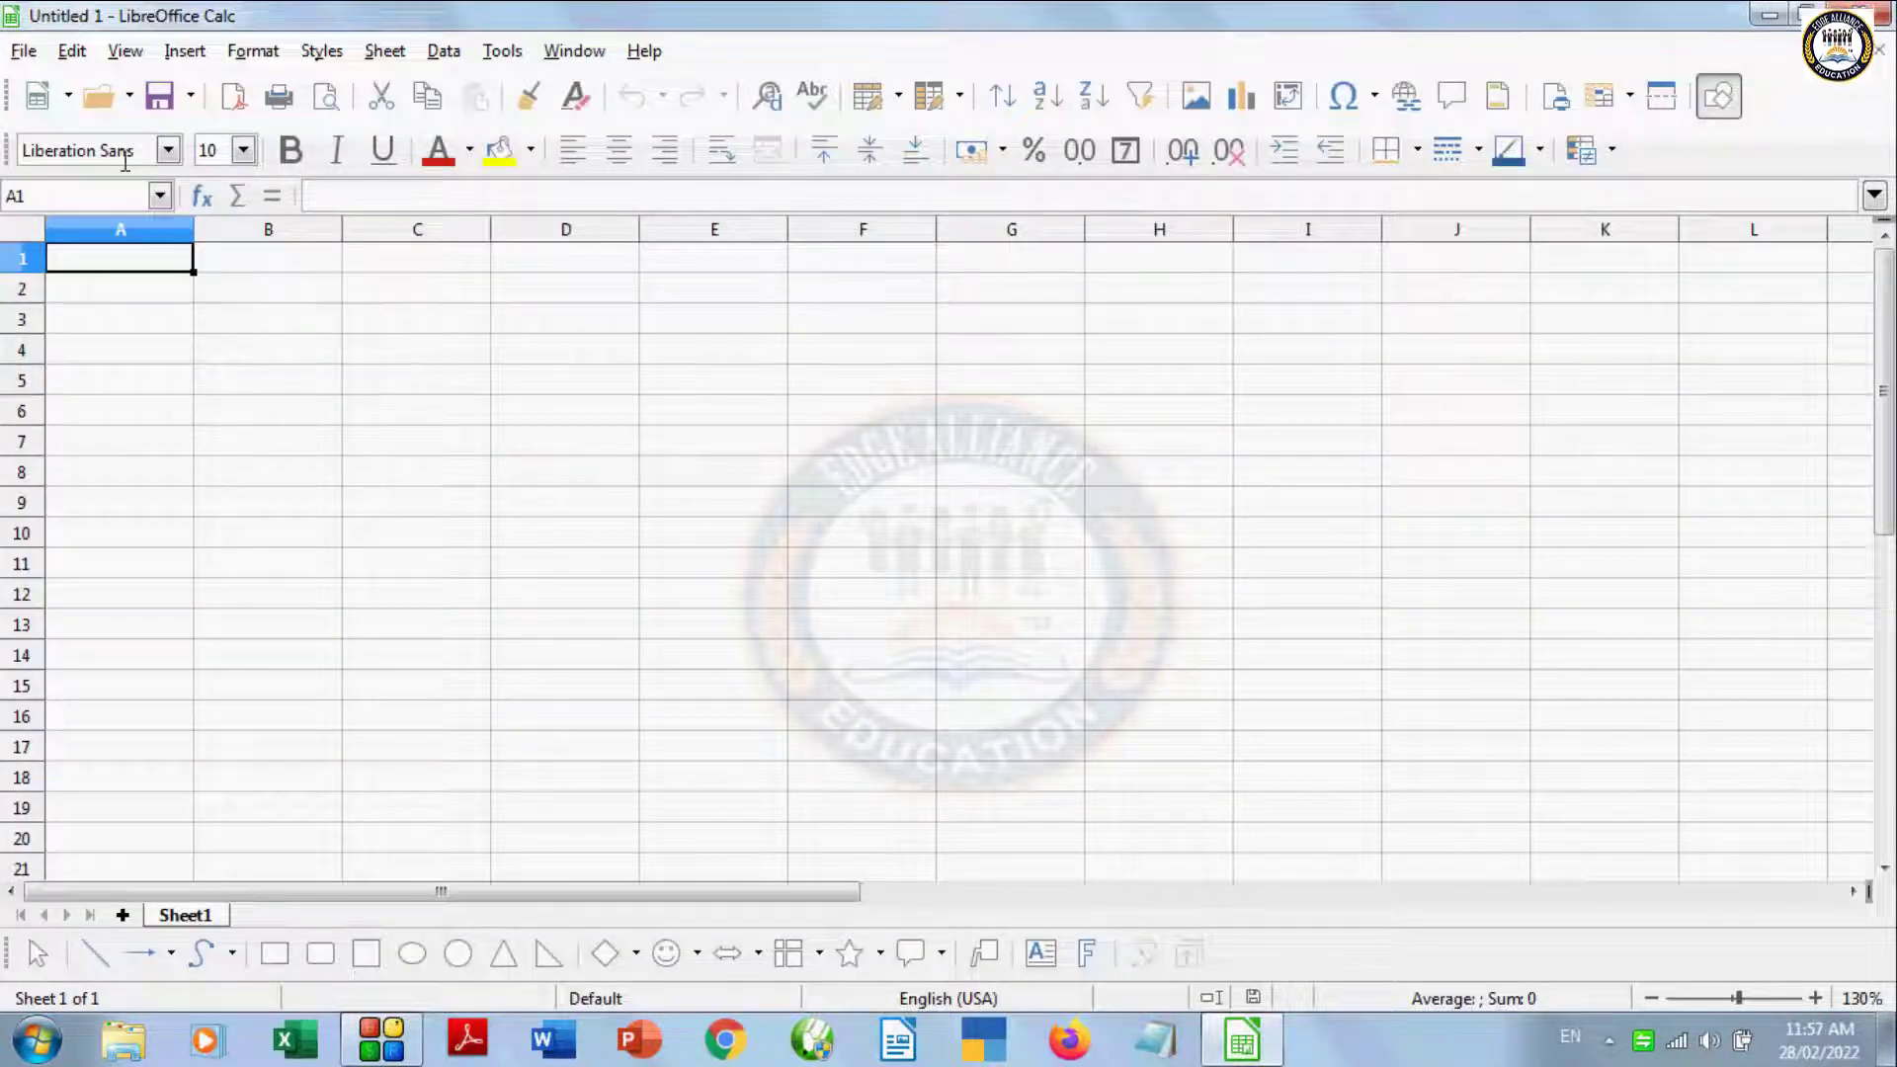
left_click(38, 53)
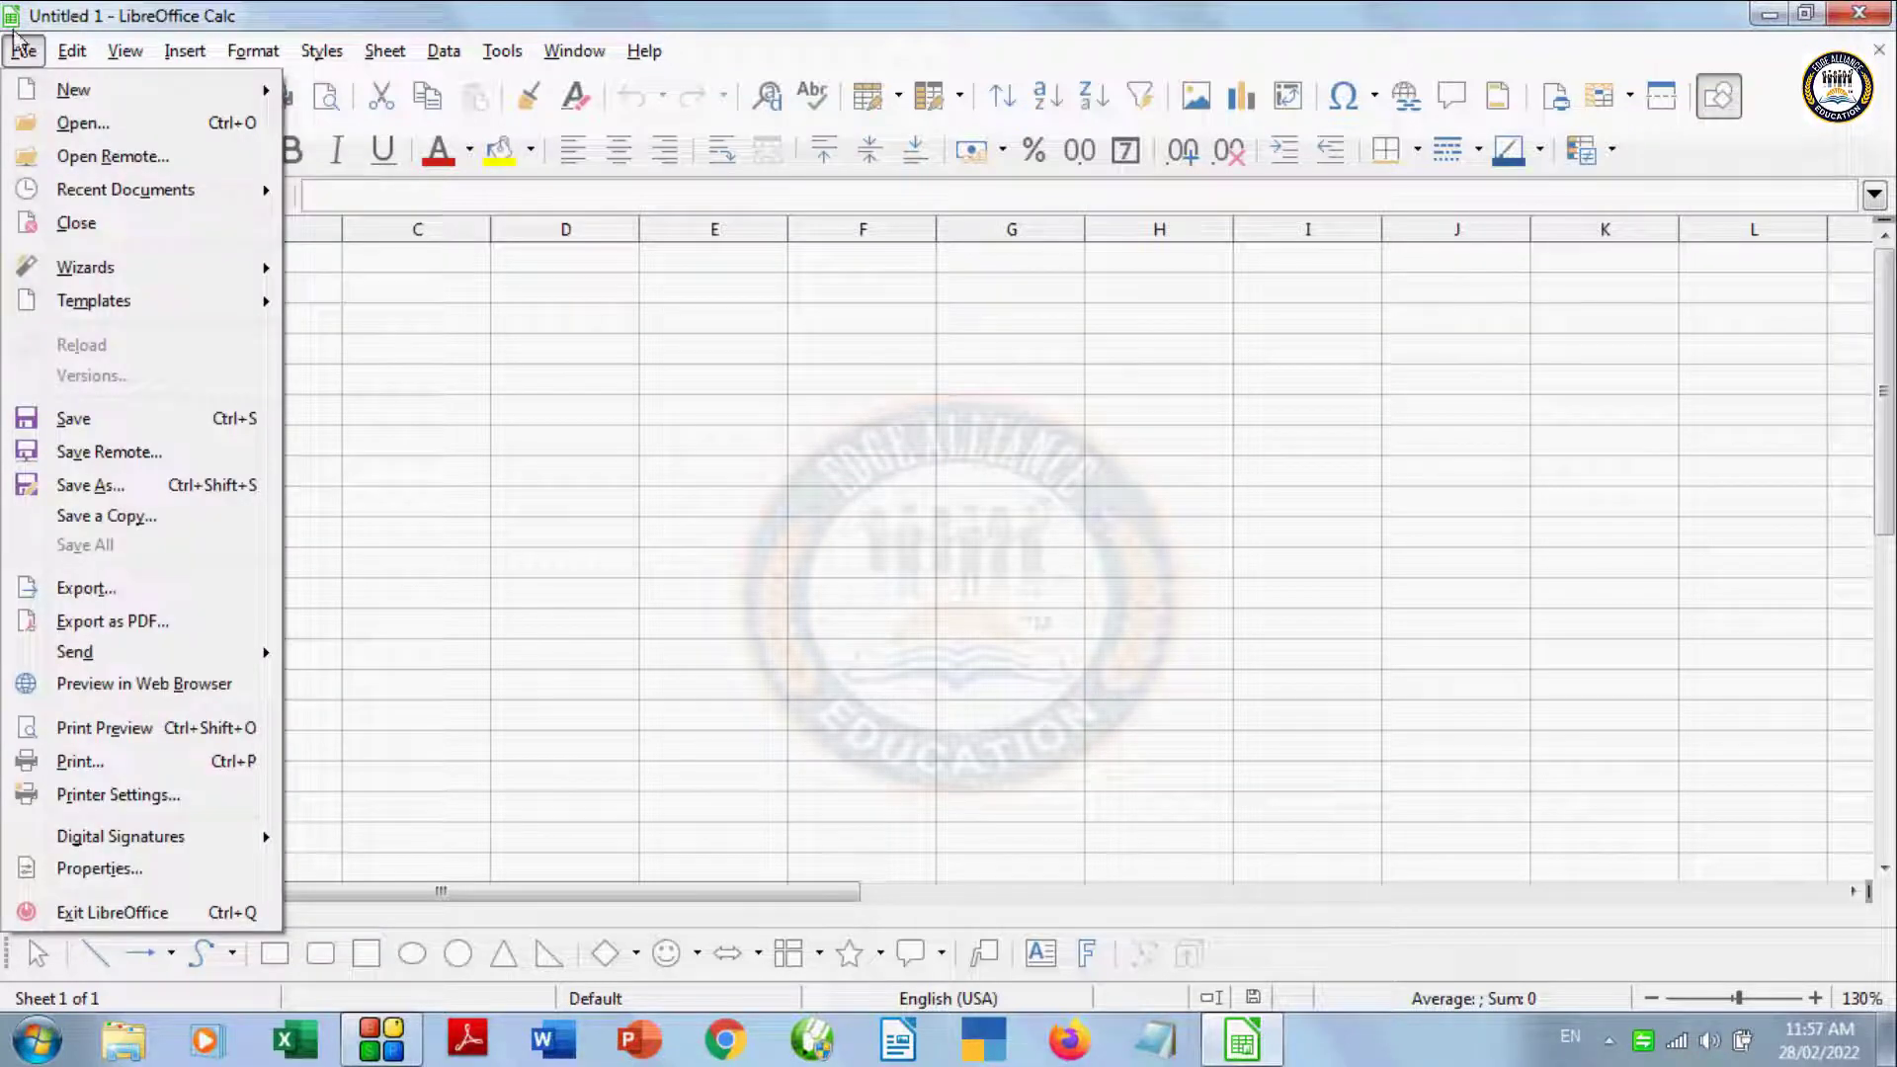